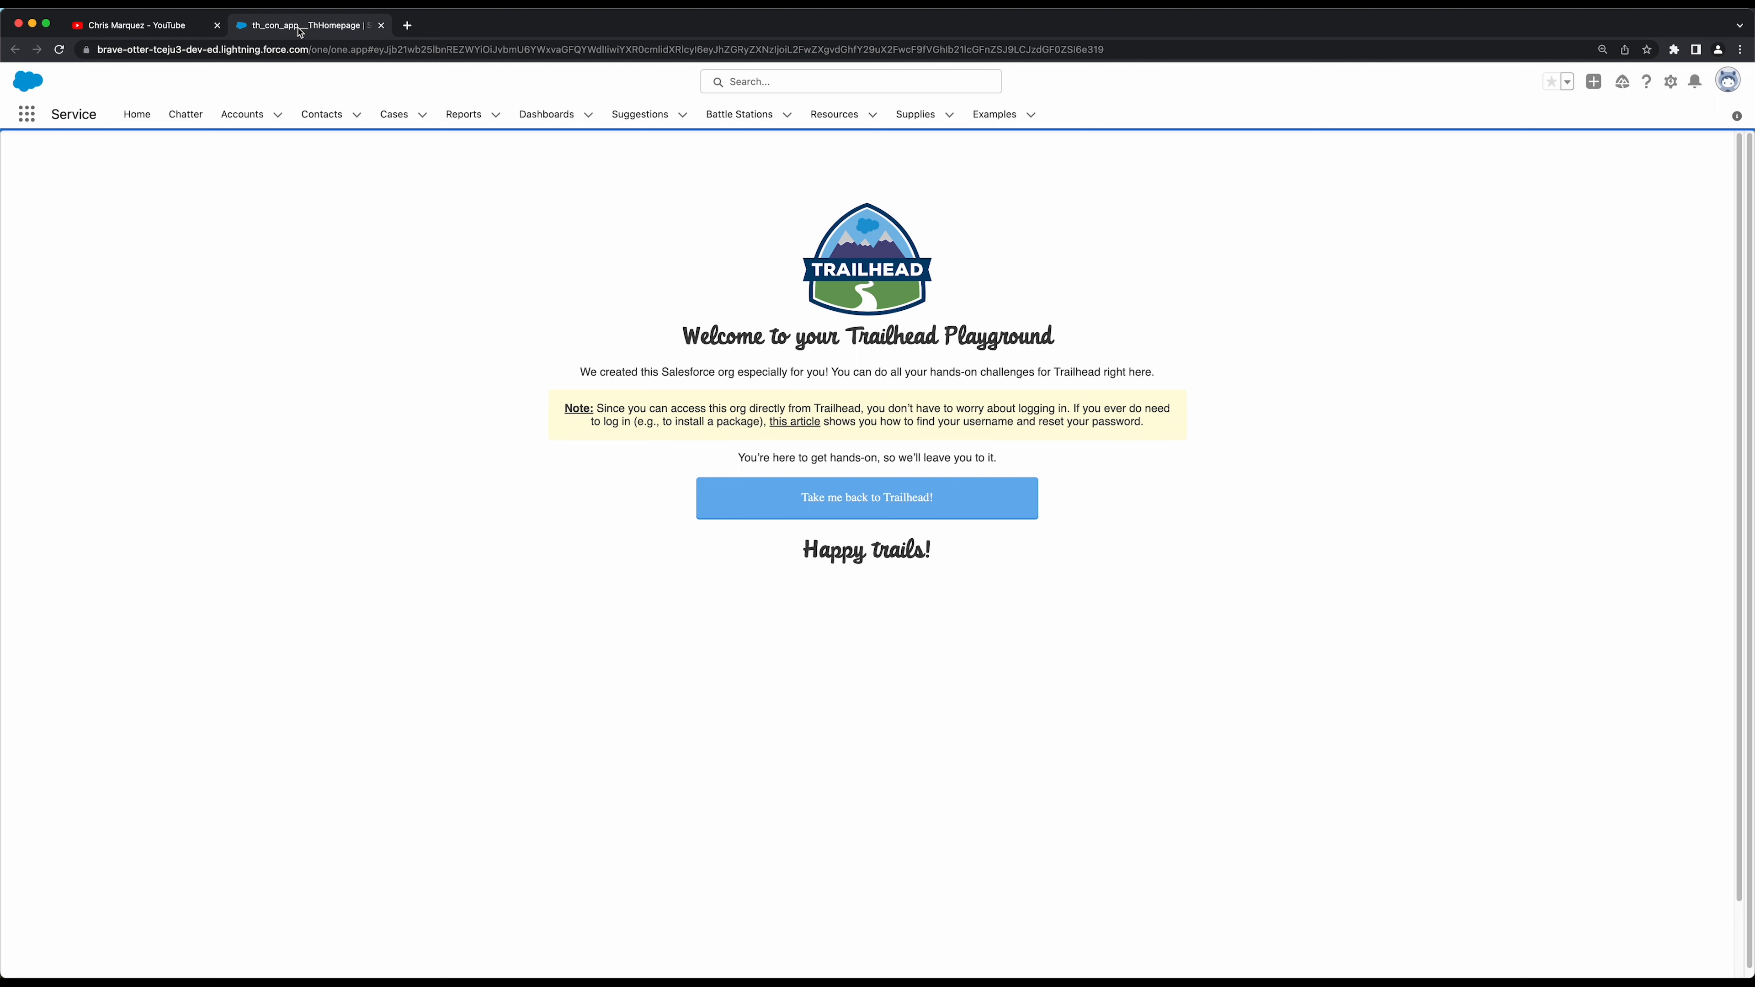
Open the Flows page in Setup and create a new Screen Flow
left_click(1496, 259)
left_click(1671, 81)
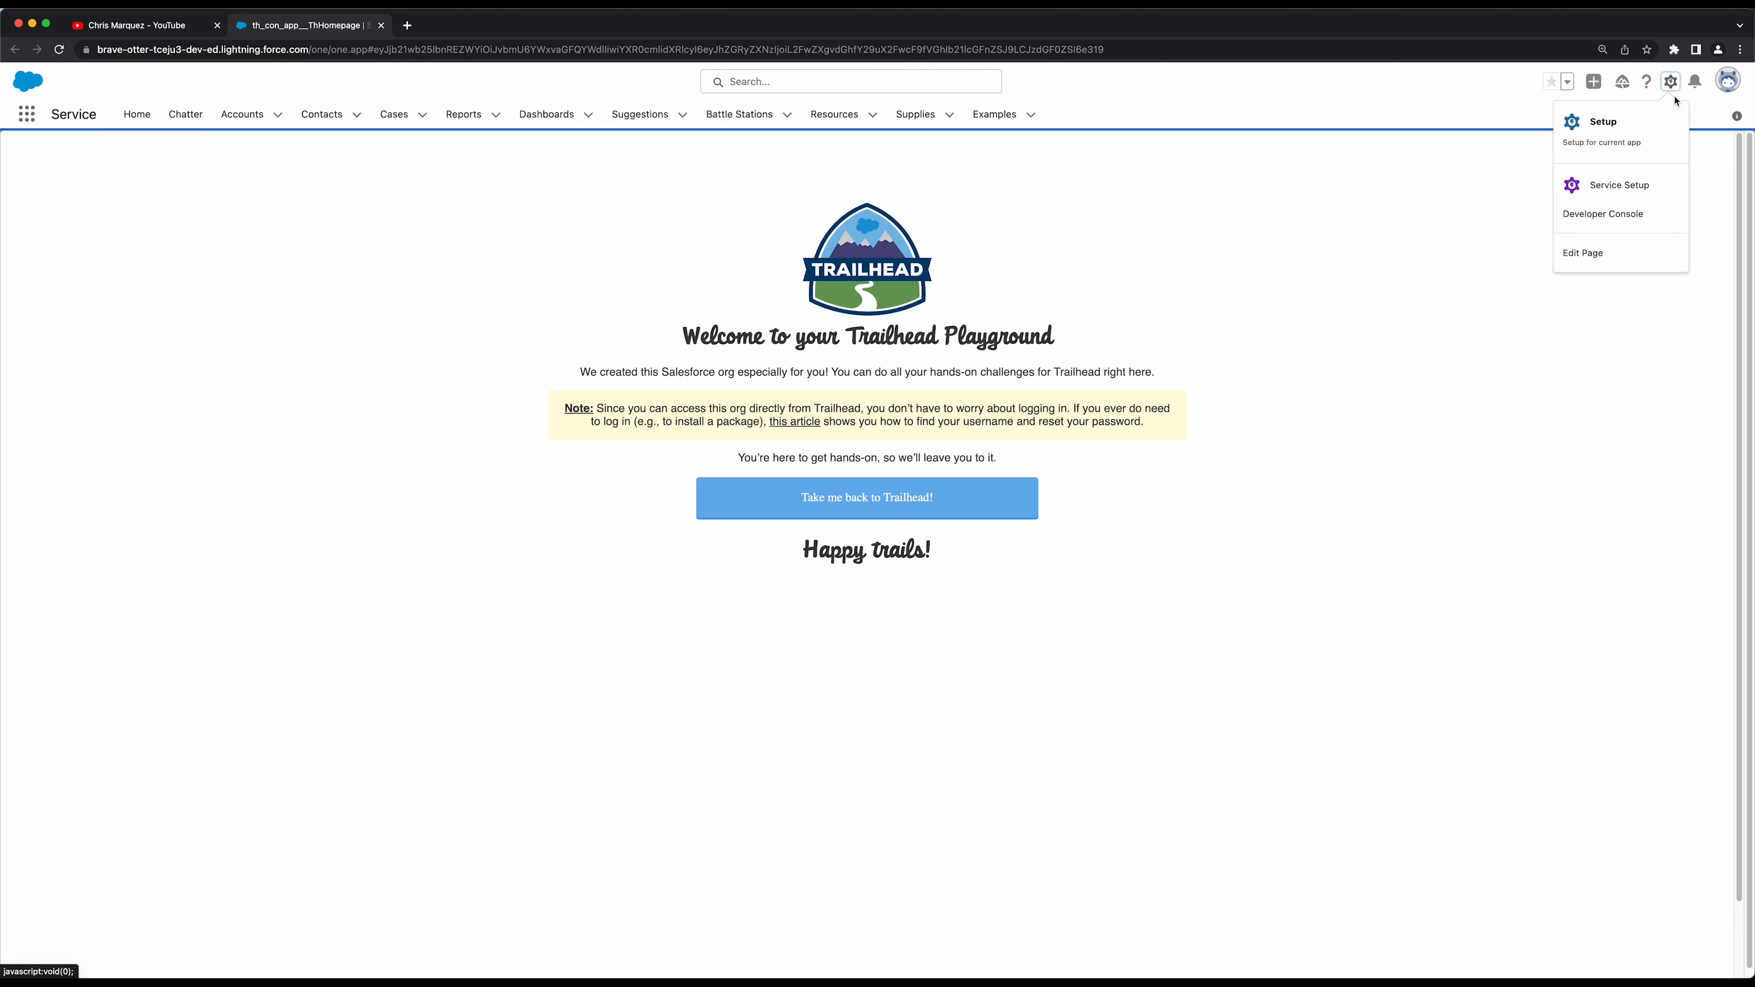
left_click(1601, 135)
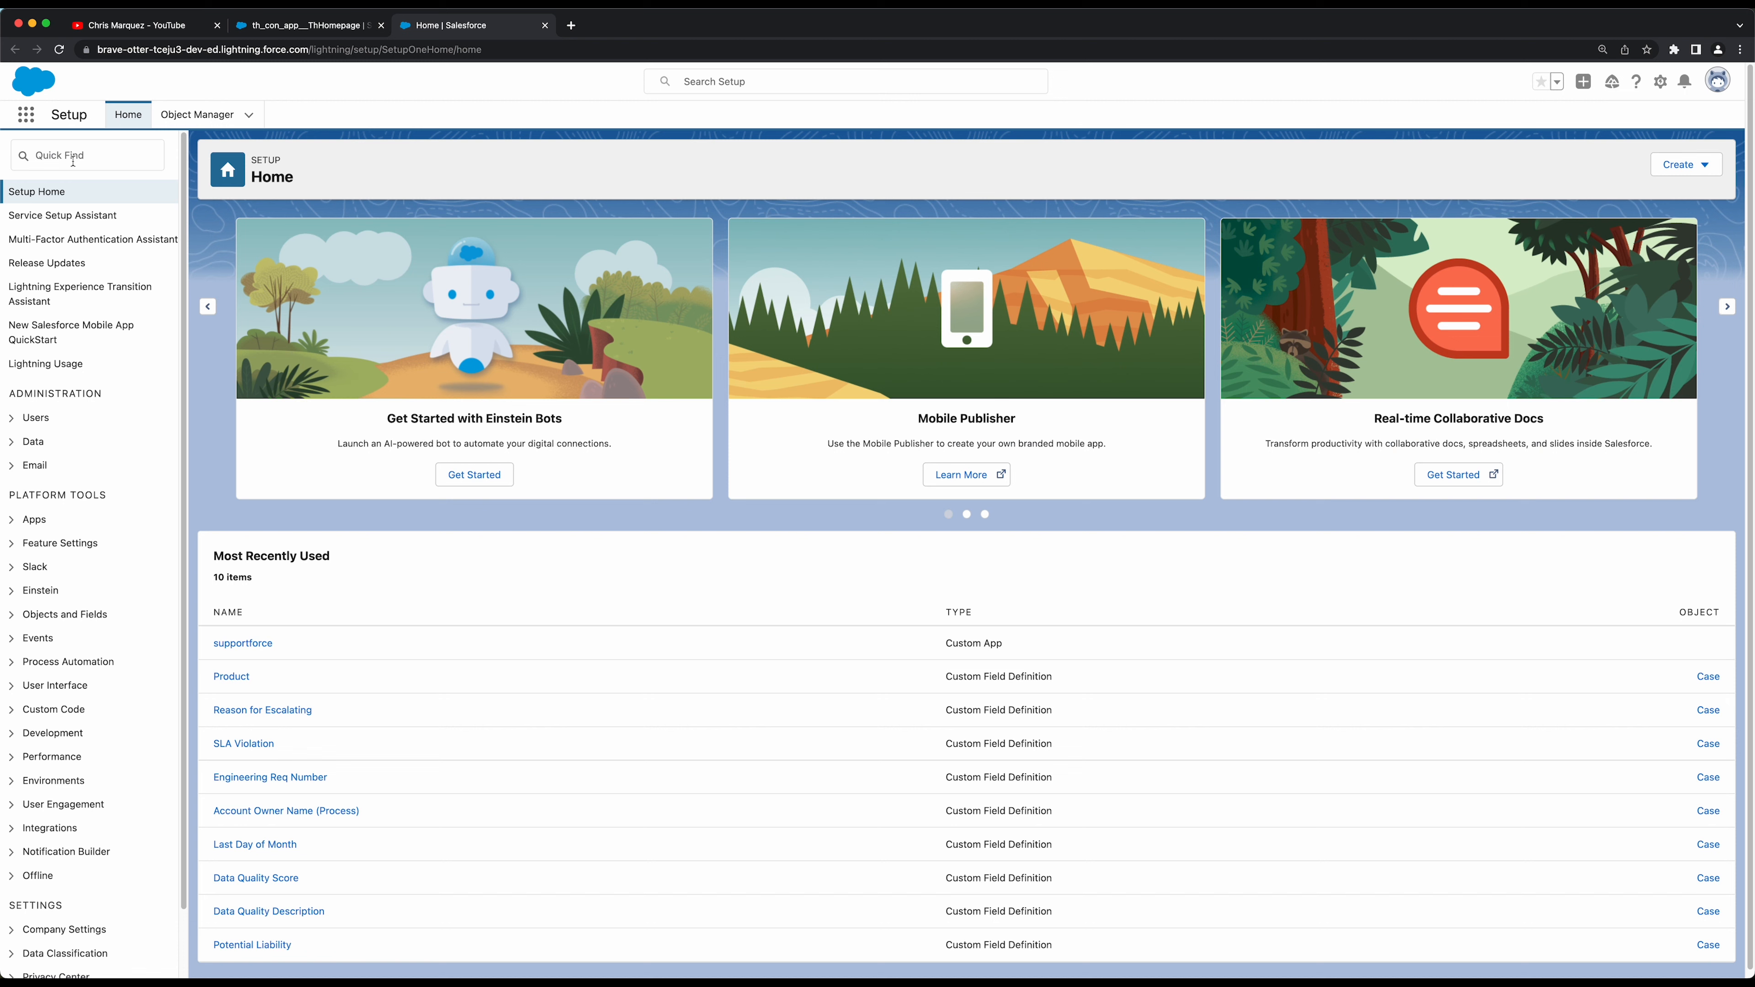
left_click(73, 161)
type("flow")
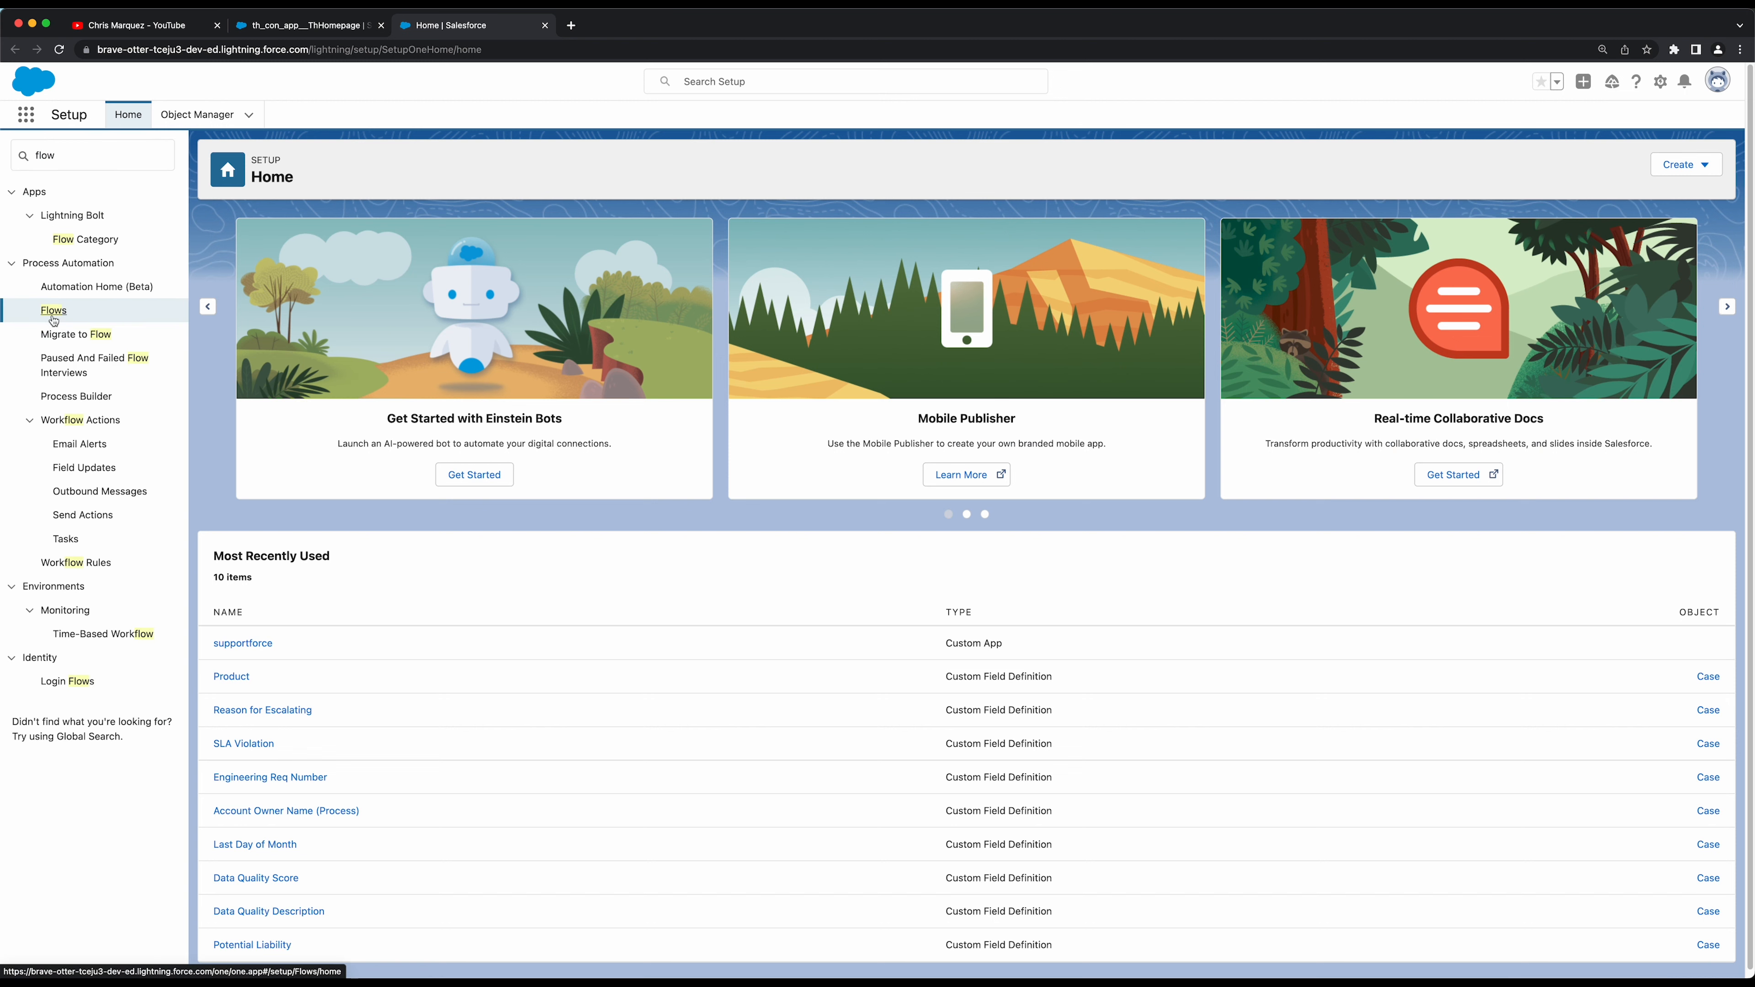
left_click(53, 312)
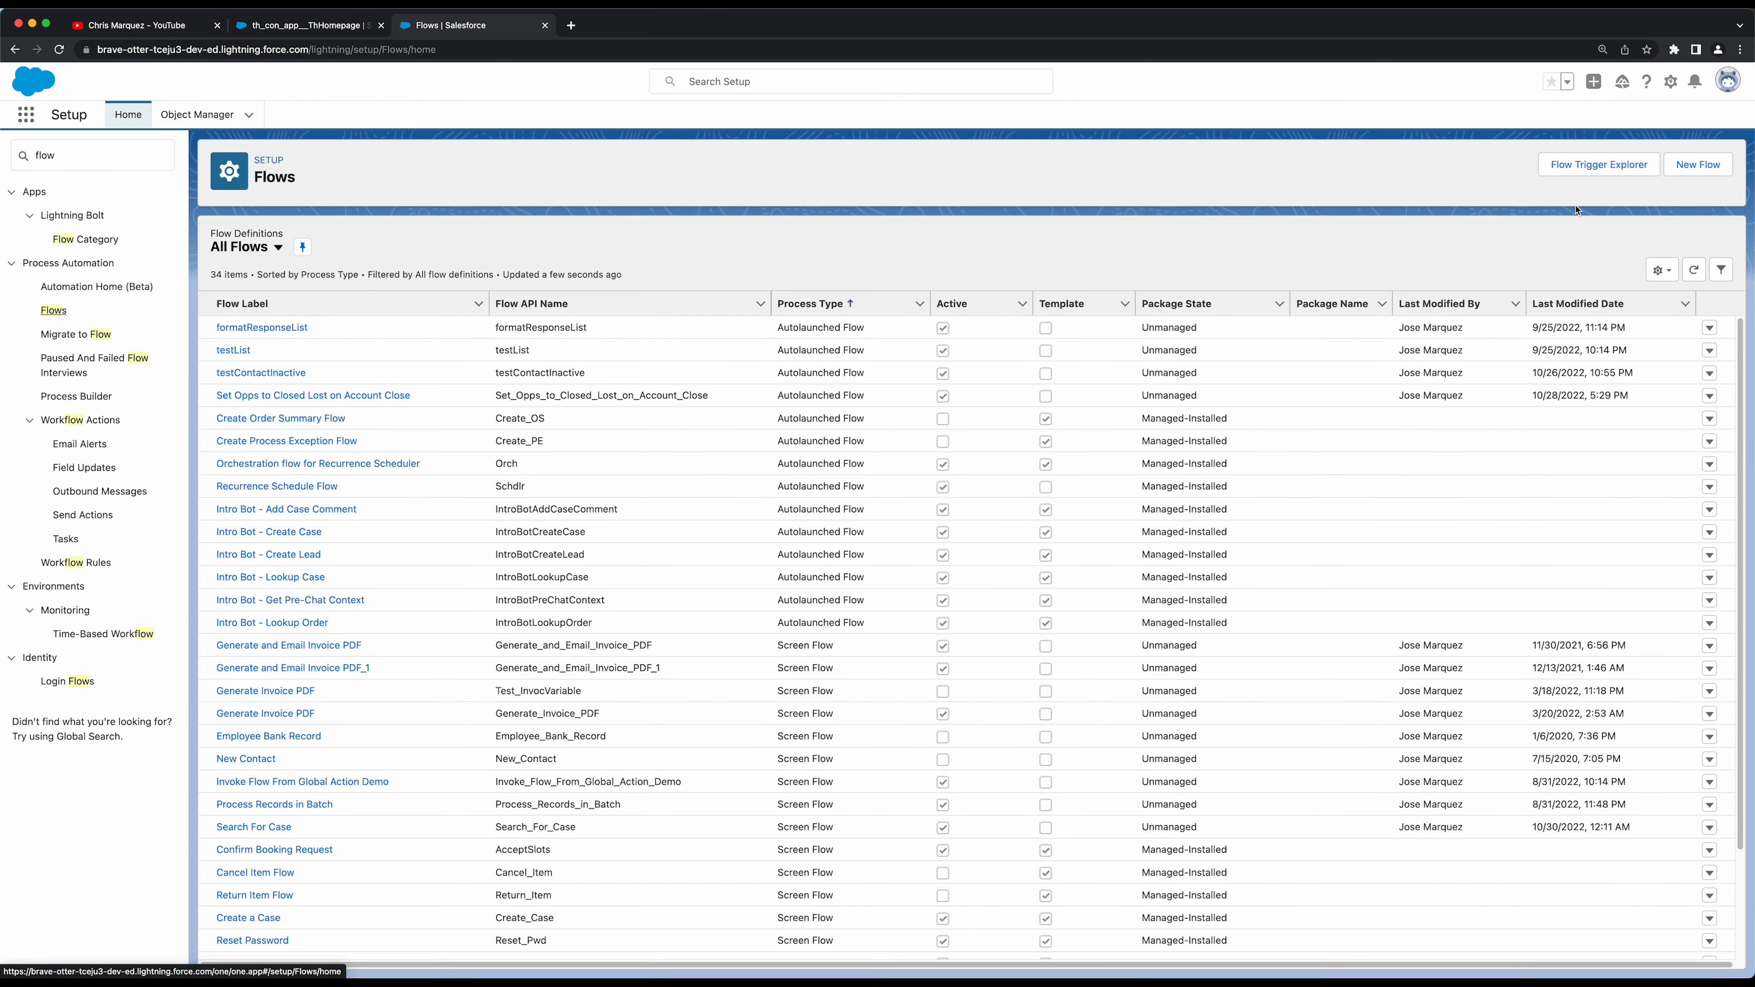
left_click(1690, 169)
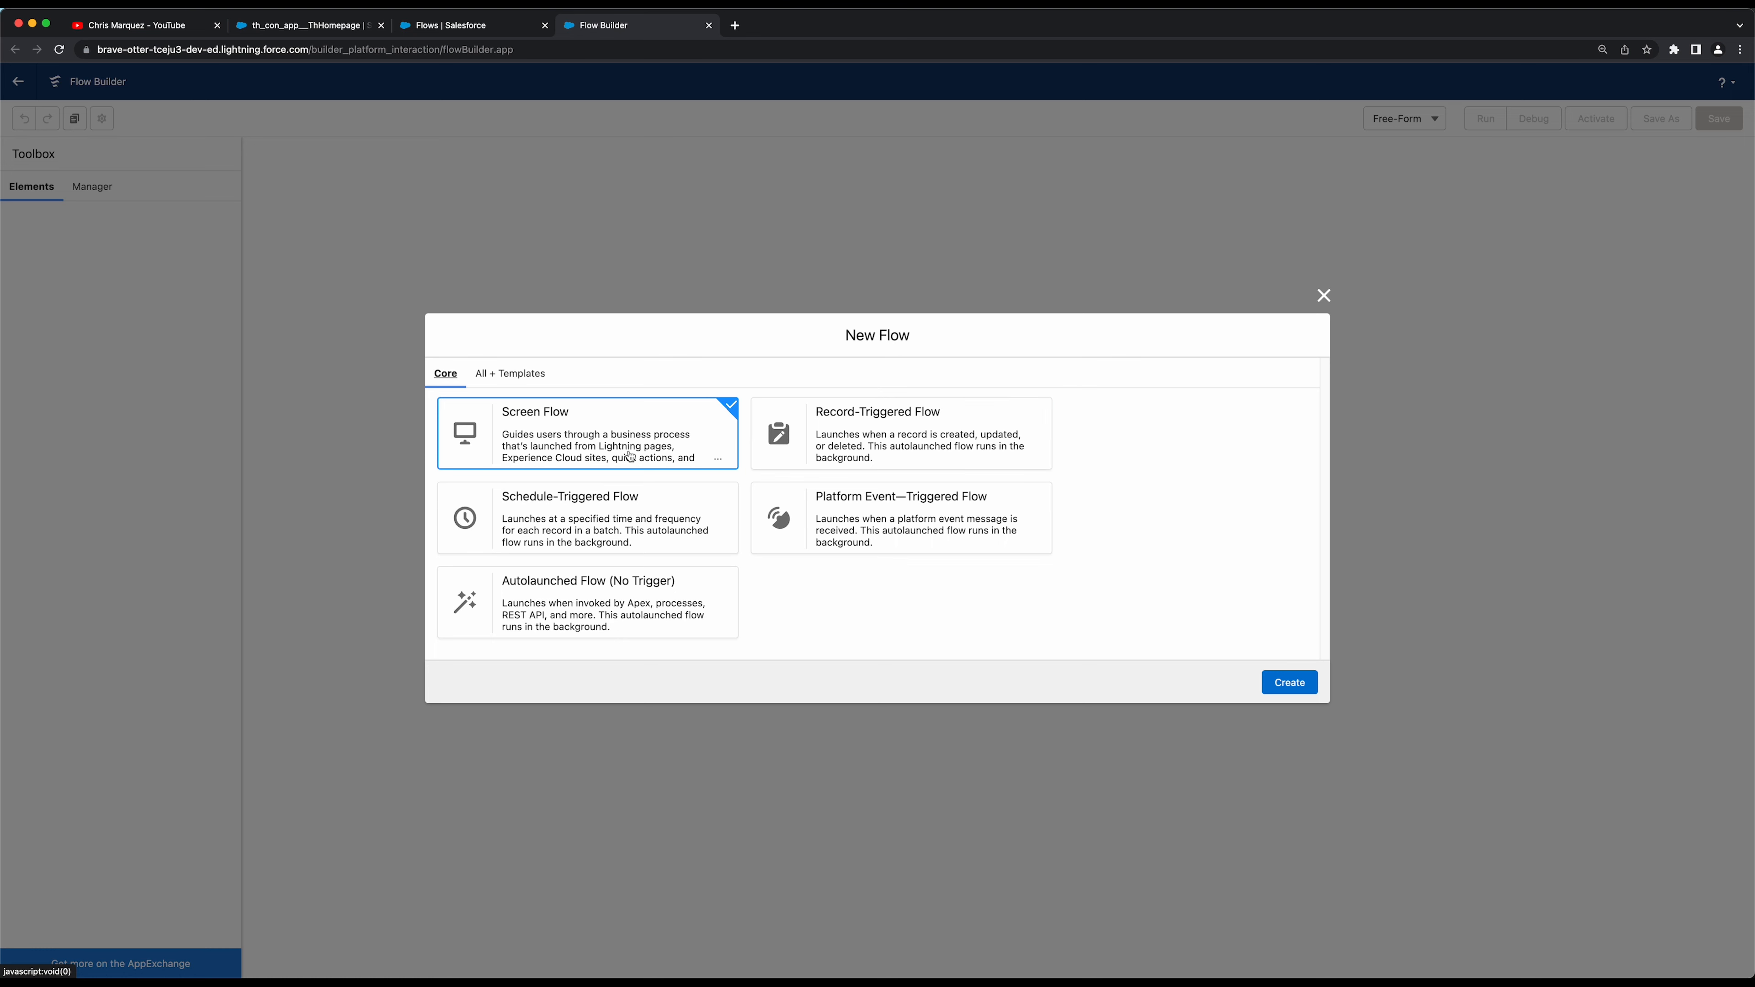
left_click(1289, 683)
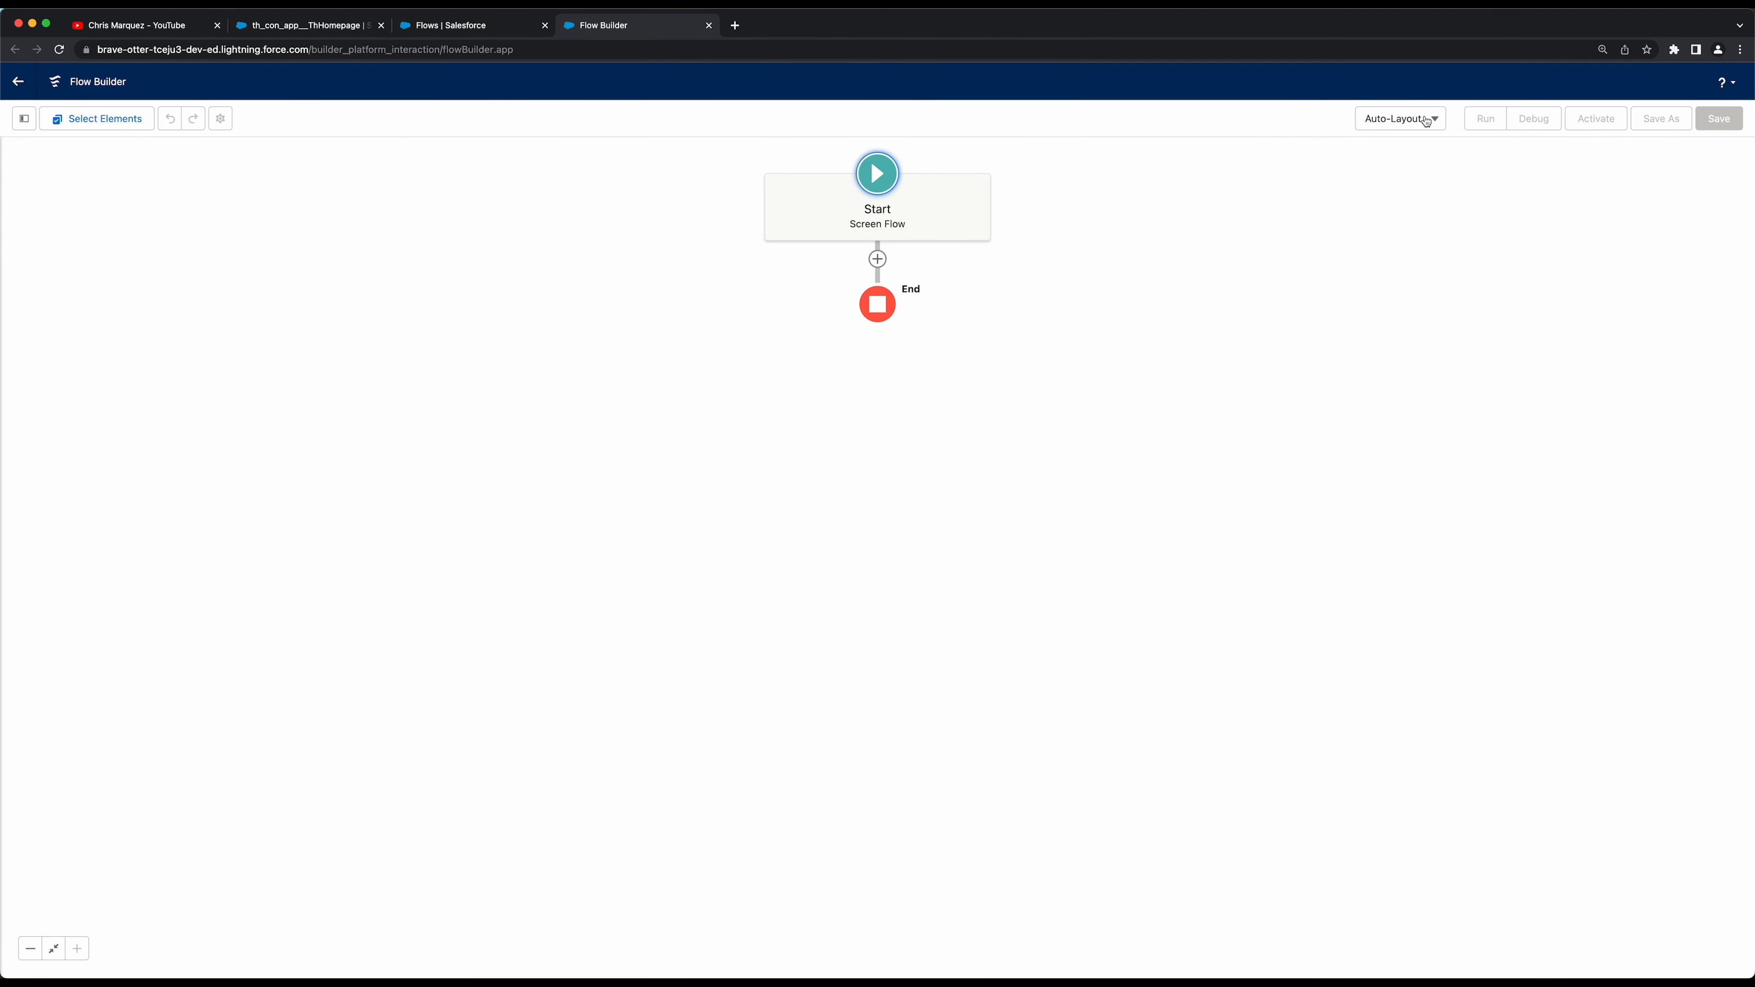
Compare the Free-Form and Auto-Layout canvases and browse the elements that can be added after Start
left_click(1403, 126)
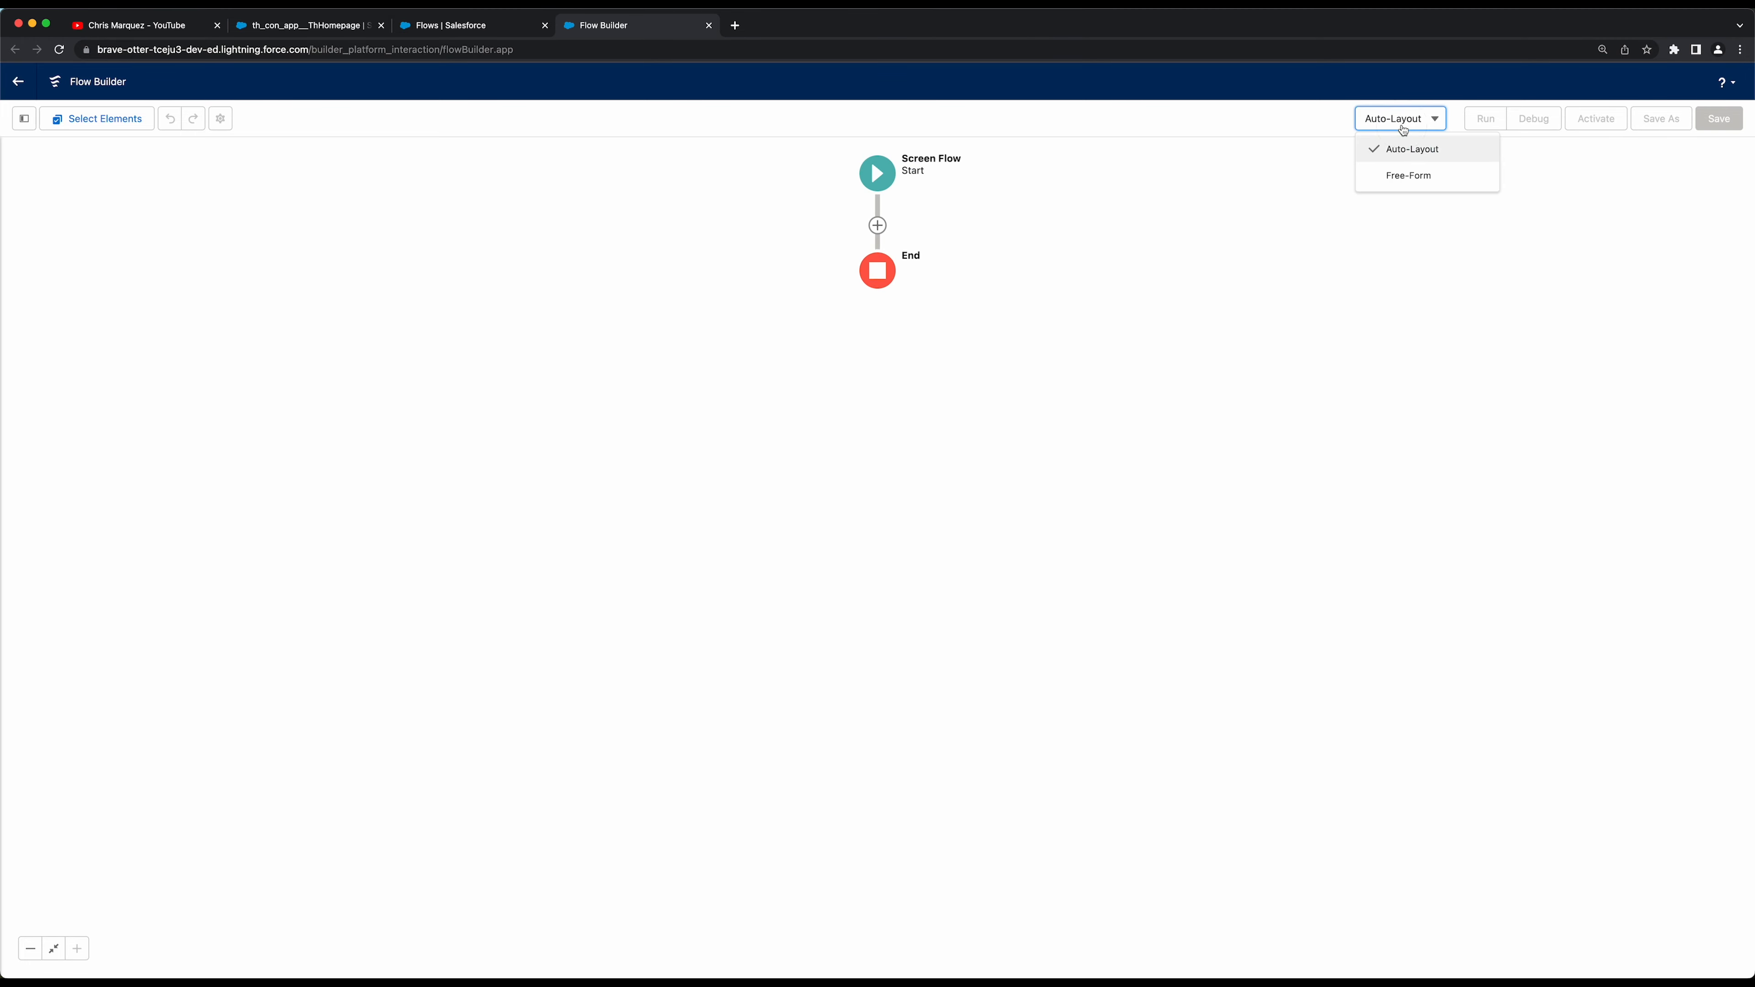
left_click(1394, 172)
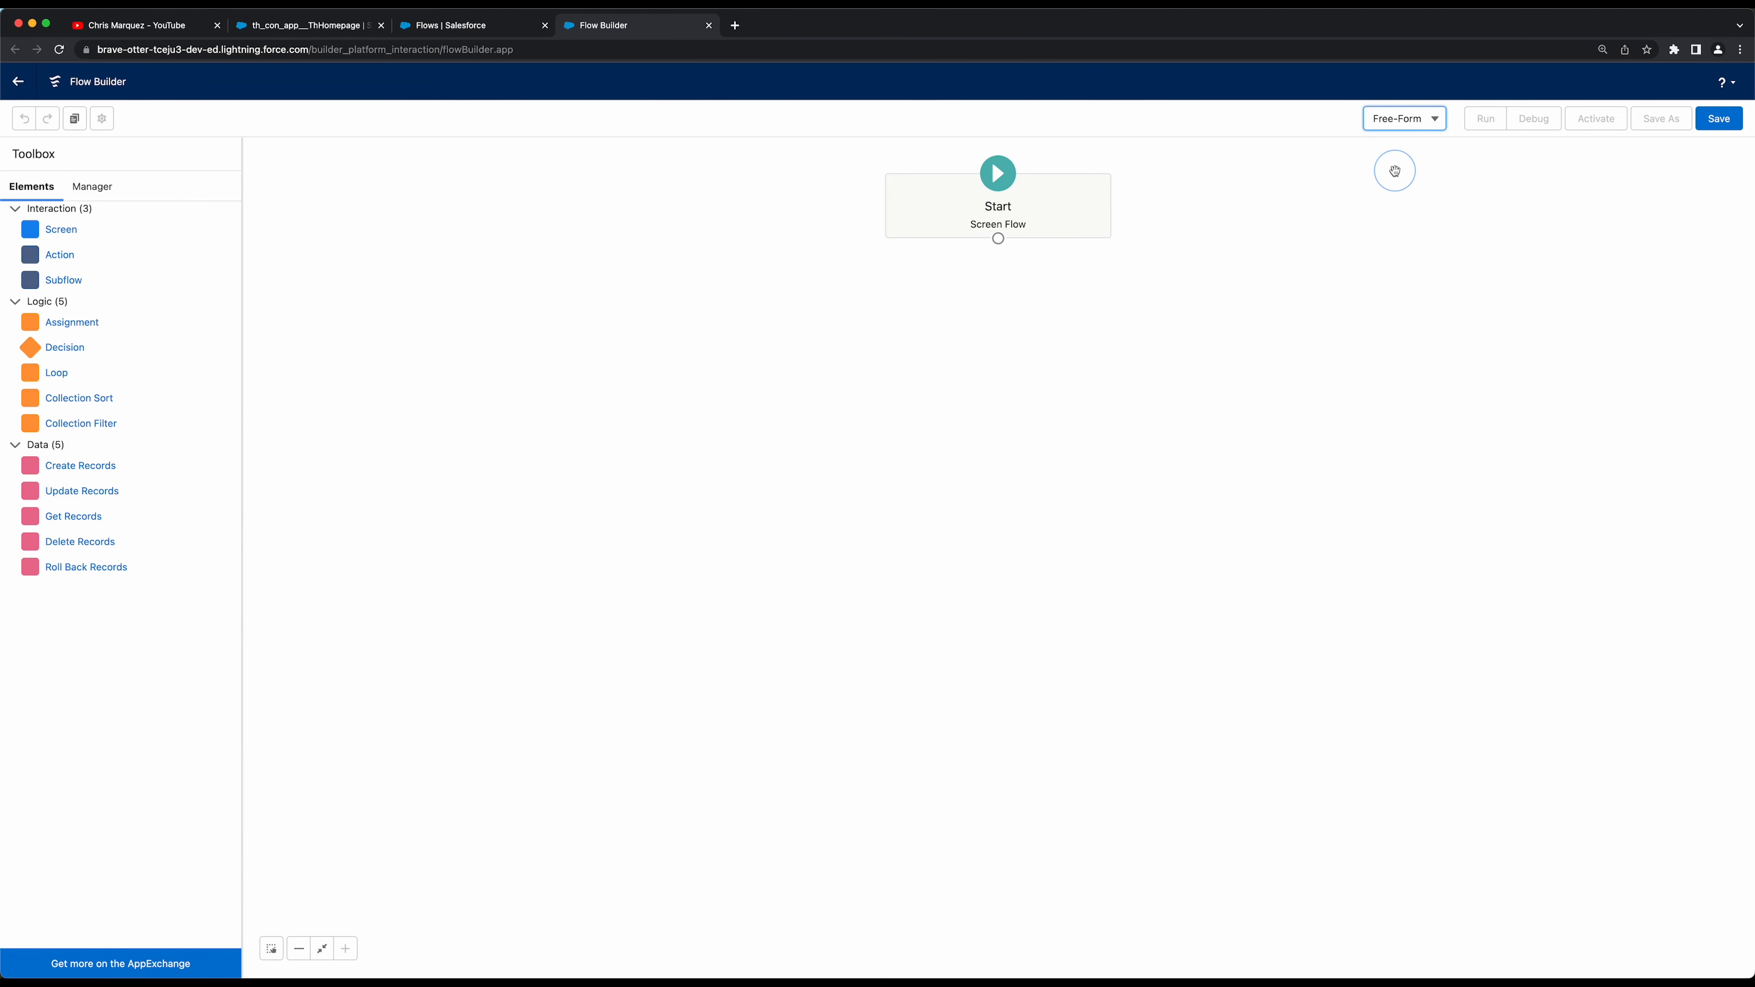
left_click(1386, 130)
left_click(1393, 145)
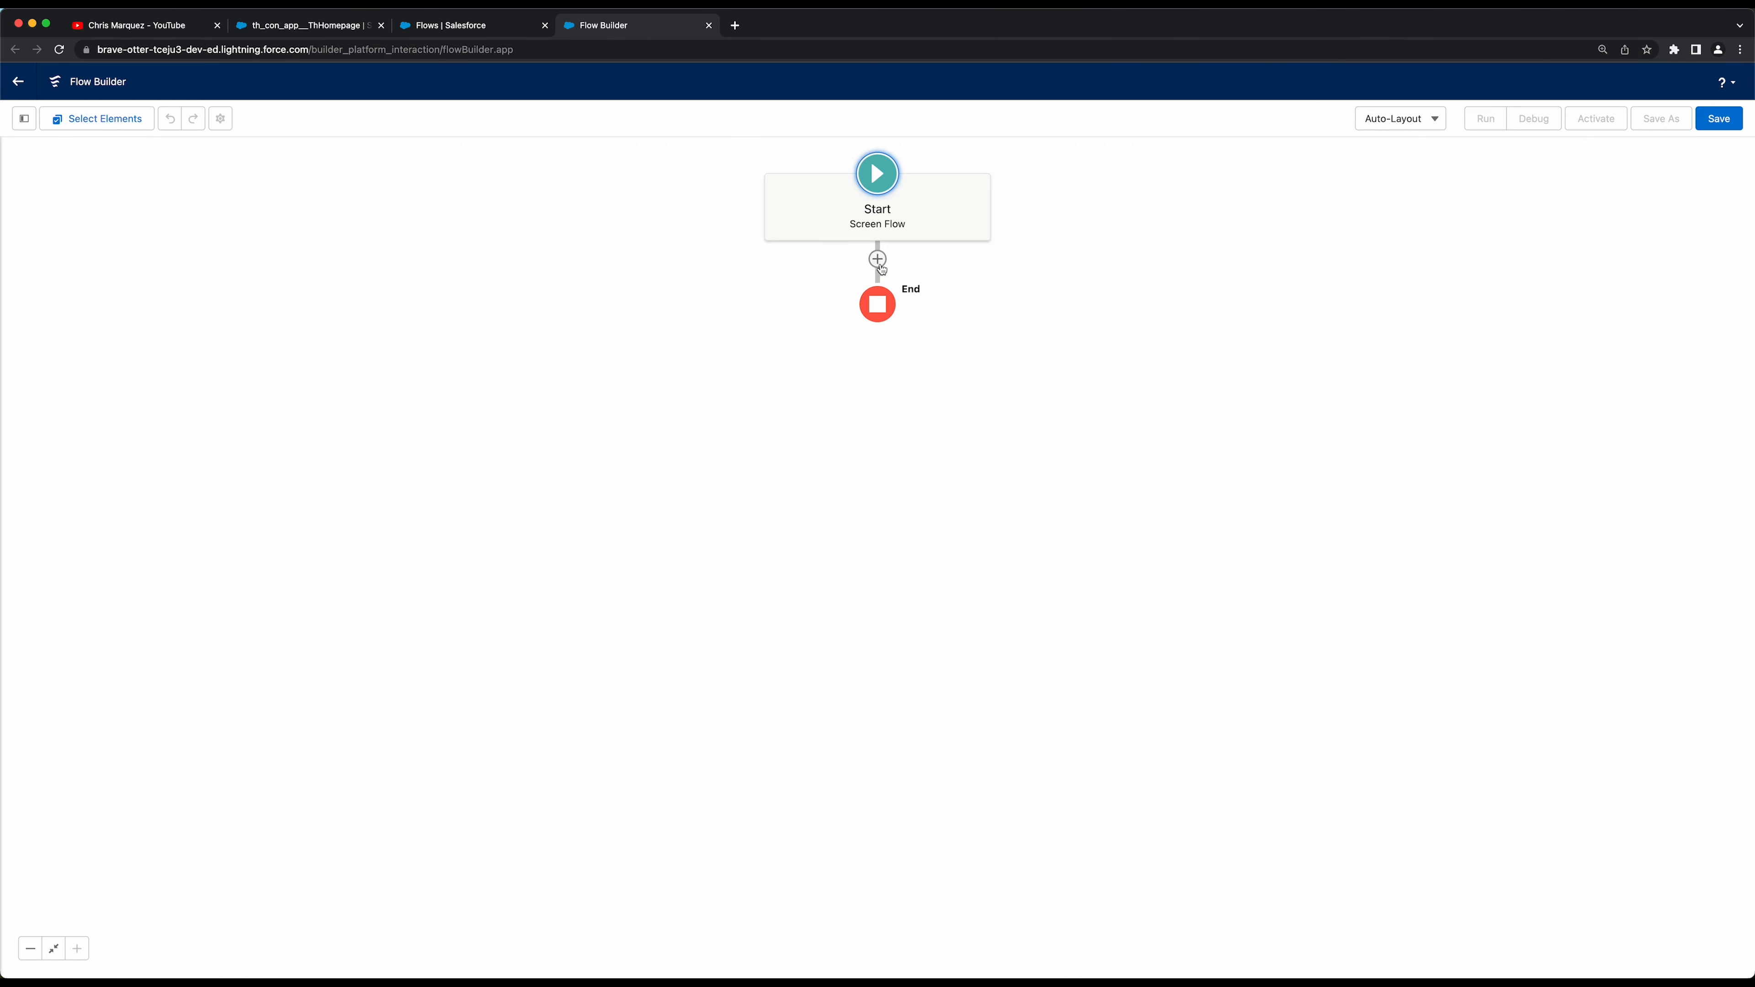
left_click(879, 263)
scroll(857, 415, "down", 5)
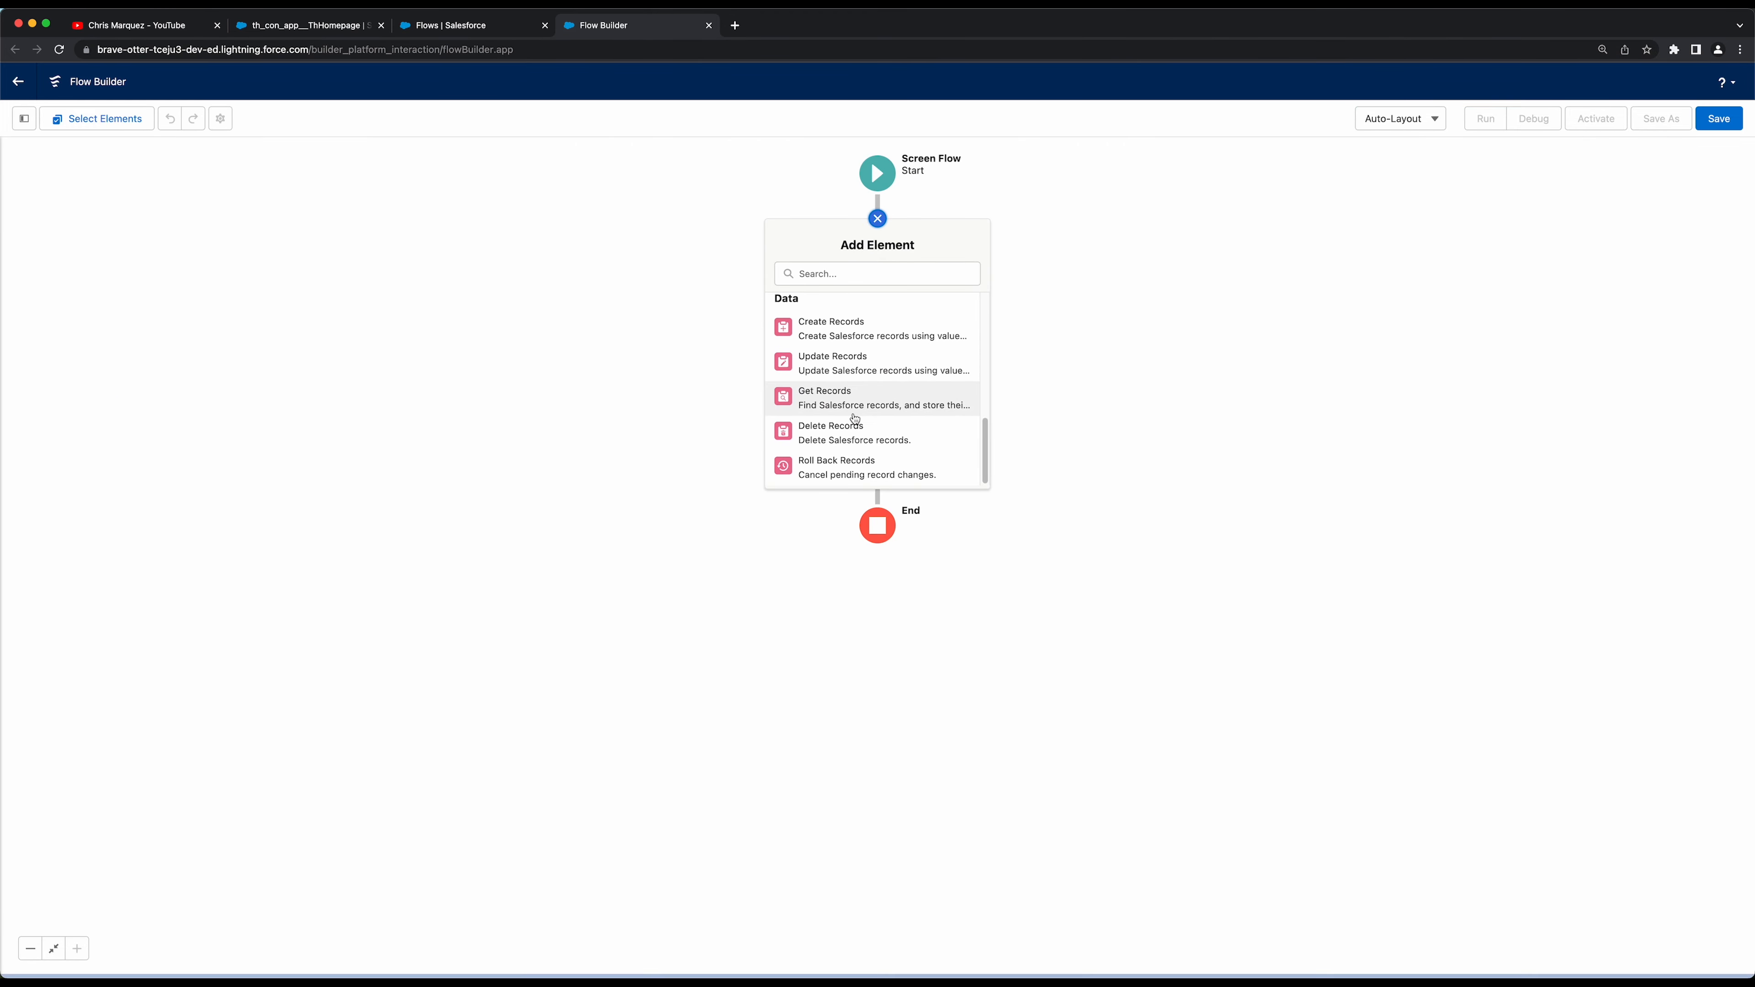
scroll(854, 415, "up", 5)
left_click(1188, 339)
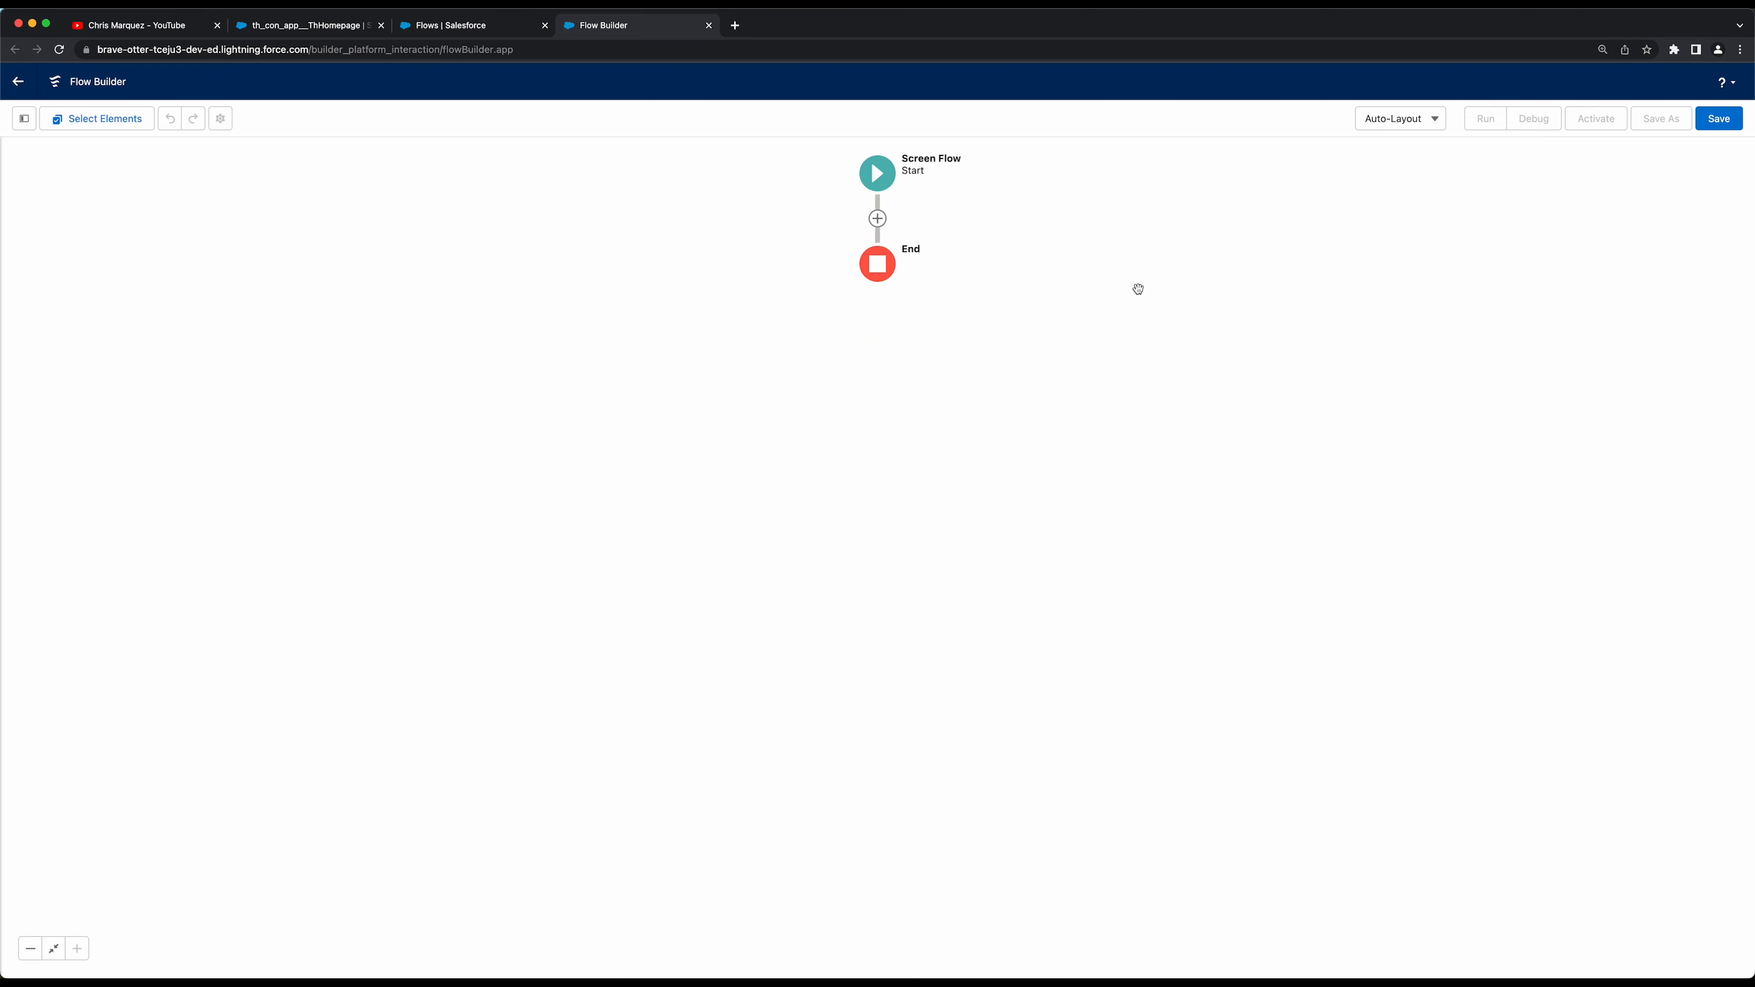
In Free-Form layout, add a Screen element below Start with label "Search for Case" and API name Search_for_Case_Screen
left_click(1401, 118)
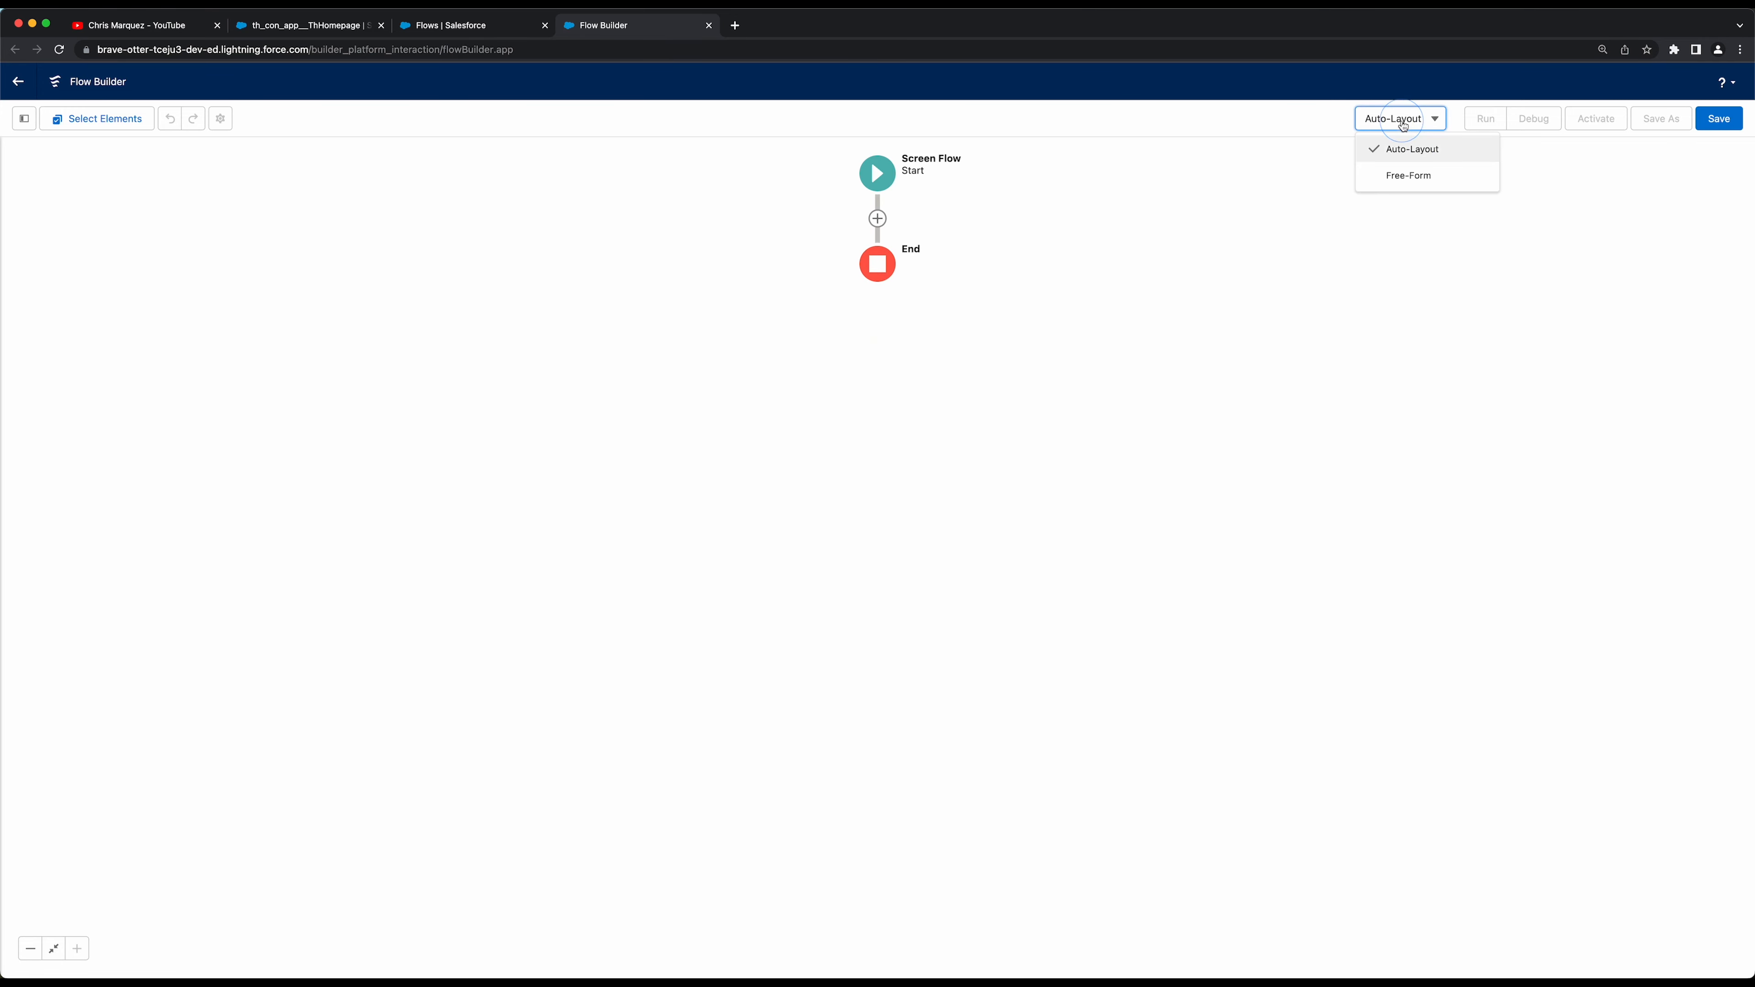
left_click(1397, 176)
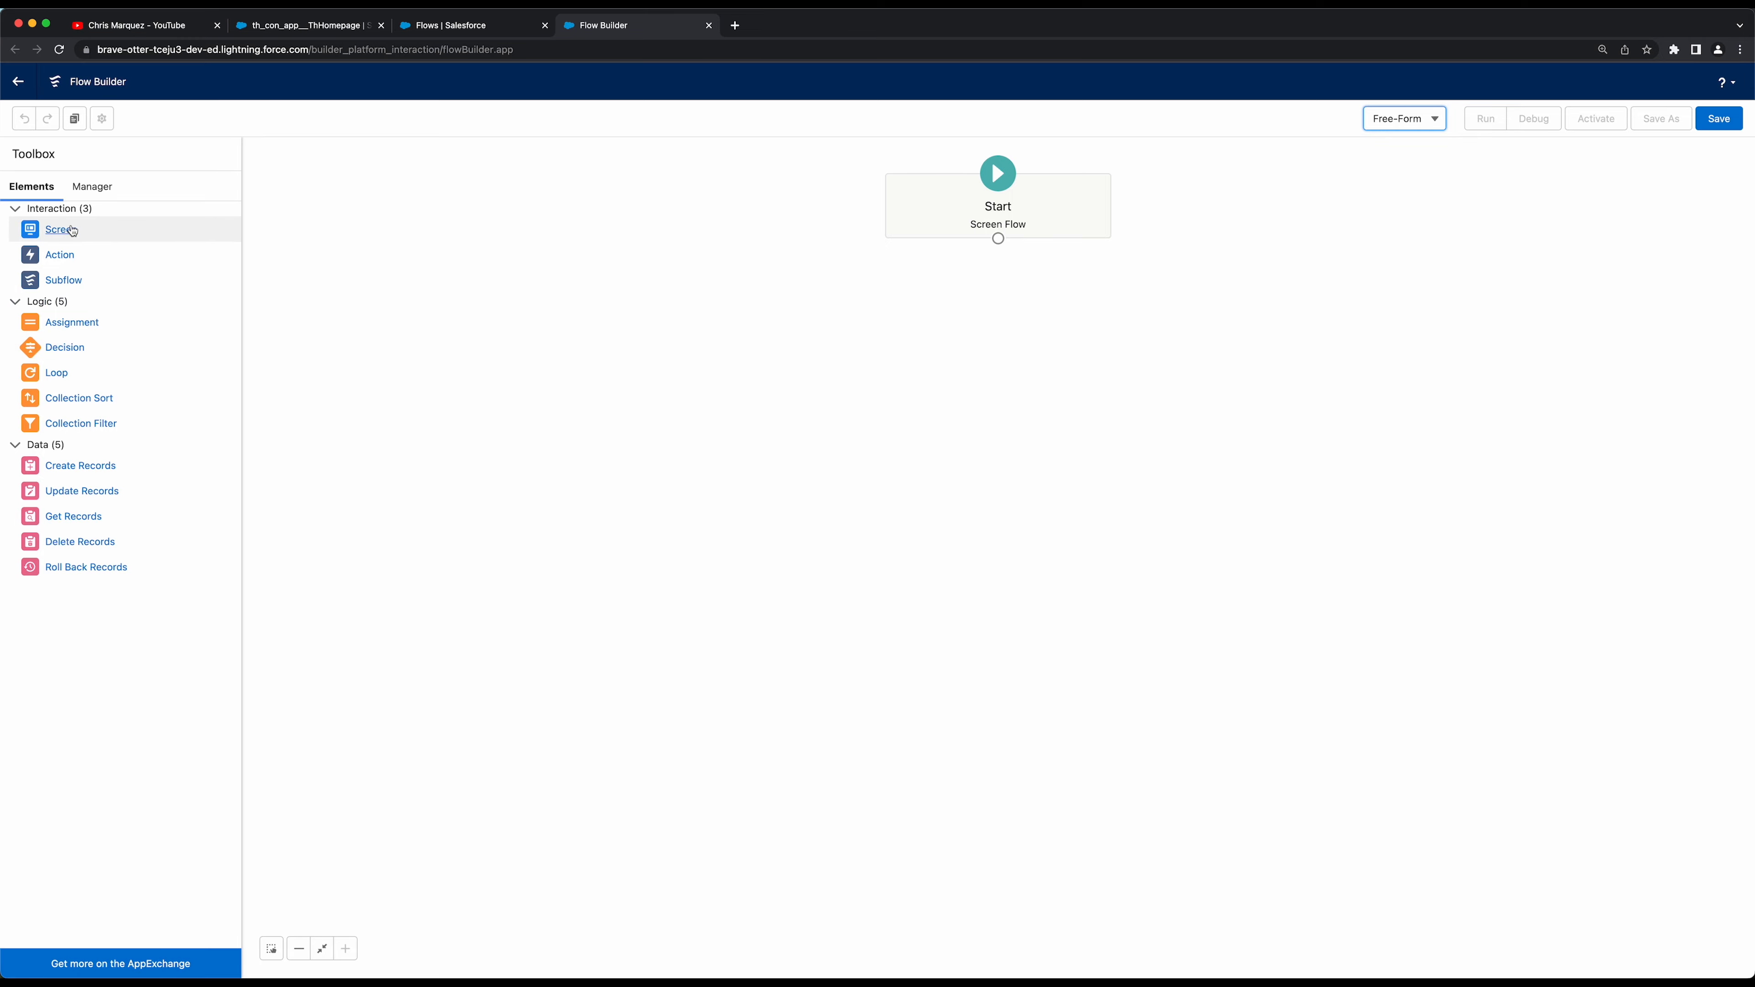
left_click_drag(61, 229, 1003, 355)
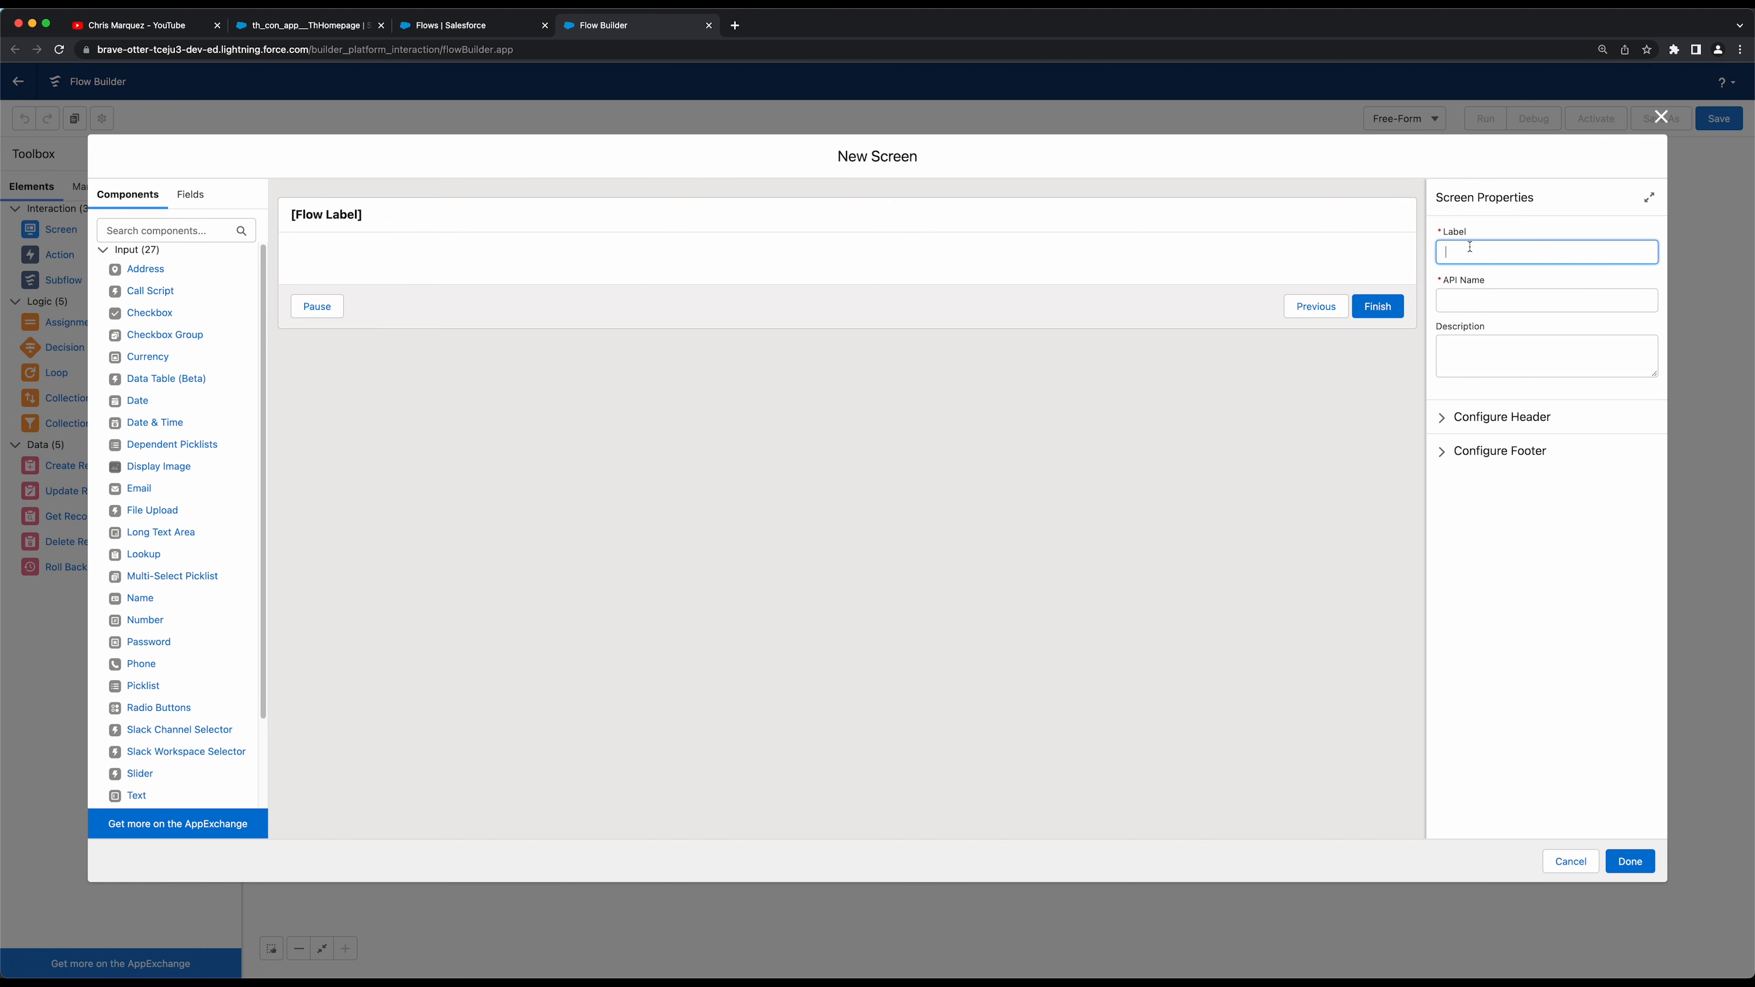
type("Search for Case")
key("Tab")
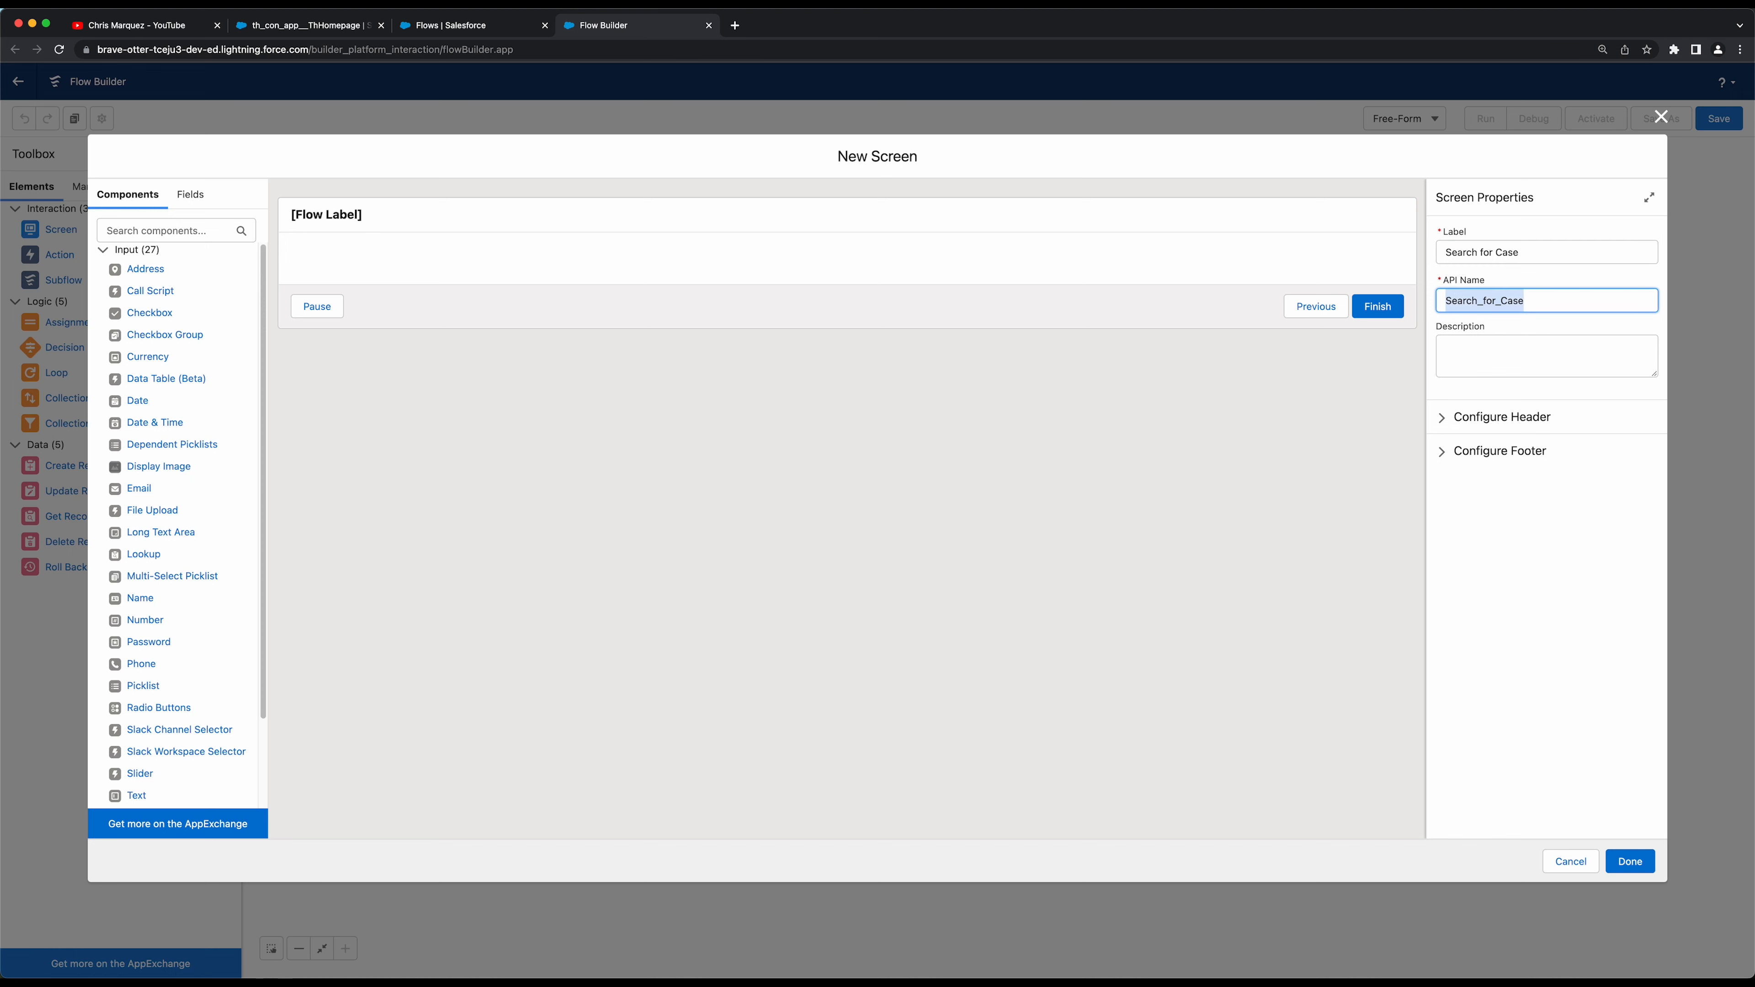
key("Right")
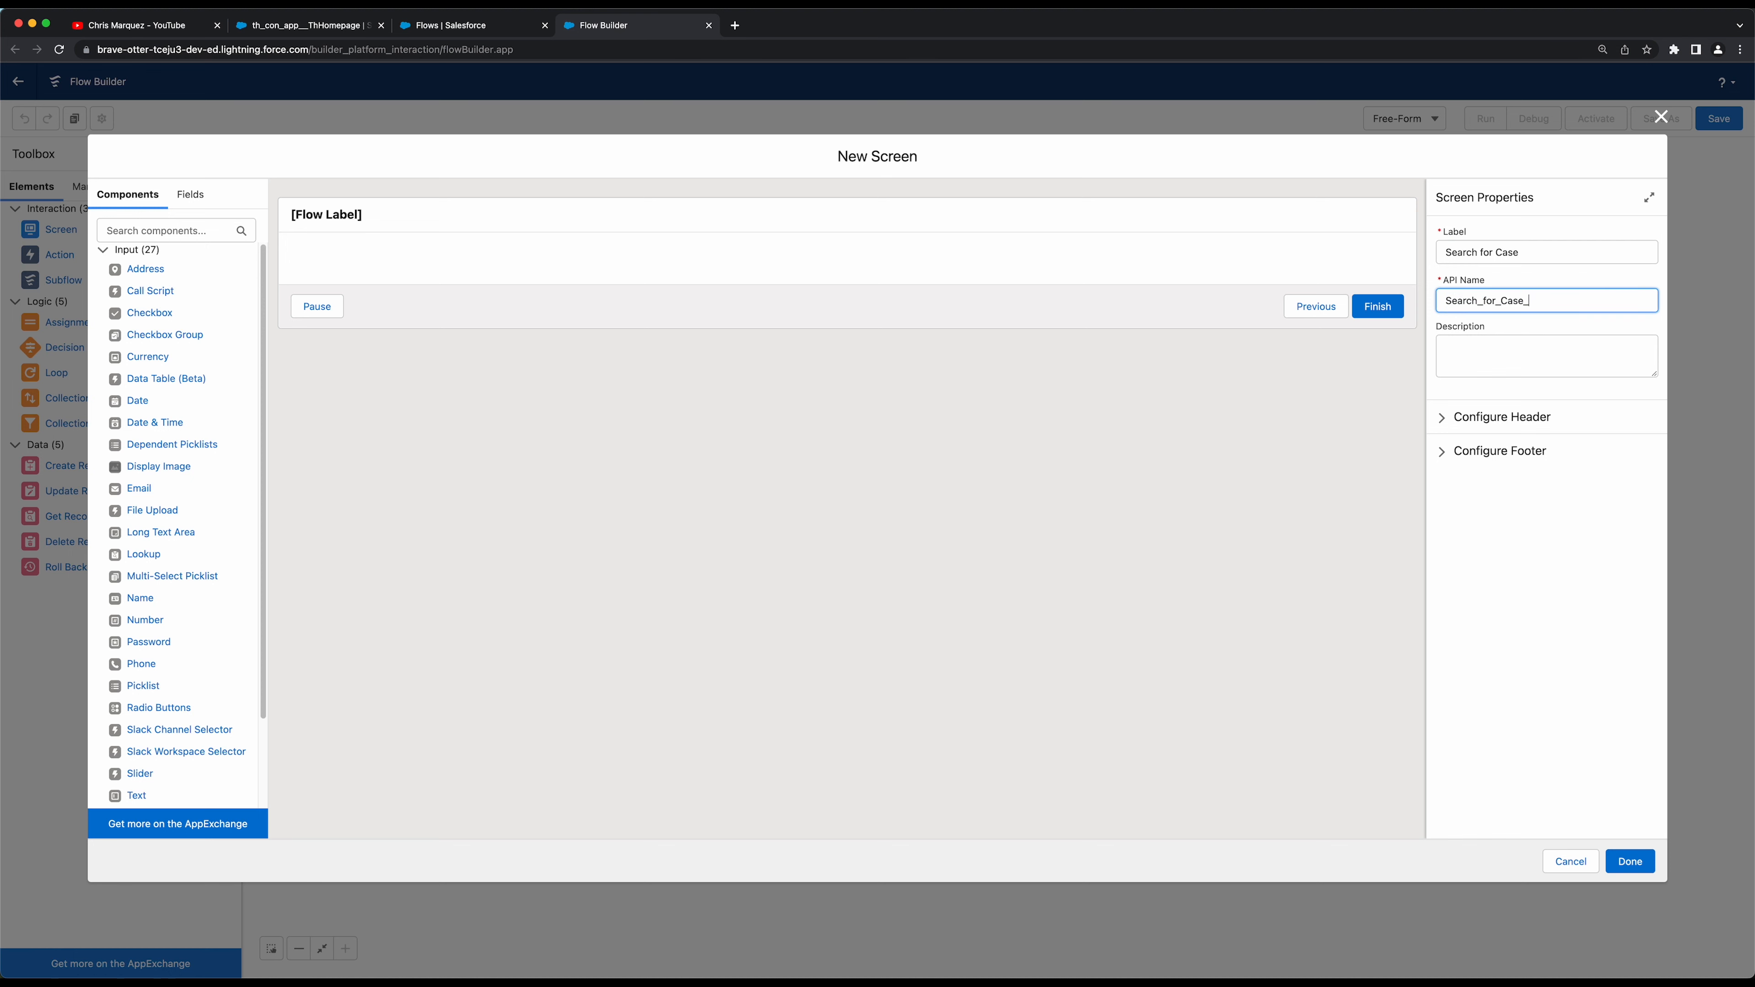
type("_Screen")
left_click(1082, 373)
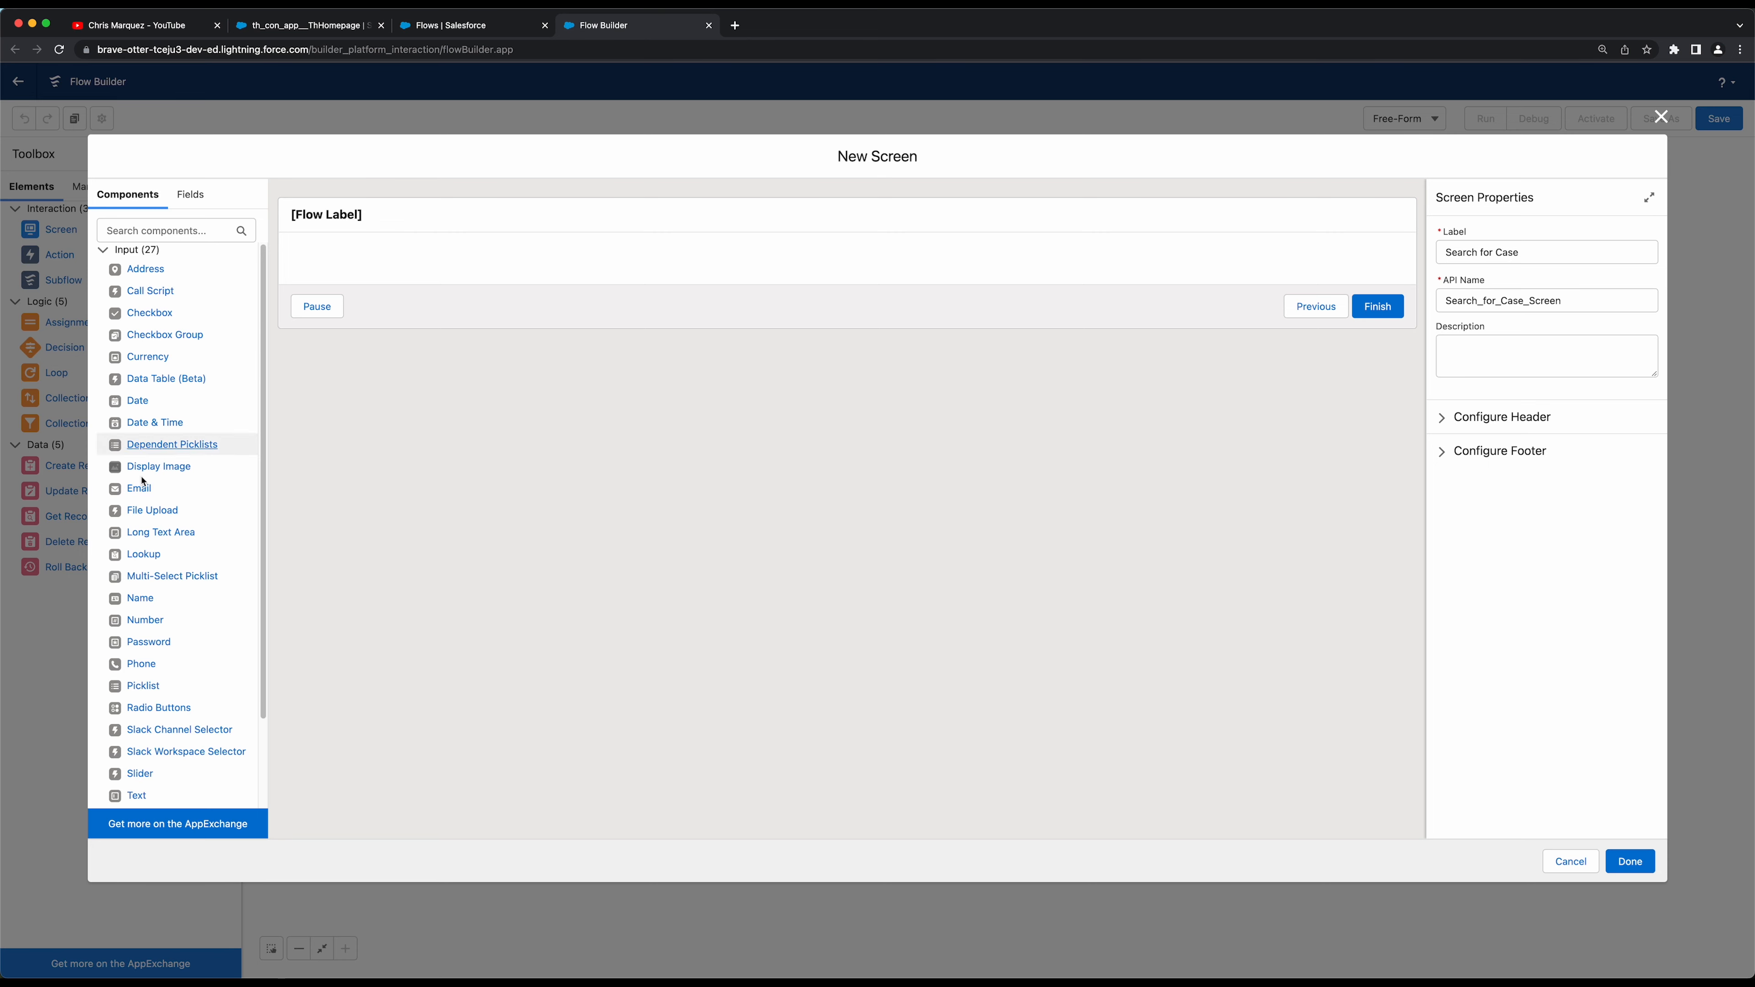
Add an Email component to the screen and set its API name to Contact_Email
scroll(186, 482, "down", 3)
scroll(184, 415, "up", 3)
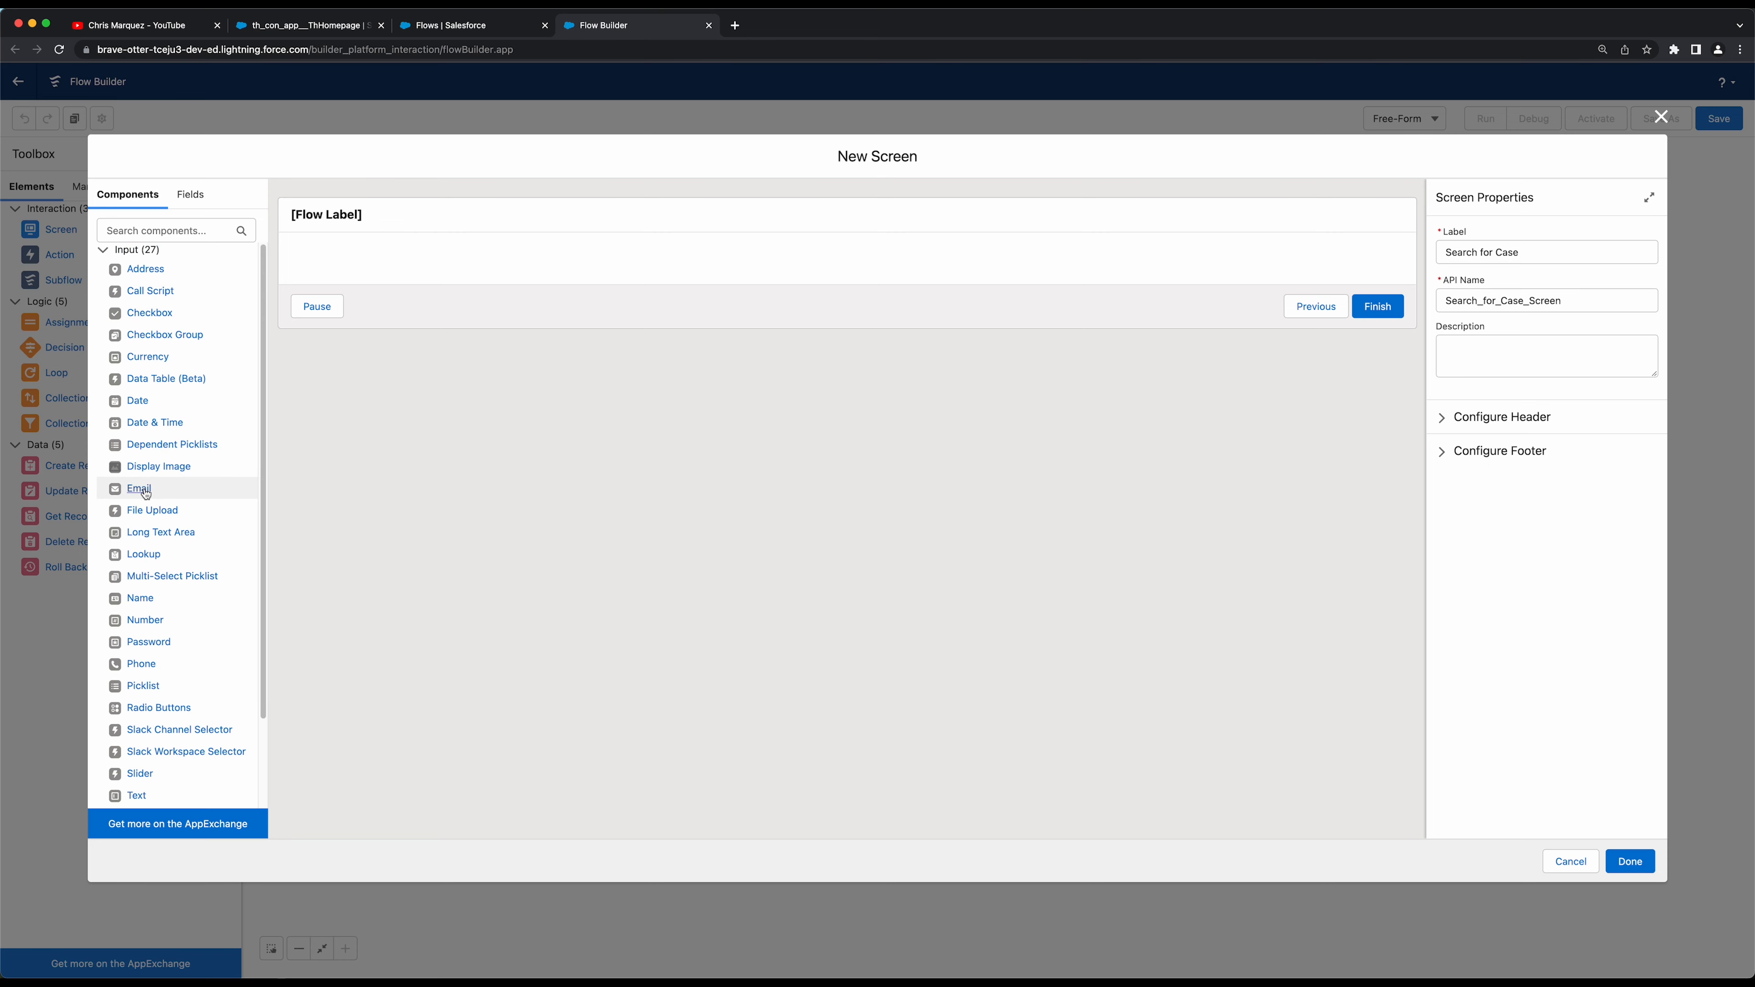
left_click_drag(140, 488, 530, 265)
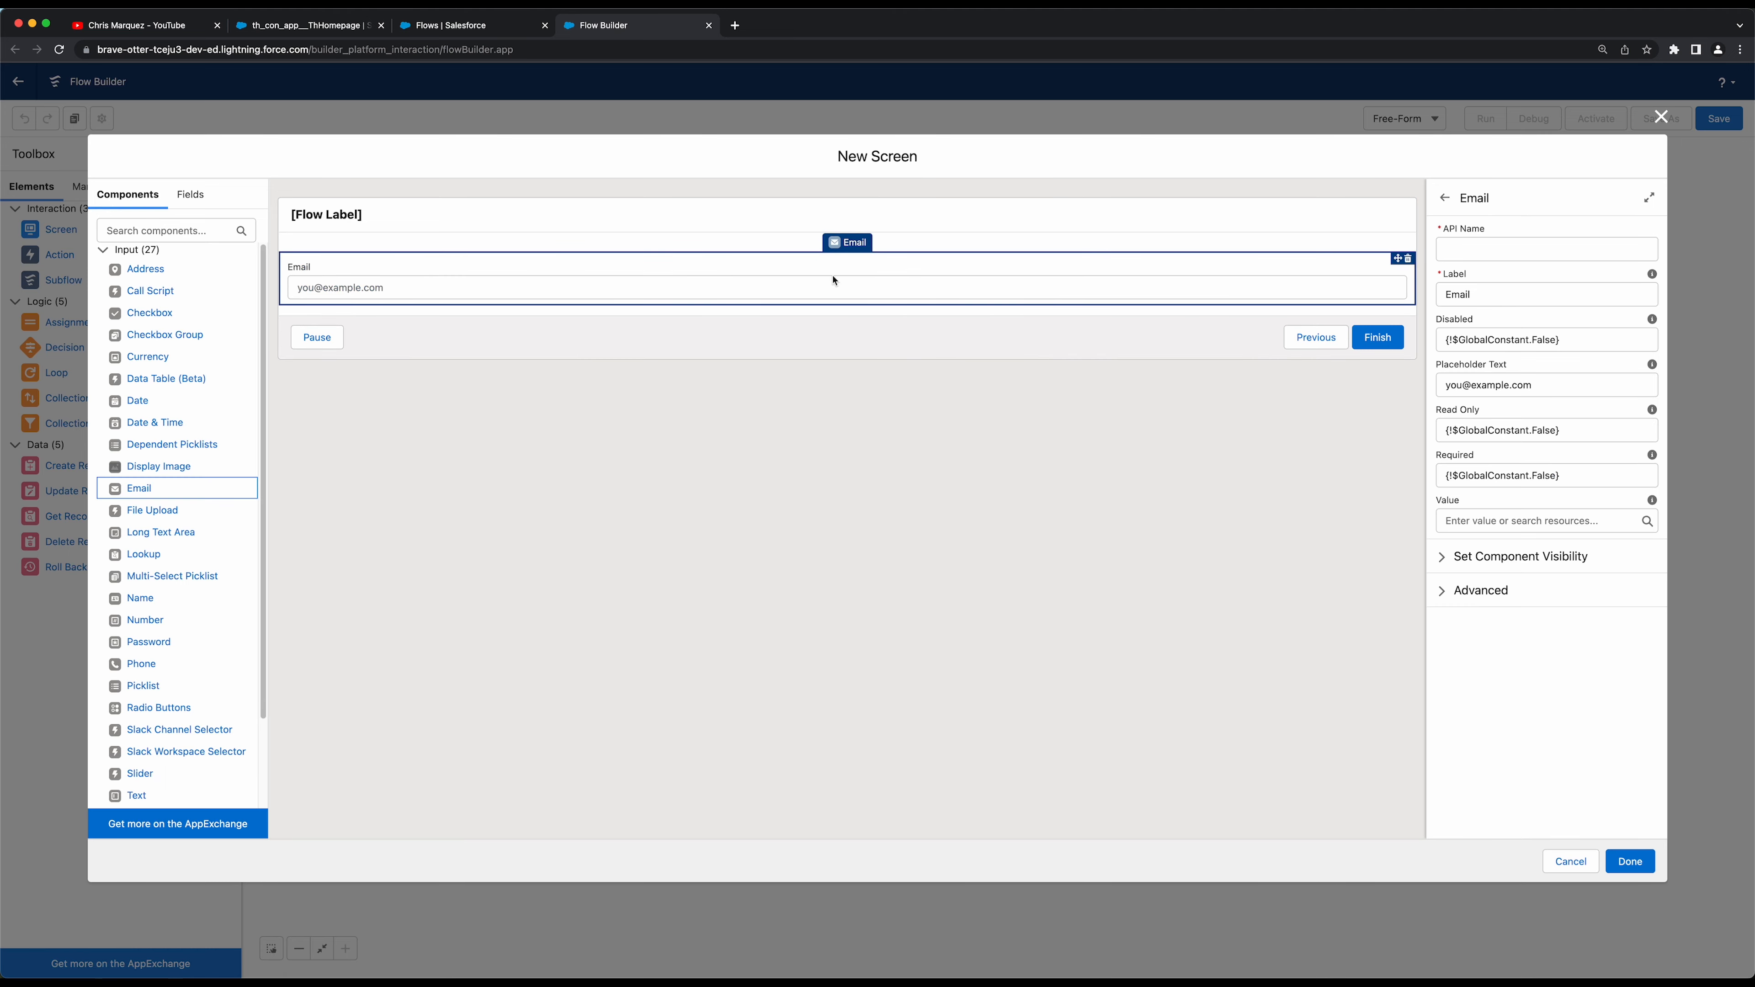
left_click(1478, 246)
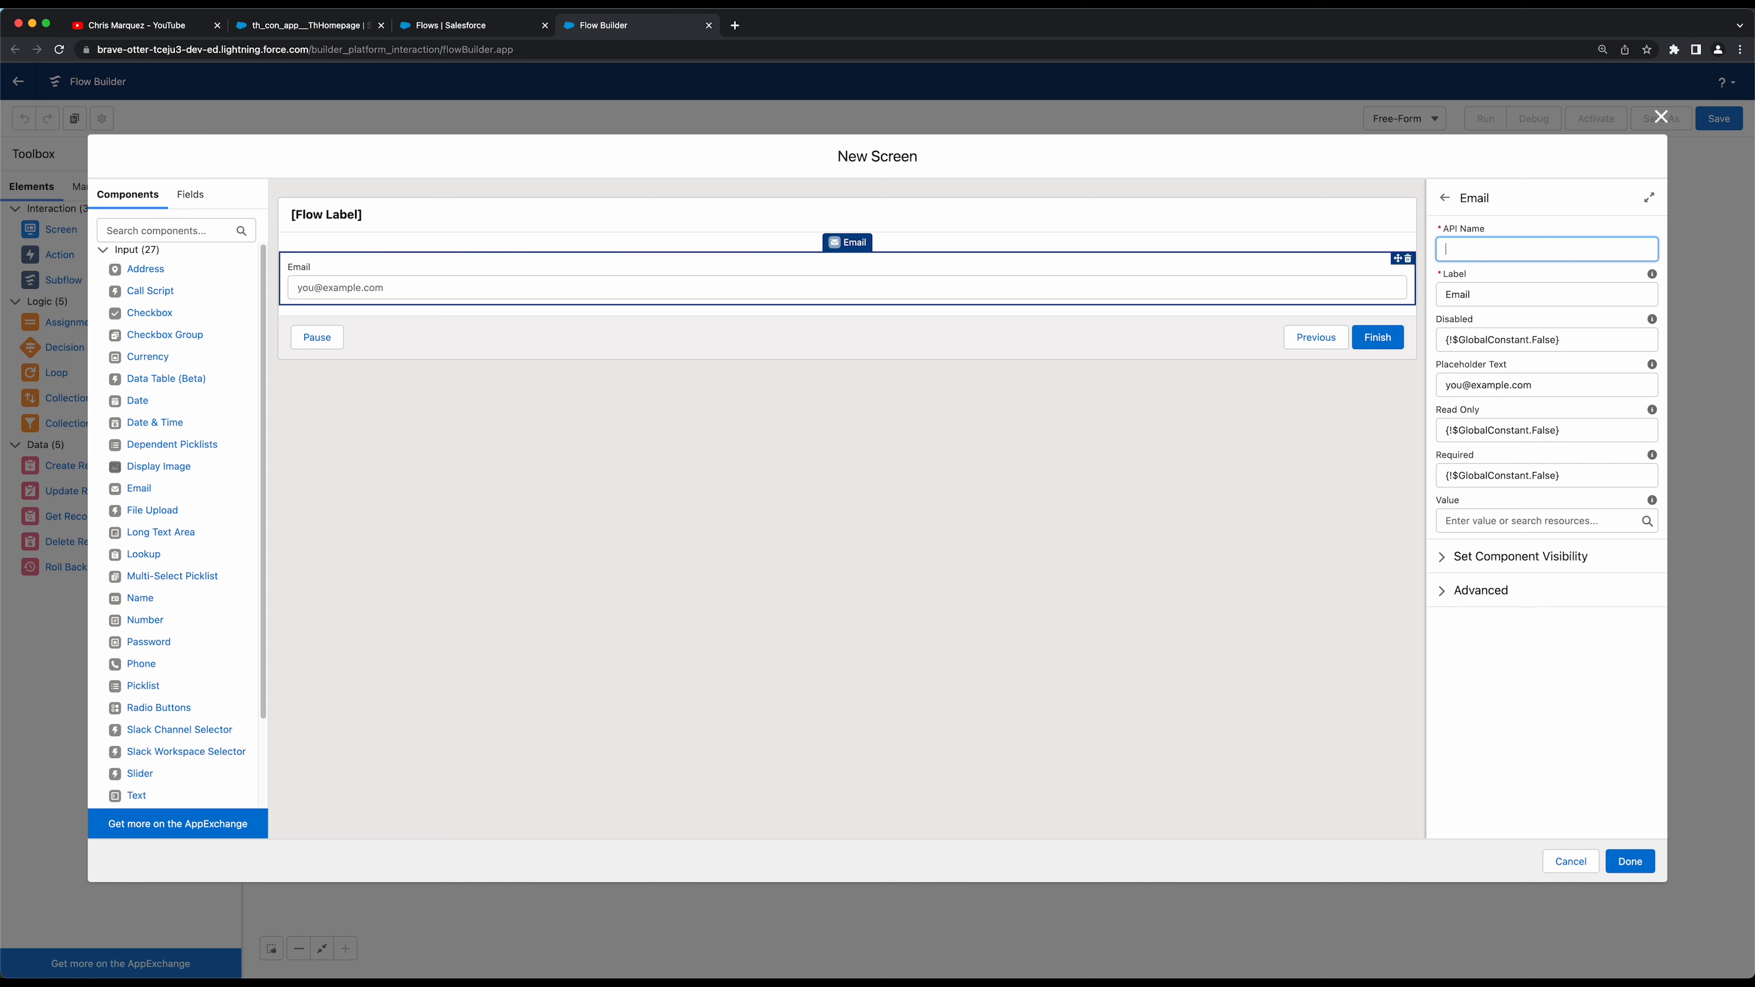
key("super+Tab")
left_click(1485, 250)
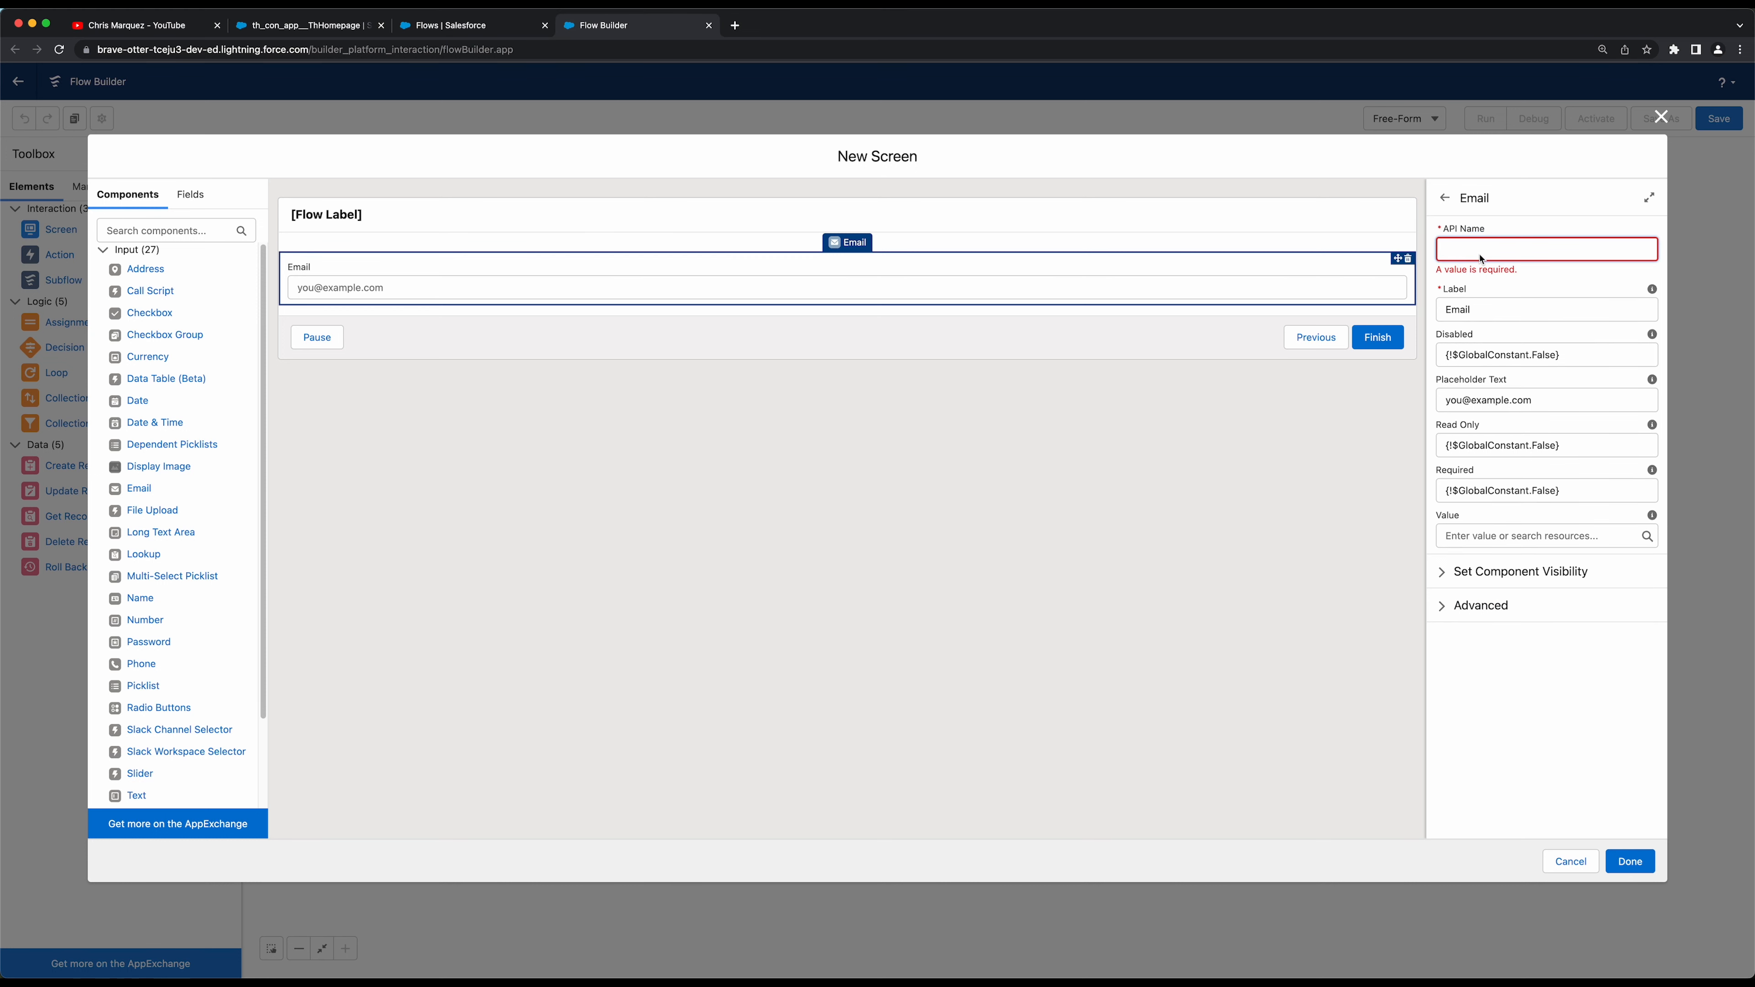
type("Contact_Emnail")
left_click(1508, 224)
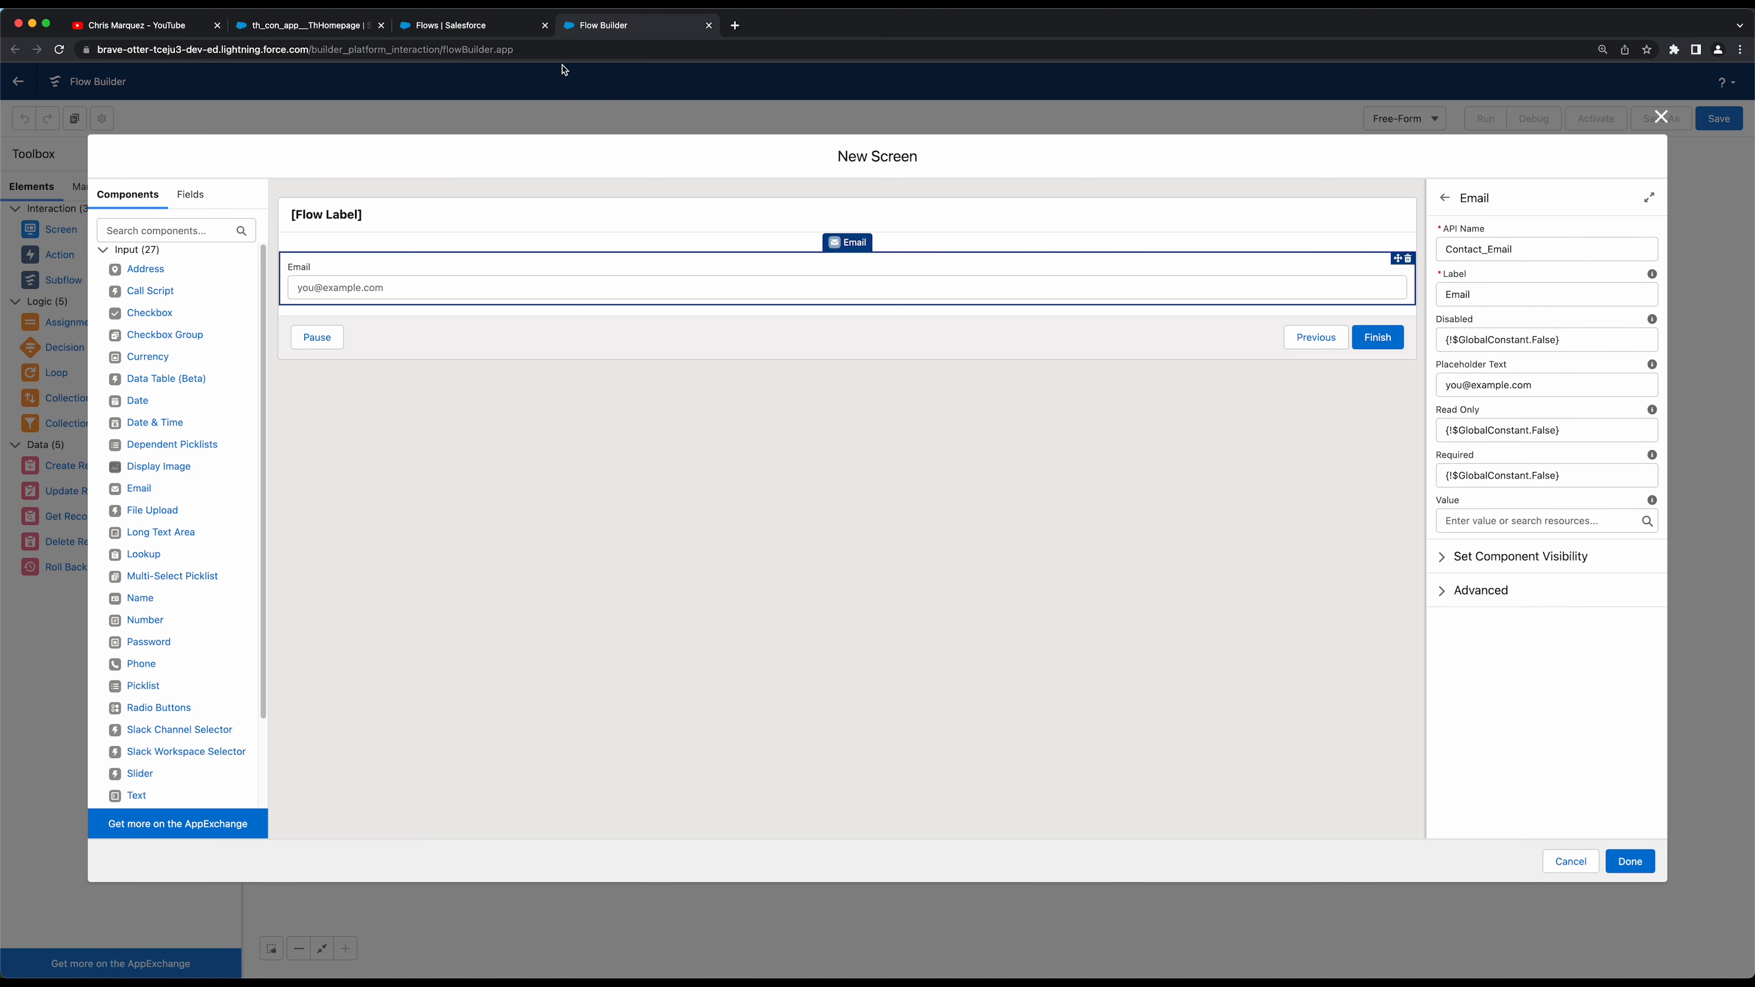
Examine the Contact Email field's name and data type in the Case object's Fields & Relationships, and return to the new screen
left_click(301, 26)
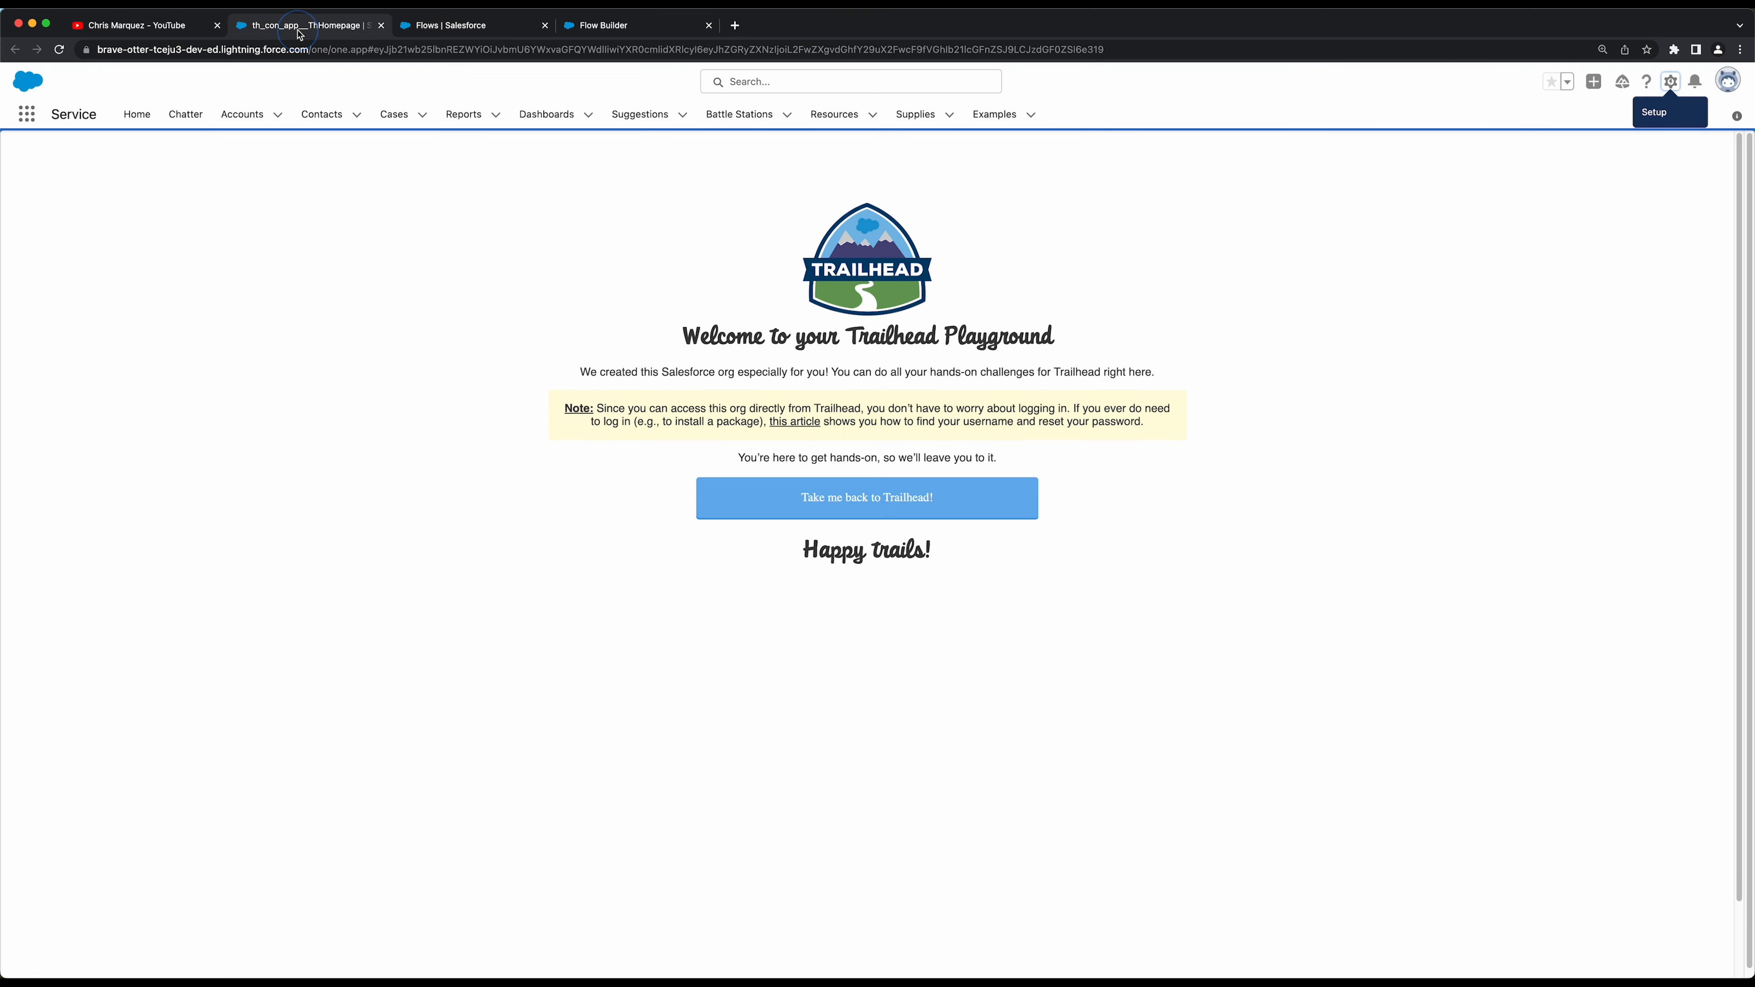
left_click(394, 115)
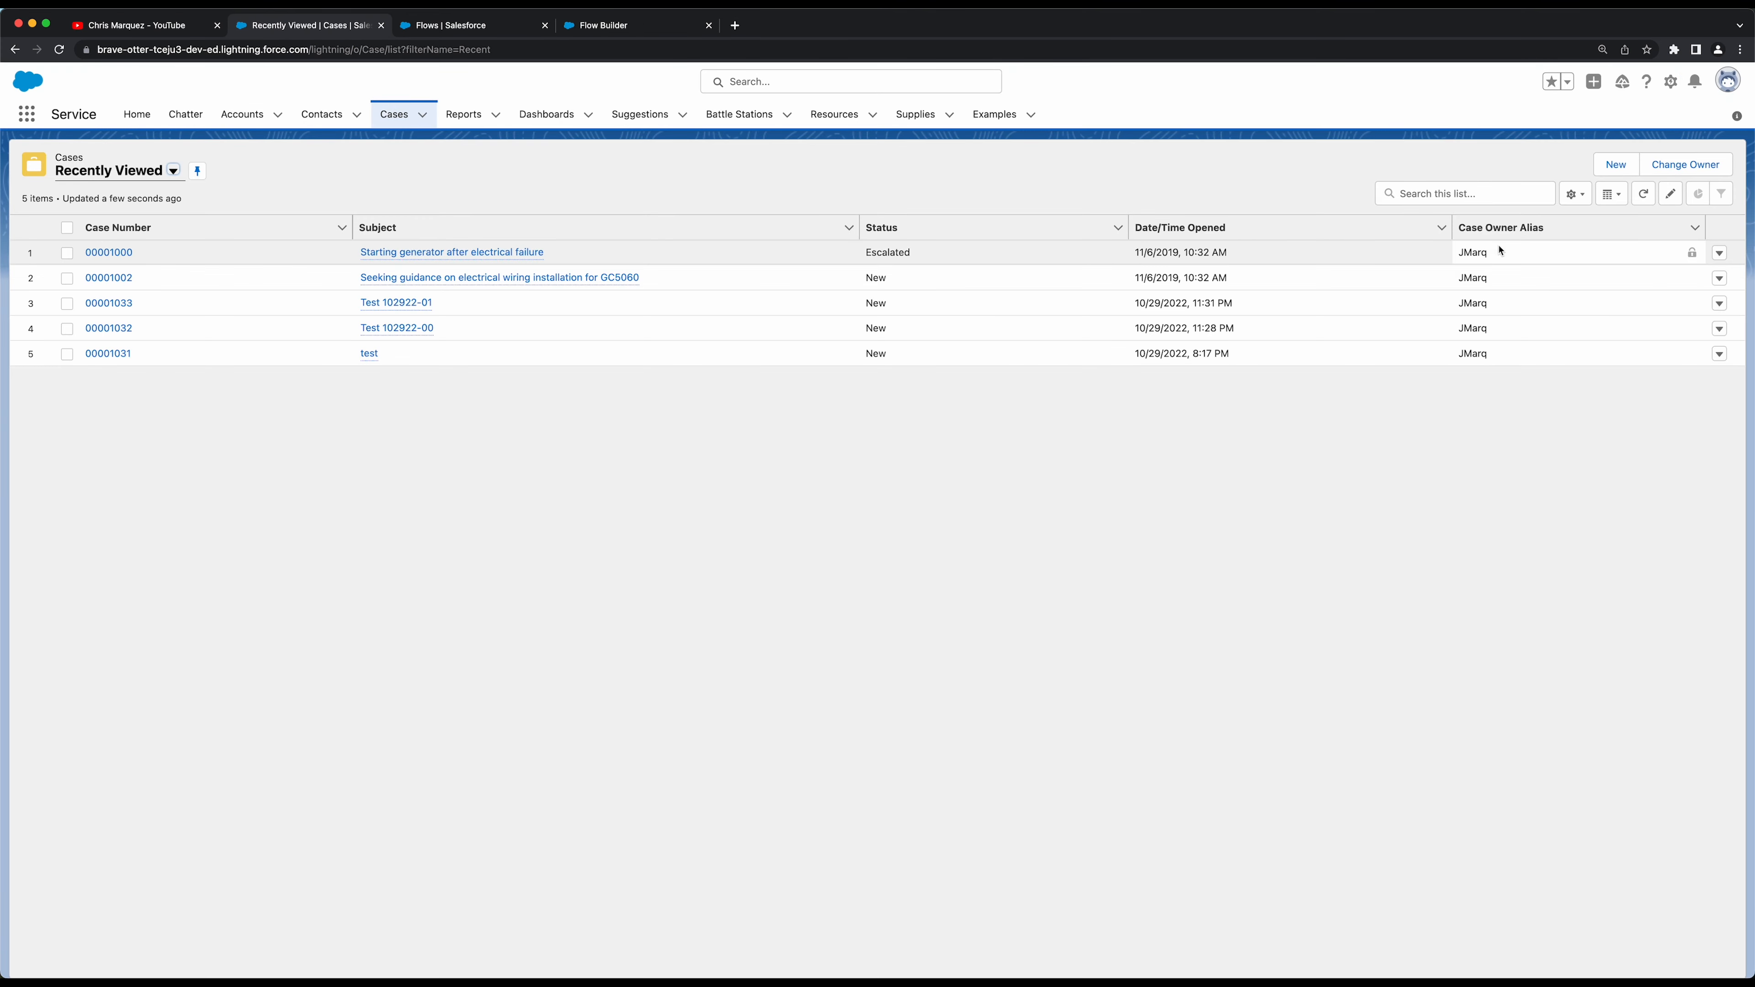
left_click(1670, 81)
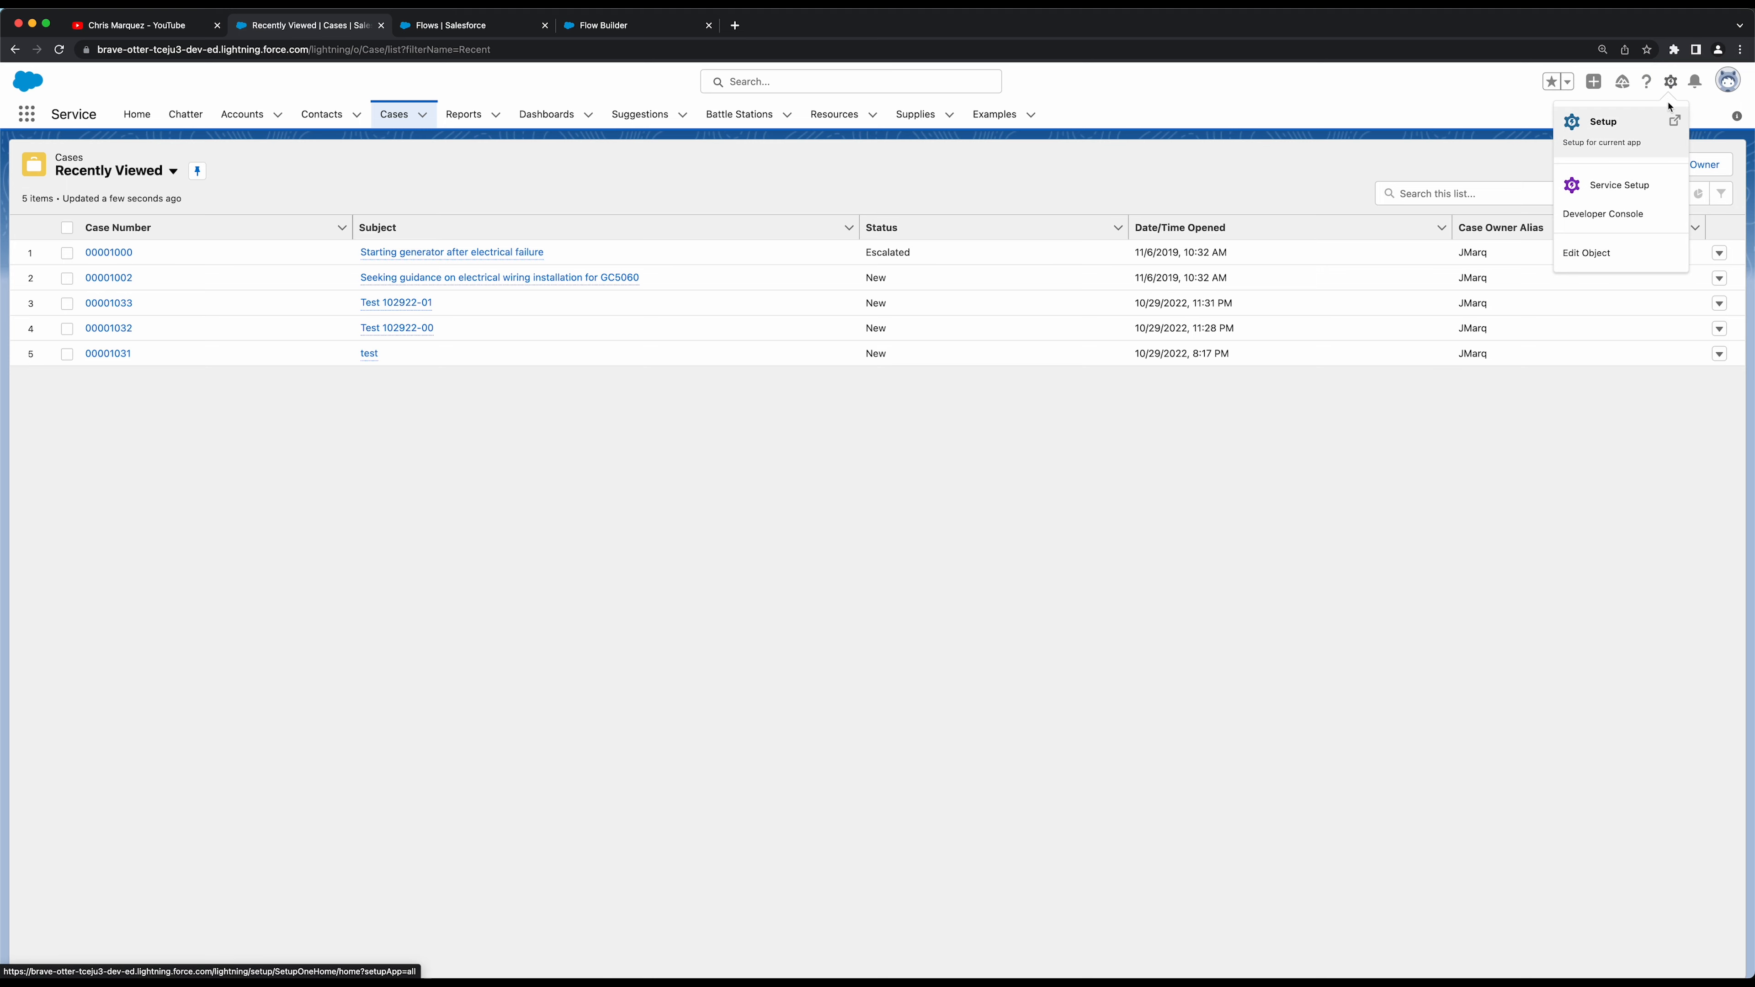
left_click(1588, 260)
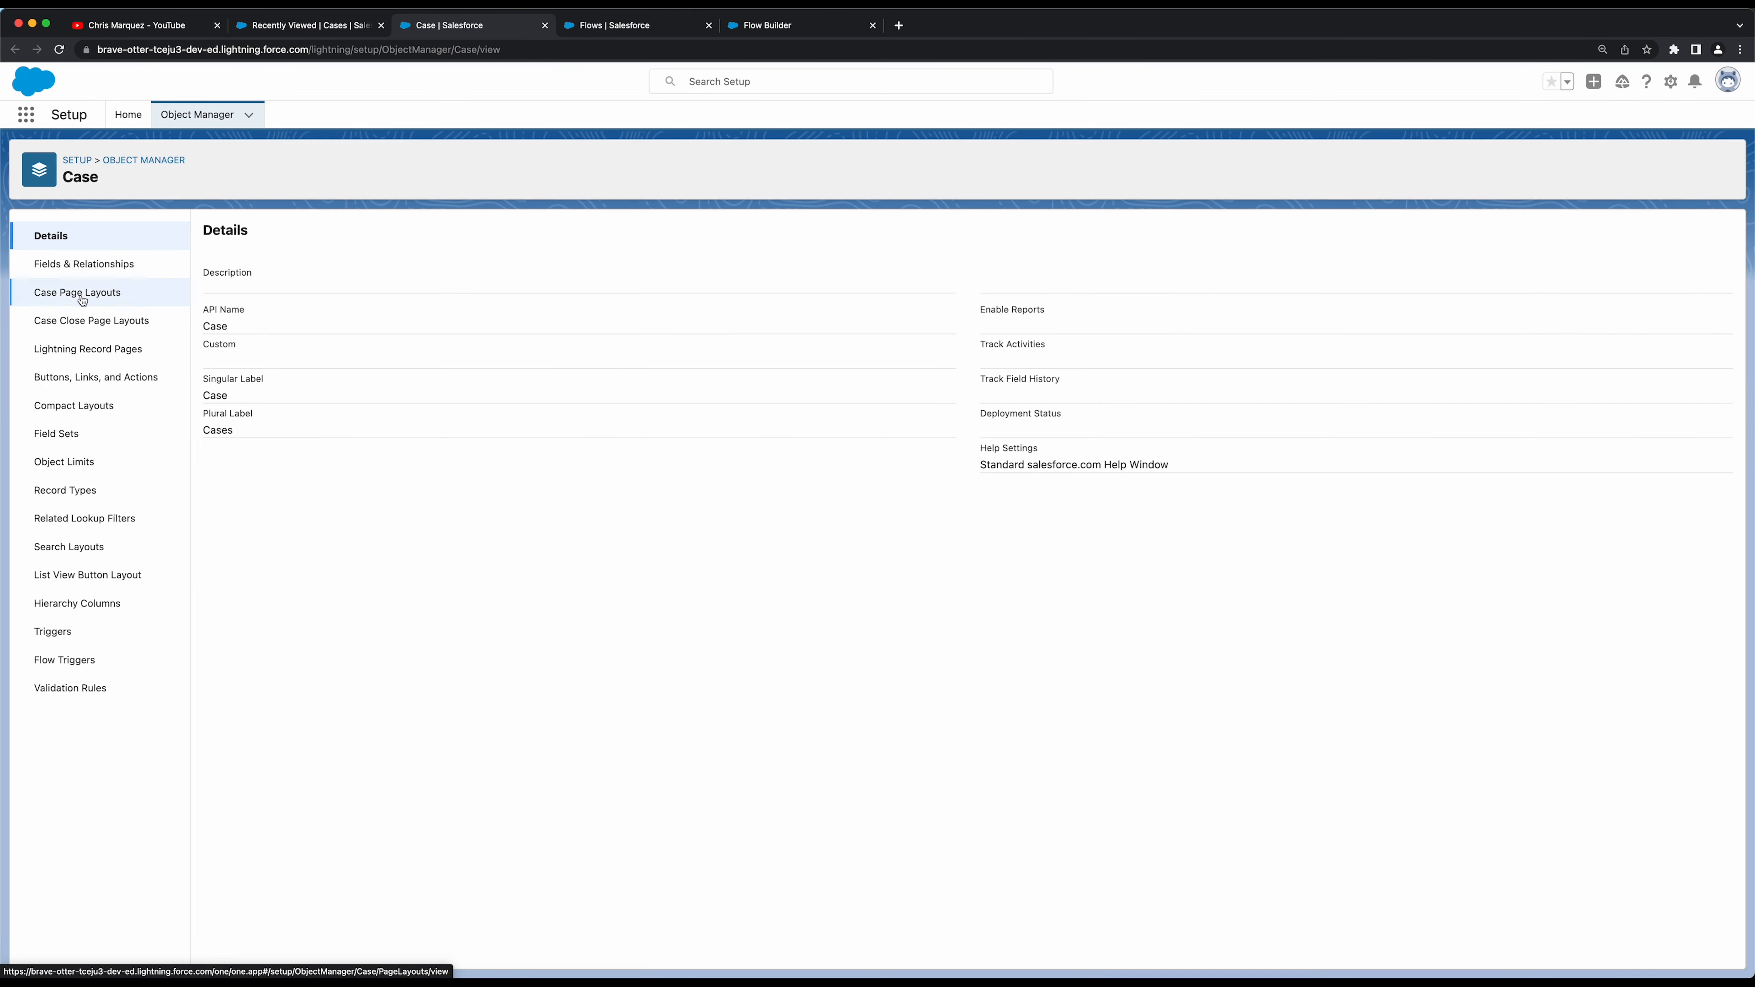
left_click(70, 263)
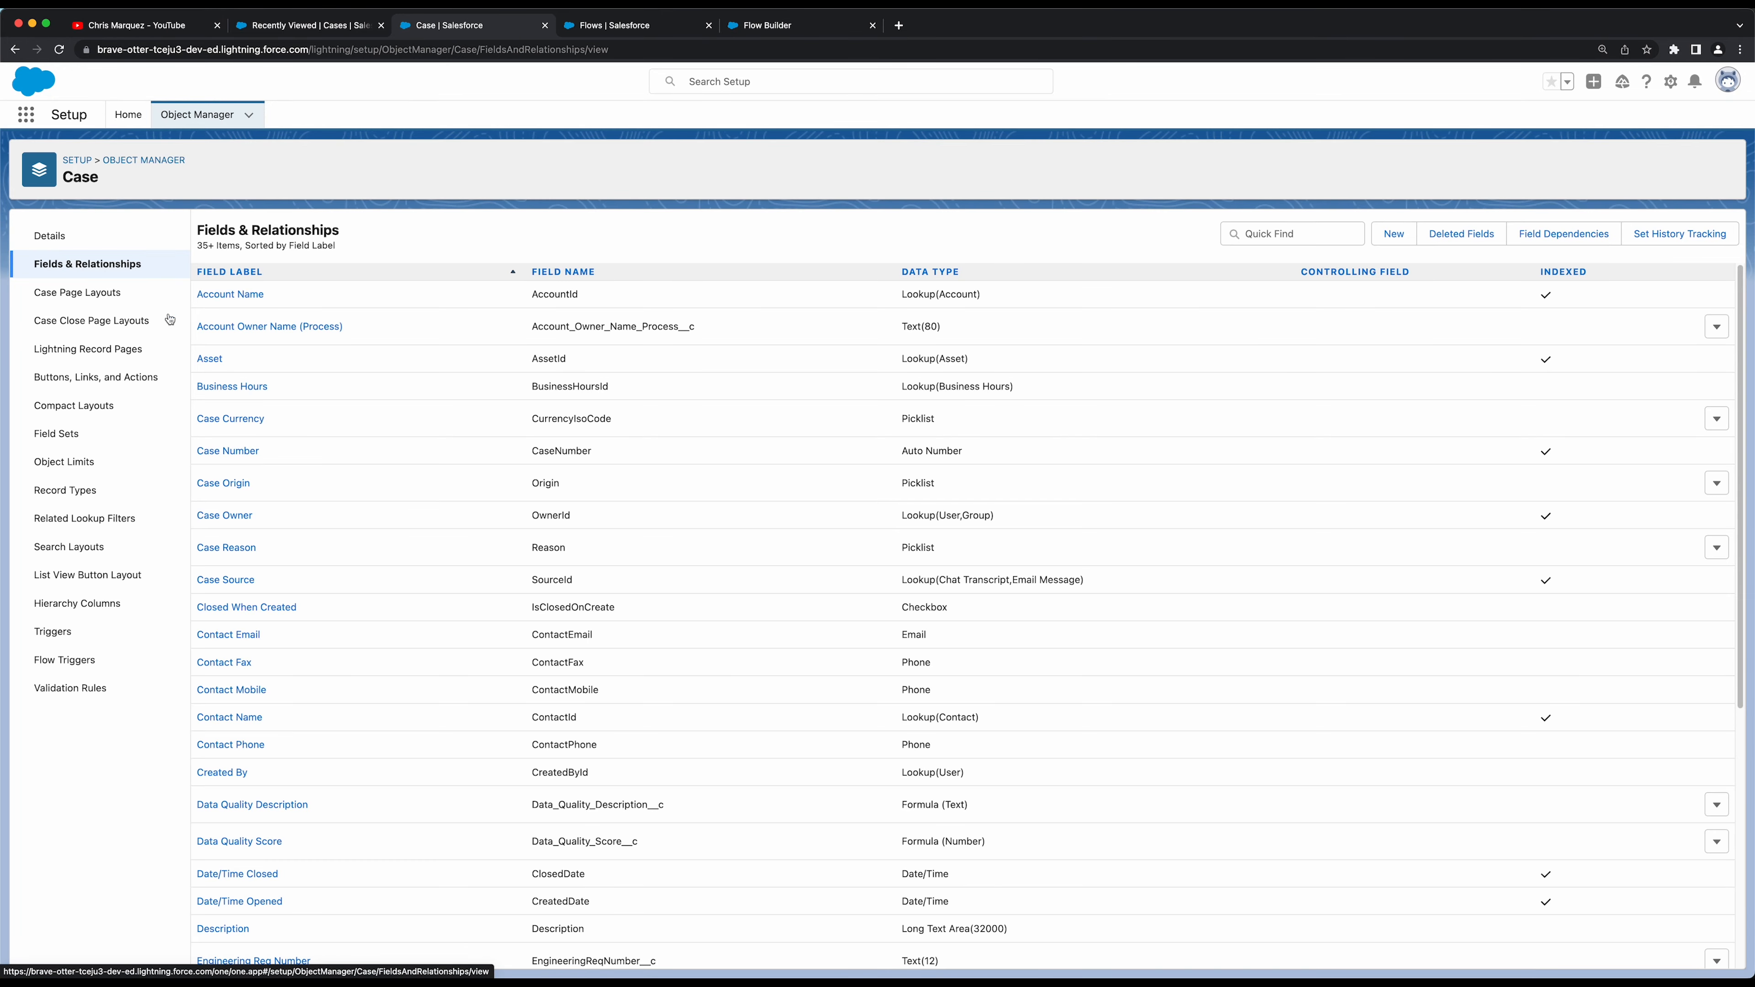
scroll(421, 459, "down", 1)
scroll(421, 459, "up", 1)
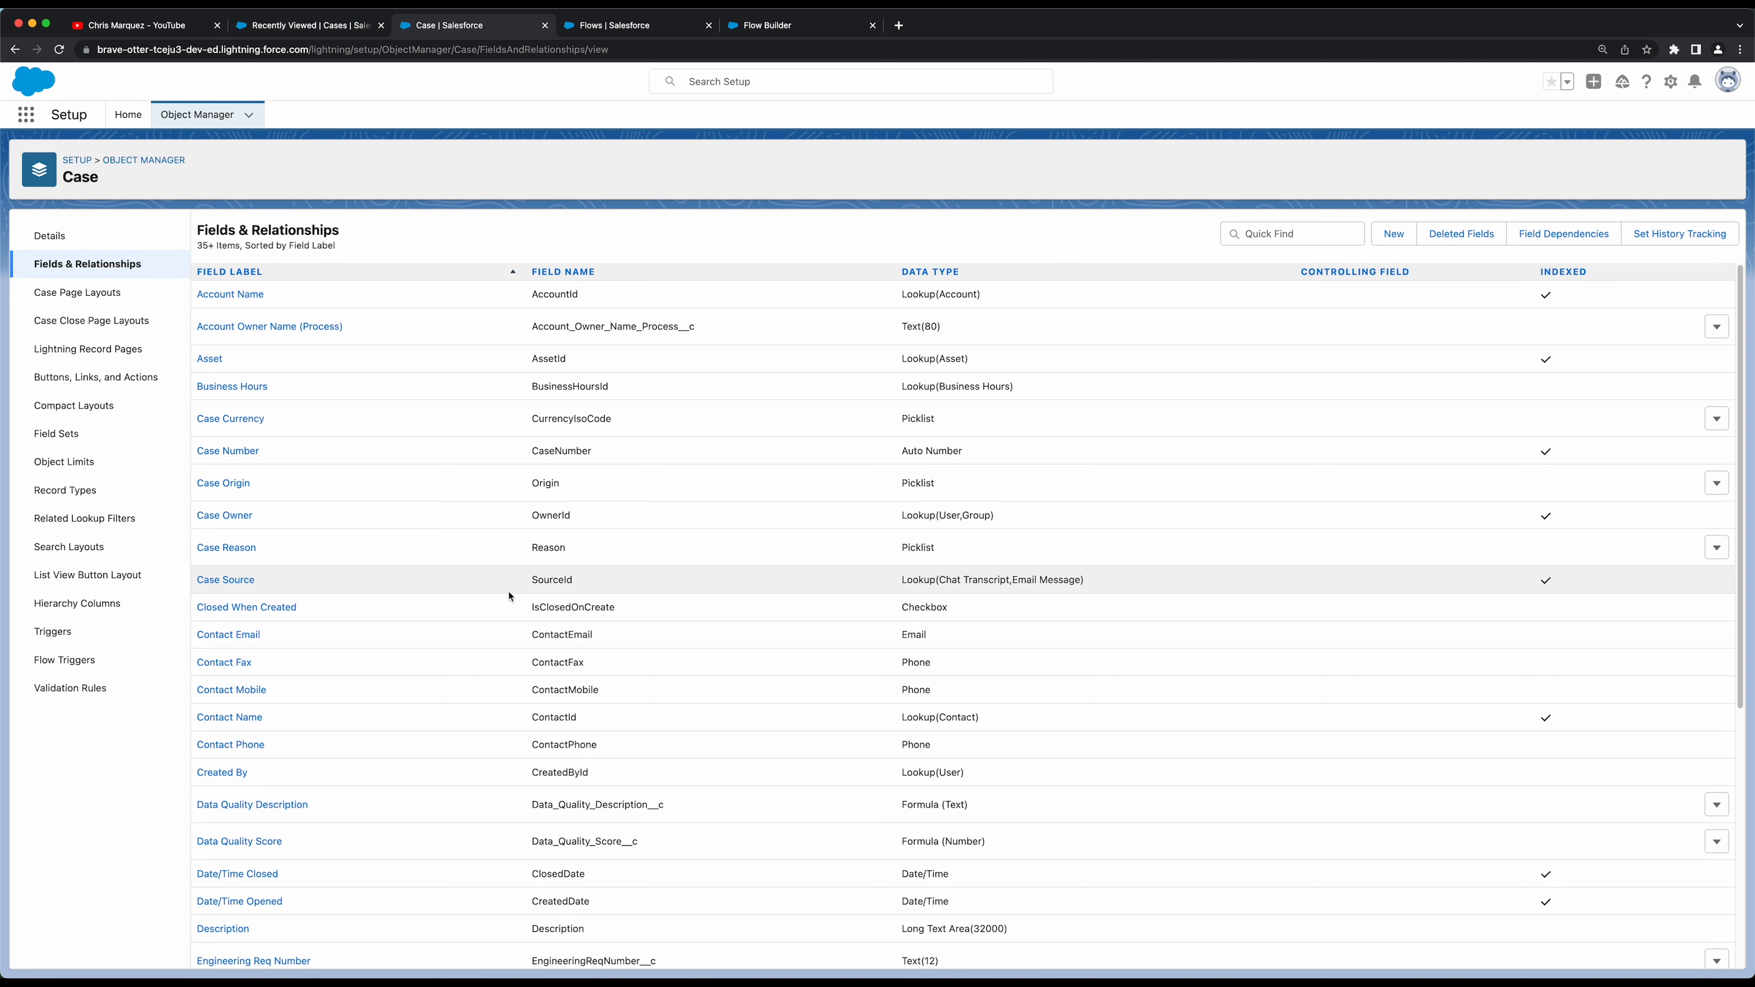
scroll(553, 596, "down", 1)
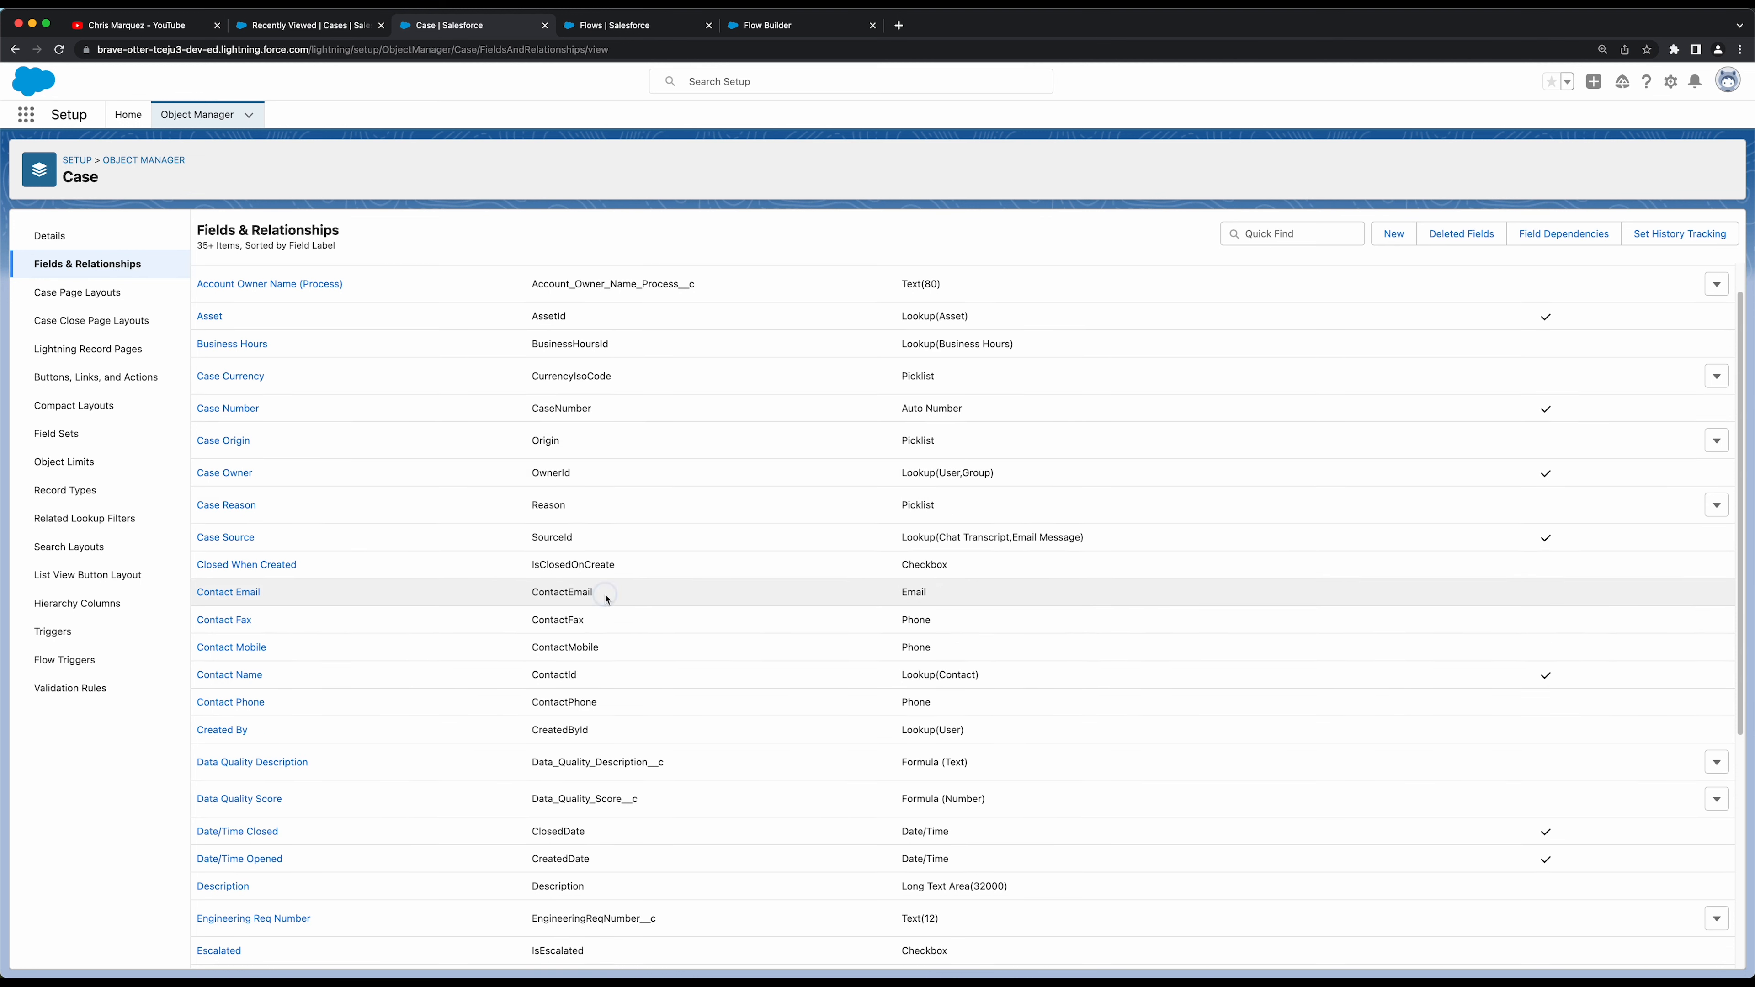
left_click_drag(606, 599, 533, 592)
scroll(615, 697, "down", 6)
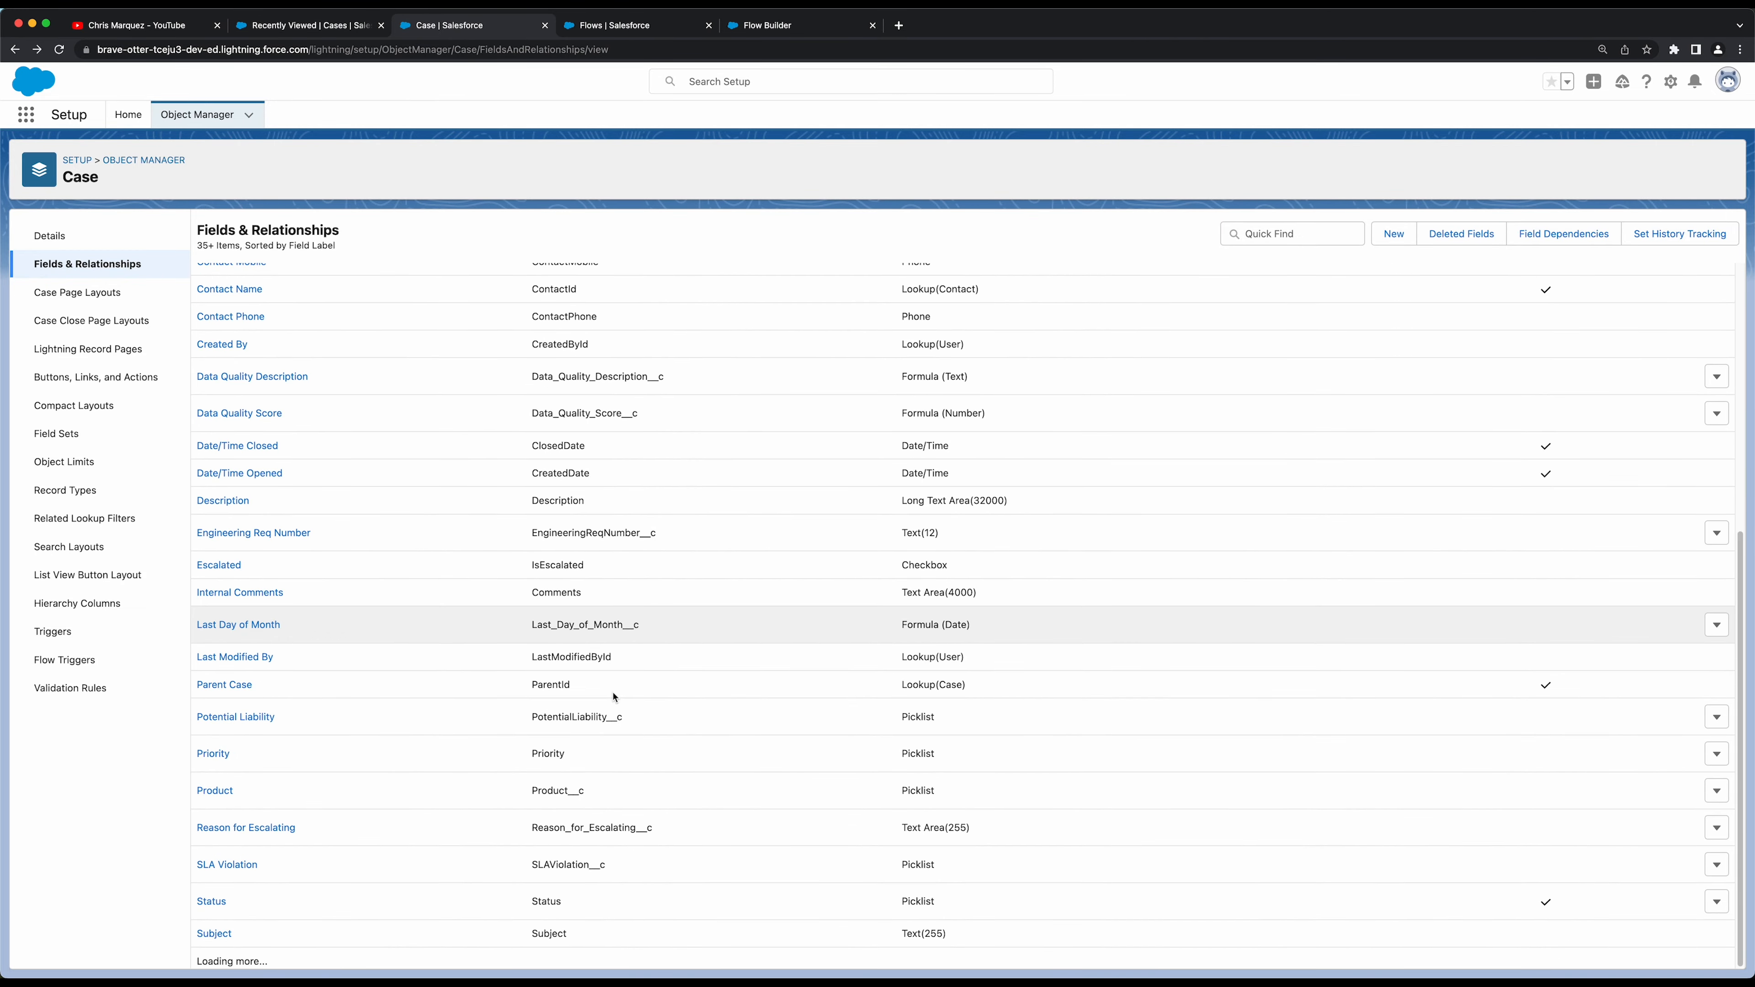
scroll(615, 697, "up", 6)
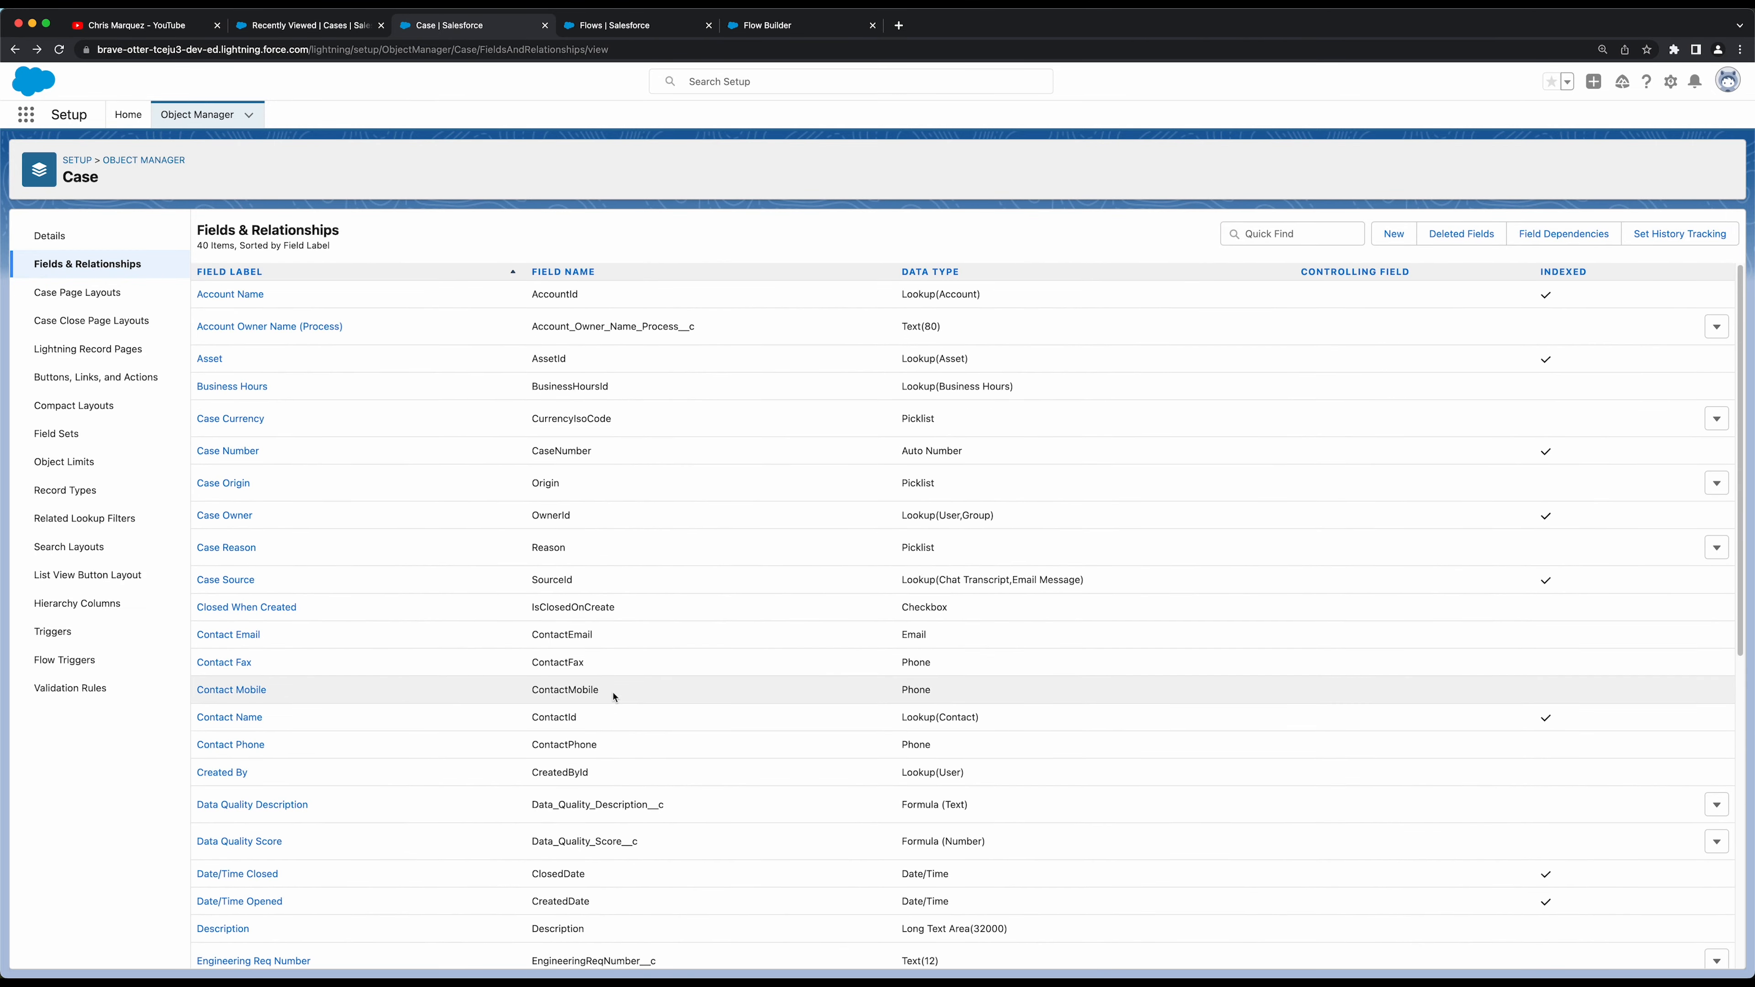
left_click(775, 33)
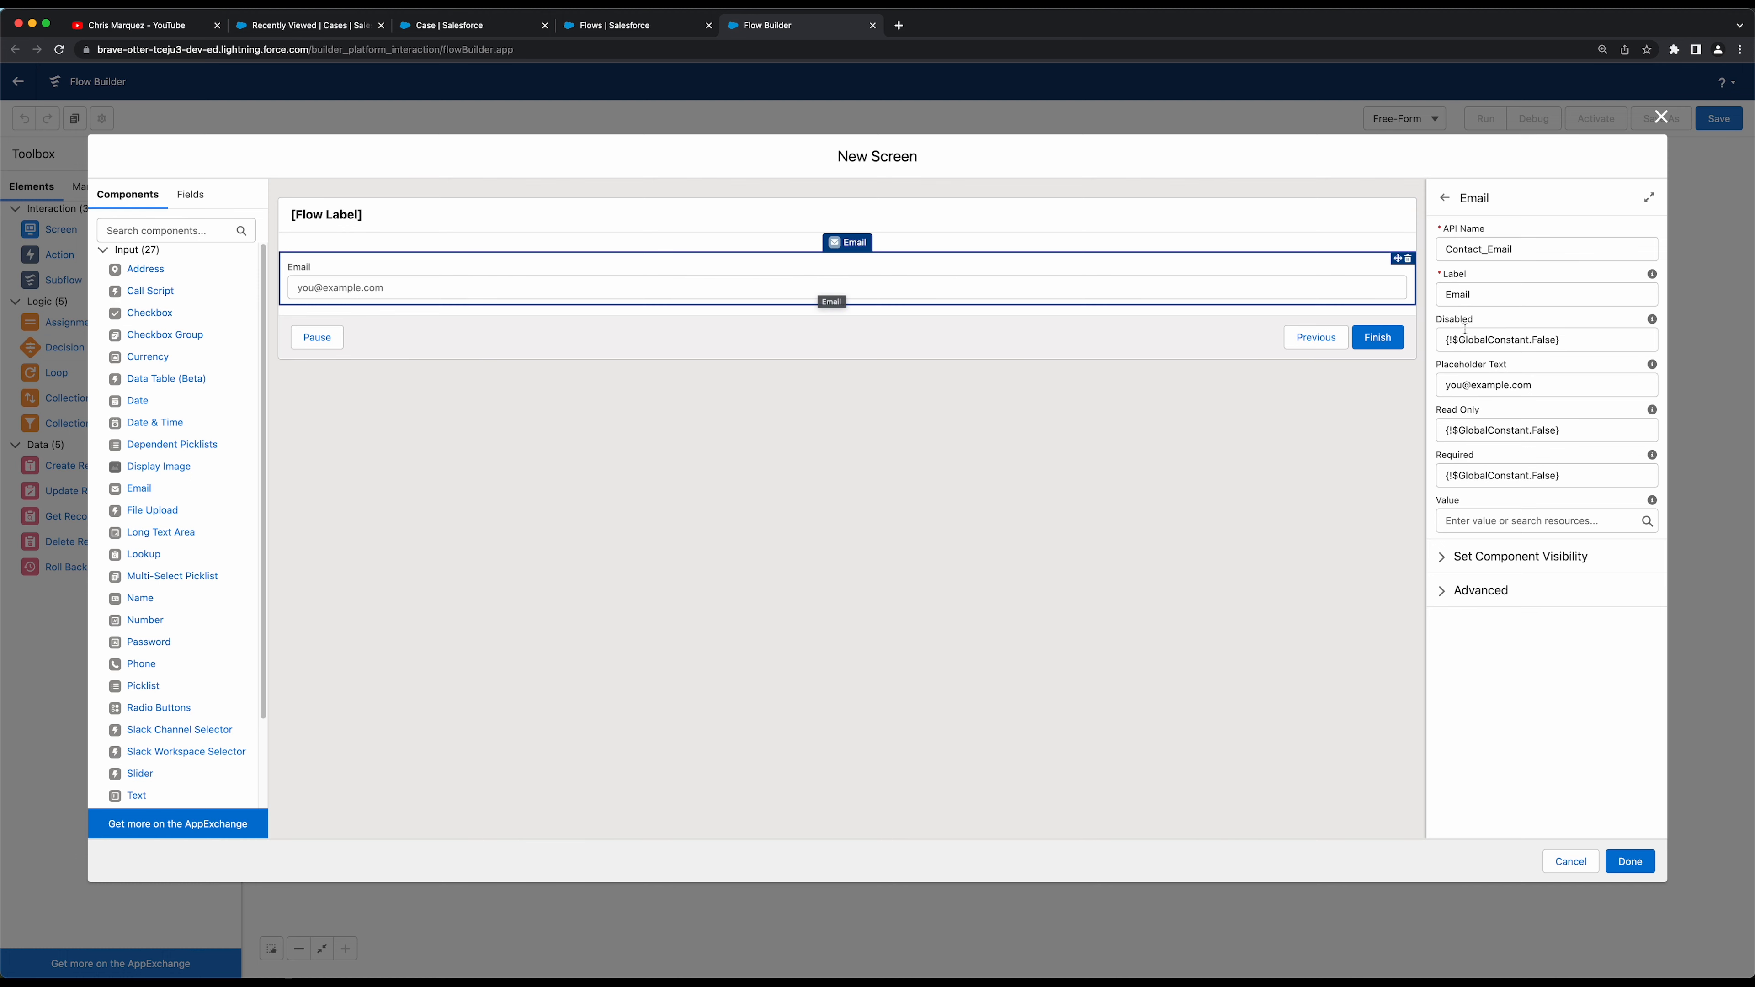
Make the Email component mandatory by setting its Required value to $GlobalConstant.True
double_click(1488, 294)
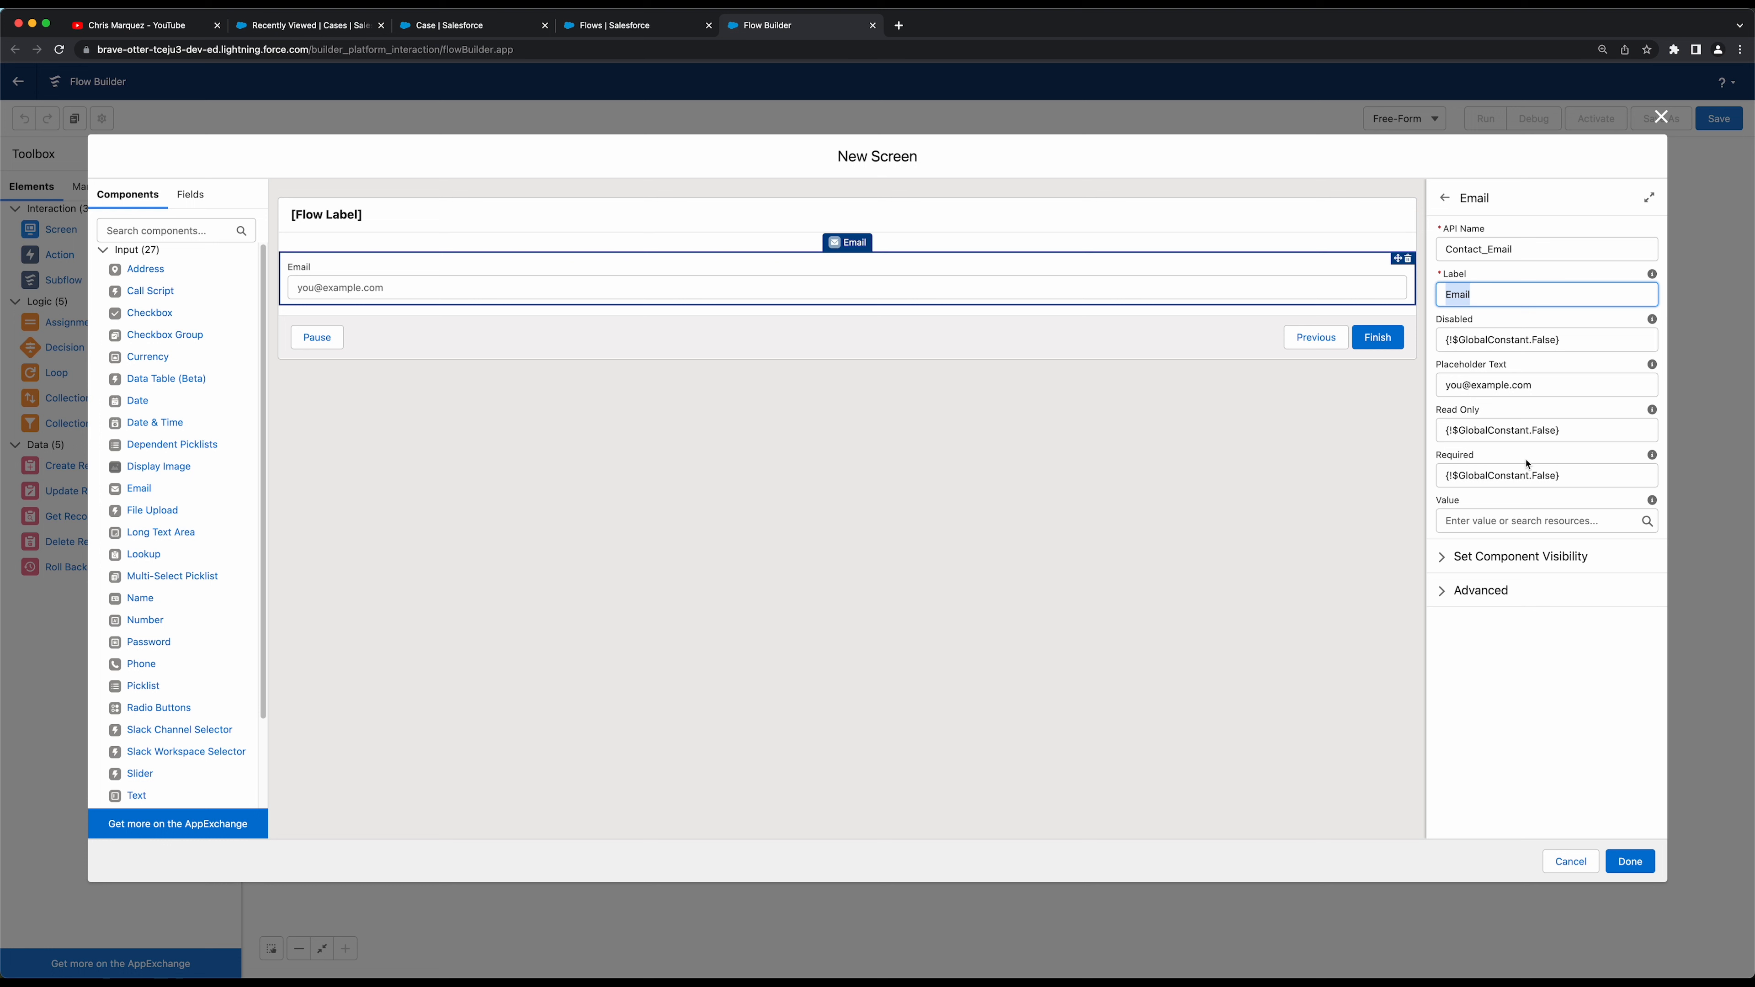
left_click(1536, 473)
double_click(1544, 474)
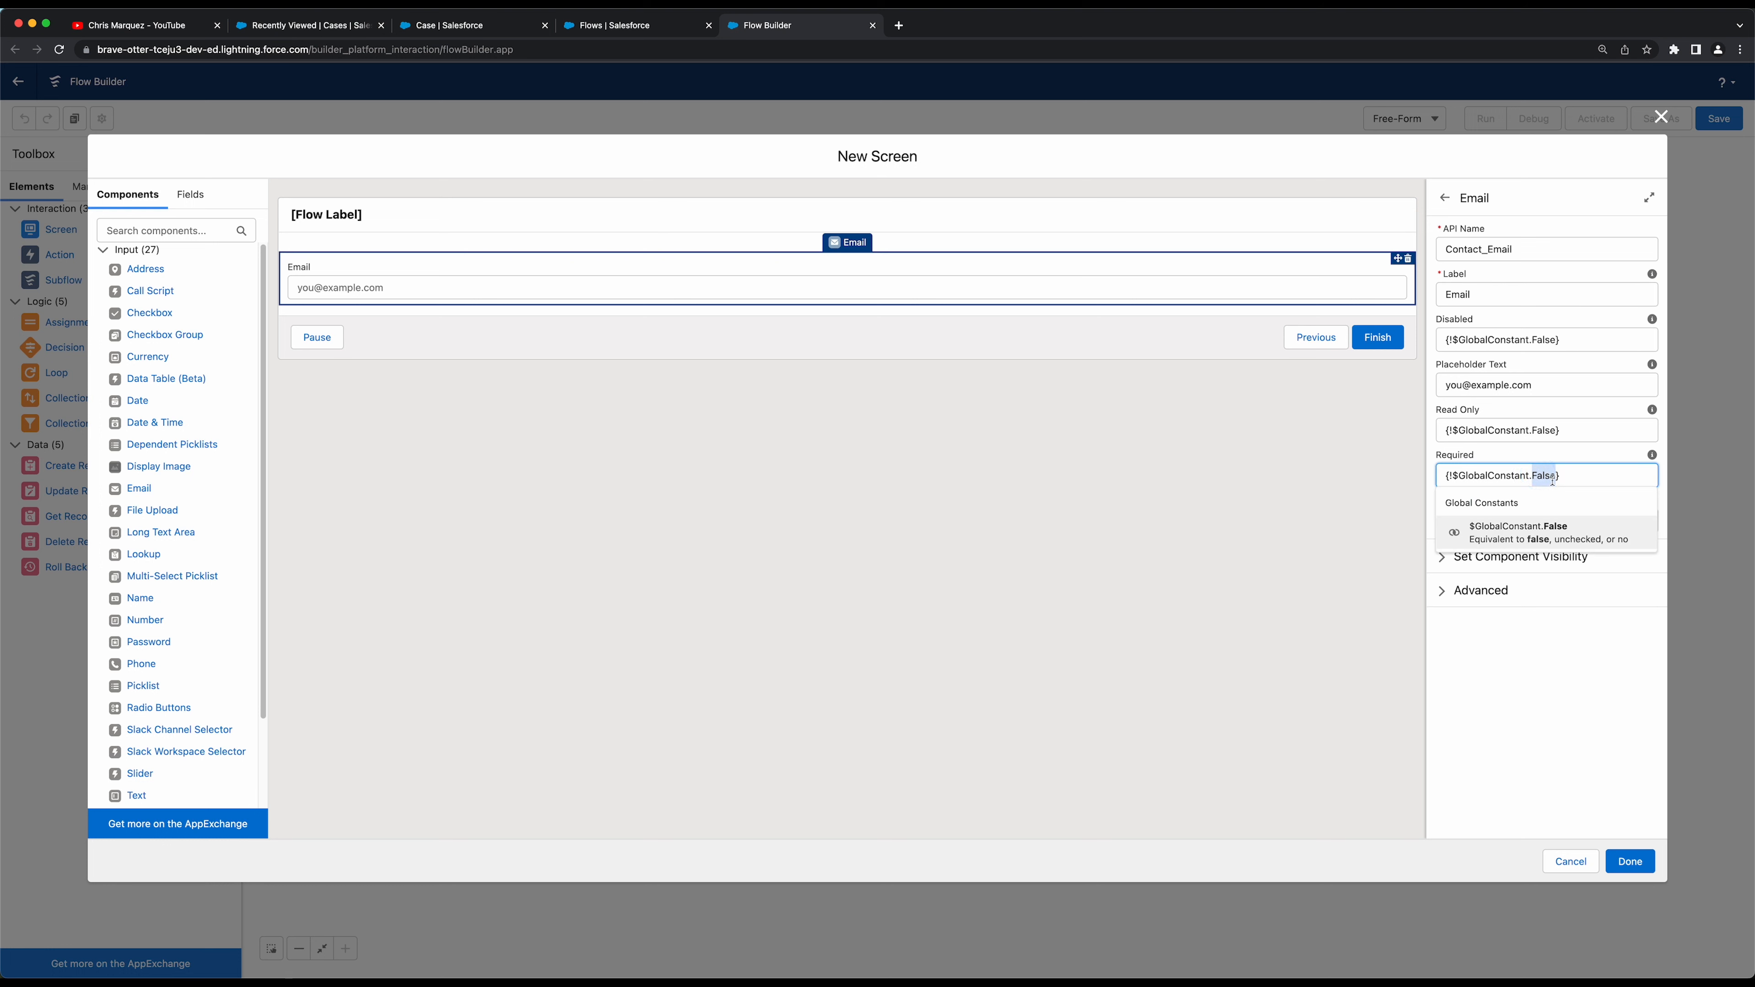
triple_click(1579, 473)
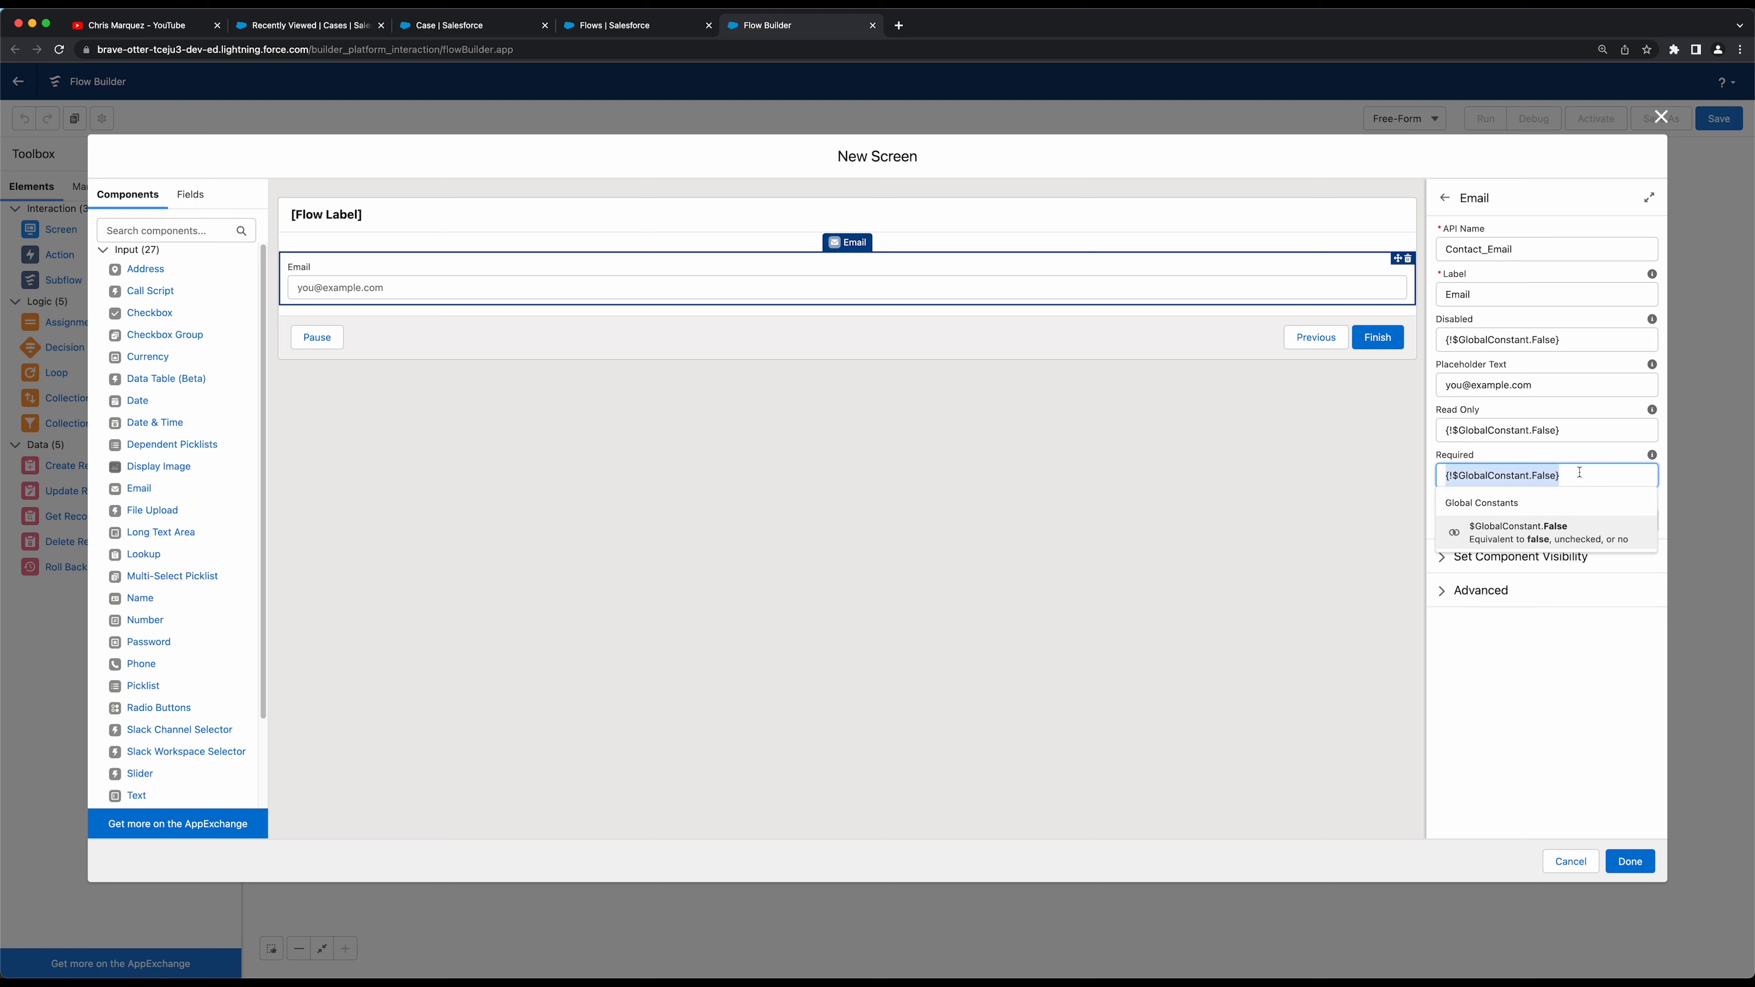
key("BackSpace")
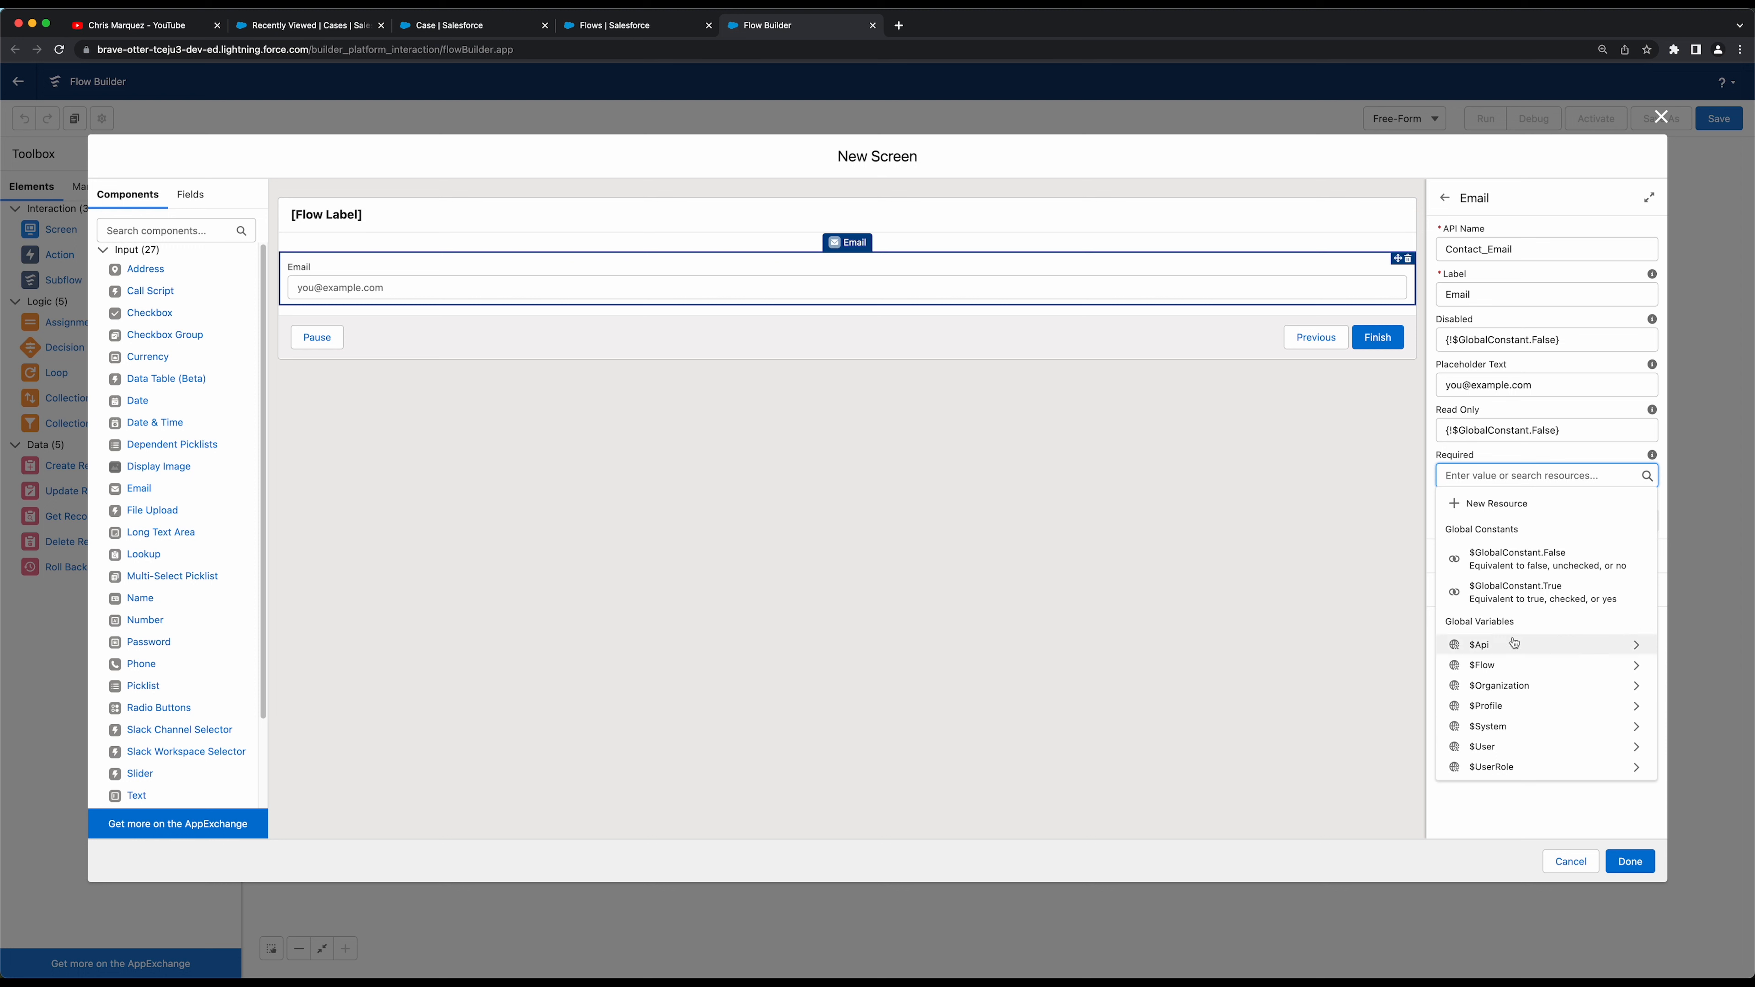
left_click(1552, 595)
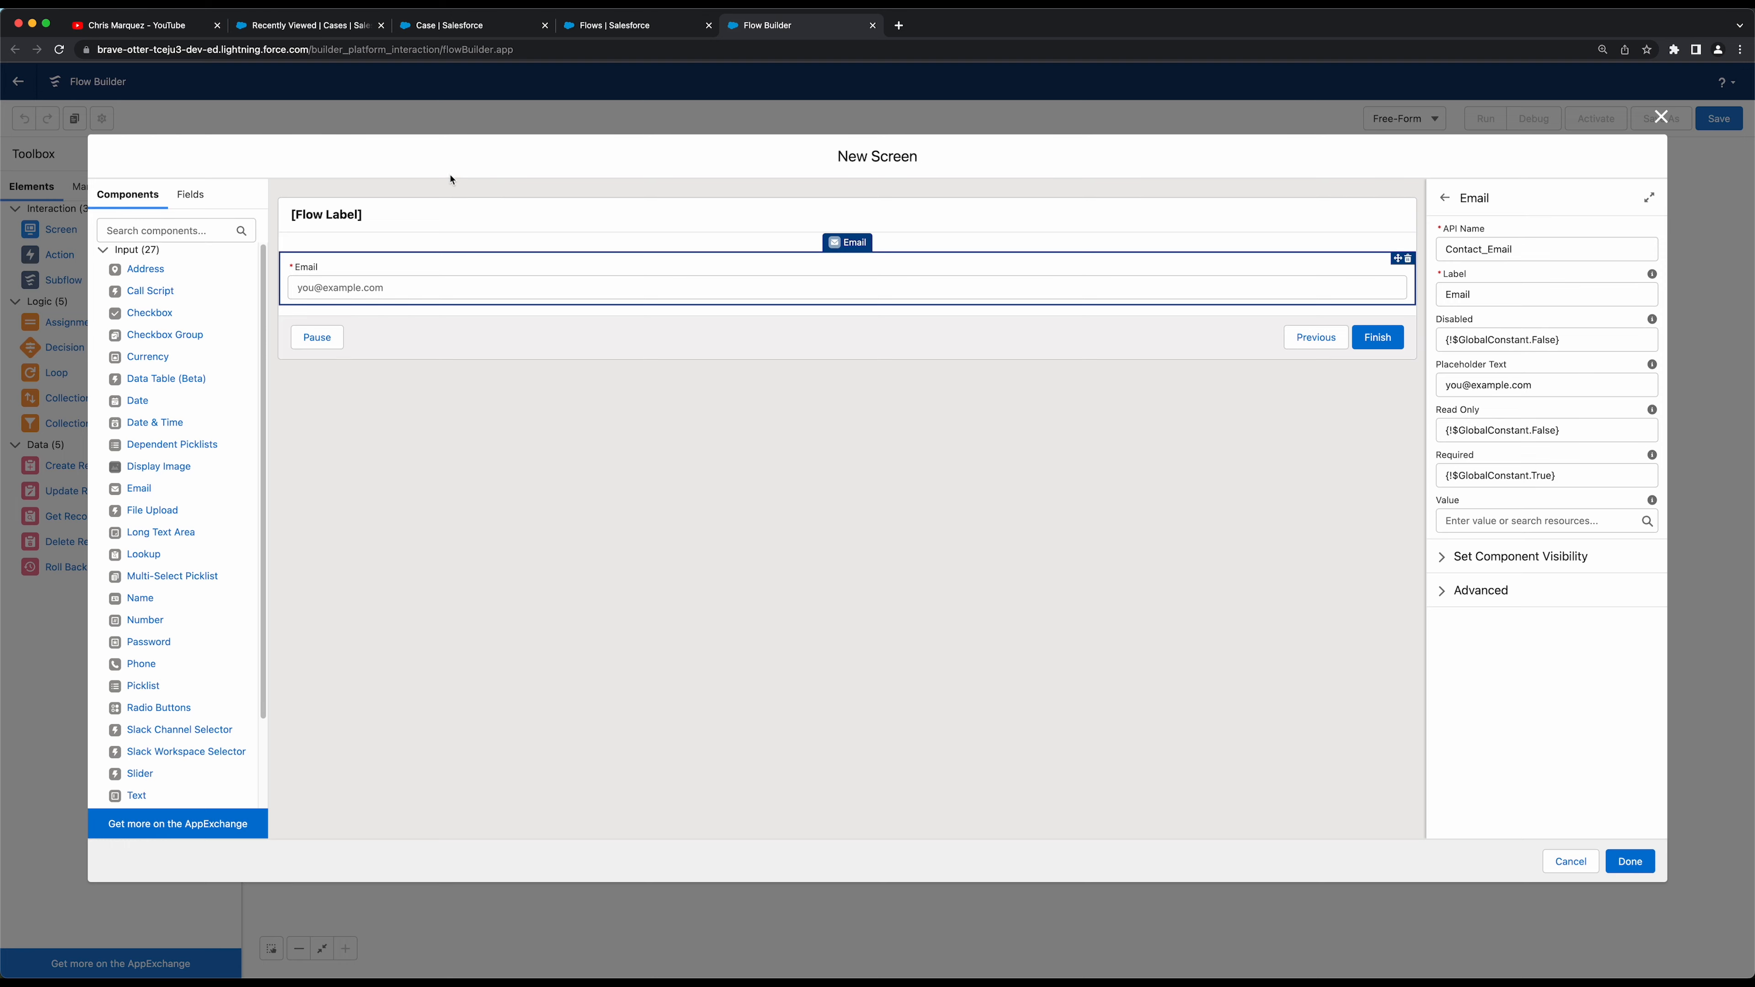
Examine the Case Reason field's API name and data type on the Case object, and its picklist options in the "Starting generator after electrical failure" case
left_click(436, 29)
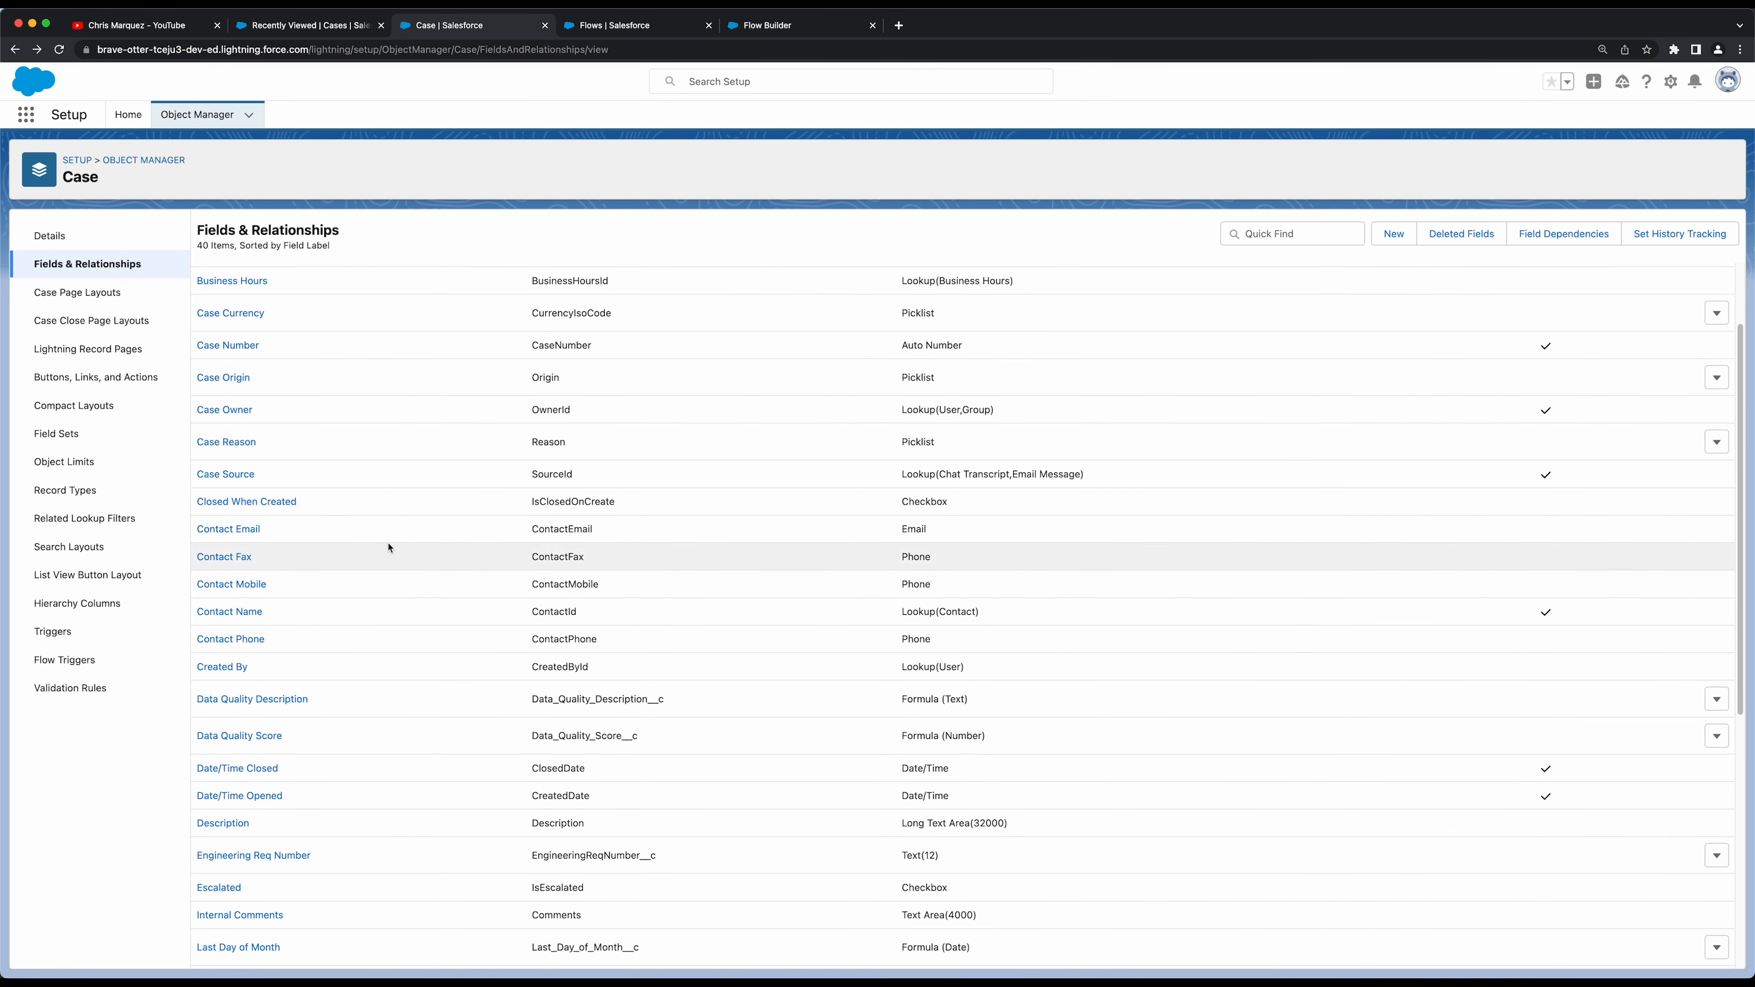
scroll(414, 622, "up", 1)
left_click(547, 464)
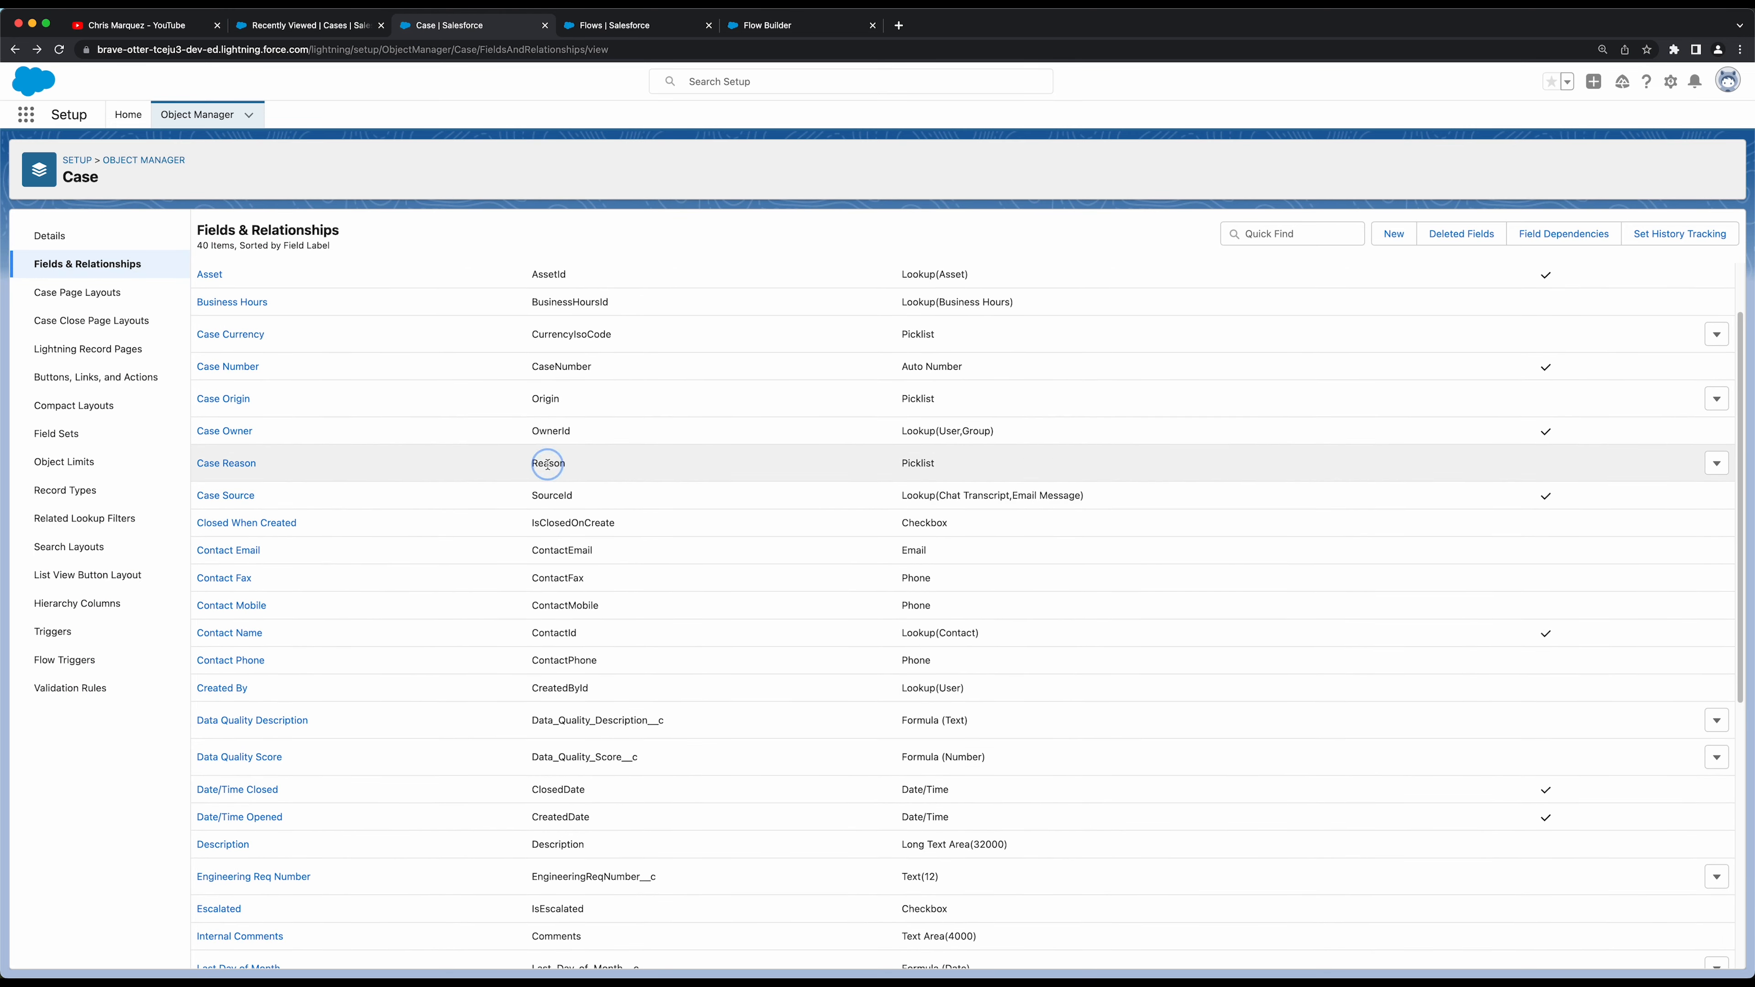
double_click(547, 464)
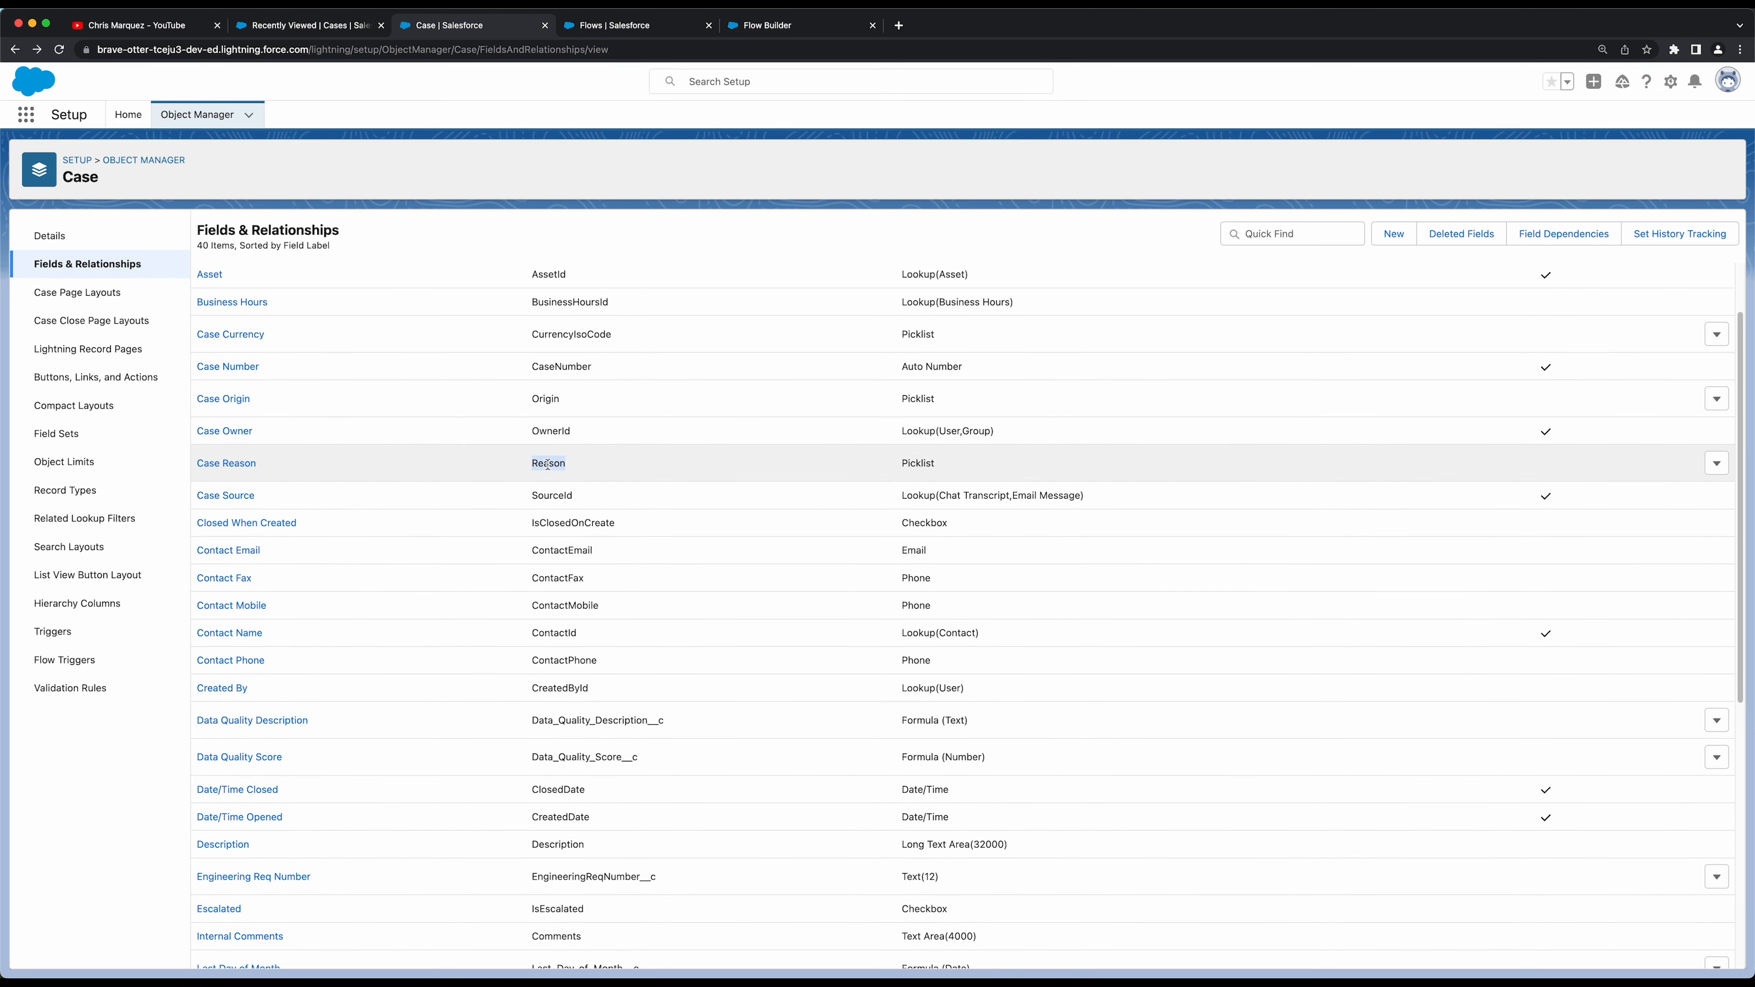
left_click(325, 26)
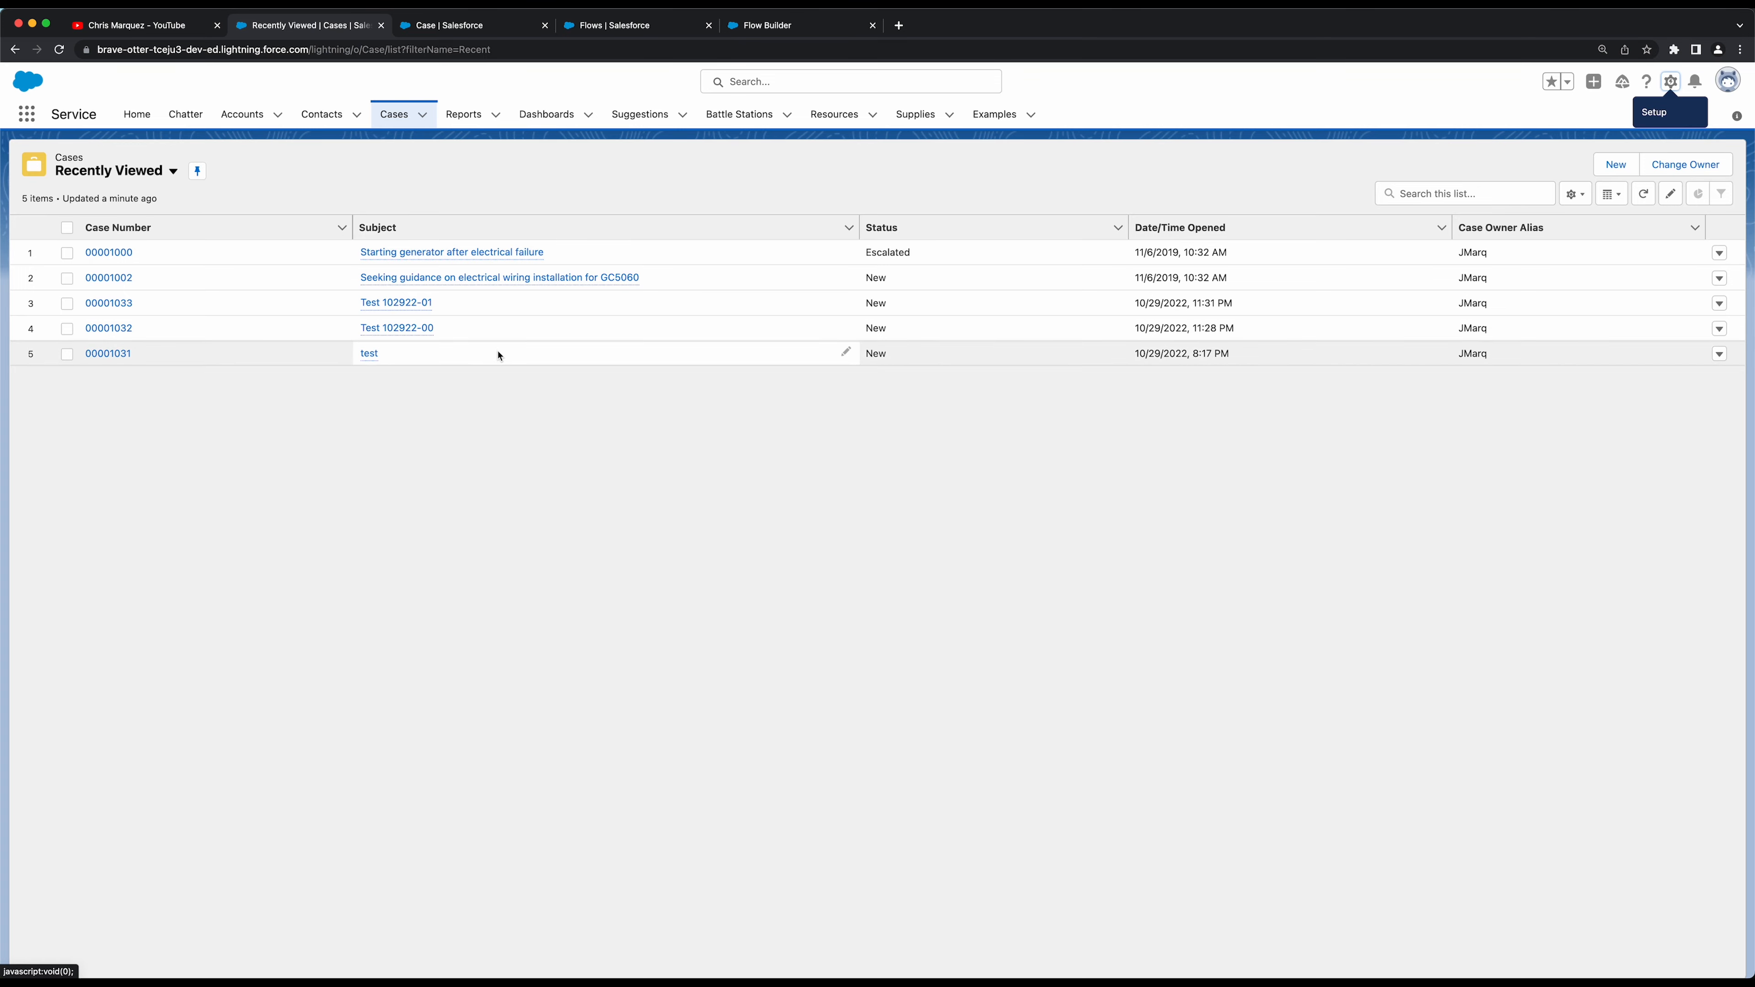
left_click(419, 253)
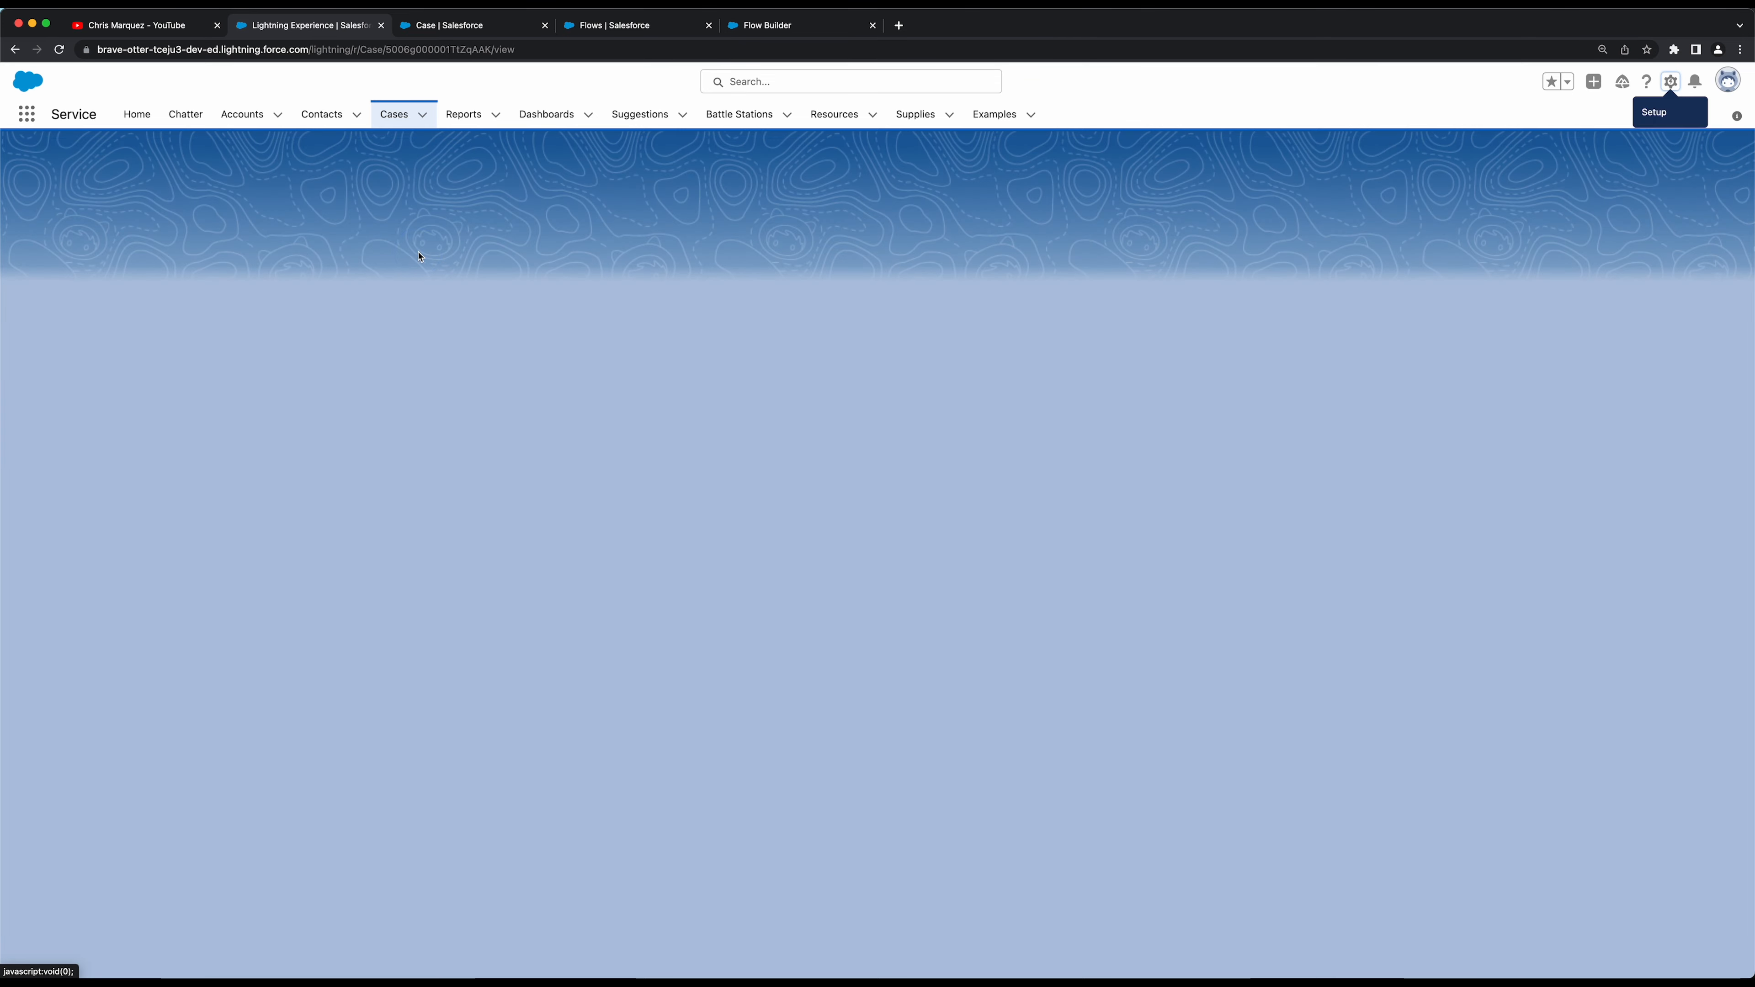
scroll(1297, 467, "down", 1)
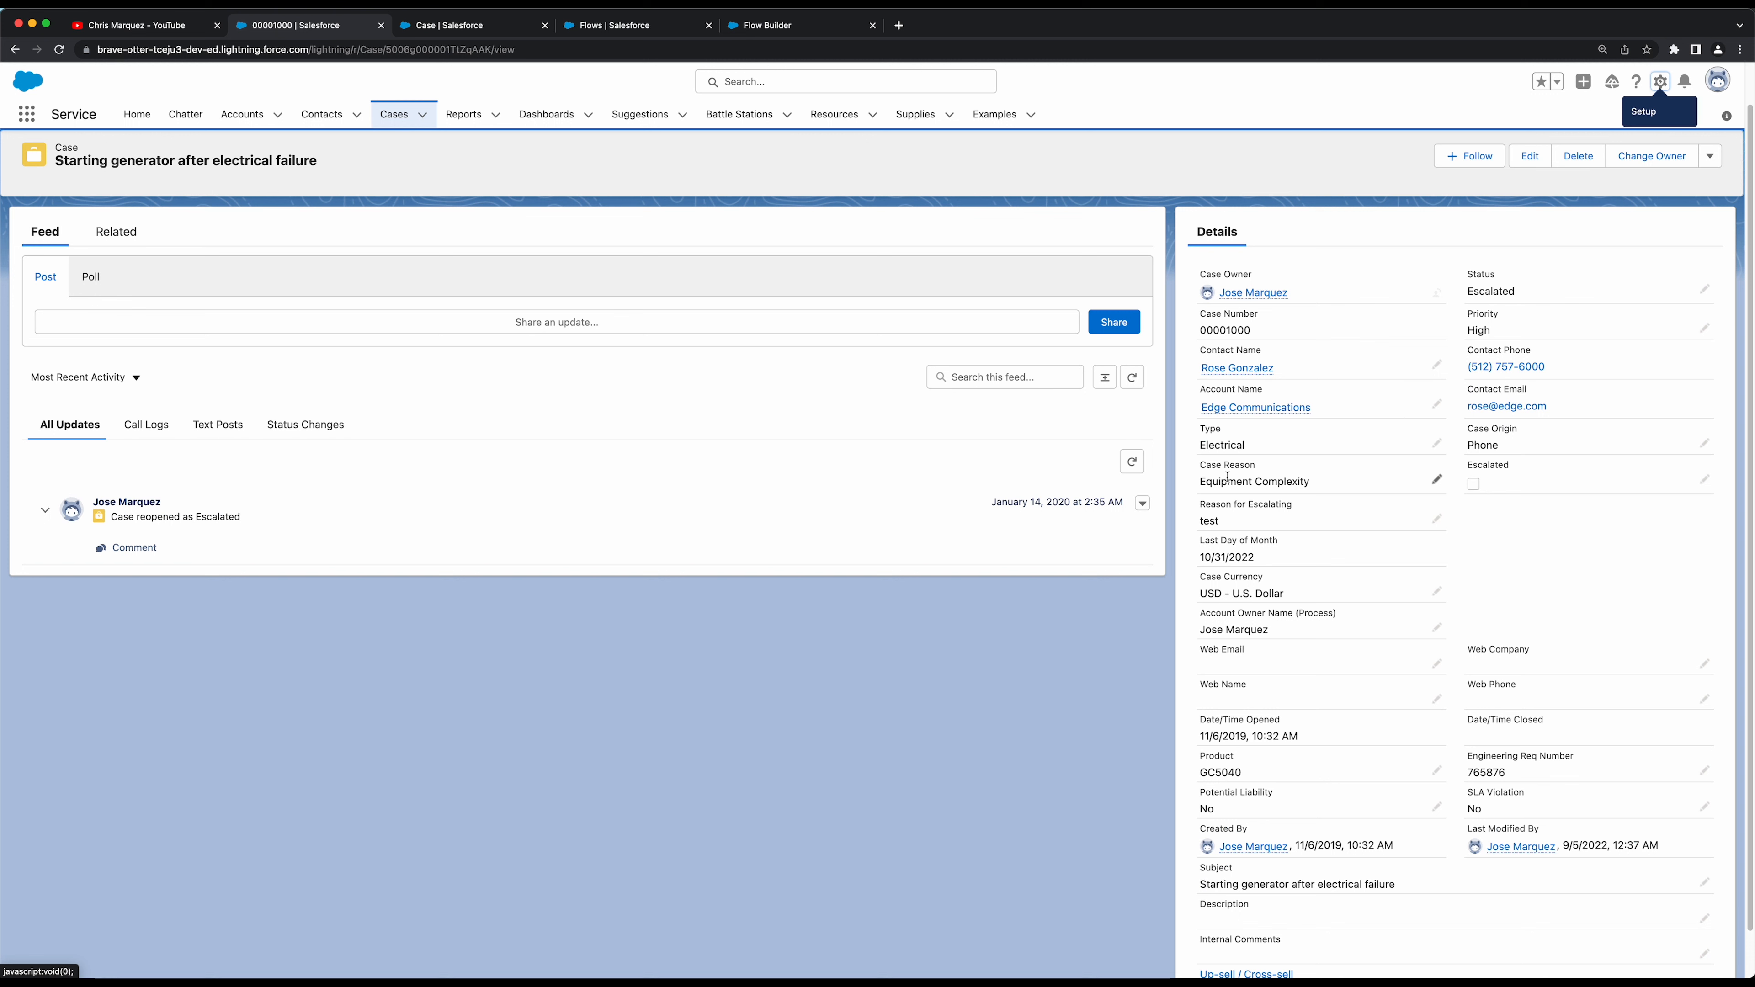
double_click(1254, 481)
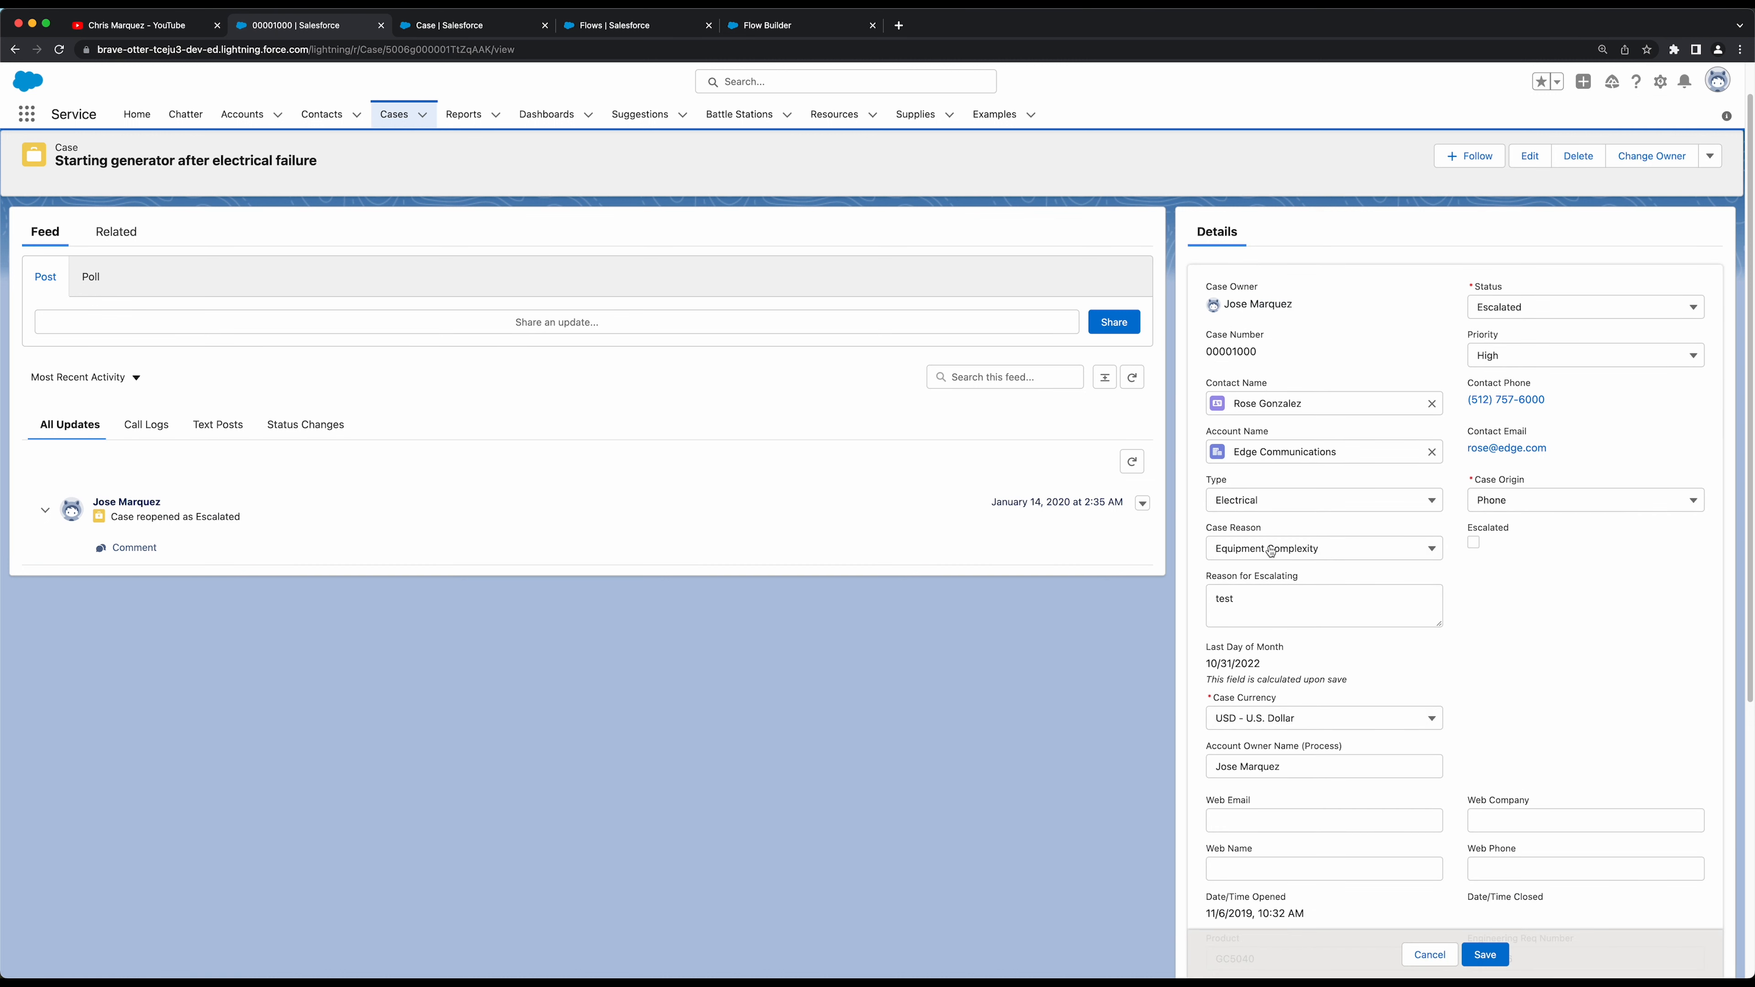
left_click(1270, 550)
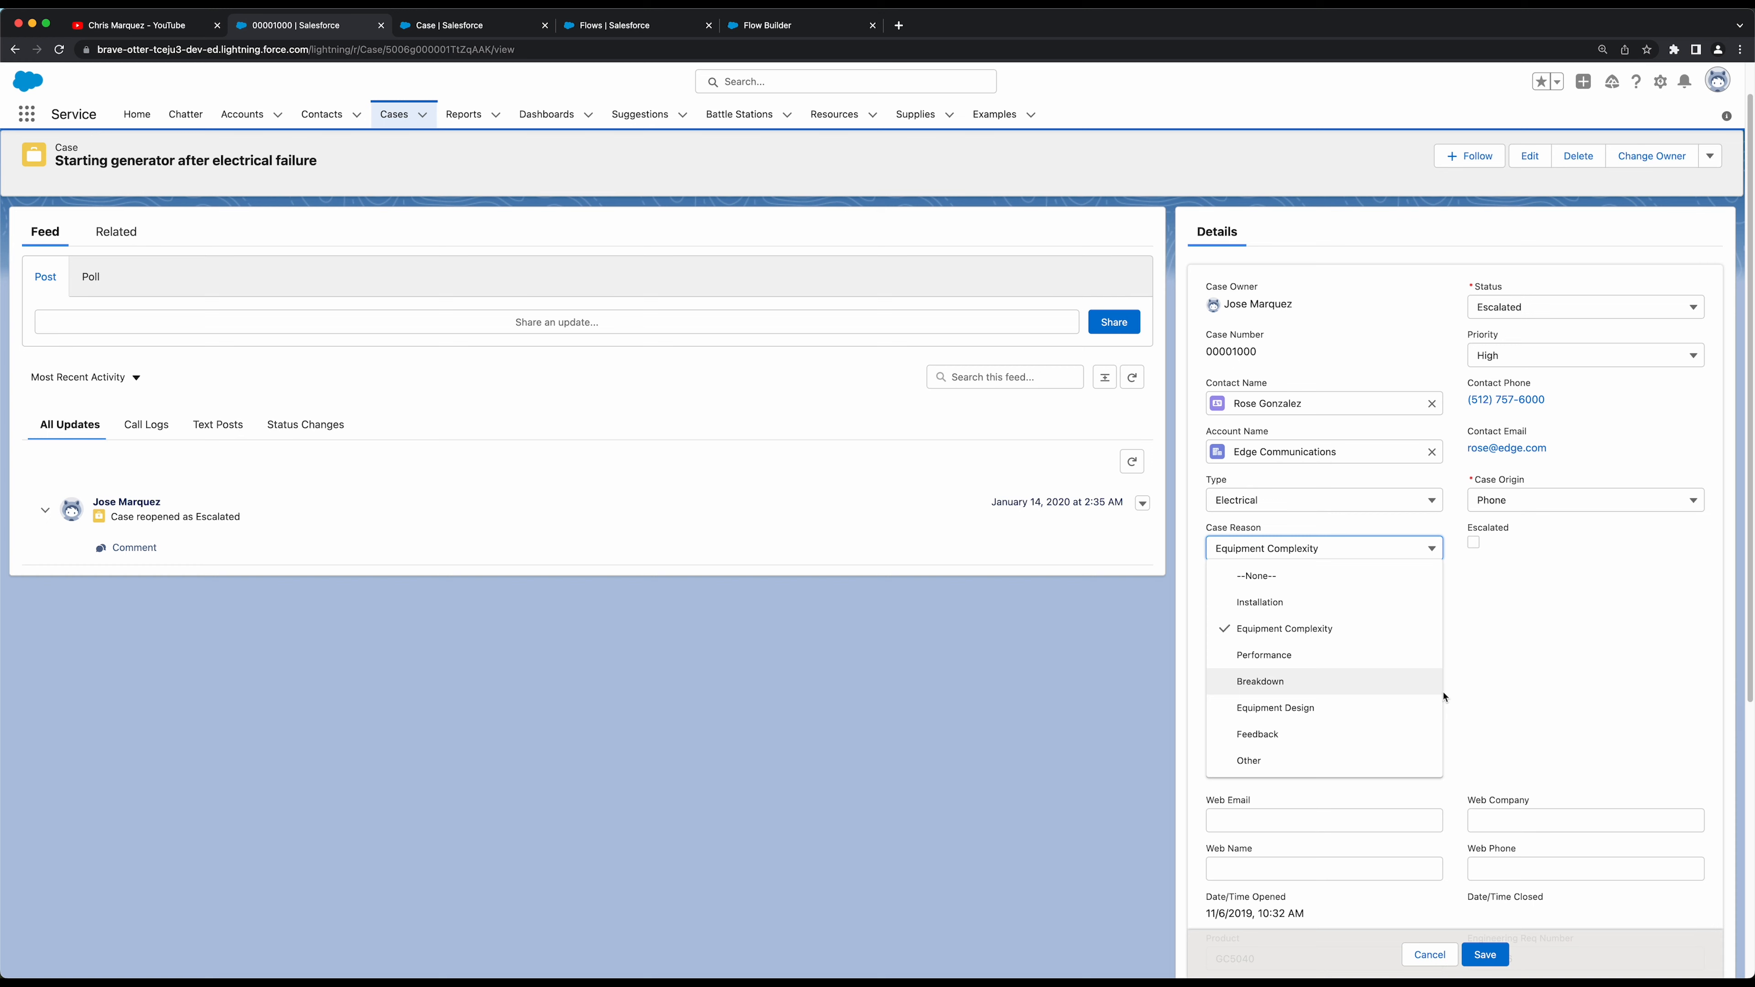
Return to Flow Builder and add a Picklist component below Email with label "Case Reason" and API name Case_Reason
left_click(767, 25)
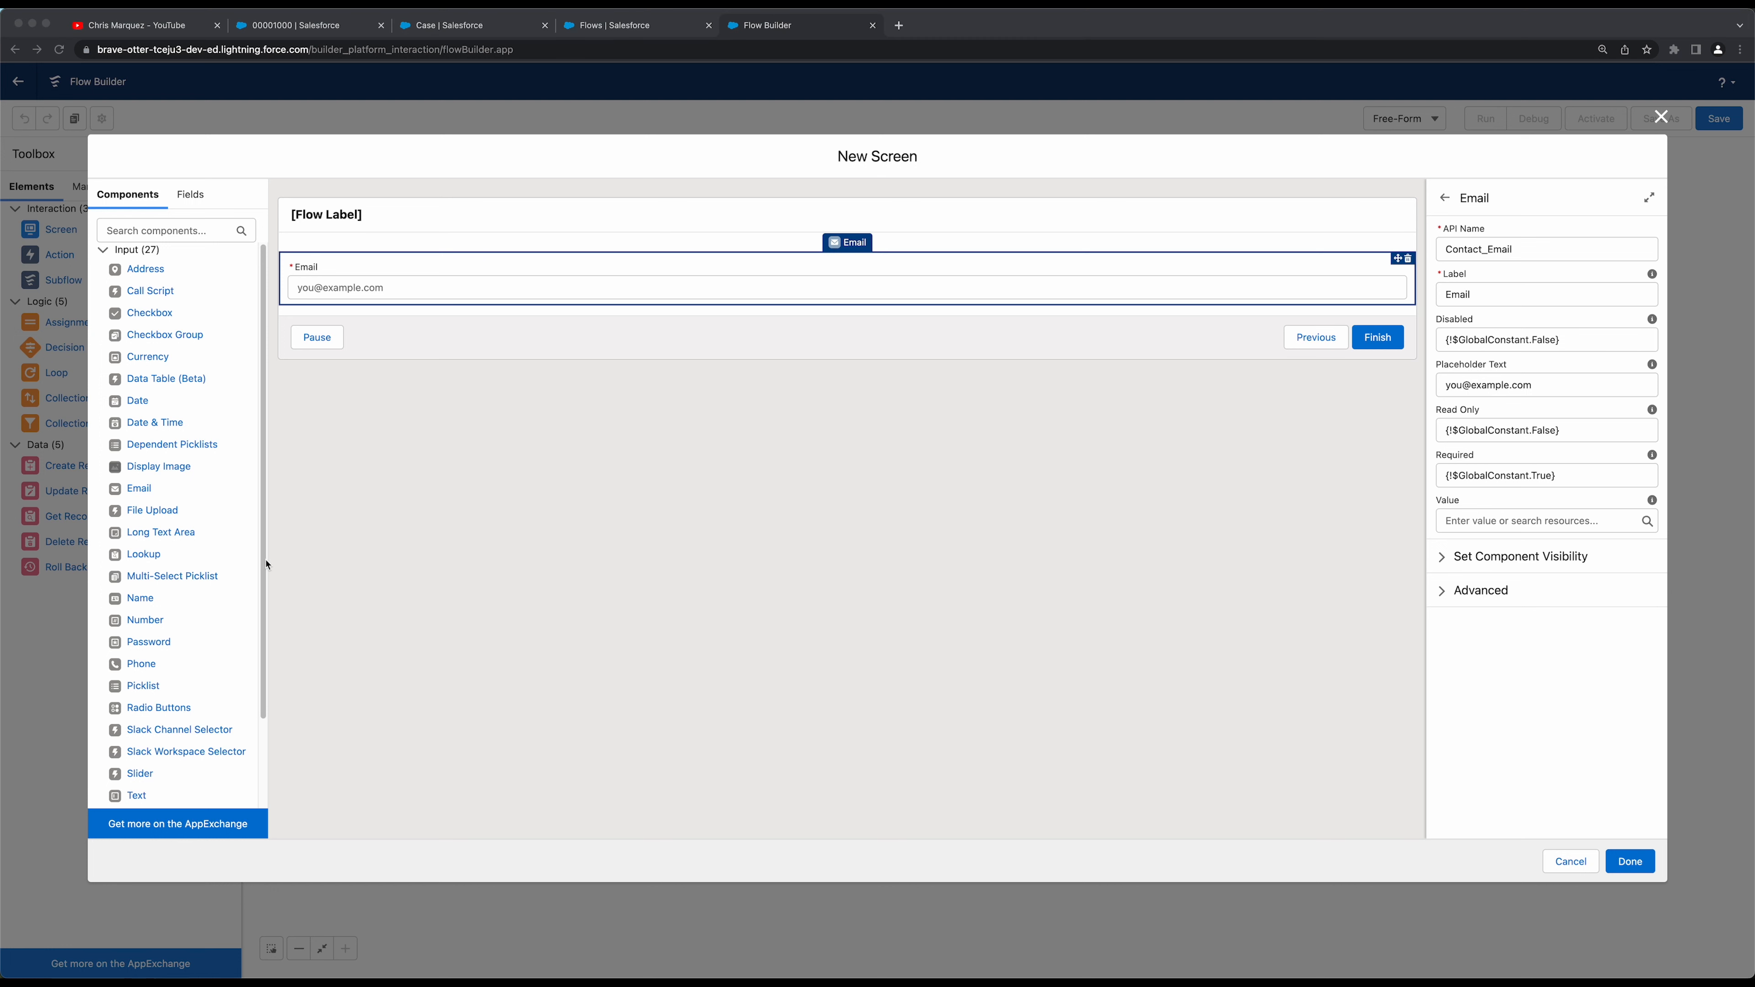
scroll(187, 669, "down", 1)
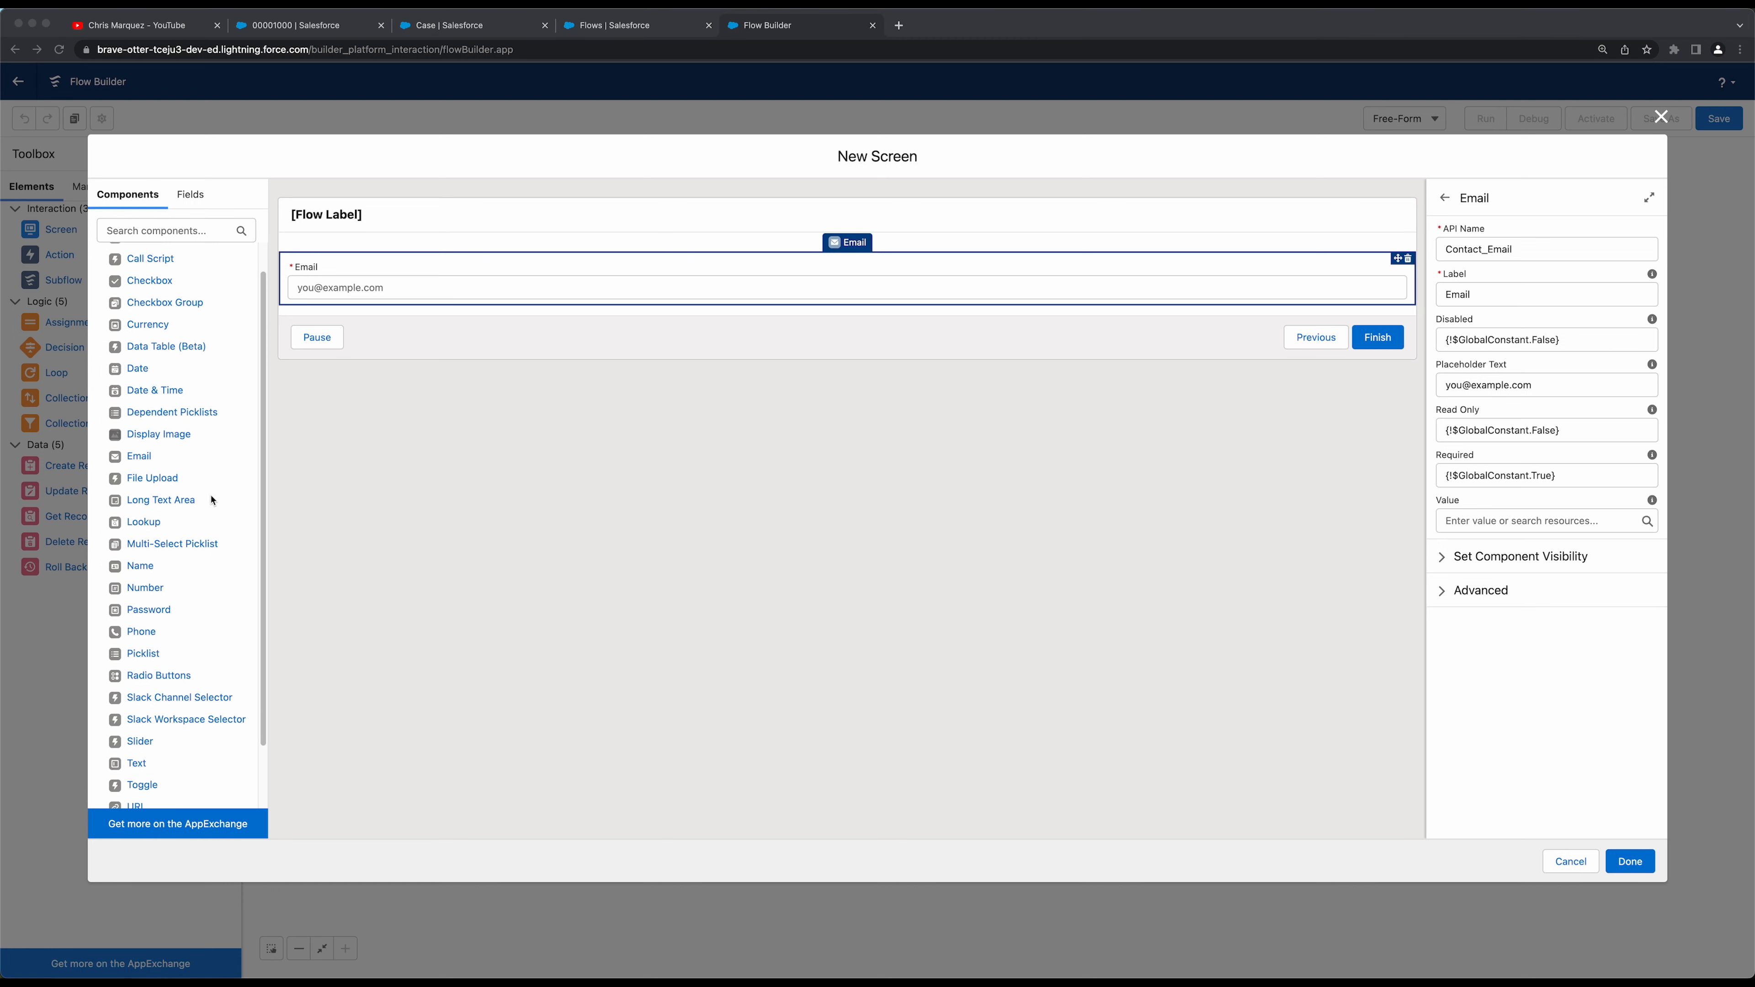
scroll(212, 500, "down", 2)
left_click_drag(147, 588, 428, 312)
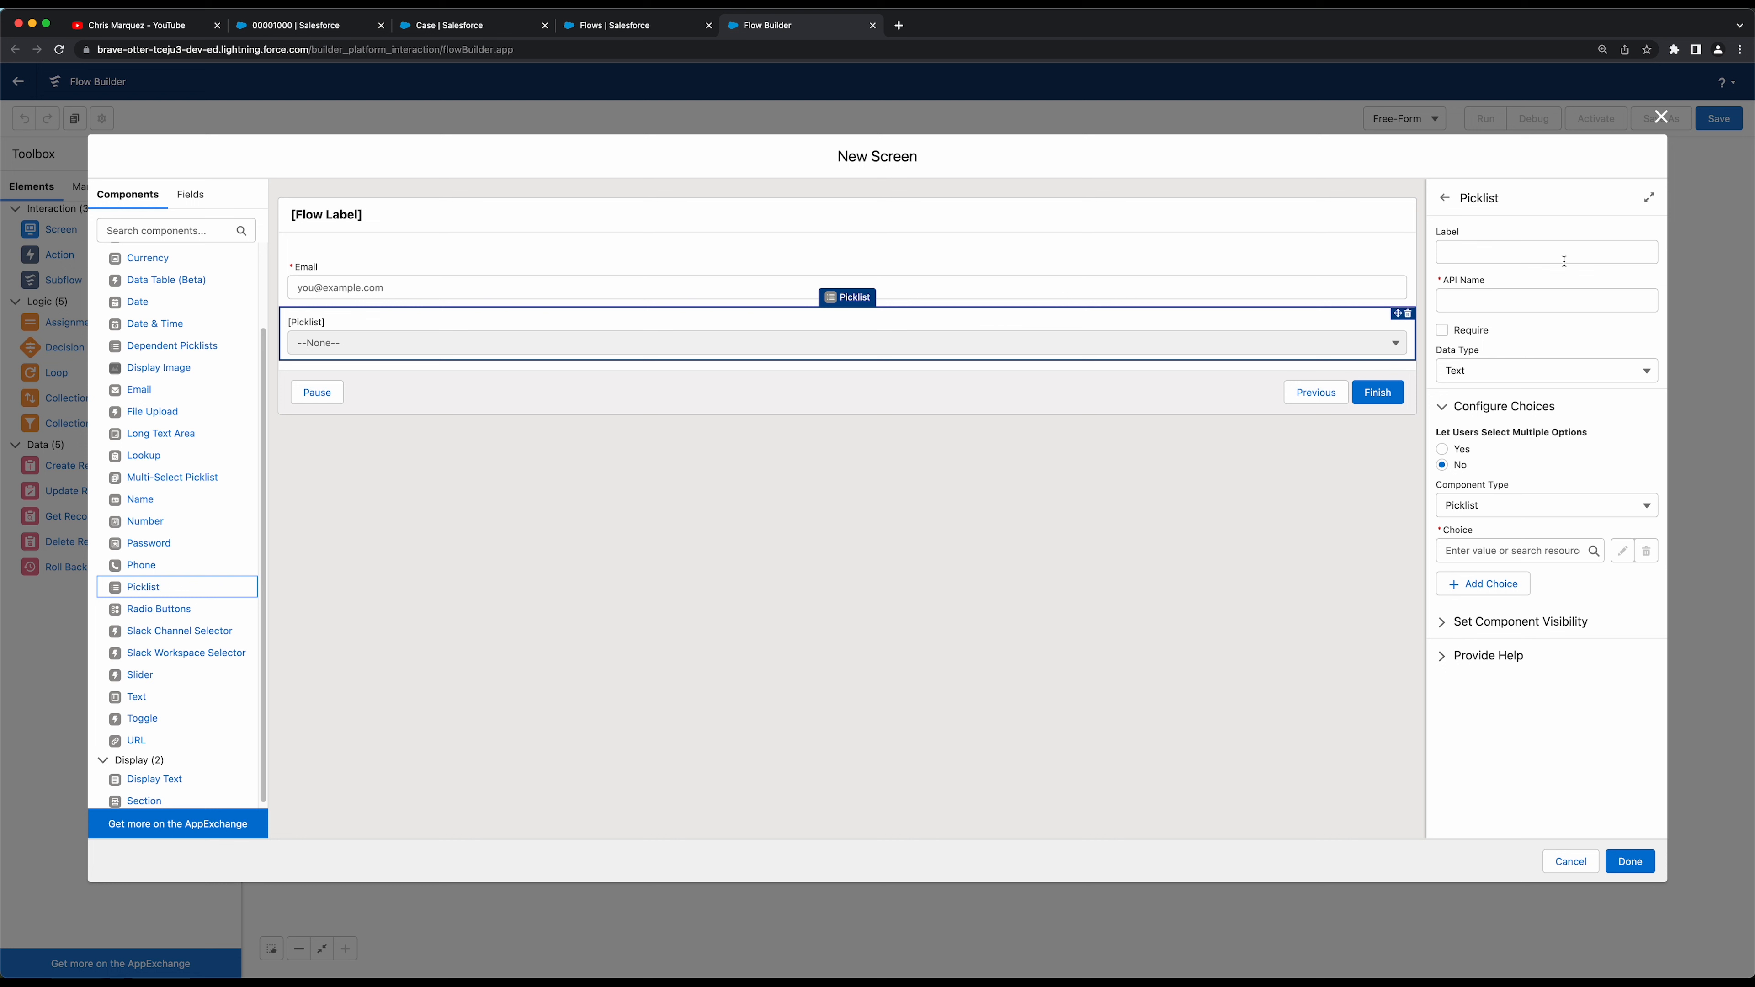
left_click(1551, 250)
type("Case Reason")
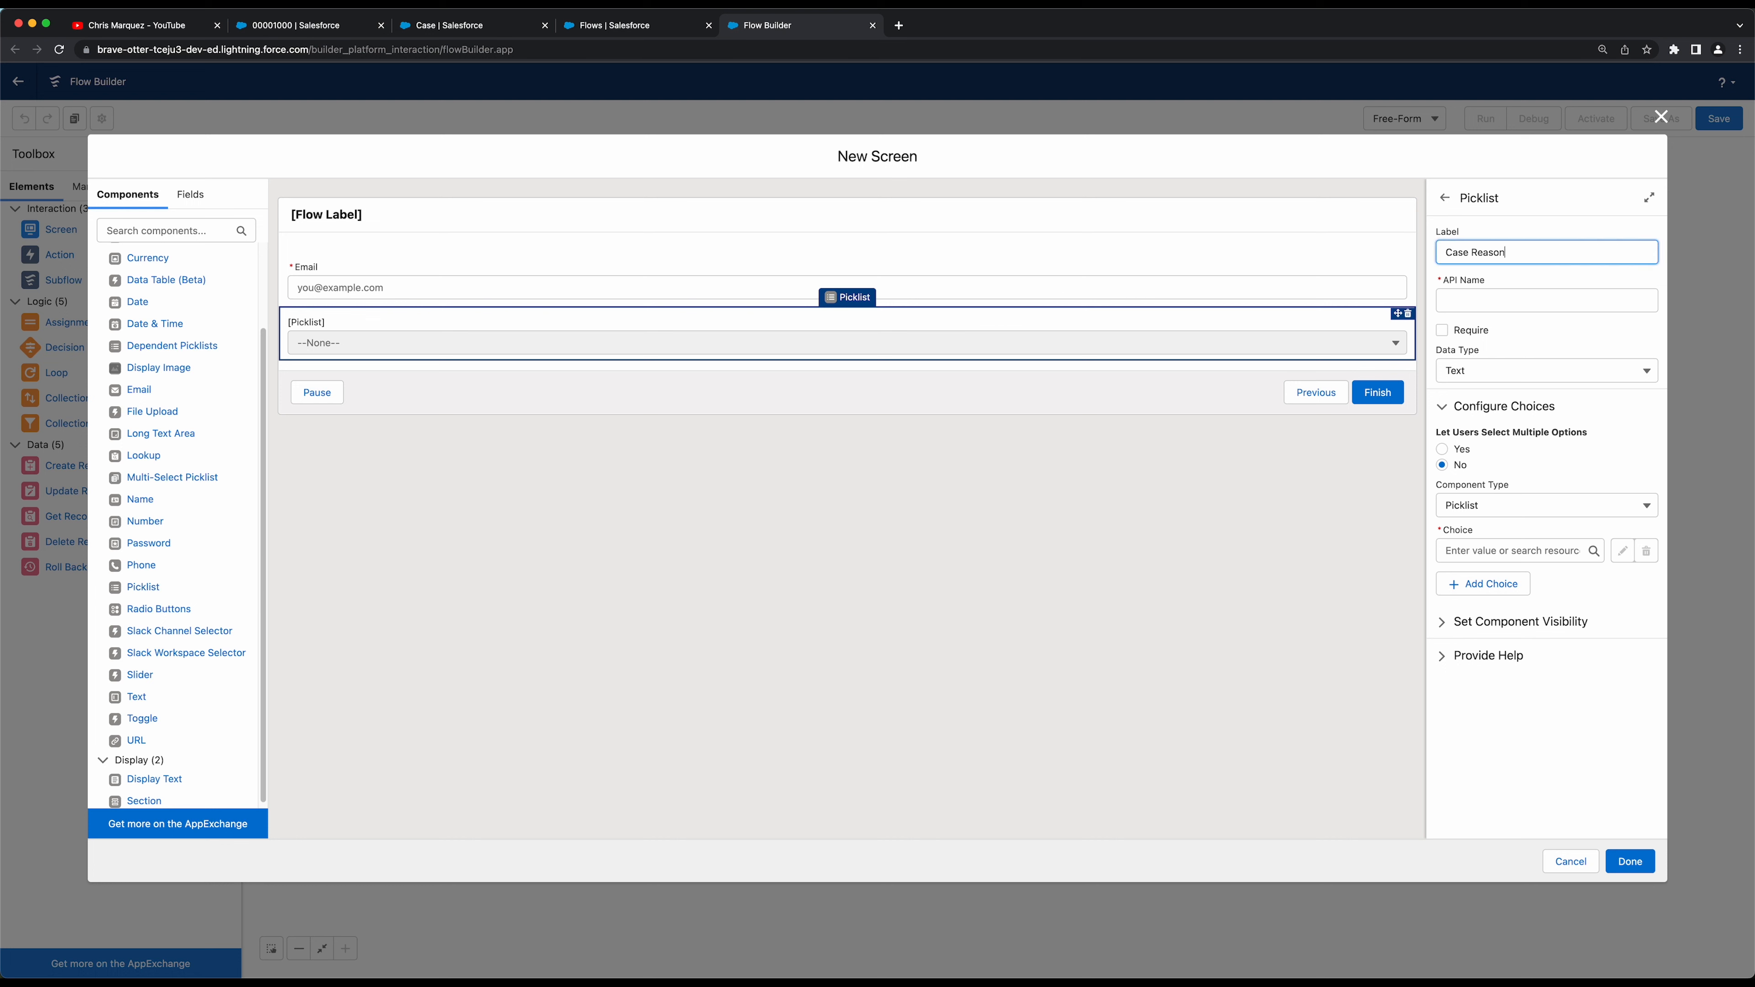
key("Tab")
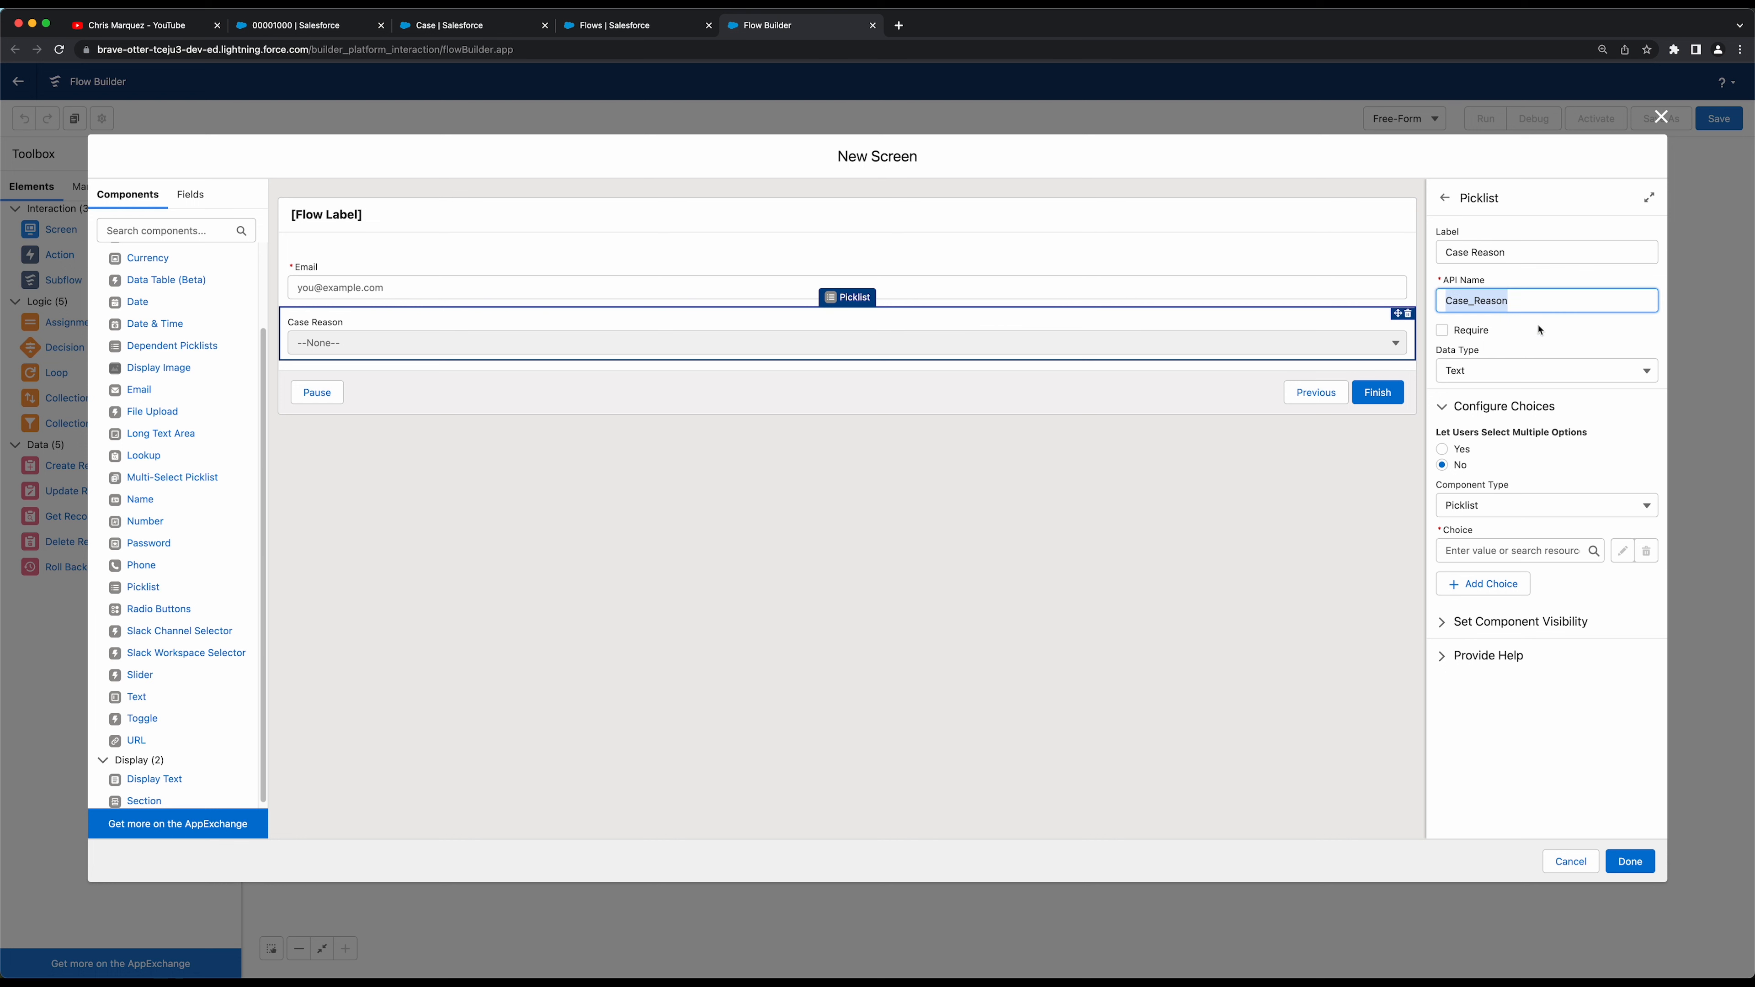
left_click(1538, 326)
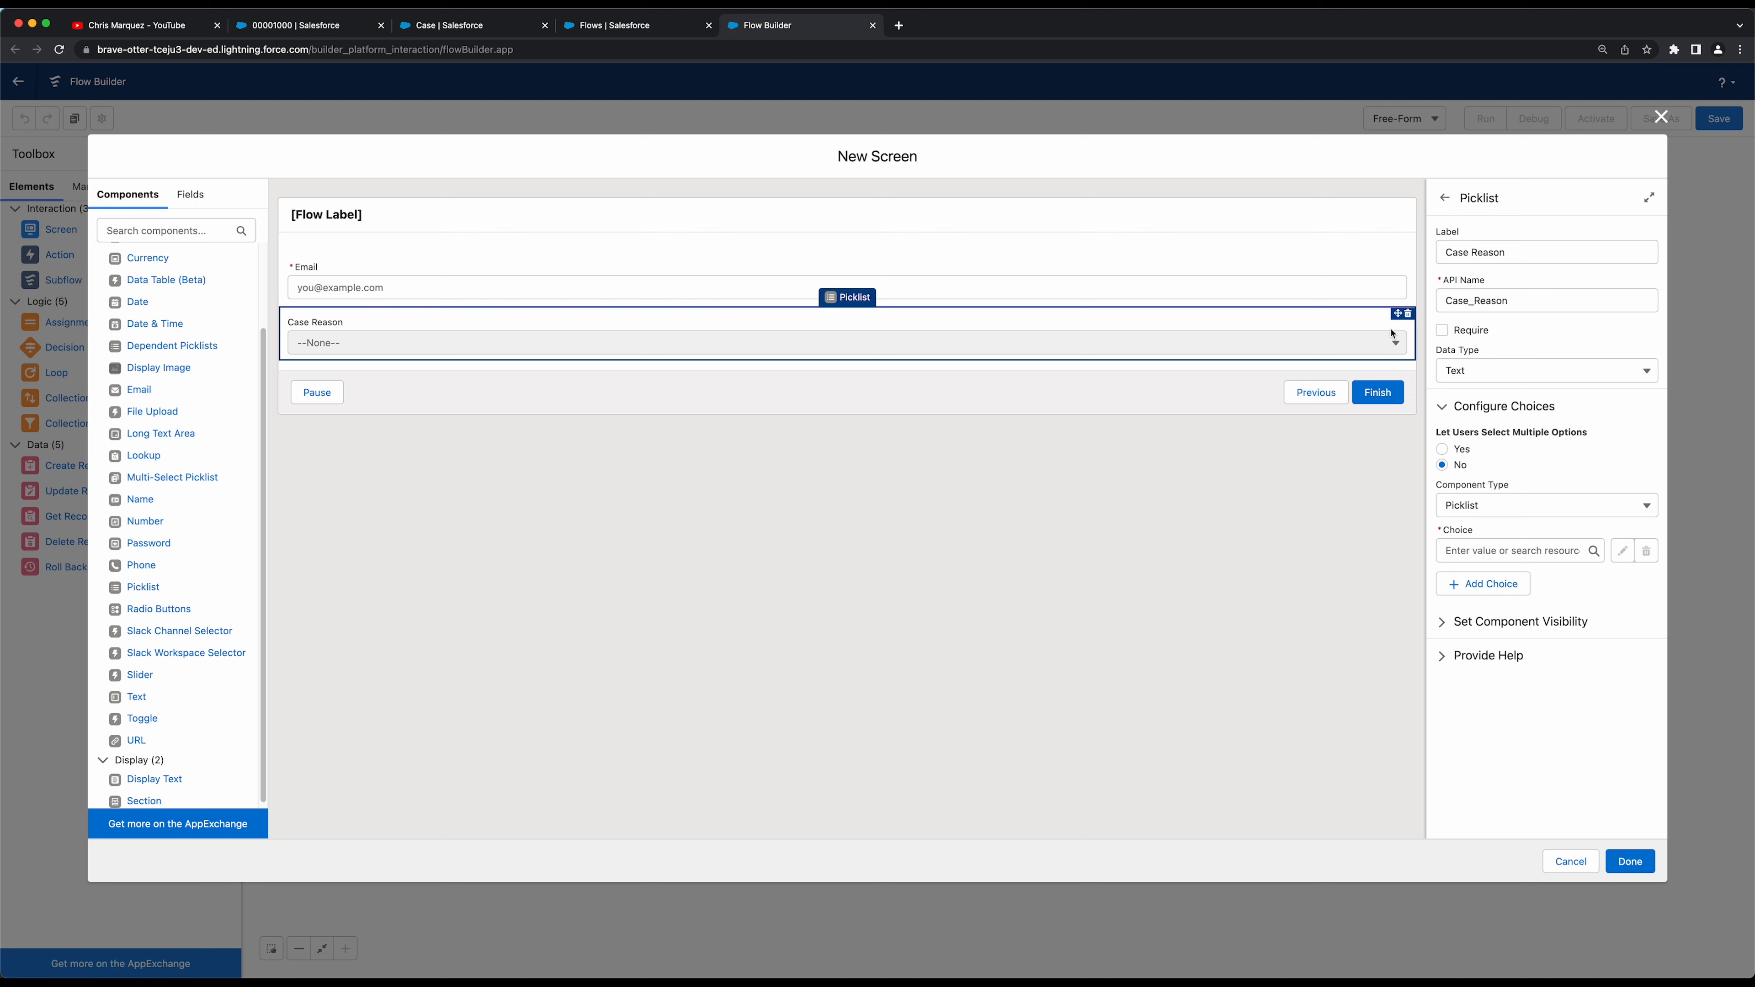
Make the Case Reason picklist required and check its component type options, keeping Picklist
left_click(1474, 336)
left_click(1518, 507)
left_click(1517, 507)
left_click(1518, 507)
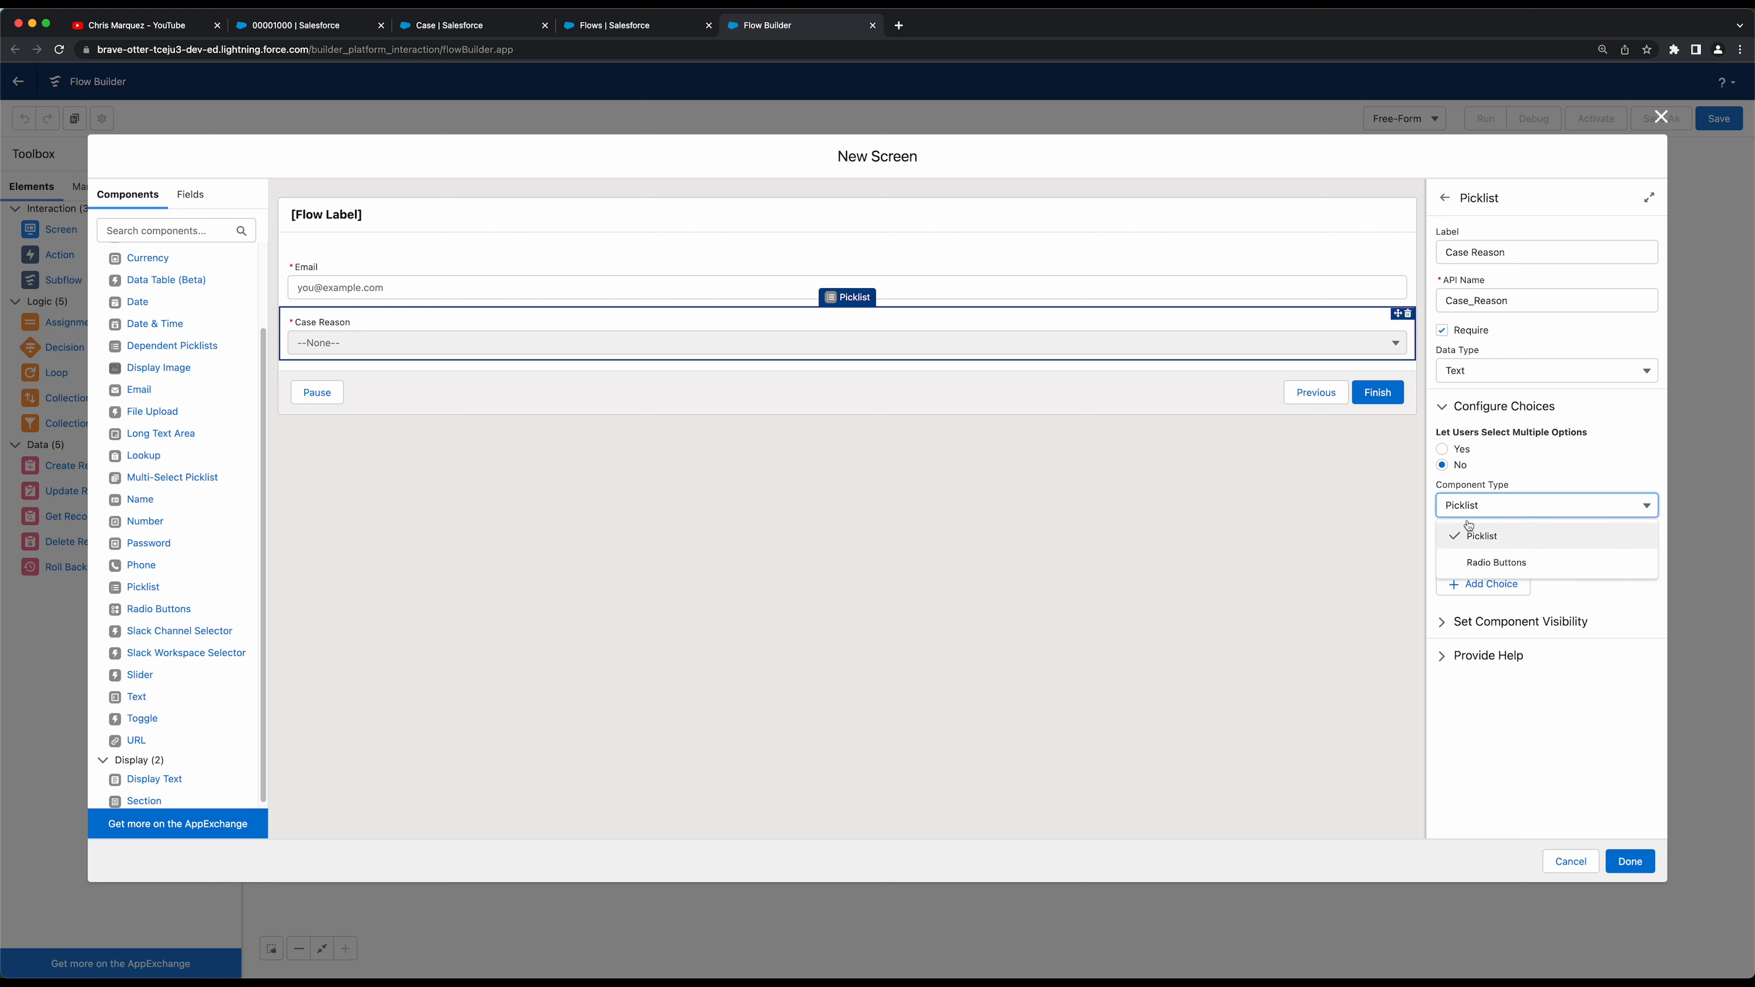
left_click(1458, 505)
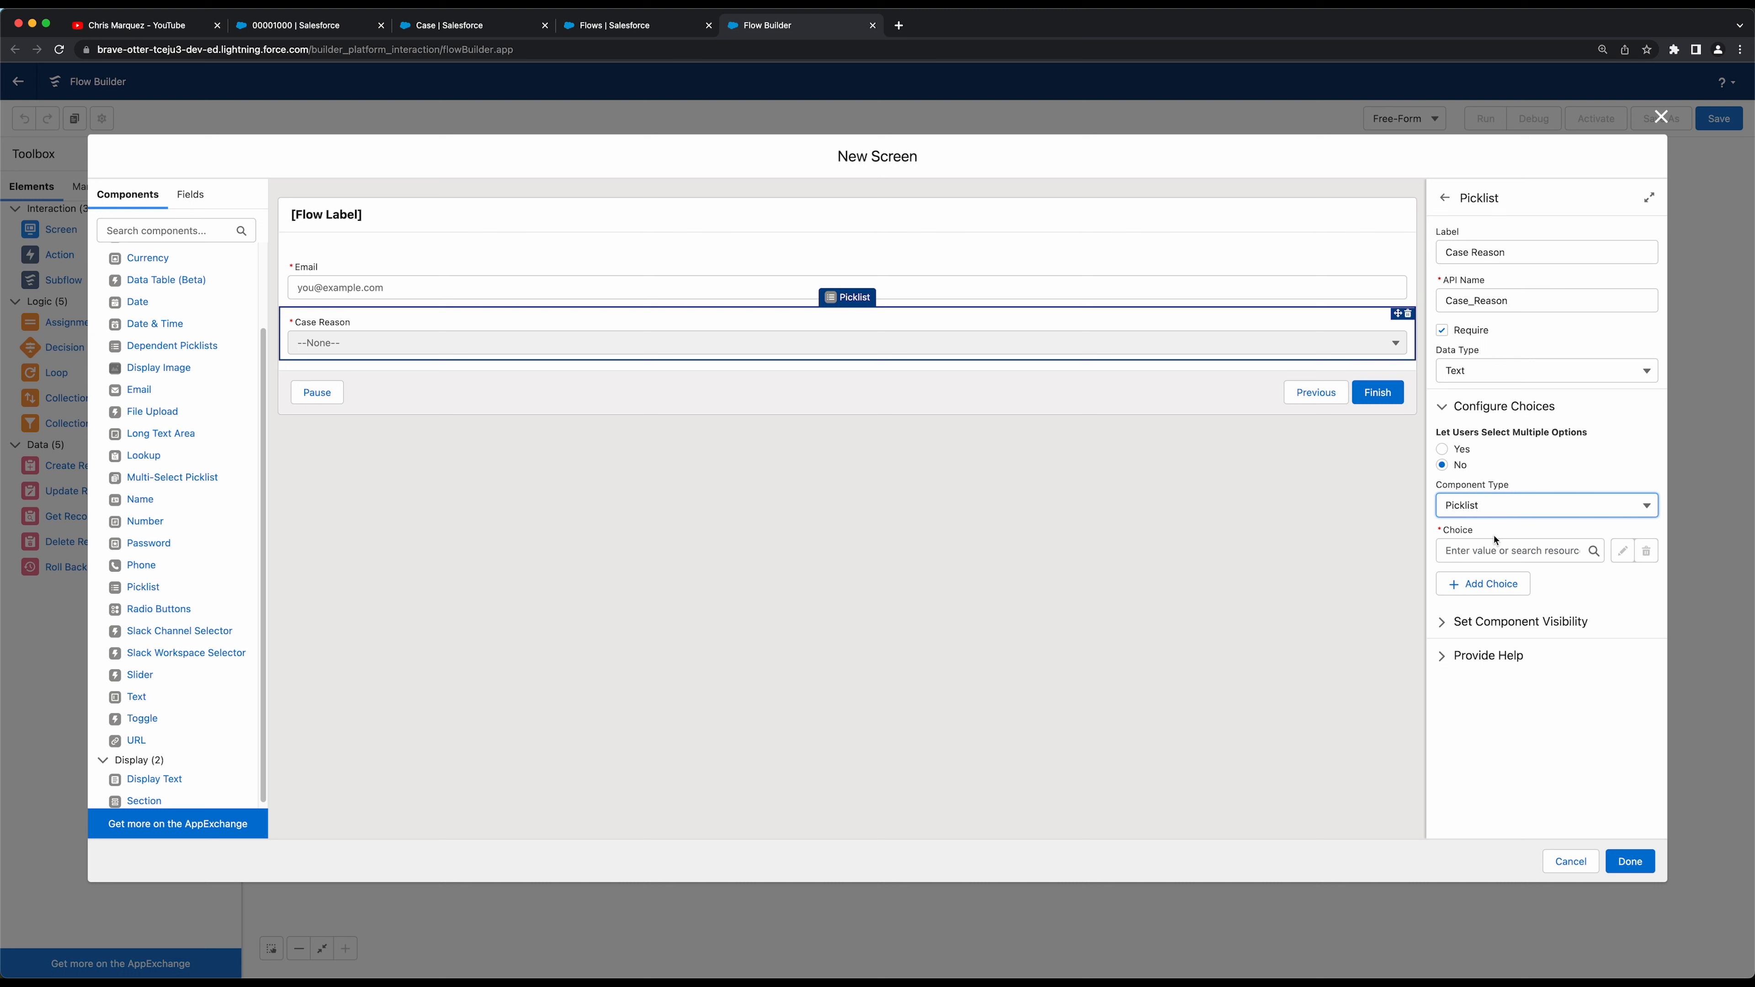
Start a new choice resource for Case Reason with resource type Picklist Choice Set and API name Case_Reason_Picklist
left_click(1519, 550)
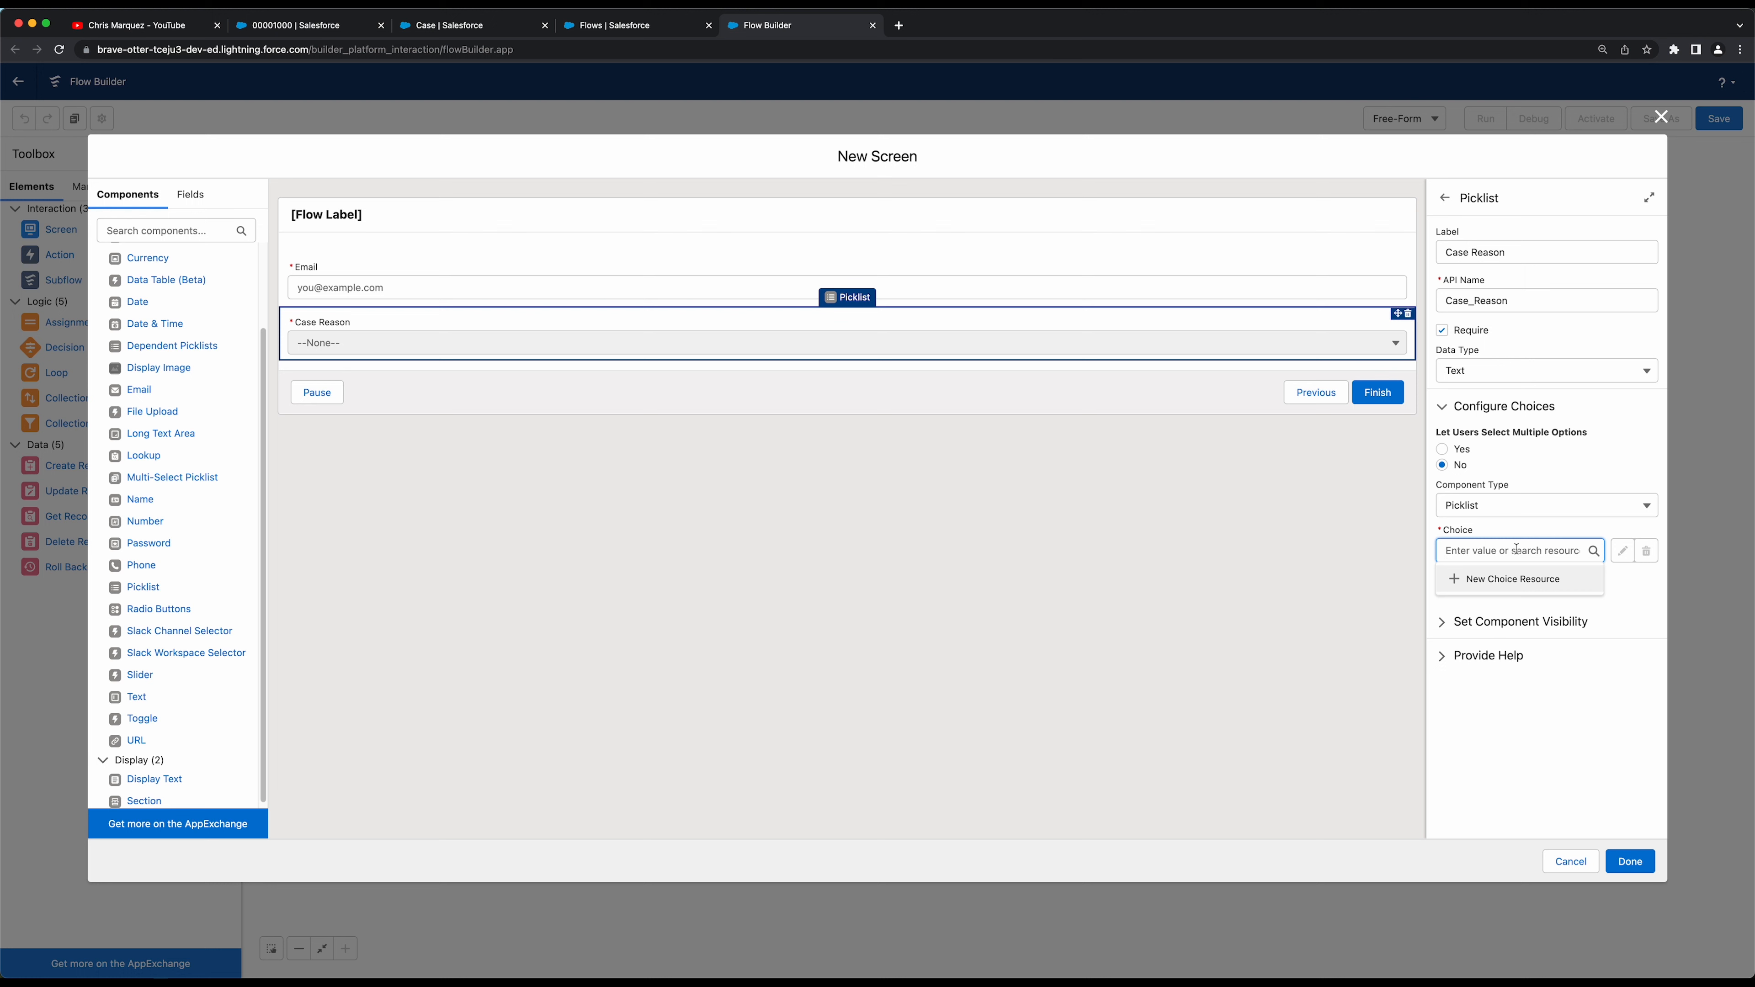
left_click(1478, 582)
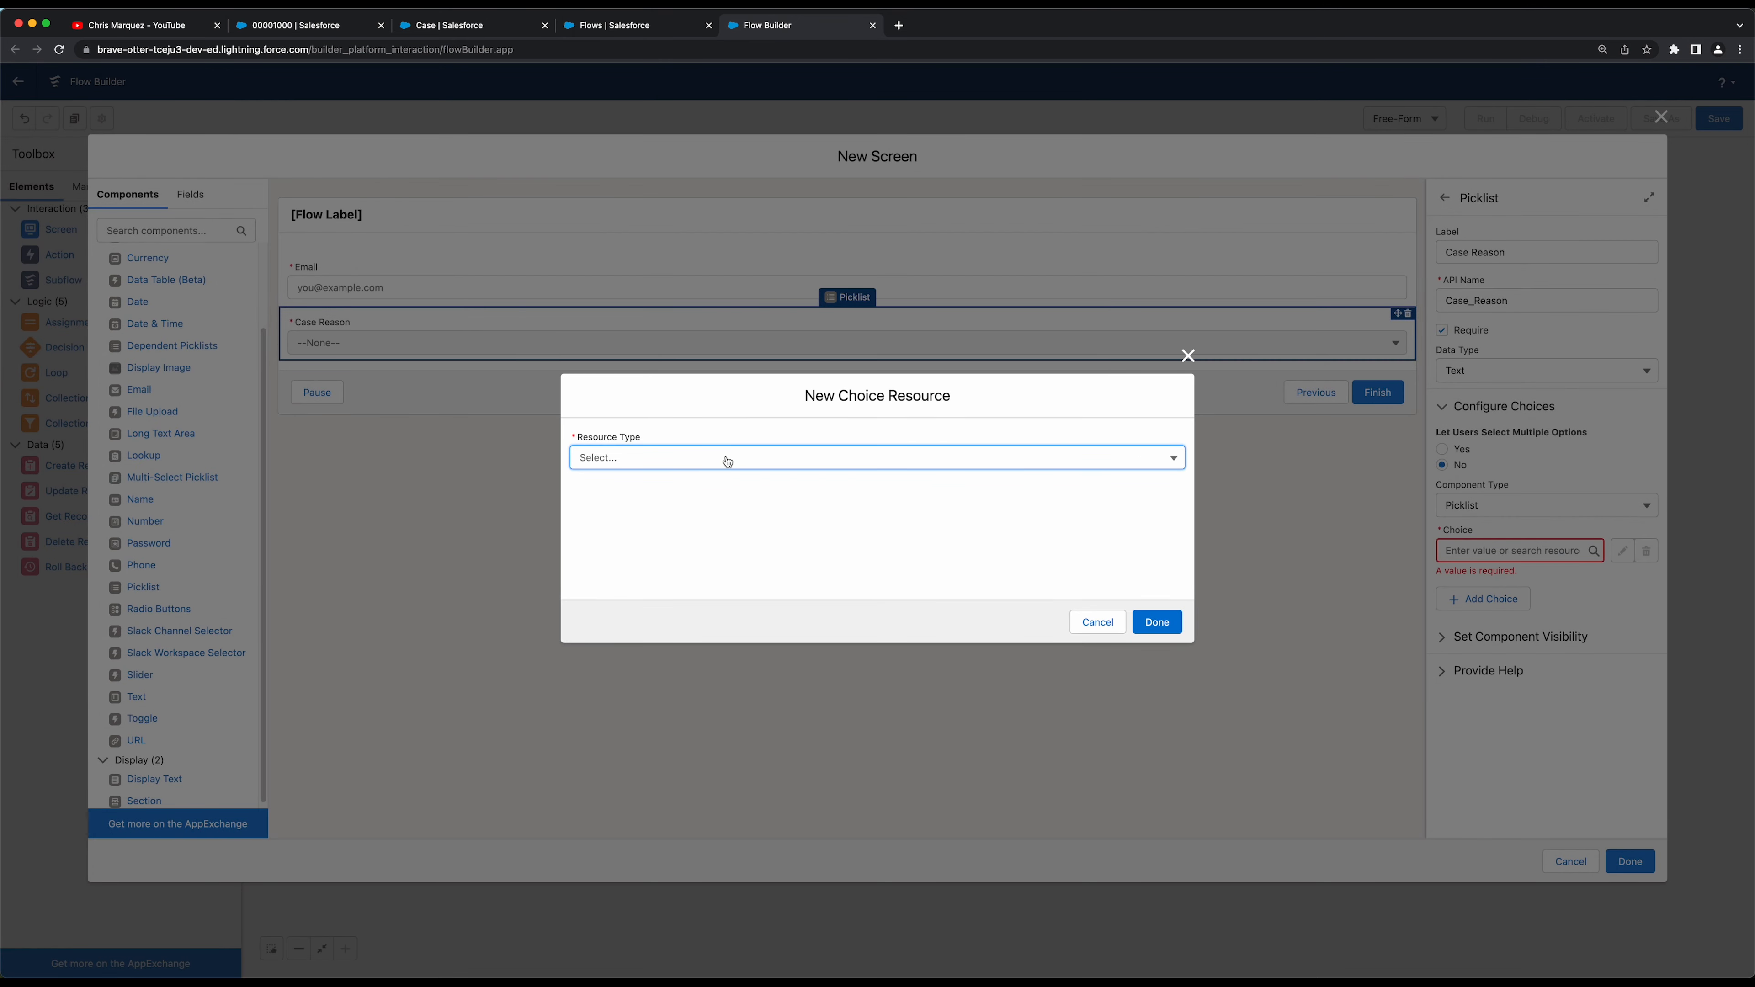
left_click(726, 459)
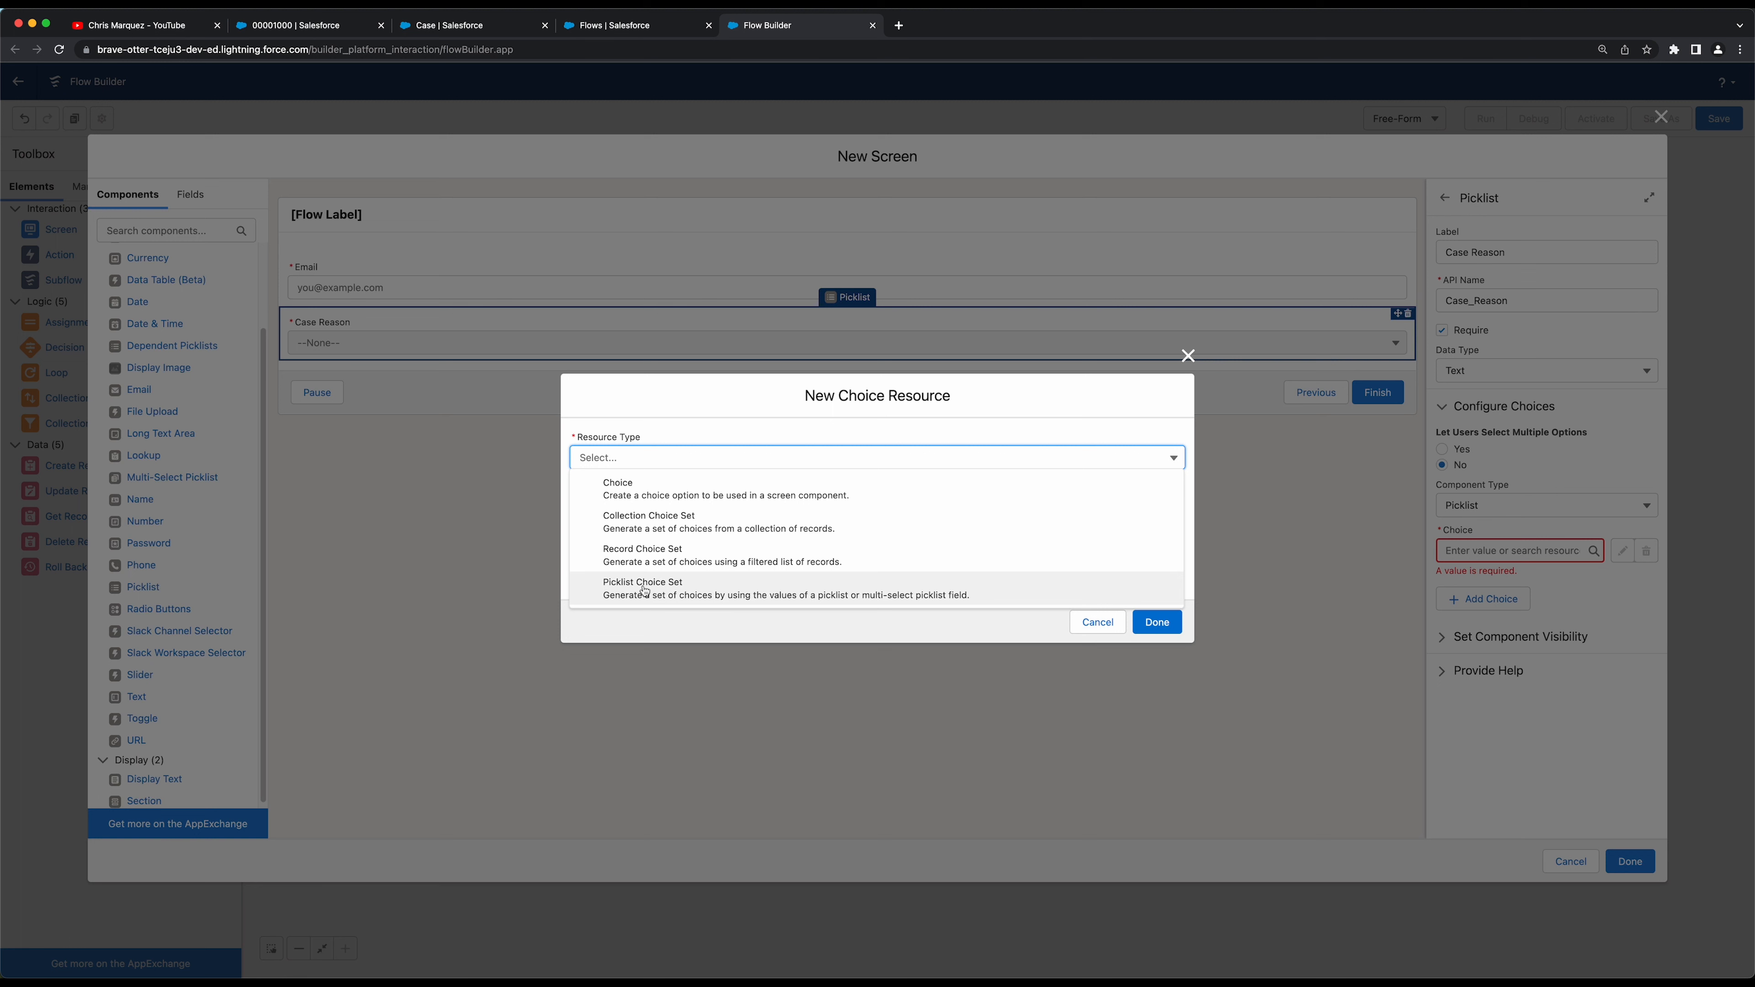
left_click(684, 593)
left_click(667, 492)
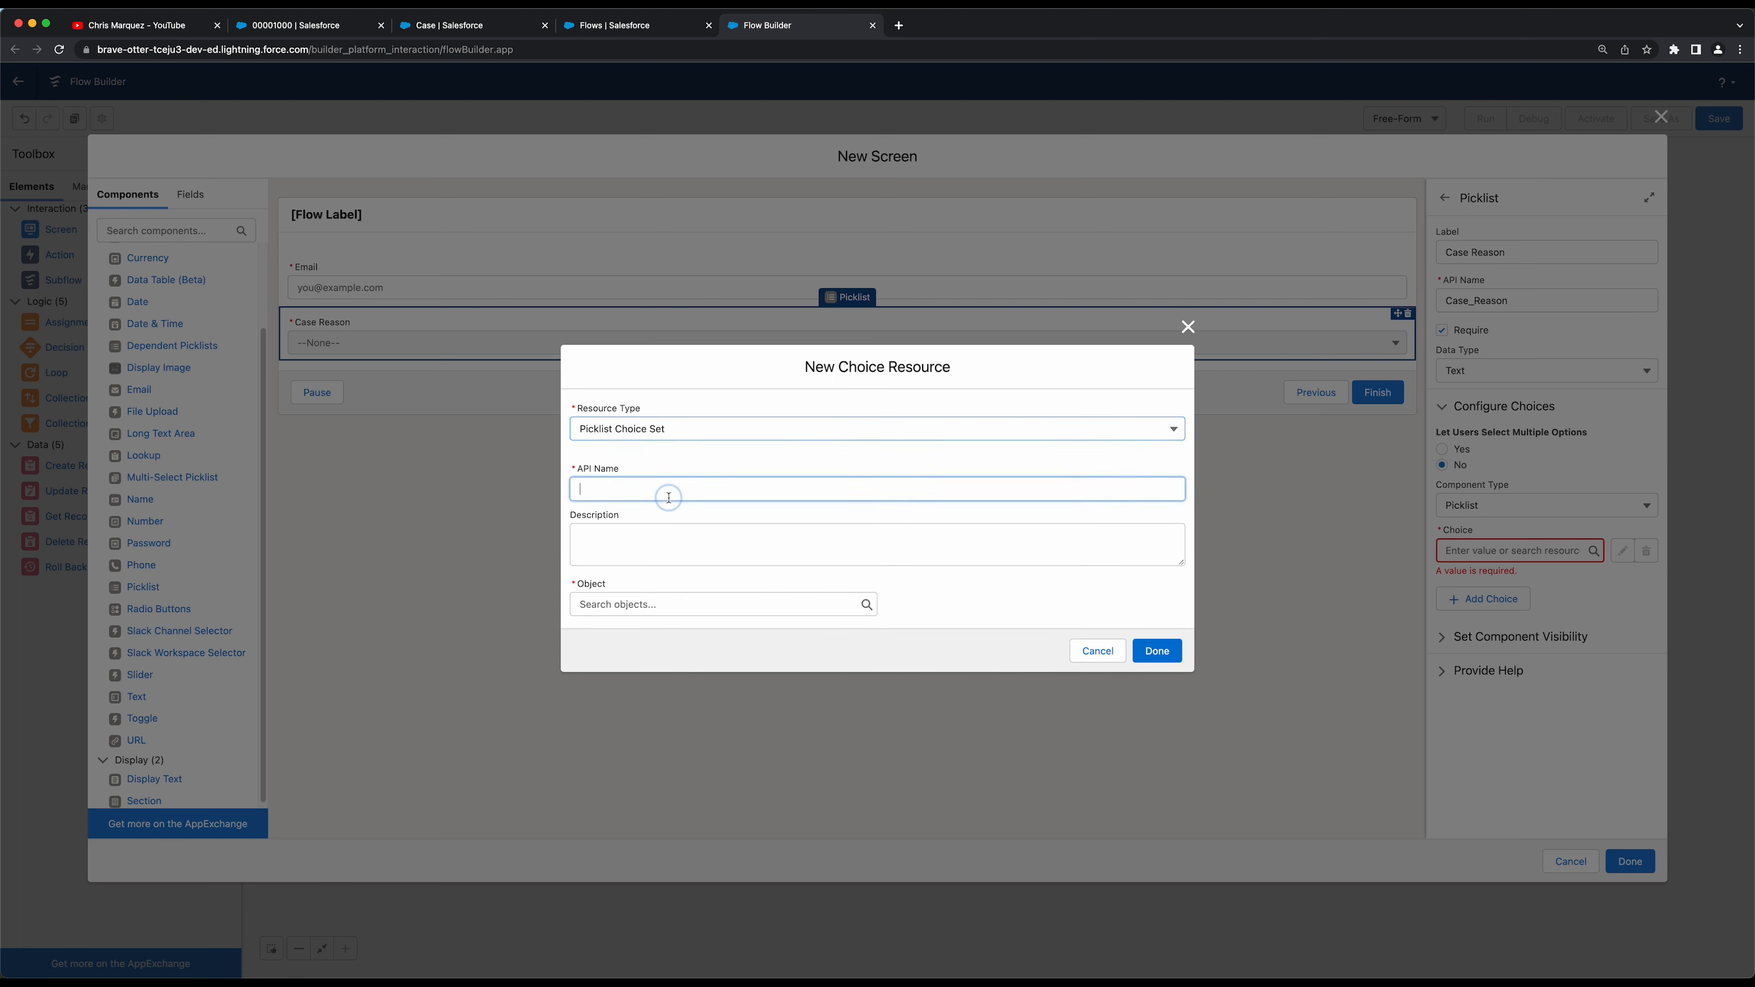
type("Case")
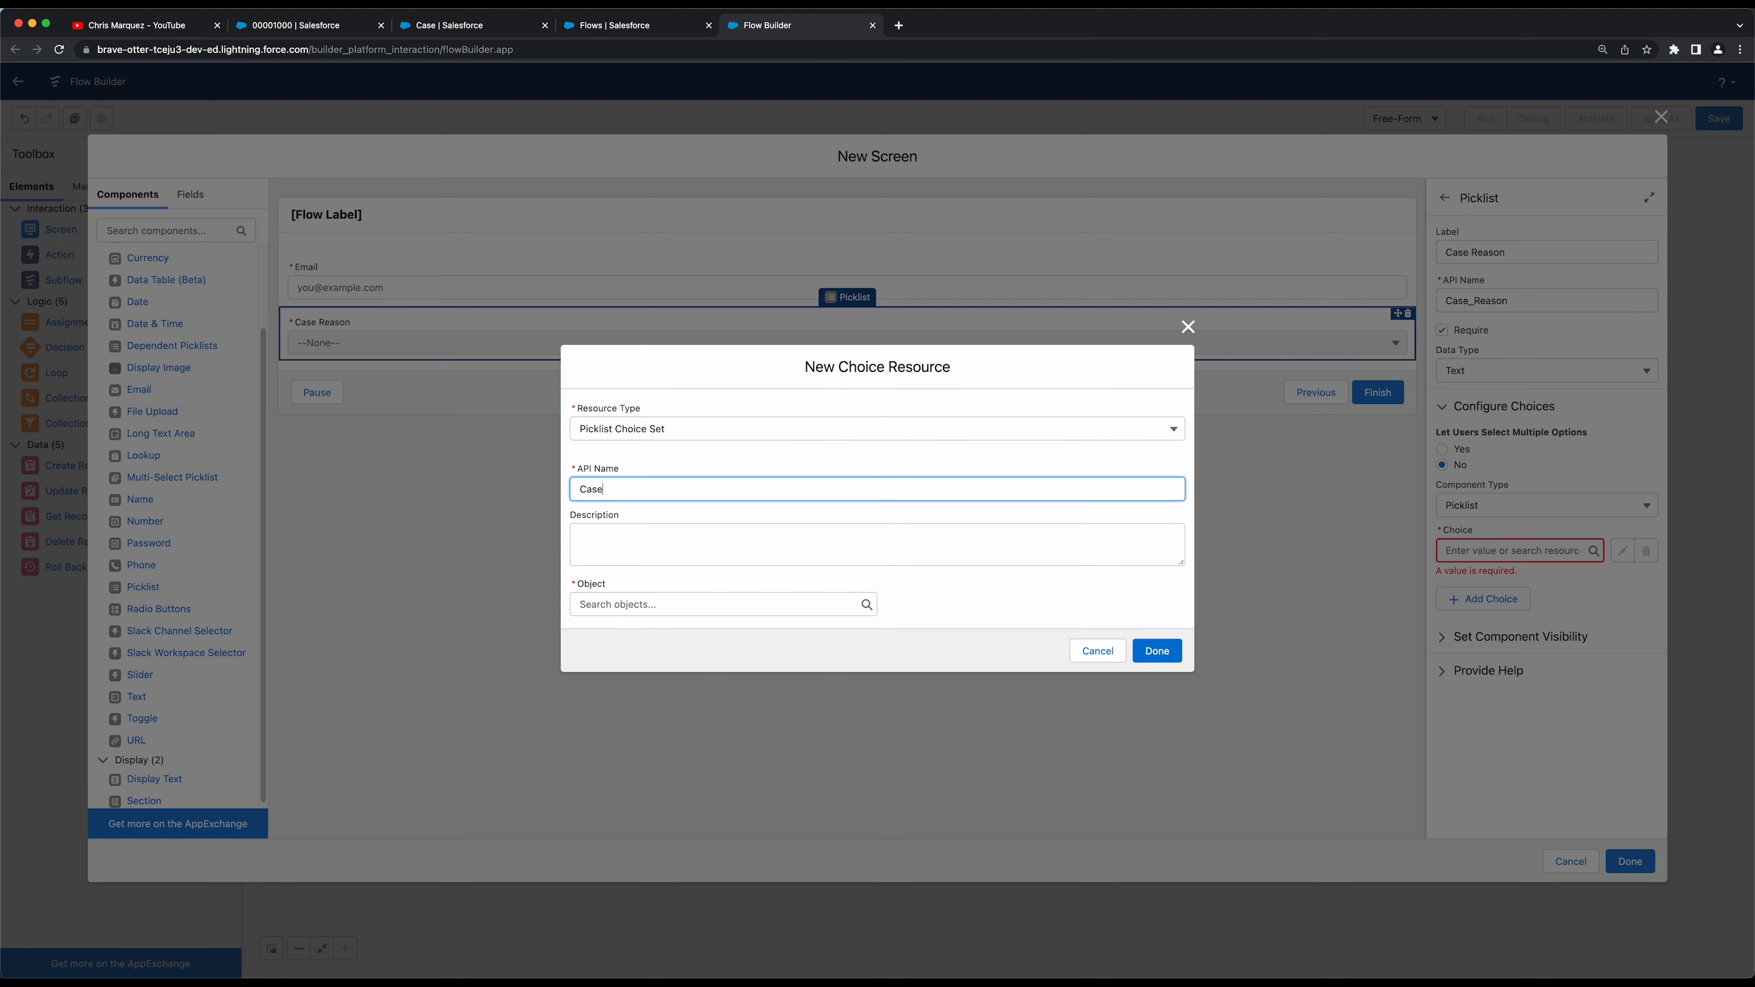
type("_Reason_Picklics")
key("BackSpace")
key("BackSpace")
type("st")
left_click(740, 451)
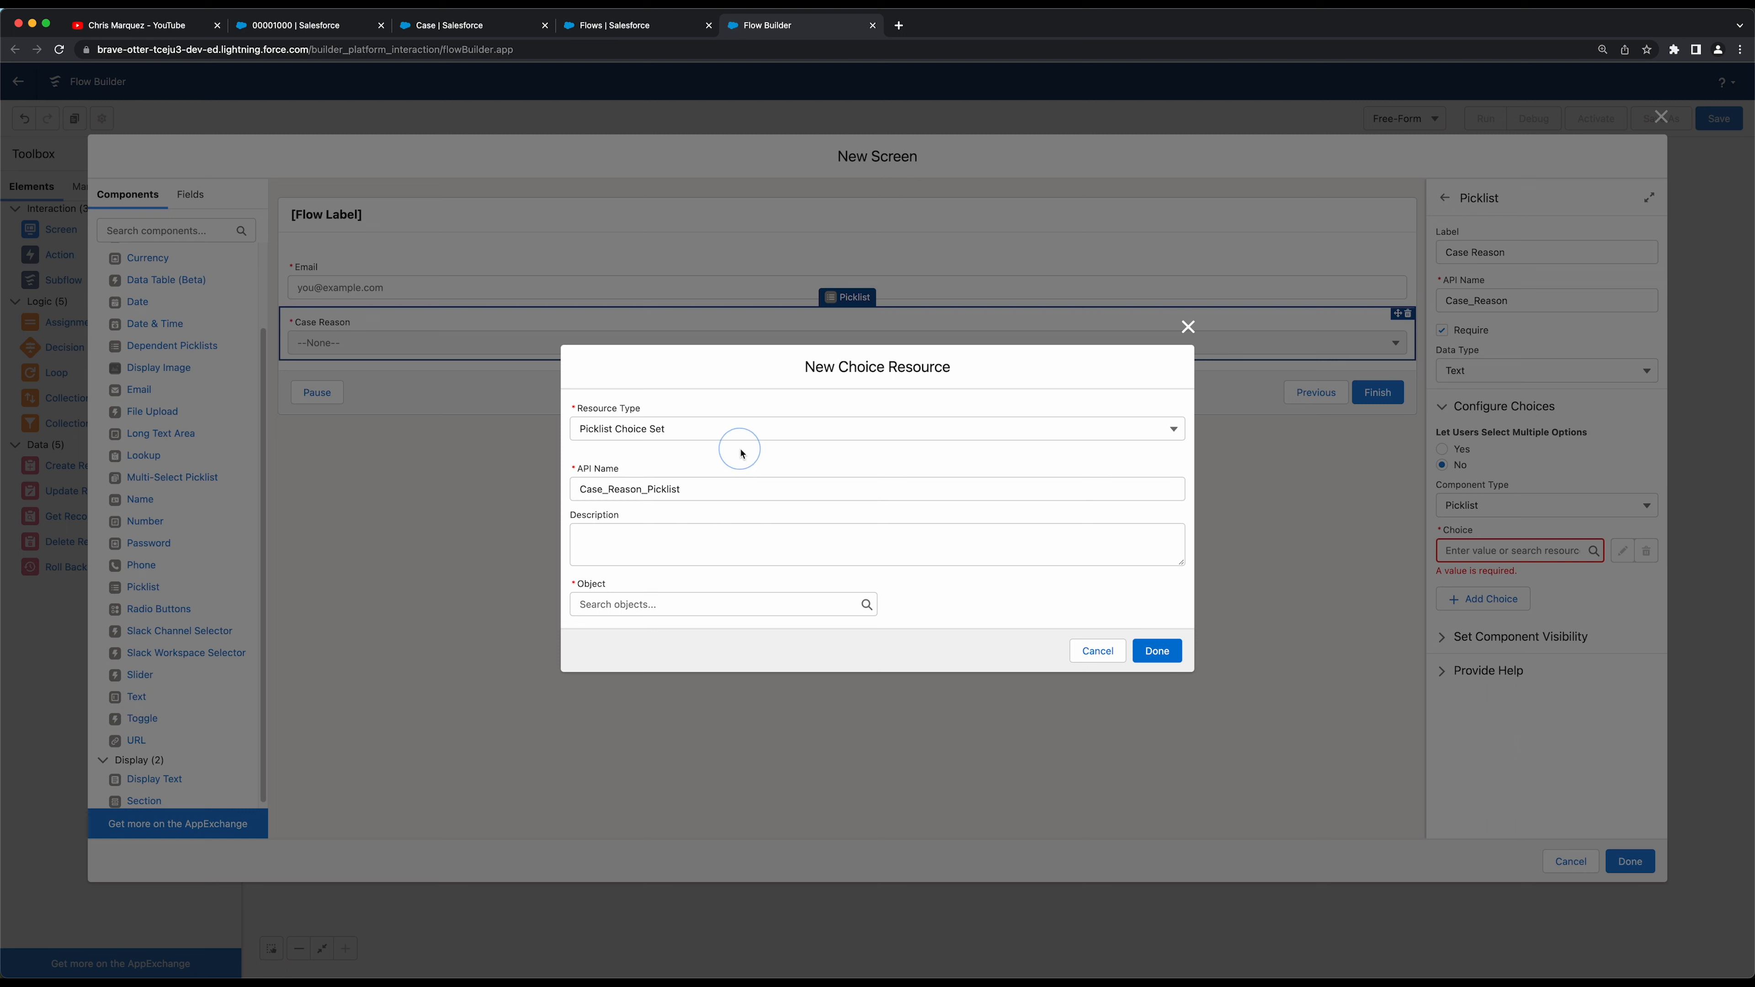
Base the choice set on the Case object with data type Picklist and the Reason field
left_click(657, 606)
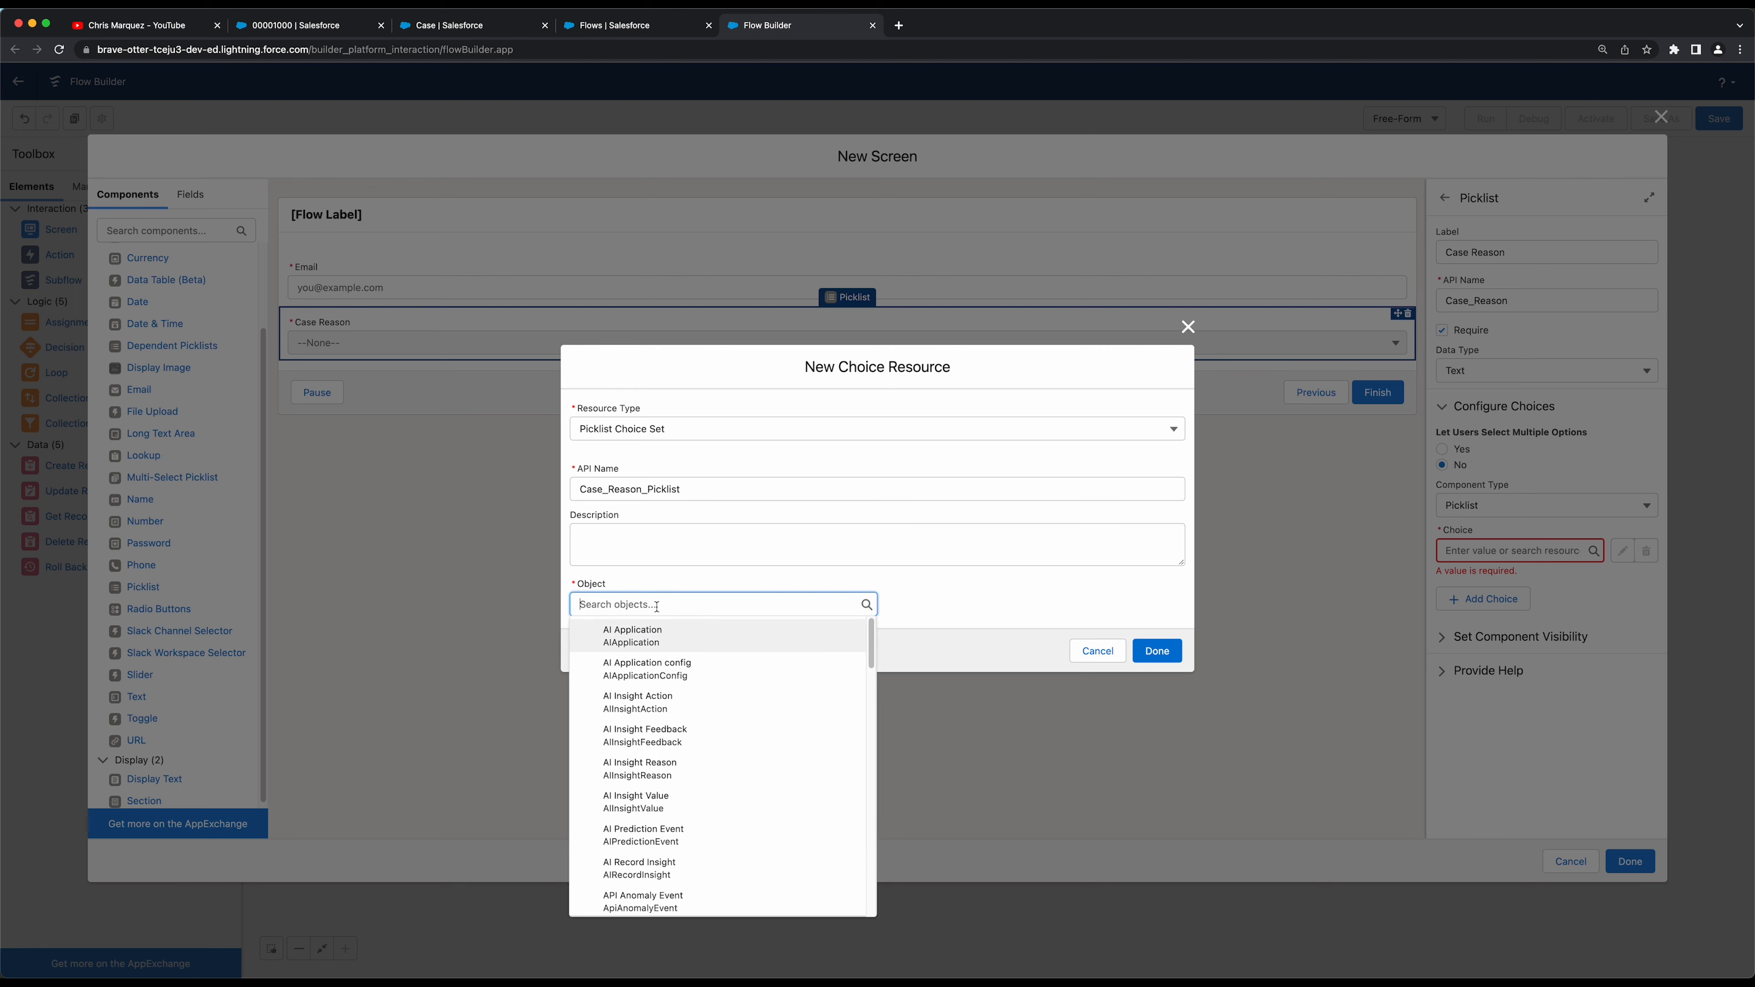
type("case")
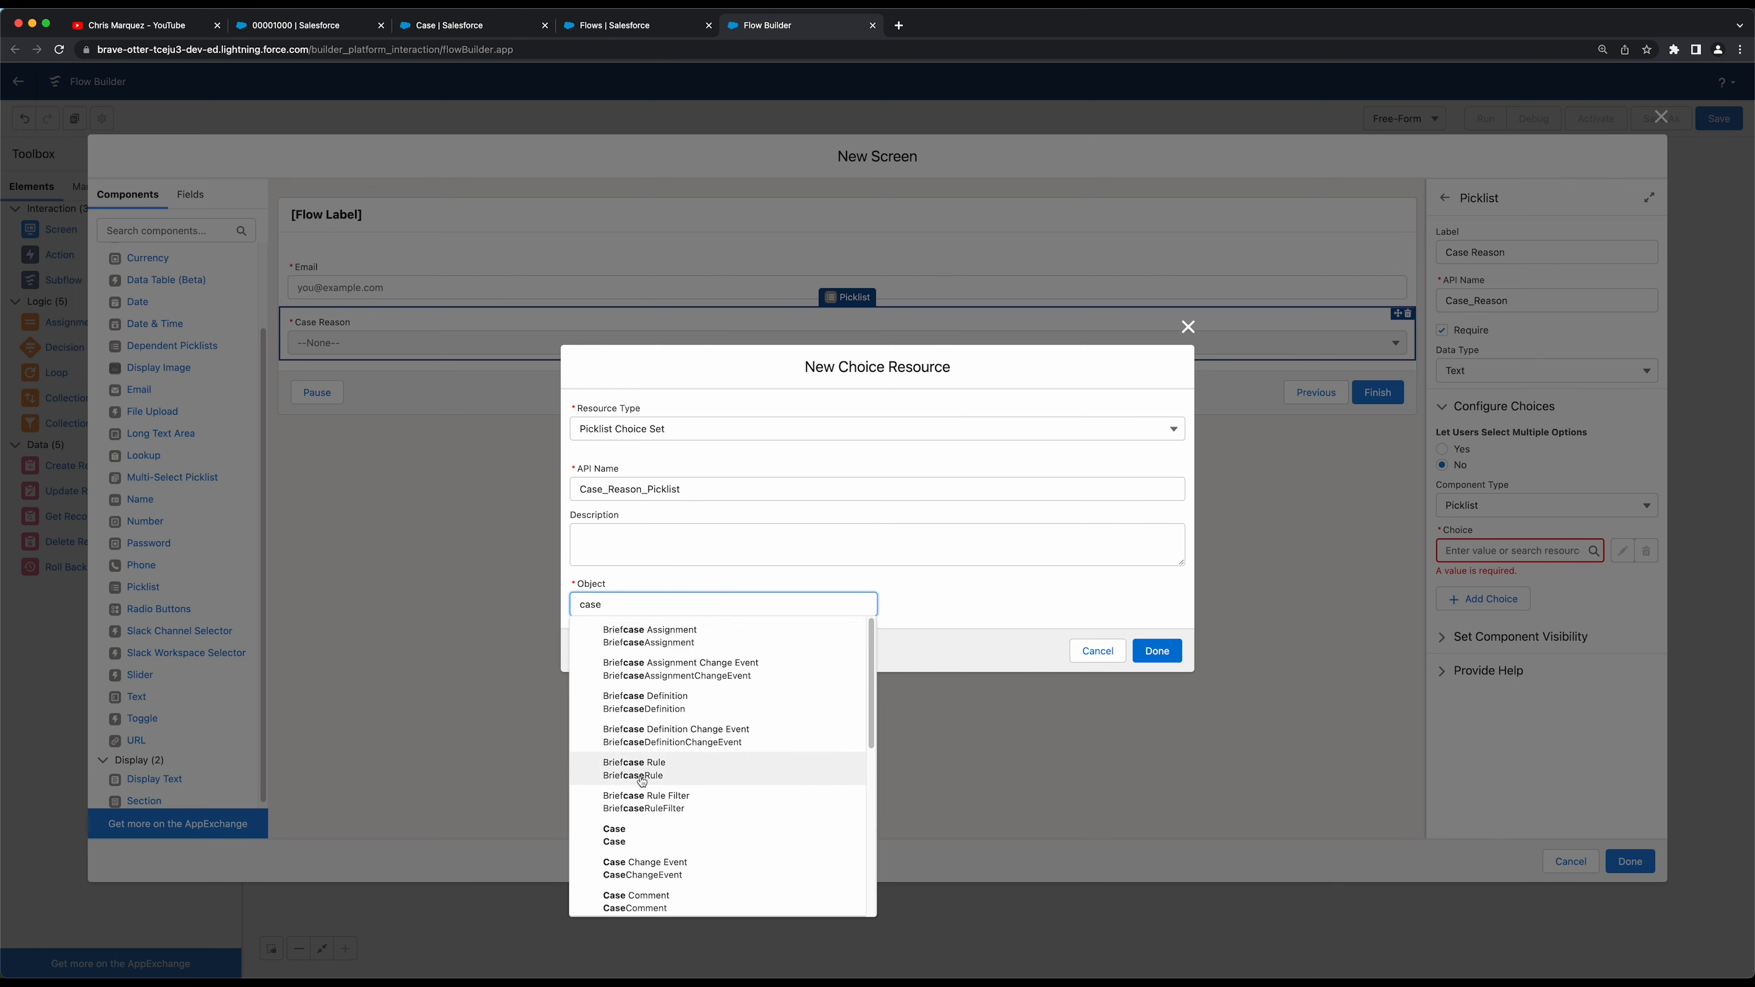
left_click(629, 825)
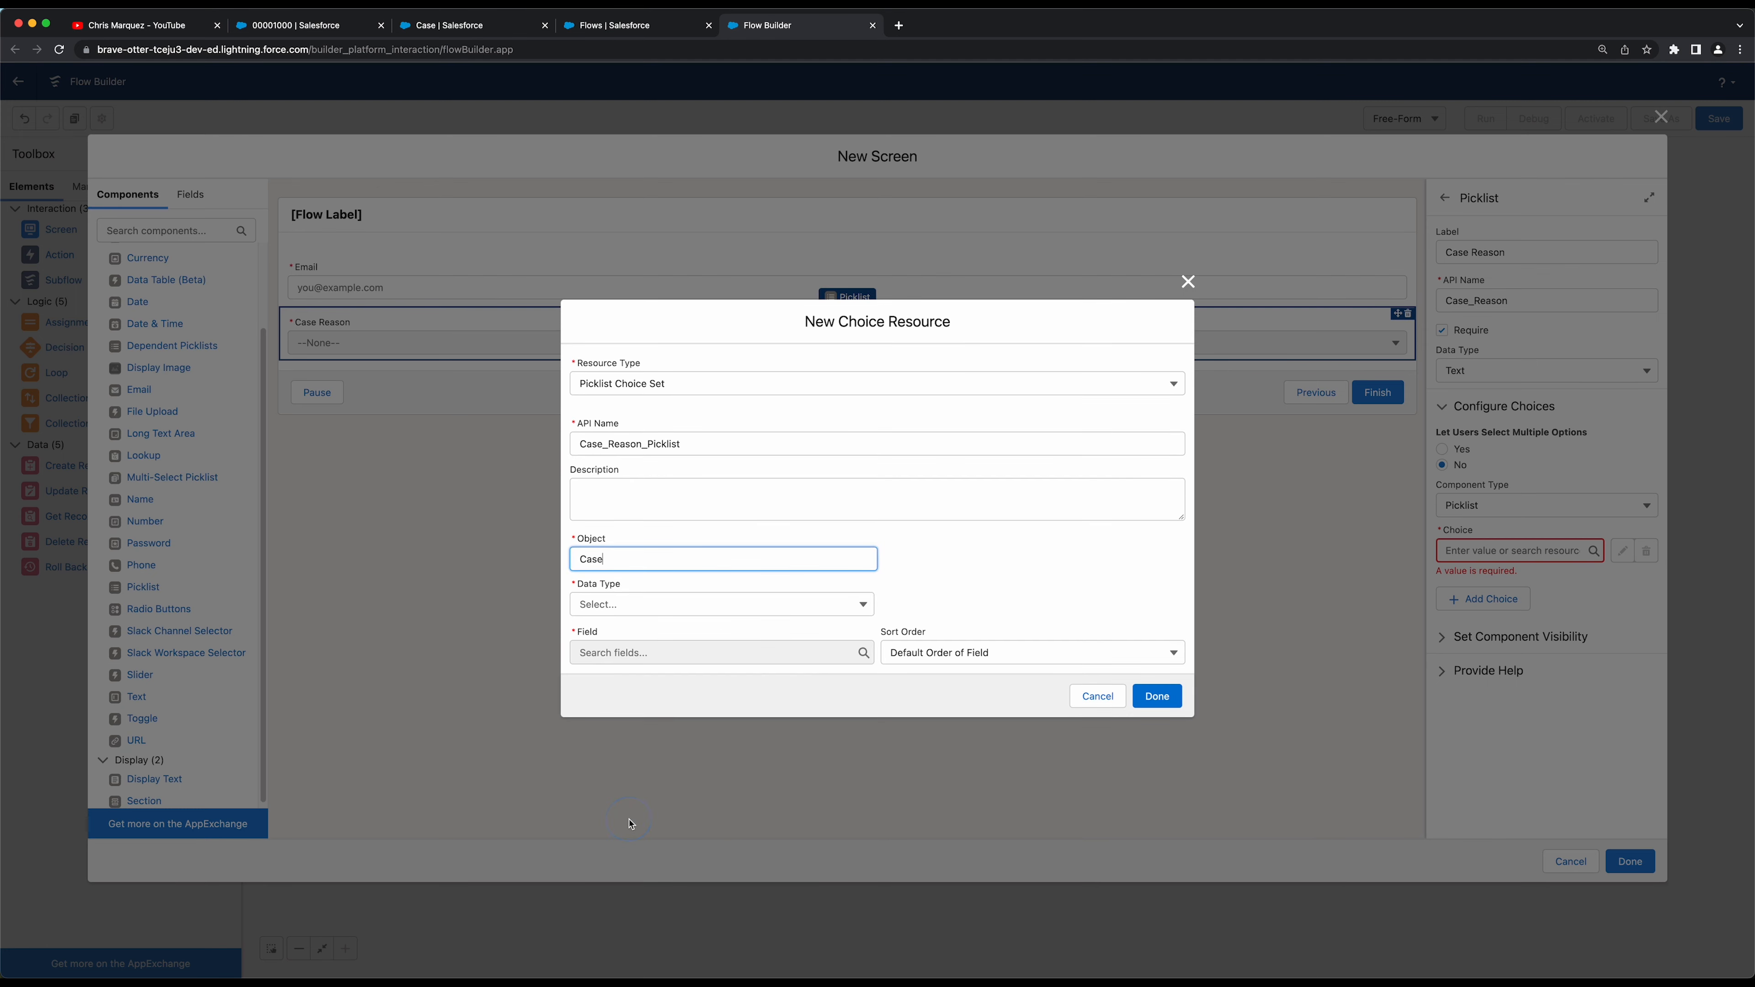
left_click(680, 606)
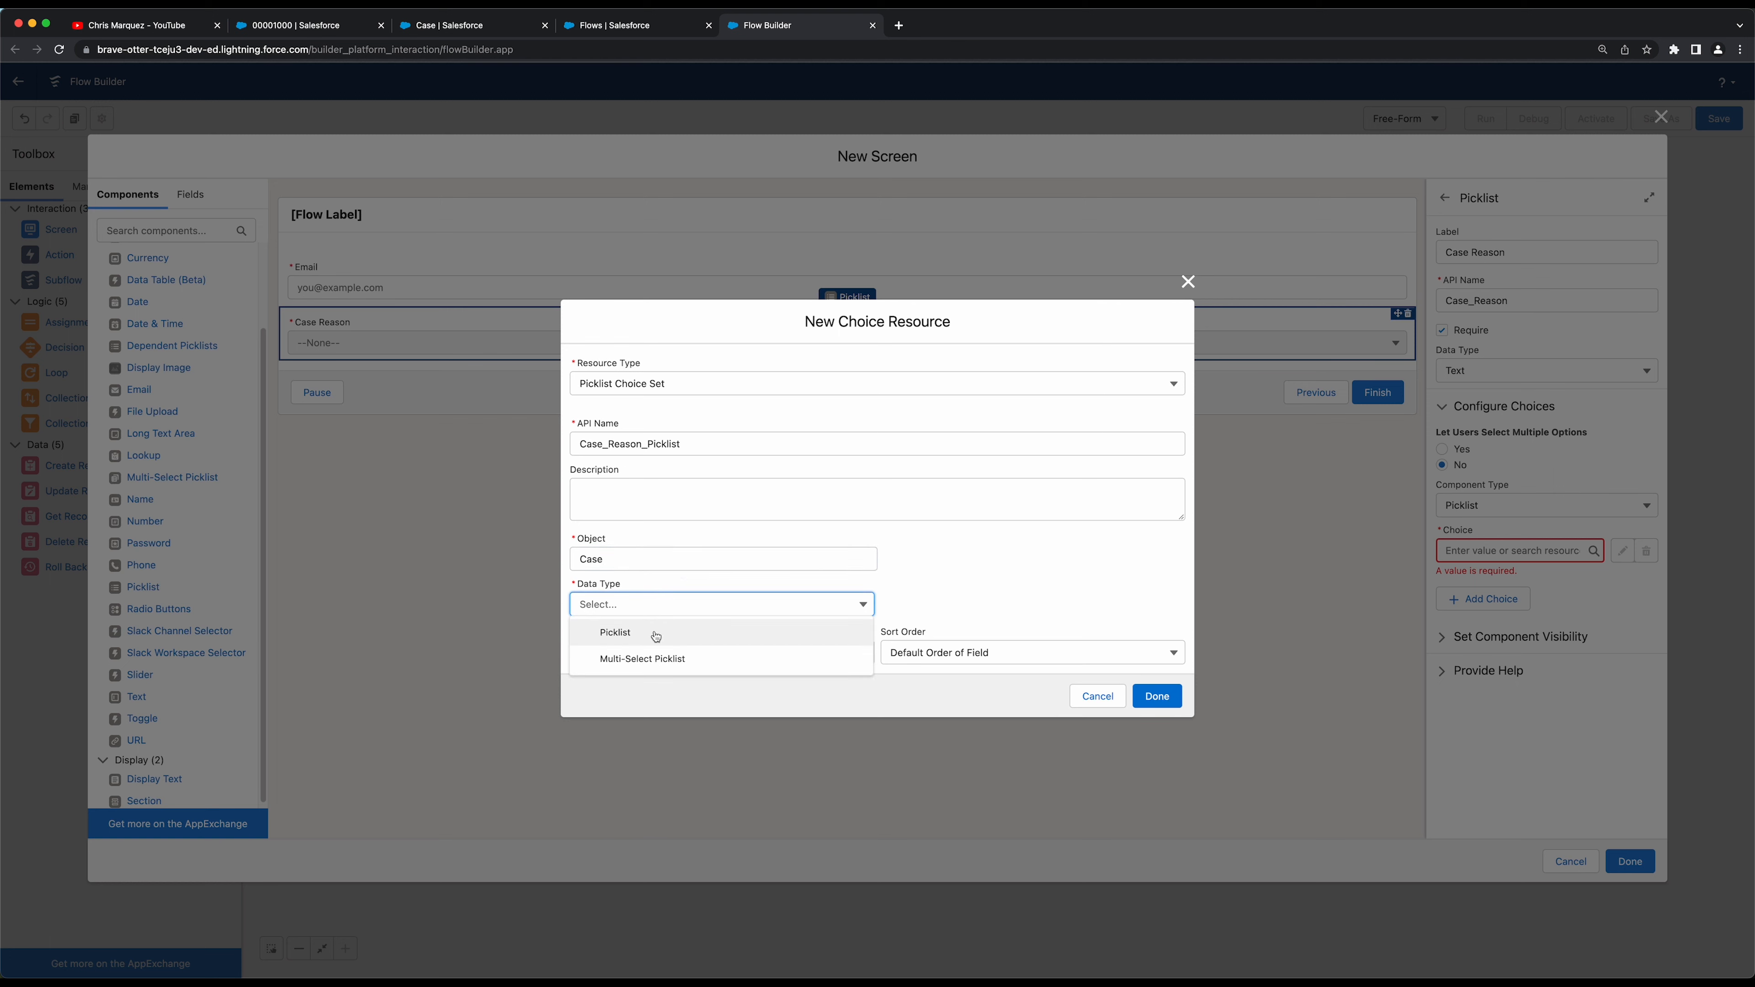
left_click(633, 633)
left_click(714, 654)
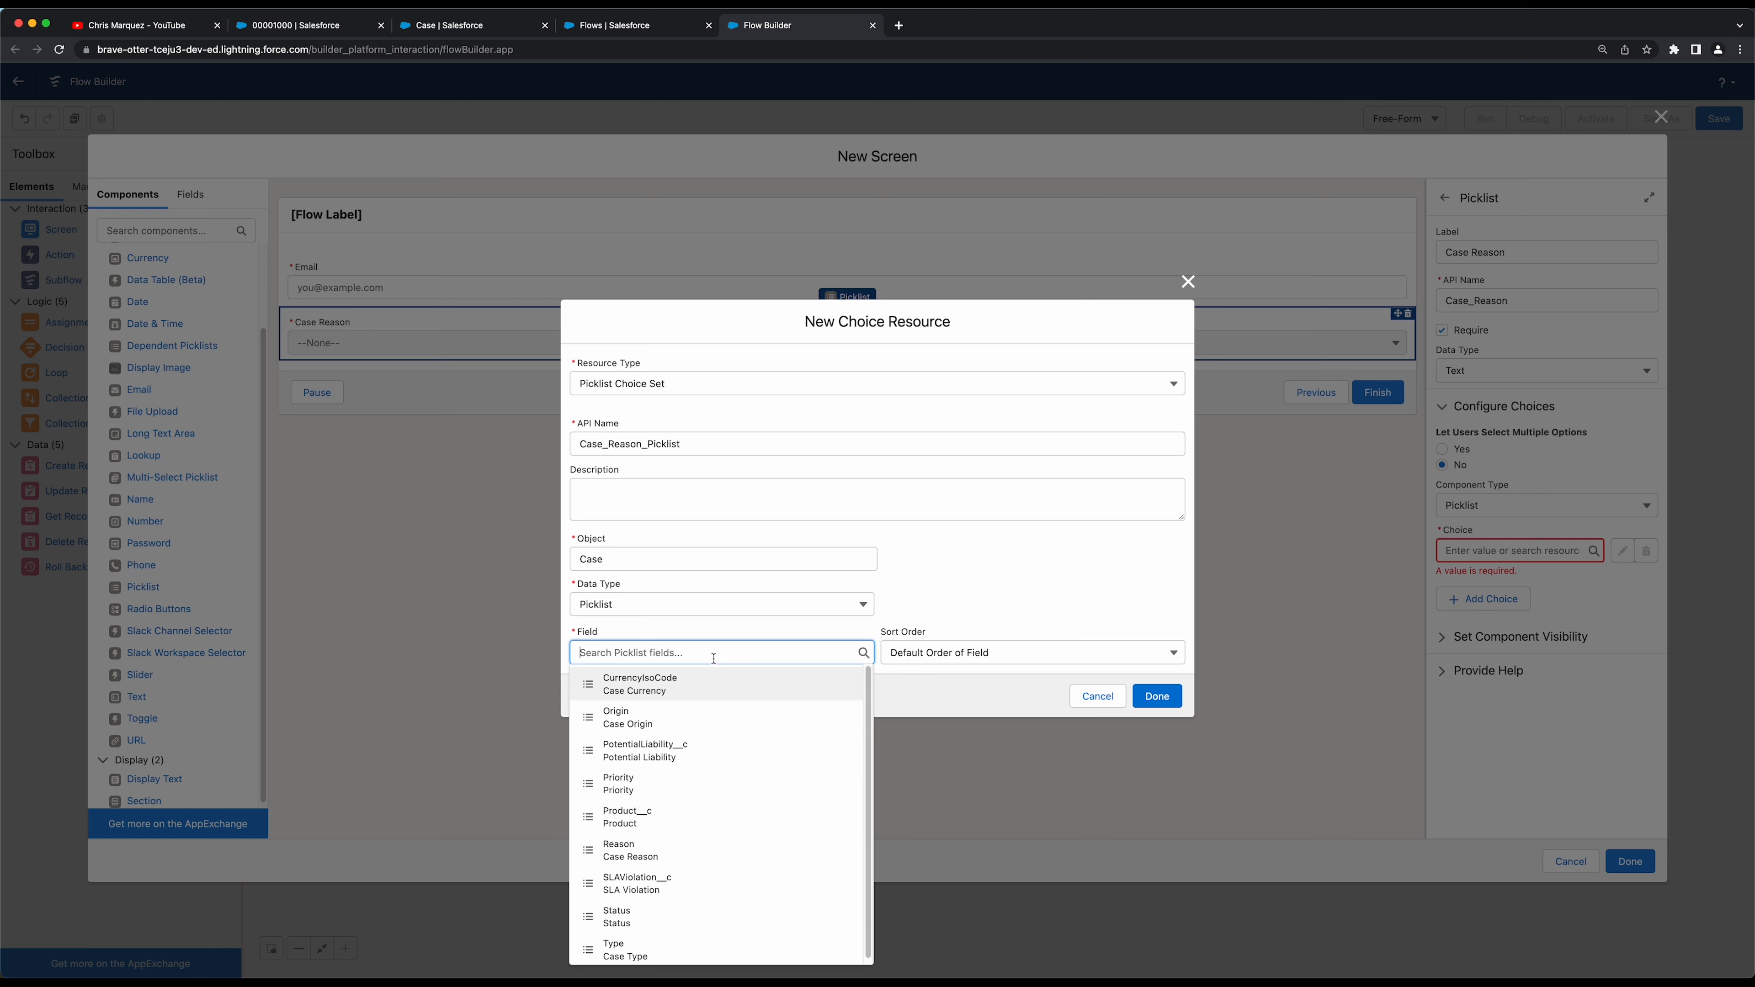
type("cadse")
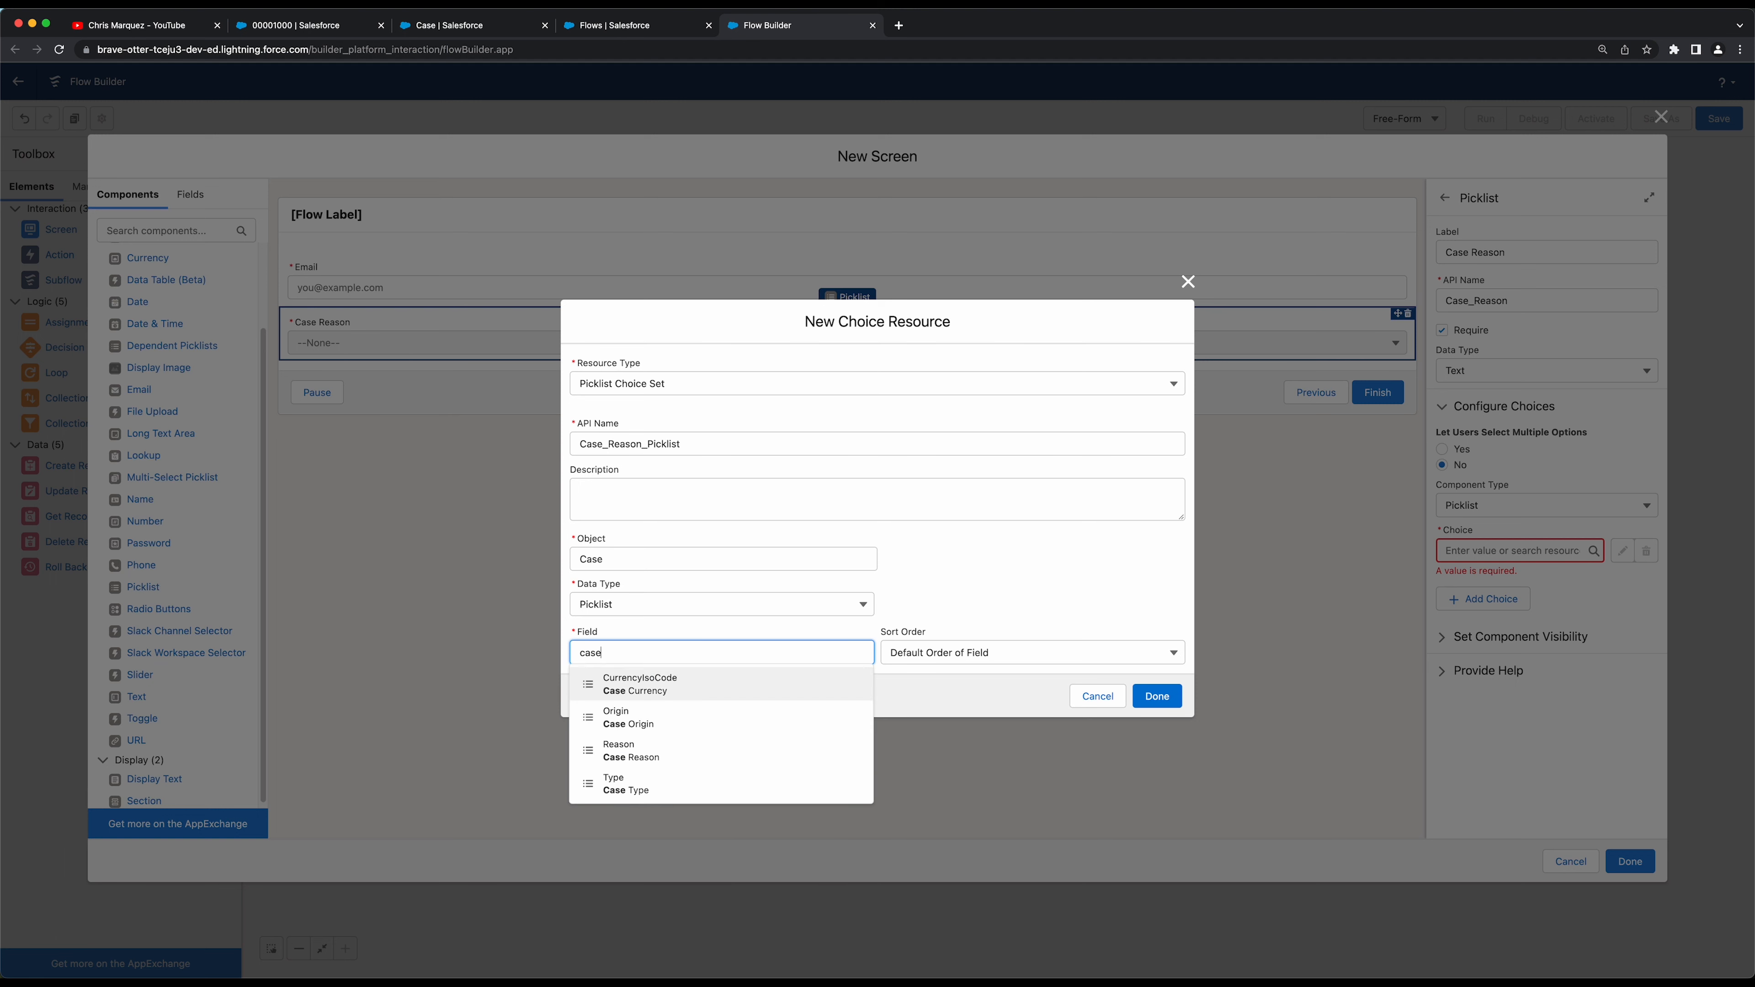
left_click(660, 757)
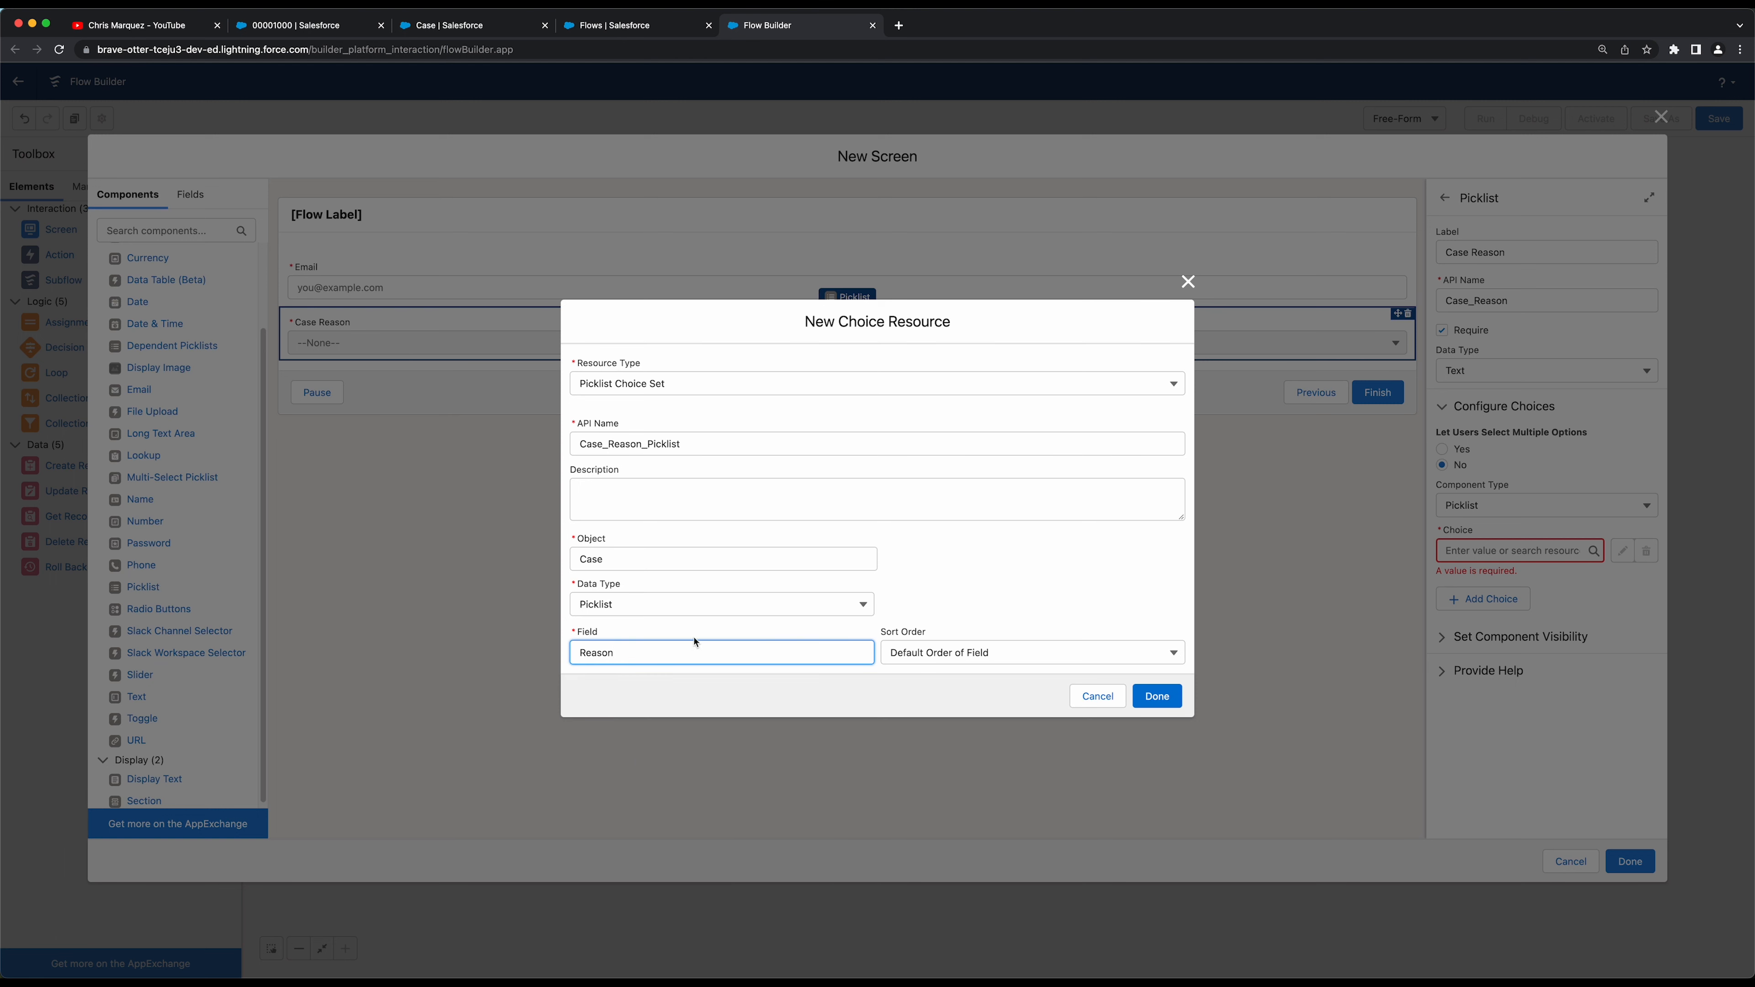
Sort the Case Reason choices in ascending order and finish both the choice resource and the screen
left_click(961, 650)
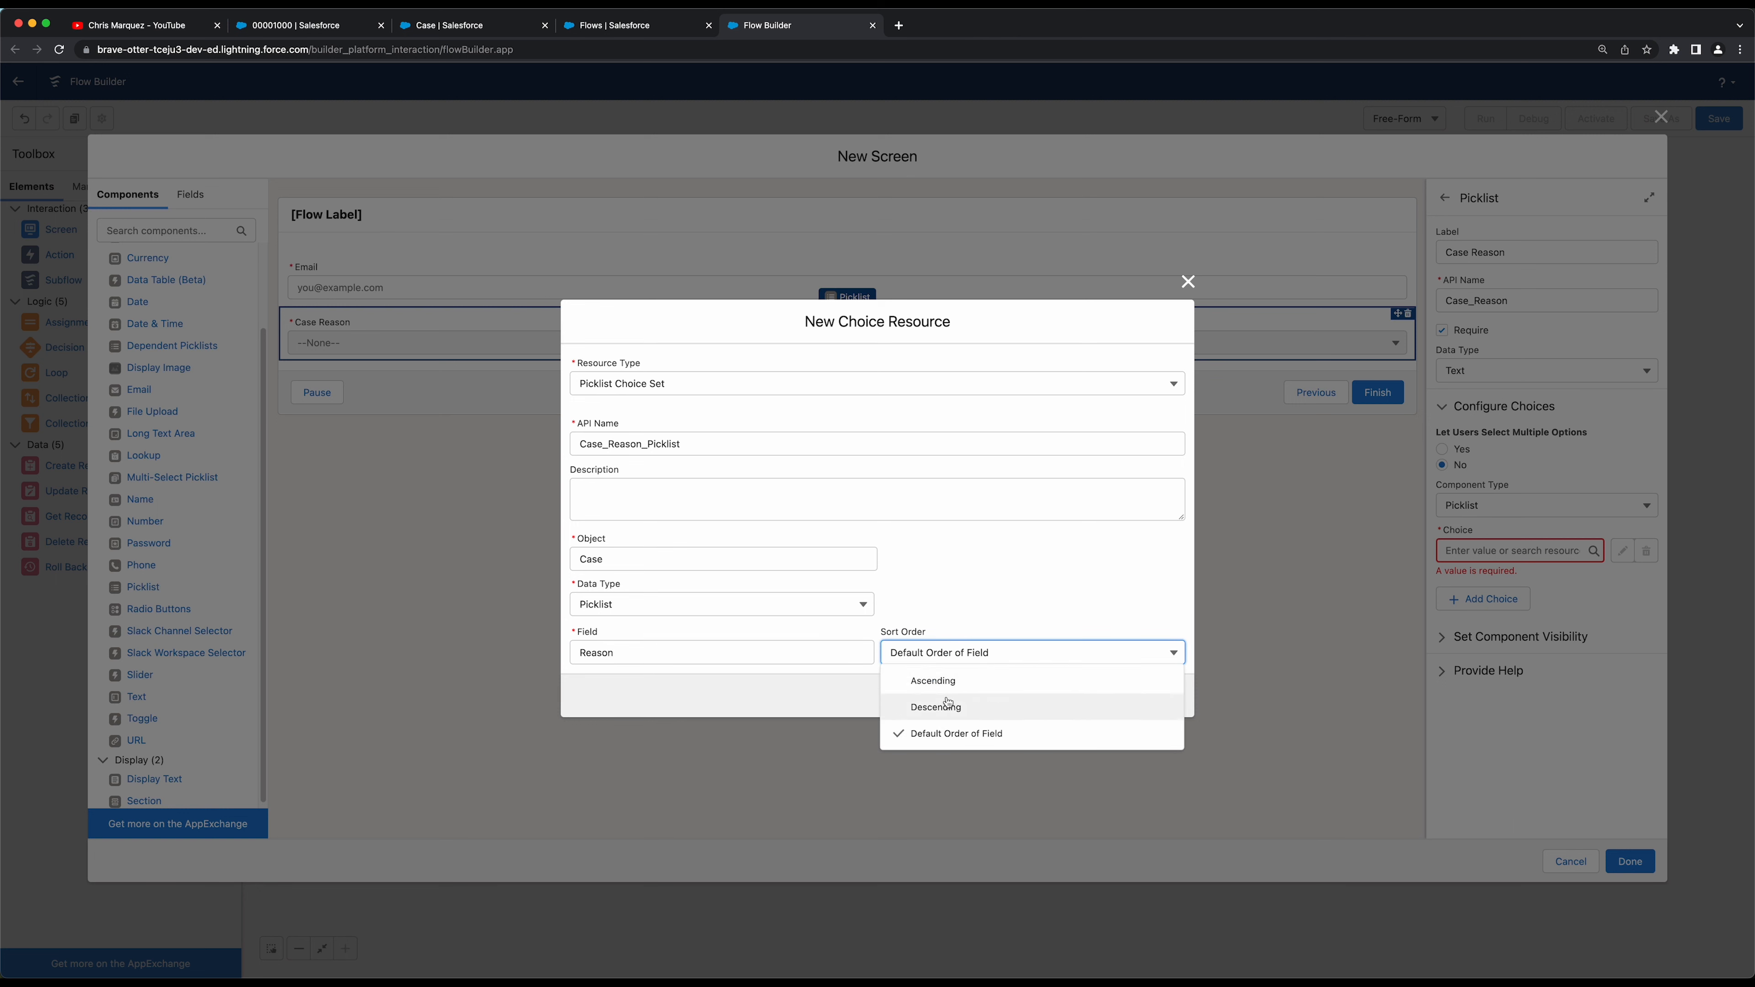
left_click(941, 683)
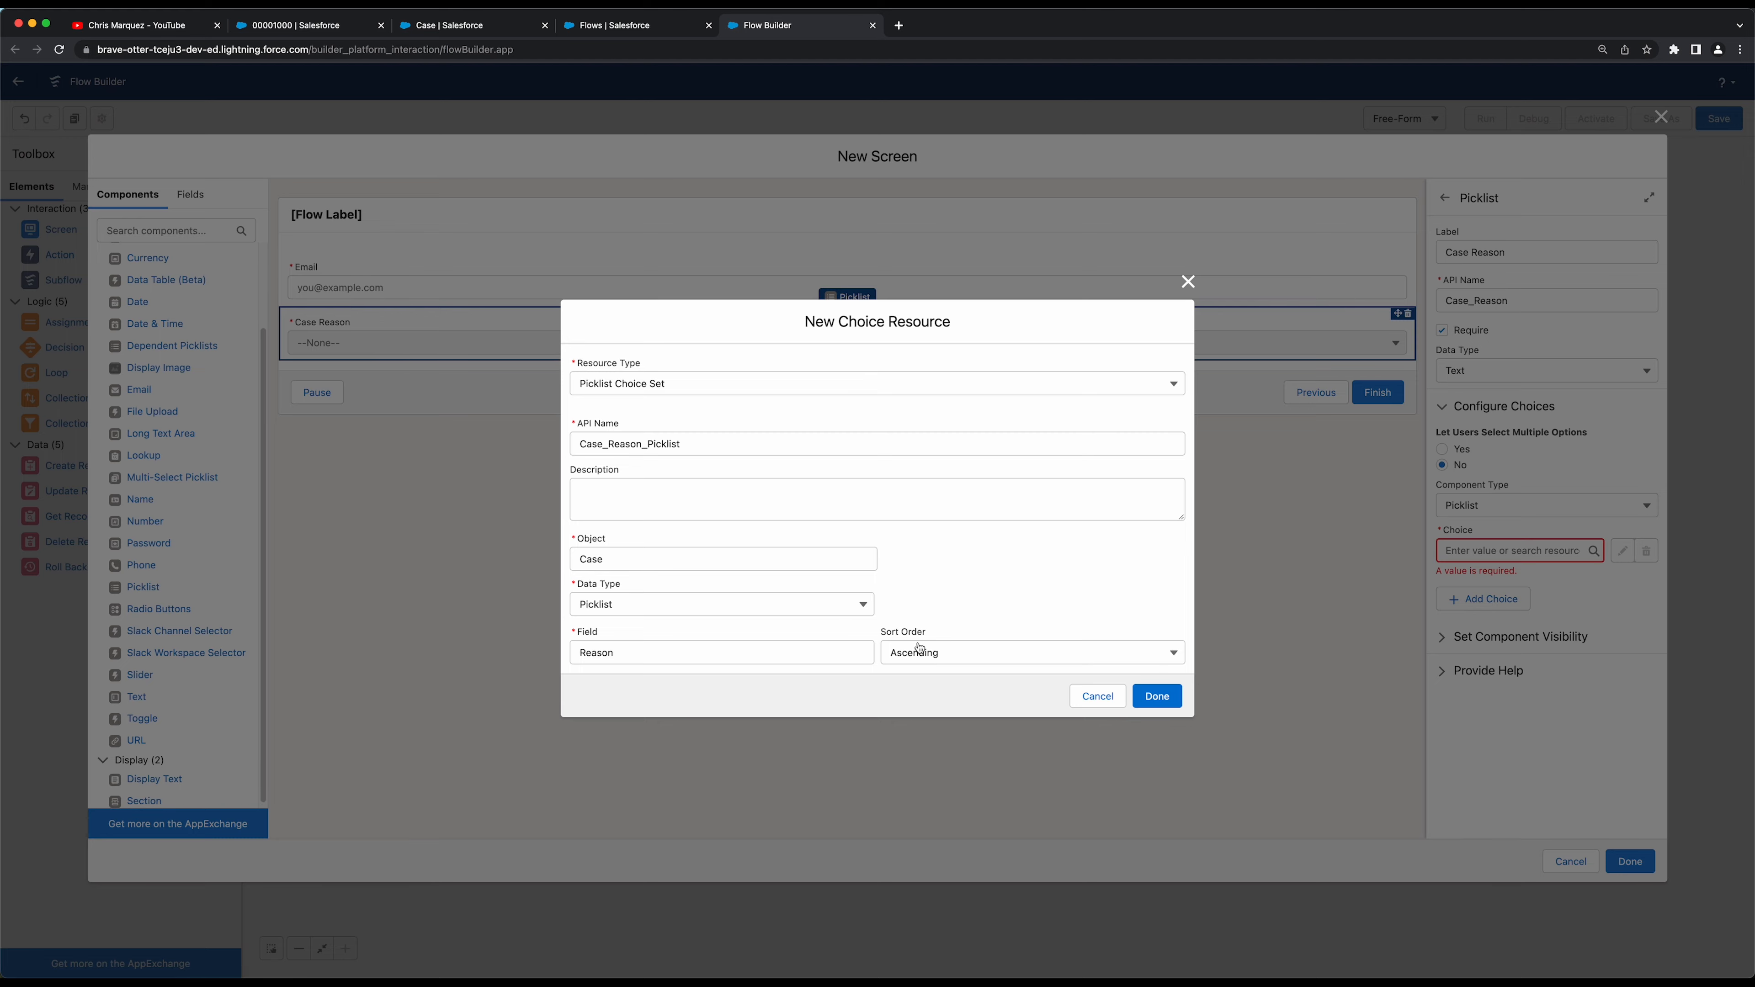
left_click(1159, 698)
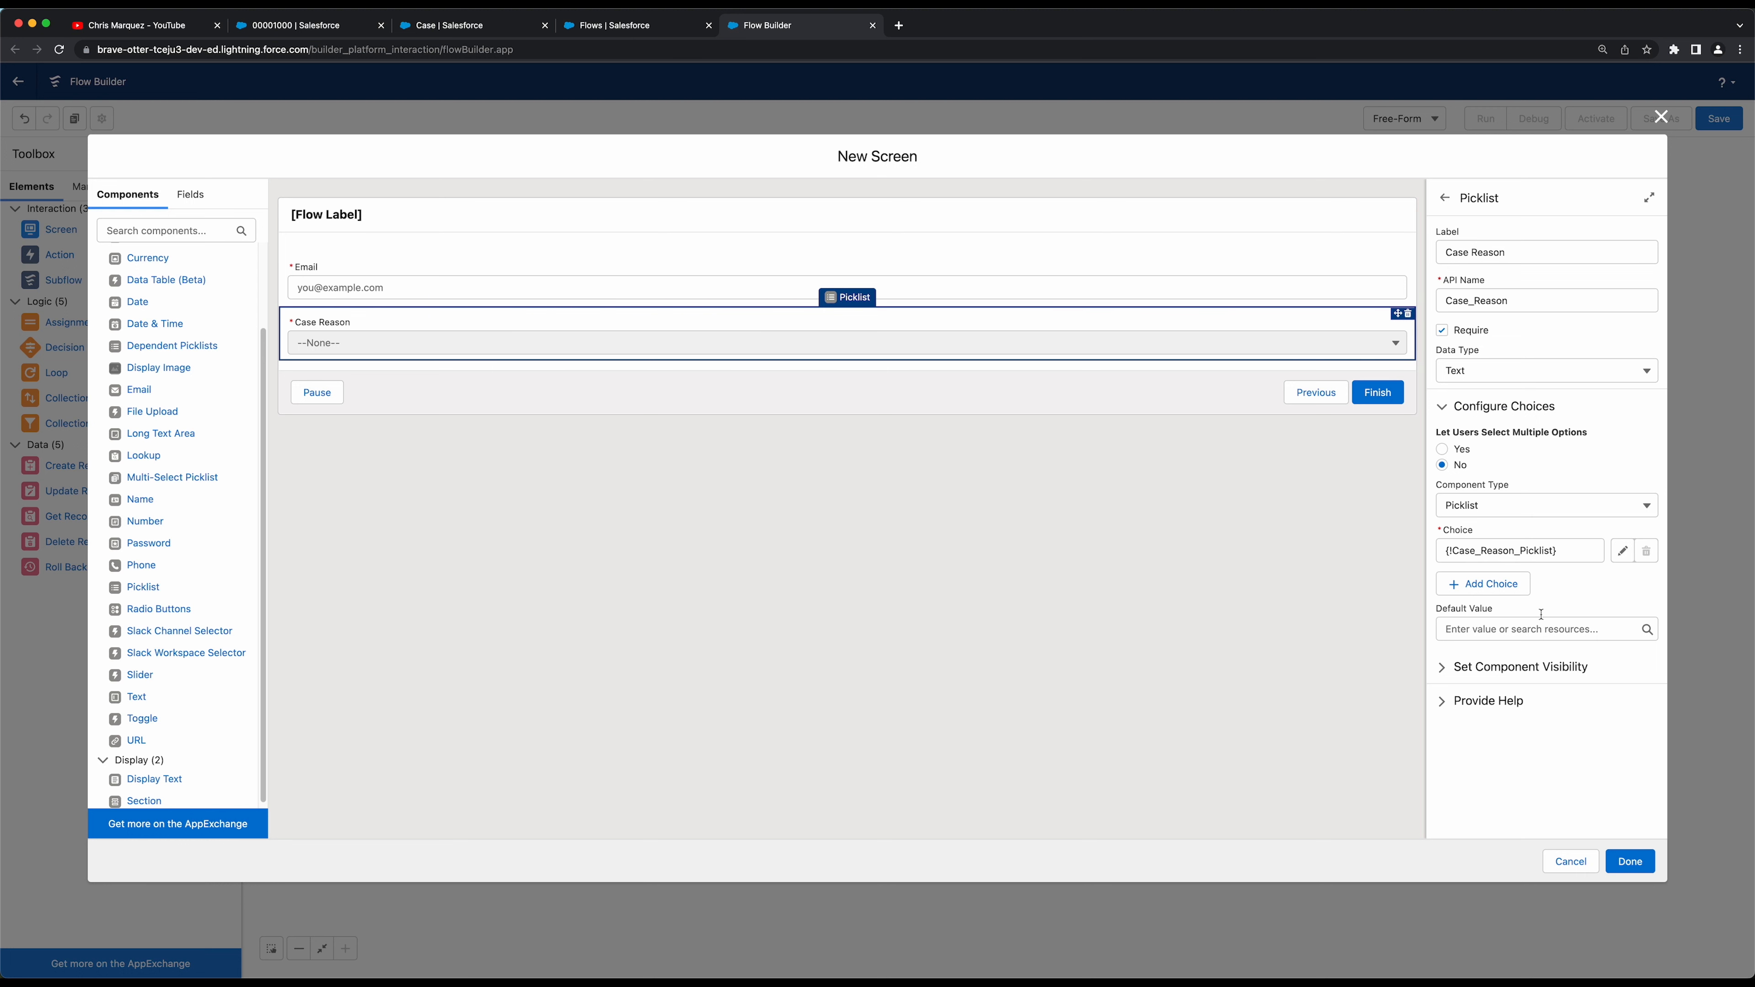
left_click(1625, 861)
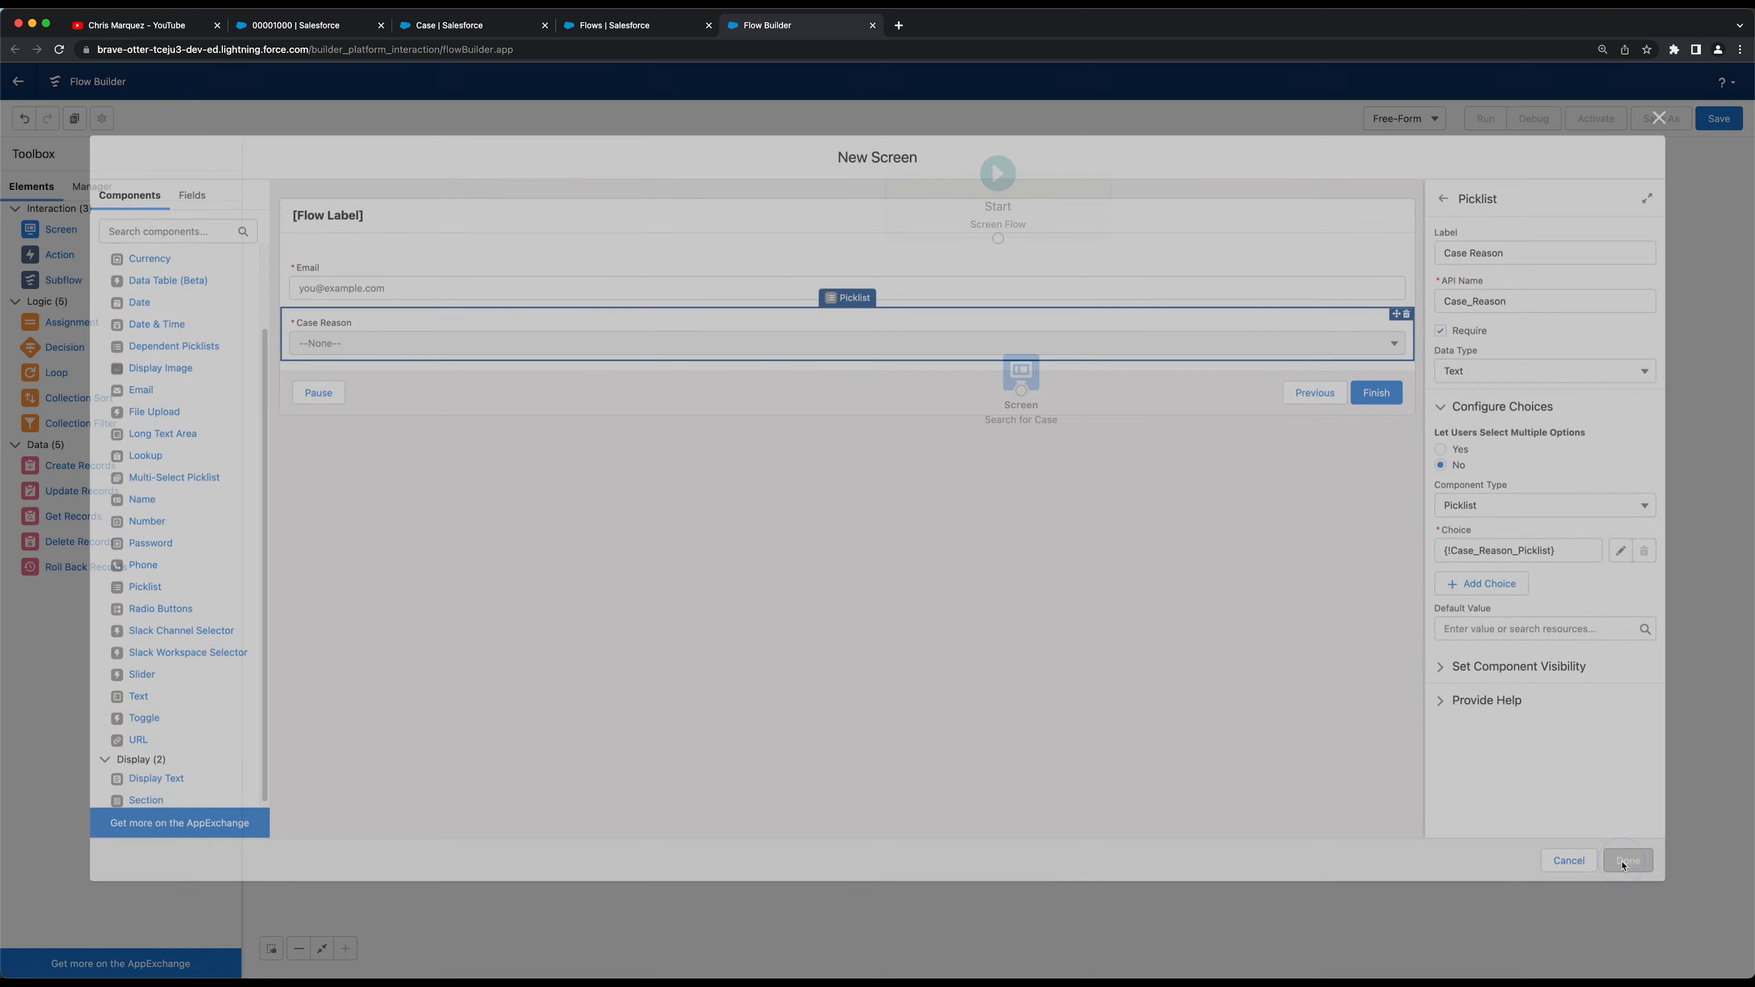
Save the flow with label "Search or Create New Case" and API name Search_or_Create_New_Case
left_click(1719, 119)
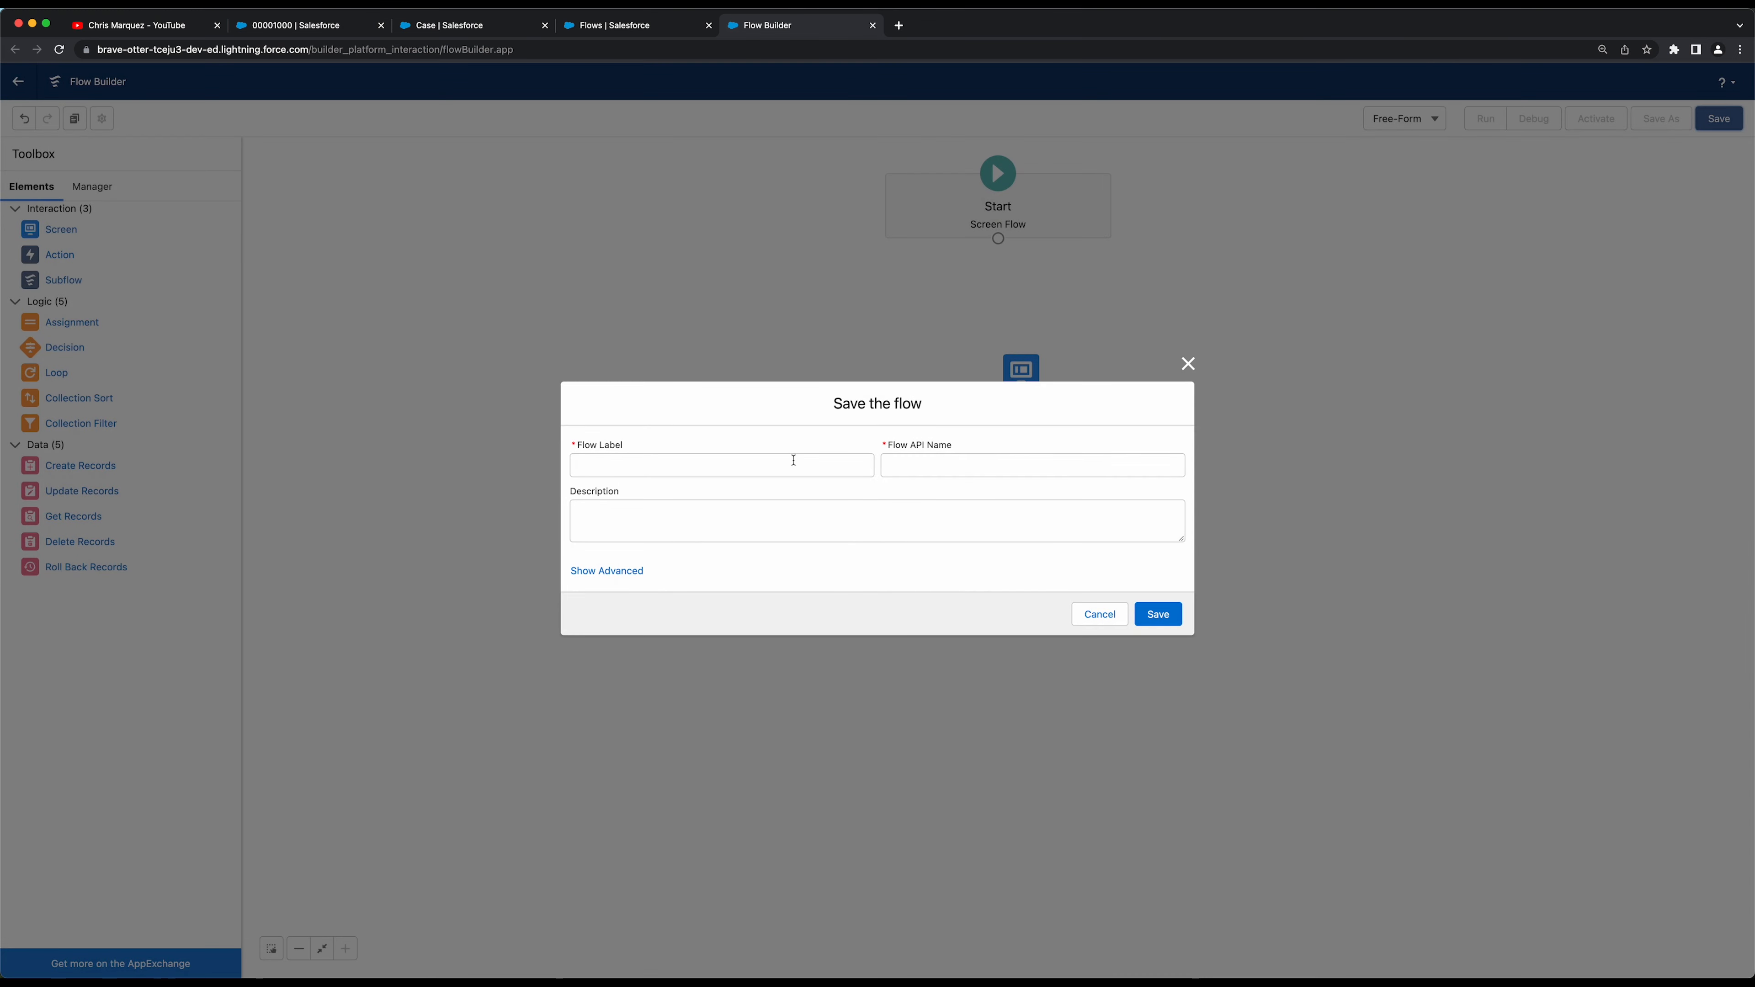
left_click(794, 460)
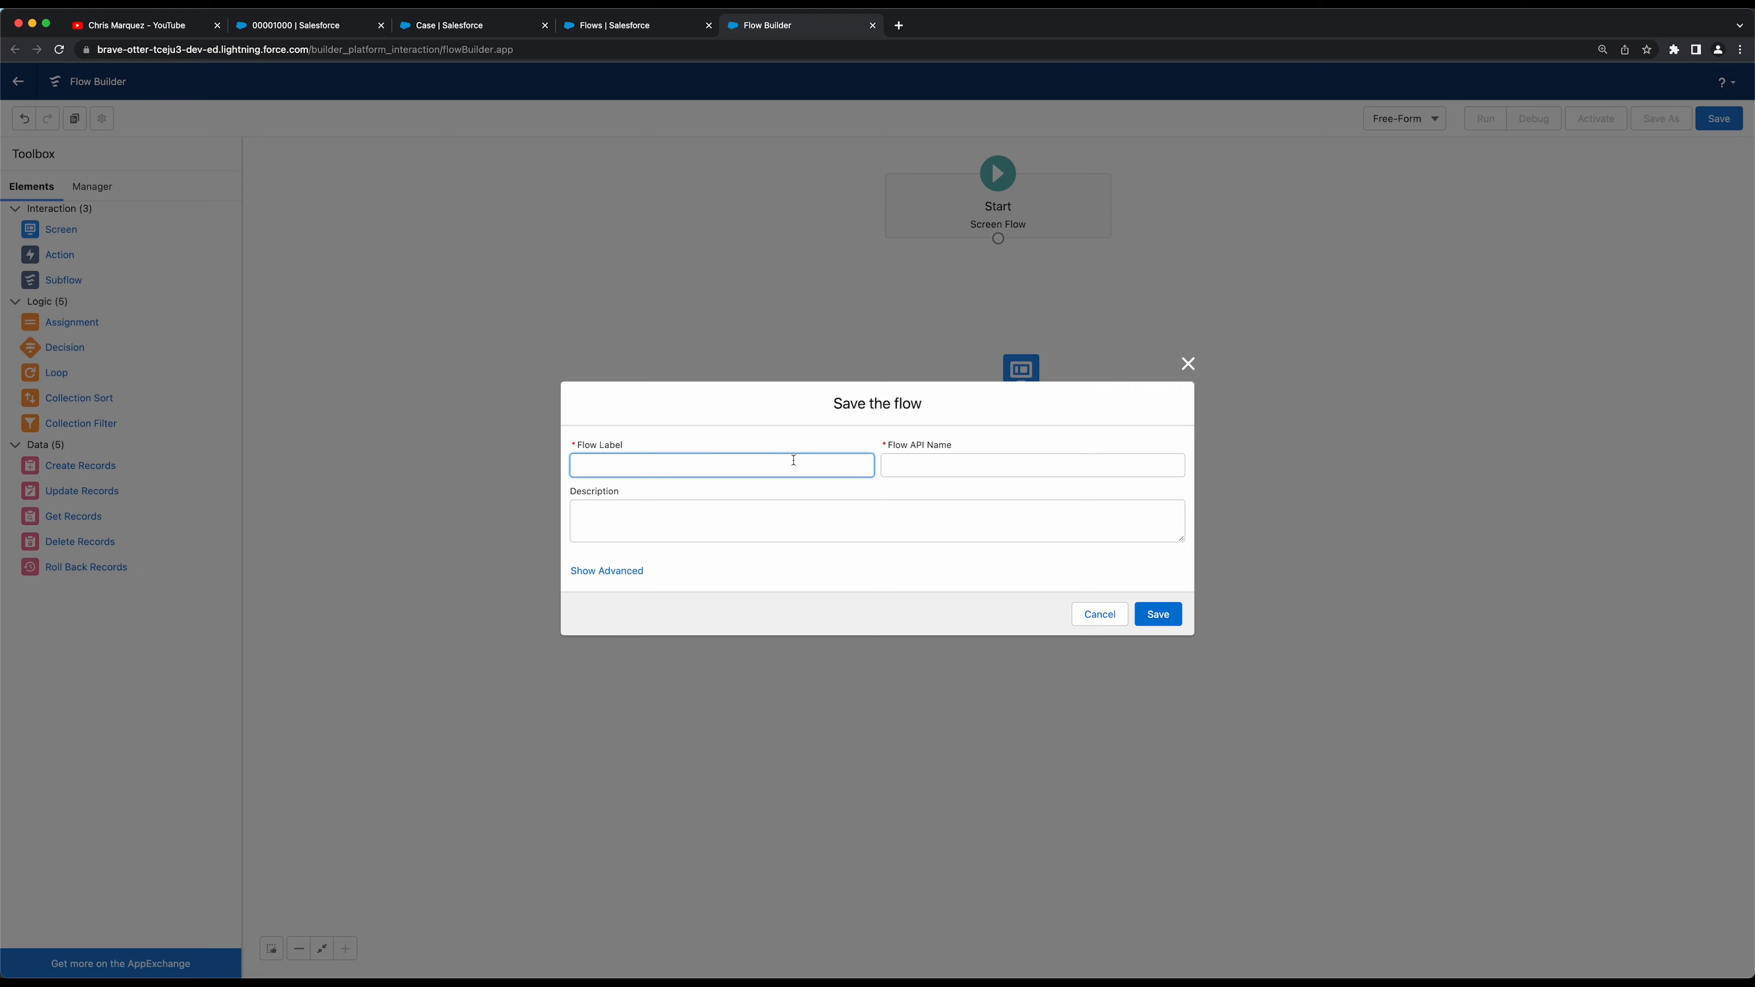
type("Search or Create New Case")
key("Tab")
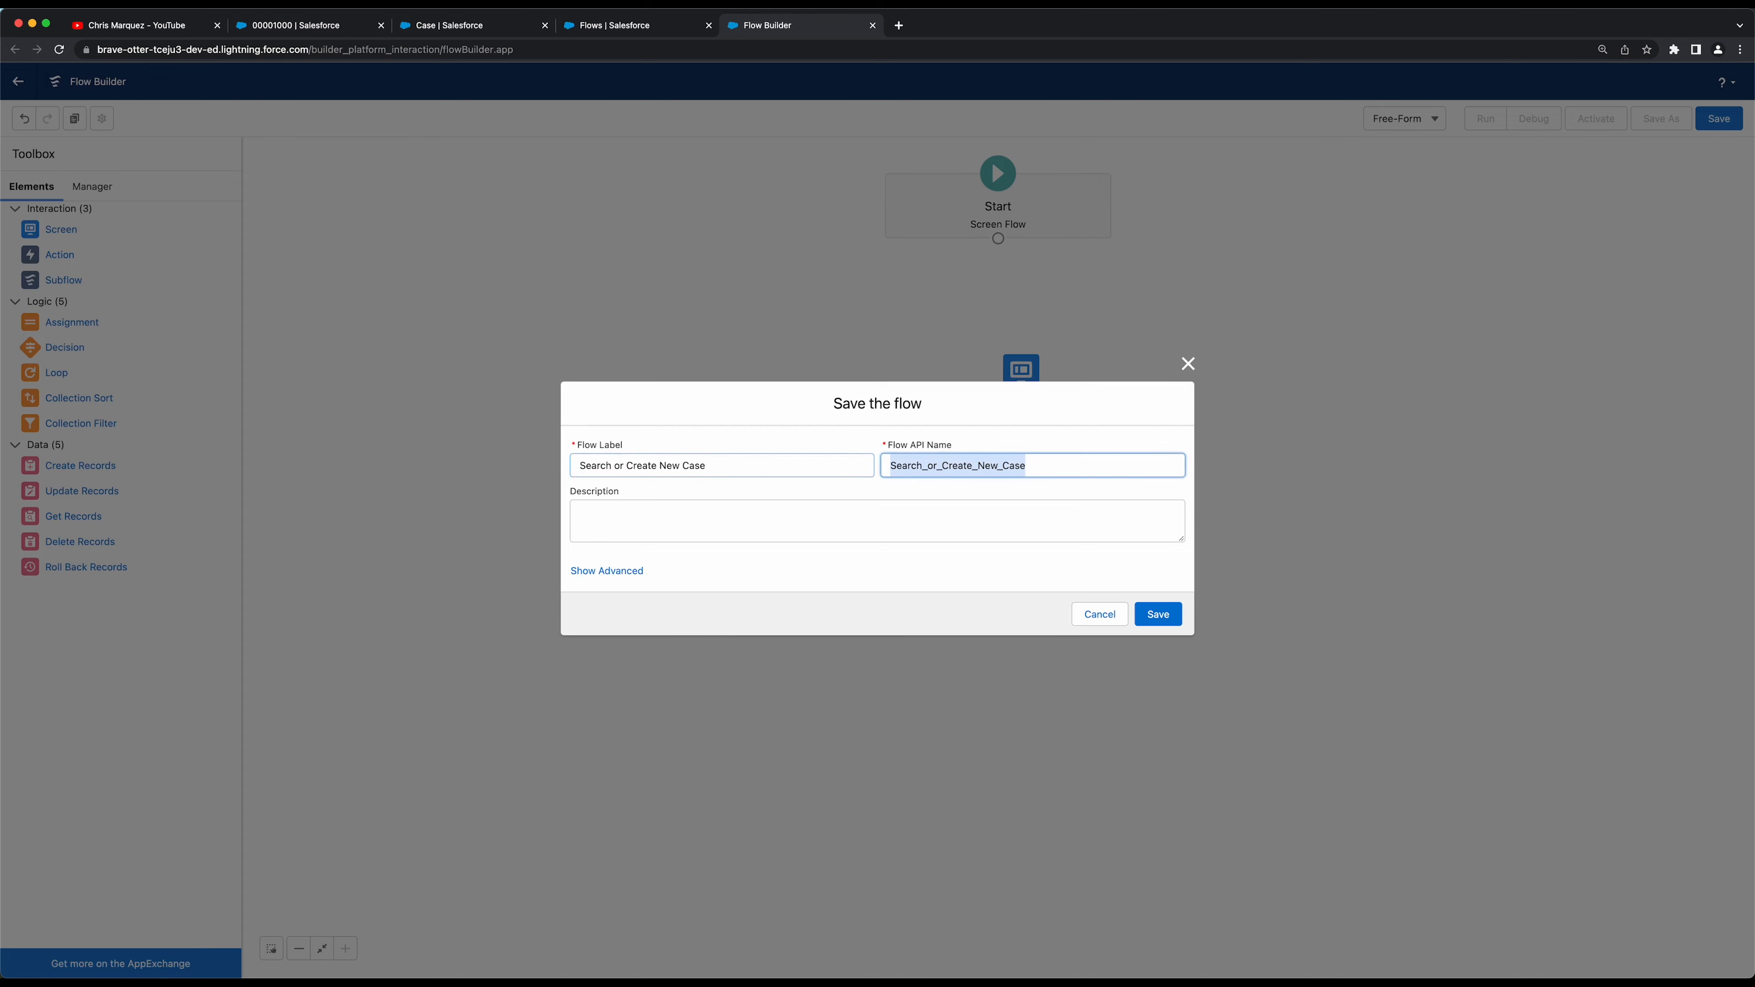
key("Tab")
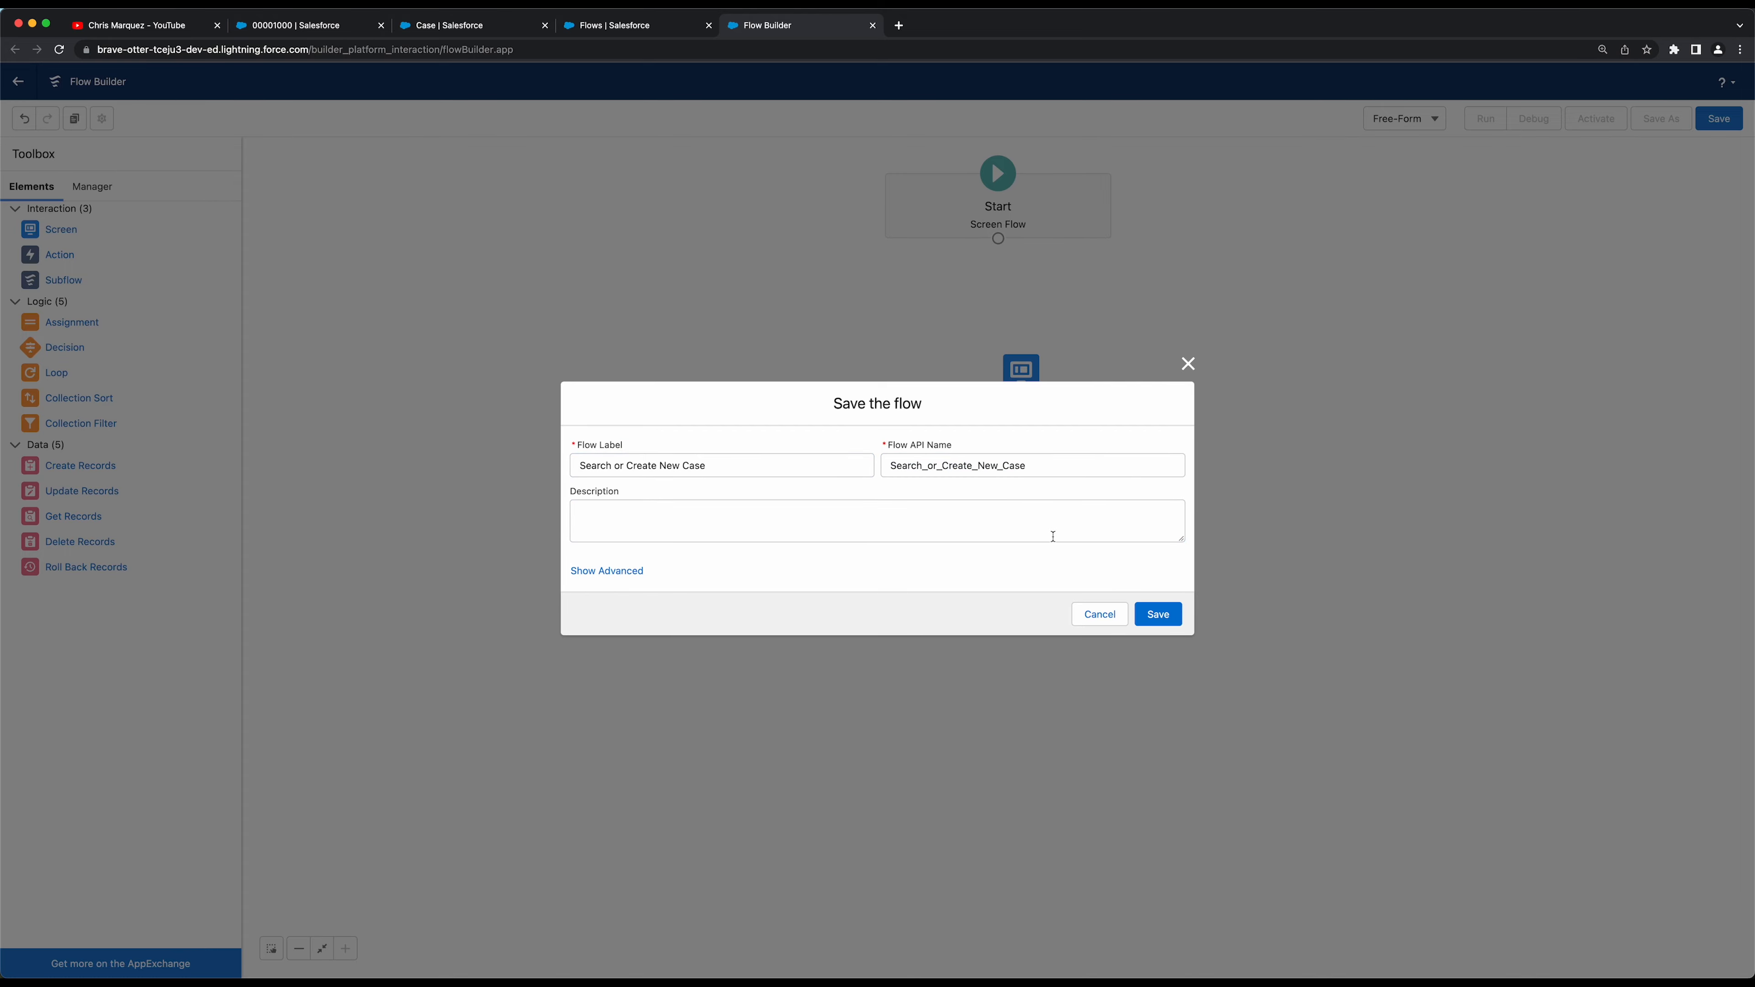
left_click(1149, 614)
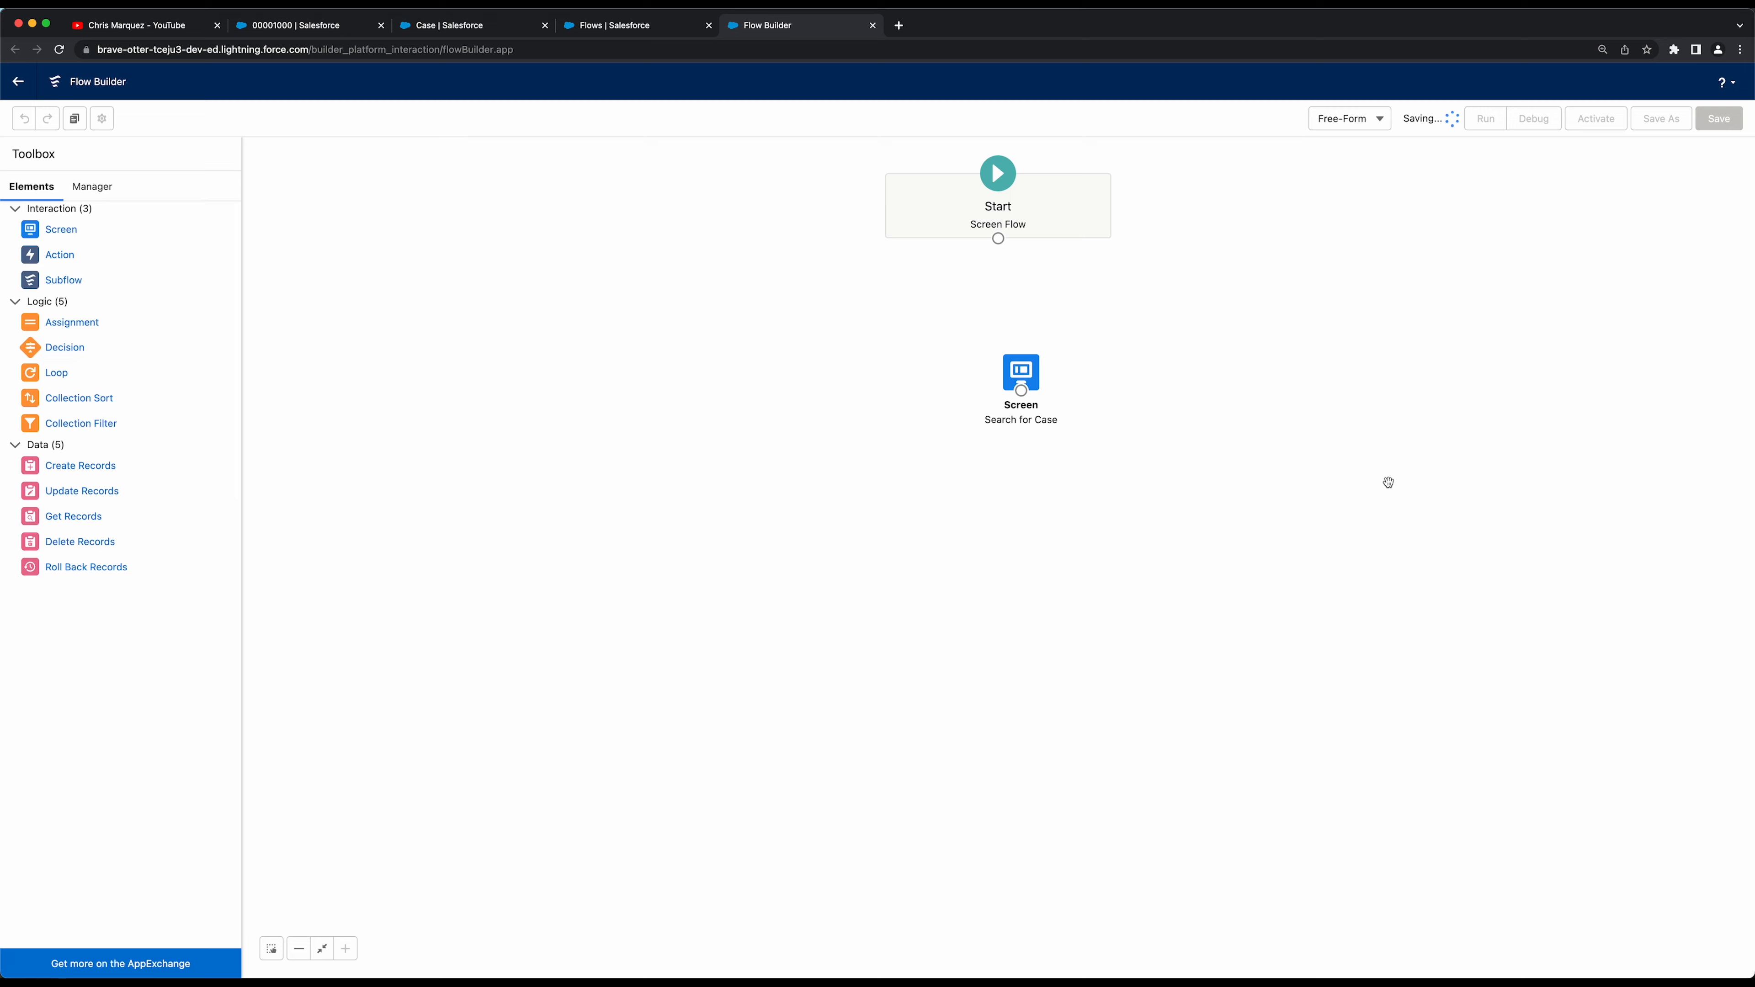
Connect the Start element to the Search for Case screen and save the flow, dismissing the issues list
scroll(1458, 203, "down", 2)
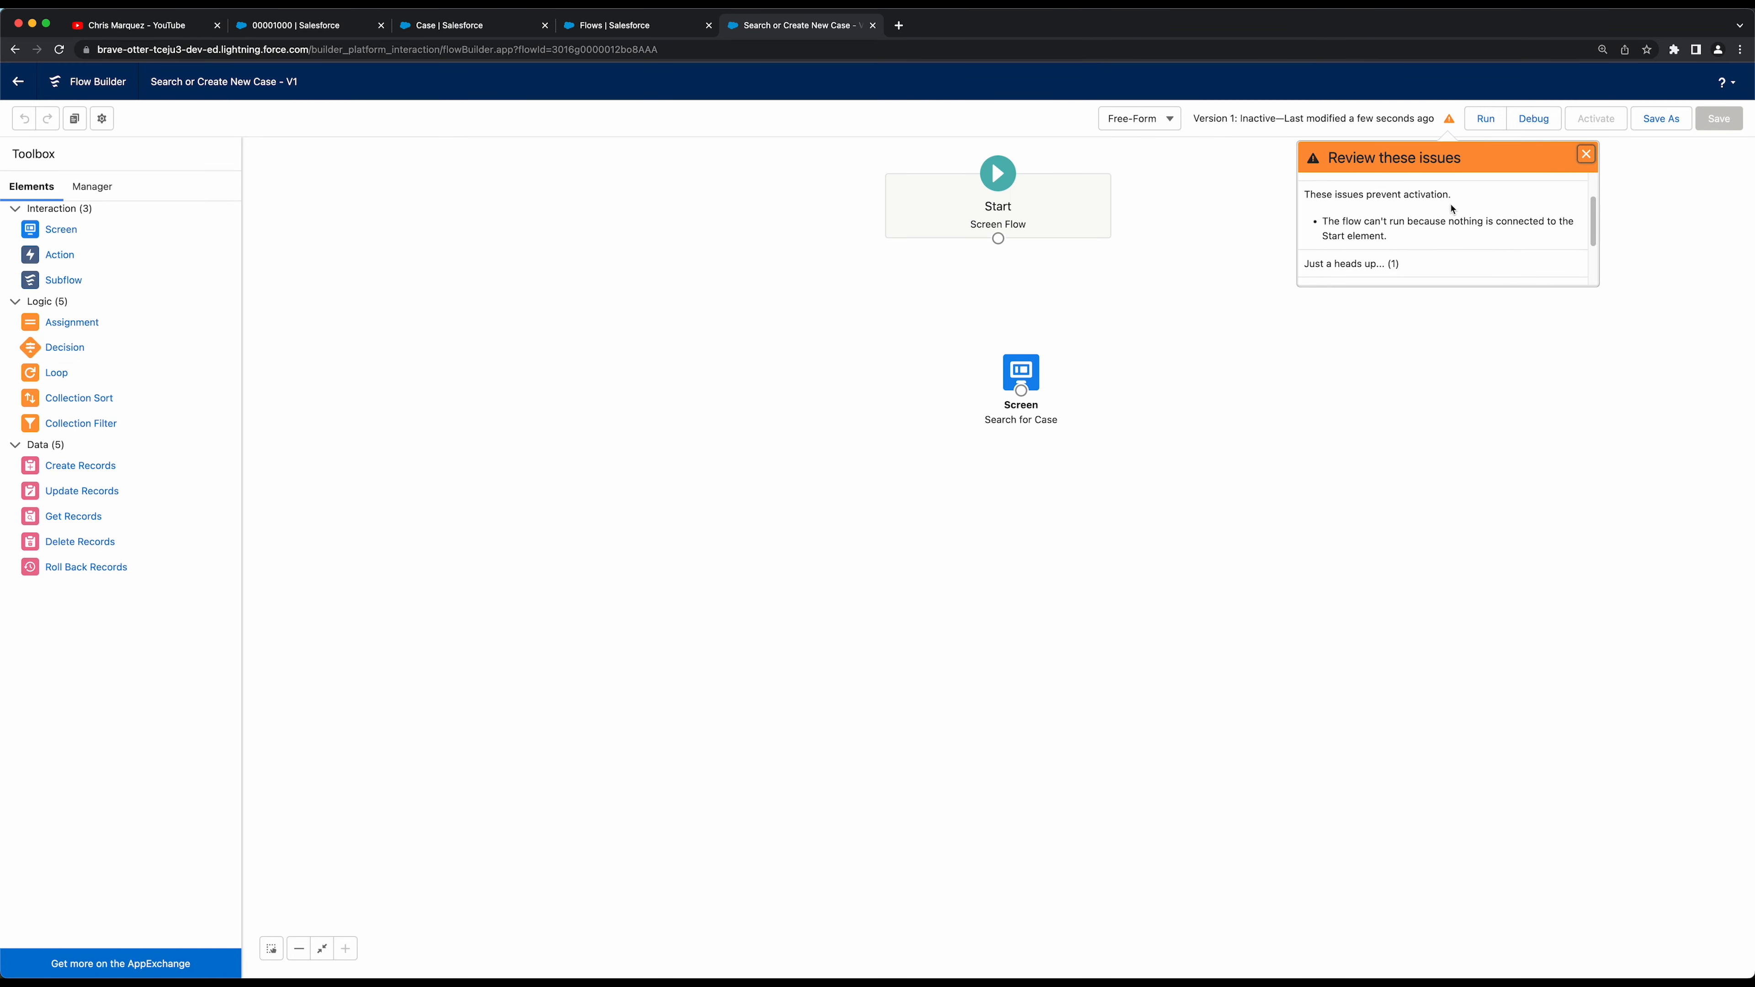
left_click_drag(998, 237, 1001, 368)
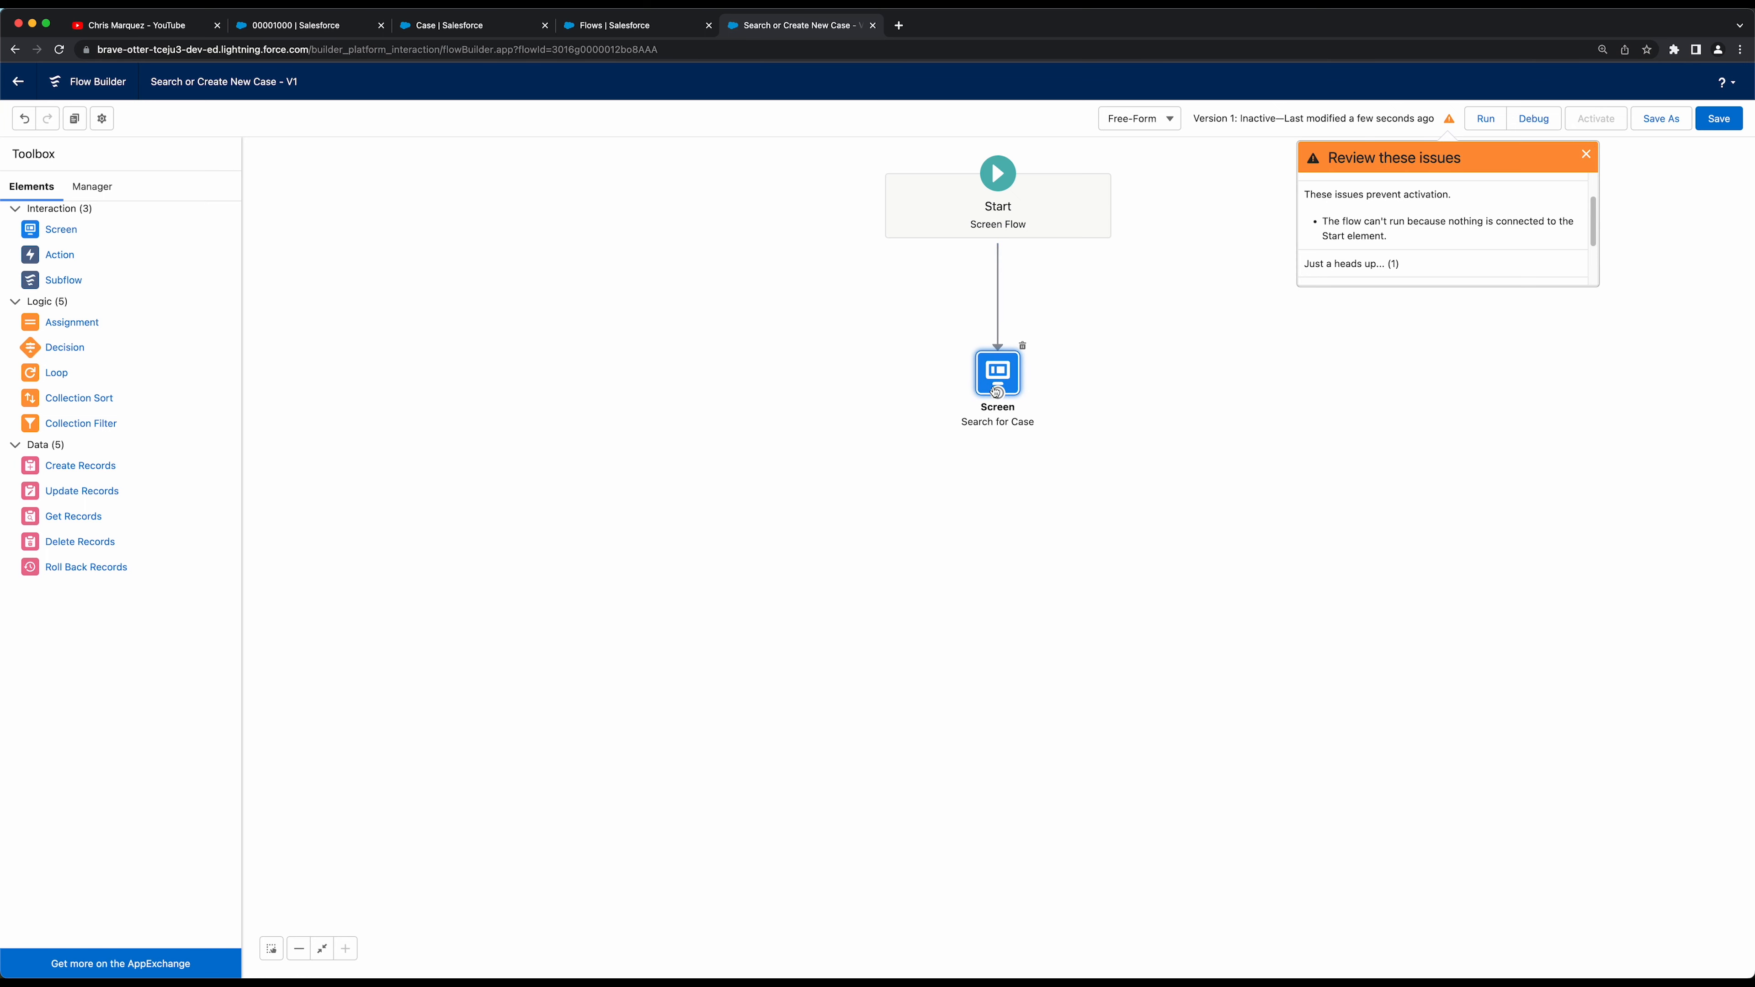
left_click(1708, 118)
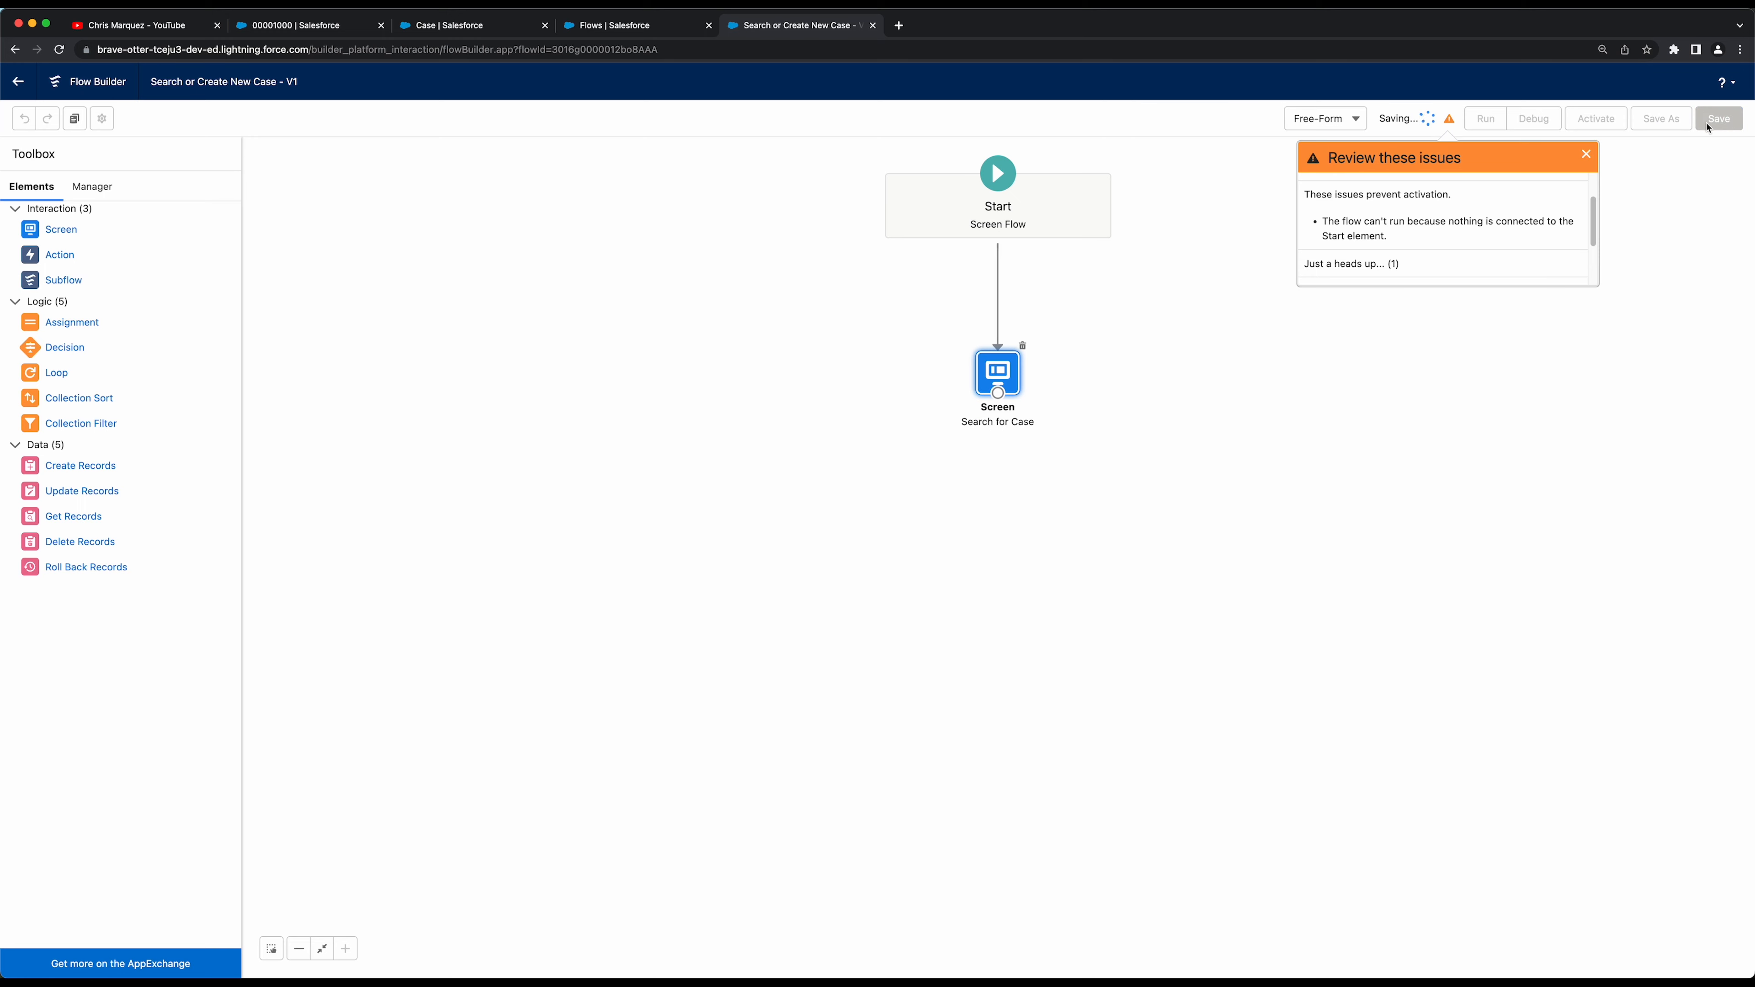
left_click(1587, 159)
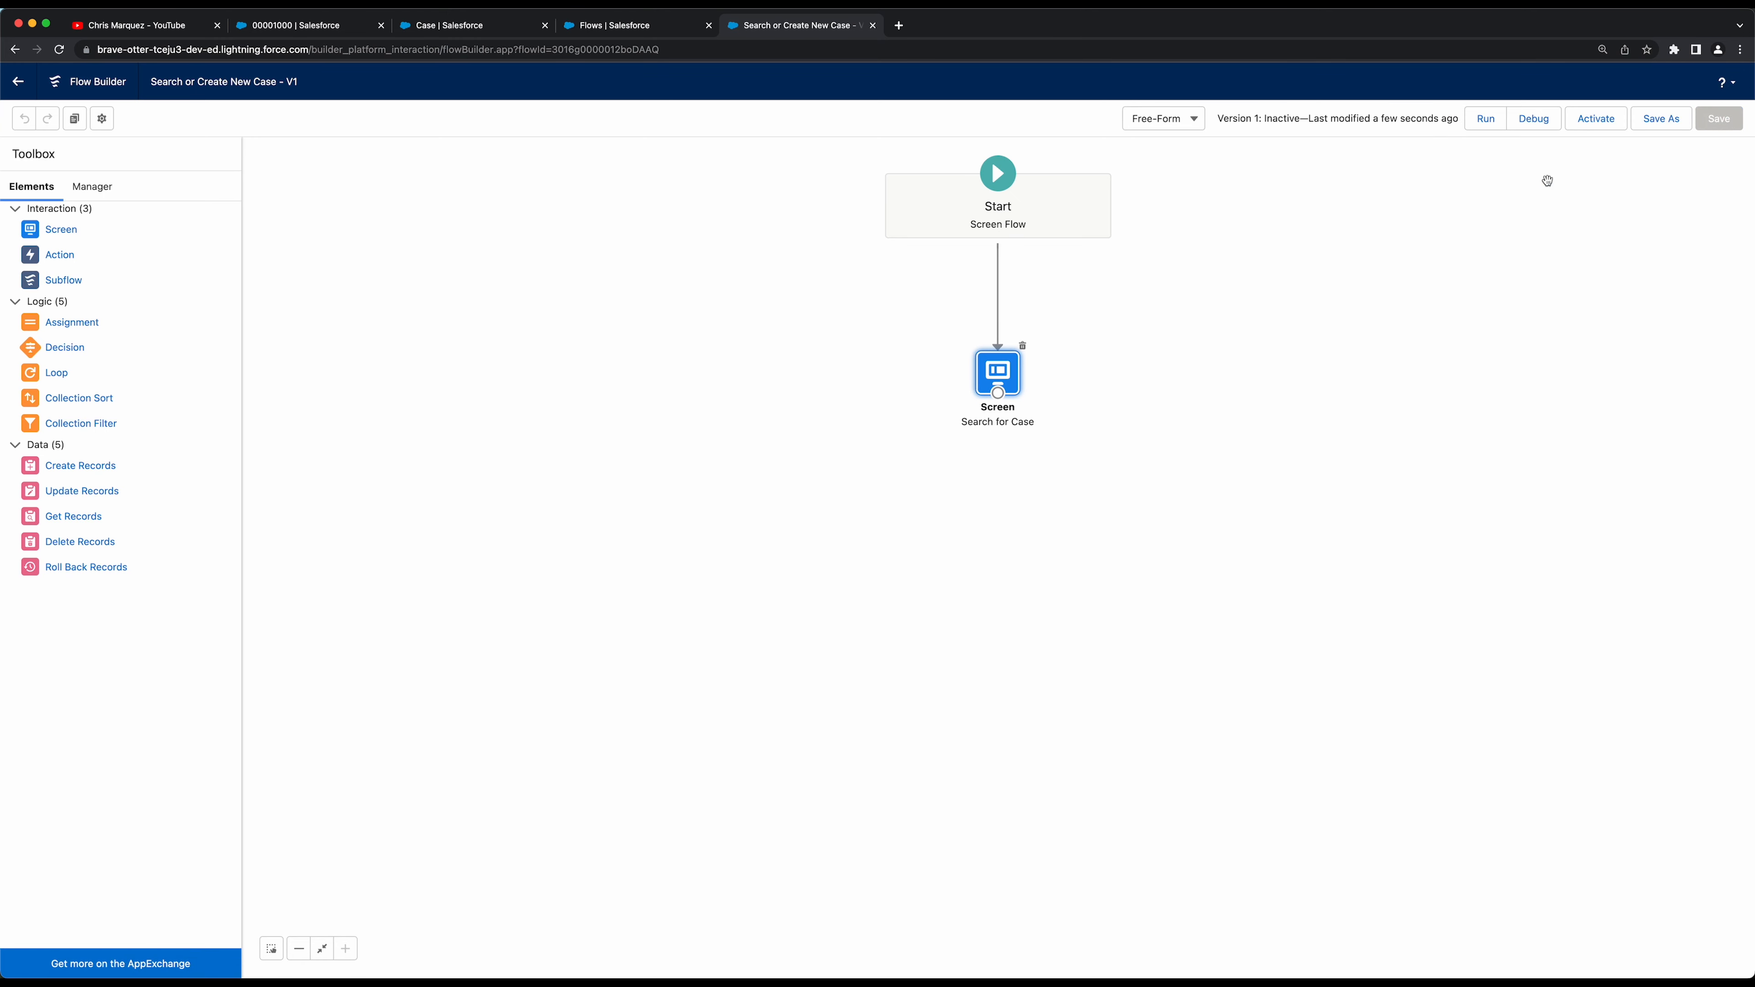
Run the flow, fill in a test email address and look at the Case Reason options
left_click(1485, 127)
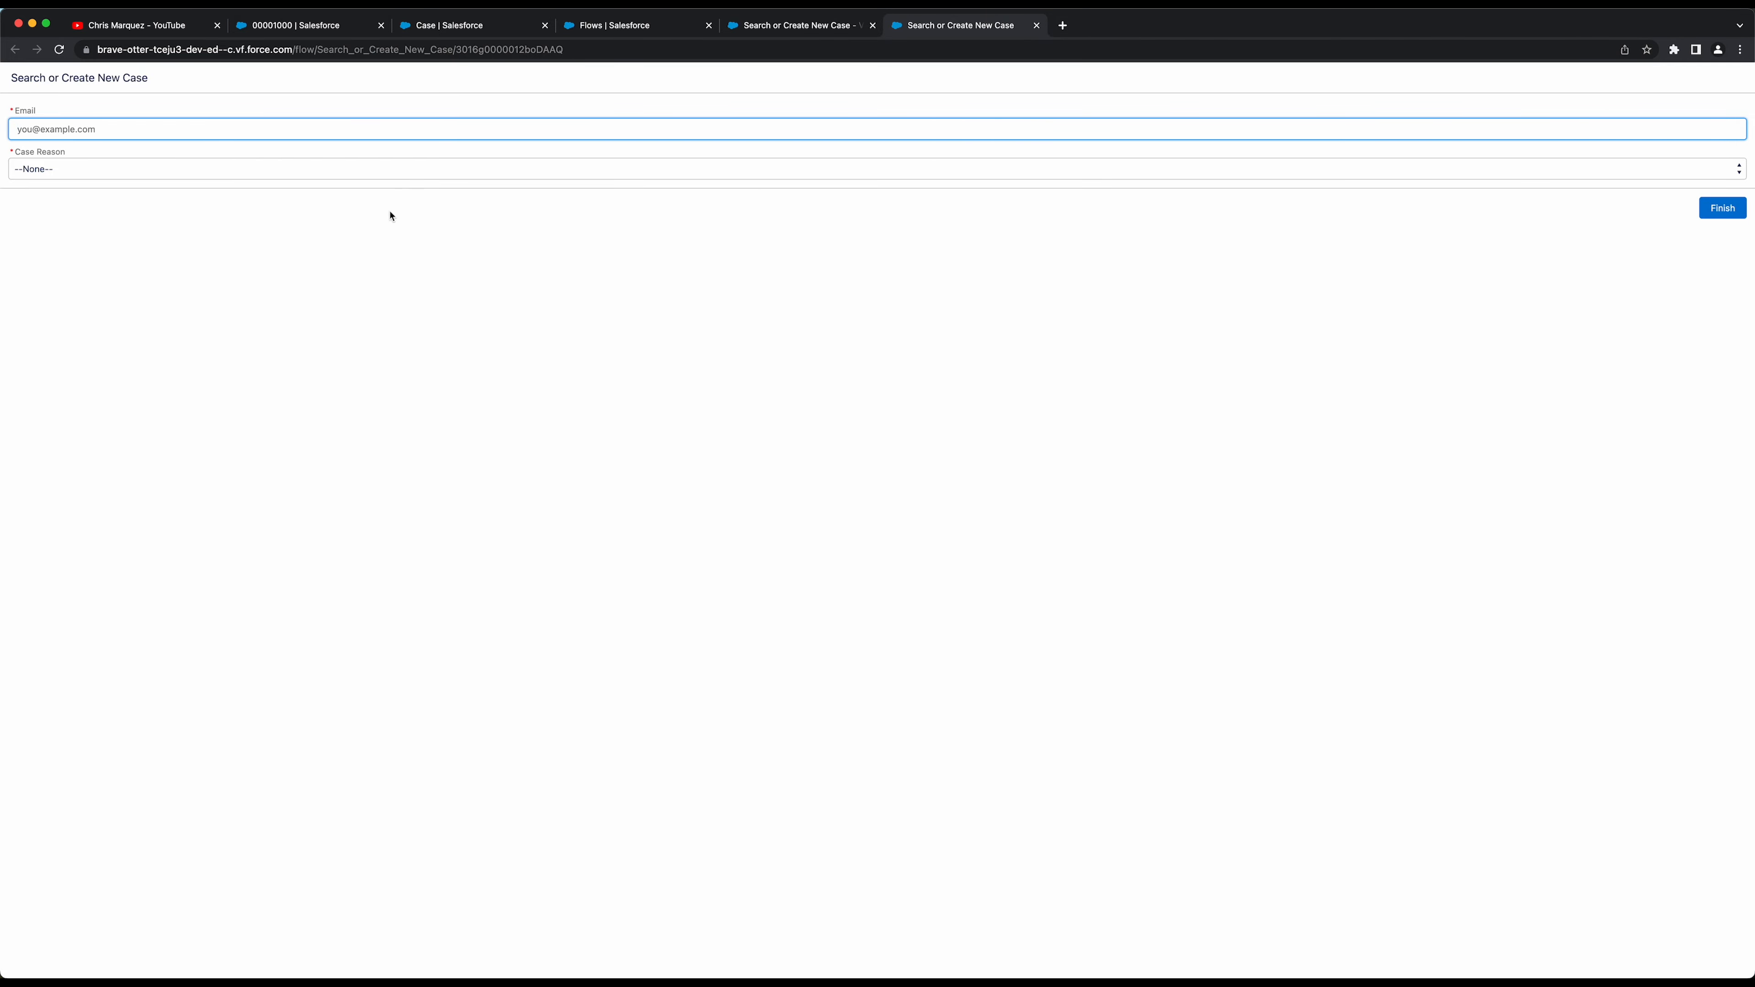
left_click(127, 129)
type("test@tr")
type("st.com")
key("Tab")
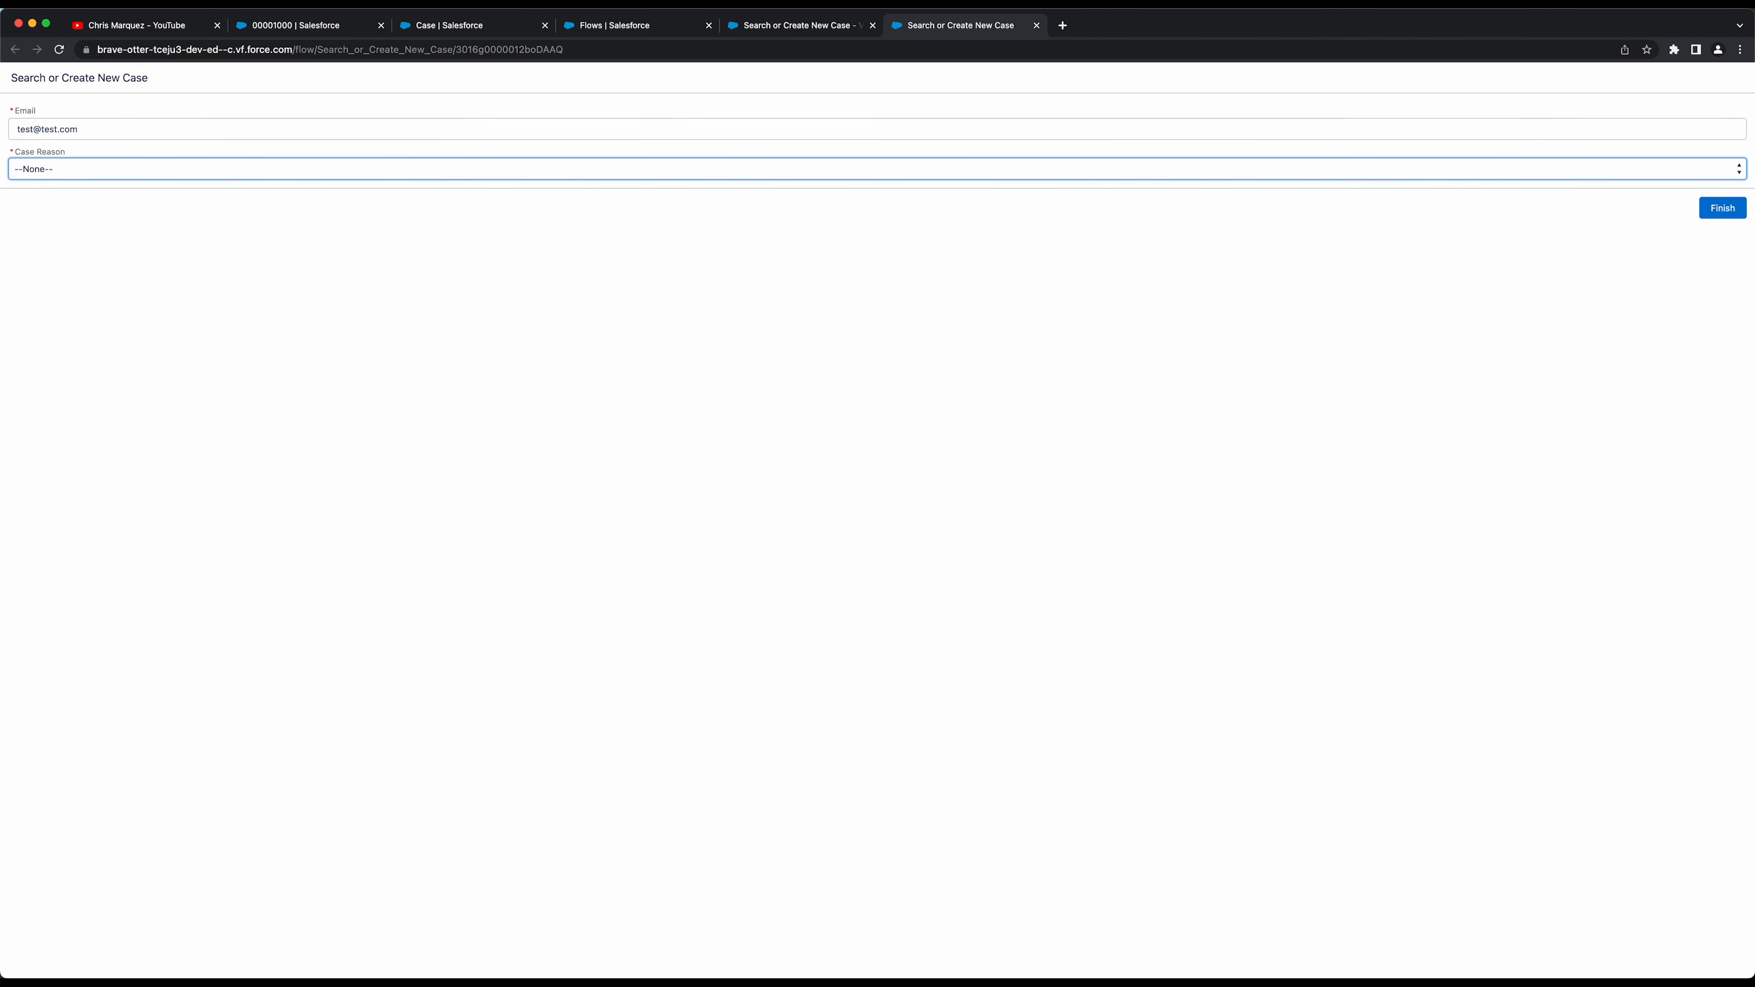
left_click(124, 164)
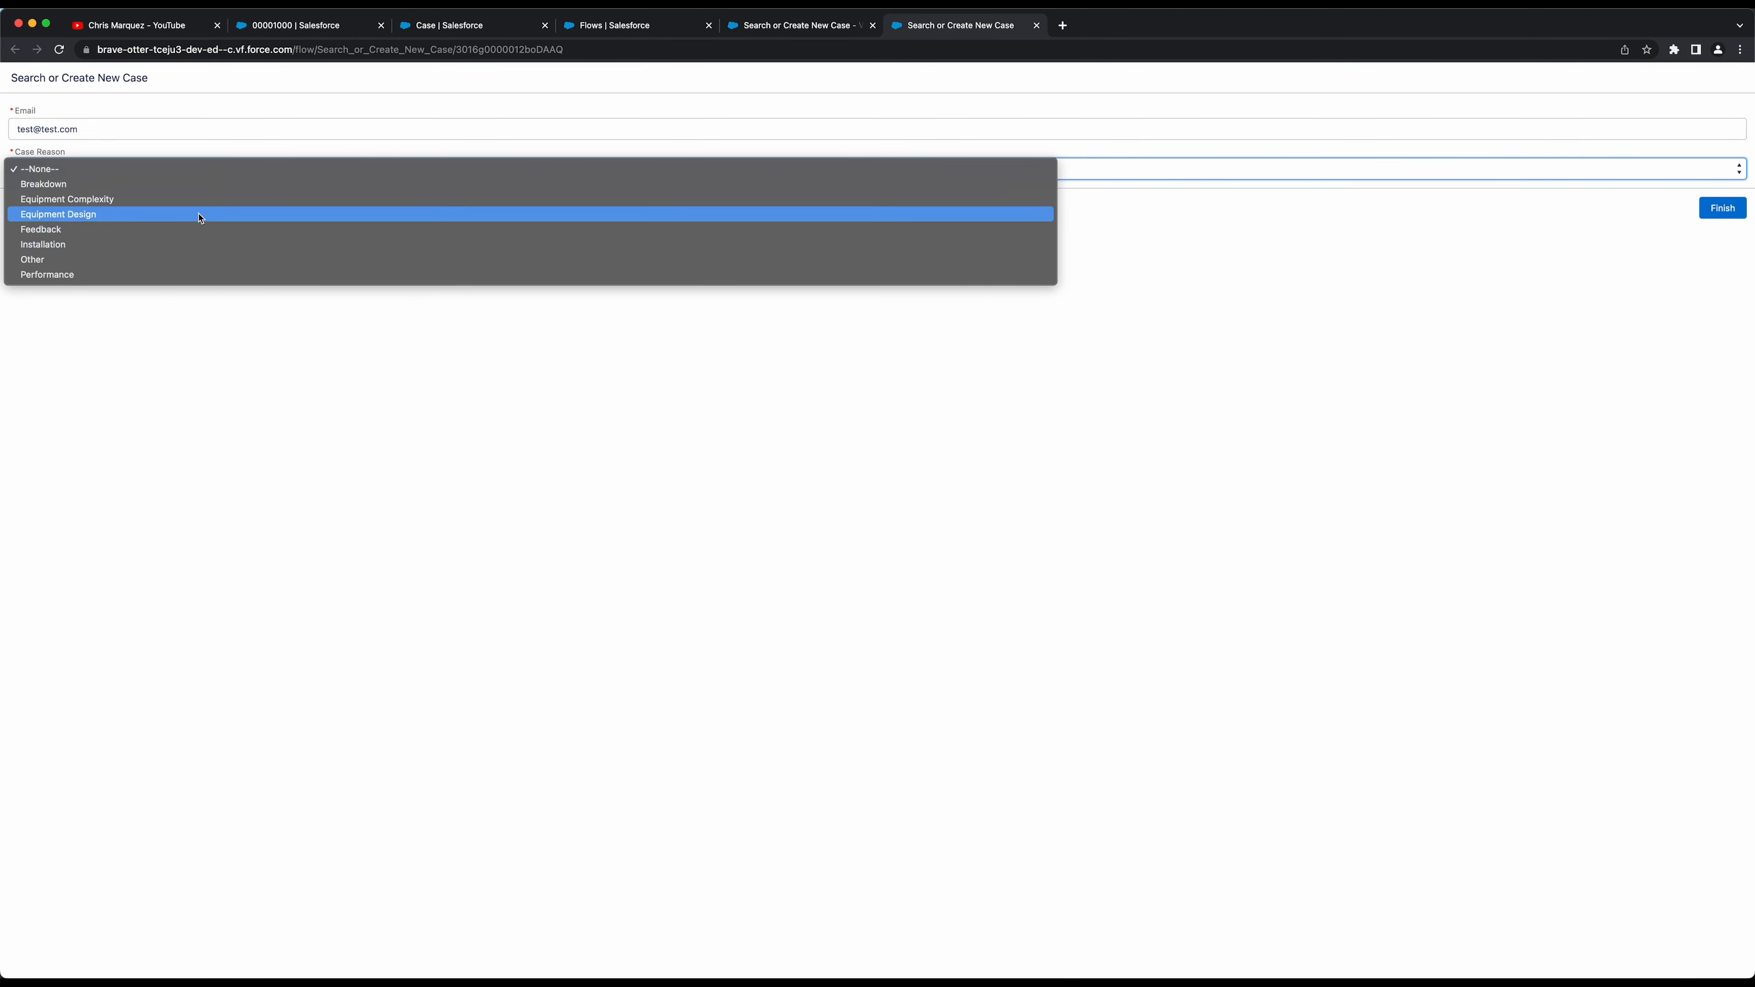
Open the Case Reason field on the Case object and examine its picklist values and their API names
left_click(457, 28)
left_click(457, 29)
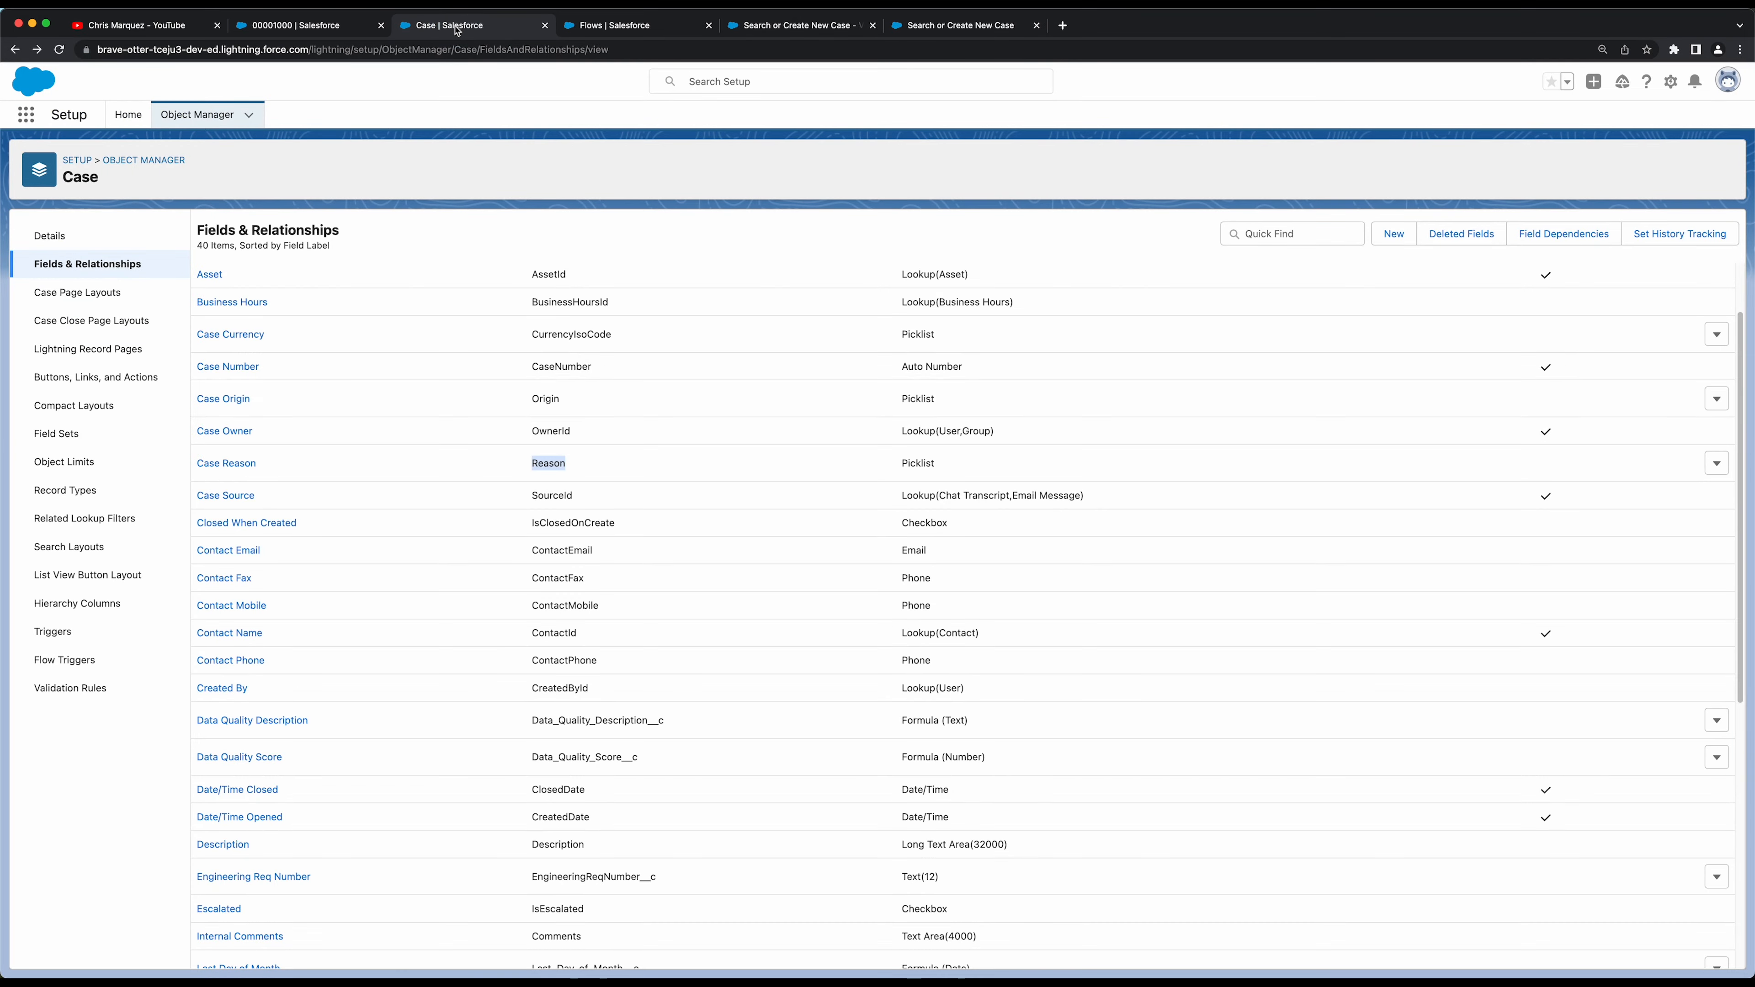
scroll(373, 471, "down", 1)
left_click(245, 433)
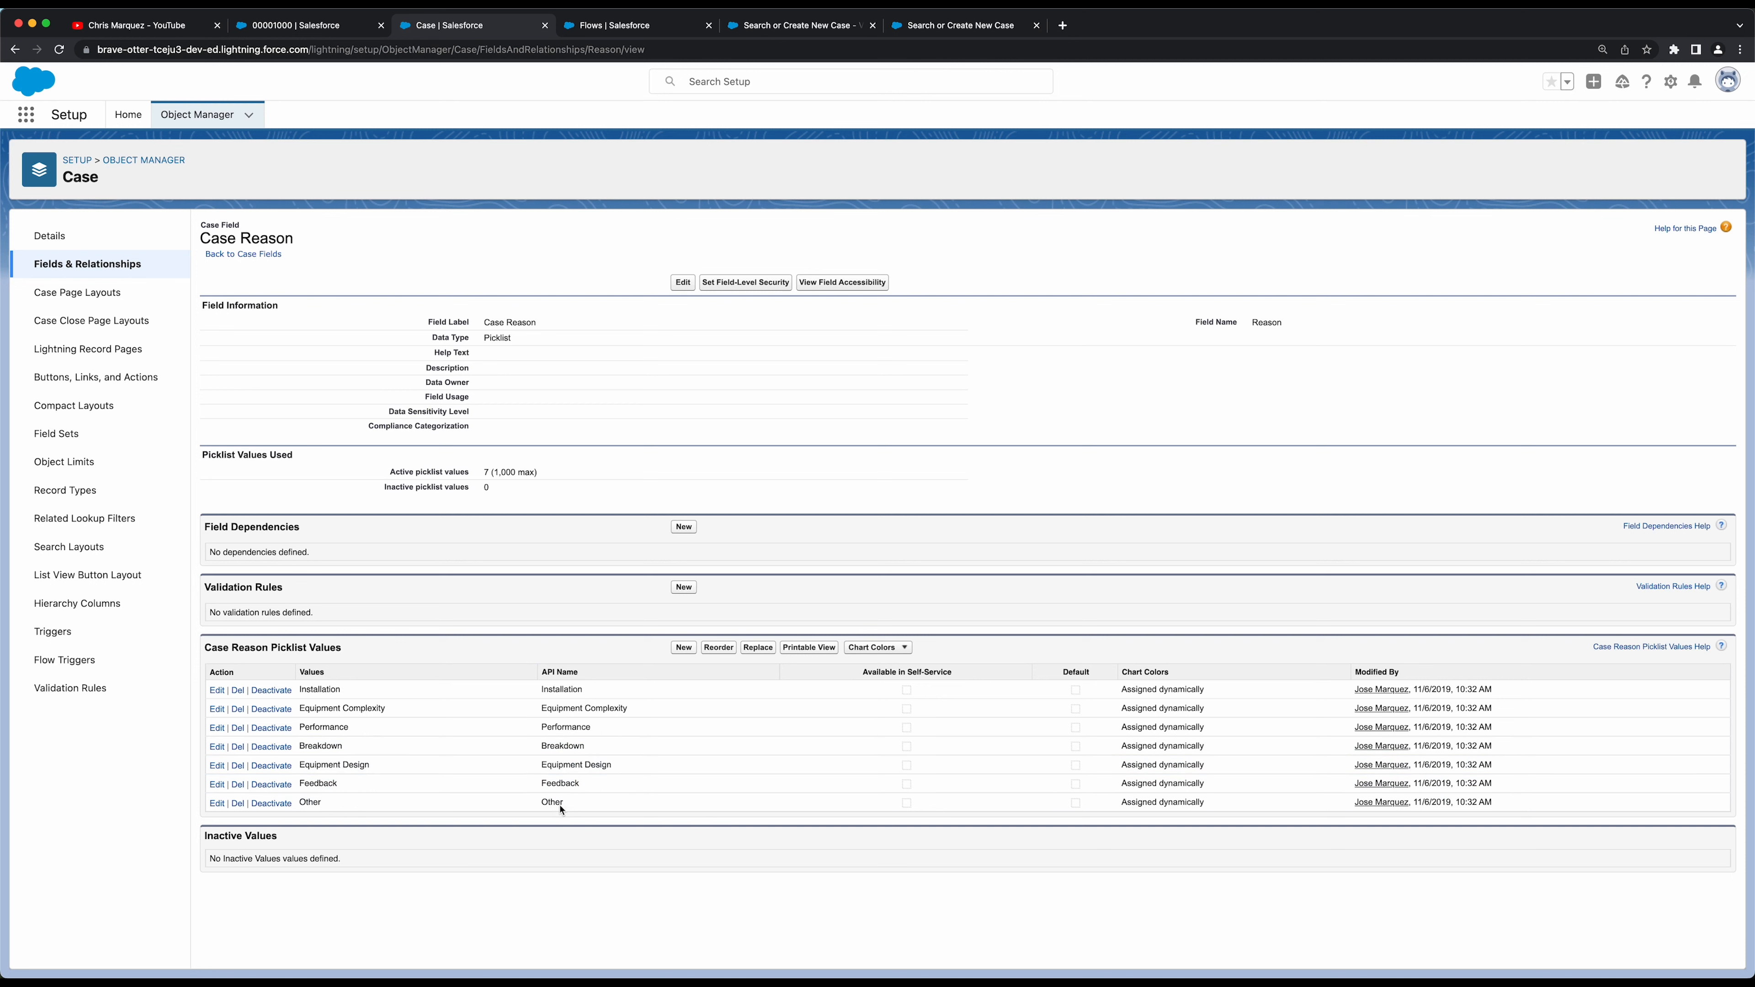
left_click_drag(566, 802, 558, 690)
Return to the running flow, compare its Case Reason options and try to finish with no reason chosen
left_click(900, 33)
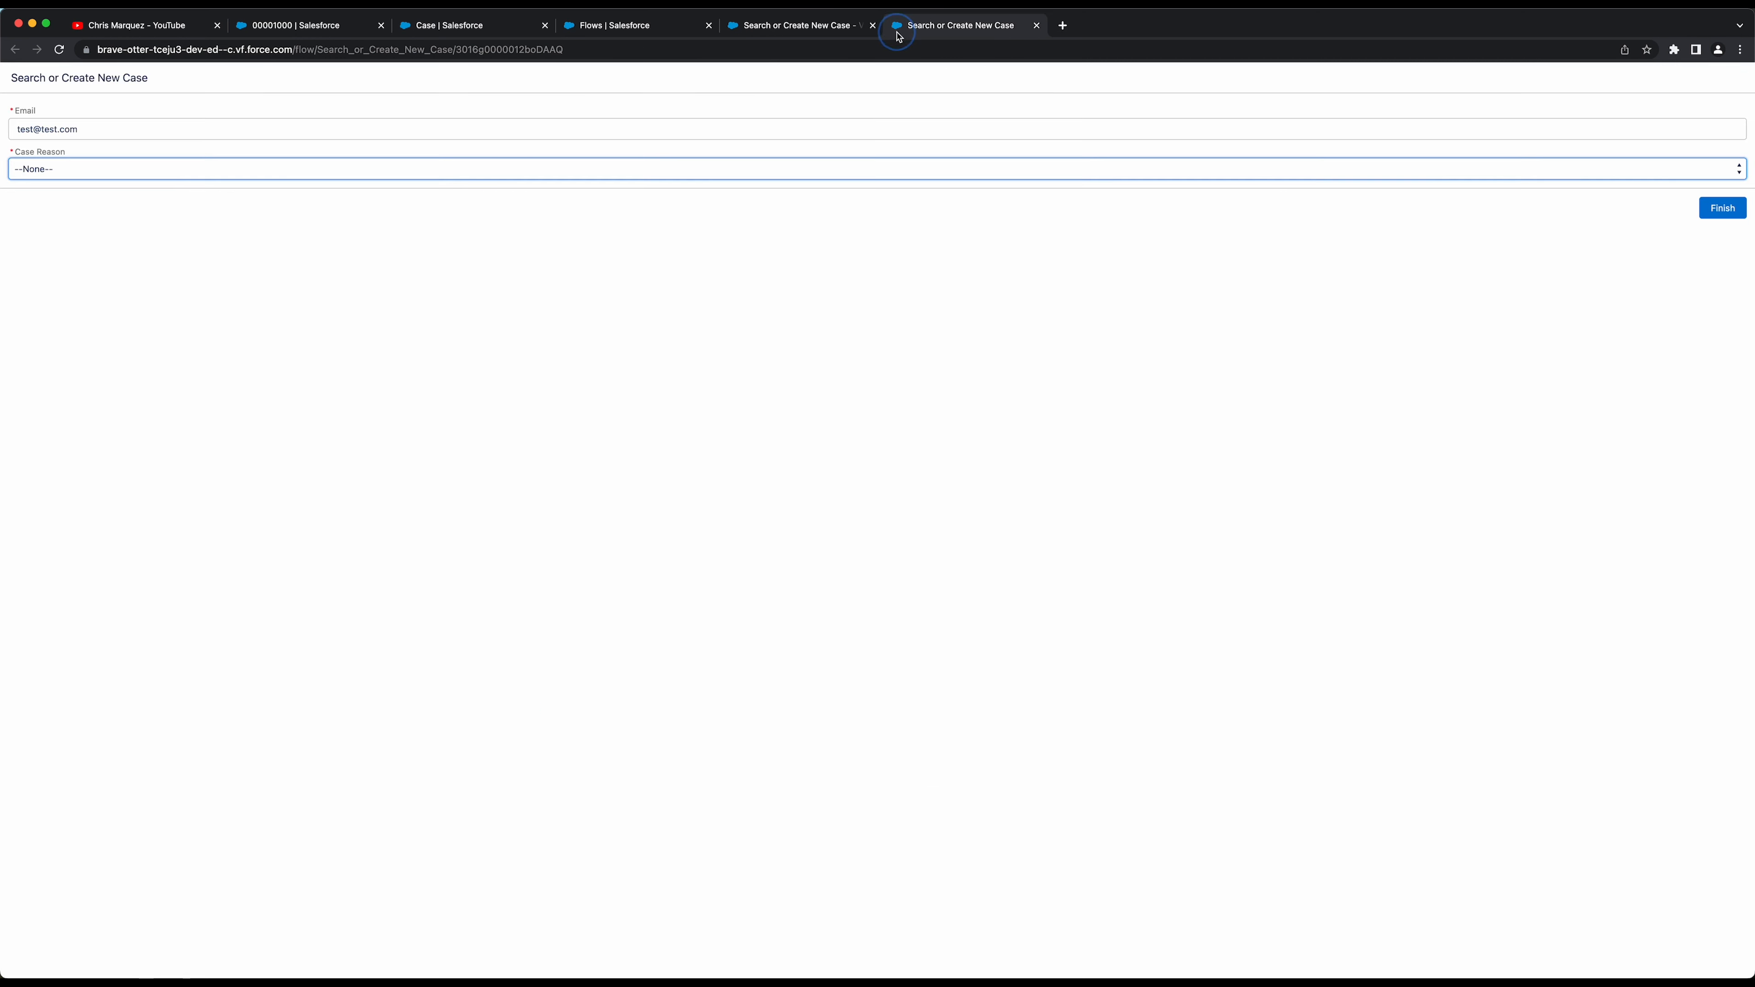
left_click(366, 165)
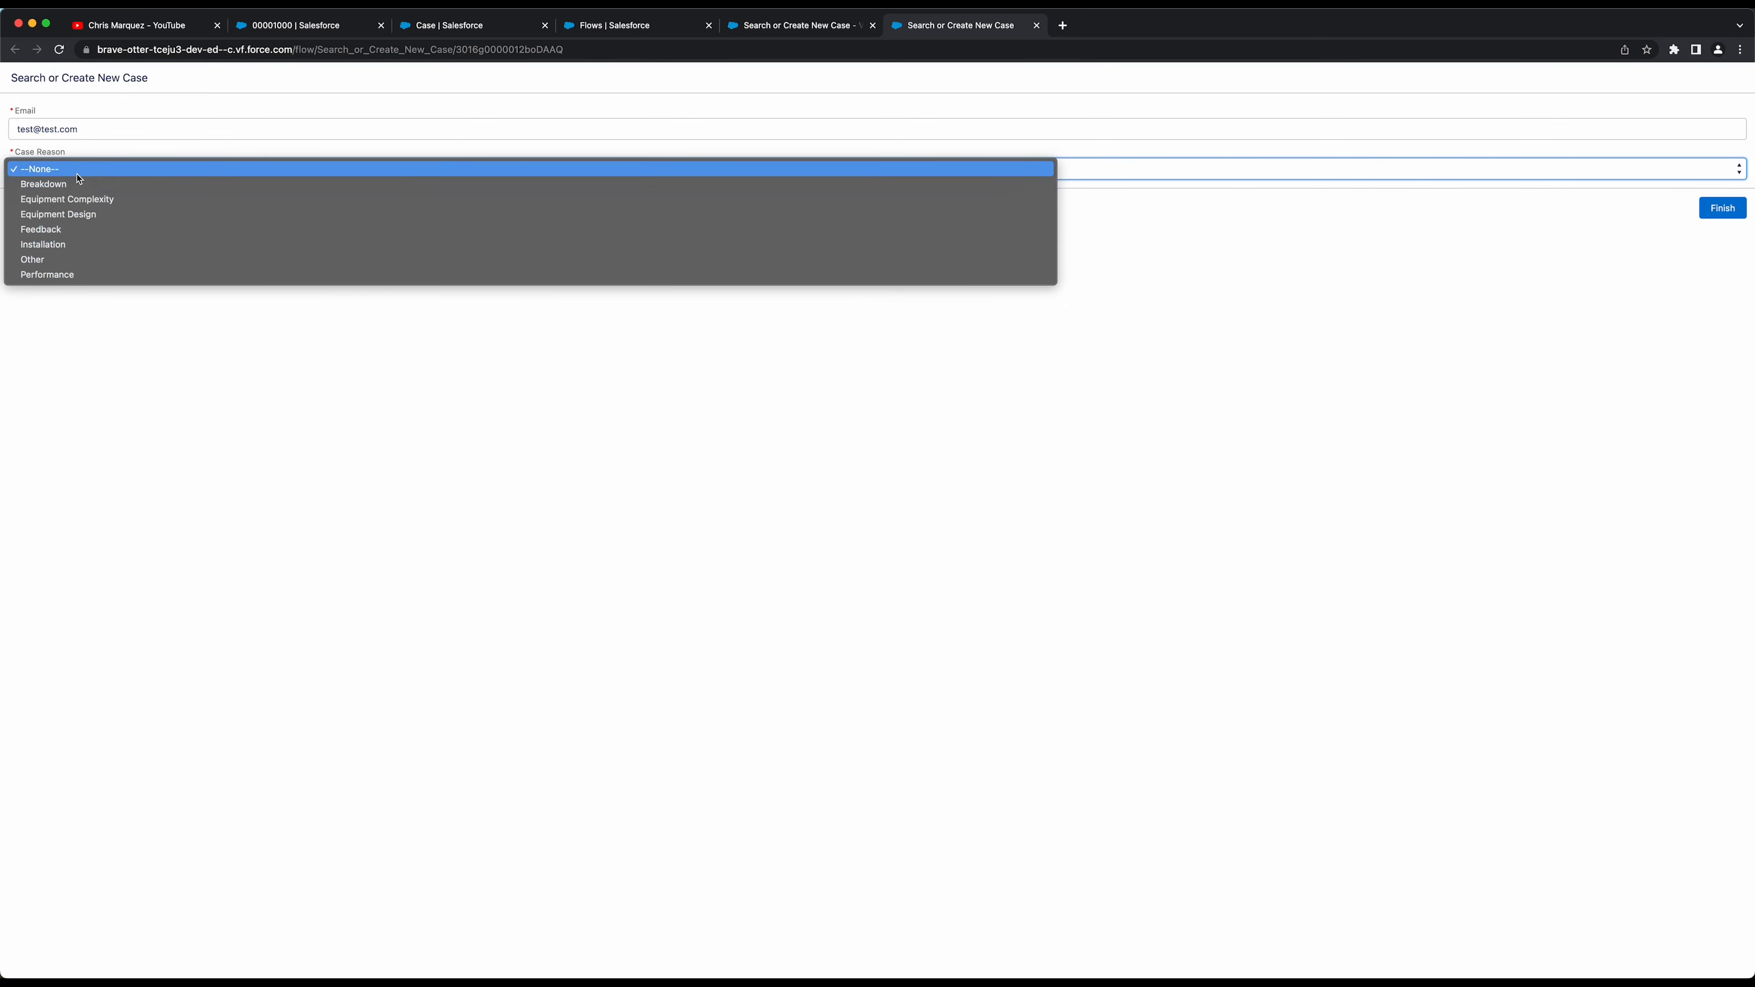
left_click(711, 168)
left_click(723, 228)
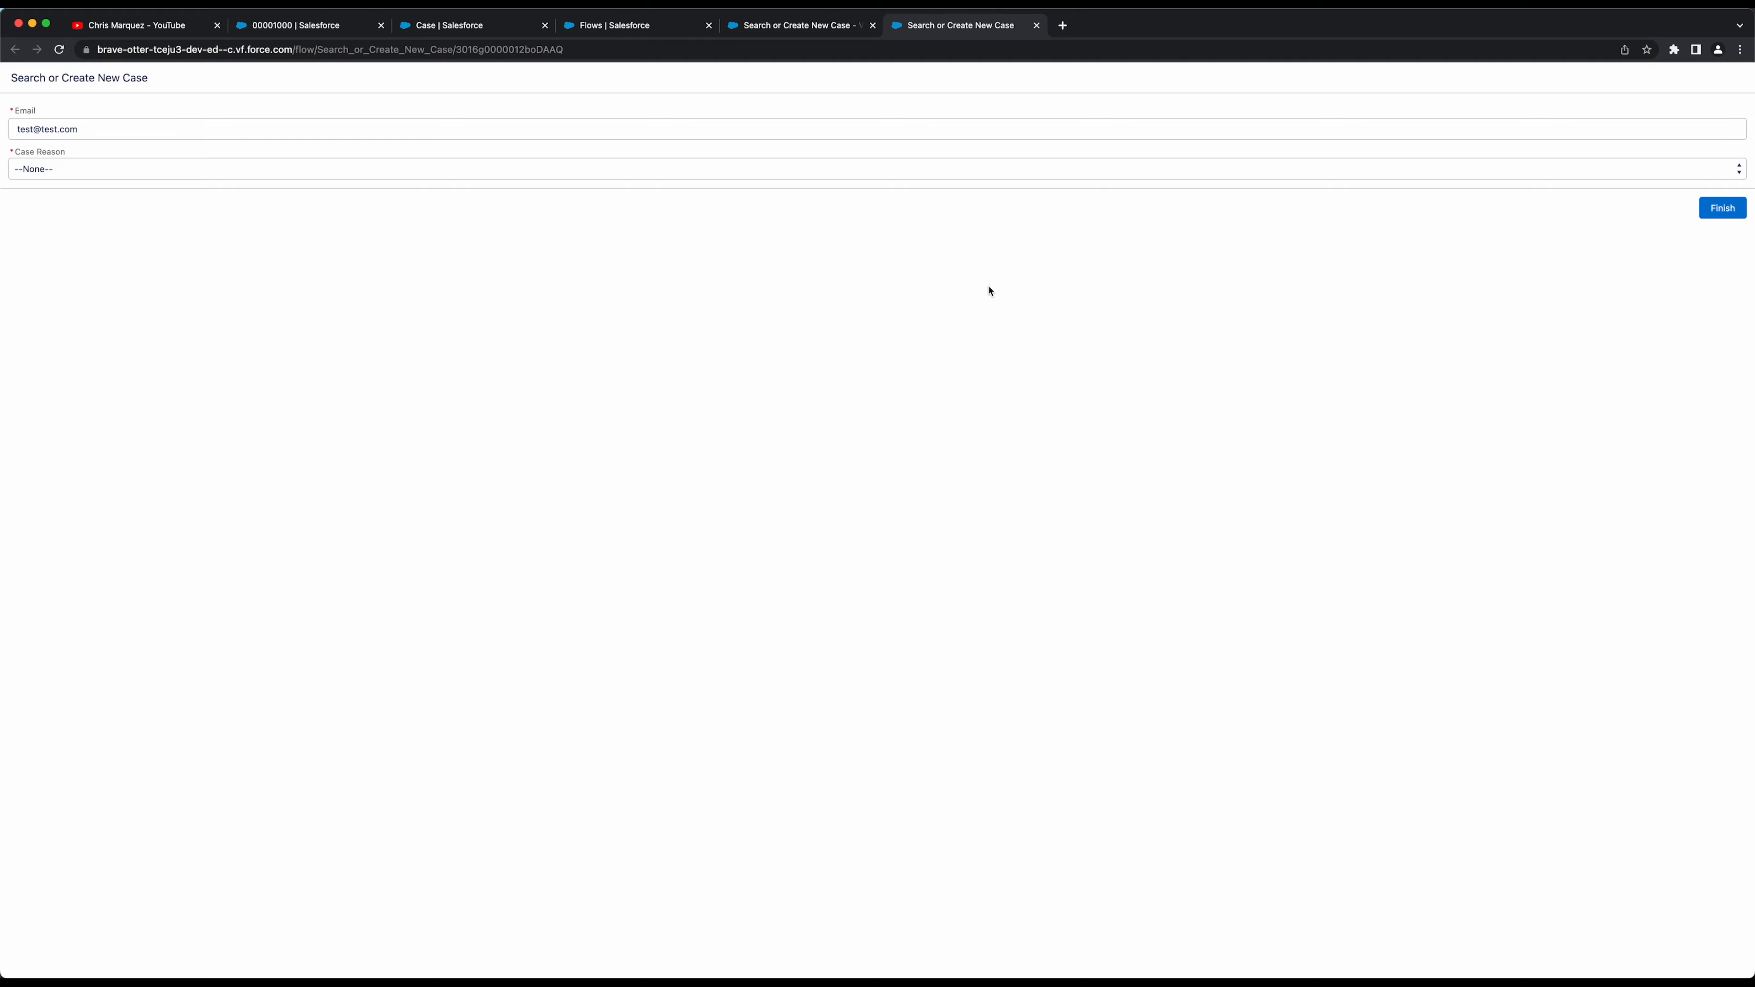
left_click(1722, 207)
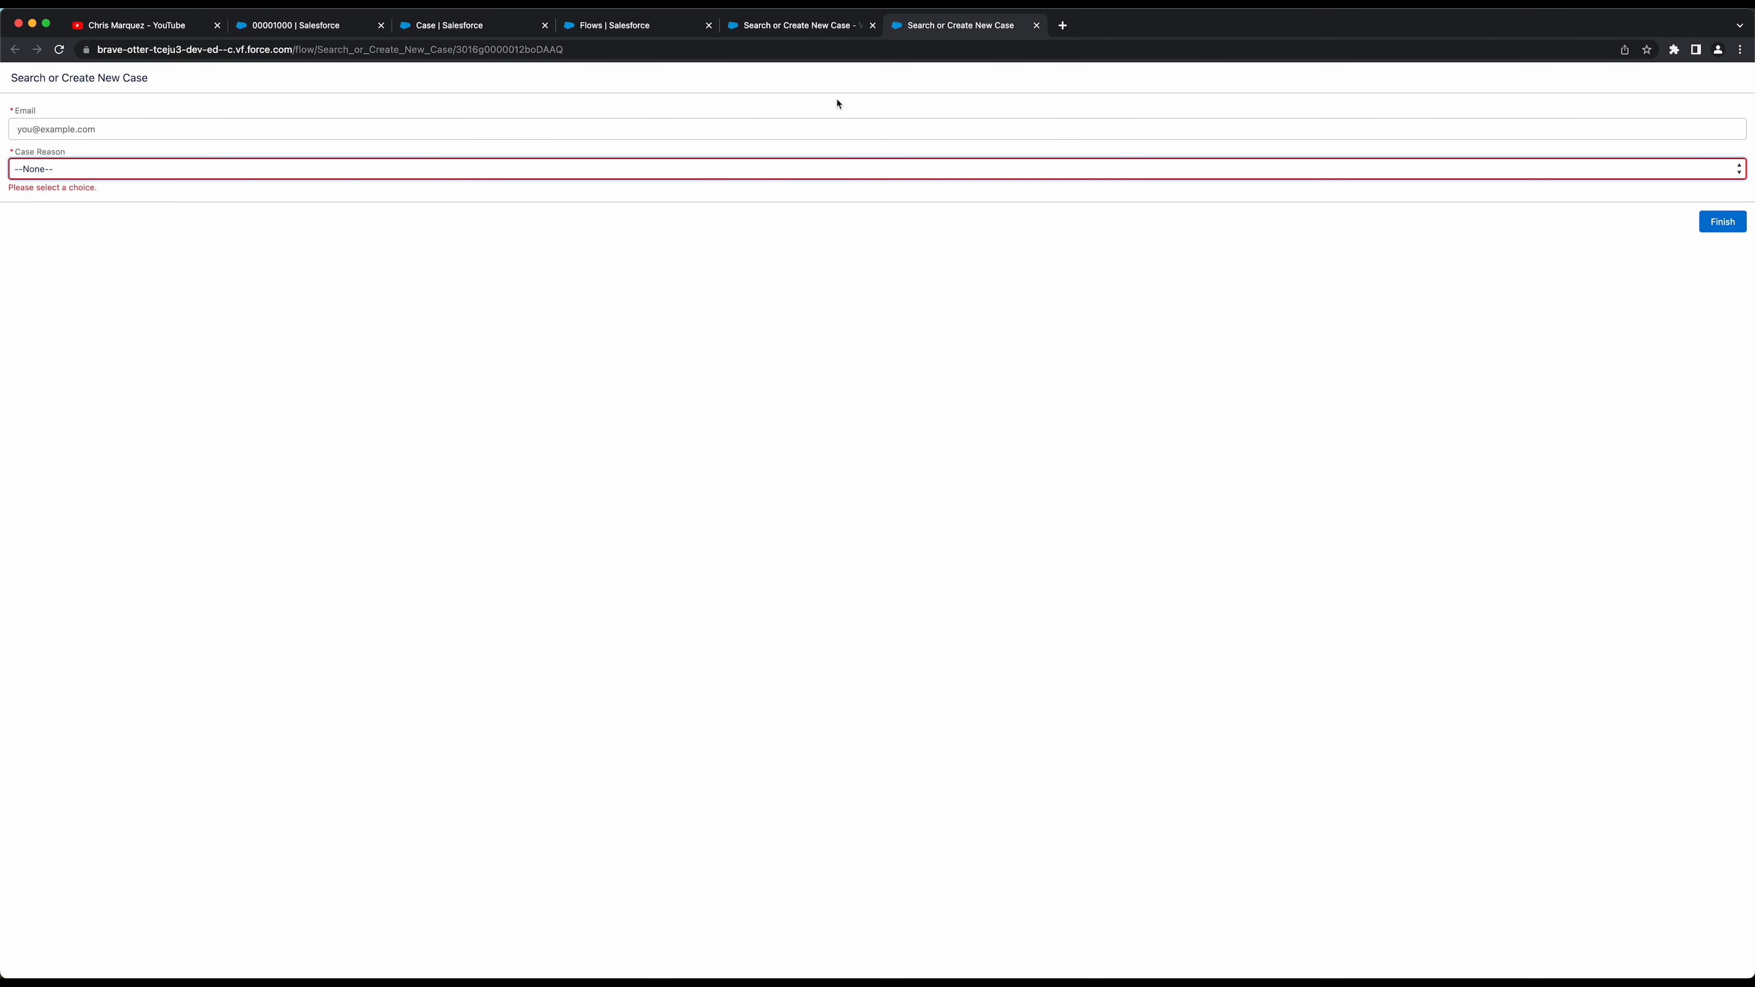
Choose Breakdown as the case reason, try to finish with Email left blank, and close the test run
left_click(780, 170)
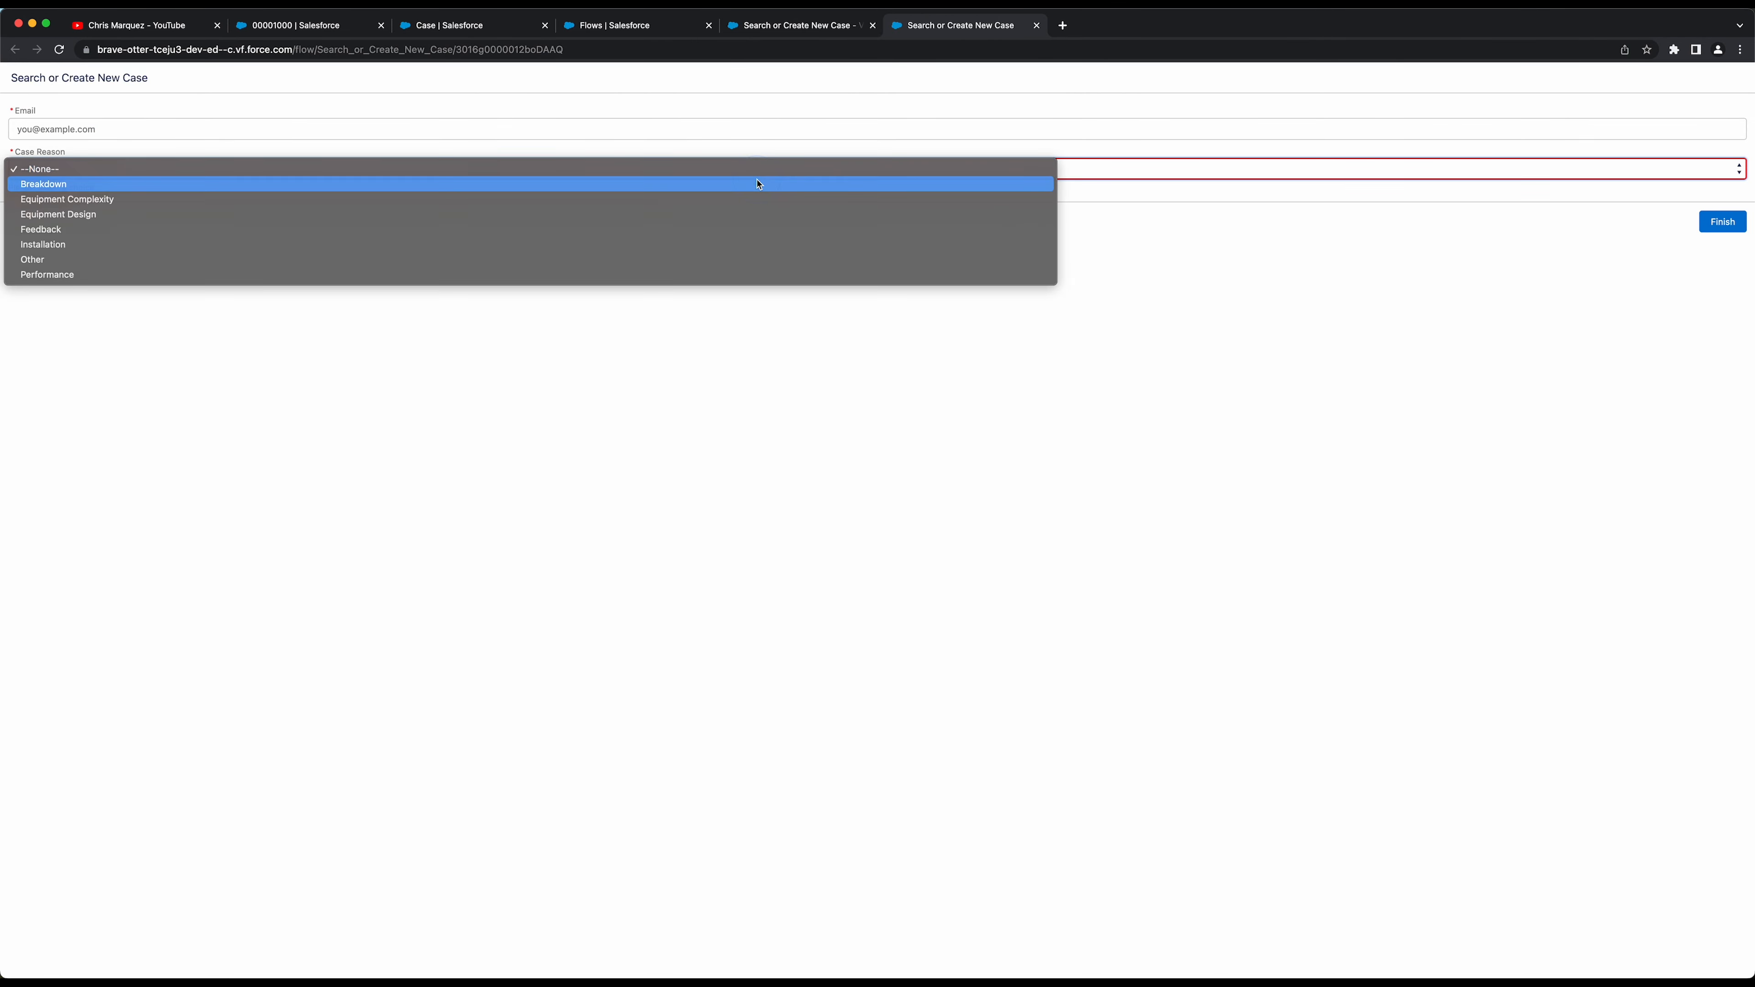
left_click(815, 181)
left_click(832, 283)
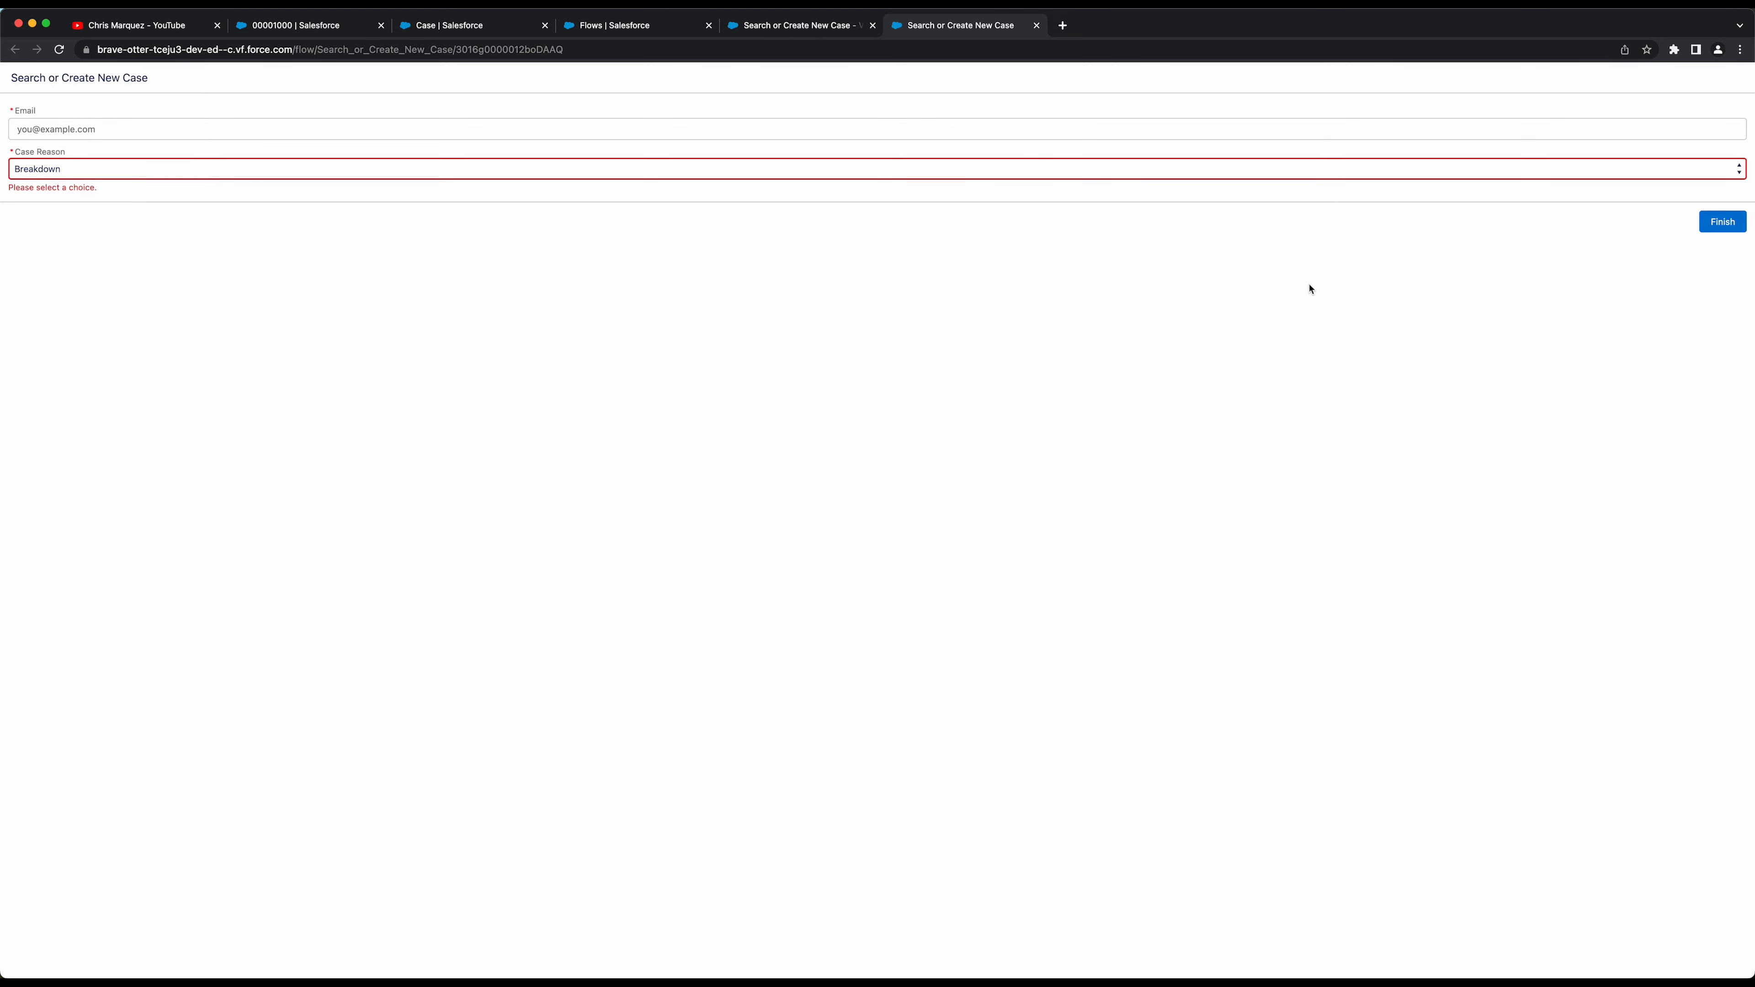
left_click(1721, 221)
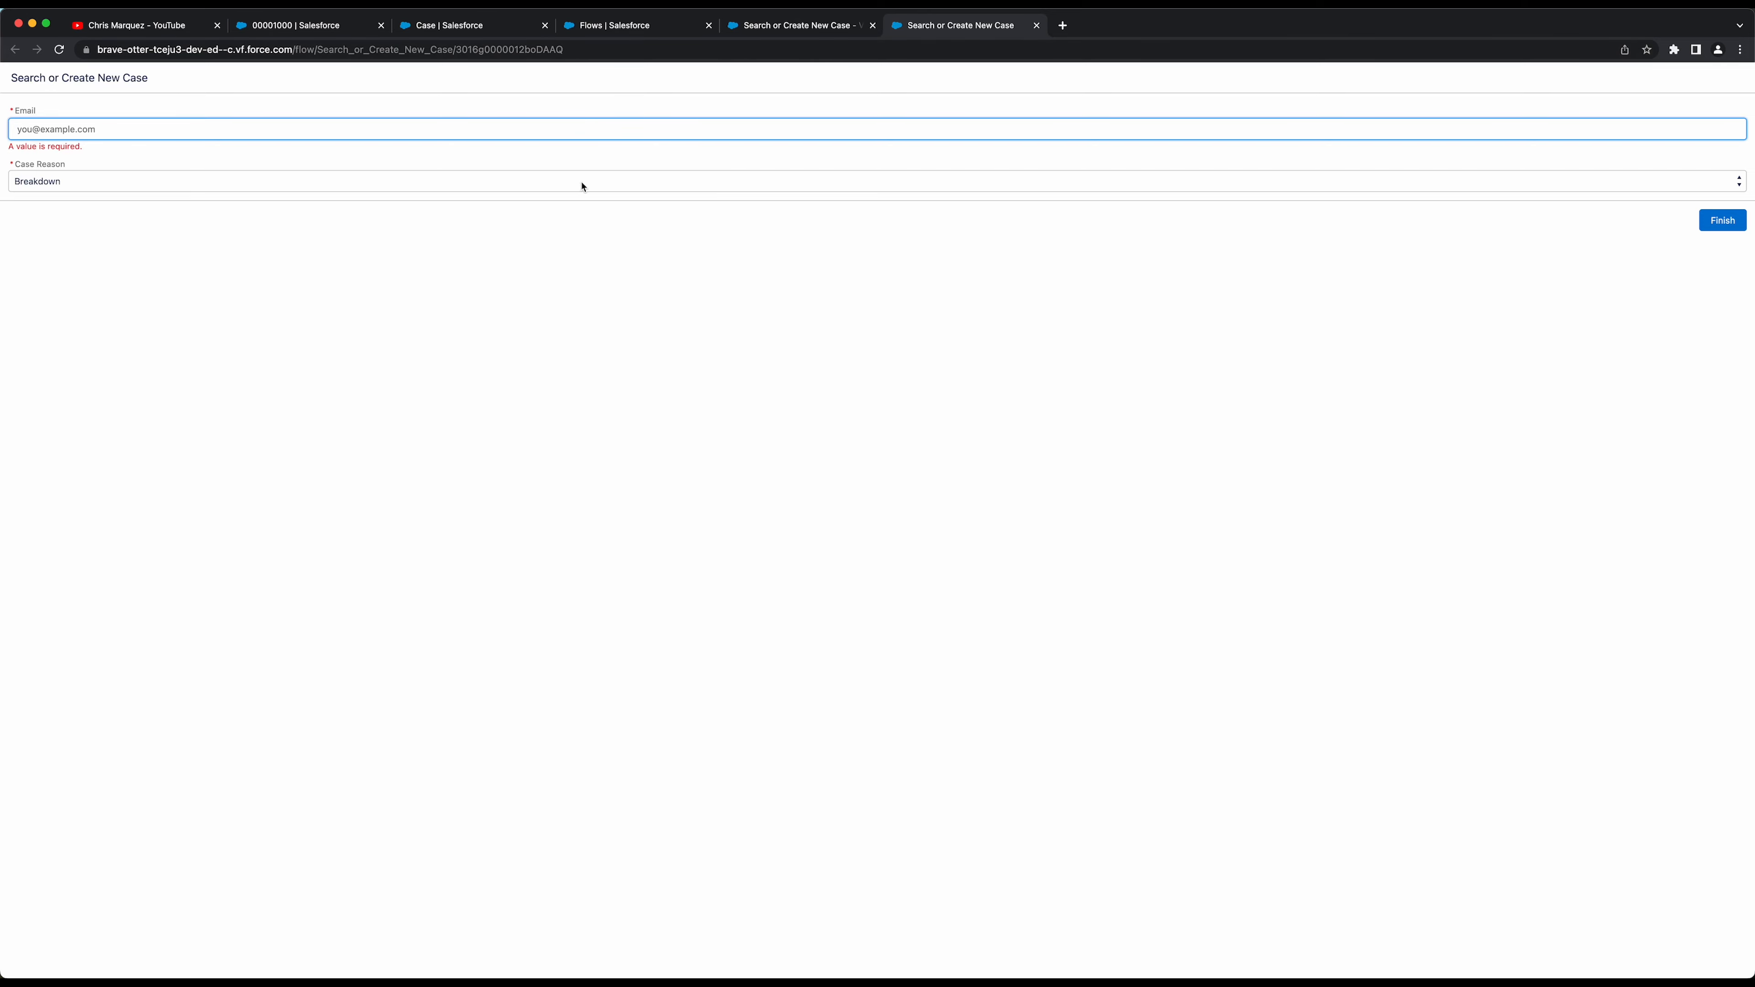
left_click(1036, 25)
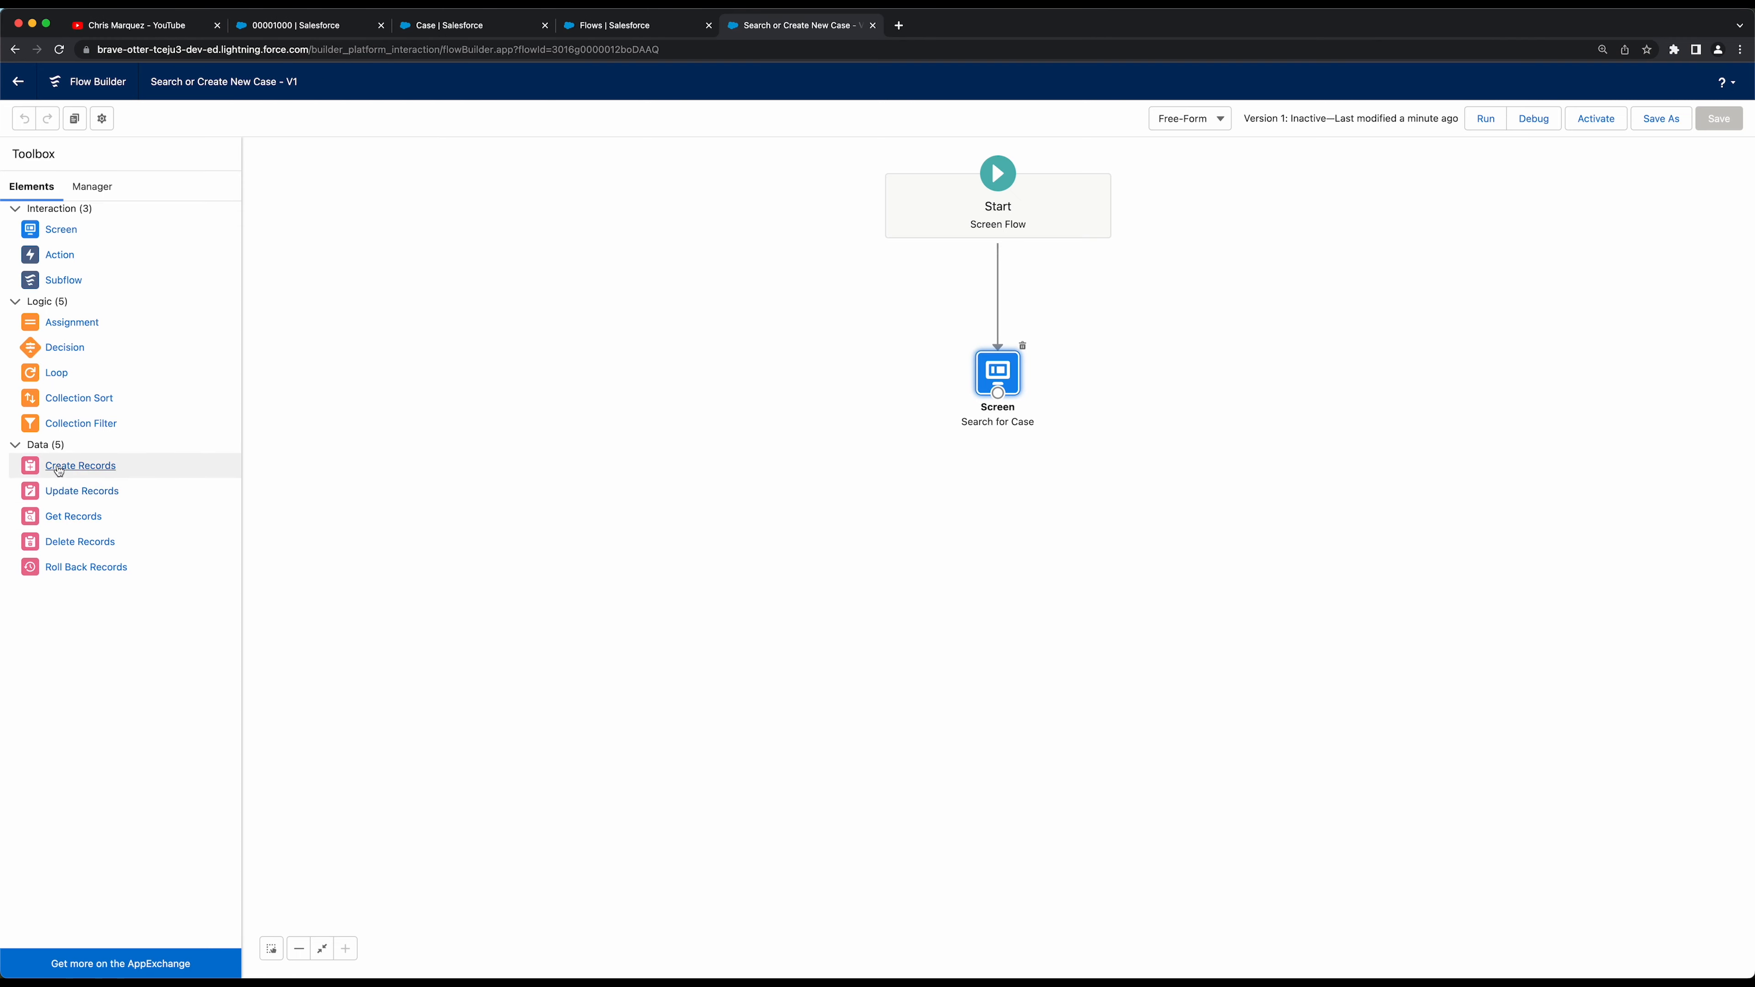
Add a Get Records element below the Search for Case screen, labelled Get Case Records, for the Case object
left_click(65, 518)
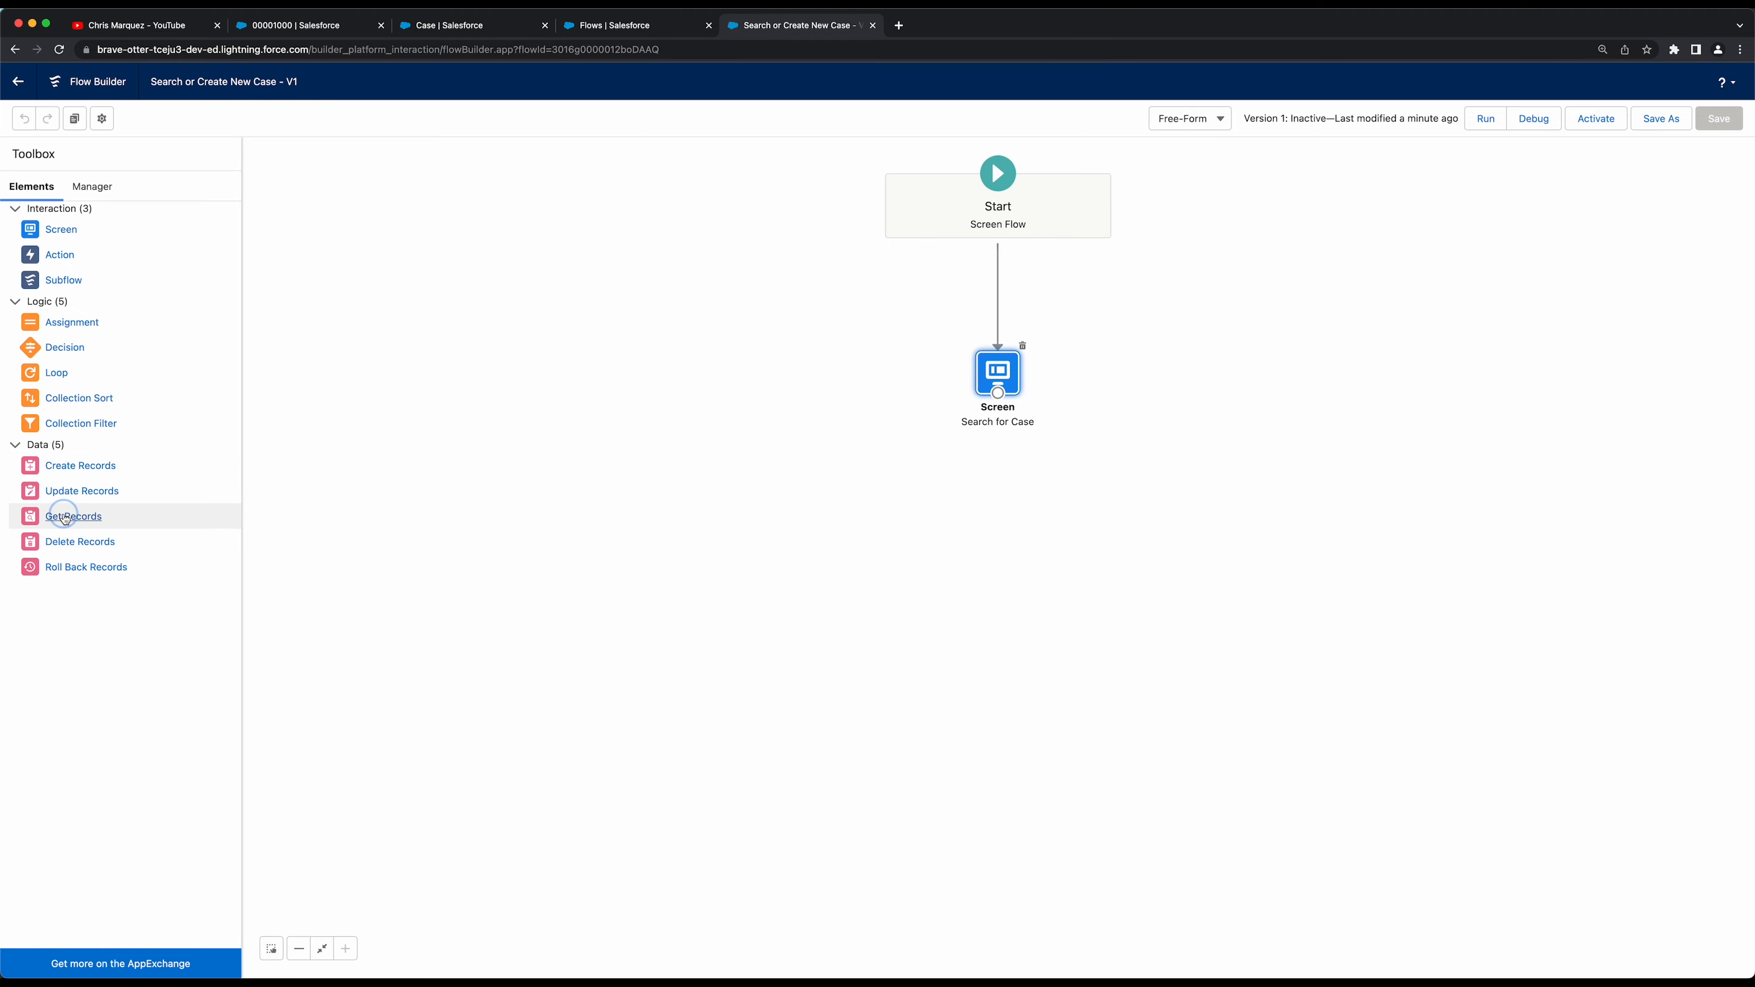
left_click_drag(65, 518, 988, 517)
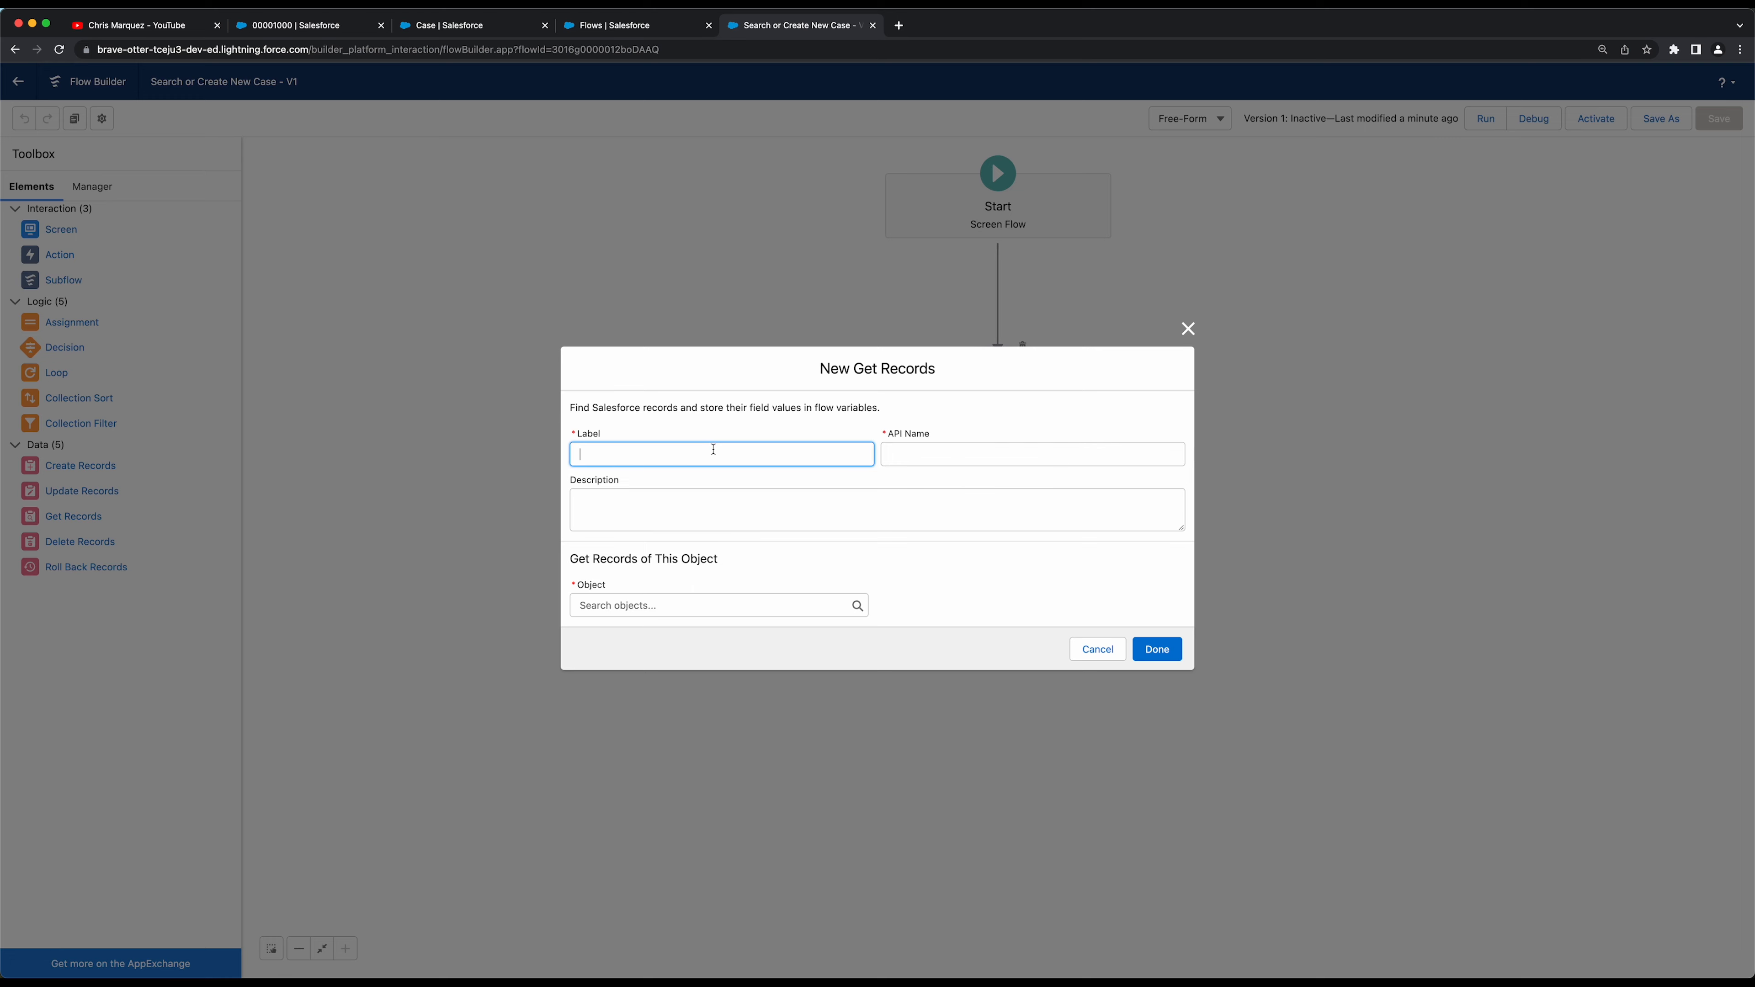
type("Get Case Record")
key("Tab")
key("Tab")
left_click(636, 605)
type("case")
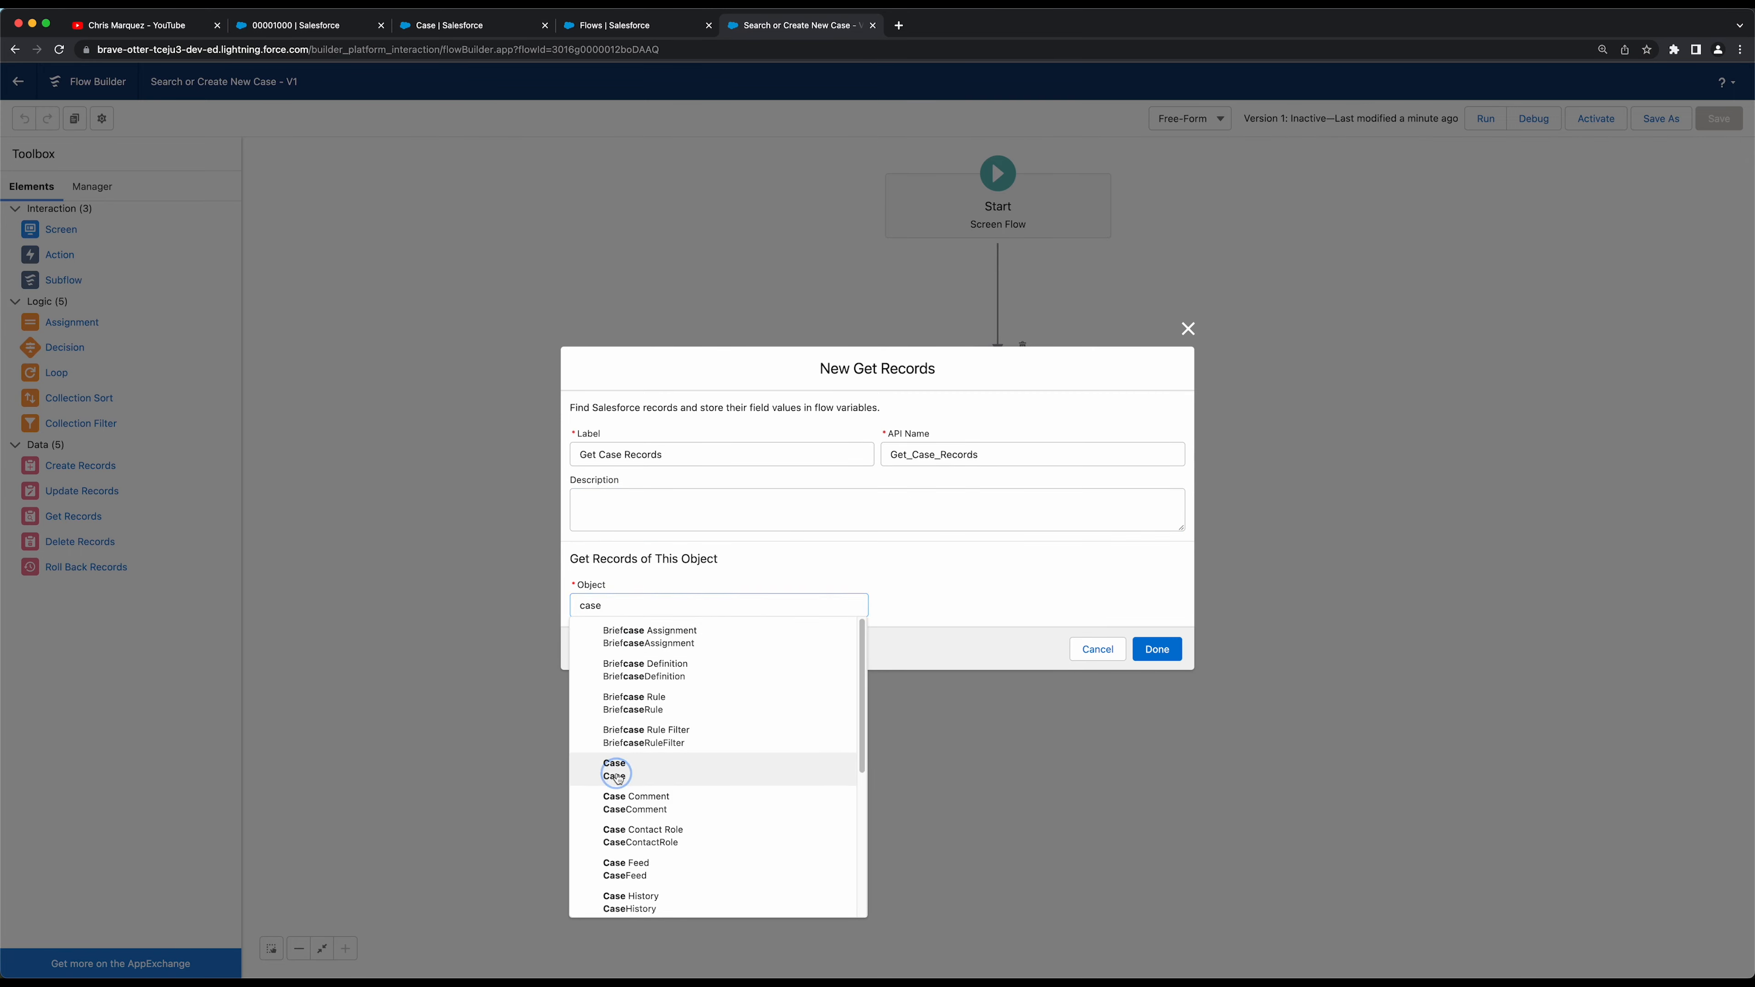
left_click(612, 785)
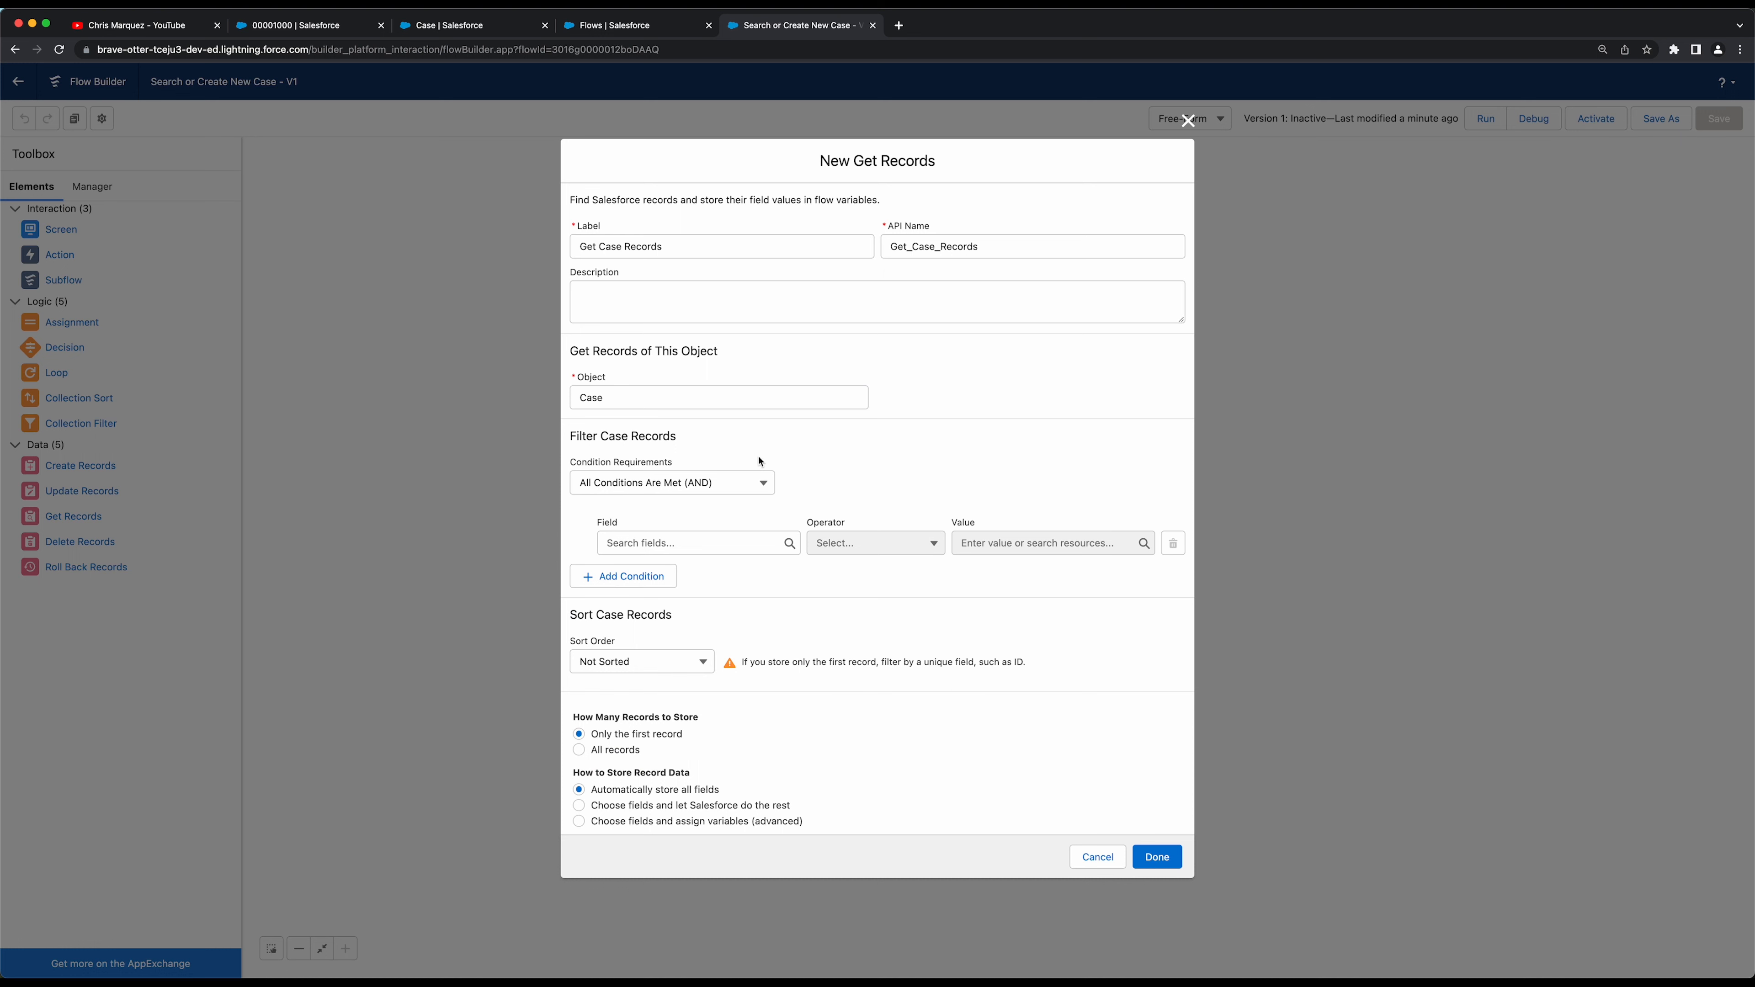
Filter the case records so that ContactEmail equals the value of the Contact_Email screen component
left_click(665, 546)
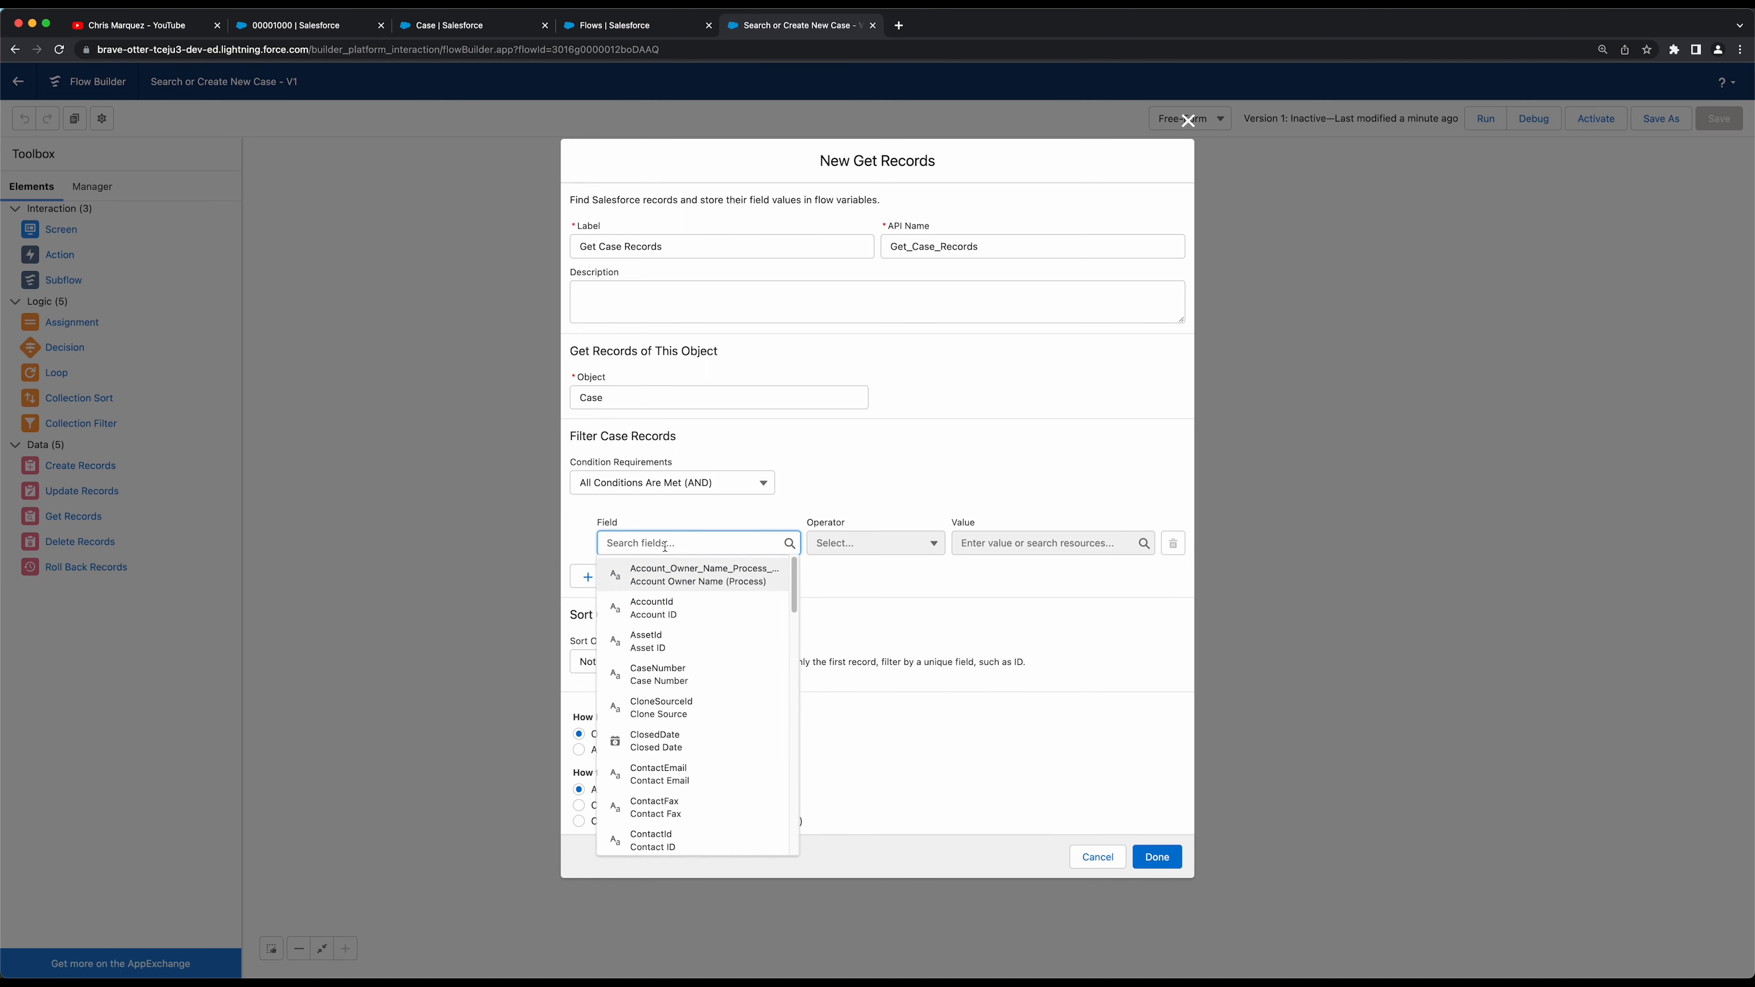
type("email")
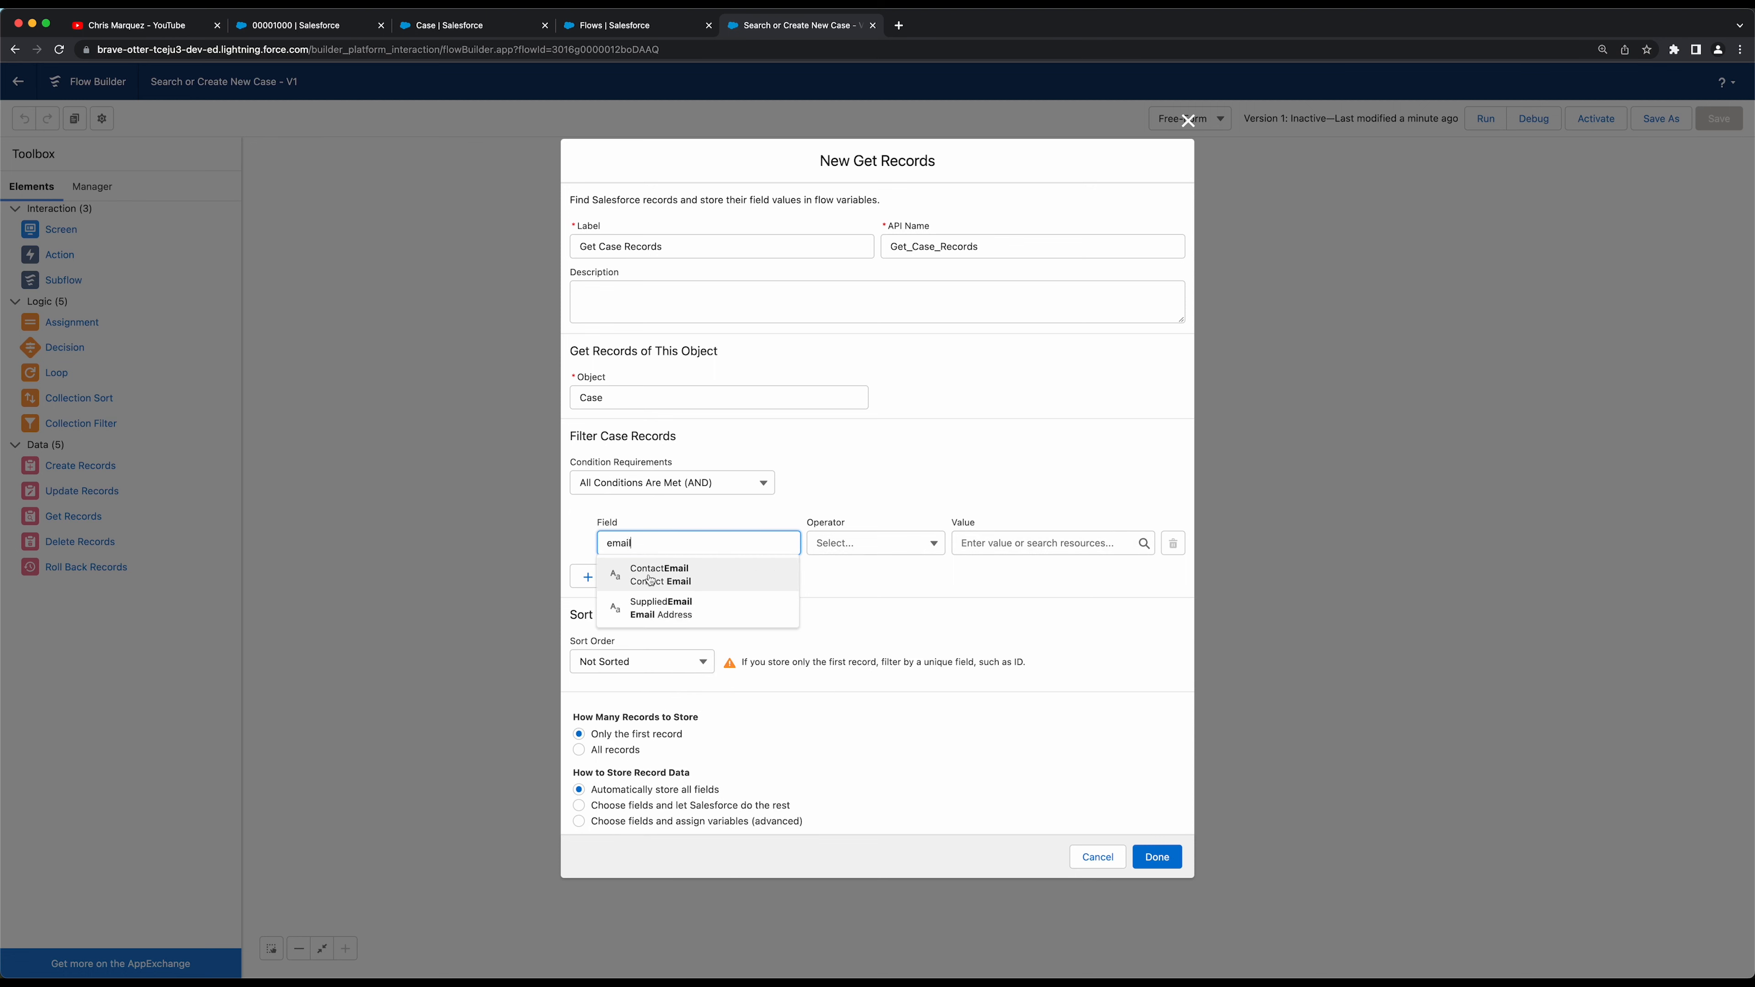
left_click(650, 581)
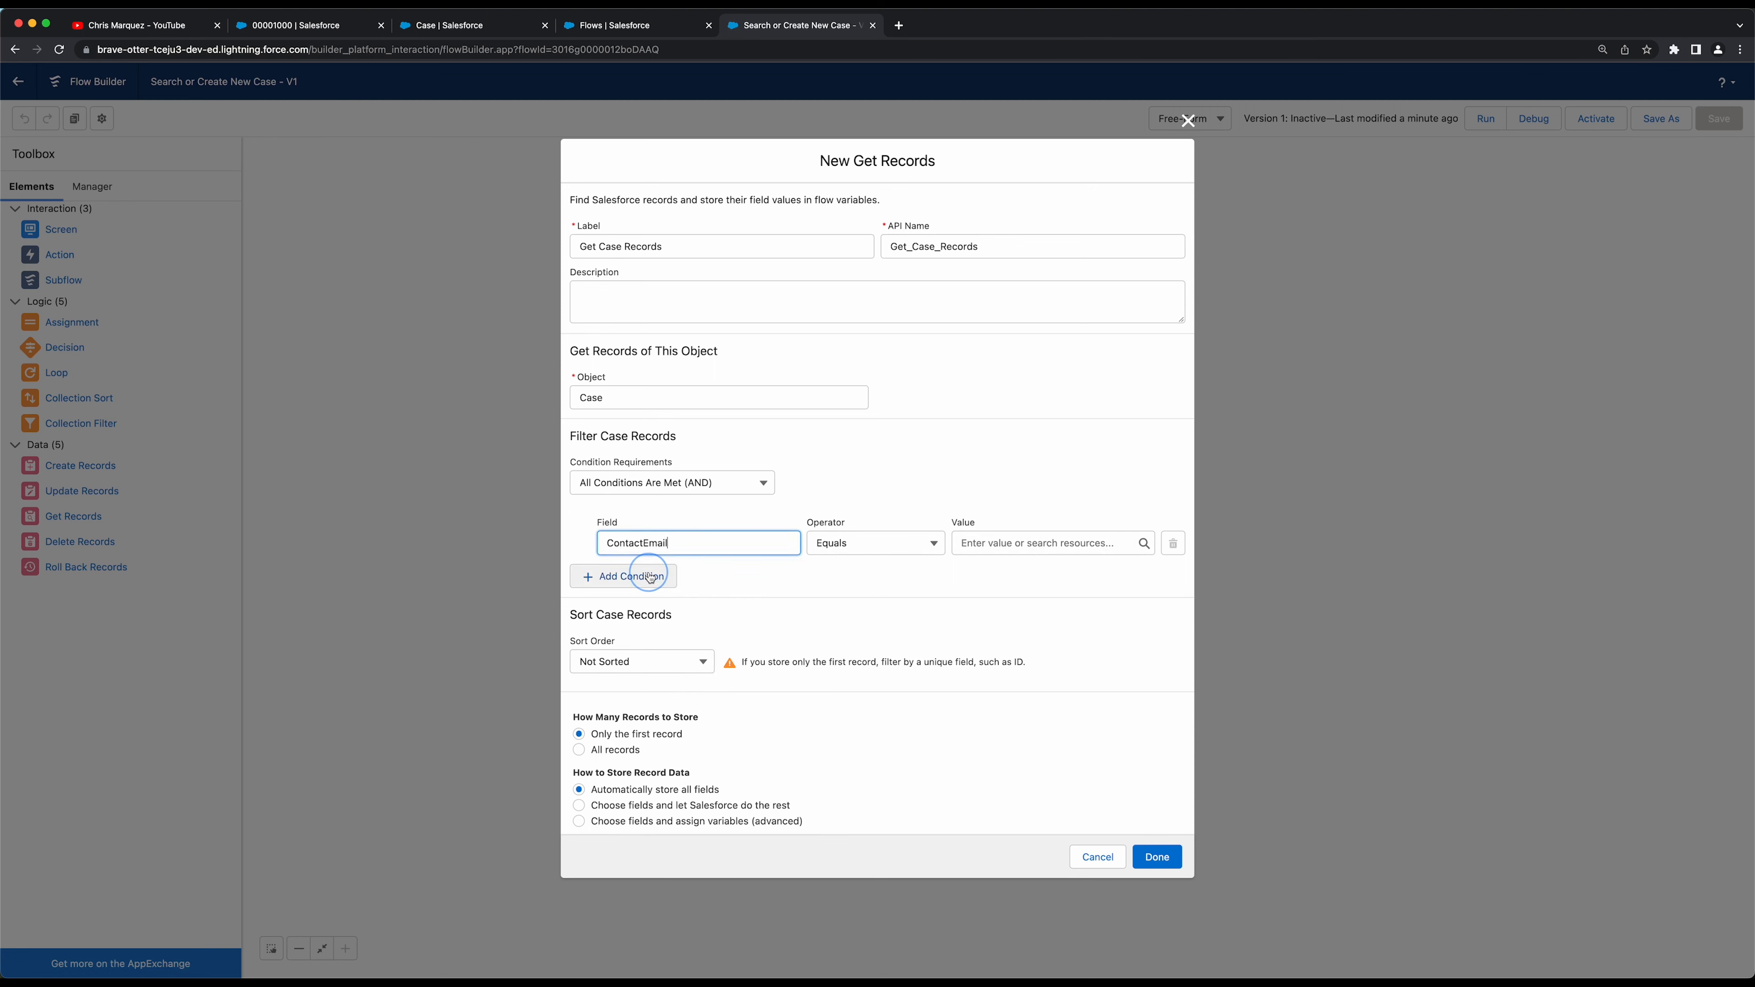
left_click(976, 551)
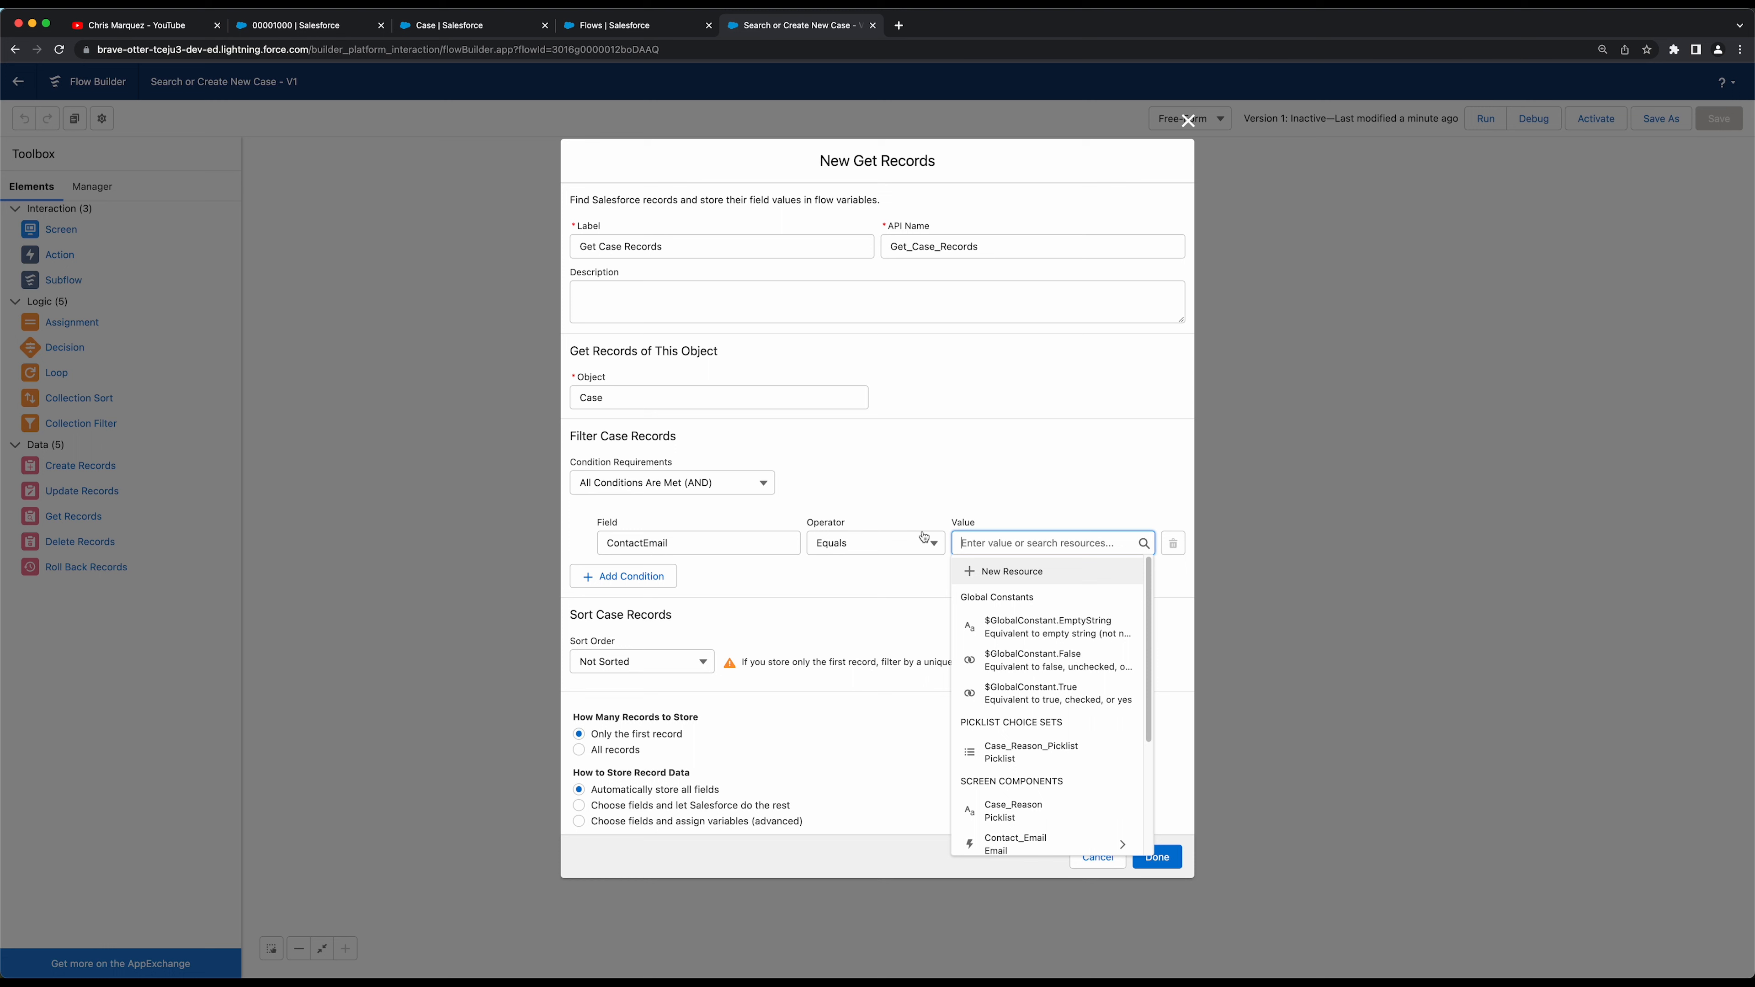
scroll(1037, 641, "down", 3)
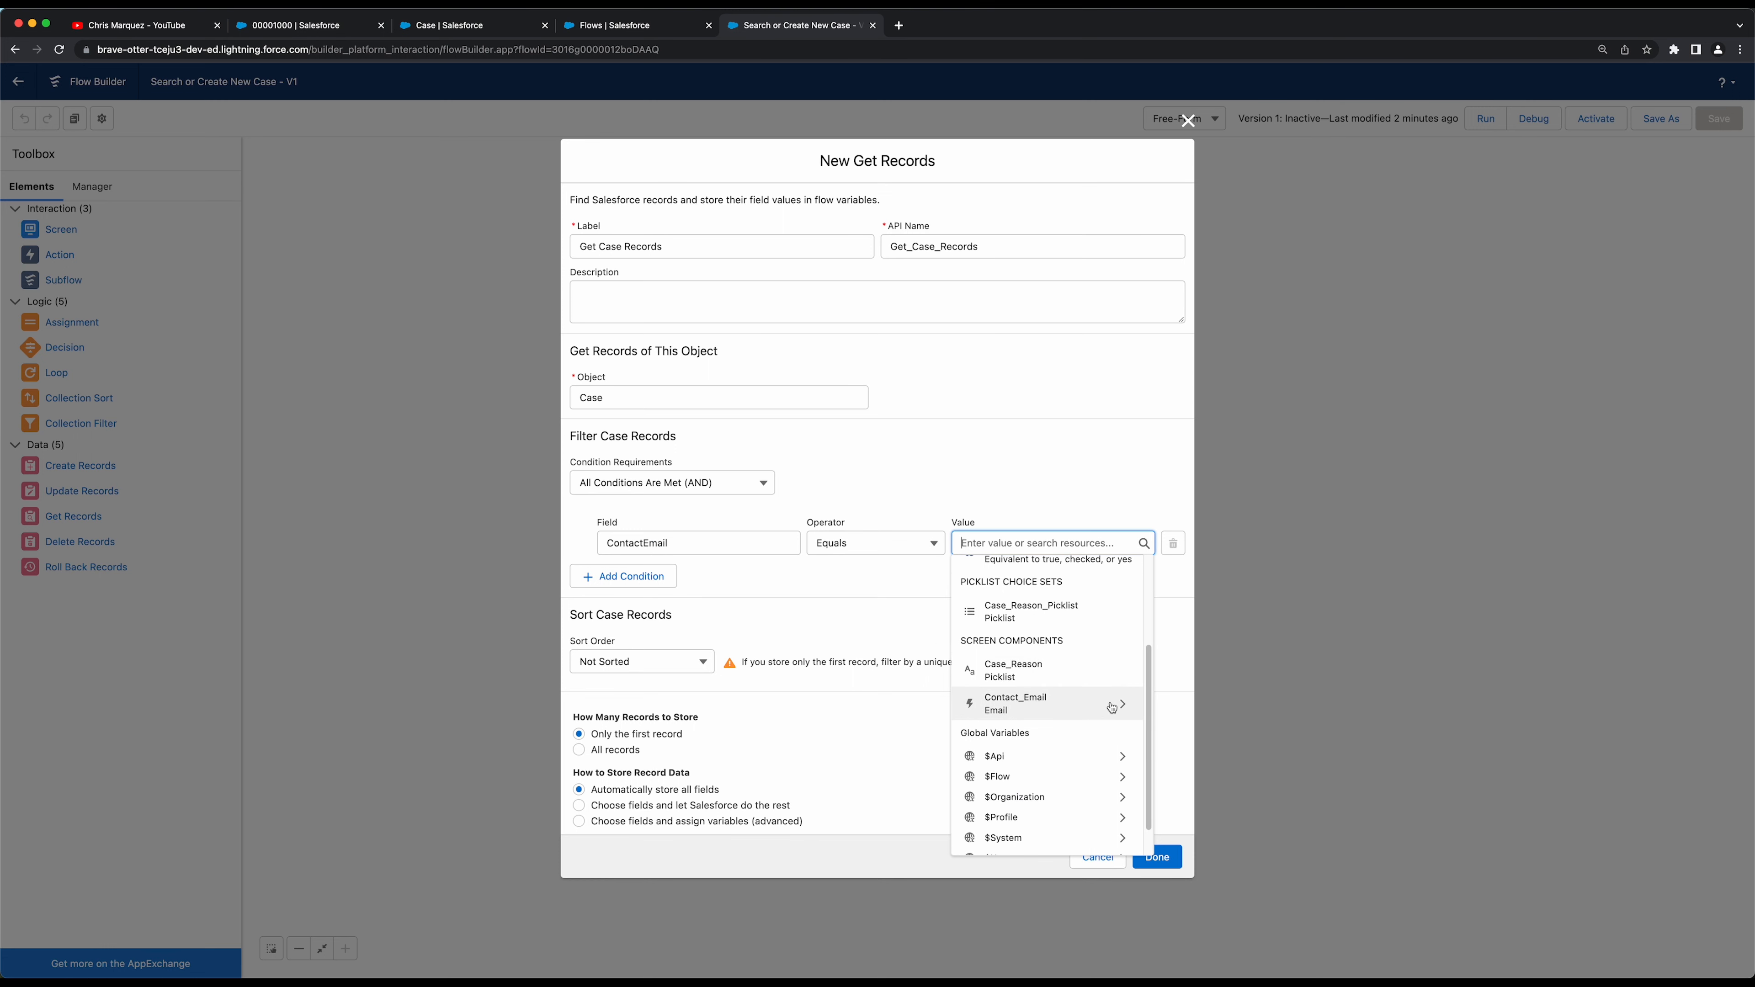
scroll(1113, 691, "up", 3)
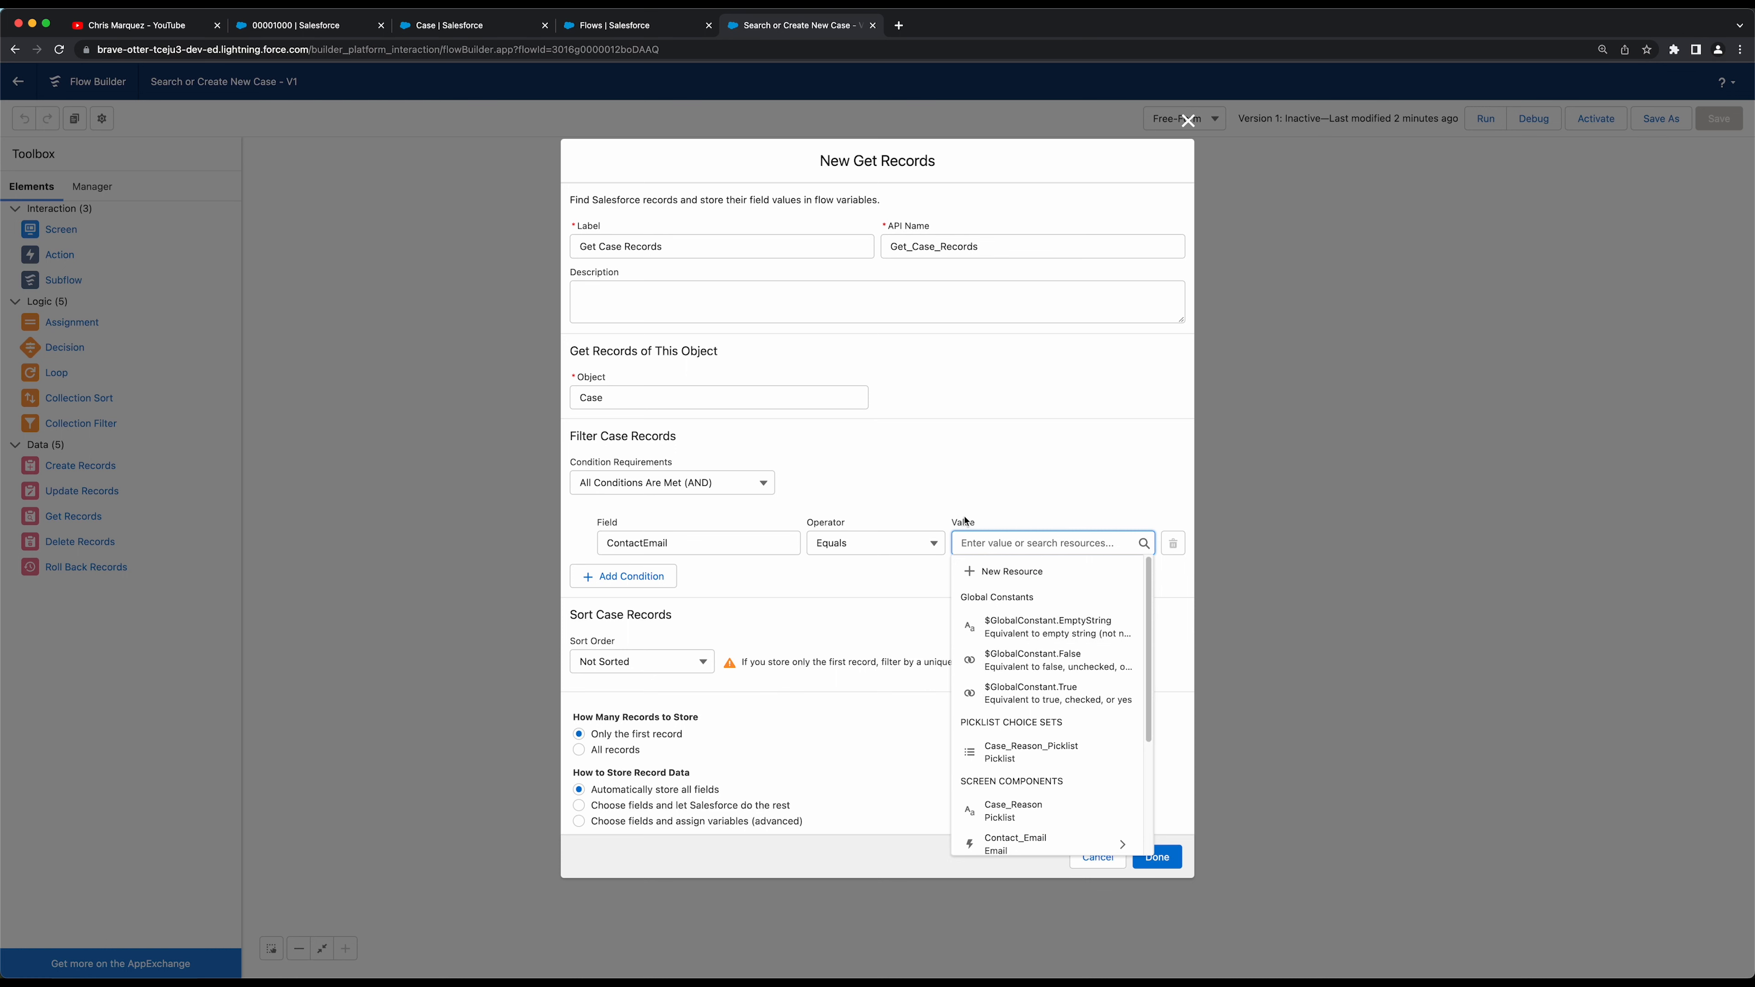
scroll(988, 684, "down", 3)
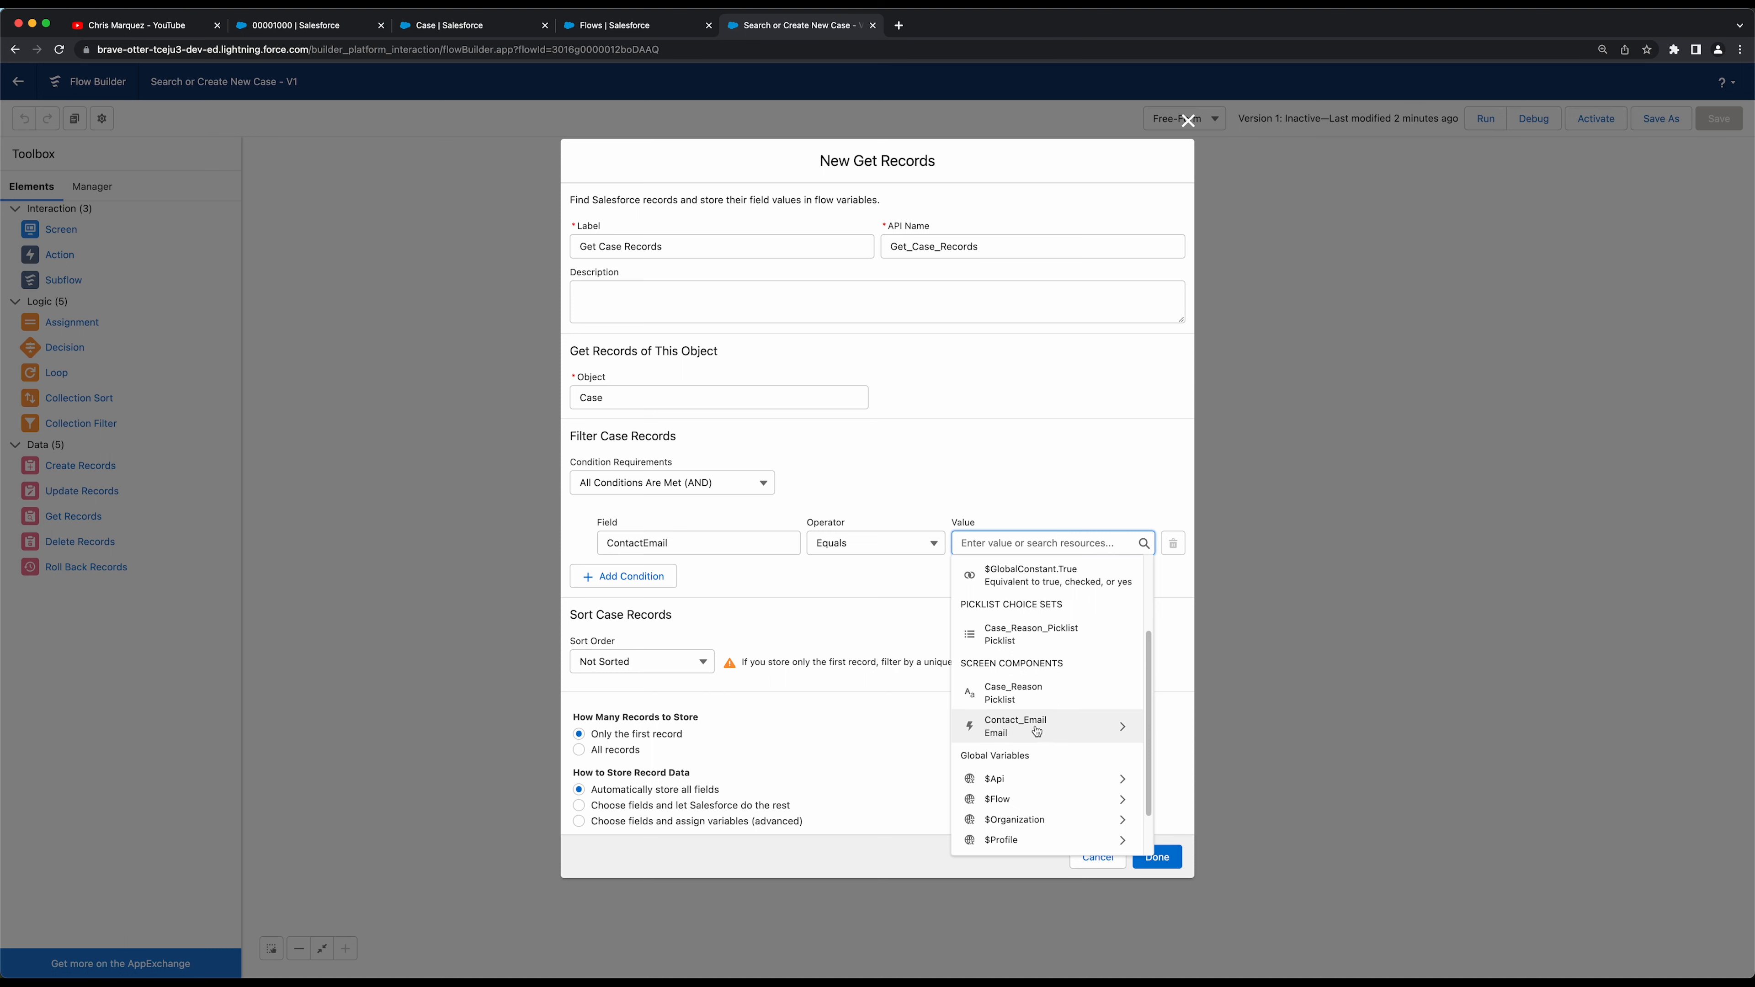
left_click(1120, 727)
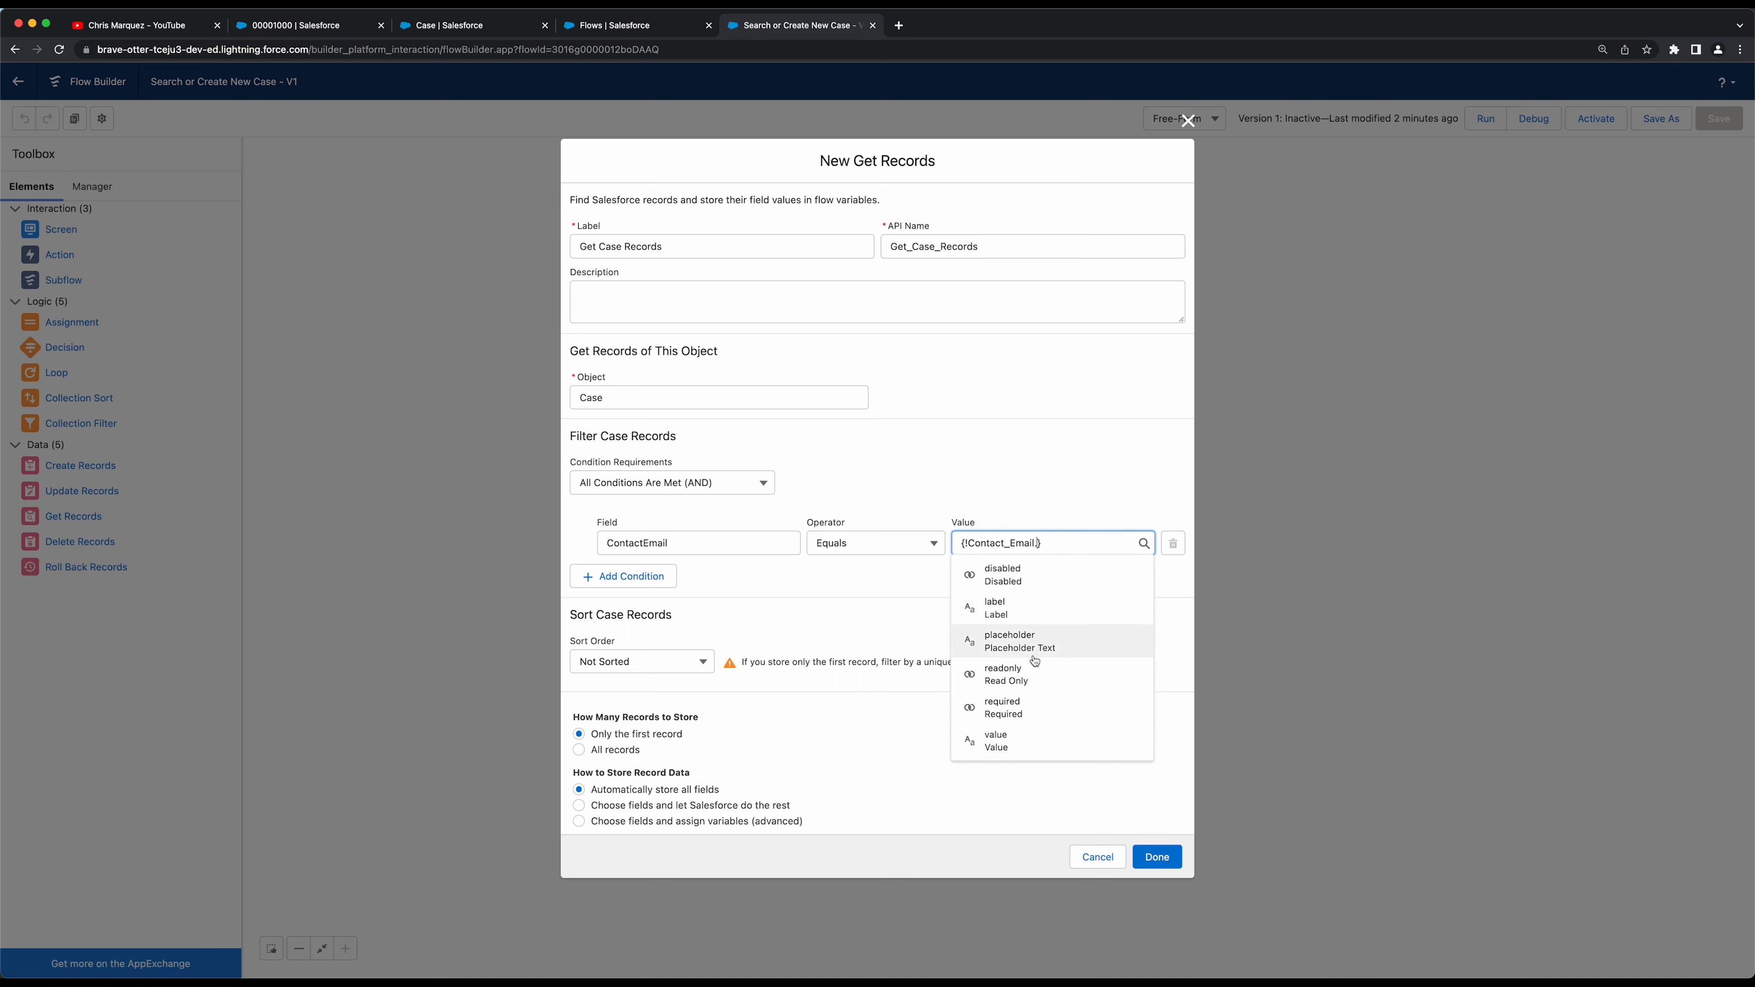
left_click(1010, 746)
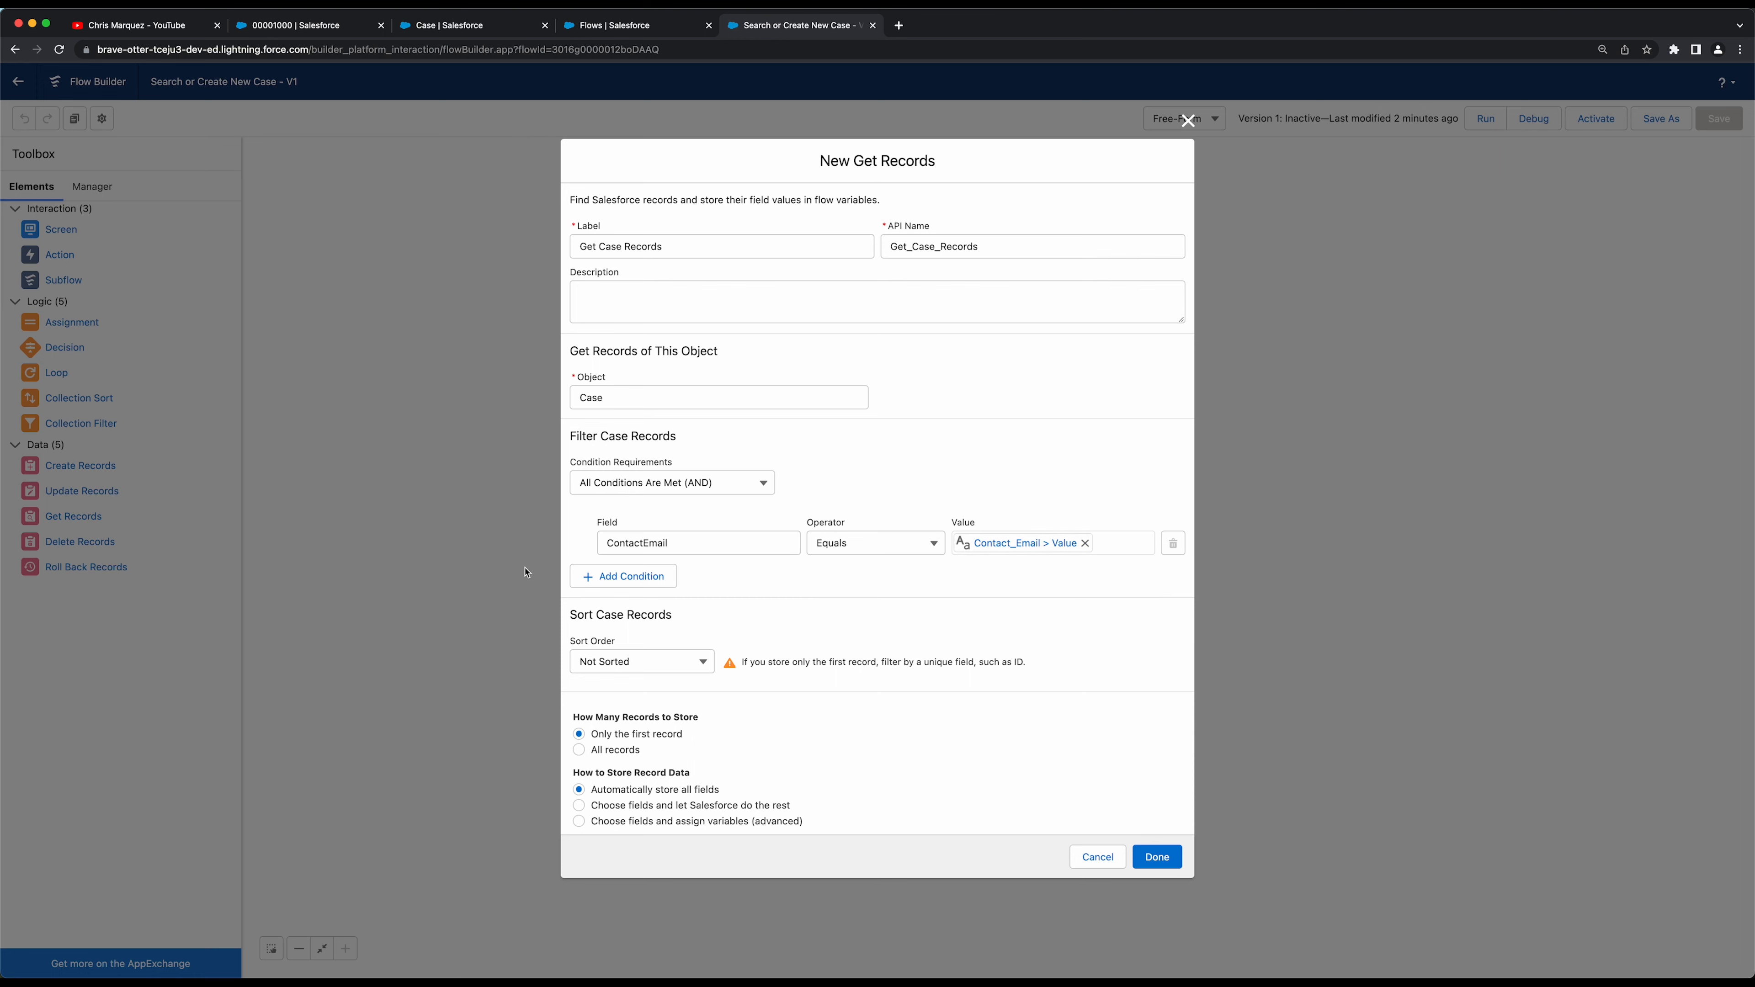
Add a second filter condition where Reason equals the Case_Reason screen component, keeping All Conditions Are Met (AND)
left_click(653, 576)
left_click(655, 566)
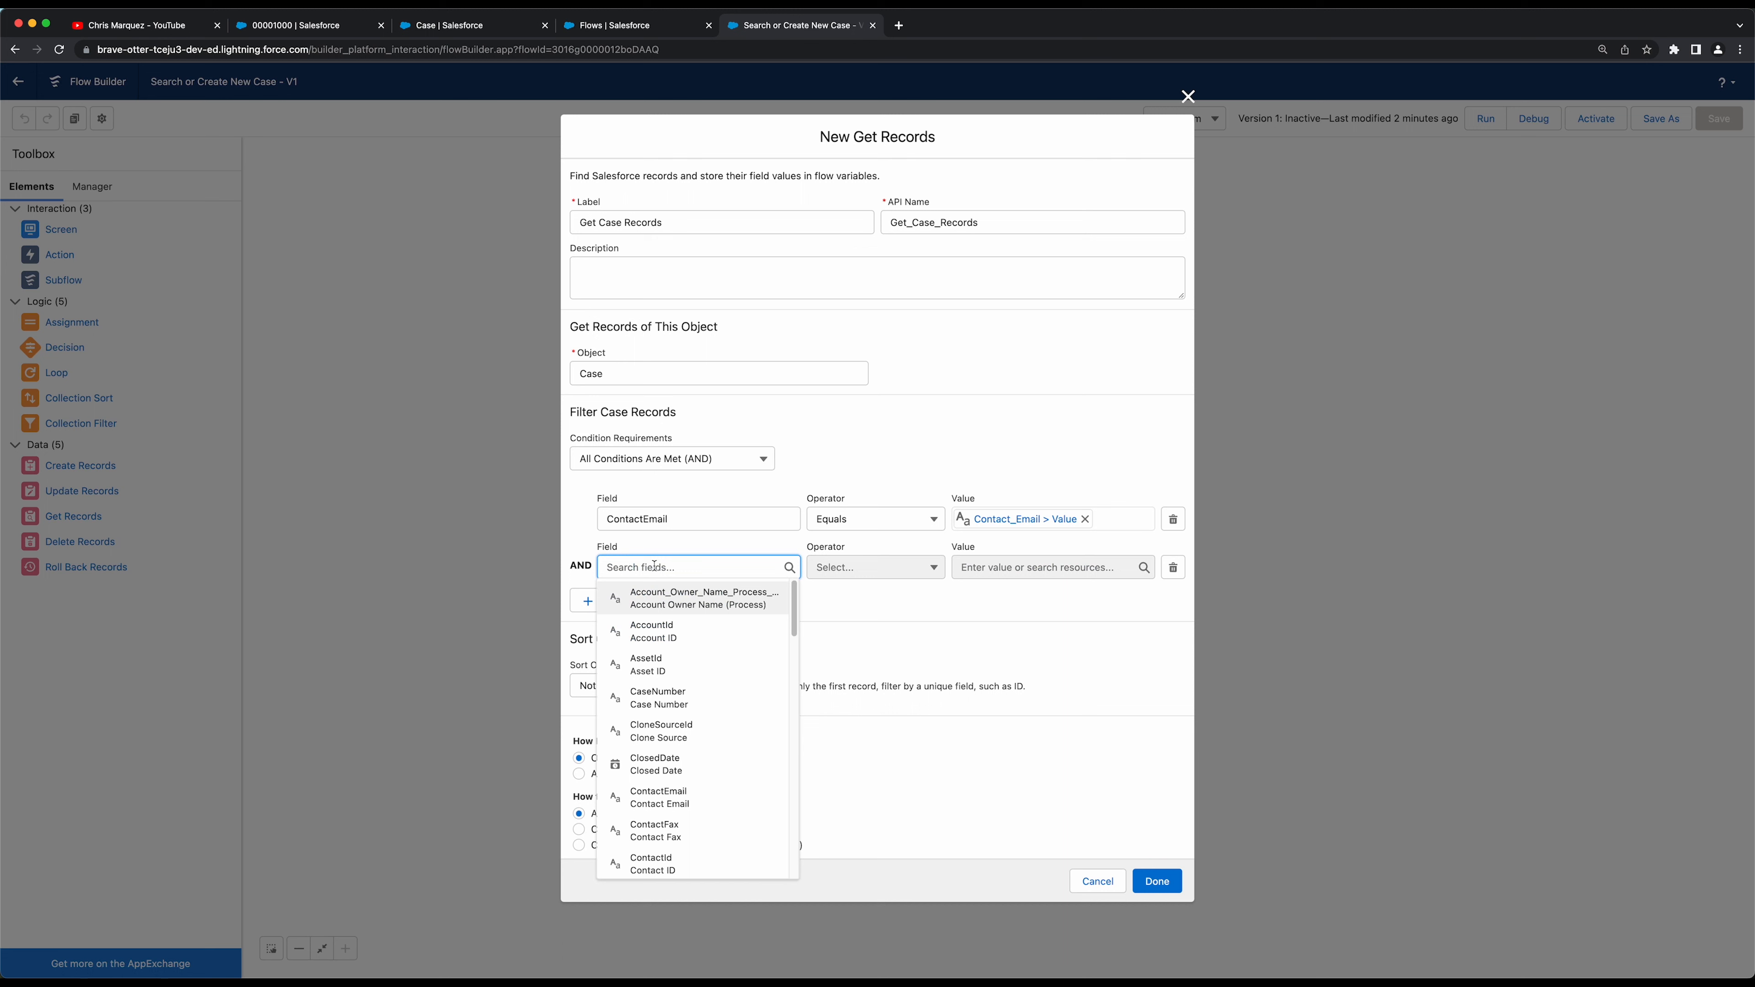
type("Reason")
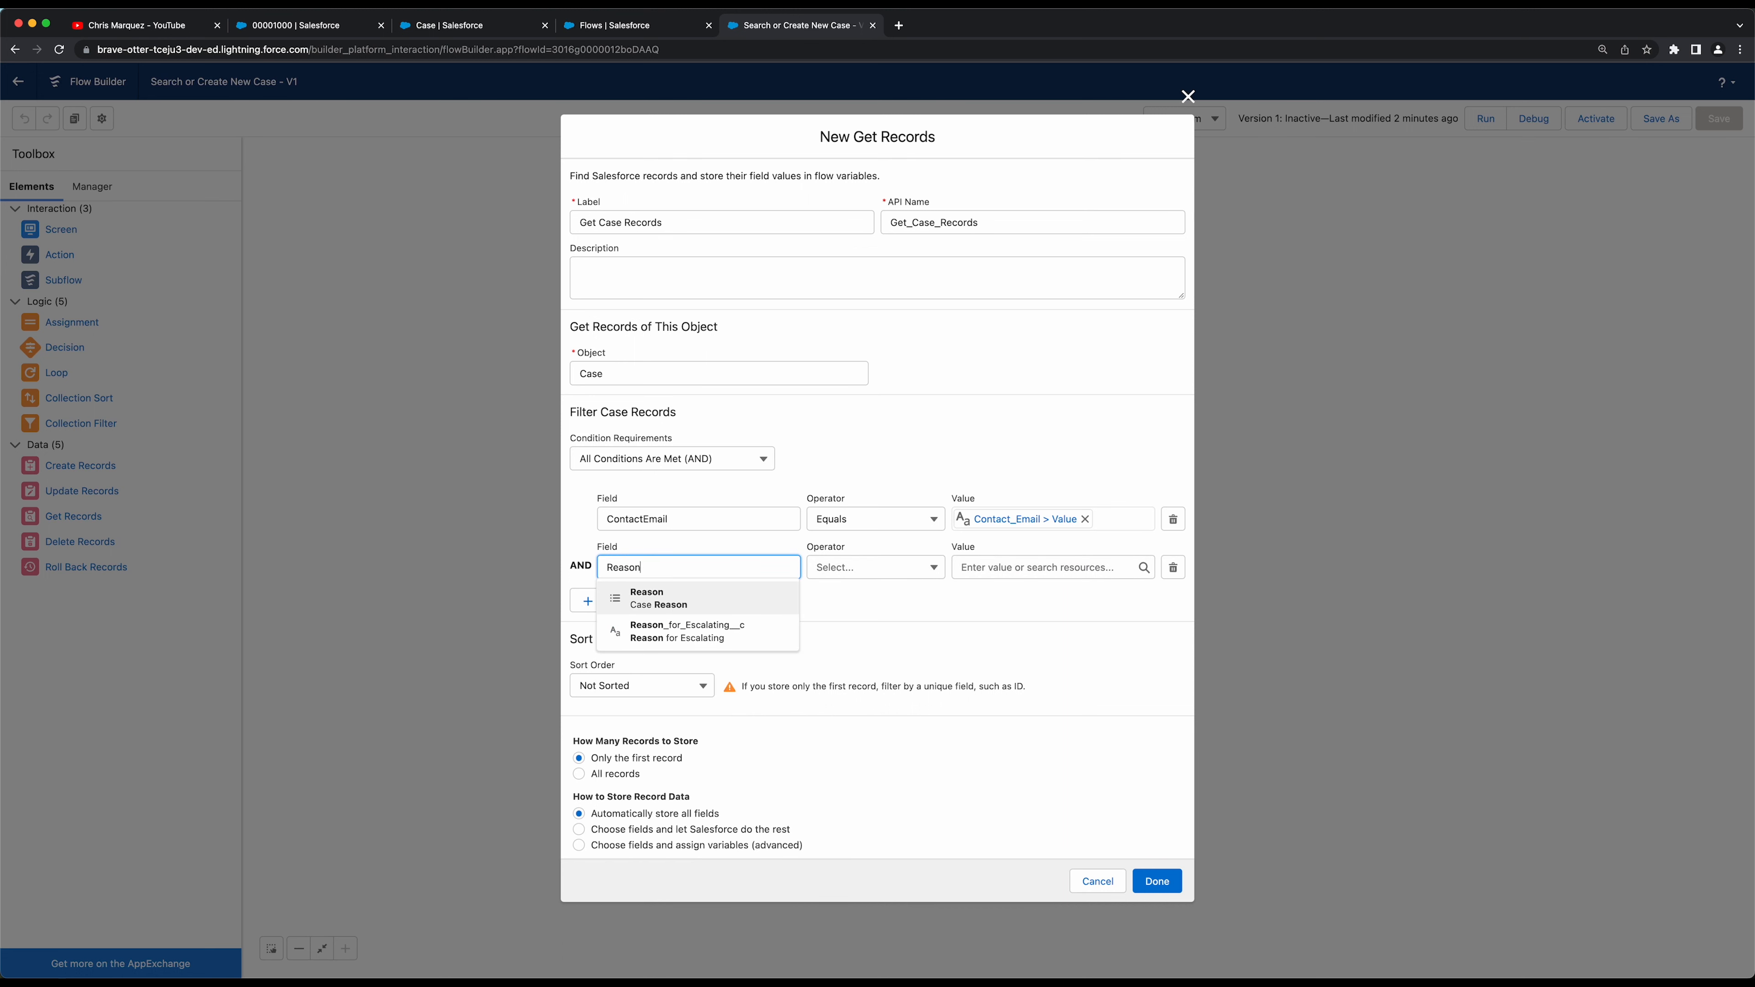
left_click(677, 594)
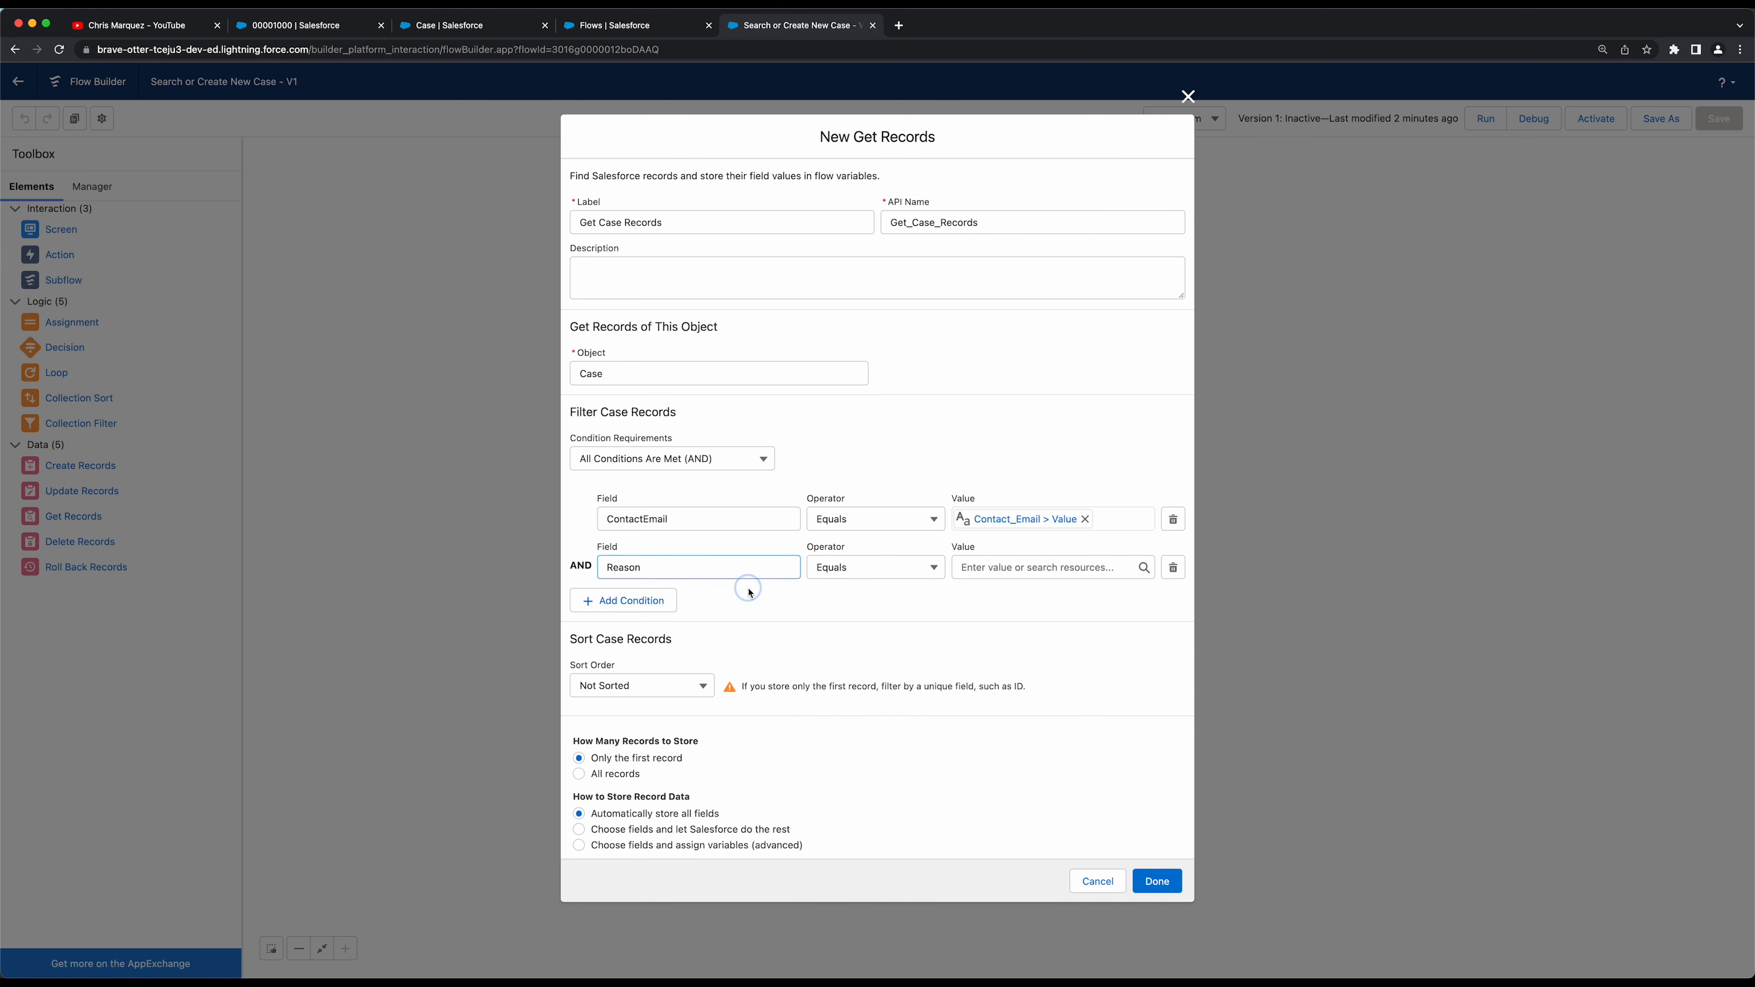
left_click(998, 569)
scroll(1043, 685, "down", 10)
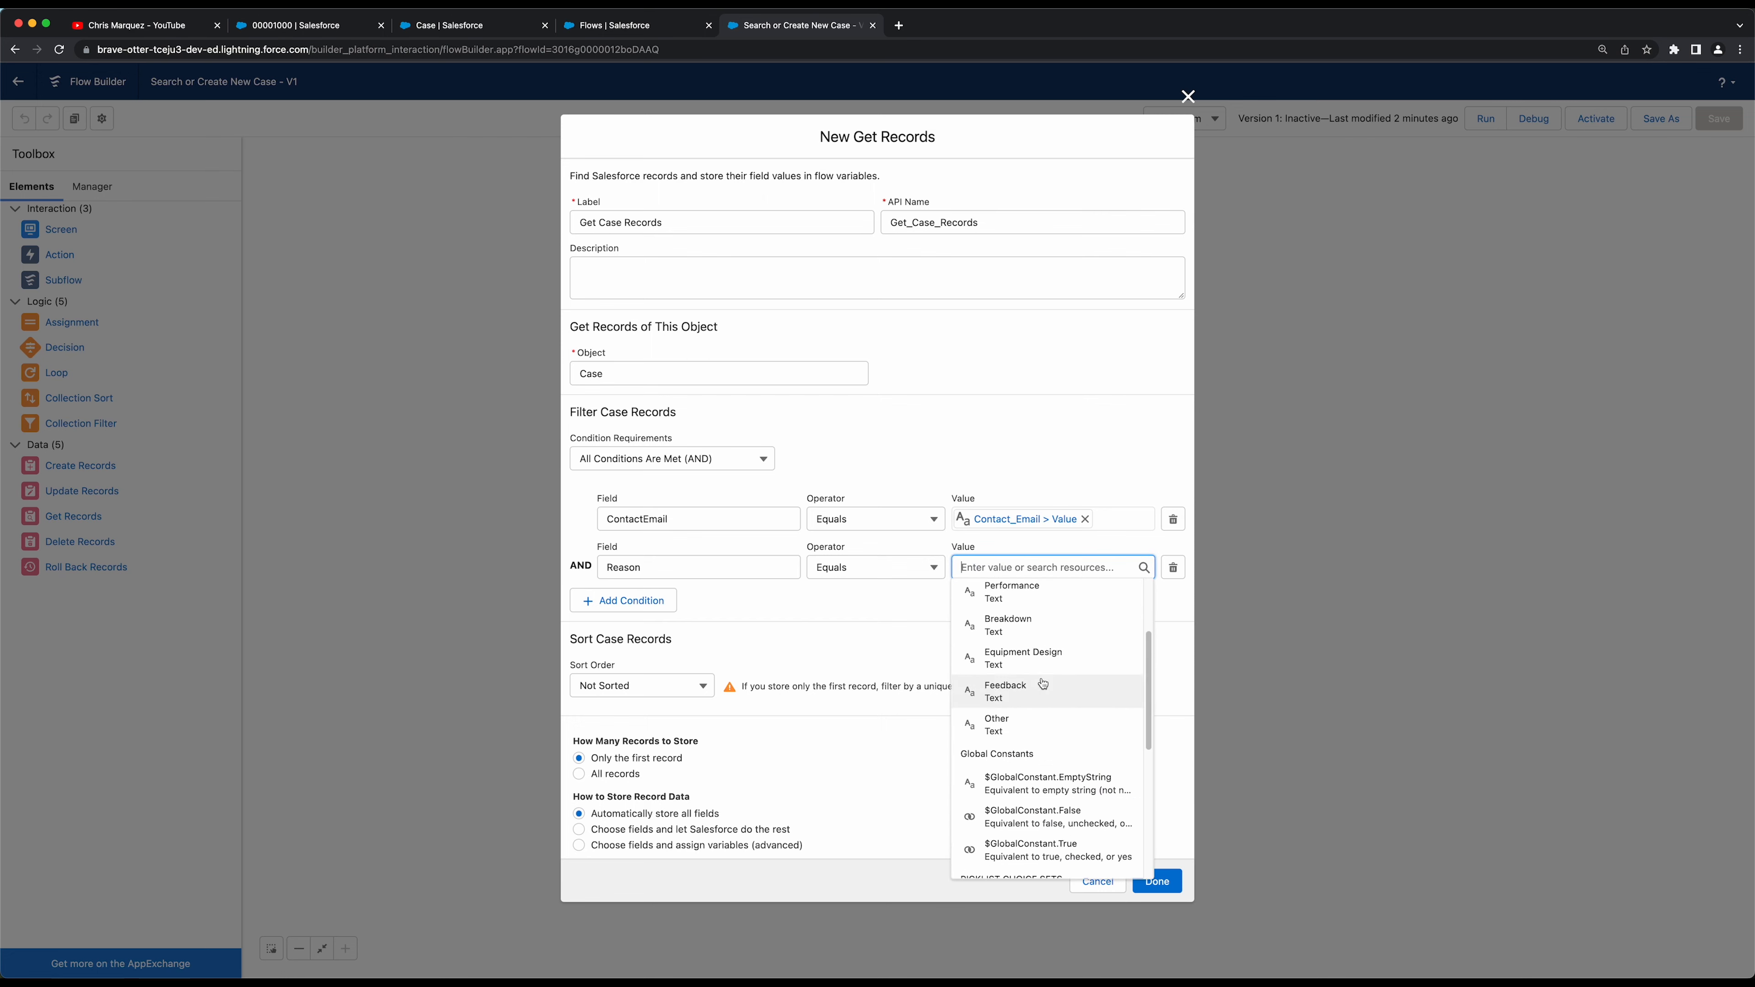
scroll(1044, 684, "down", 3)
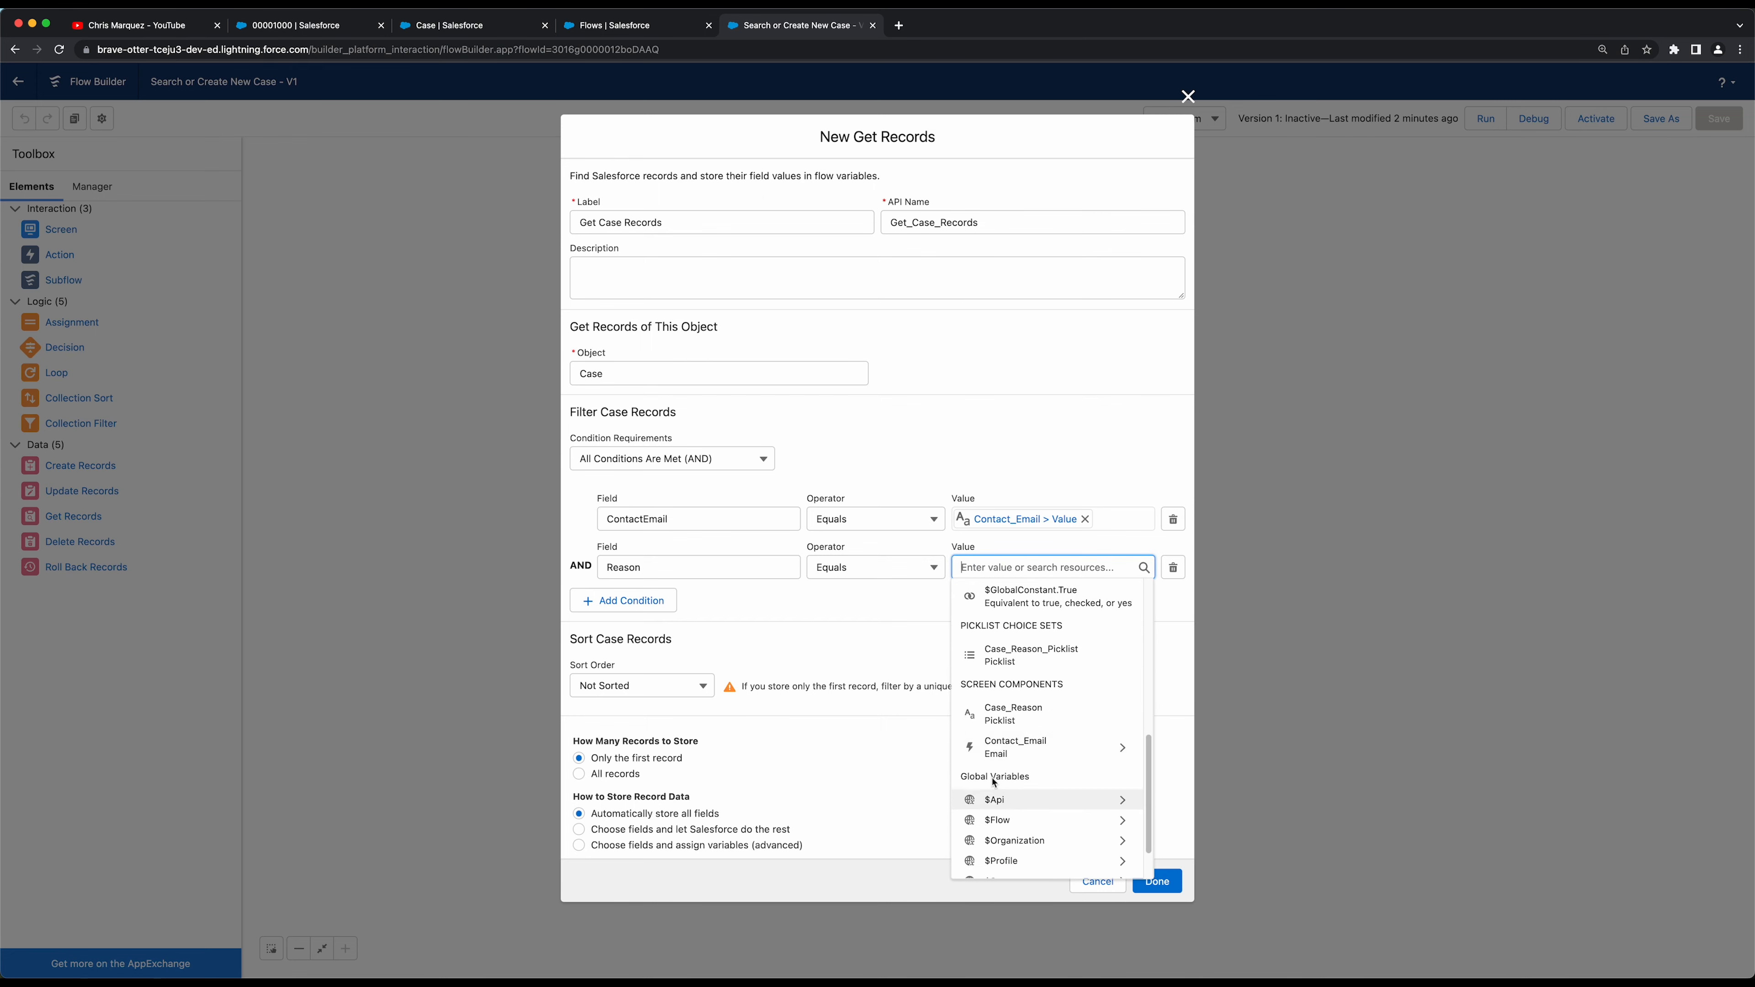
left_click(1007, 716)
left_click(946, 605)
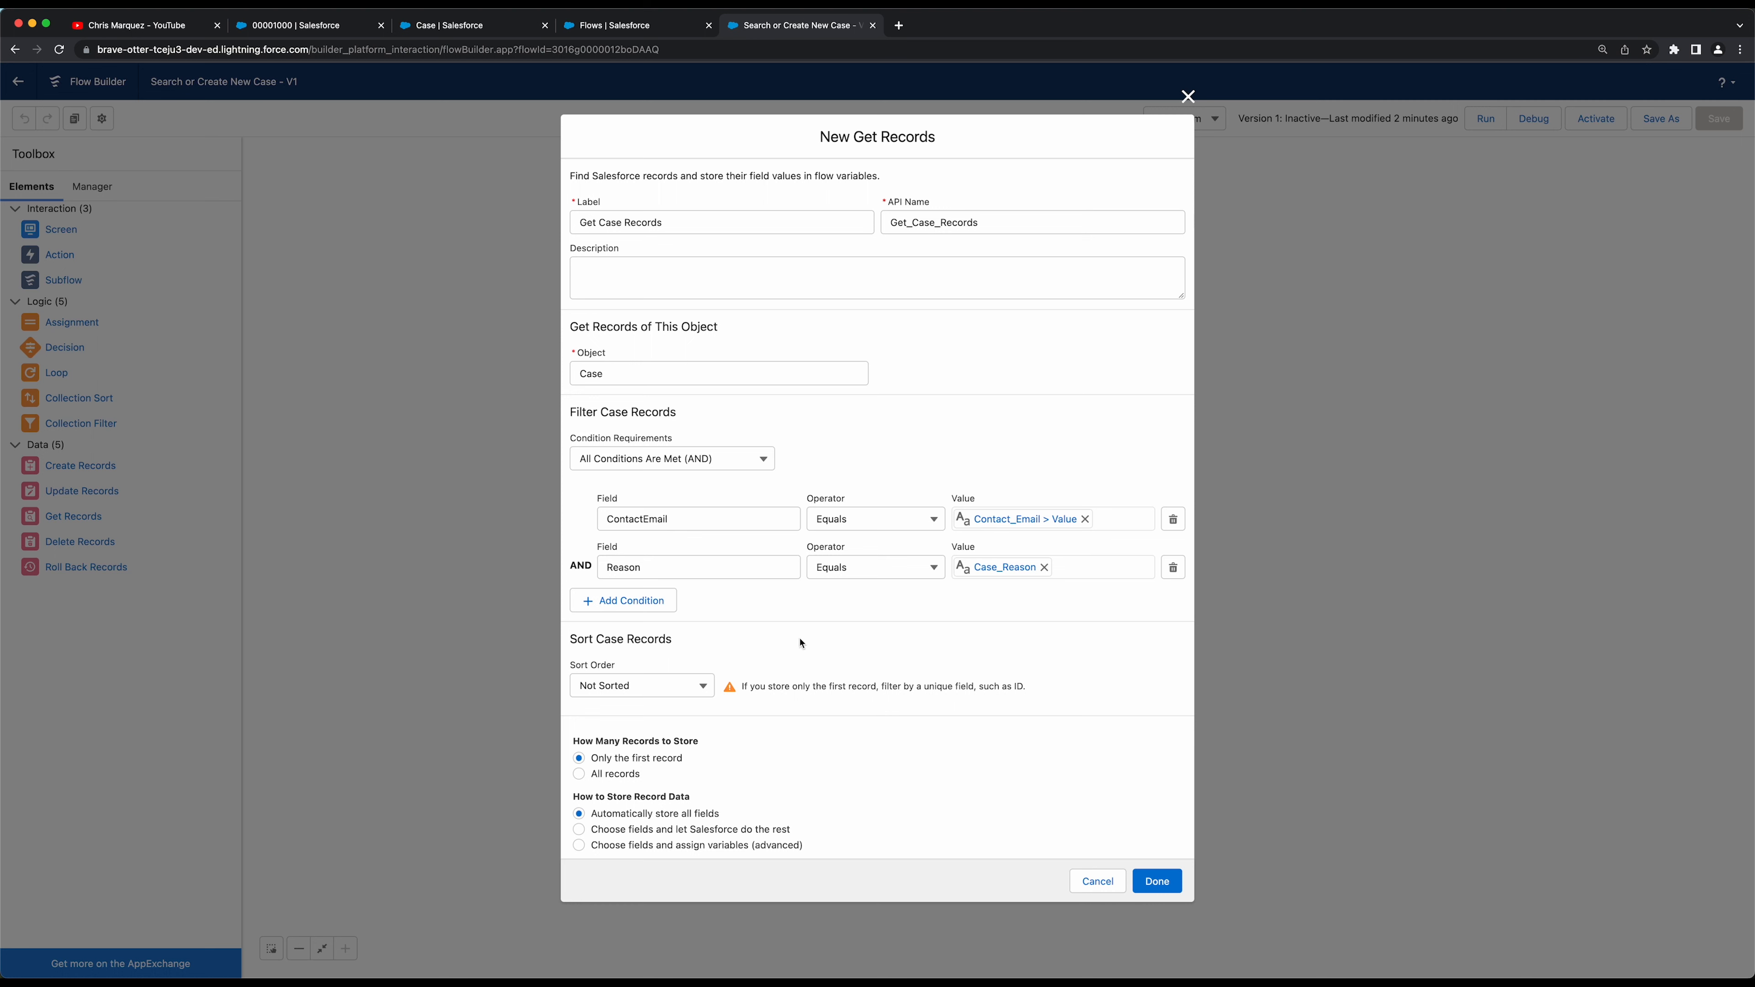
left_click(695, 466)
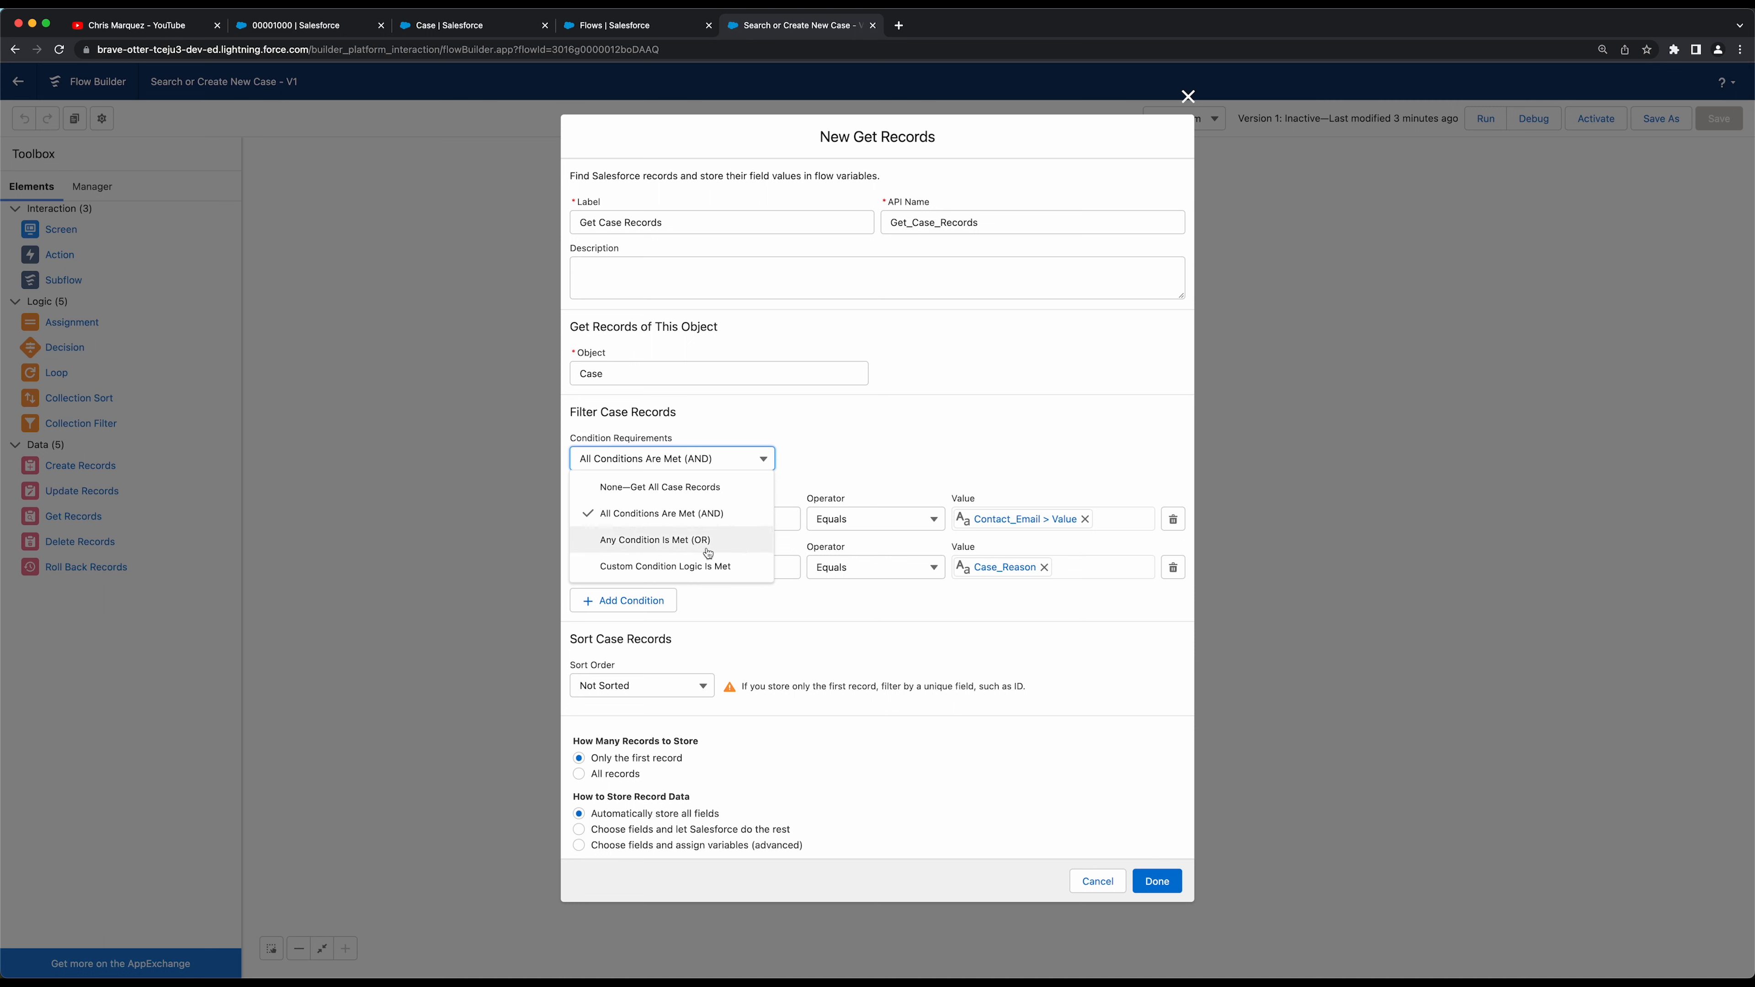
left_click(865, 457)
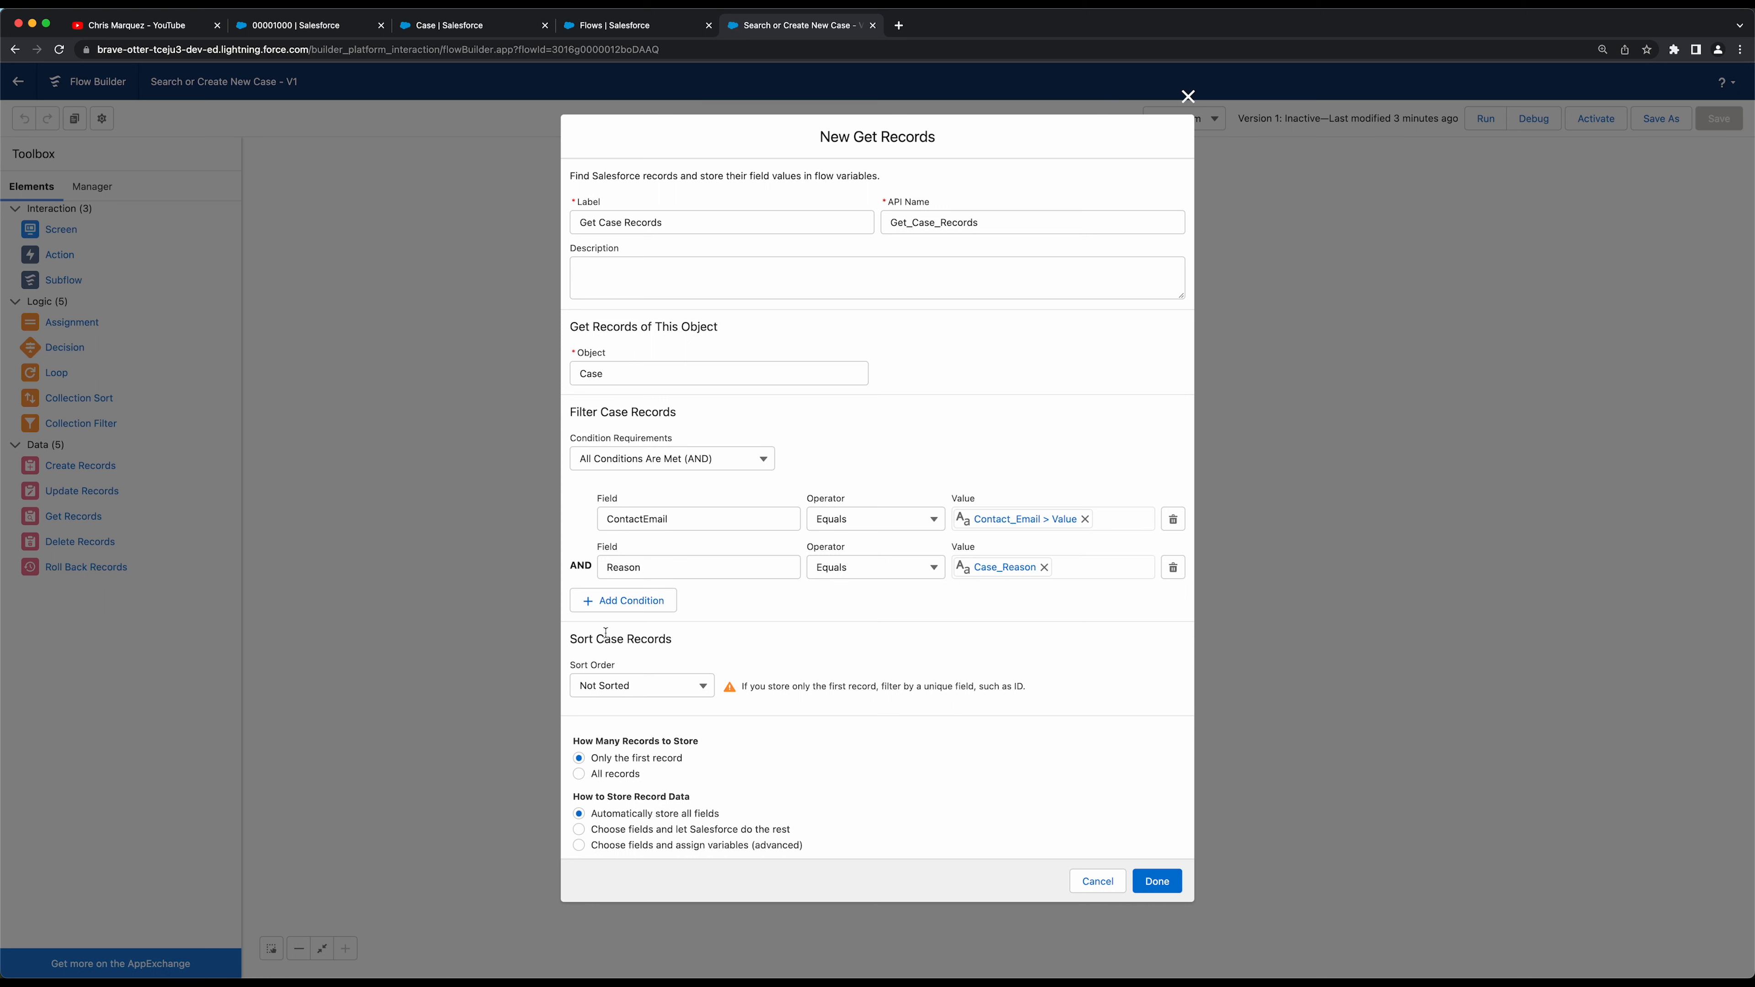
Sort the case records in ascending order by CaseNumber
left_click(678, 688)
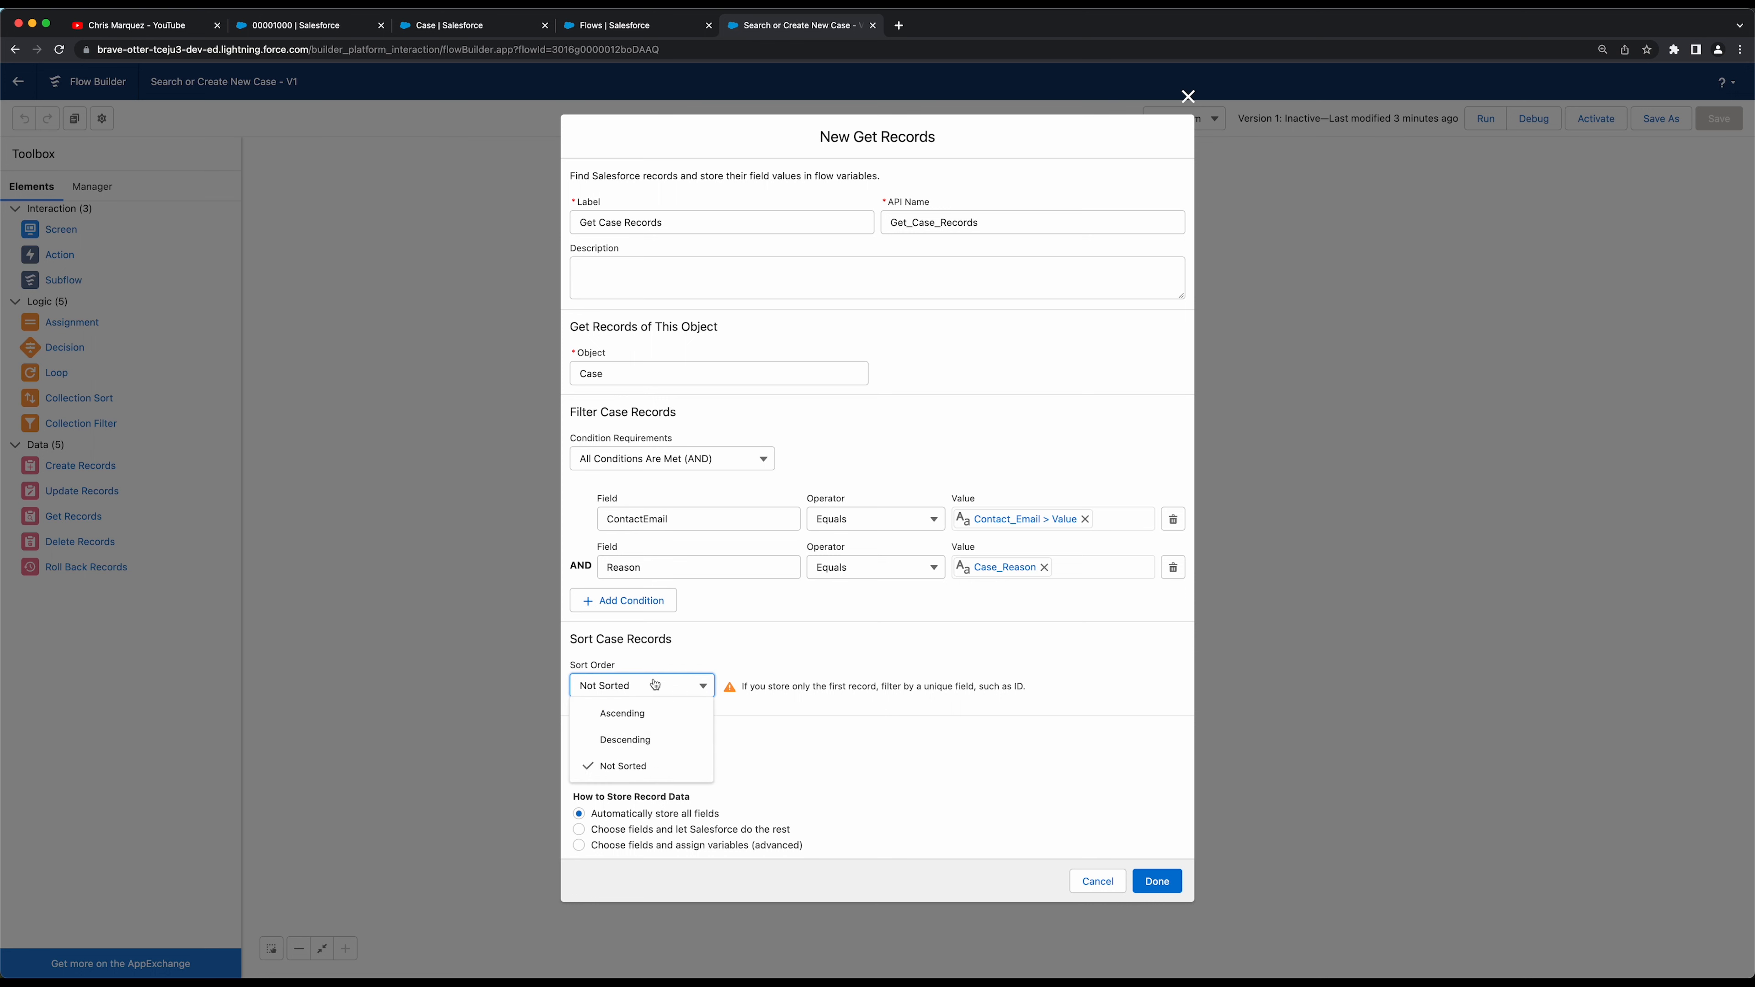
left_click(629, 714)
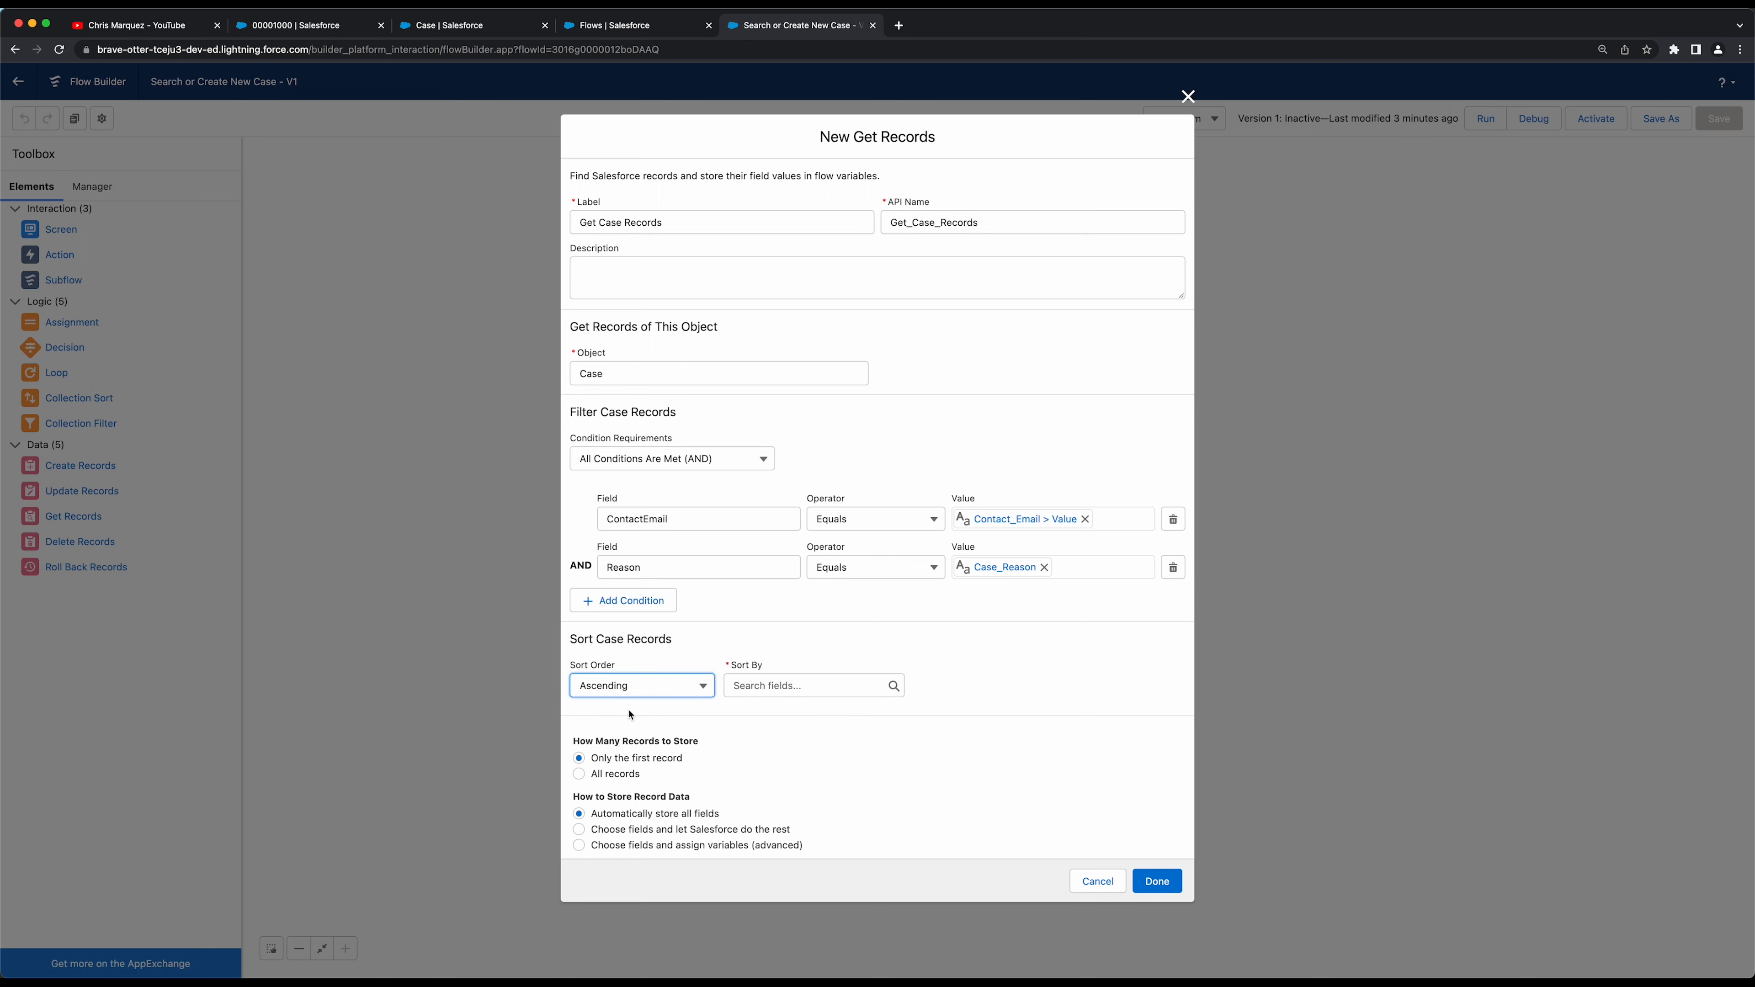
left_click(792, 685)
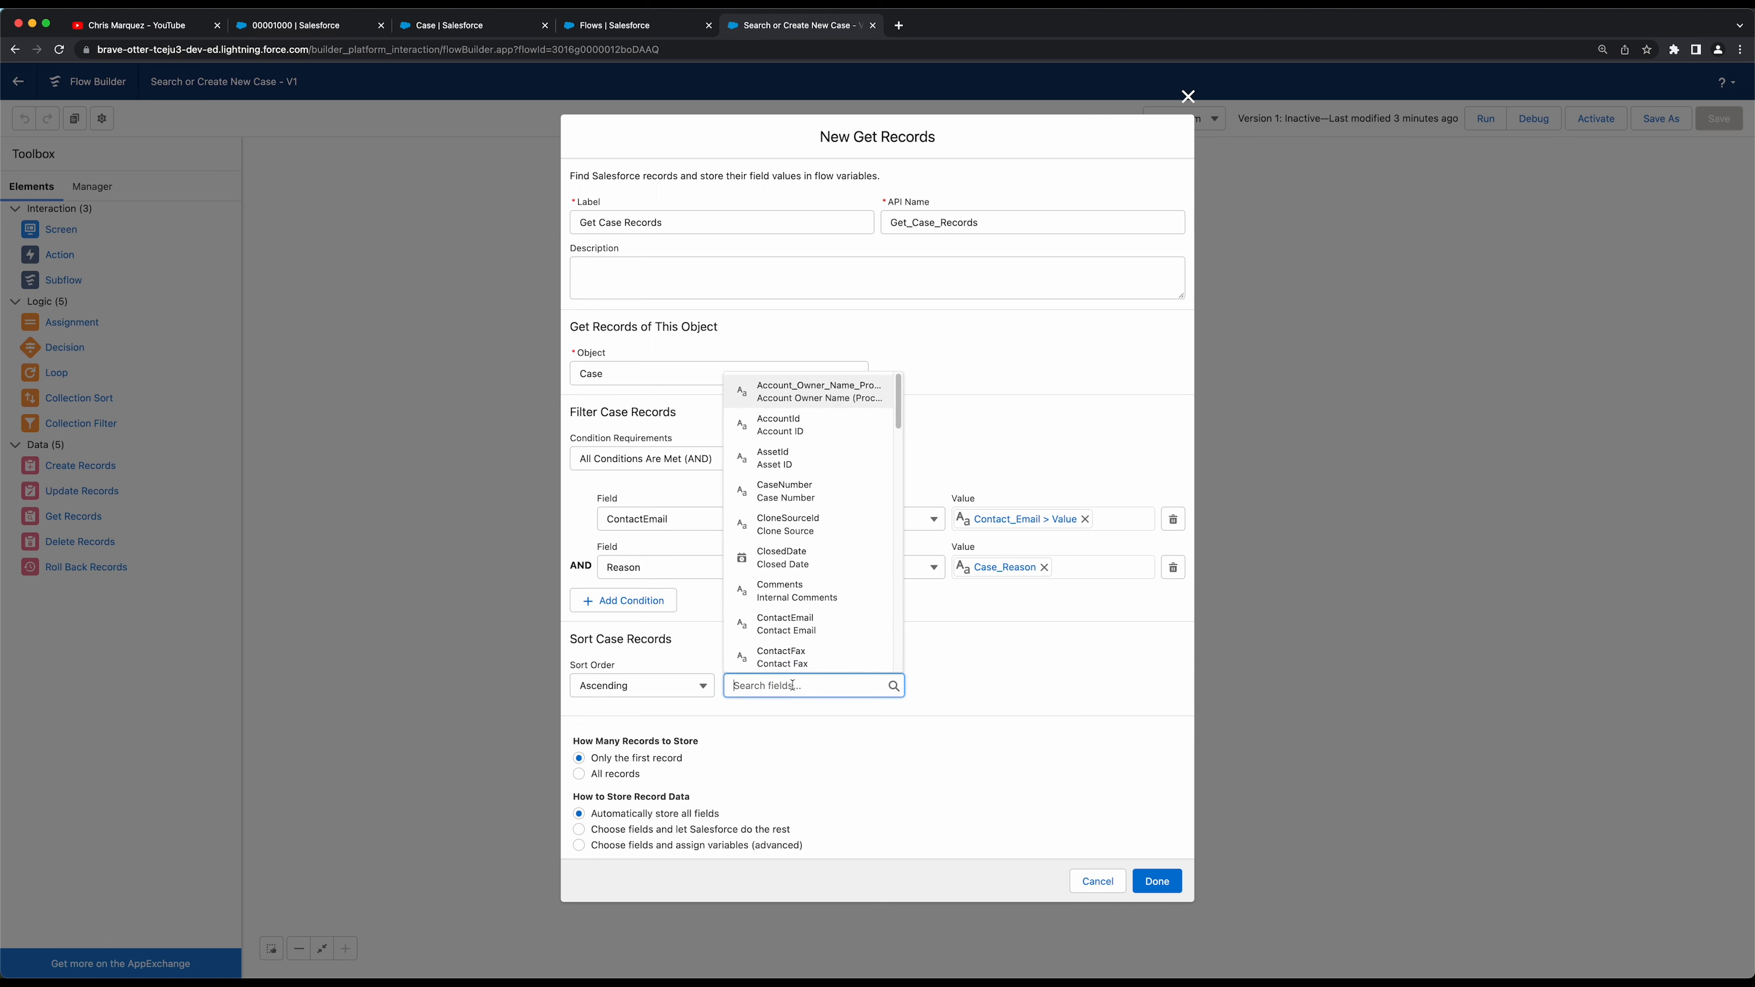
type("num")
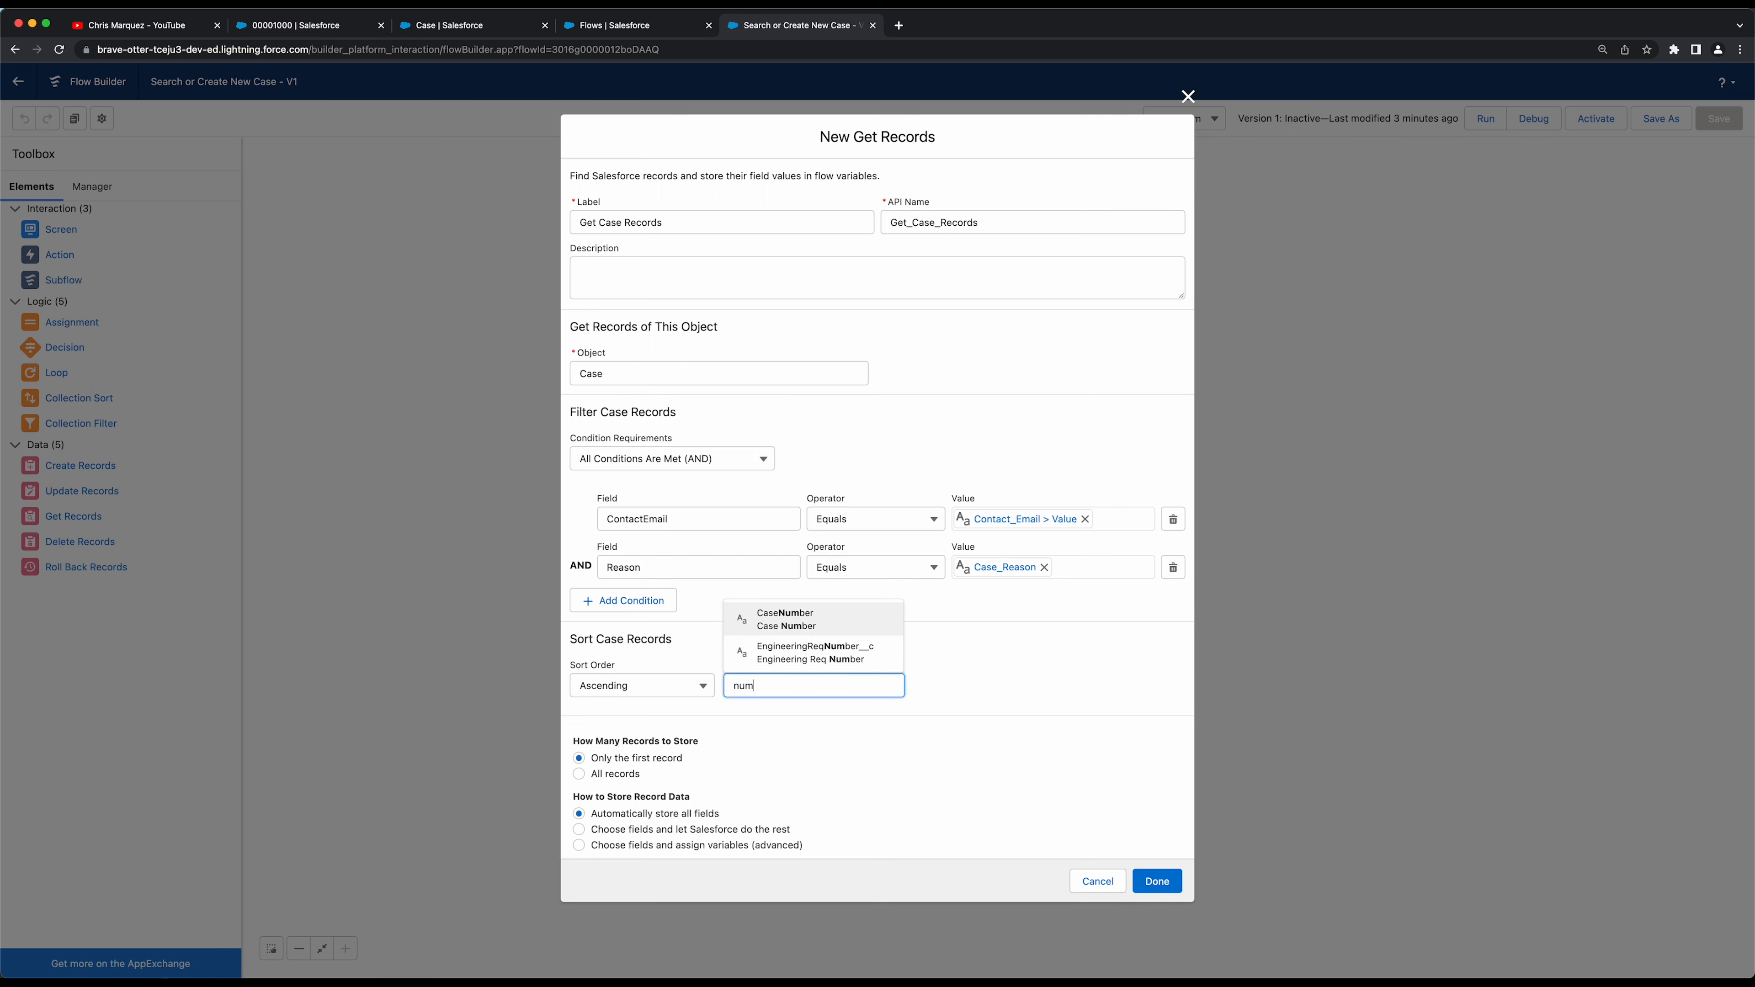
left_click(783, 622)
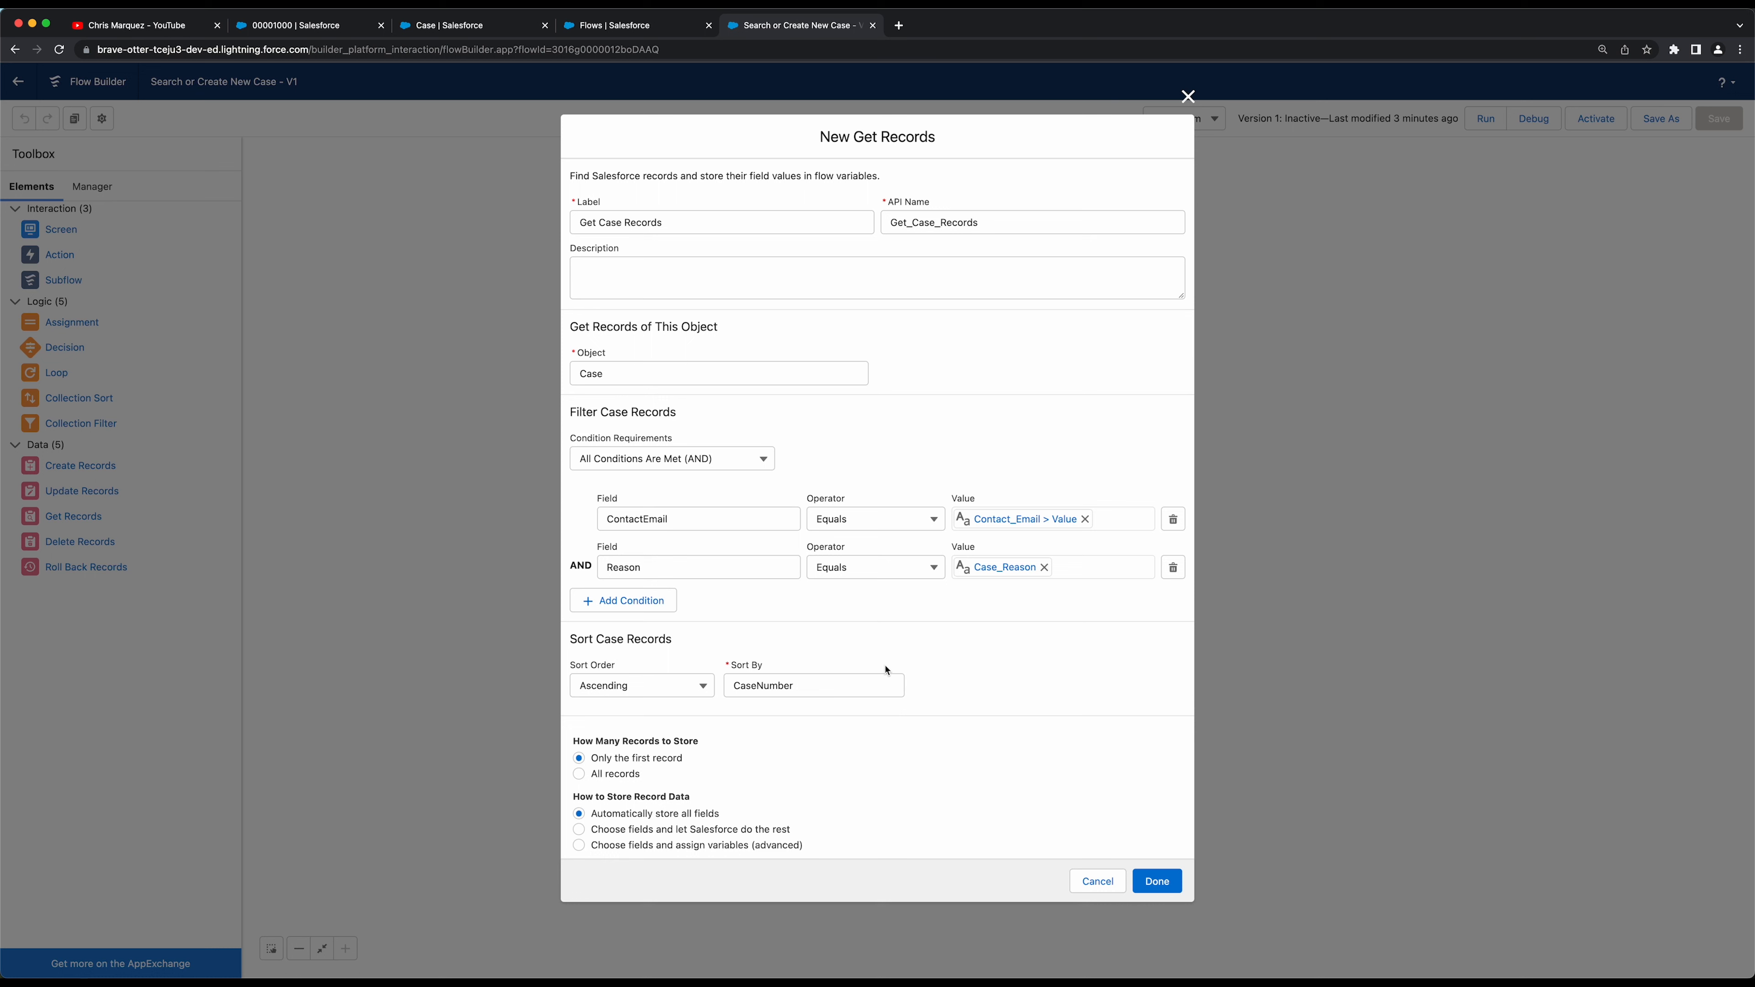
Store all records with all fields stored automatically, finish the element, and connect the Search for Case screen to it
left_click_drag(586, 741, 715, 748)
left_click(600, 774)
left_click(662, 819)
double_click(662, 819)
left_click(1157, 883)
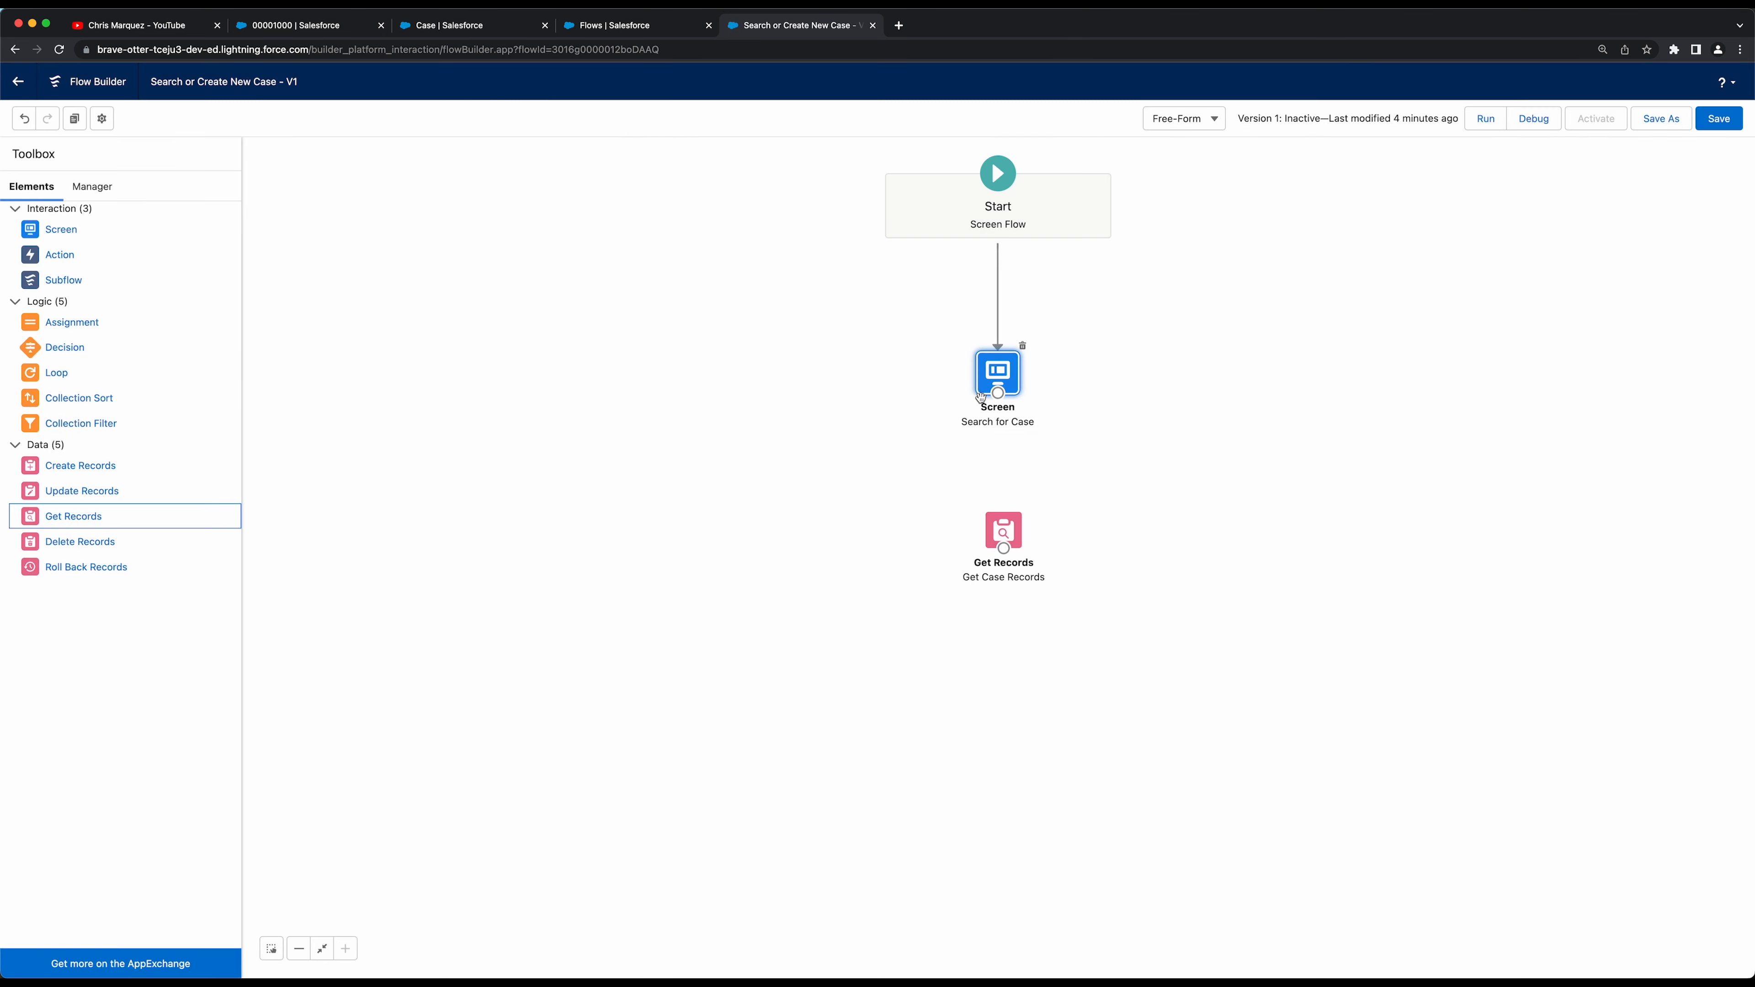
left_click_drag(999, 395, 1008, 535)
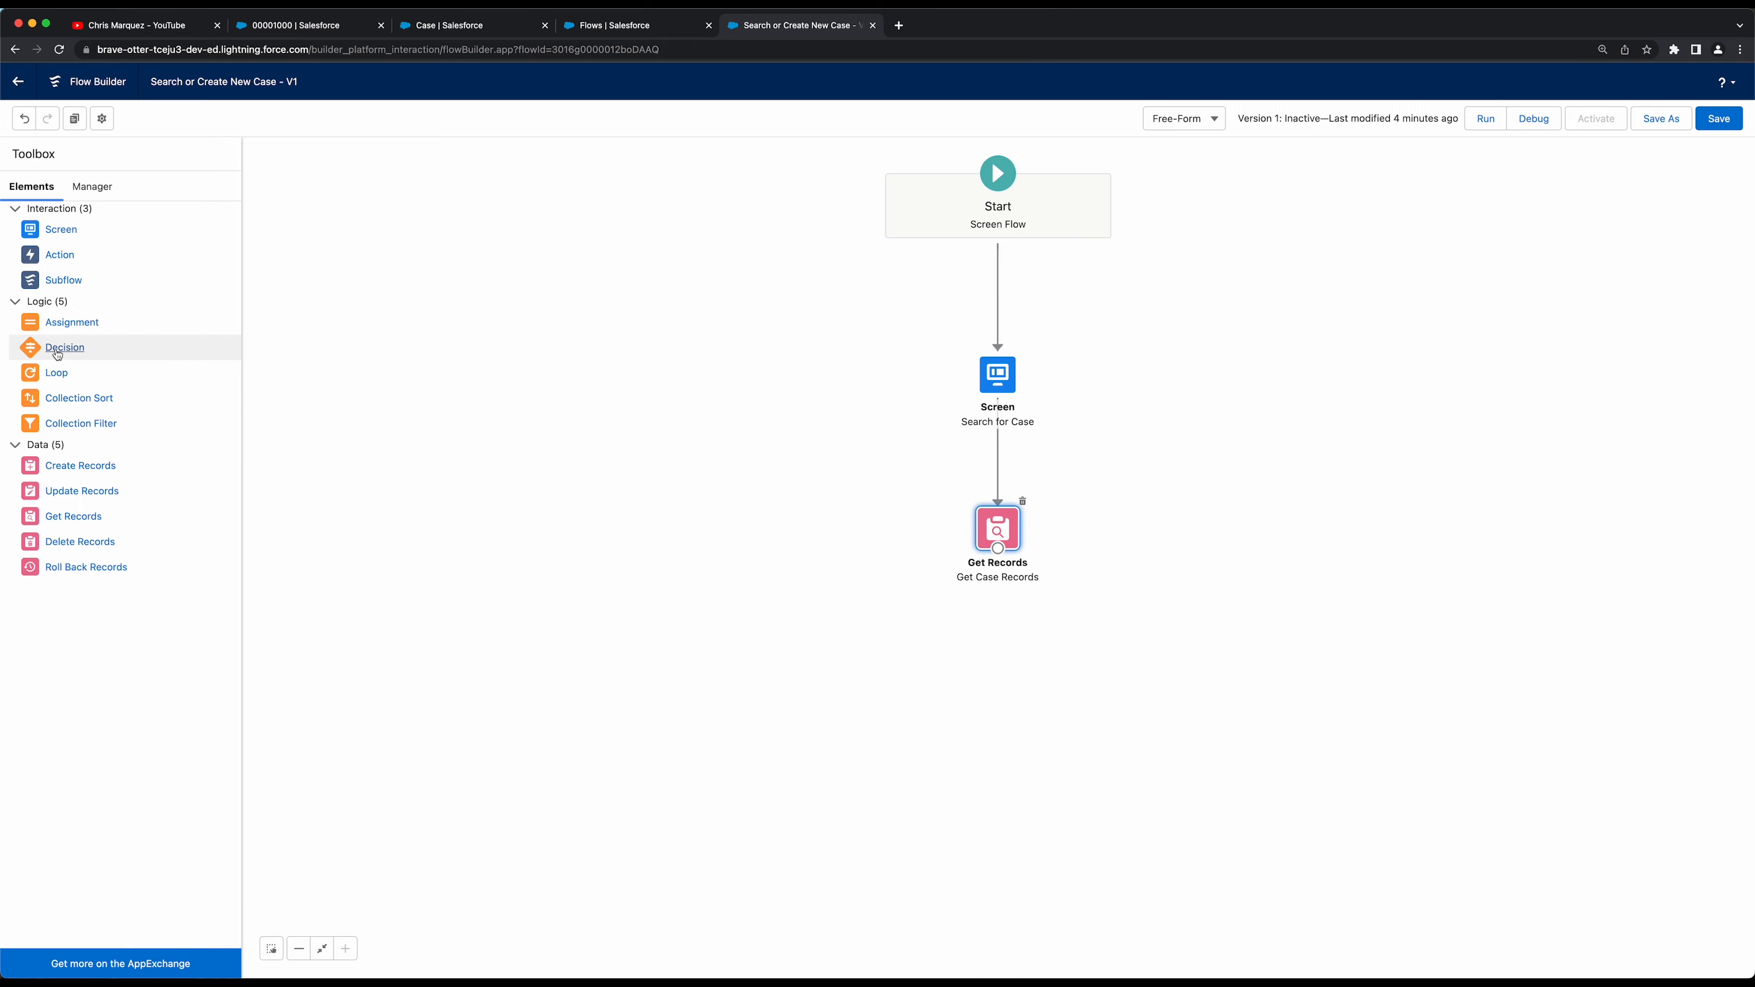
Add a Decision element below Get Case Records, labelled Display or Create New Case, with an outcome labelled Display Case(s)
left_click_drag(58, 353, 1014, 678)
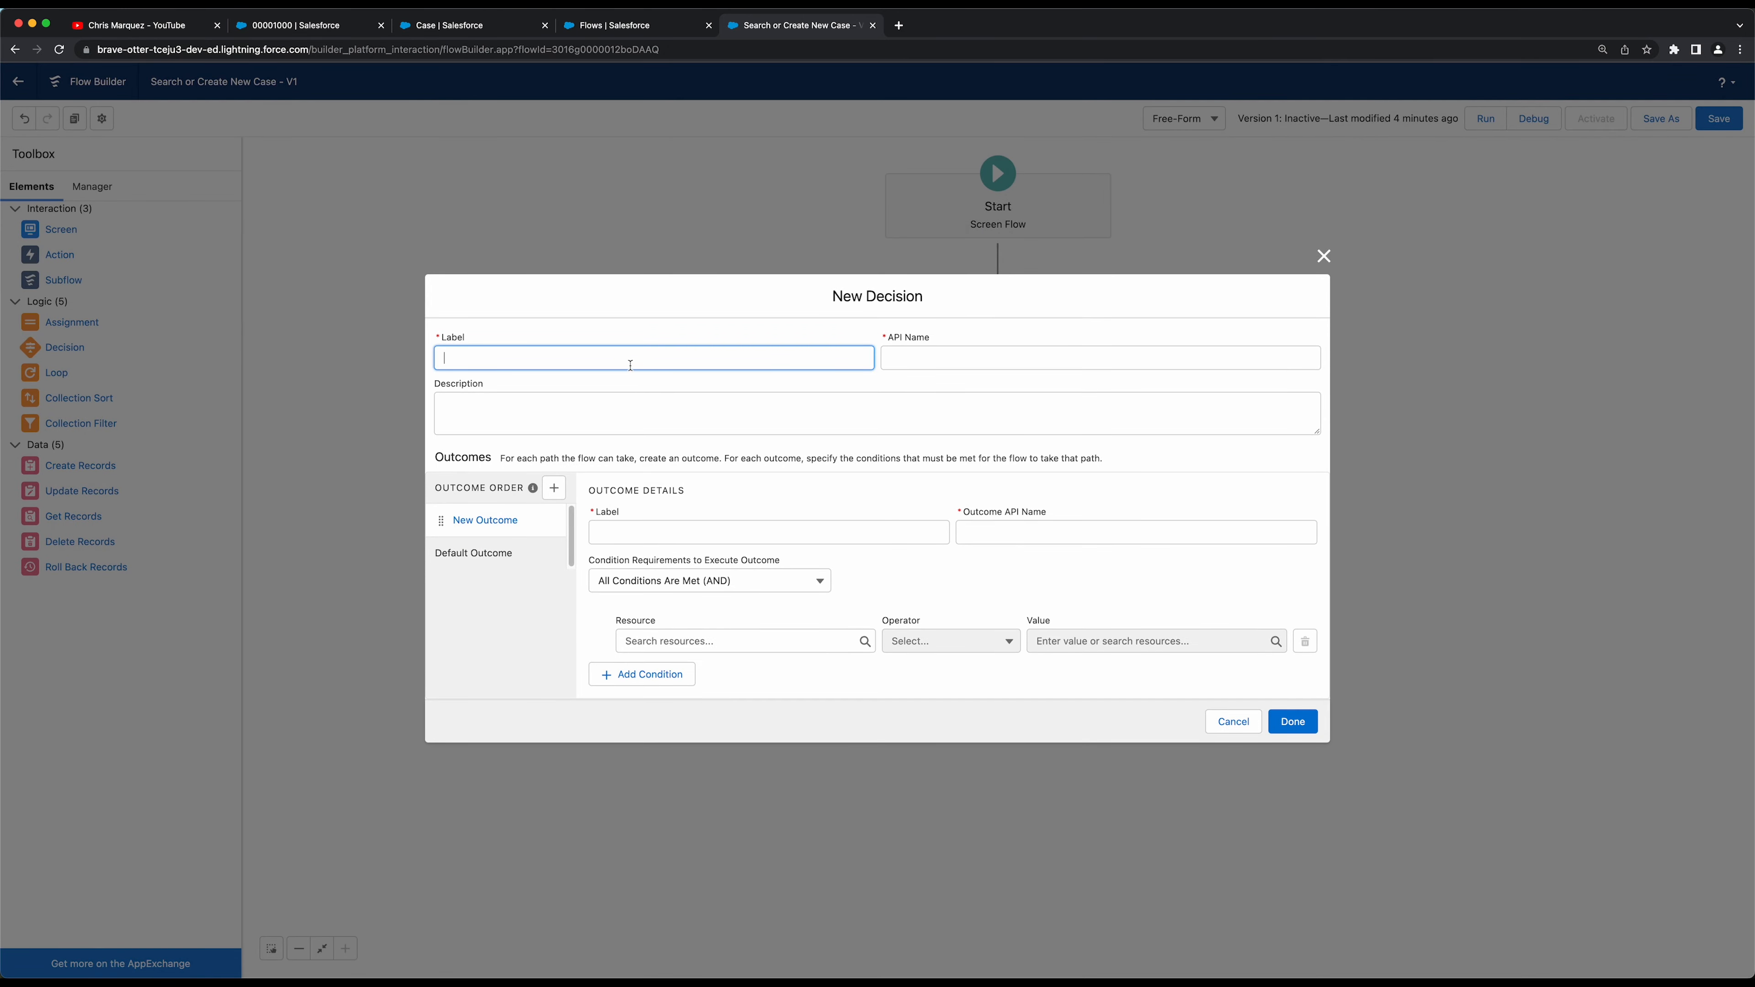
type("Display or Create New Case")
key("Tab")
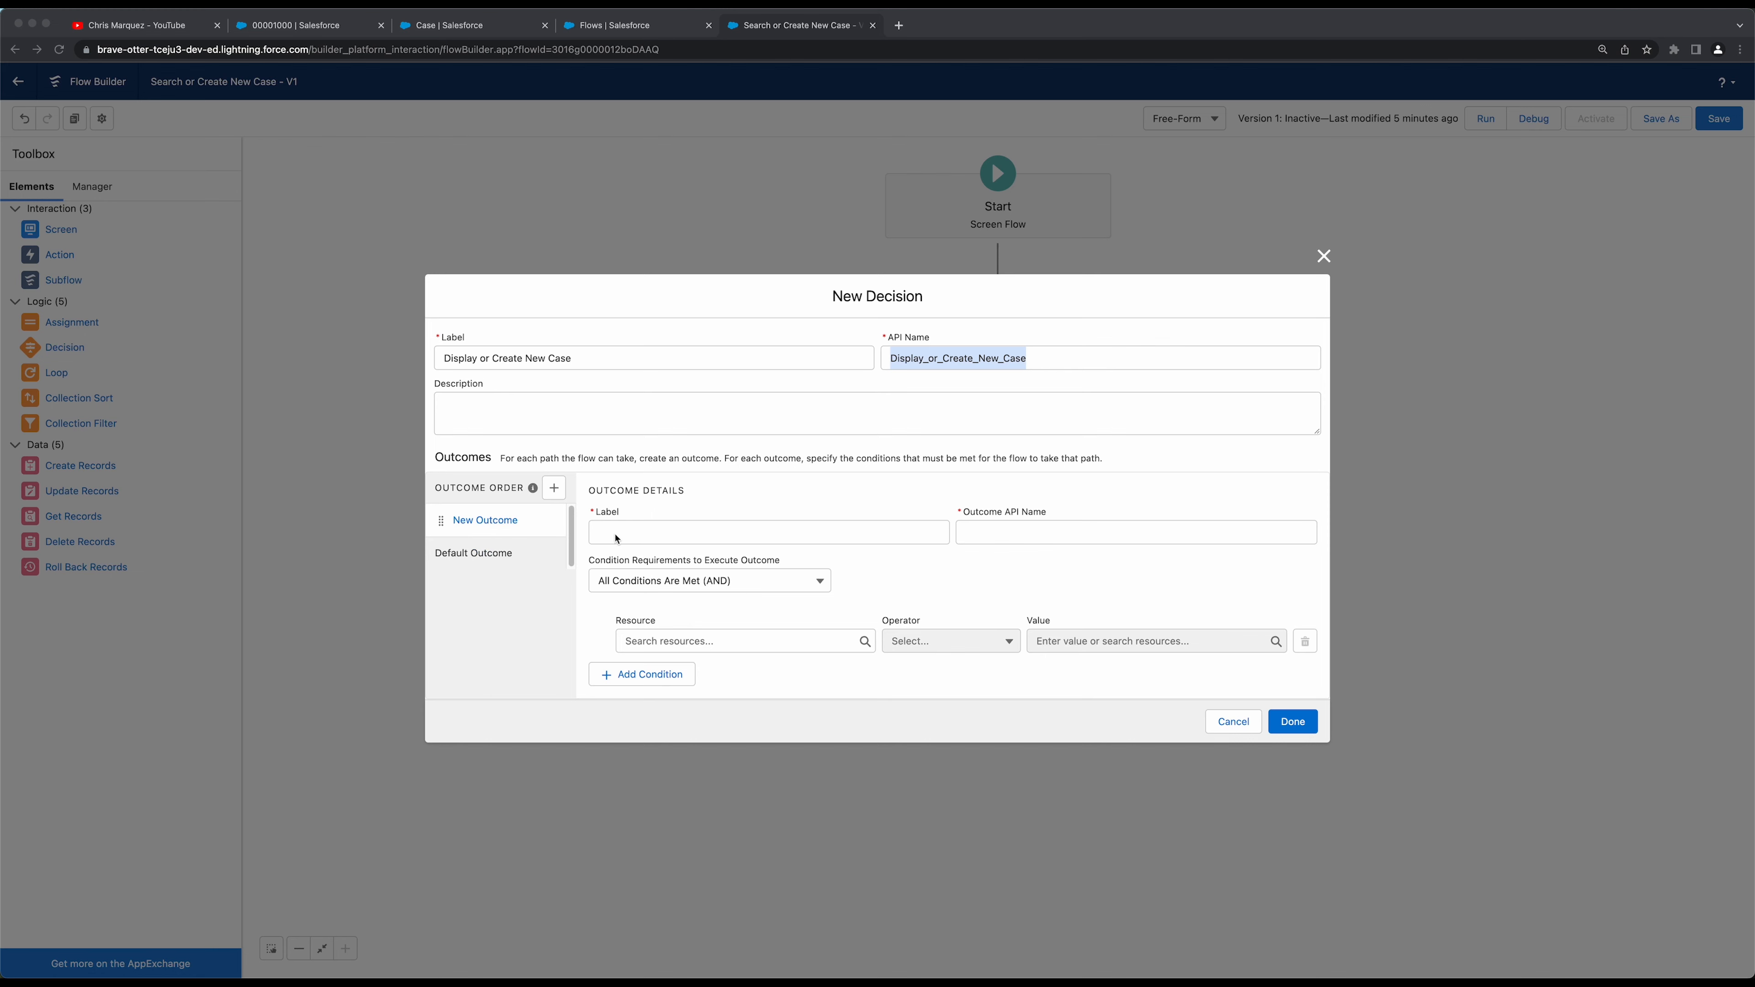
left_click(645, 533)
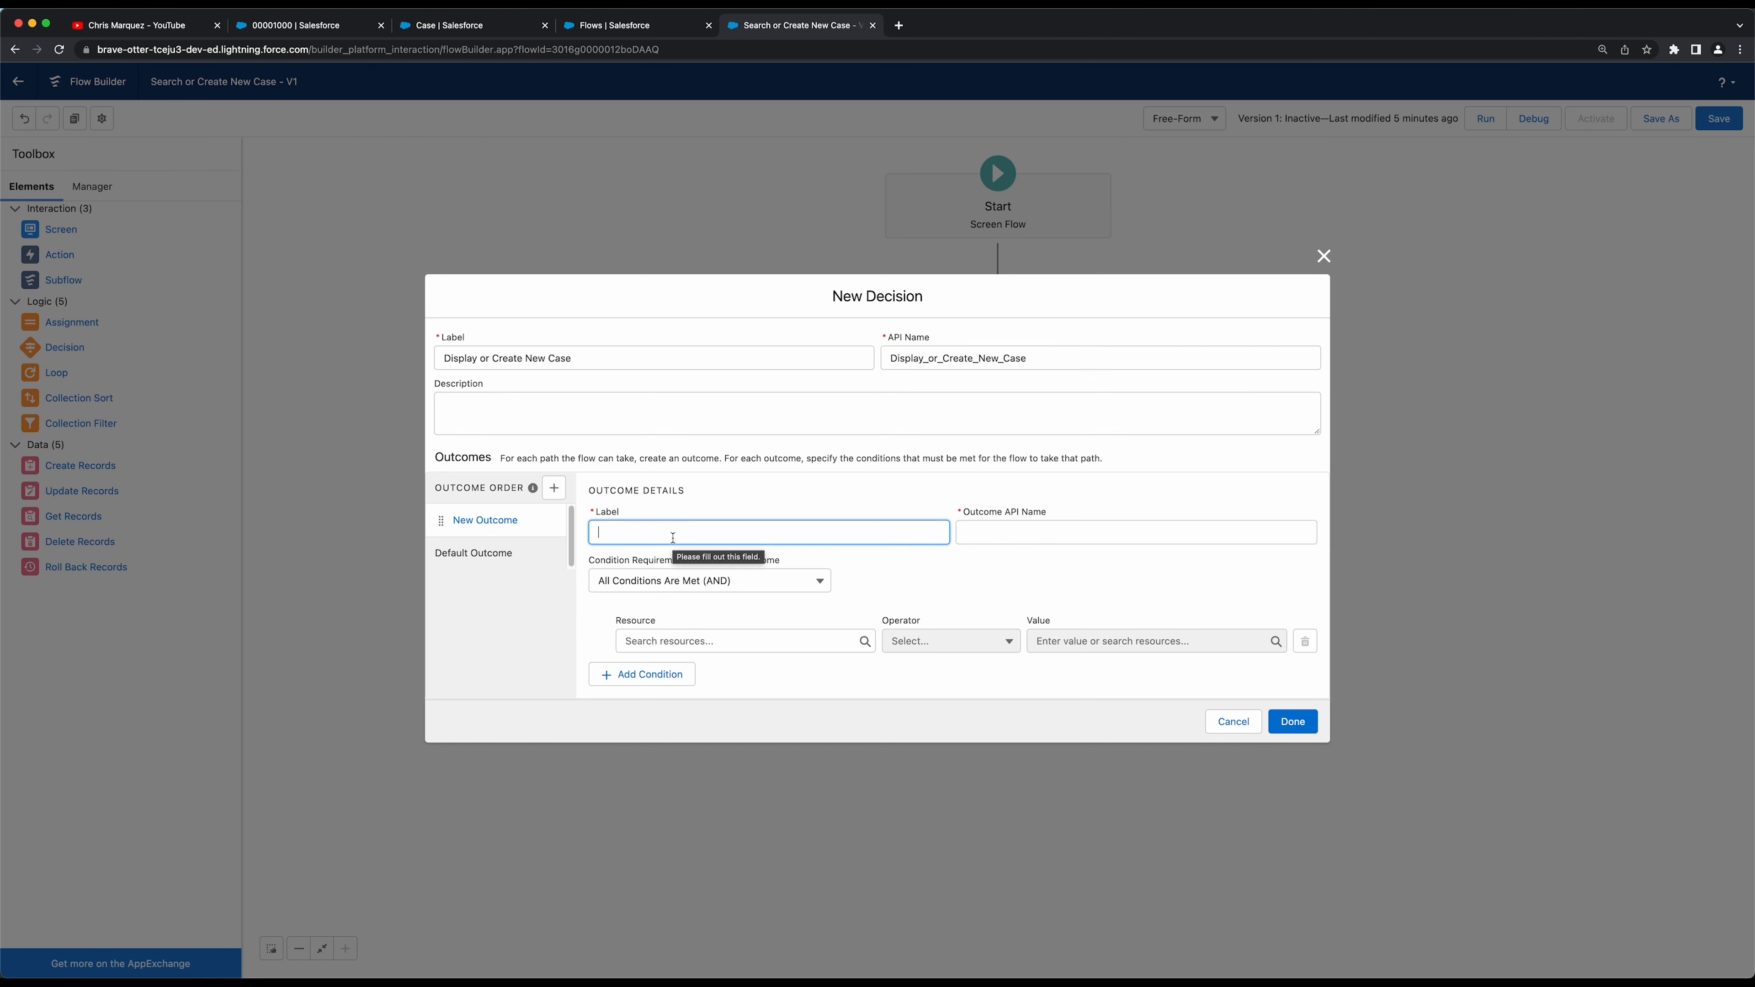
type("Dis")
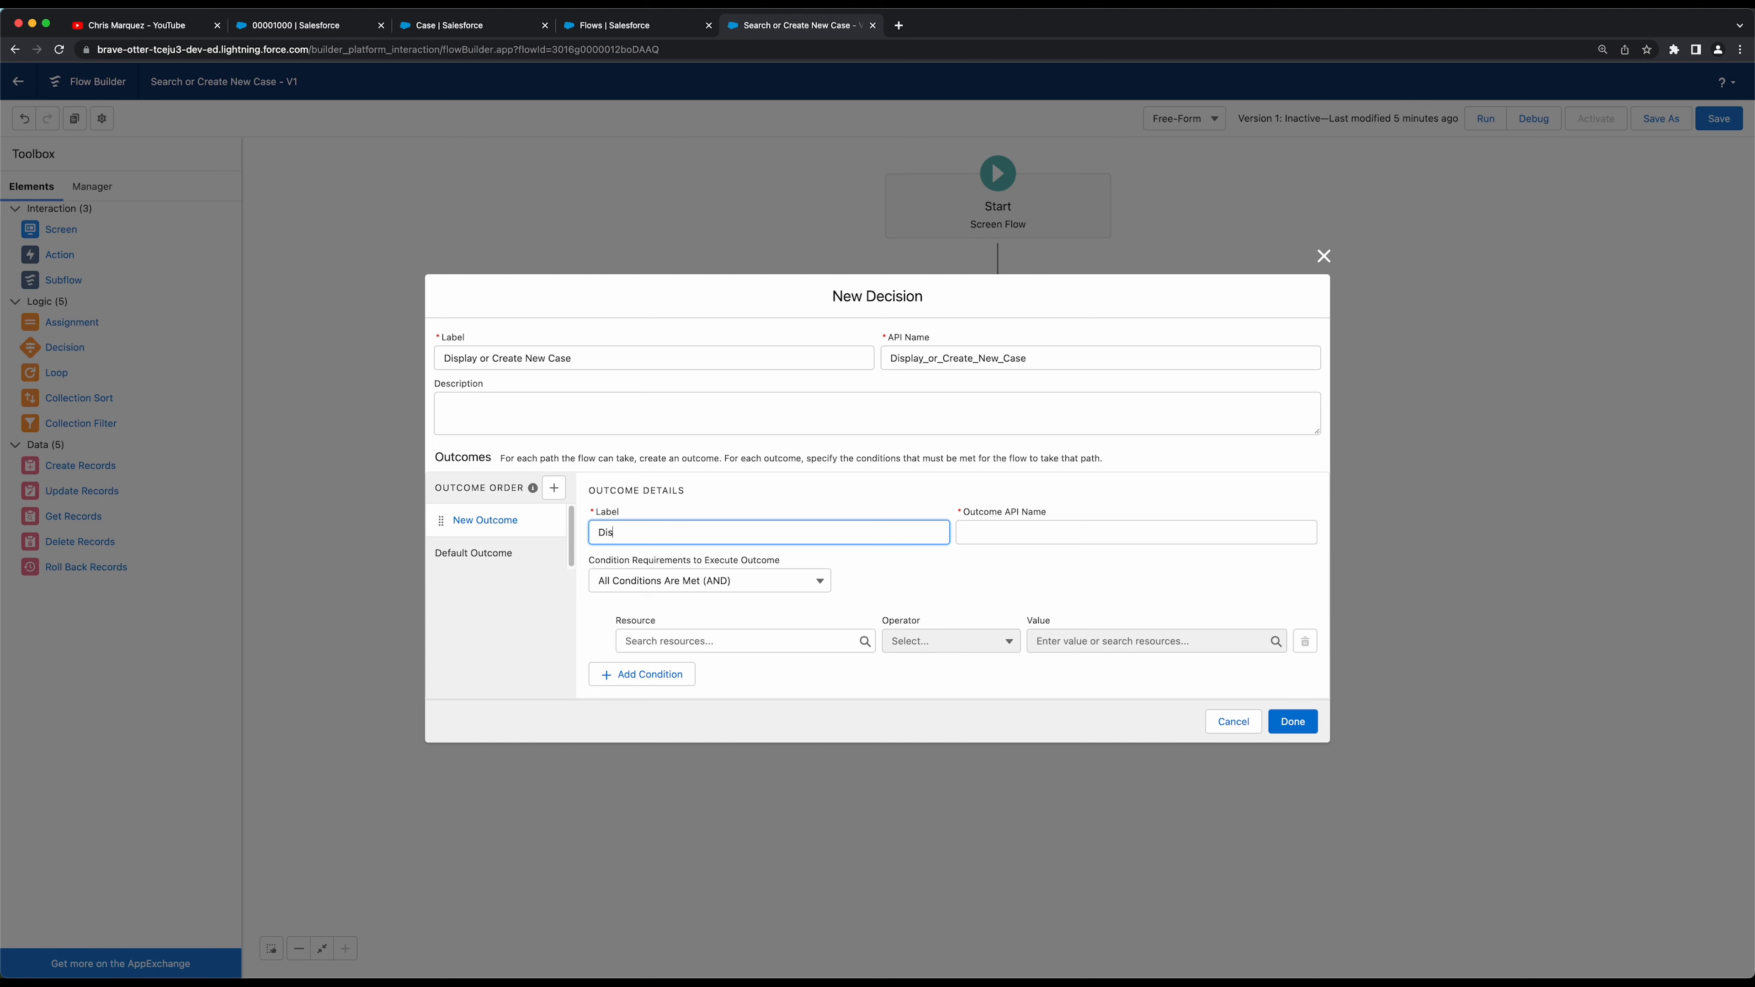
type("play Case(s")
left_click(642, 555)
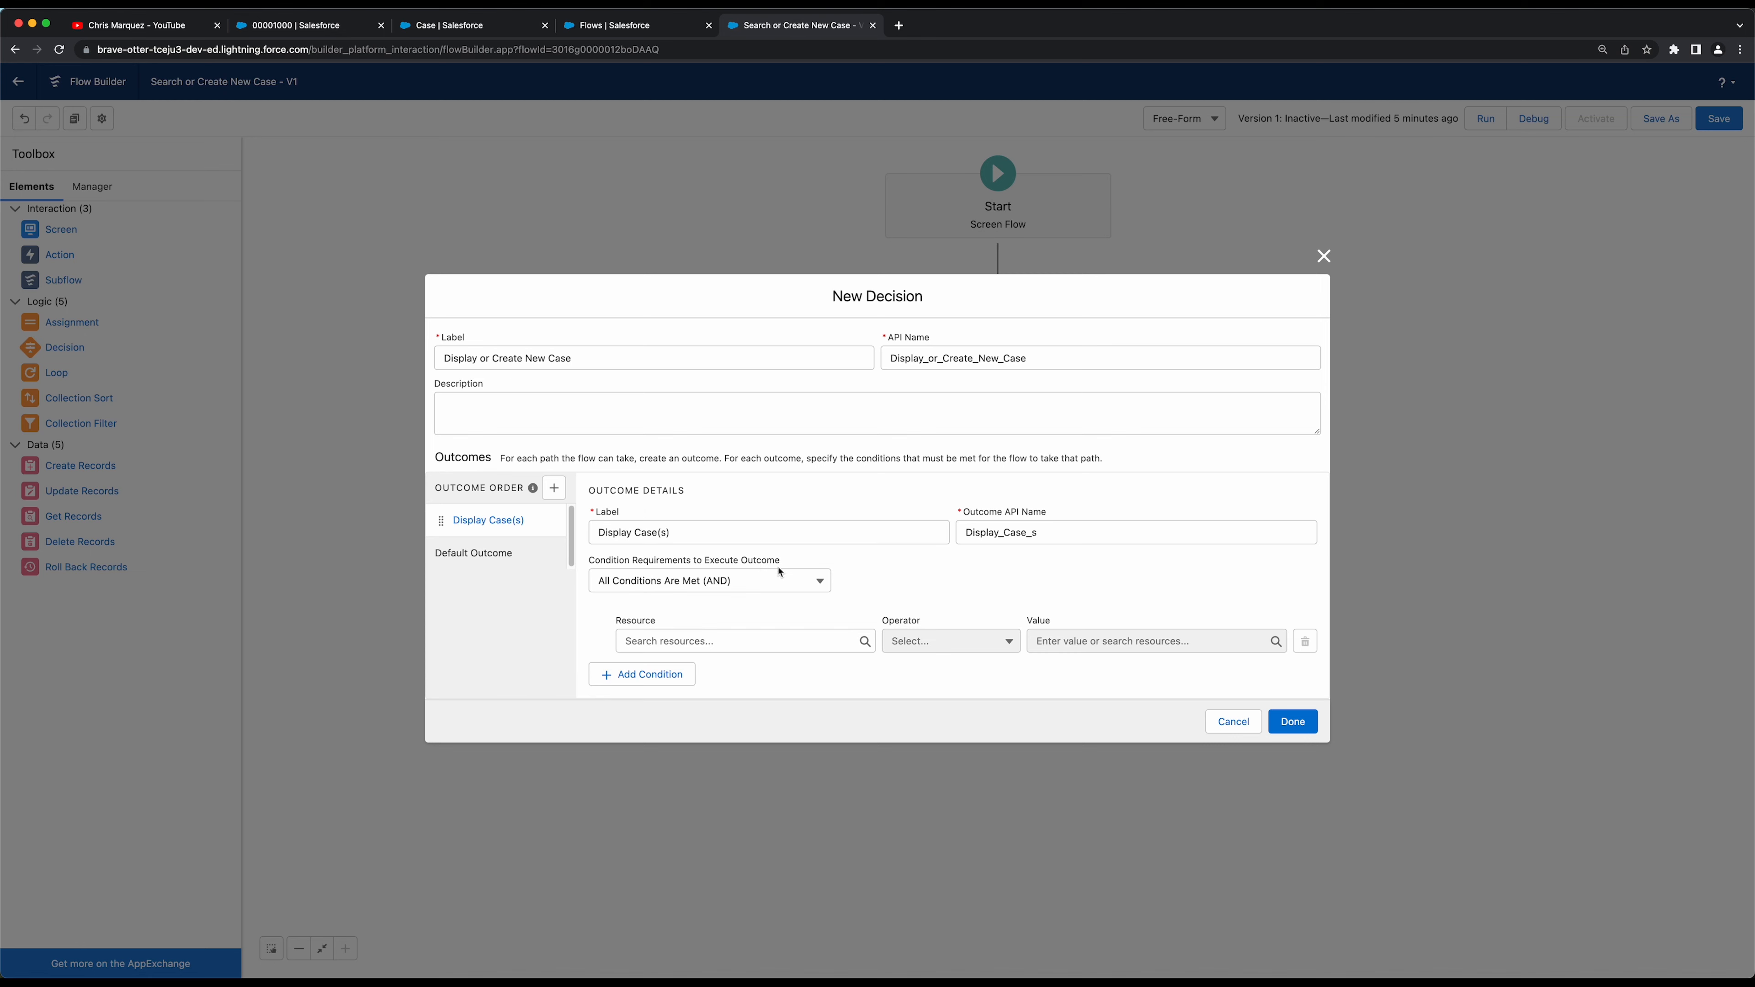
Set the Display Case(s) outcome's condition to Cases from Get_Case_Records Is Null False
left_click(723, 650)
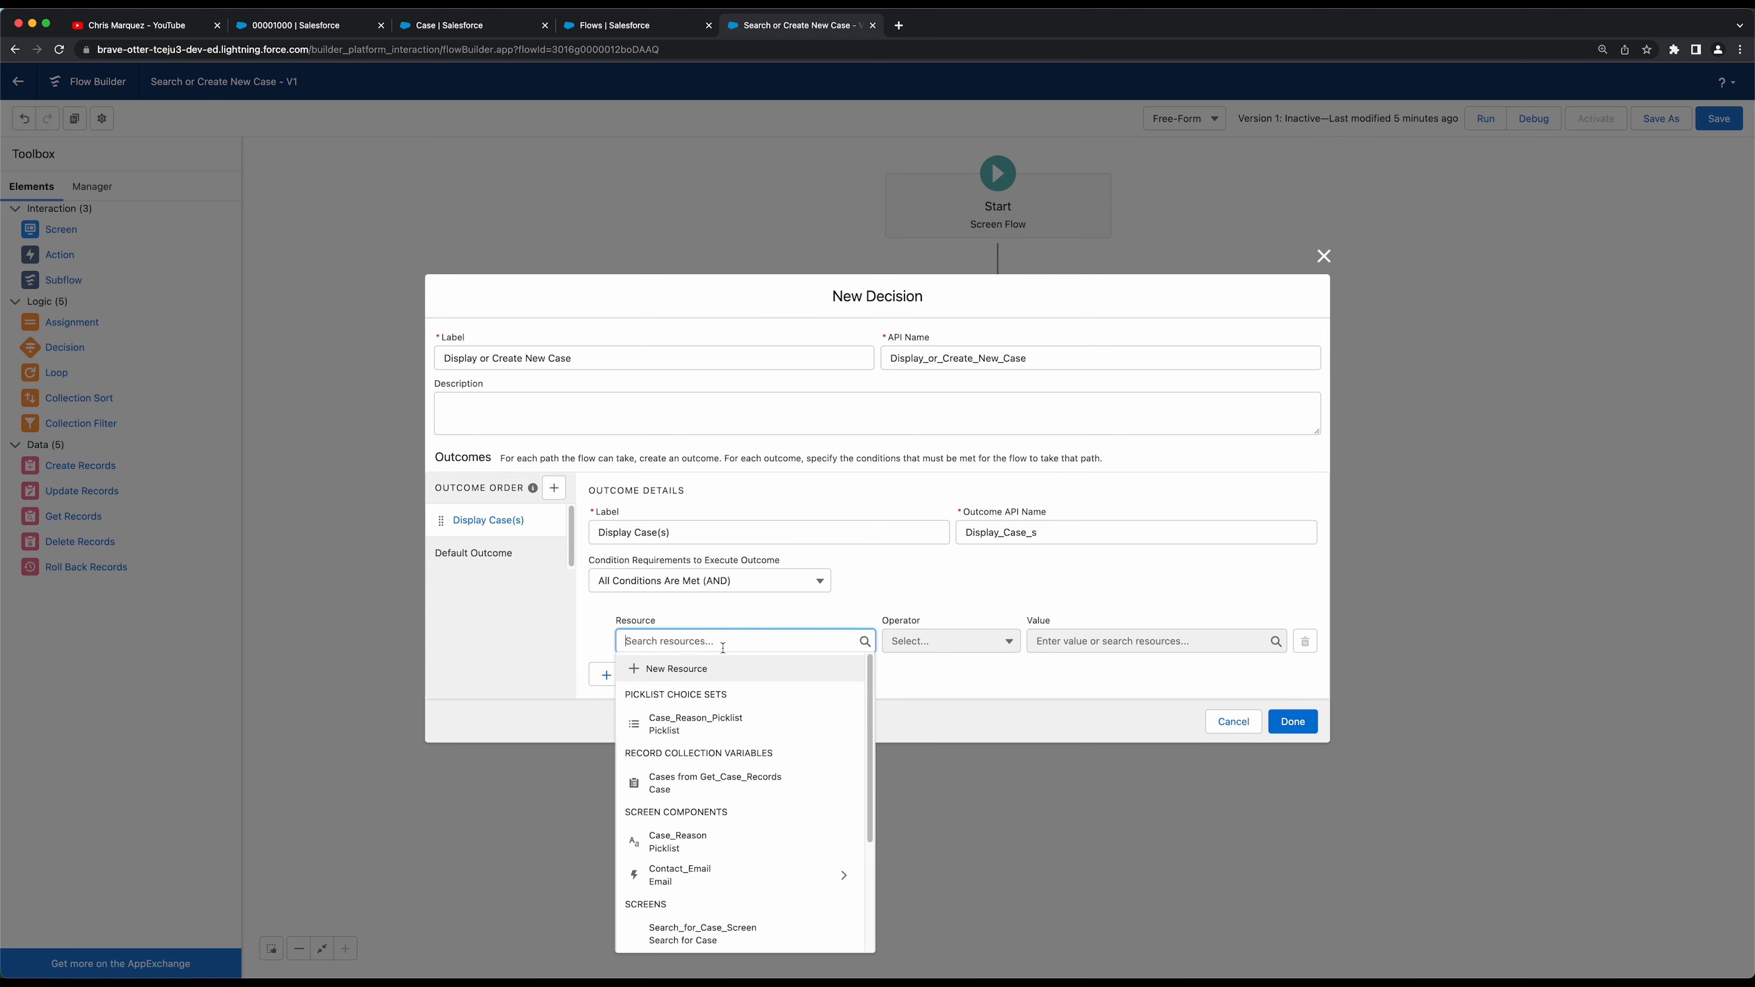
scroll(725, 697, "down", 2)
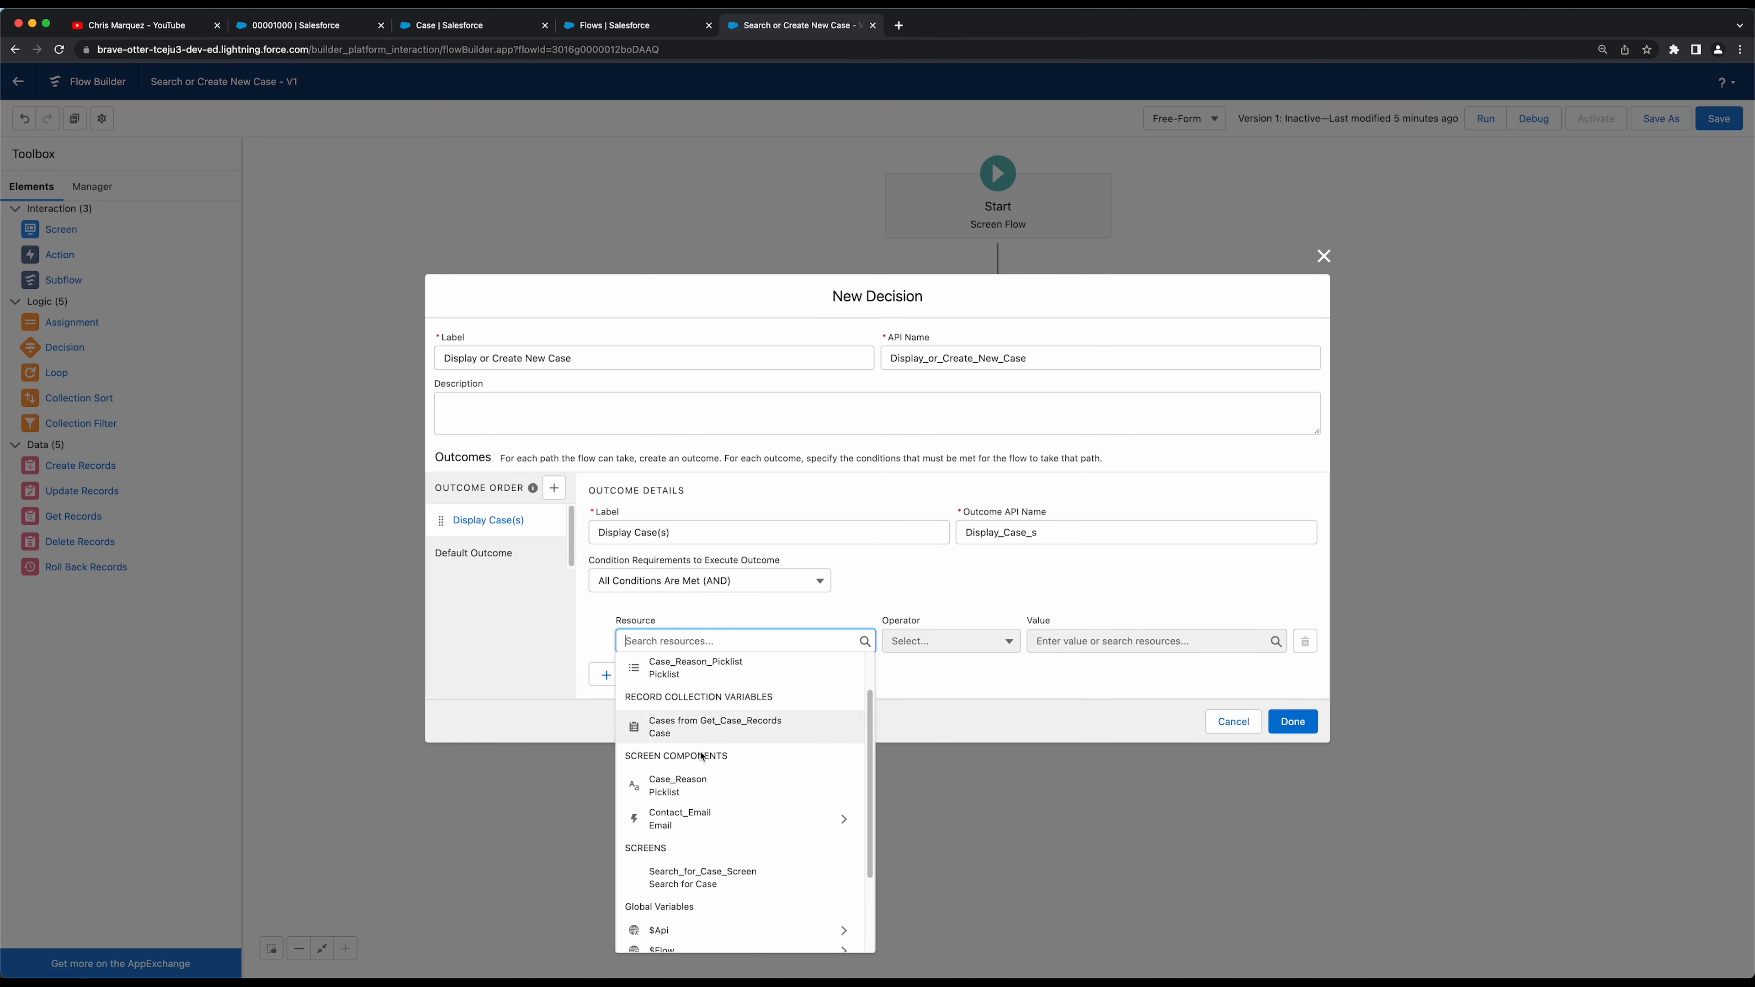
scroll(698, 760, "up", 2)
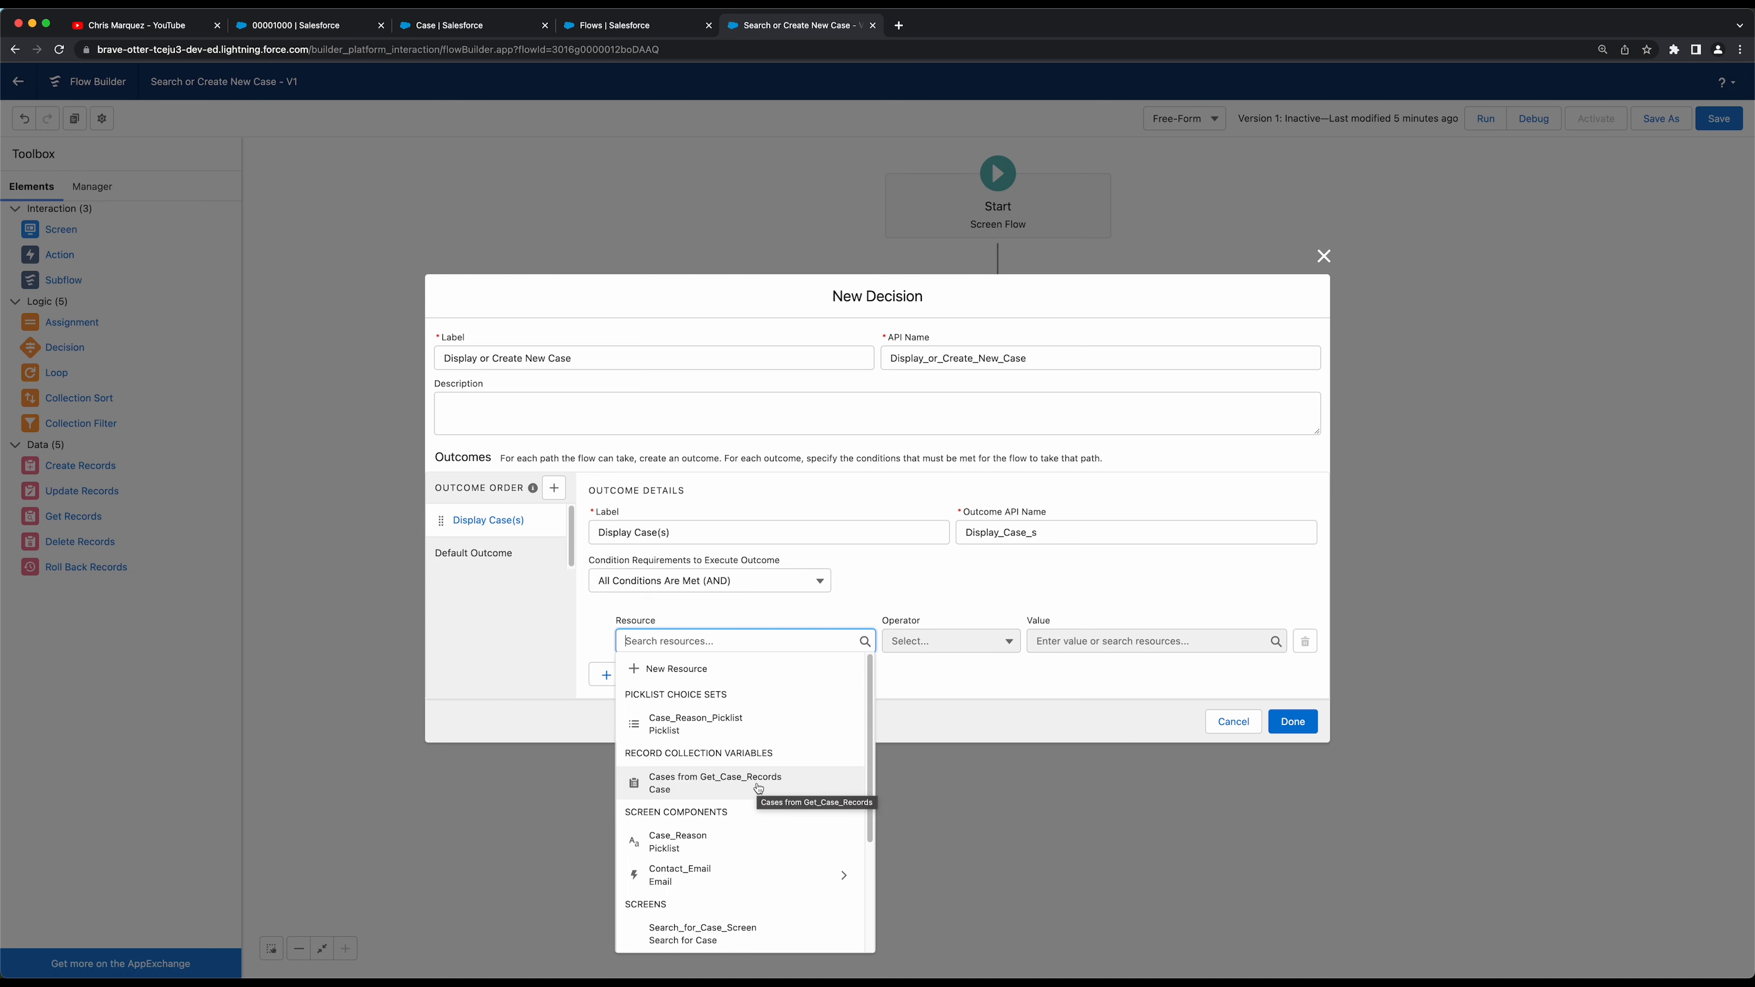
left_click(725, 782)
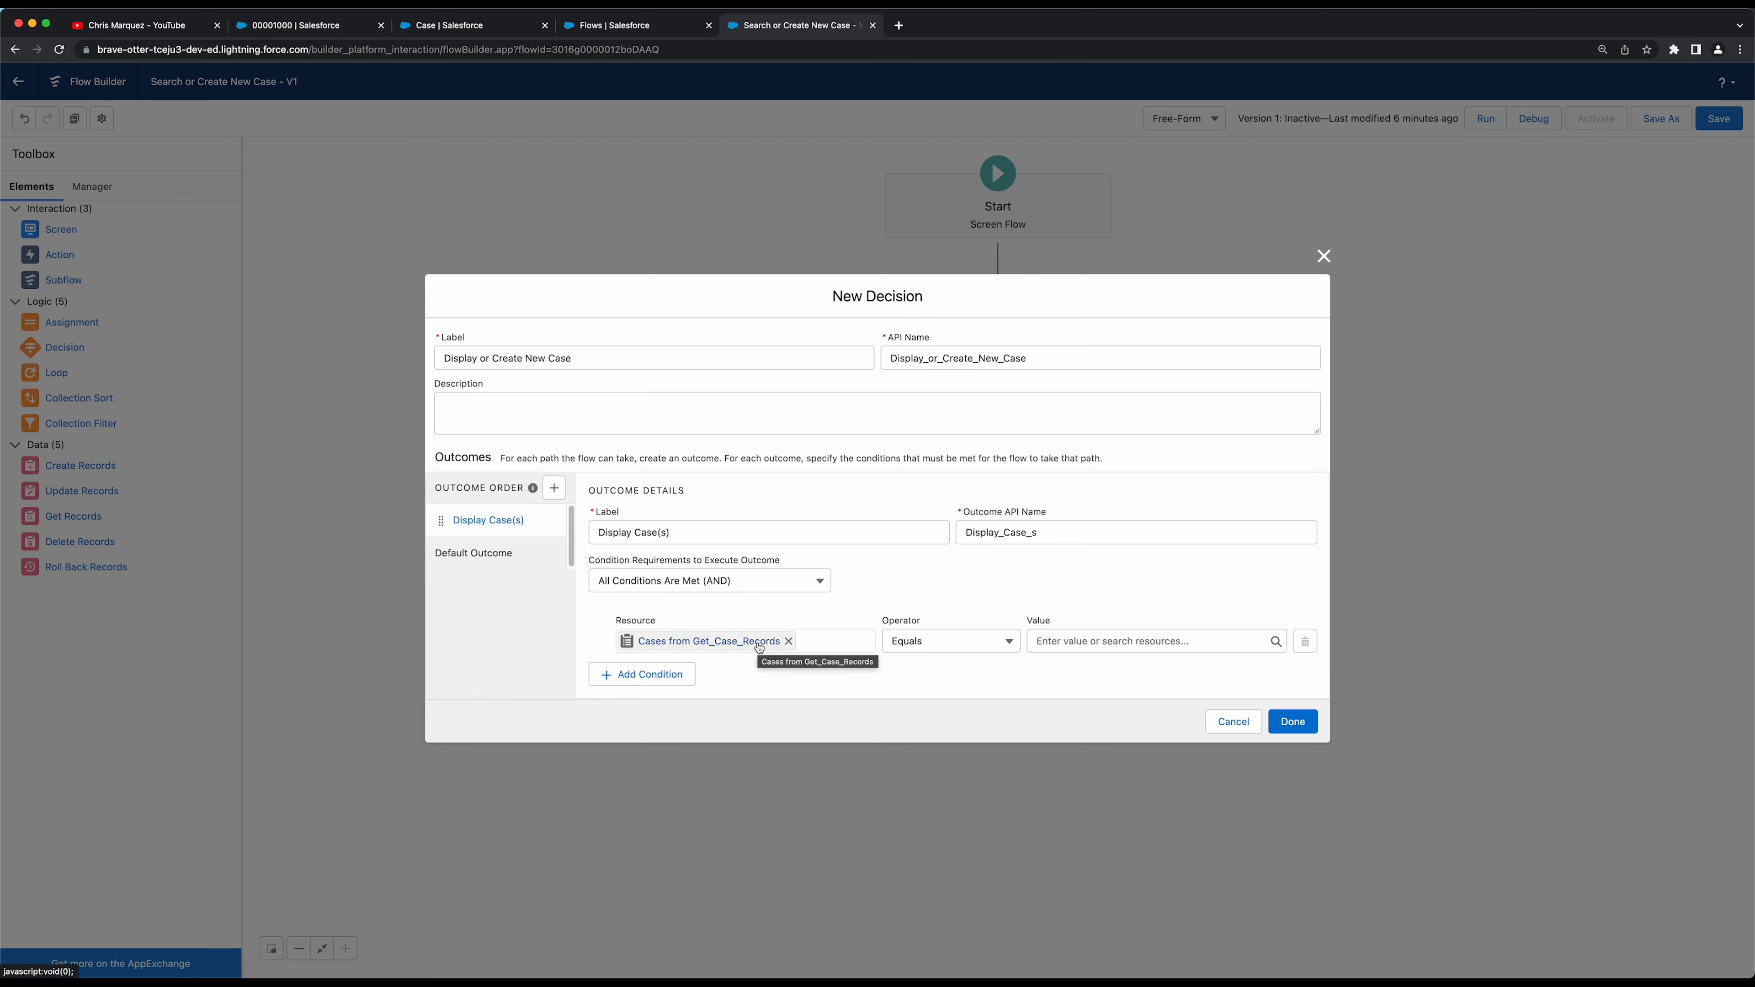
left_click(959, 643)
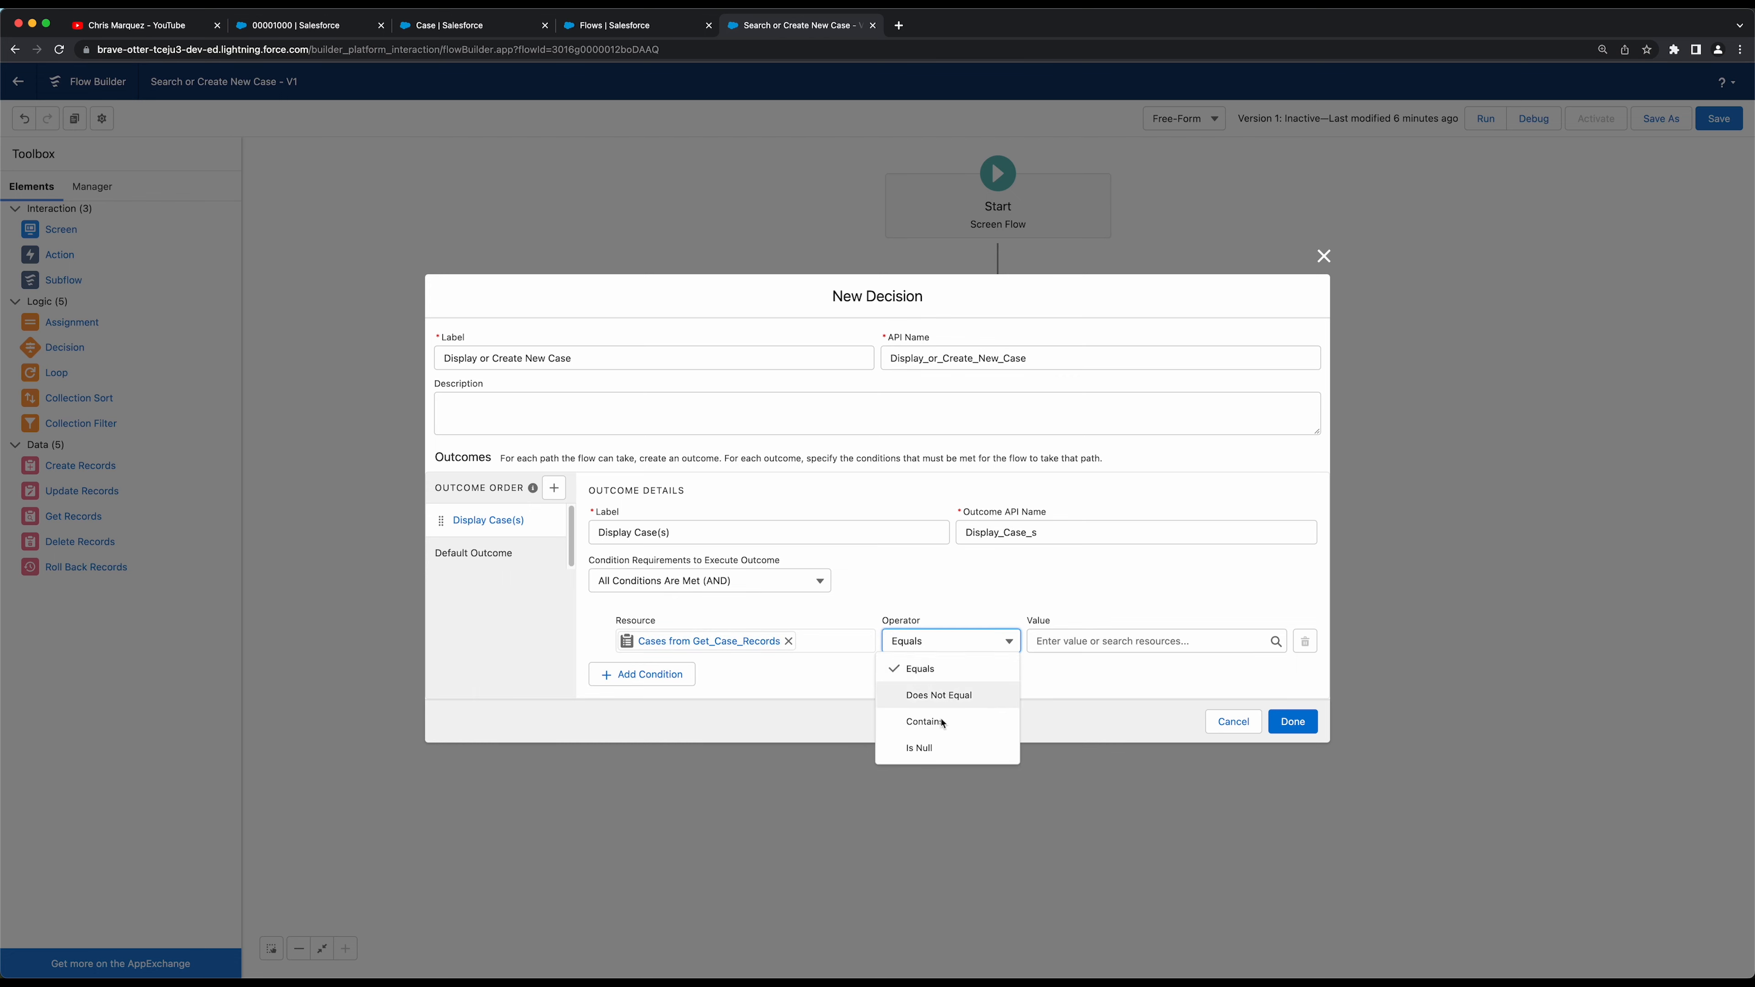
left_click(923, 748)
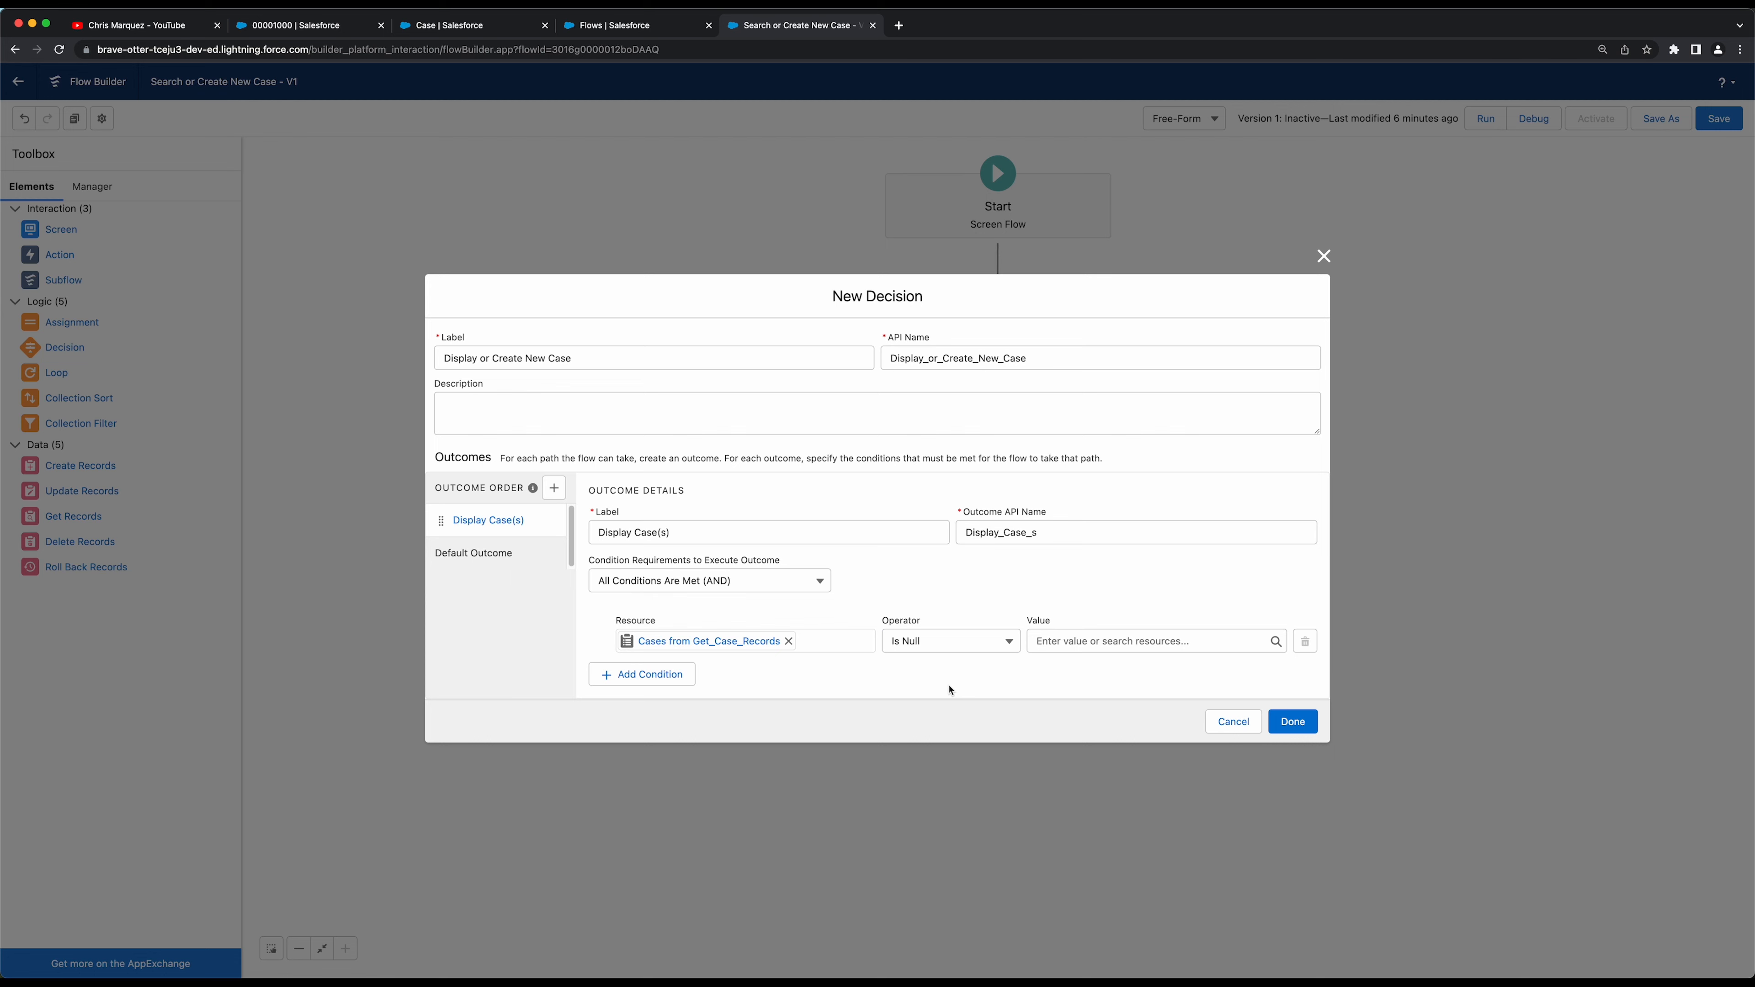
left_click(1075, 639)
type("false")
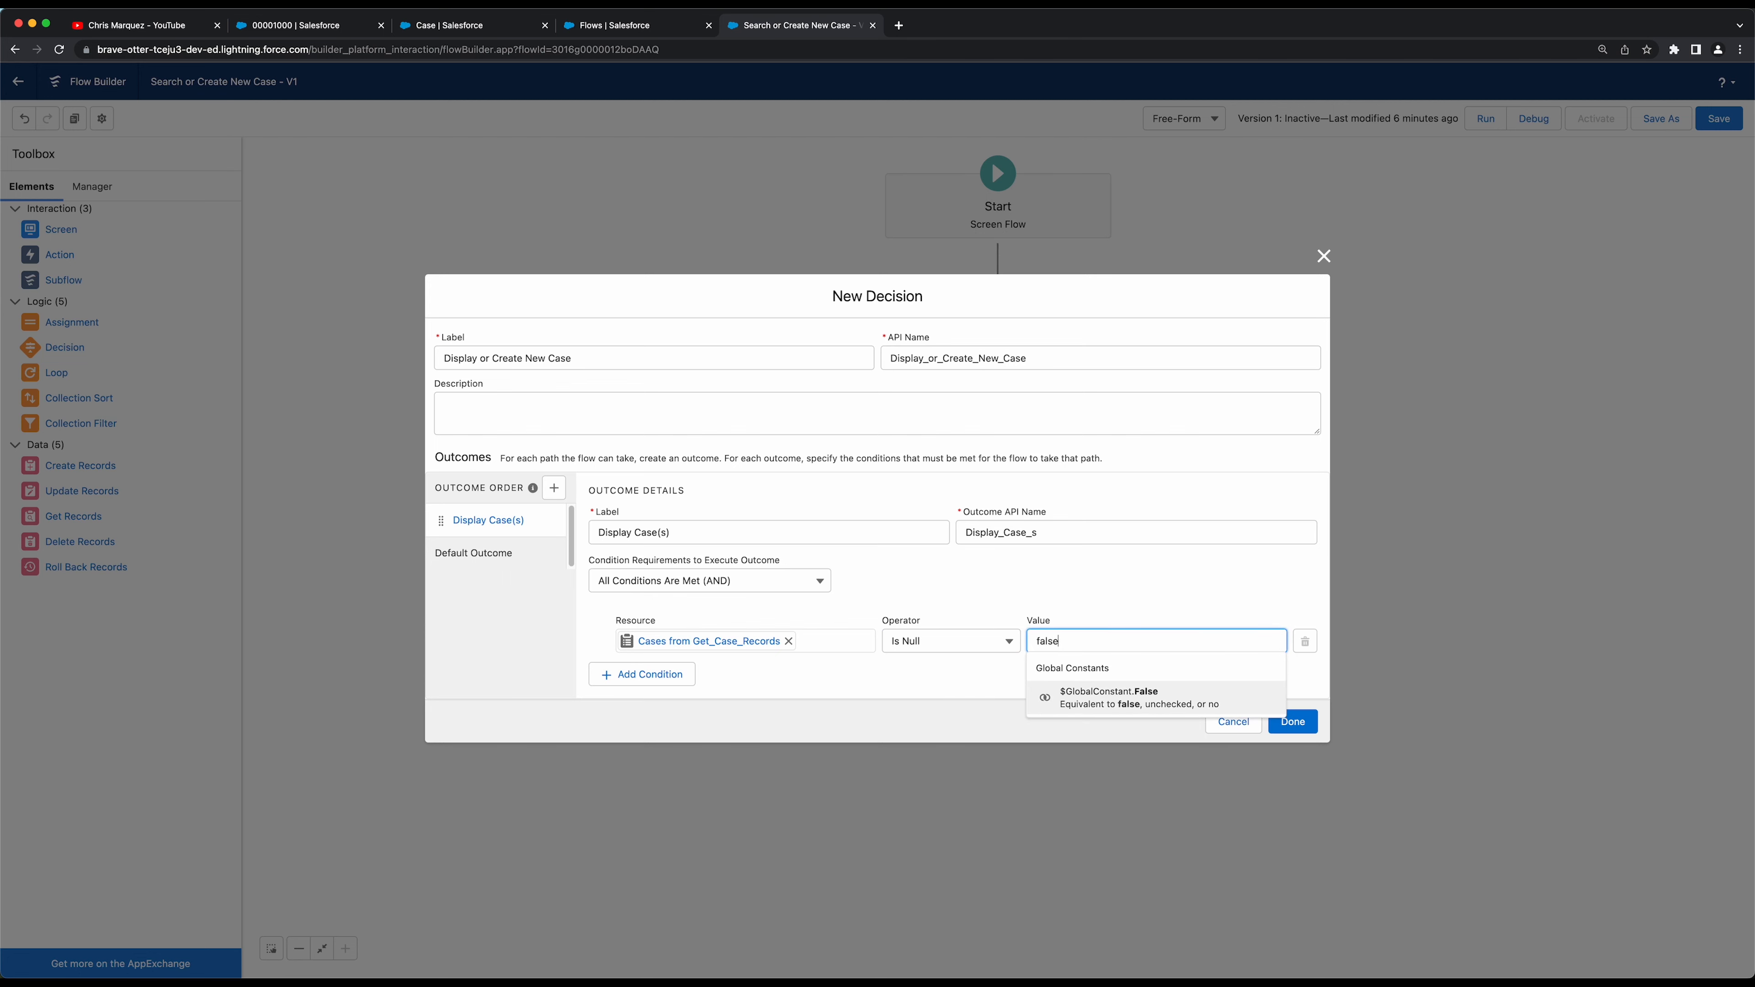
left_click(1111, 693)
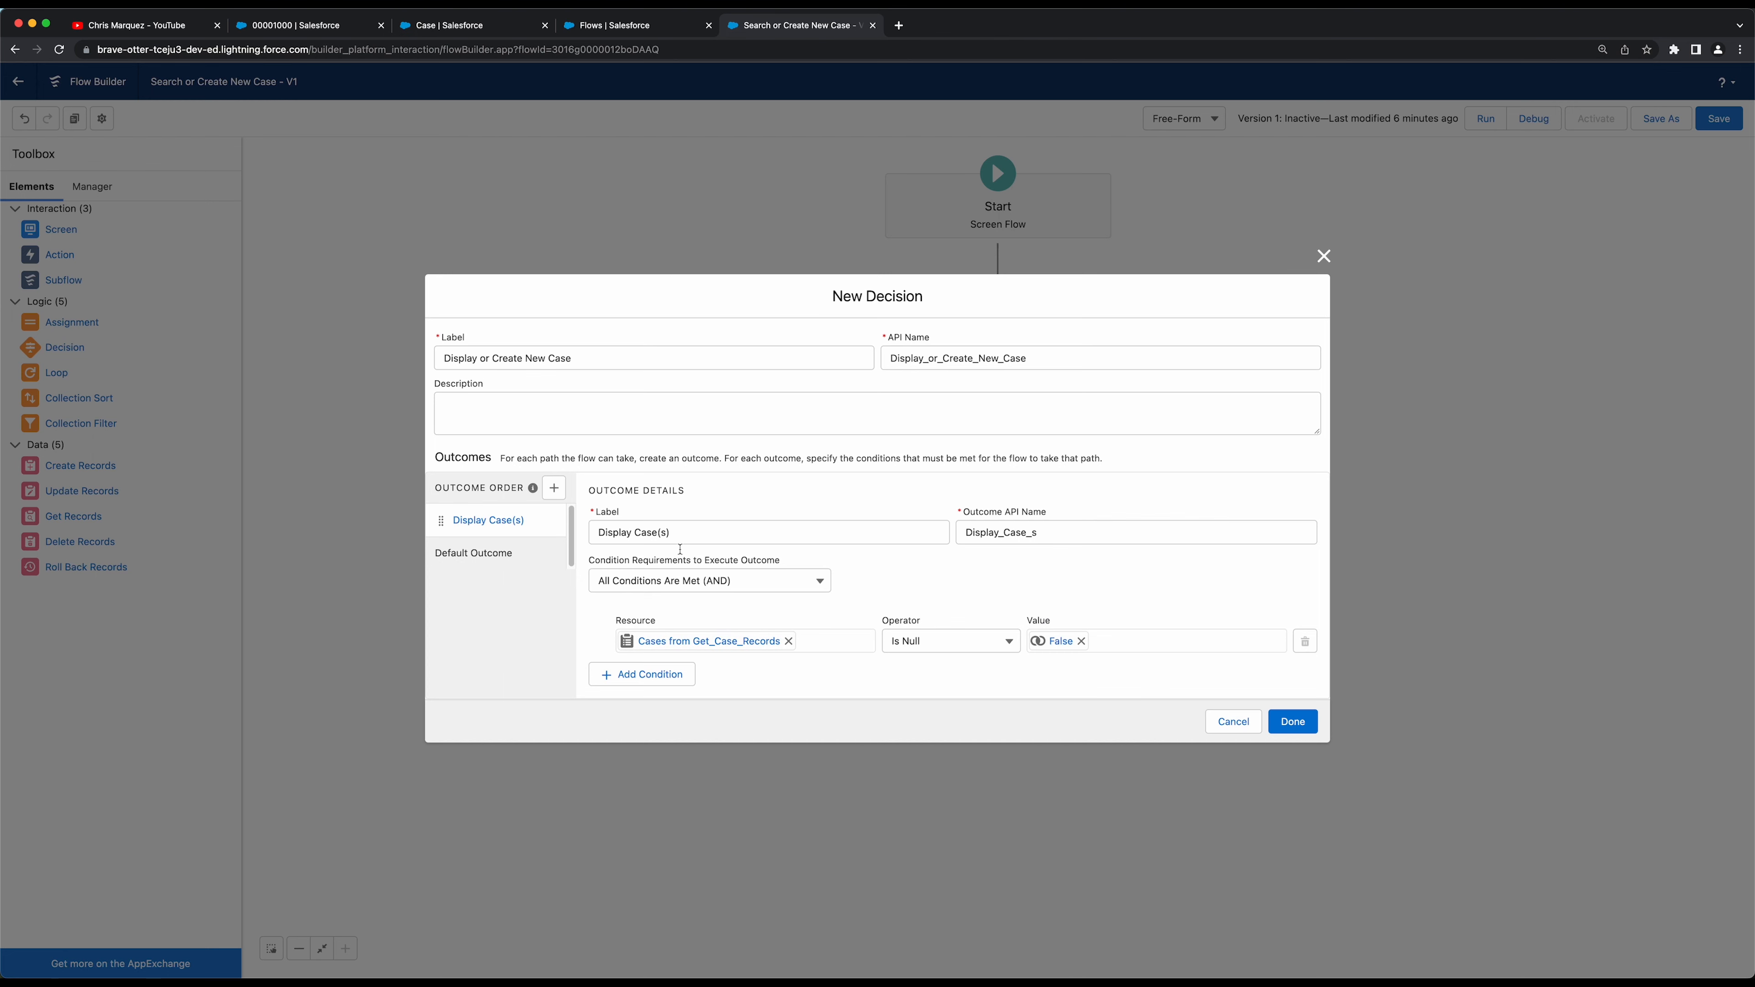
left_click_drag(792, 539, 593, 537)
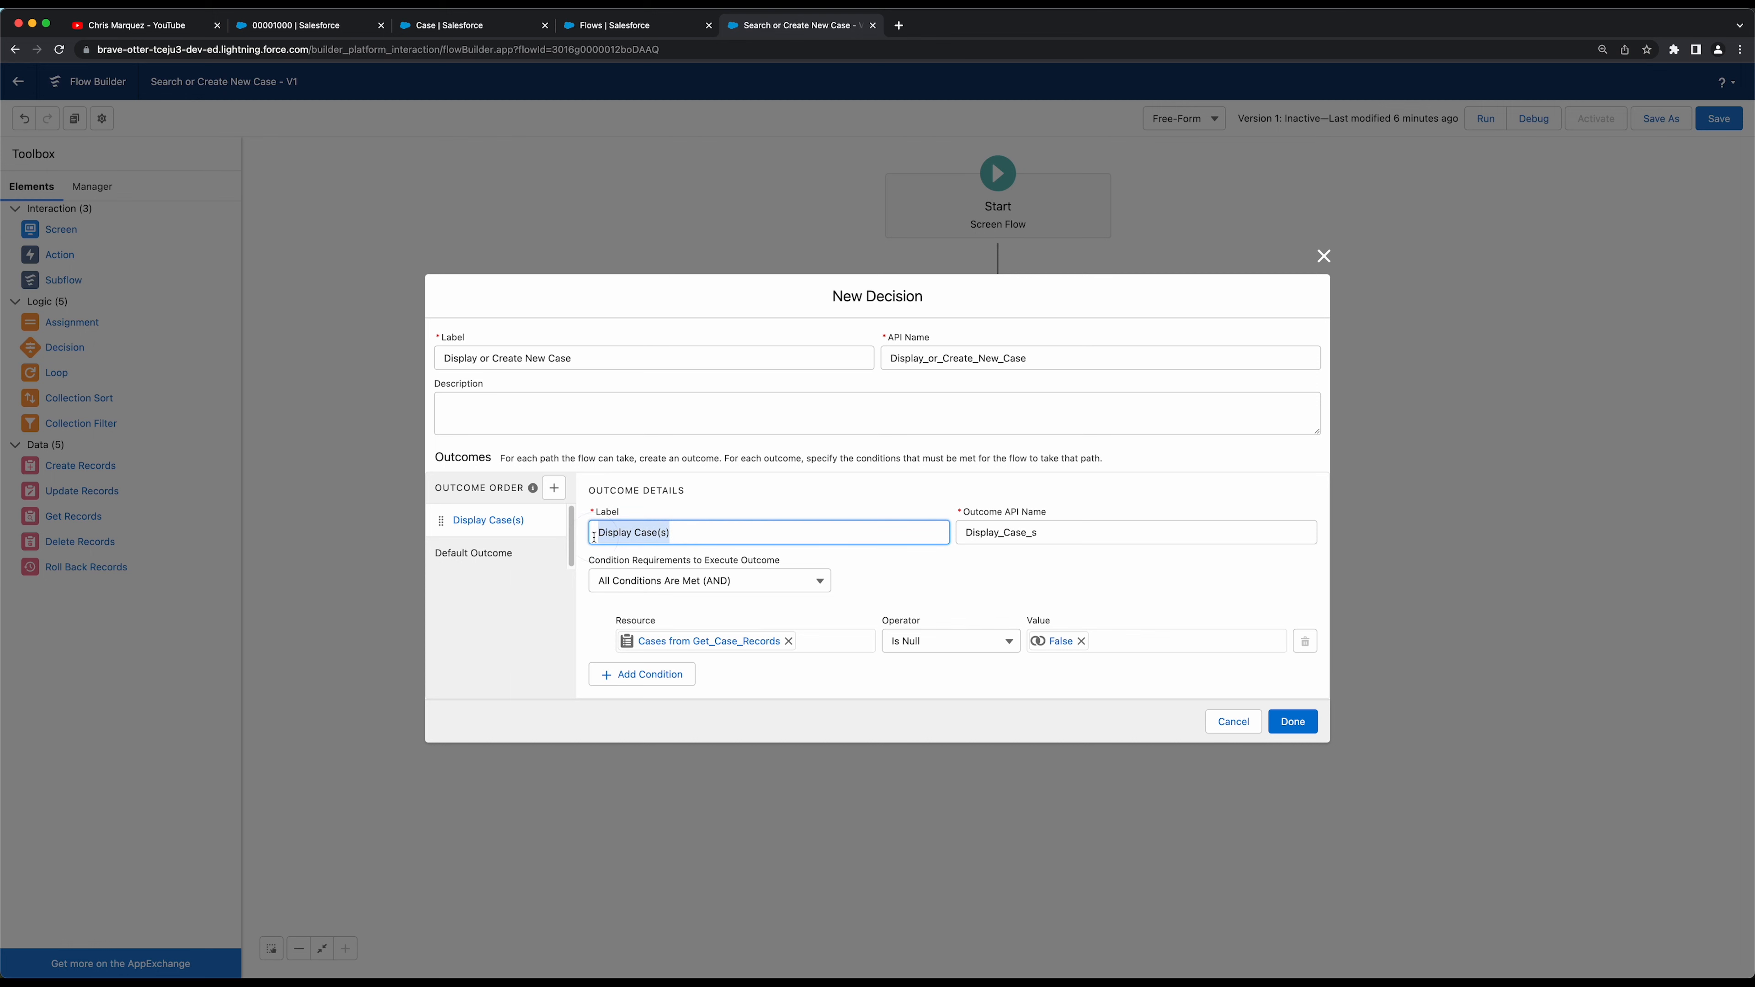
left_click(958, 613)
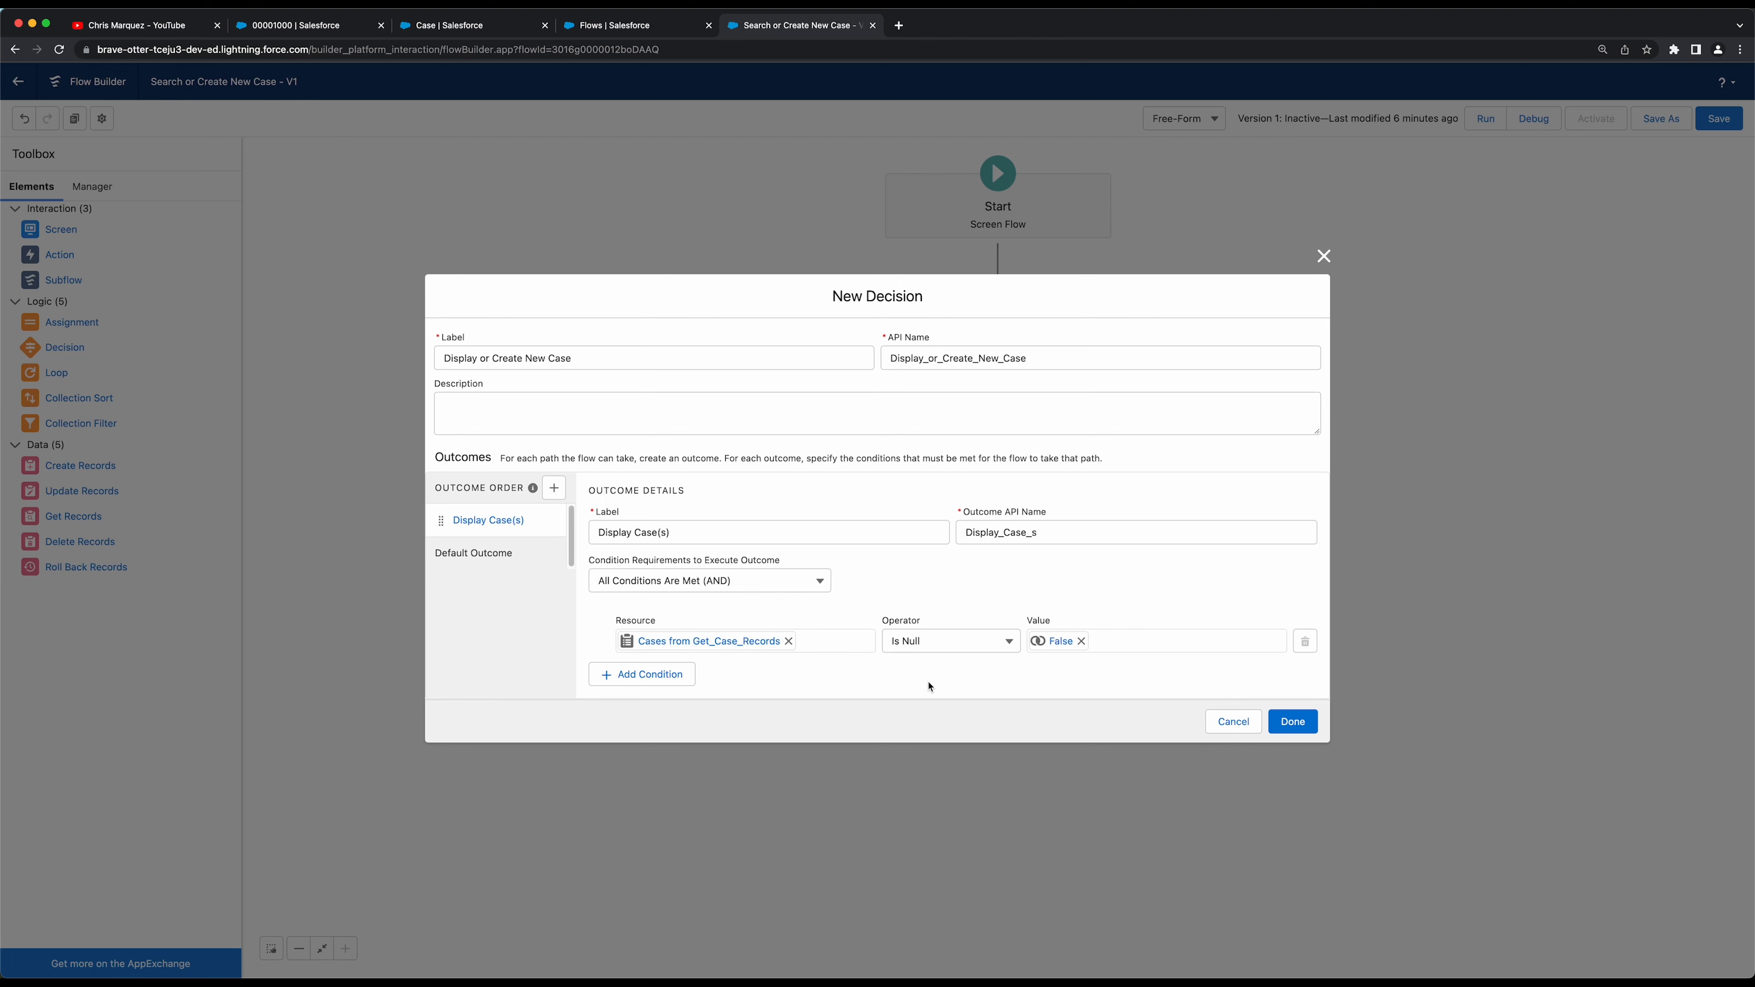
Relabel the decision's default outcome as Create New Case and finish the element
left_click(496, 556)
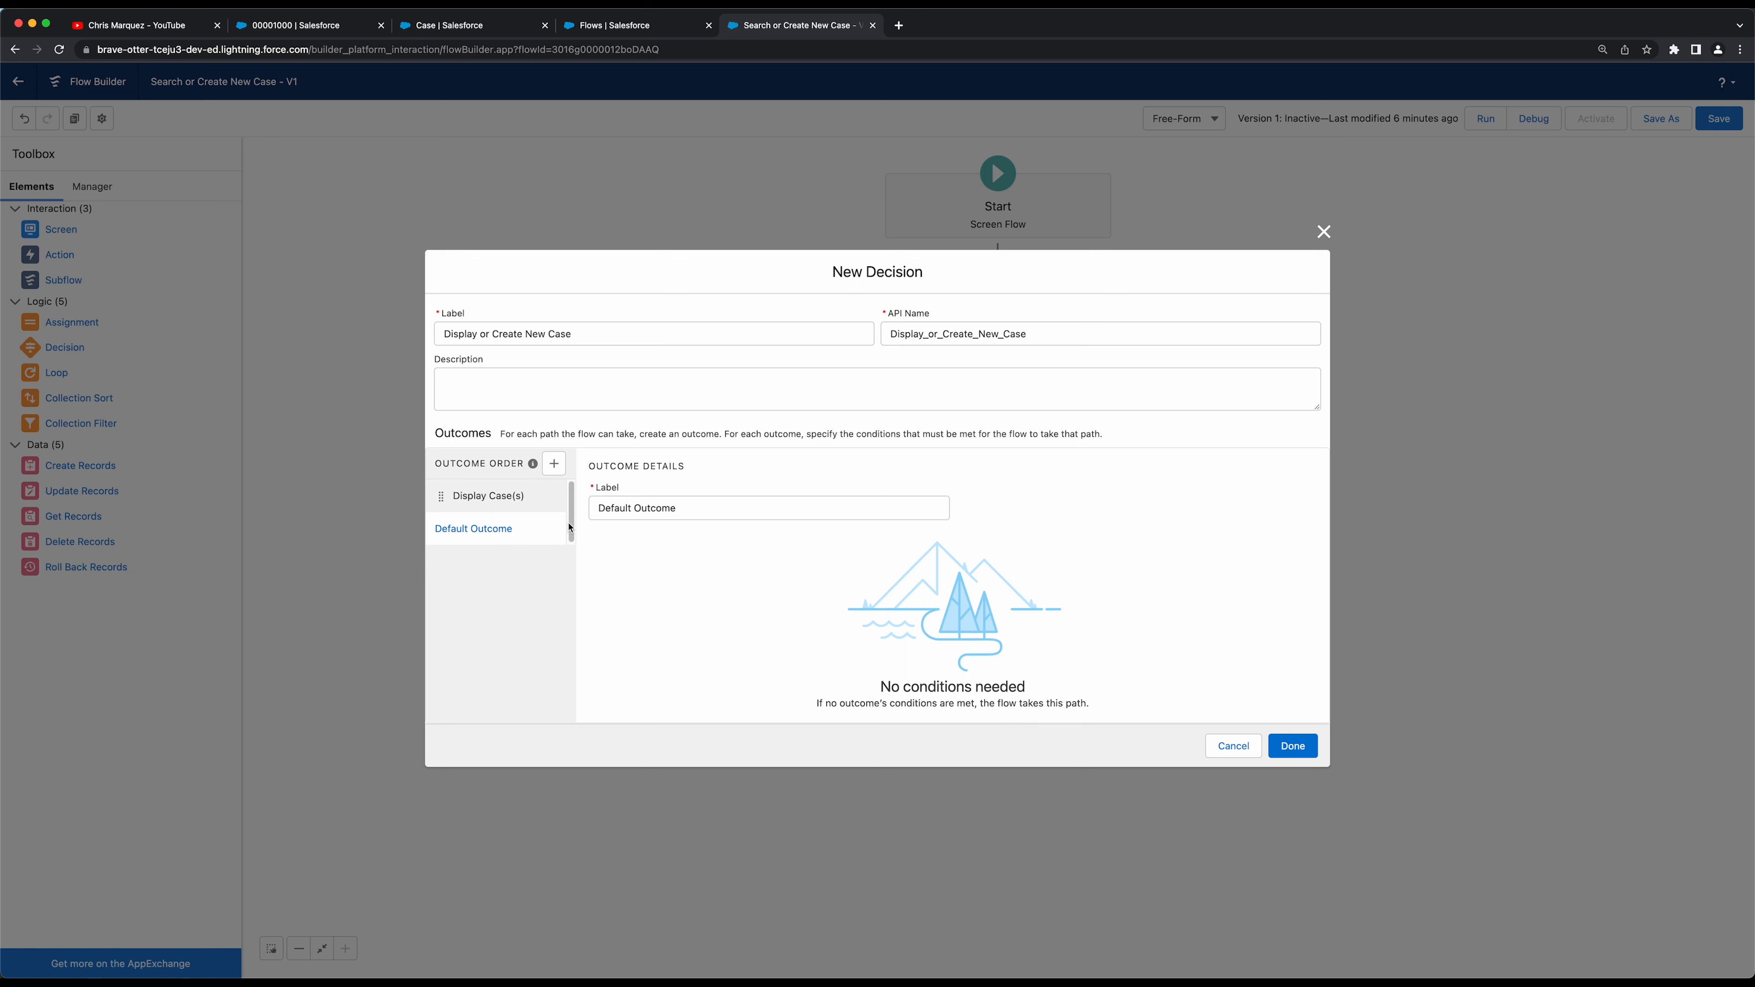
triple_click(633, 510)
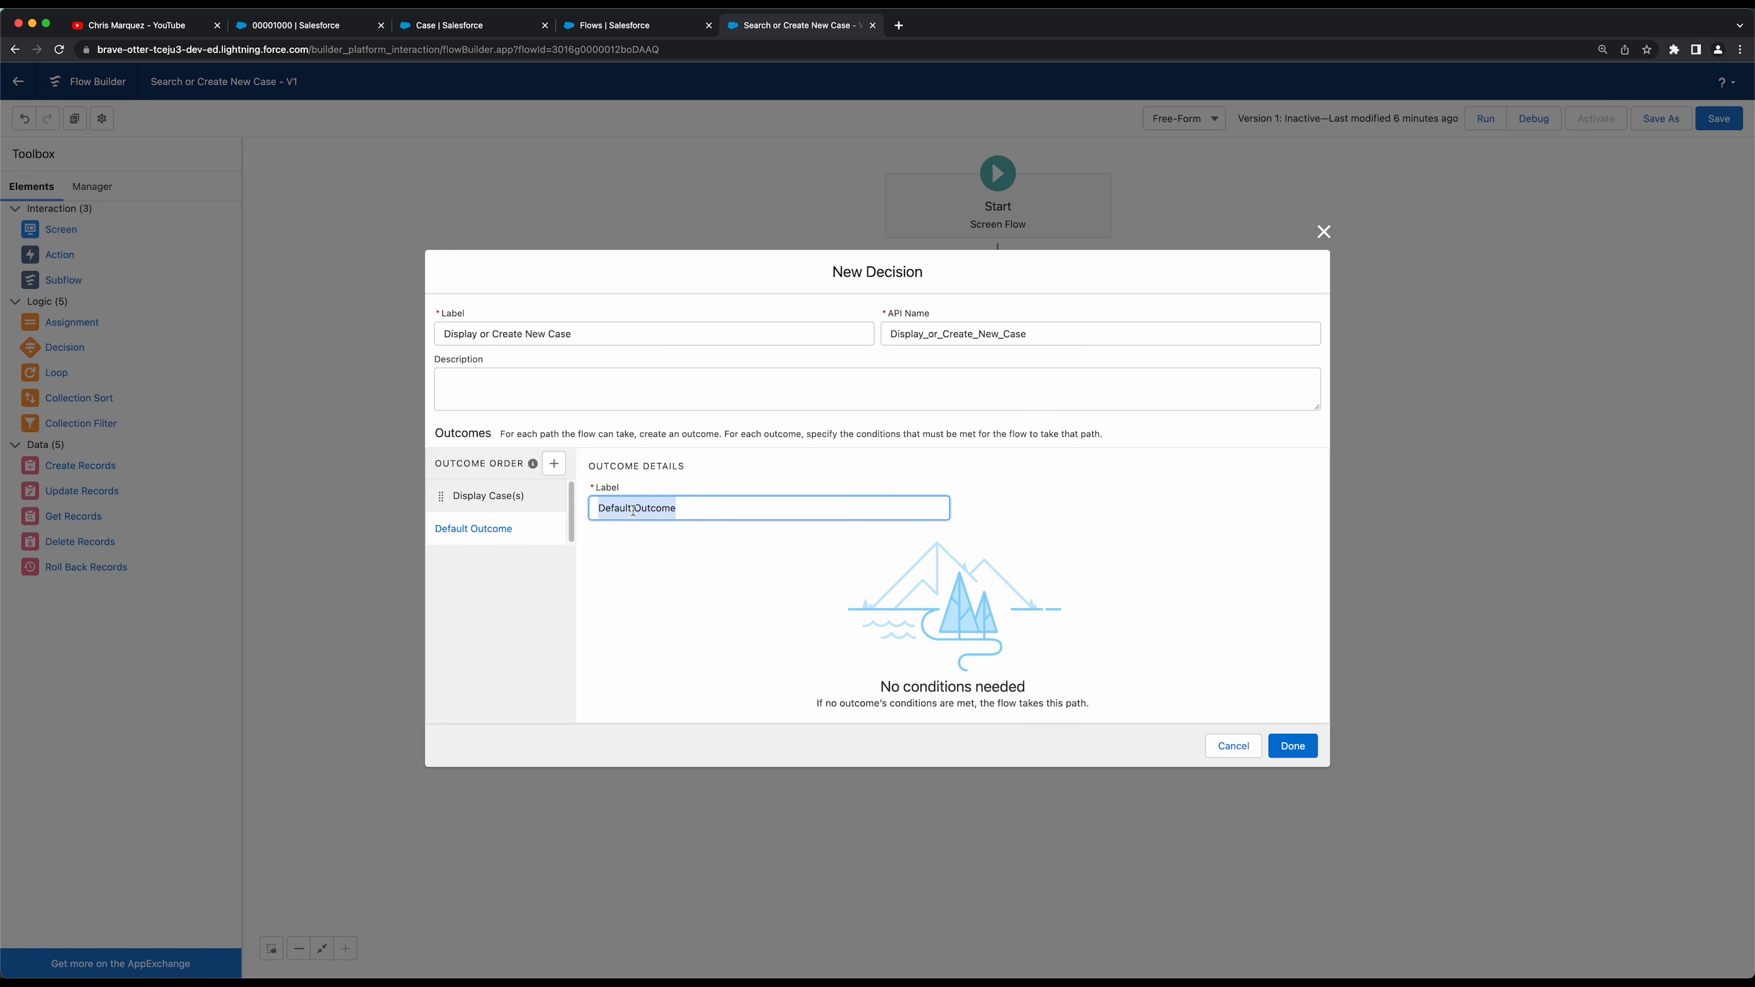
type("Create New ")
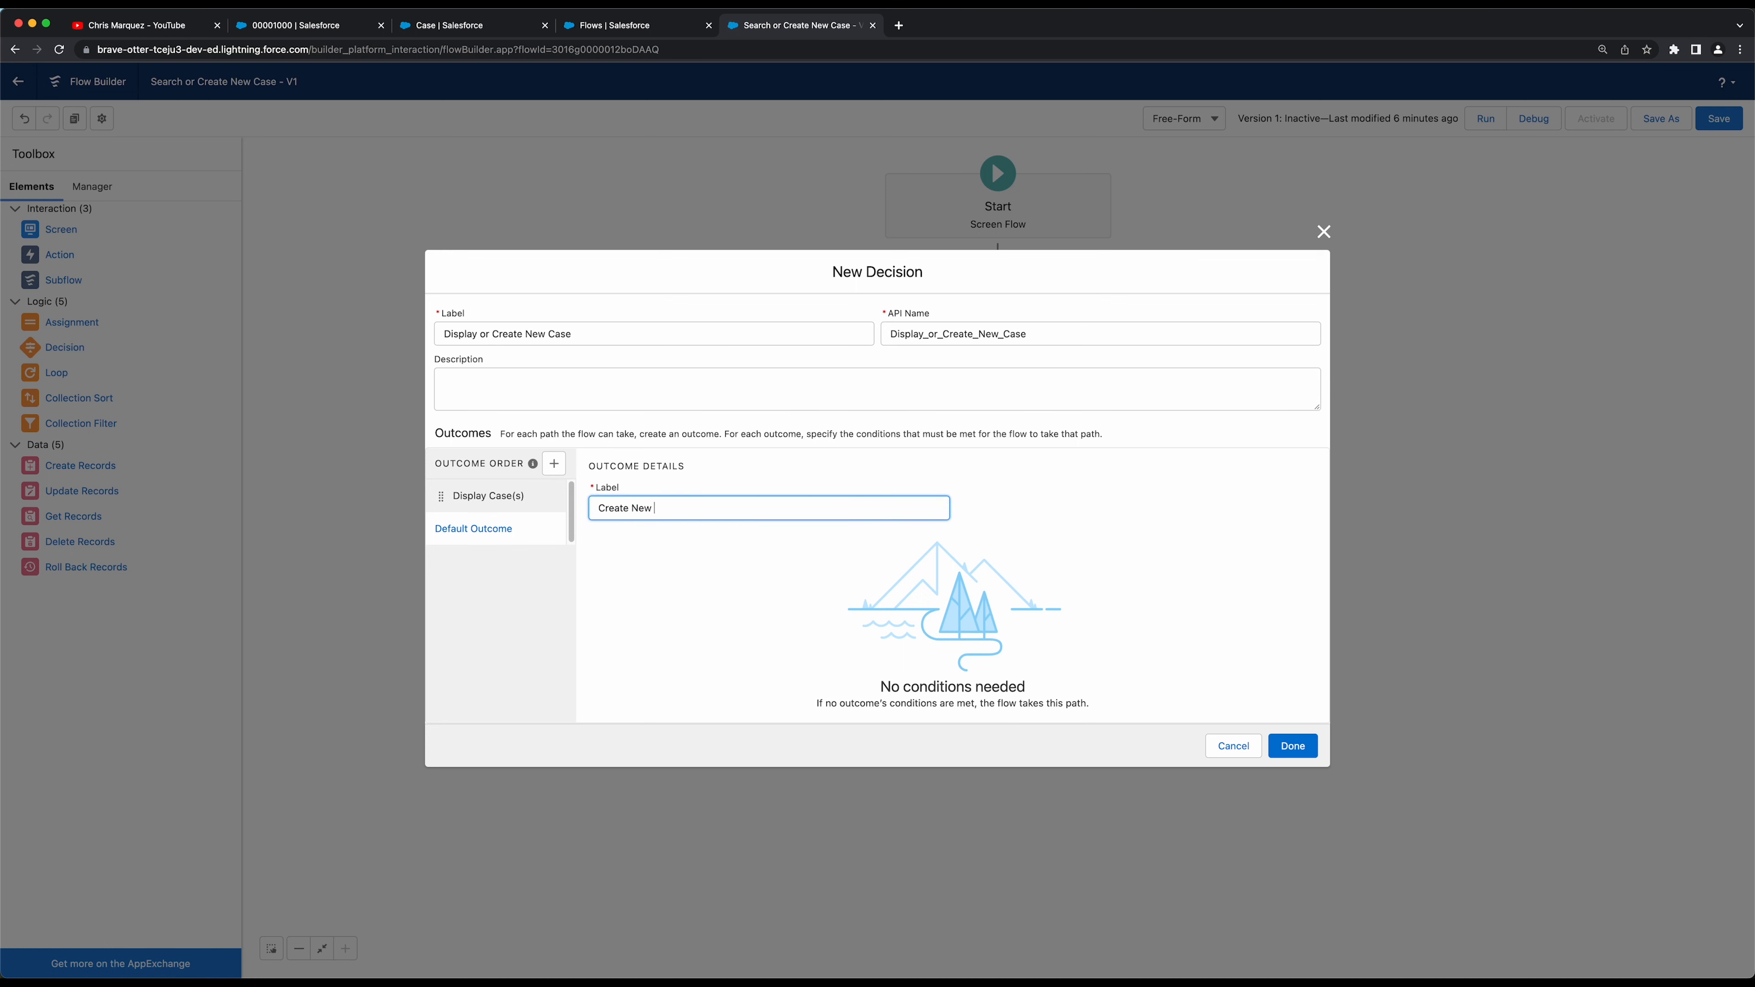
type("Case")
left_click(662, 644)
left_click(505, 505)
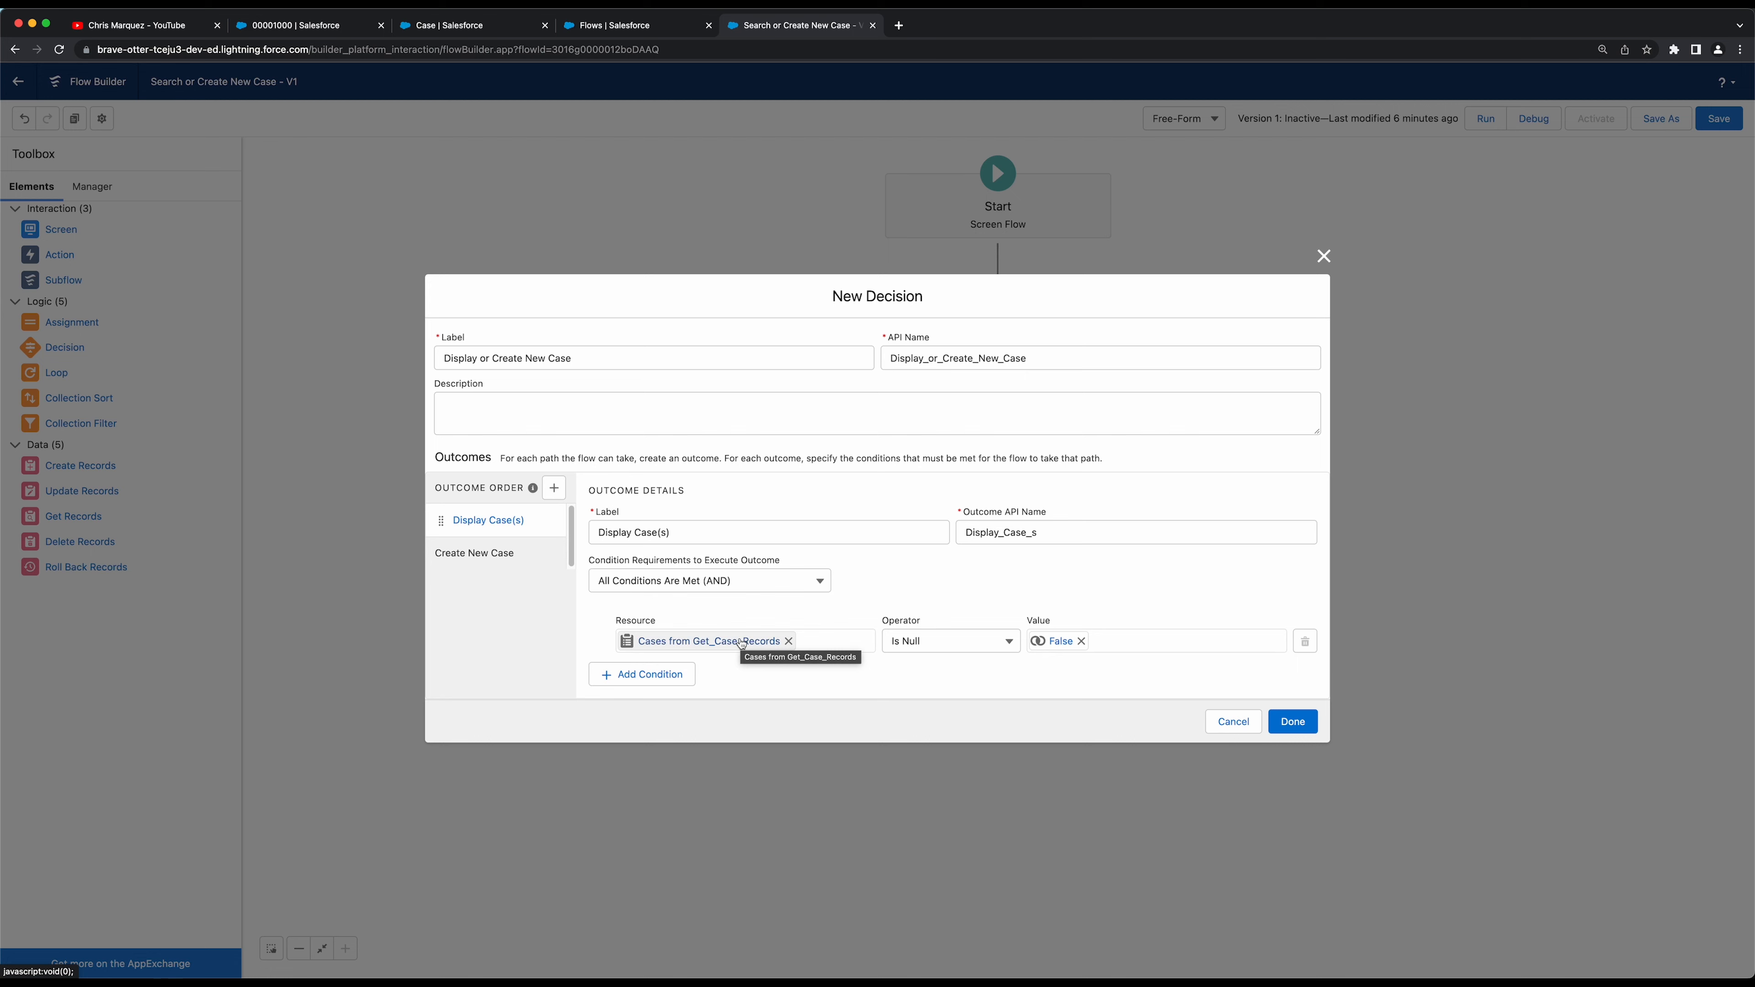
left_click(474, 553)
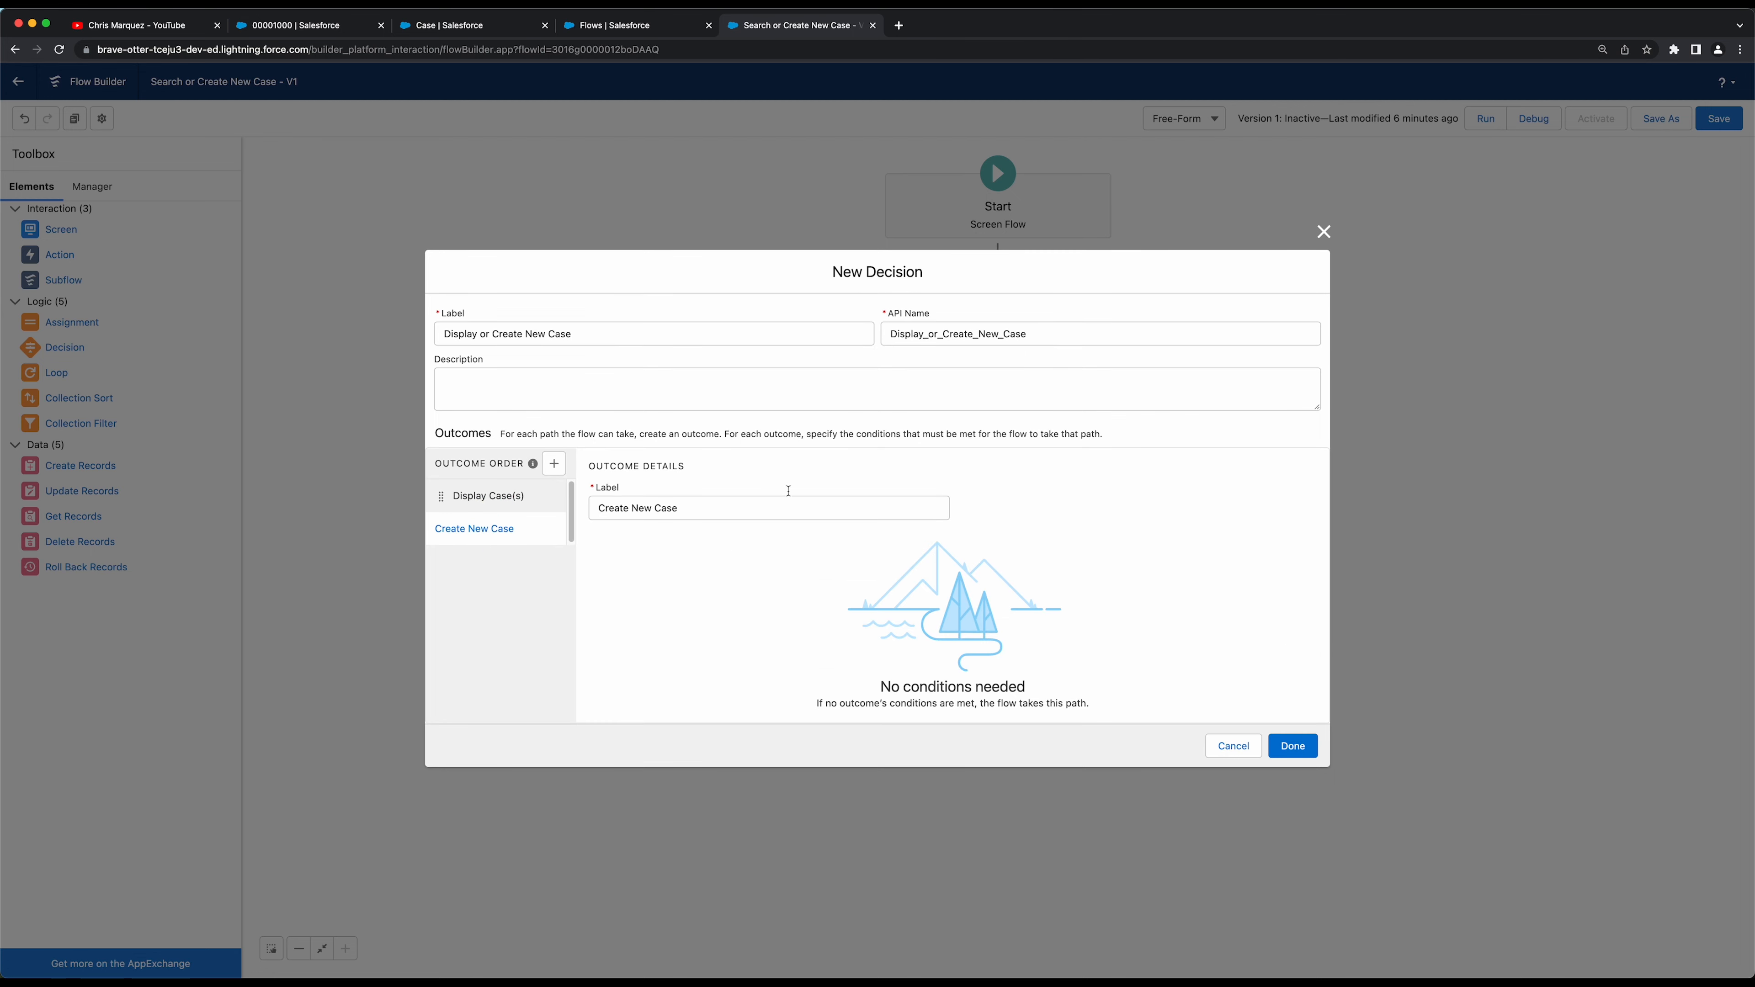
left_click_drag(691, 508, 599, 510)
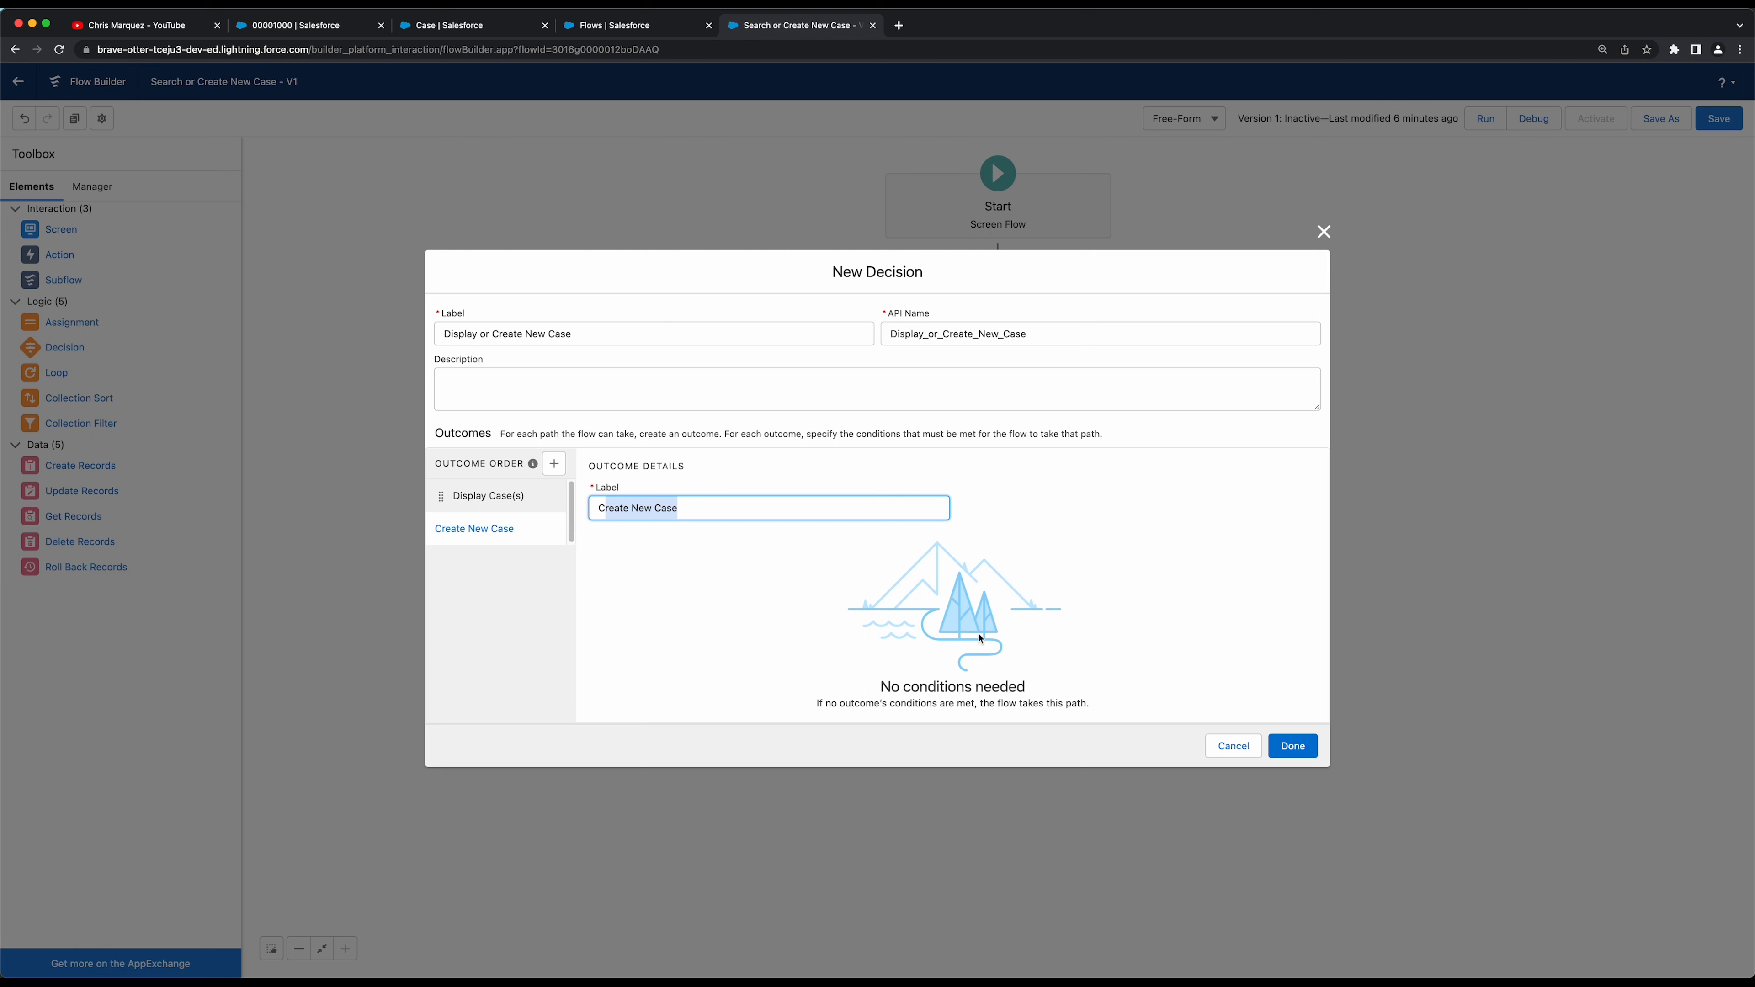
left_click_drag(1072, 700, 919, 678)
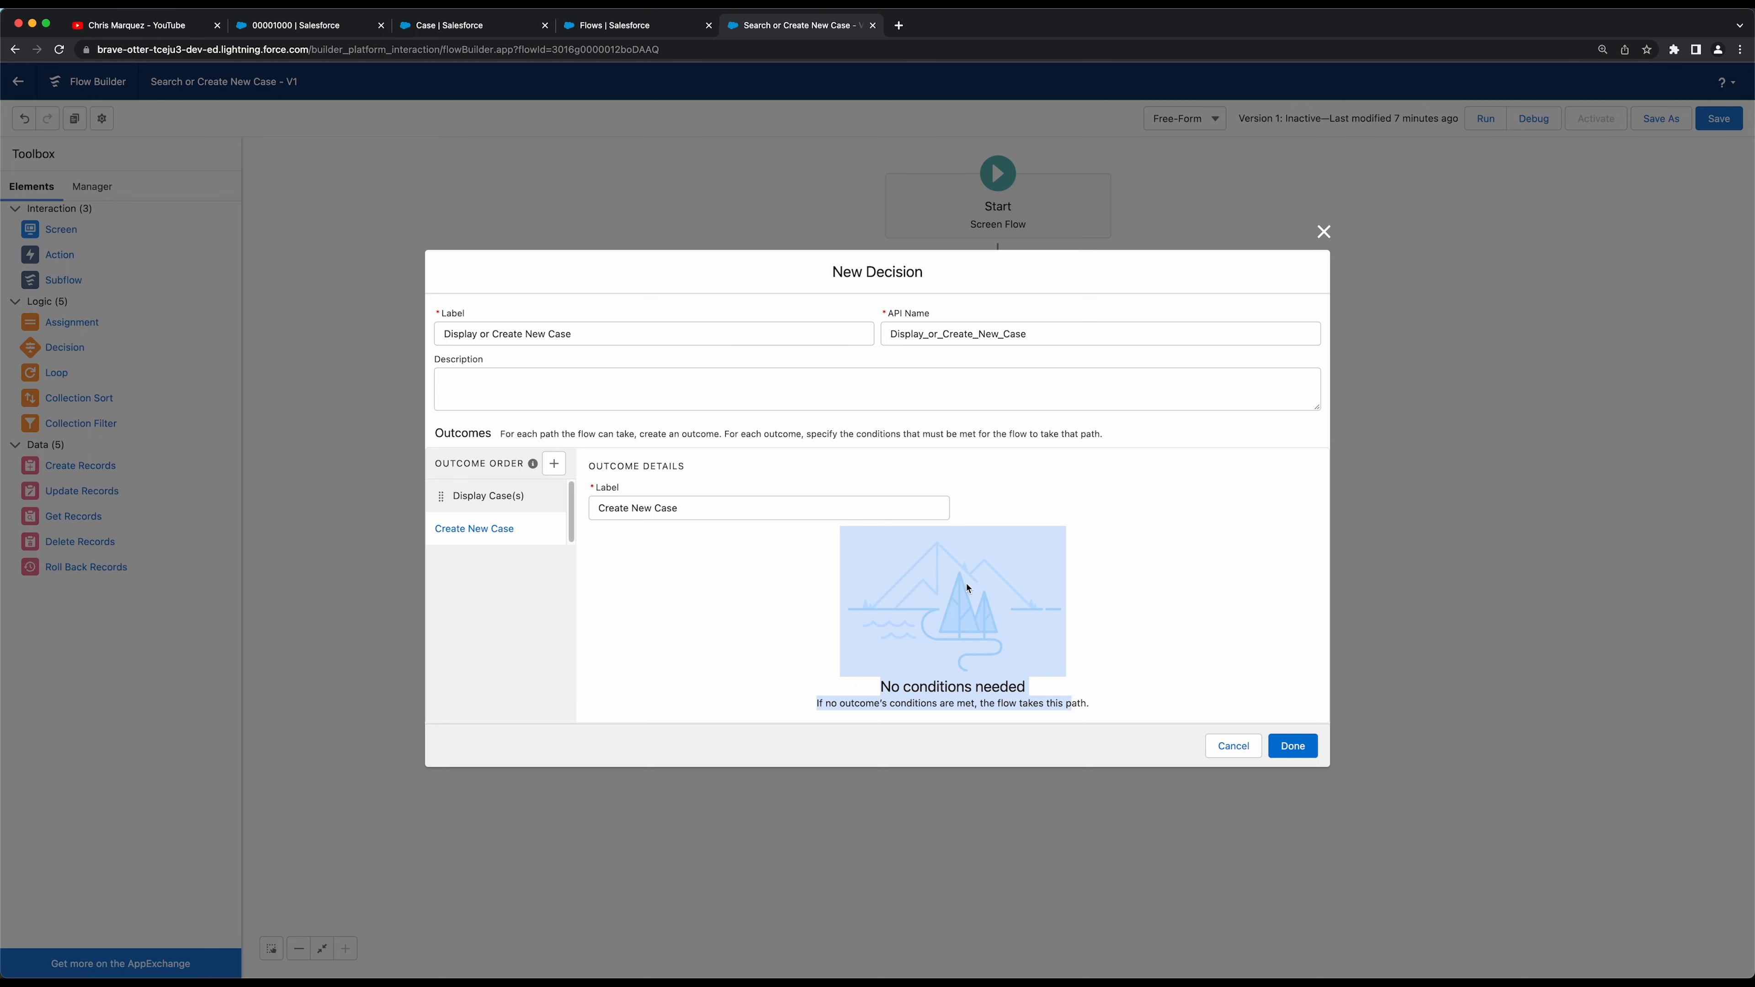
left_click(1137, 568)
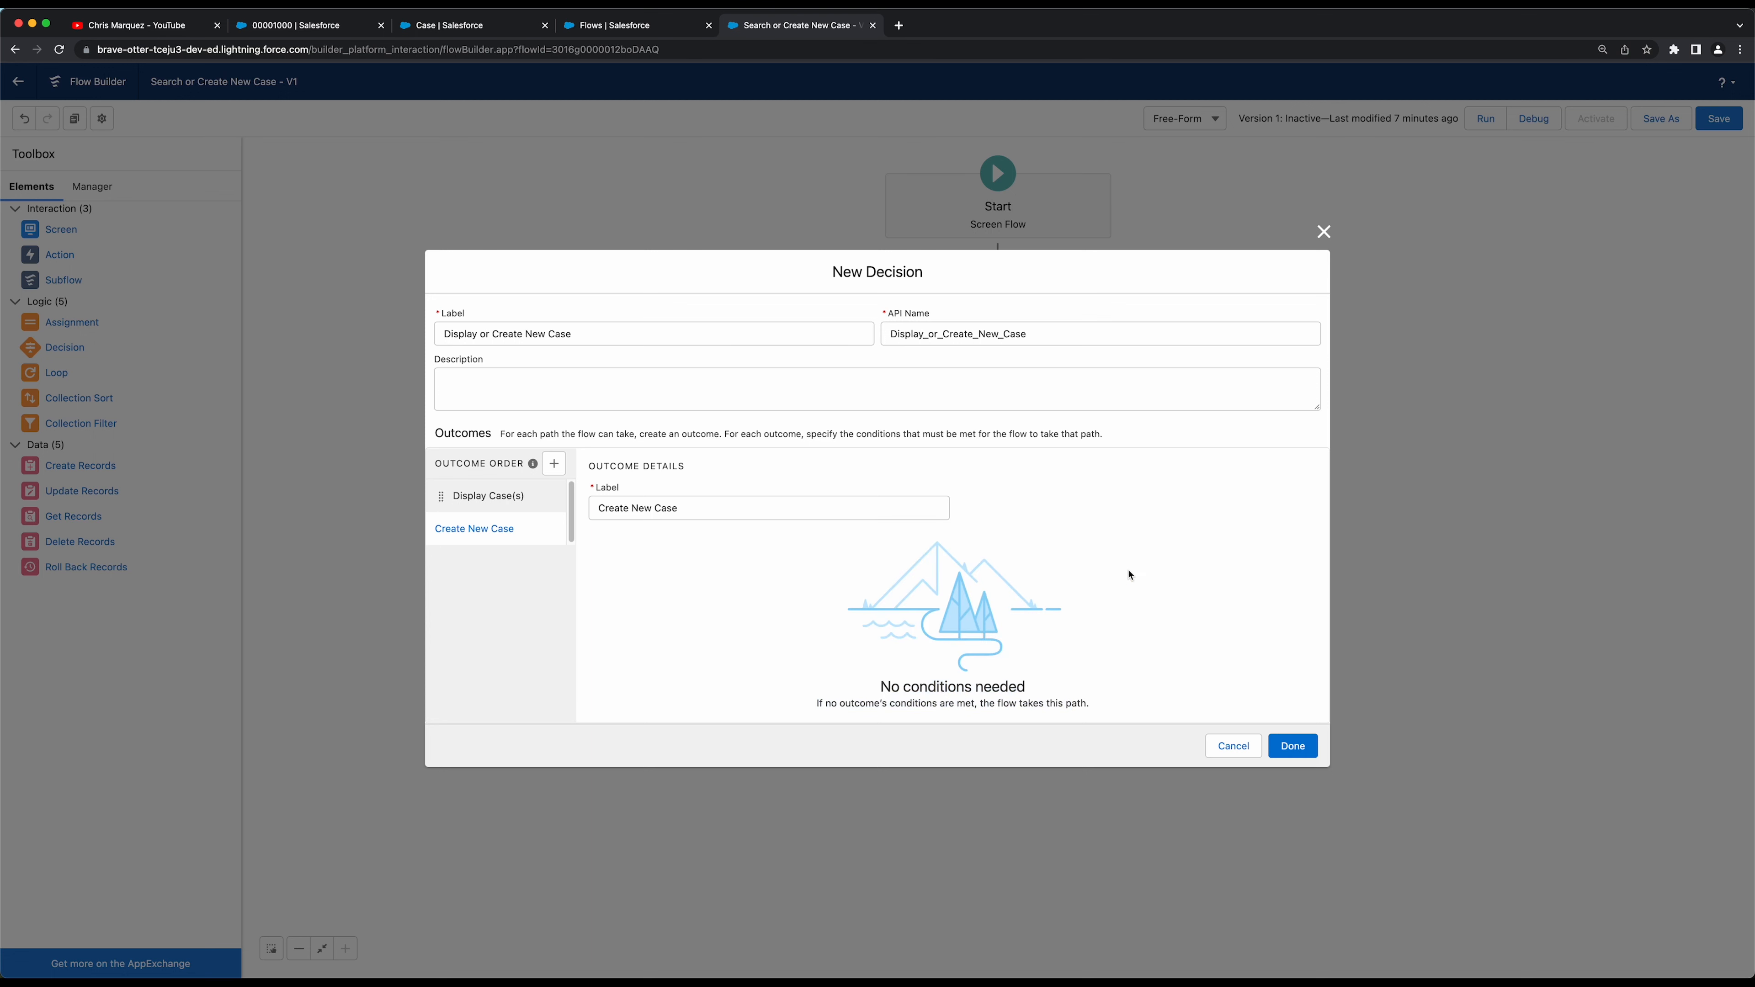
left_click(1293, 747)
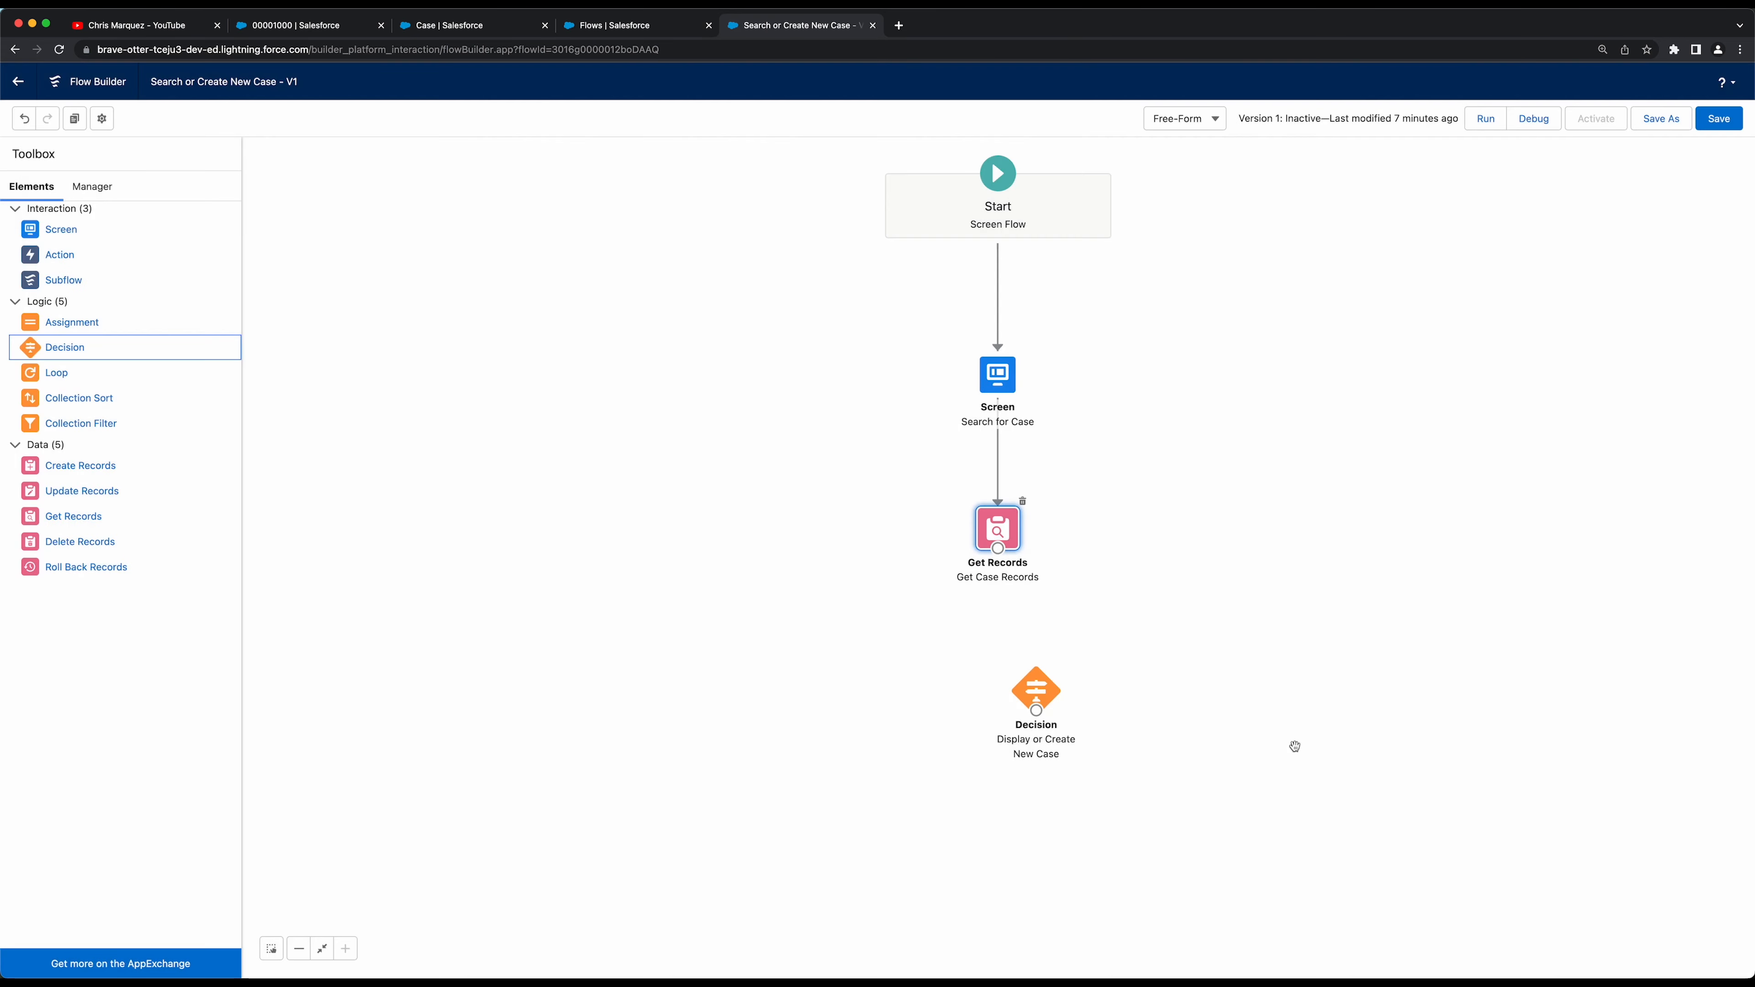
Connect Get Case Records to the Decision element and align the decision directly beneath it
left_click_drag(997, 548, 1045, 686)
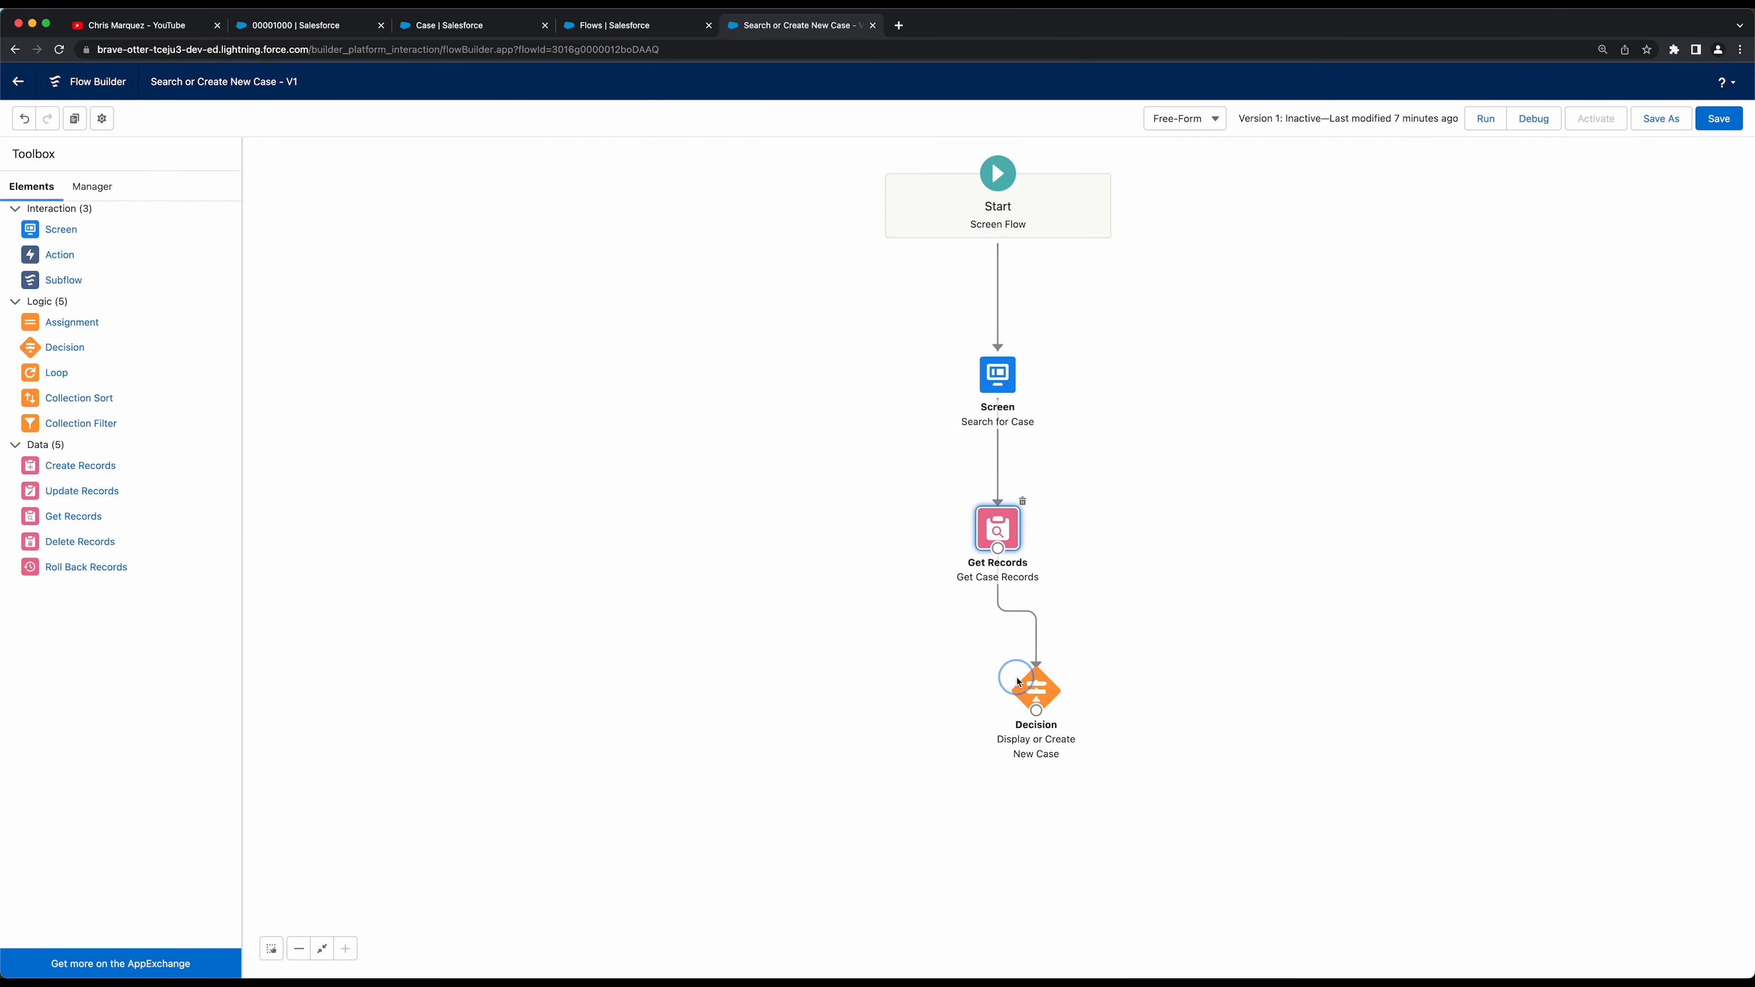
left_click_drag(1034, 690, 999, 688)
left_click_drag(991, 514, 990, 513)
left_click_drag(1000, 676, 1000, 681)
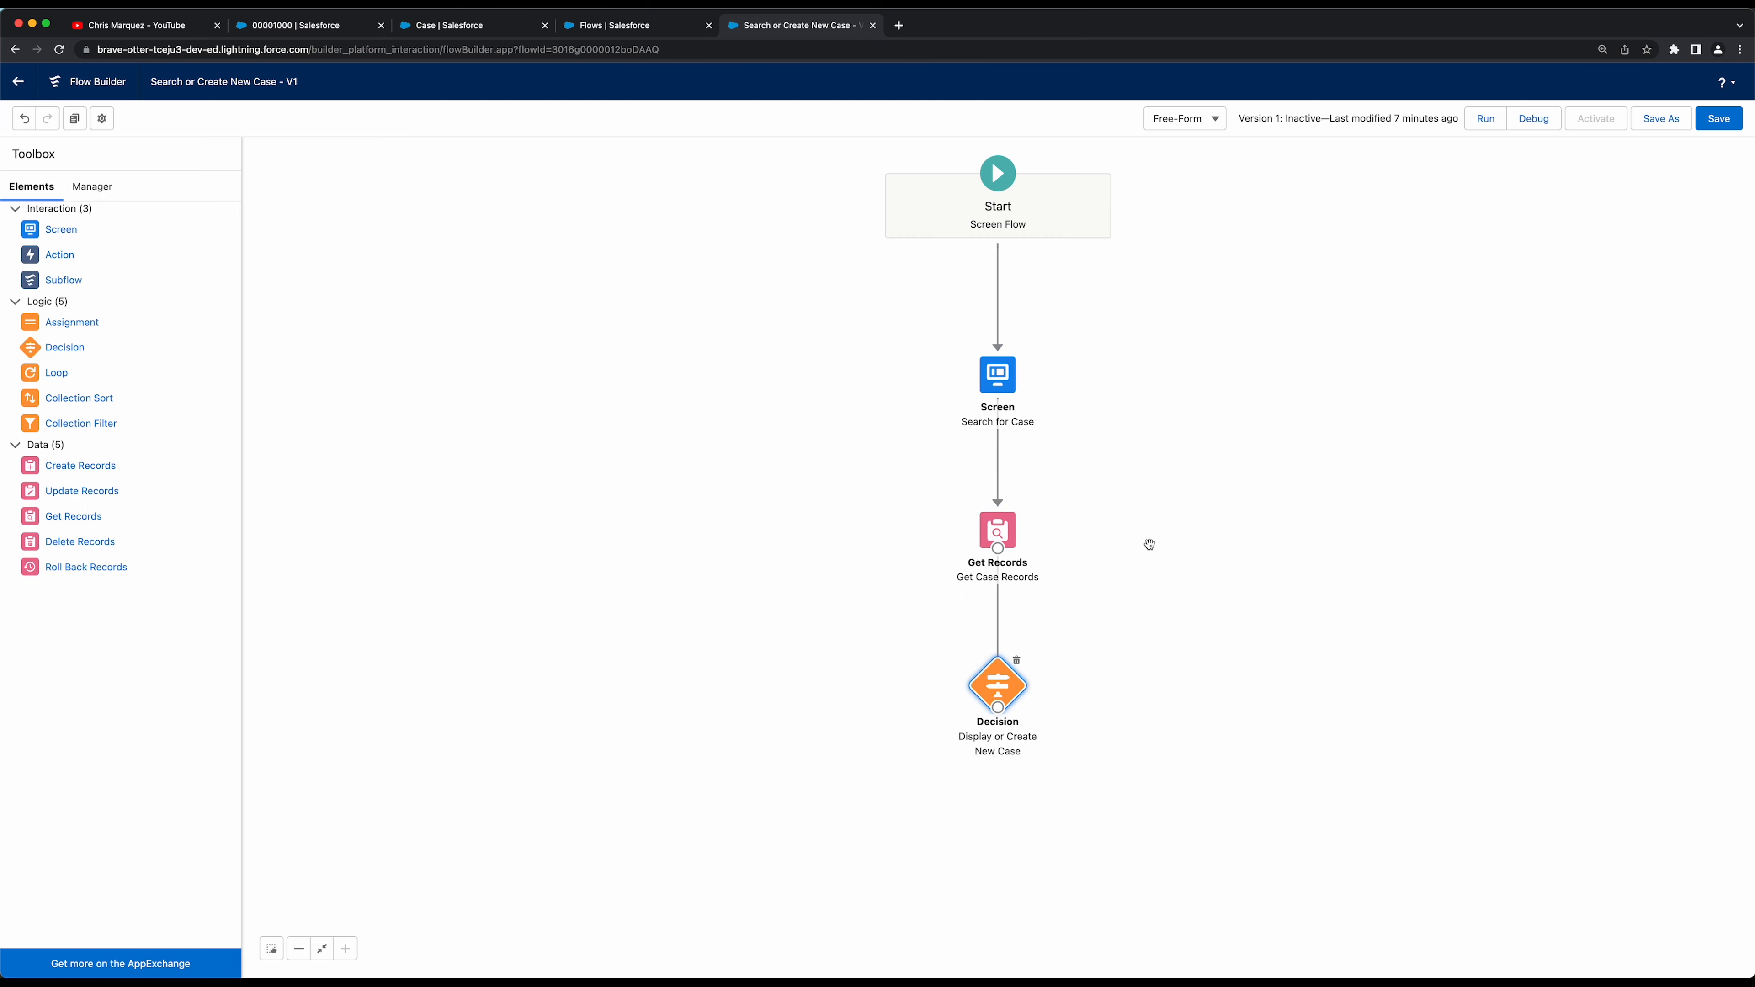
Add a Screen element below and left of the decision, labelled Cases Found with API name Cases_Found
left_click_drag(1149, 545, 1100, 562)
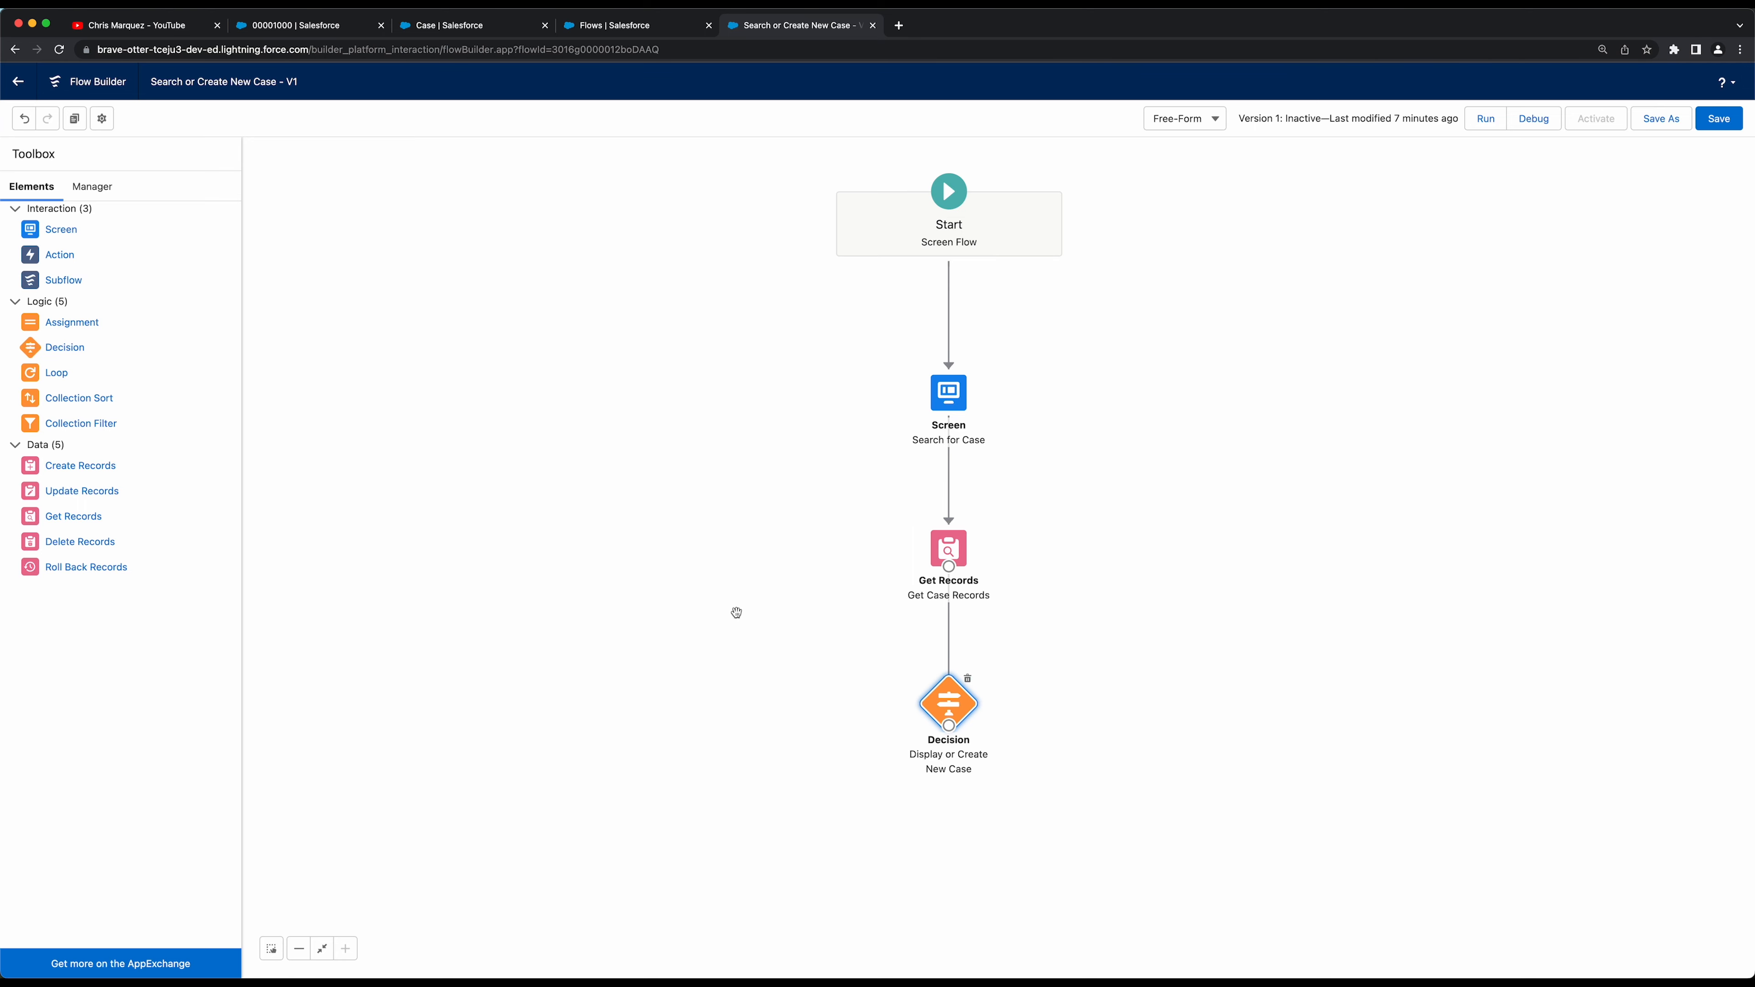
left_click_drag(619, 636, 618, 629)
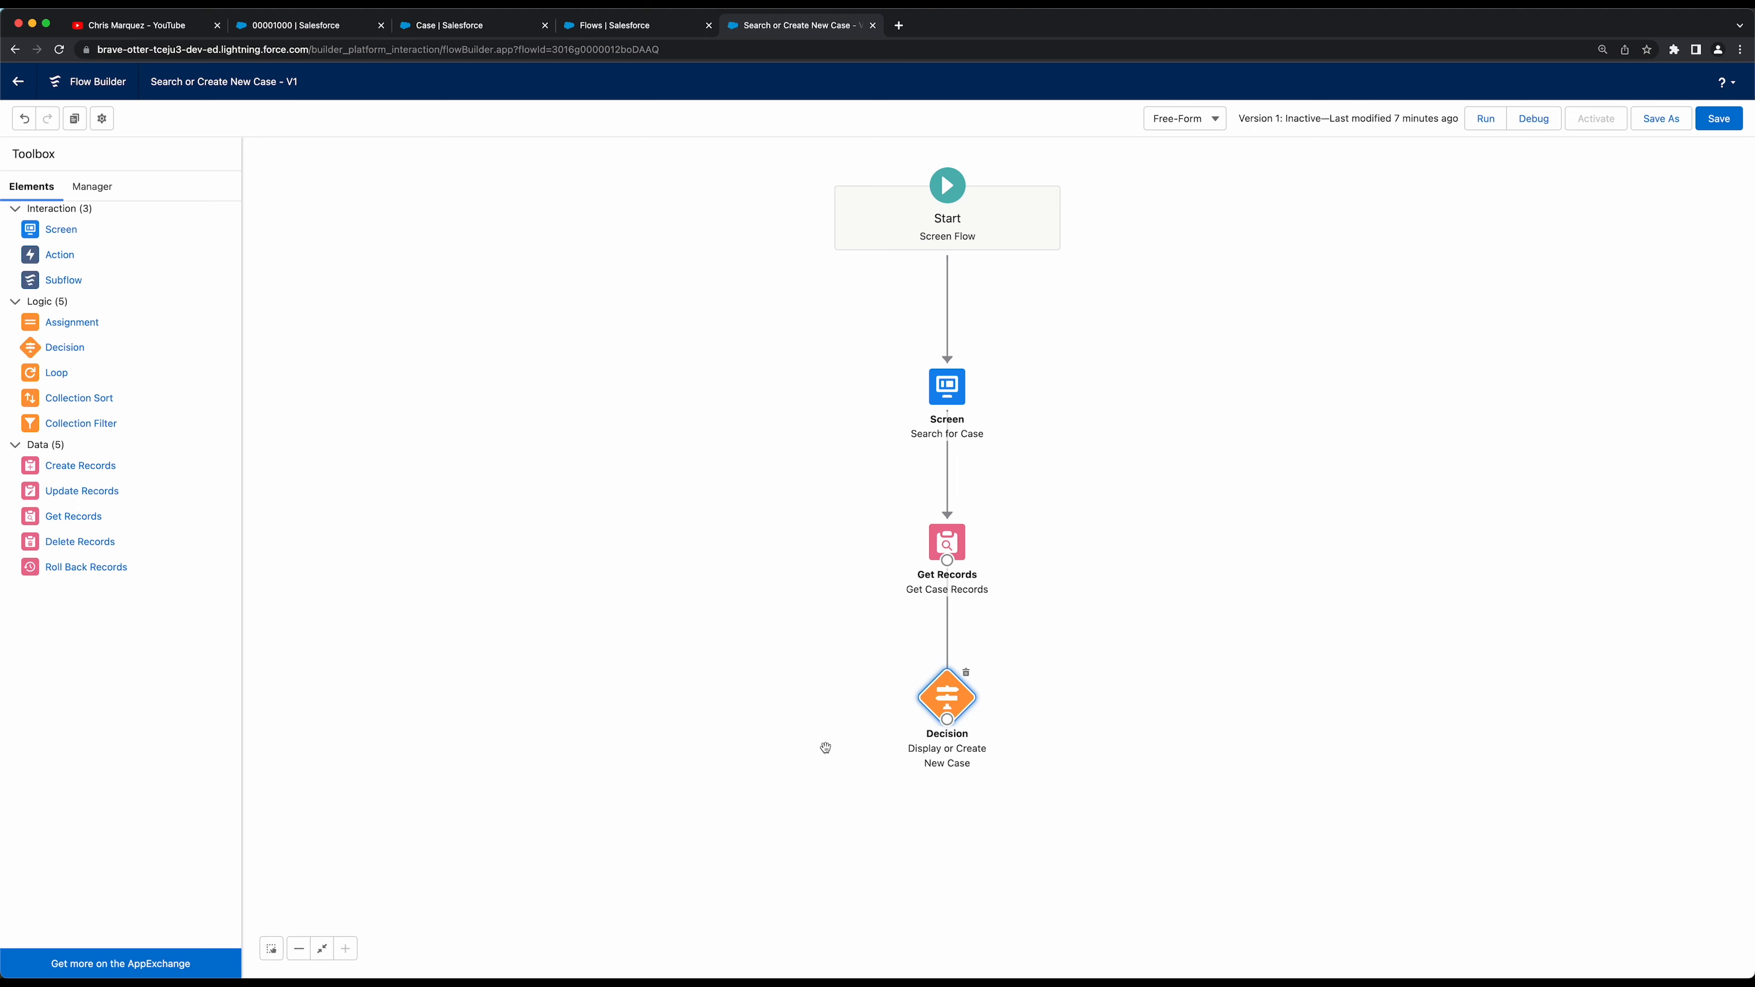
left_click(697, 670)
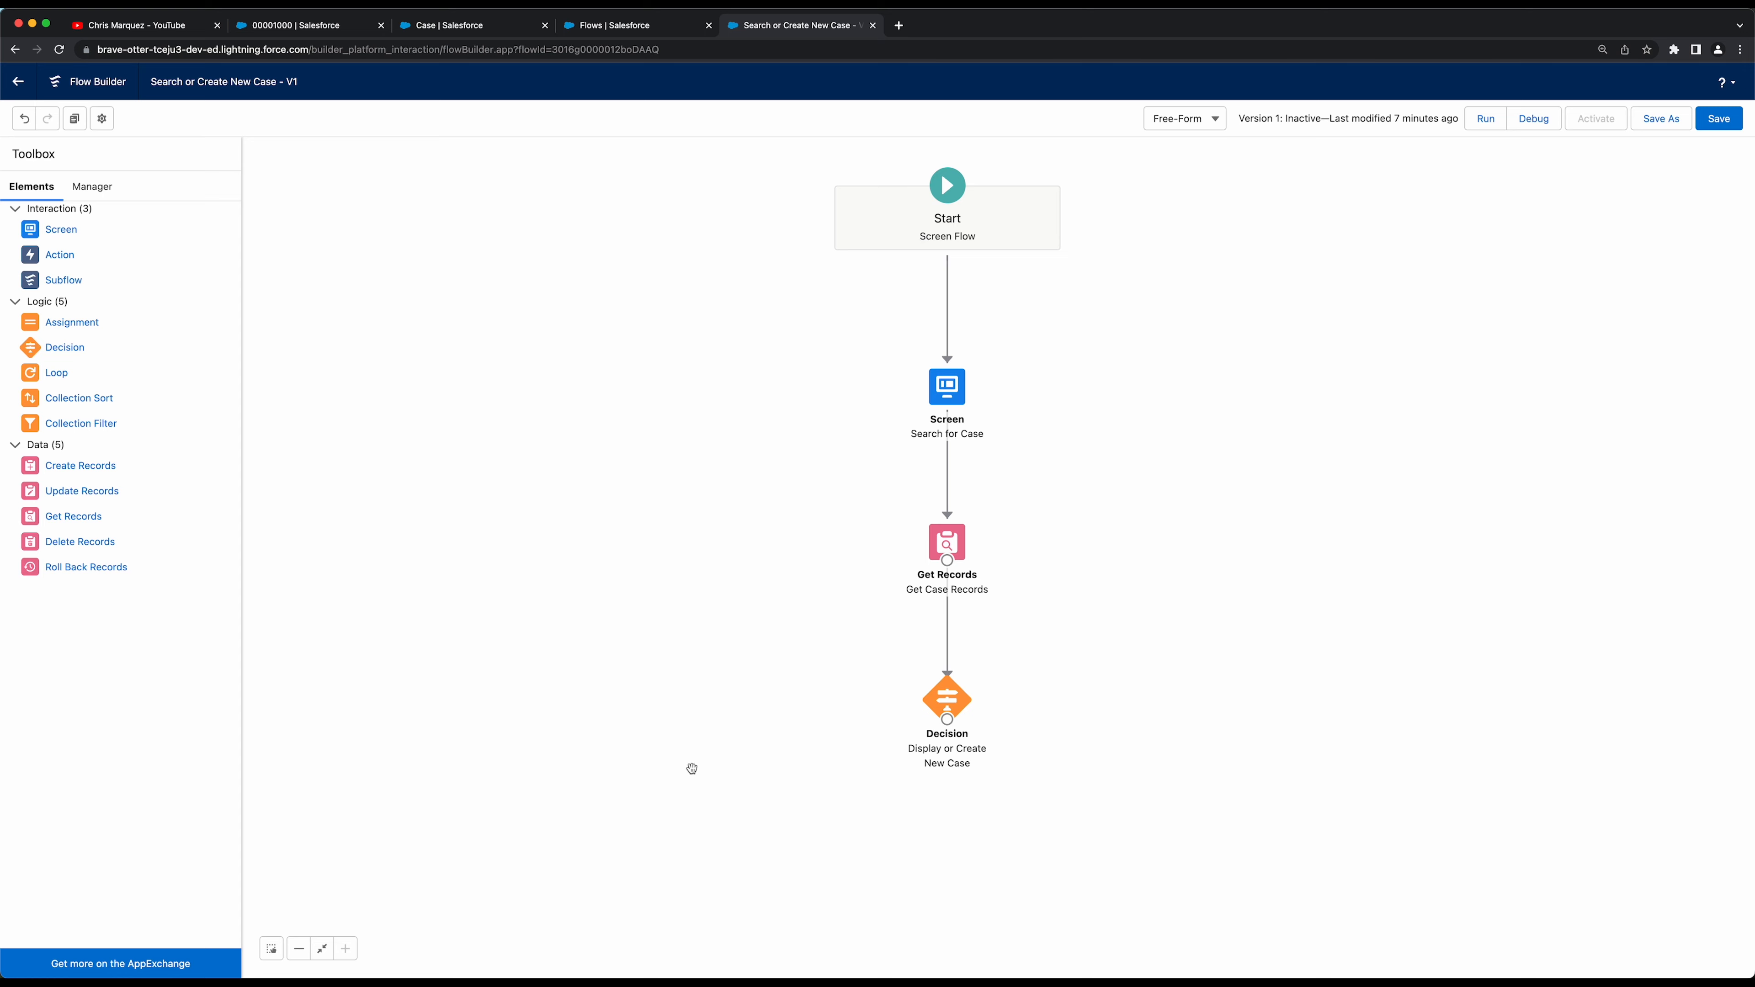
left_click_drag(82, 234, 826, 830)
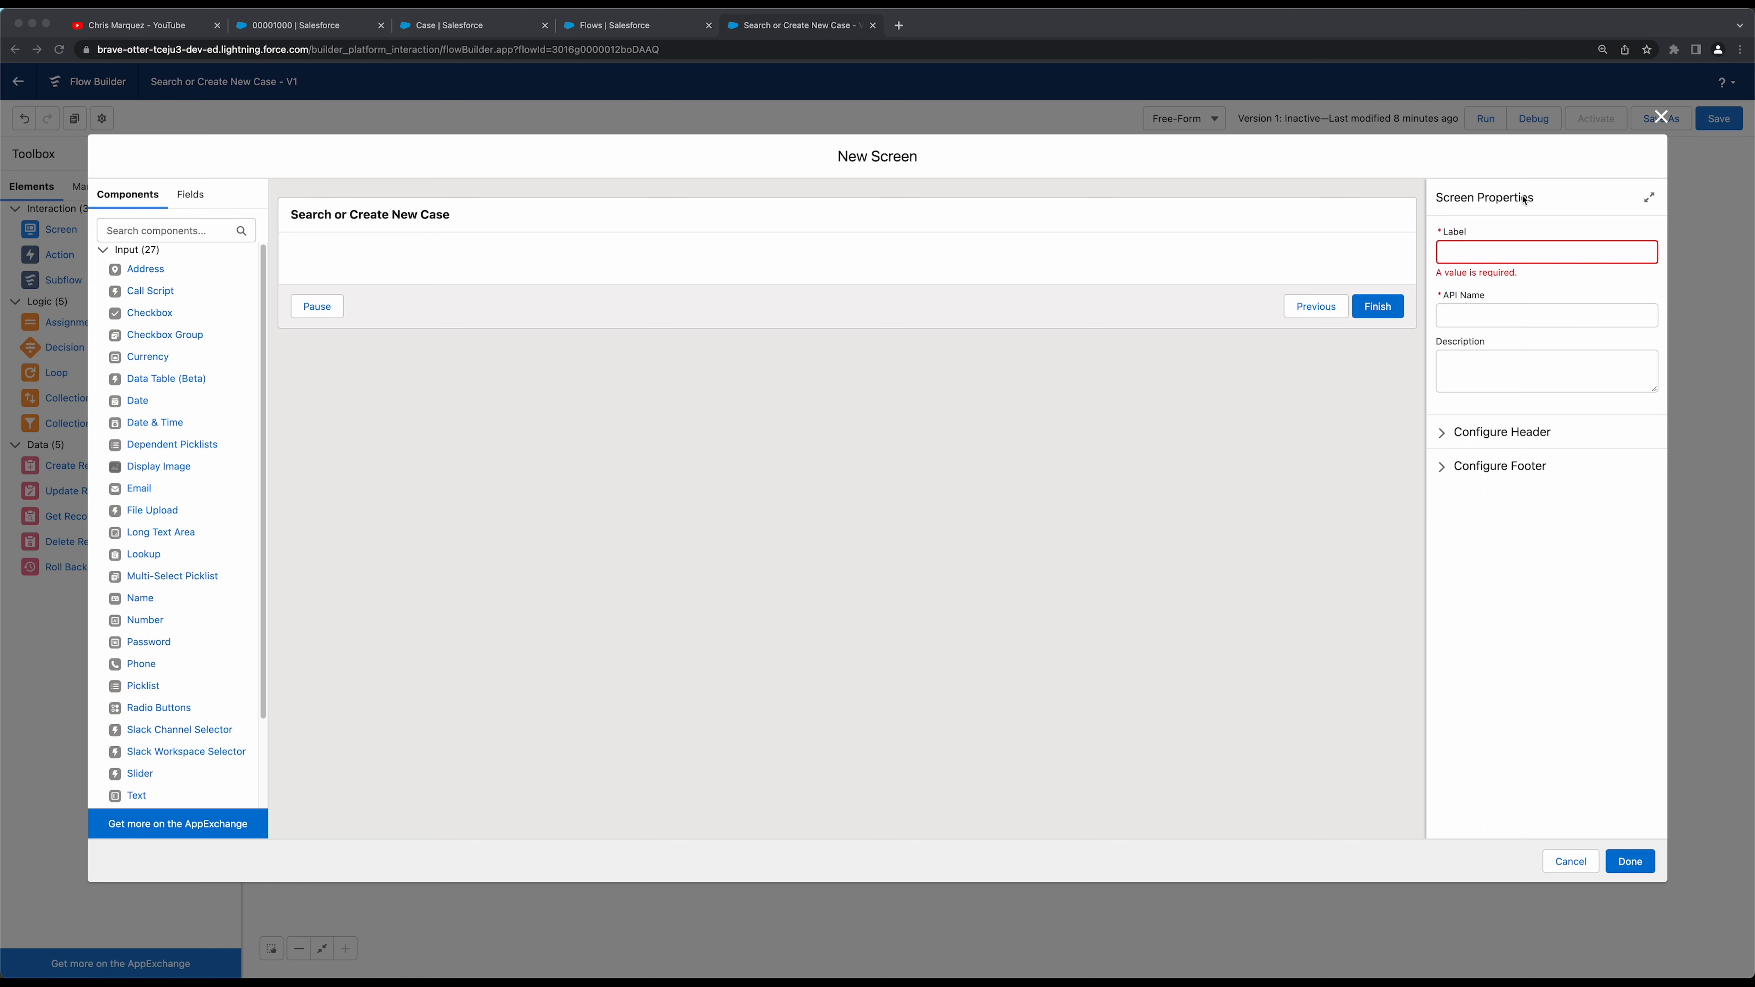
left_click(1472, 257)
type("C")
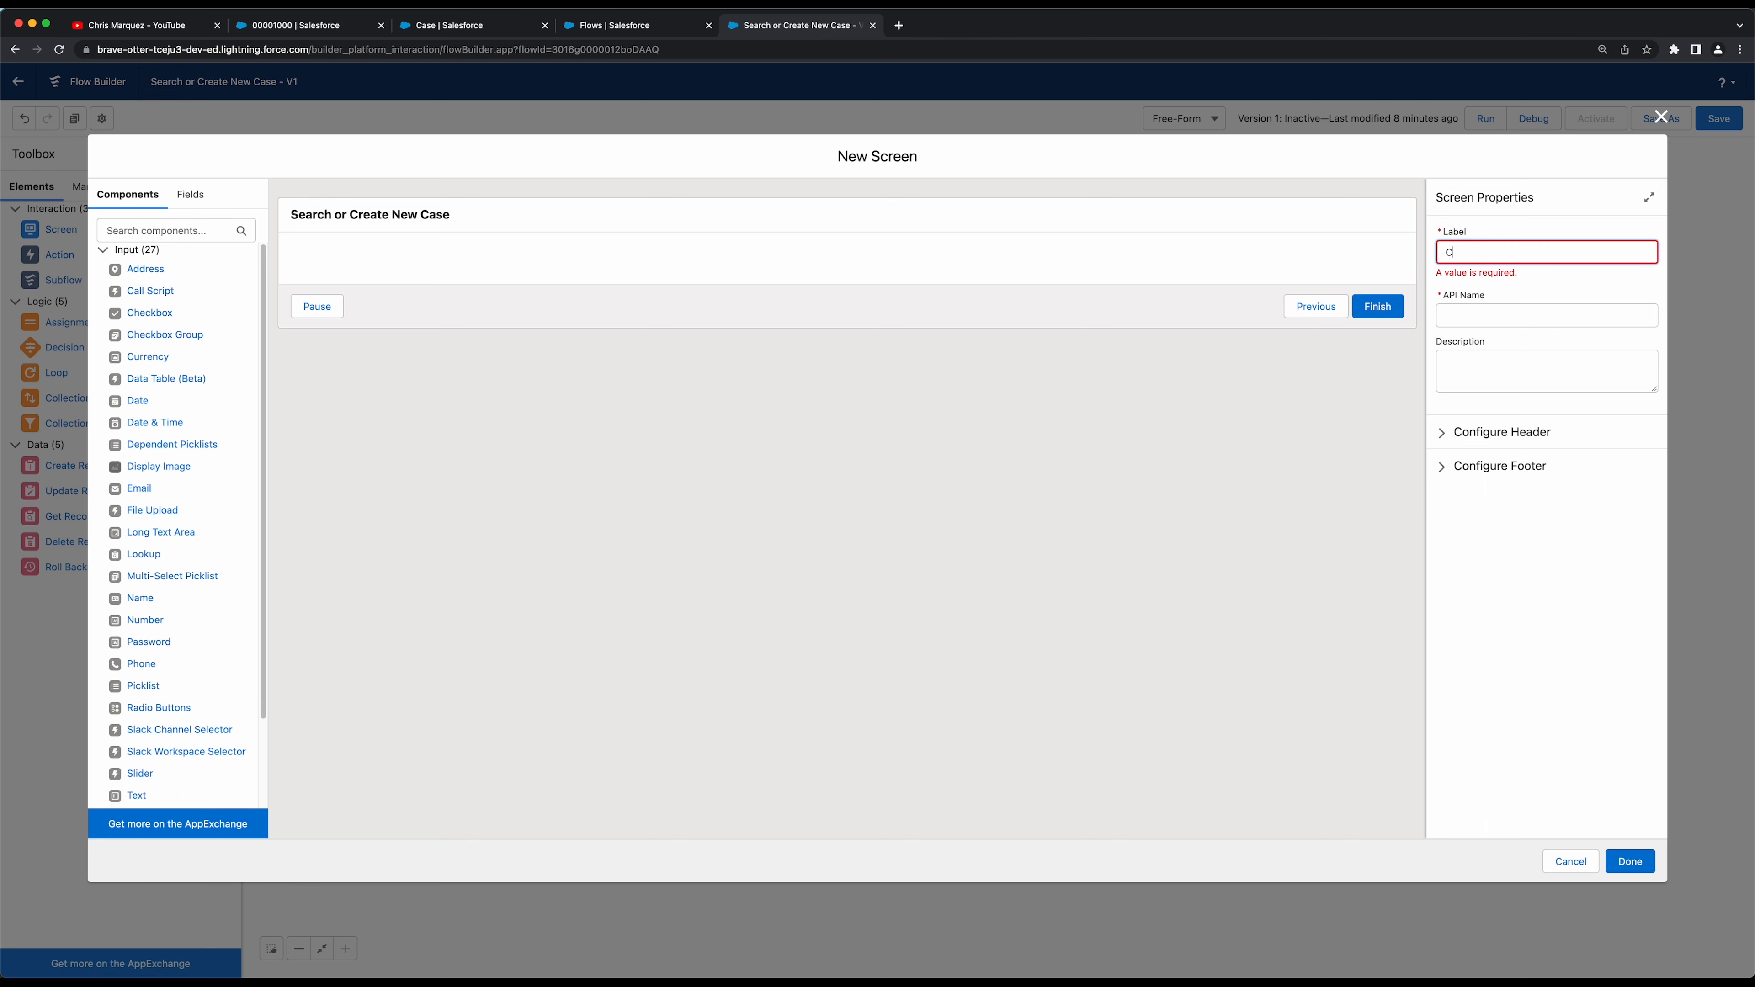
type("ases Found")
key("Tab")
left_click(1223, 415)
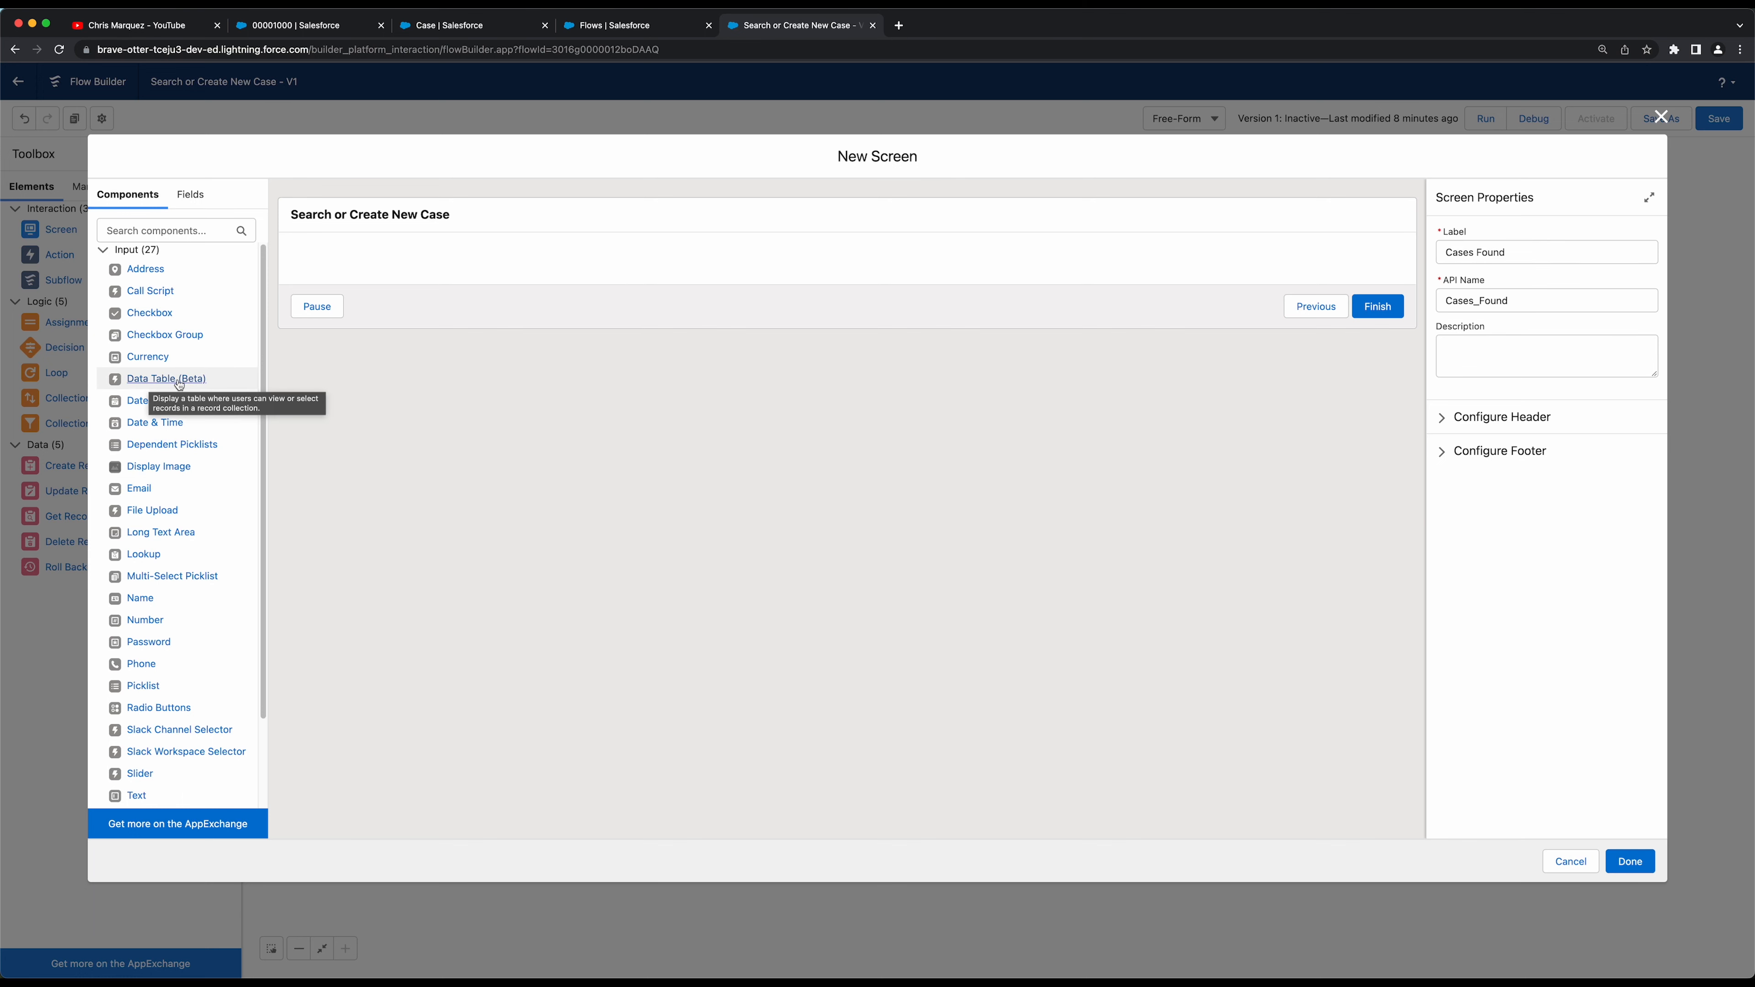
Add a Data Table (Beta) component to the screen with API name Cases_Data_Table and label Cases
left_click_drag(153, 384, 526, 255)
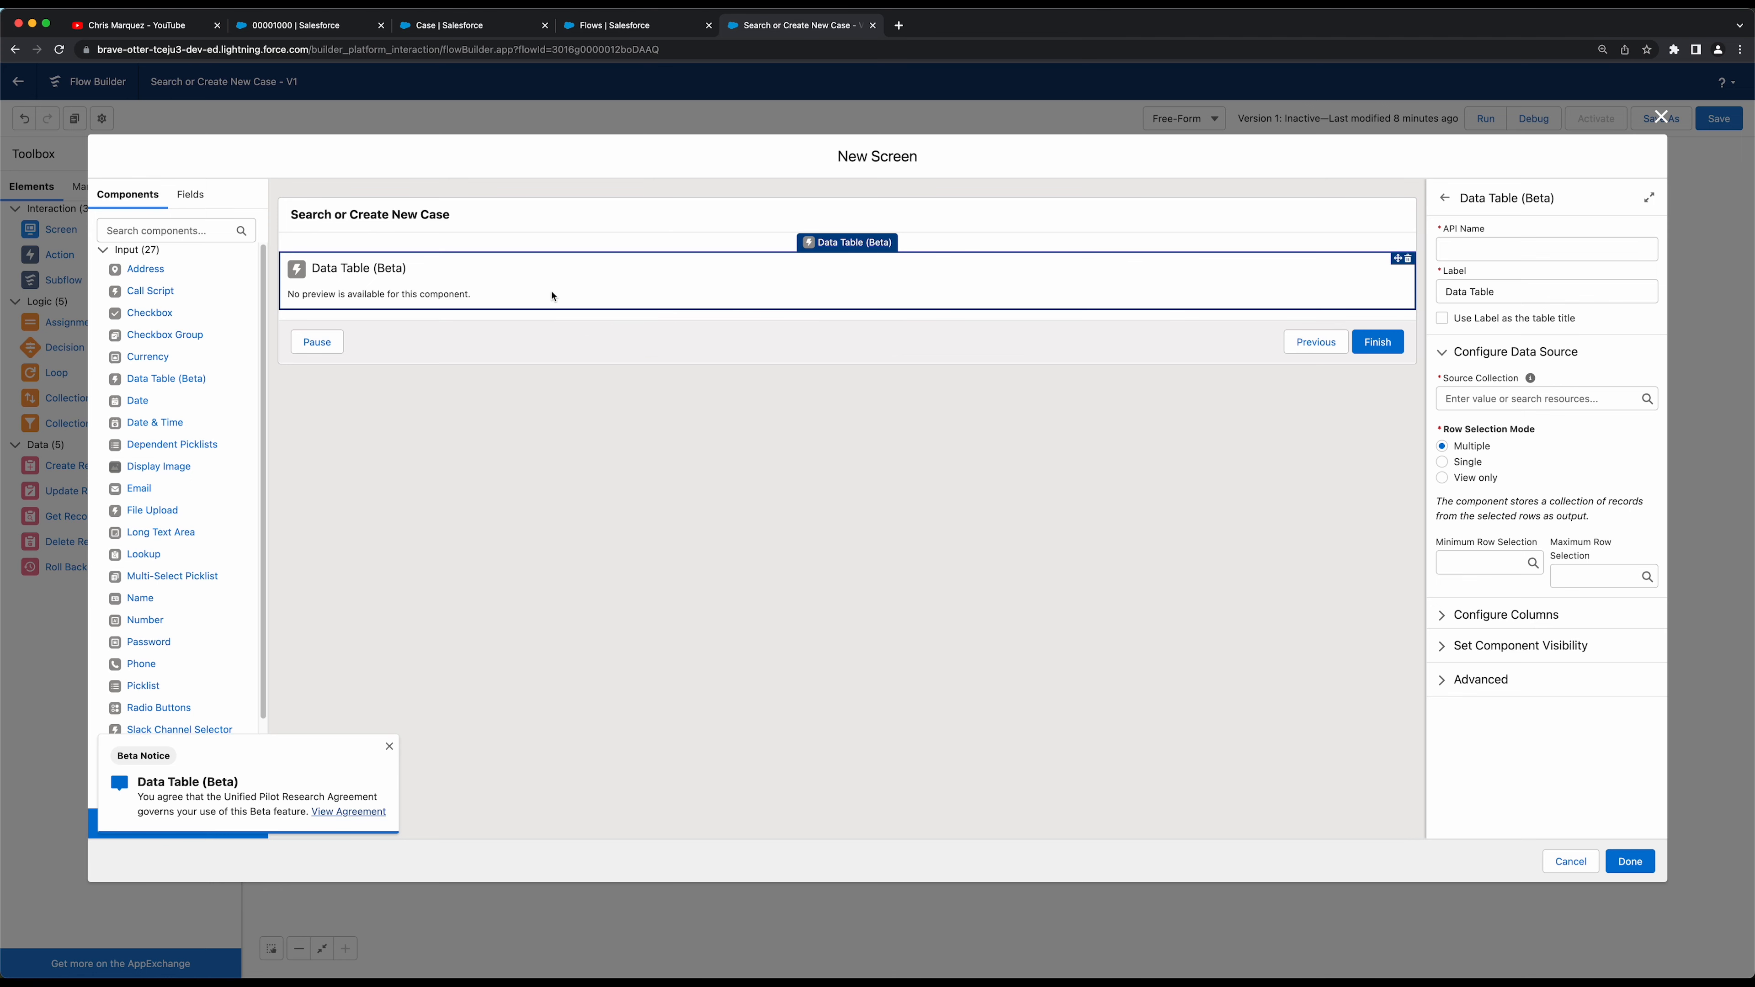
left_click(1541, 247)
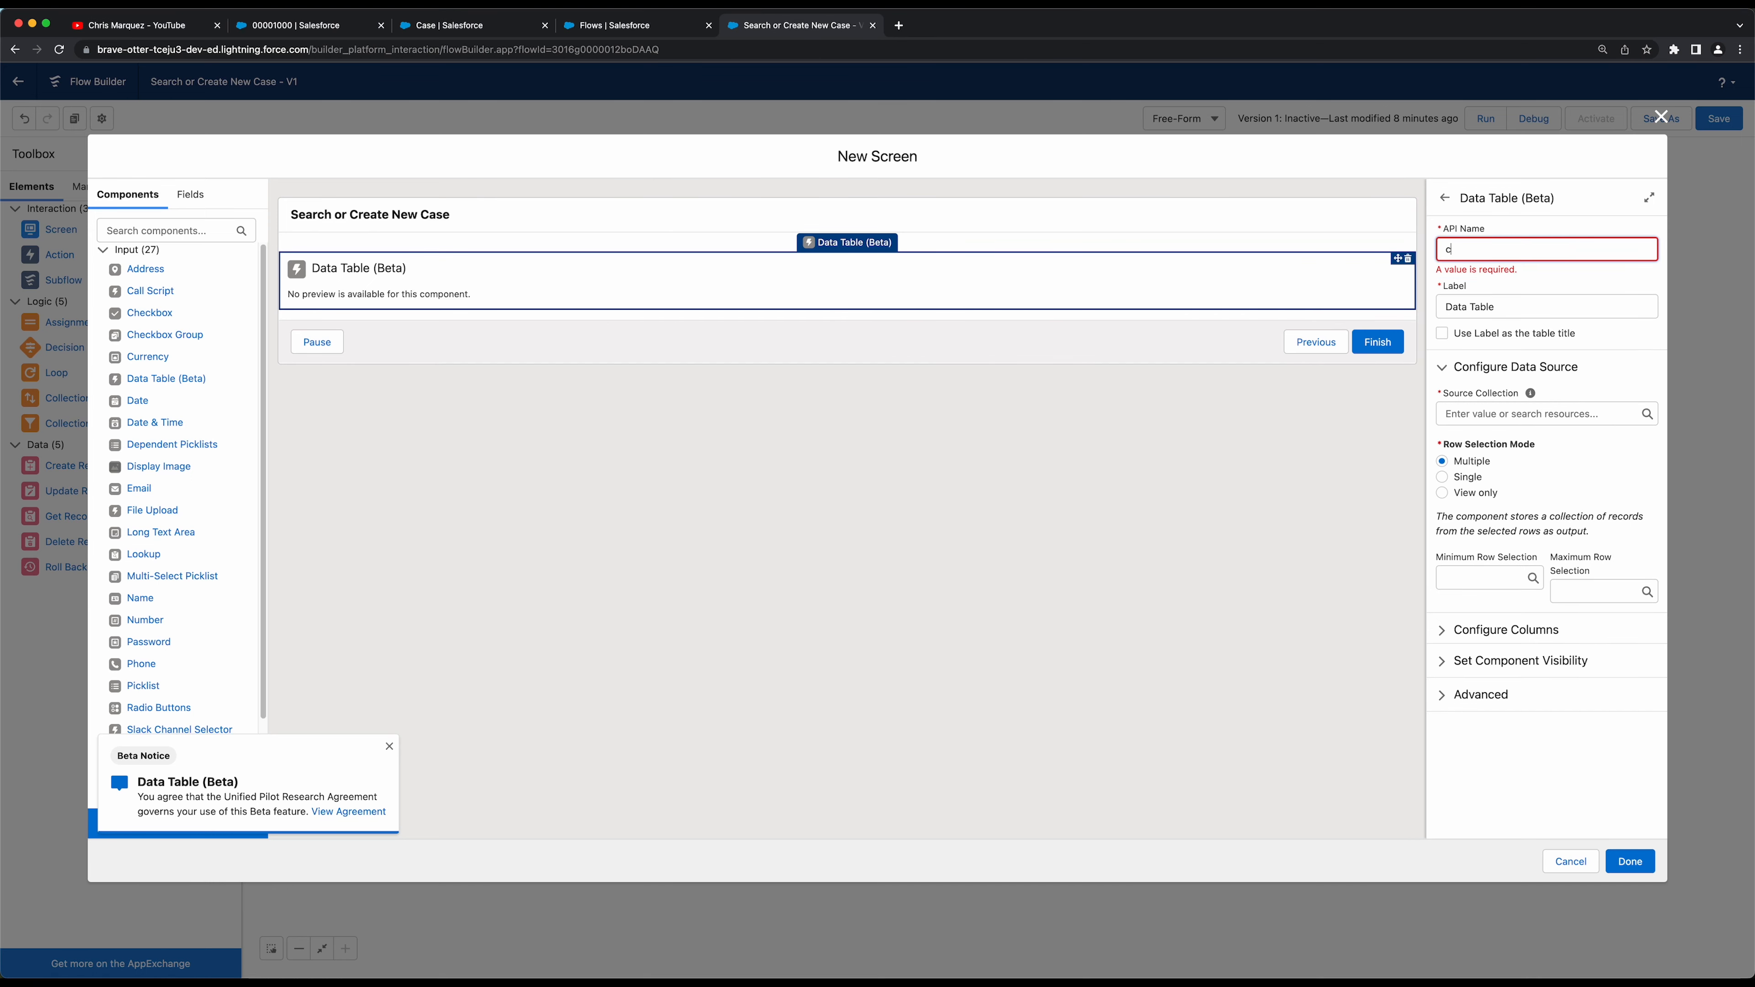
type("ses_")
key("BackSpace")
key("BackSpace")
key("BackSpace")
type("Cases_Data_Table")
key("Tab")
key("BackSpace")
type("C")
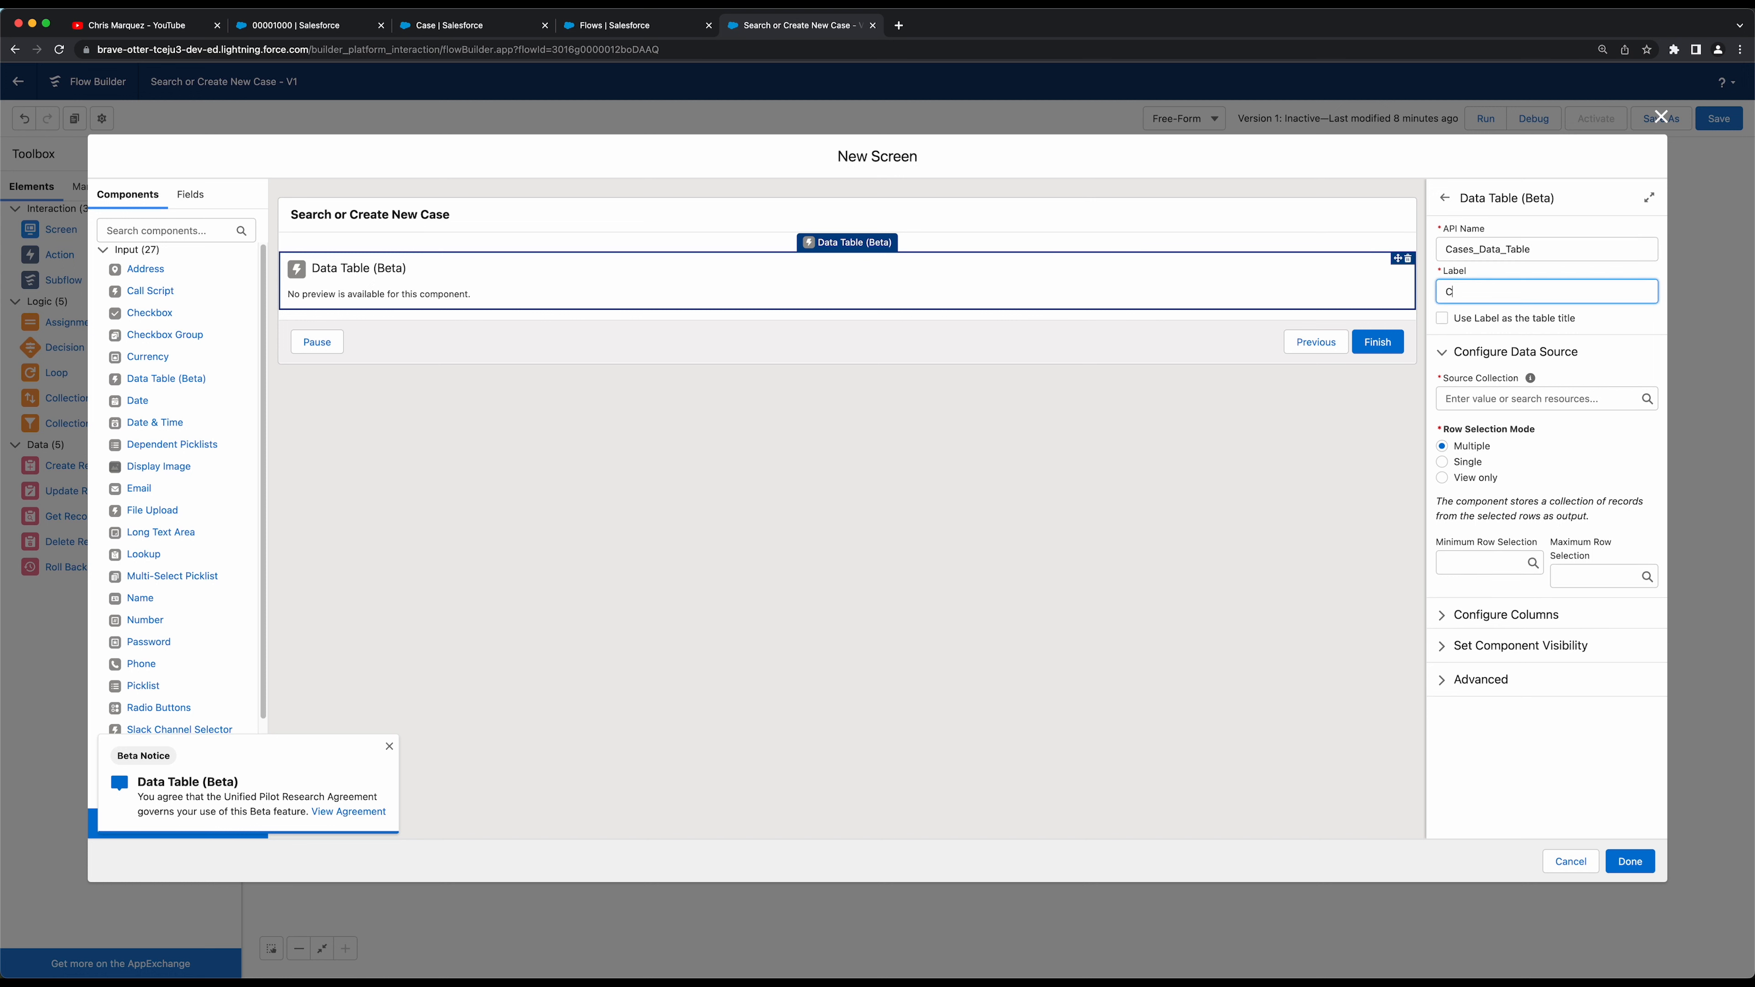
type("ases")
key("Tab")
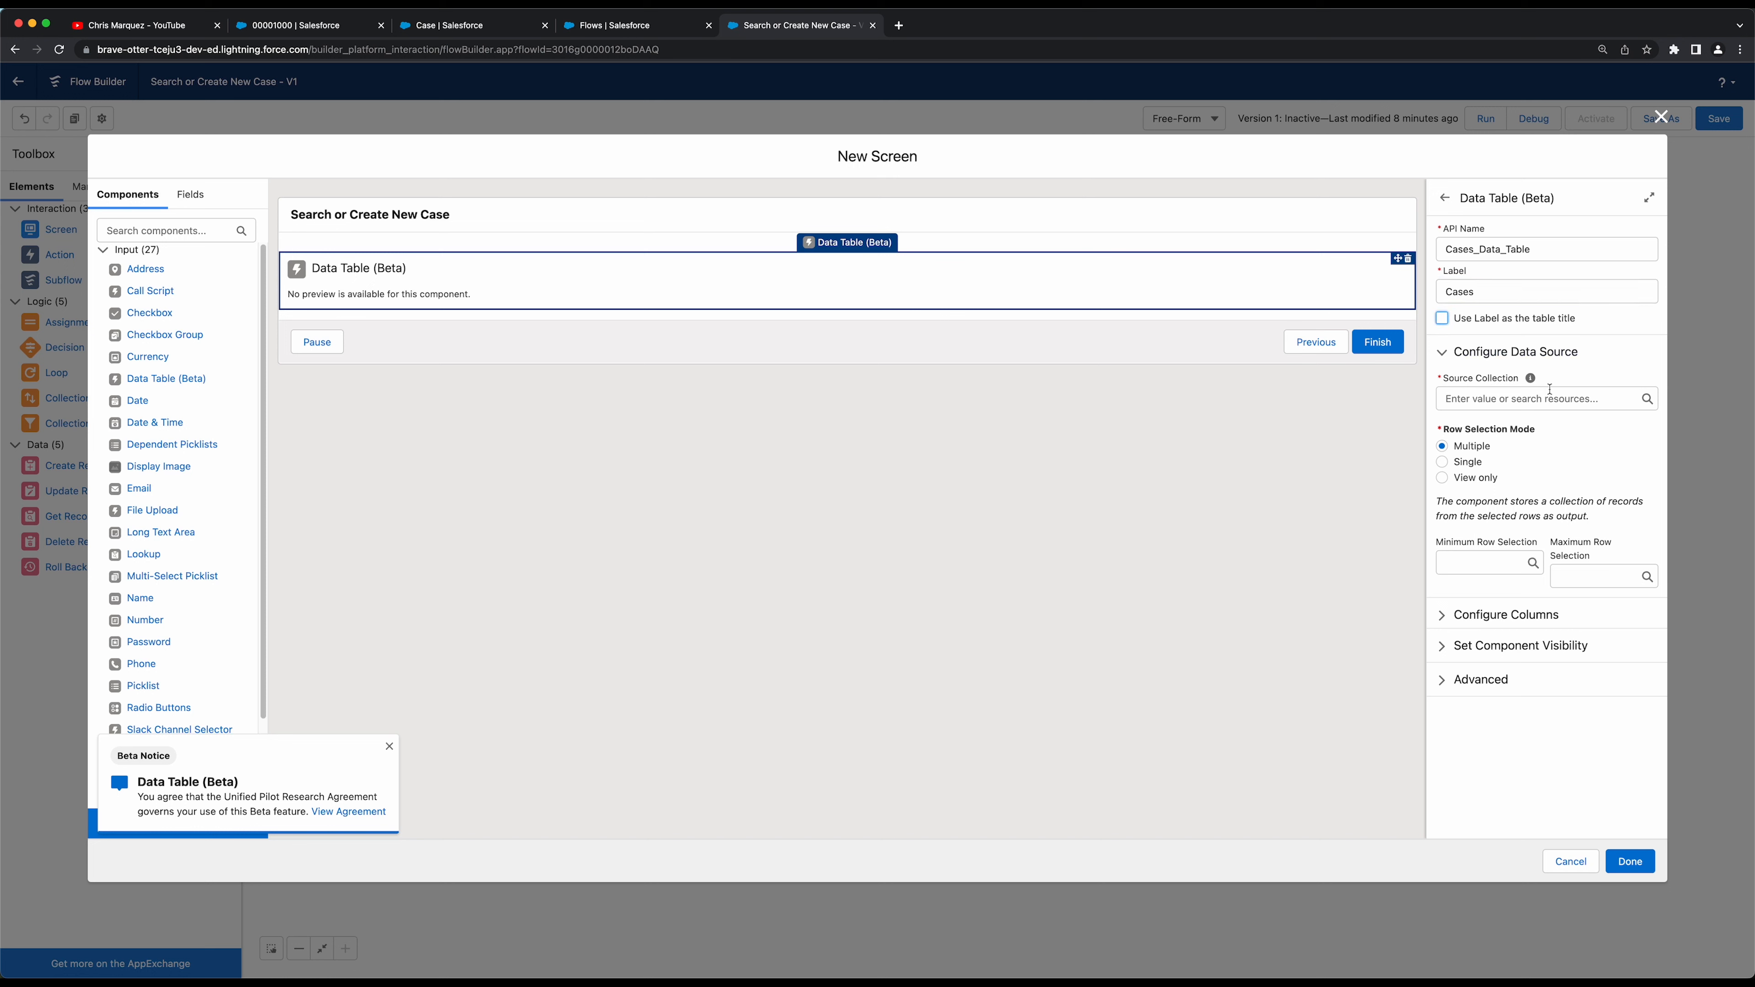
Set the data table's source collection to Cases from Get_Case_Records and its row selection mode to Single
left_click(1500, 398)
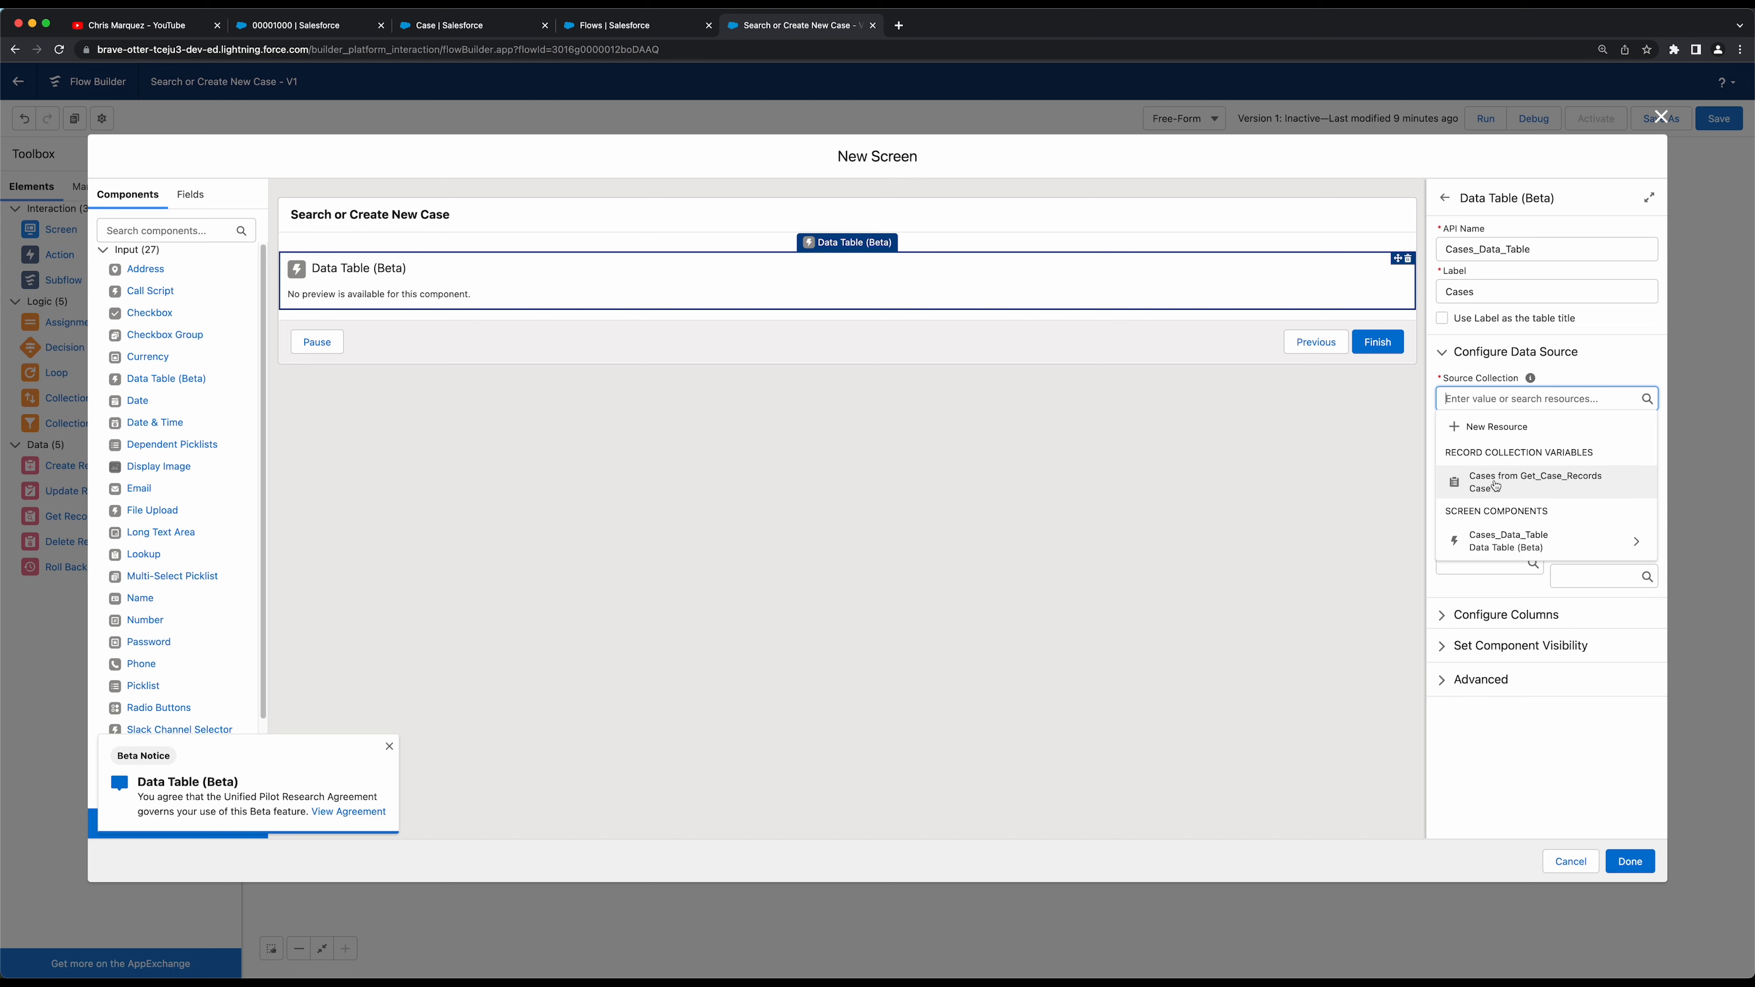
left_click(1527, 484)
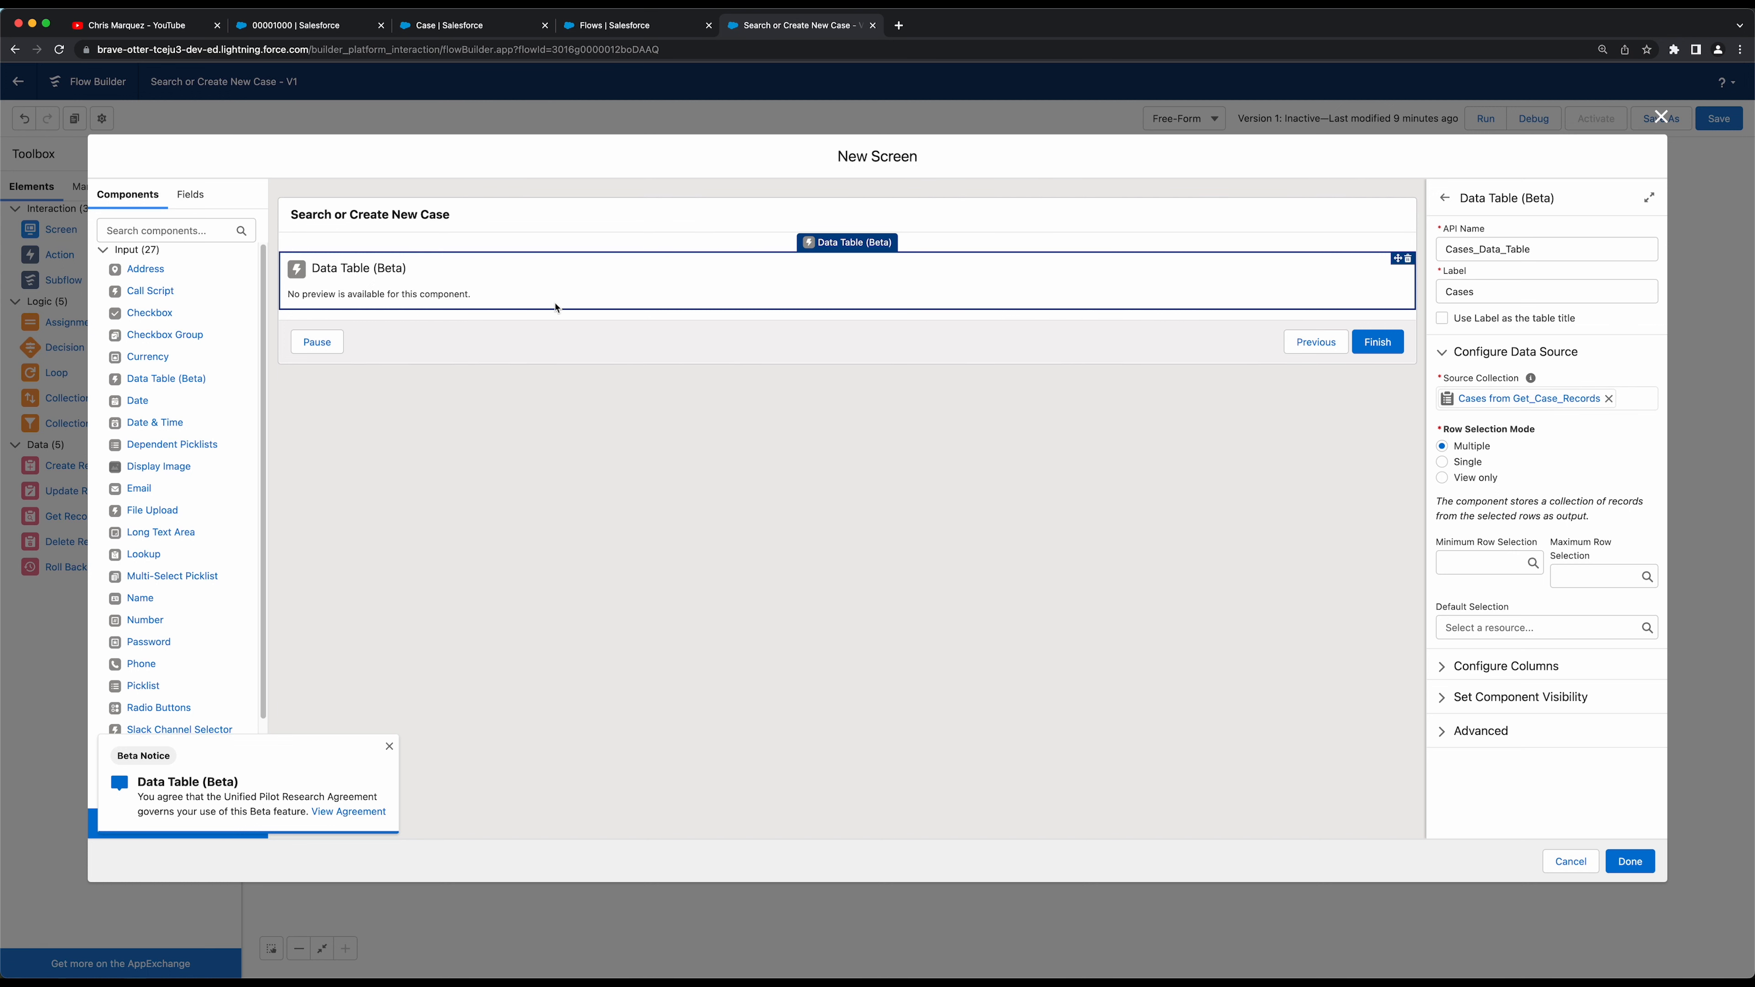
left_click_drag(1516, 491, 1507, 433)
left_click(1547, 452)
left_click(1477, 480)
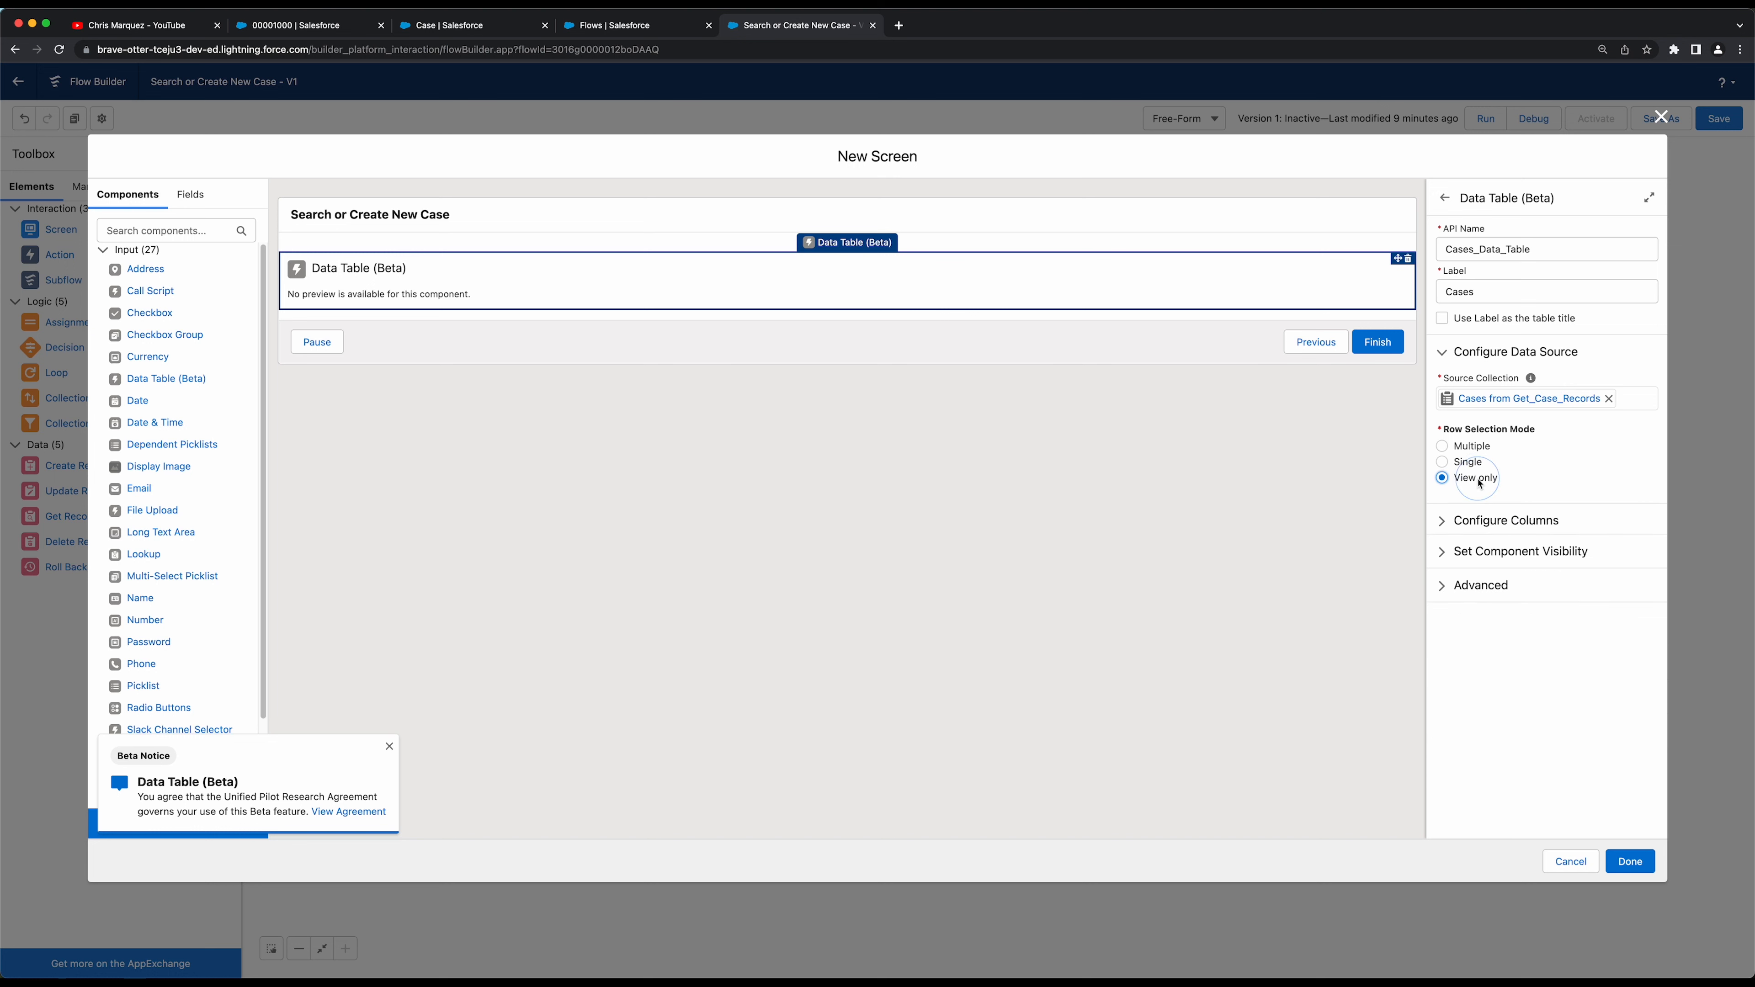
left_click(1472, 464)
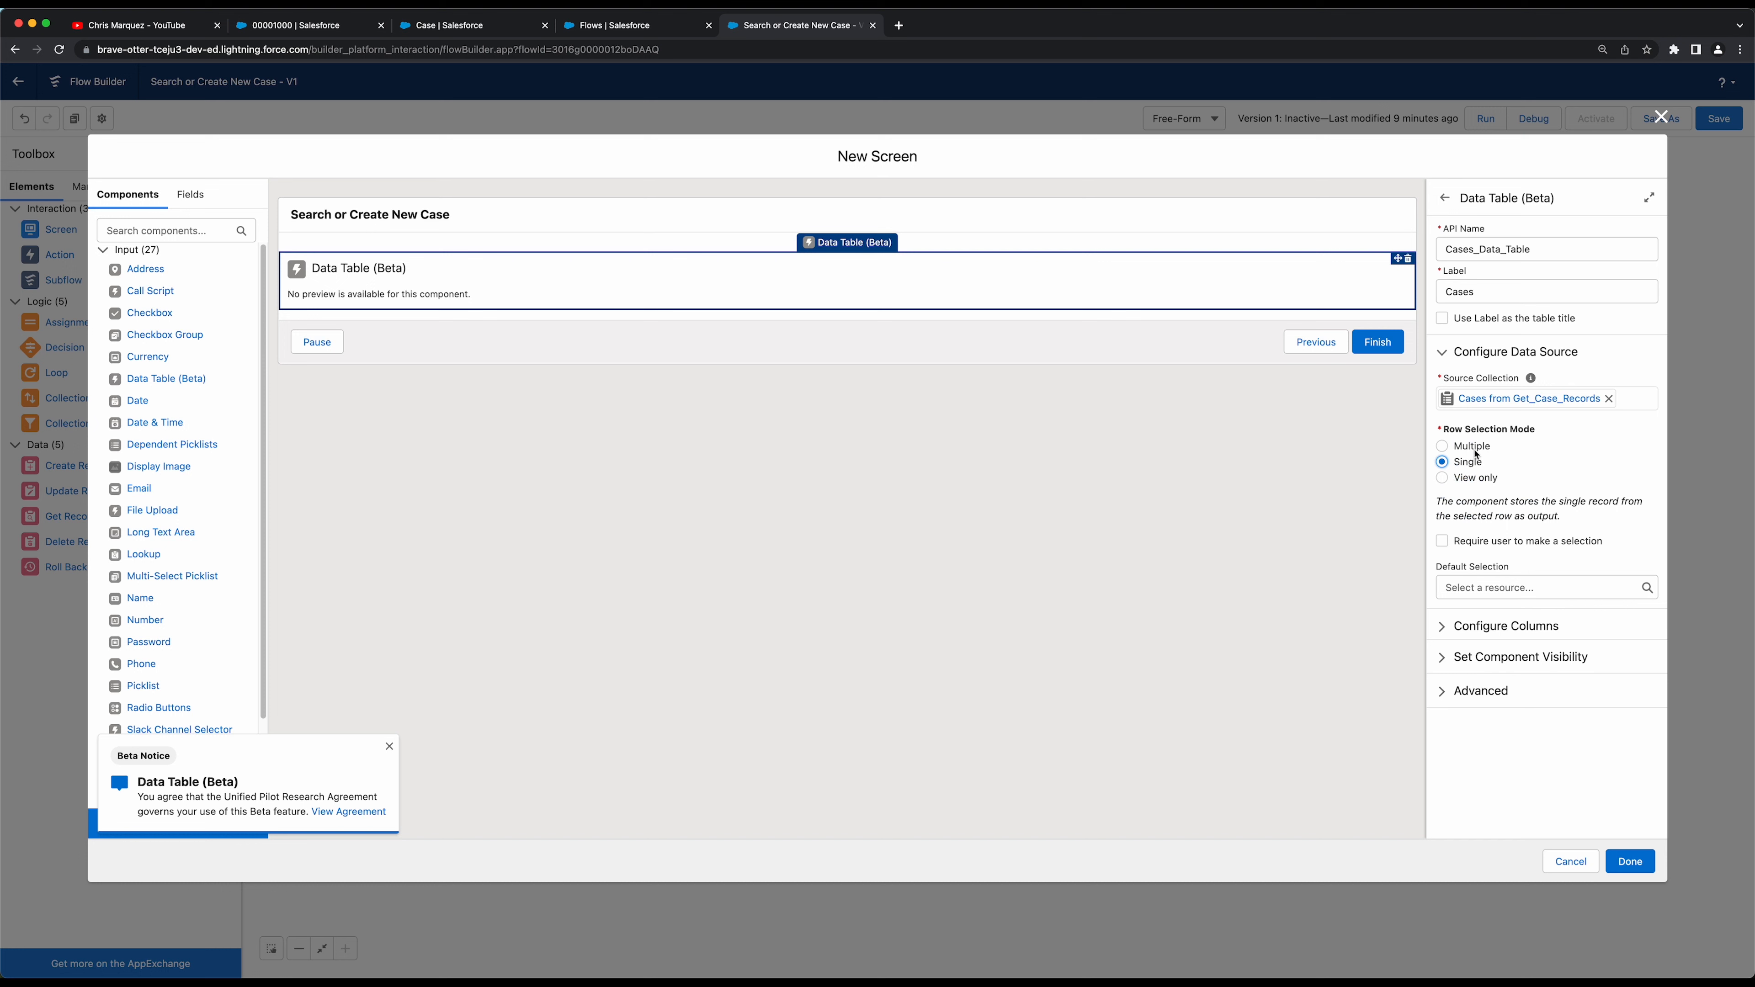
Try the Multiple row selection mode, set the data table back to Single, and finish the Cases Found screen
left_click(1474, 448)
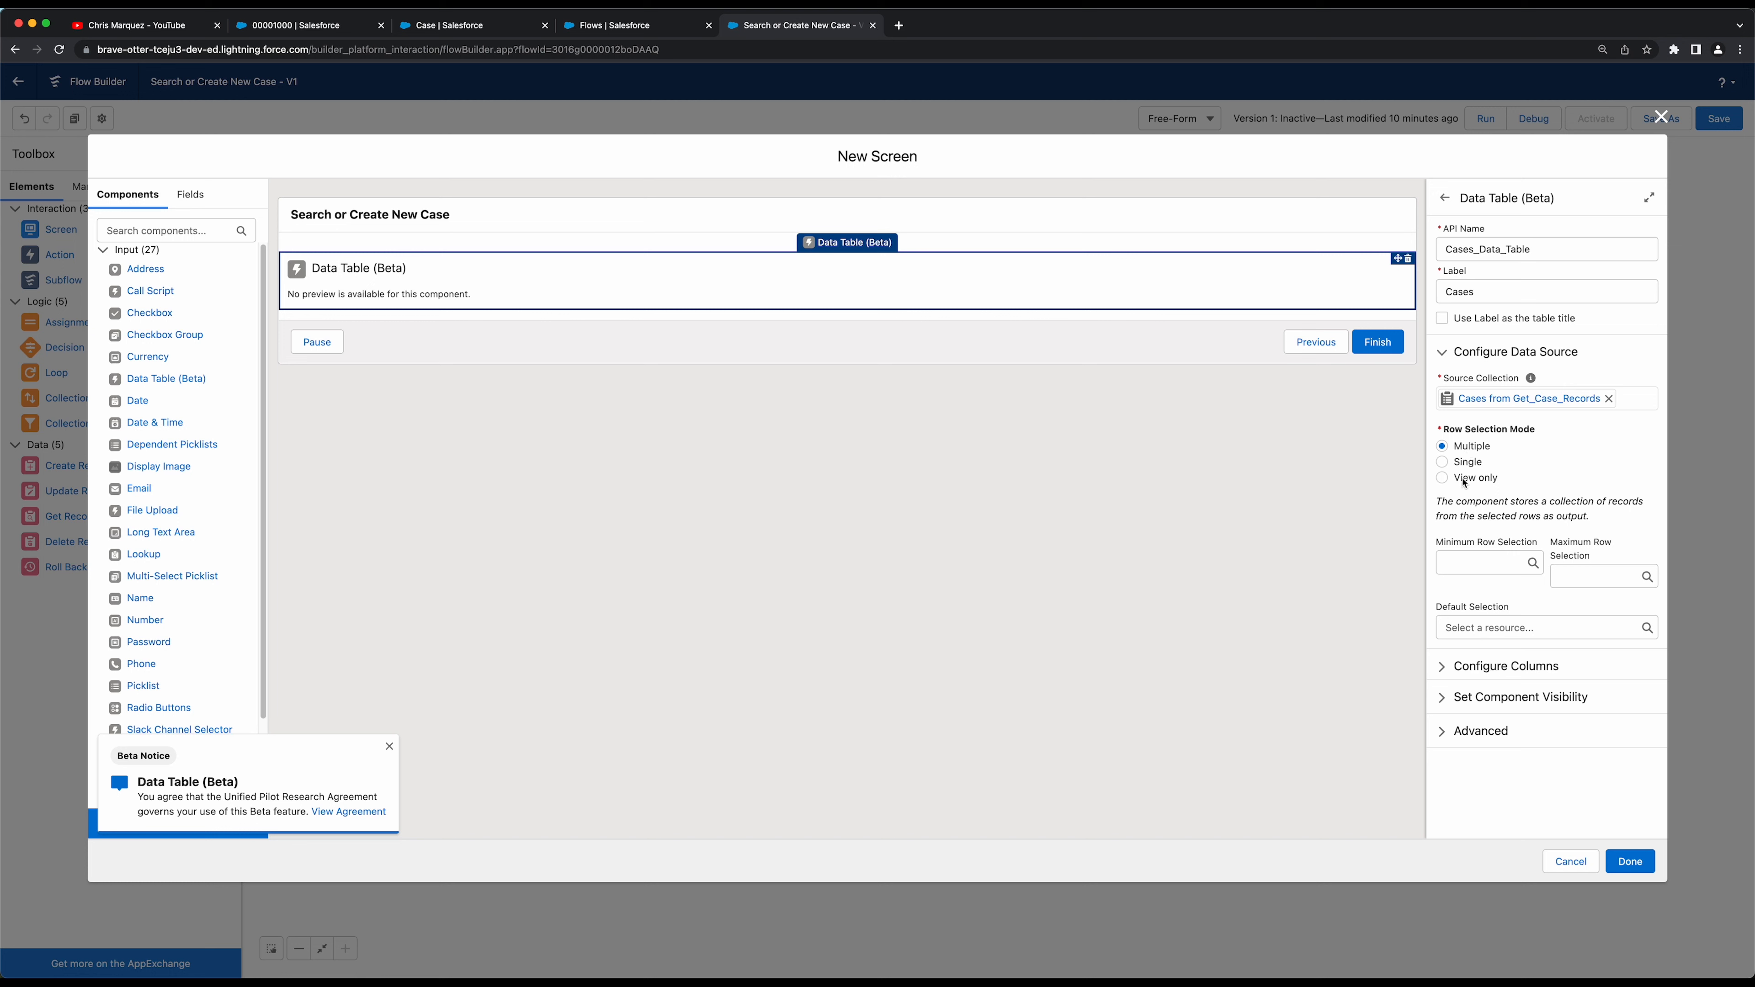
left_click(1468, 462)
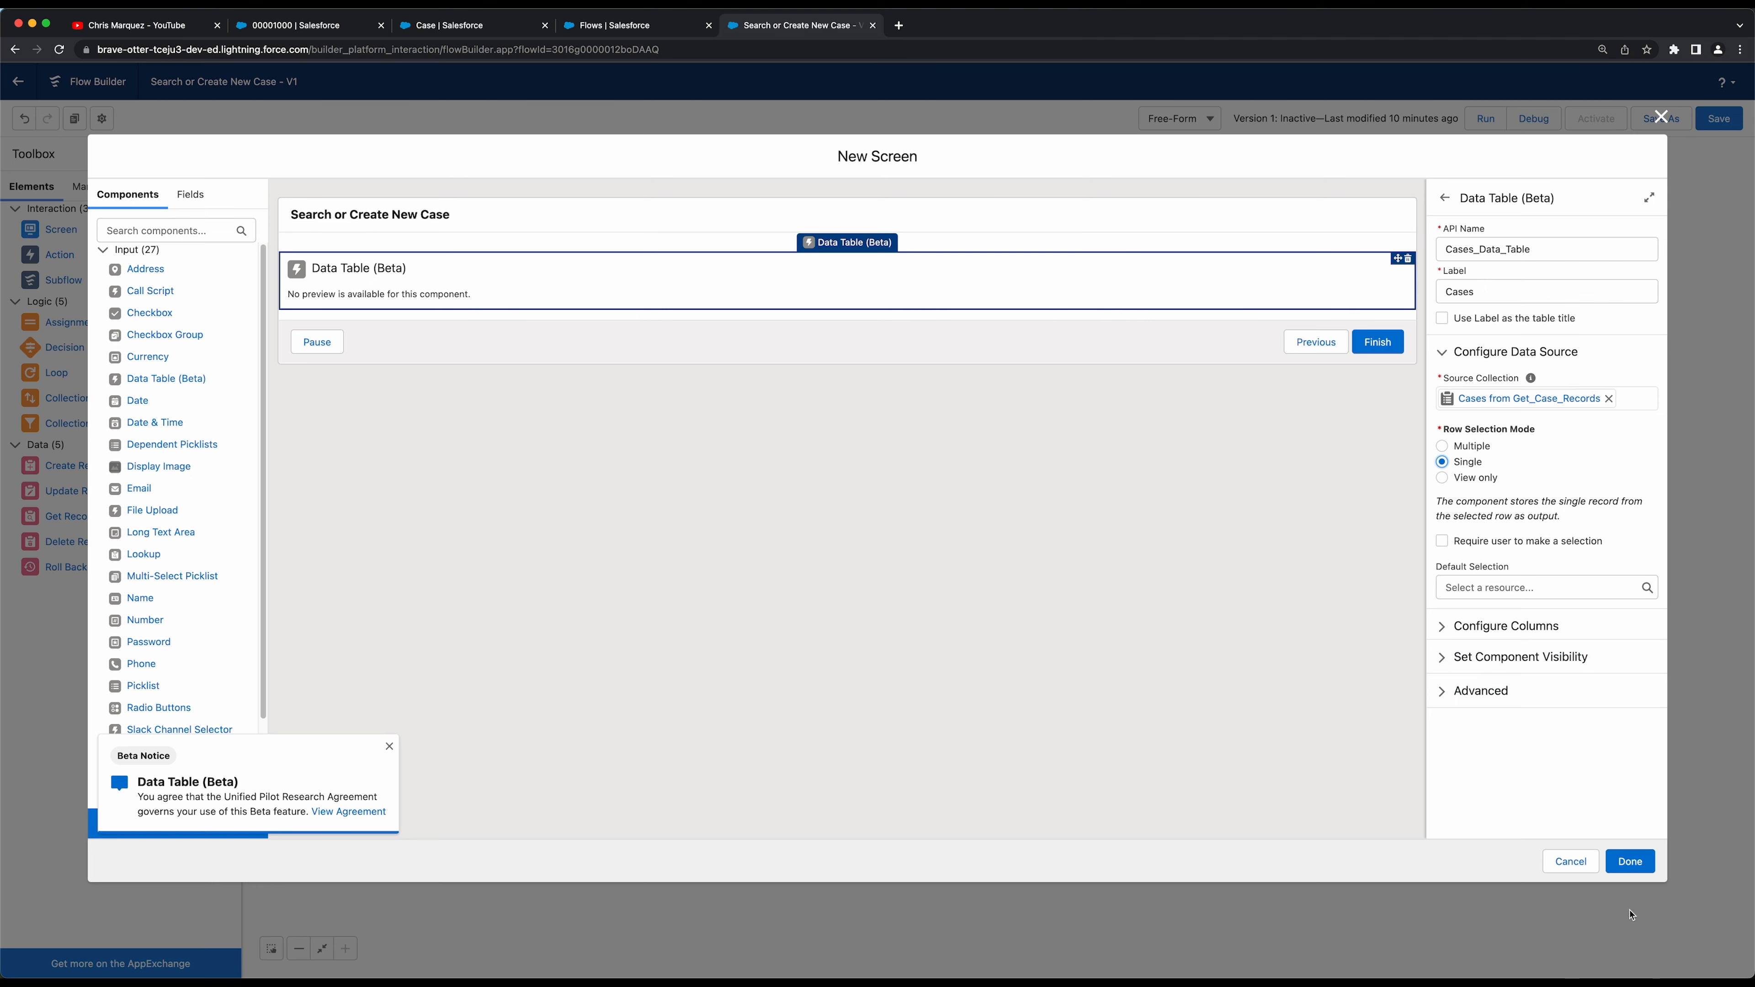
left_click(1630, 861)
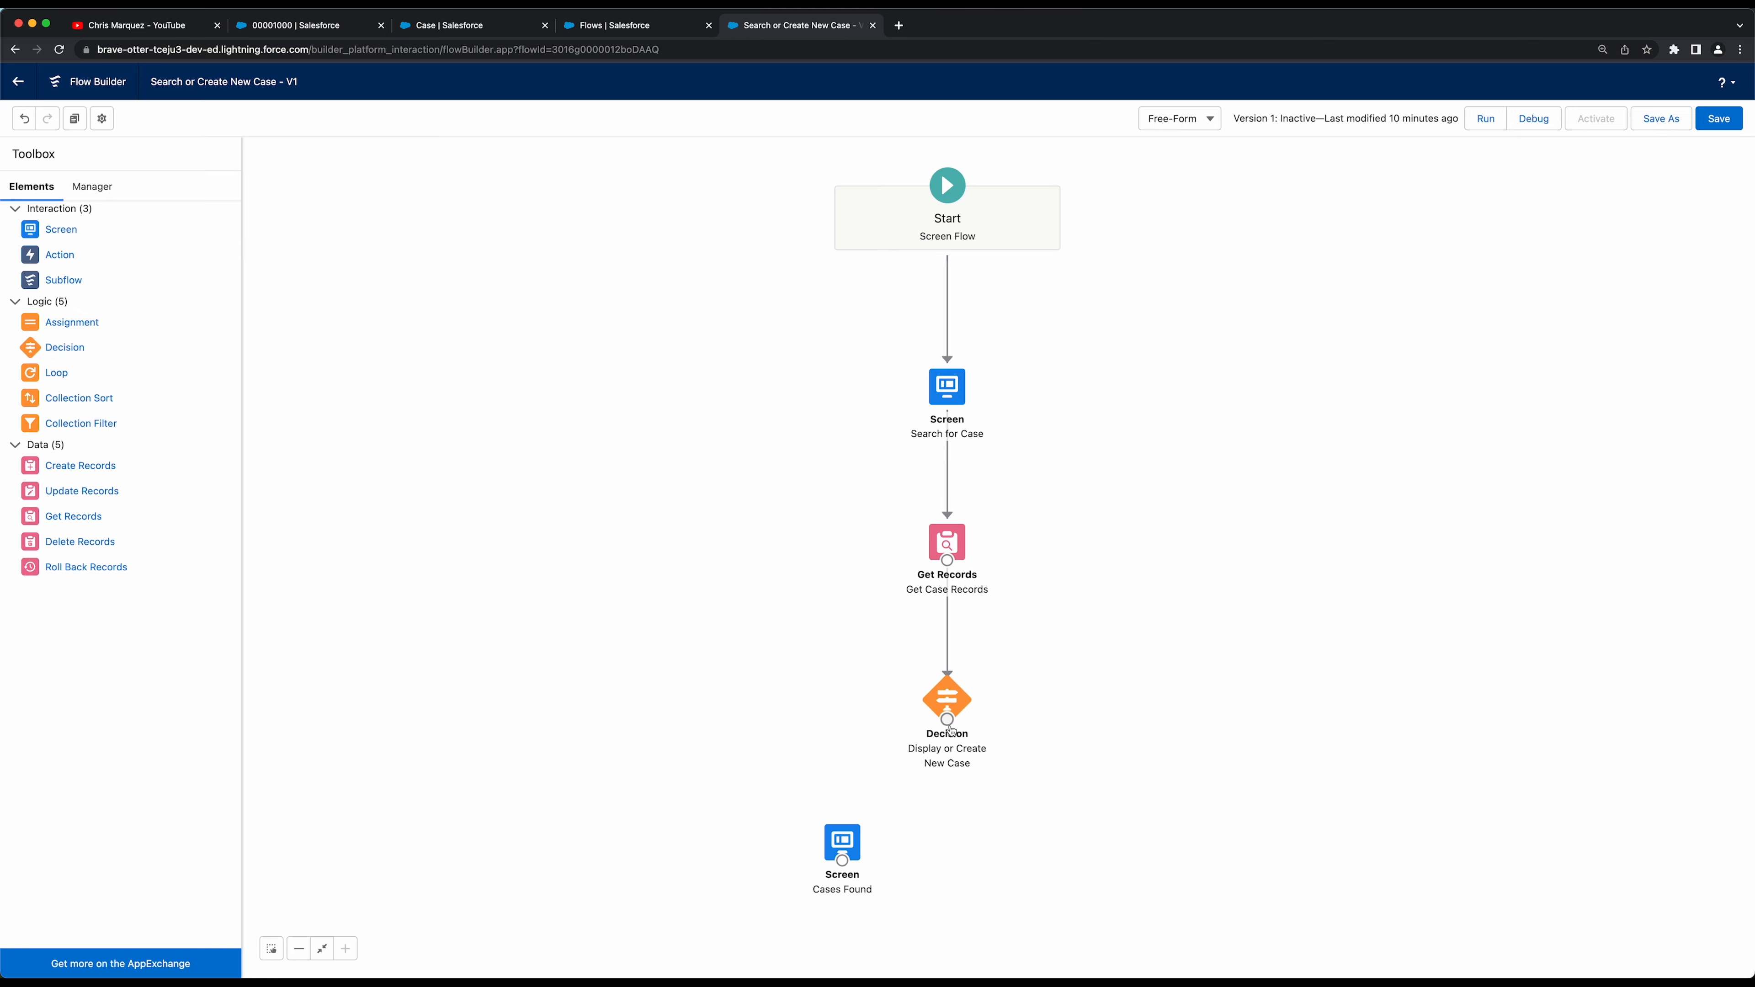
Connect the decision to the Cases Found screen using the Display Case(s) outcome
left_click_drag(947, 720, 843, 814)
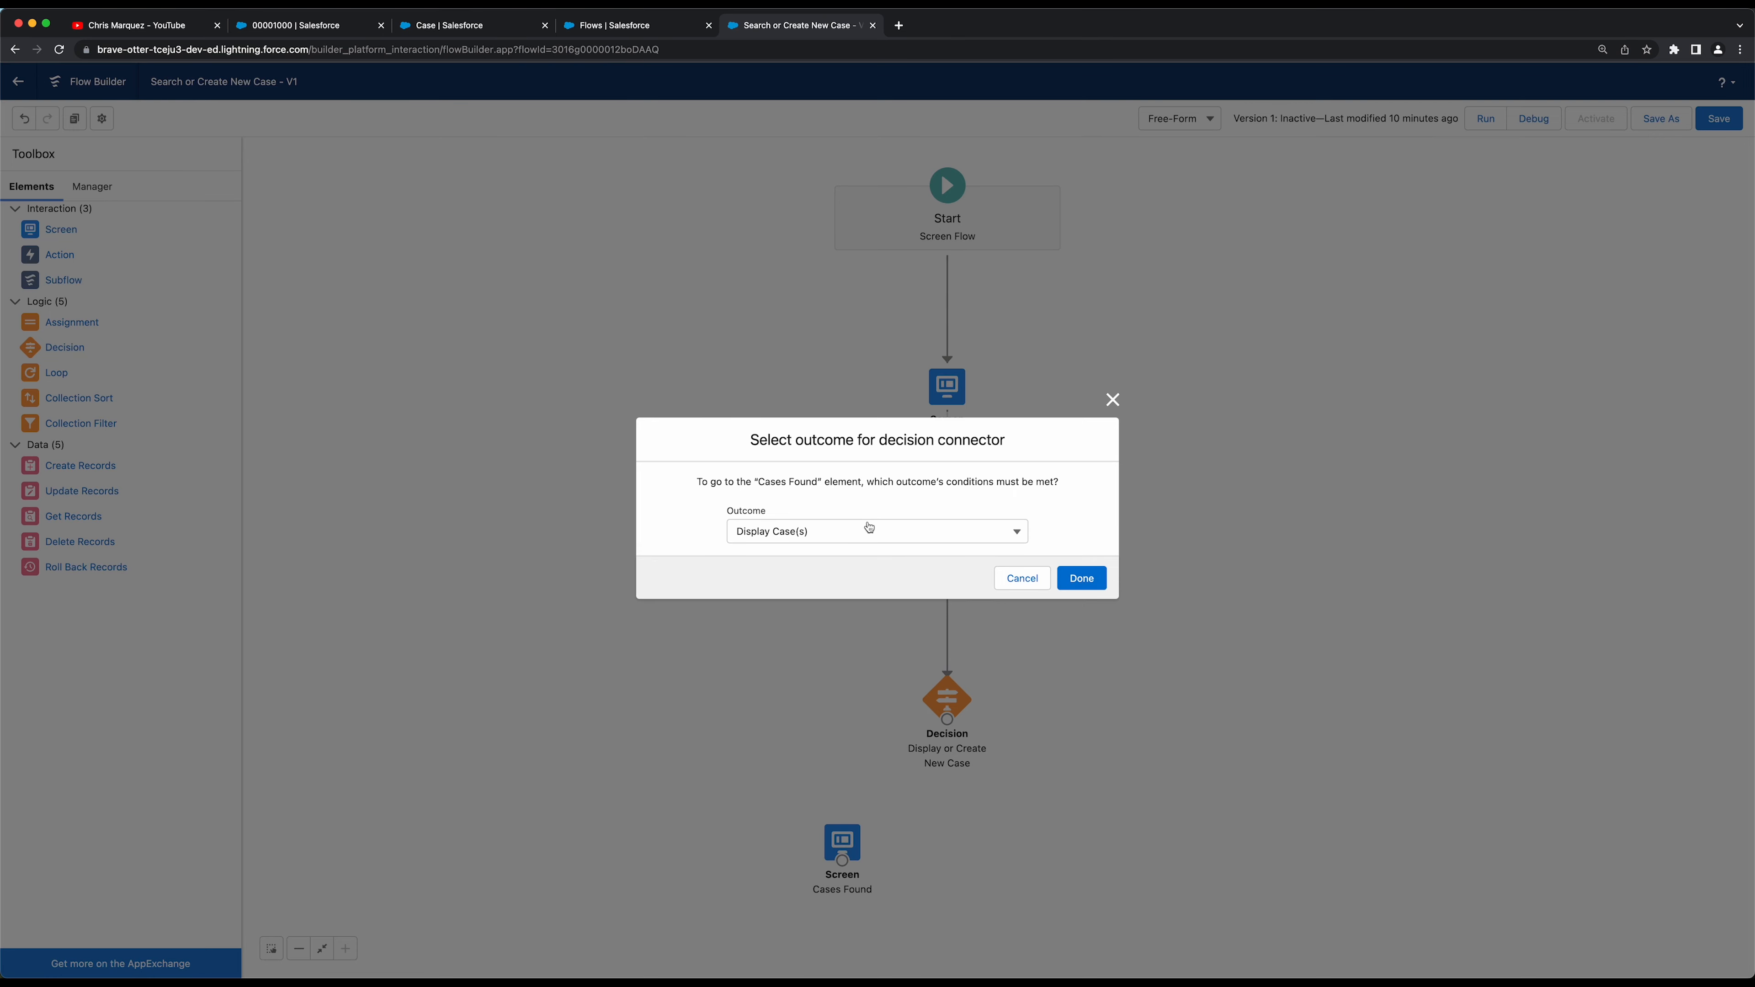
left_click(938, 532)
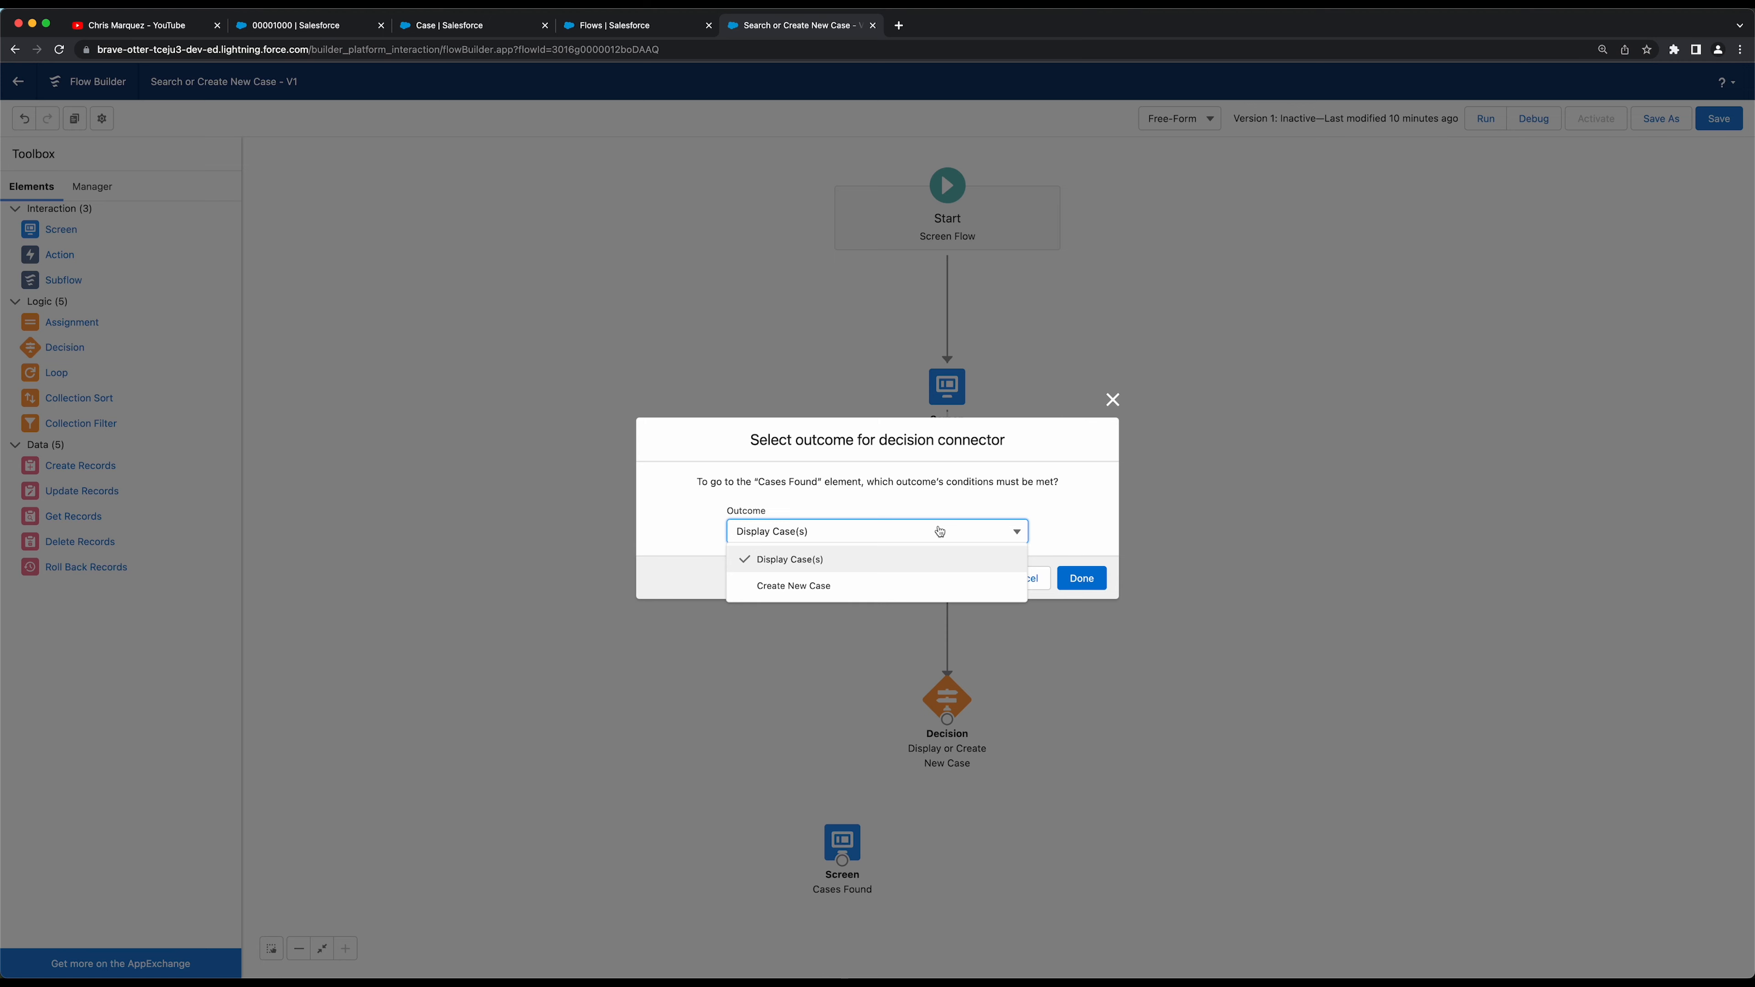
left_click(802, 562)
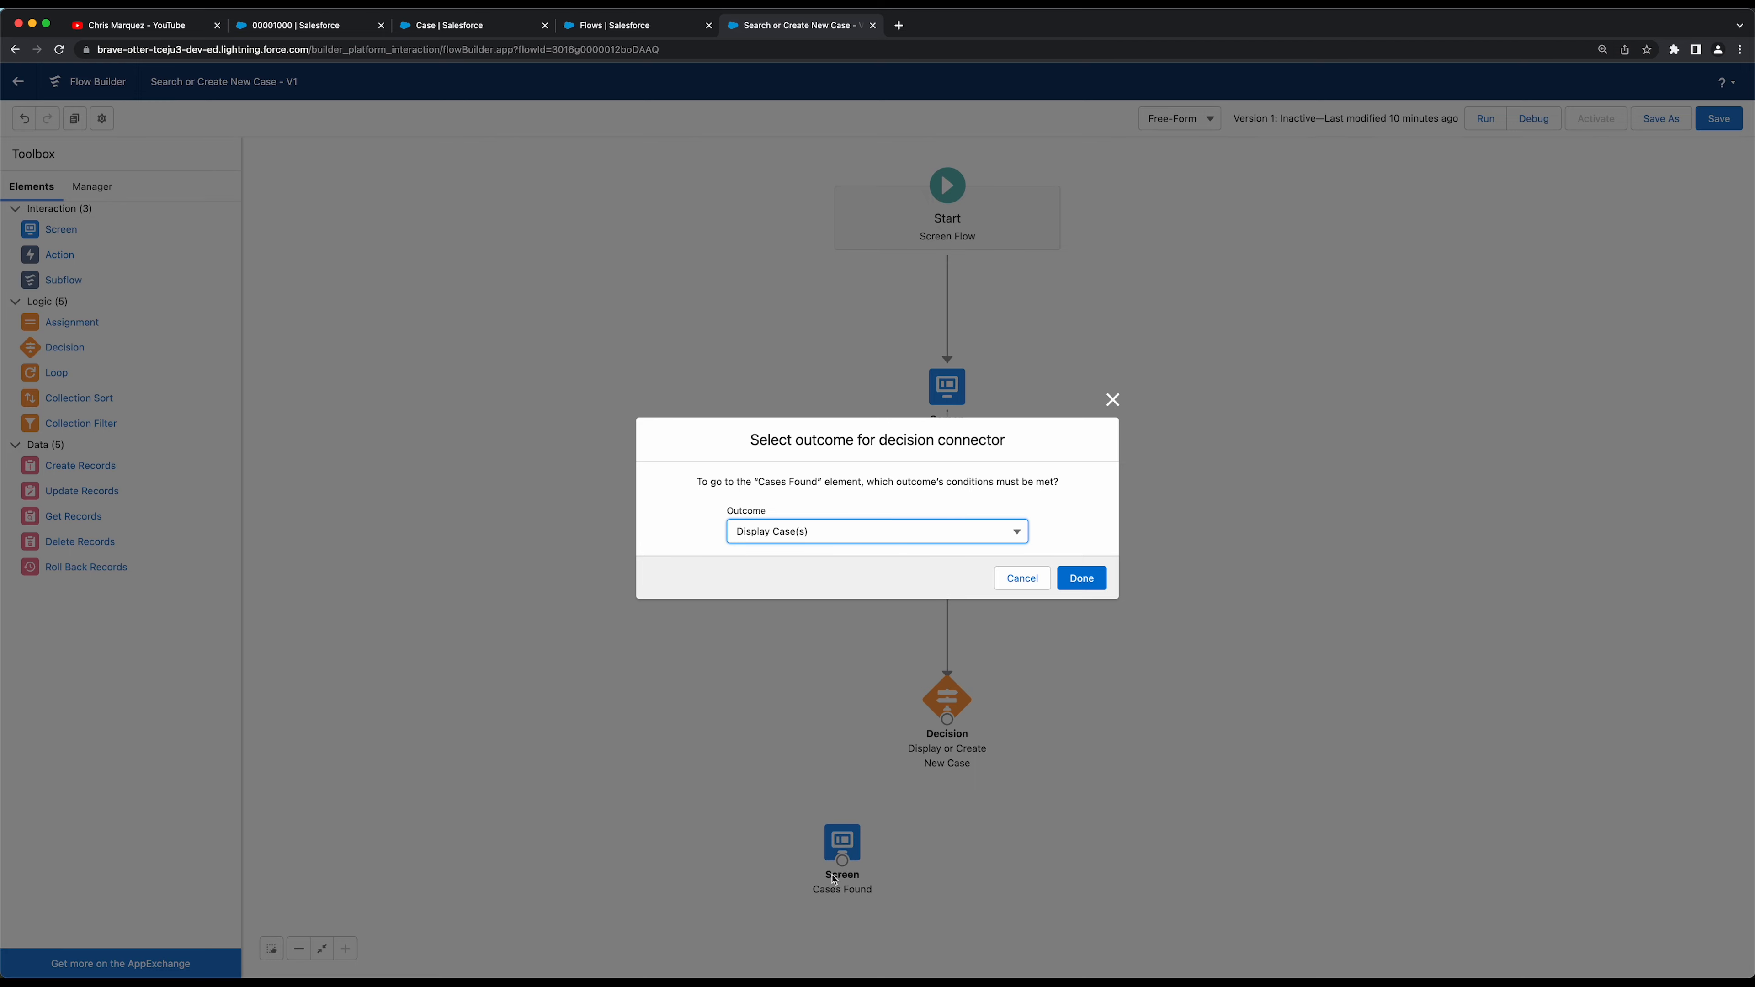
left_click(1084, 578)
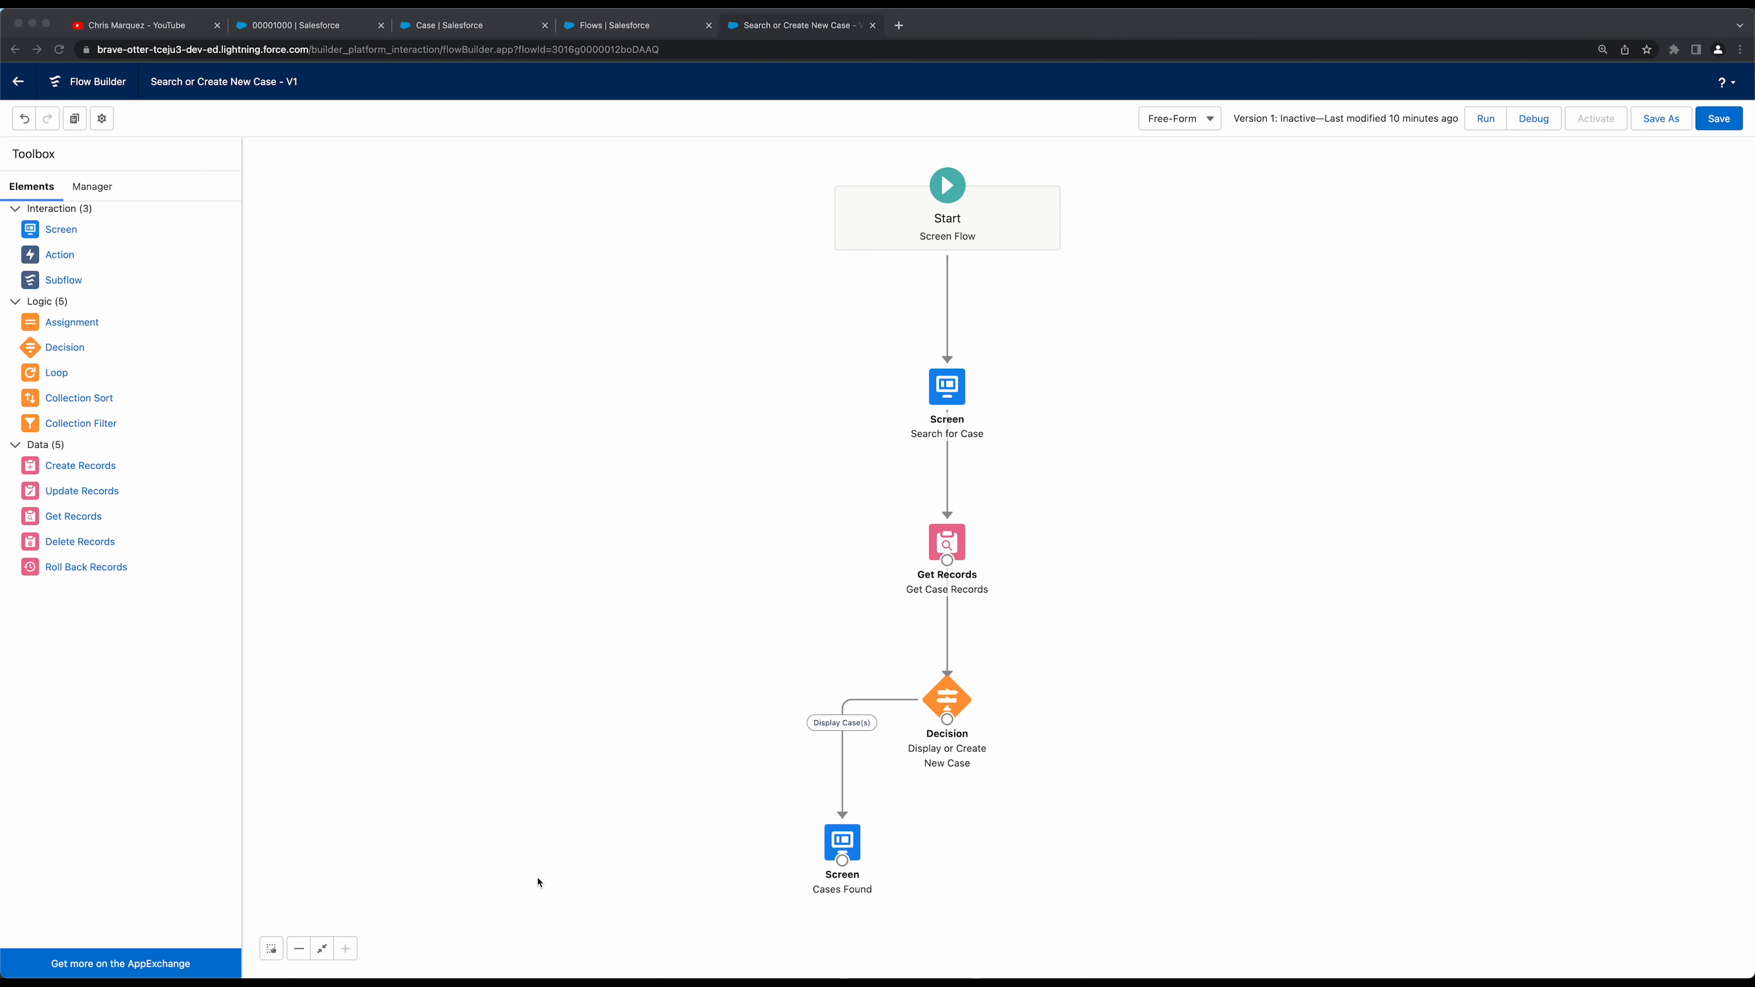
Move the Cases Found screen slightly up, closer to the decision
left_click(838, 838)
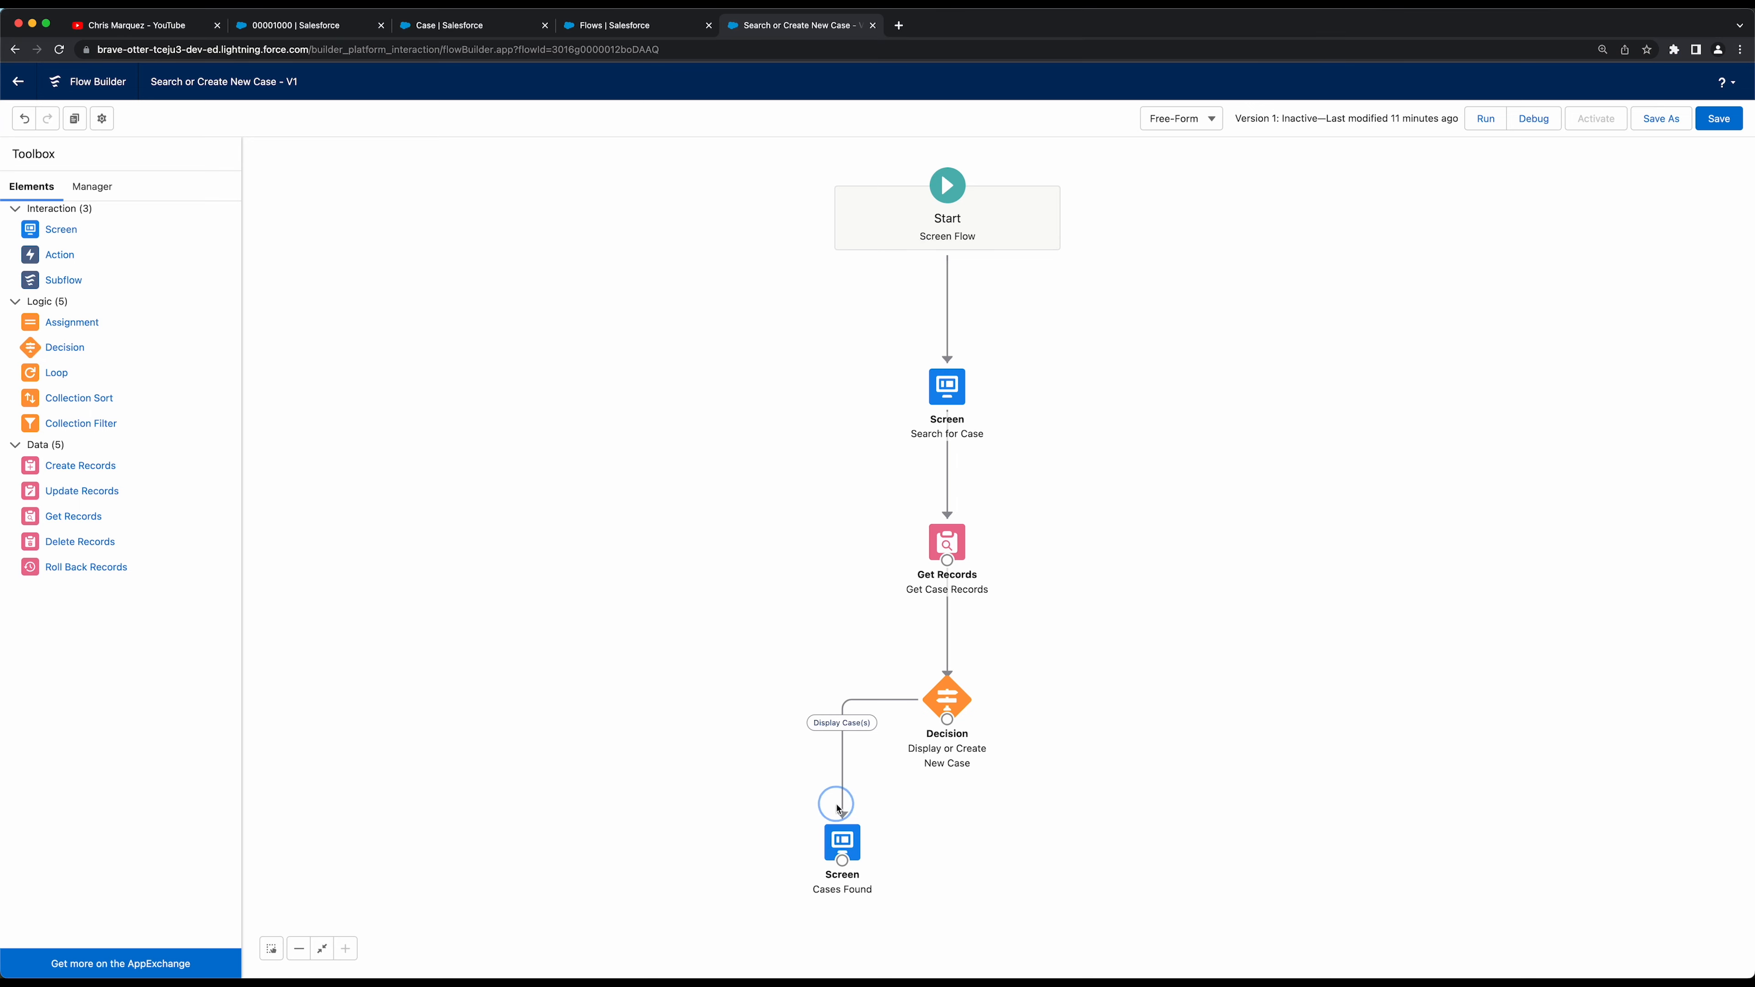
left_click_drag(842, 854, 843, 816)
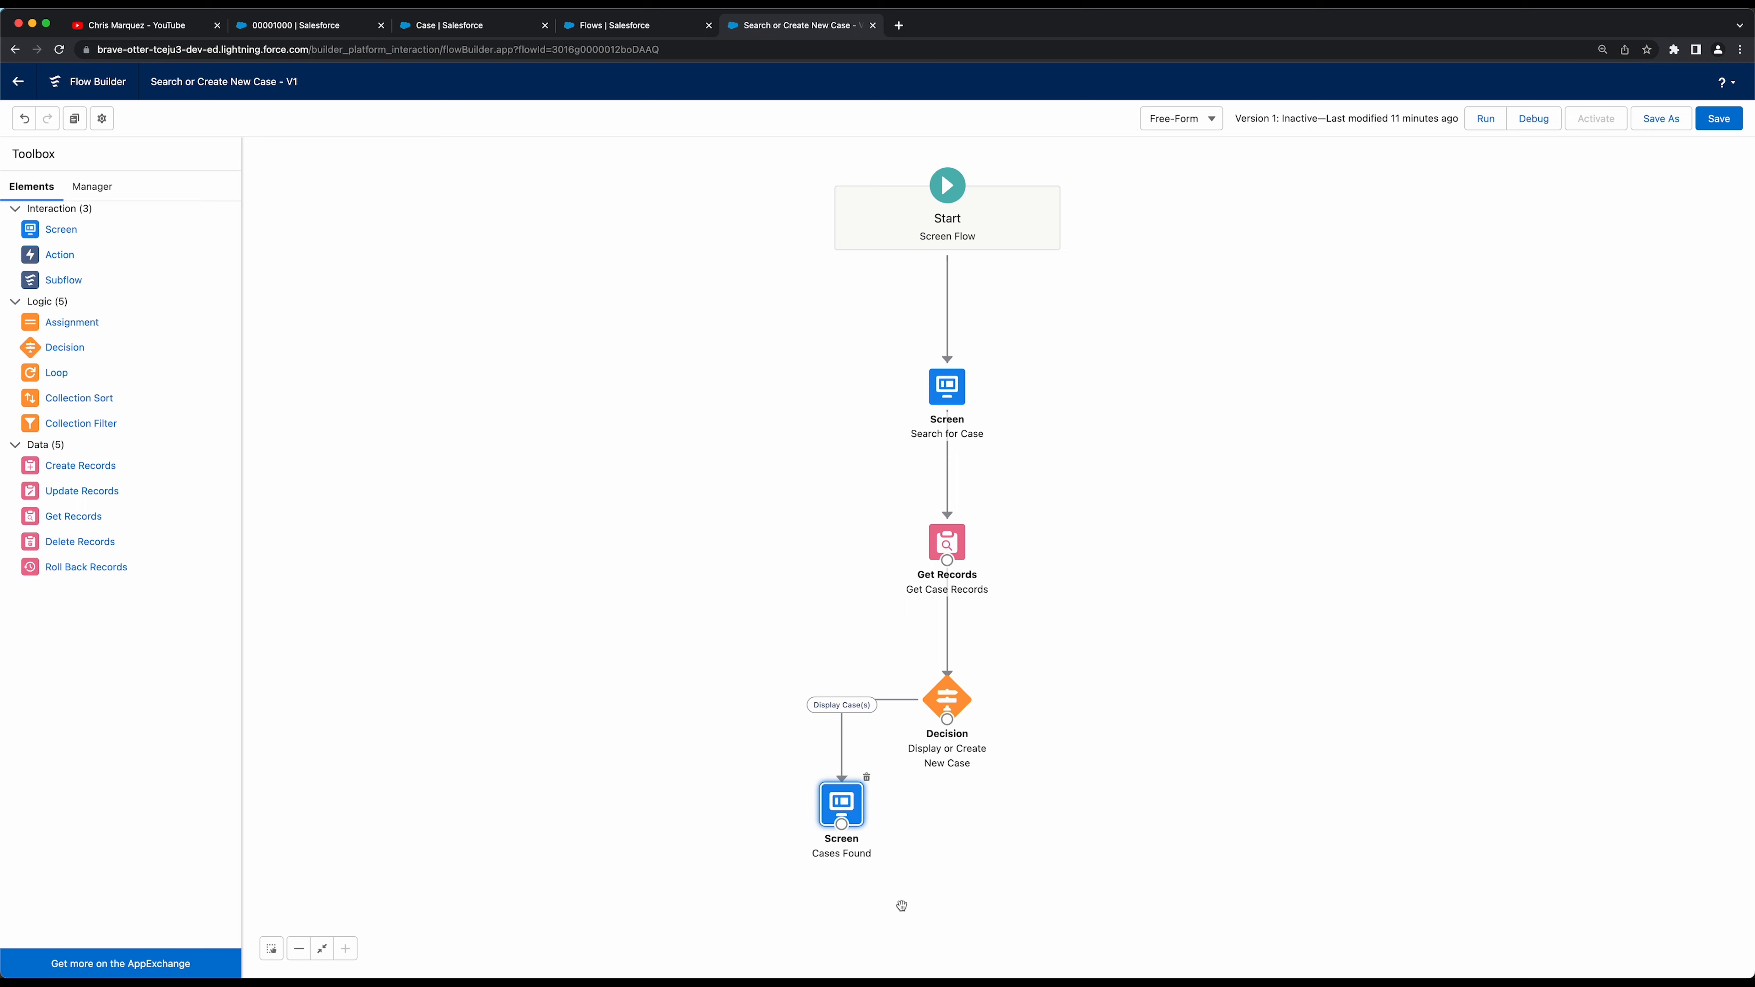
left_click(959, 931)
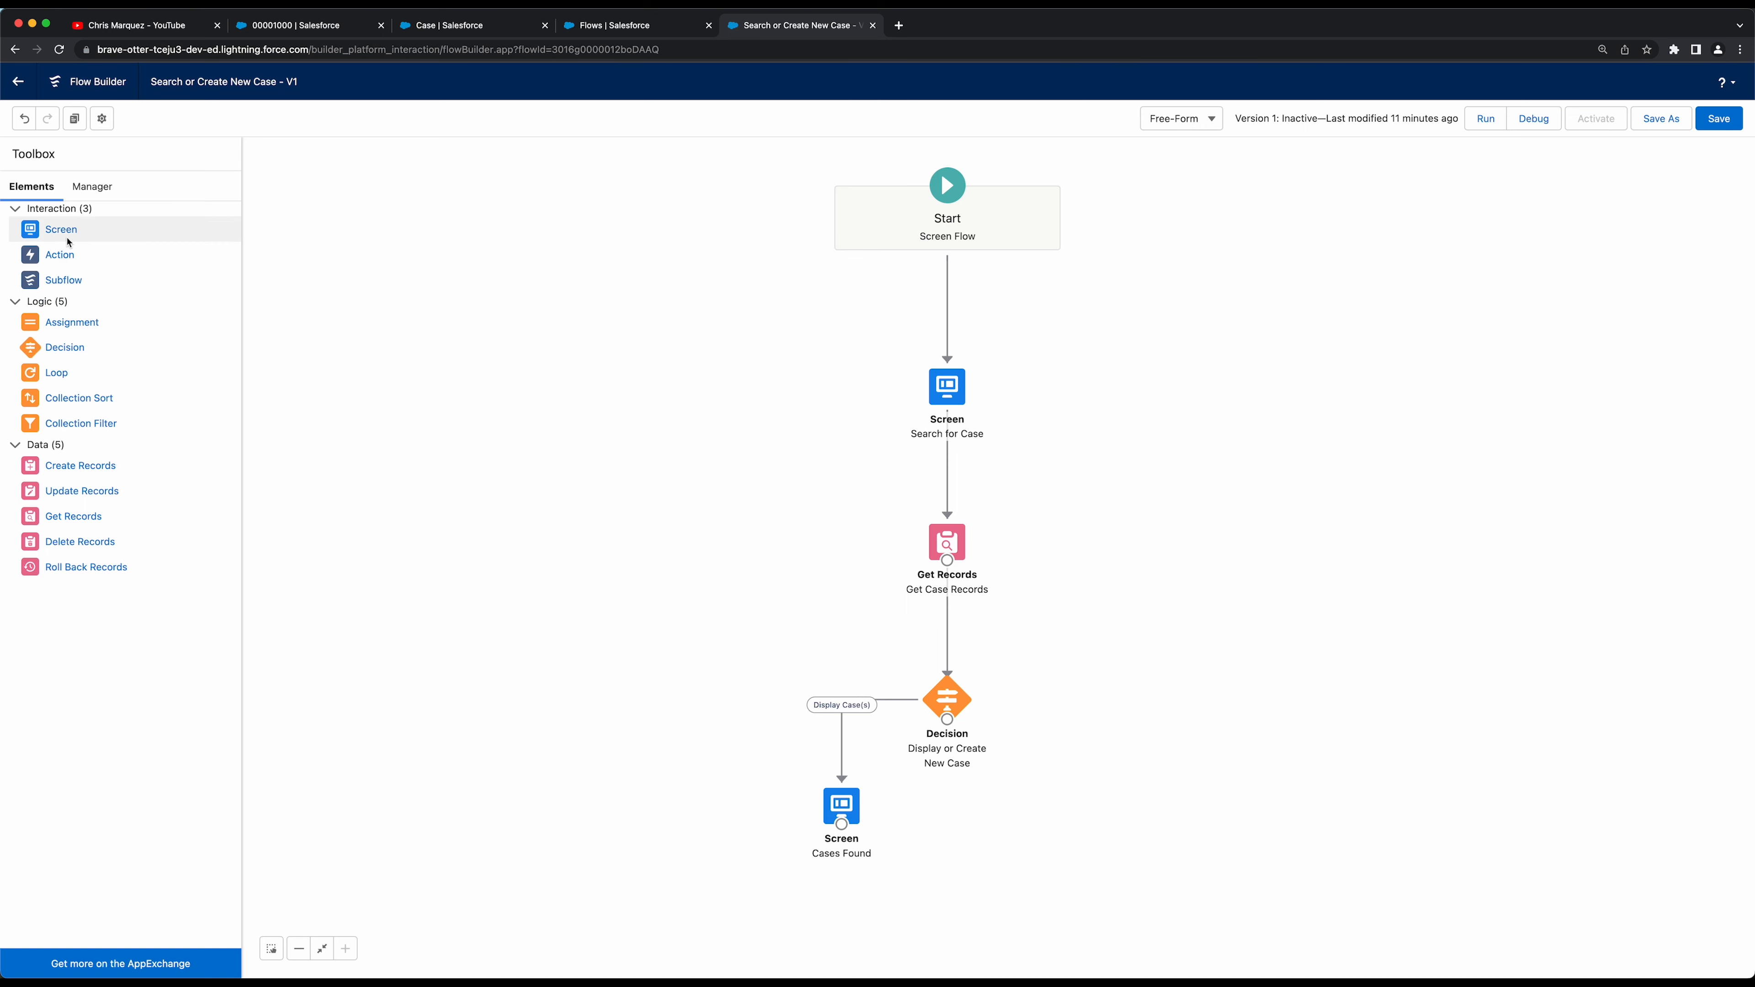
Add a Screen element below and right of the decision, labelled No Case Found with API name No_Case_Found_Screen
left_click_drag(66, 239, 1097, 783)
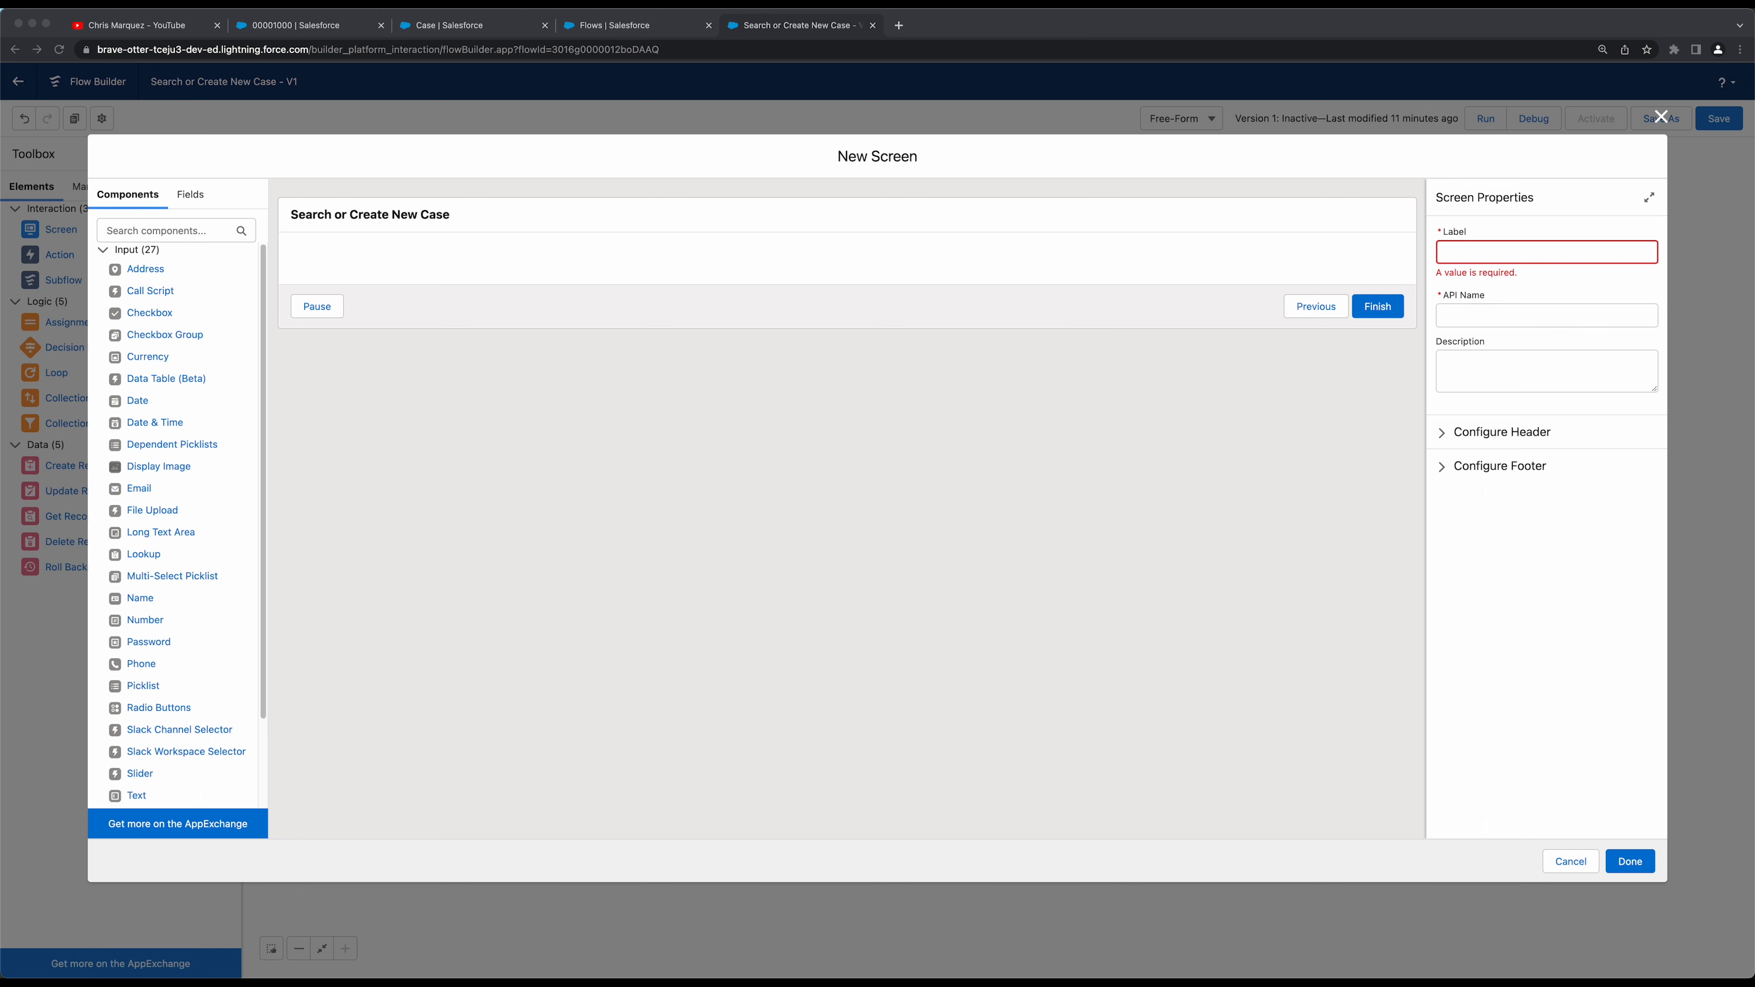
left_click(1546, 260)
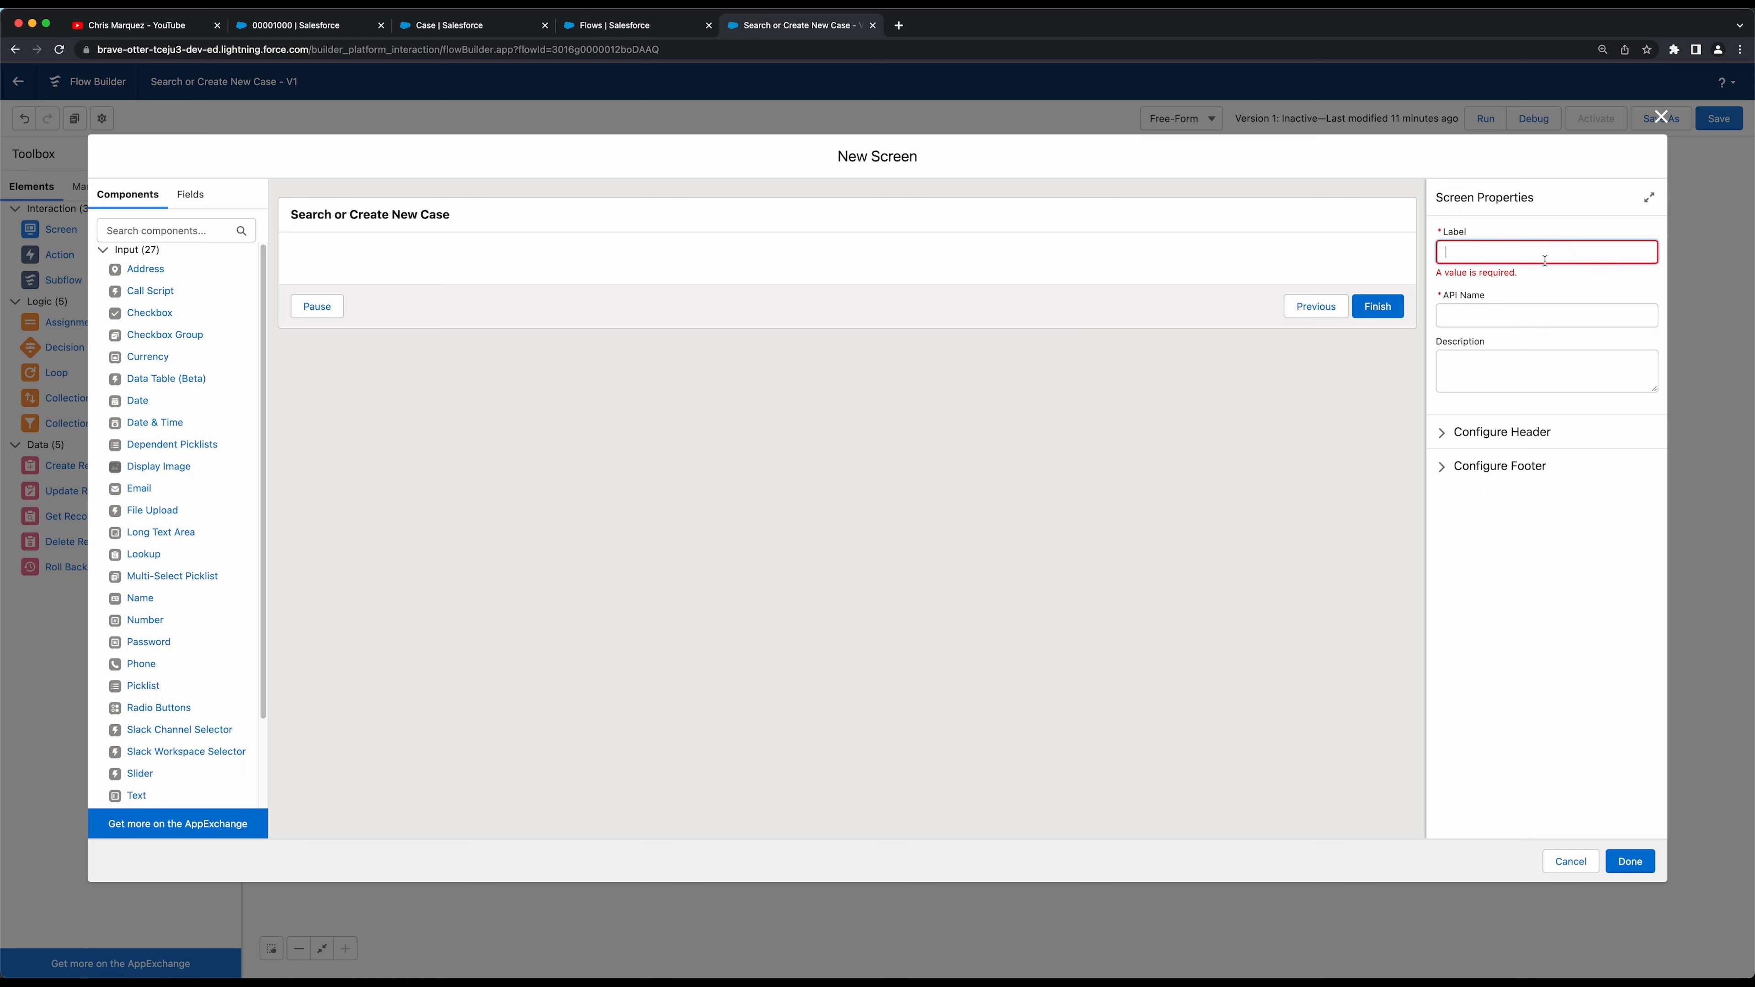
type("No Case Found")
key("Tab")
key("Right")
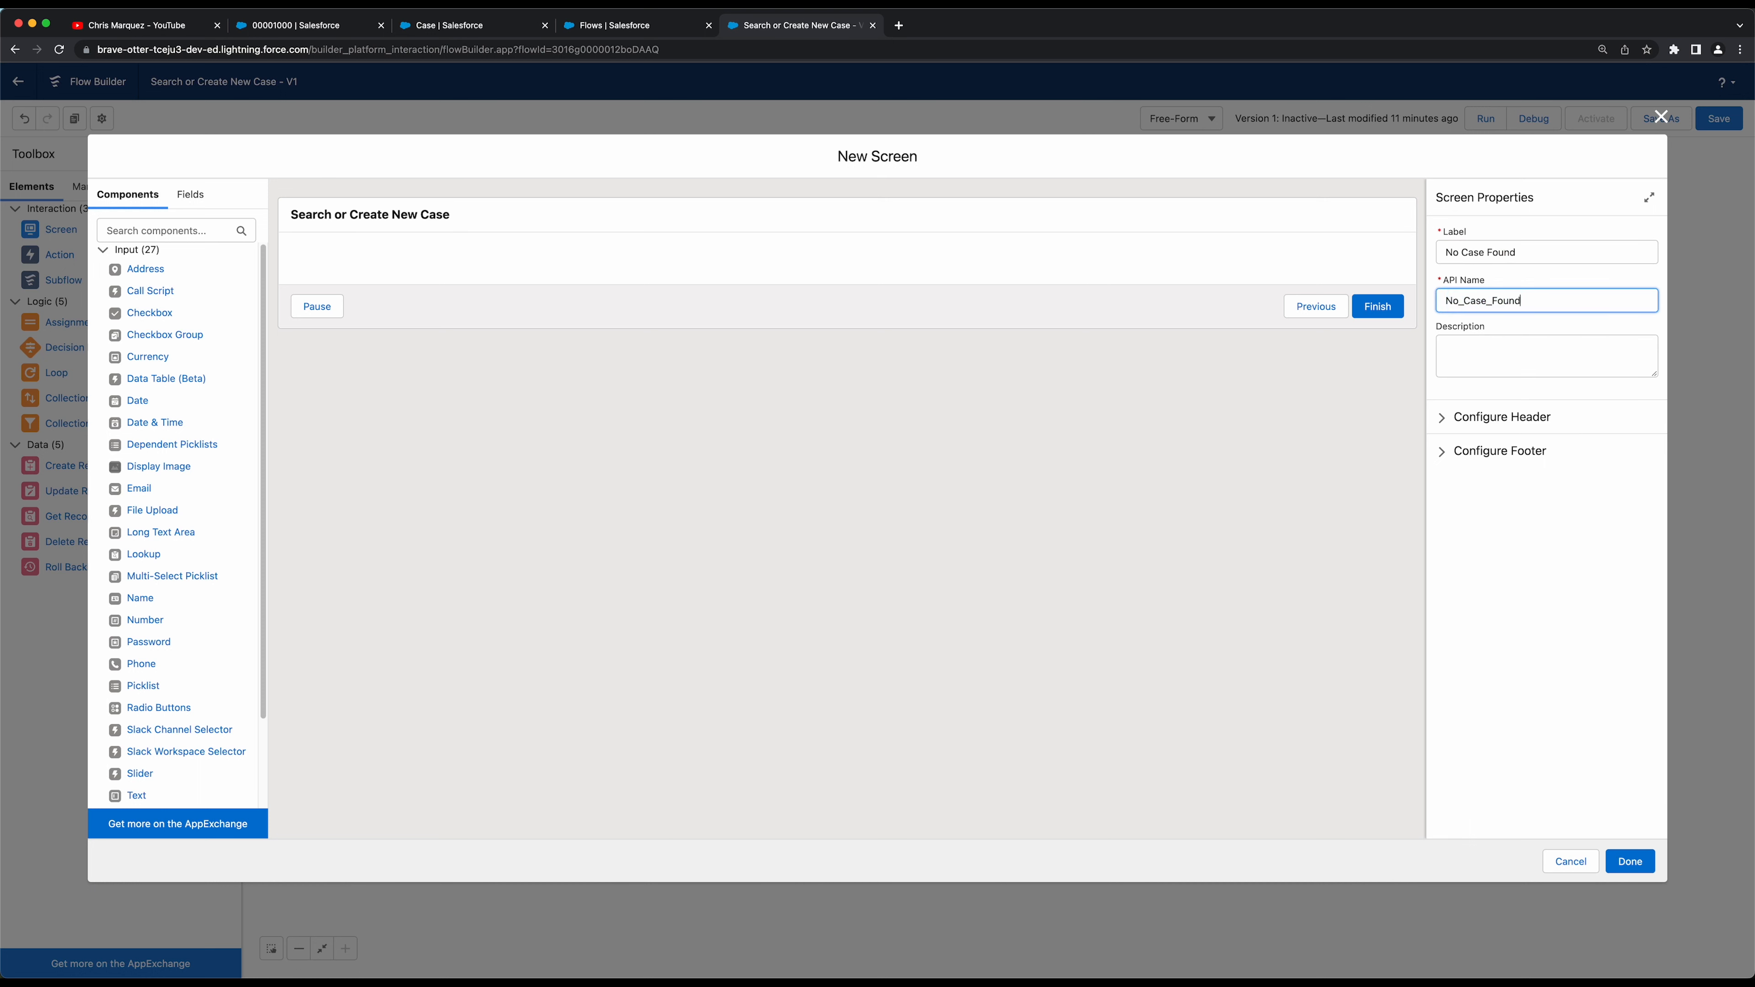
type("_Screen")
left_click(1504, 542)
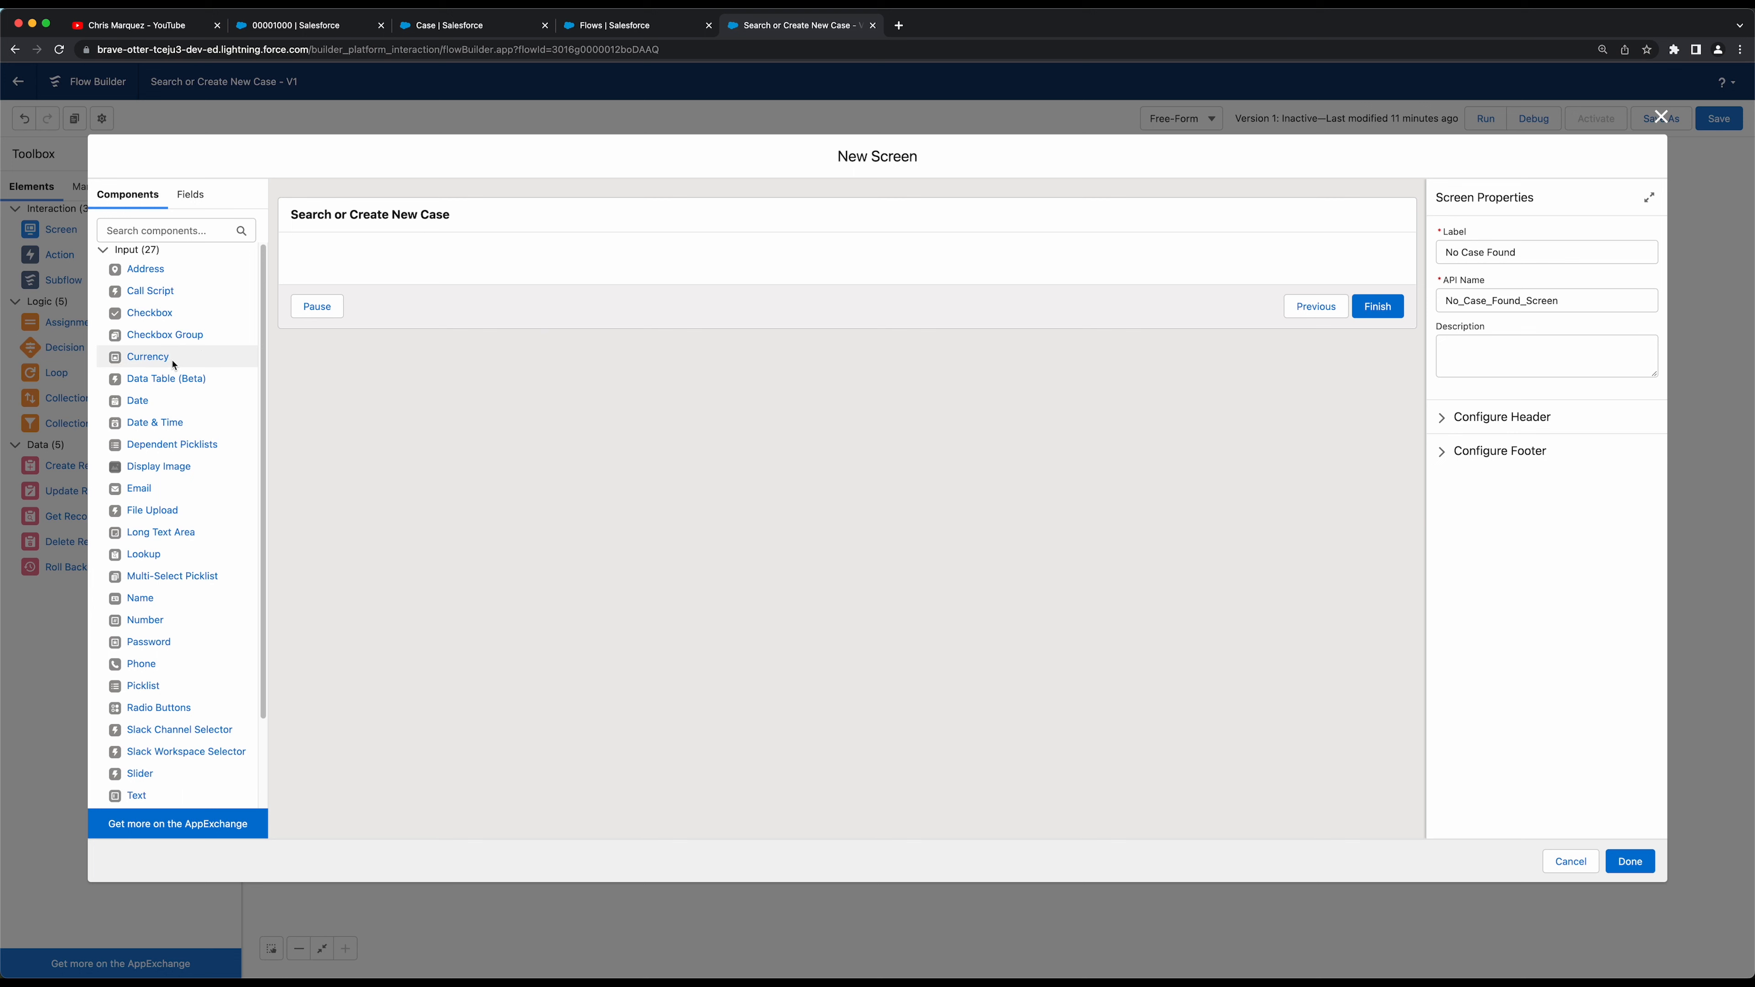
Add a Display Text component to the screen with API name No_Case_Found_Text
scroll(173, 367, "down", 2)
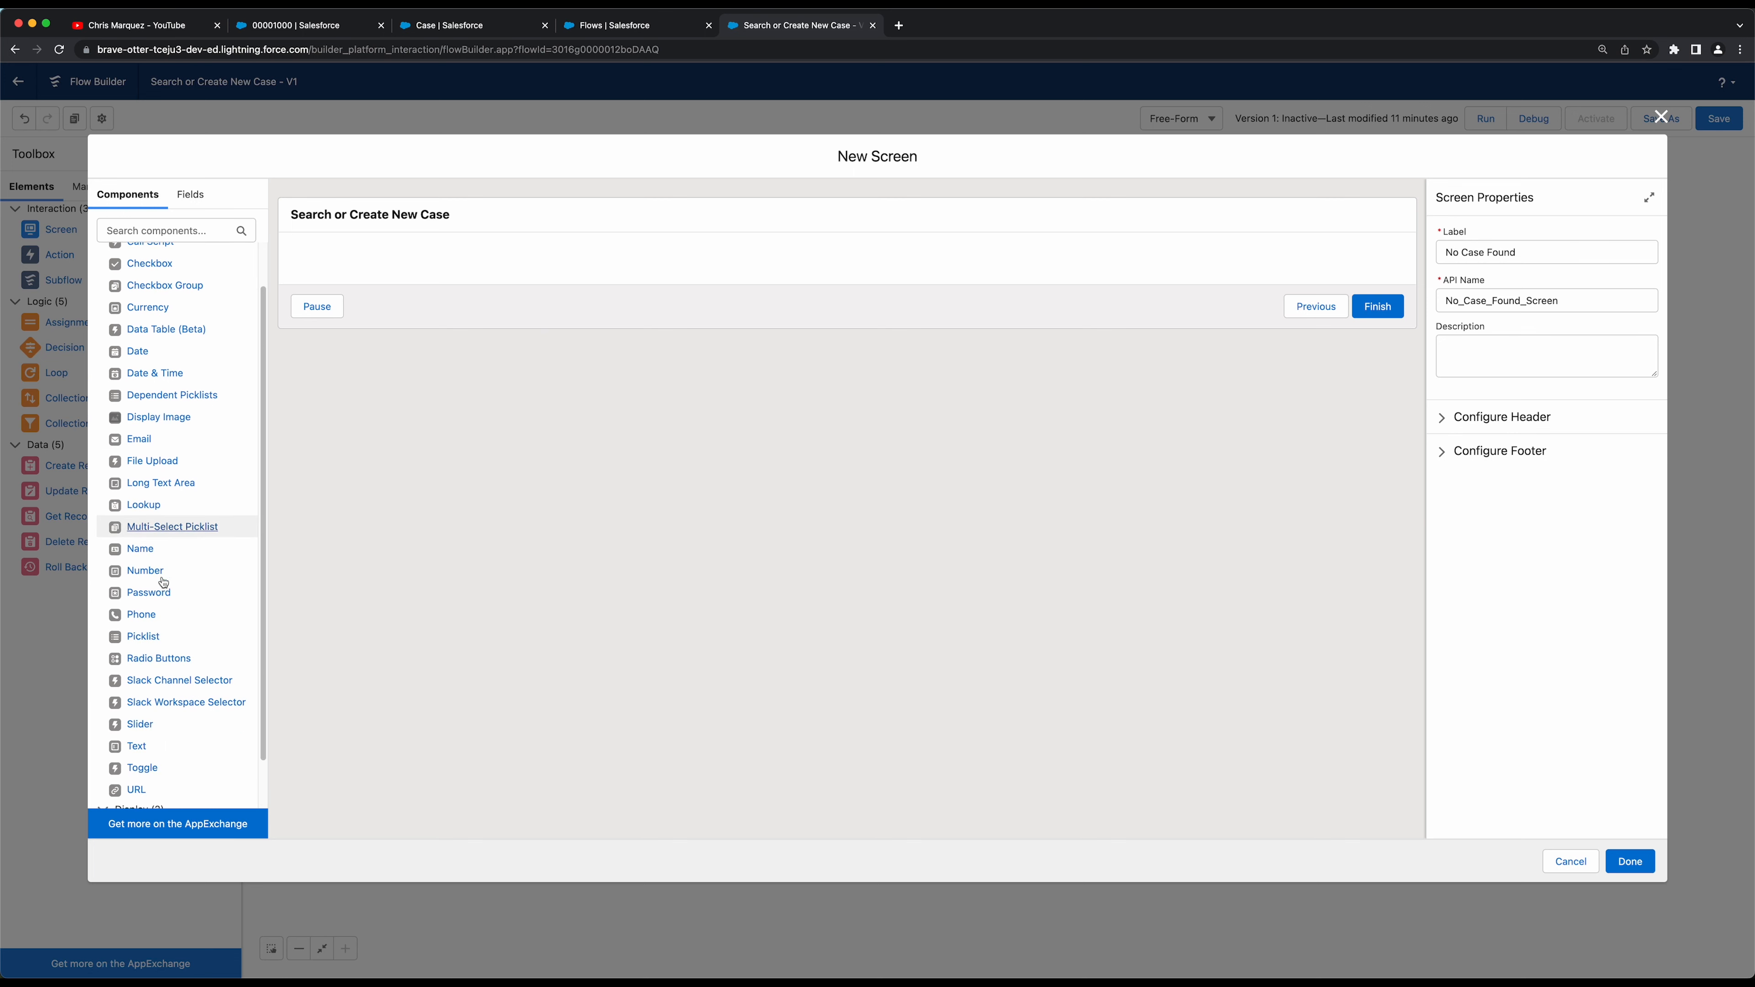
scroll(163, 583, "down", 2)
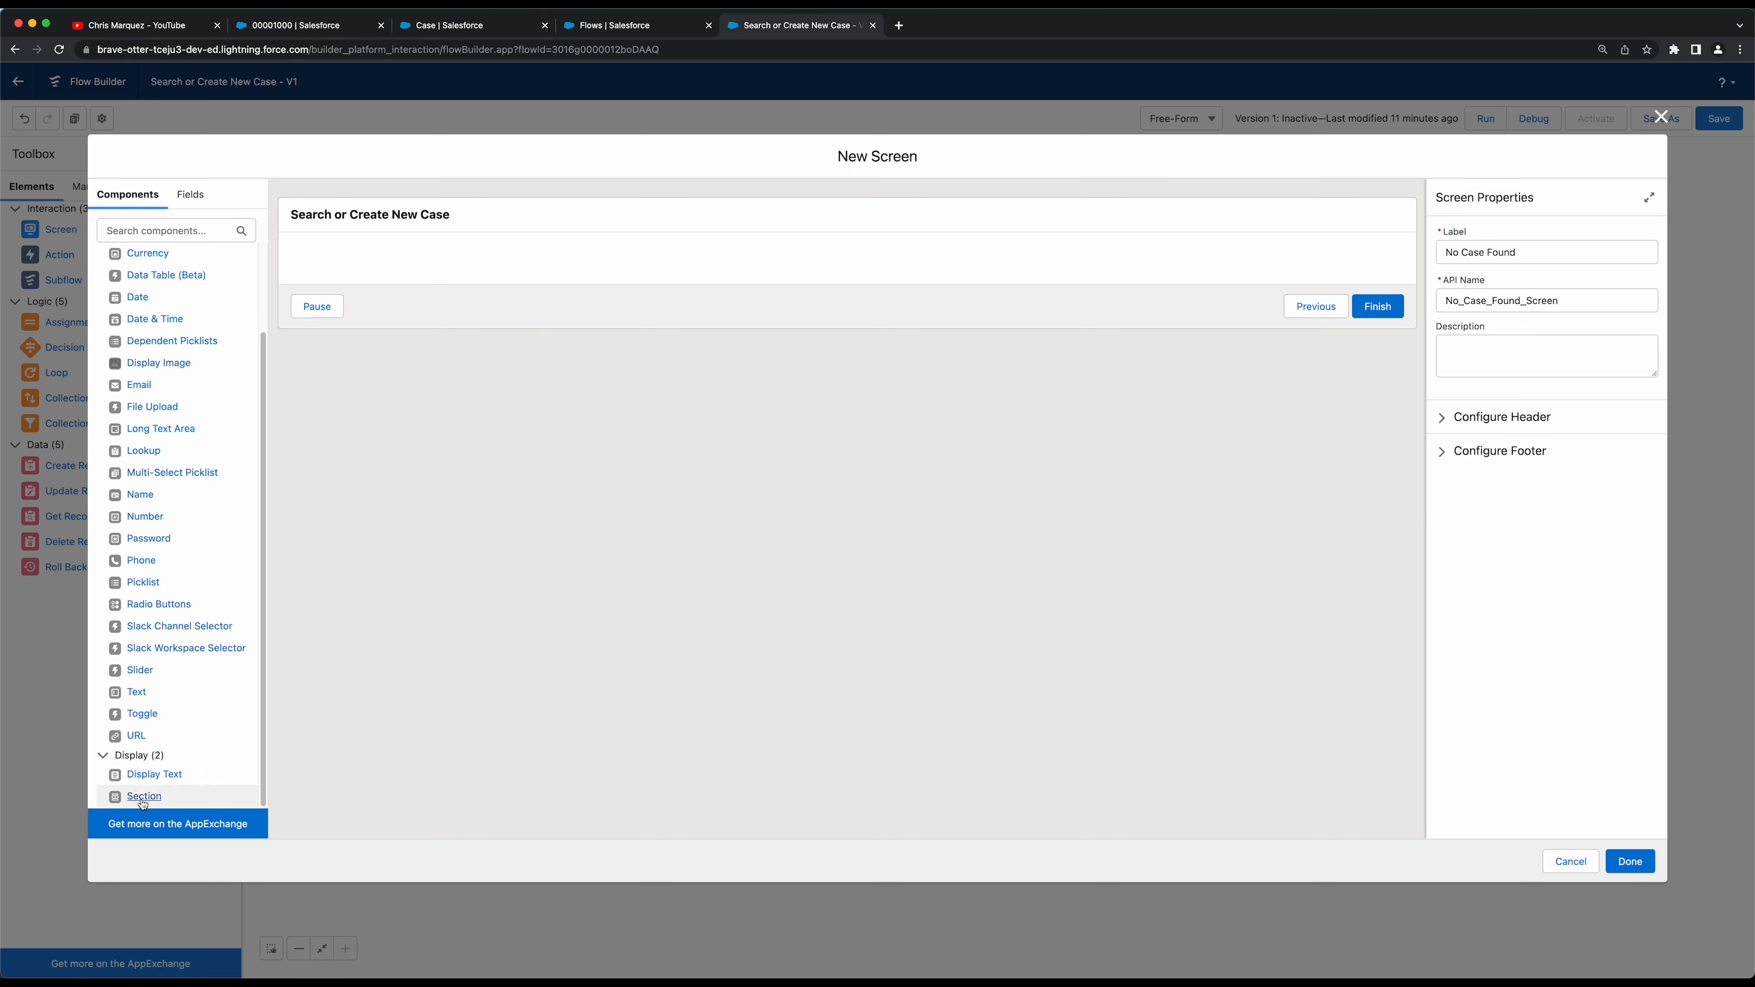
left_click_drag(138, 776, 516, 270)
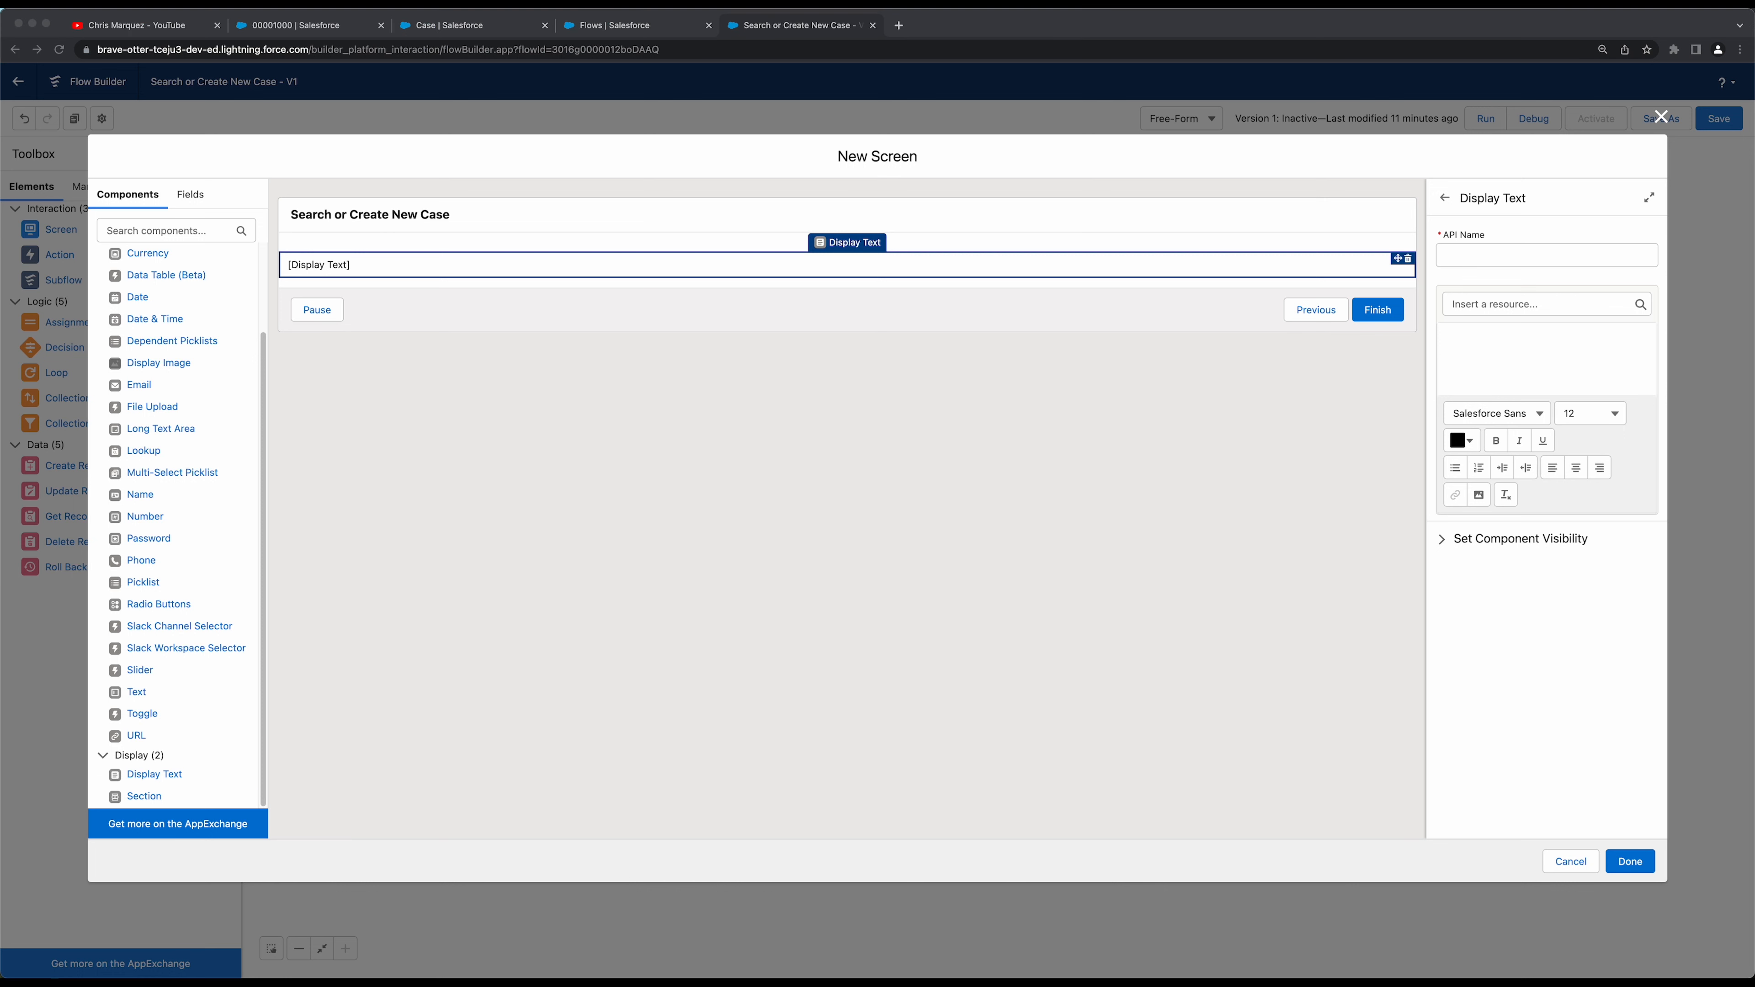
left_click(1495, 251)
left_click(1491, 253)
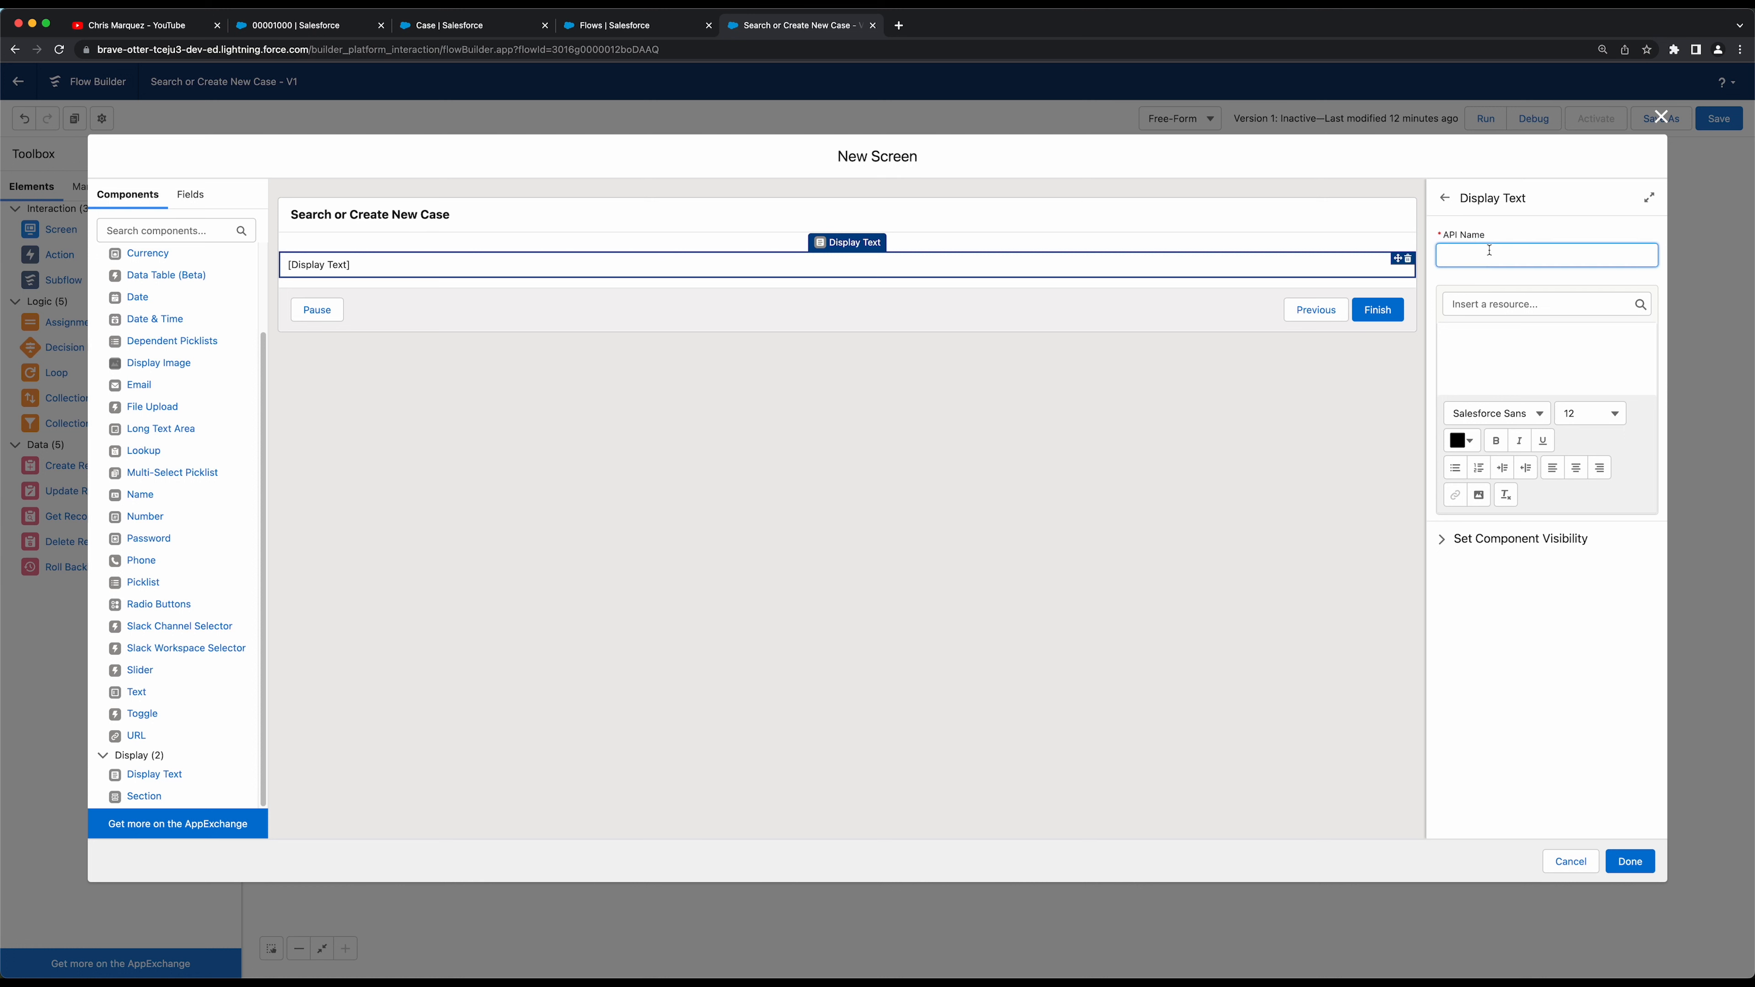
type("No_Case_Found_Text")
key("Tab")
key("Tab")
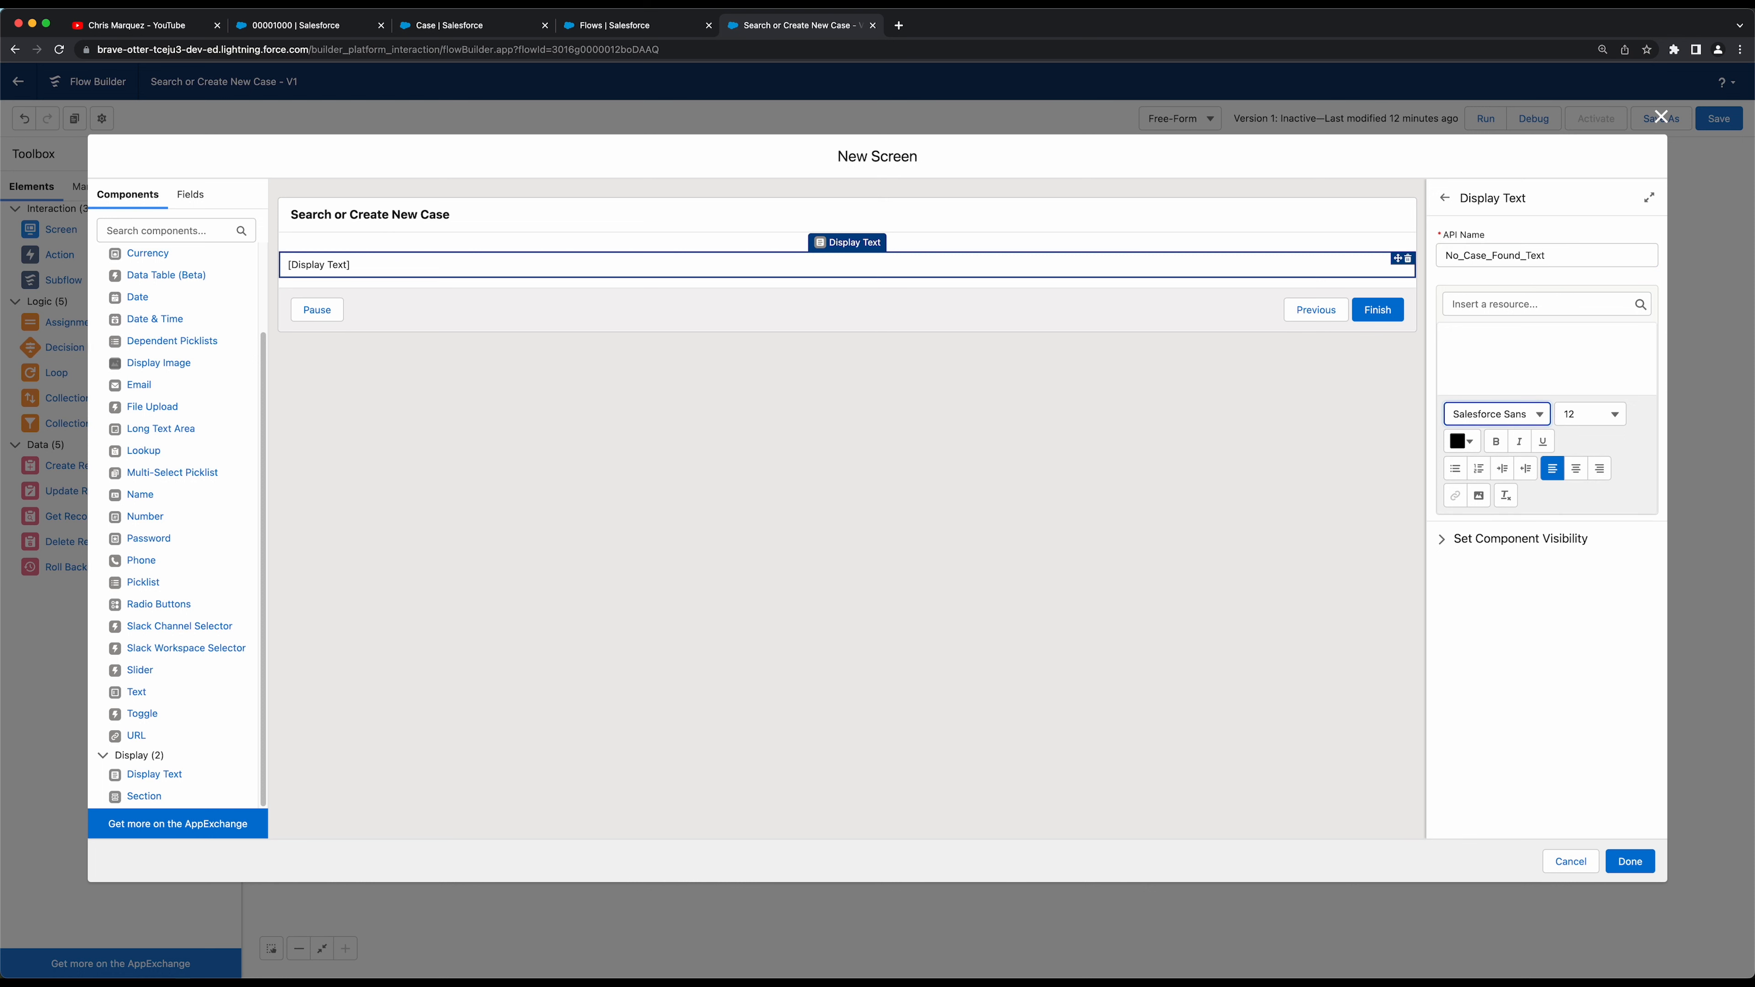
Enter the display text "No Case(s) were found! Don't worry, you can create a new case in the next screen." and finish the screen
left_click(1473, 353)
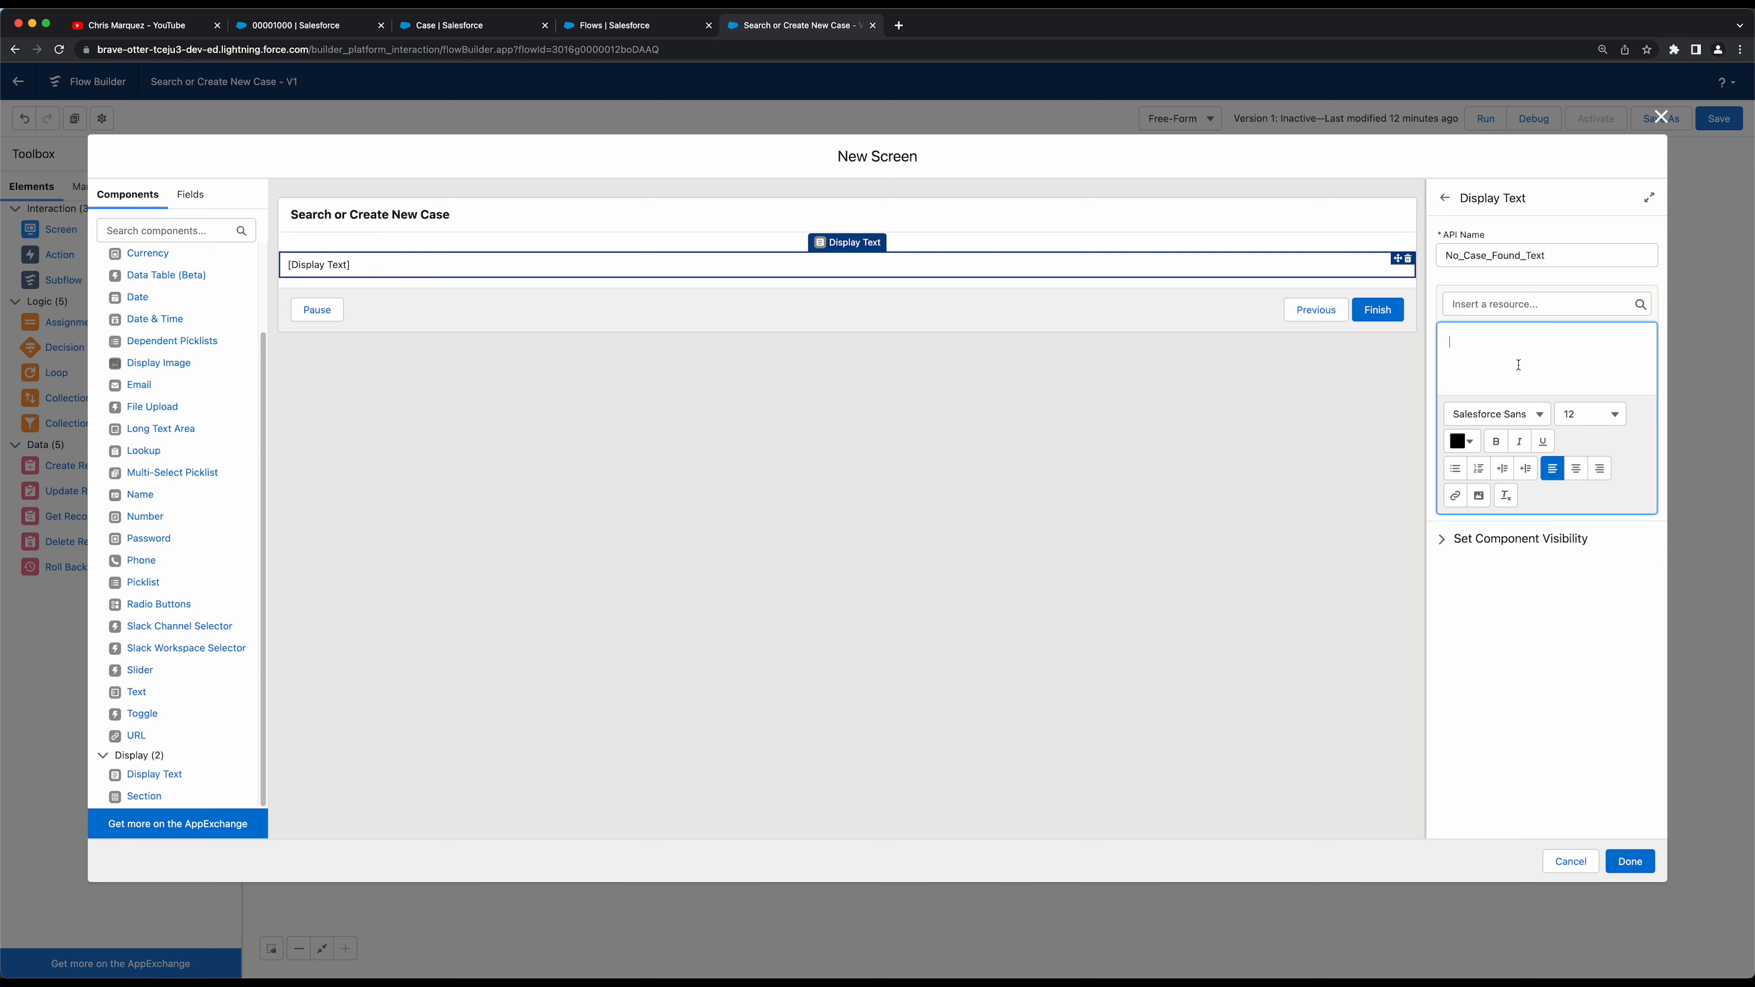
type("No Case")
type("()")
type(")")
type(" were found")
type("!")
key("Return")
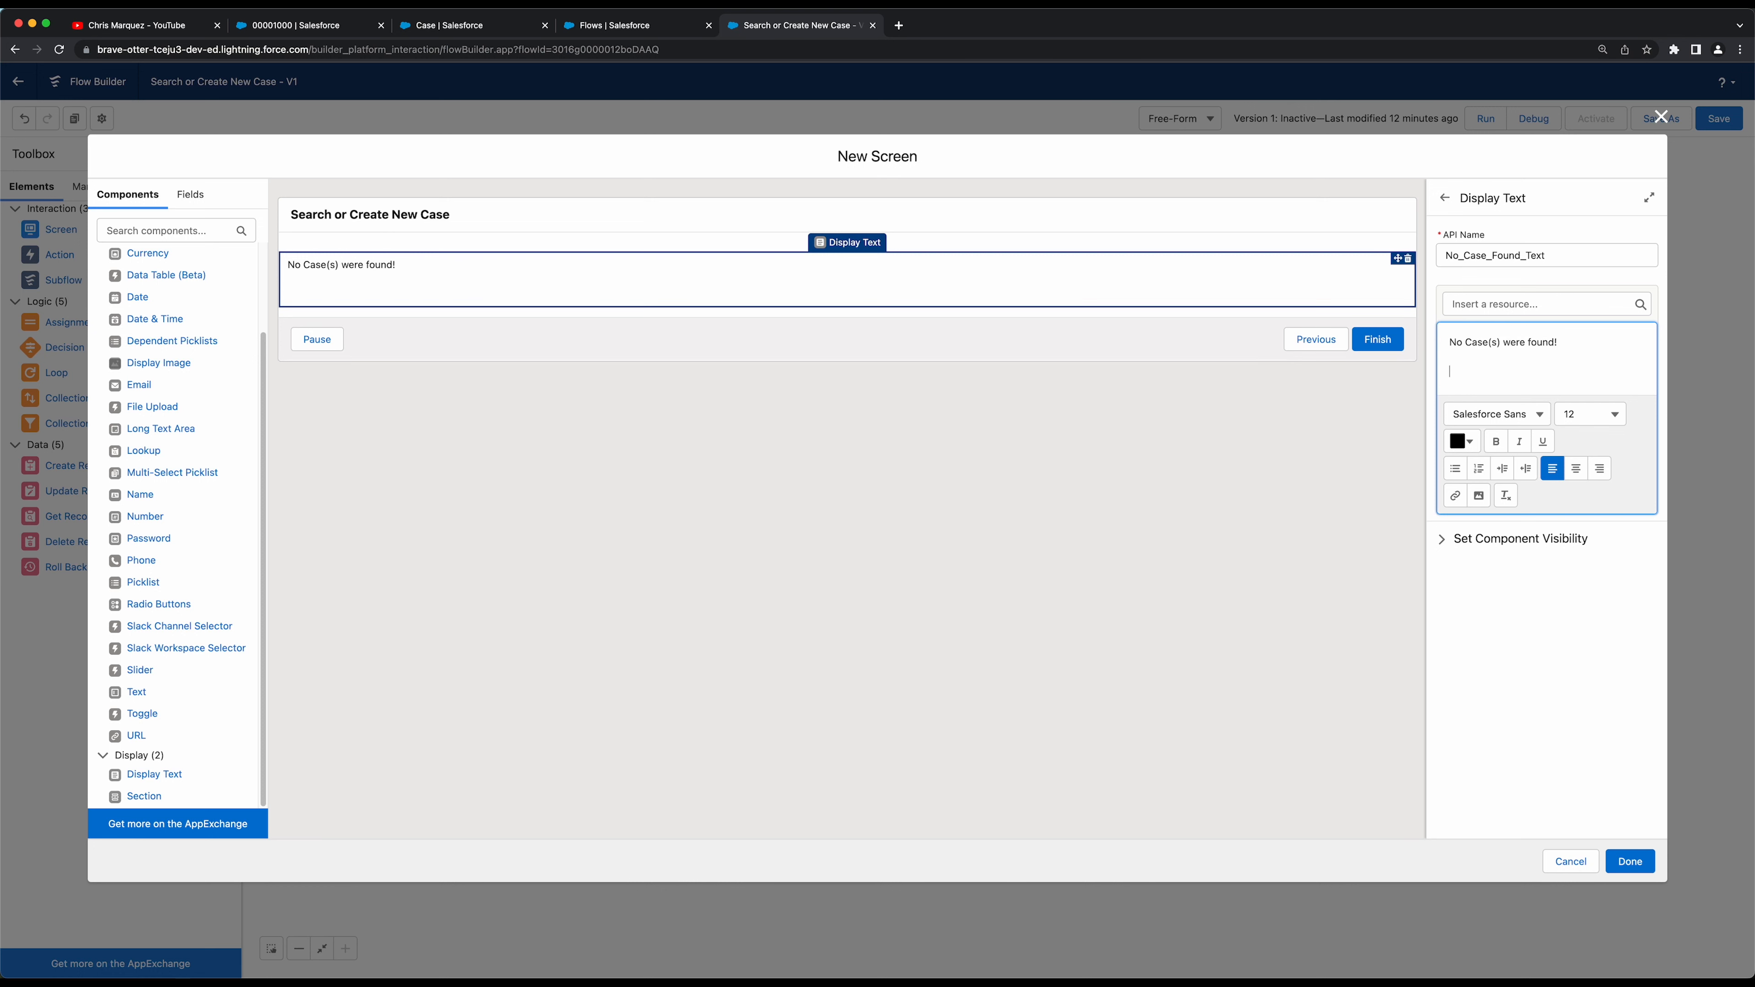
type("Don't worry, you can create")
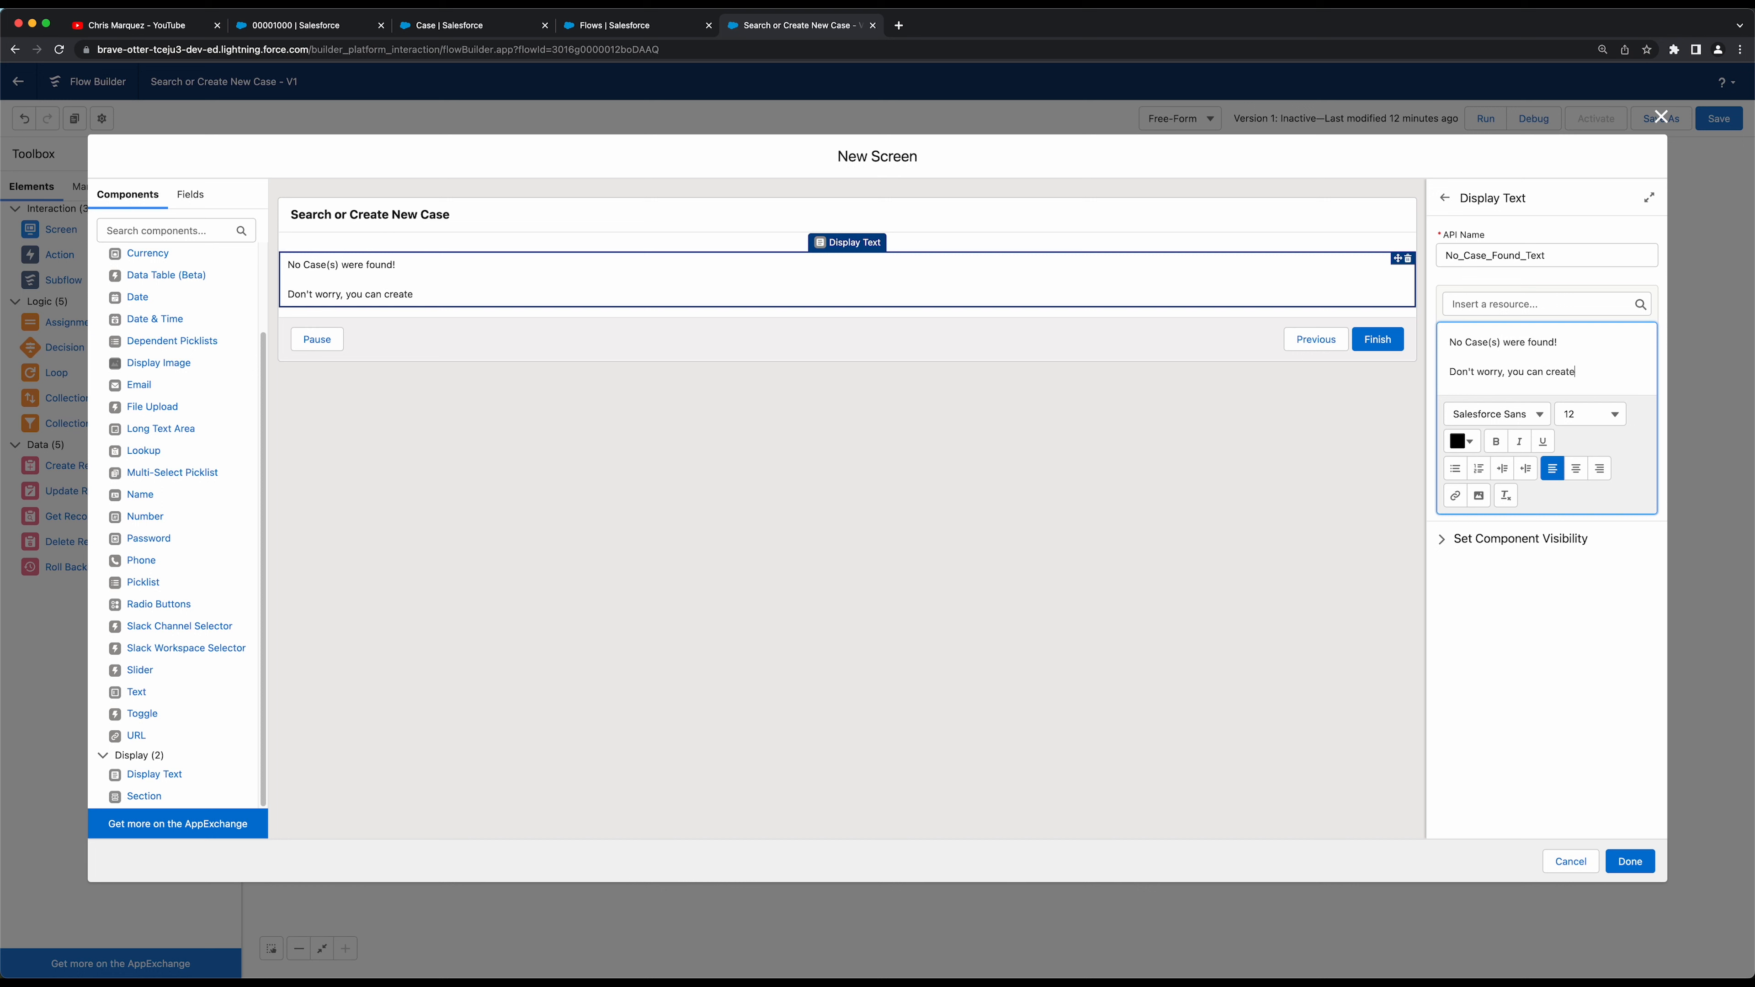
type(" a new case in the ne")
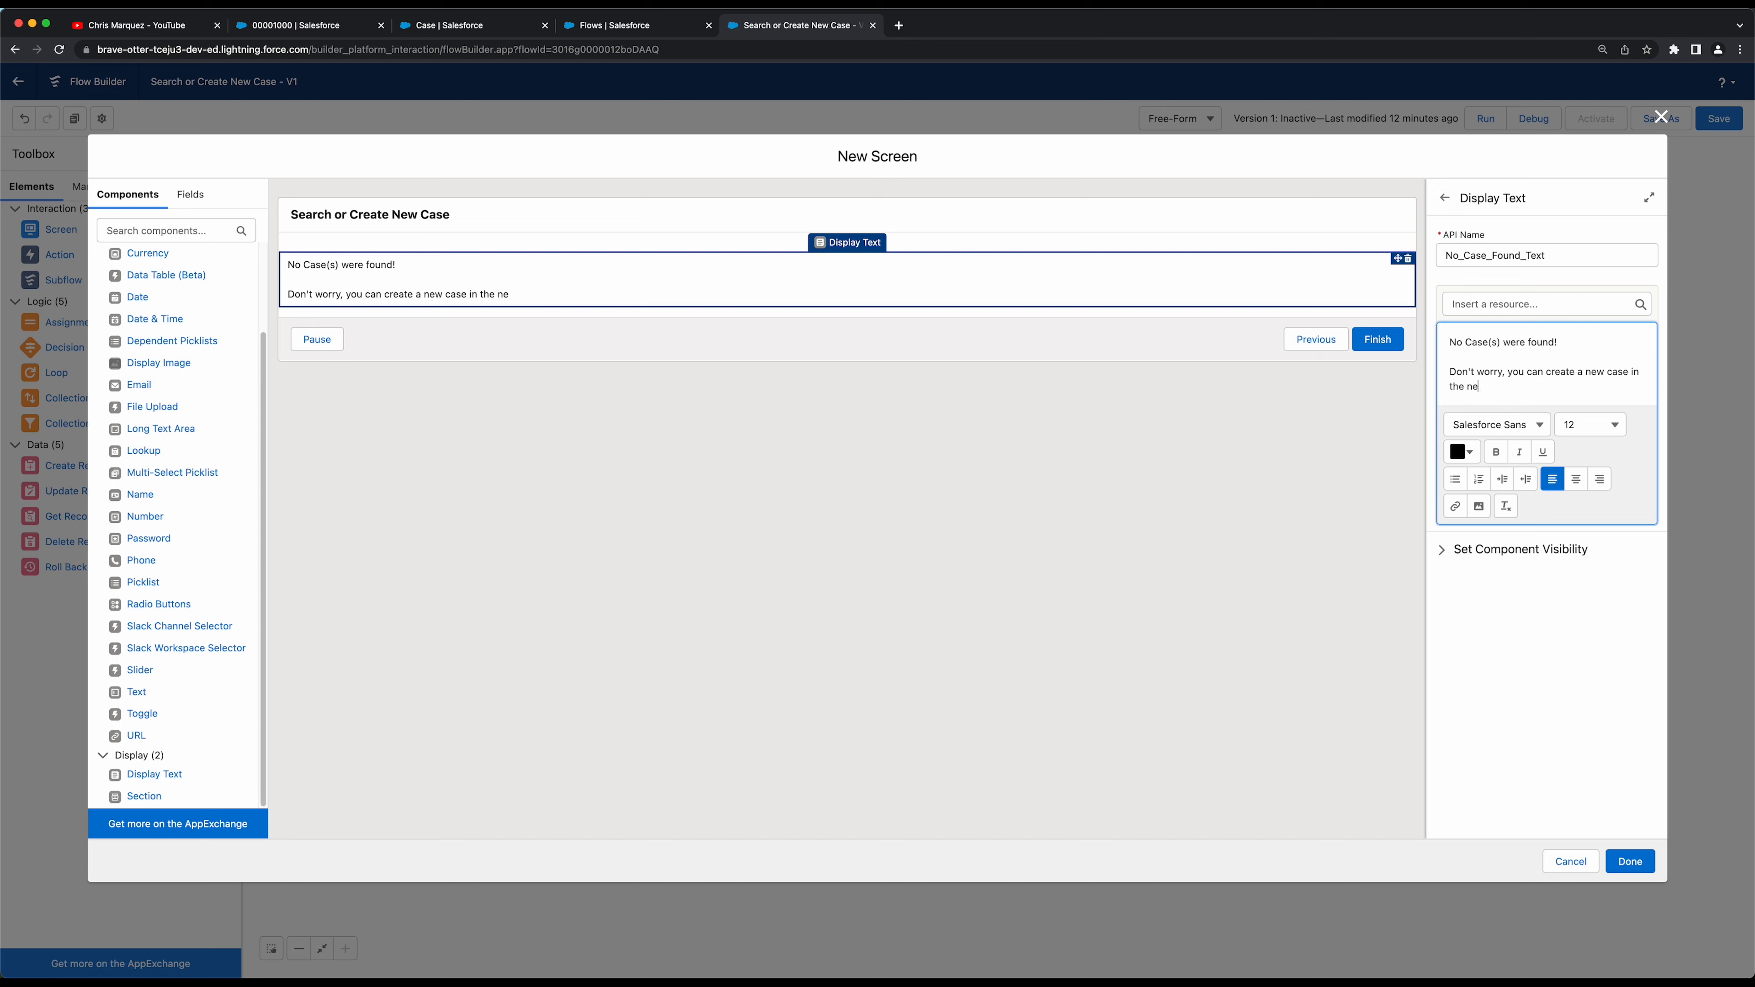
type("xt scrte")
key("BackSpace")
key("BackSpace")
type("een")
left_click(1630, 861)
Connect the decision to the No Case Found screen with the Create New Case outcome, and review that screen's content
left_click_drag(953, 727, 1044, 811)
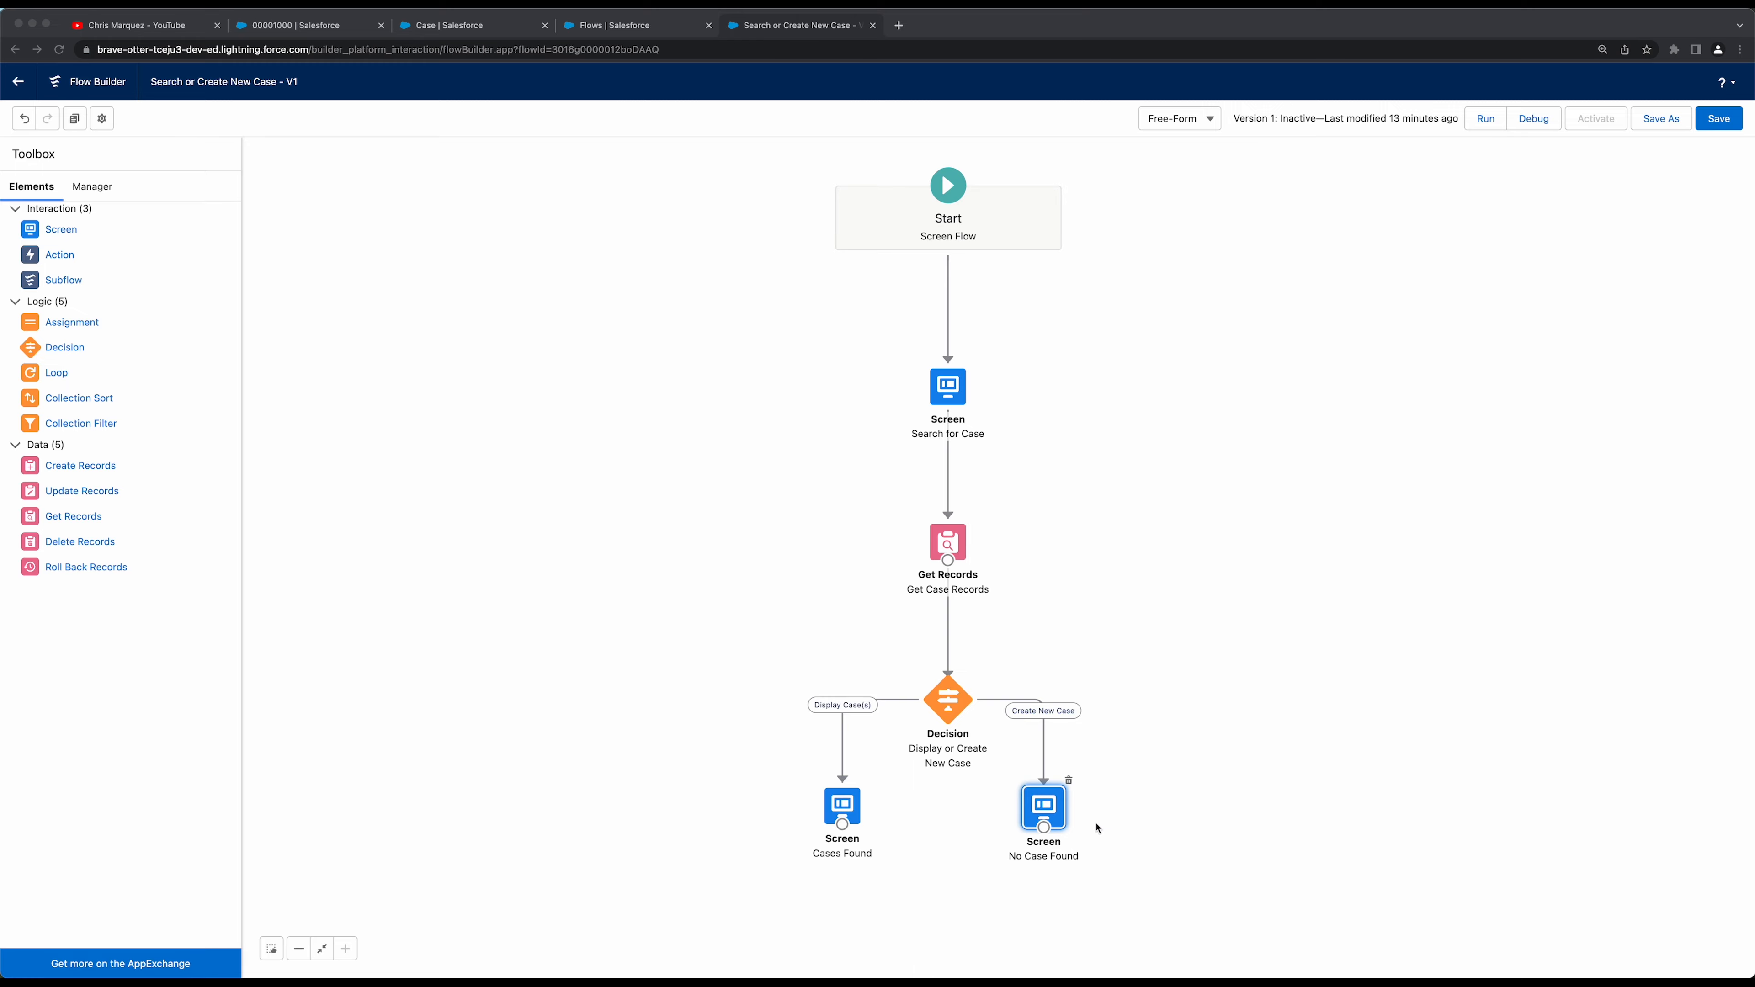
double_click(1042, 812)
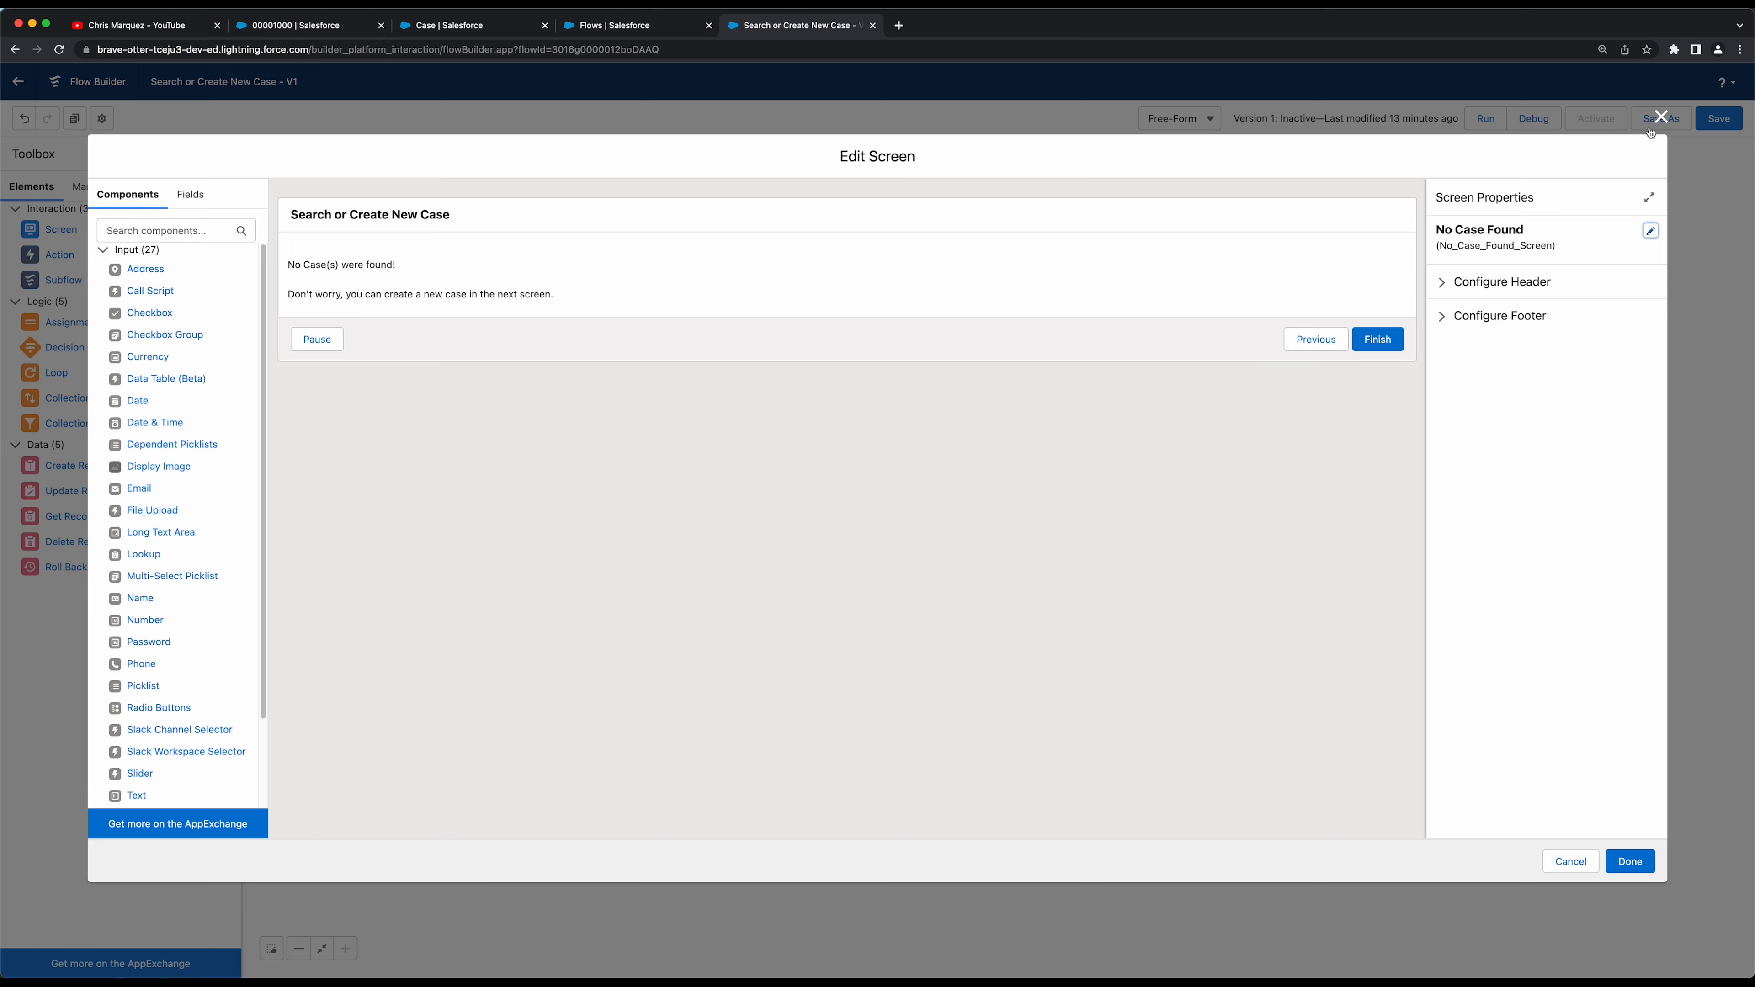
left_click(1661, 117)
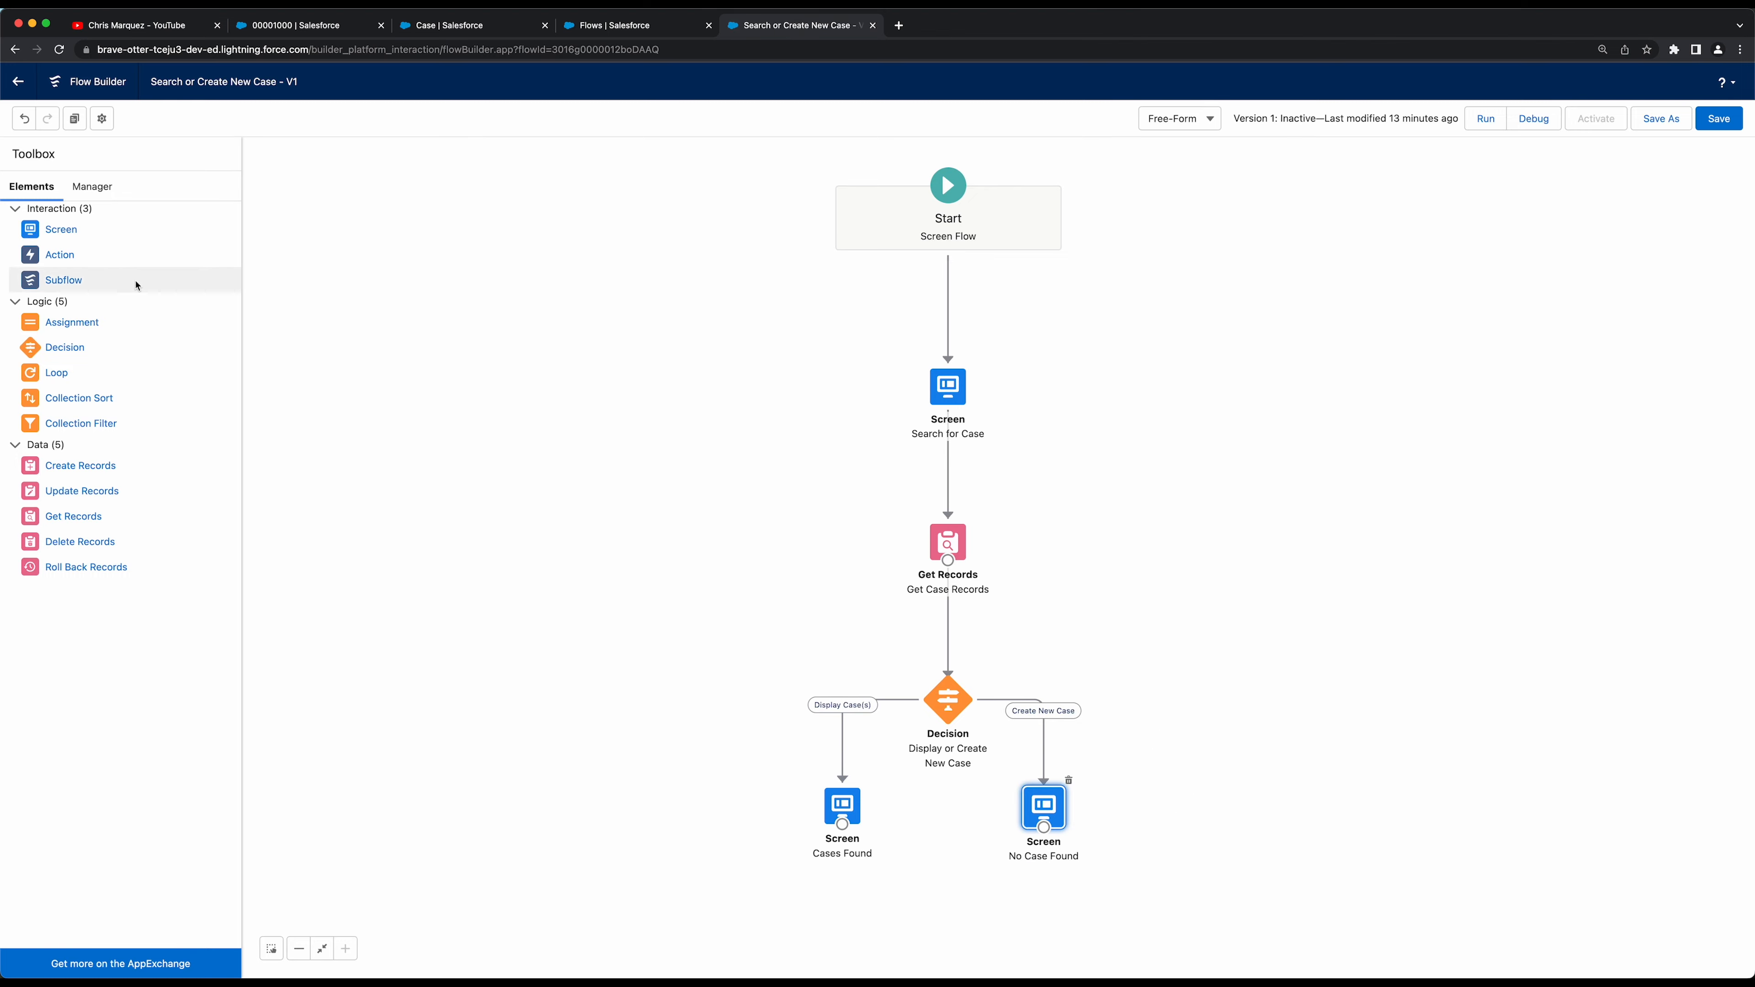
Add a Screen element to the right of No Case Found, labelled Create New Case with API name Create_New_Case_Screen
left_click_drag(66, 237, 1234, 823)
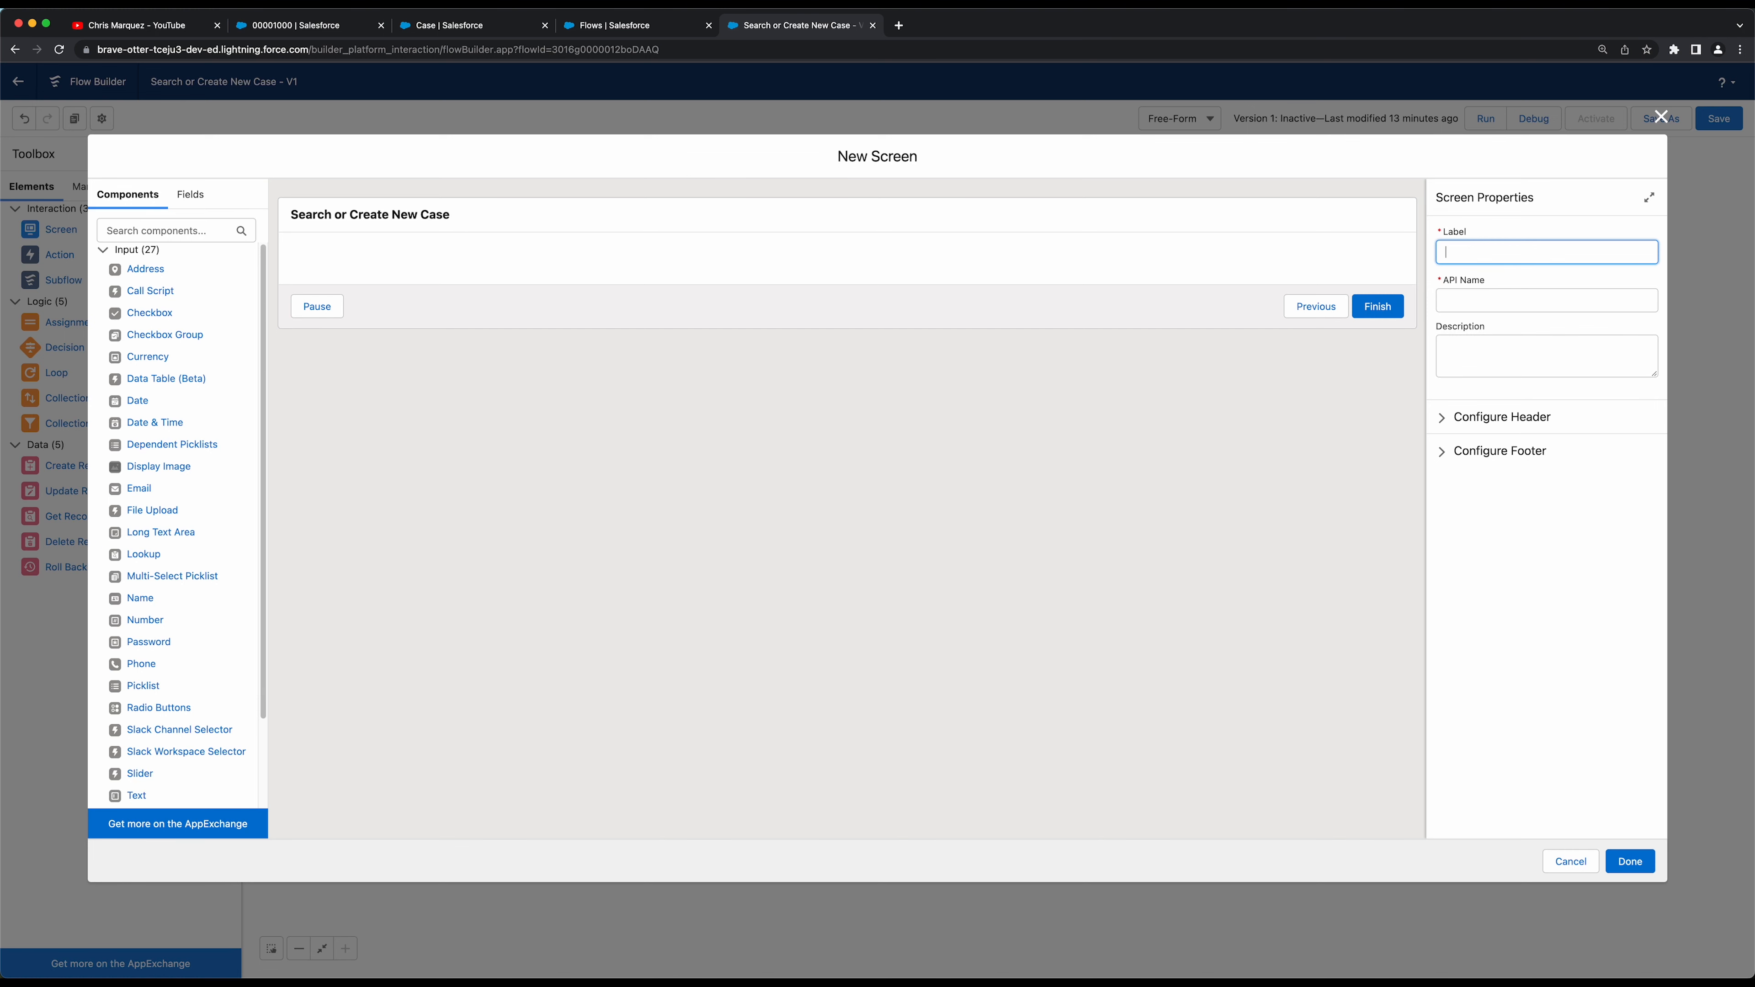
key("super+Tab")
left_click(1507, 259)
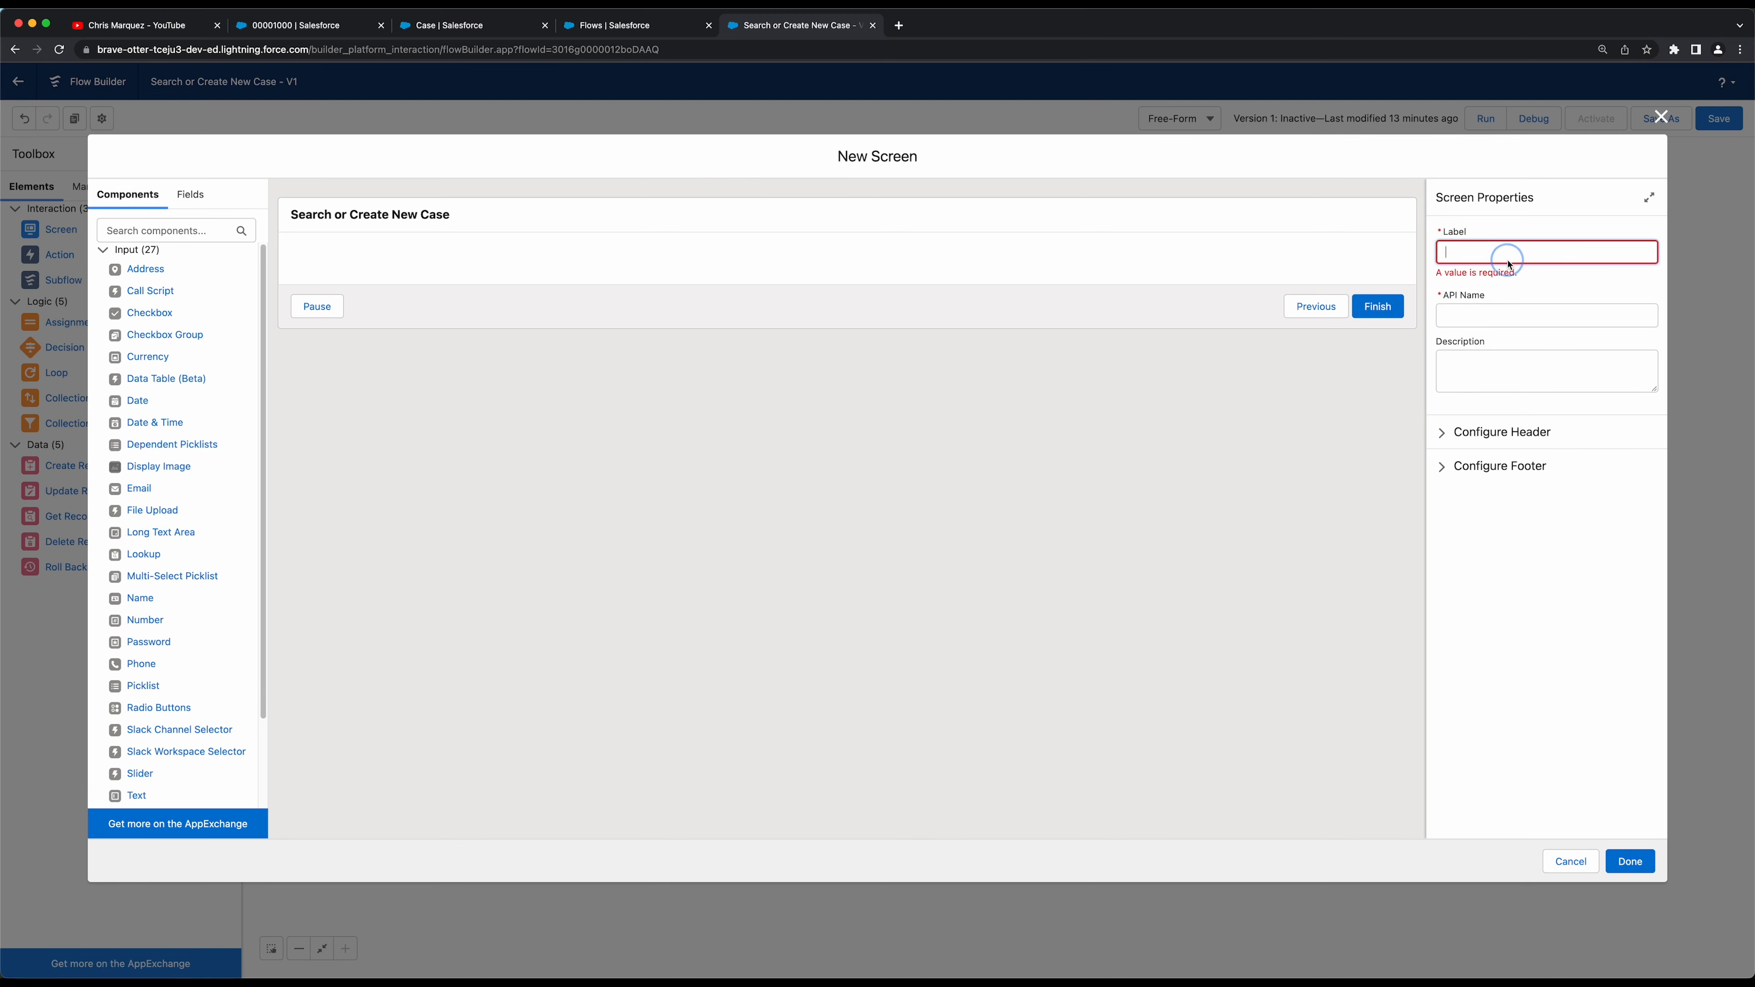
left_click(1516, 256)
type("Create New Case")
key("Tab")
key("End")
type("_Scr")
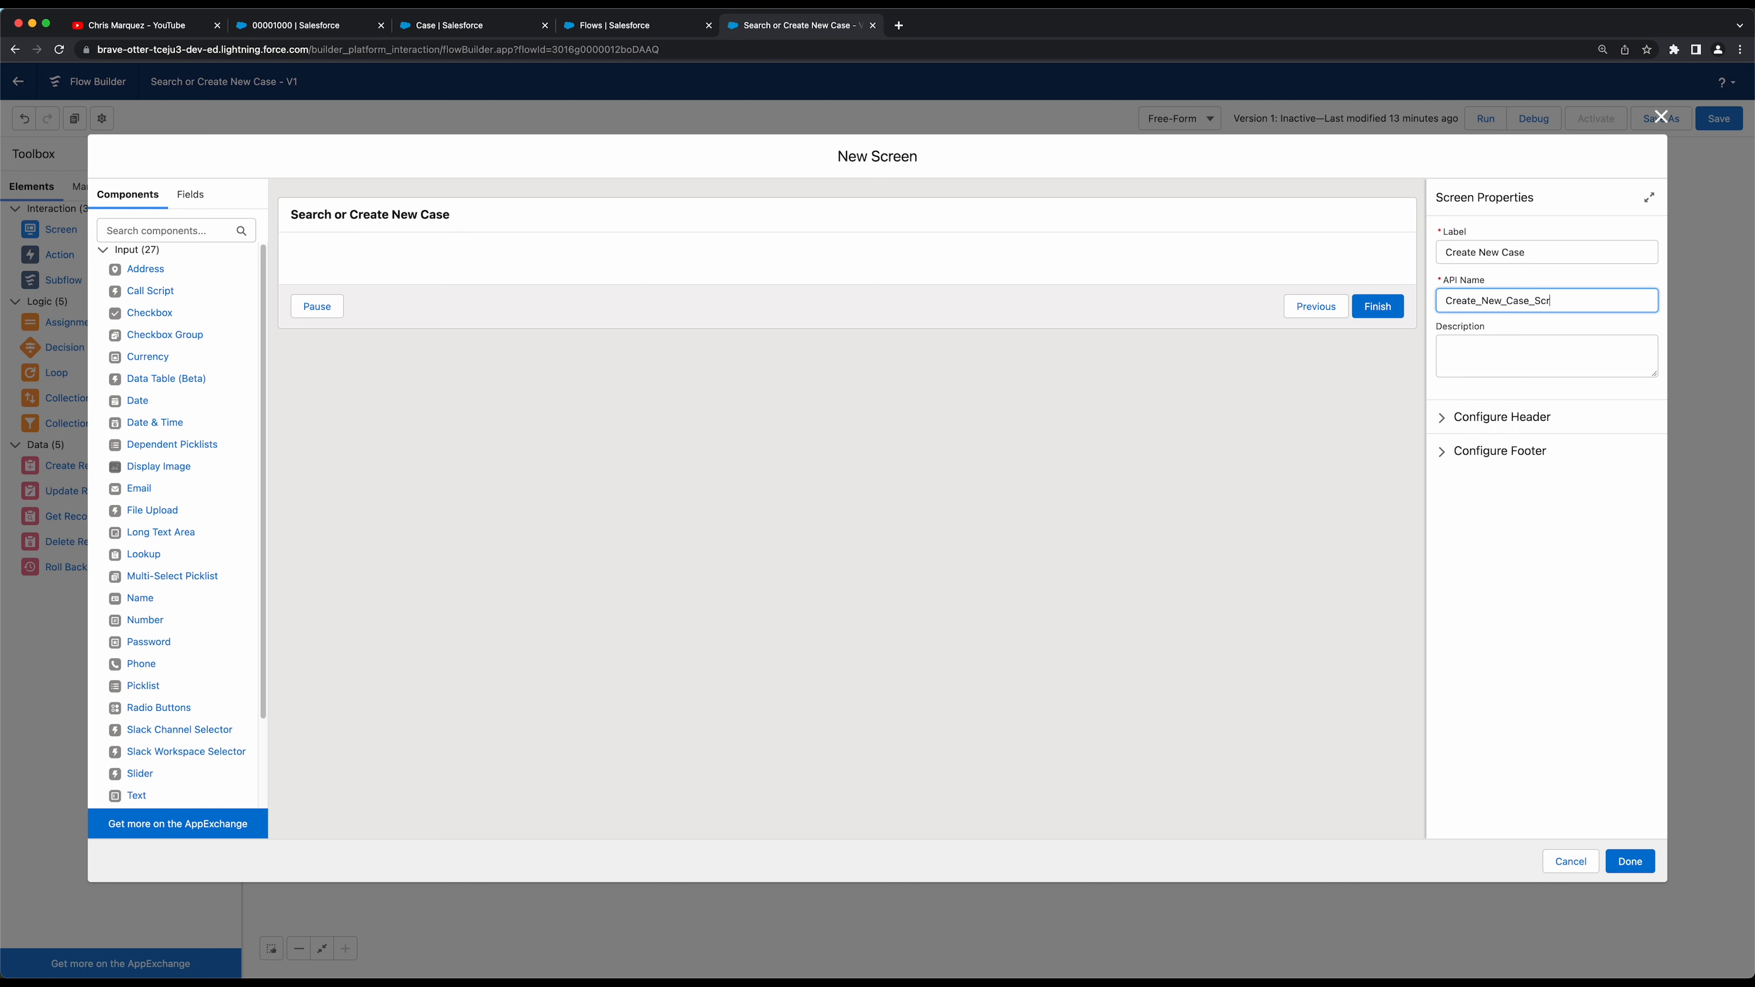
type("een")
left_click(159, 230)
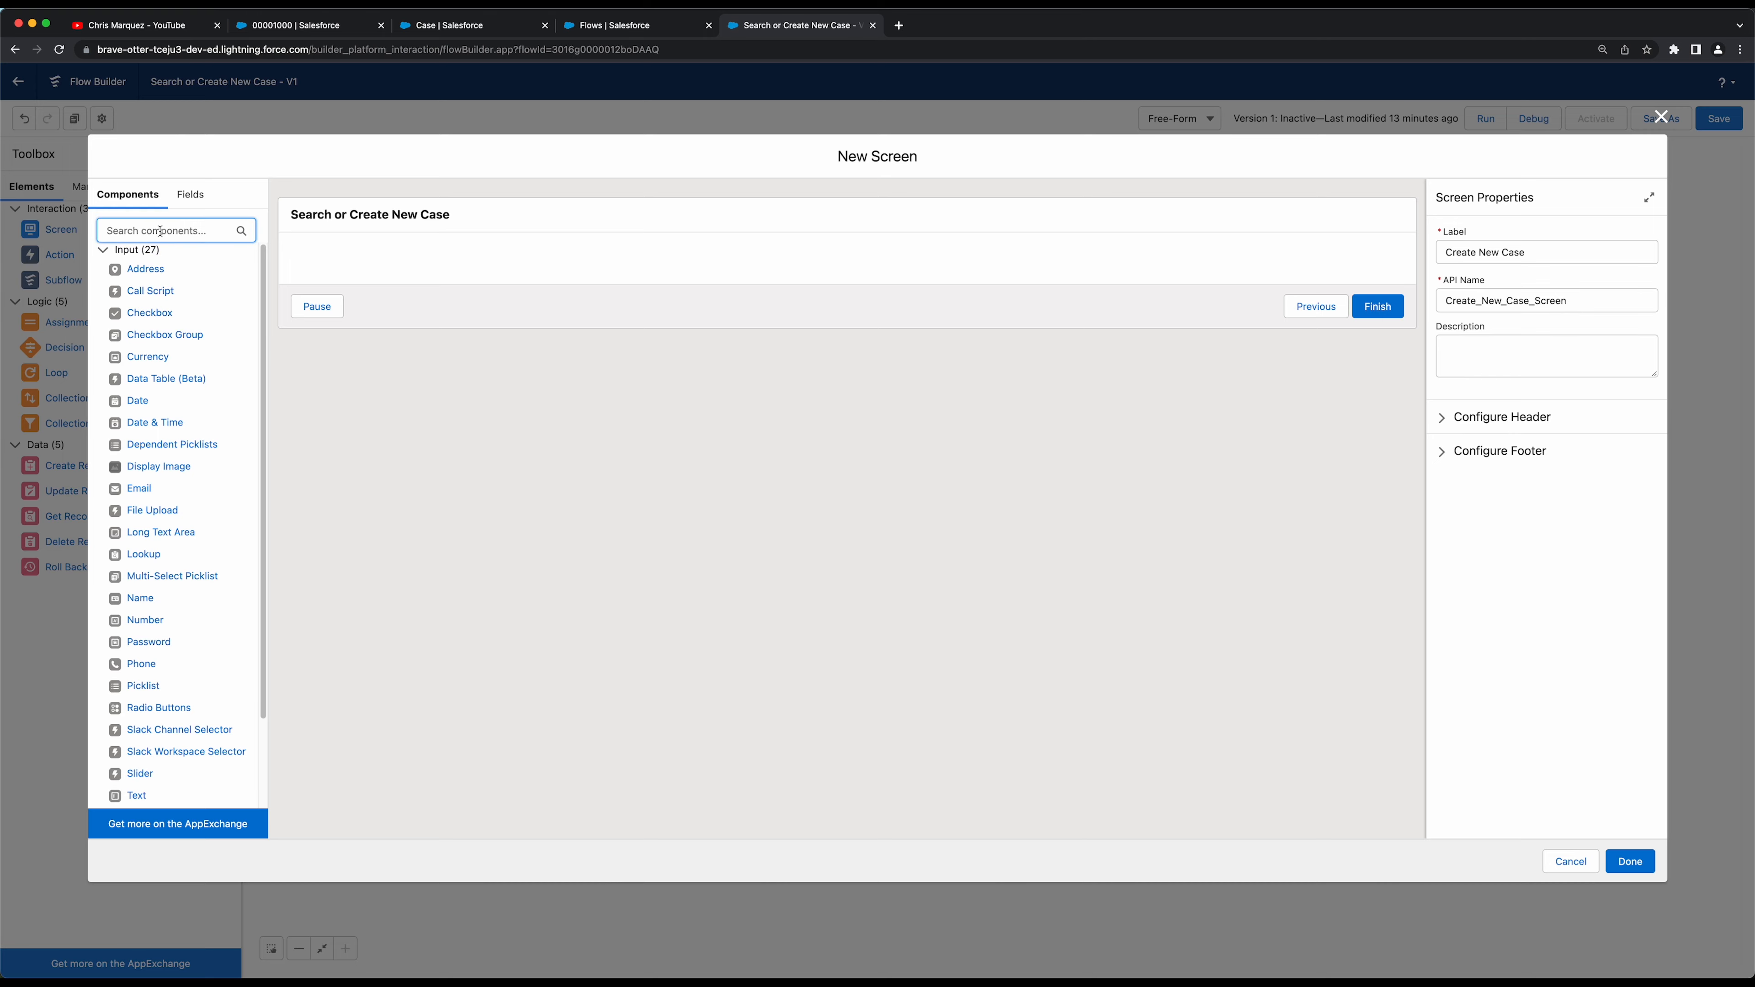
Open a blank New Case form in the Service app and examine its fields, including Contact Name and Case Currency
left_click(291, 26)
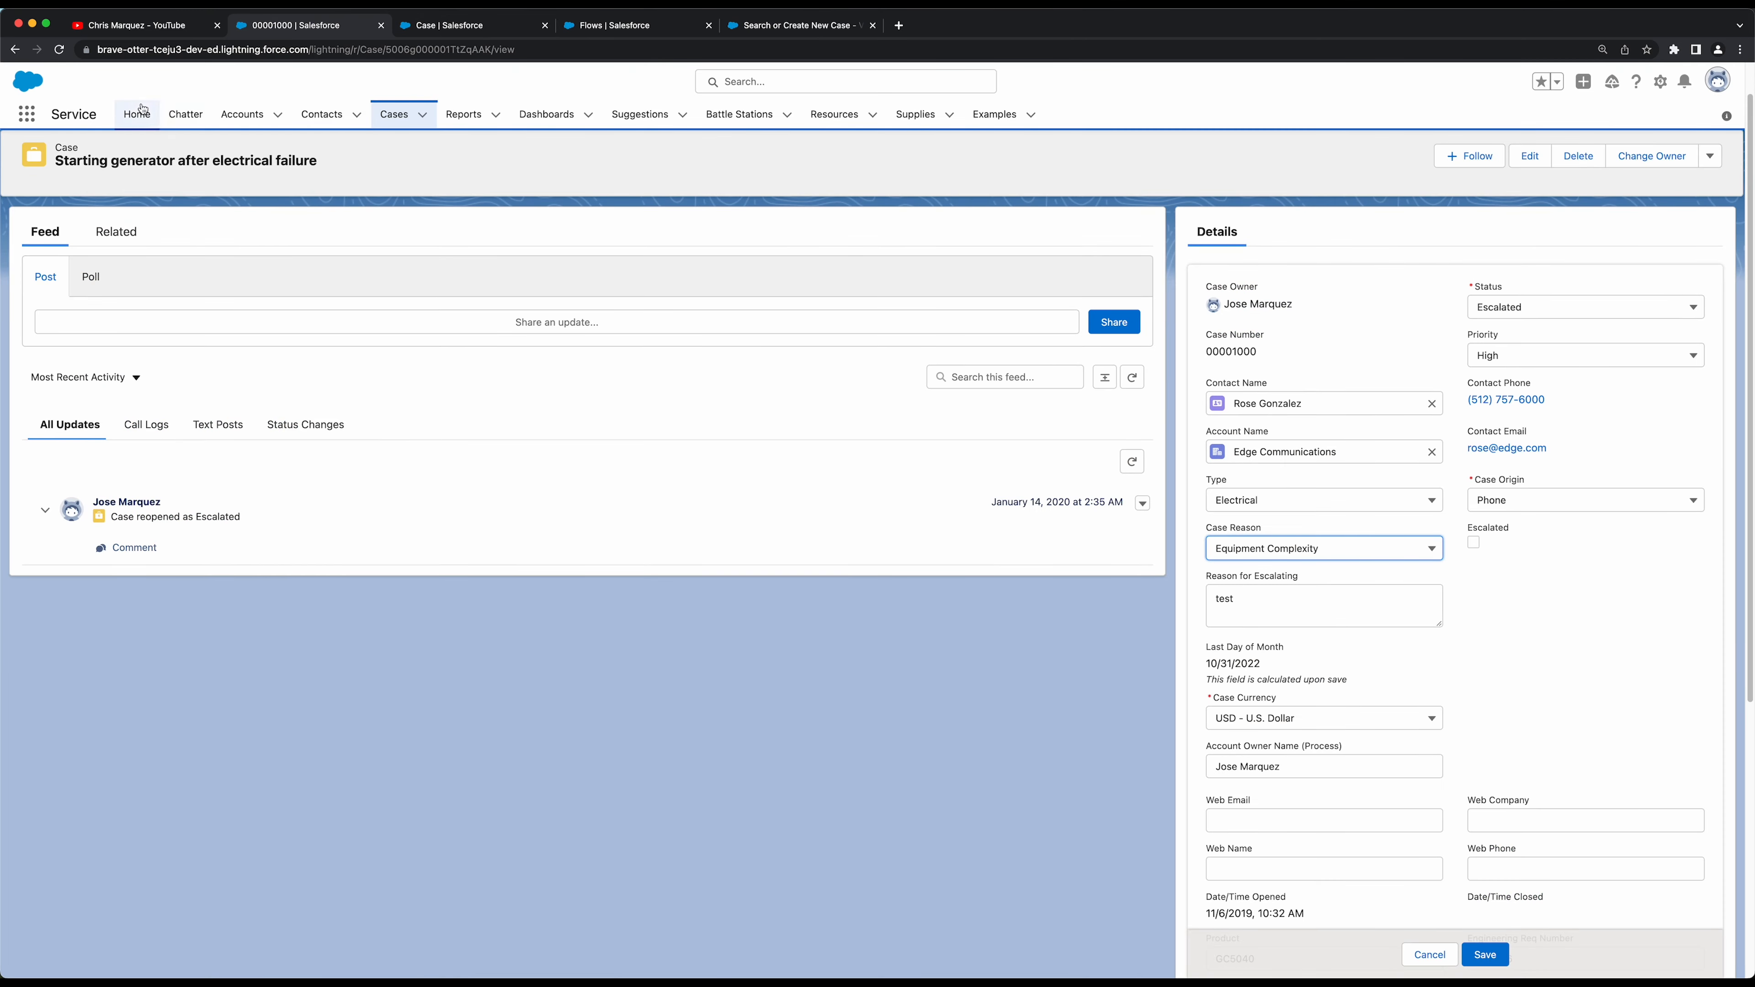
left_click(423, 115)
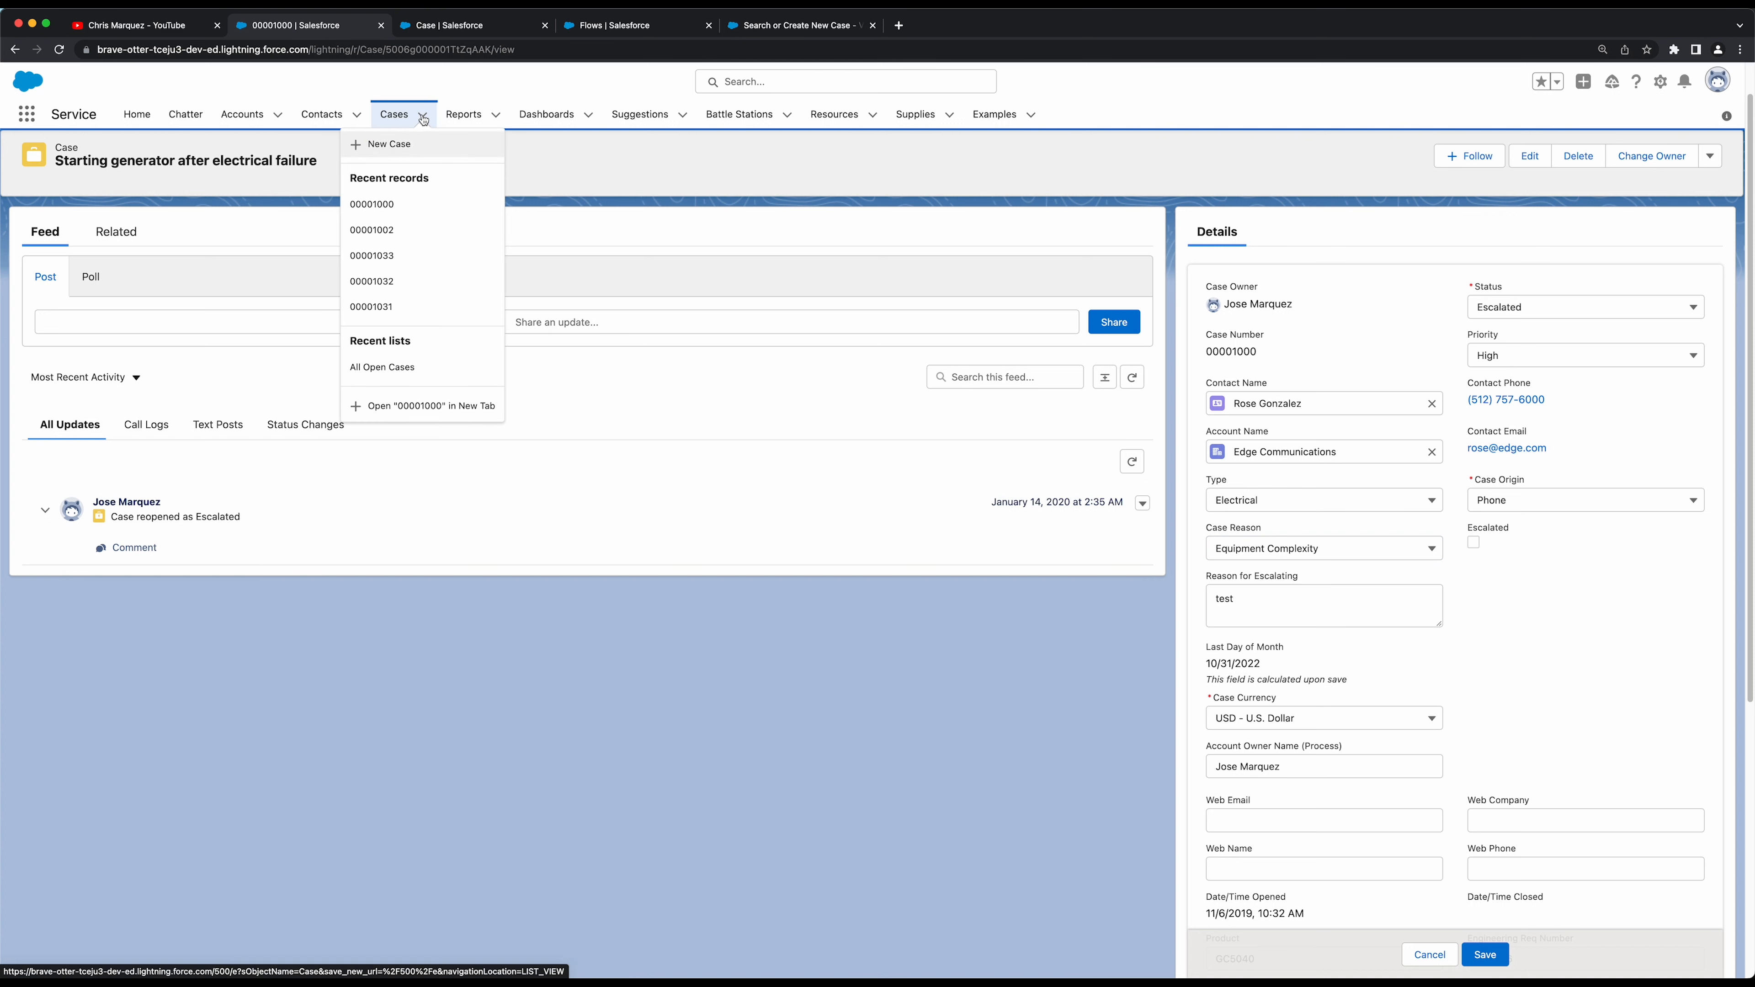
left_click(365, 148)
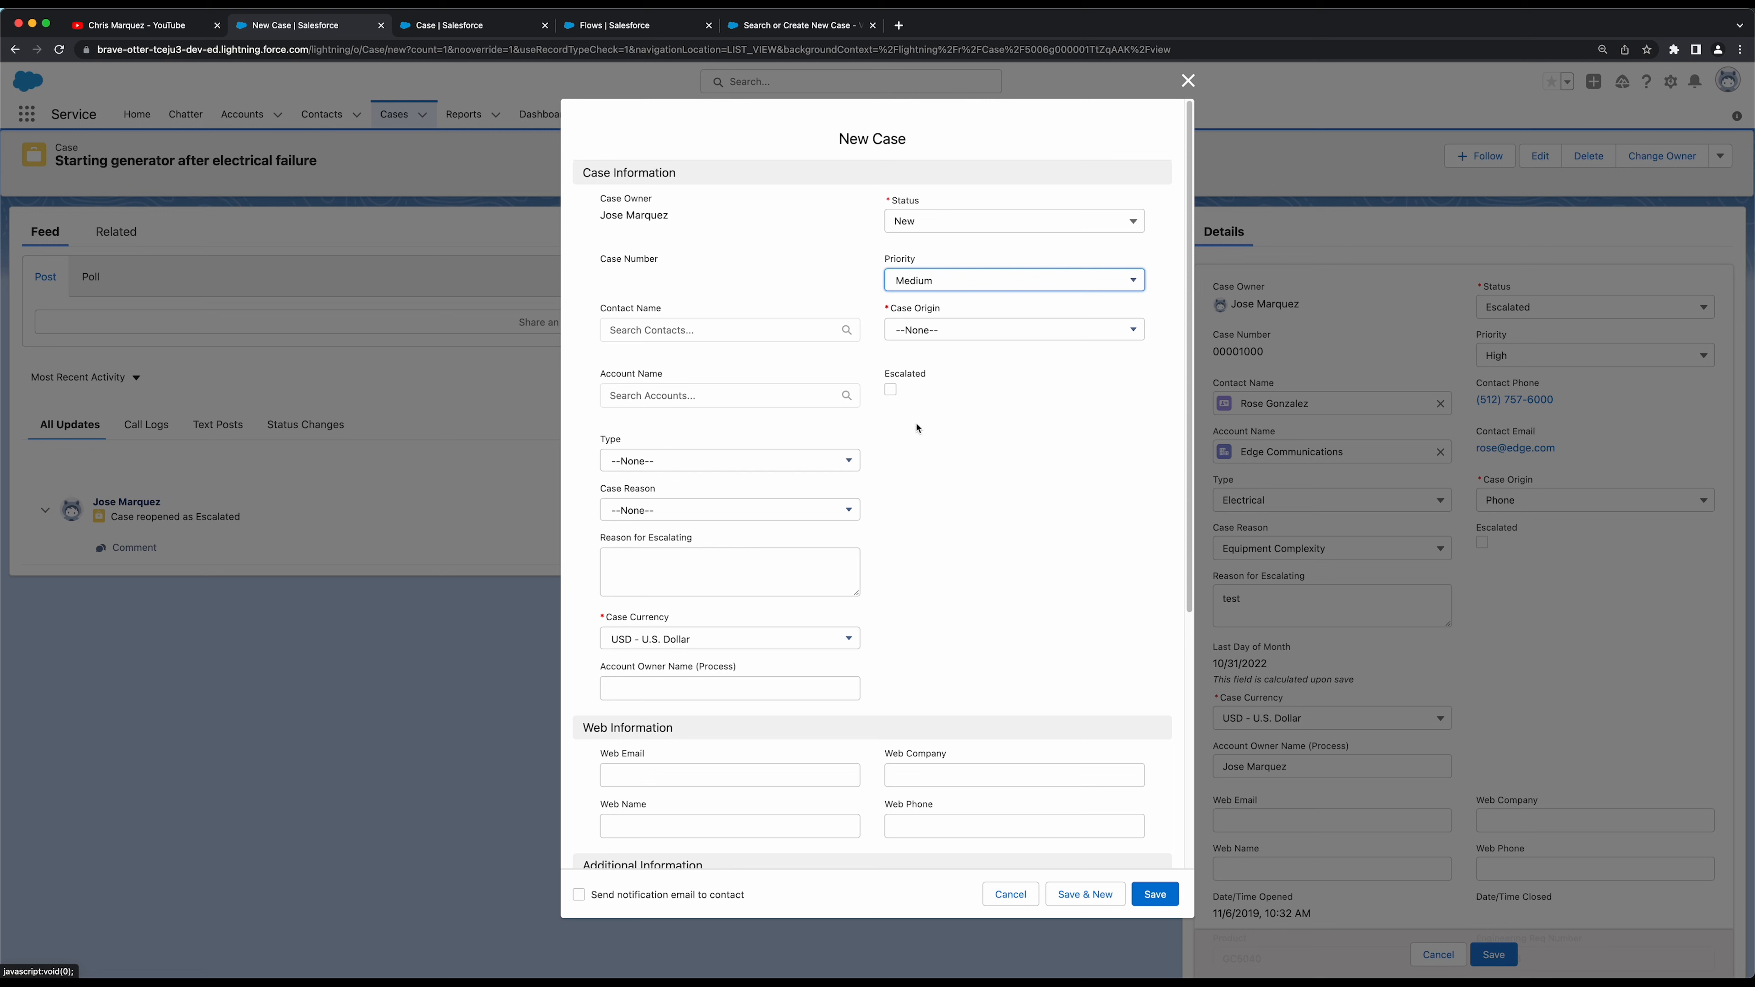
scroll(918, 428, "down", 2)
scroll(916, 427, "up", 2)
left_click_drag(605, 310, 669, 312)
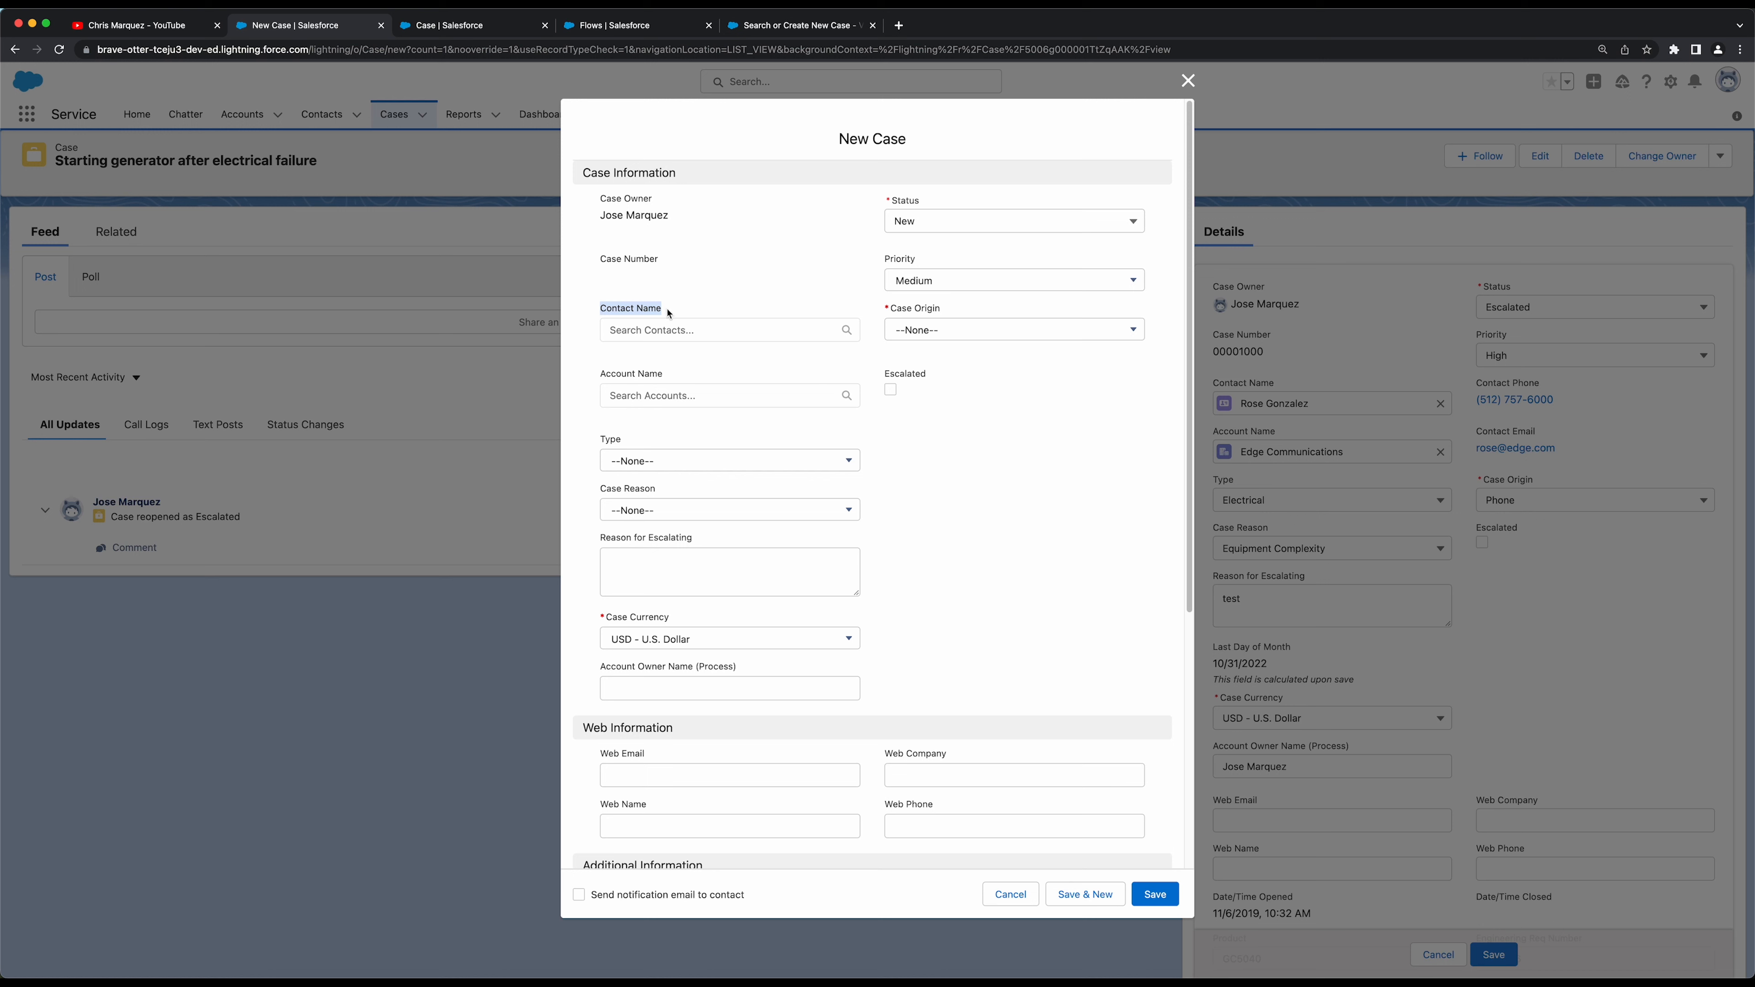
left_click_drag(608, 615, 703, 618)
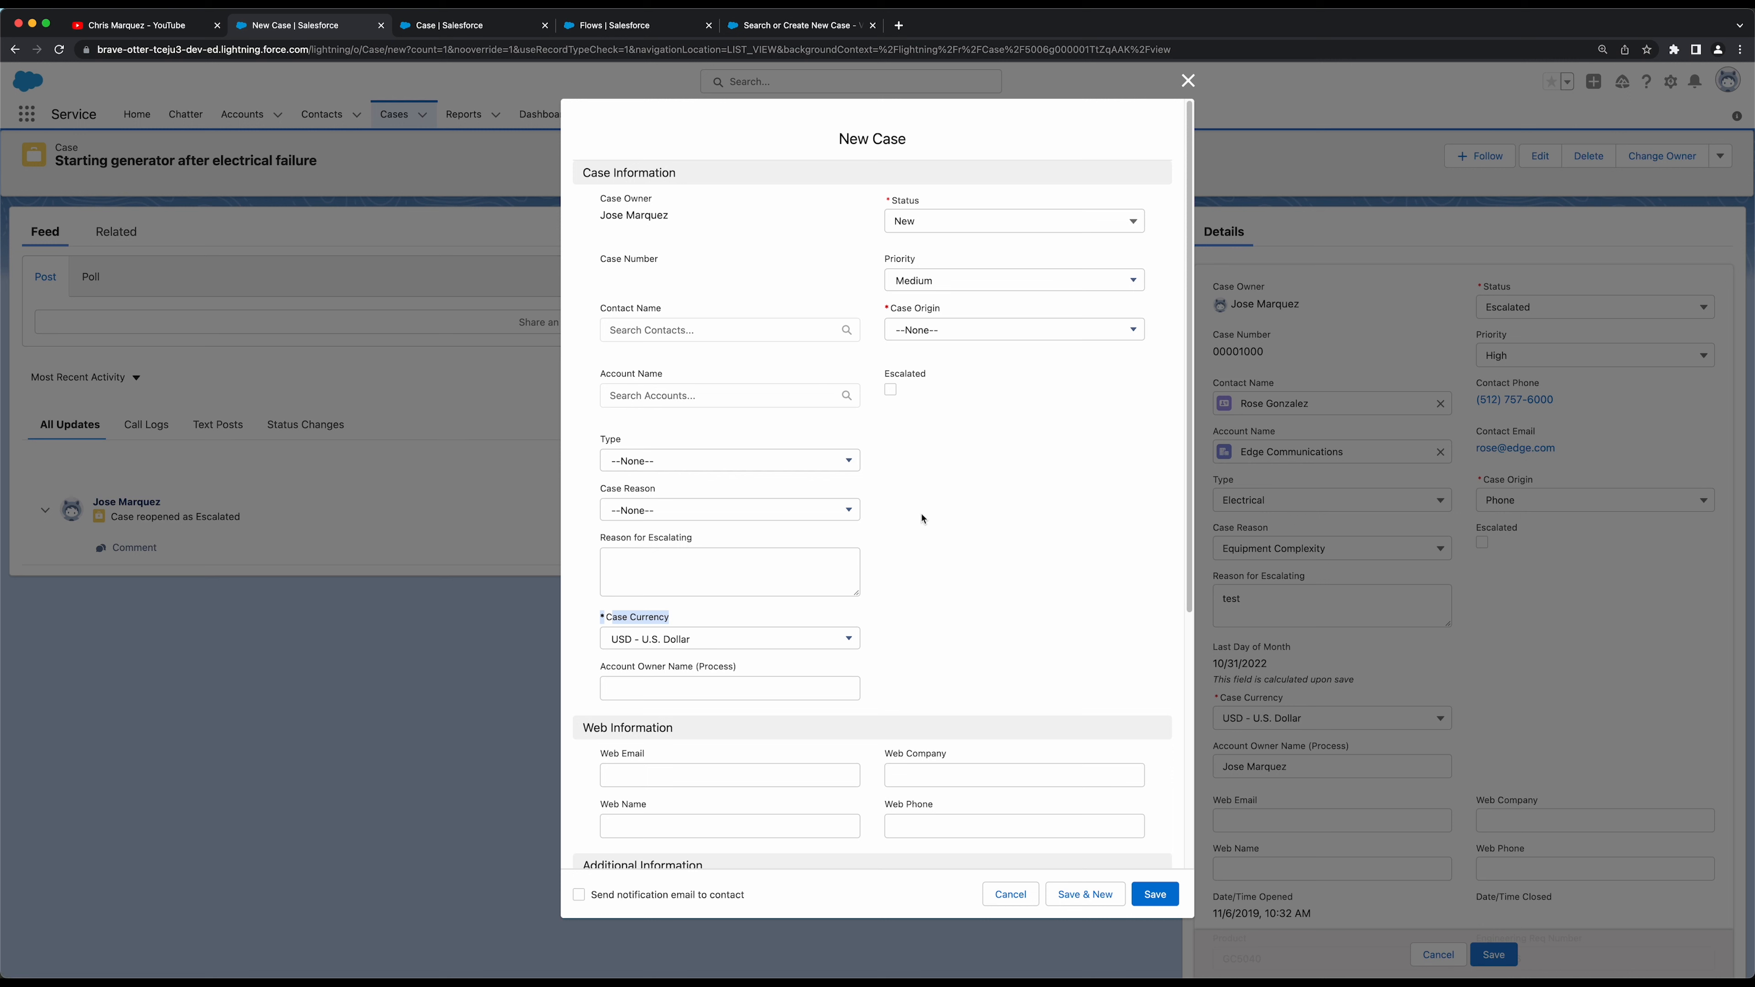
Examine the New Case form's Contact Name, Account Name, Status, Case Origin and Internal Comments fields, and return to the flow
left_click_drag(667, 305, 593, 308)
left_click_drag(663, 383, 593, 382)
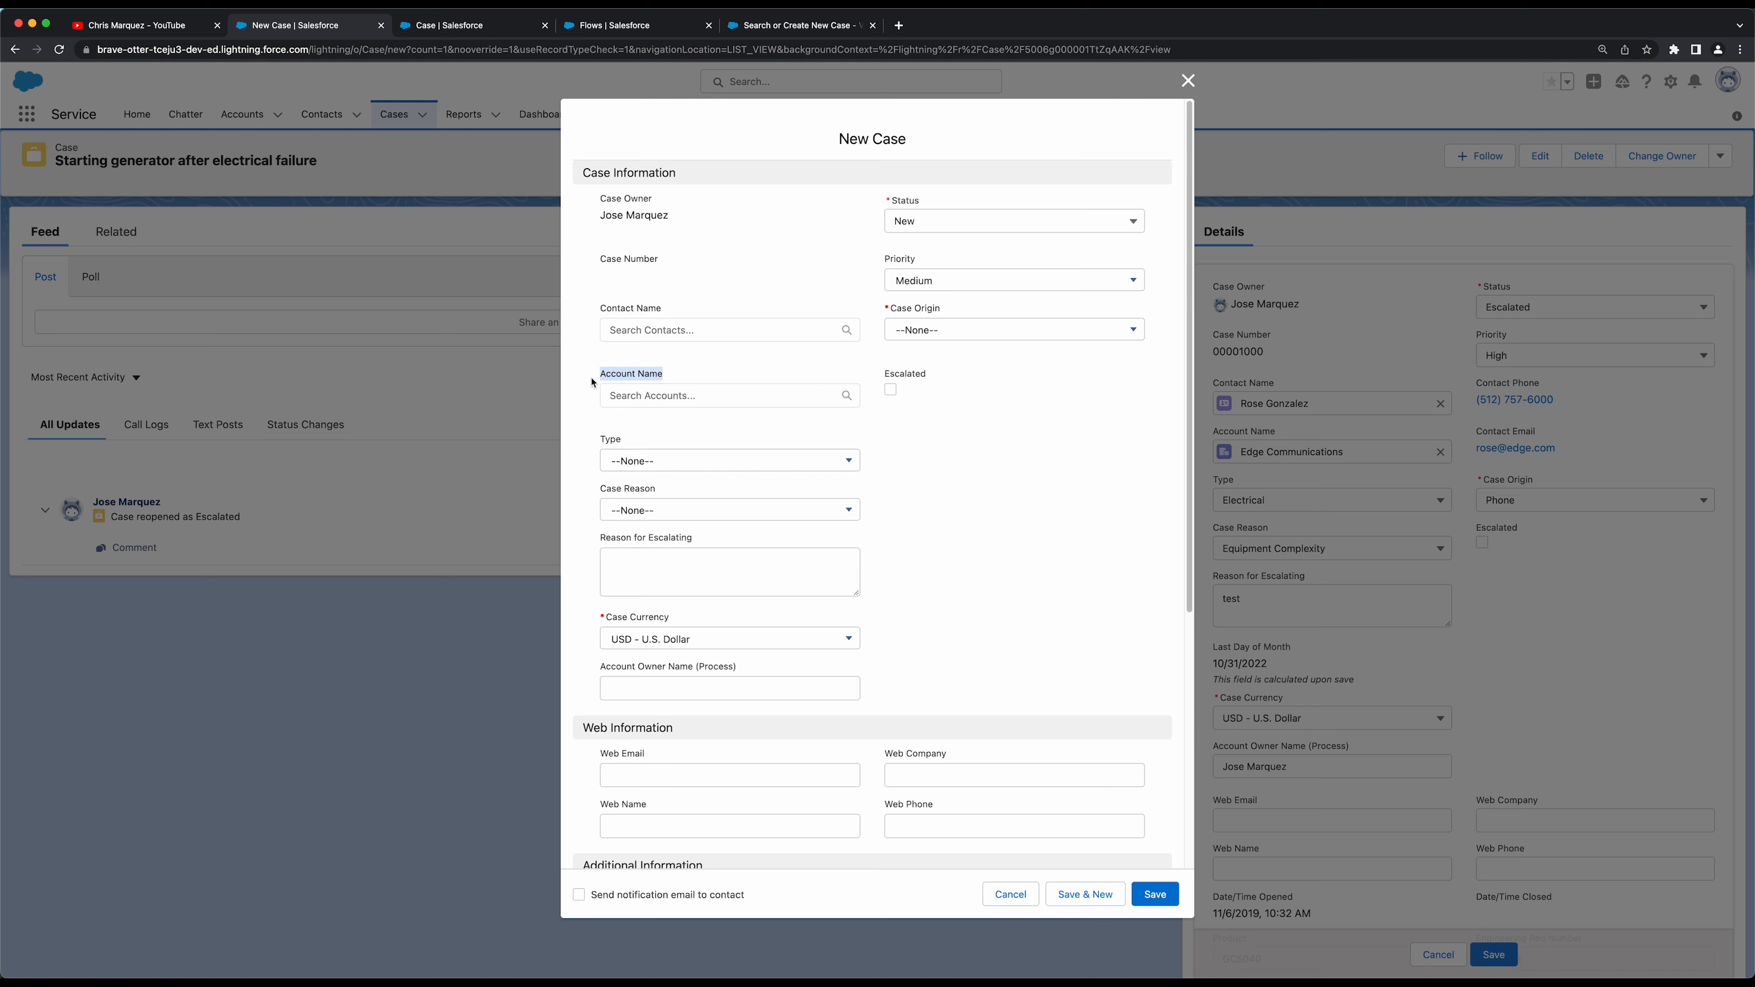
left_click_drag(921, 199, 893, 204)
left_click(805, 26)
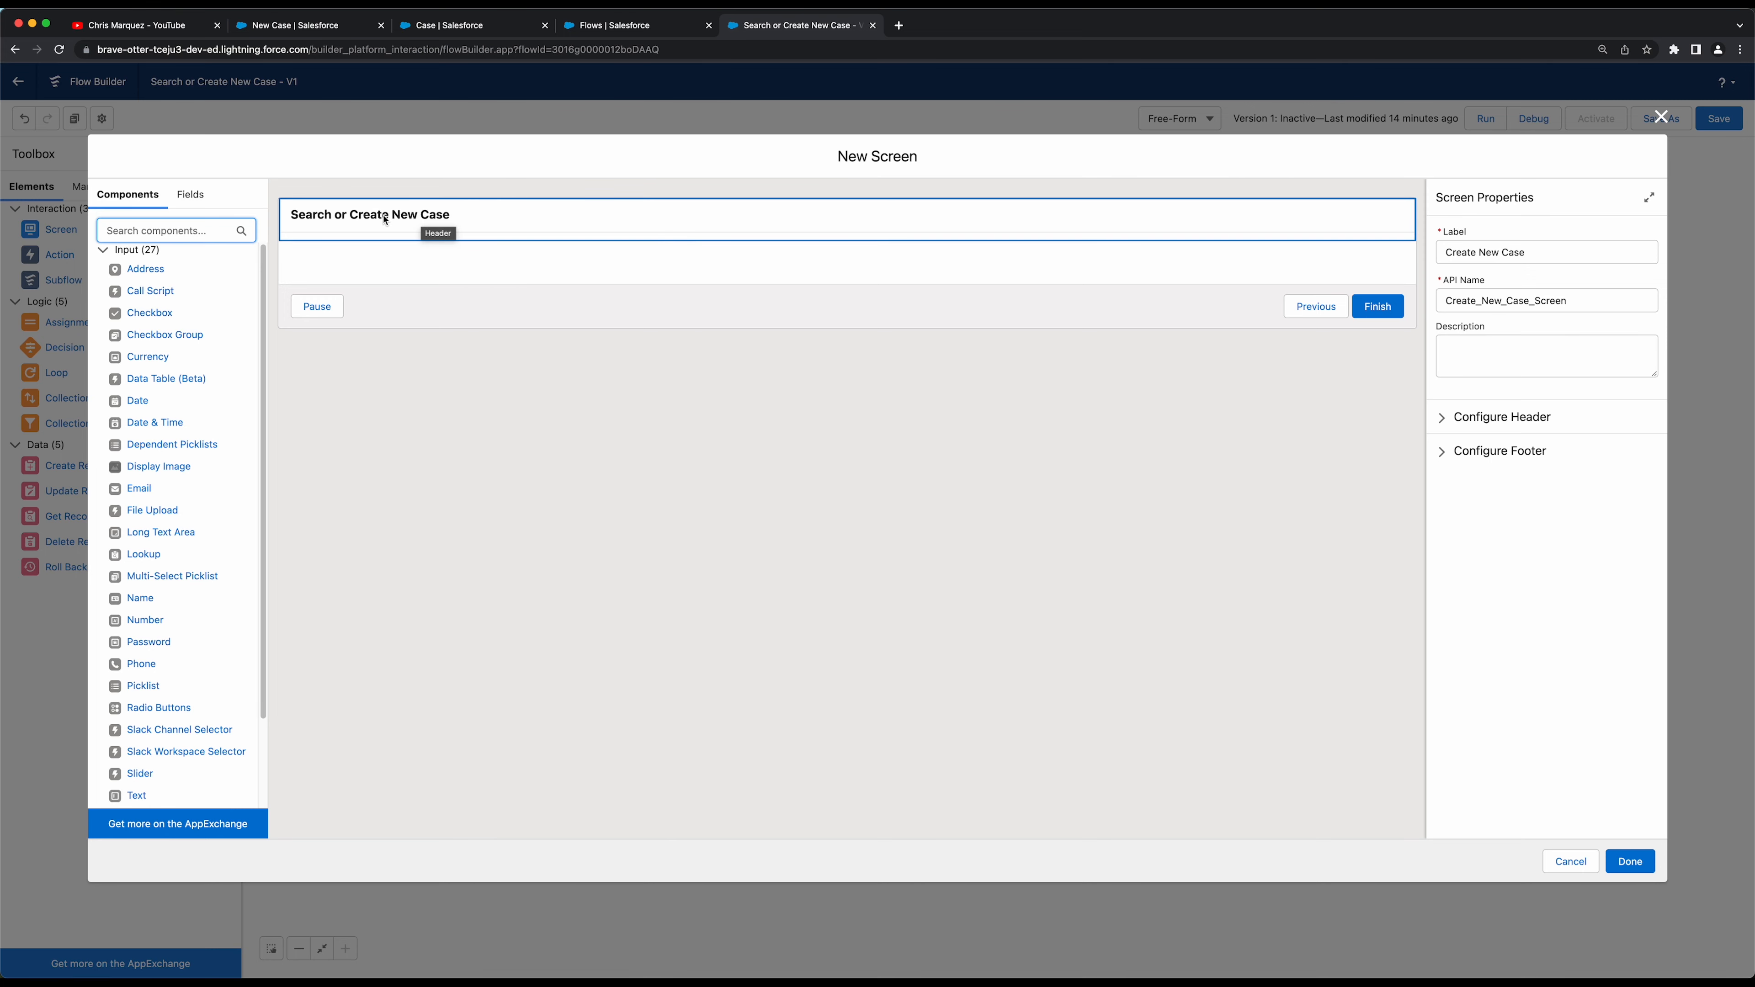
left_click(283, 27)
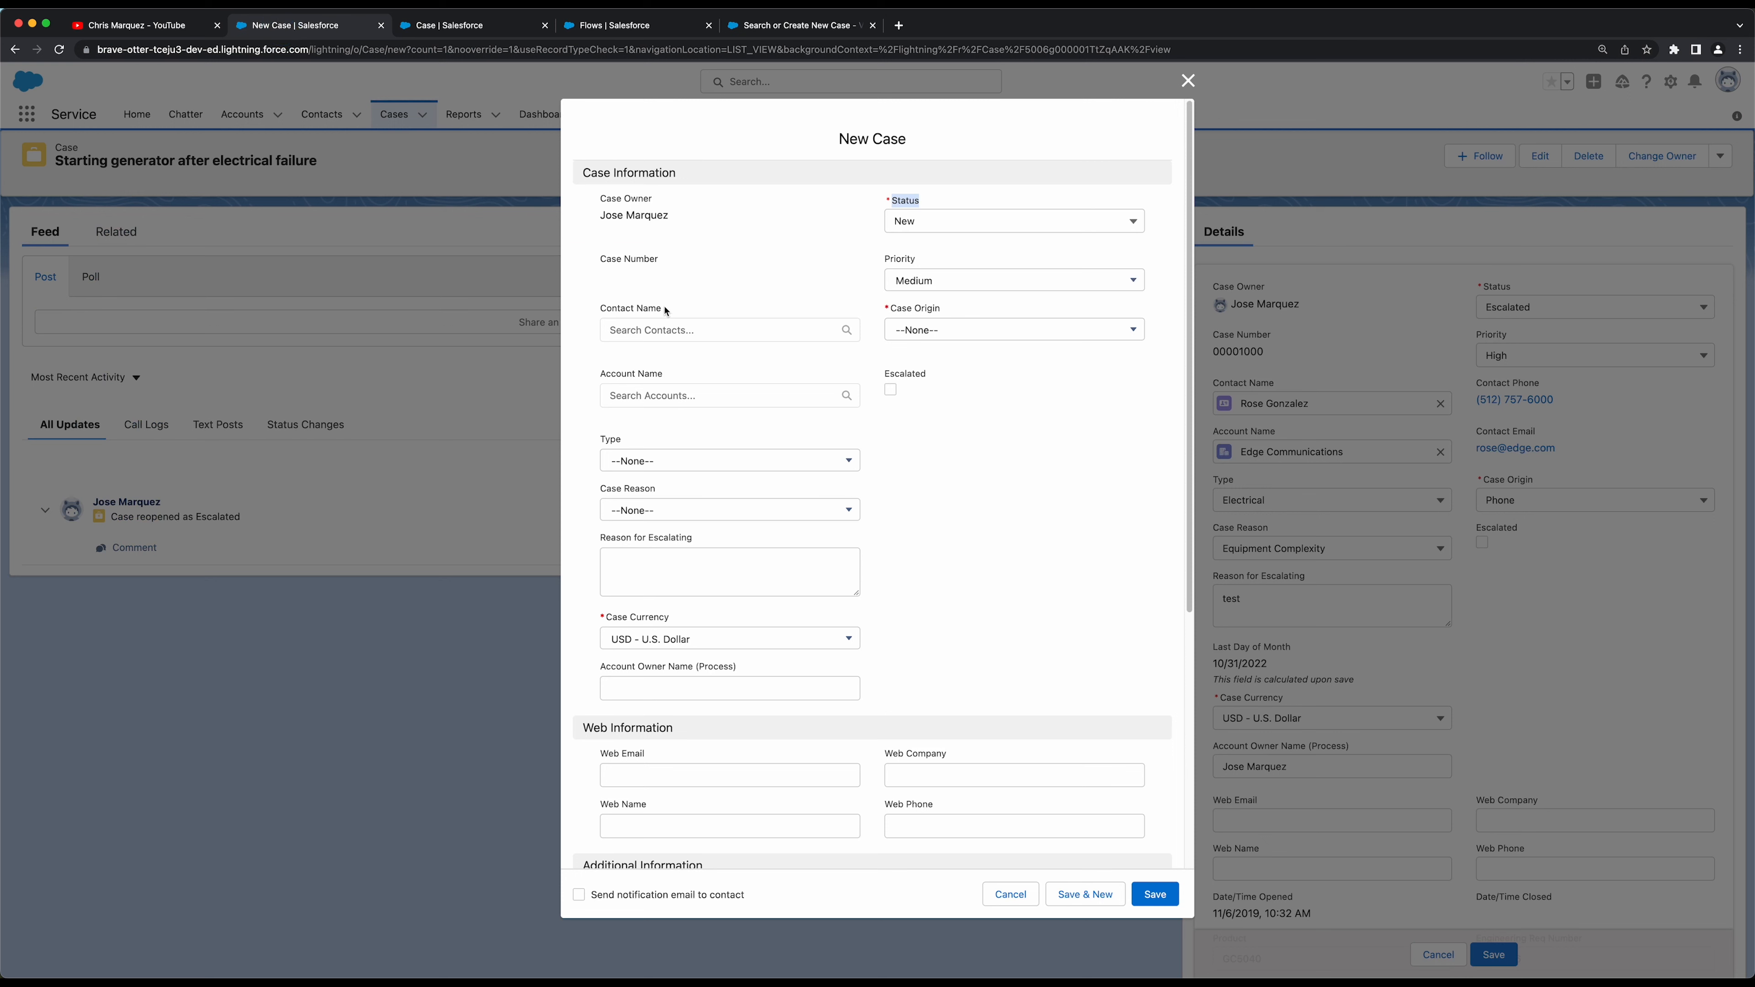
left_click_drag(665, 311, 620, 309)
left_click_drag(943, 309, 900, 309)
scroll(901, 442, "down", 5)
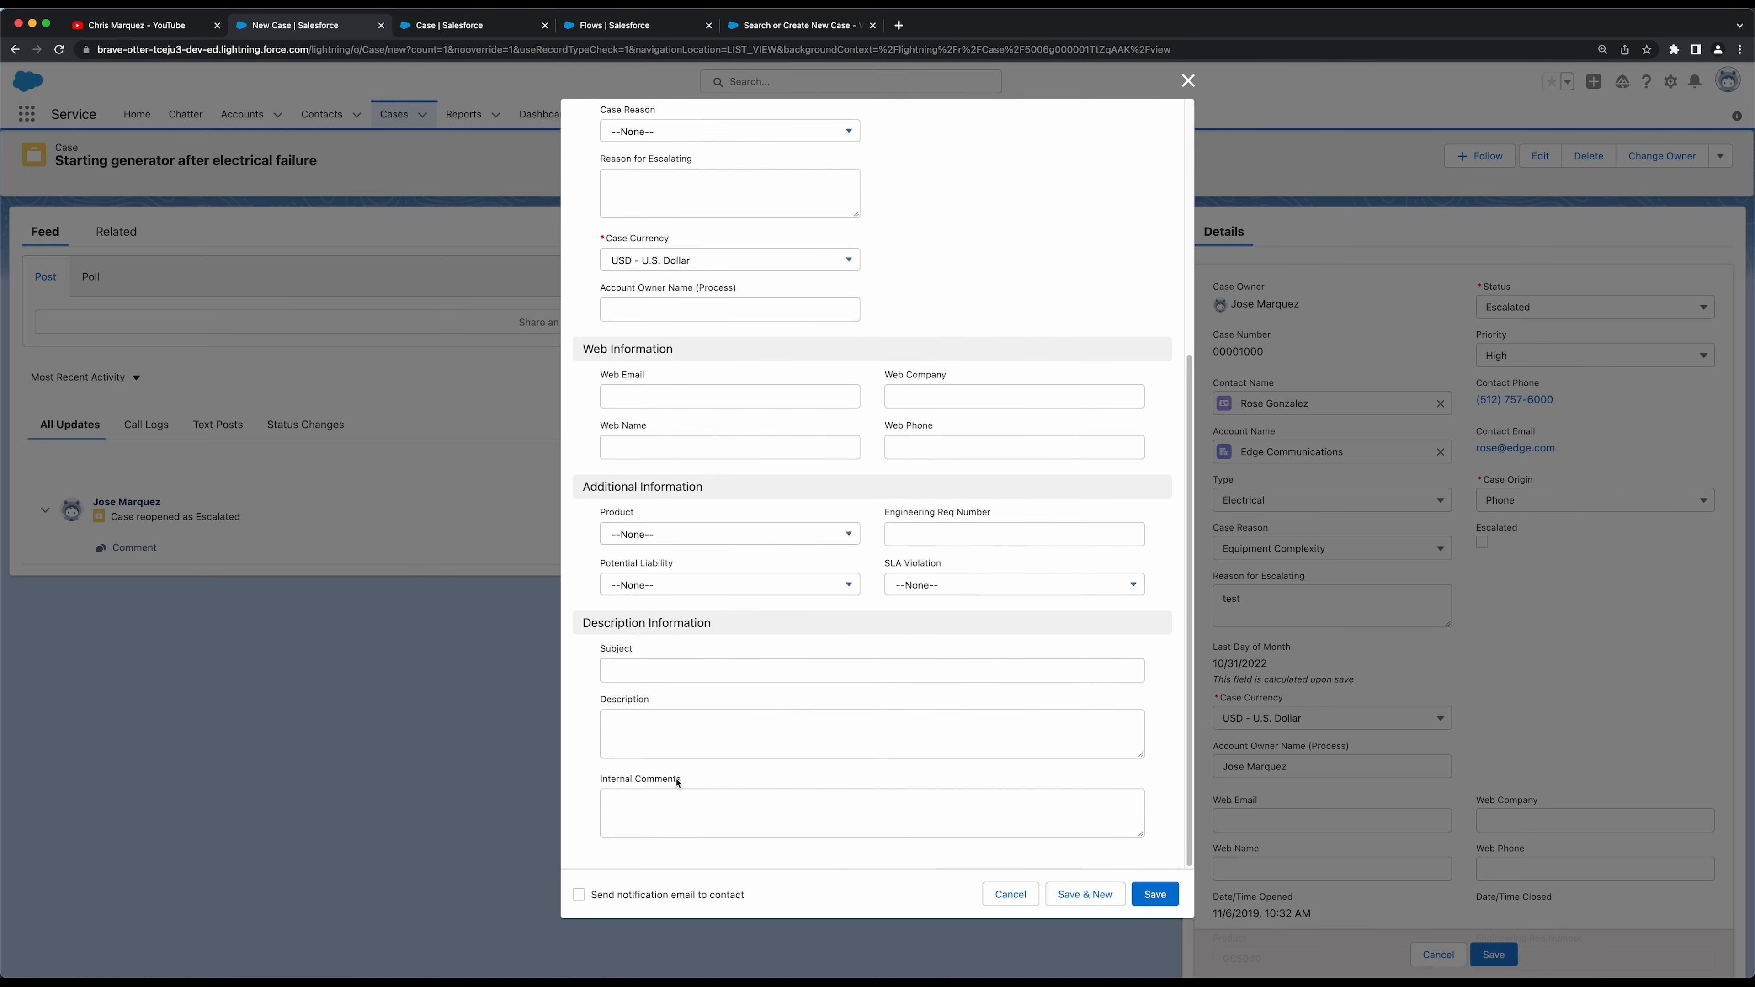
left_click_drag(678, 783, 592, 780)
scroll(996, 328, "up", 10)
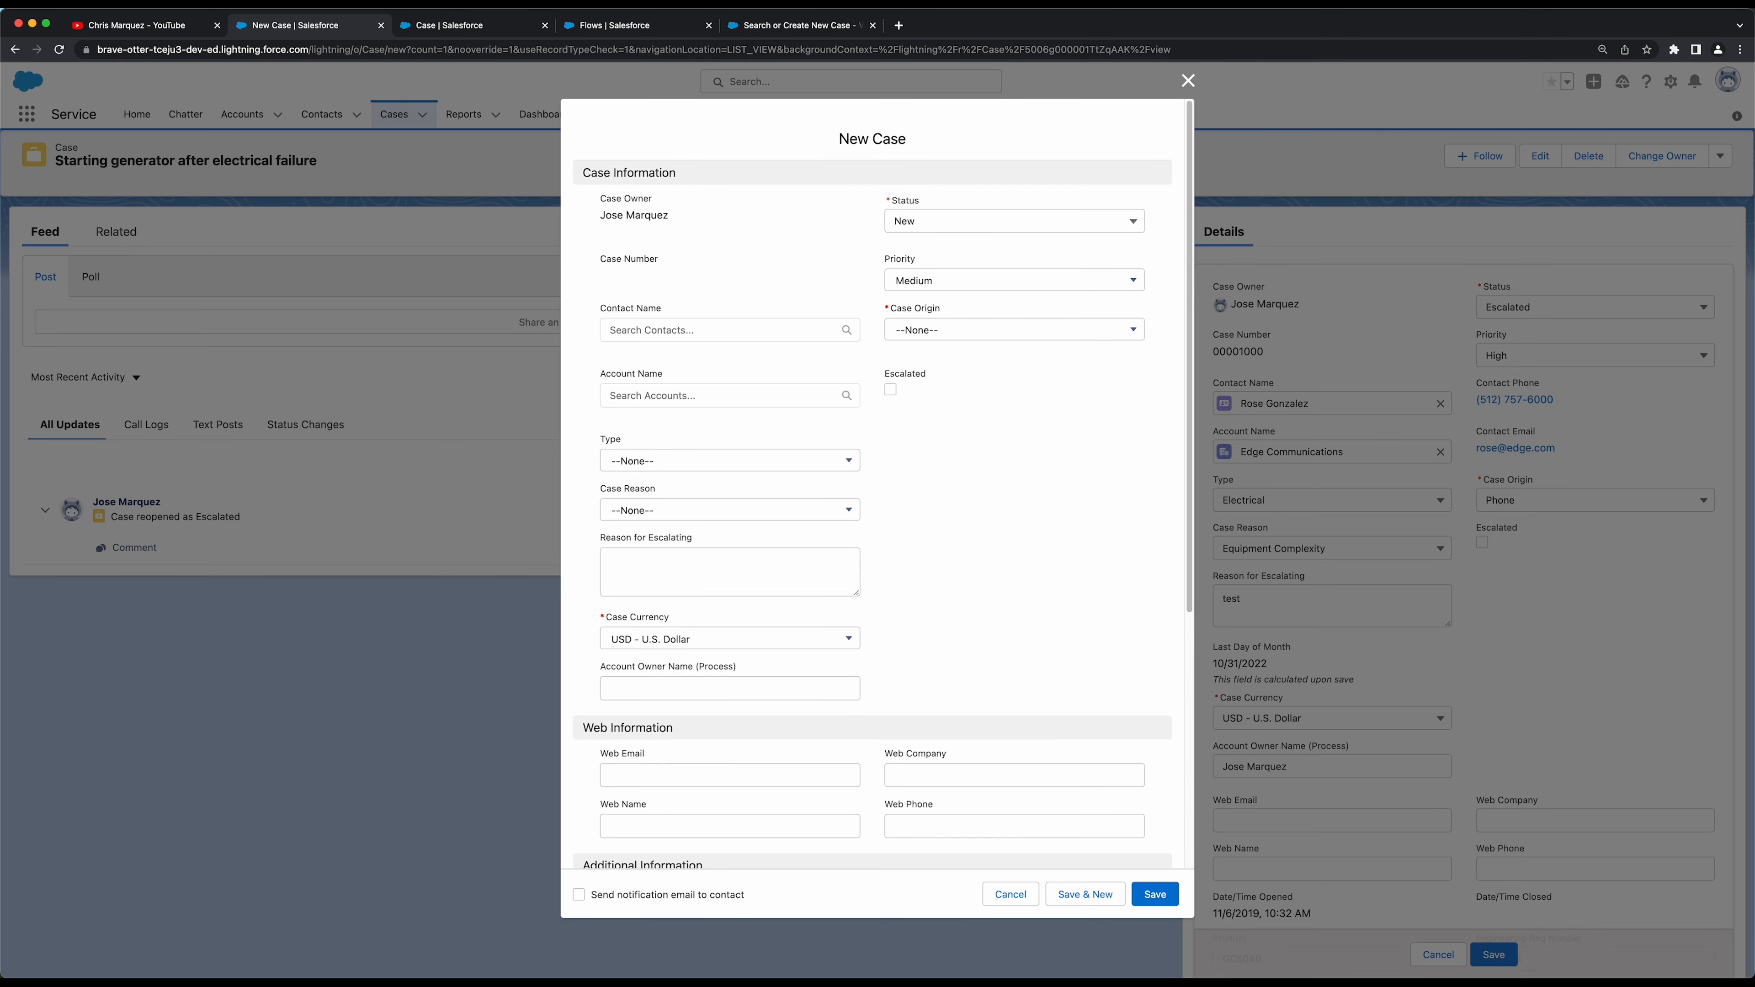
left_click(798, 24)
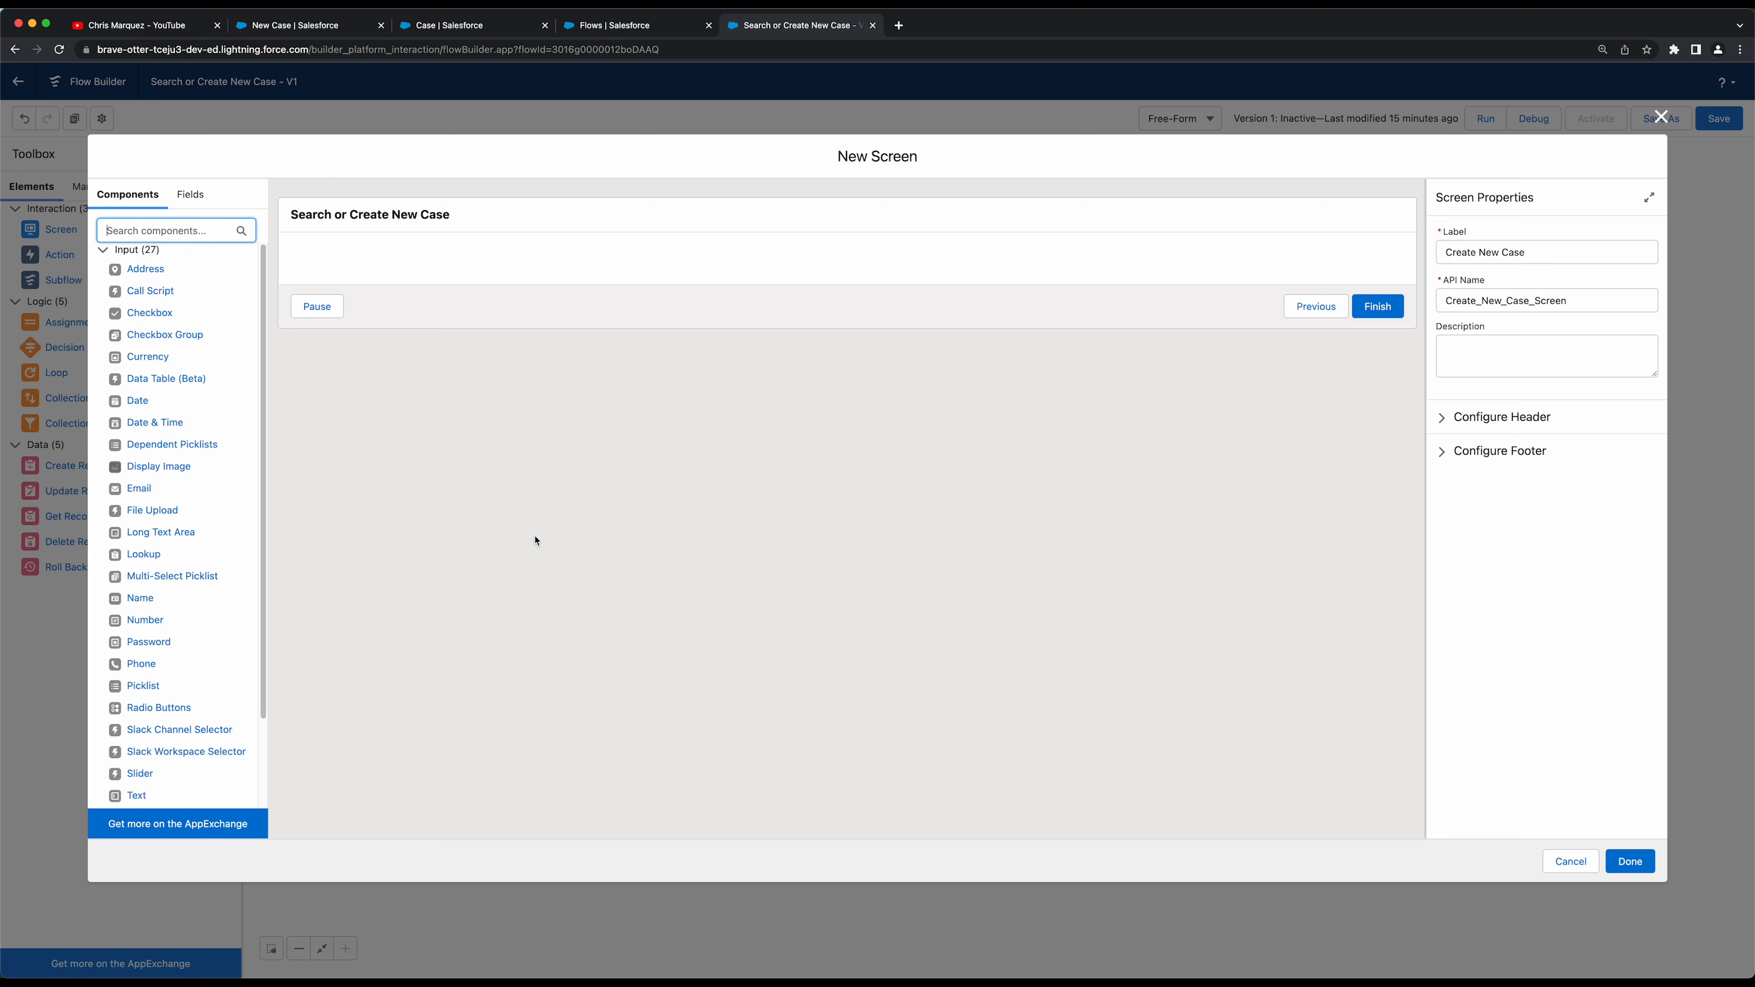
Discard the new screen and inspect the Case Reason picklist choice set on the Search for Case screen
scroll(197, 673, "down", 3)
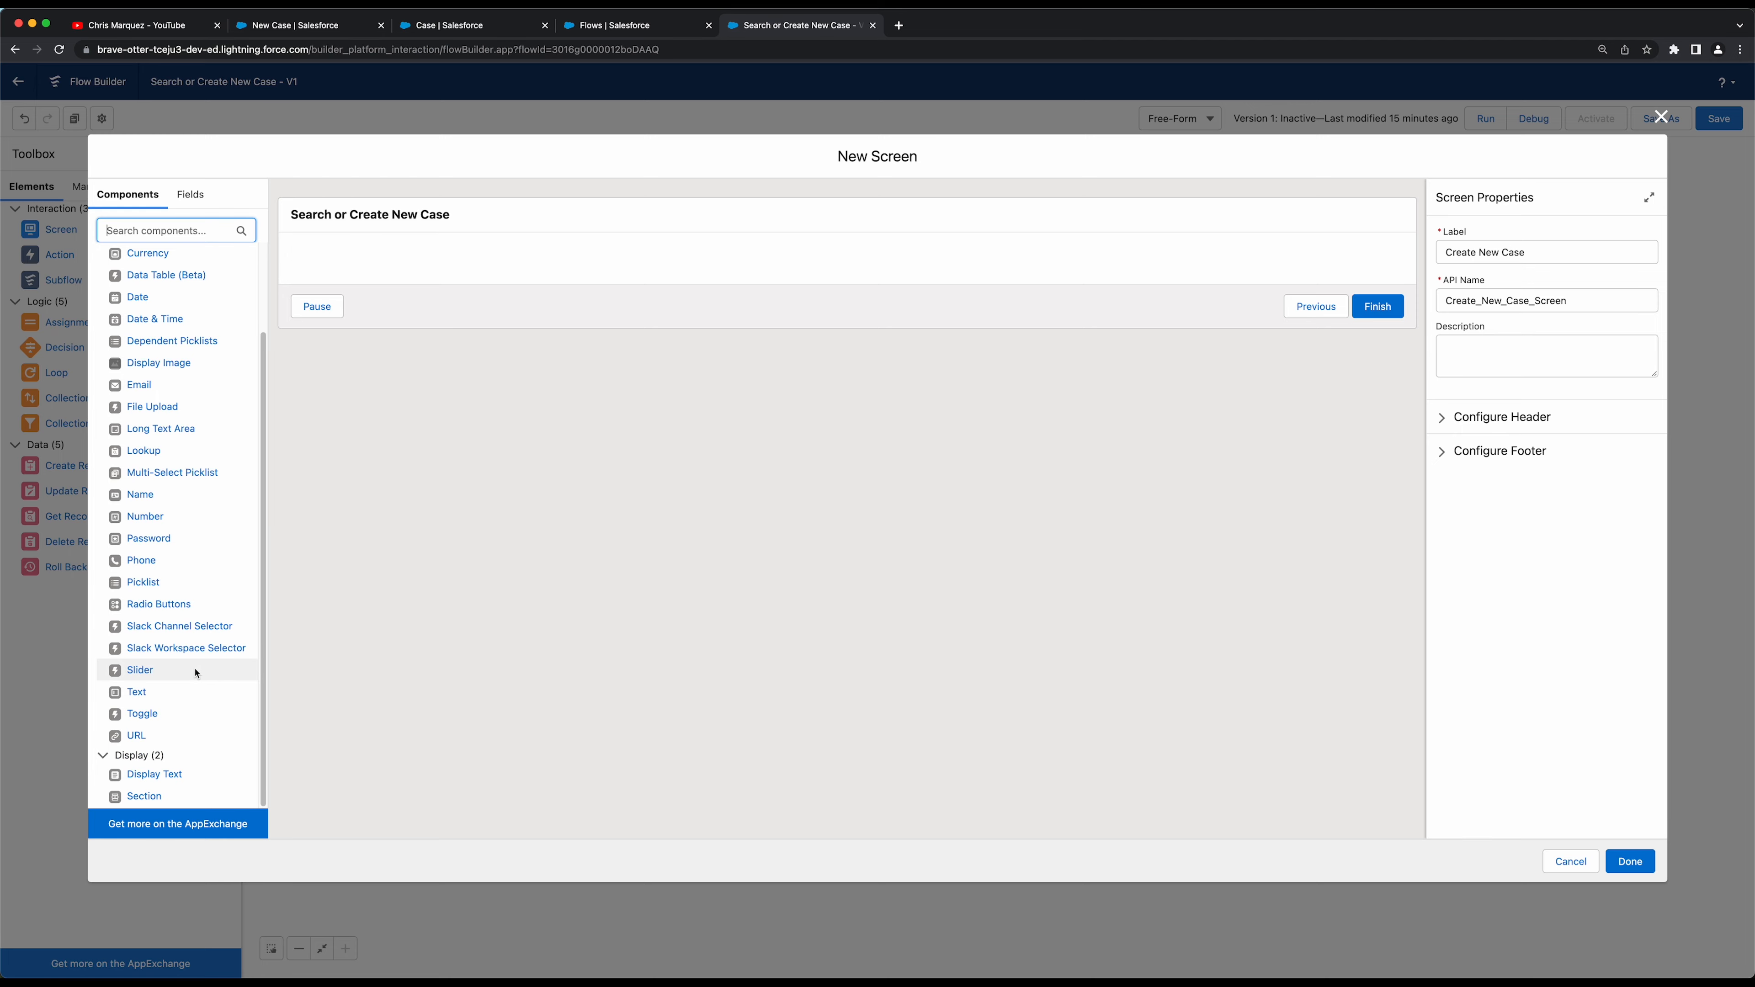
left_click(1659, 118)
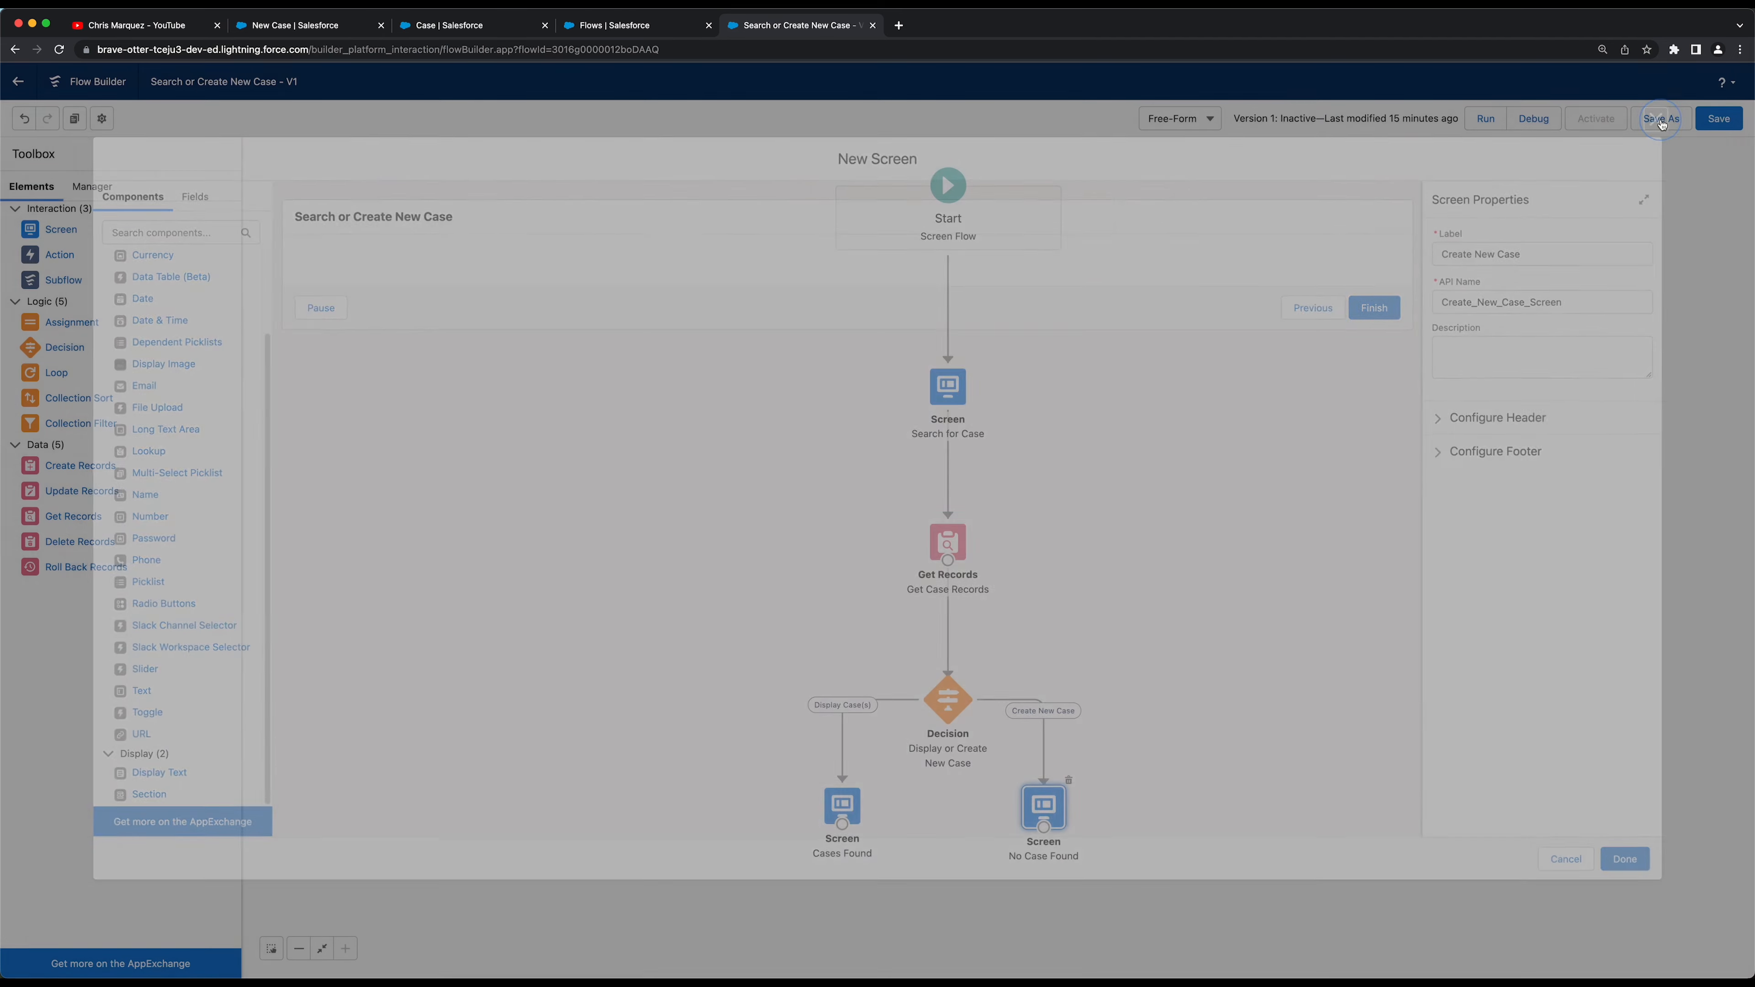
double_click(940, 391)
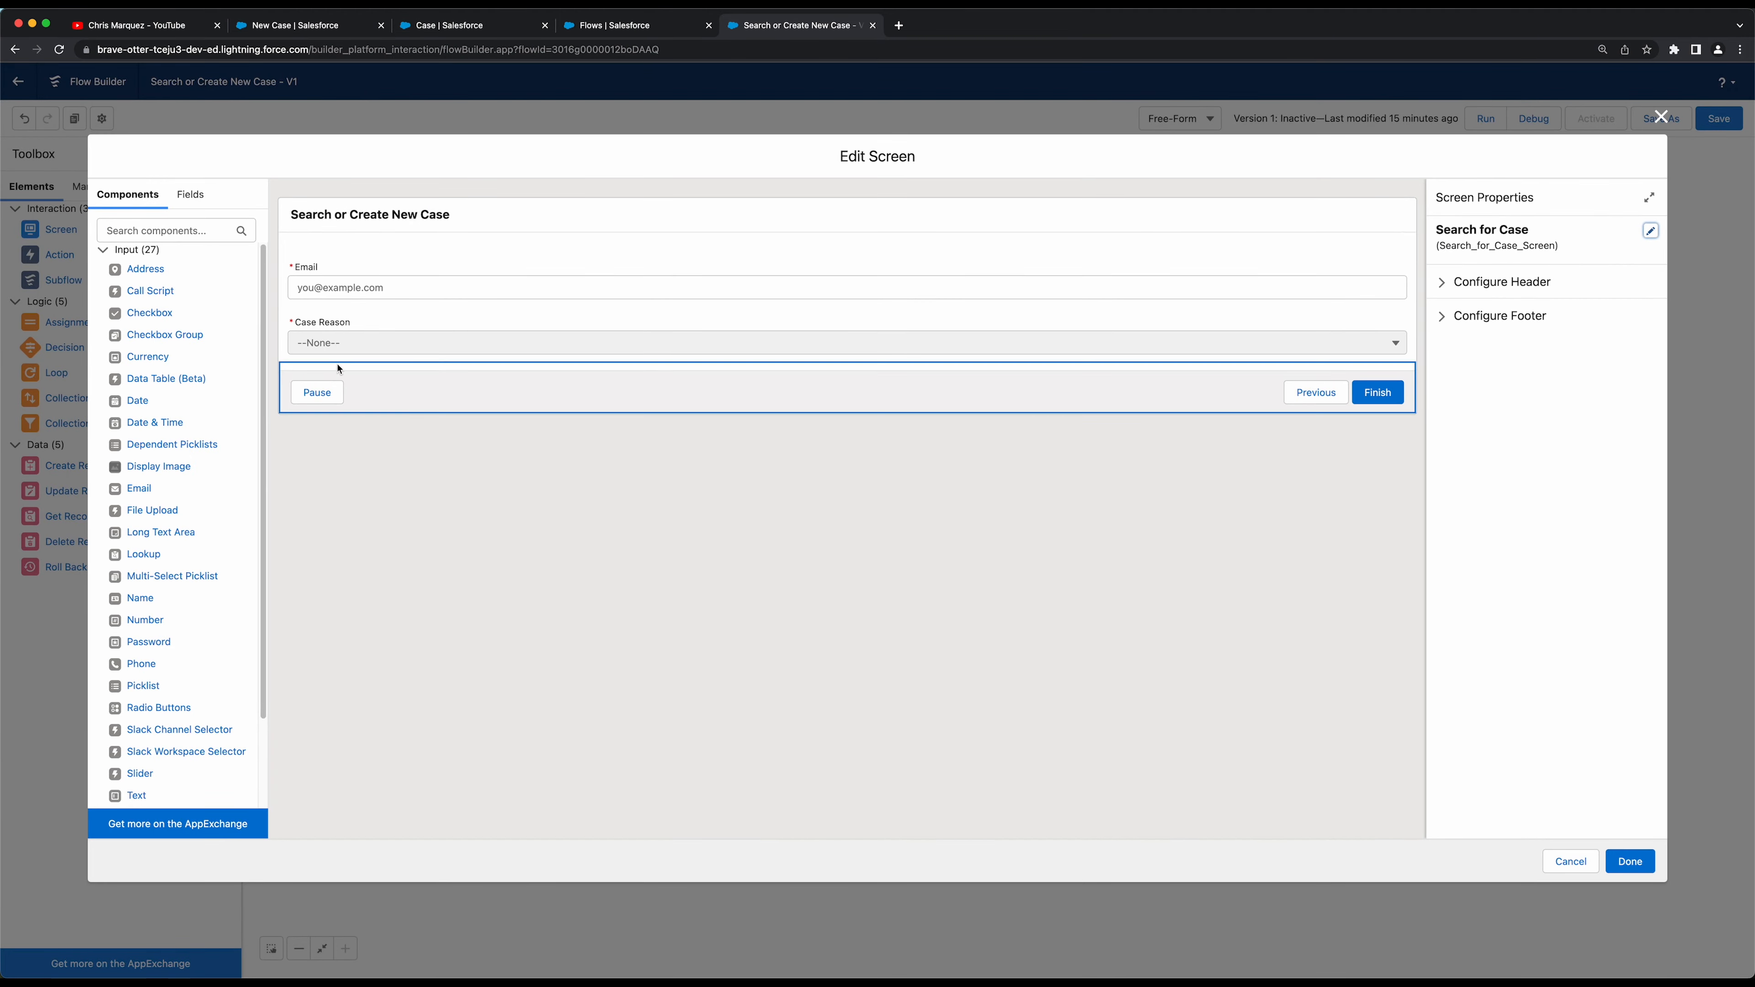
left_click(898, 344)
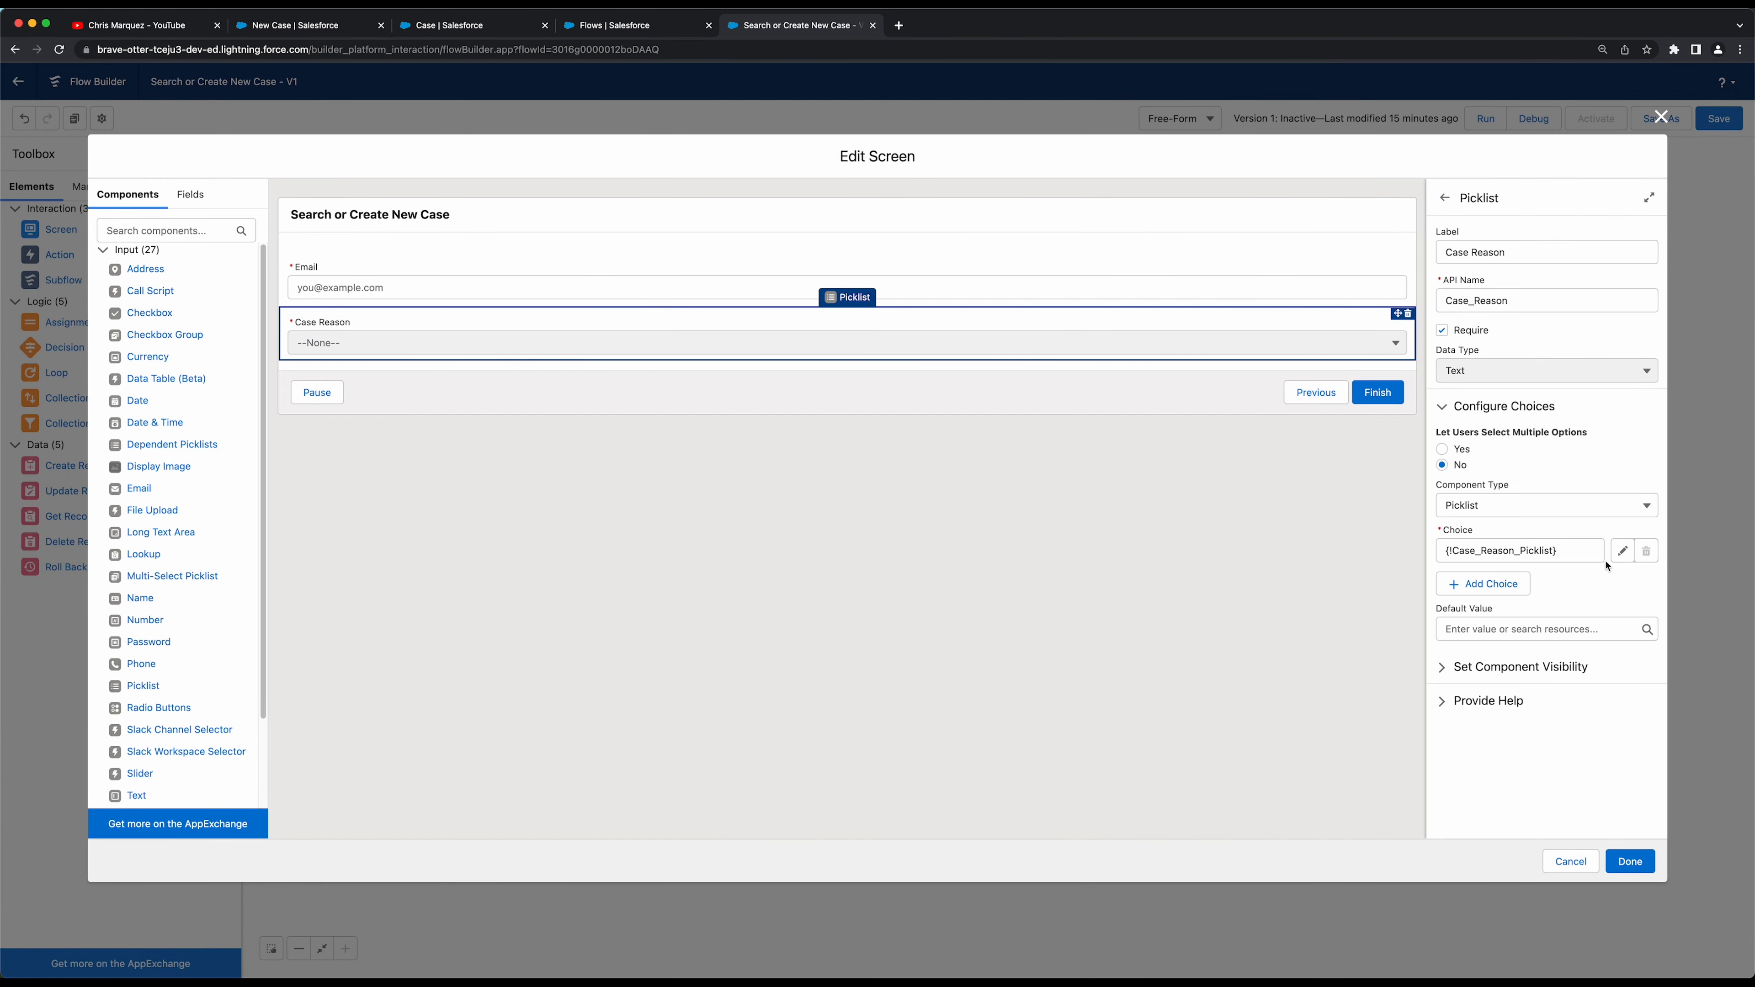
left_click(1623, 553)
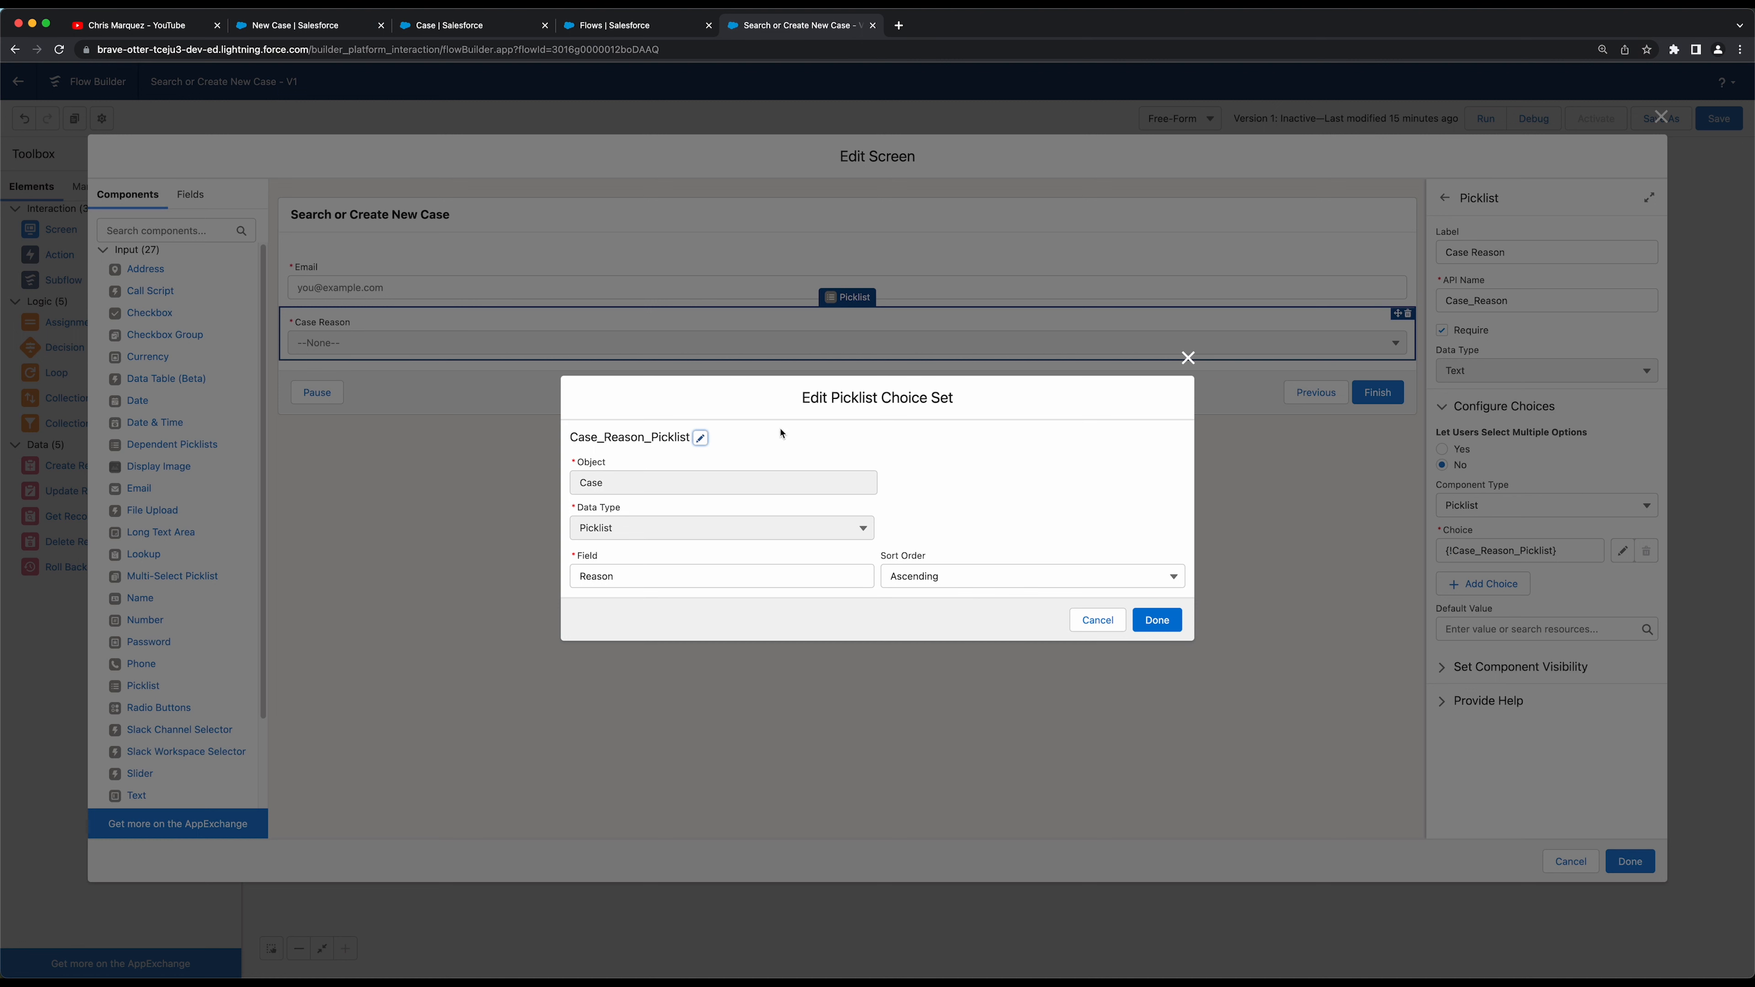
left_click_drag(830, 402, 961, 398)
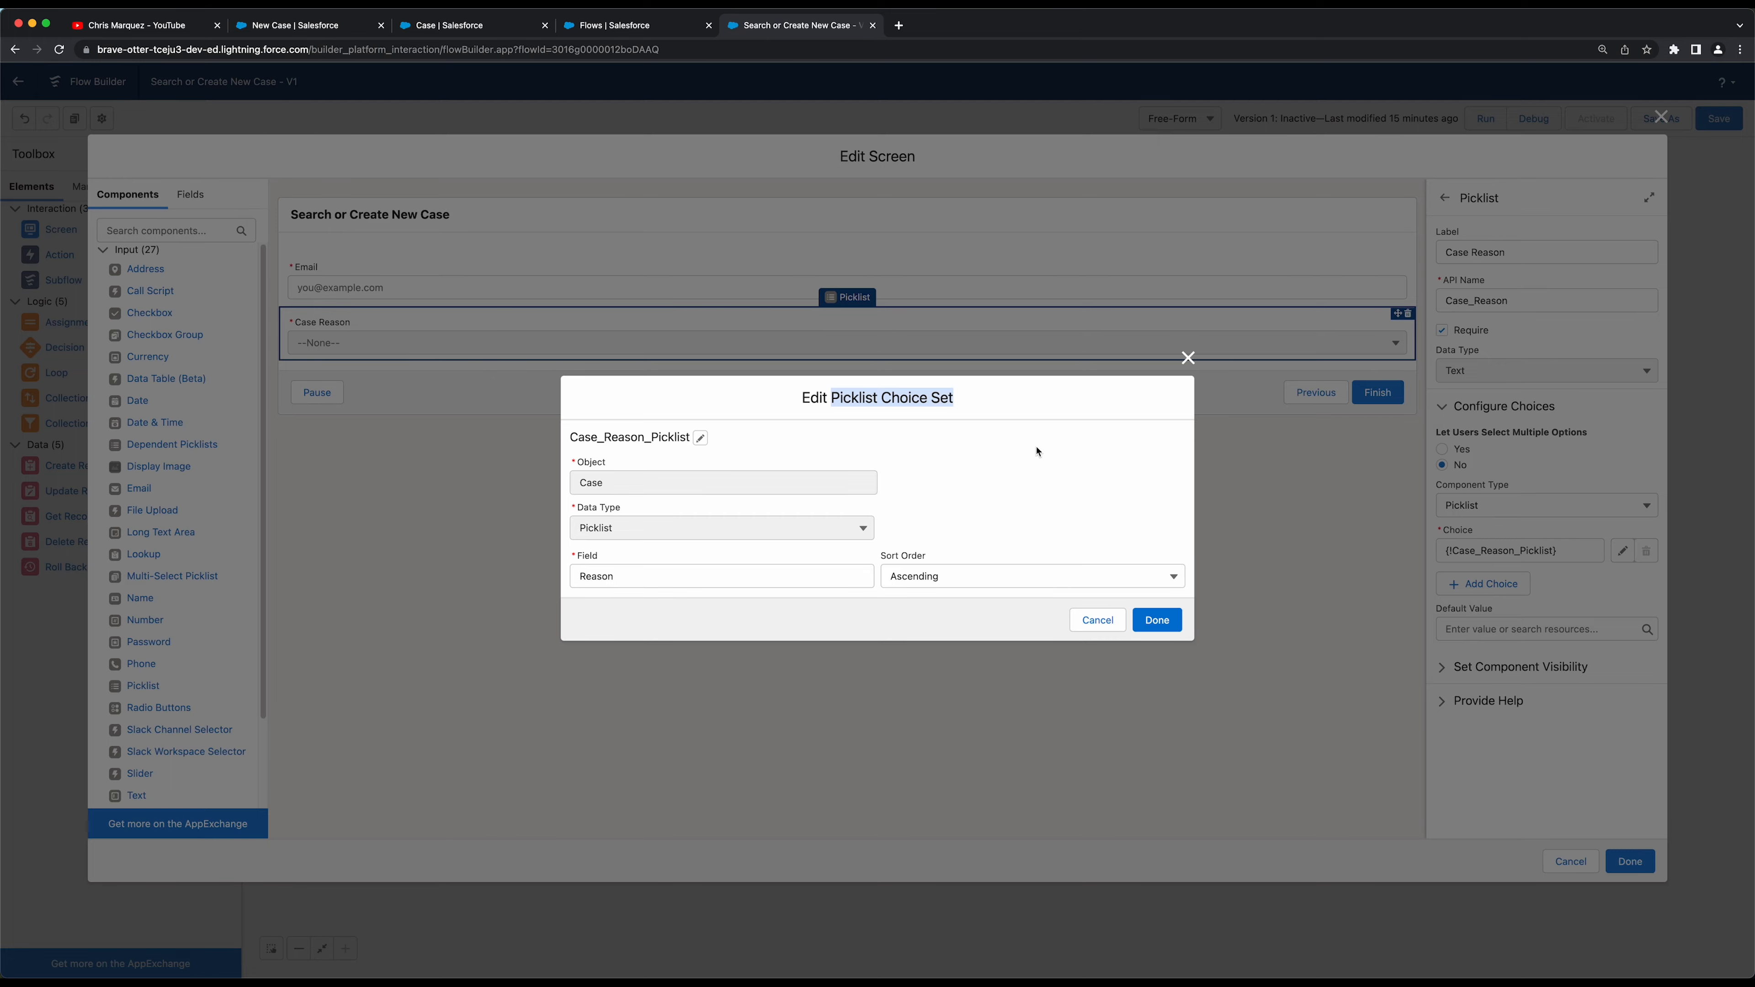
left_click(1188, 358)
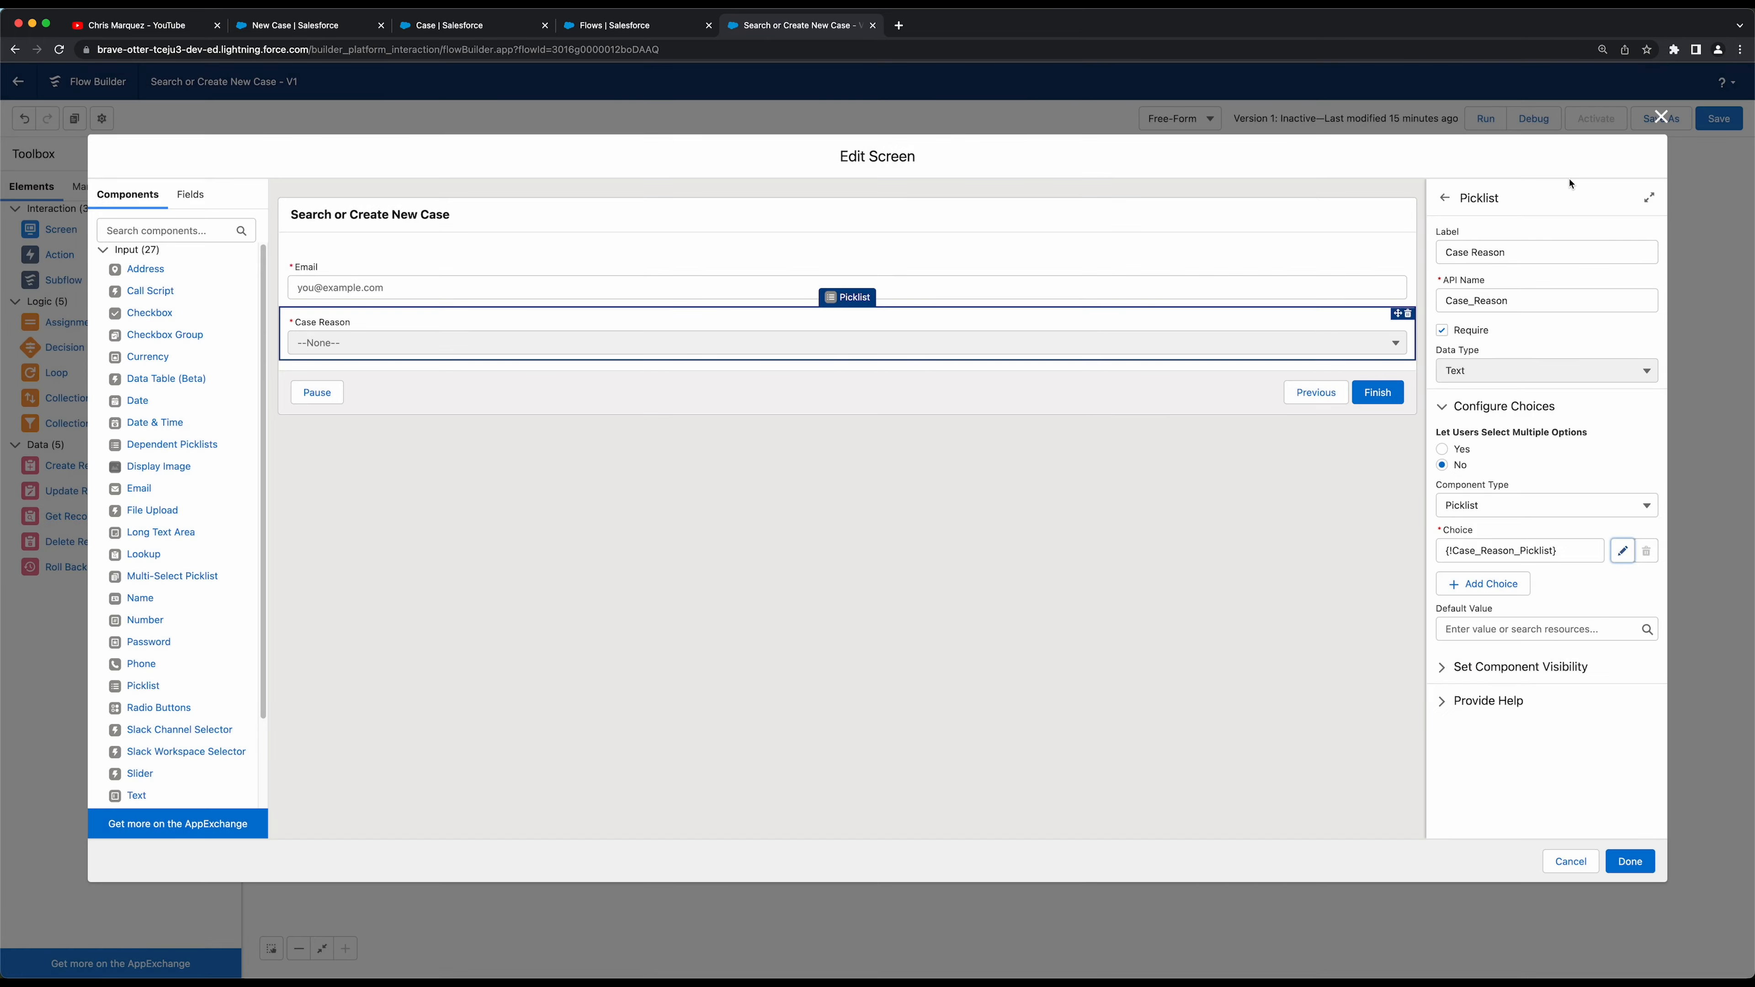
left_click(1661, 117)
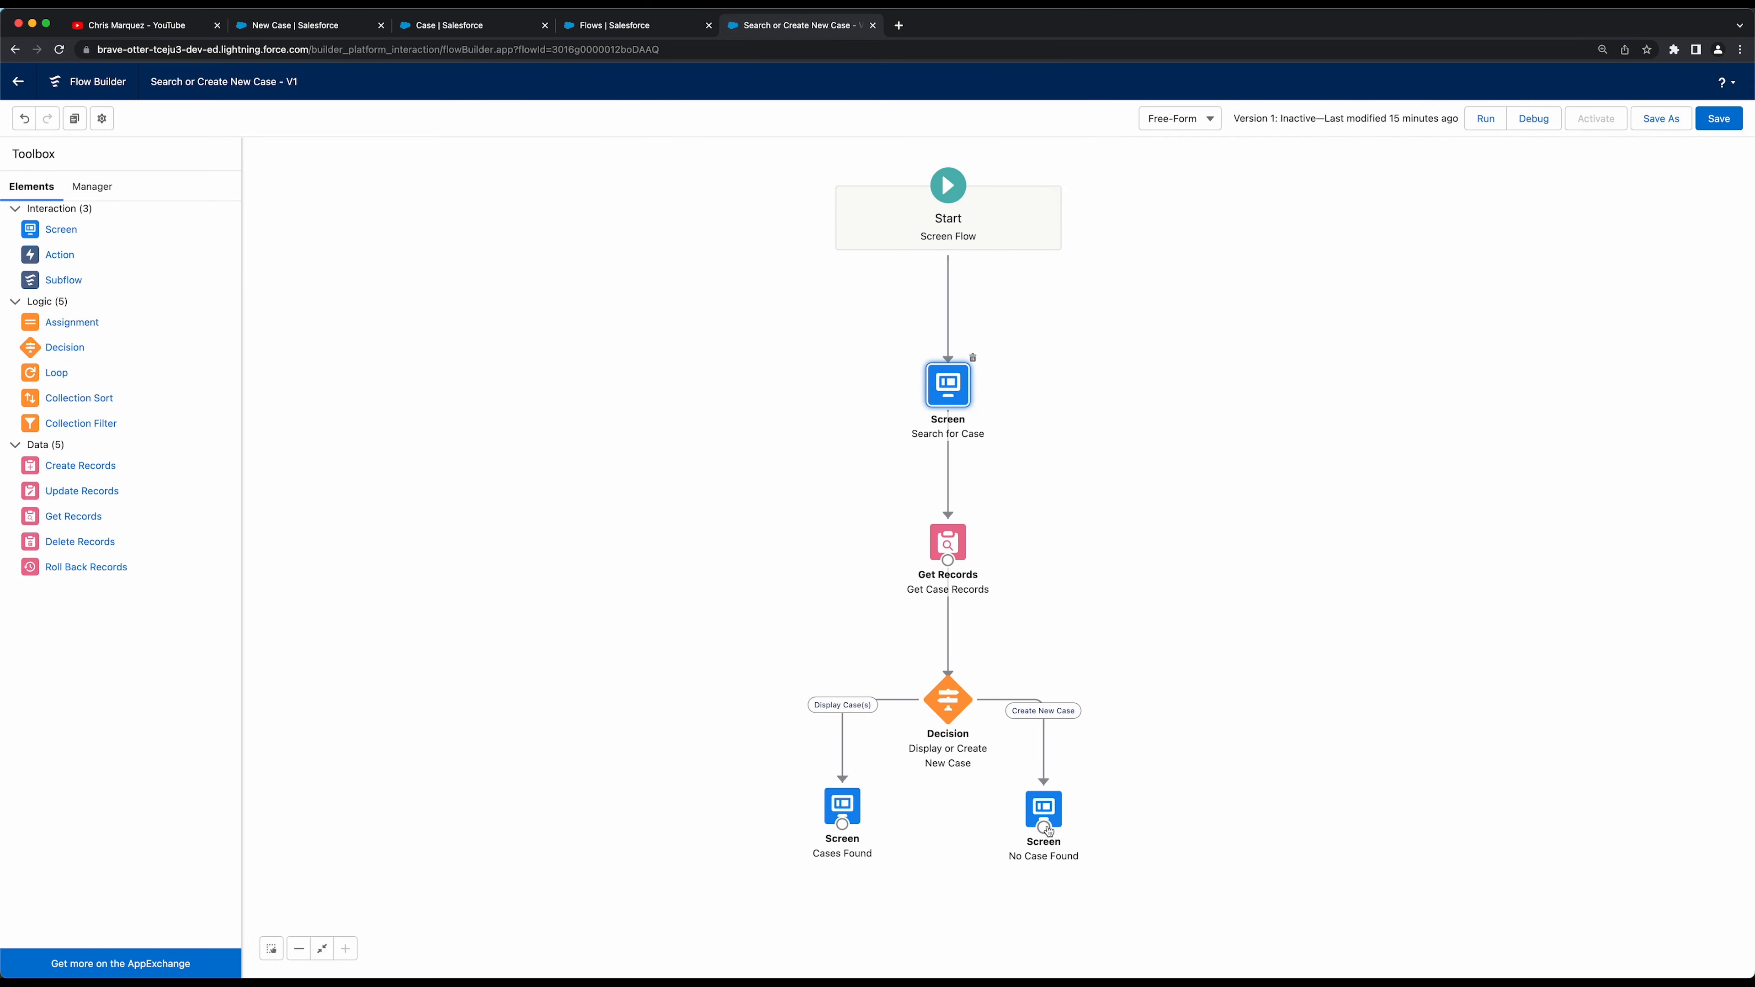
double_click(1049, 810)
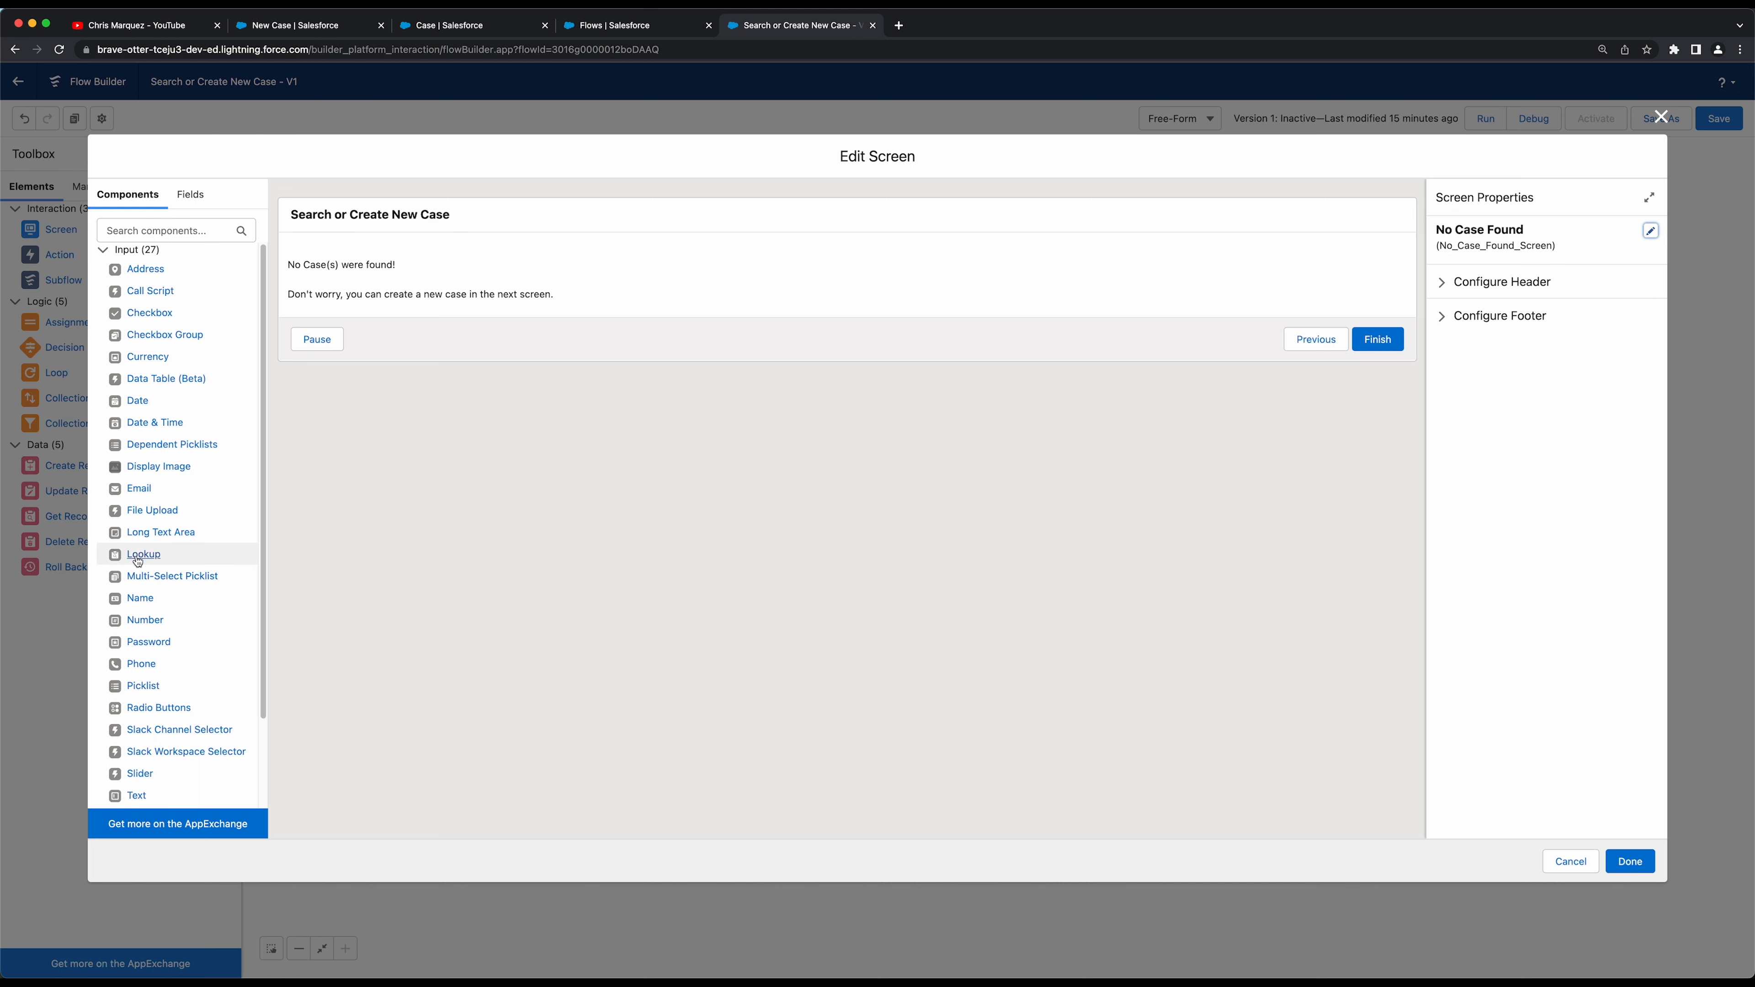
mouse_move(130, 557)
left_mouse_down()
mouse_move(203, 502)
mouse_move(162, 508)
mouse_move(170, 604)
left_mouse_up()
left_click(1661, 117)
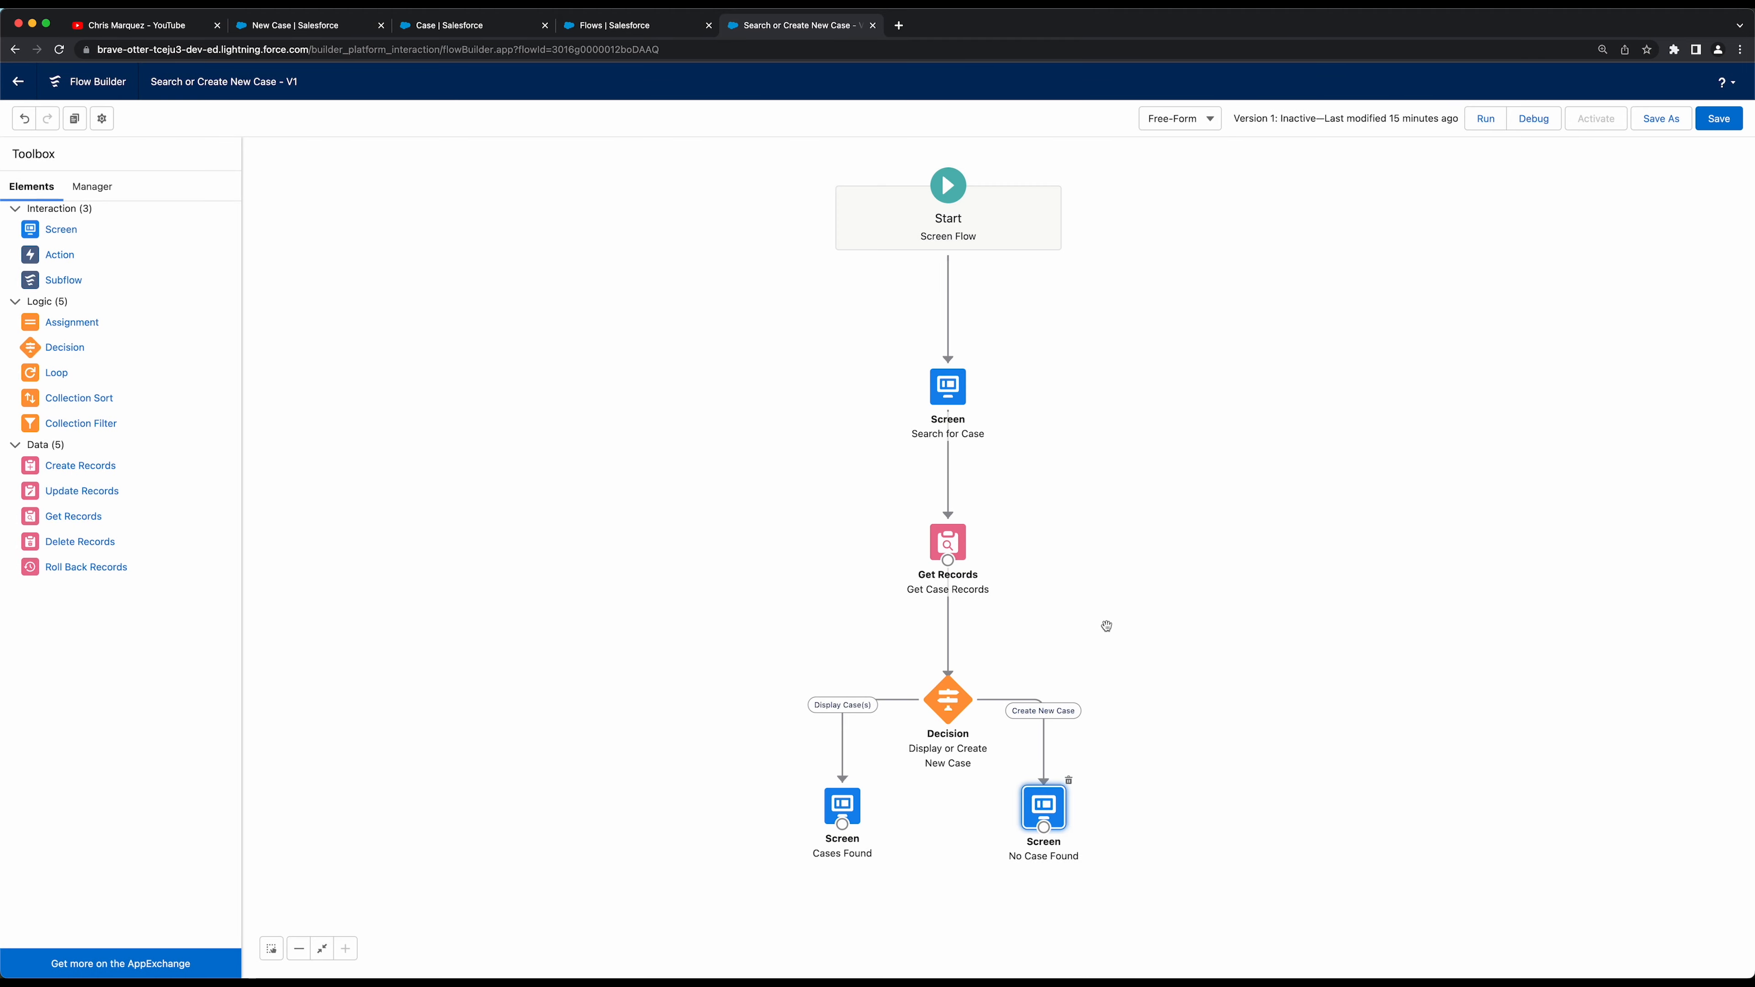
Add a Screen element to the right of No Case Found, labelled Create New Case with API name Create_New_Case_Screen
left_click_drag(1106, 626, 1125, 706)
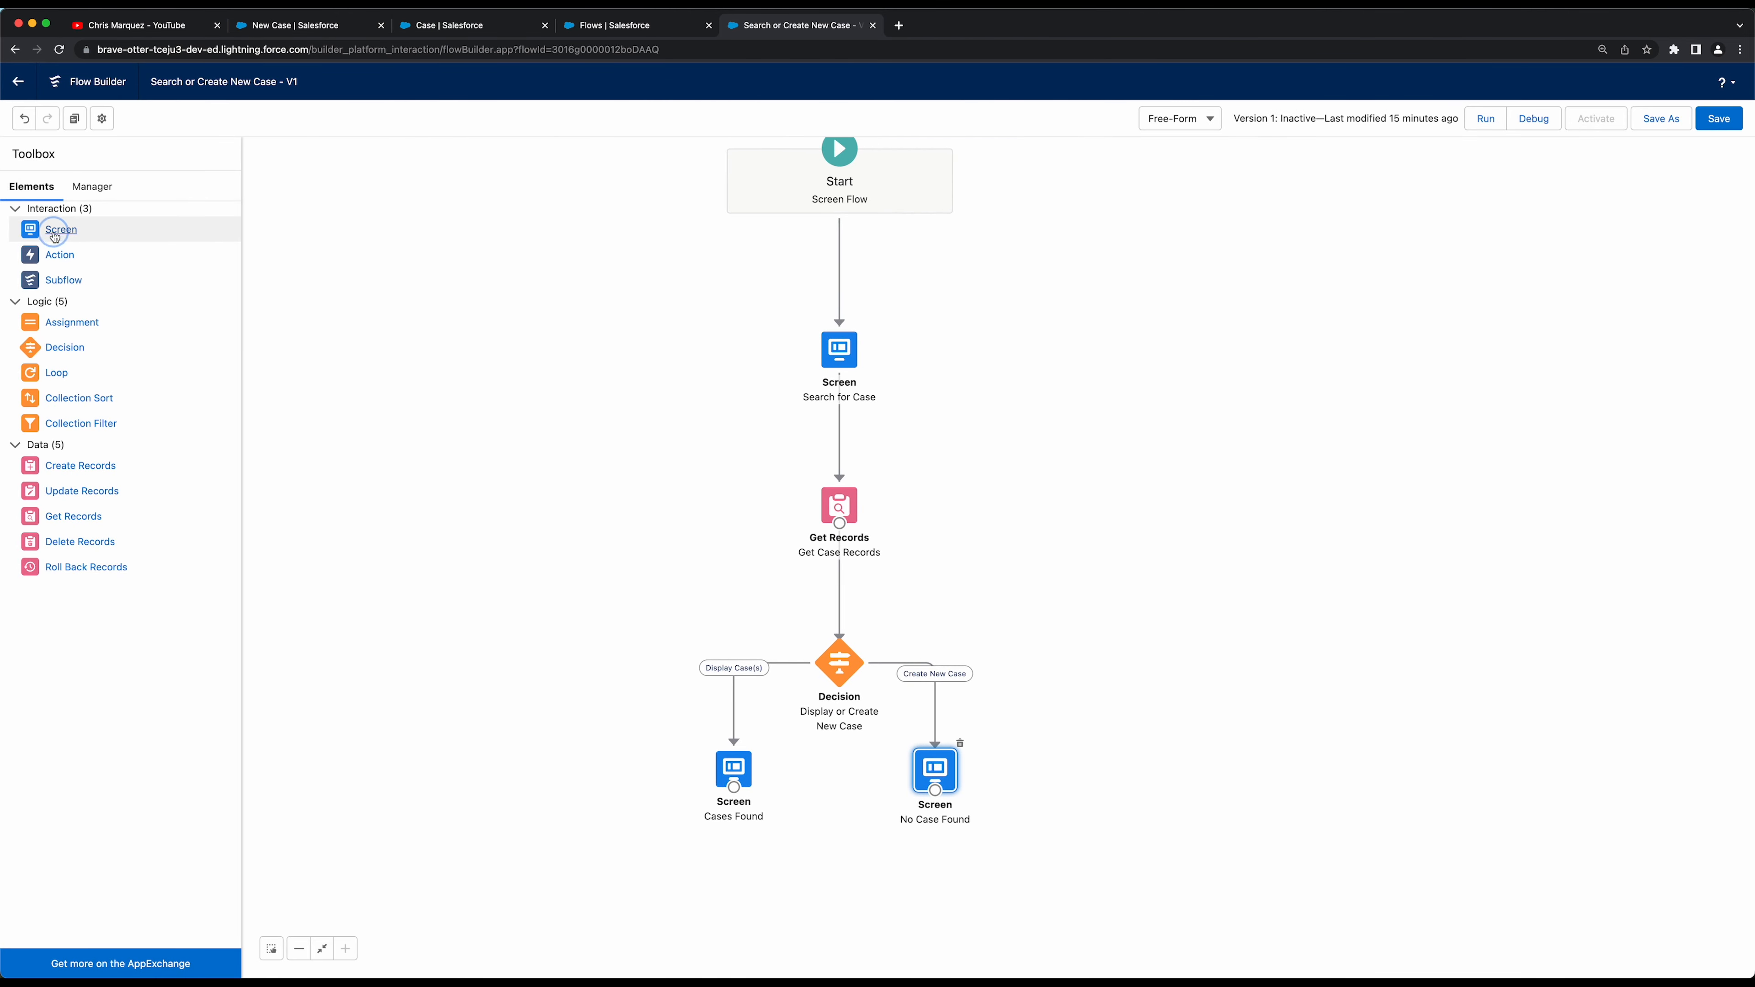
left_click_drag(55, 230, 1125, 781)
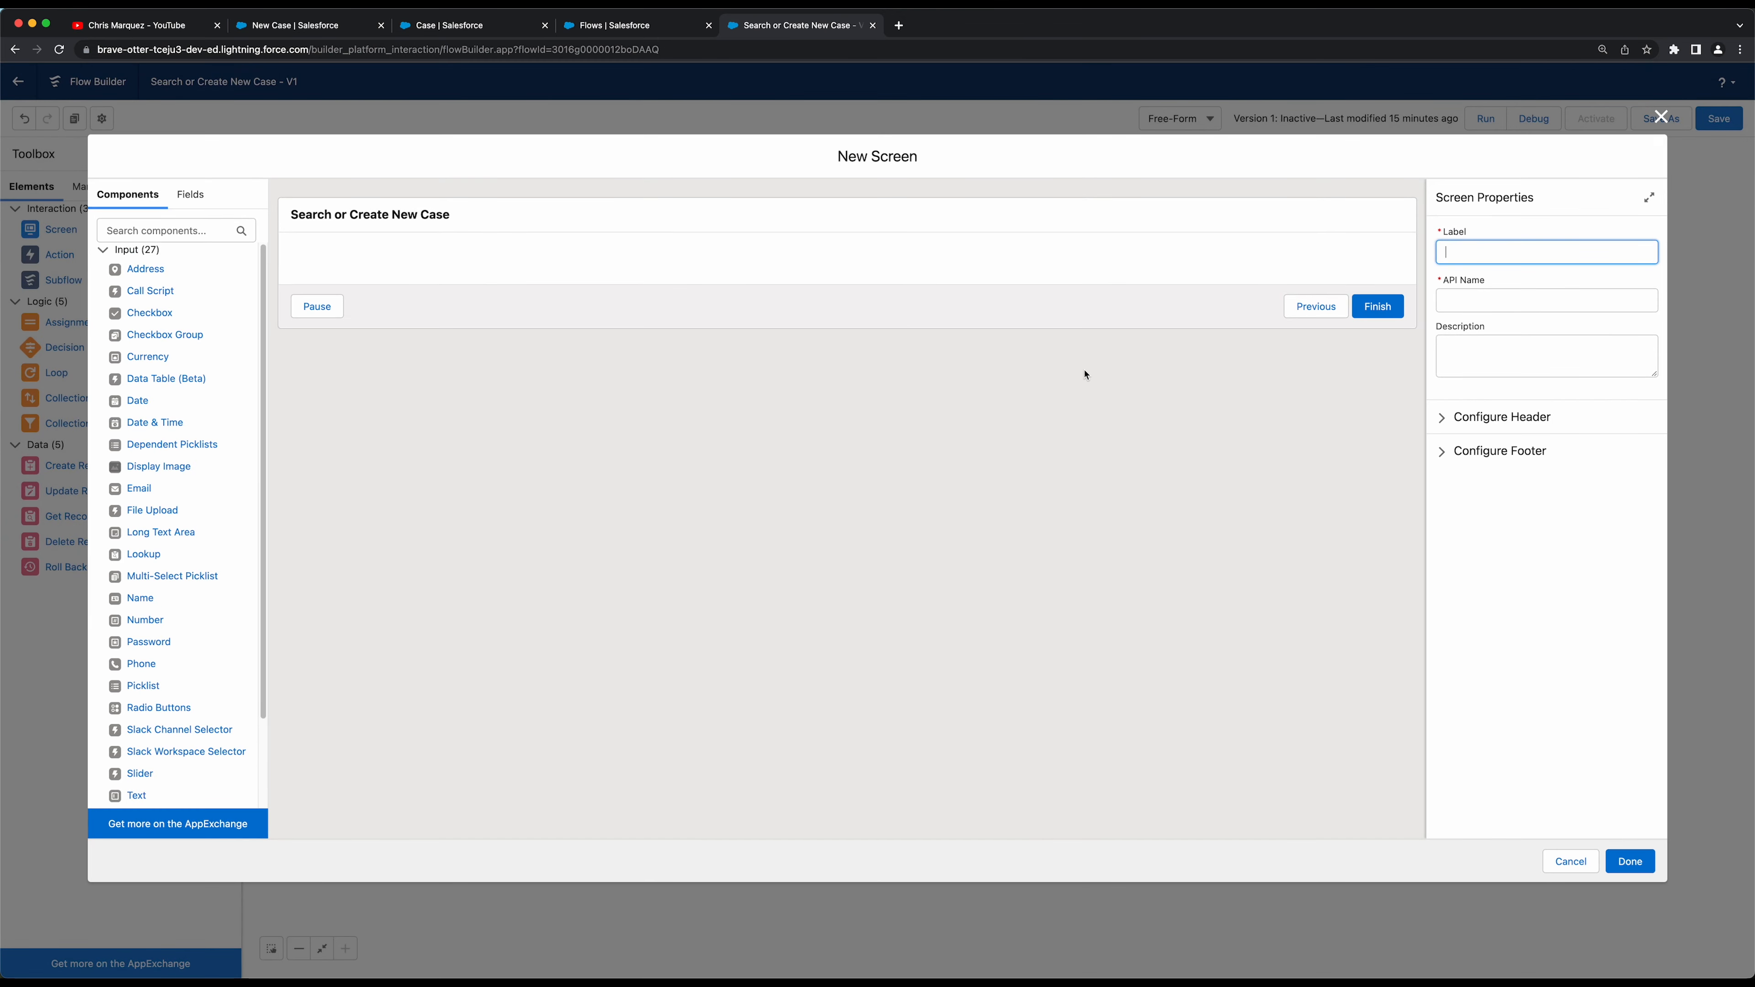
type("Create New Case")
key("Tab")
type("_Screen")
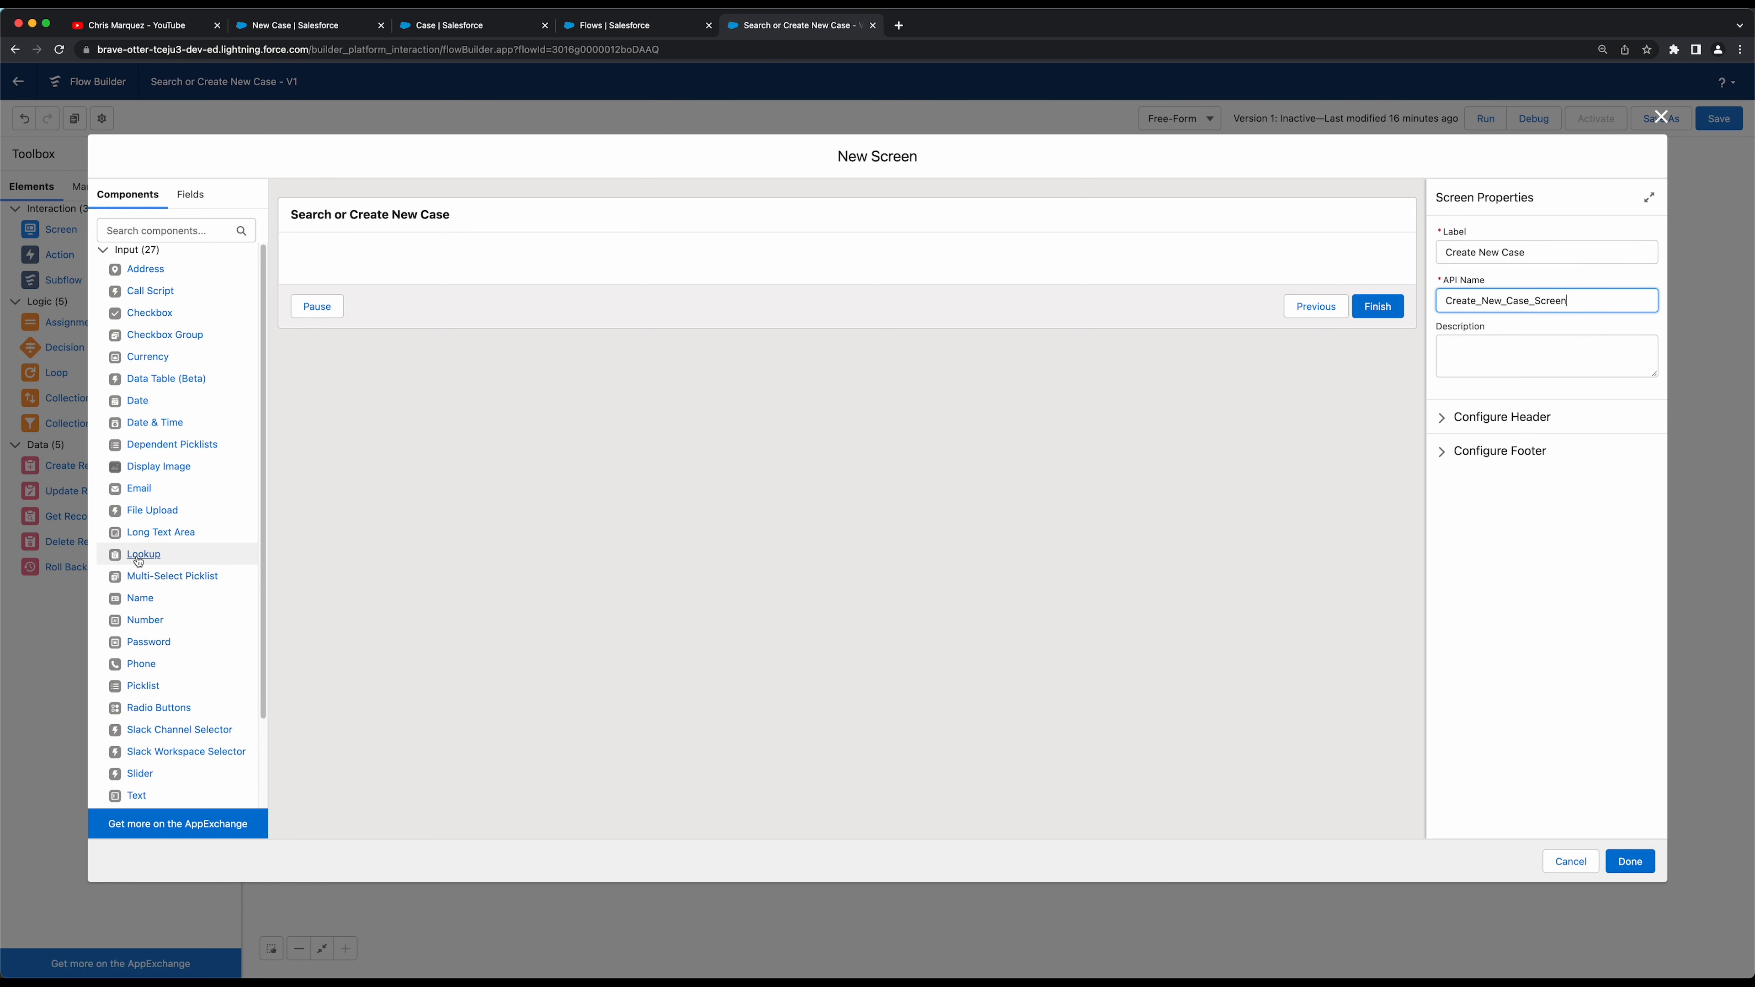
Add a Lookup component to the Create New Case screen with the API name Contact_Record_Lookup
left_click_drag(135, 558, 542, 270)
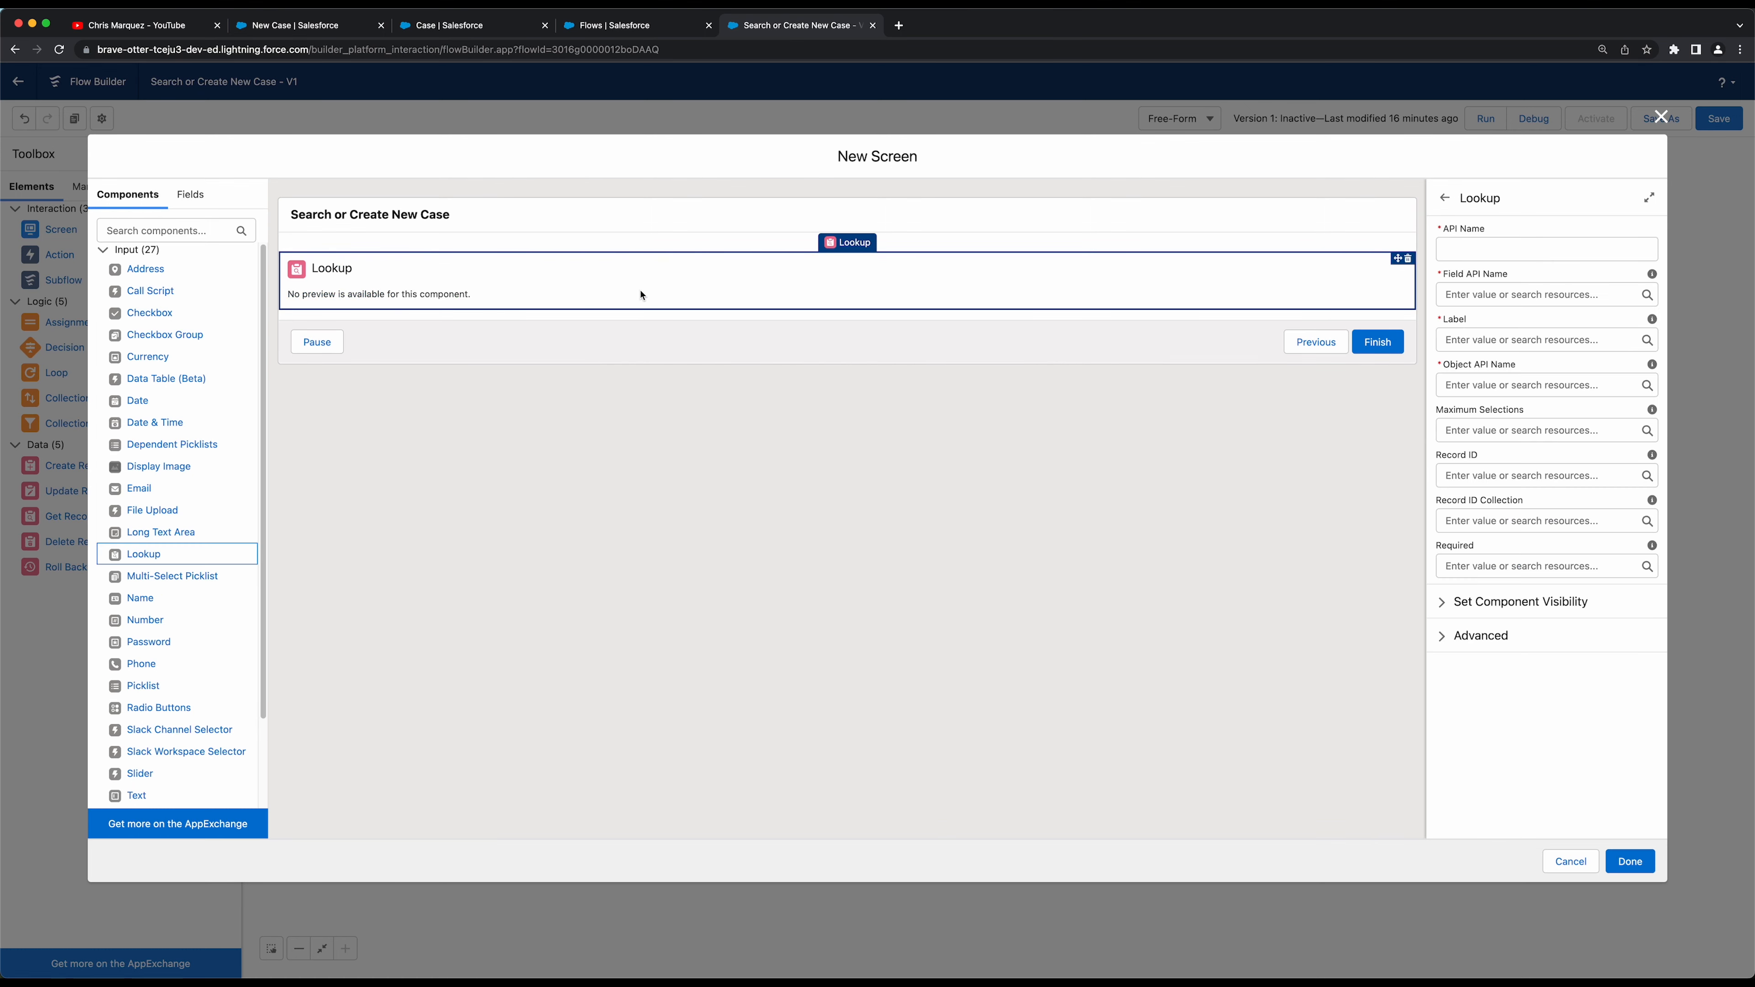
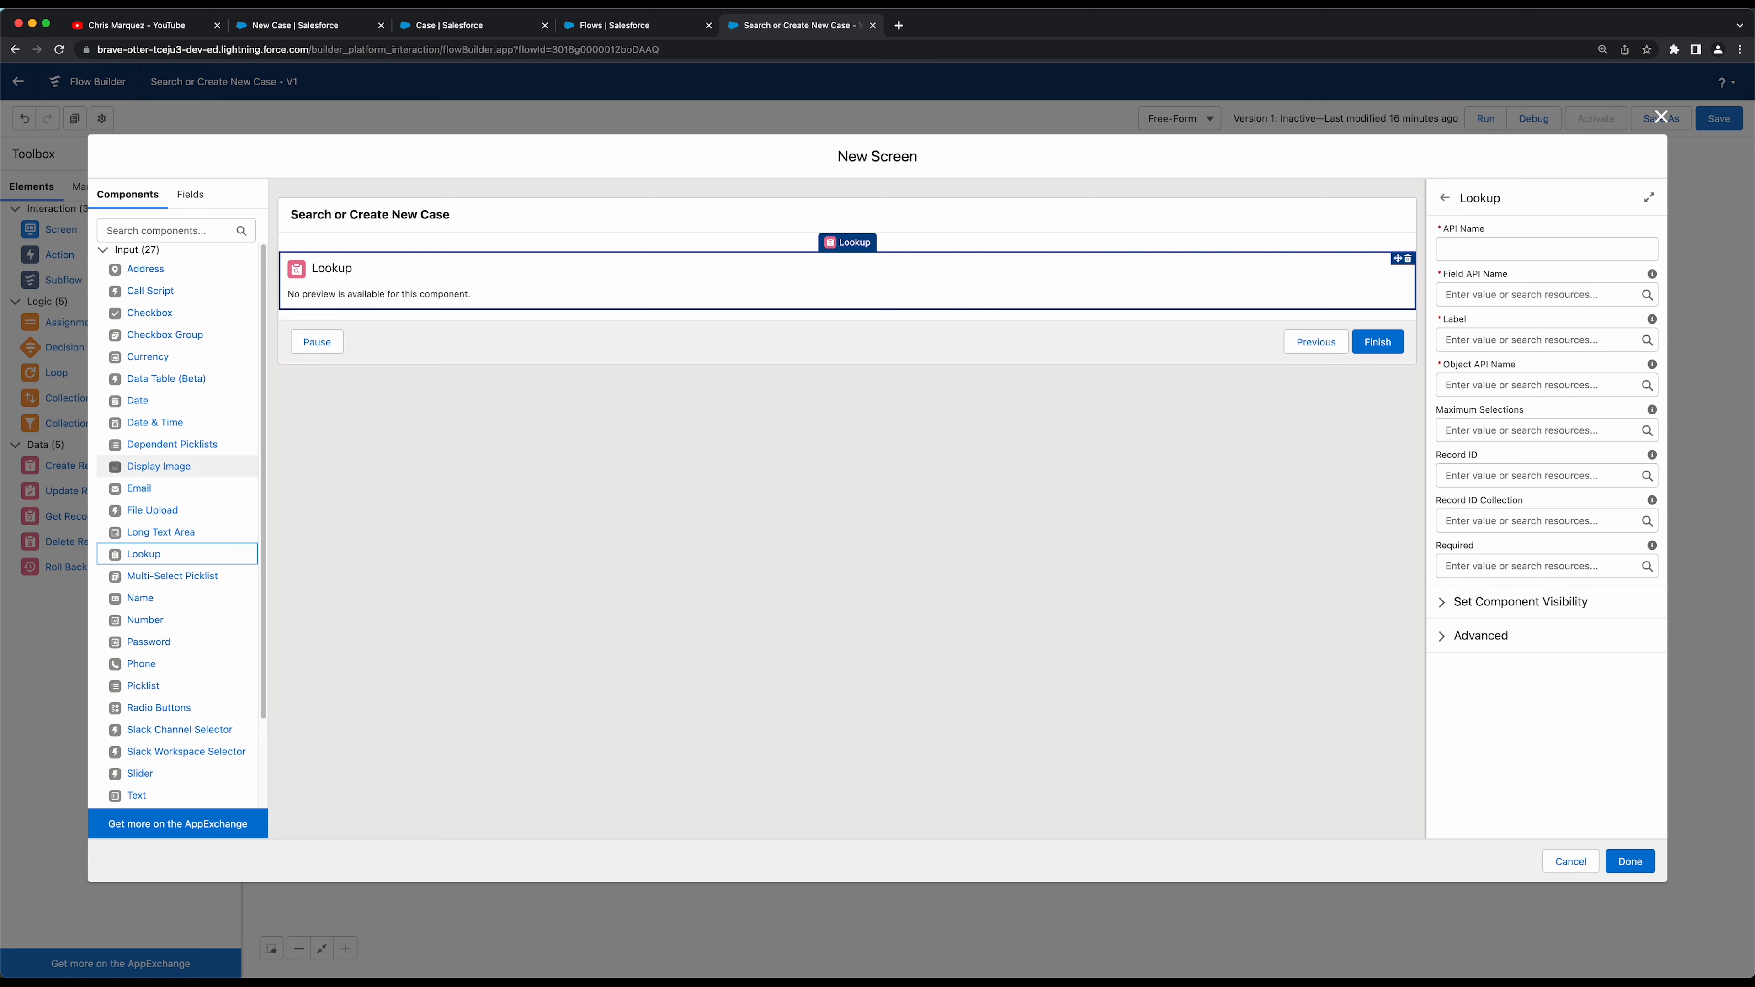
left_click(1454, 249)
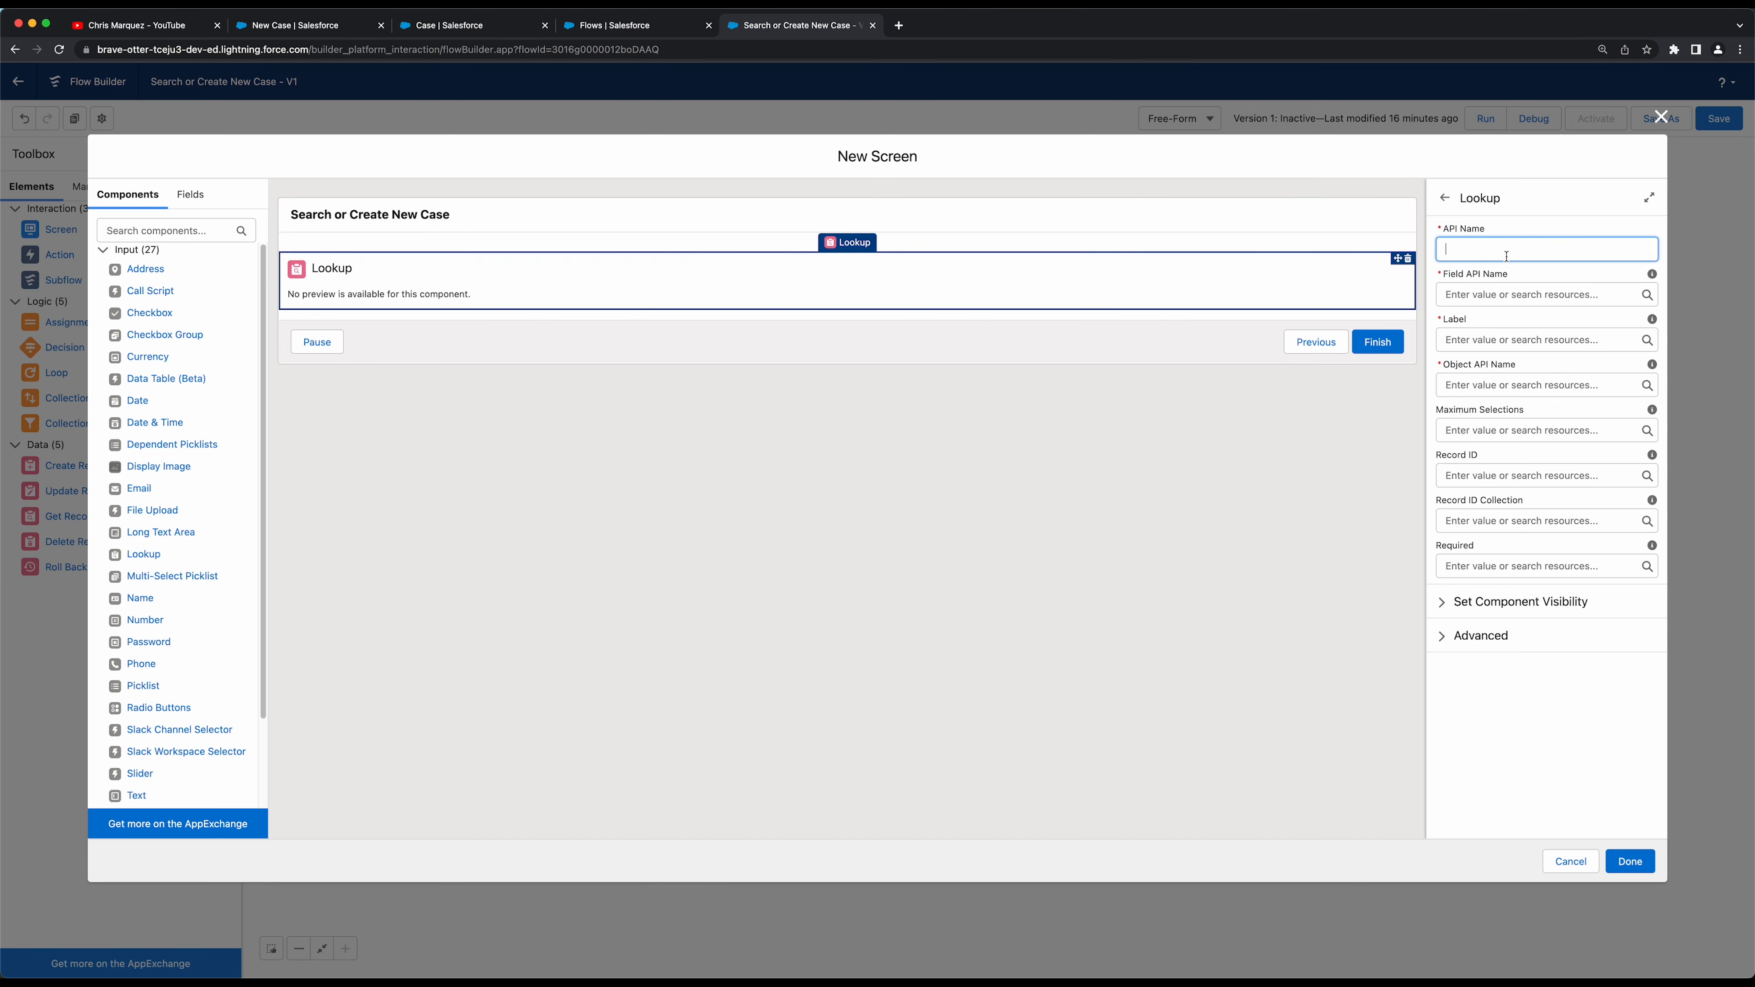
type("Contac")
type("t_Record_+")
type("Lioo")
key("BackSpace")
key("BackSpace")
key("BackSpace")
type("ookuop")
Read the help for the lookup's Field API Name and open the Case object's Fields & Relationships list in Setup
left_click(1510, 295)
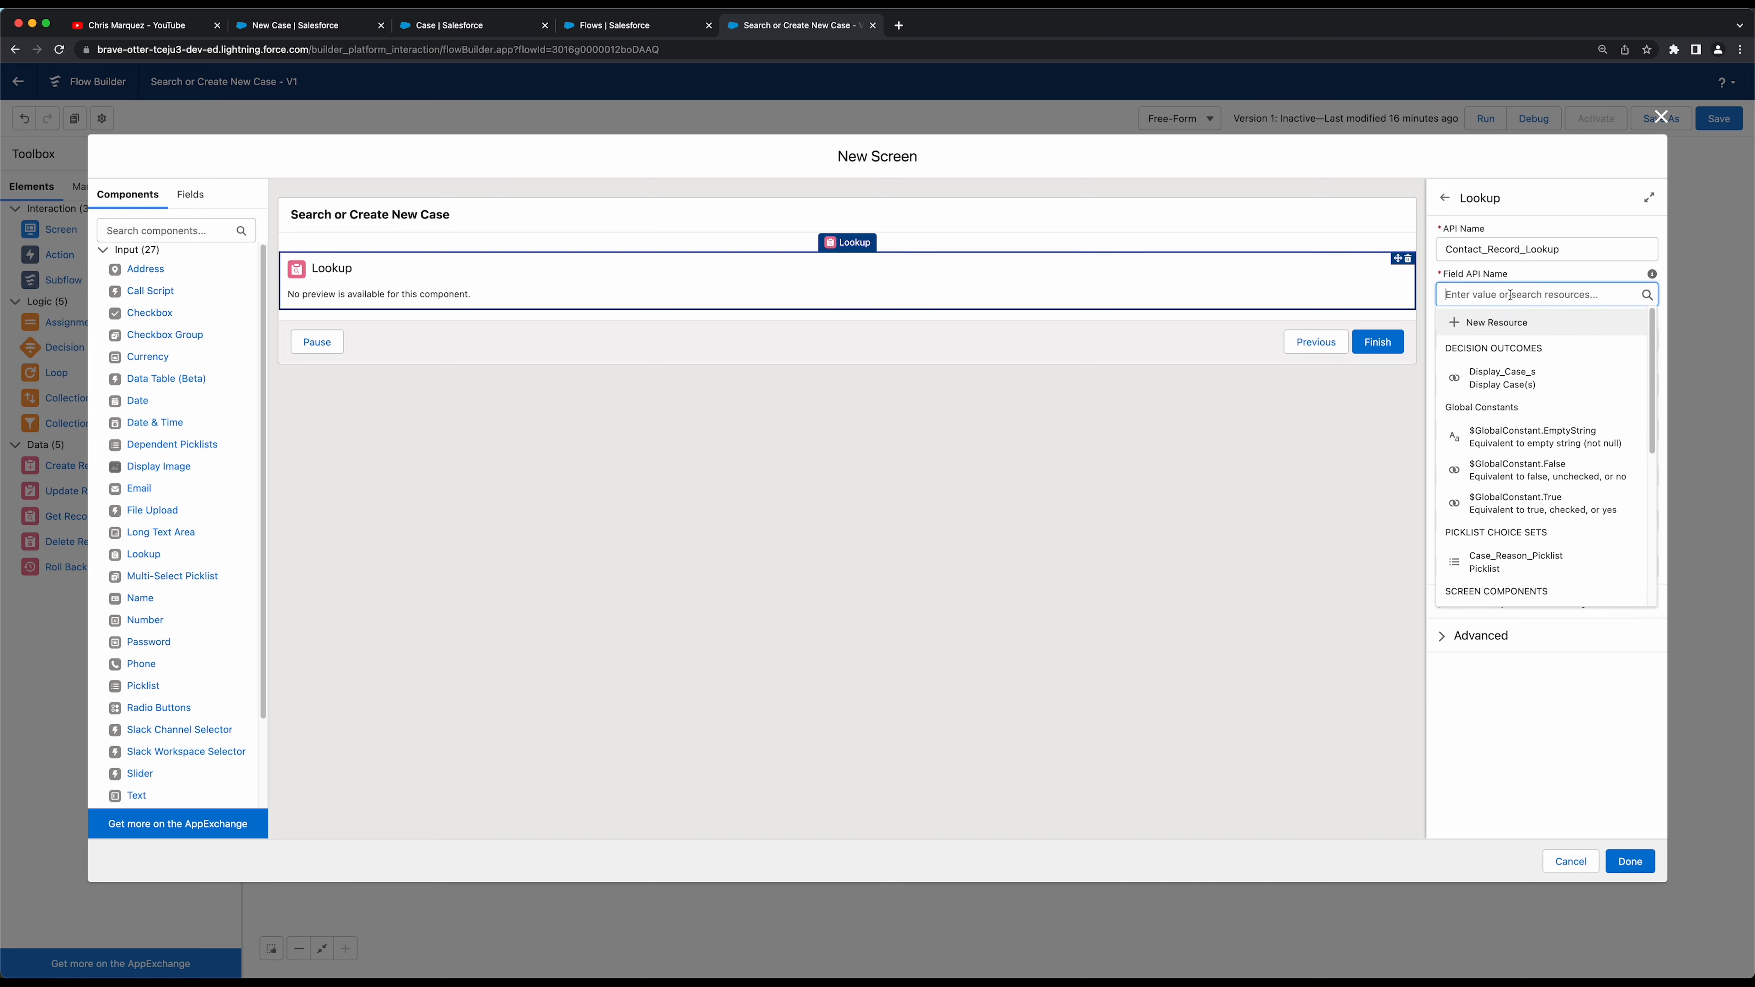
mouse_move(1651, 276)
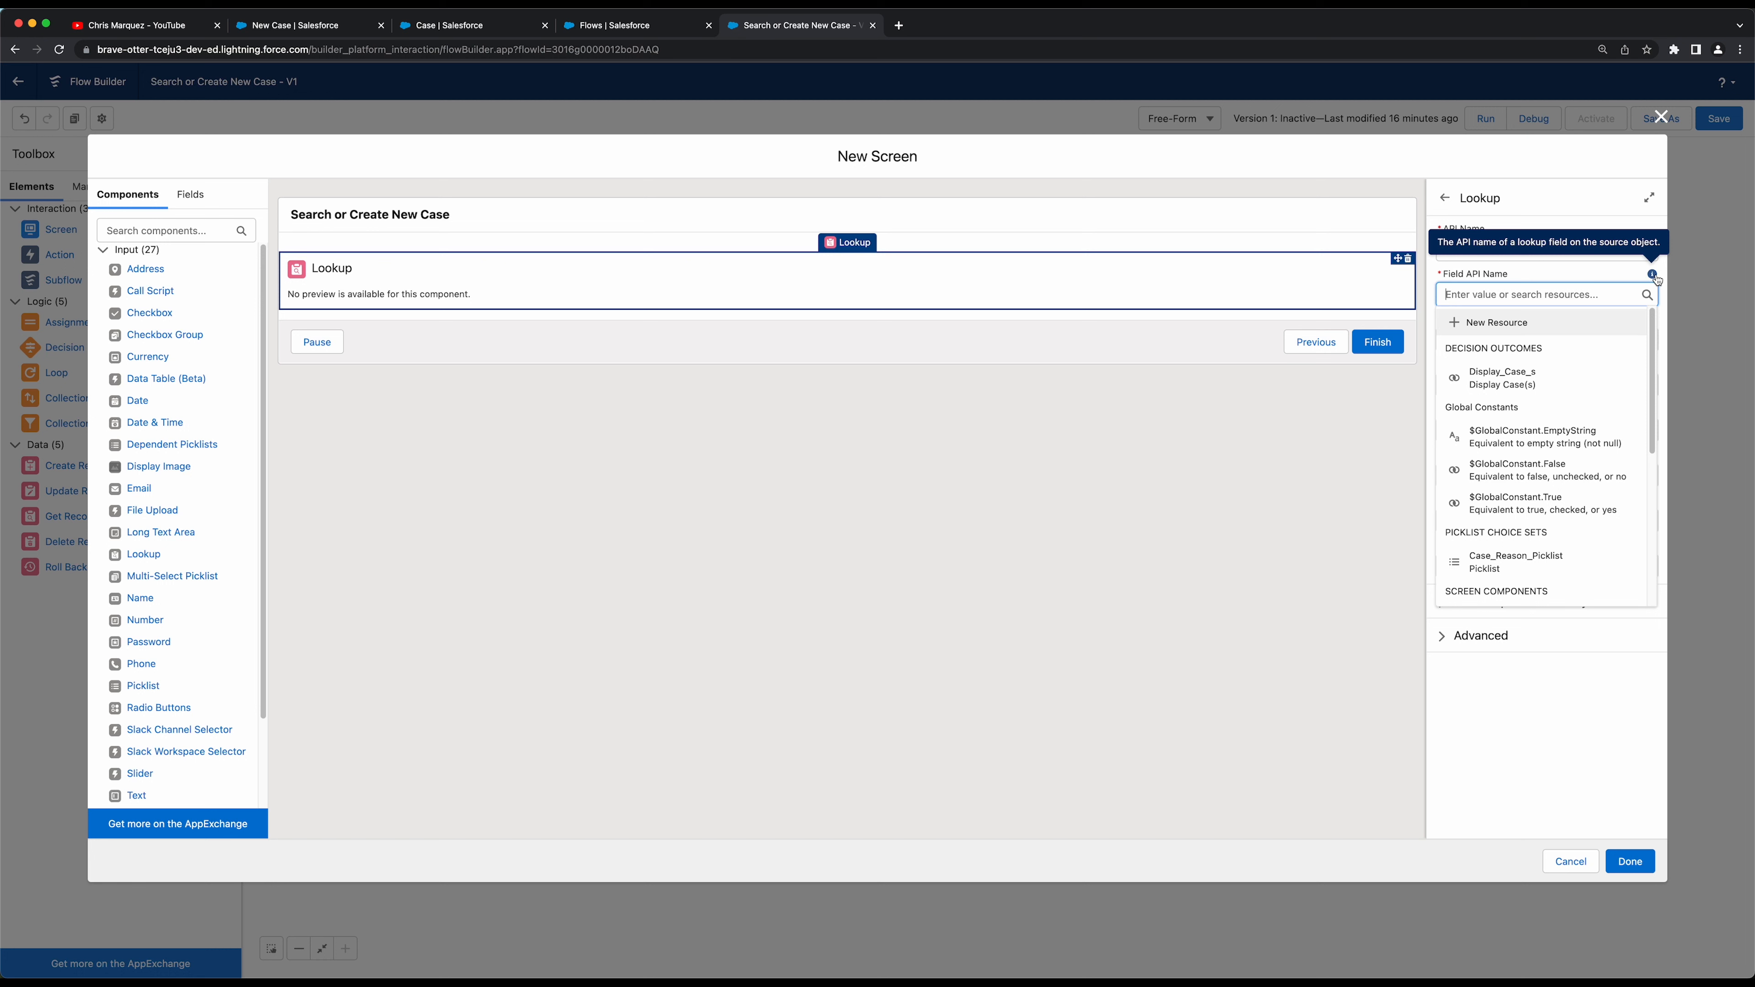
left_click(1582, 272)
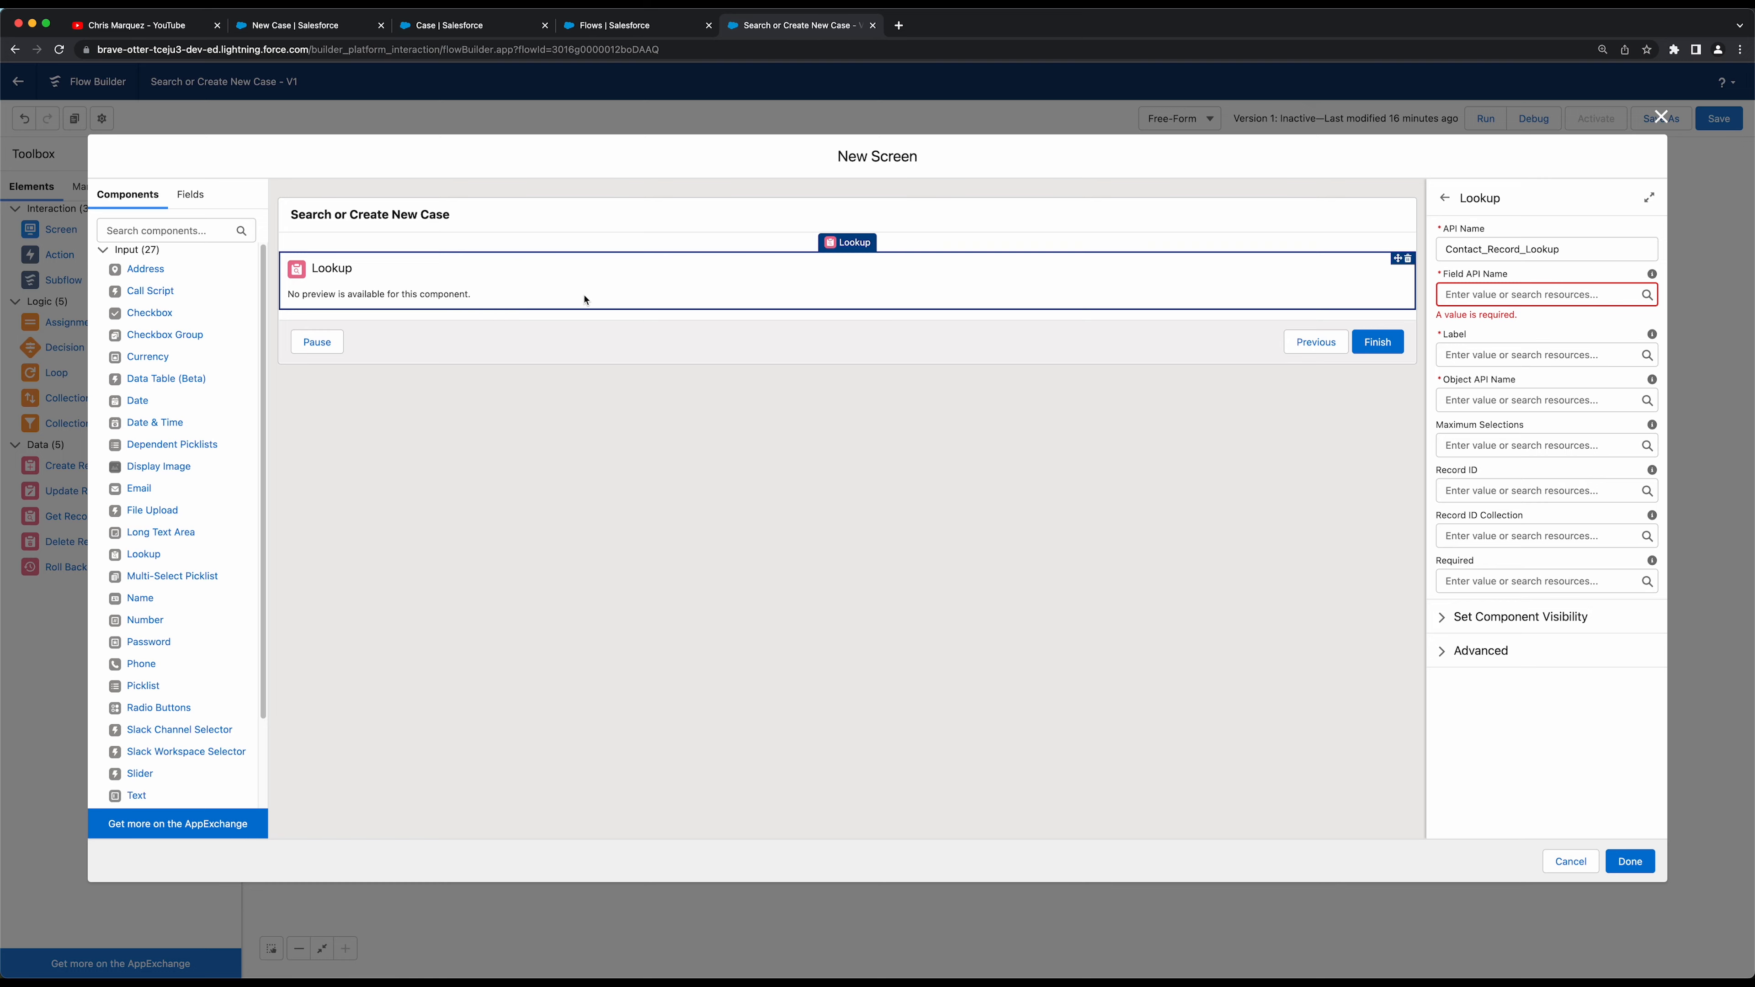
left_click(482, 28)
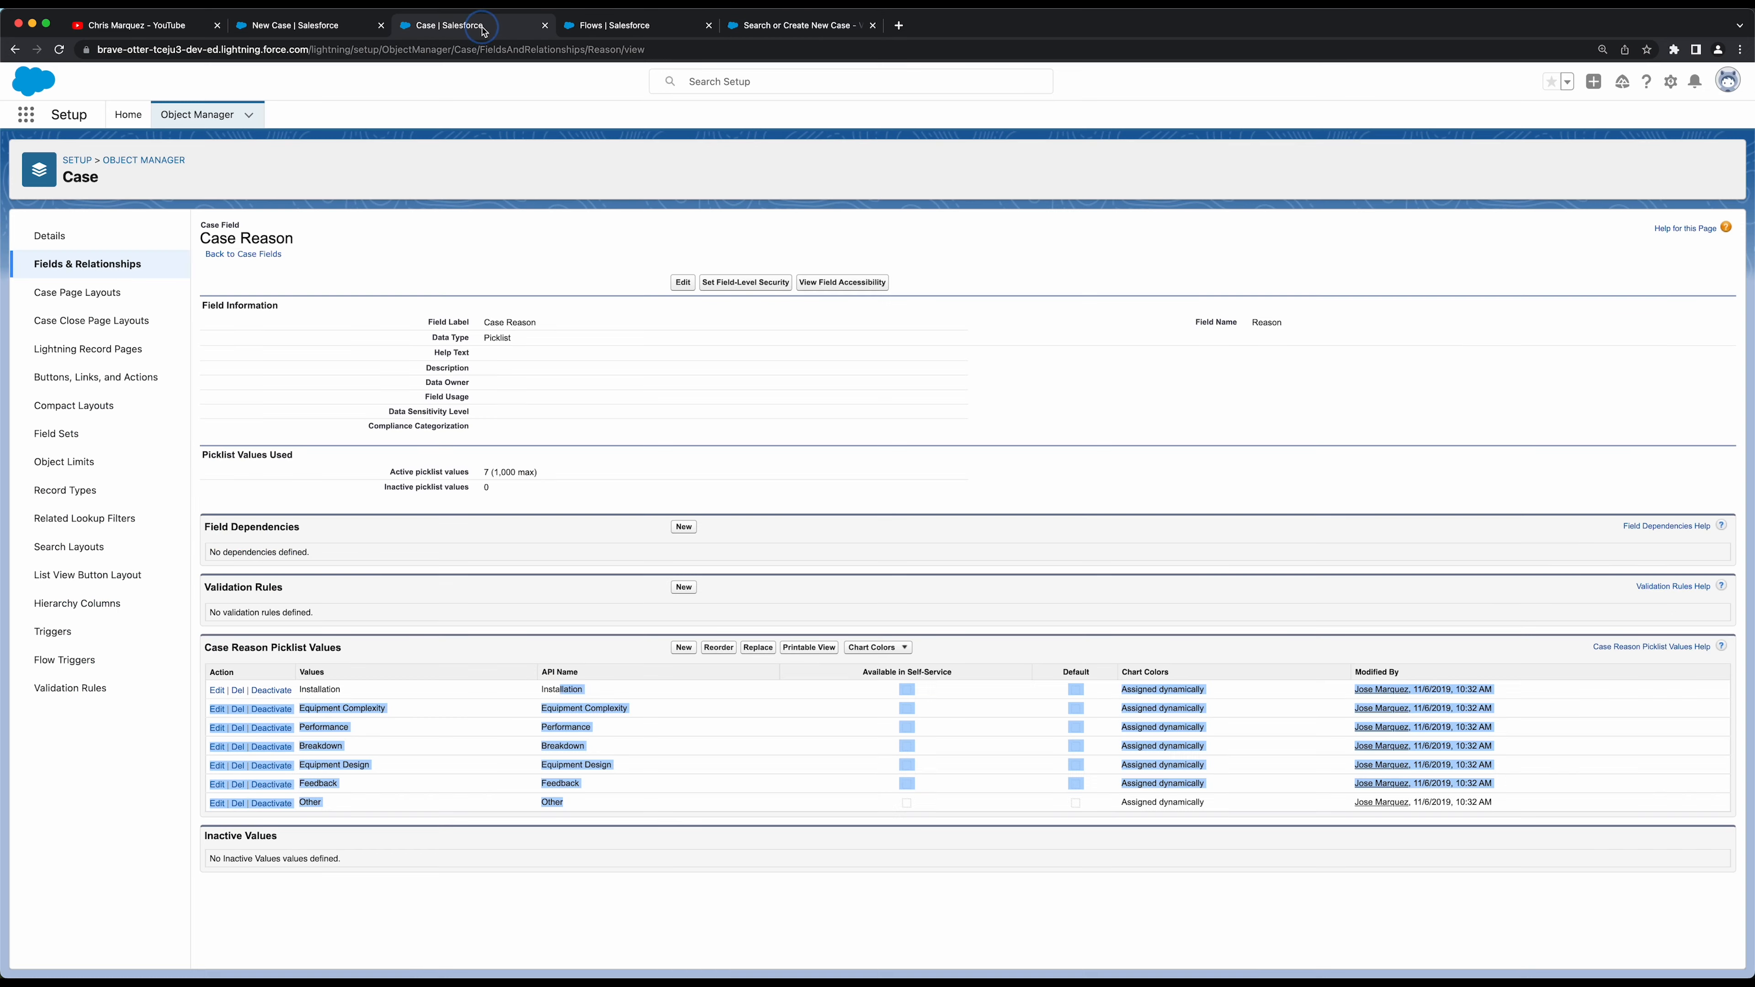
left_click(262, 255)
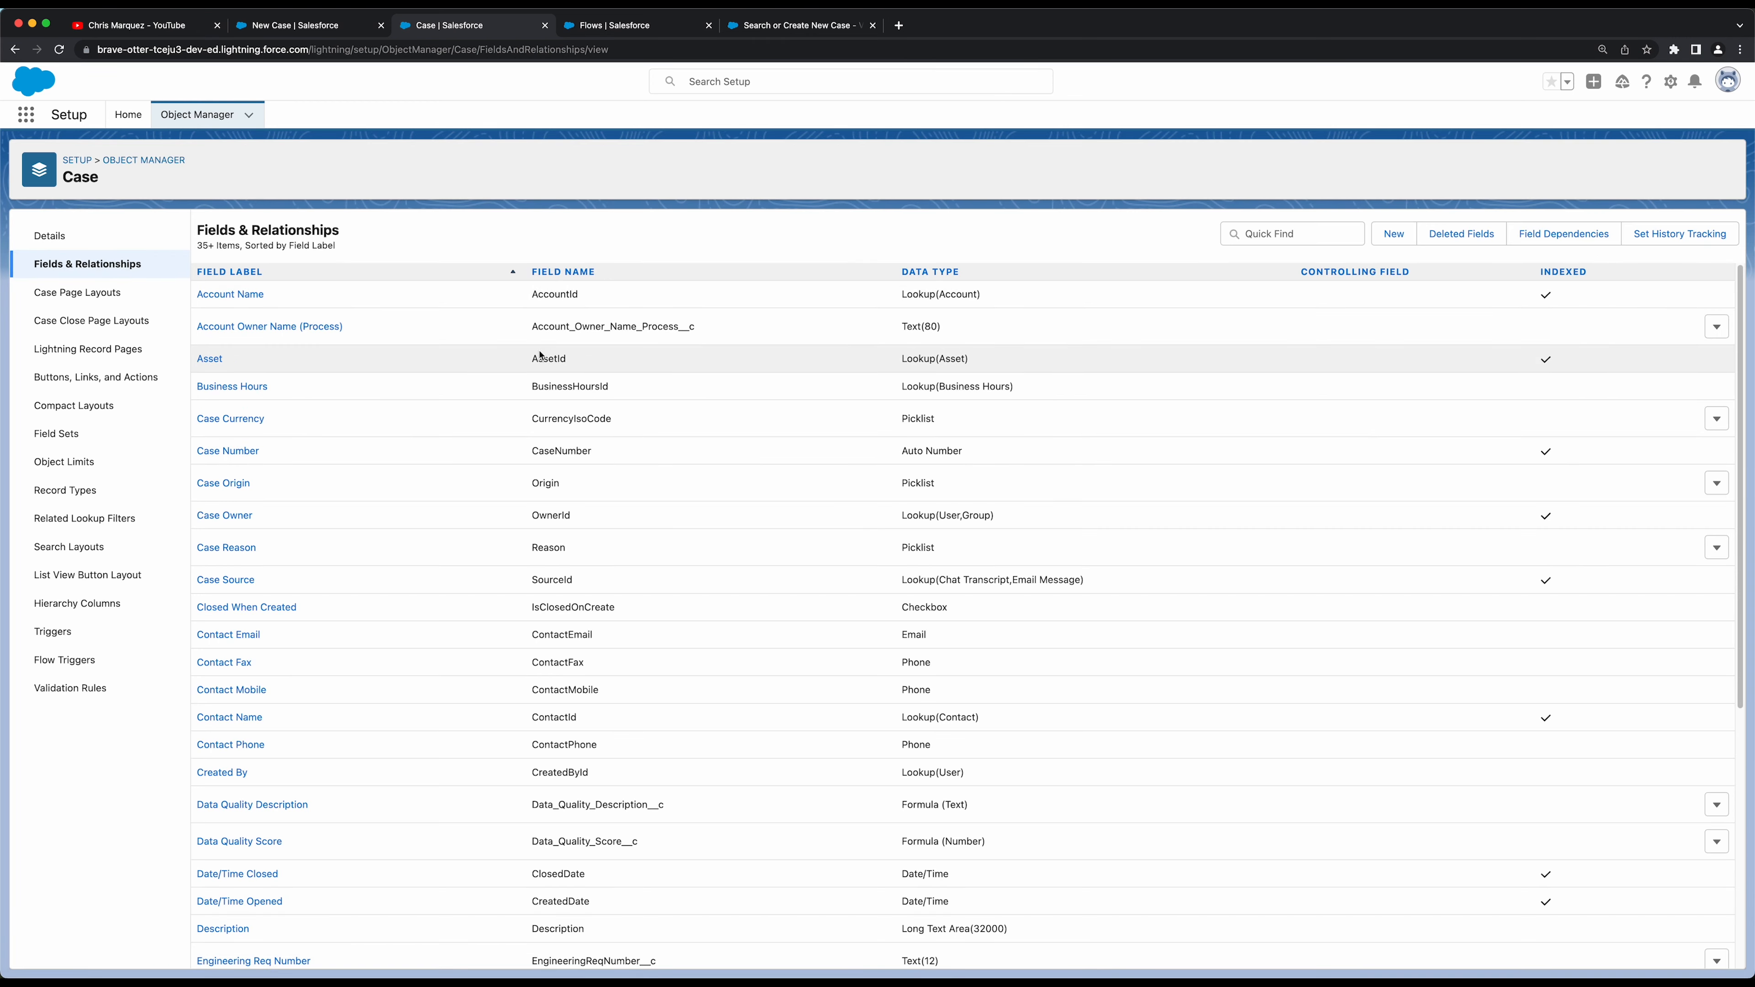
Copy the Contact Name field's API name, ContactId, from the Case object's field list
scroll(407, 575, "down", 1)
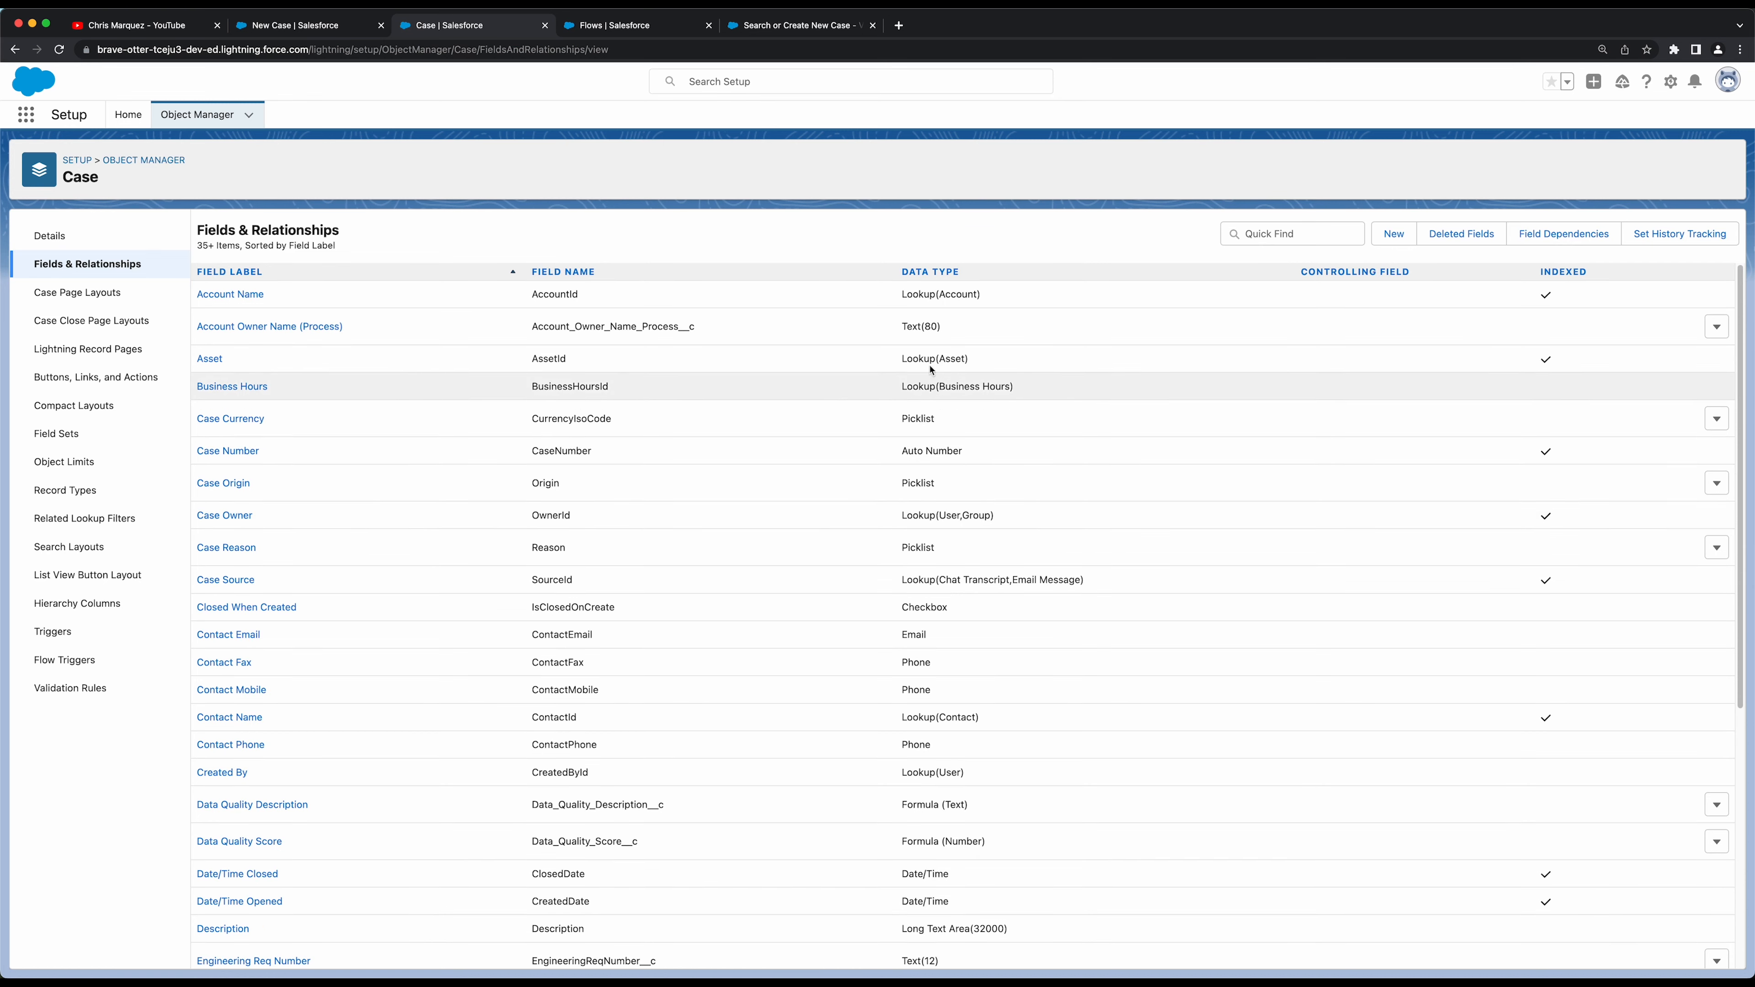
scroll(910, 543, "down", 3)
scroll(910, 542, "down", 3)
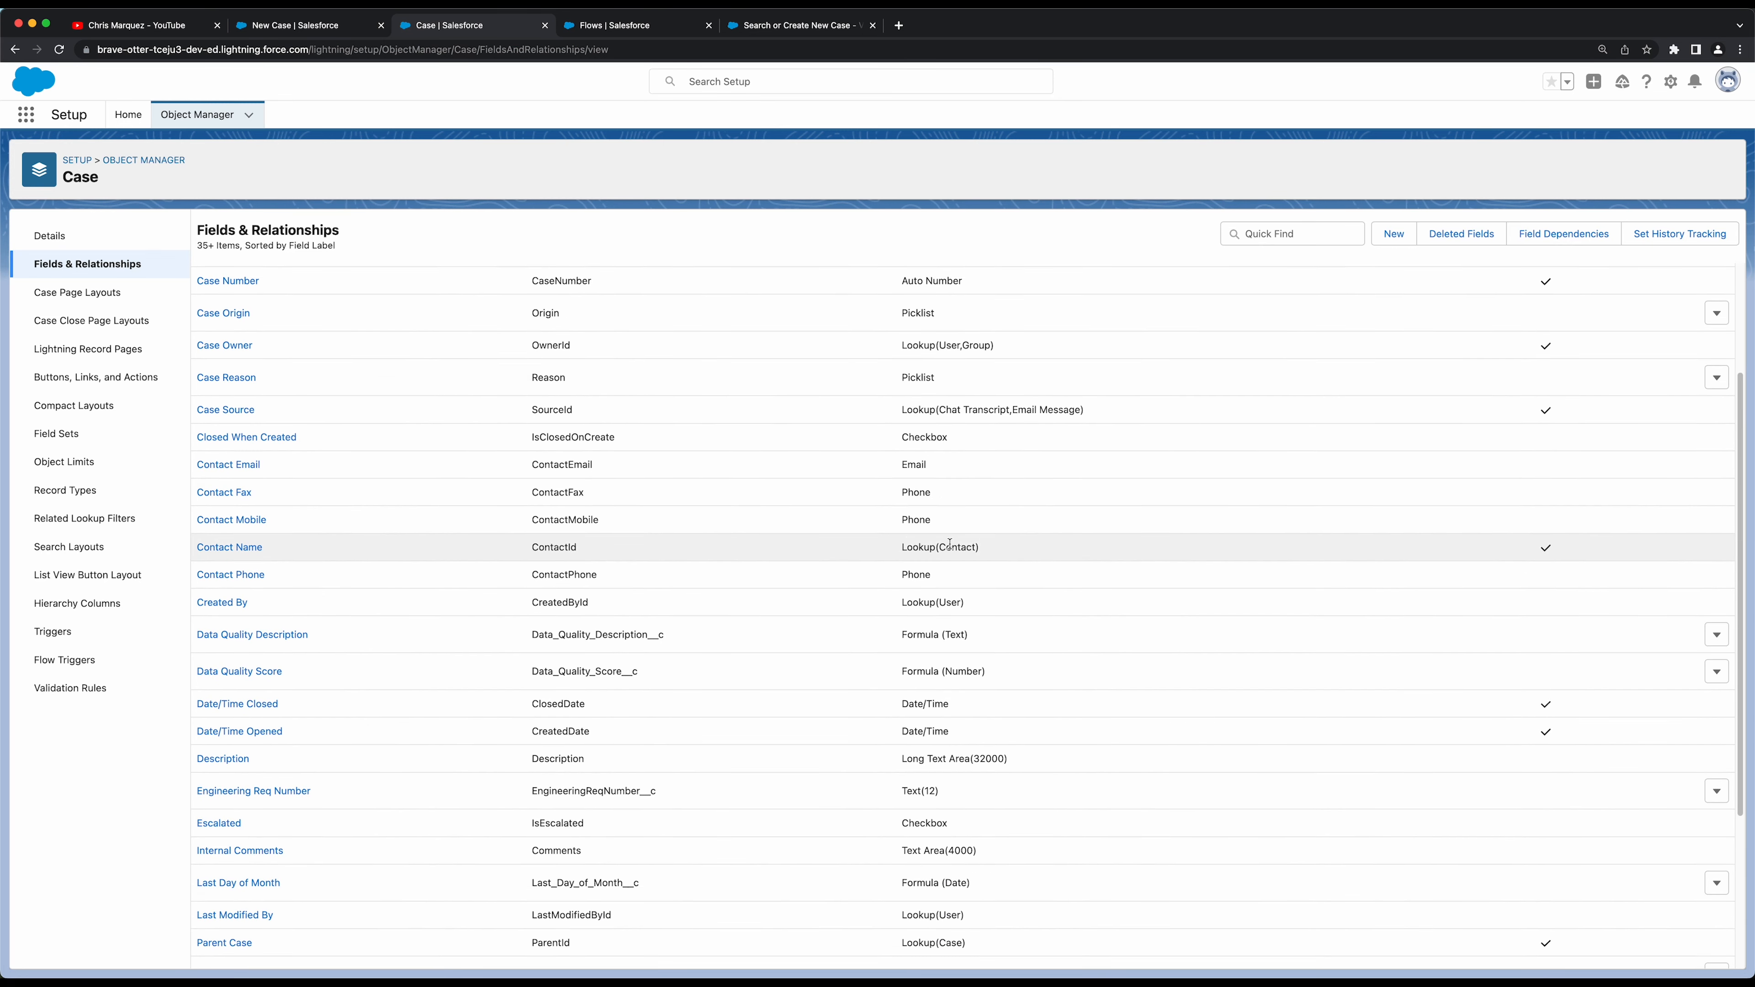
left_click_drag(980, 547, 899, 553)
double_click(547, 545)
key("ctrl+c")
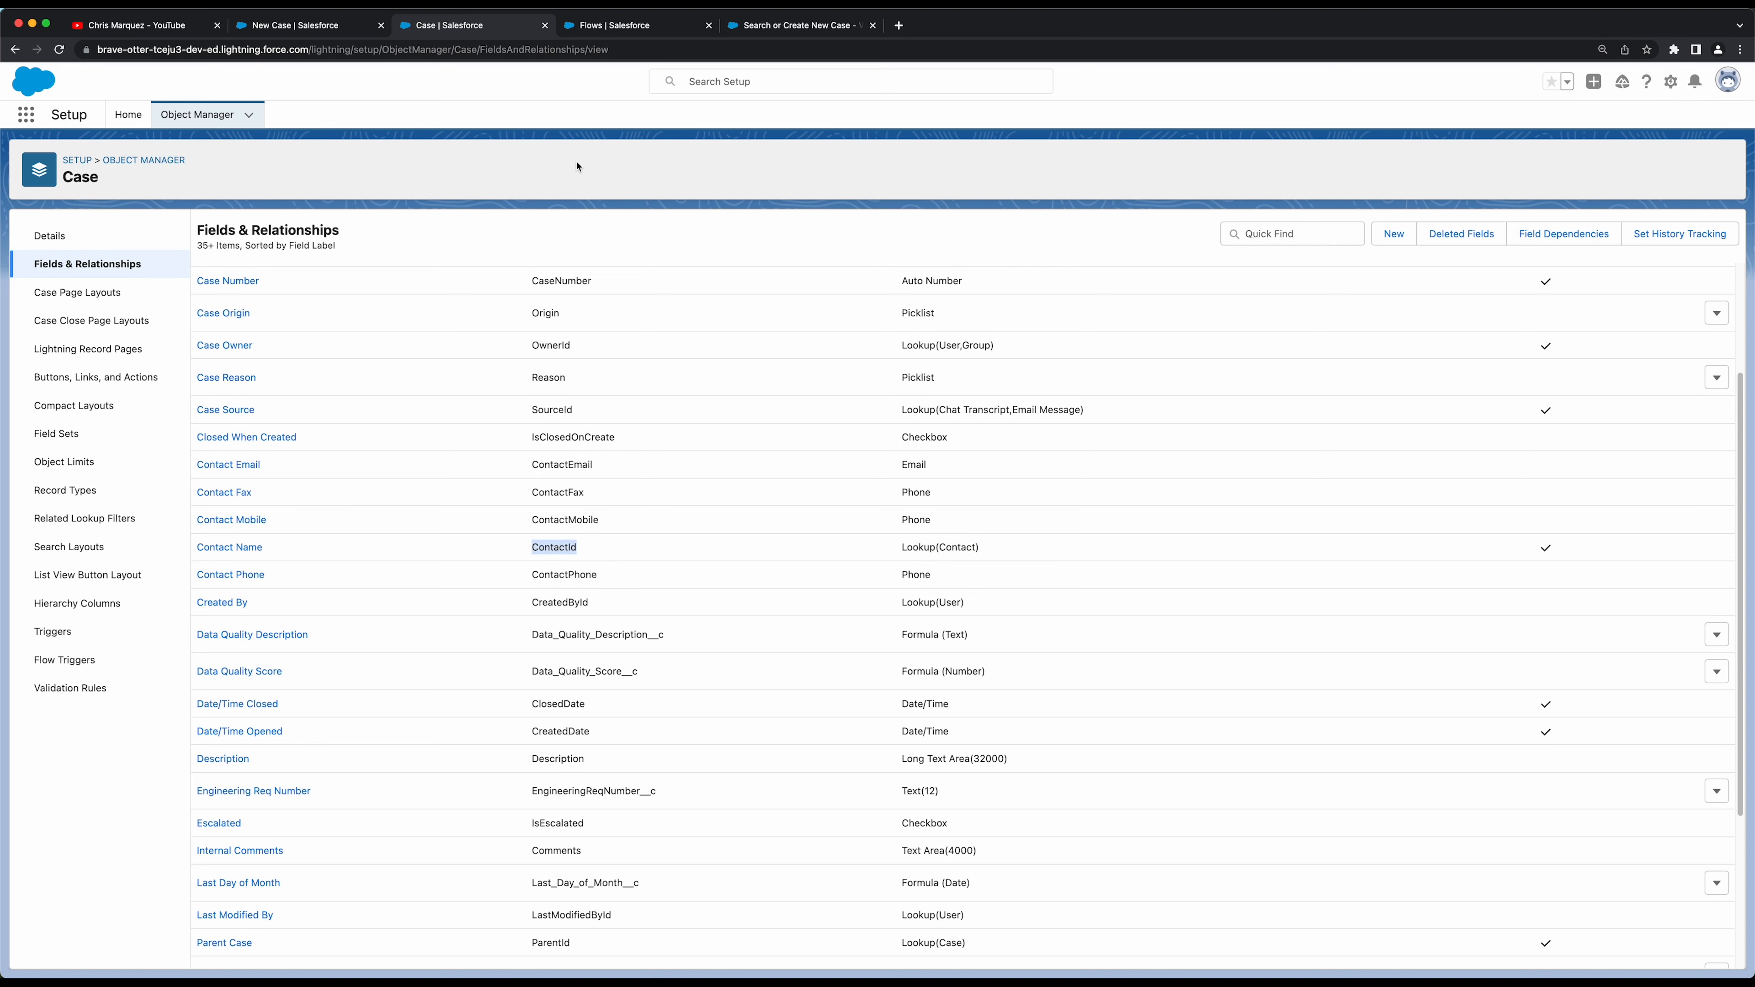
Switch to the Search or Create New Case flow and paste ContactId as the Lookup component's Field API Name
left_click(781, 28)
left_click(1463, 286)
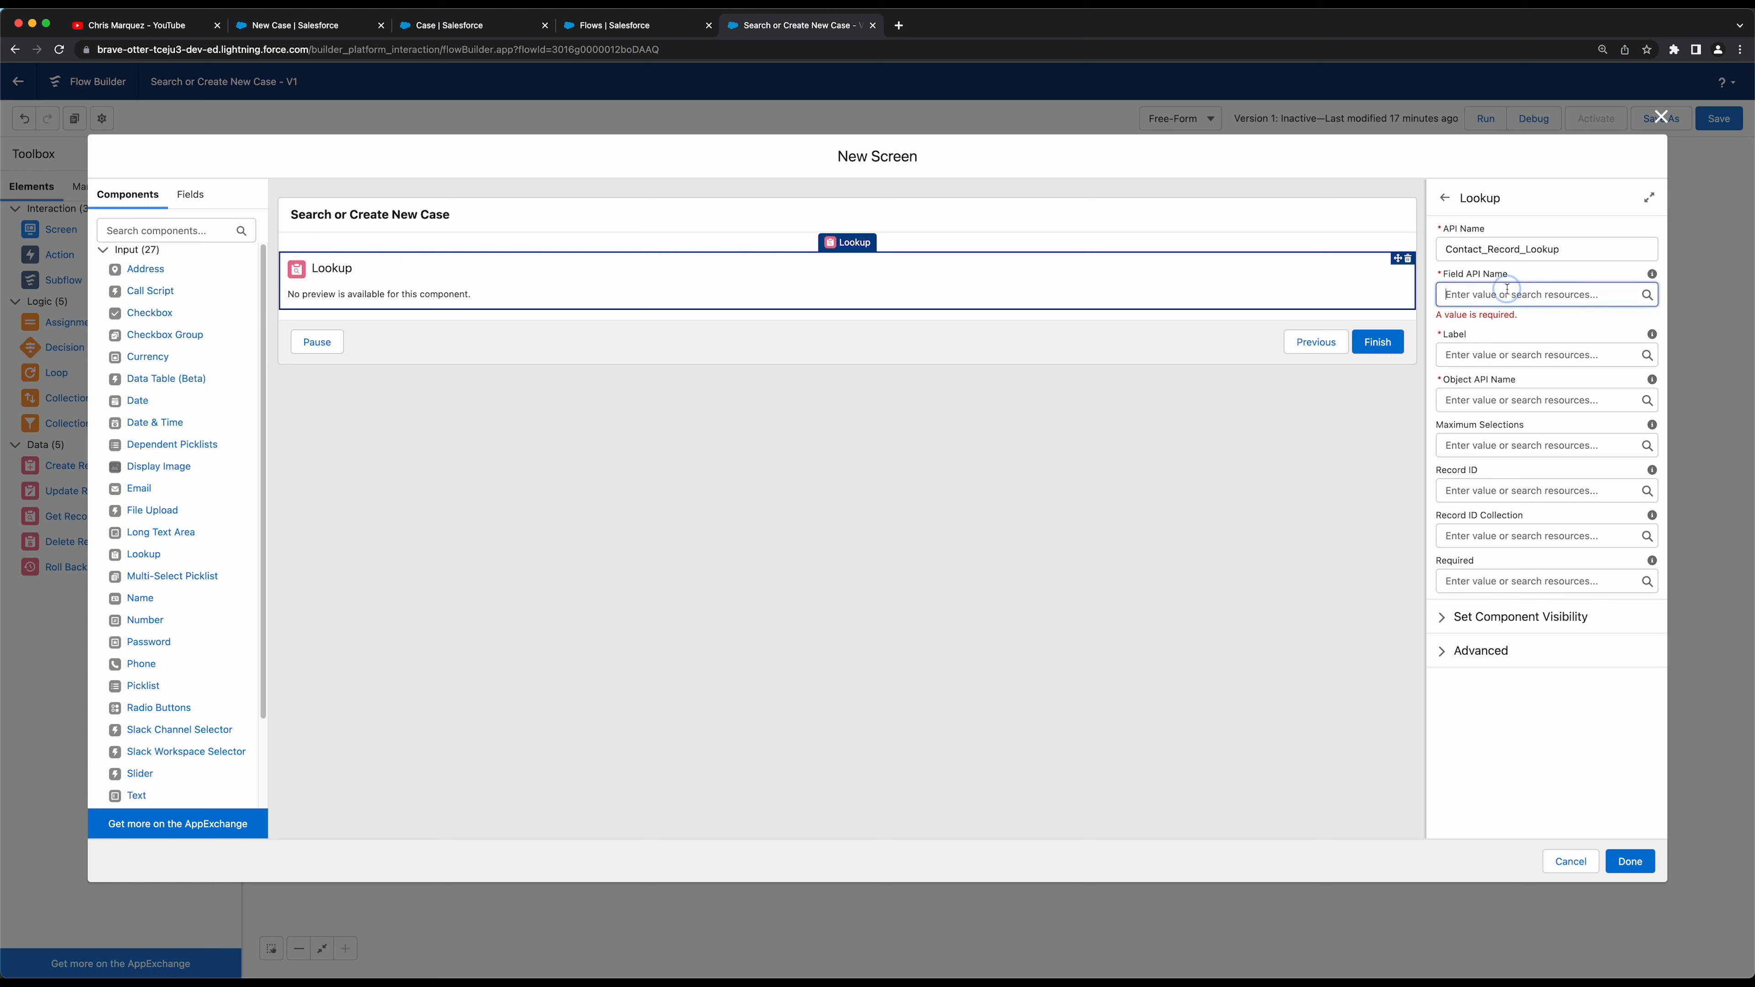
key("ctrl+v")
left_click(1467, 311)
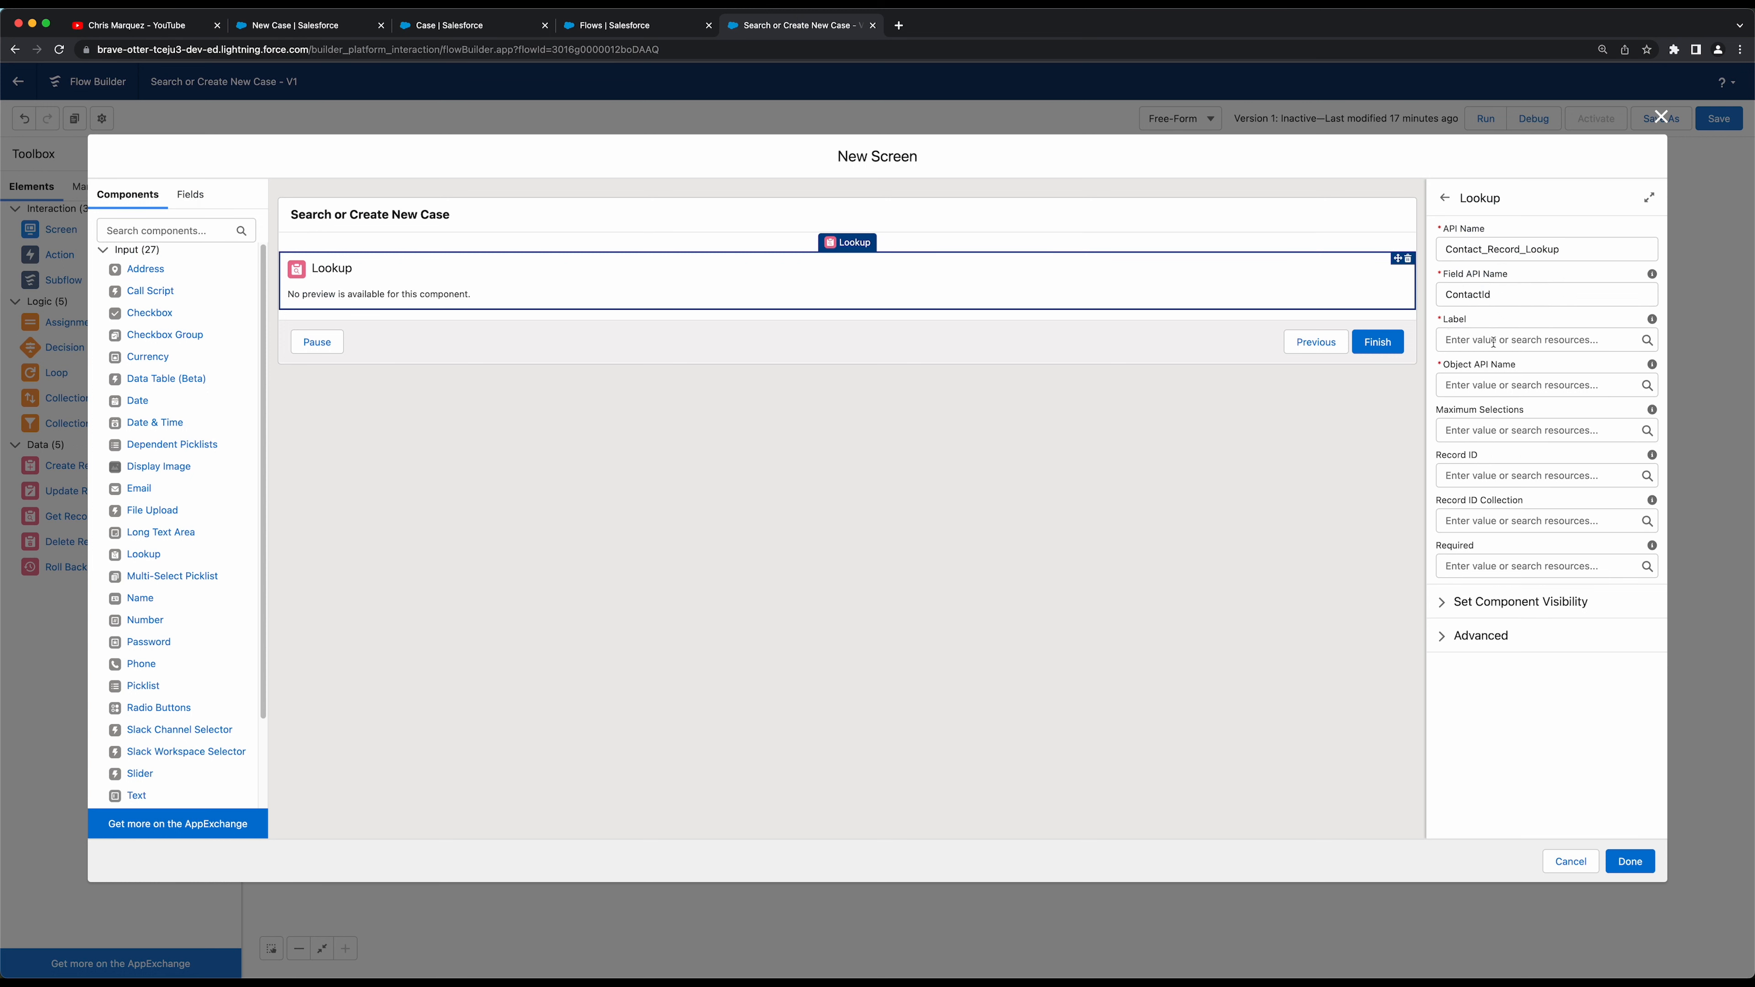
Label the Lookup component "Contact Name" and set its Object API Name to Case
left_click(1476, 343)
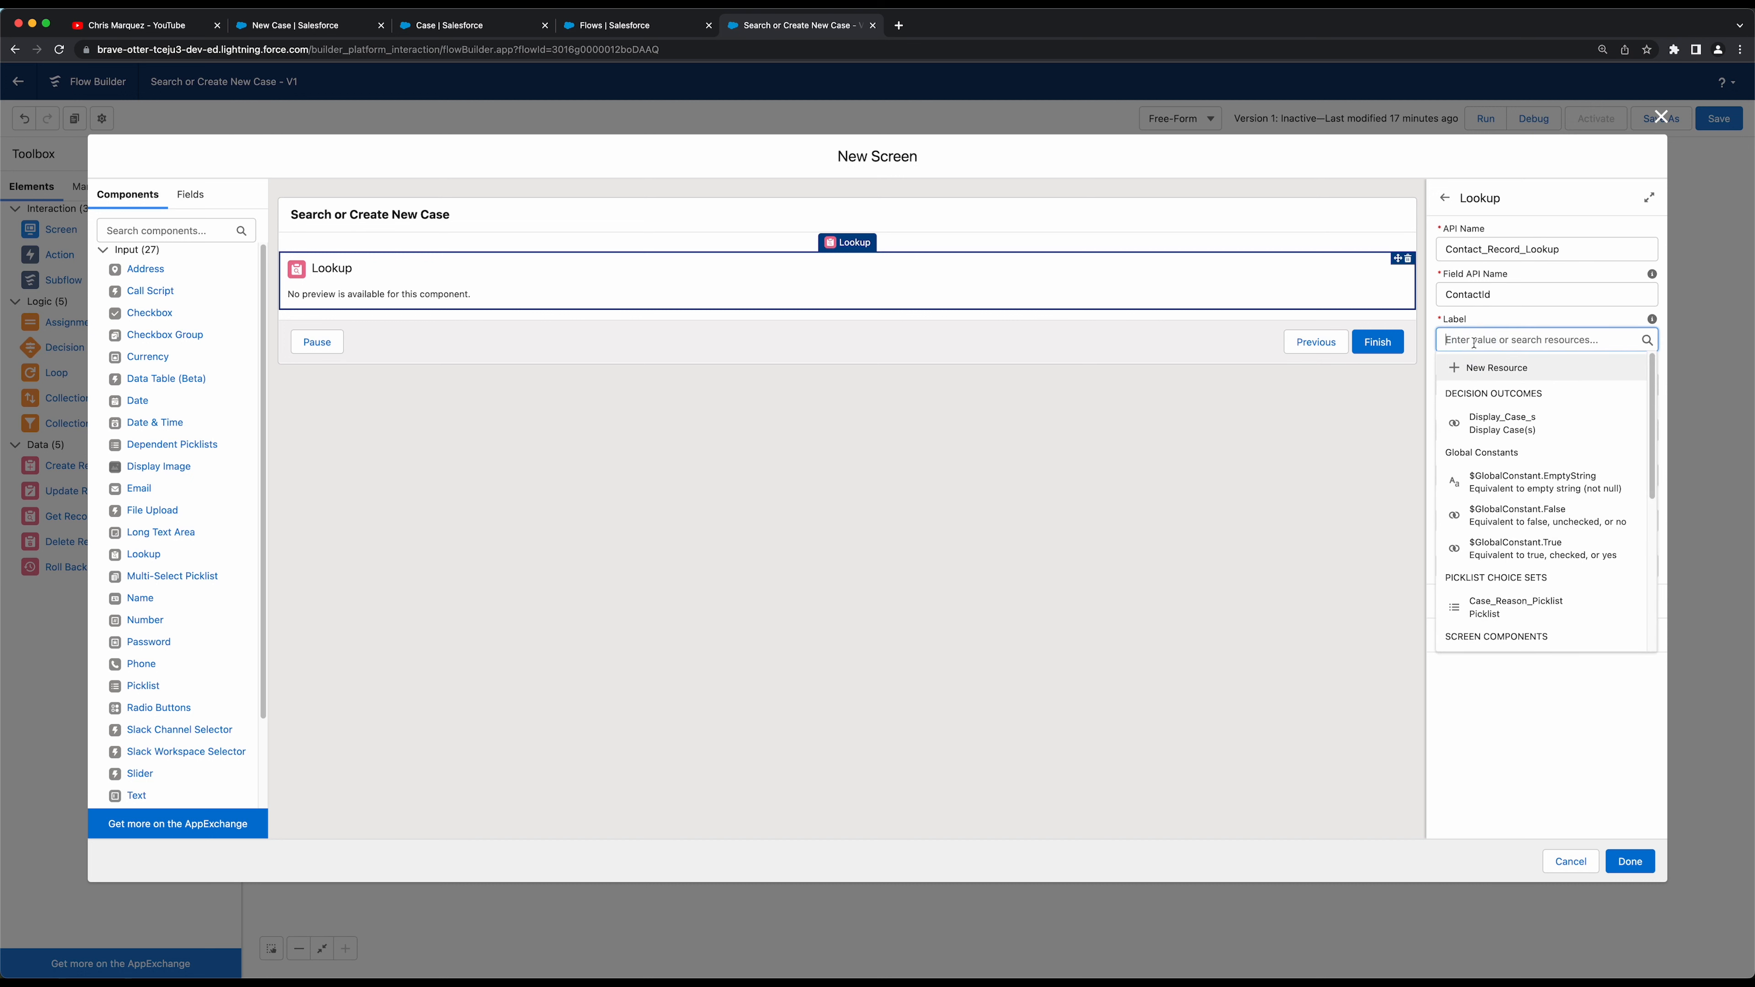
type("Contact")
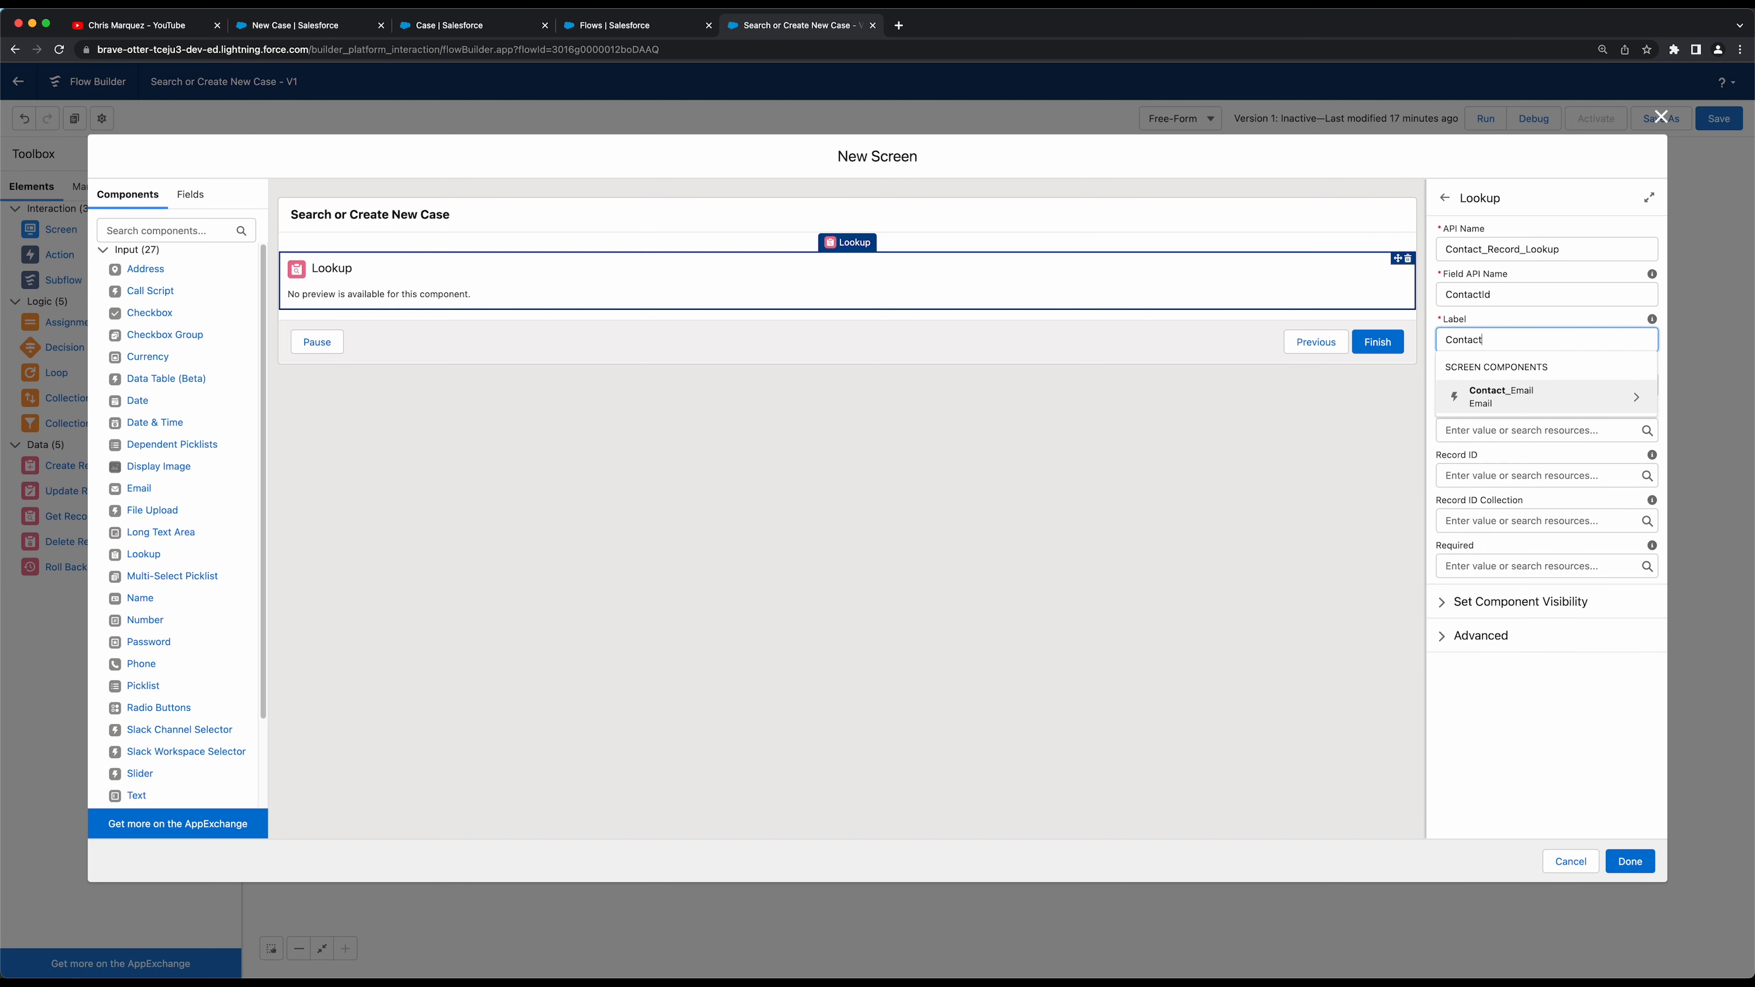
type(" Name")
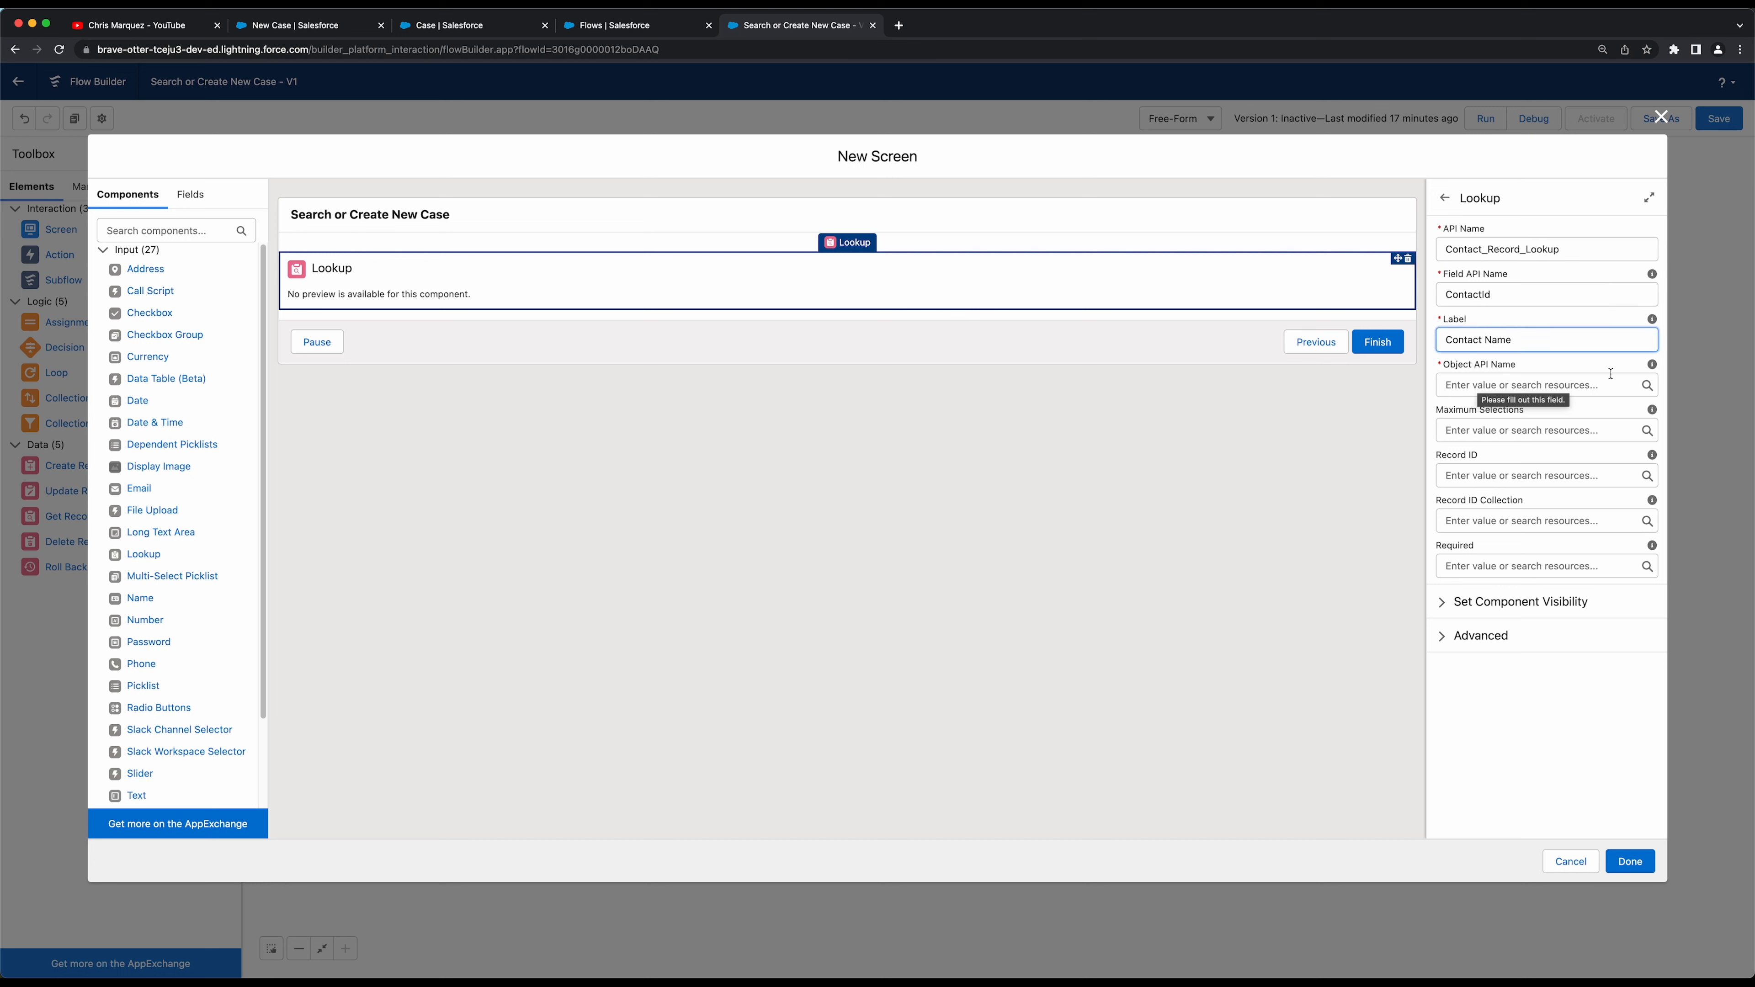
mouse_move(1652, 367)
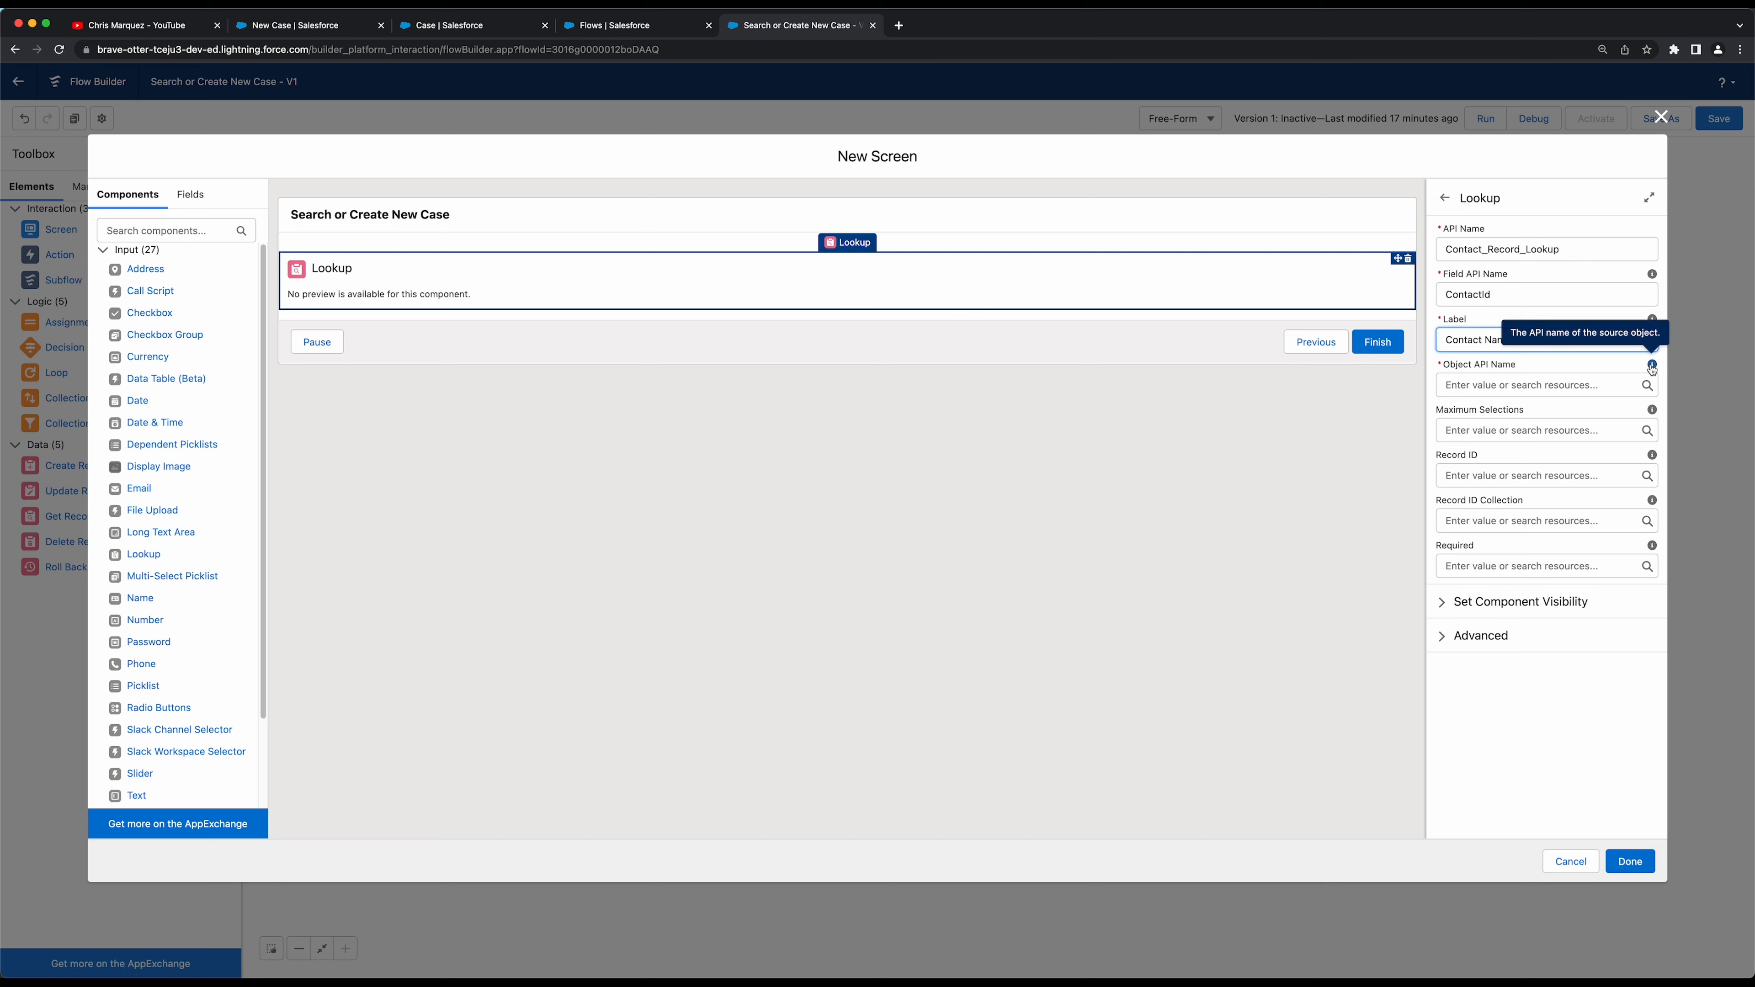
left_click(1495, 383)
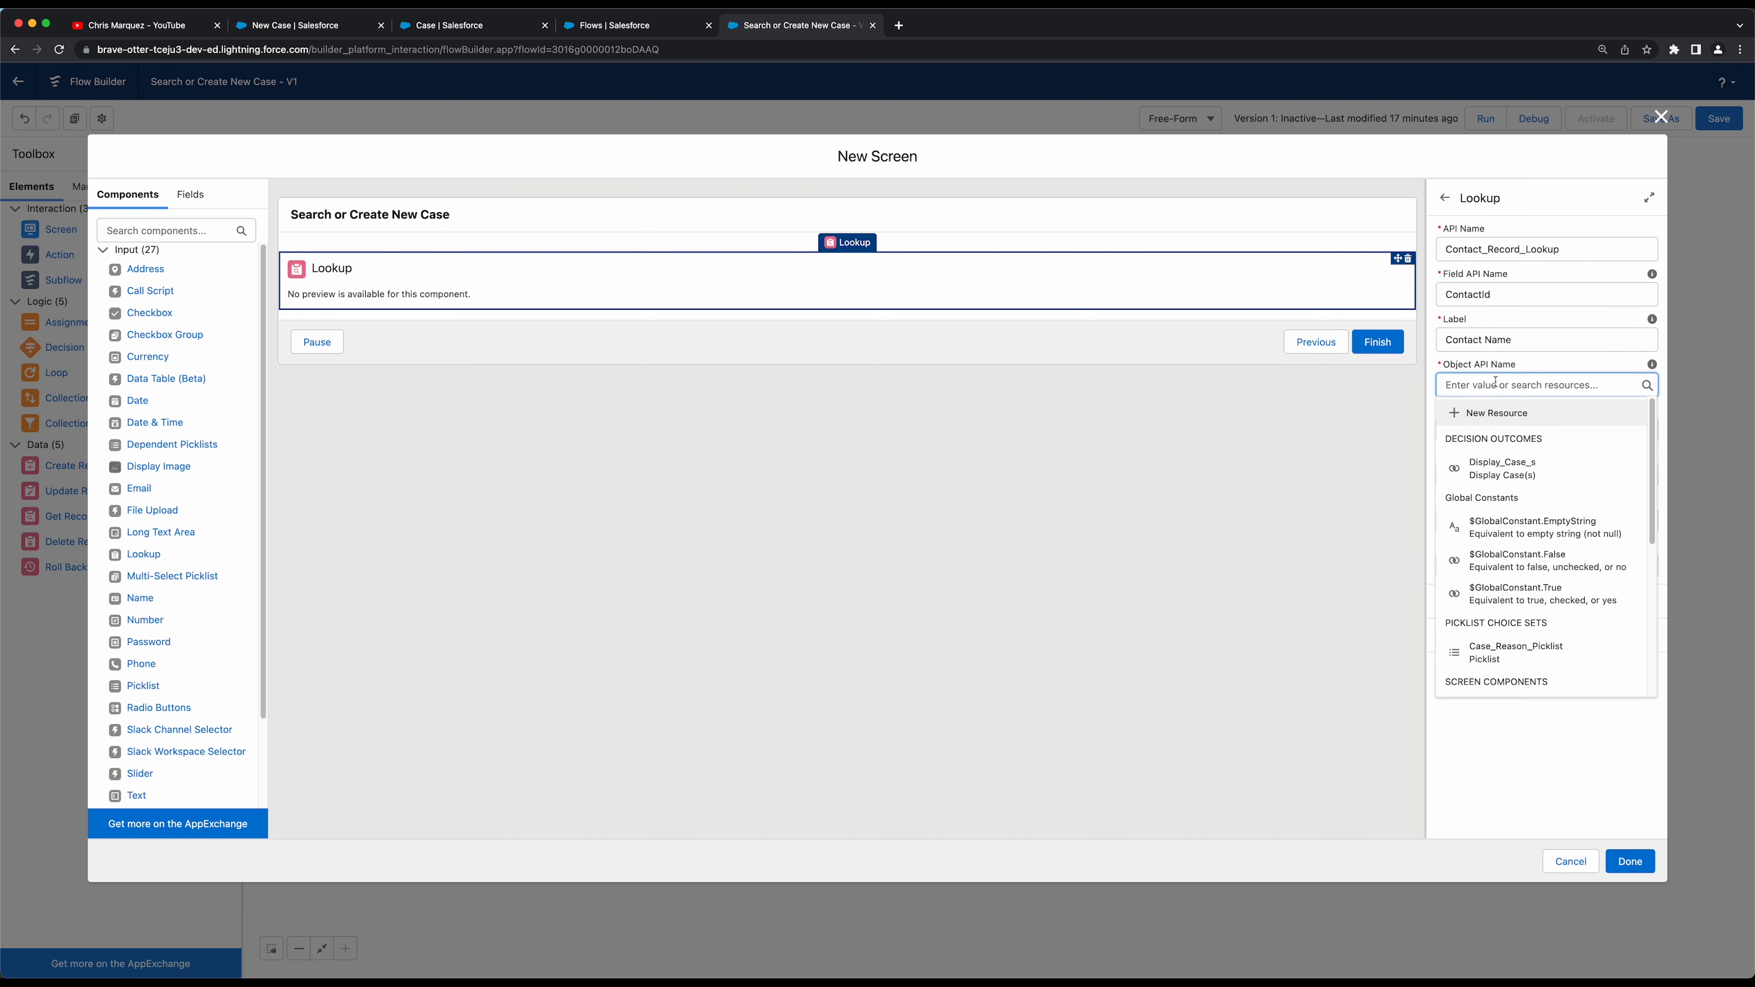
type("Case")
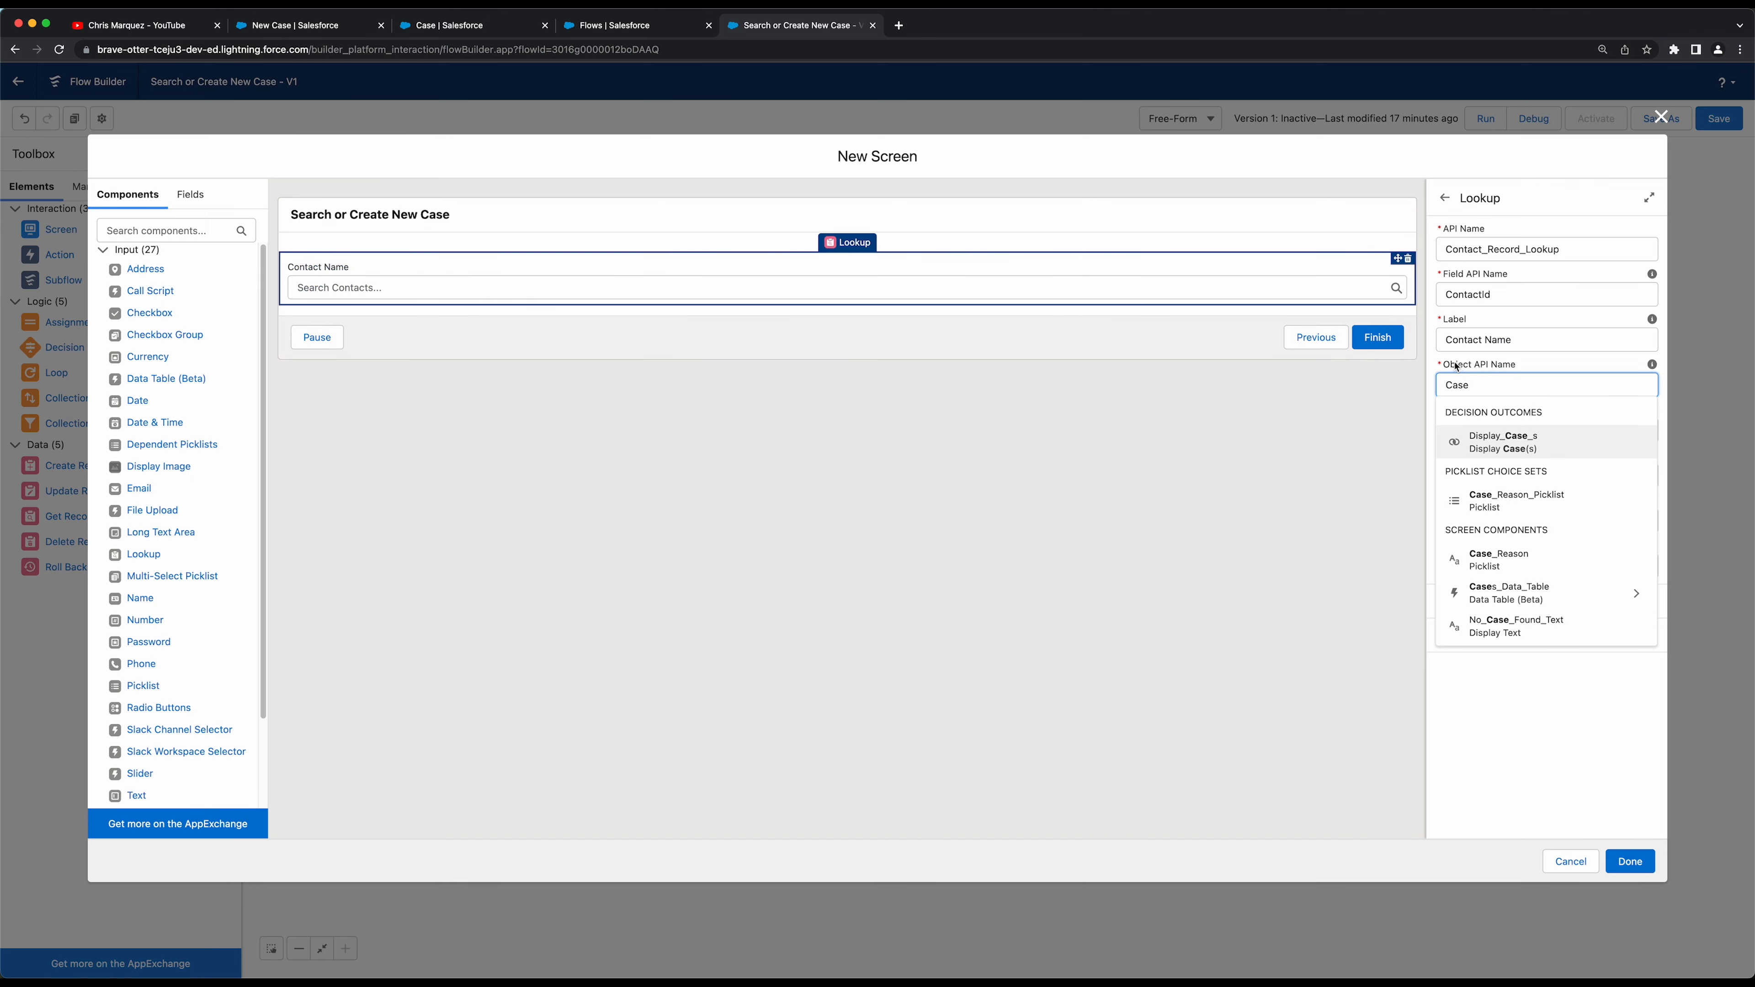
left_click(1520, 705)
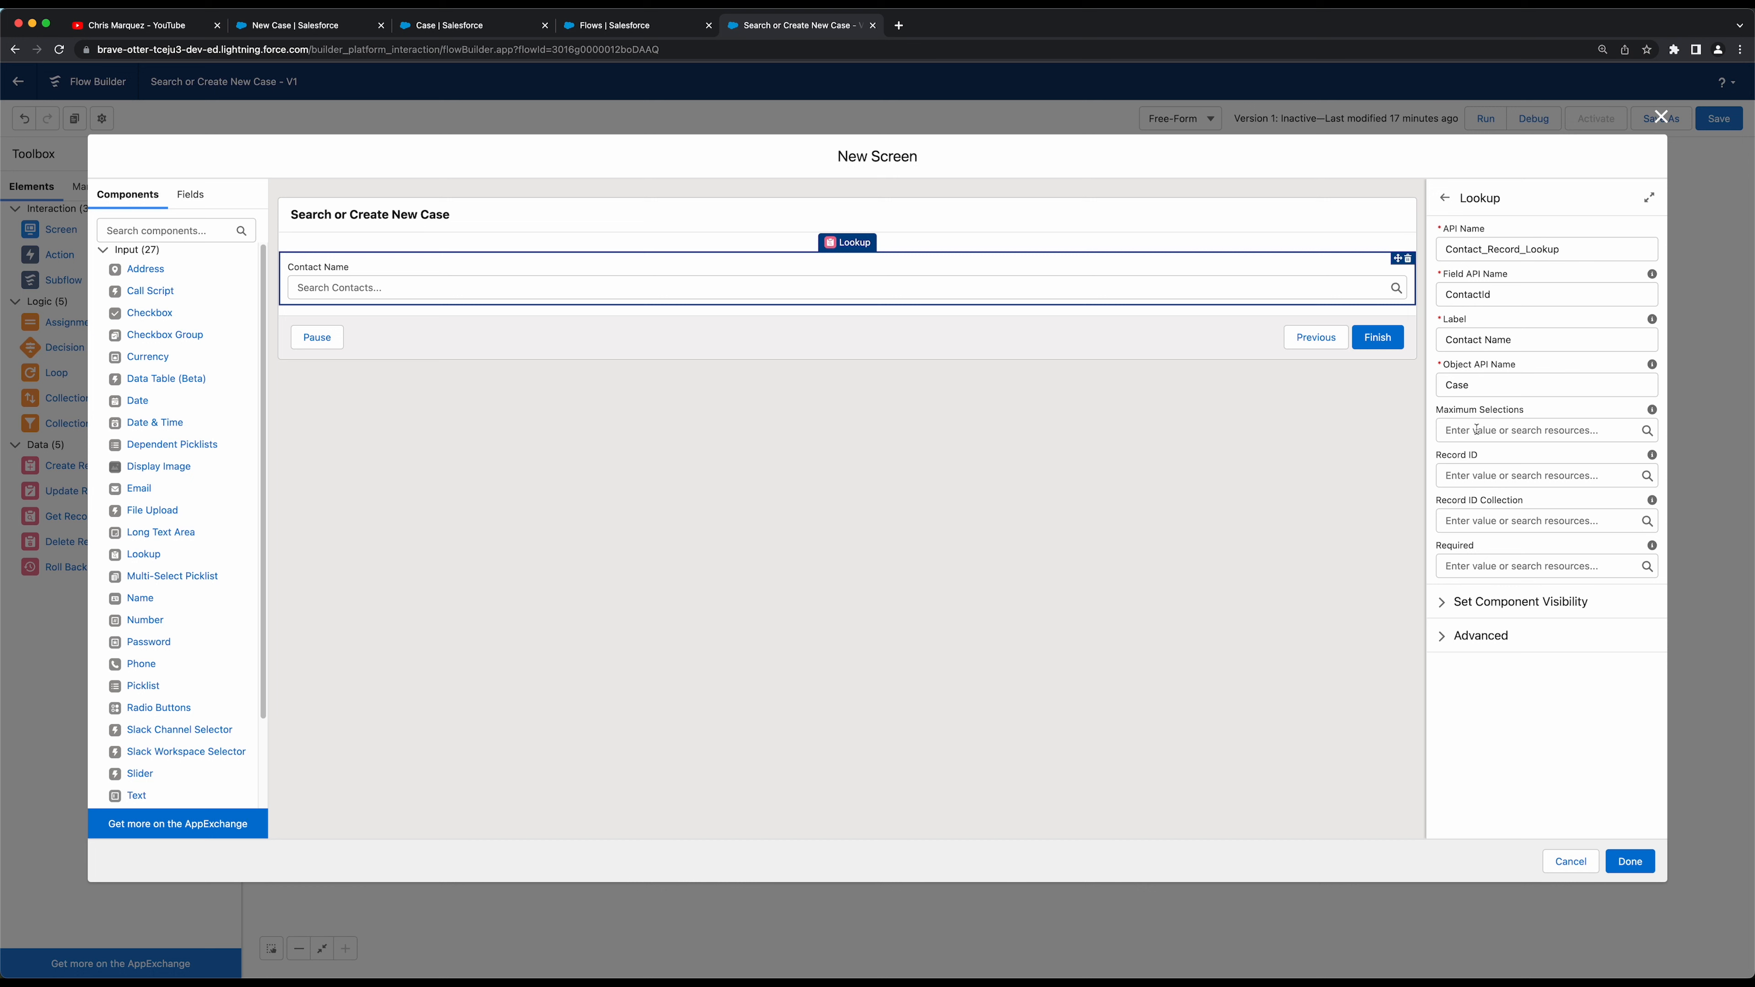
Limit the Lookup component's Maximum Selections to 1
left_click(1493, 426)
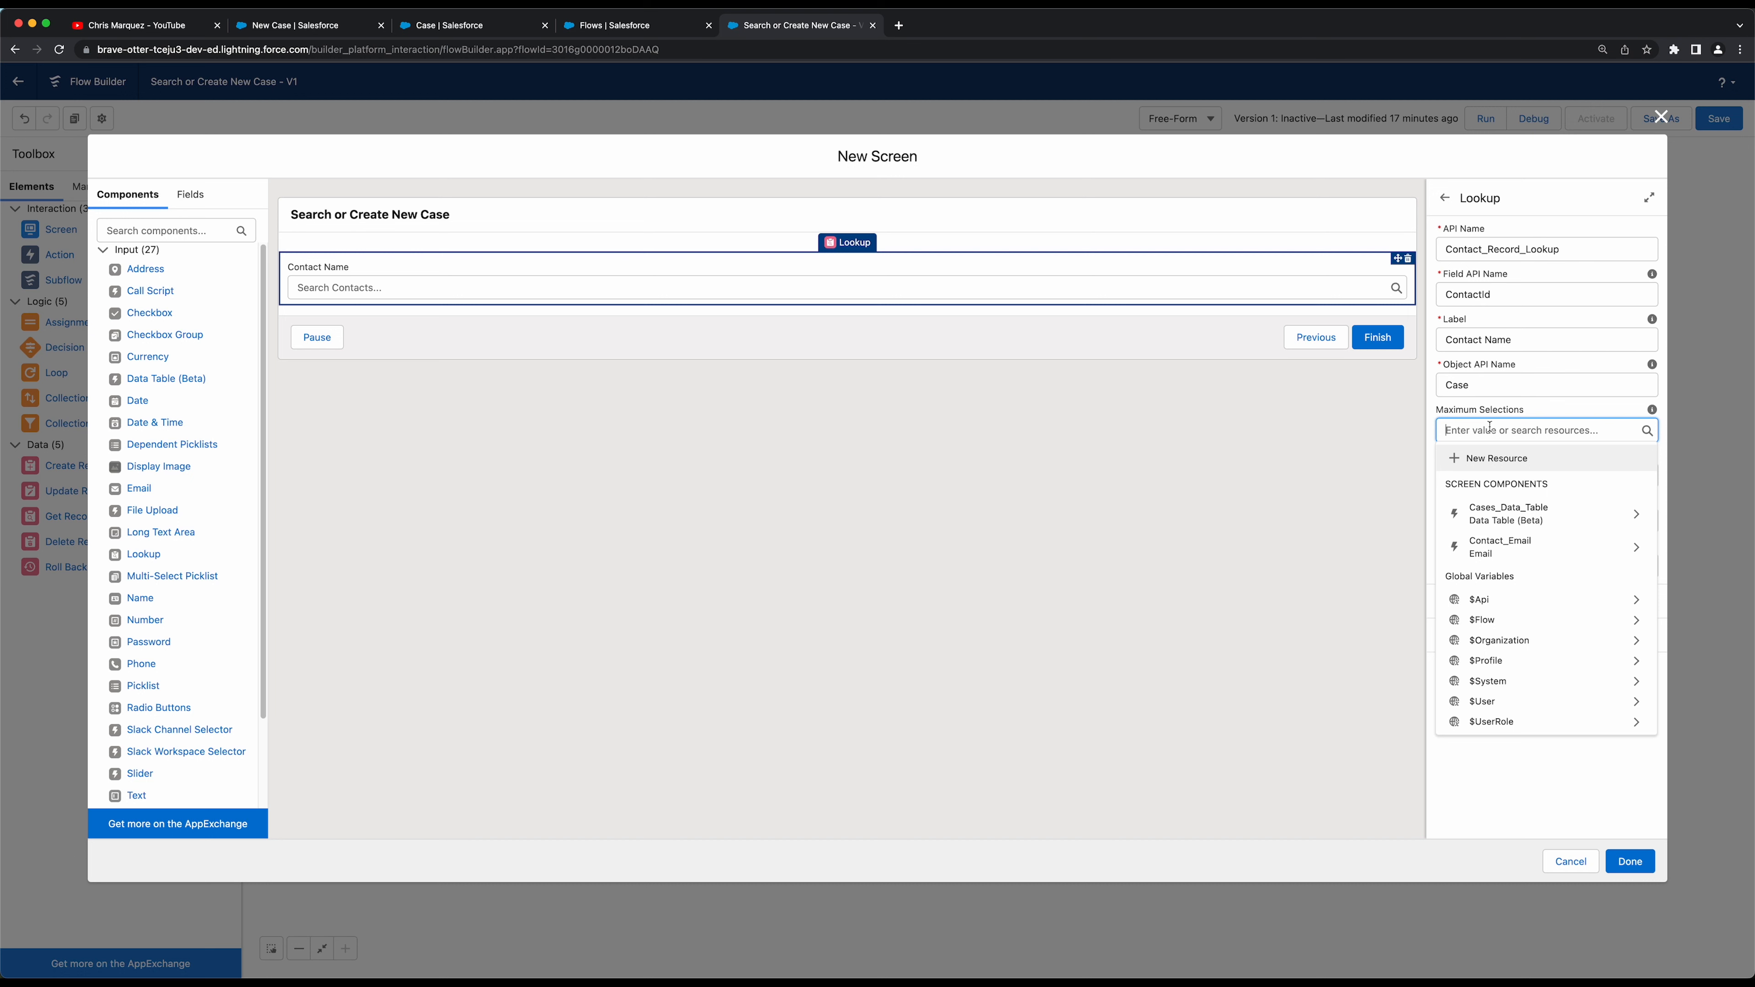
type("1")
left_click(1524, 706)
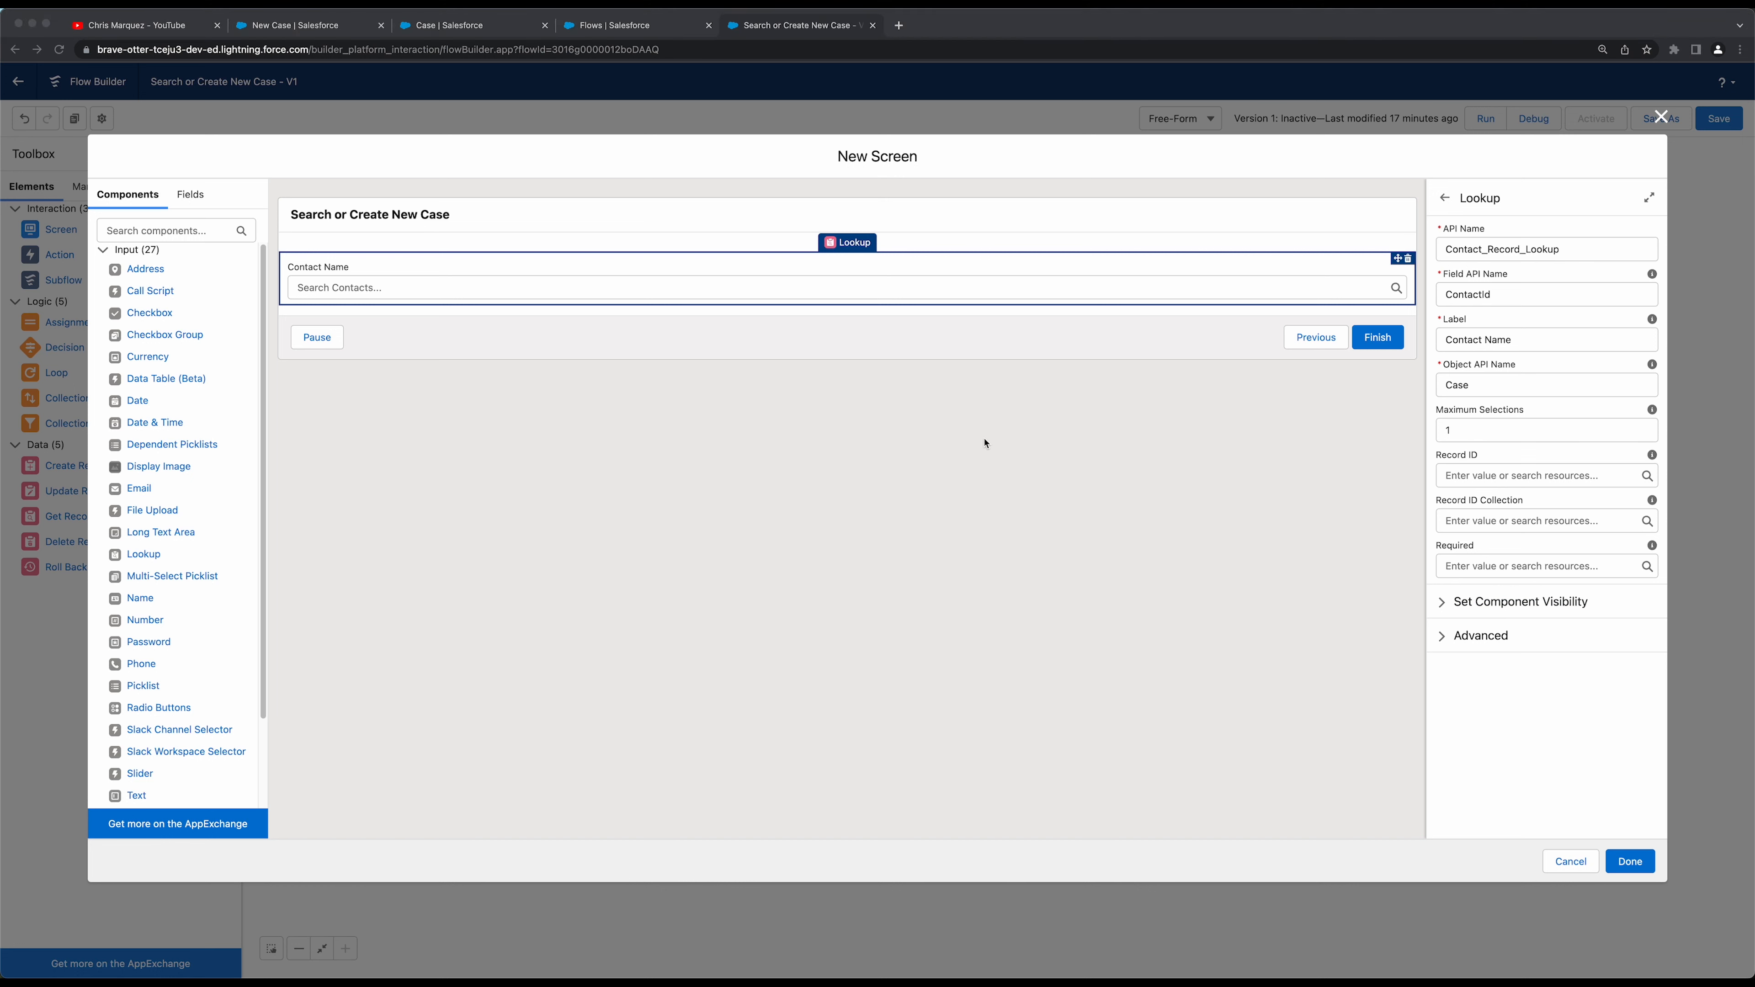
Enable manual variable assignment in the Lookup component's advanced settings
left_click(1449, 640)
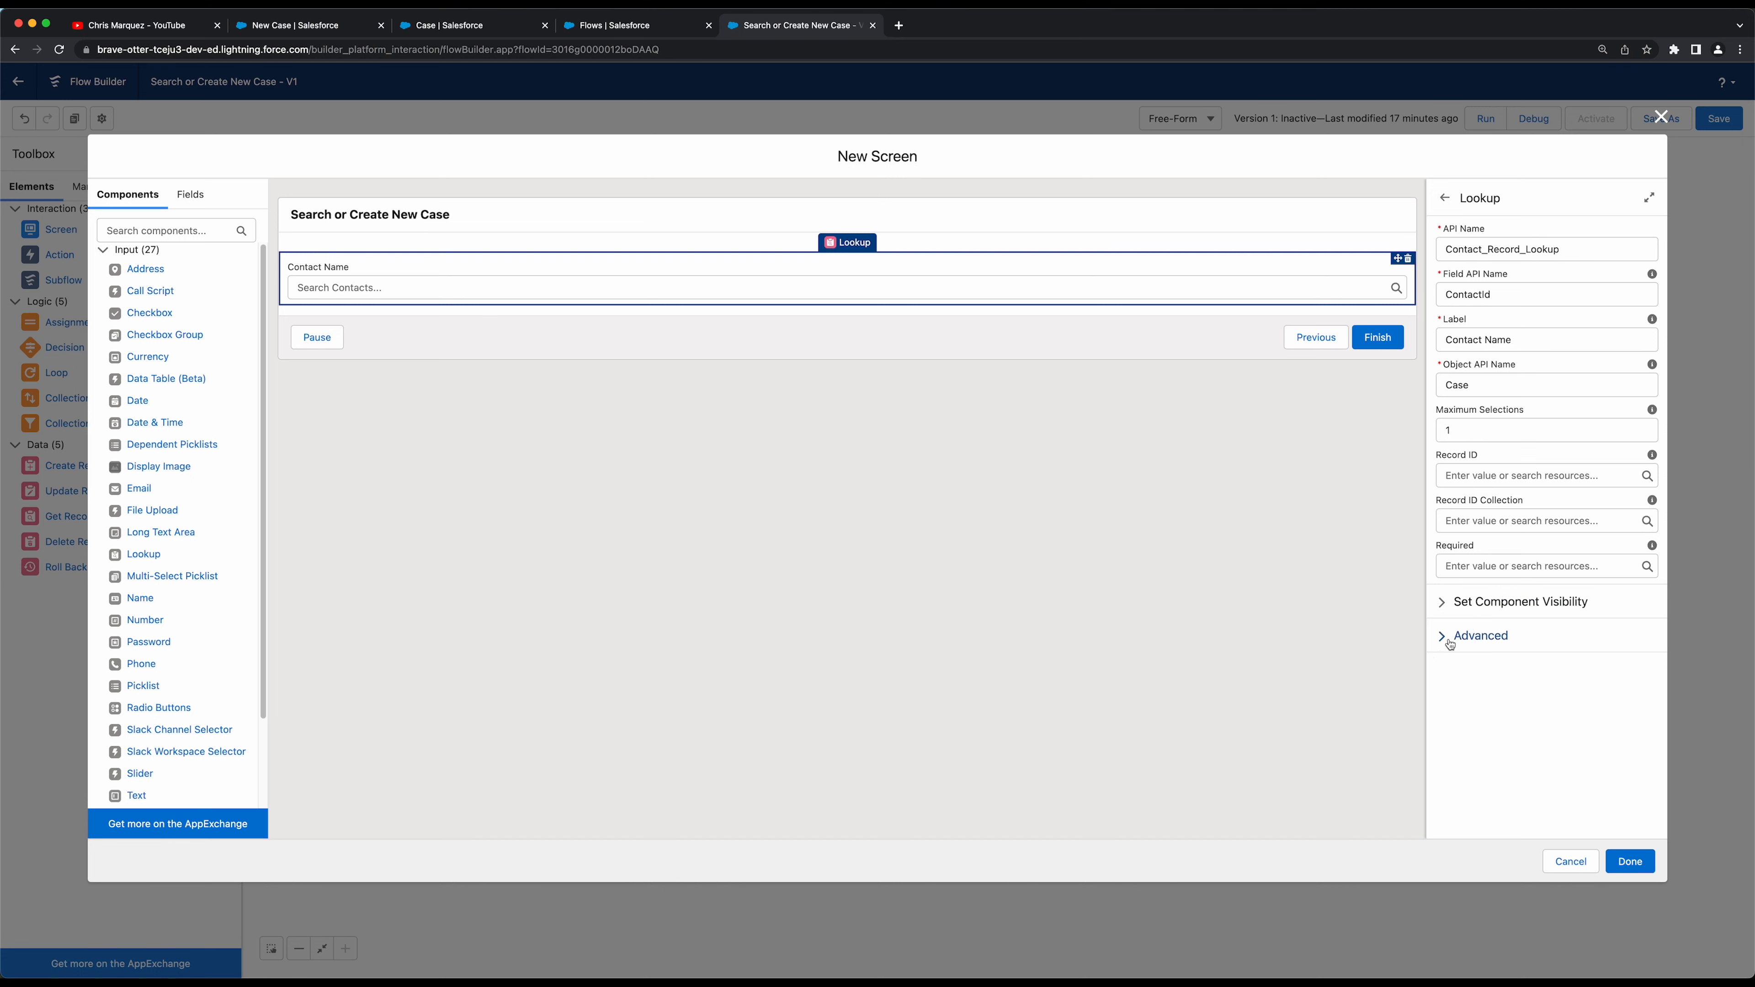
left_click(1450, 641)
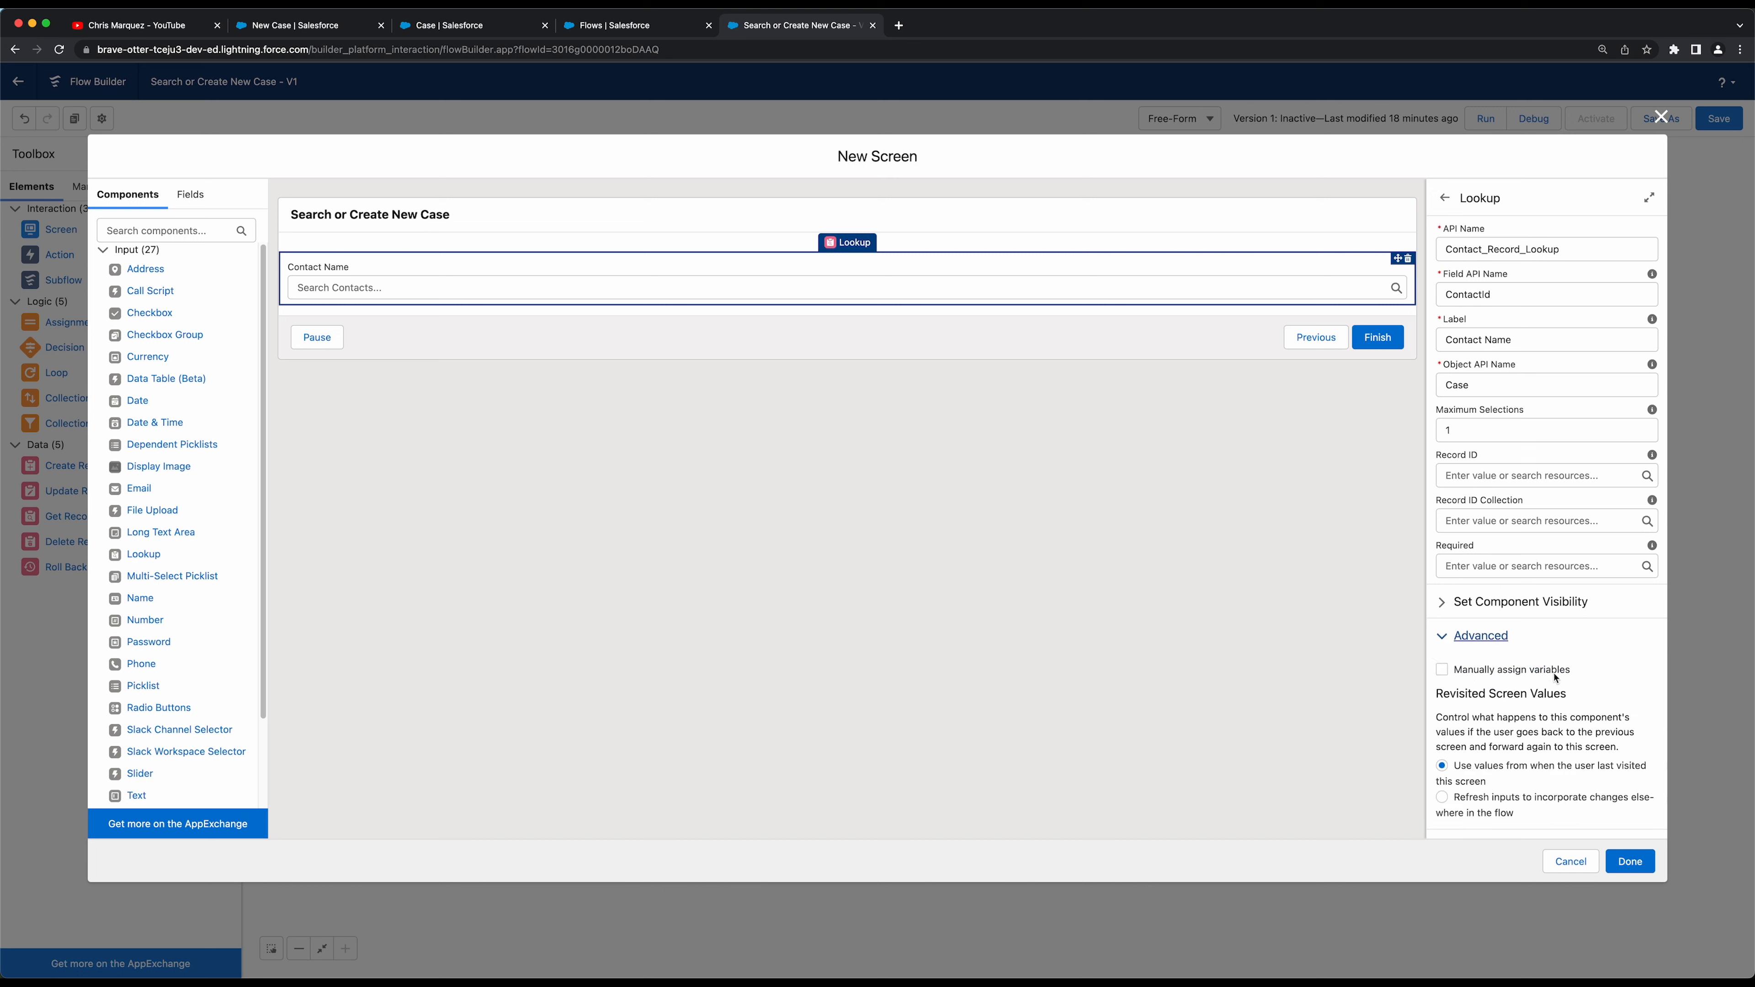
left_click(1513, 676)
scroll(1541, 650, "down", 3)
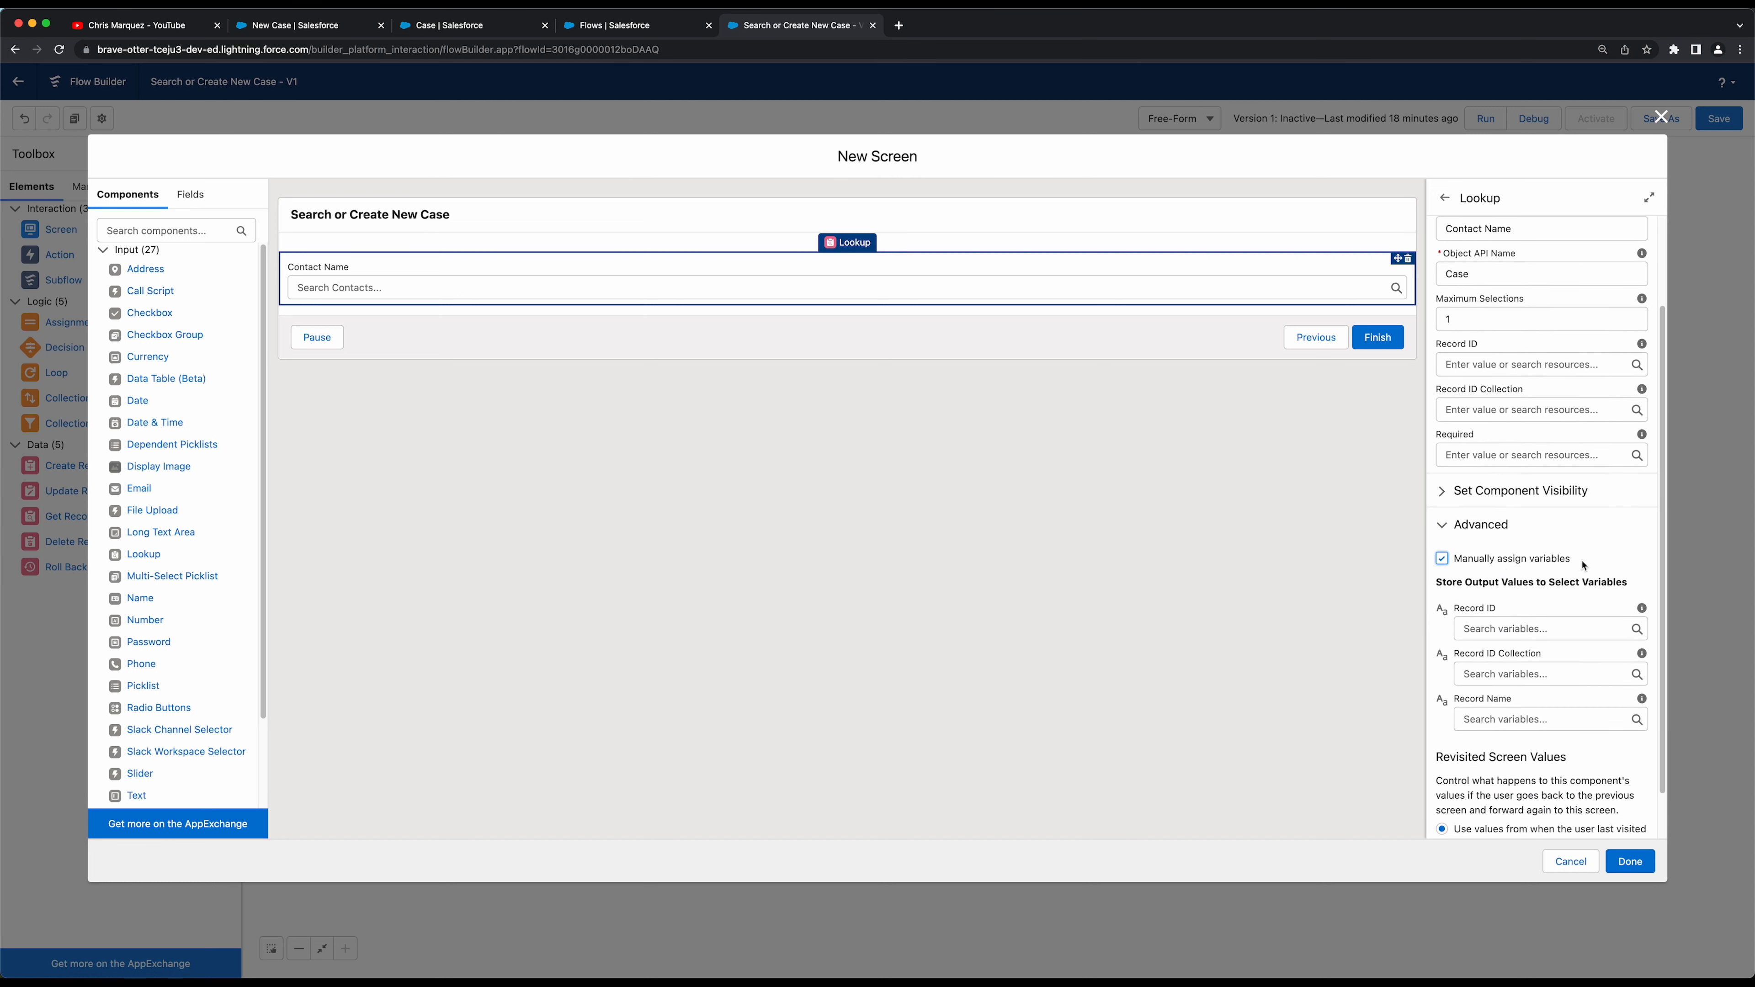
scroll(1499, 588, "down", 2)
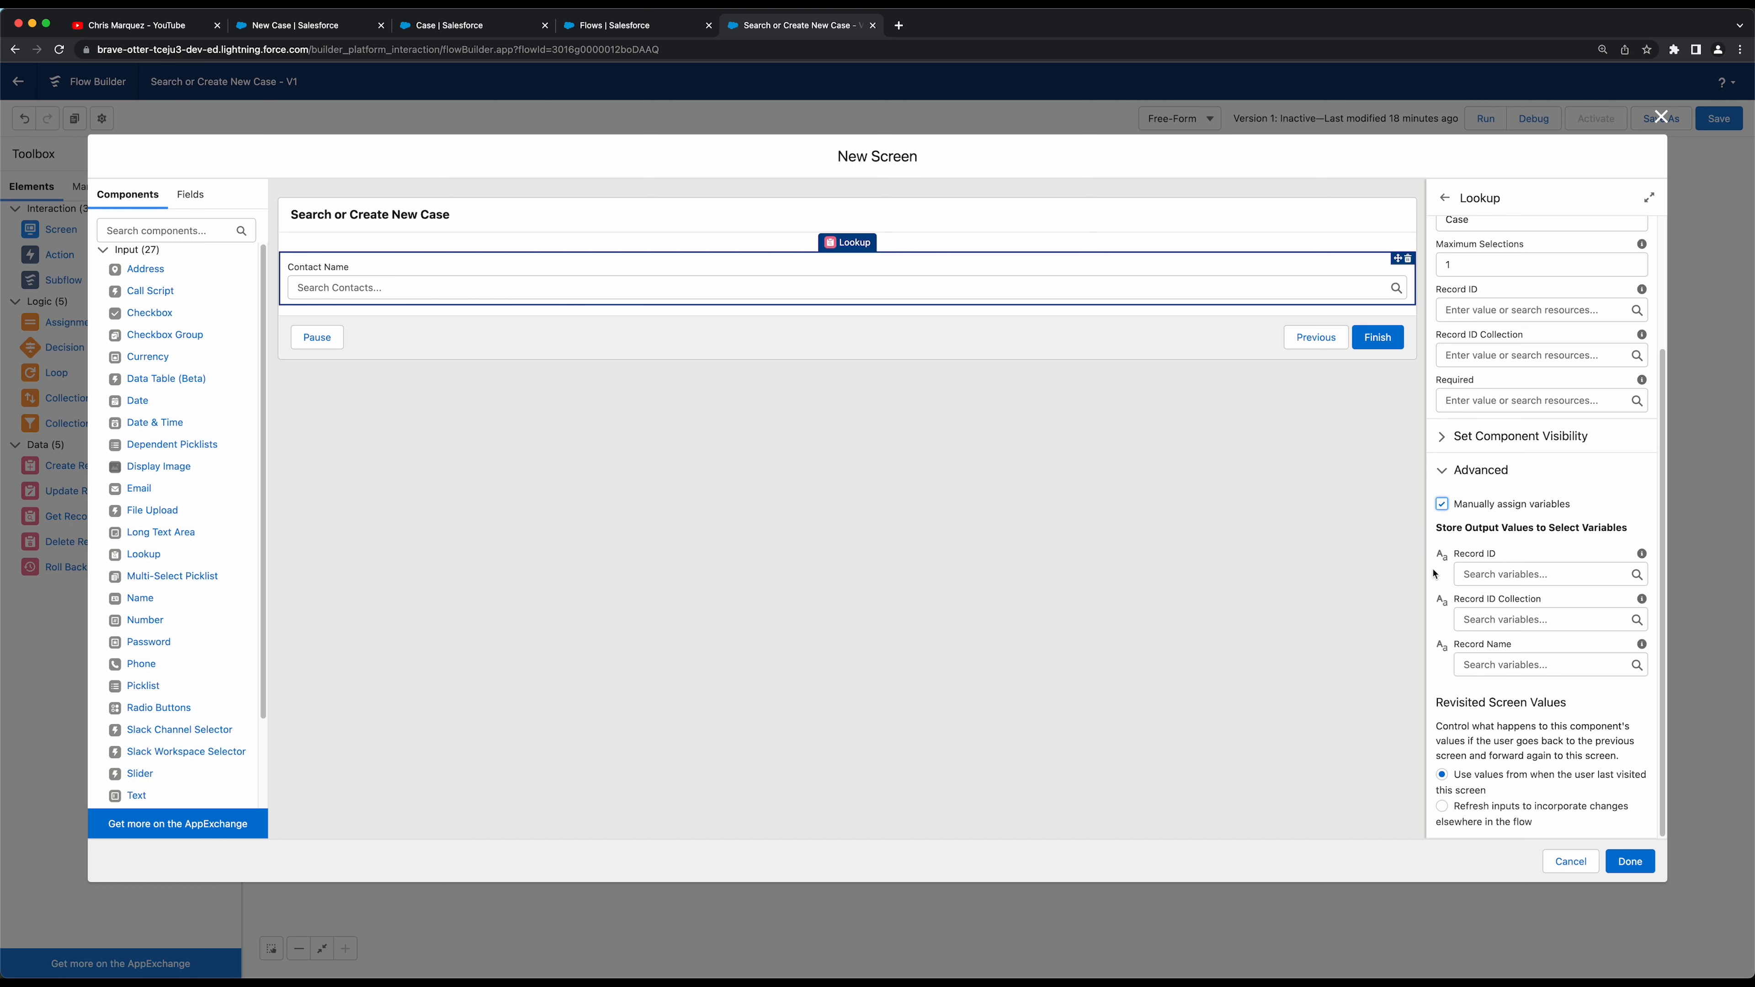
Start a new Variable resource for the stored Record ID output, with the API name New_Case_Record
left_click(1507, 573)
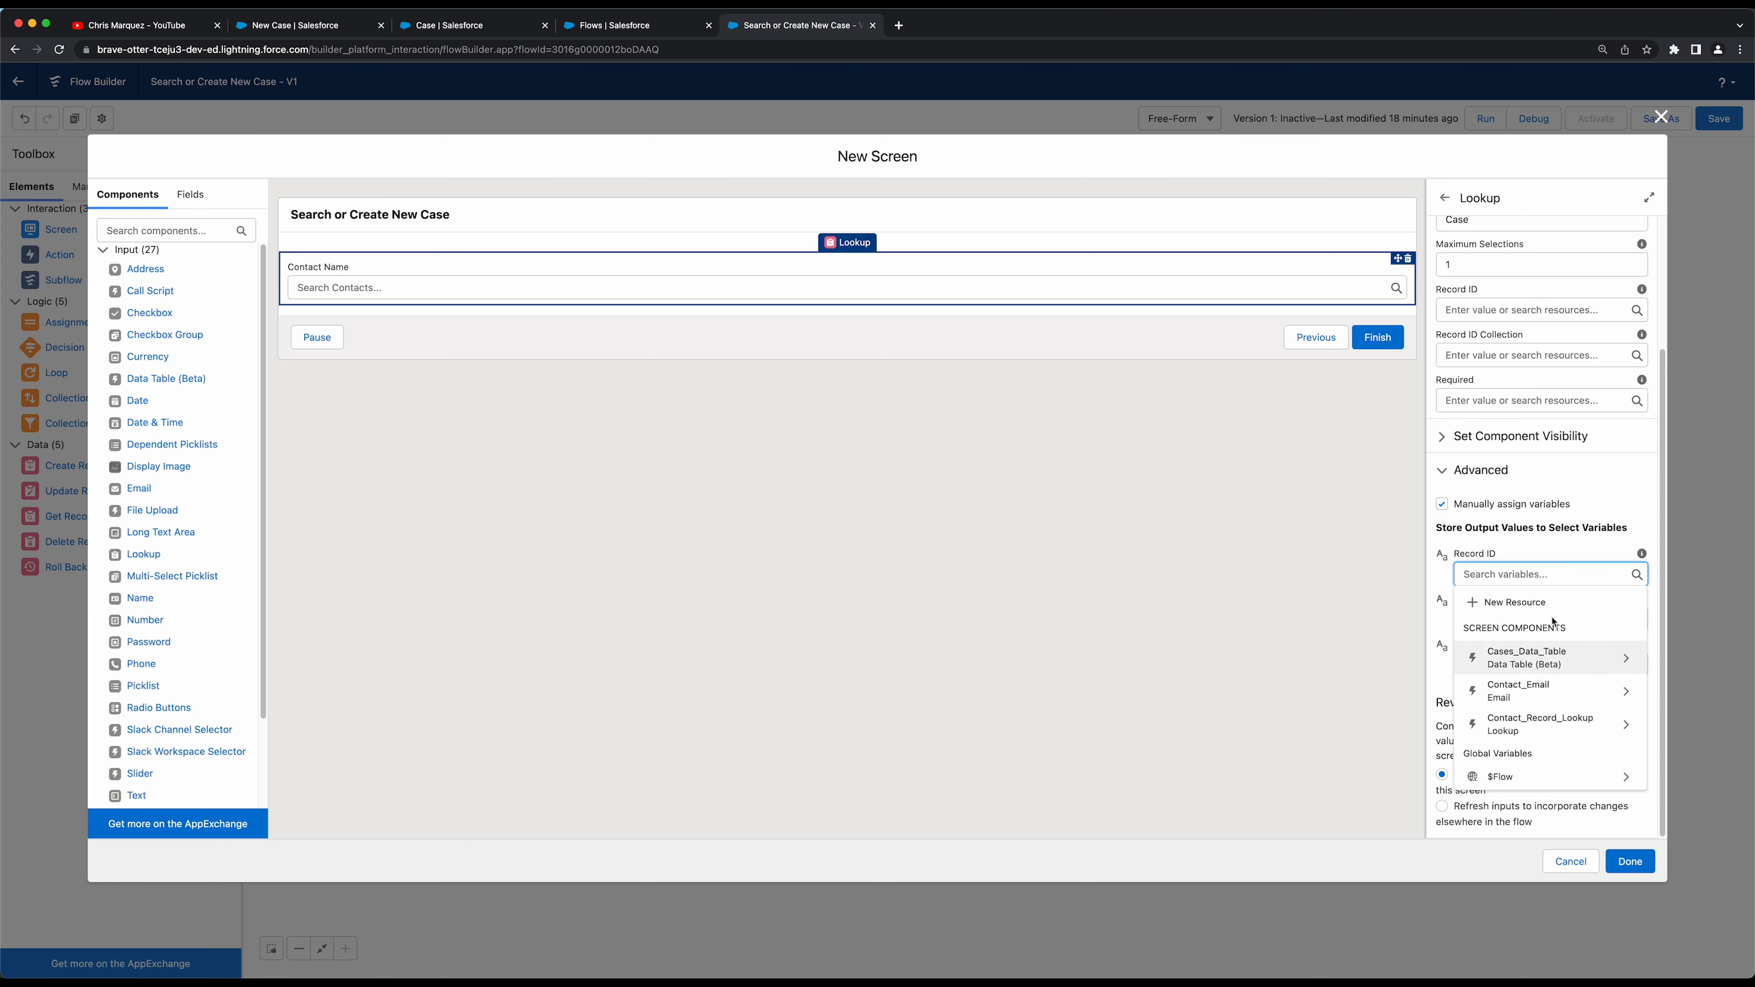
left_click(1499, 603)
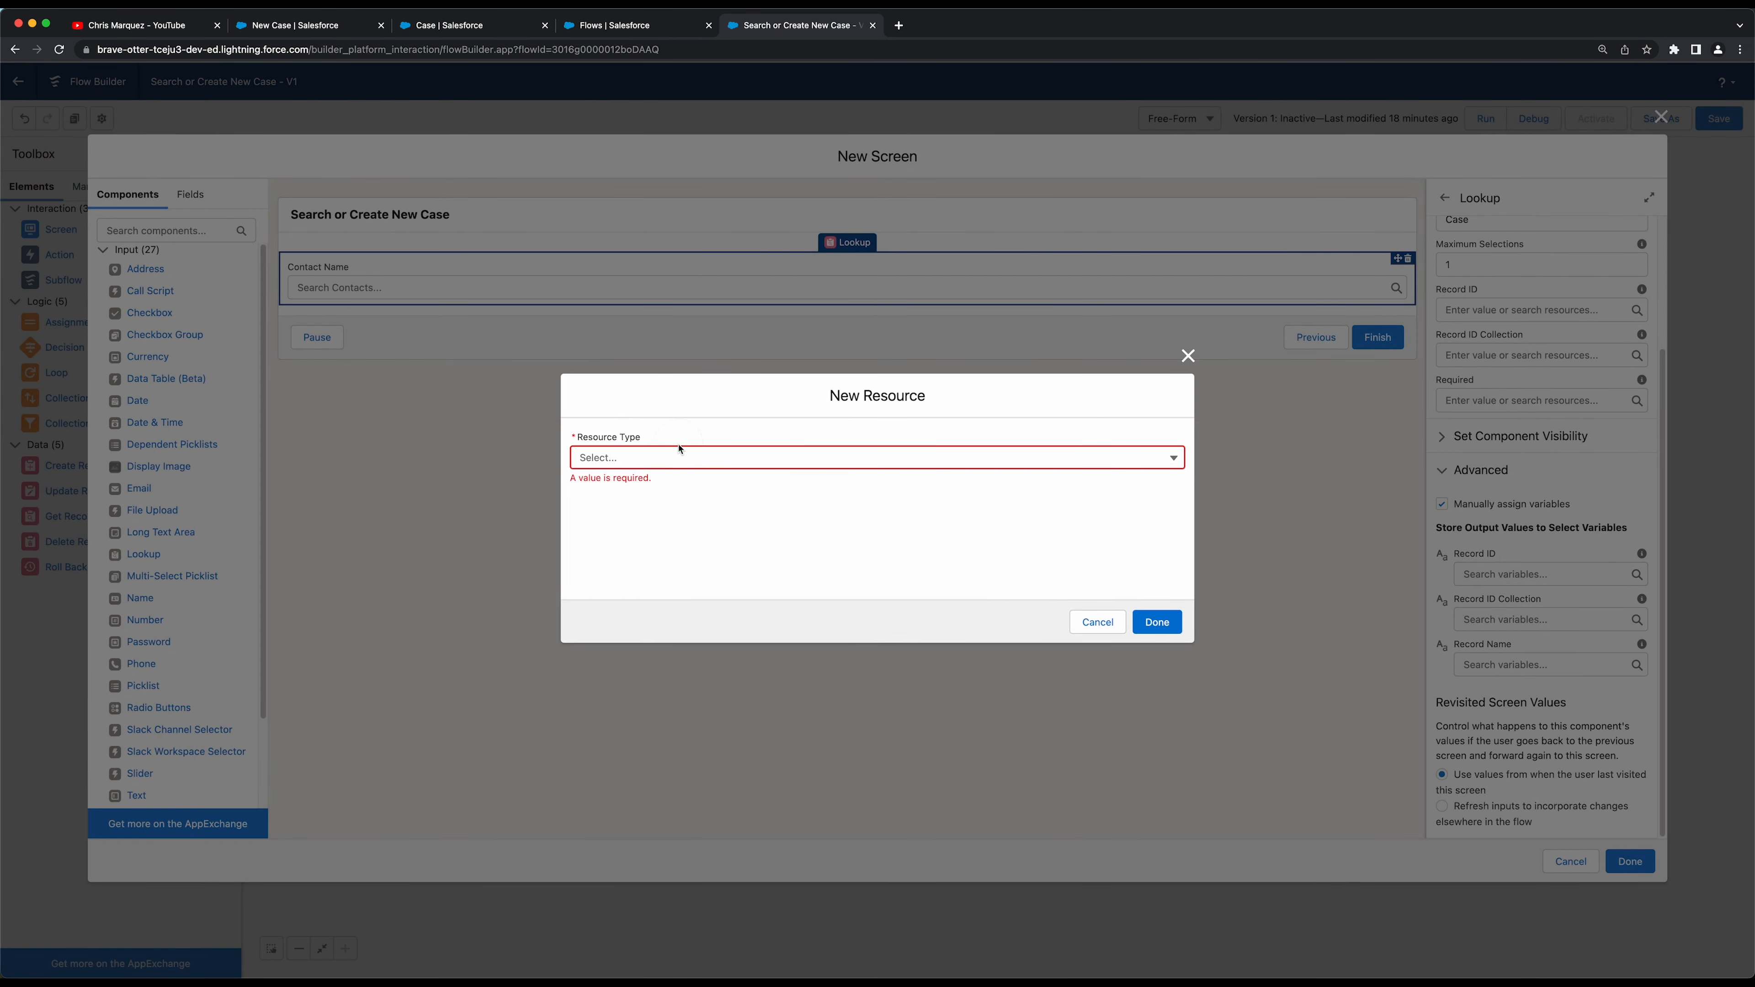
left_click(701, 457)
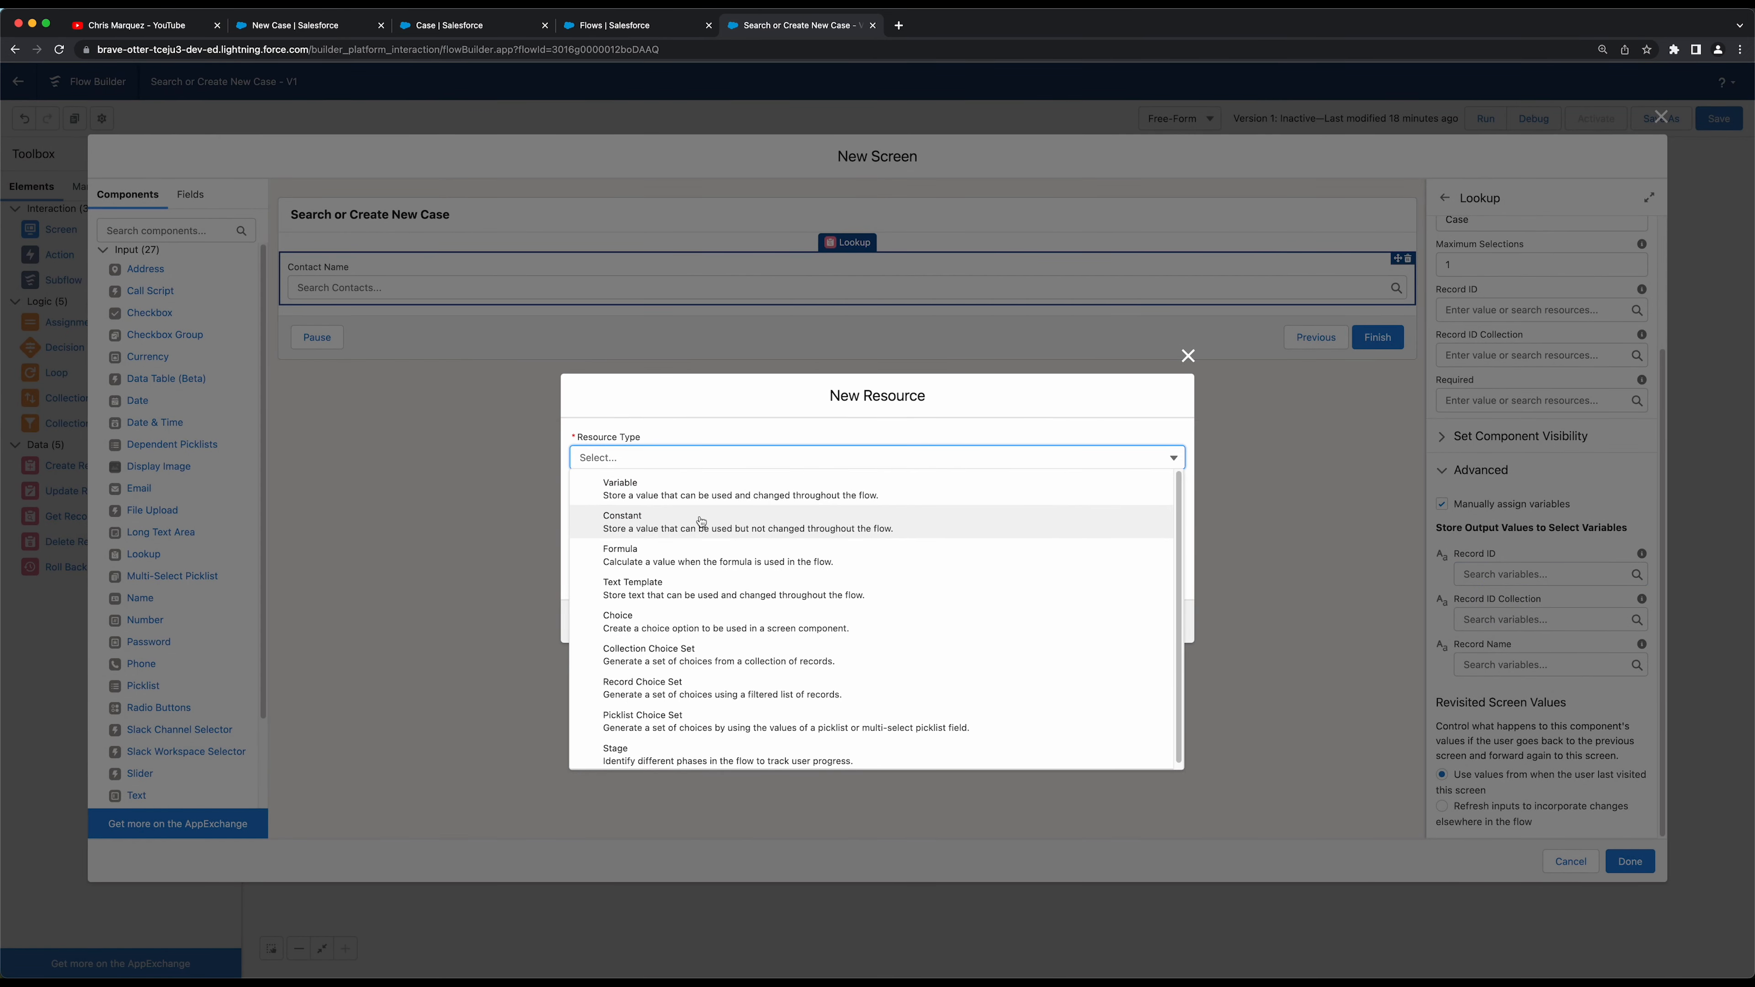
left_click(629, 491)
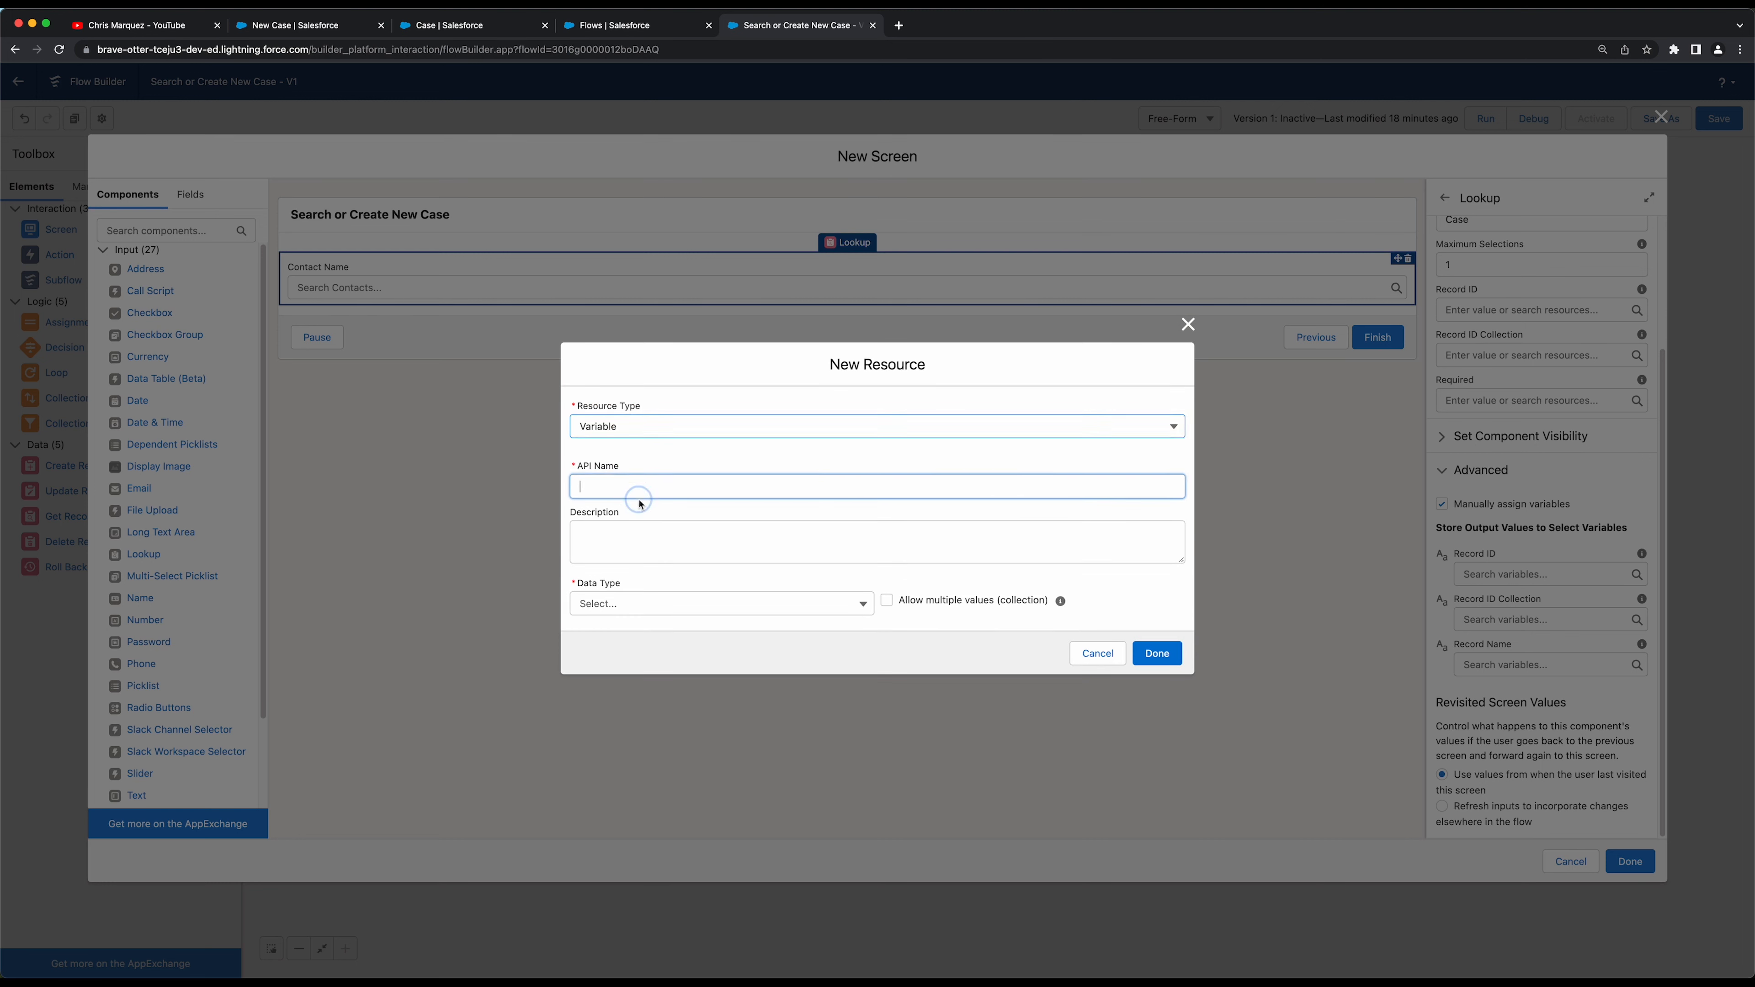
left_click(640, 490)
type("New")
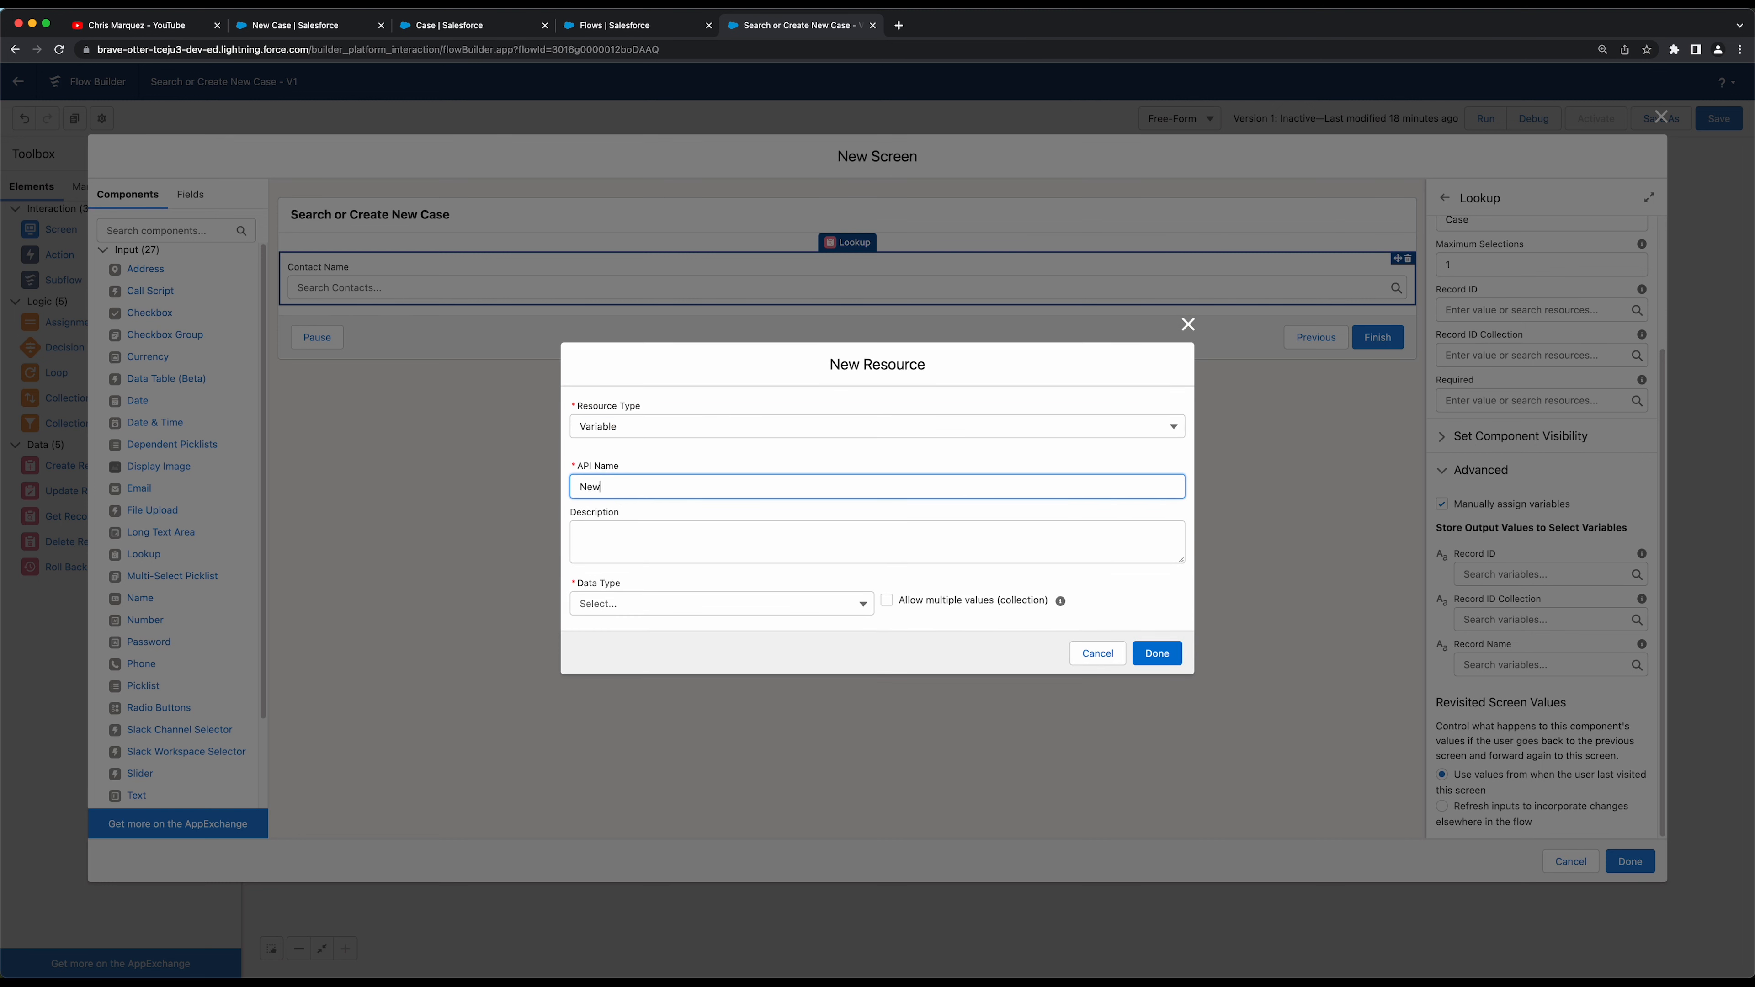
type("_Case_Record")
left_click(681, 457)
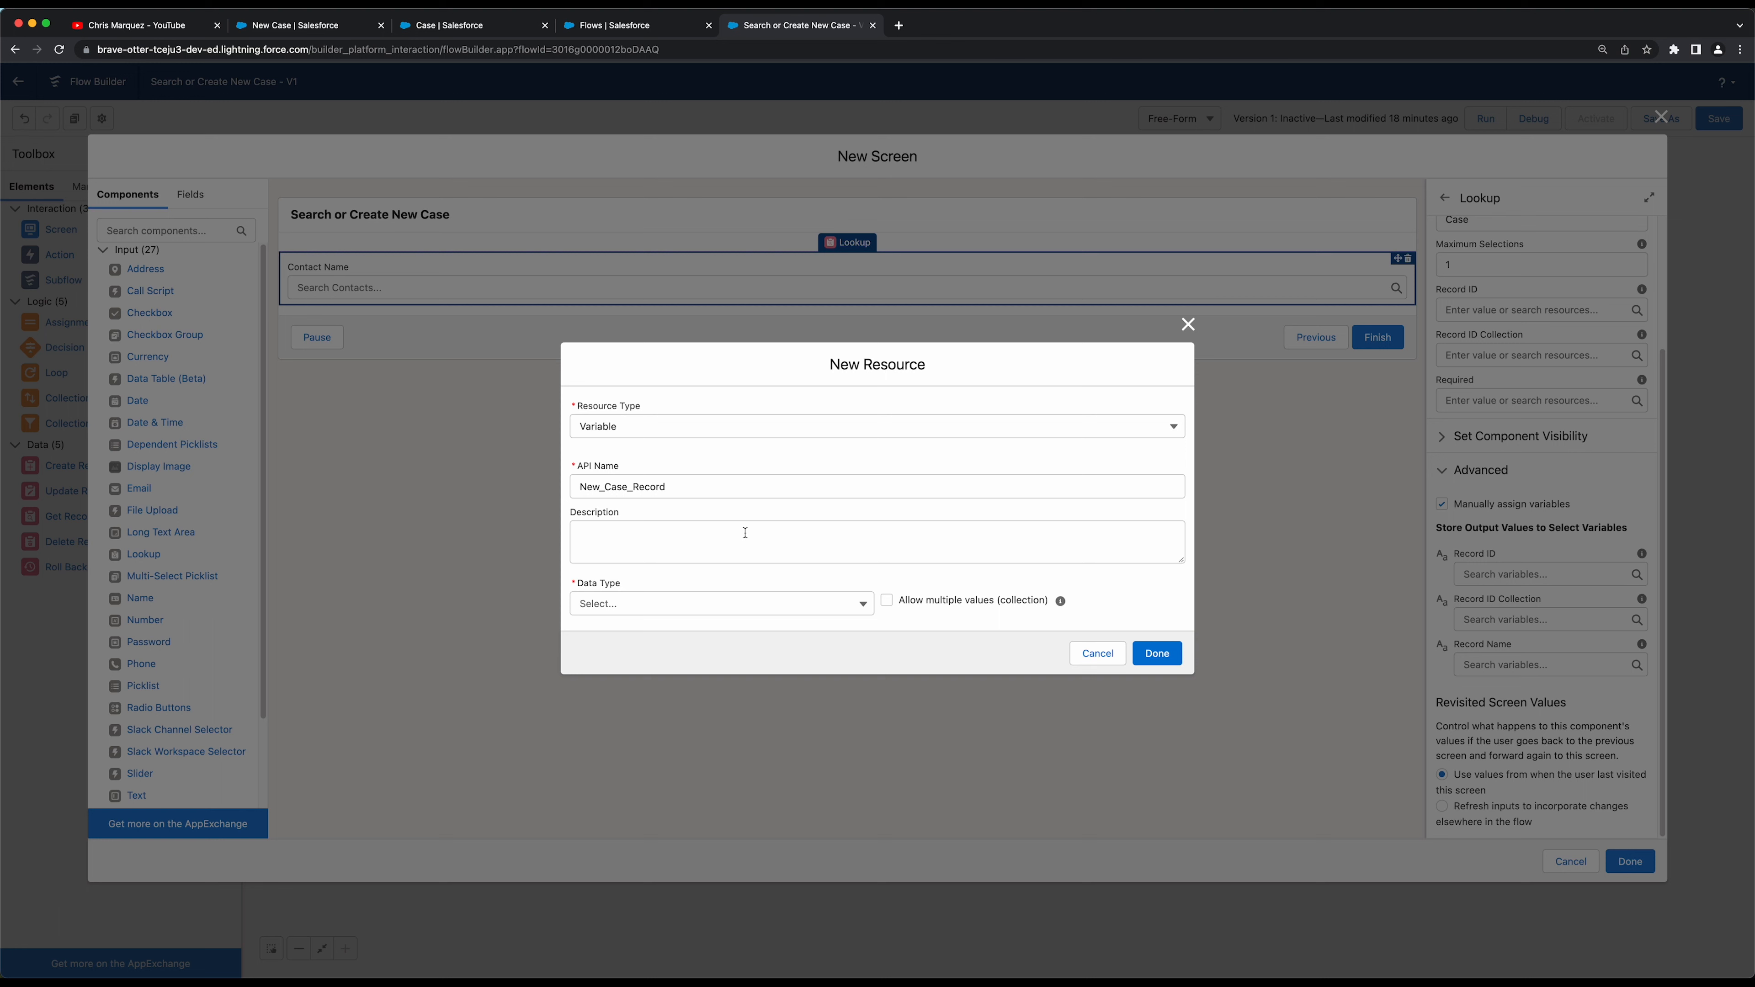
Set the New_Case_Record variable's data type to Record and its object to Case, and save the resource
left_click(761, 611)
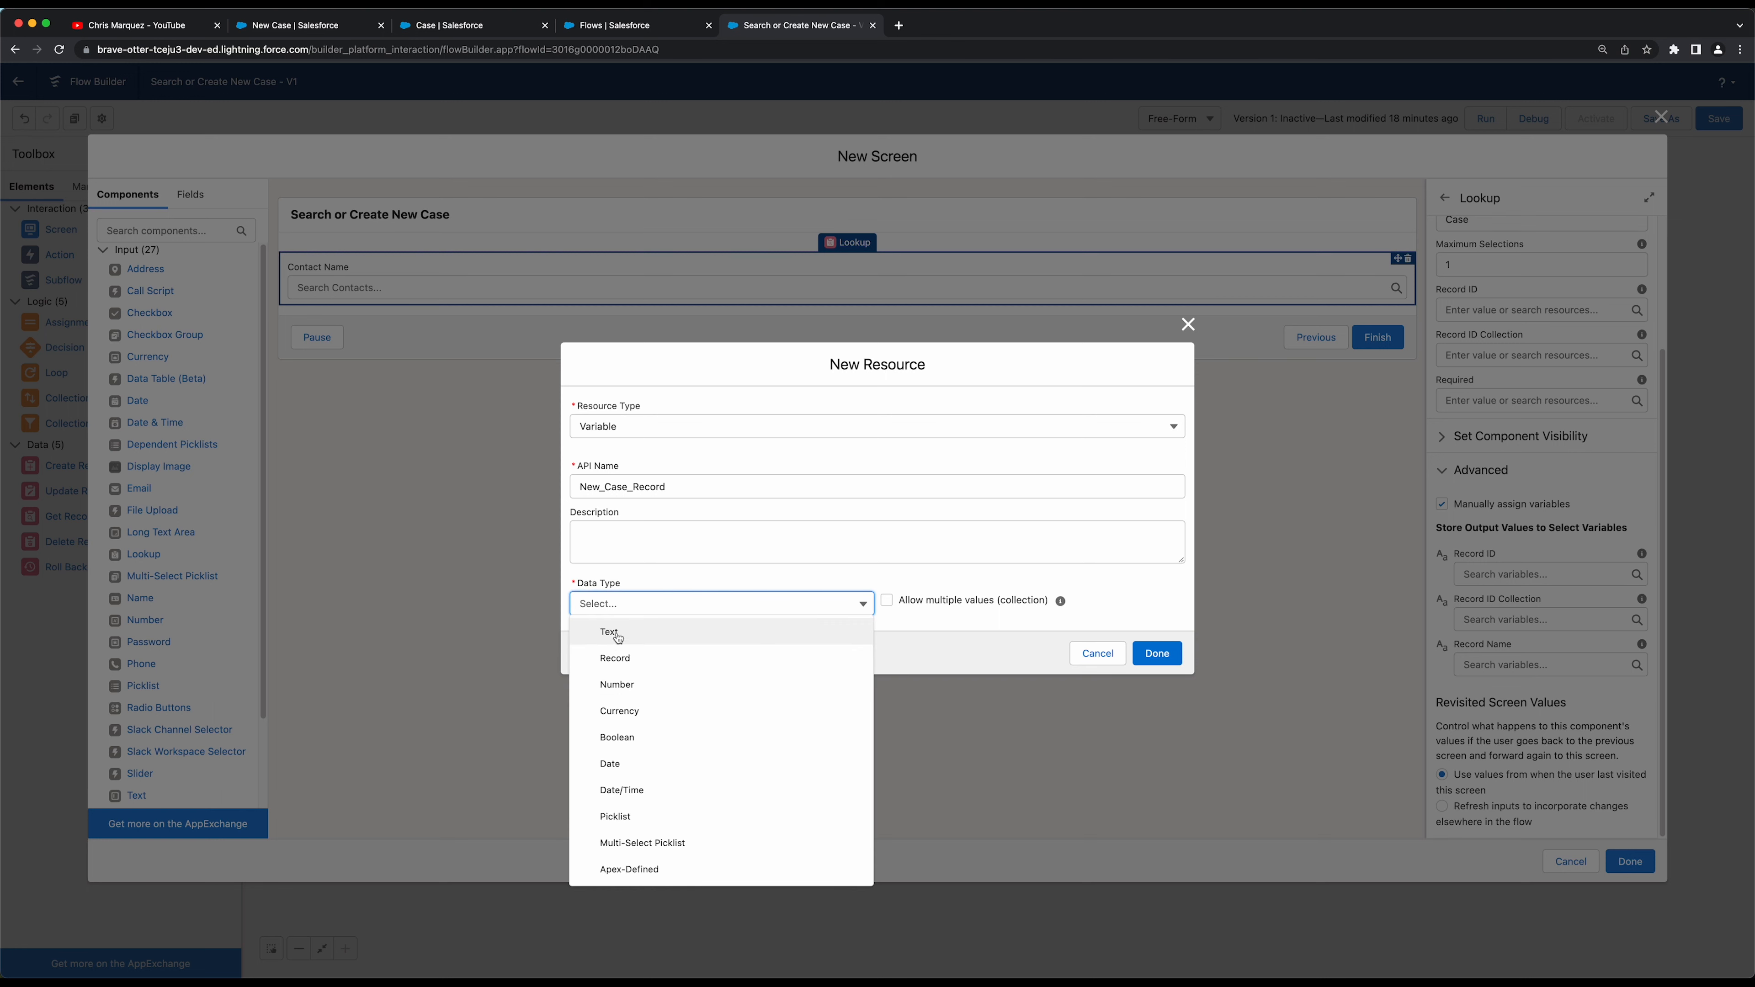
left_click(614, 657)
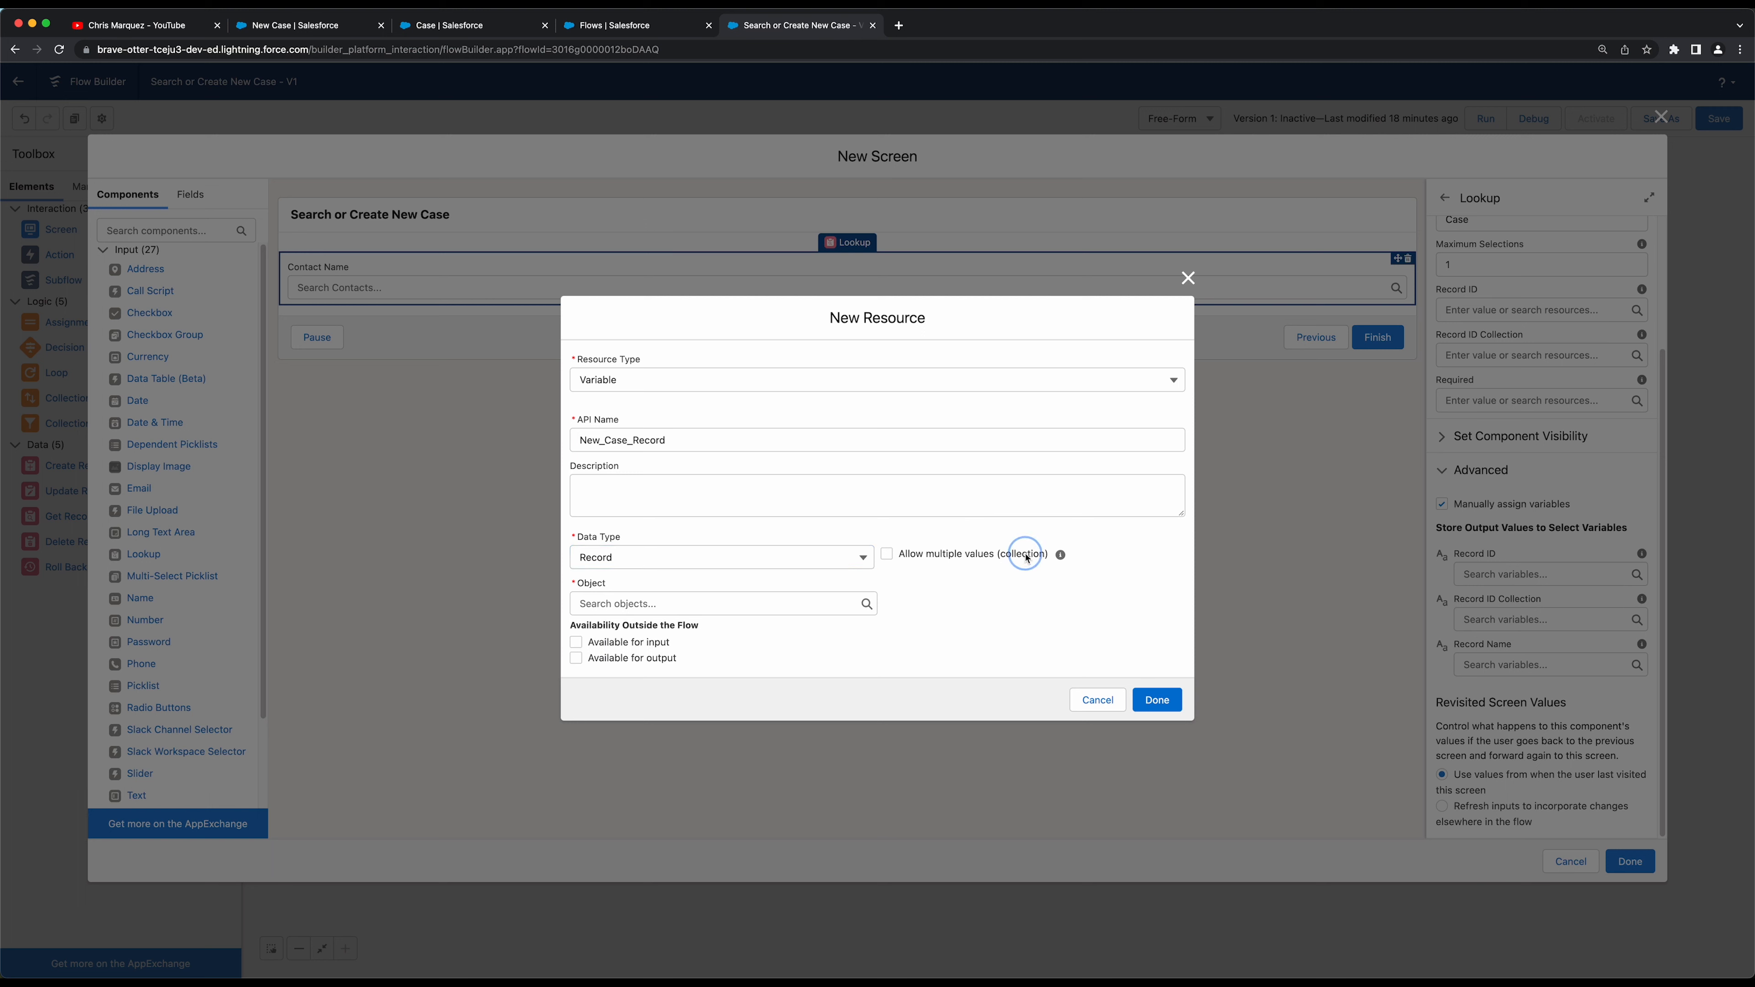
left_click_drag(1027, 555, 926, 555)
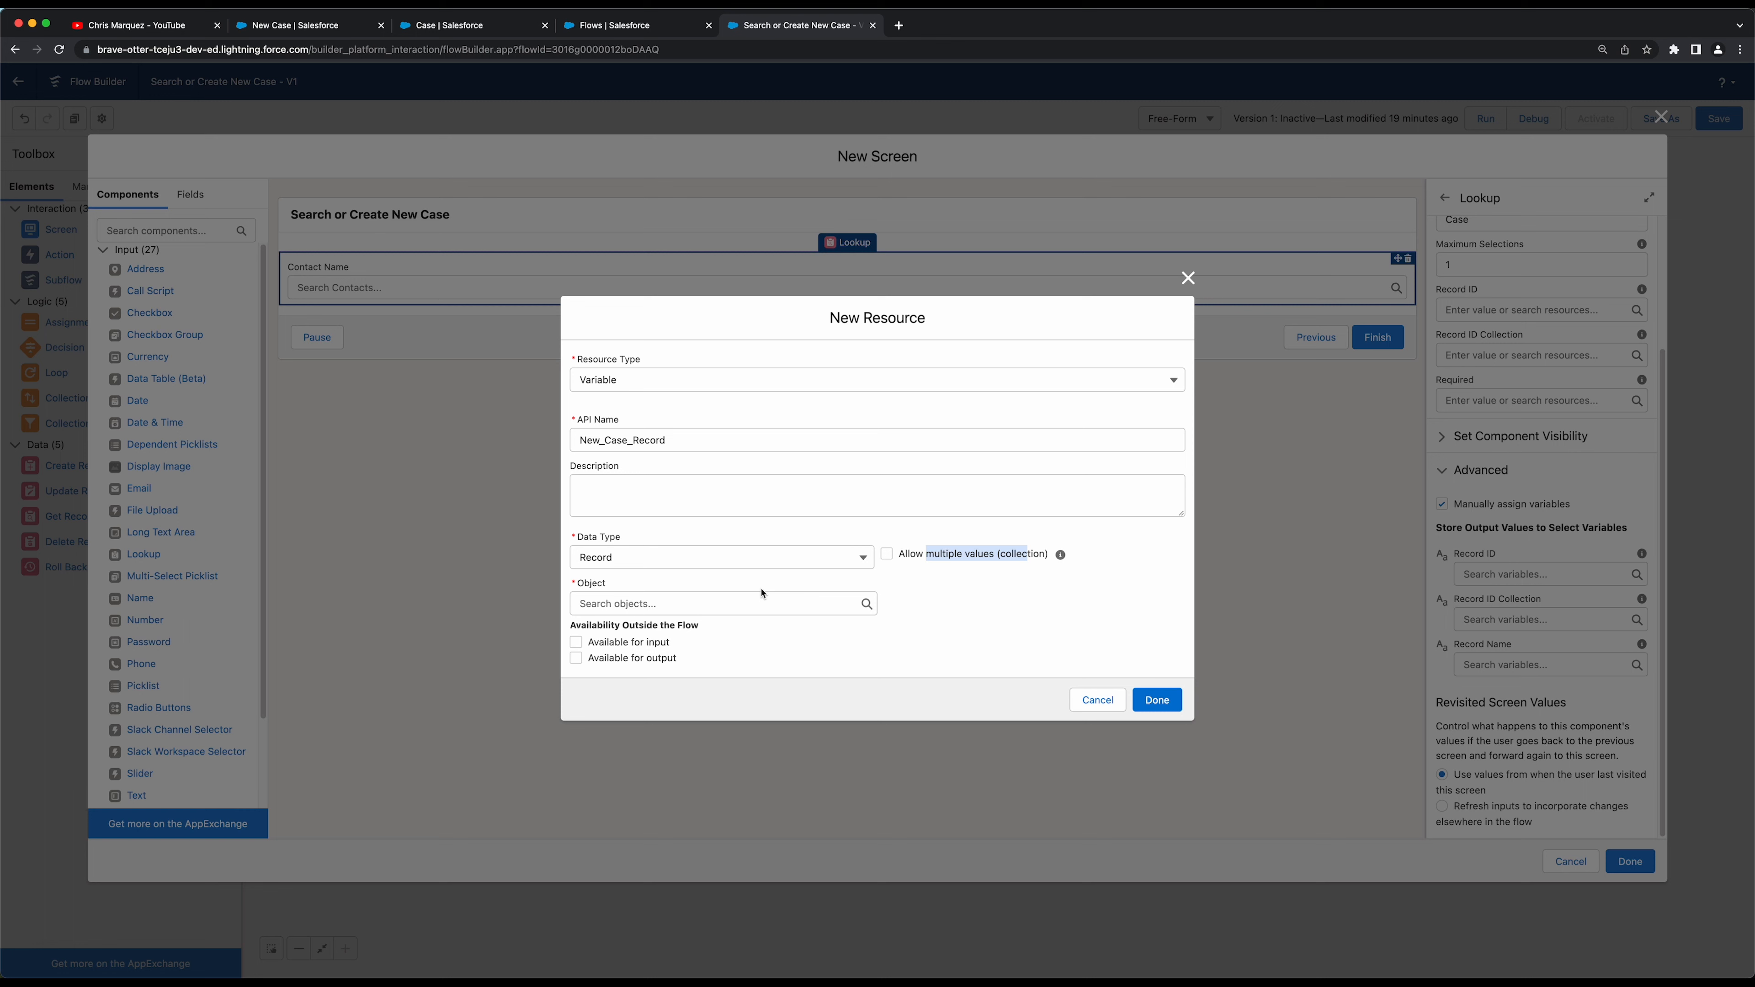
left_click(665, 604)
type("case")
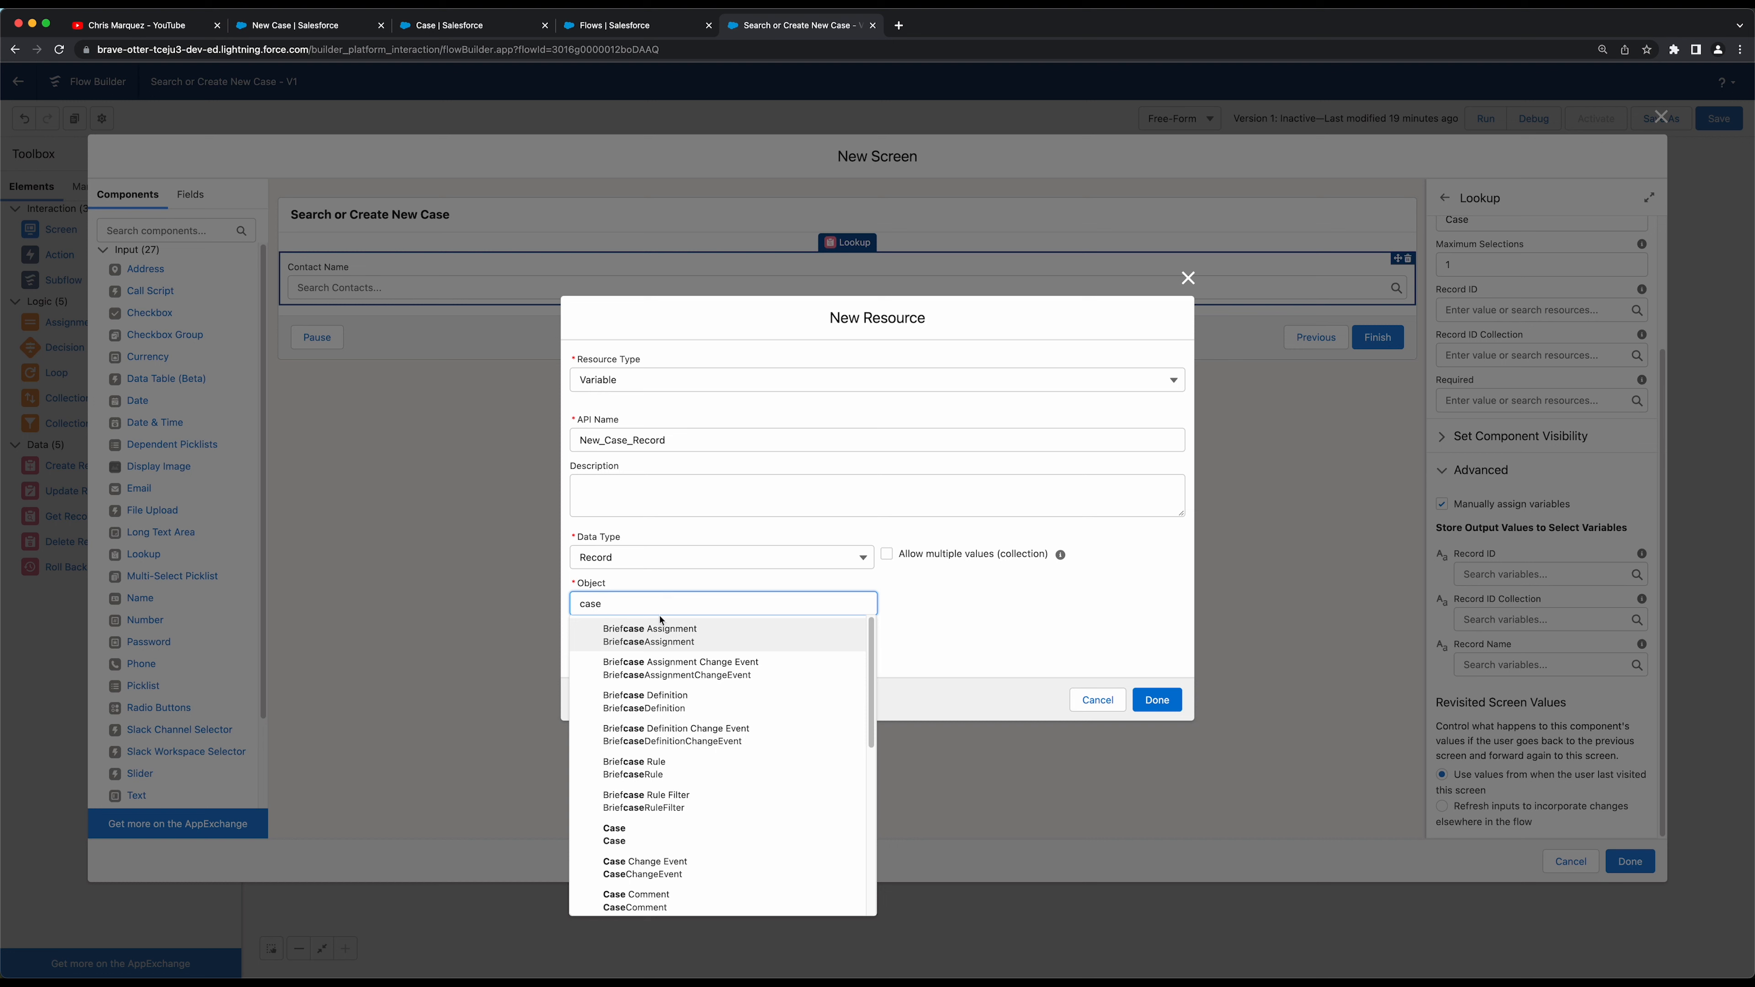
left_click(623, 840)
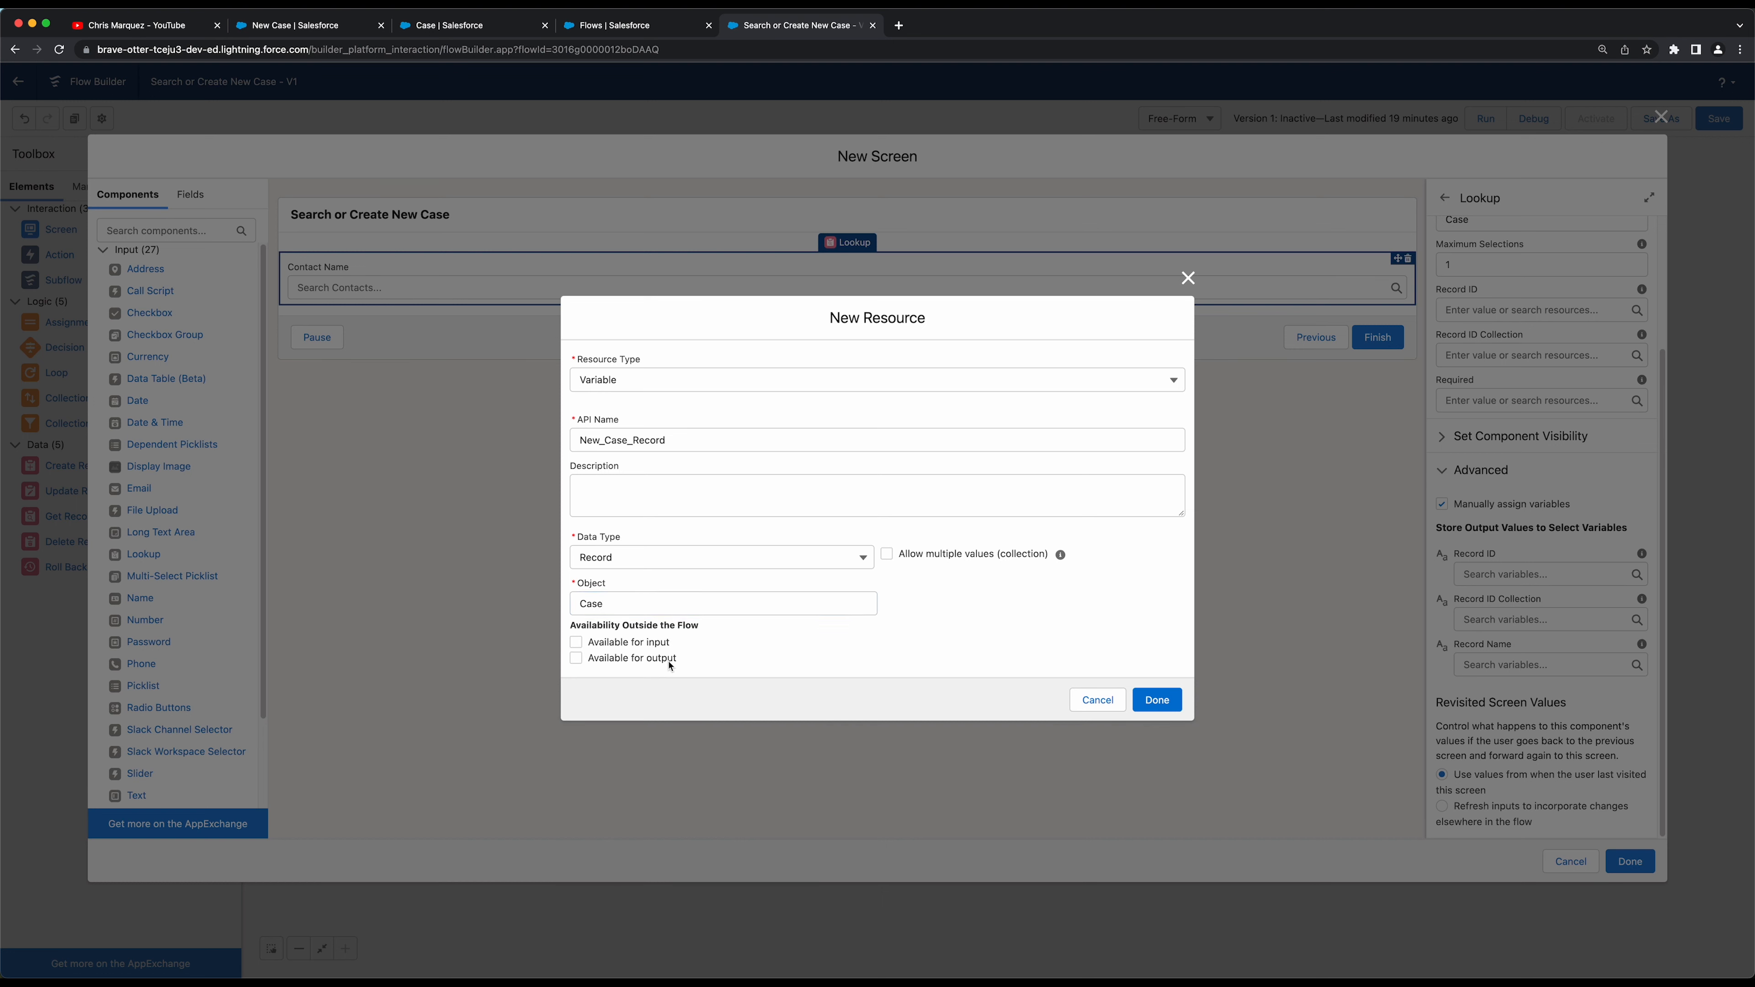
left_click_drag(674, 663, 616, 628)
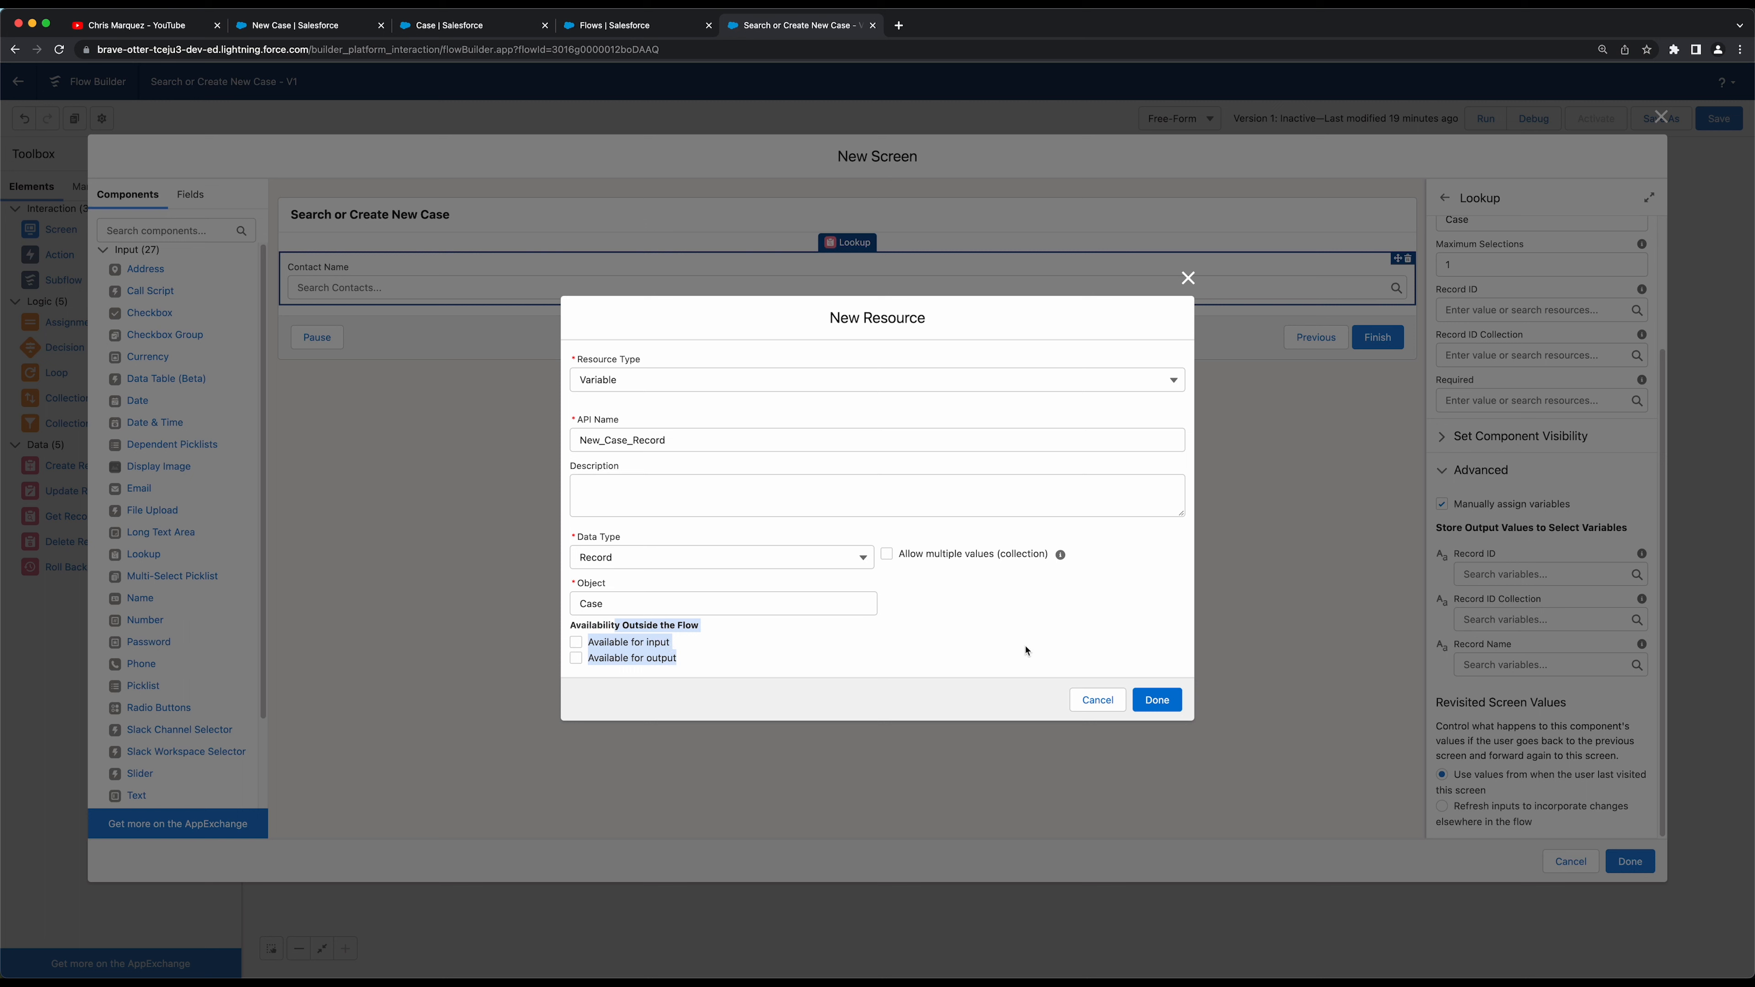
left_click(1156, 700)
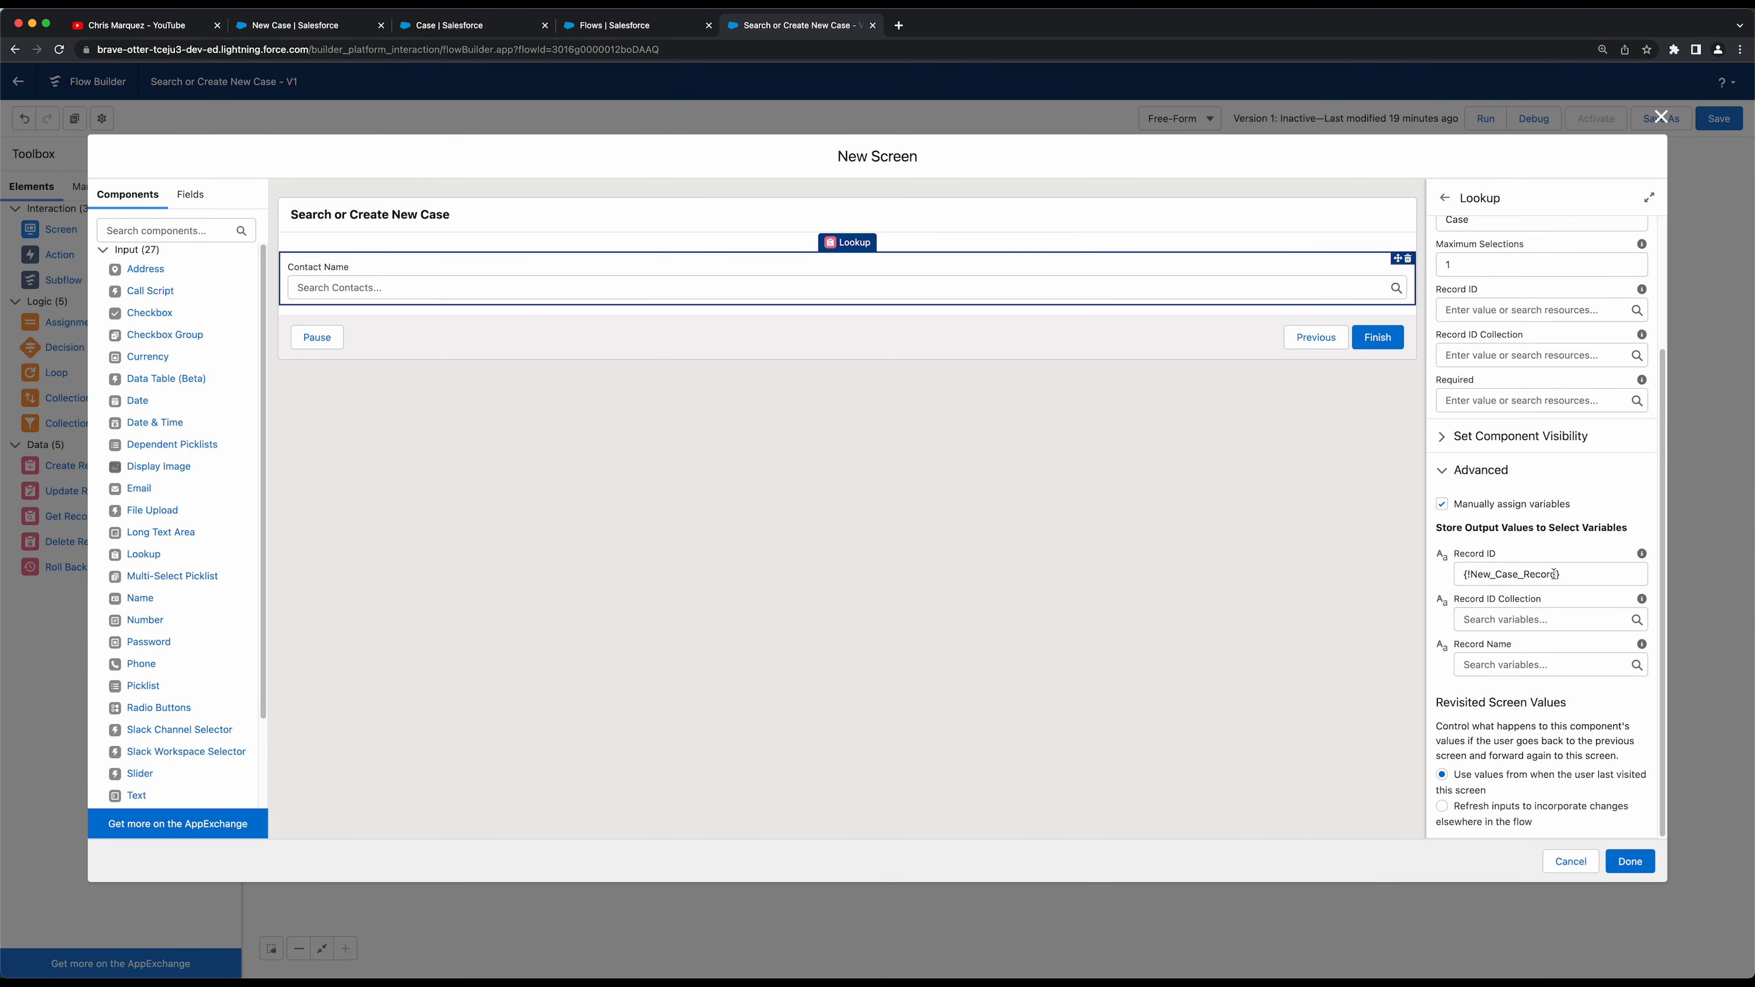
Store the Lookup component's Record ID output in the ContactId field of the New_Case_Record variable
left_click(1494, 575)
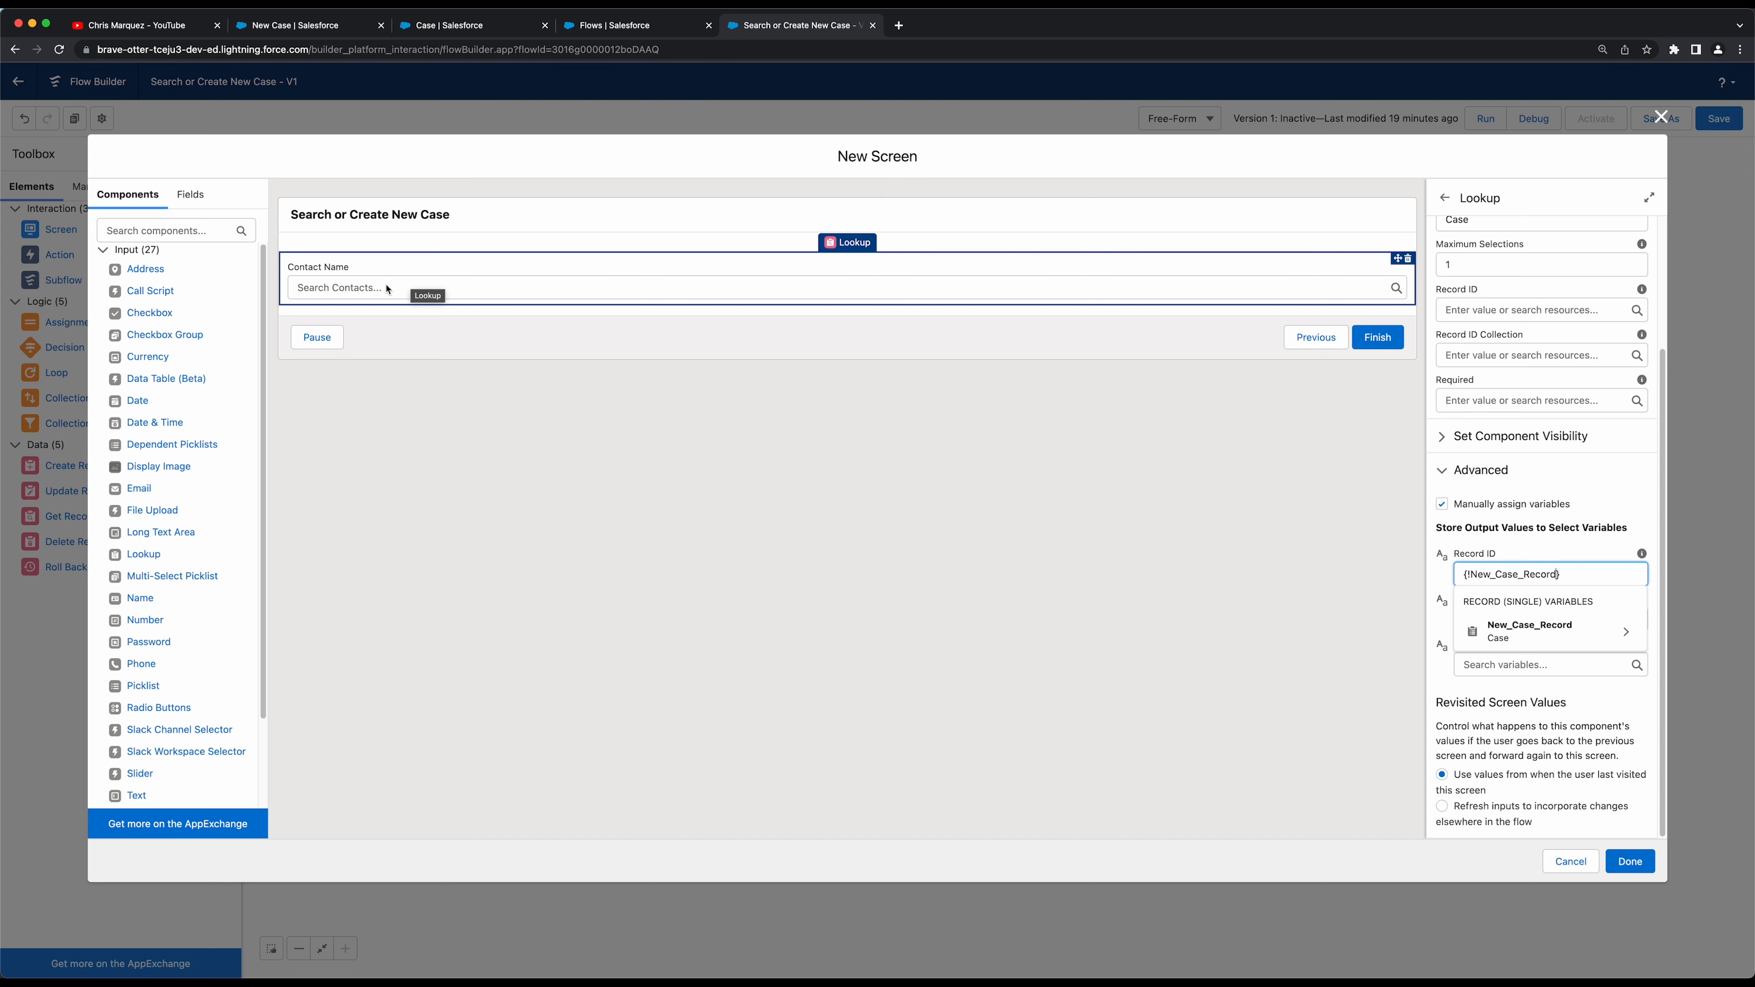
type(".")
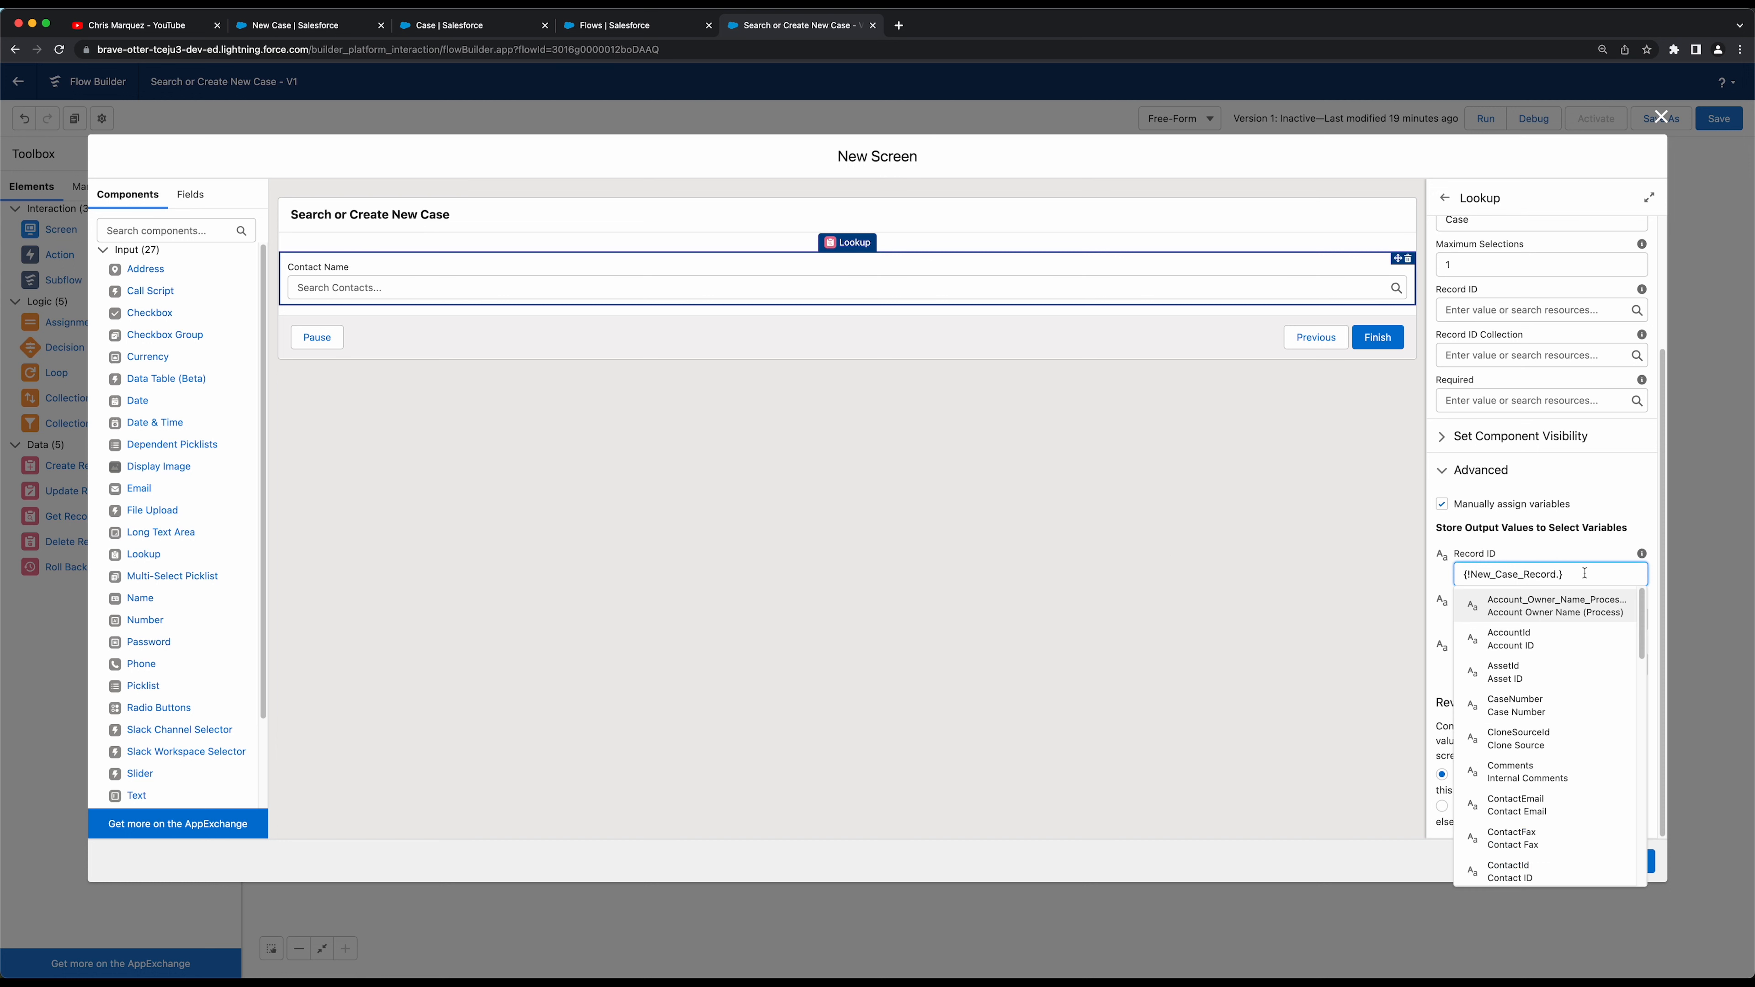
key("BackSpace")
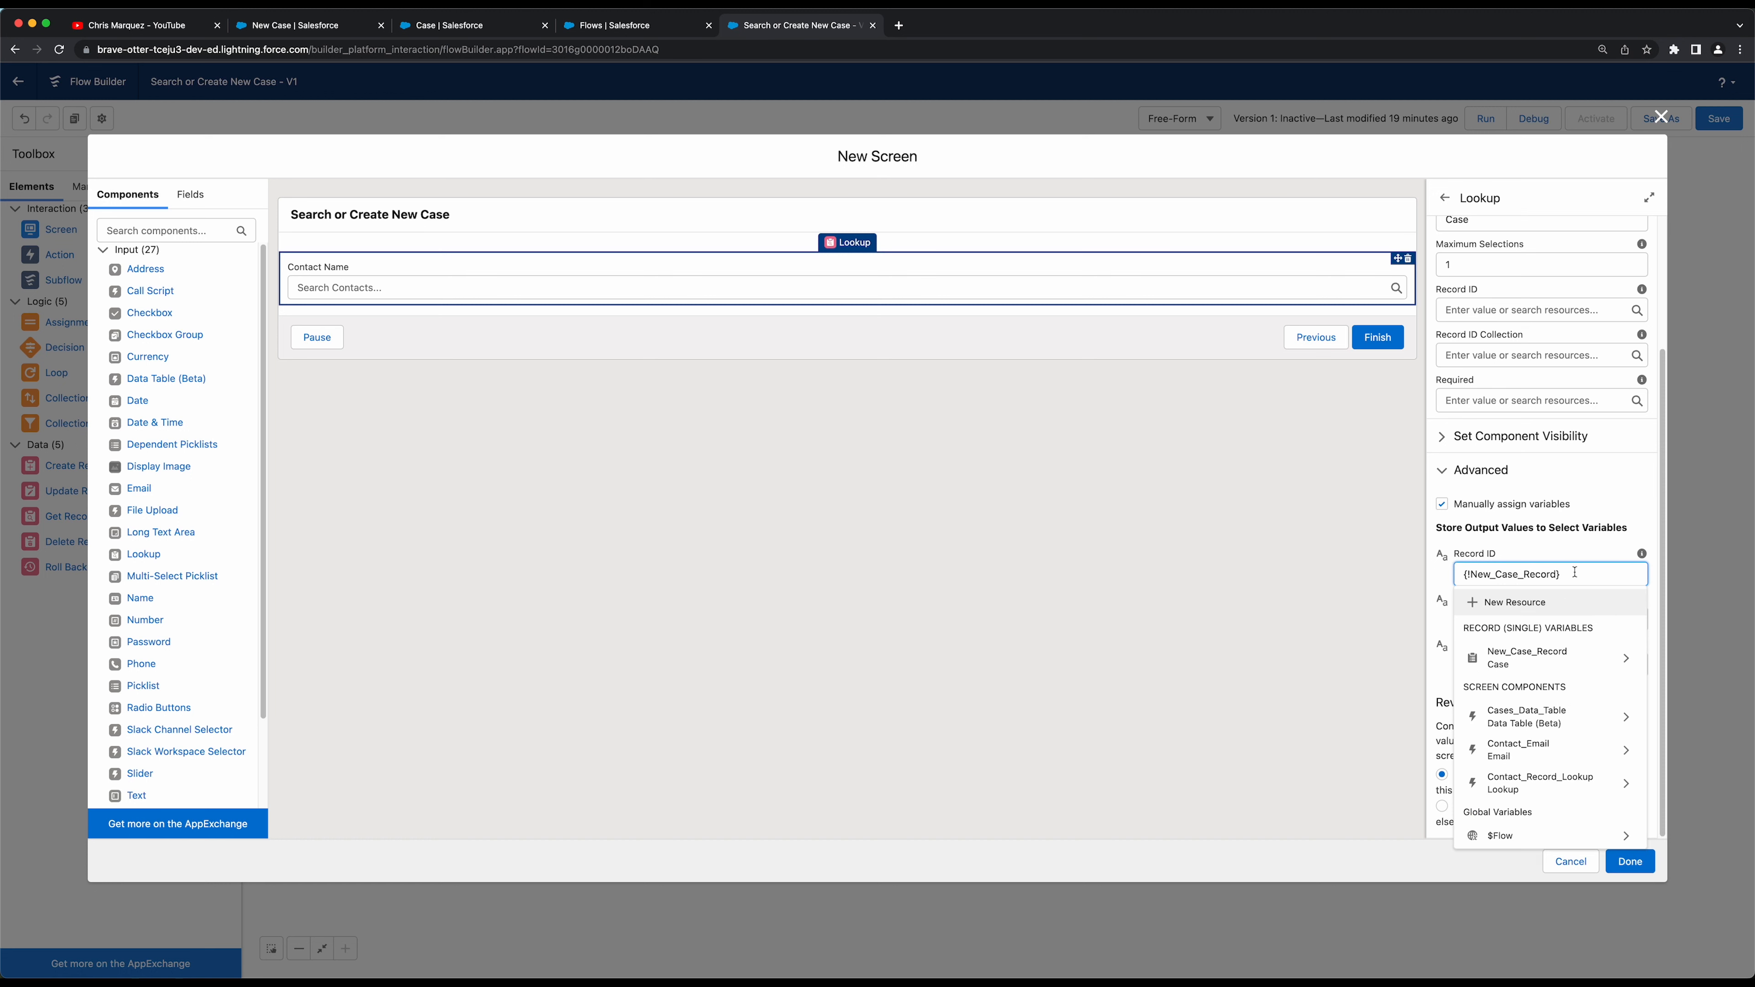
left_click(1628, 663)
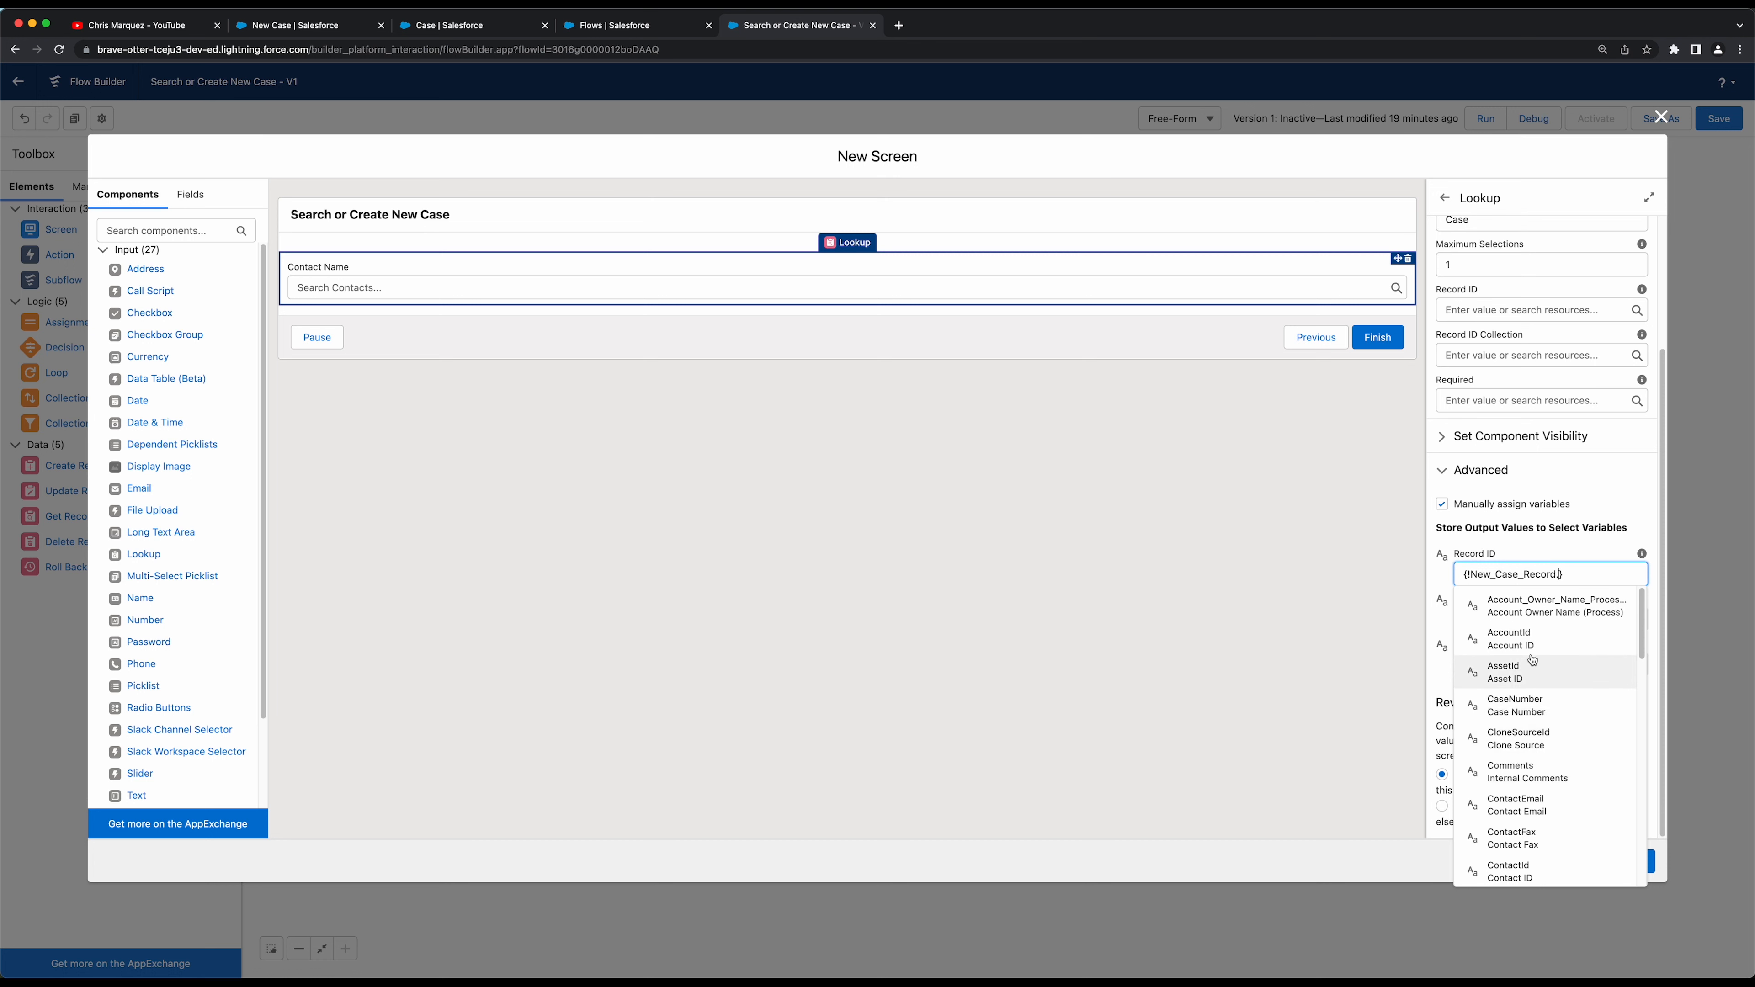
scroll(1554, 759, "down", 1)
scroll(1554, 760, "down", 3)
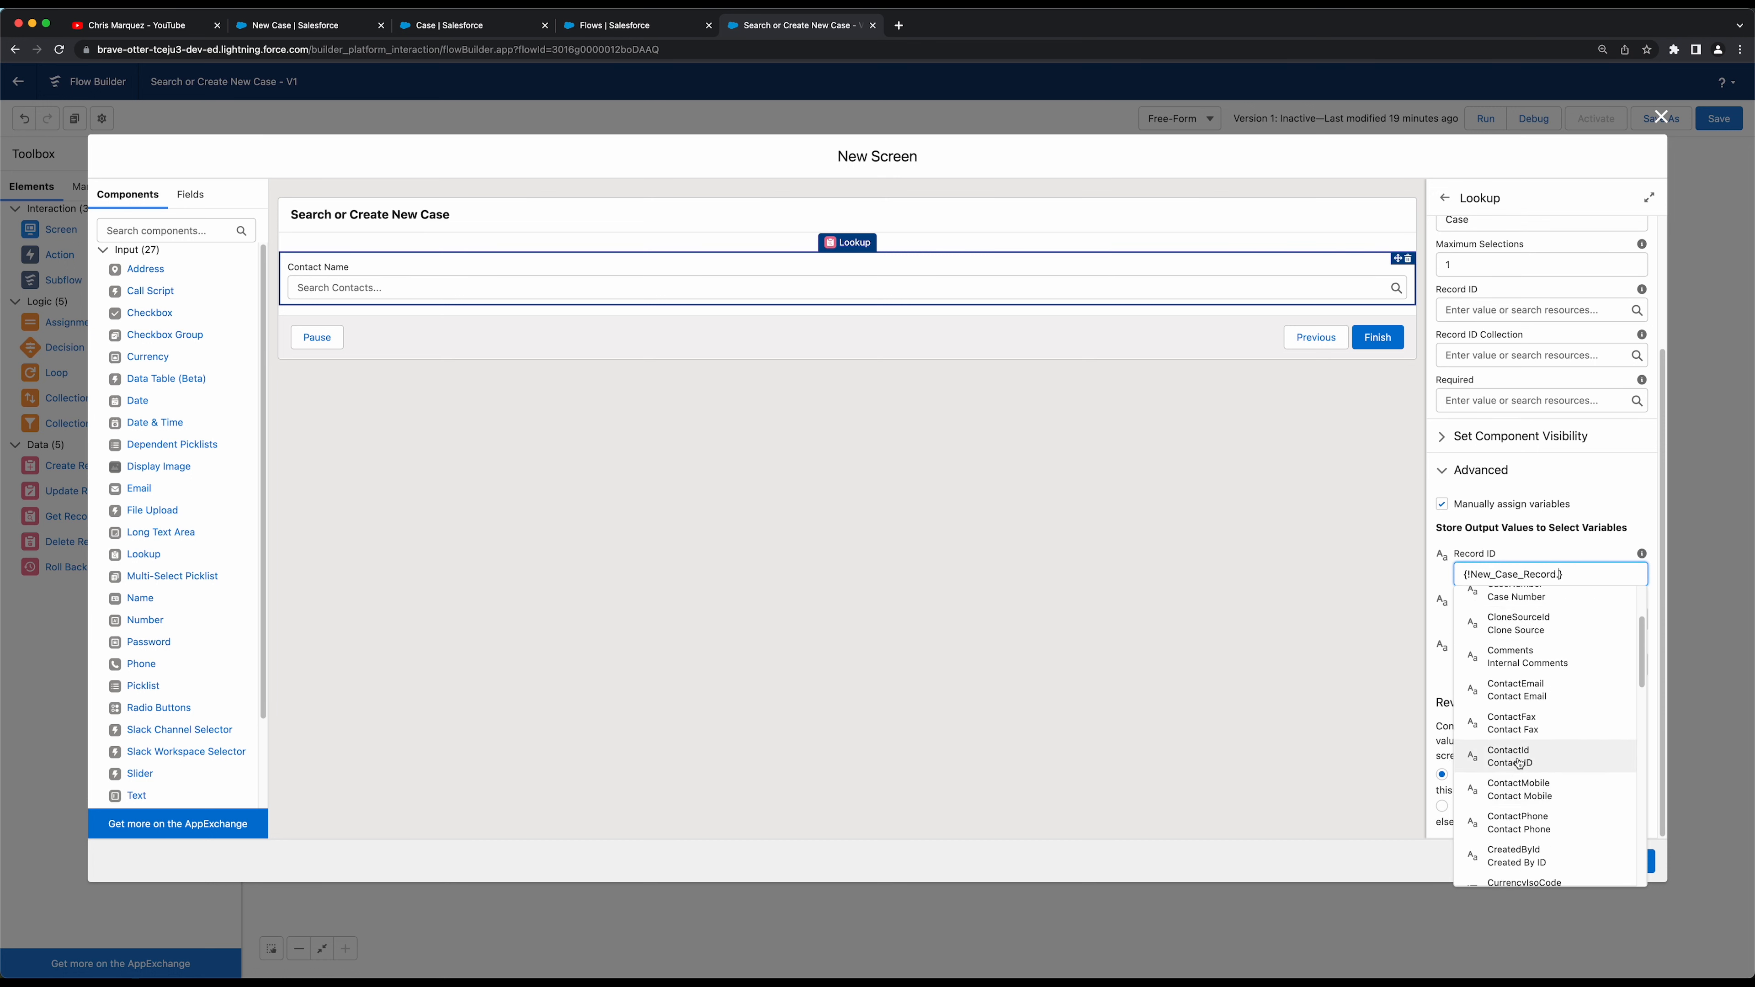
left_click(1518, 760)
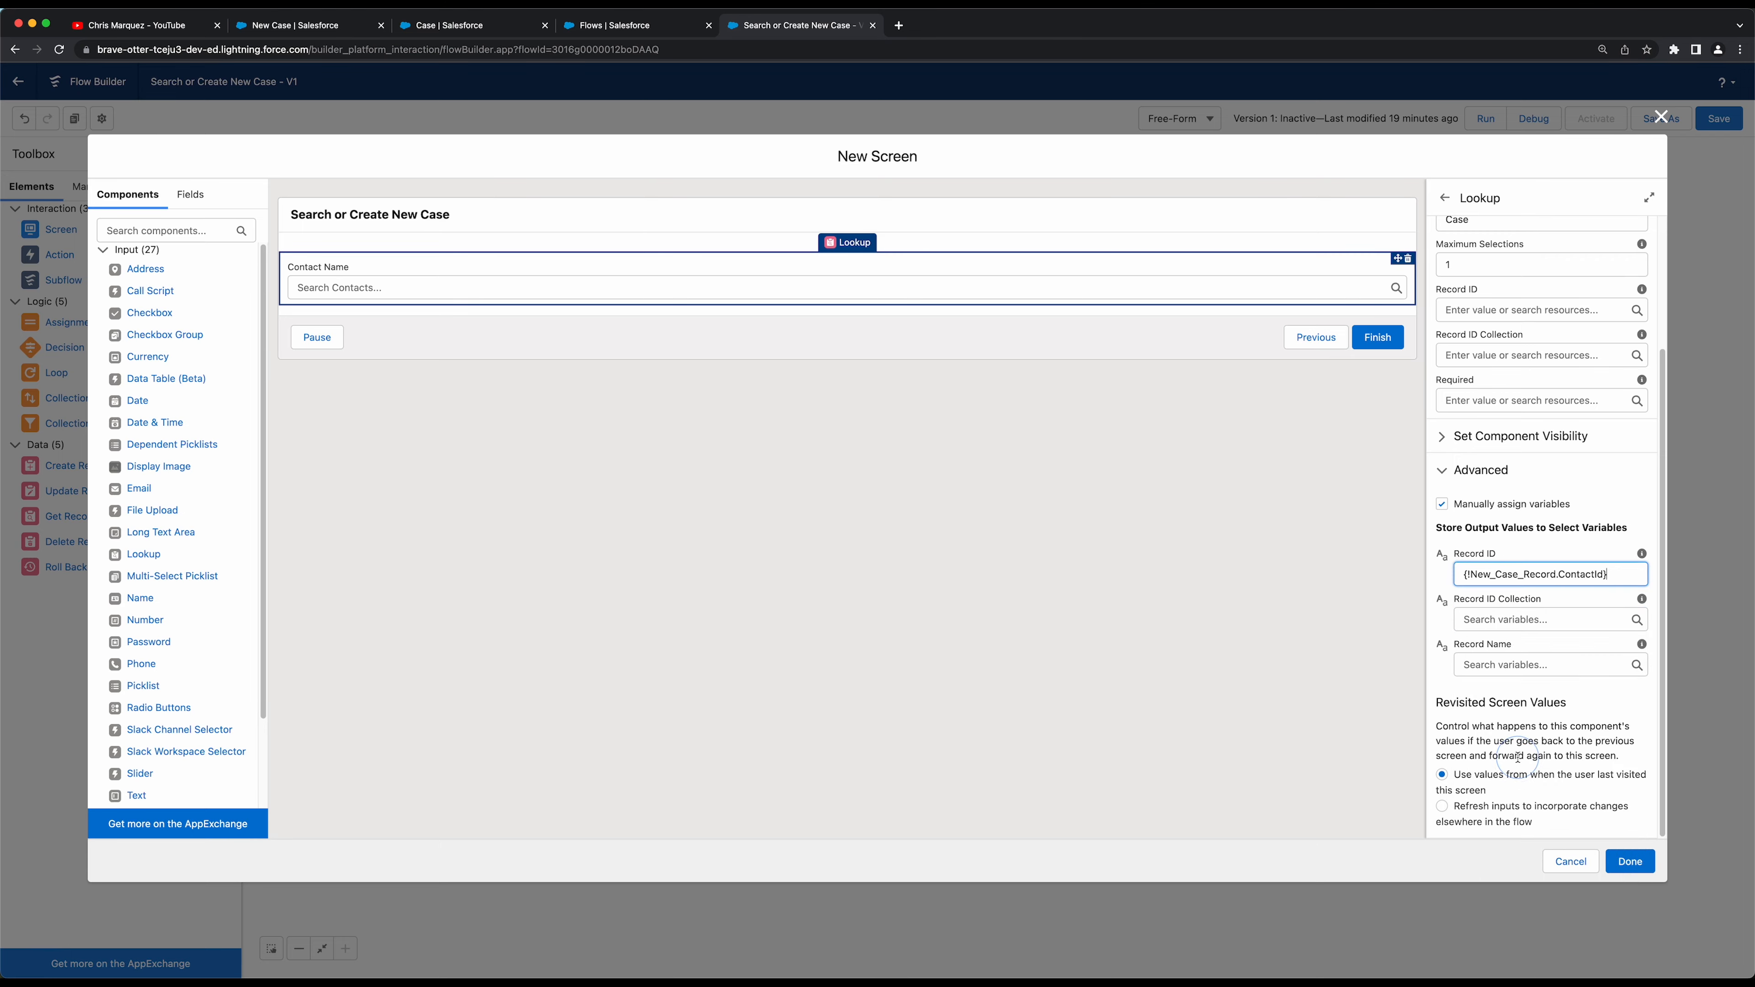
Check the Contact Name field's API name and data type in the Case object's fields list, and return to the flow screen
left_click(510, 25)
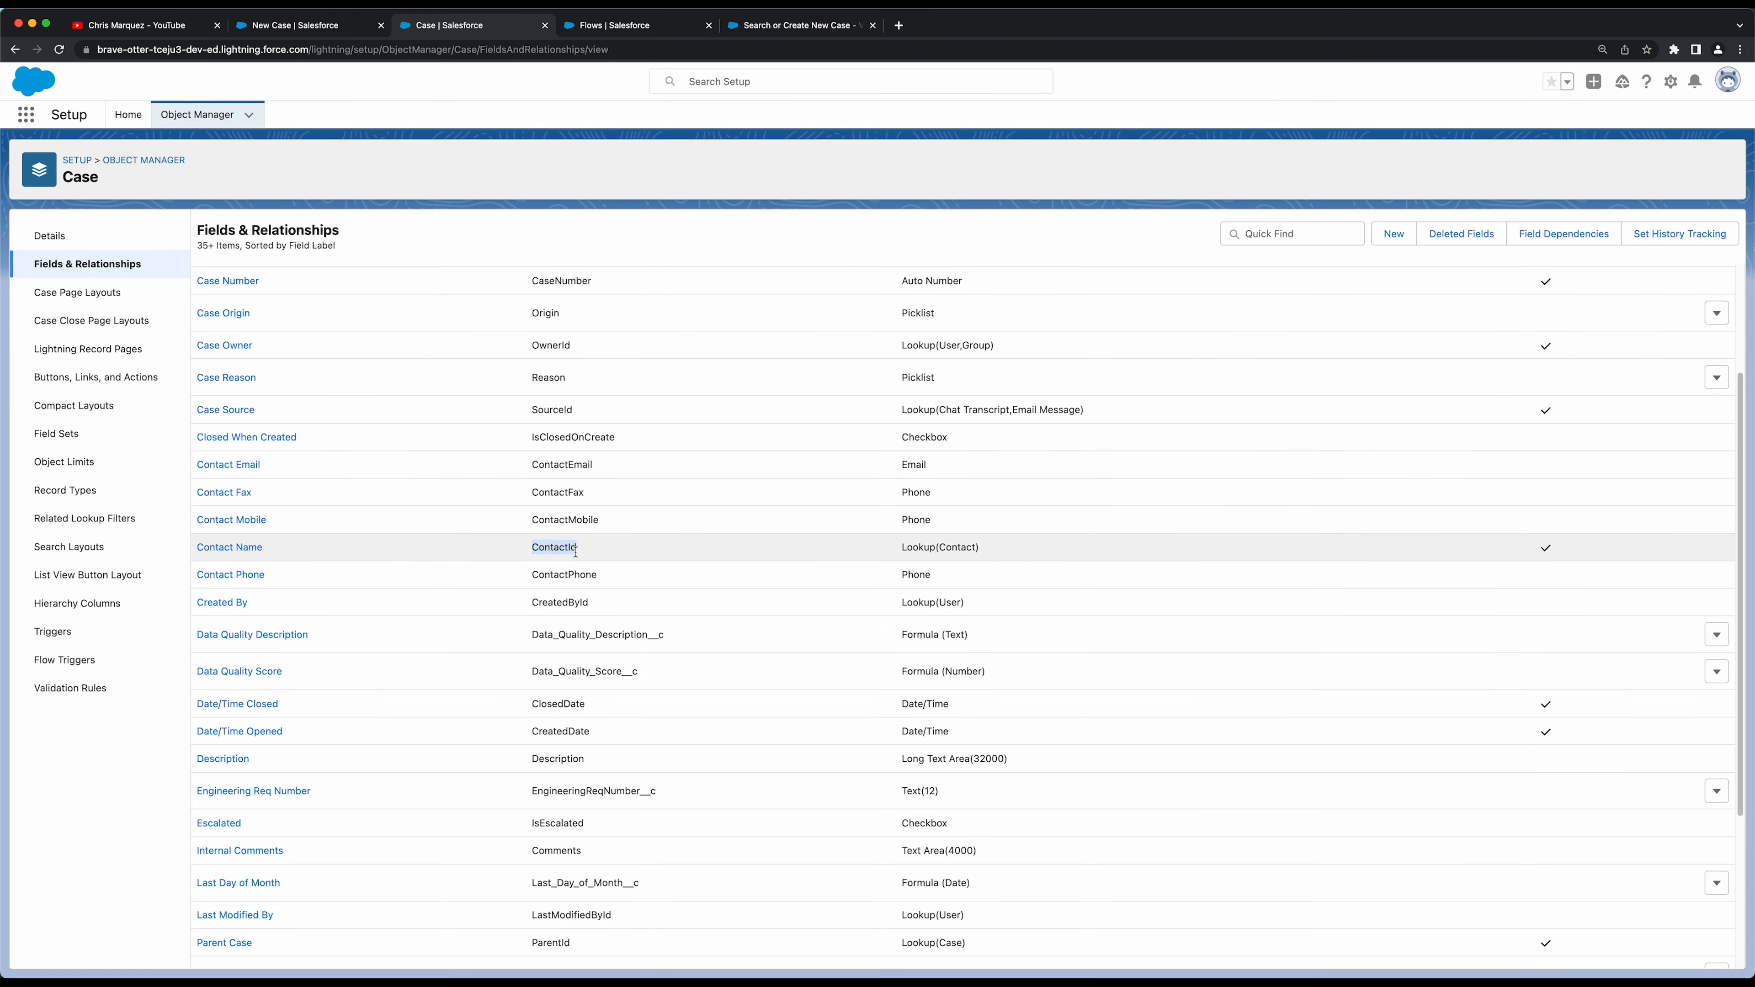
left_click_drag(980, 547, 561, 548)
left_click(826, 24)
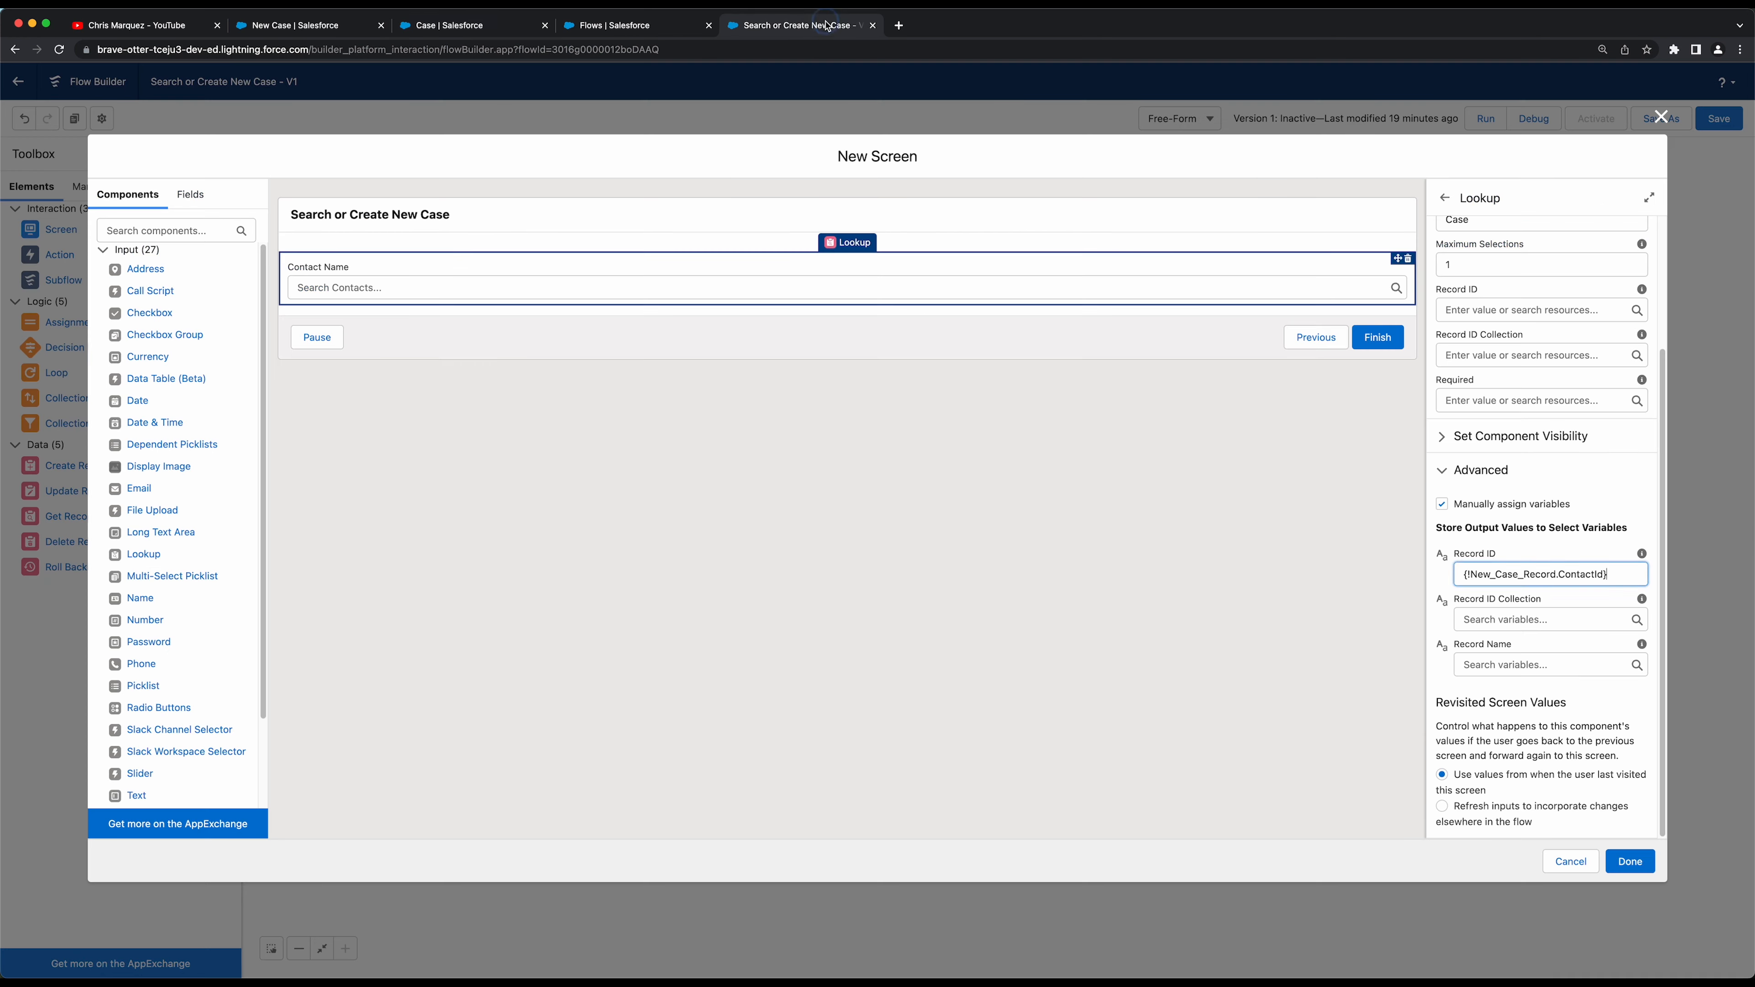
left_click(1531, 538)
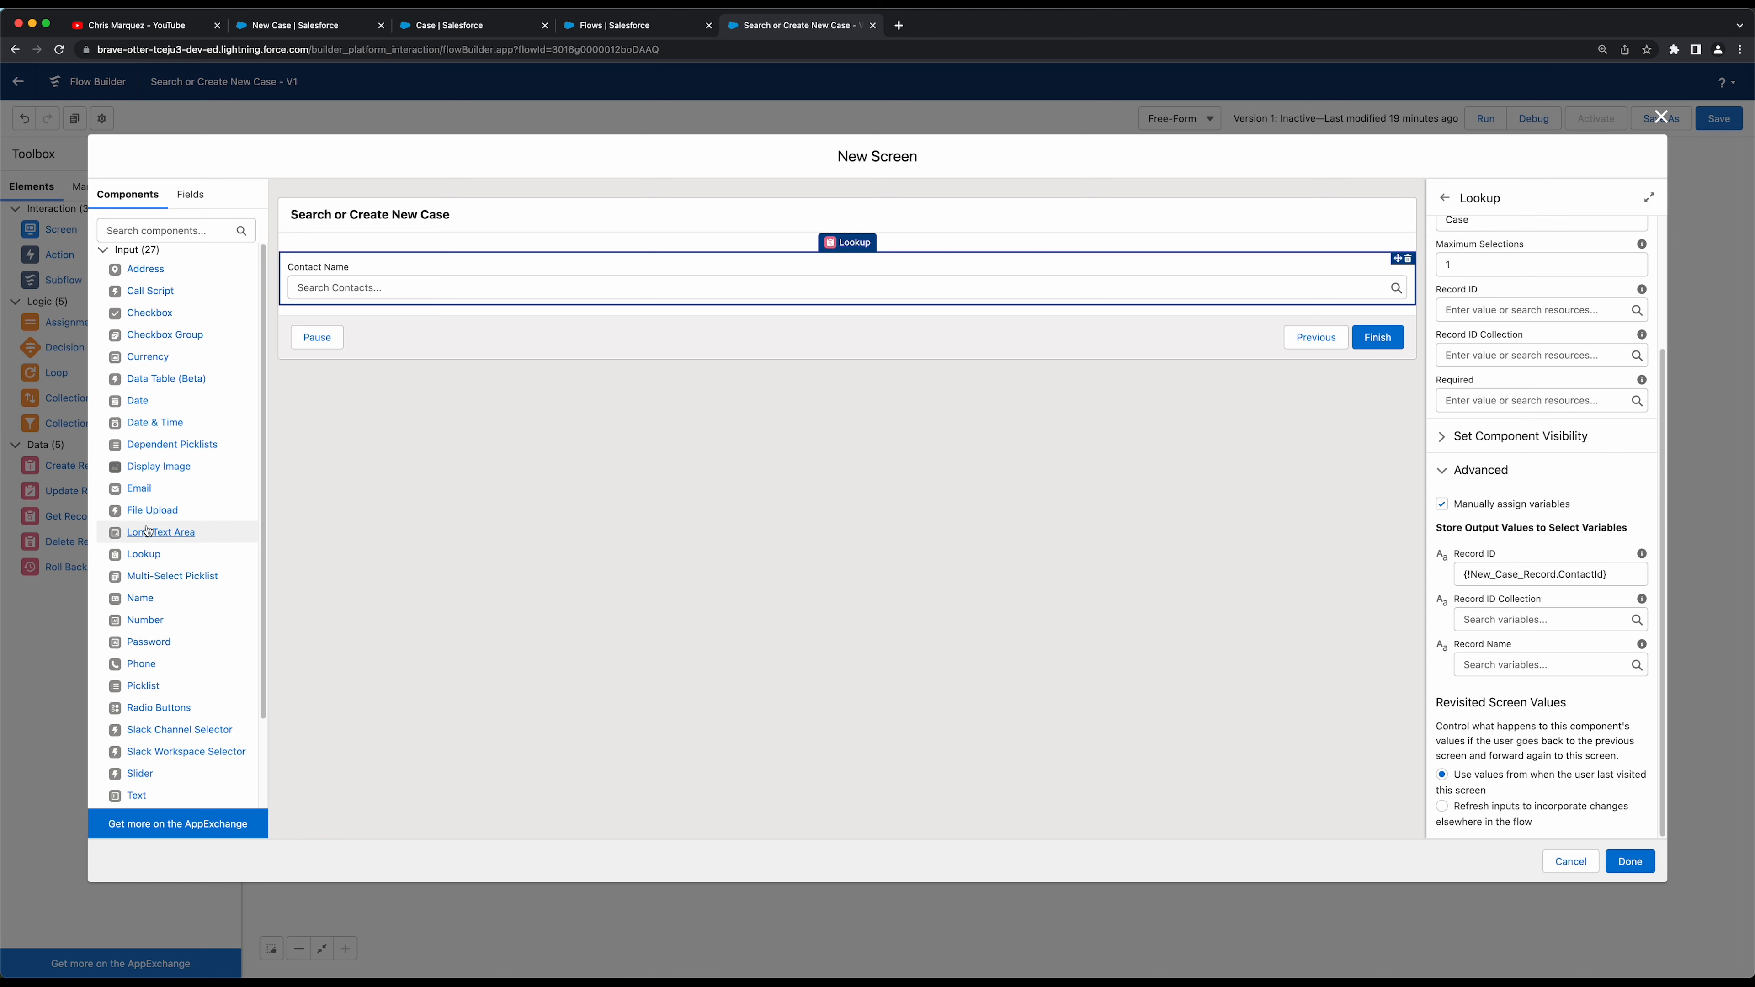
scroll(147, 726, "down", 2)
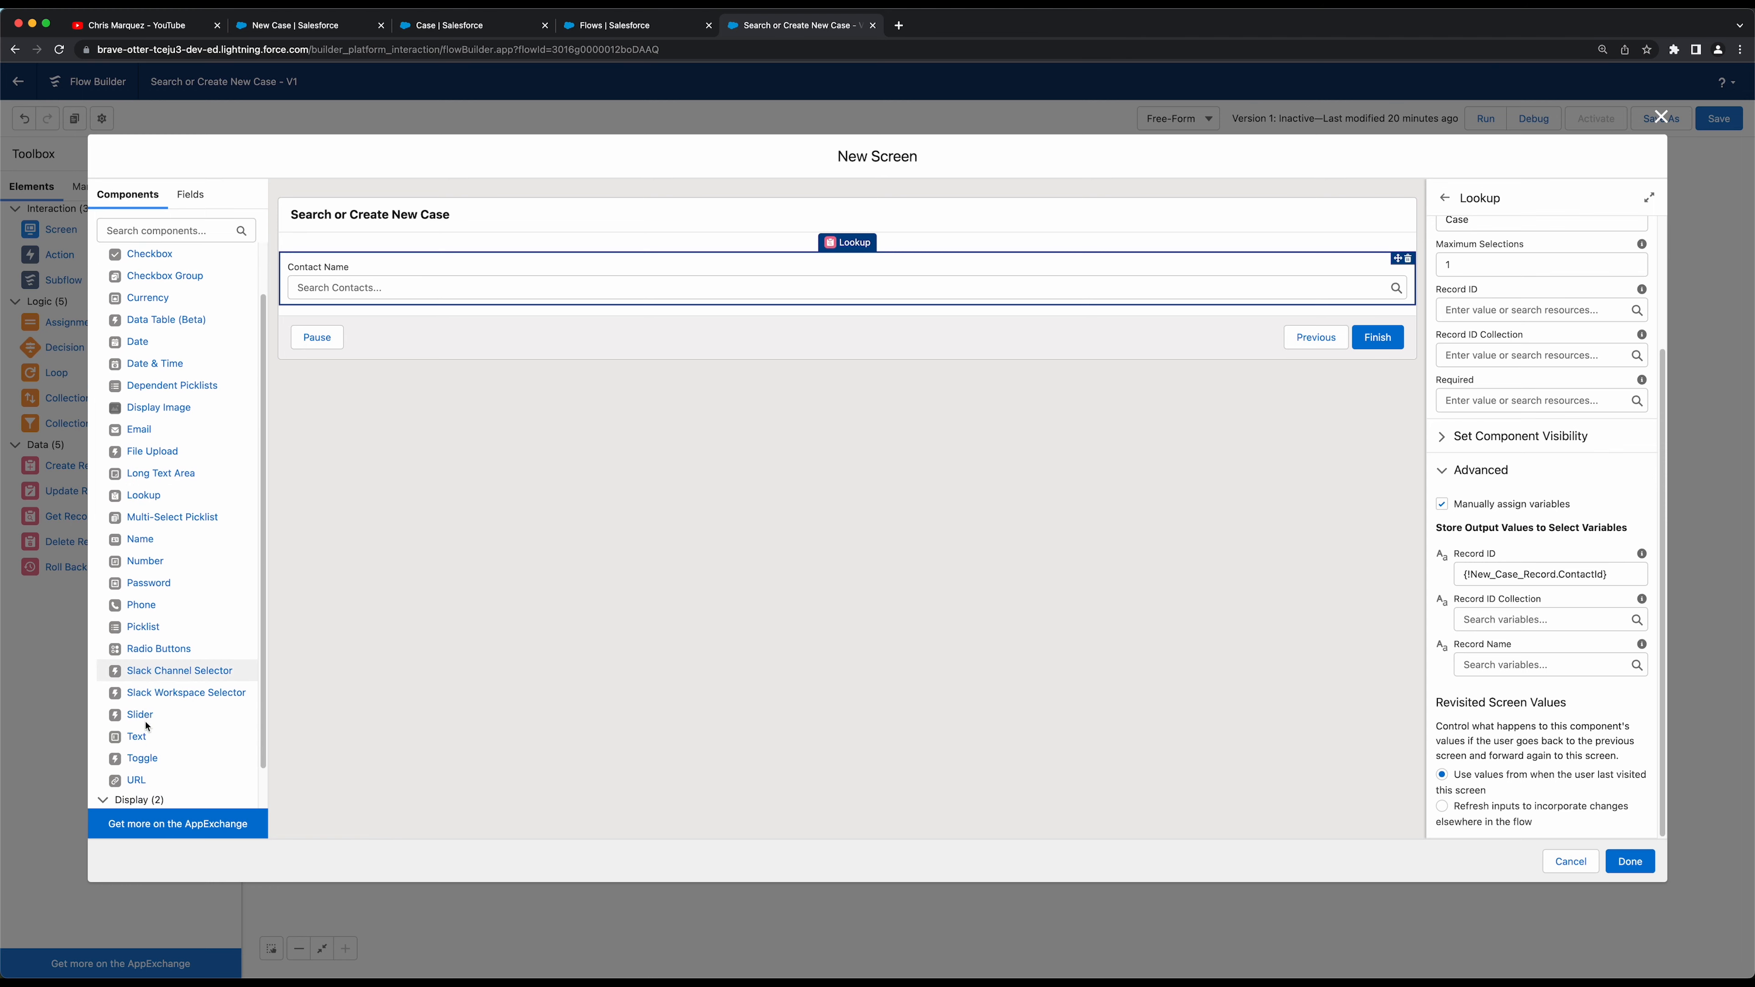
scroll(147, 726, "down", 1)
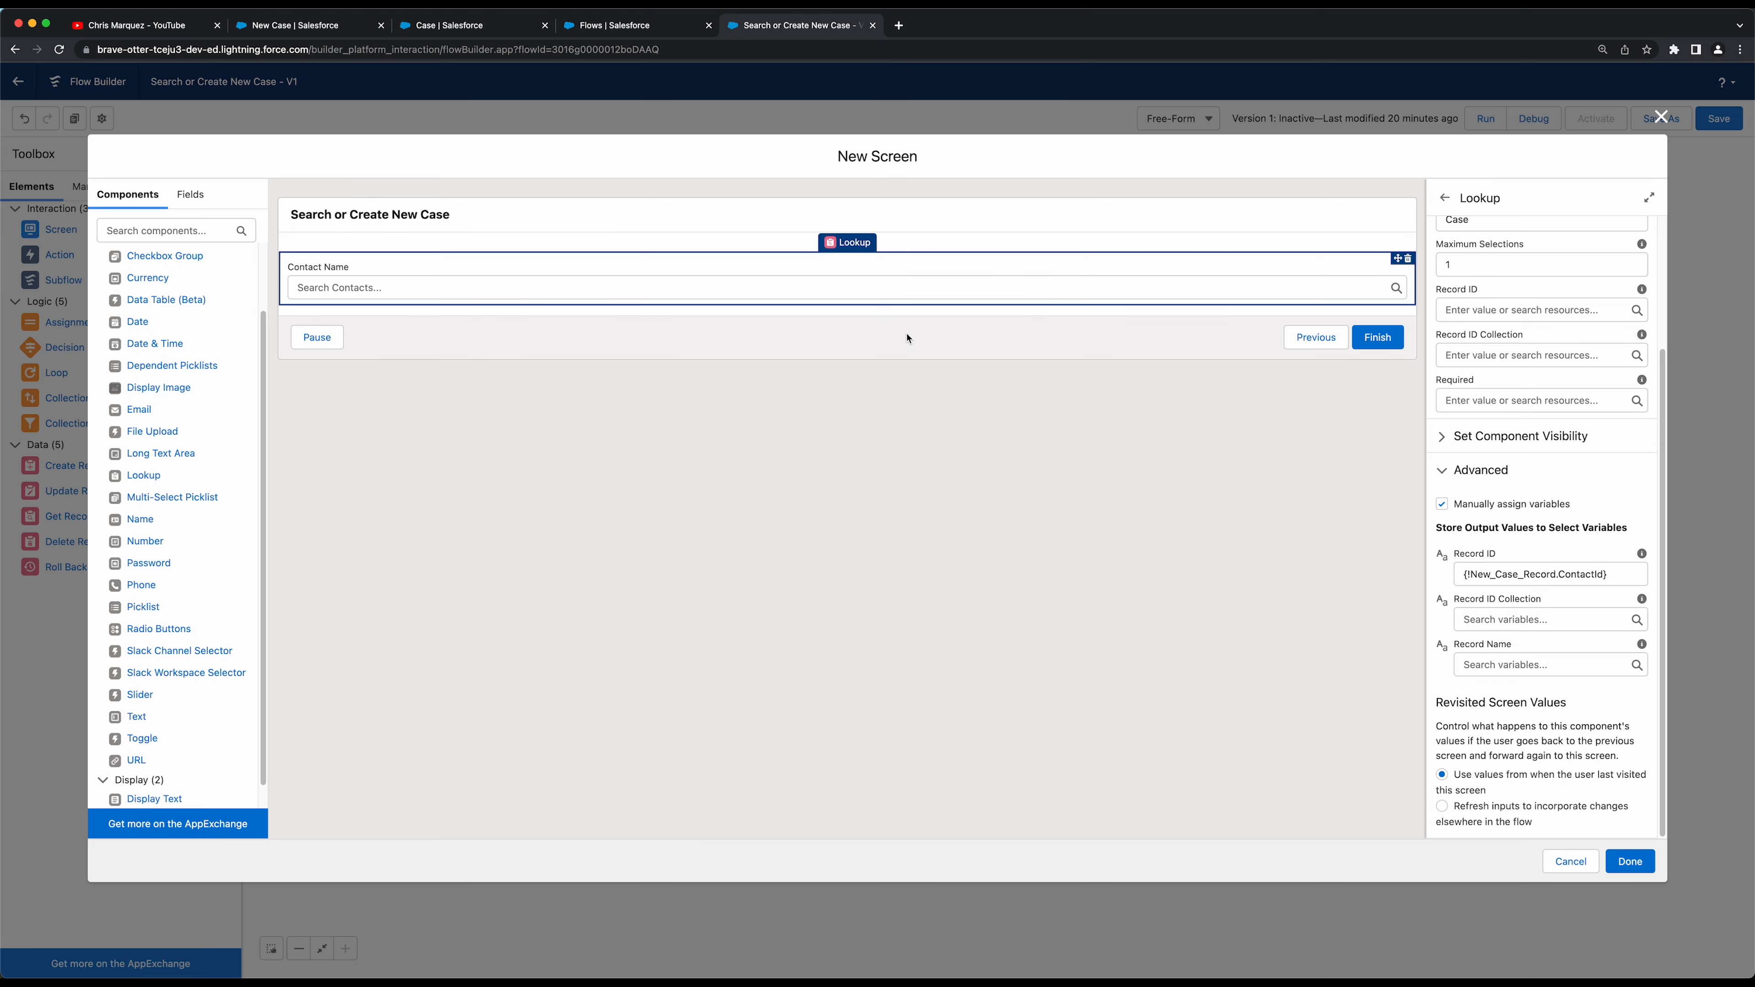
mouse_move(1653, 585)
left_click(1567, 553)
left_click_drag(1608, 575, 1449, 577)
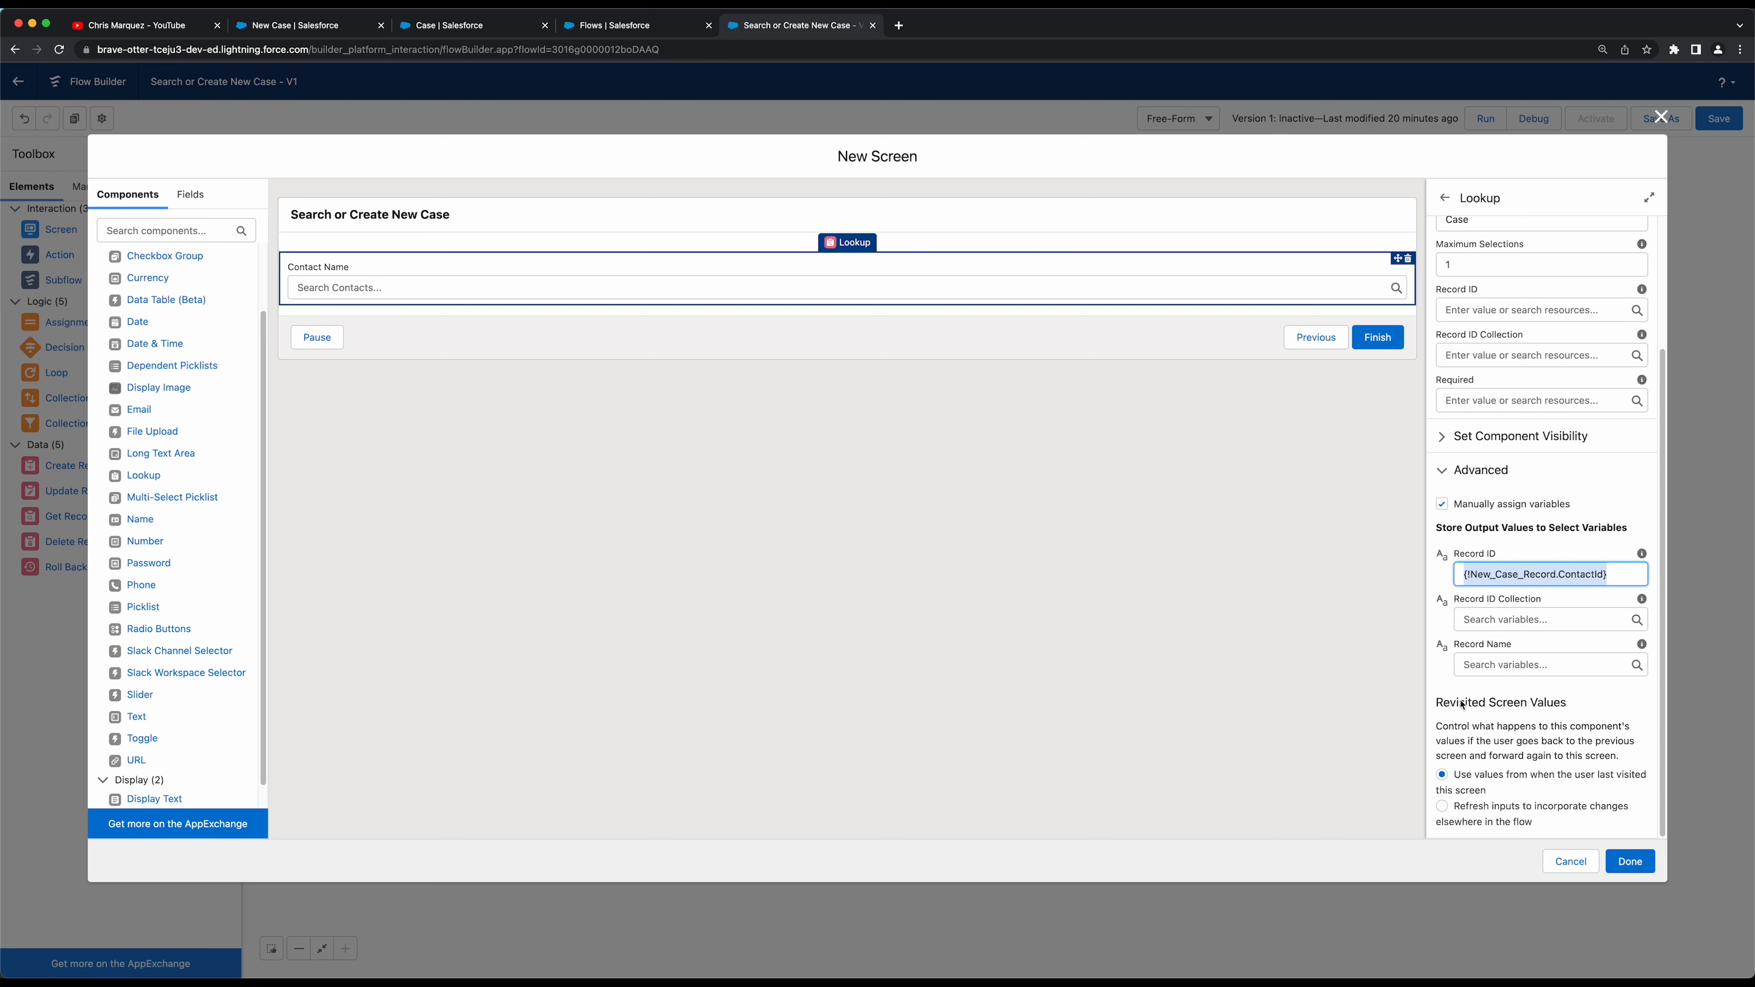
left_click(1511, 734)
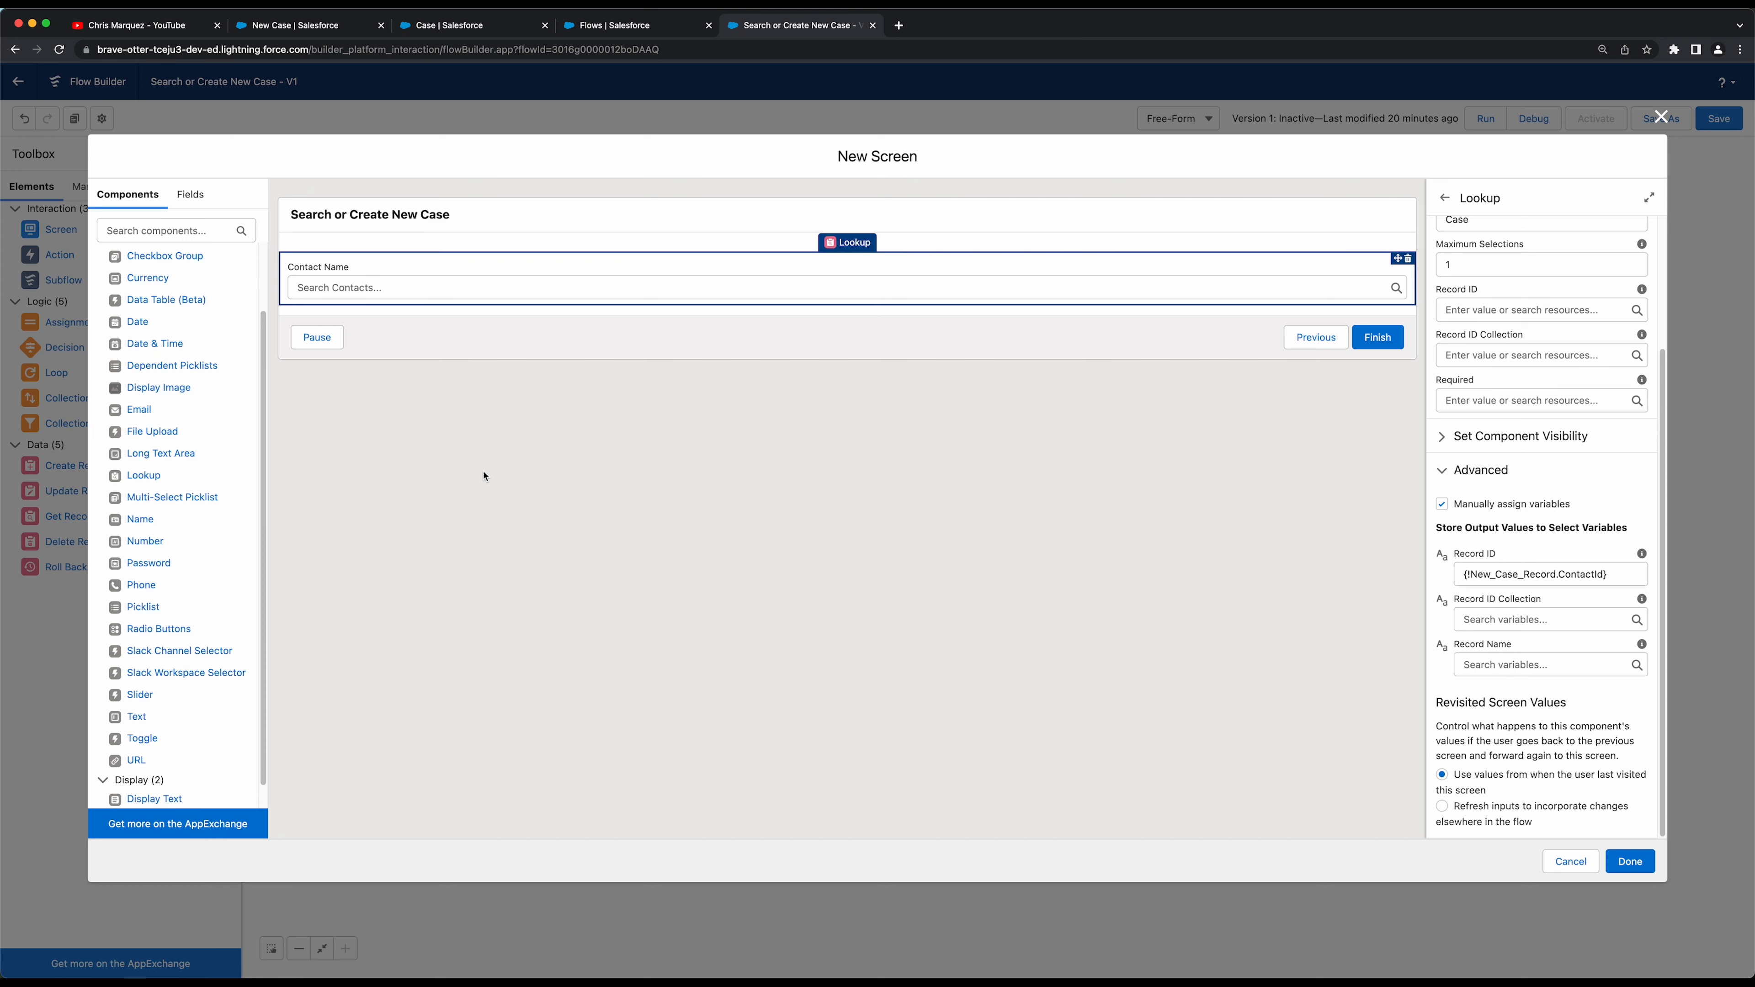
Add a required Picklist component below Contact Name, labelled Origin with the API name Origin_Picklist
scroll(162, 580, "down", 1)
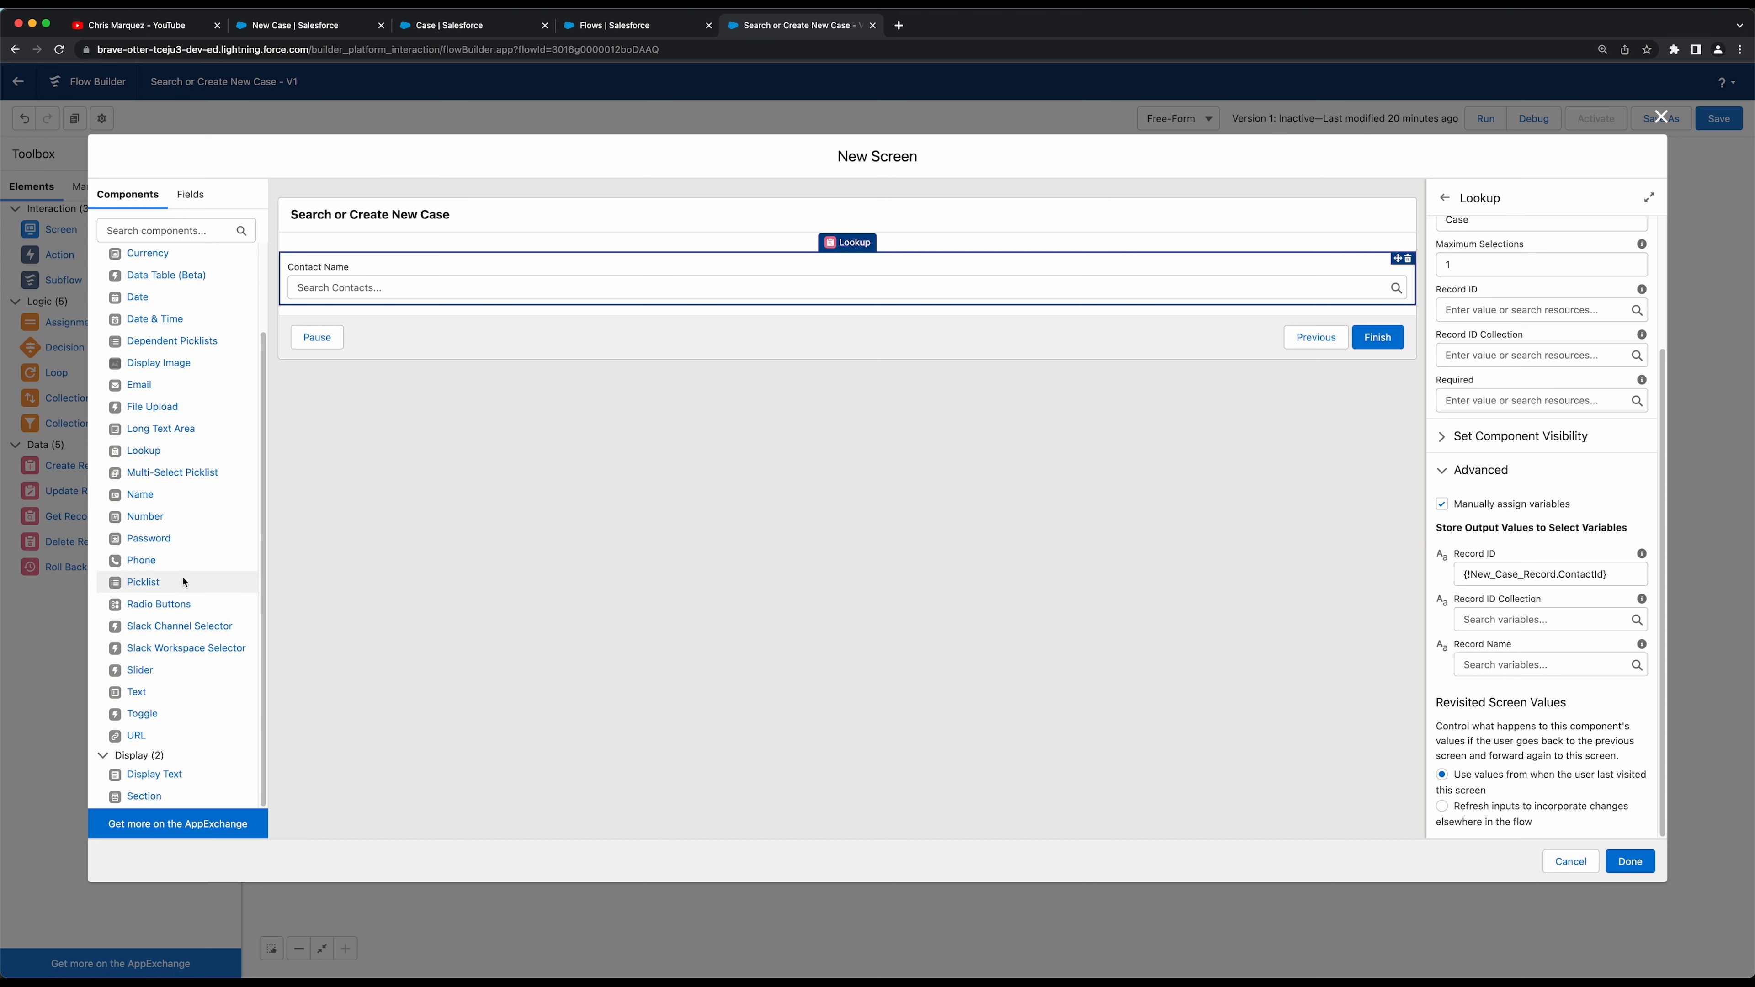
left_click_drag(138, 584, 366, 306)
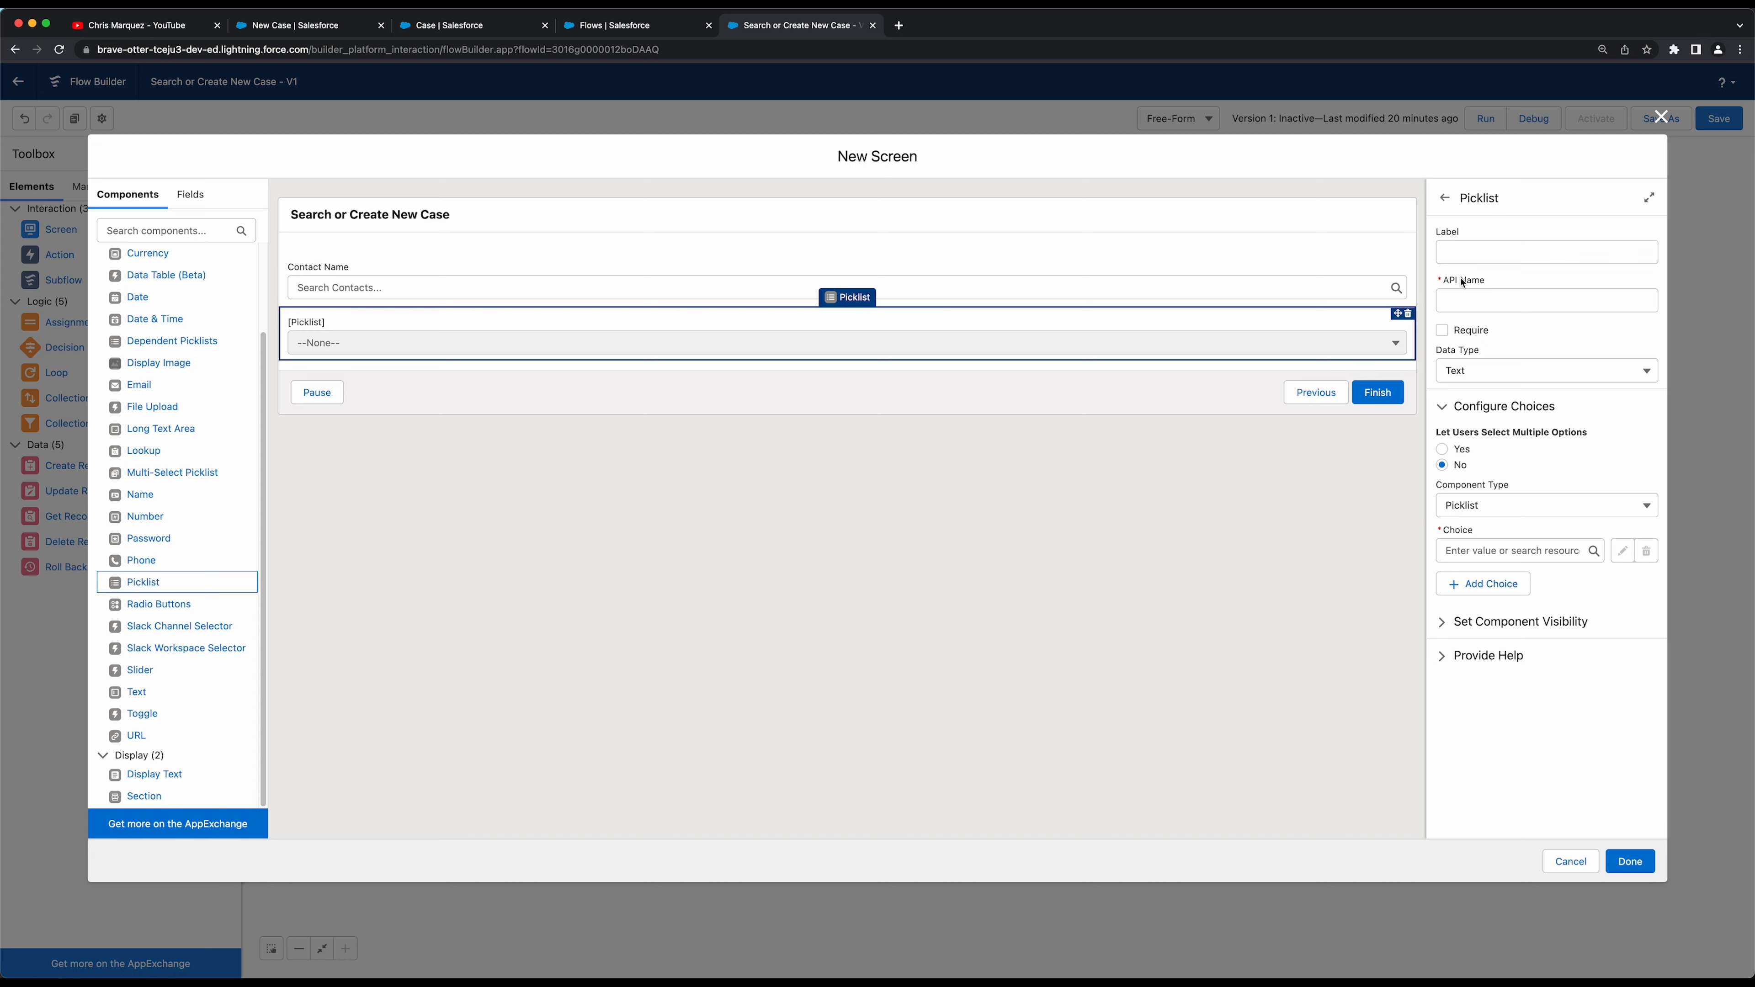
left_click(1482, 250)
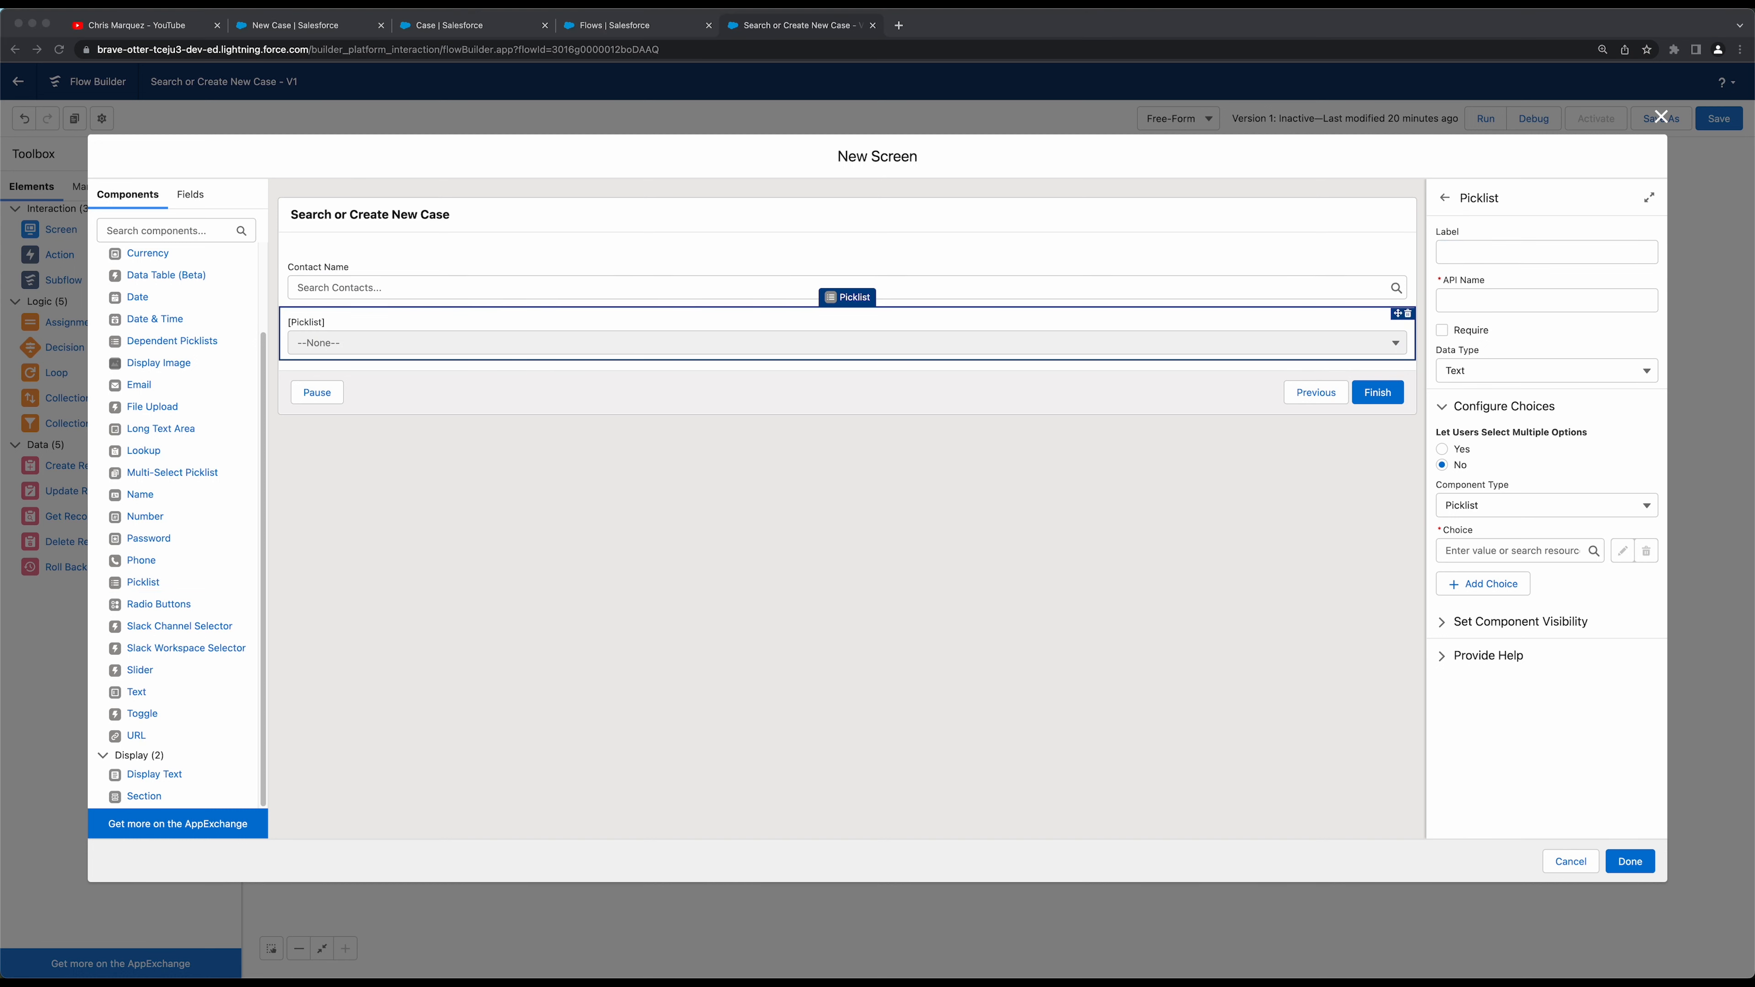
left_click(1474, 248)
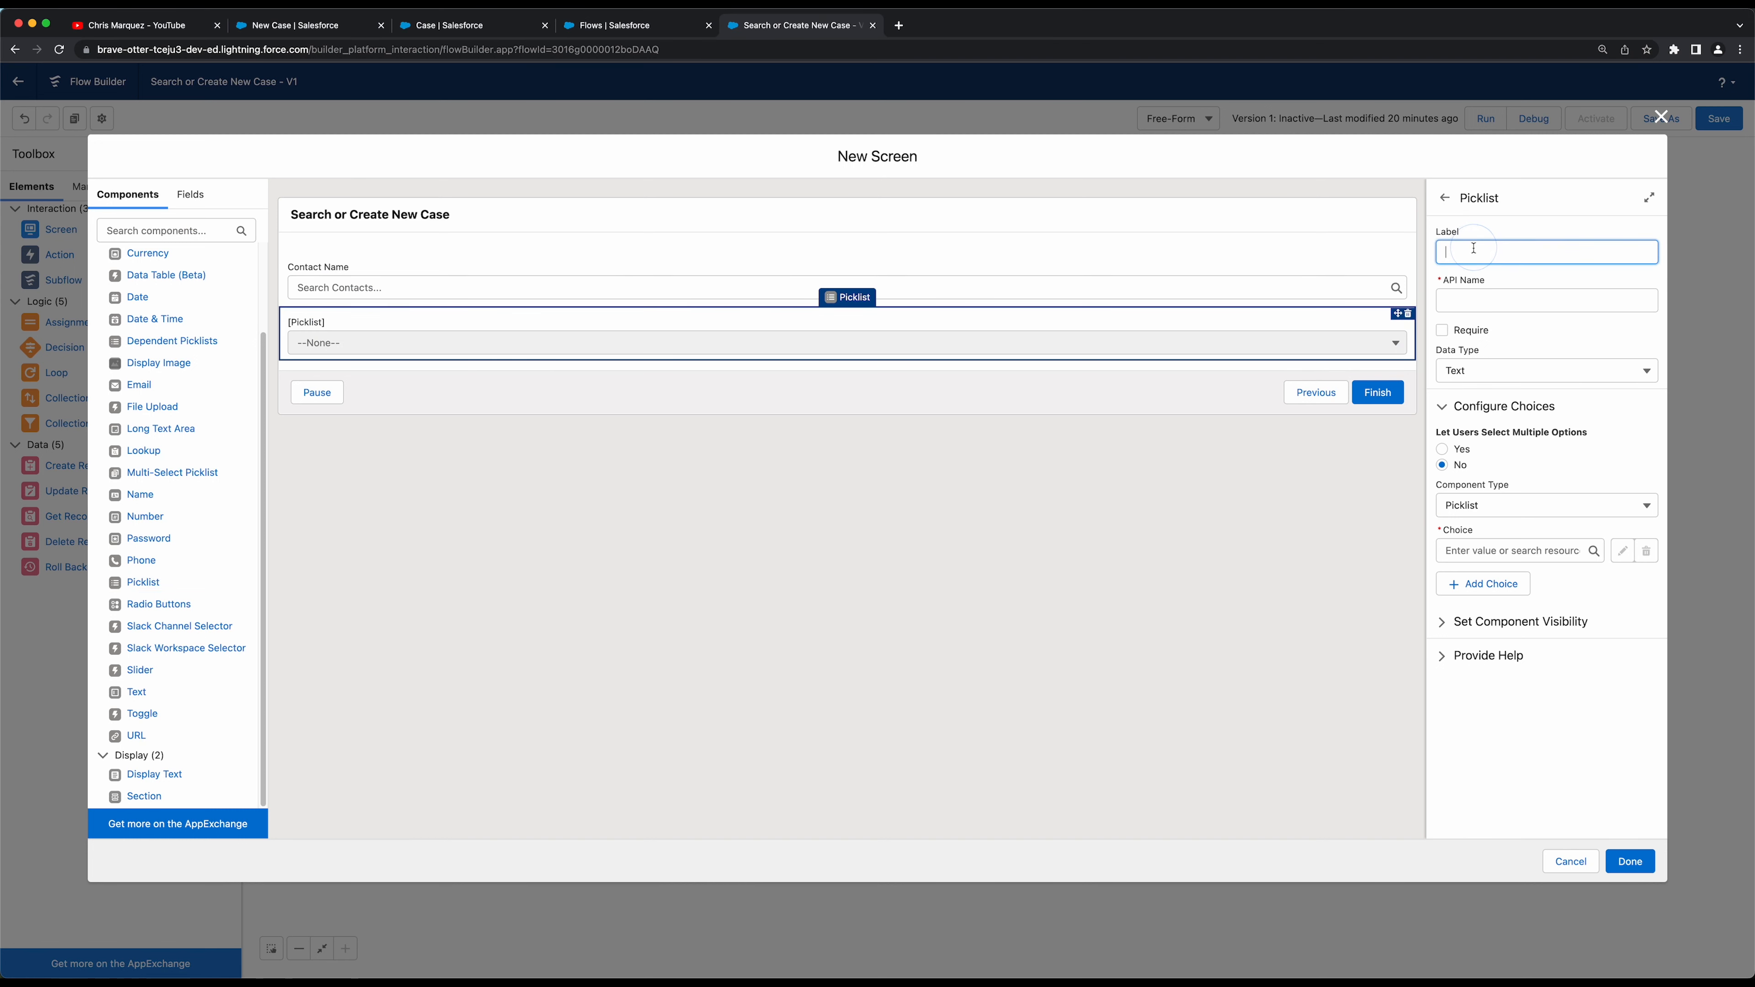
type("Origin")
key("Tab")
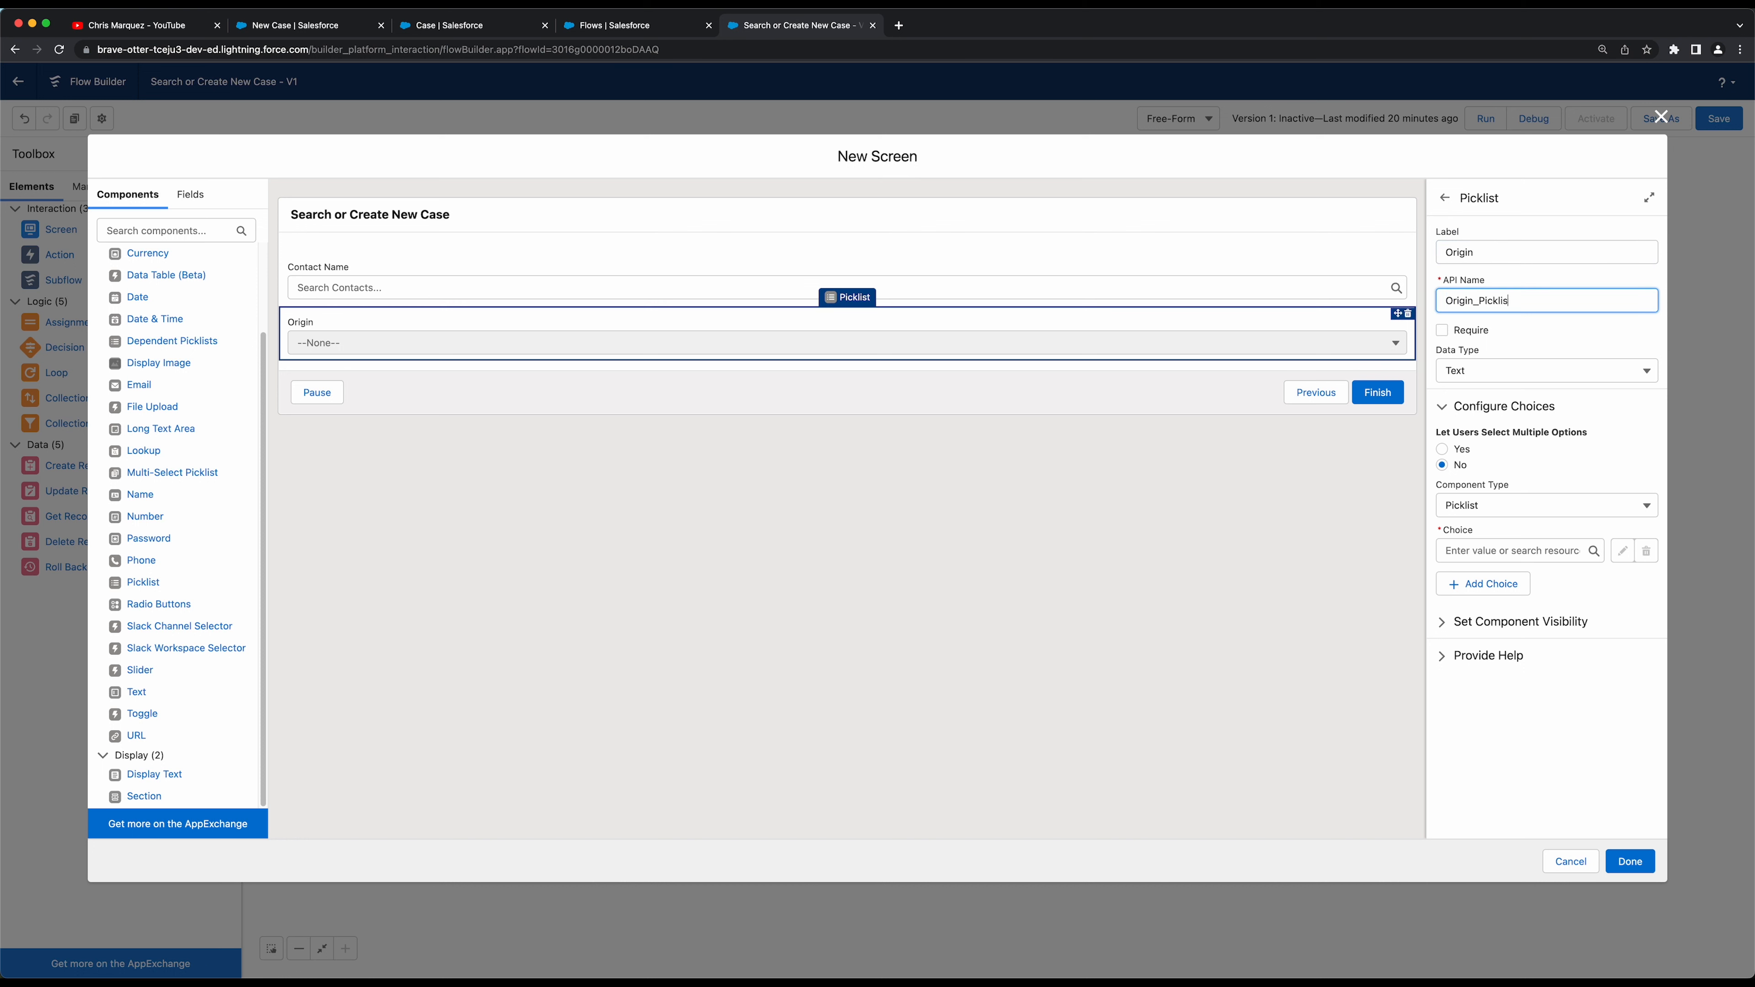
left_click(1471, 332)
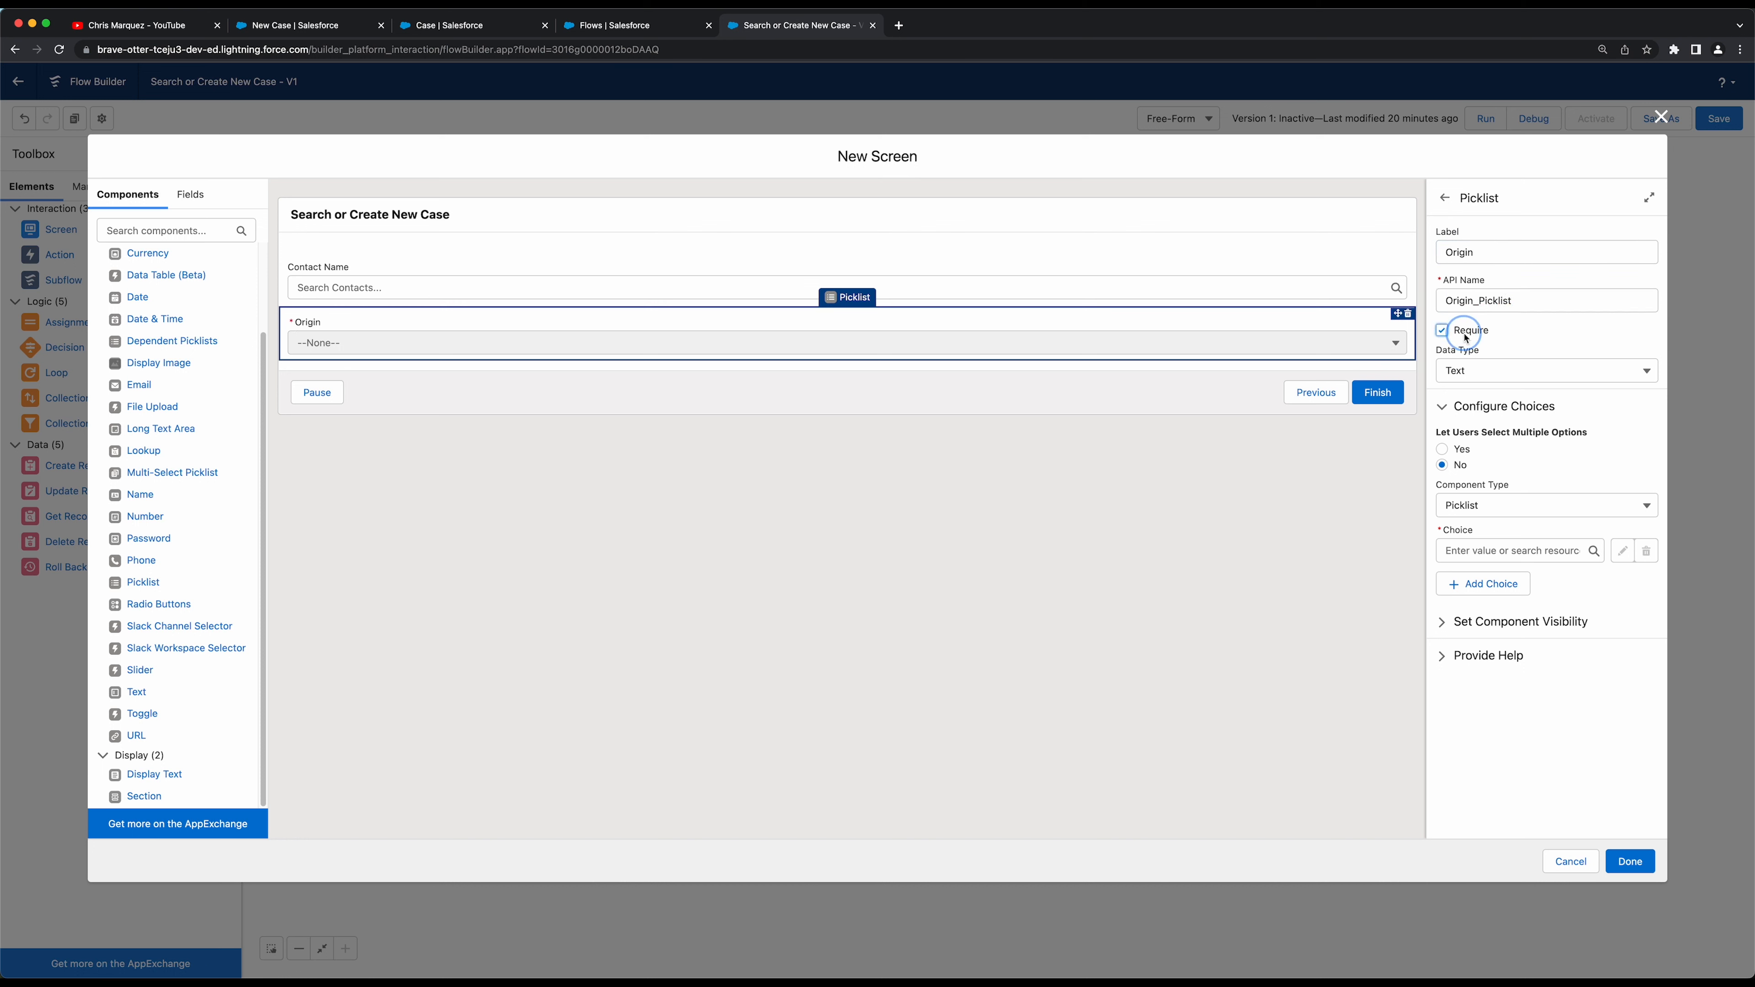
Make the Contact Name lookup required by setting its Required value to $GlobalConstant.True
left_click(1220, 275)
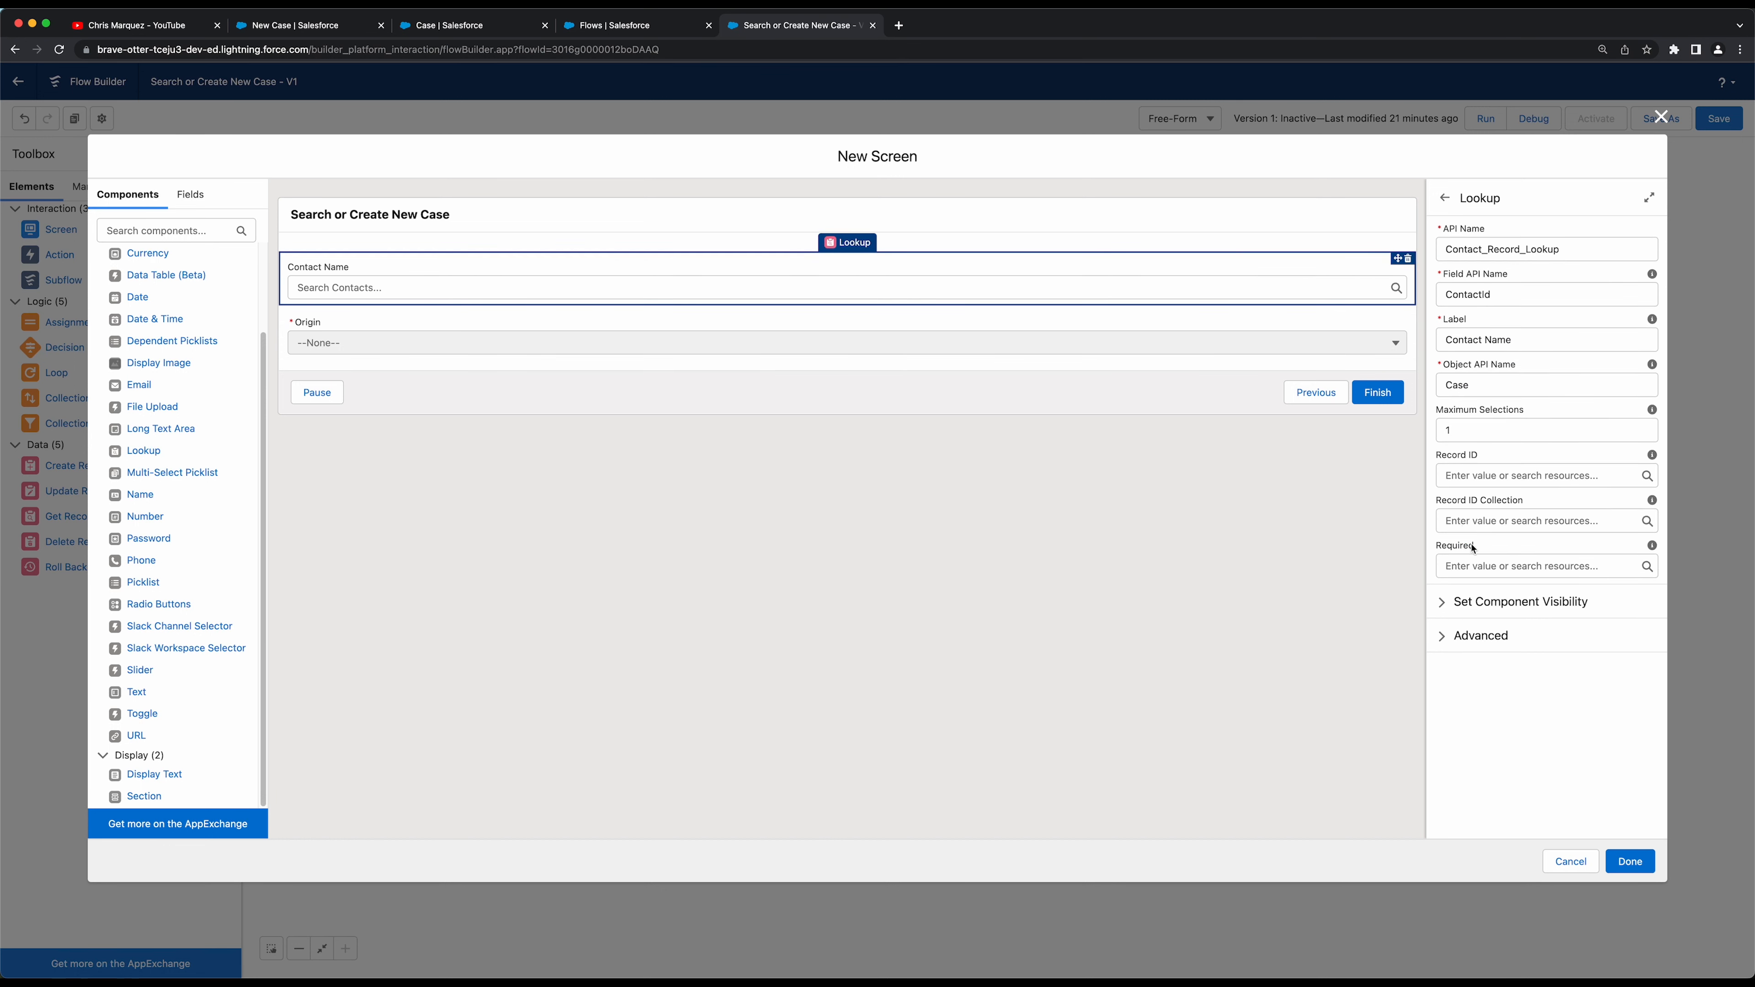
left_click(1479, 565)
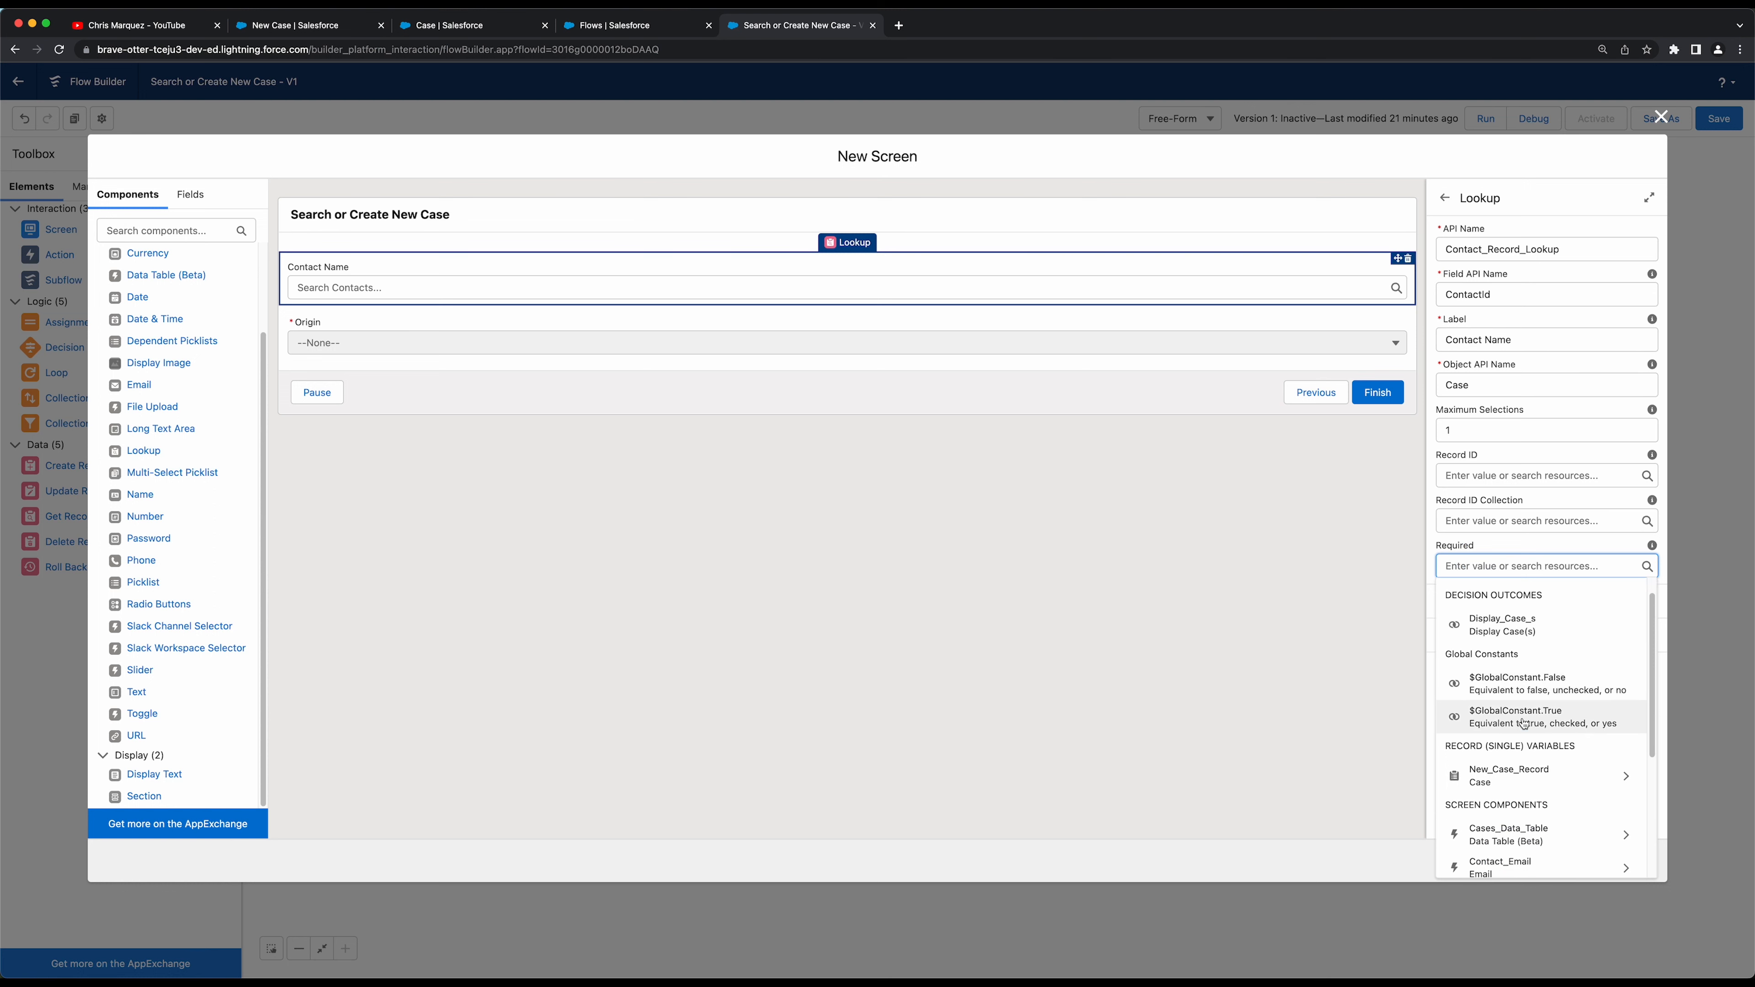
left_click(1525, 724)
left_click(1505, 722)
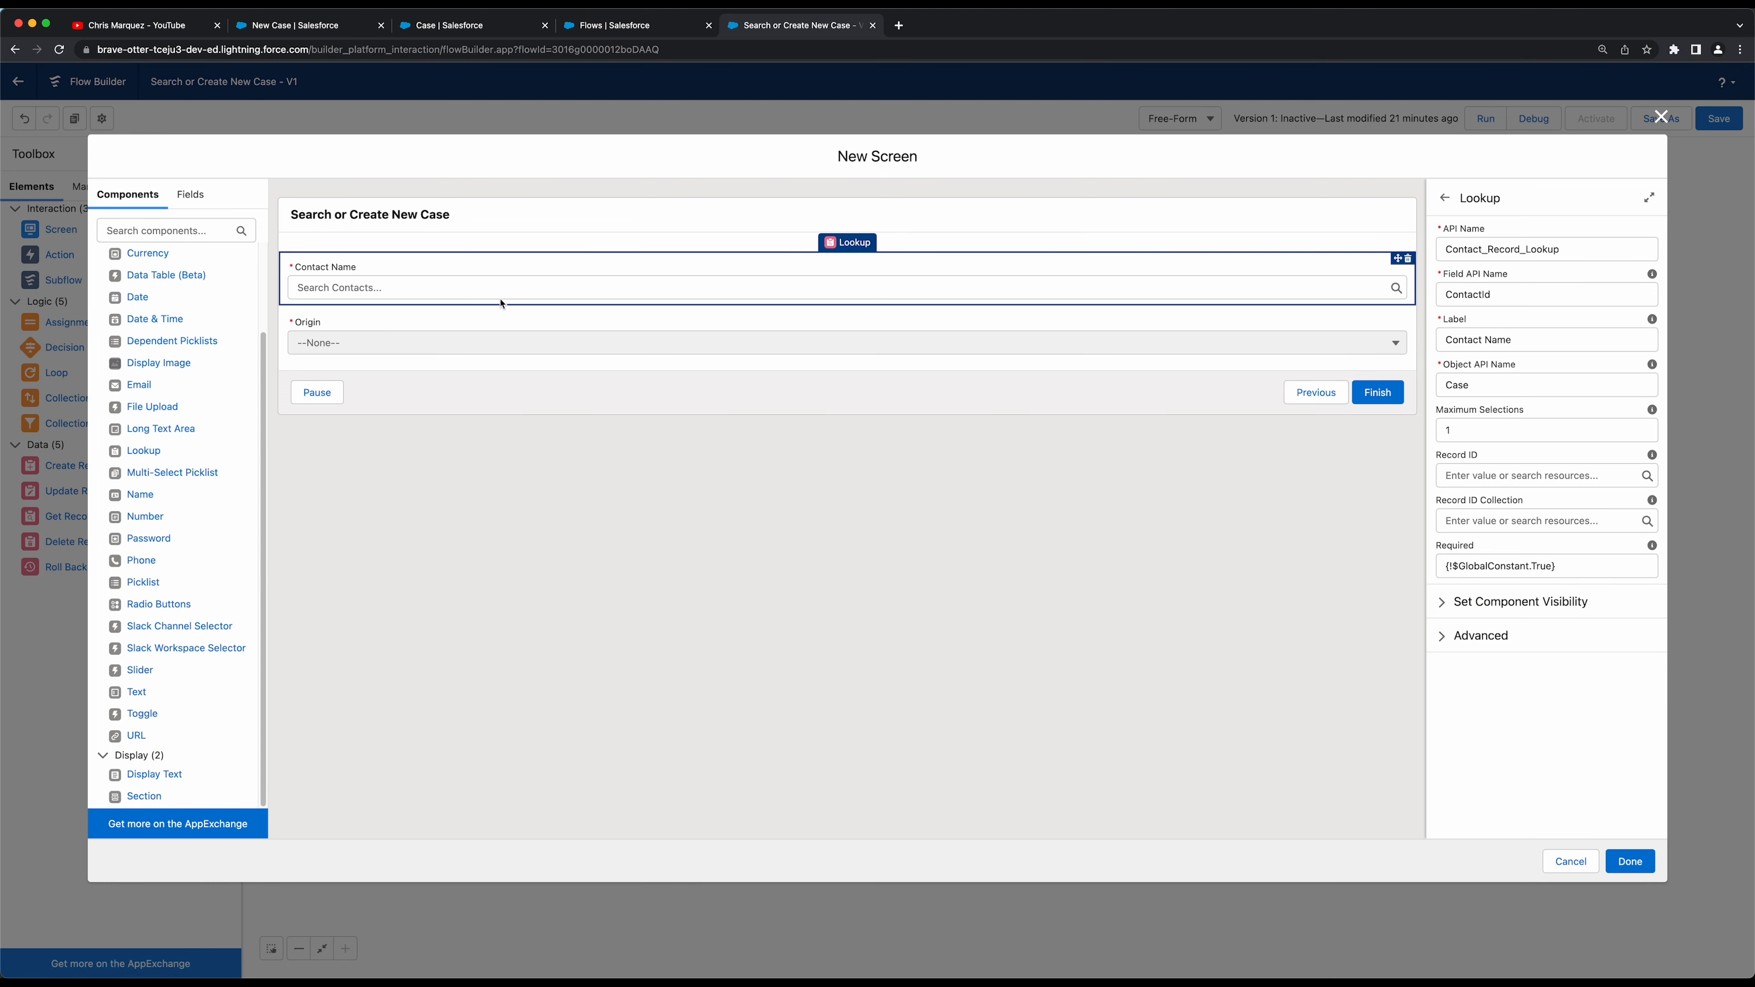
Start a new Picklist Choice Set resource for the Origin picklist's choices, with the API name Case_Origin_Picklist
left_click(517, 316)
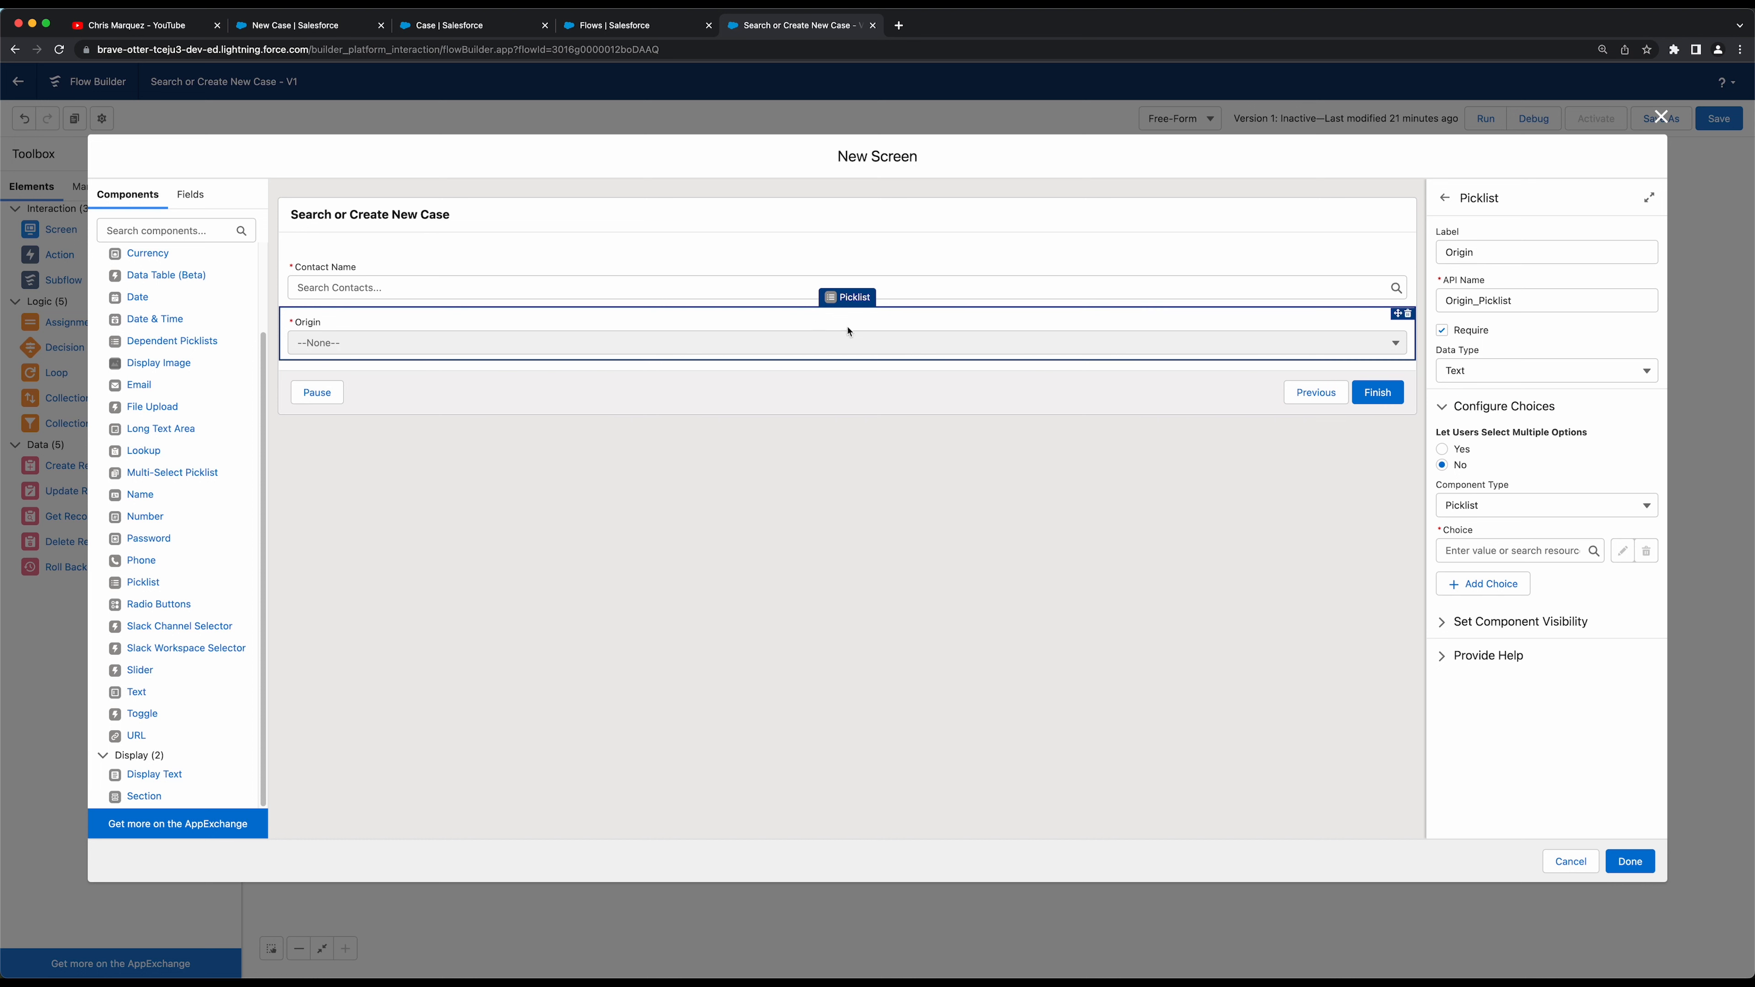
left_click(1513, 553)
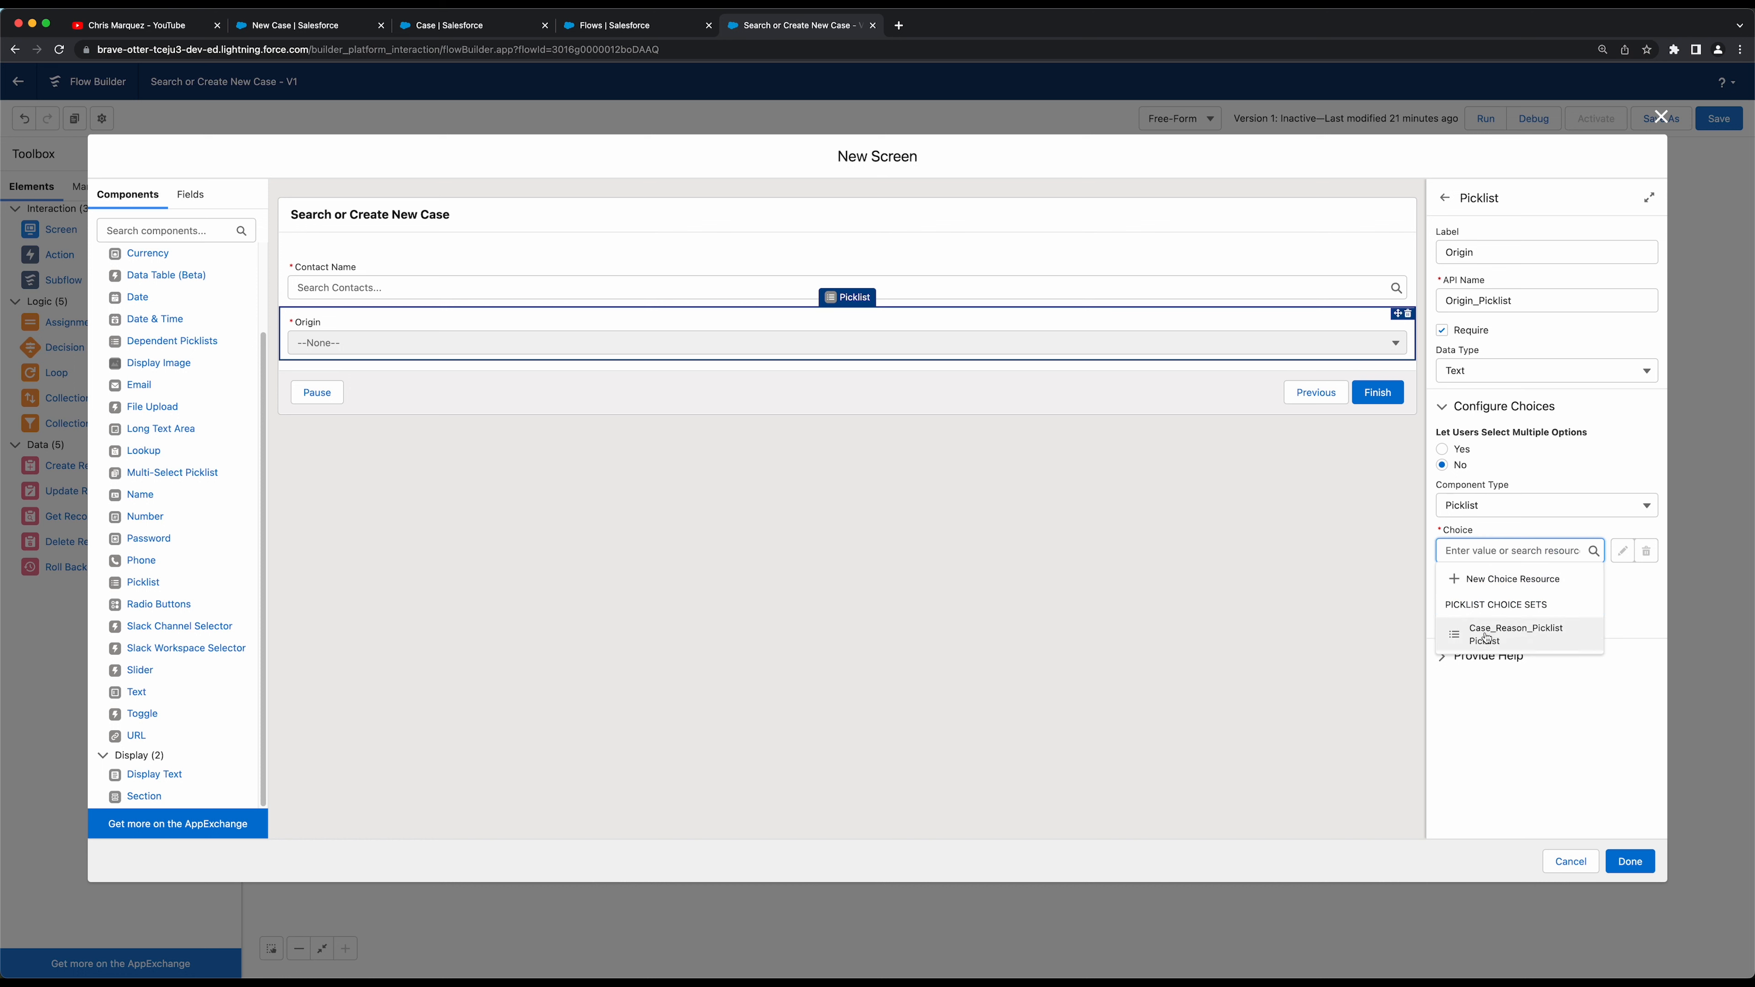
left_click(1473, 583)
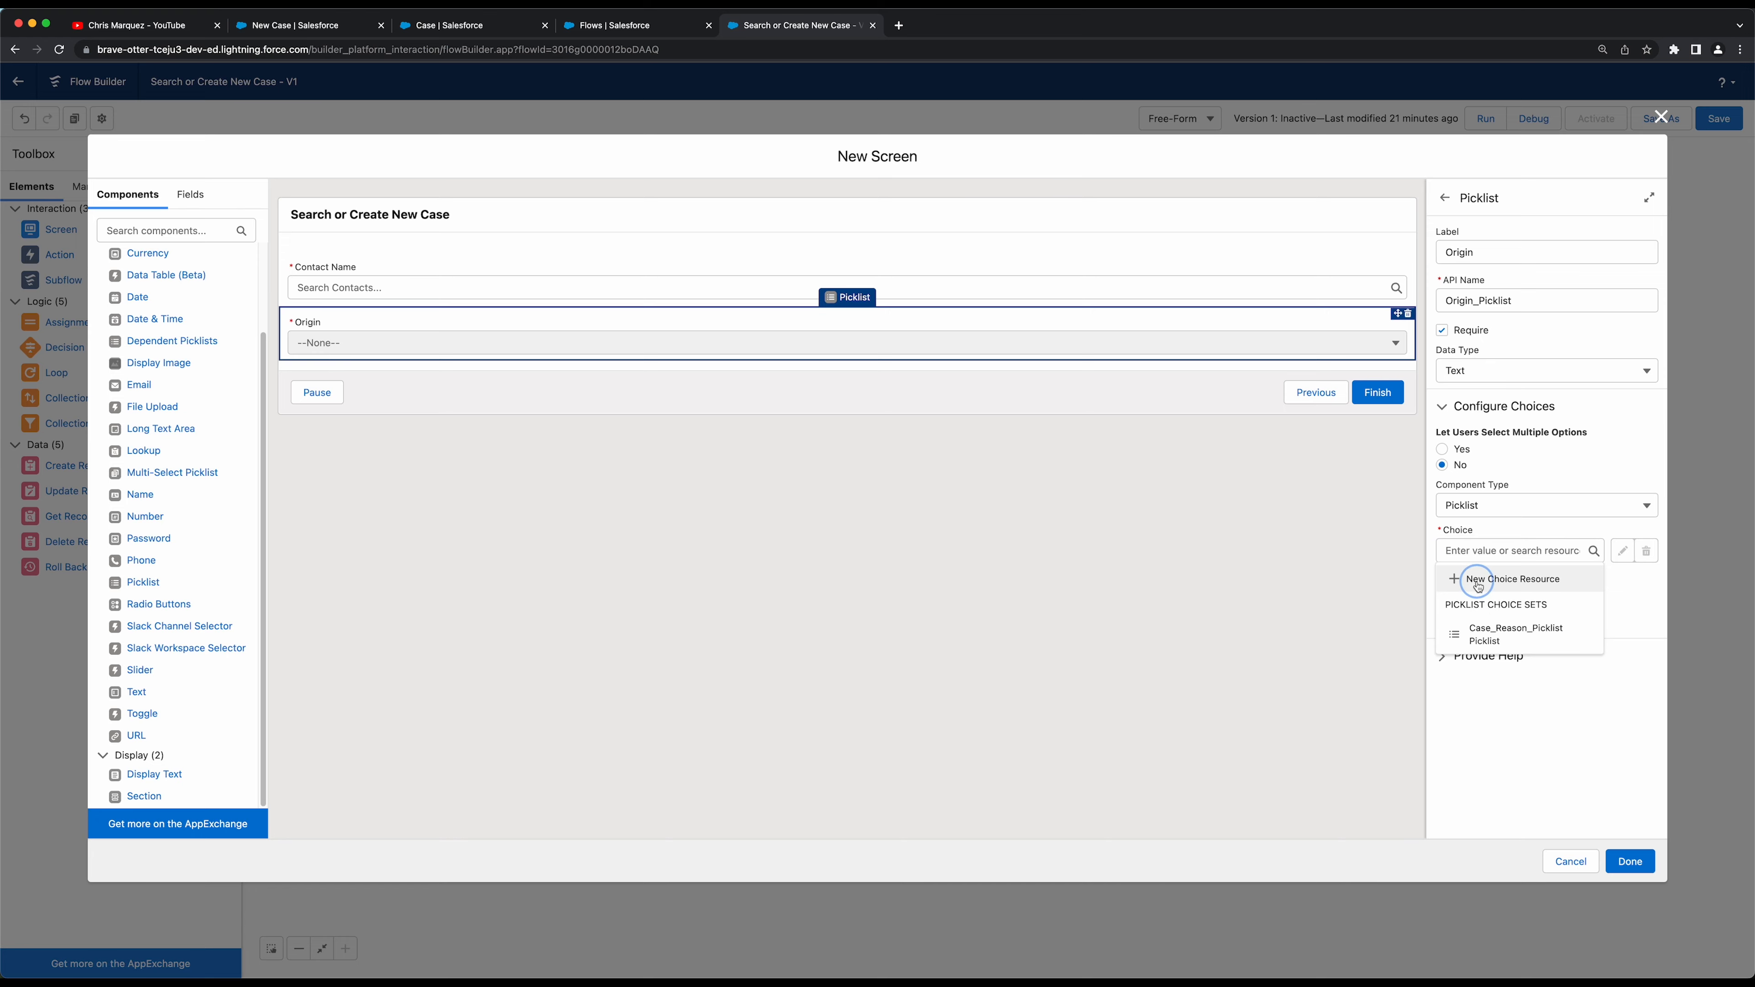
left_click(648, 461)
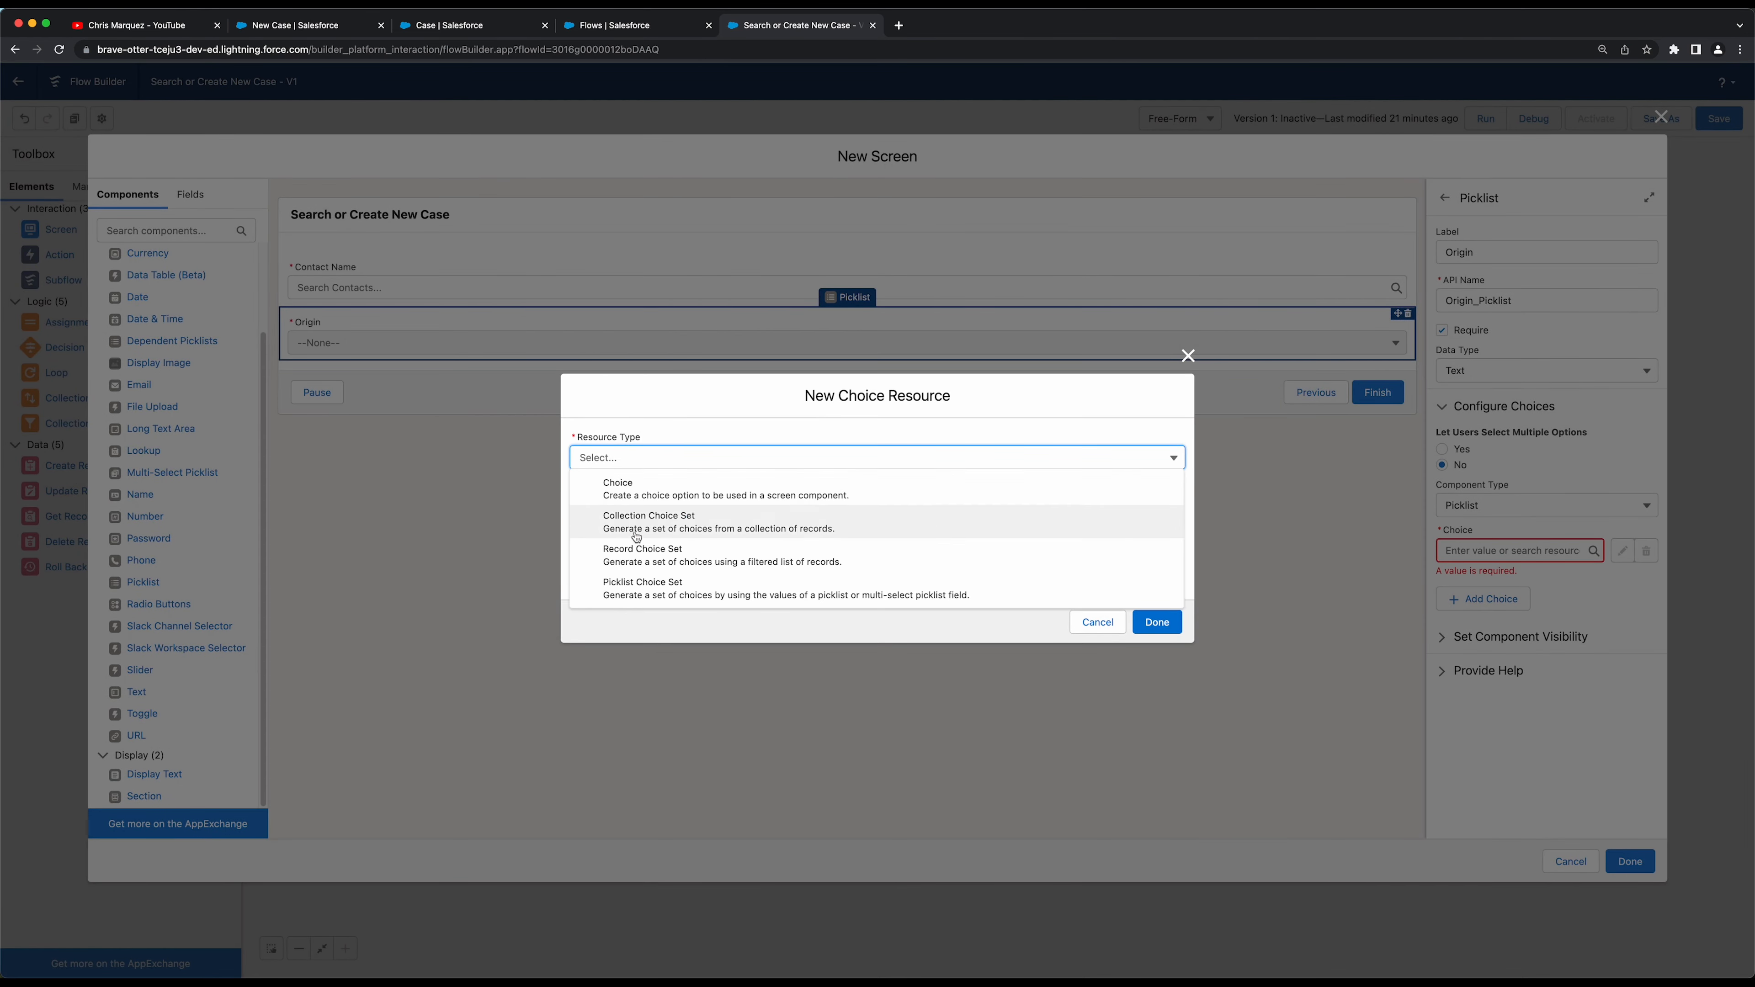
left_click(654, 589)
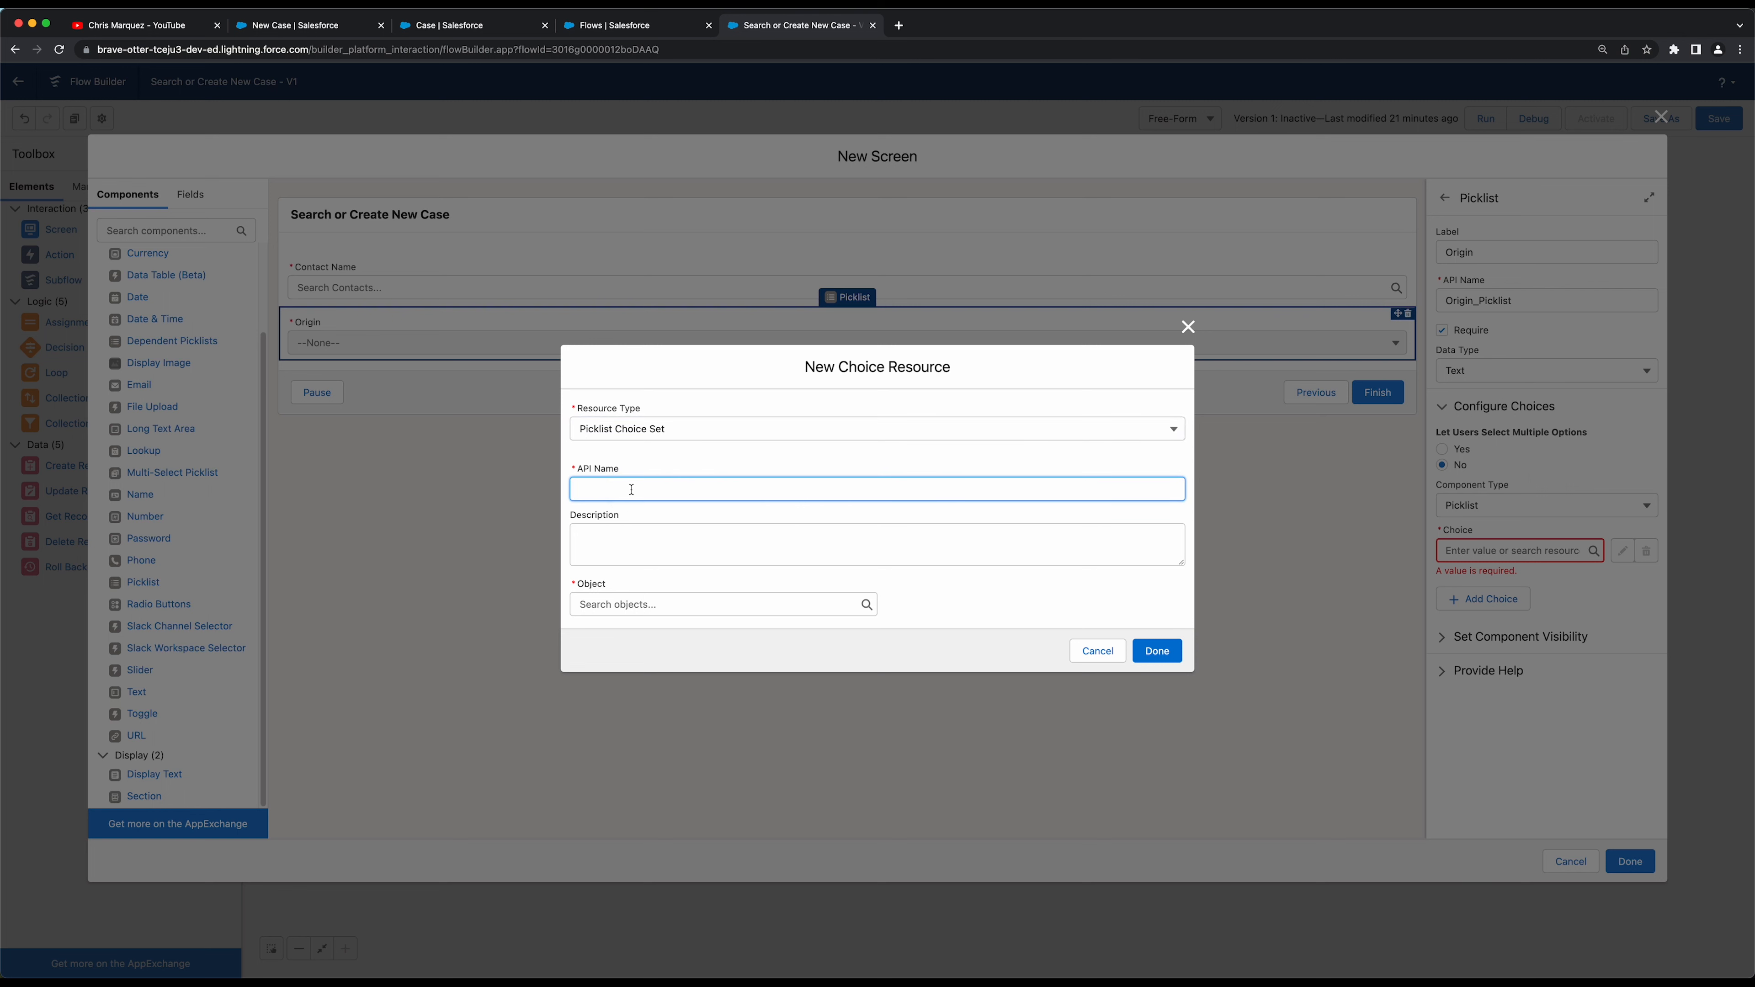
type("Origin_Picklist")
left_click(580, 488)
type("Case_")
Set the Case_Origin_Picklist choice set's object to Case and its data type to Picklist
left_click(663, 604)
type("caser")
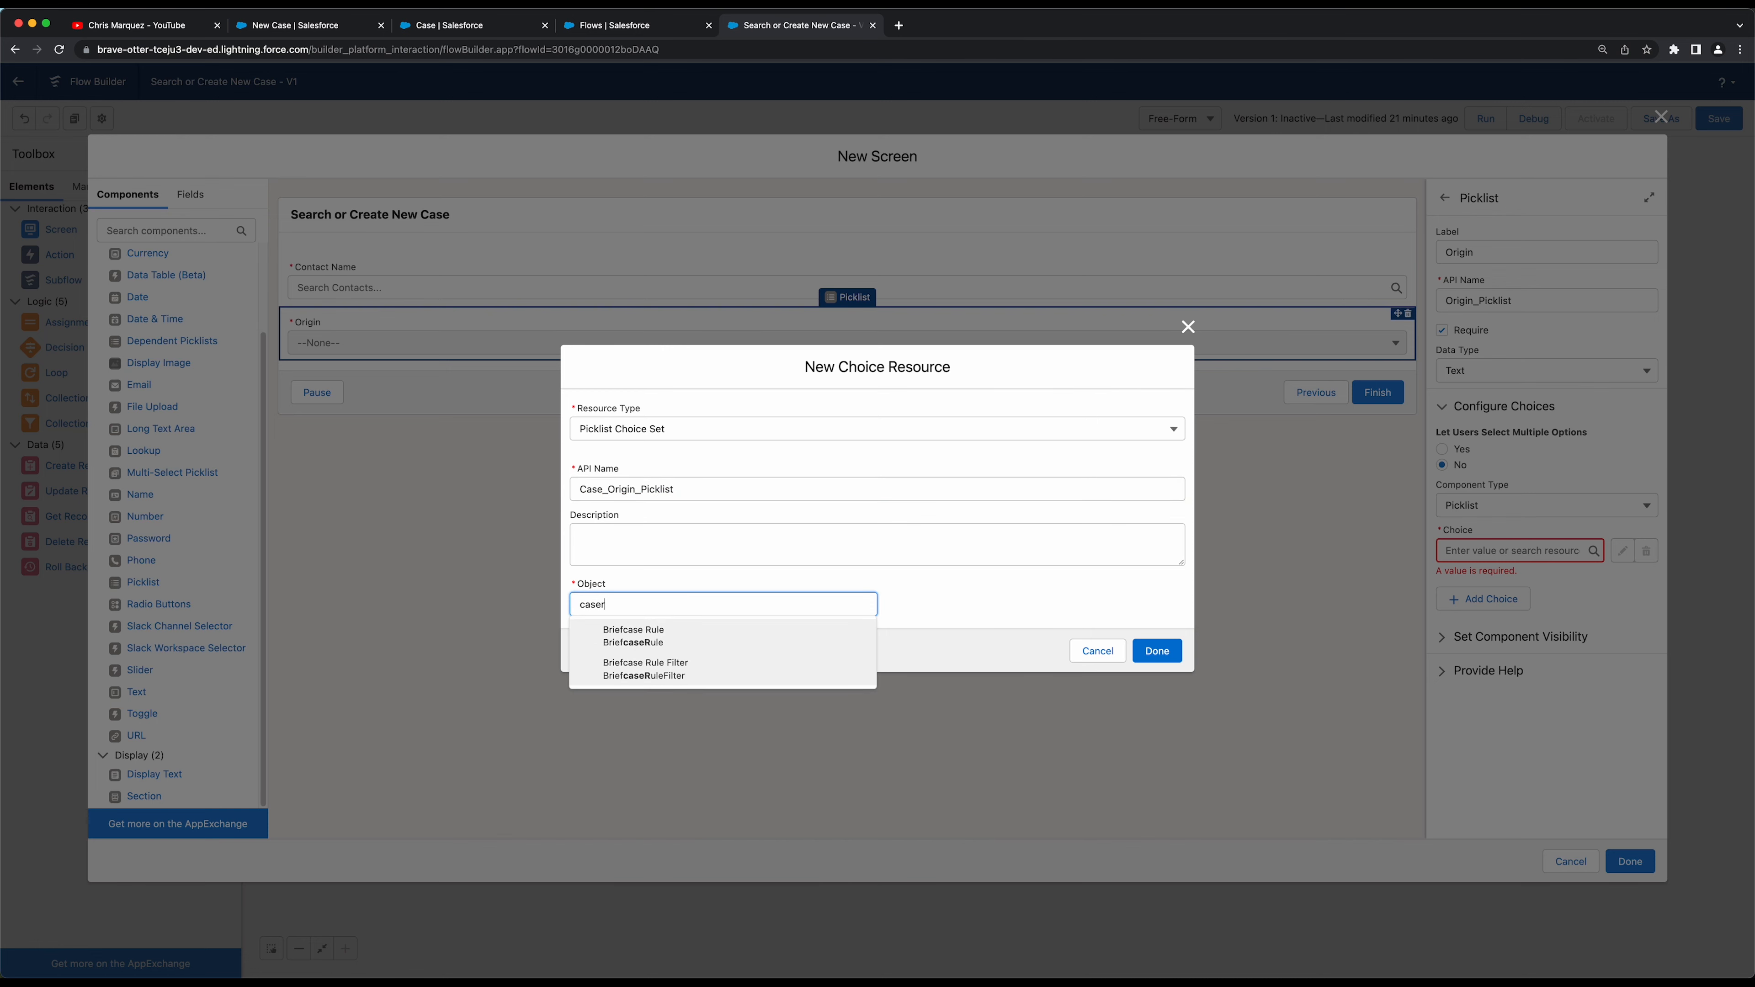
key("BackSpace")
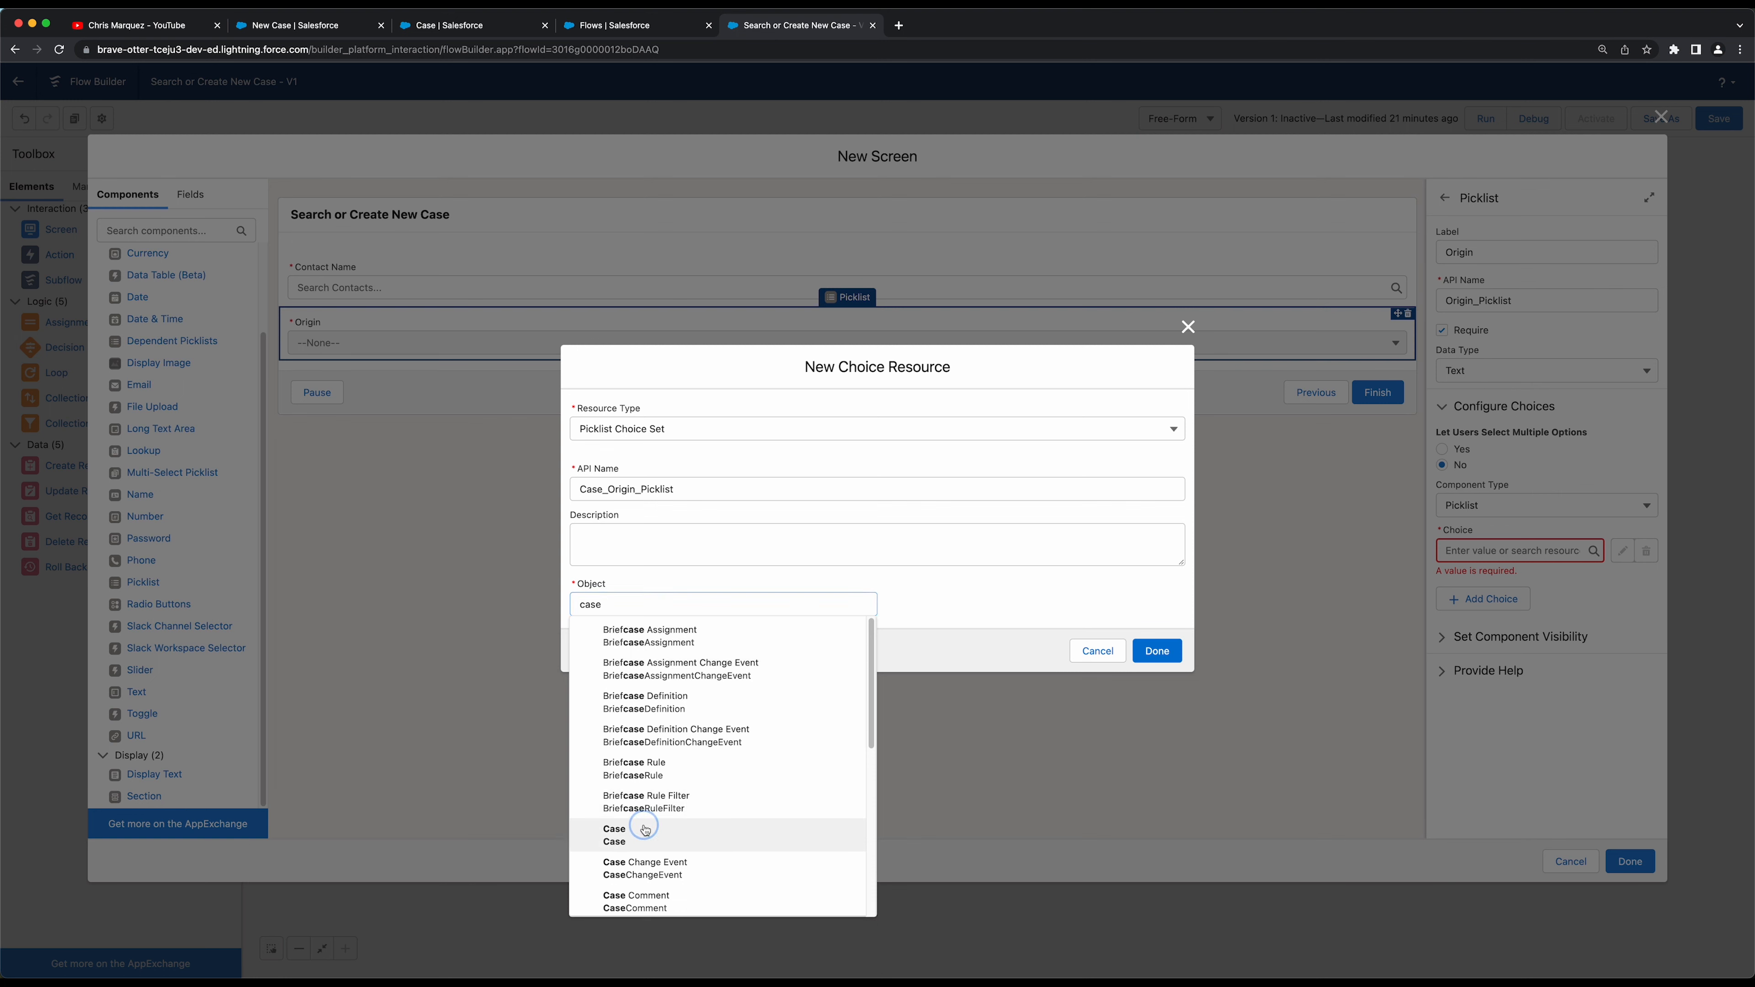
left_click(697, 835)
left_click(698, 615)
left_click(622, 632)
Base the choice set on the Origin field with ascending sort order, and save it as the Origin picklist's choice
left_click(633, 645)
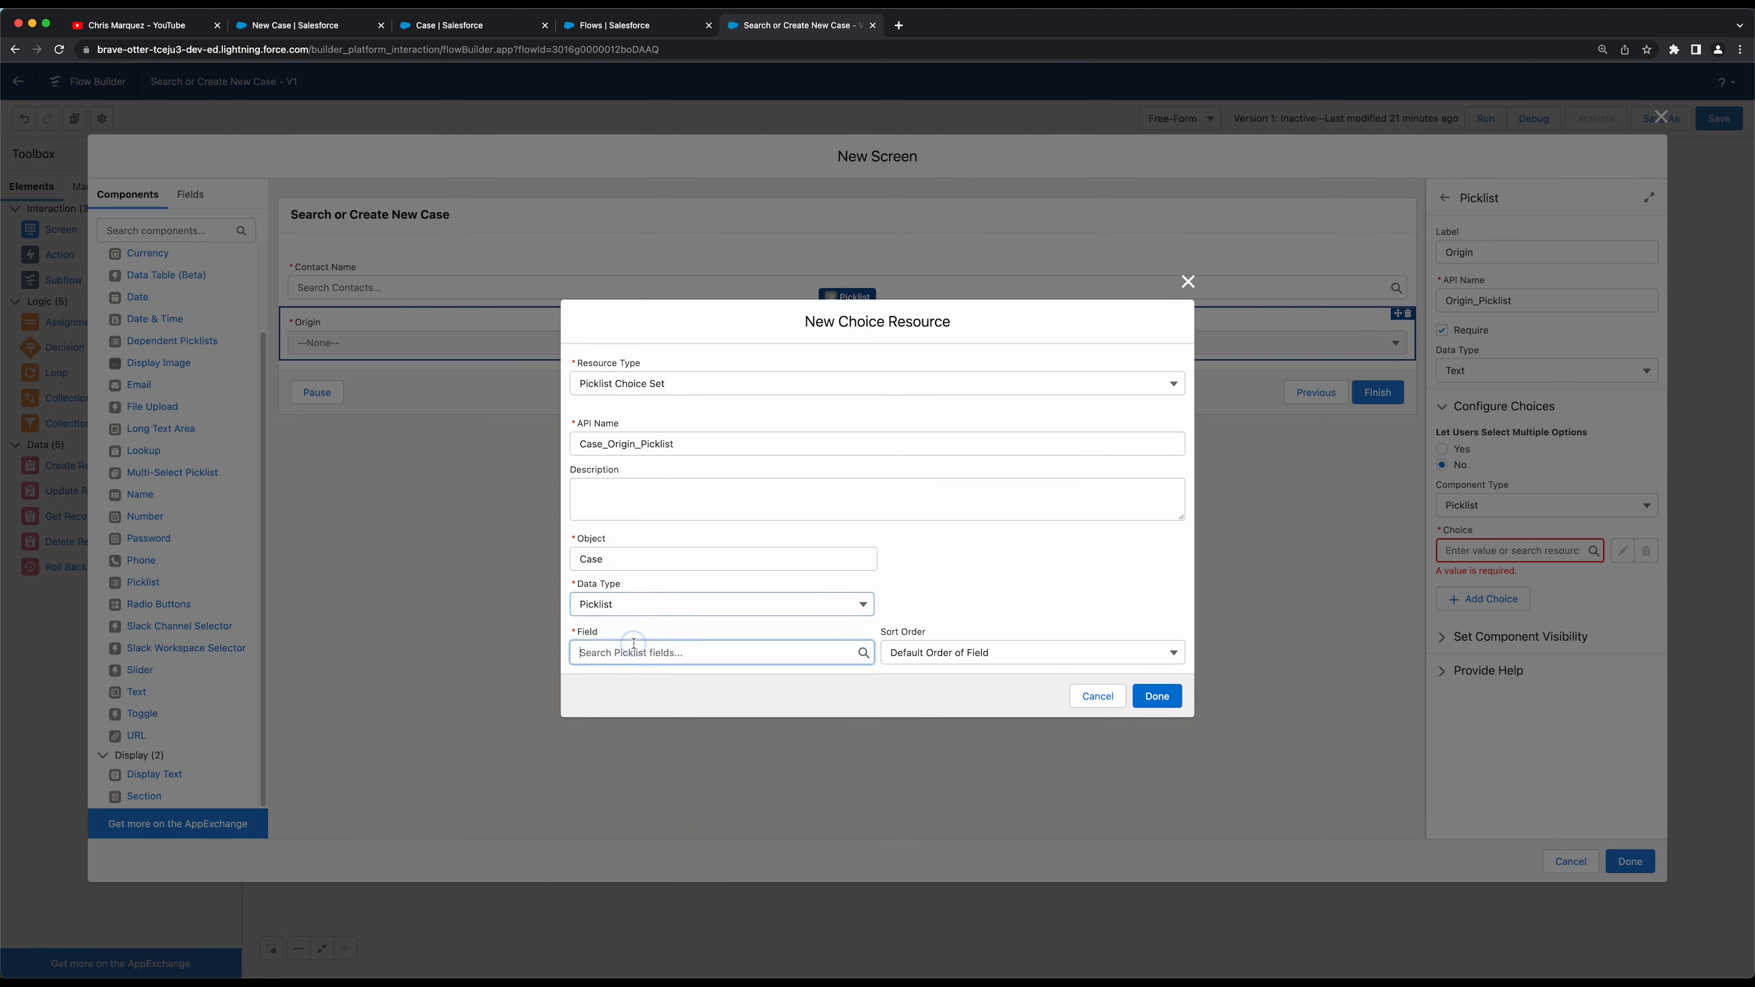
type("origin")
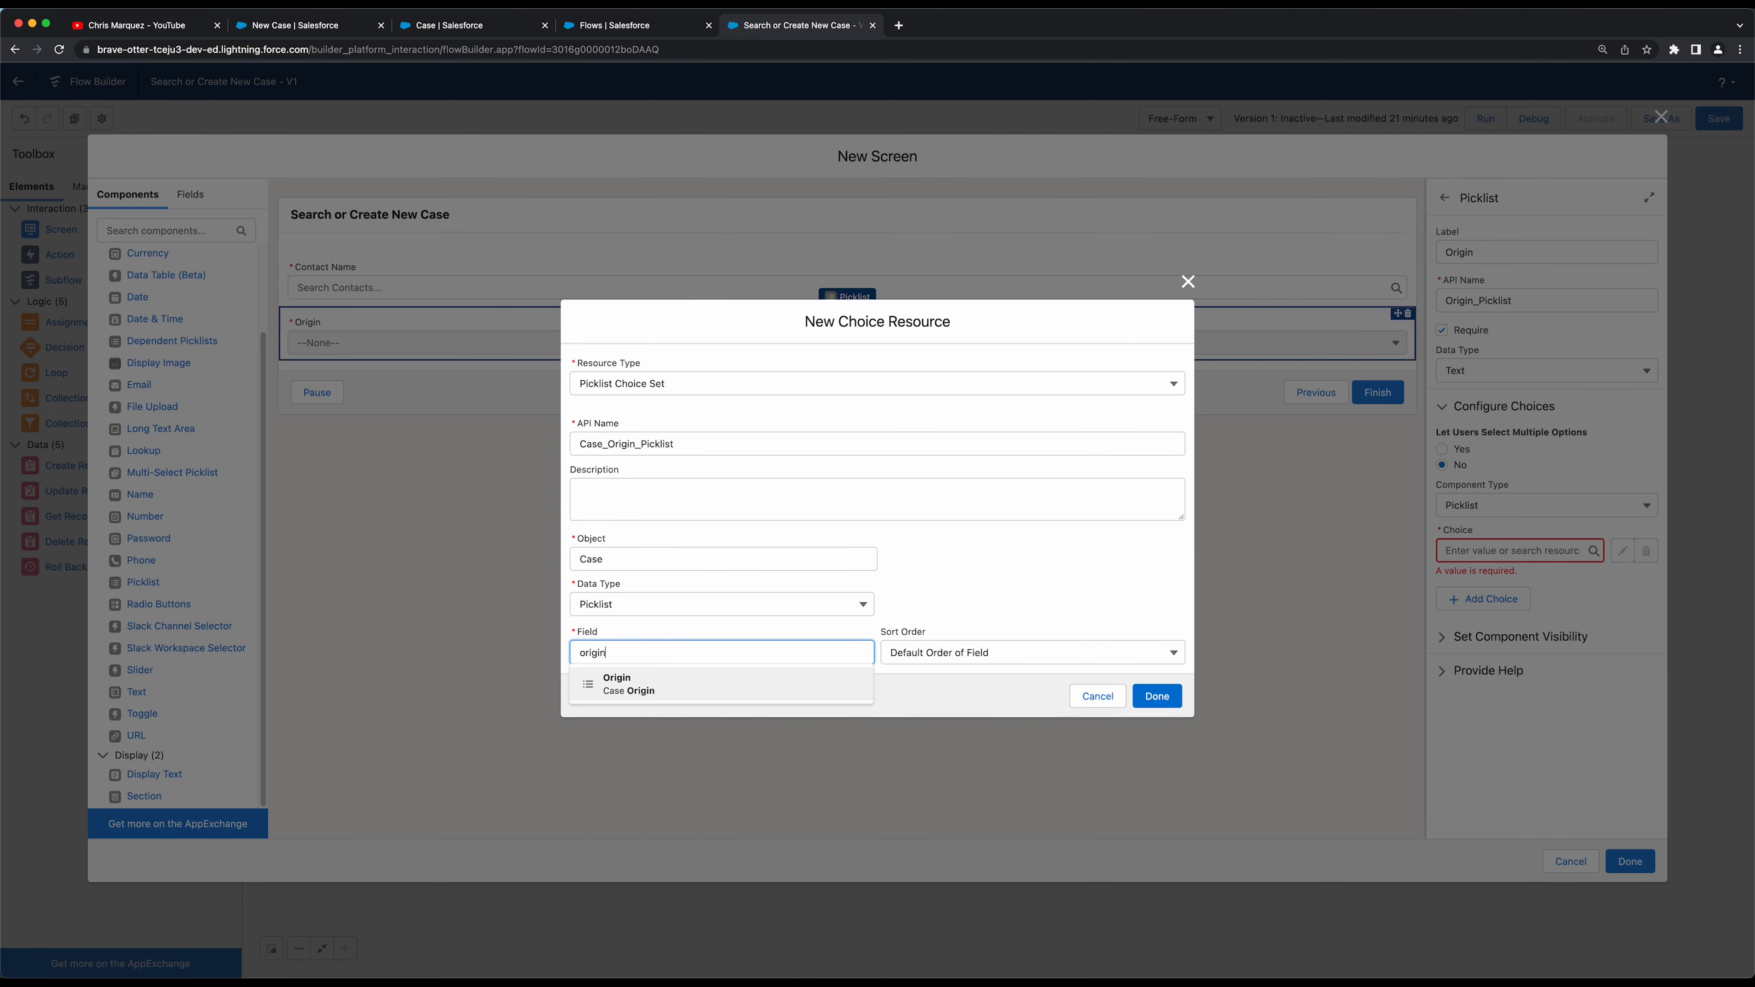
left_click(642, 687)
left_click(948, 653)
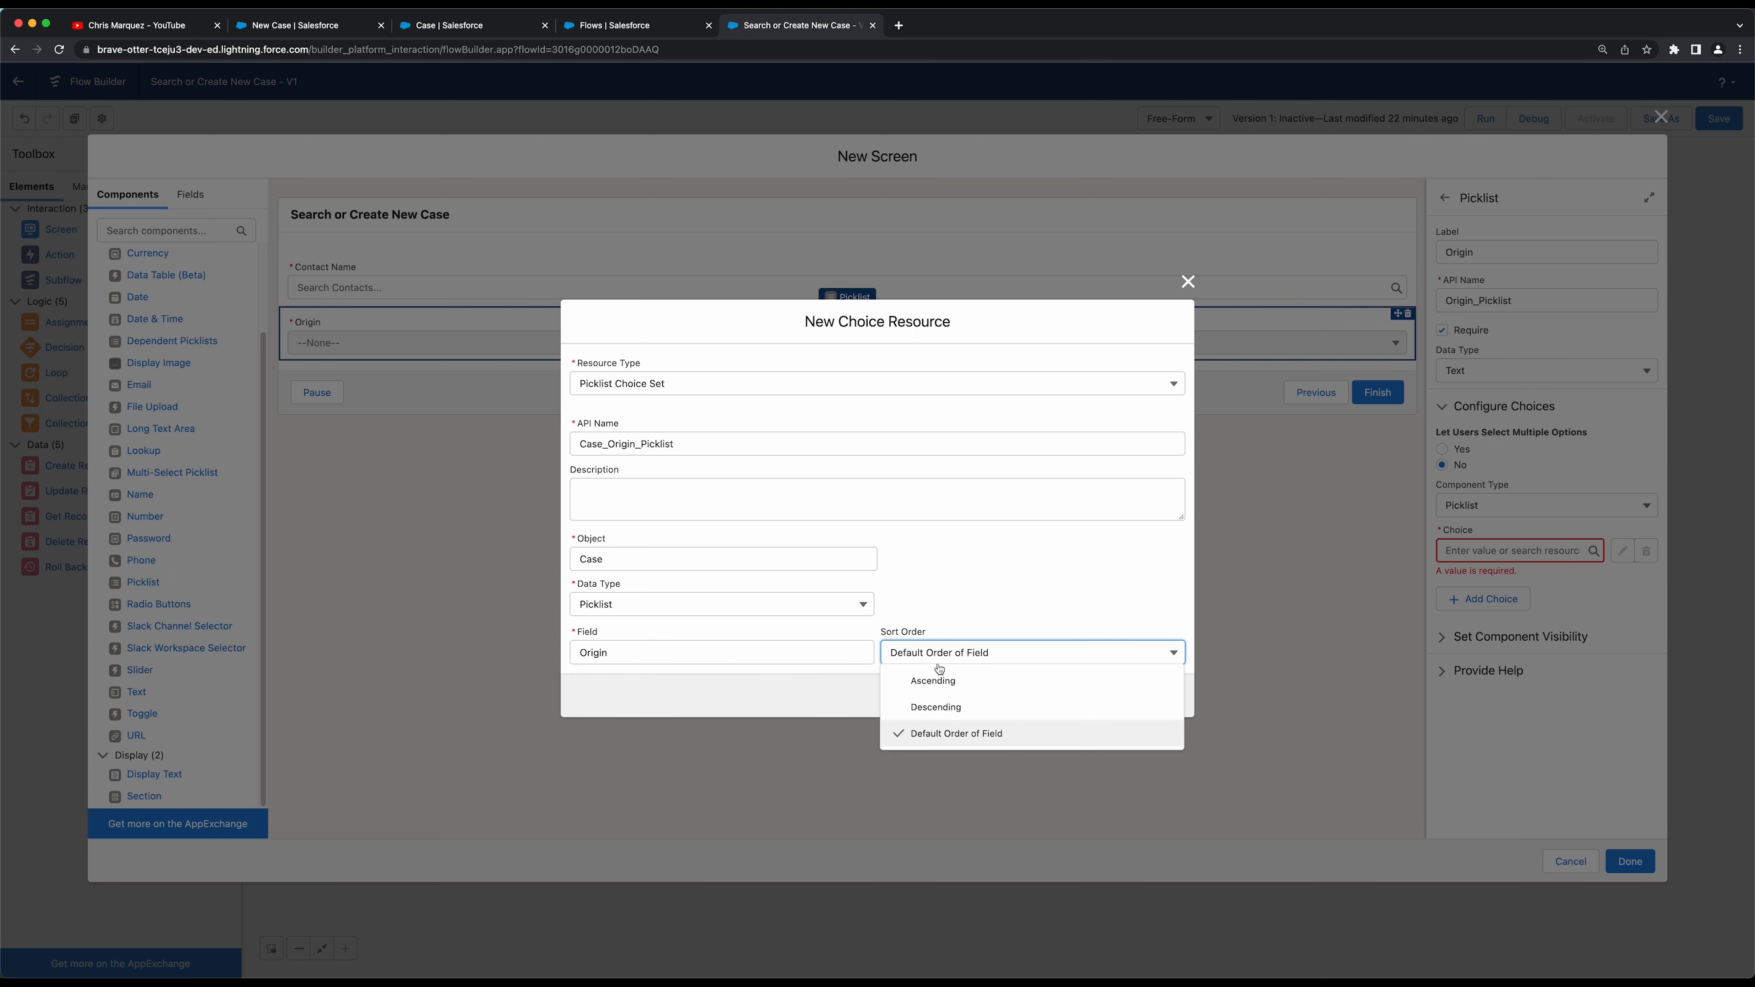
left_click(906, 683)
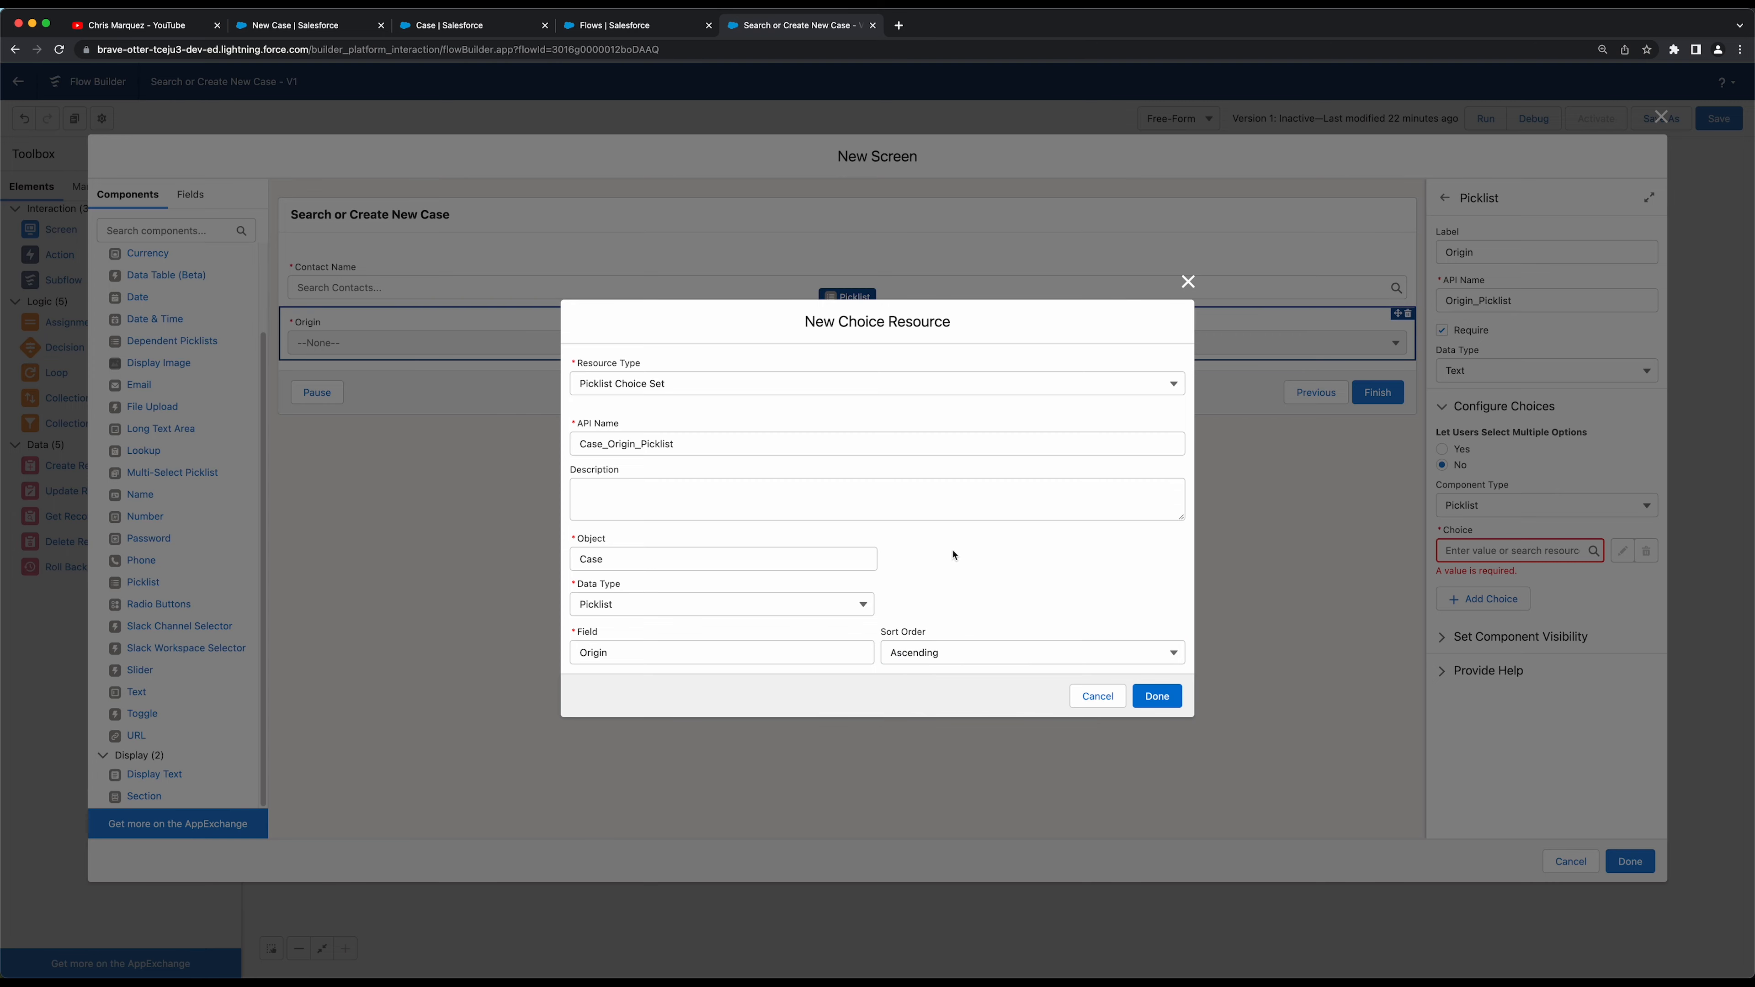
left_click(1157, 696)
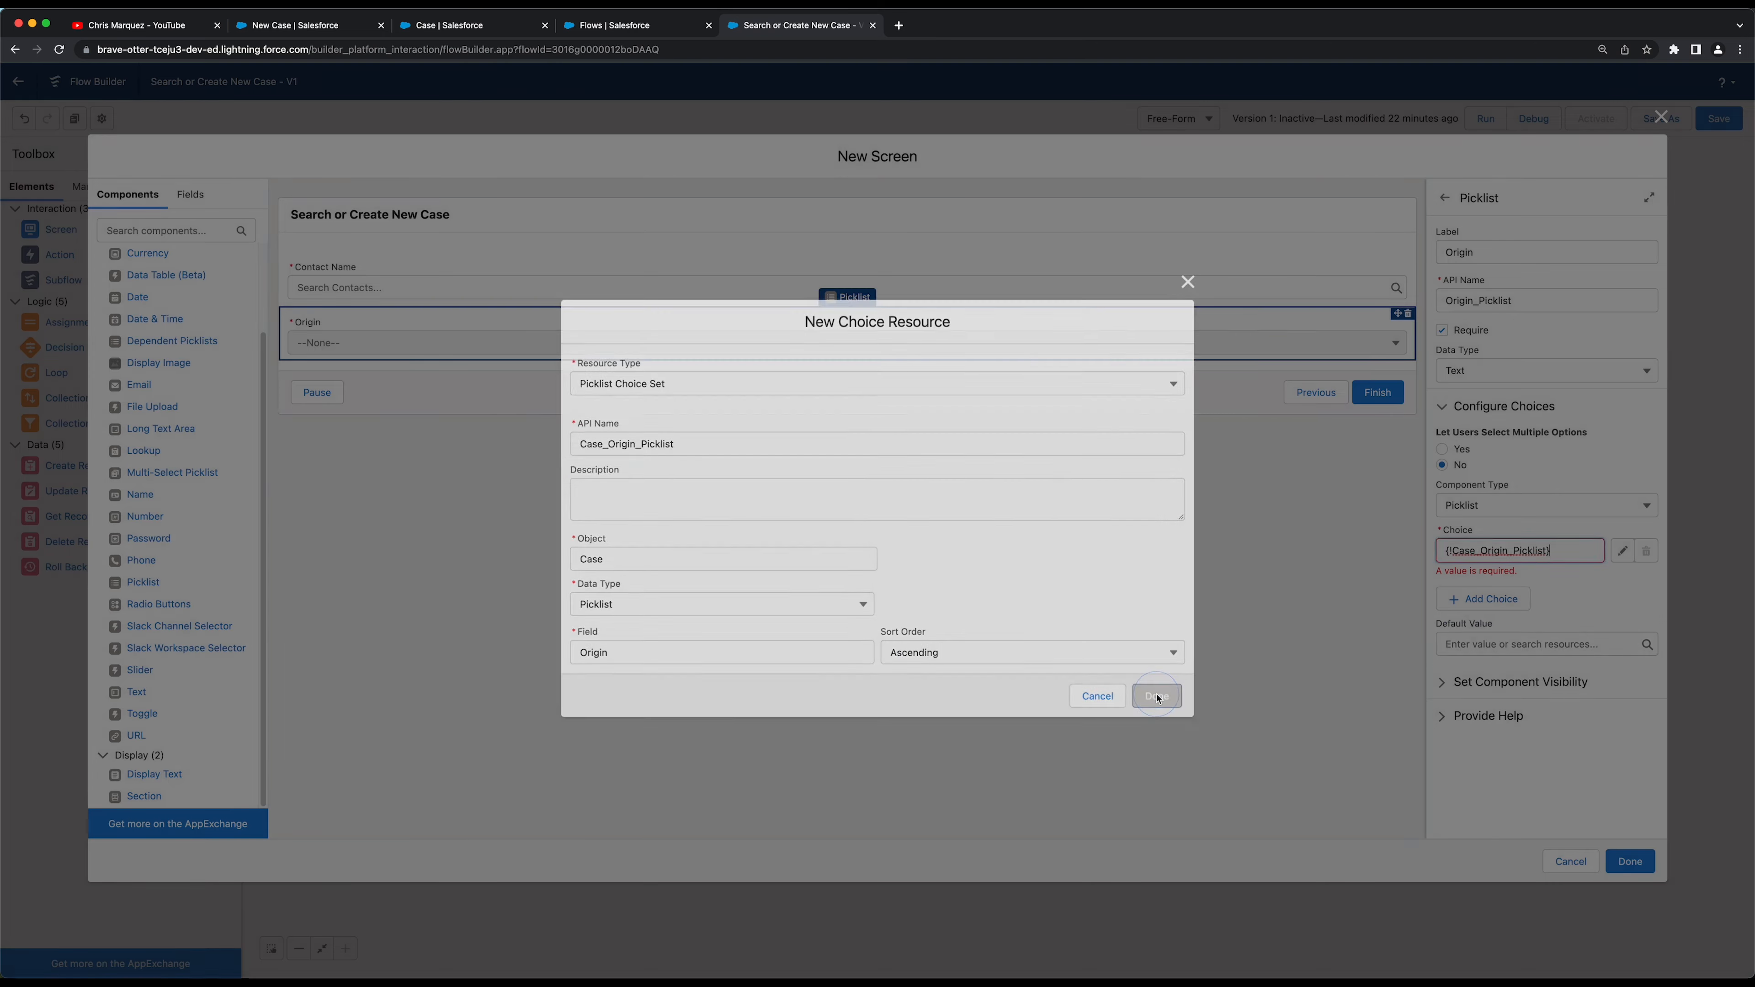
left_click(1585, 609)
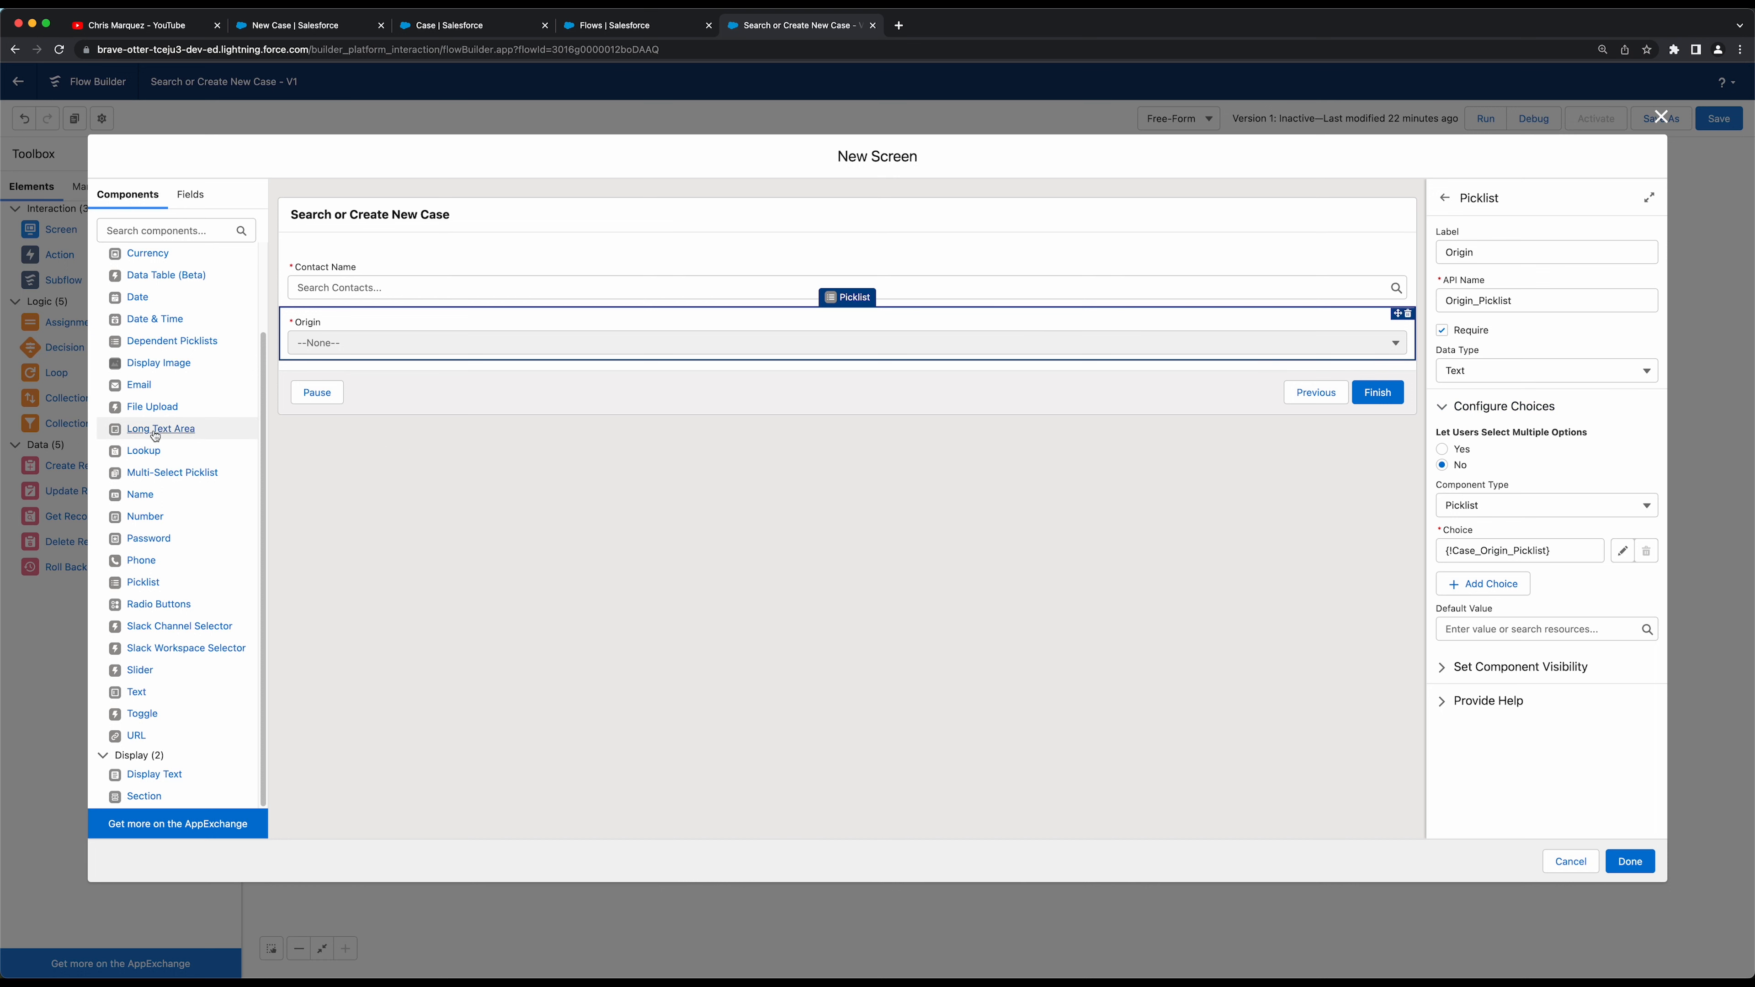
Add a required Text field below Origin with the label Subject and the API name Subject_Text
left_click_drag(167, 681, 339, 359)
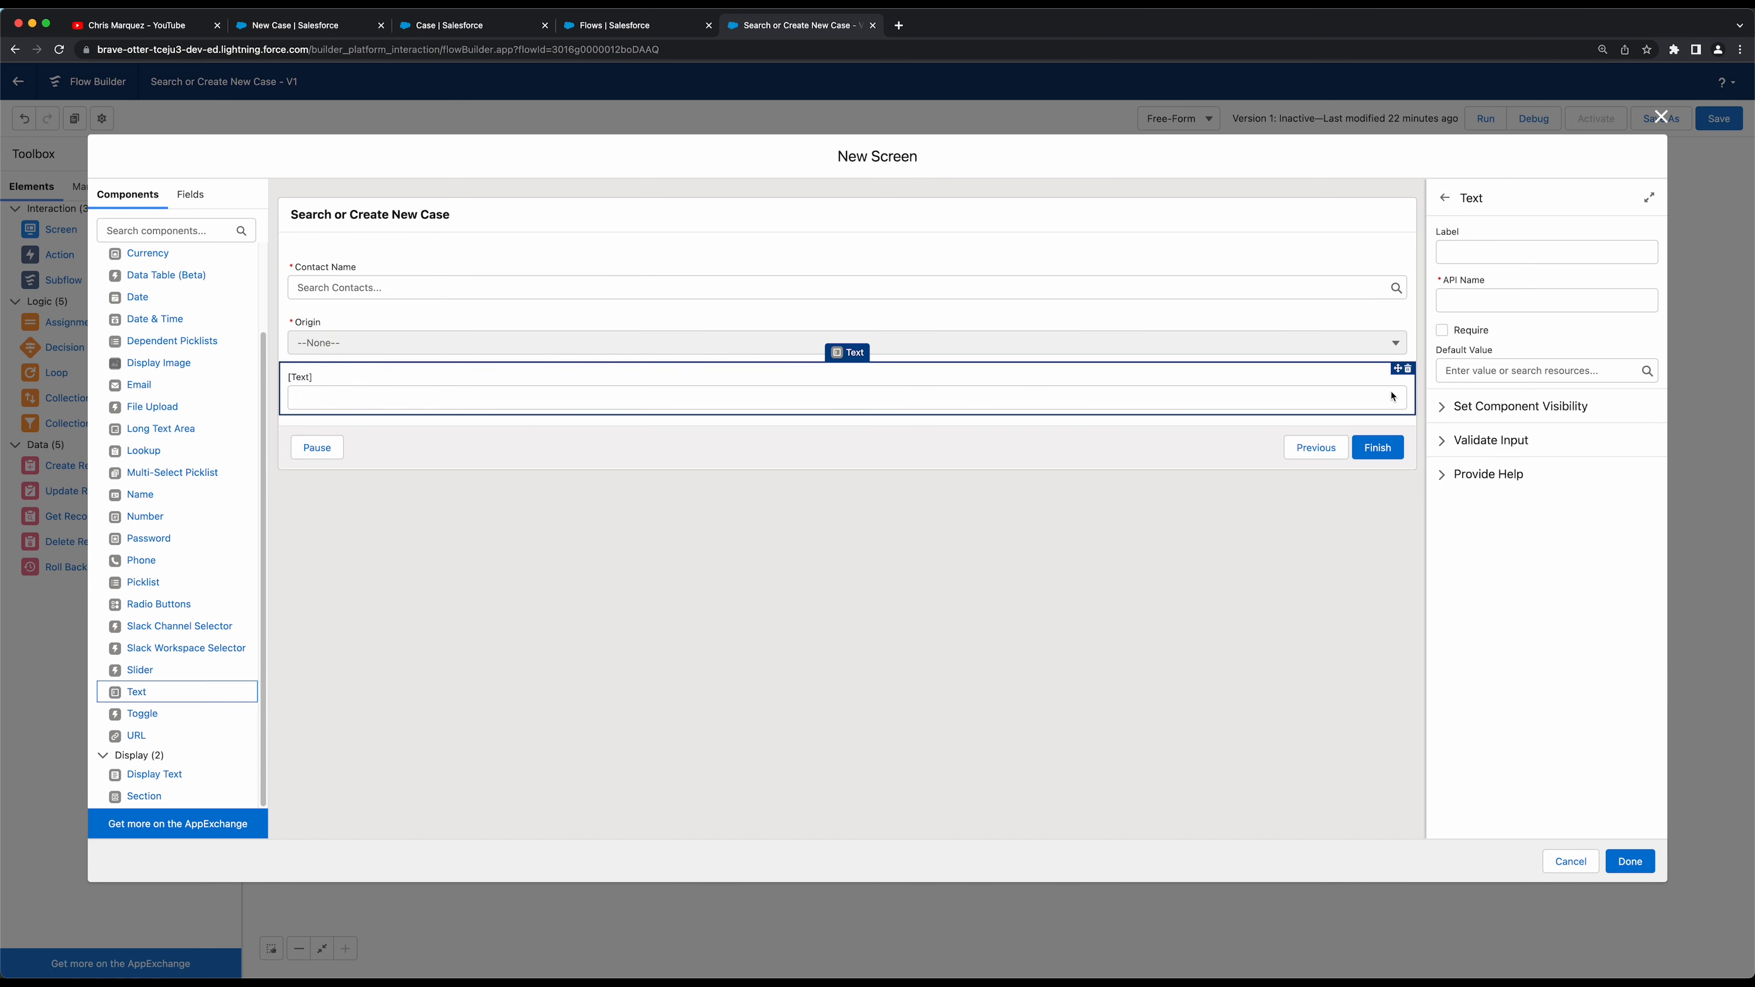
left_click(1481, 257)
type("Subject")
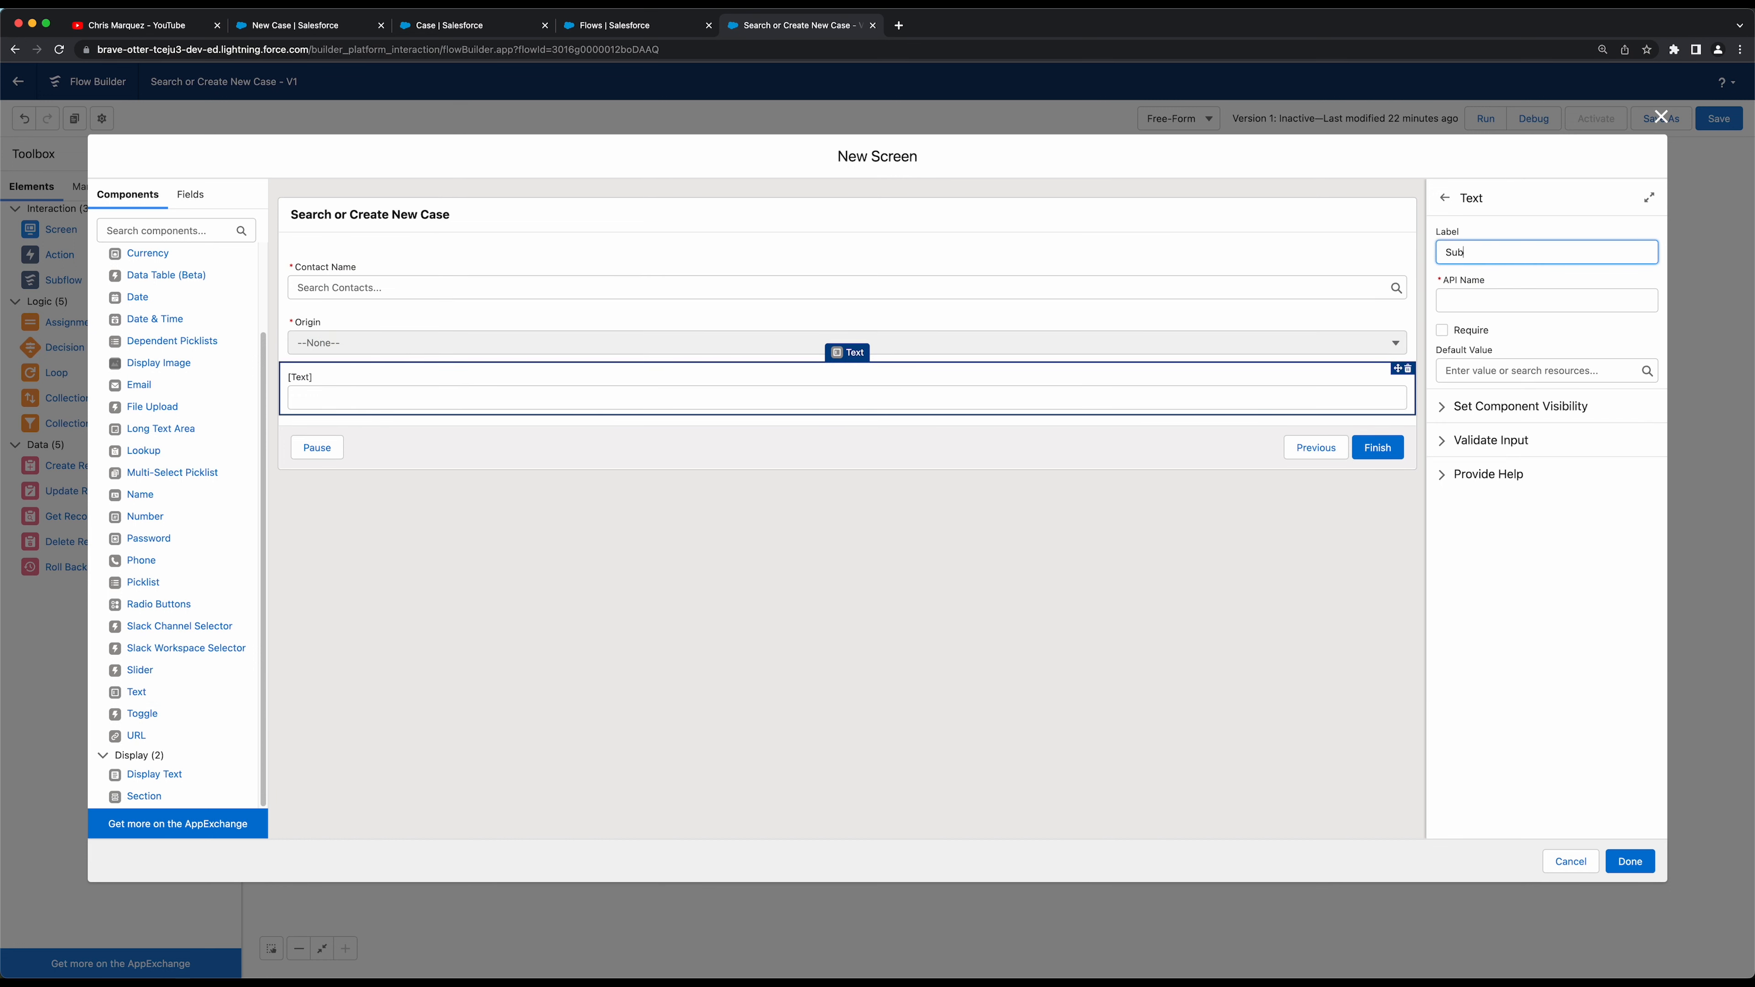
key("Tab")
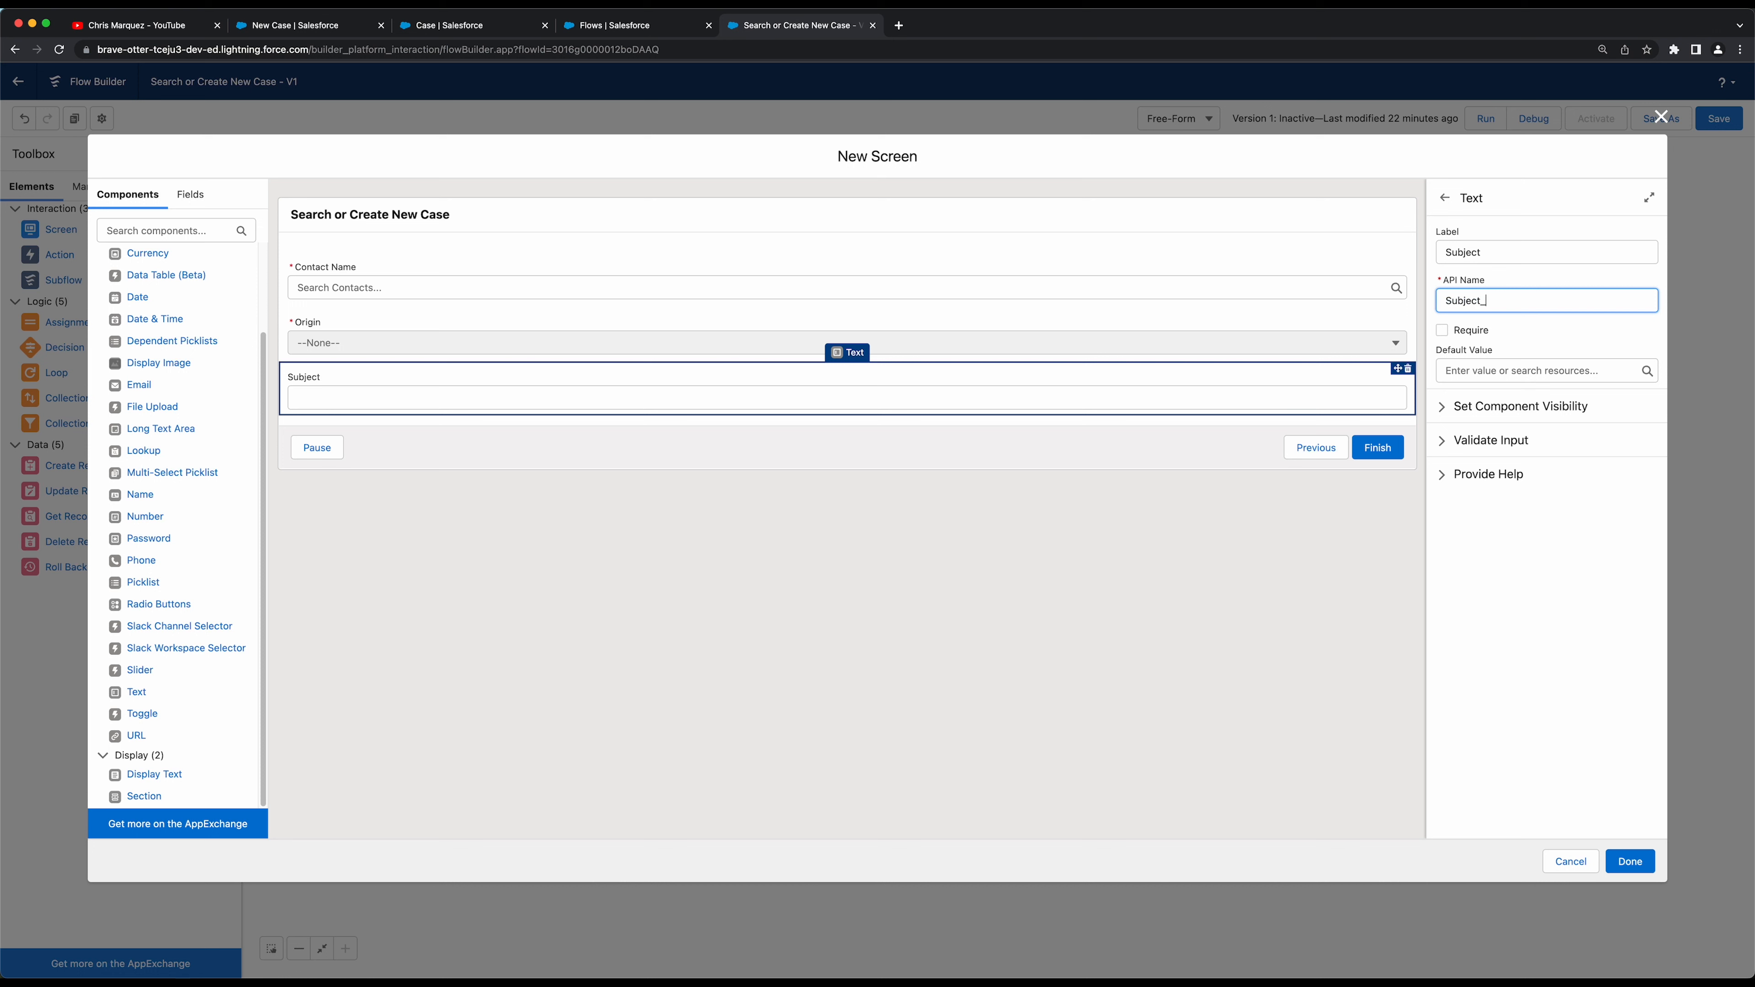
left_click(1477, 333)
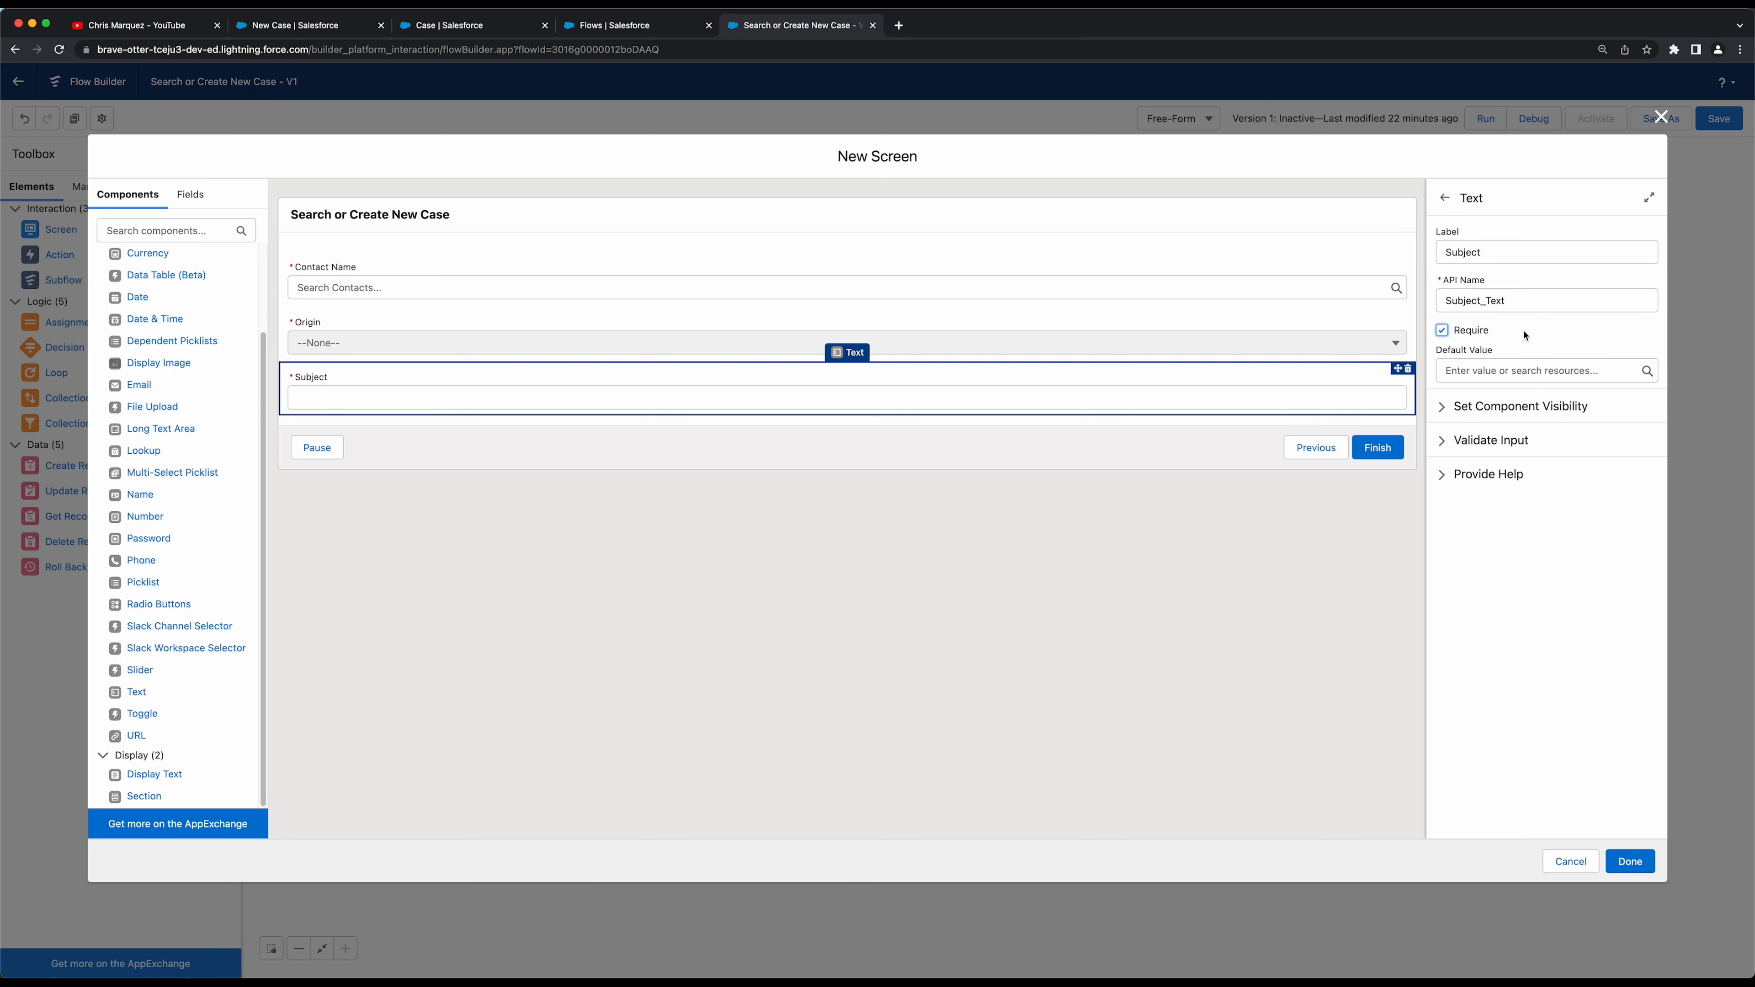
Compare the Contact Name lookup's advanced output variable settings with the options available for the Subject text field
left_click(1240, 270)
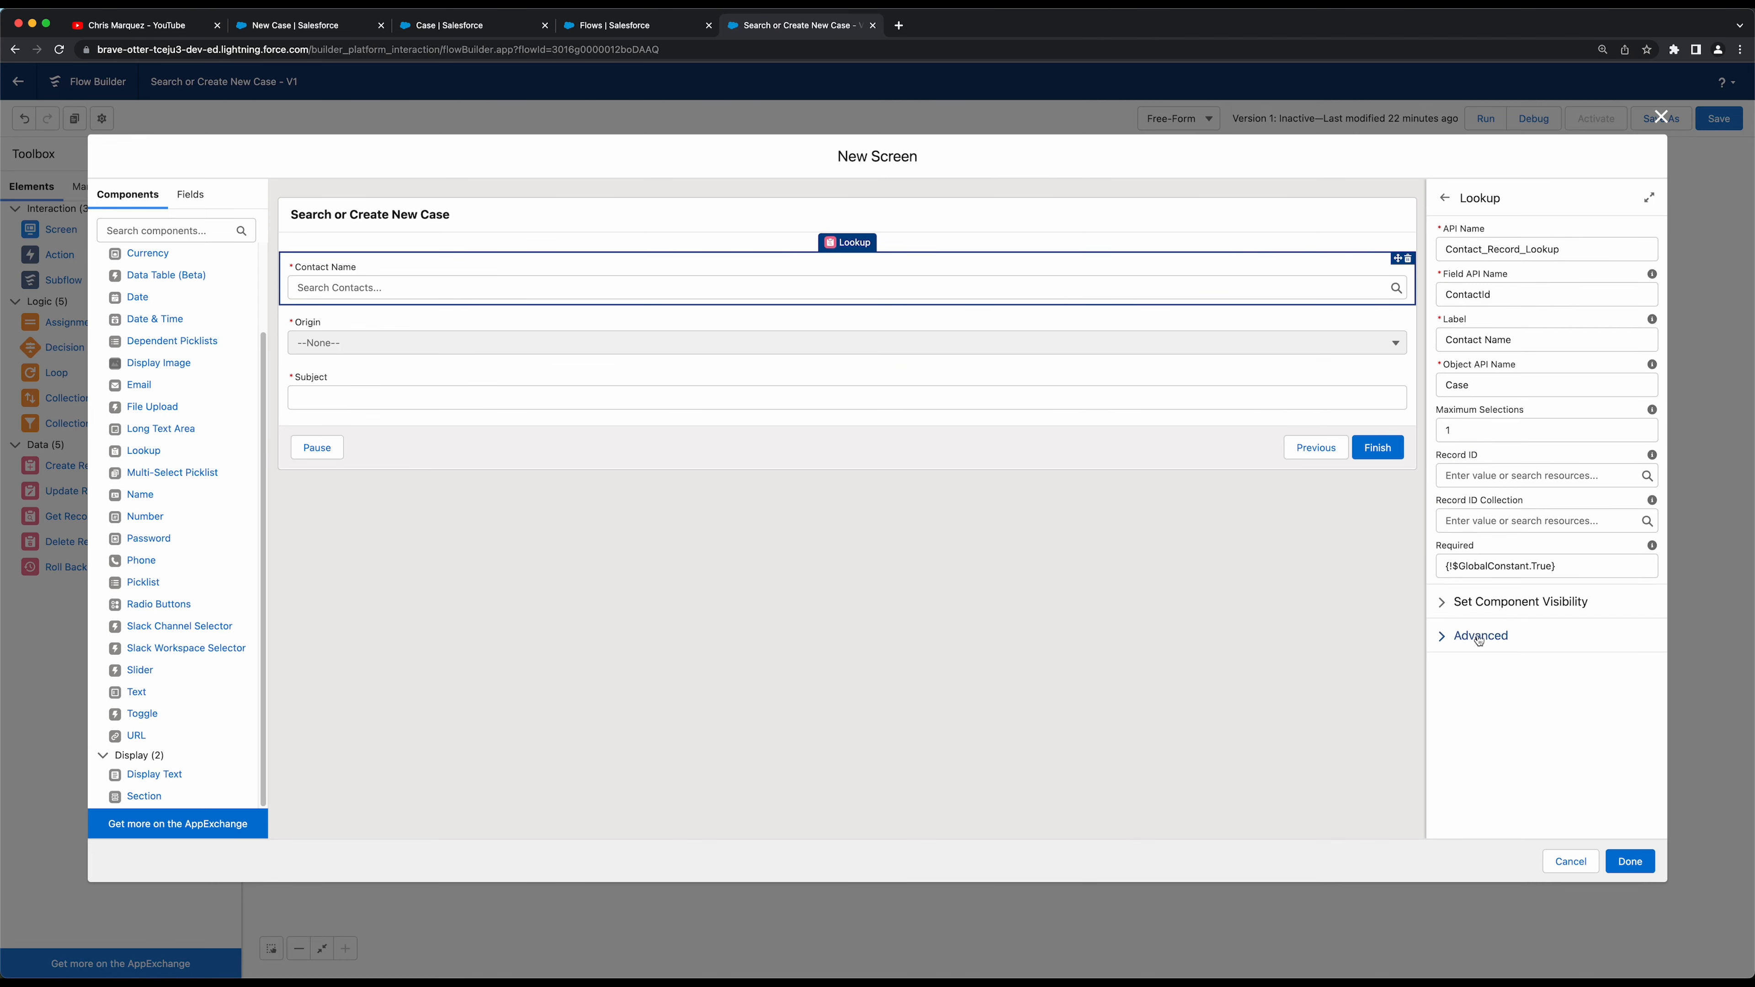
left_click(1510, 642)
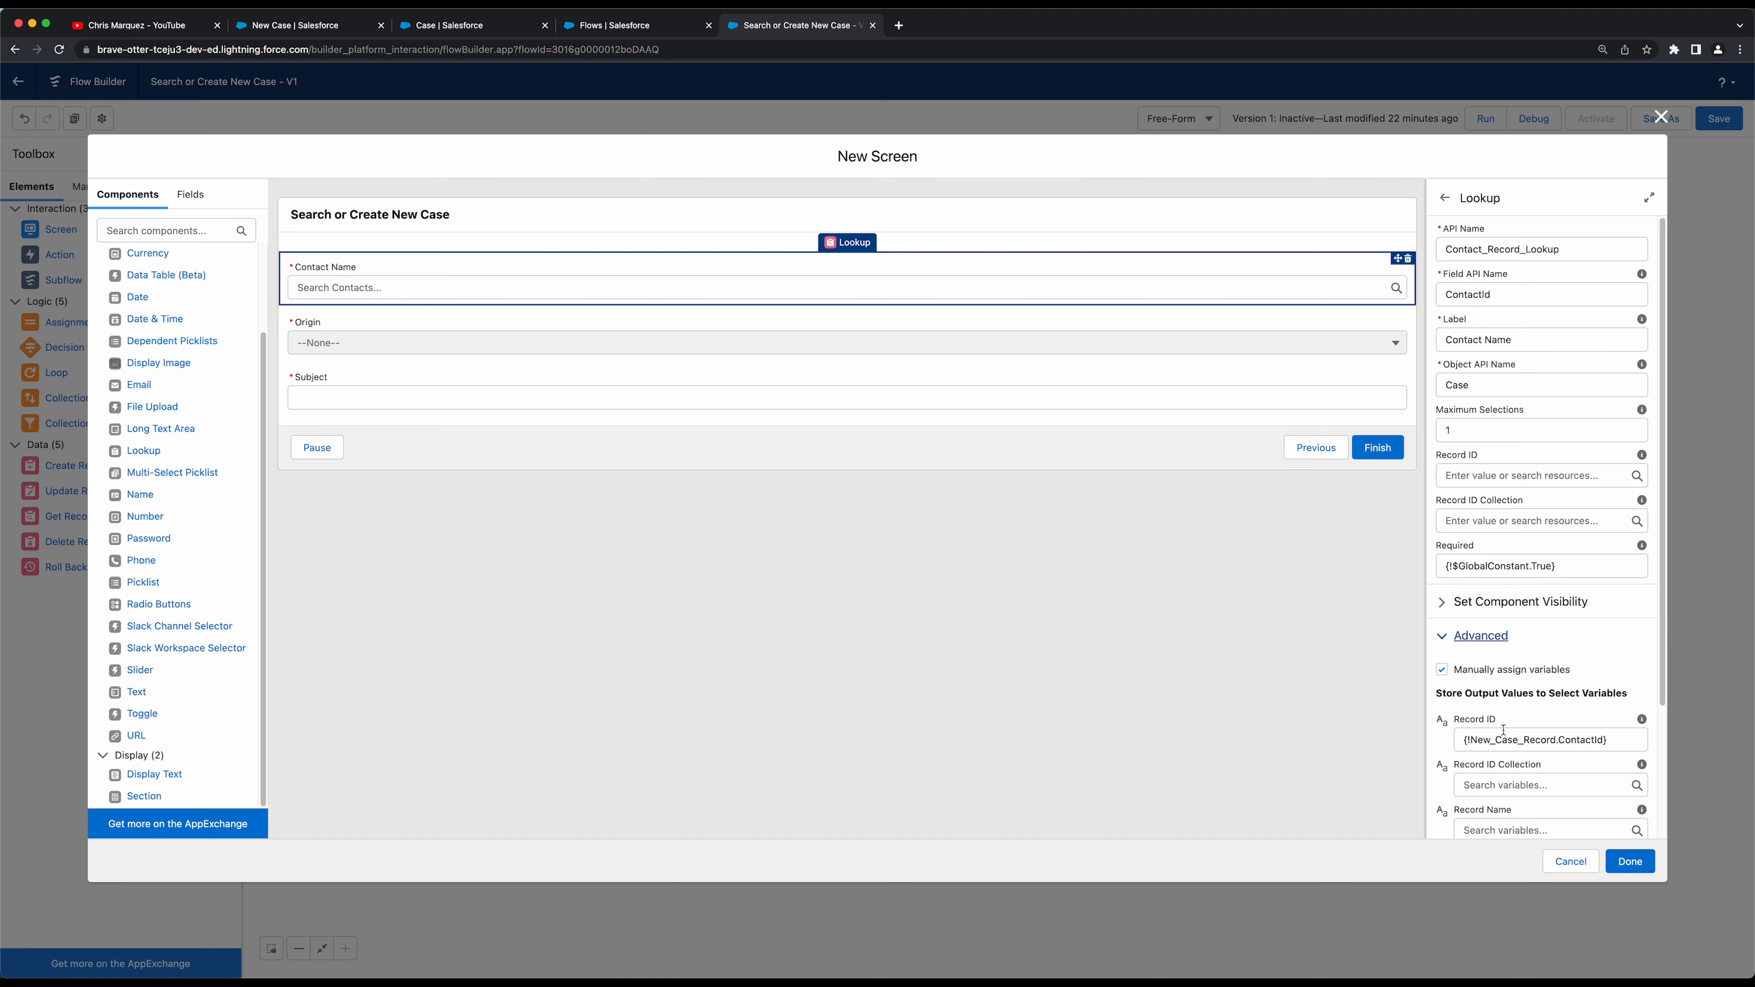
left_click(788, 392)
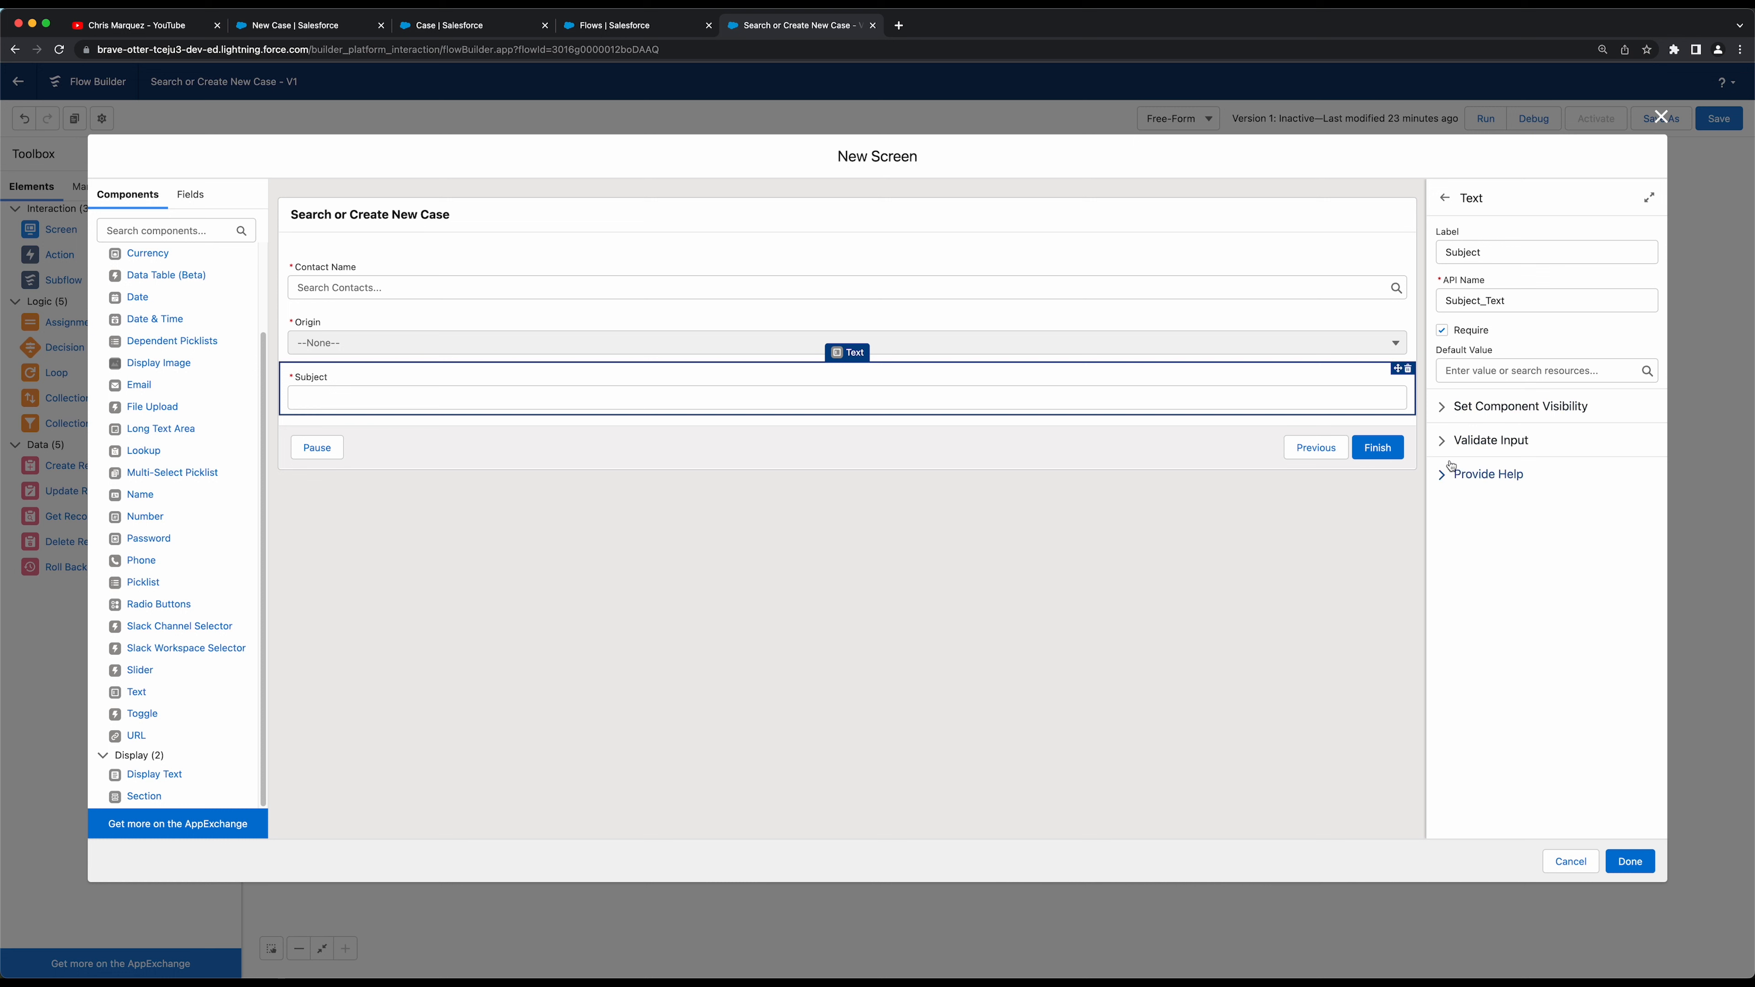
left_click(1444, 475)
left_click(1444, 474)
left_click(1443, 407)
left_click(1445, 409)
left_click(1515, 374)
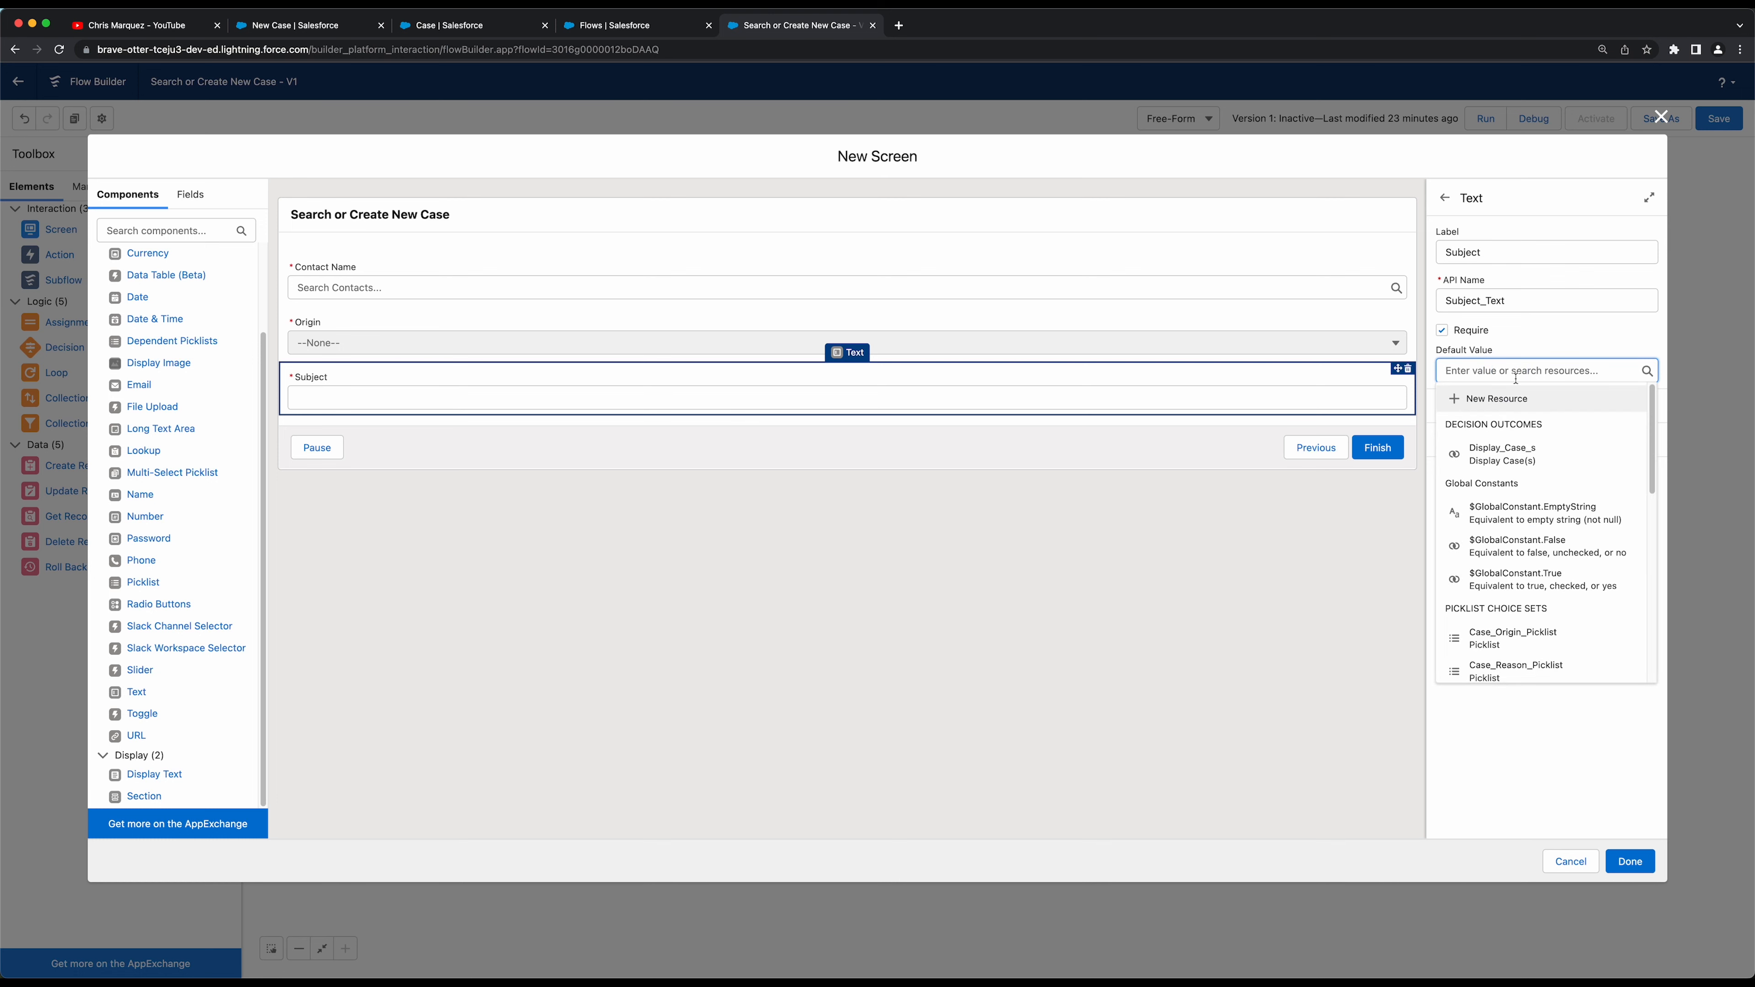
left_click(1532, 349)
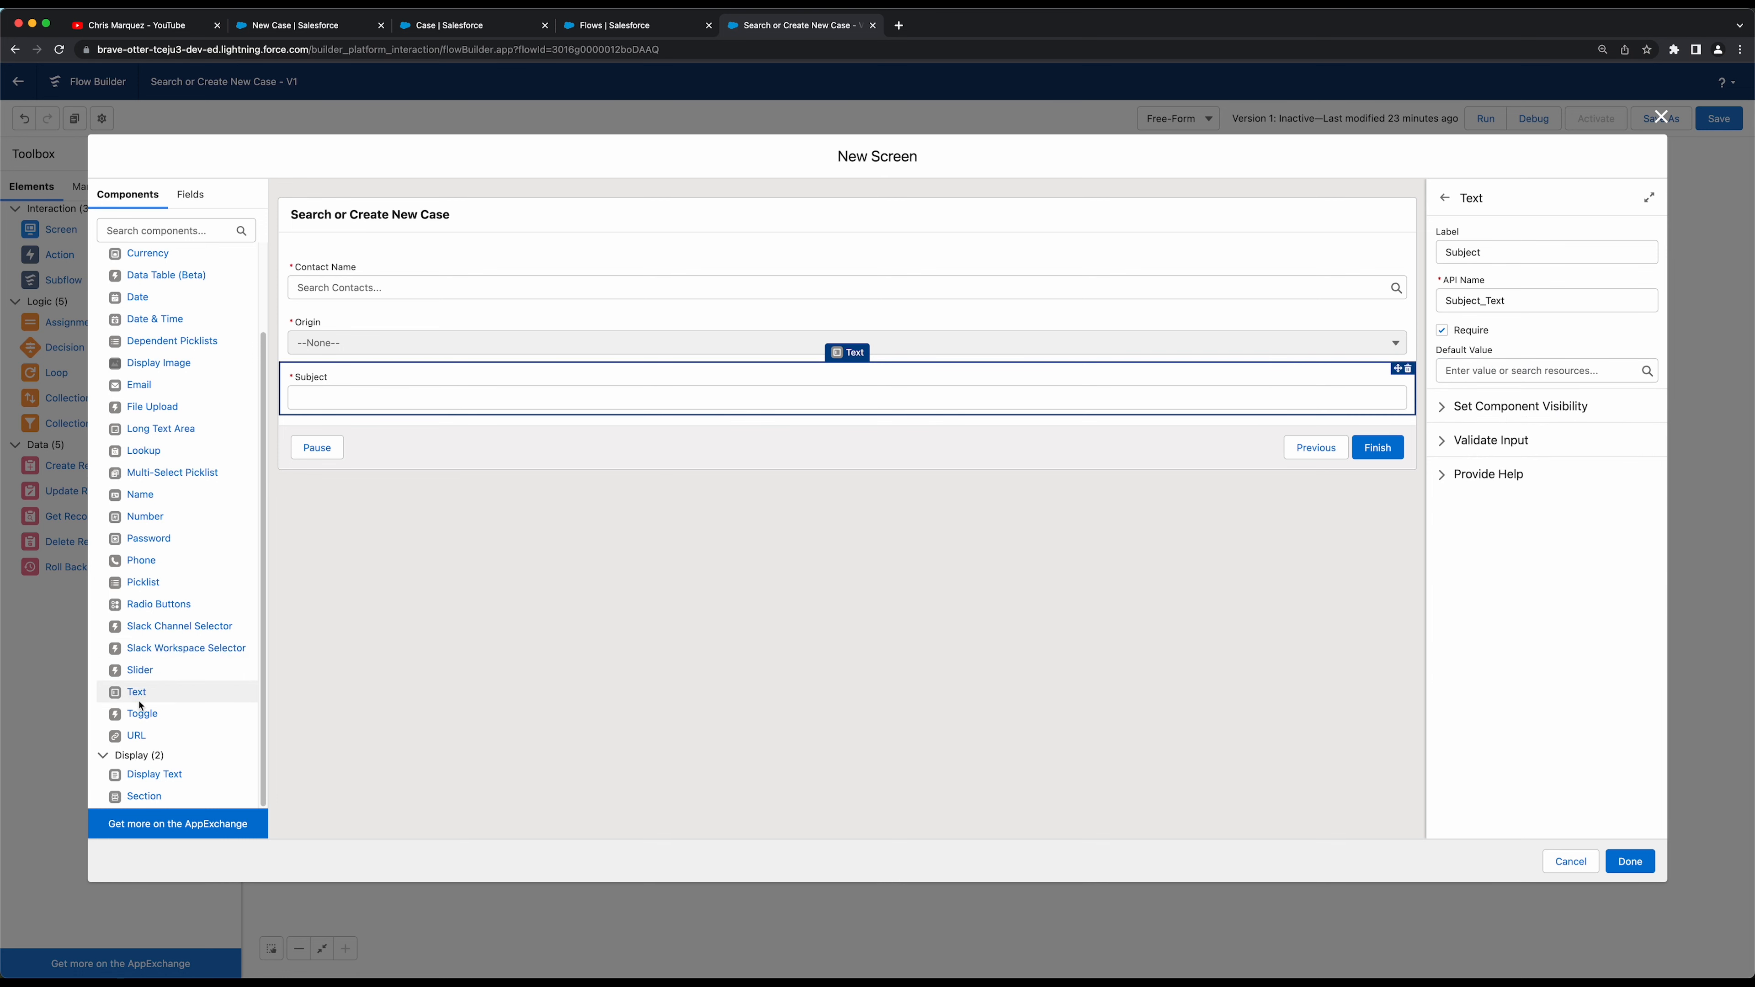
Add two Long Text Area components below the Subject field on the screen
scroll(141, 705, "up", 3)
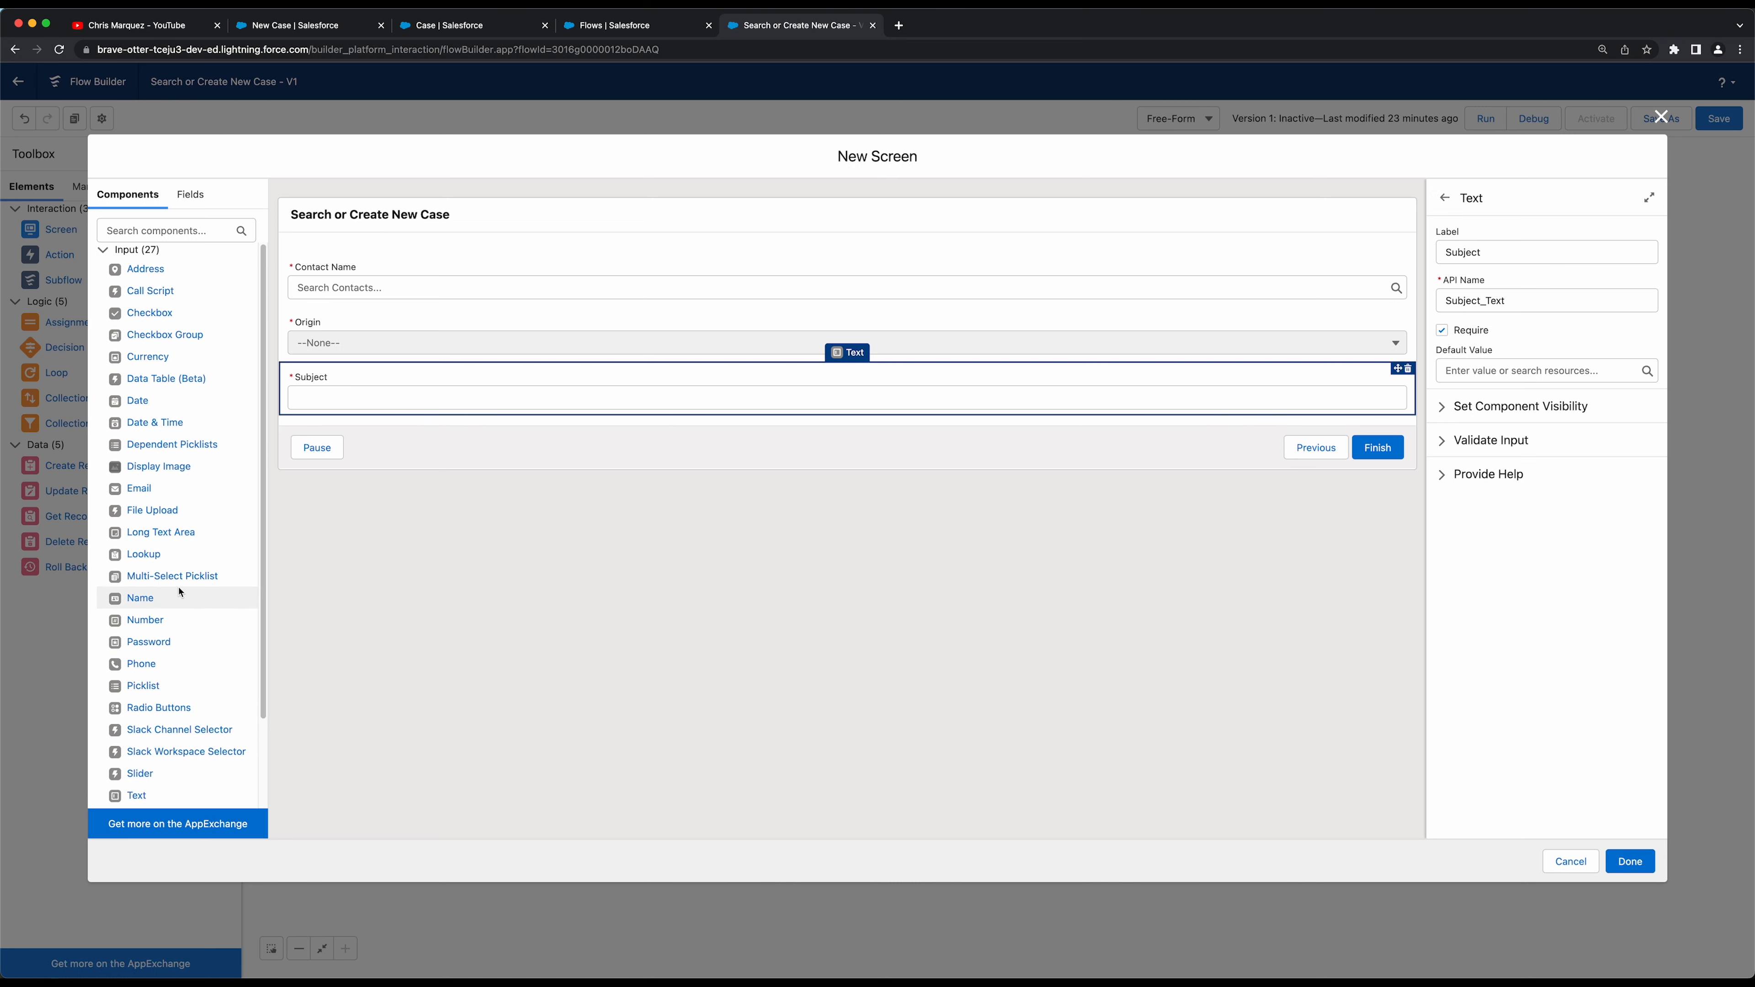
left_click_drag(159, 532, 333, 418)
left_click_drag(148, 538, 364, 502)
Label the first long text area Description, with the API name Description_Long_Text, and make it required
left_click(712, 459)
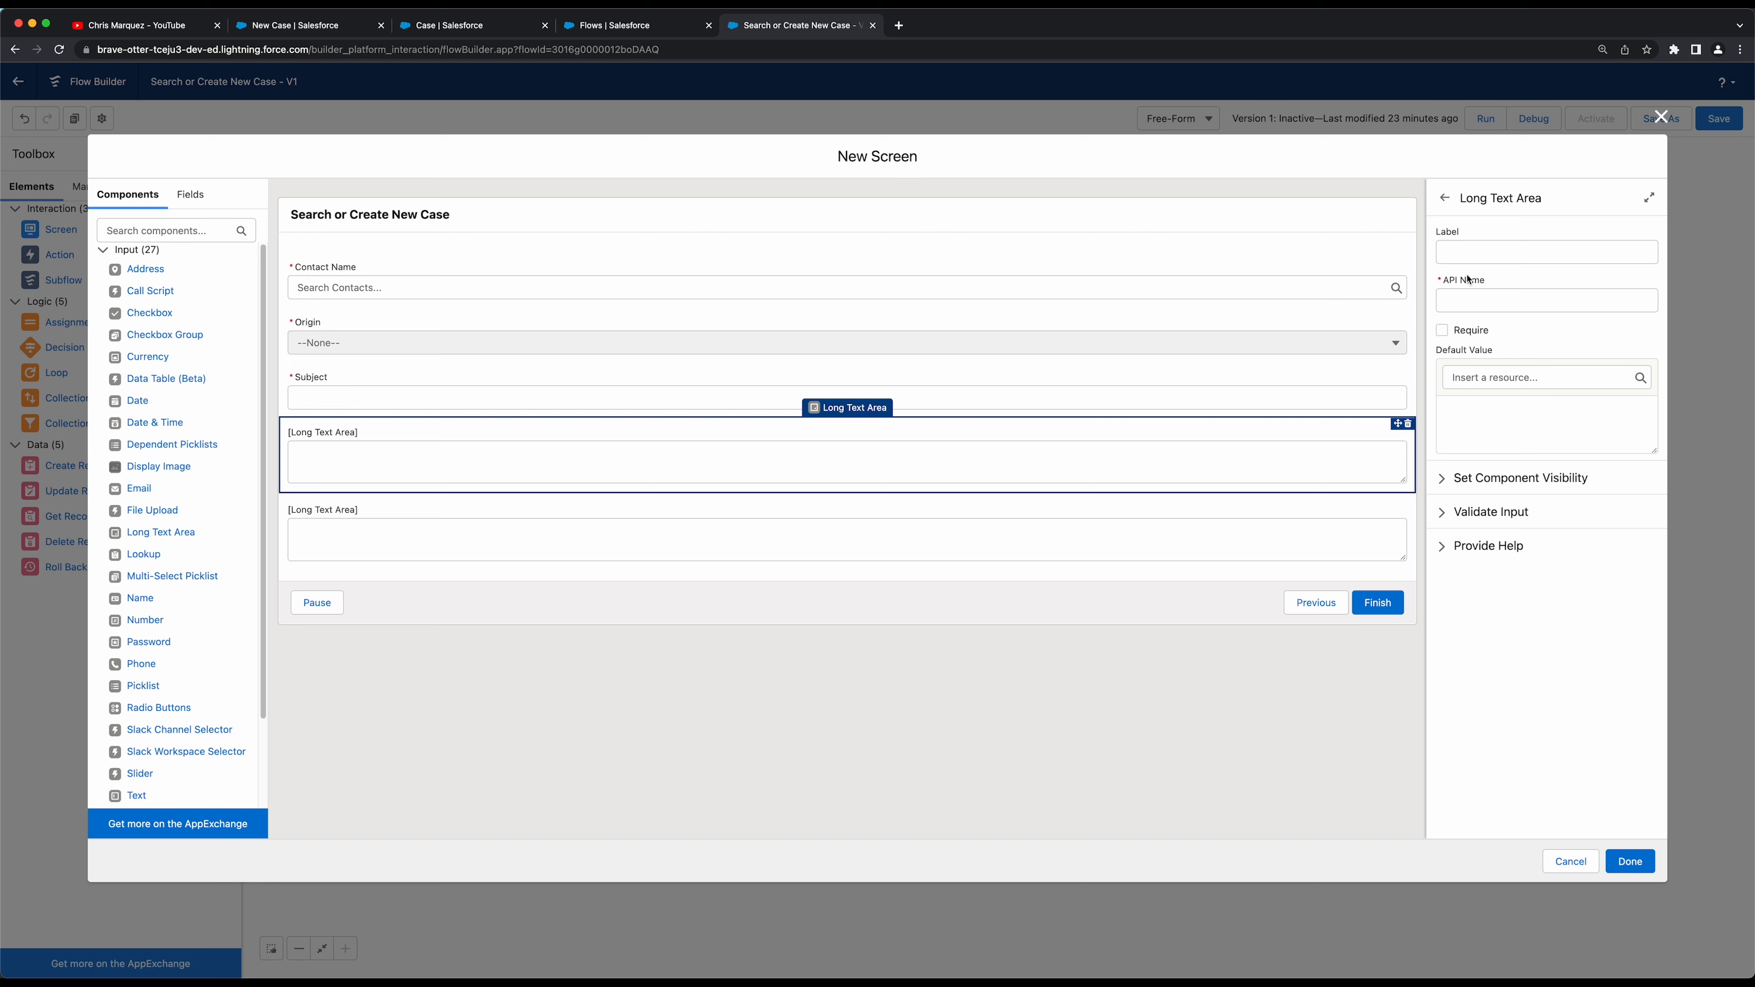
left_click(1478, 252)
type("Description")
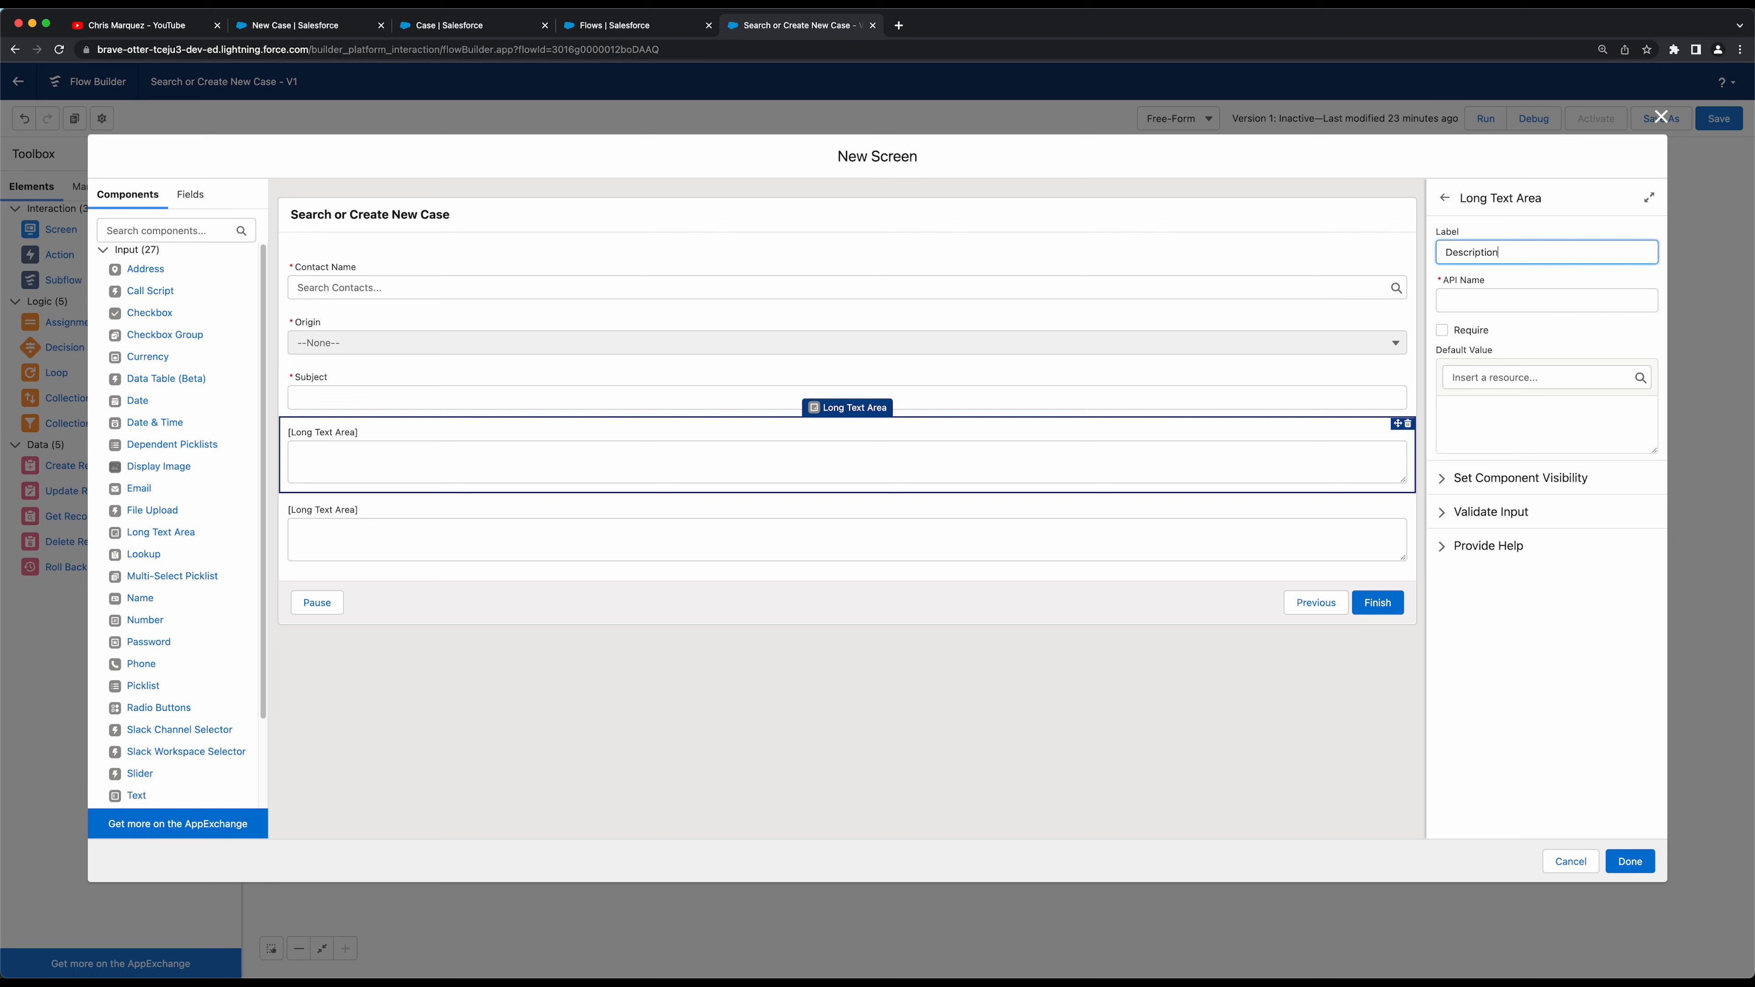
key("Tab")
key("Right")
type("_Long_")
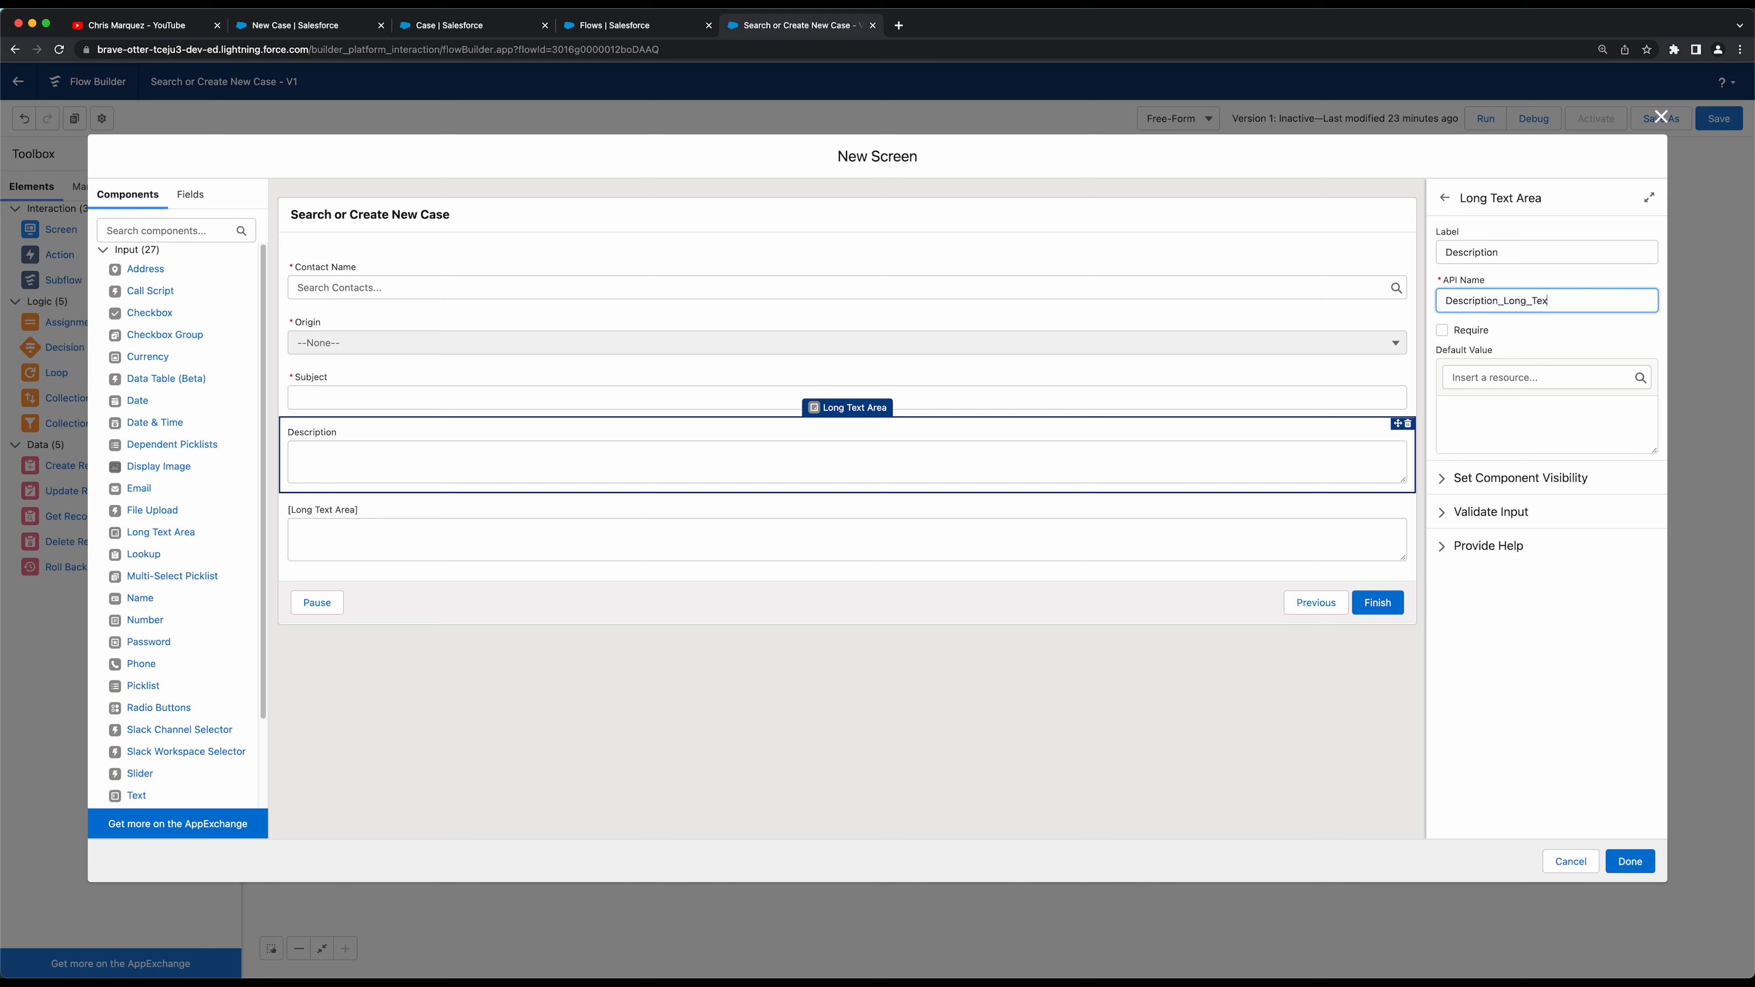
left_click(1442, 332)
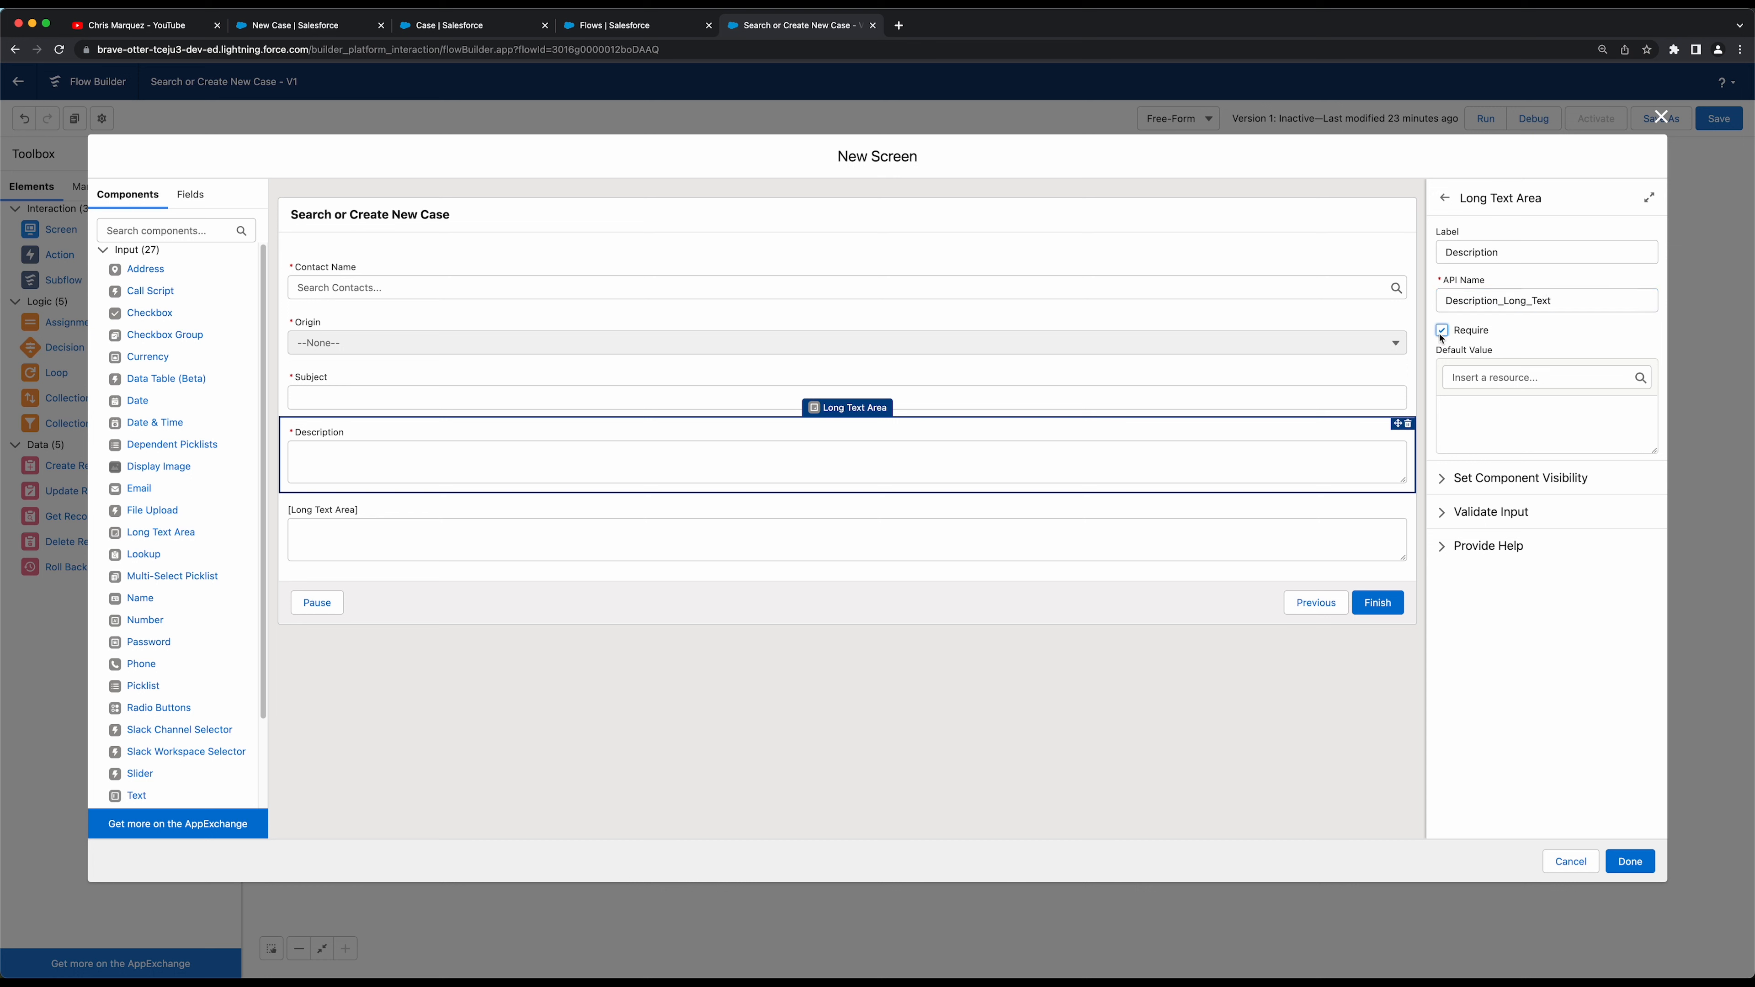
Label the second long text area Internal Comments, with the API name Internal_Comments_Long_Text
left_click(959, 543)
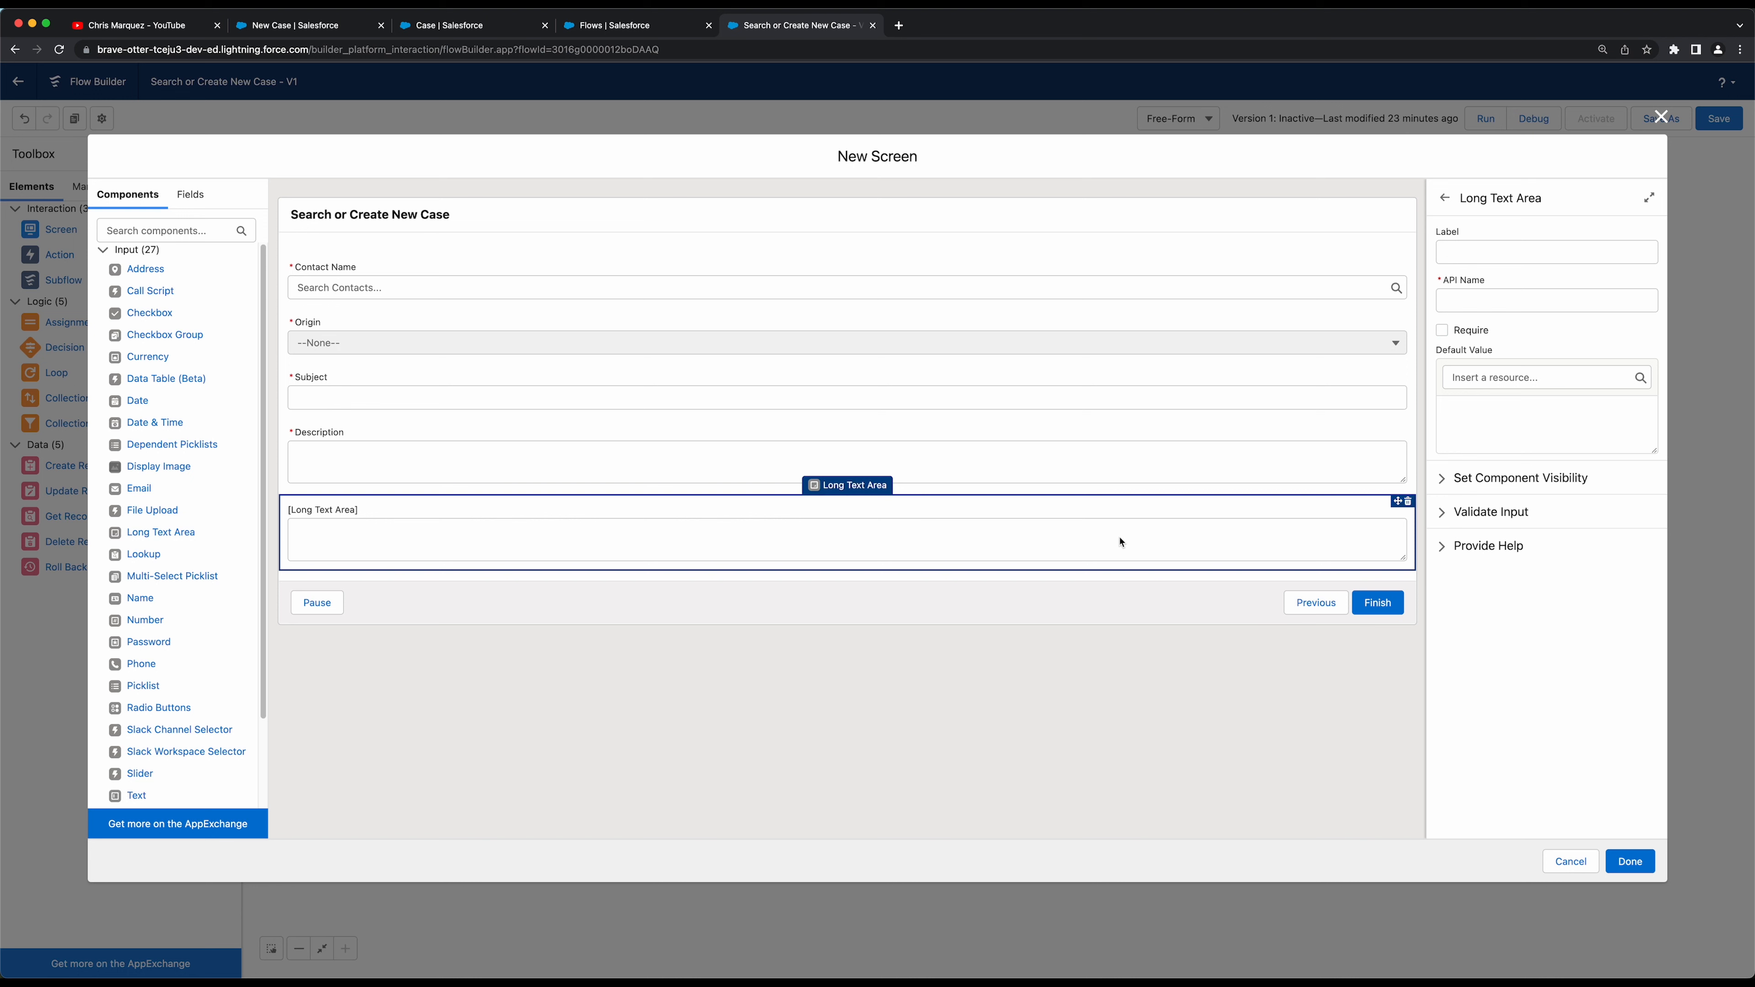
left_click(1540, 255)
type("Internal Comments")
key("Tab")
type("_Long")
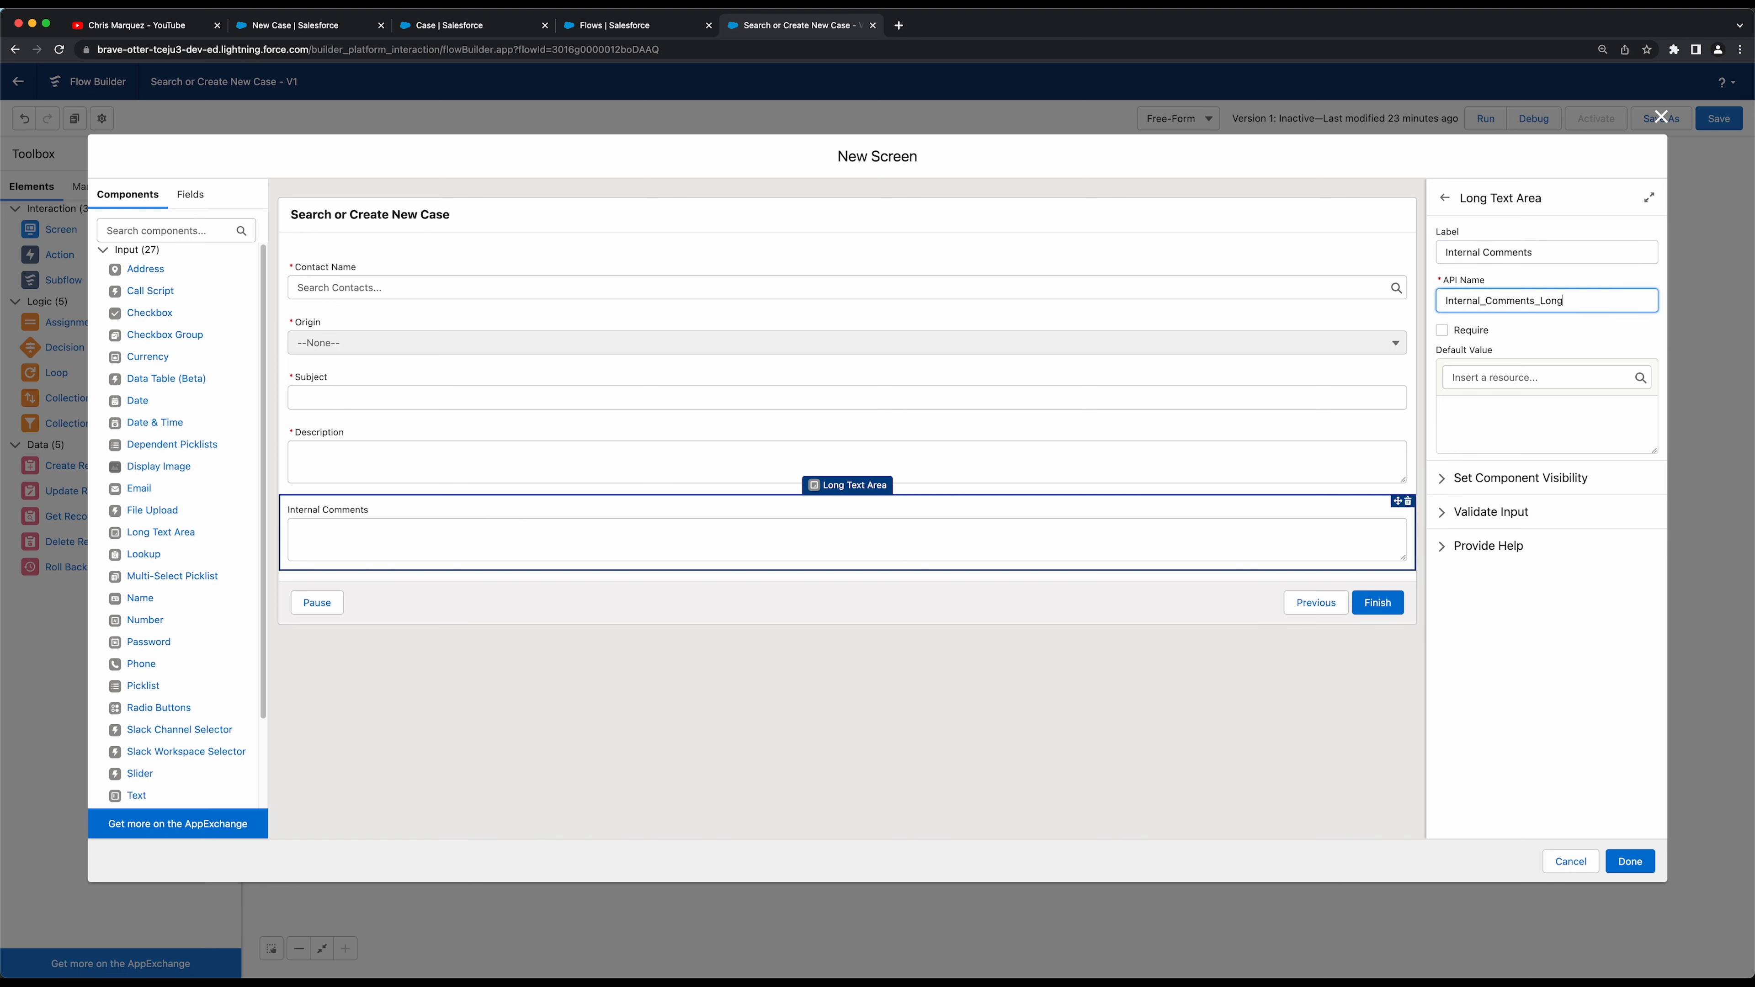
type("_Text")
left_click(1570, 352)
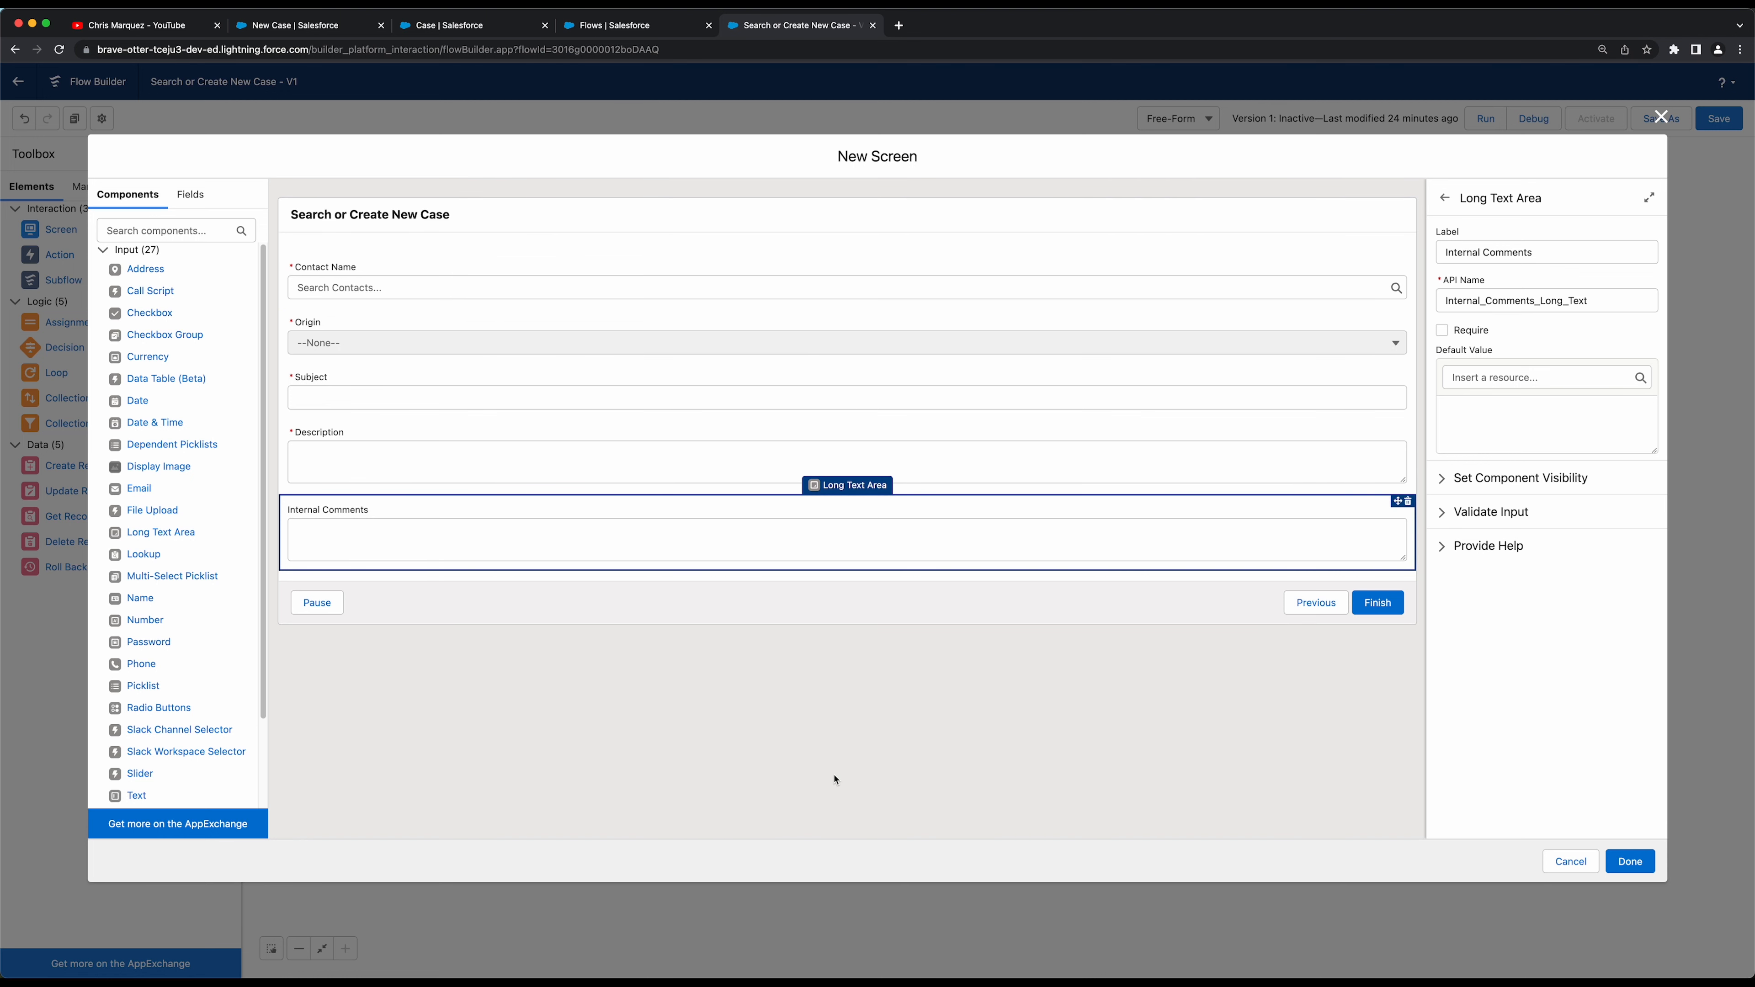
Finish the Create New Case screen and connect the No Case Found screen to it
left_click(1641, 863)
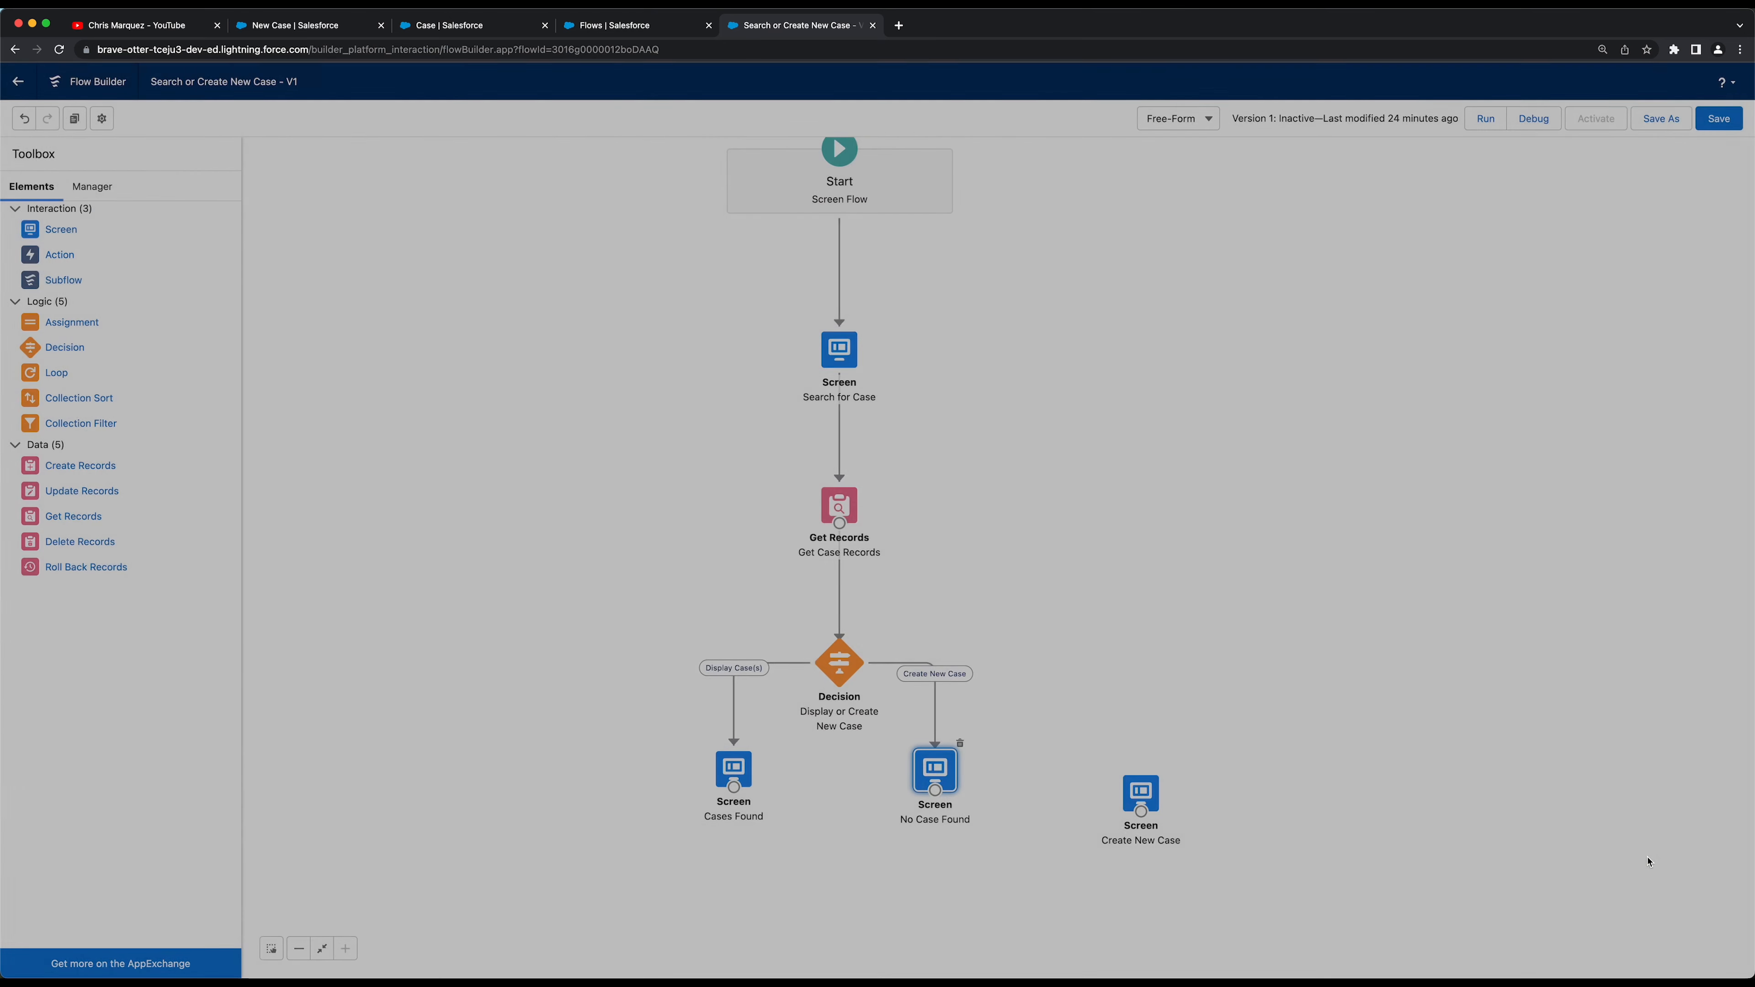
left_click_drag(941, 792, 1121, 773)
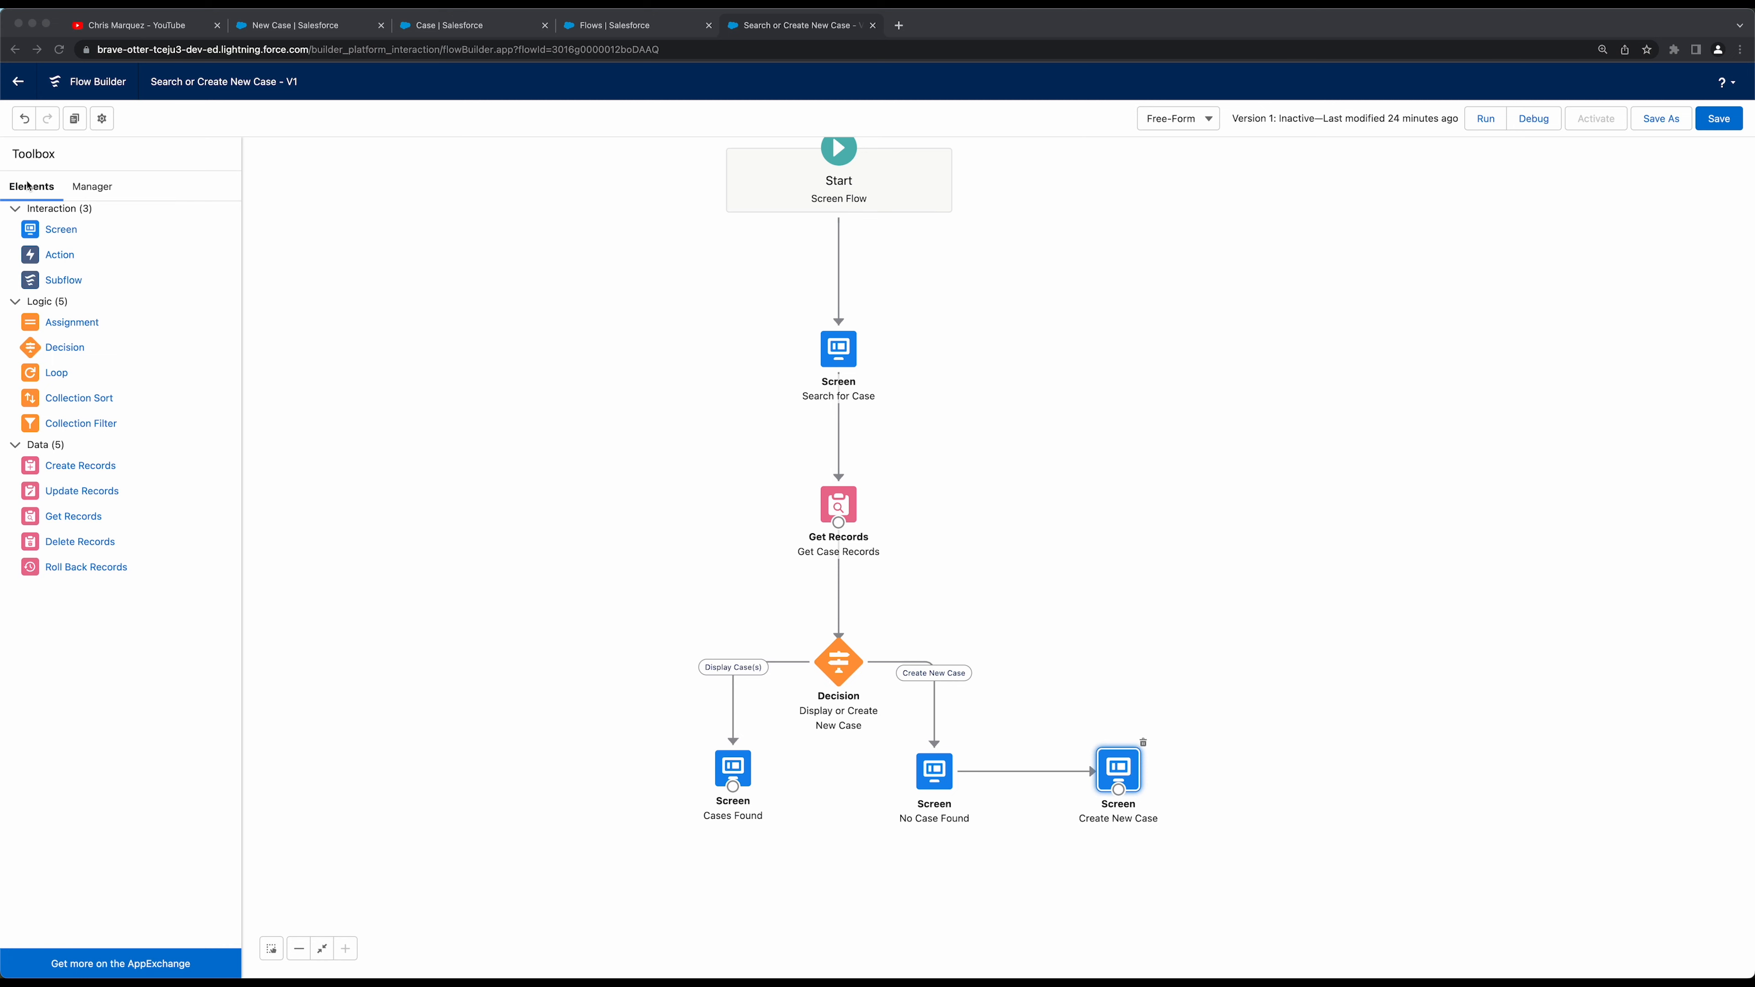
Check the details of the New_Case_Record variable to see where the flow uses it
left_click(90, 188)
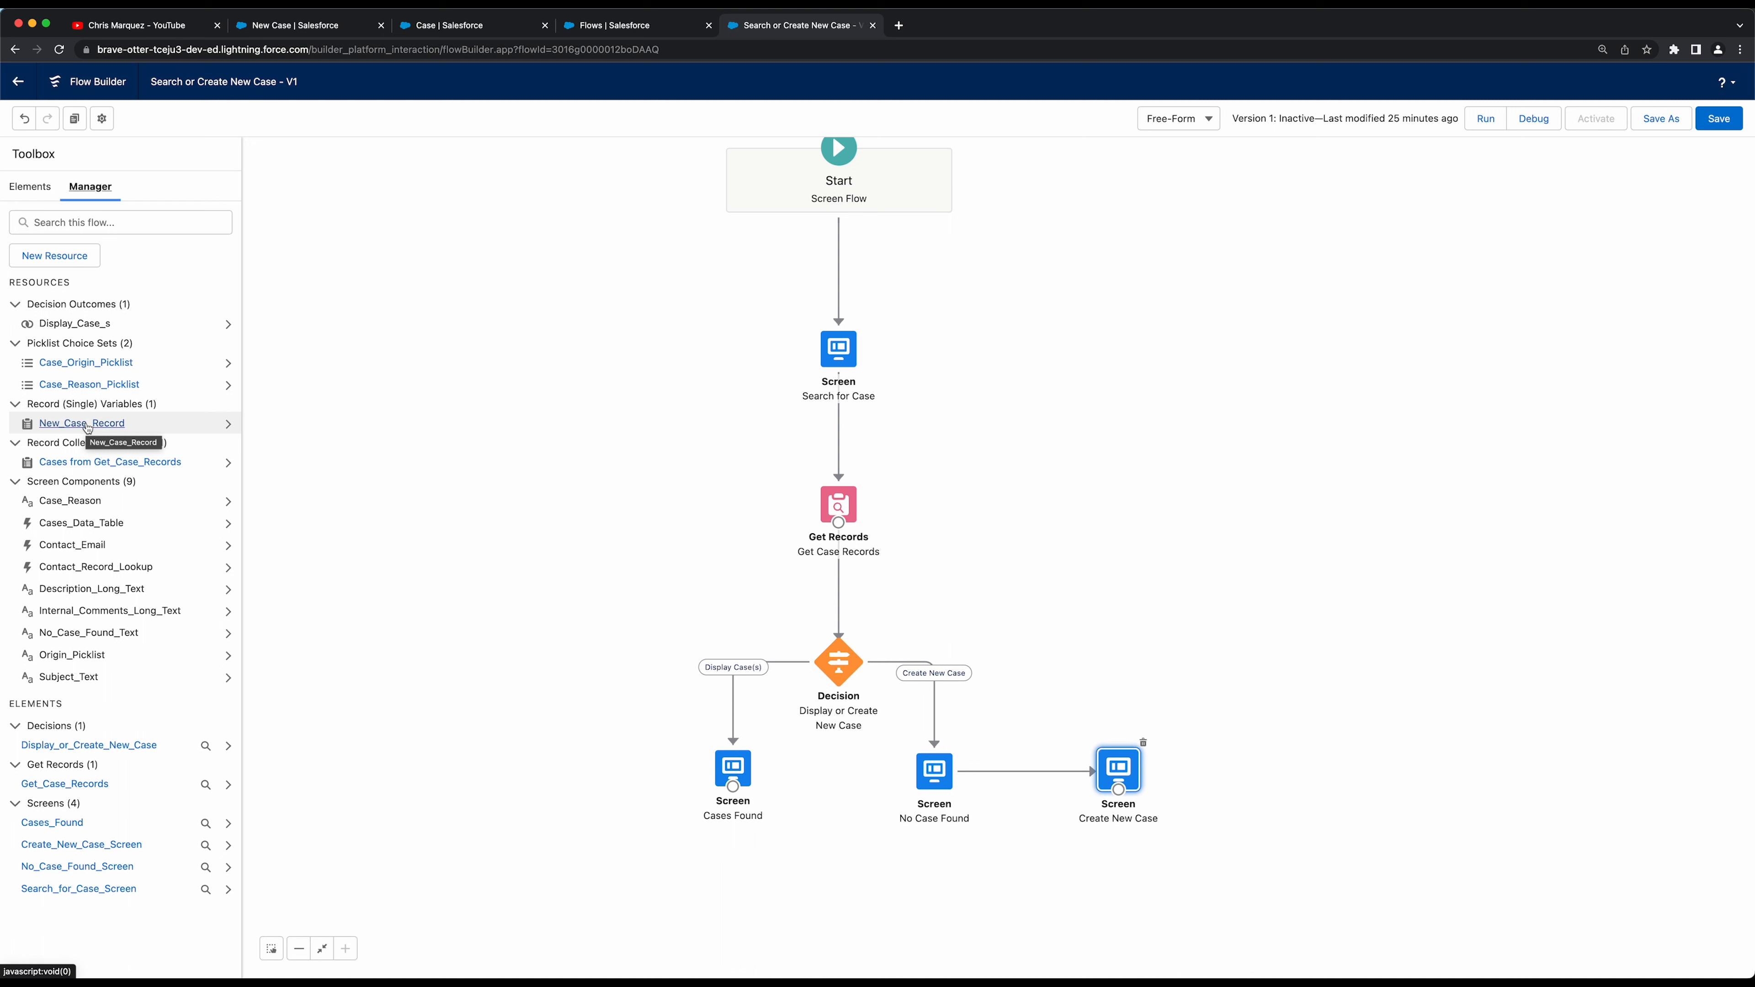
left_click(228, 424)
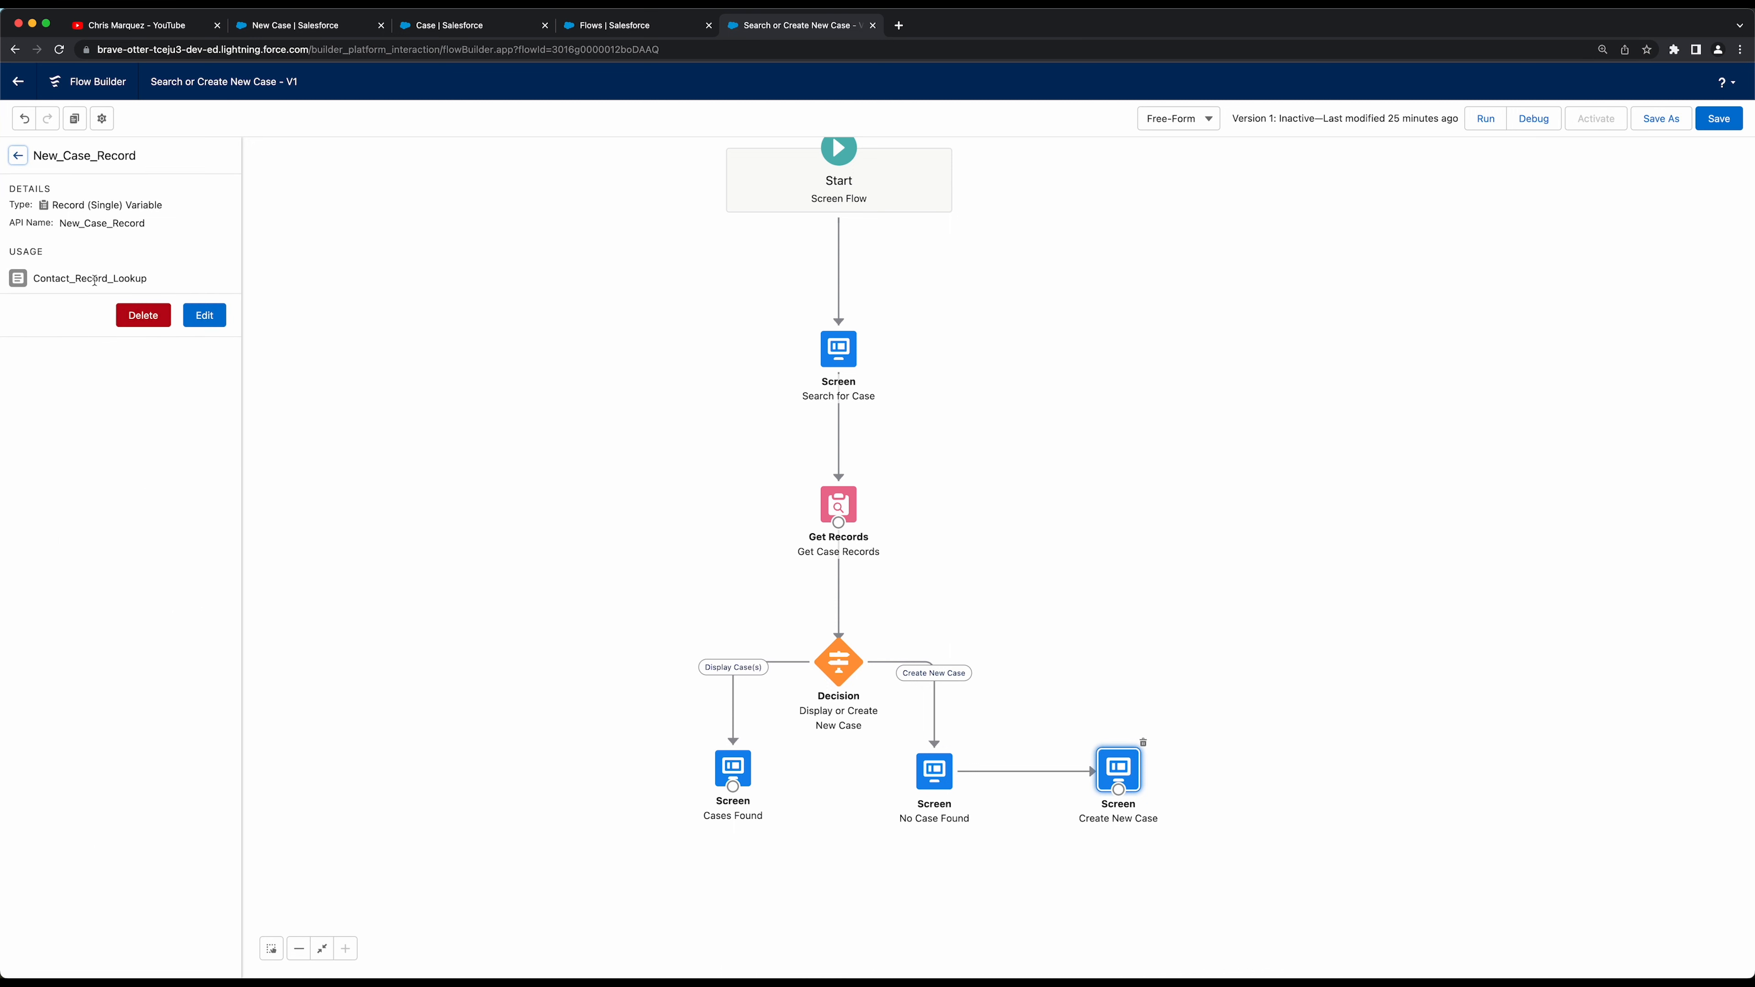
left_click_drag(141, 279, 76, 269)
left_click(17, 155)
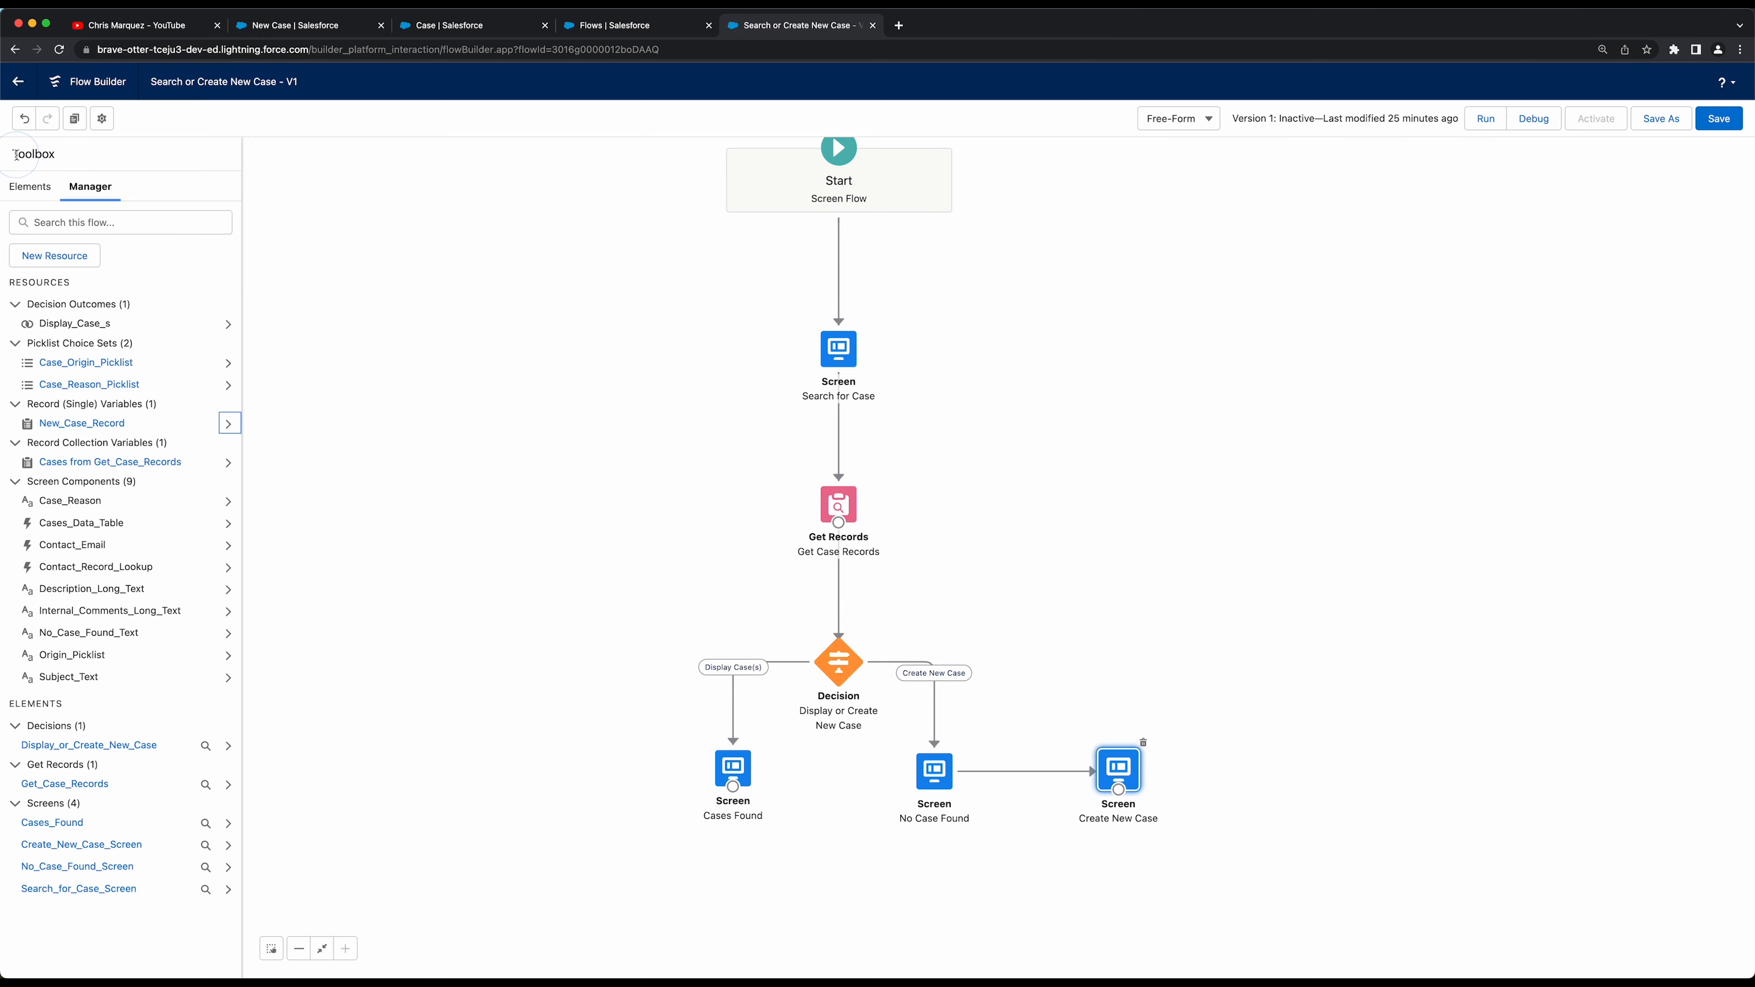
Add an Assignment element beside the Create New Case screen, labelled Set New Case Fields with the API name Set_New_Case_Fields
left_click(30, 186)
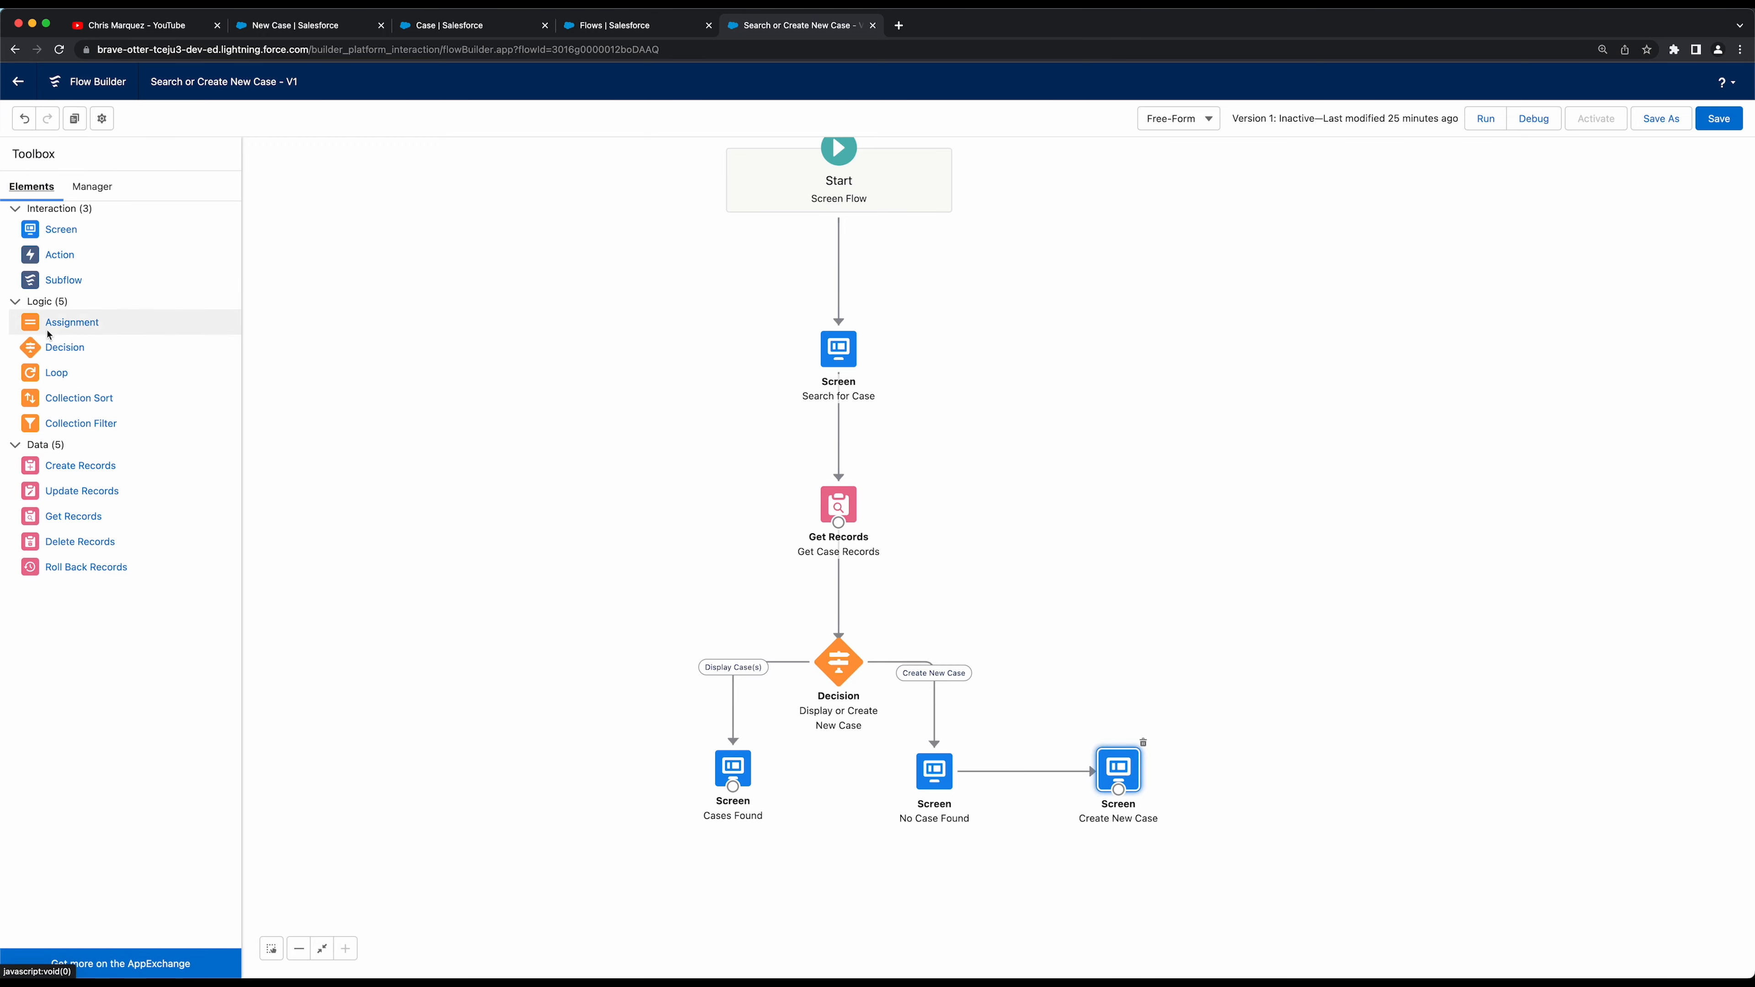
left_click(67, 324)
left_click_drag(67, 324, 1298, 777)
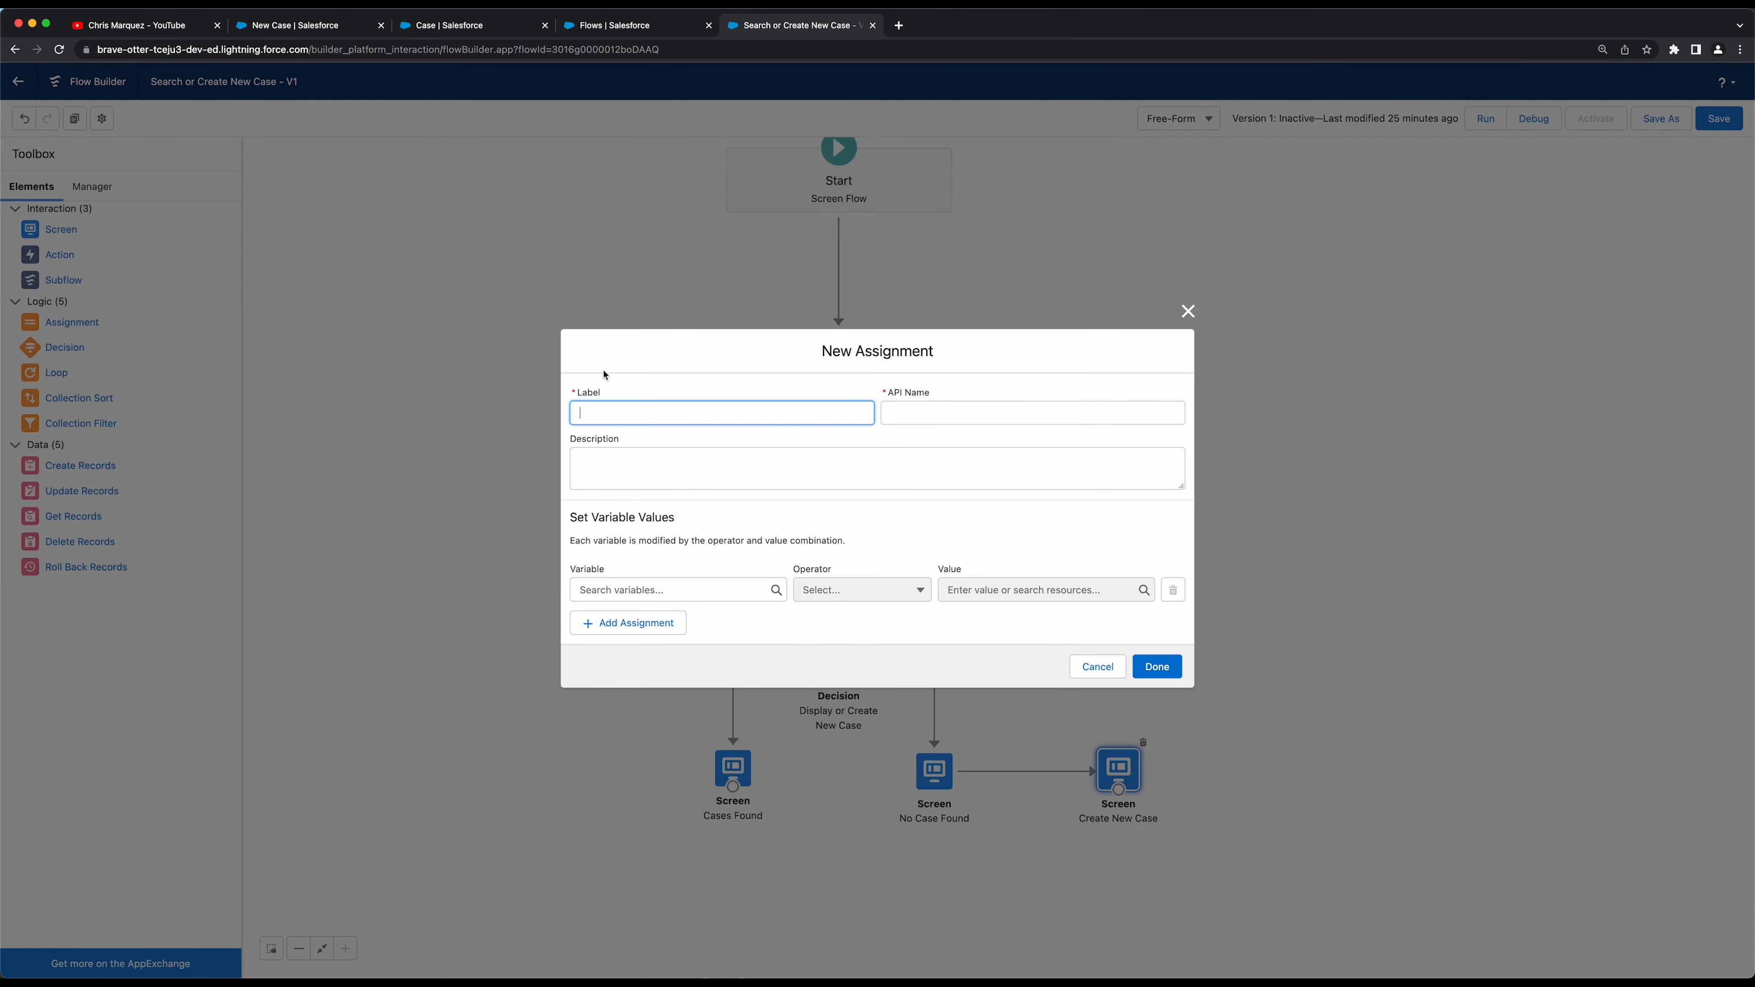
key("super+Tab")
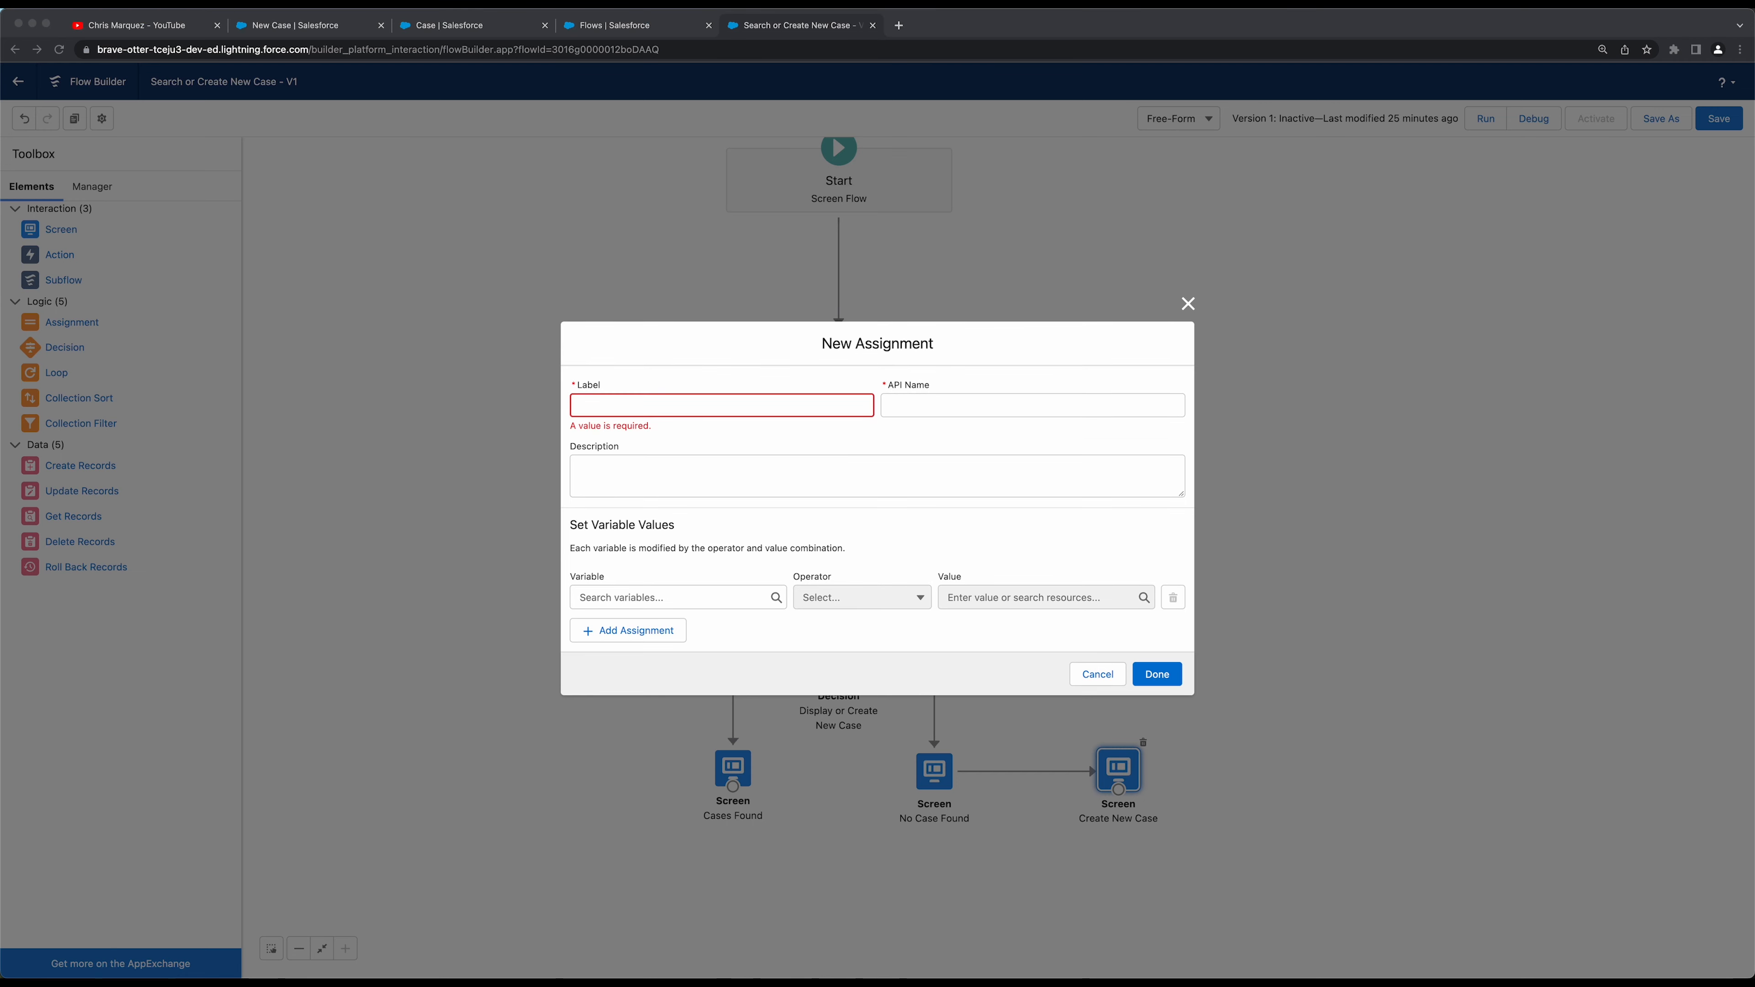
left_click(817, 407)
type("a")
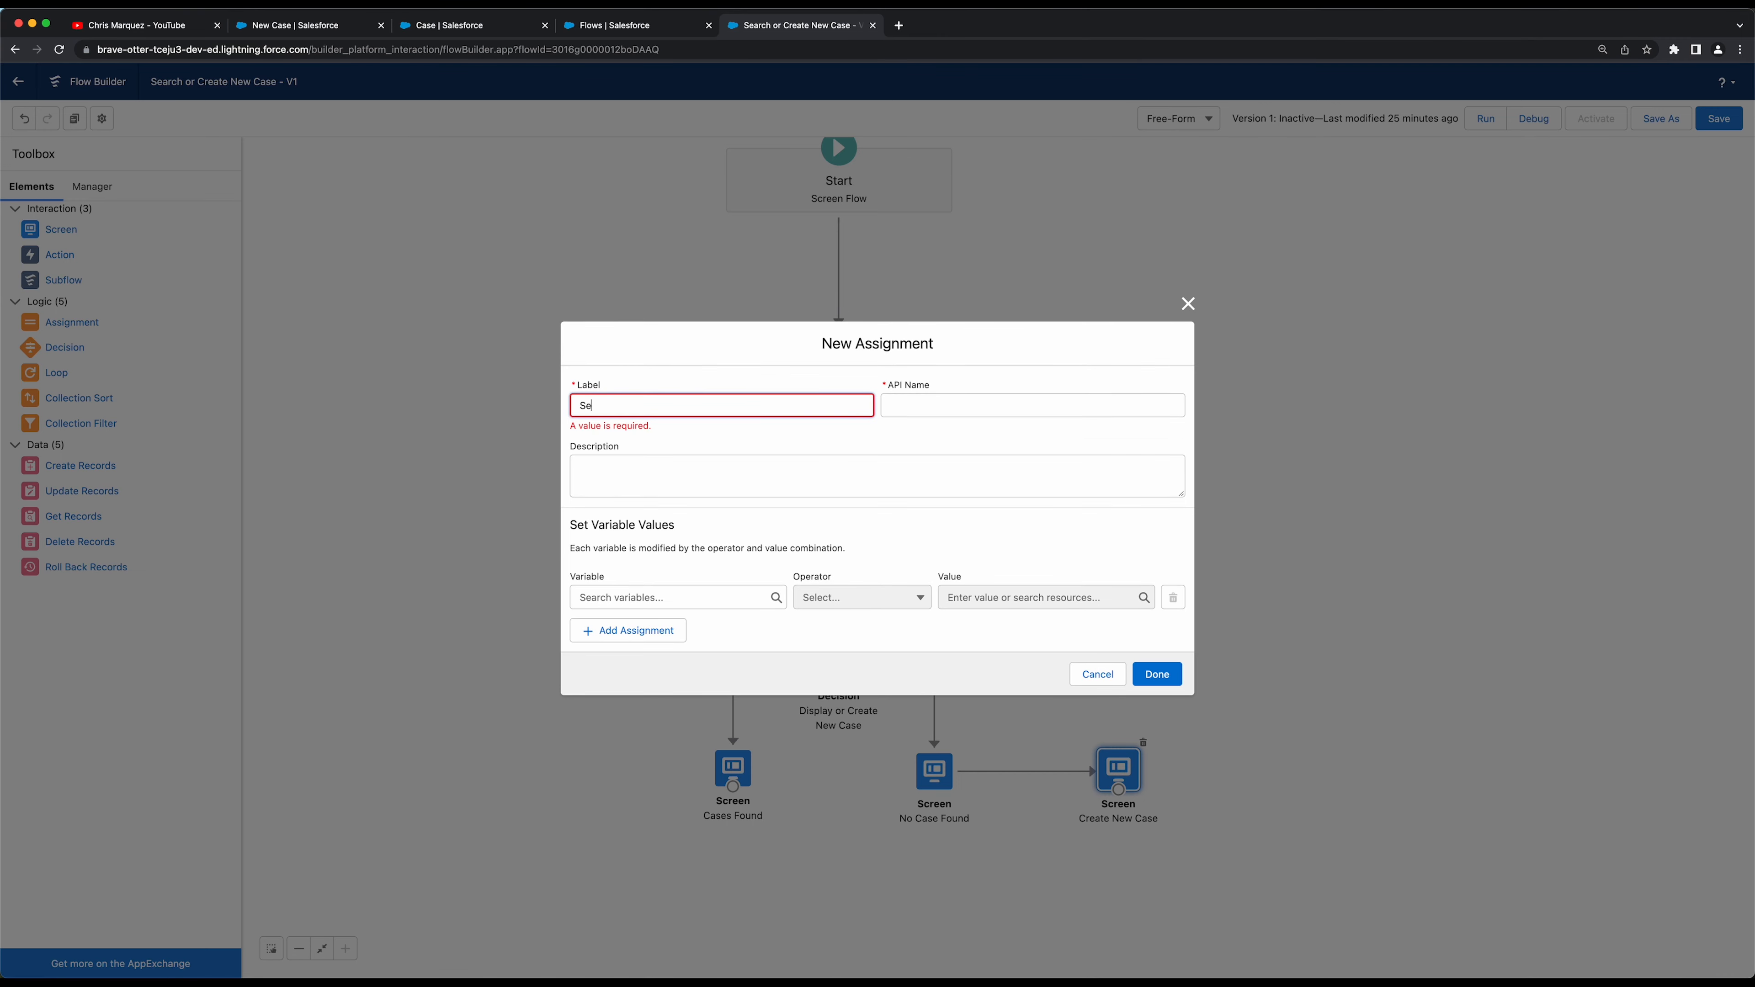
type("et New Case Fields")
key("Tab")
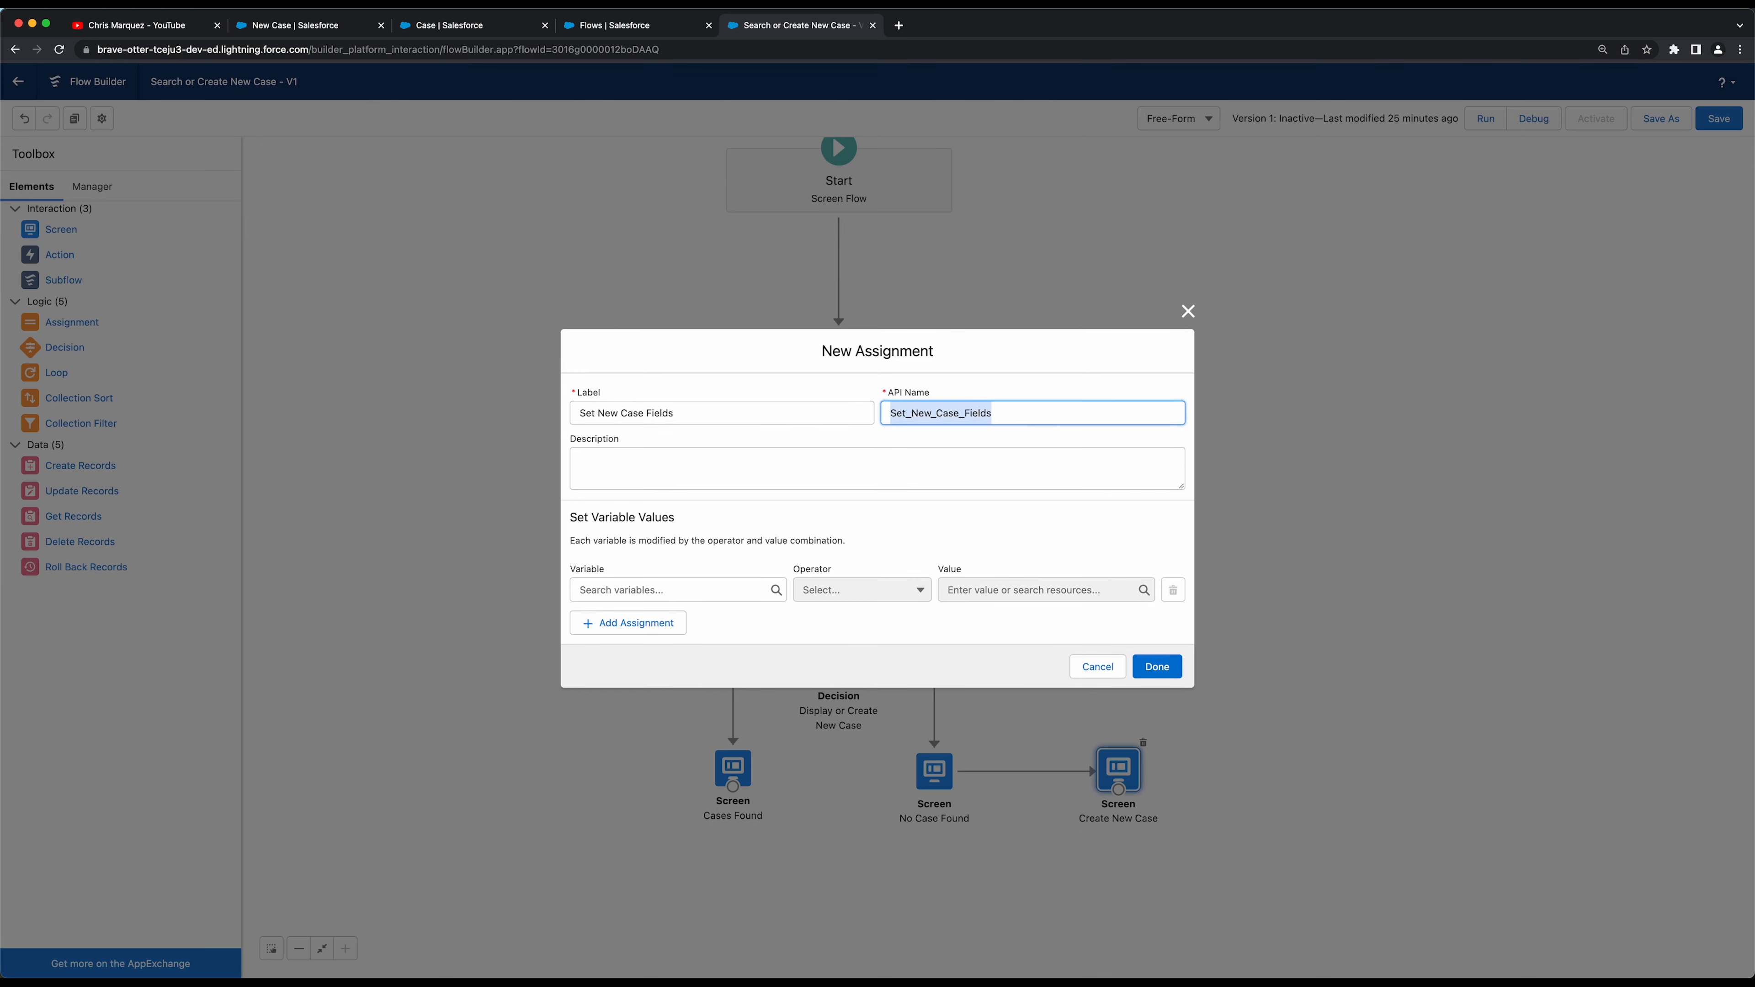
left_click(756, 463)
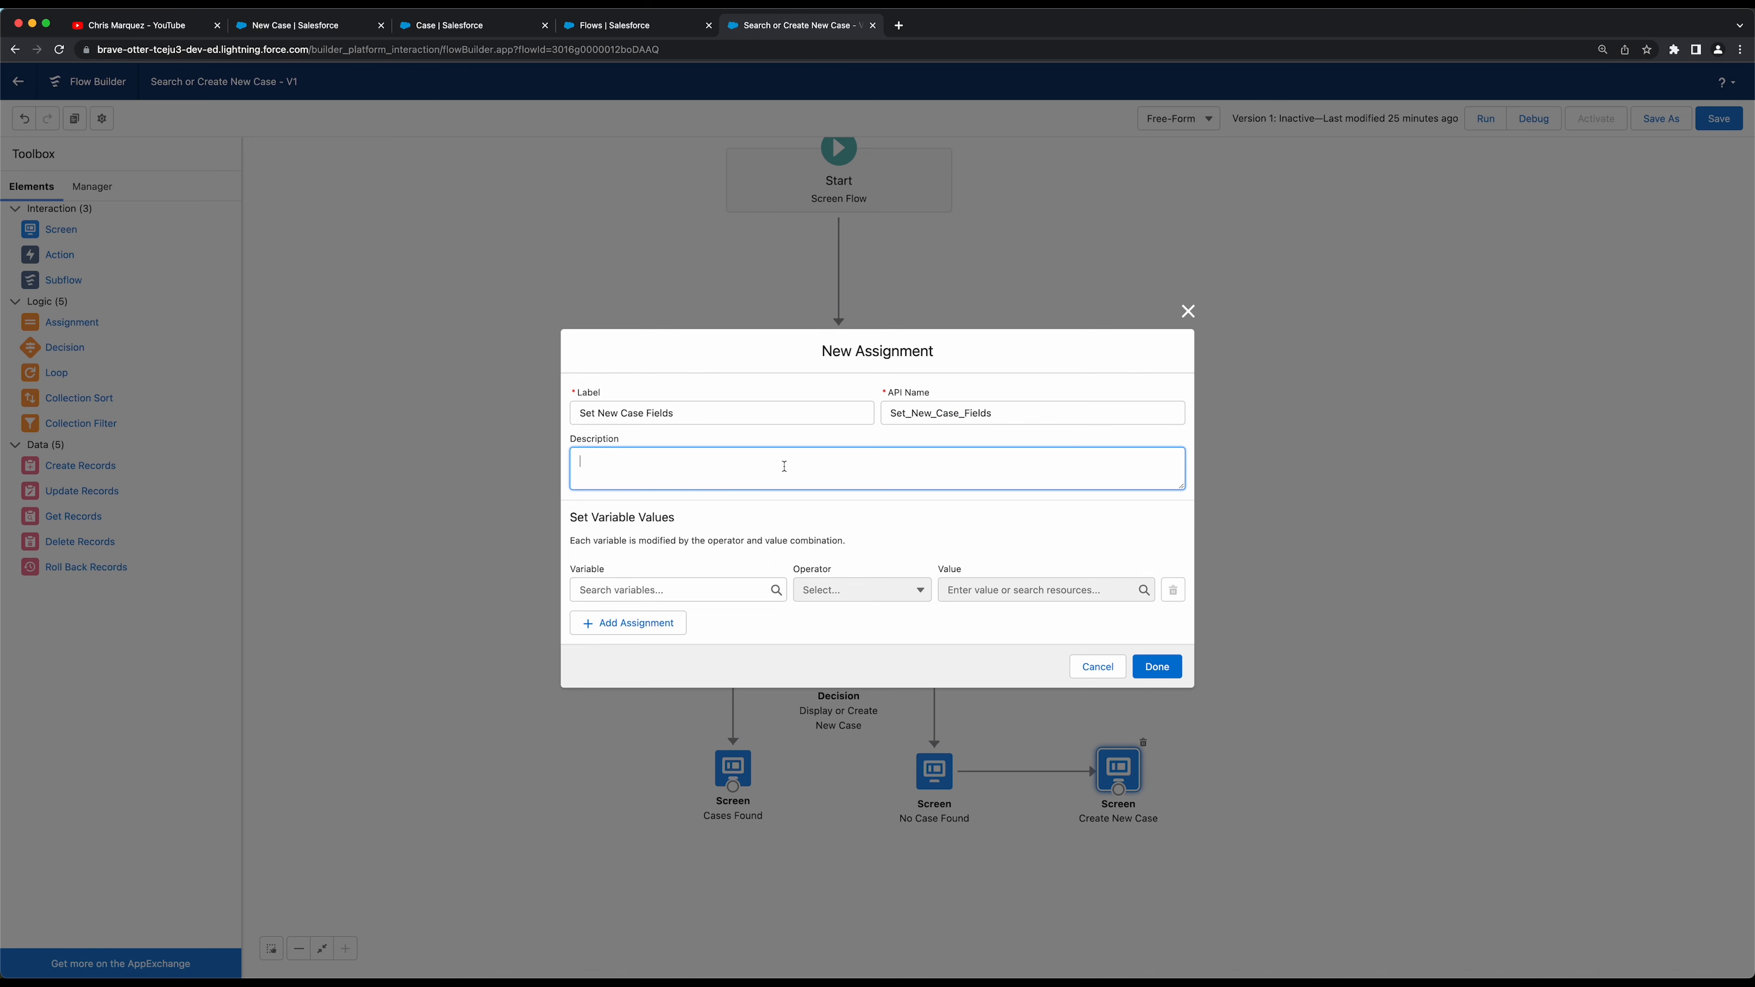
Choose New_Case_Record's AccountId field as the first variable in the Set New Case Fields assignment
left_click(644, 589)
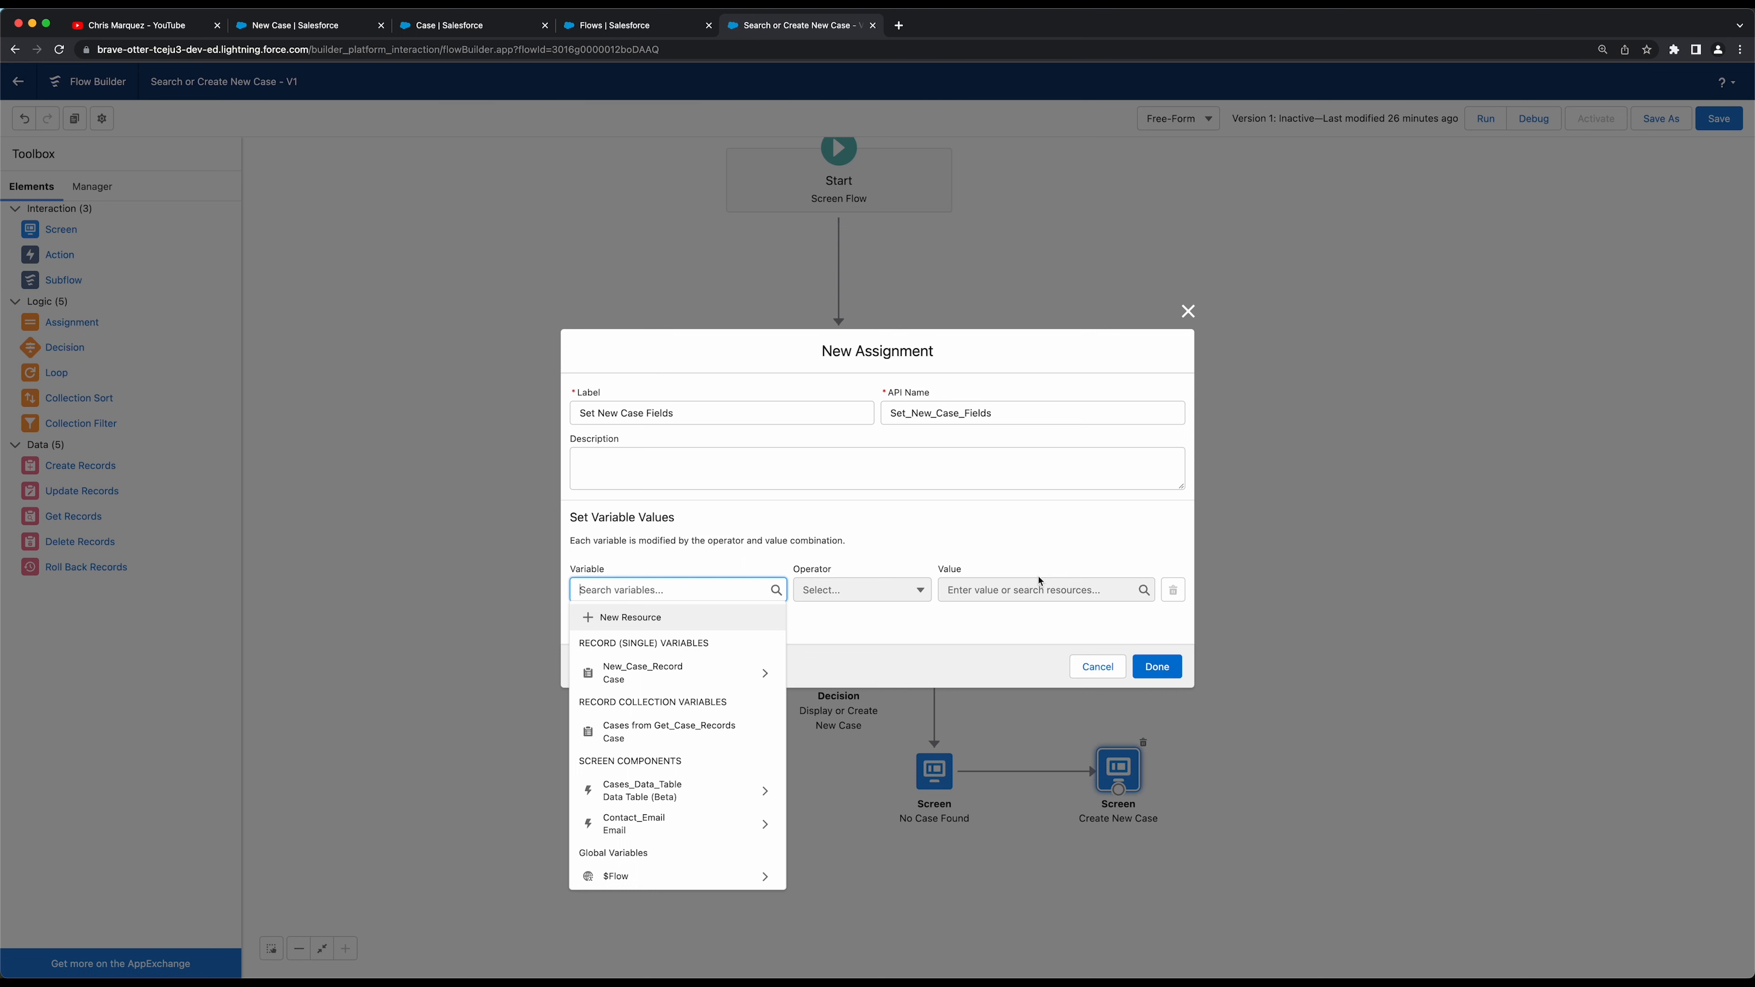
left_click(647, 674)
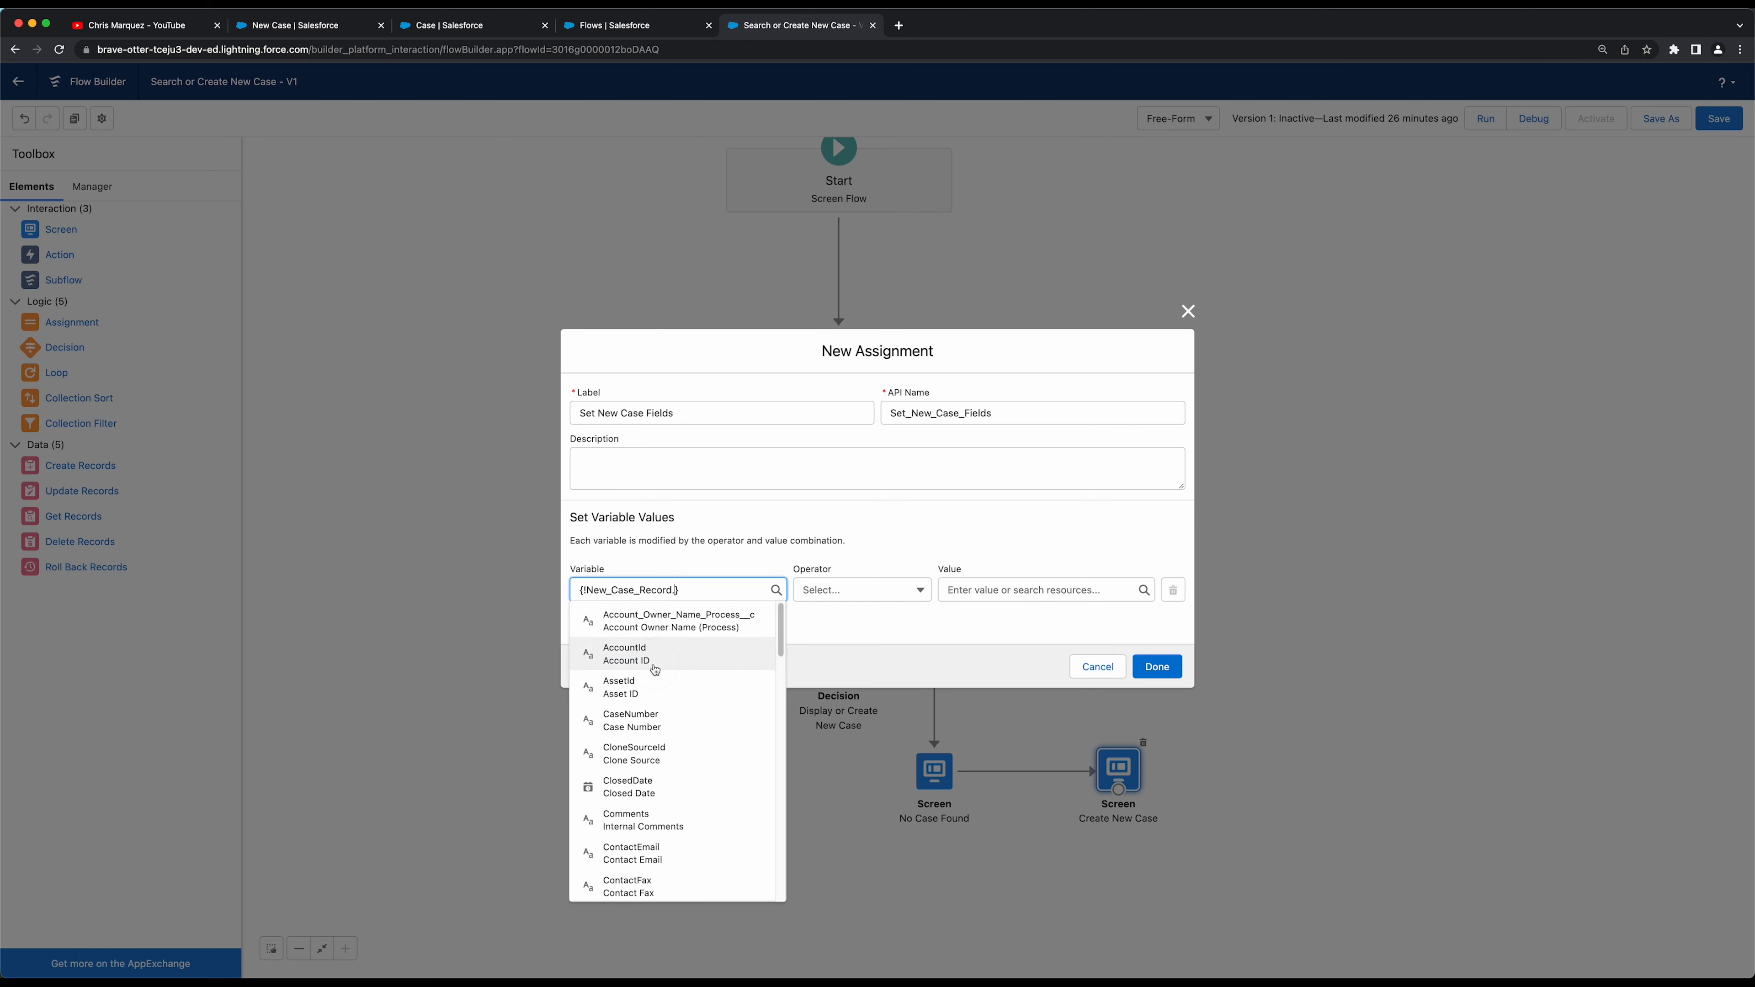
type("accoun")
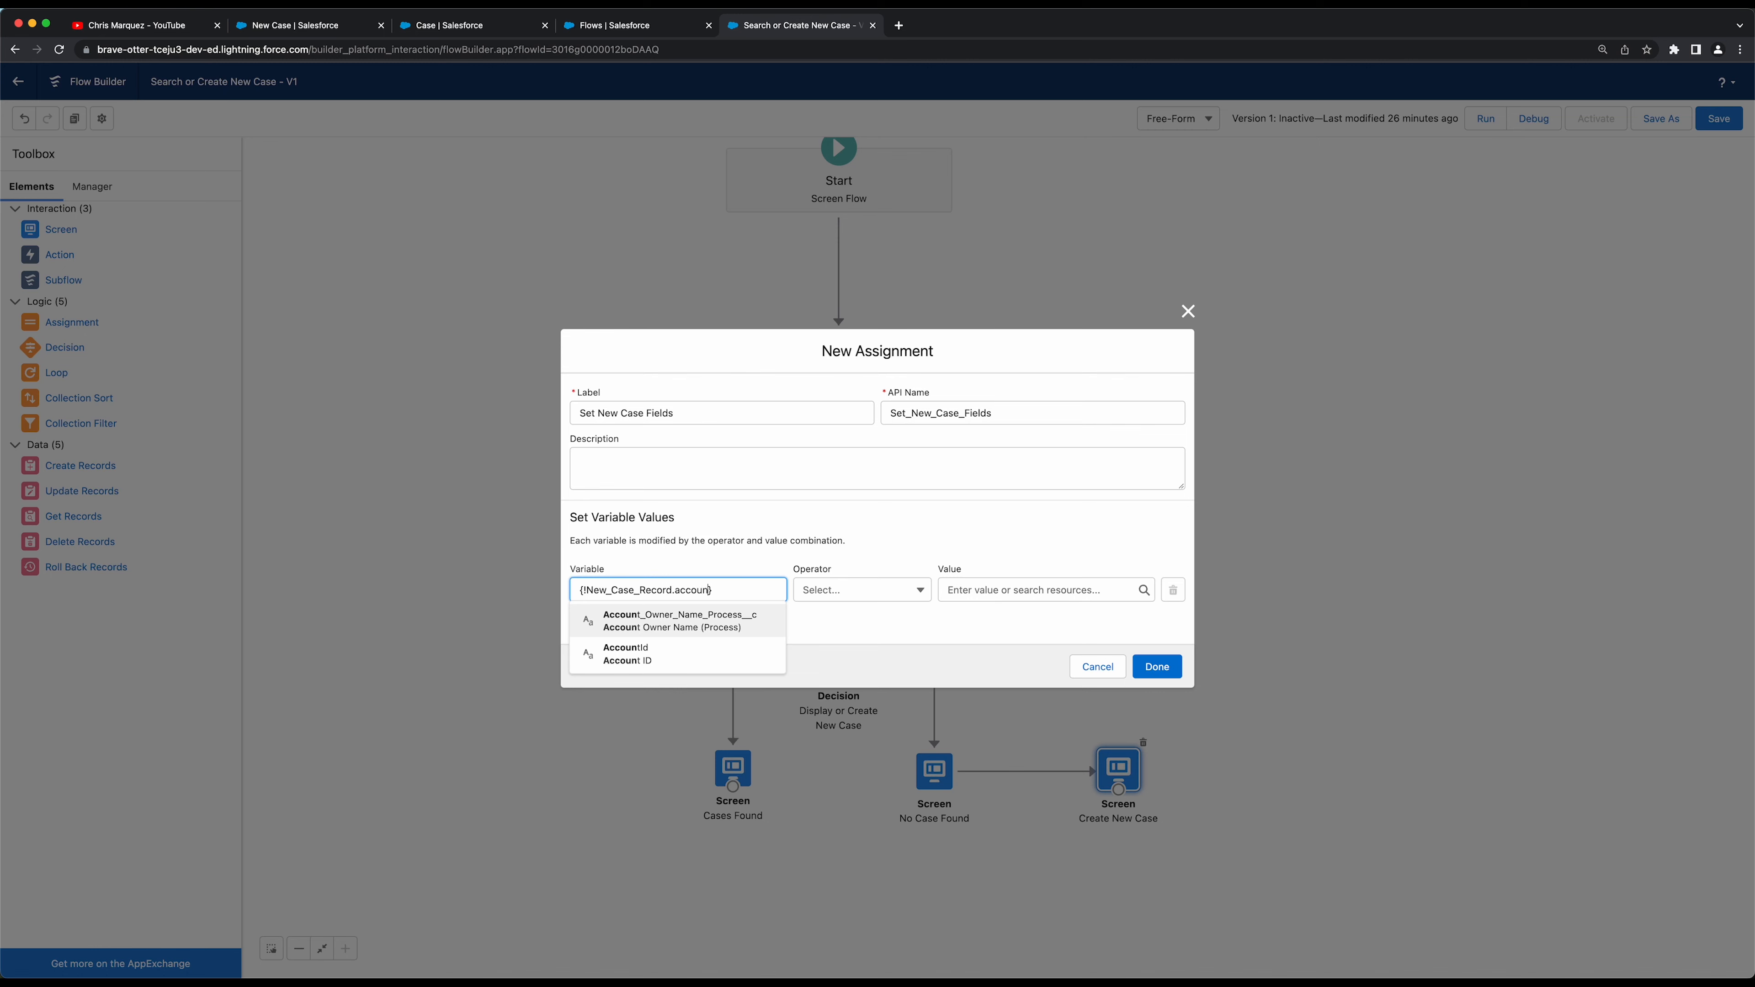
left_click(639, 654)
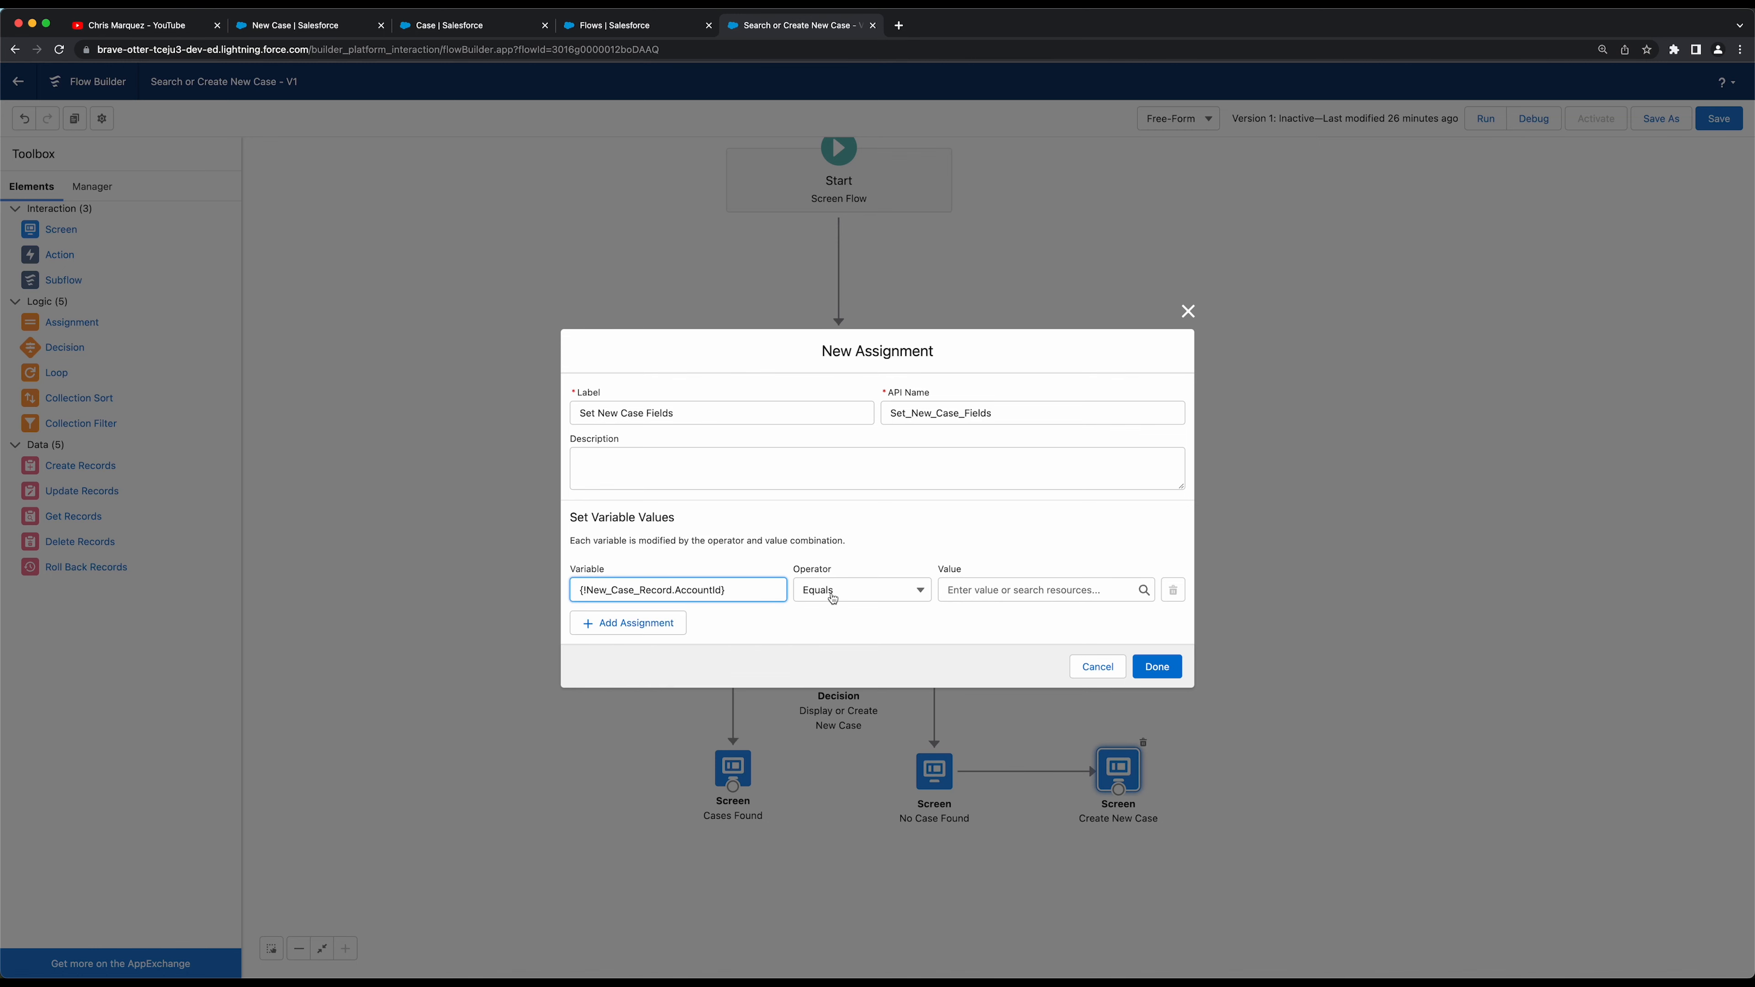
Set the Account ID assignment's value to the account ID of the case's contact, New_Case_Record.Contact.Account.Id
left_click(964, 591)
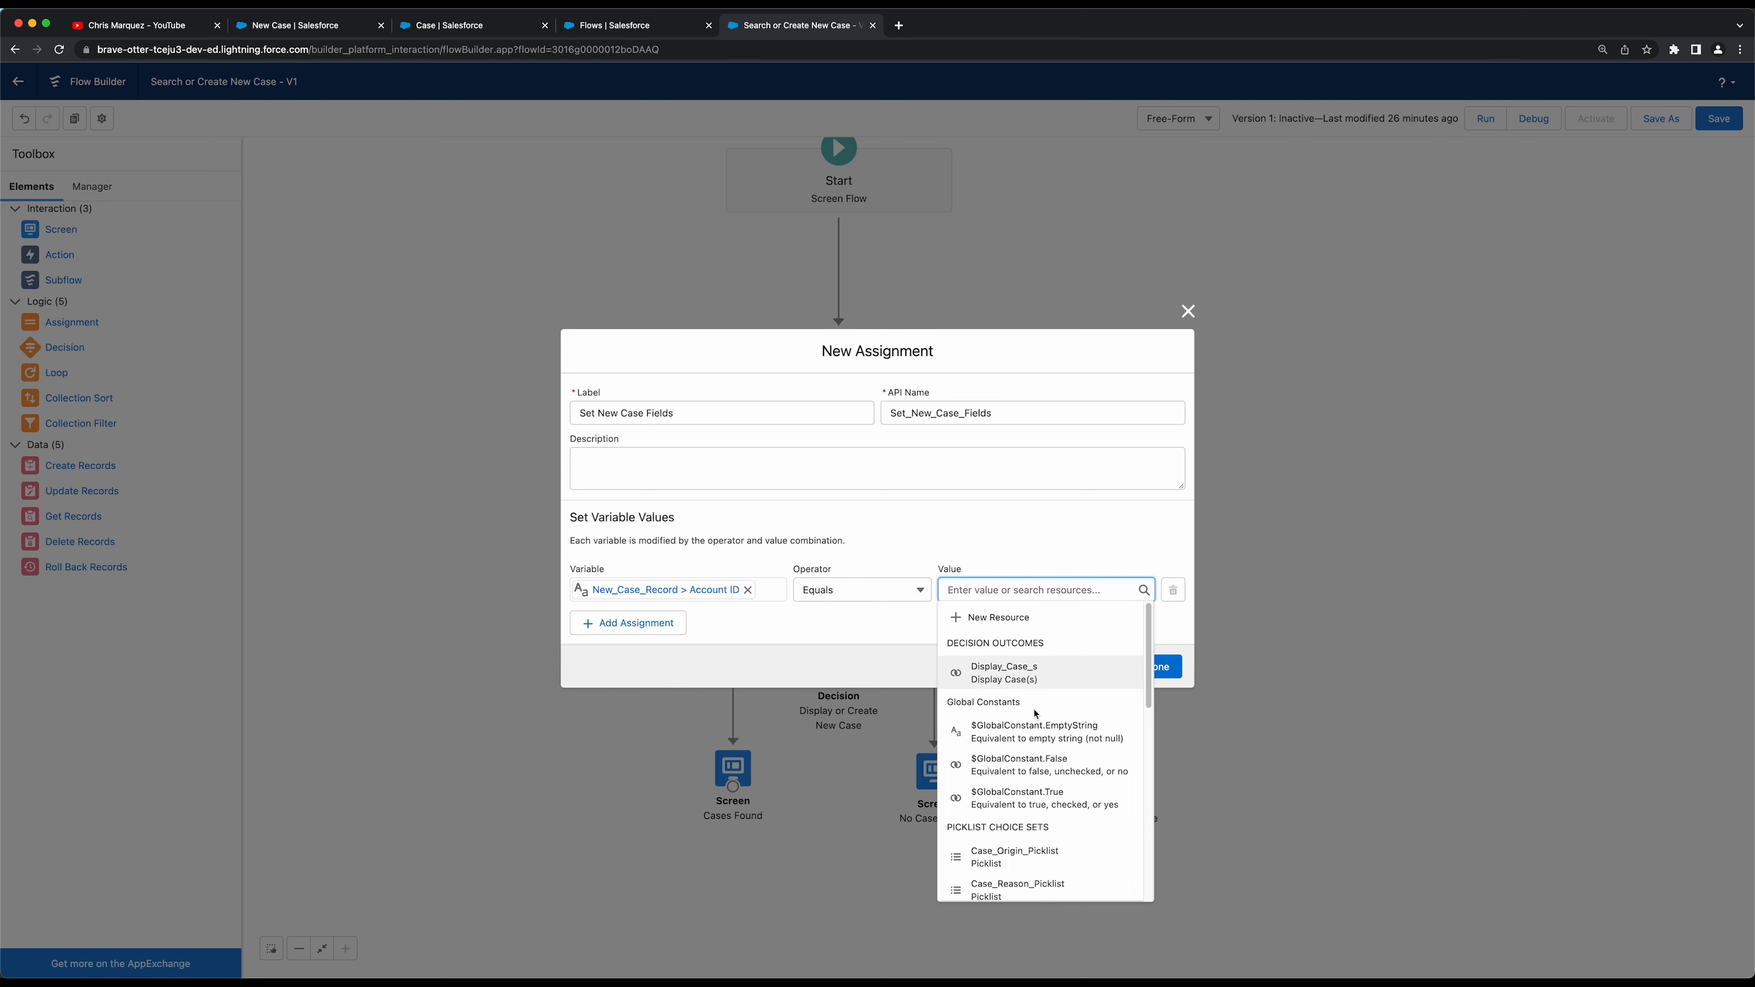
scroll(1036, 715, "down", 5)
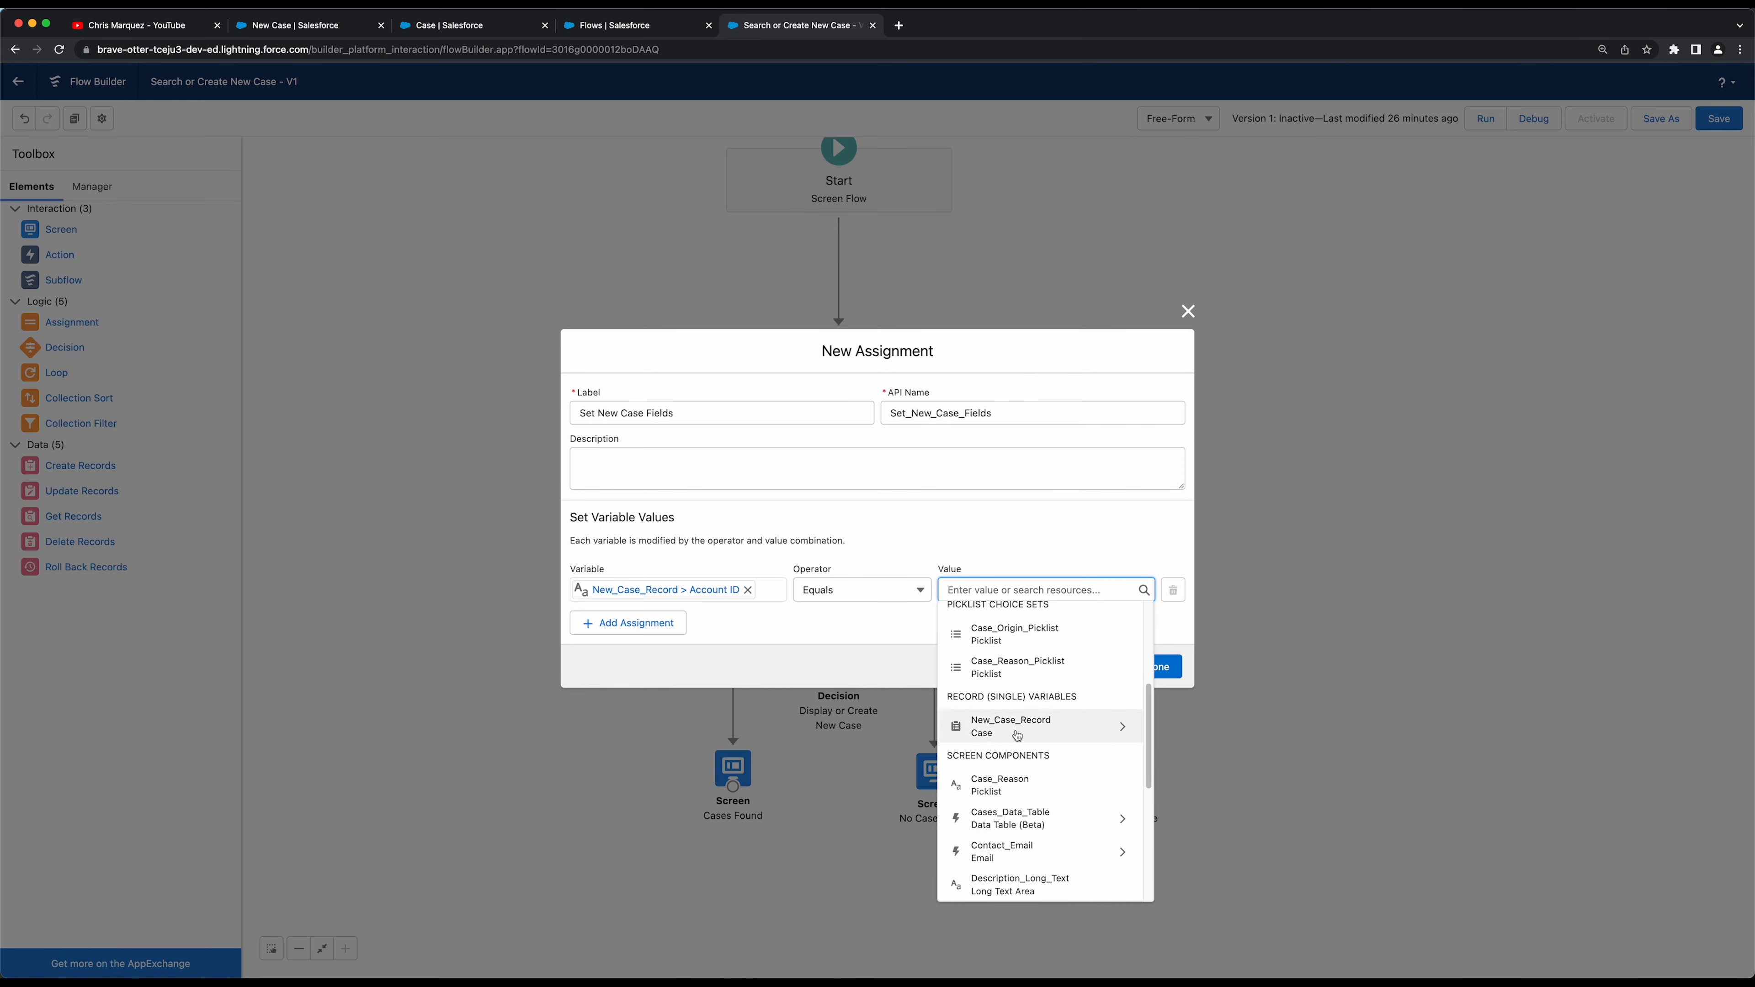
left_click(1027, 734)
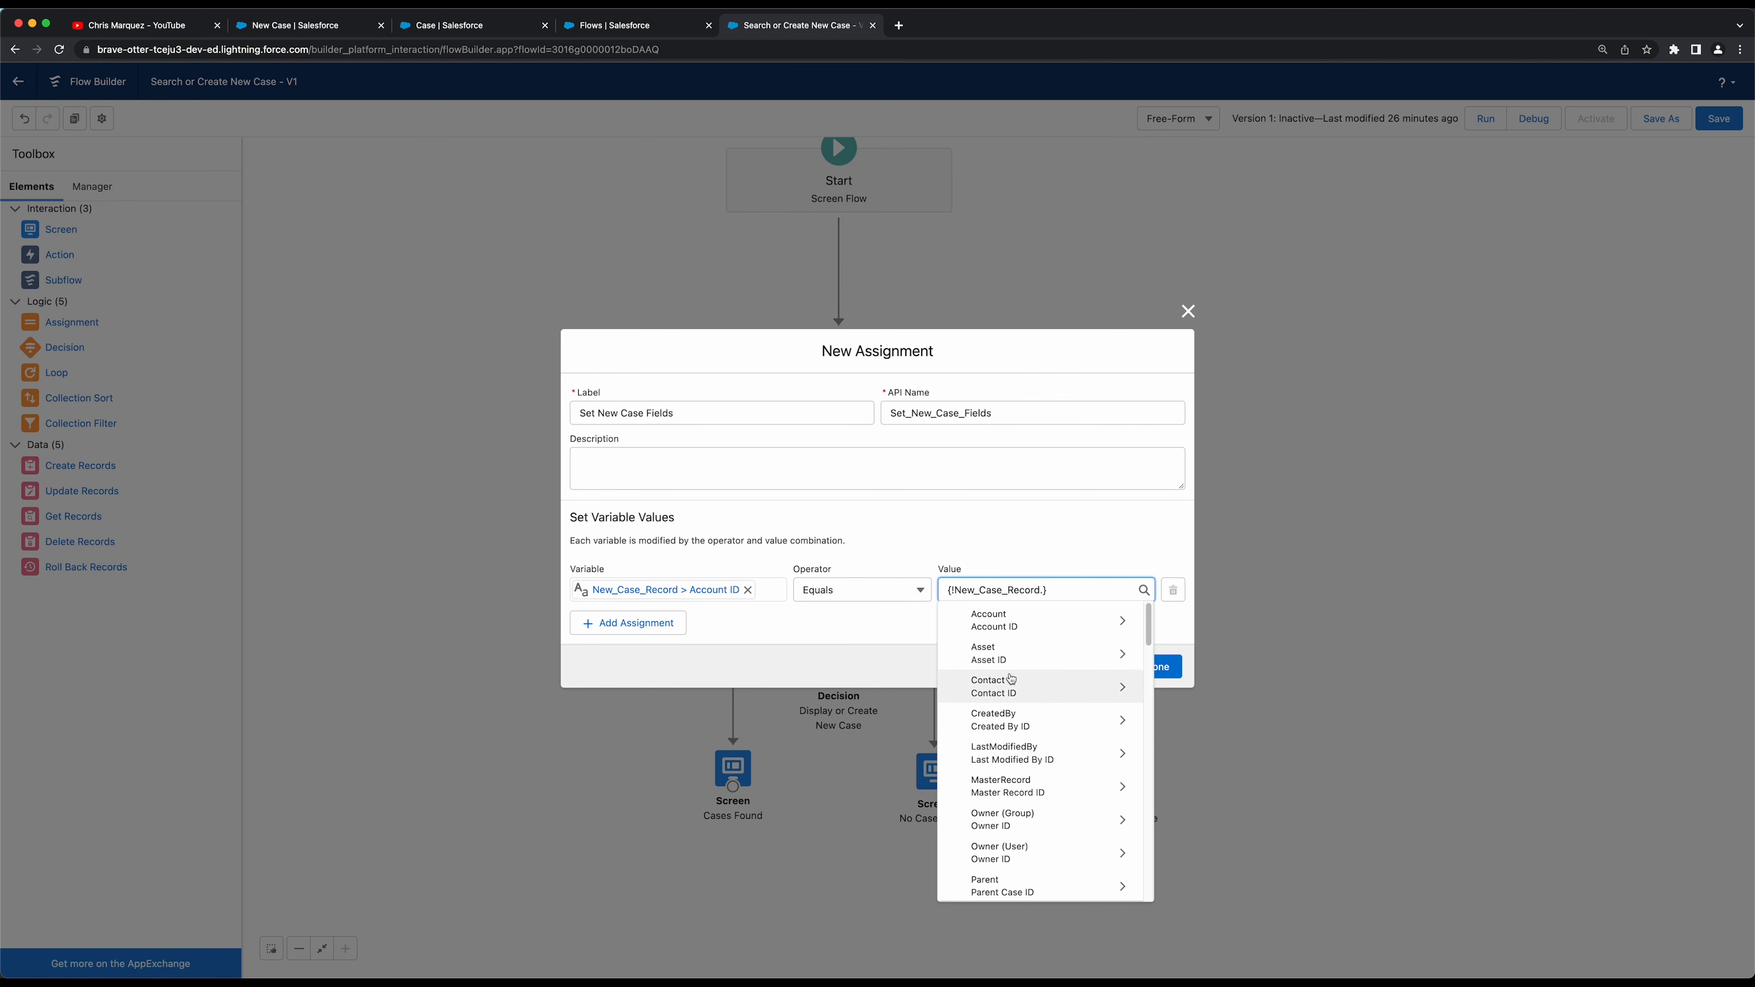
scroll(1011, 680, "down", 2)
scroll(1011, 679, "down", 5)
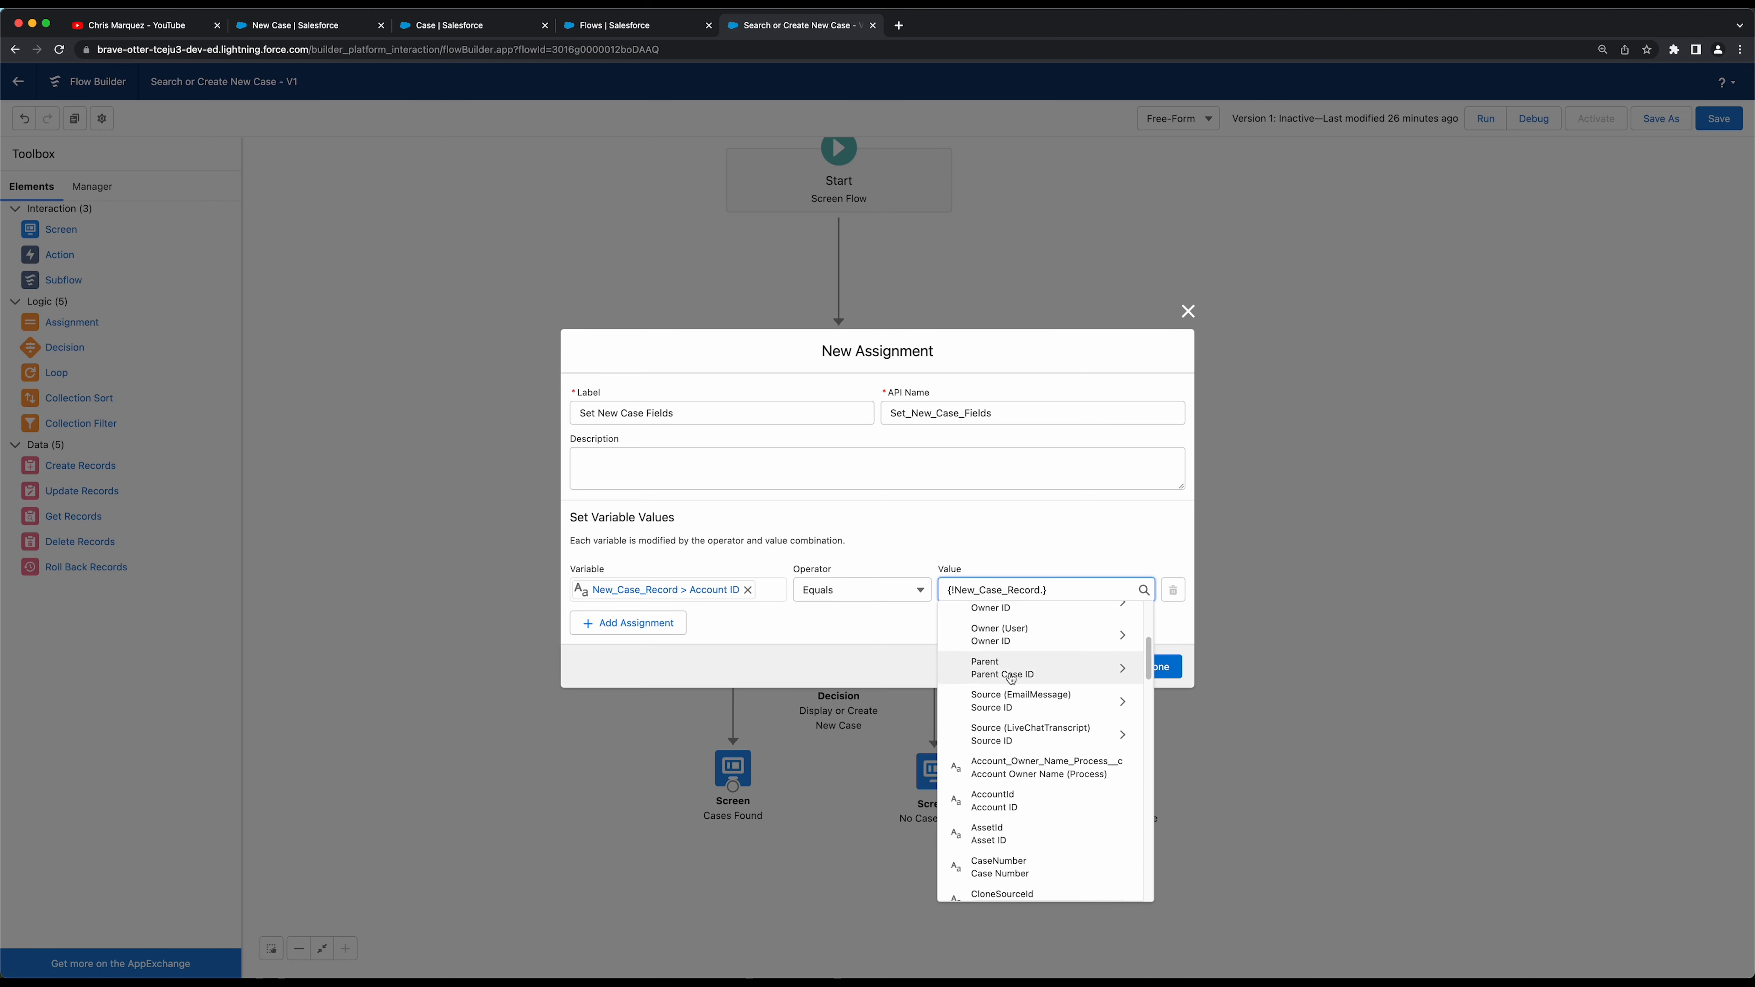
scroll(1011, 793, "down", 5)
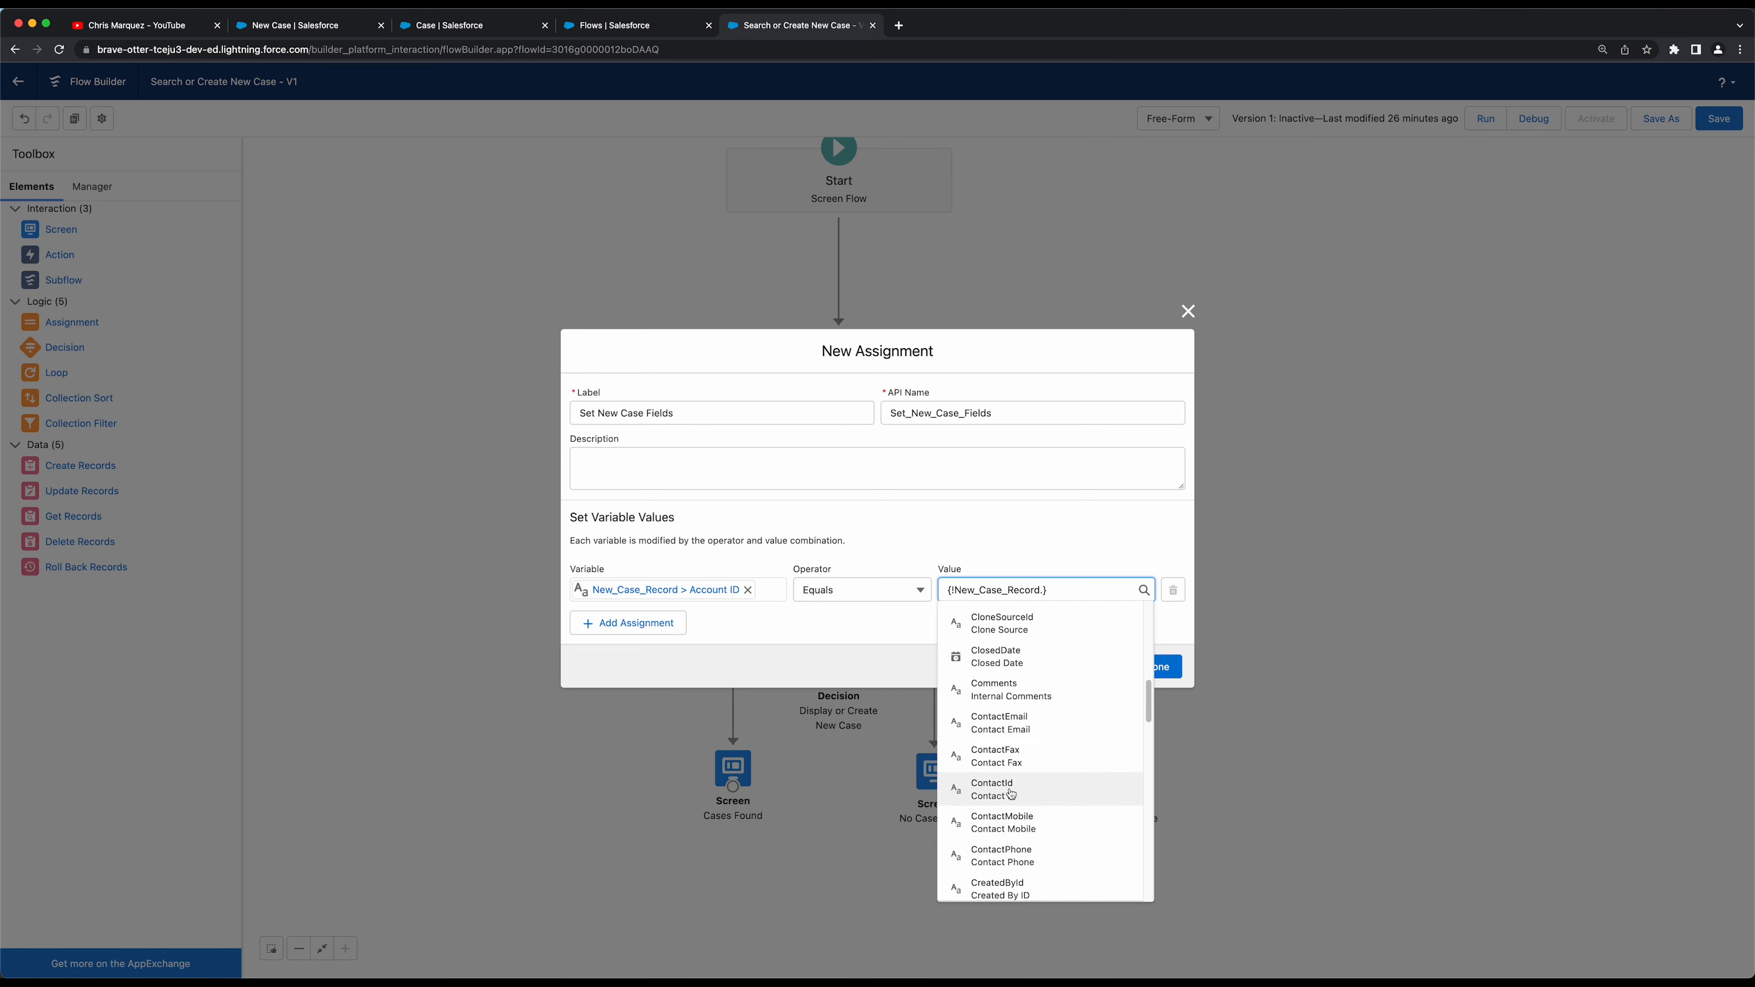
type("cont")
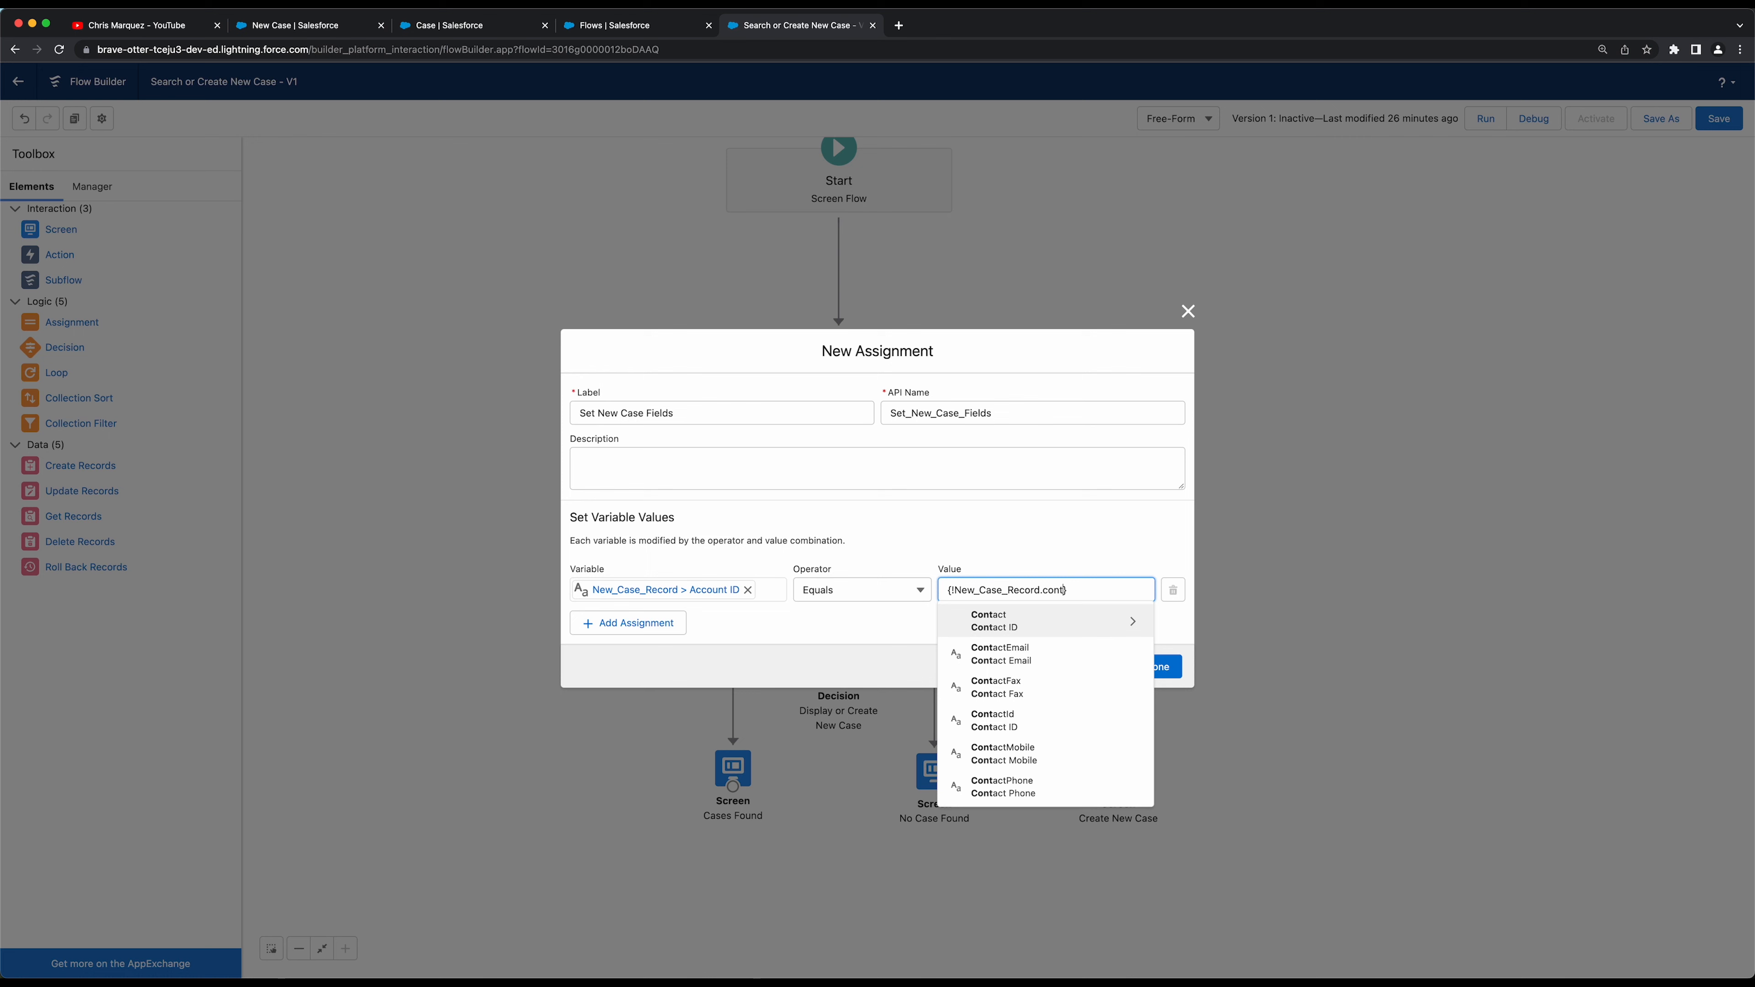
left_click(1134, 625)
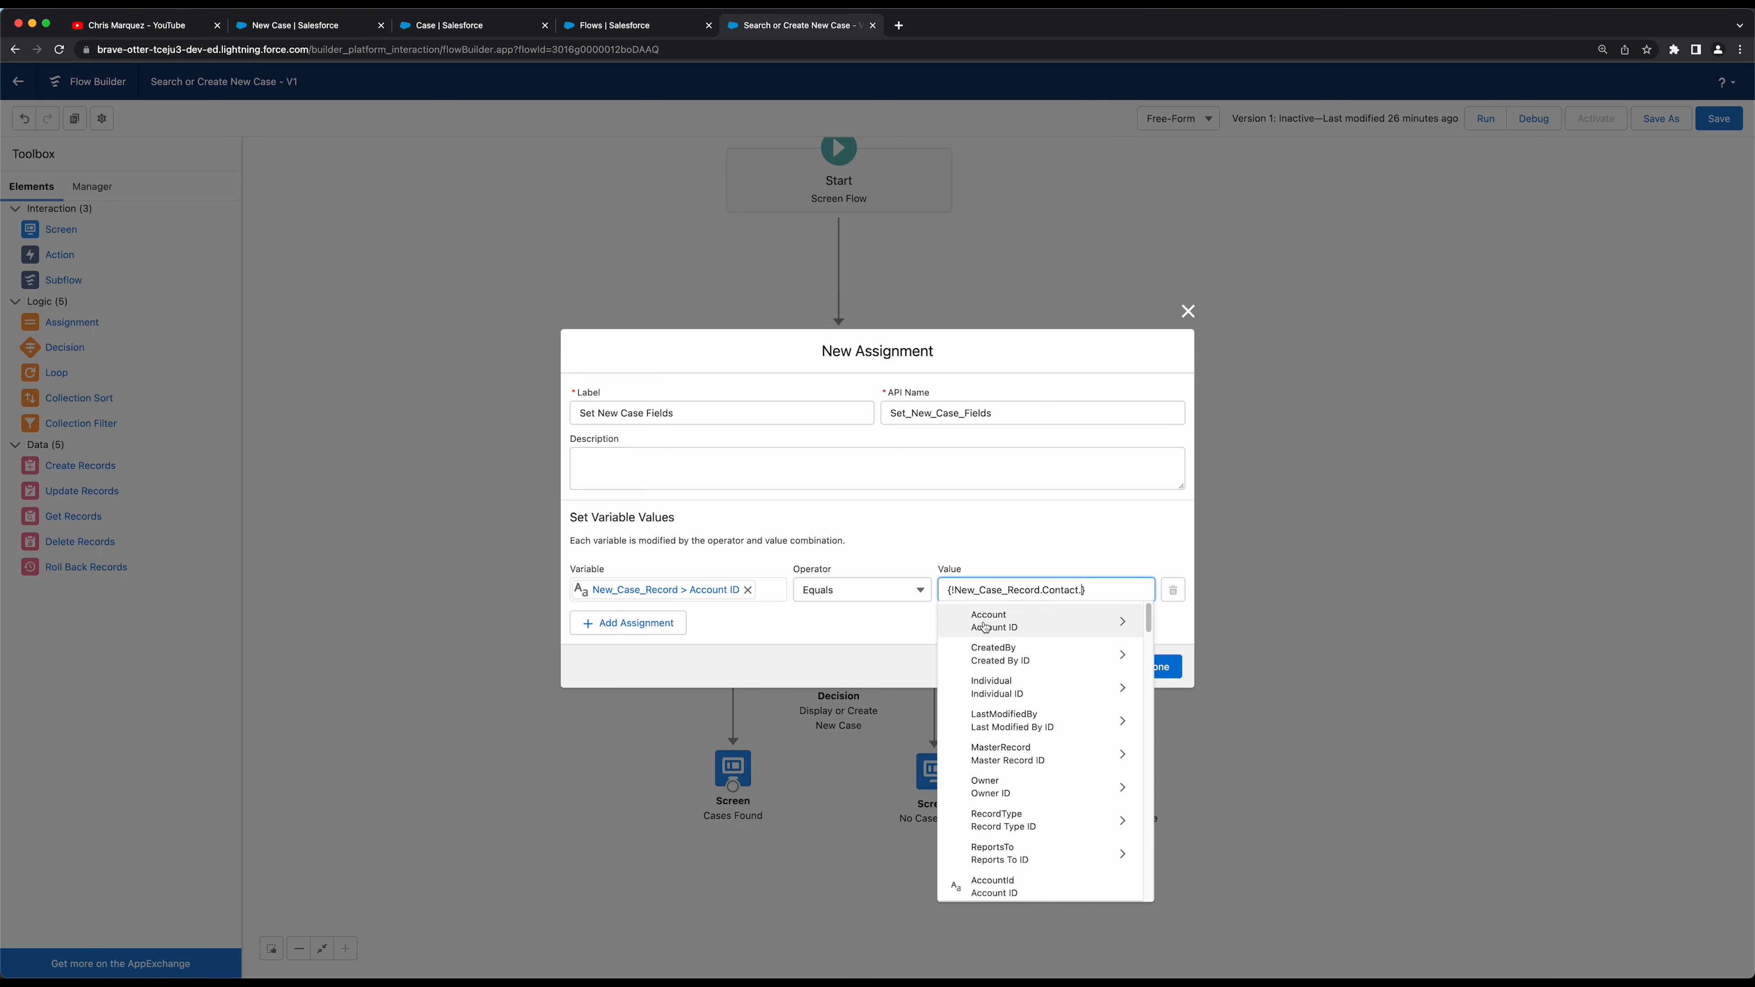
left_click(1001, 626)
type("Id")
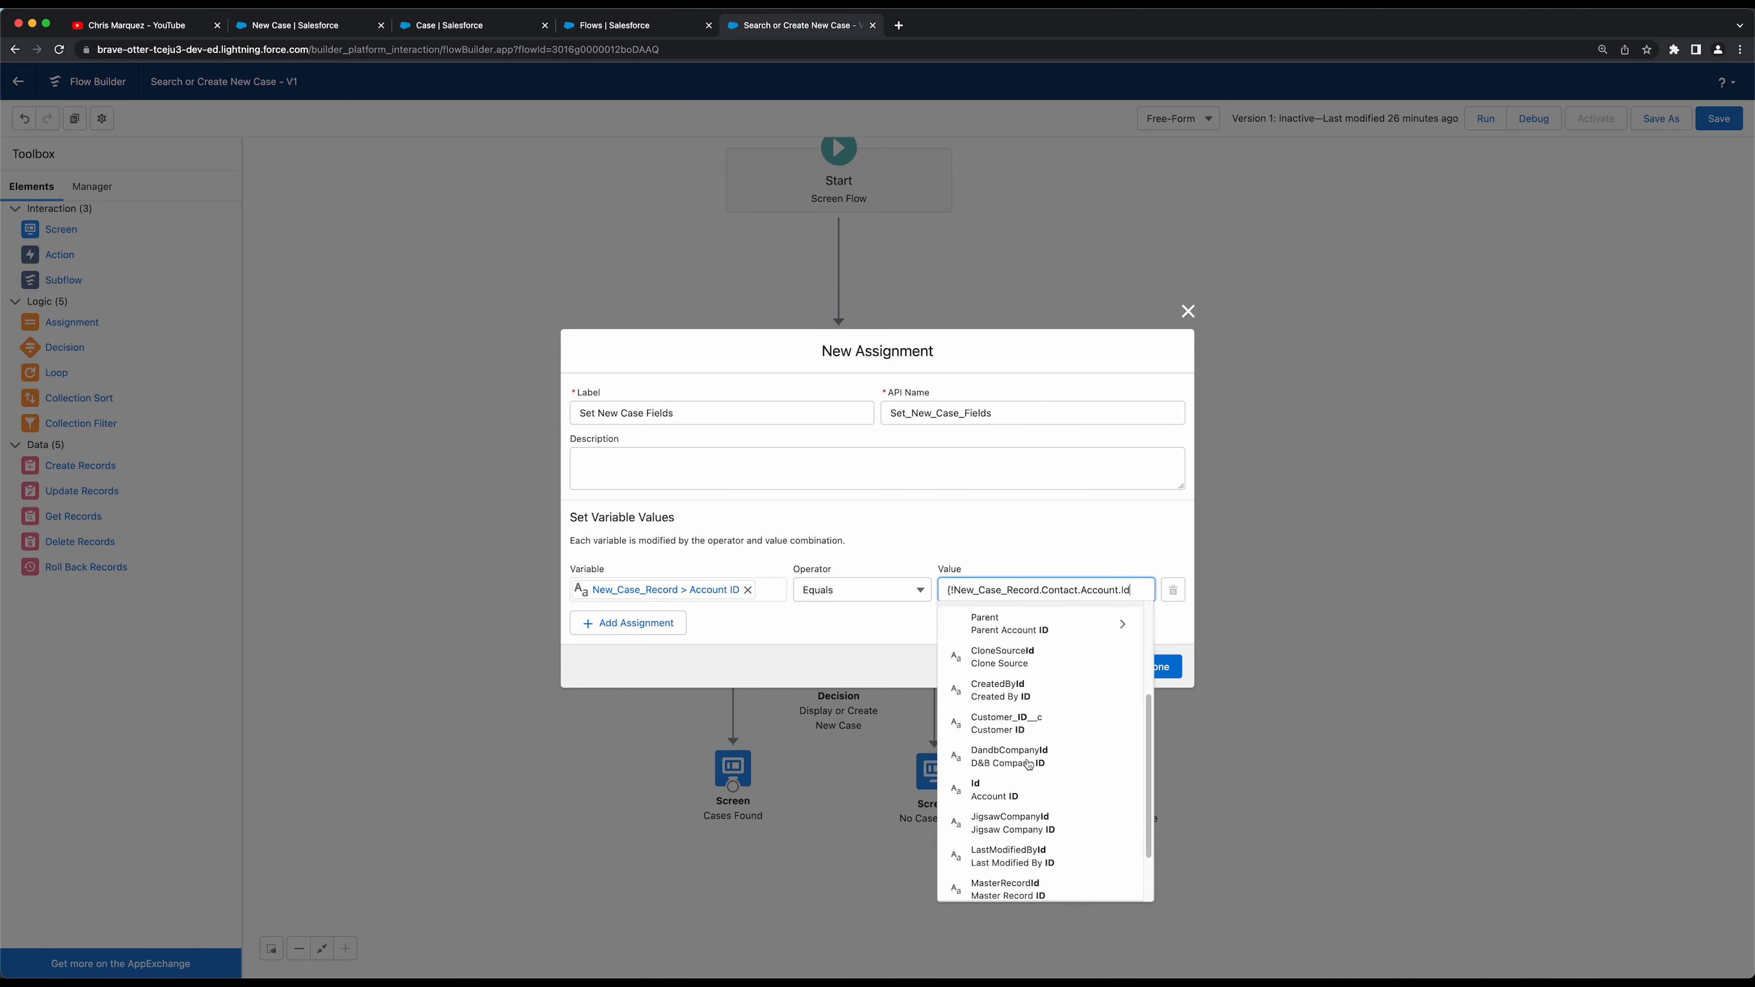
left_click(1010, 630)
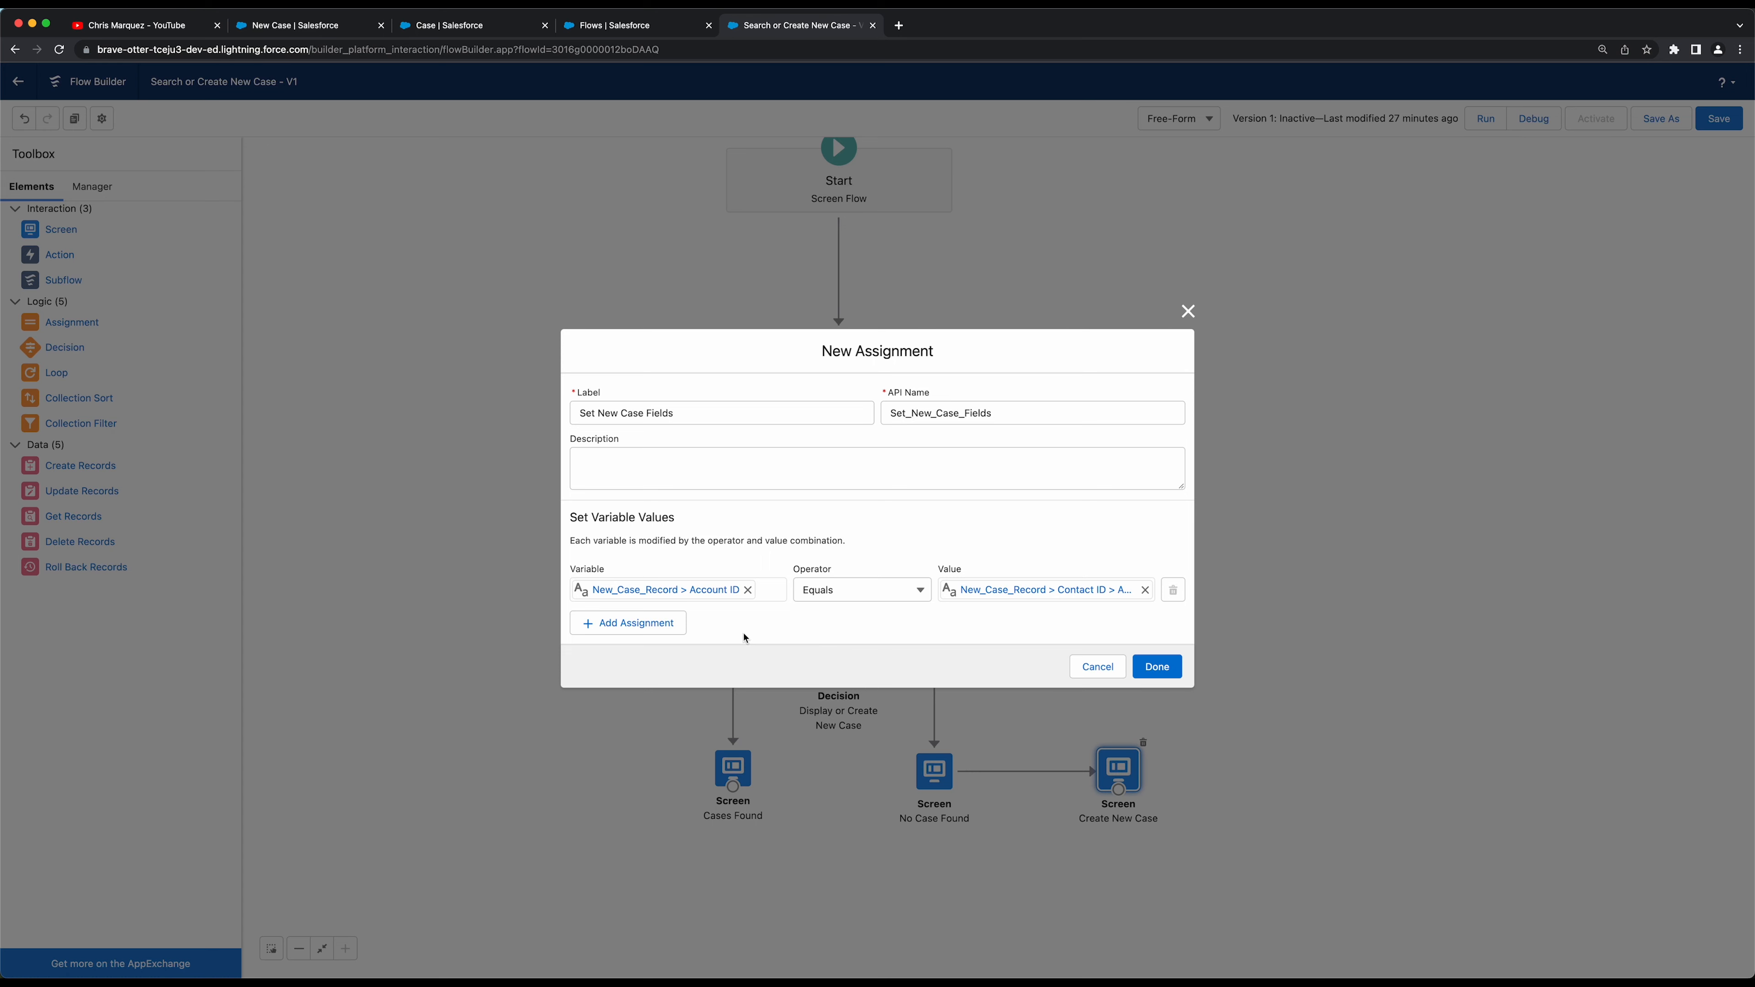
Add an assignment that sets New_Case_Record's Status equal to the picklist value New
left_click(625, 622)
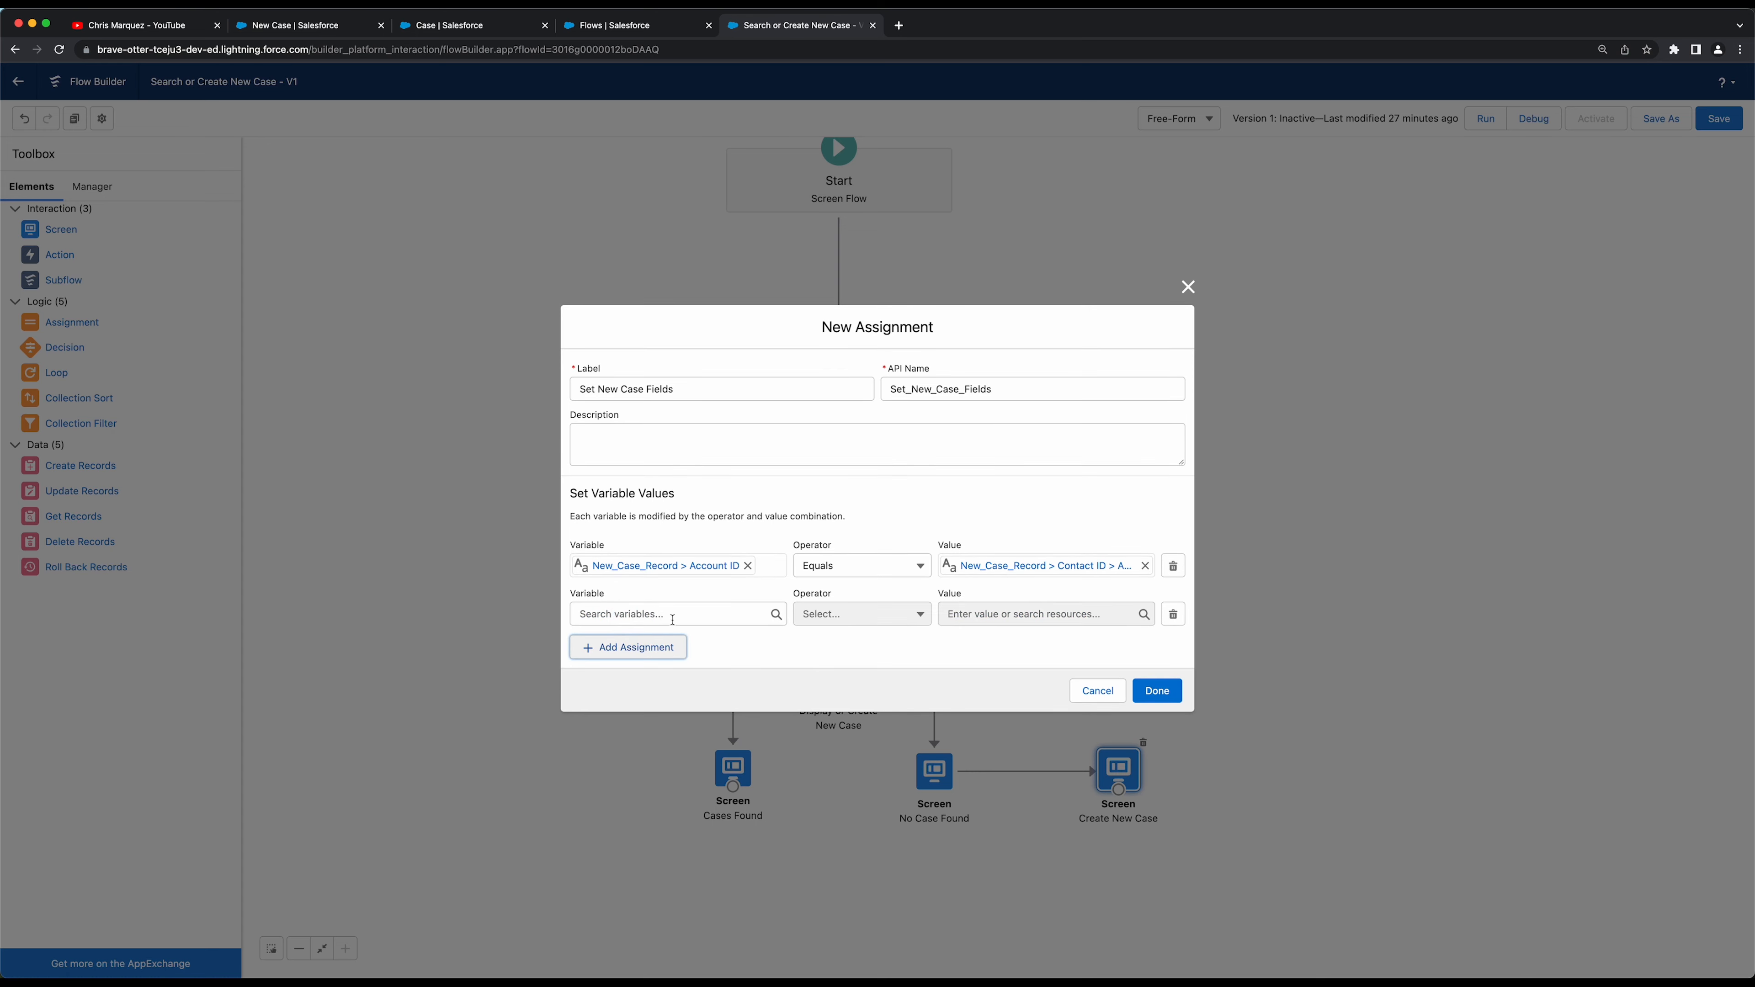
left_click(672, 615)
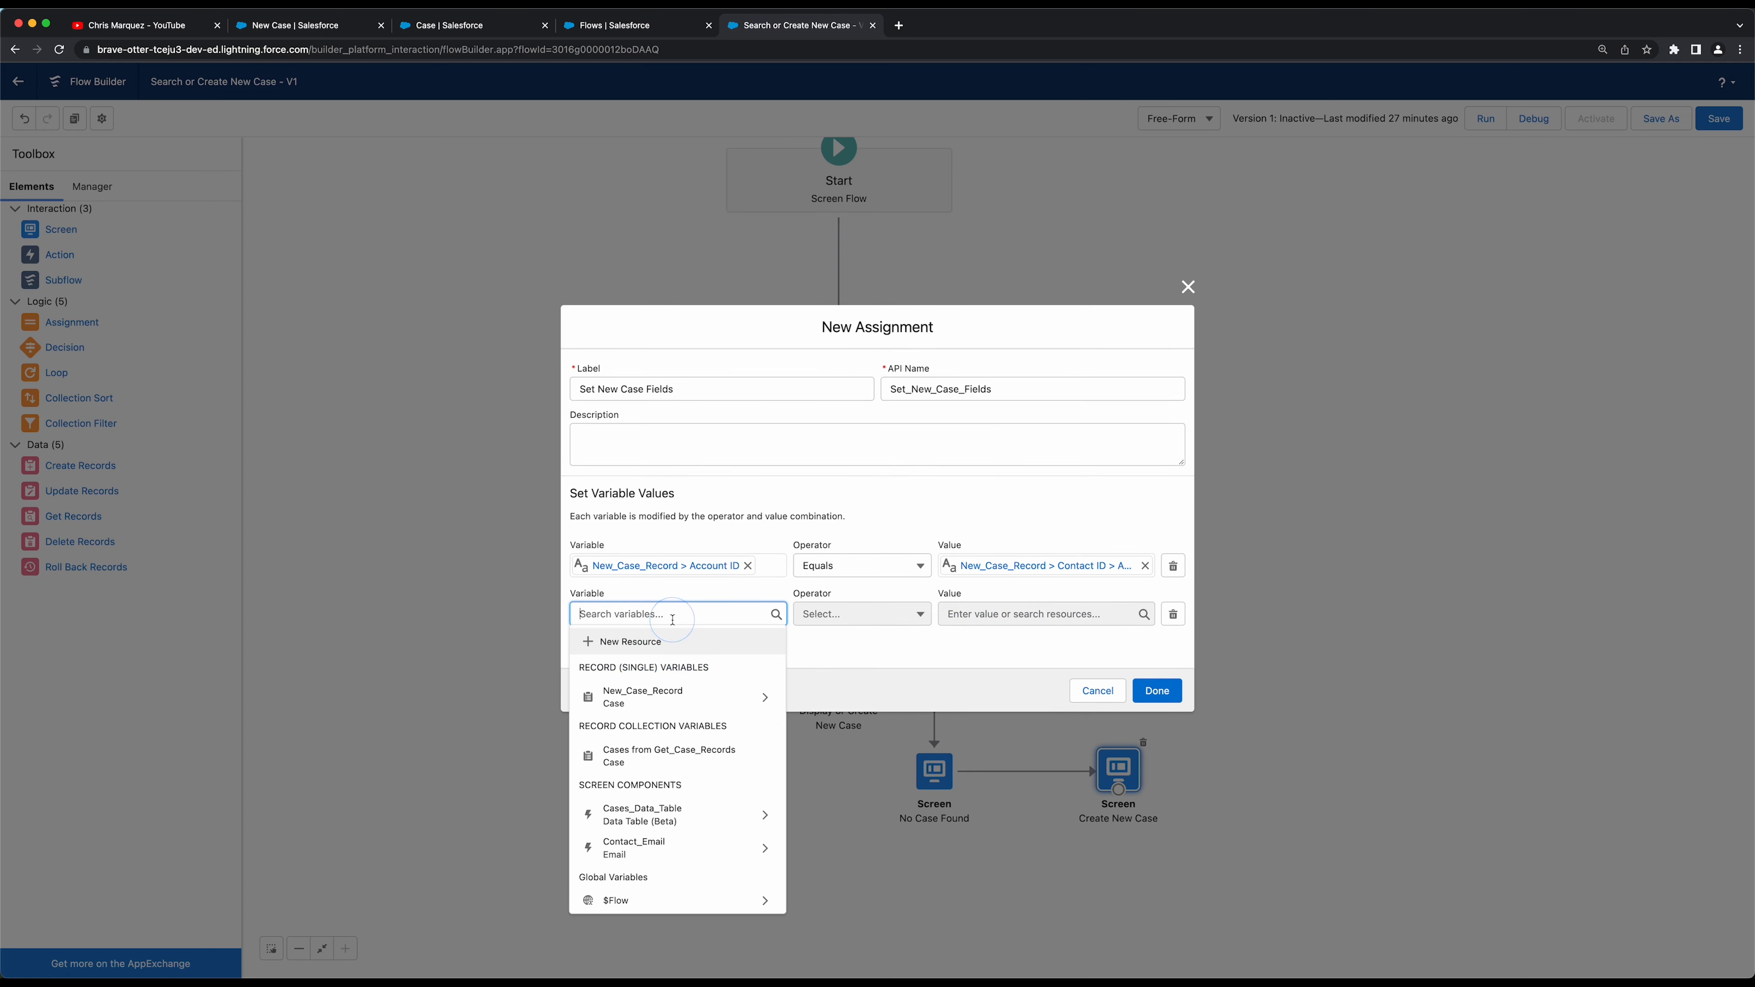
left_click(653, 697)
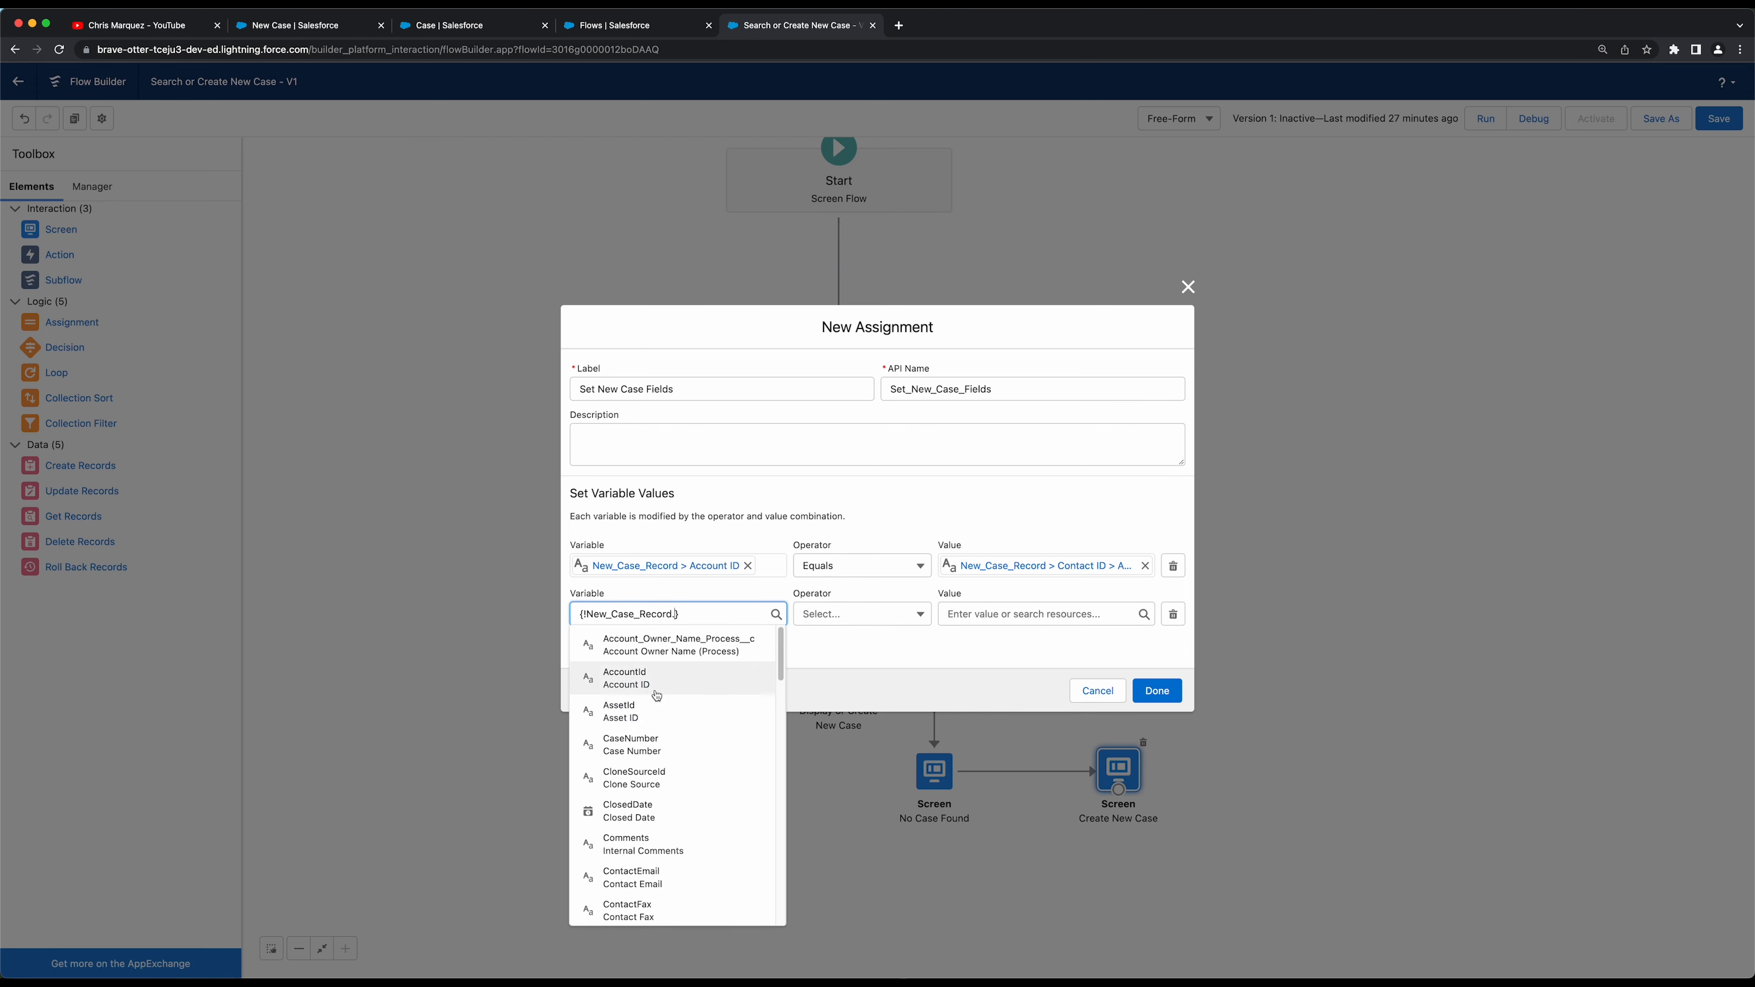
type("stat")
left_click(639, 663)
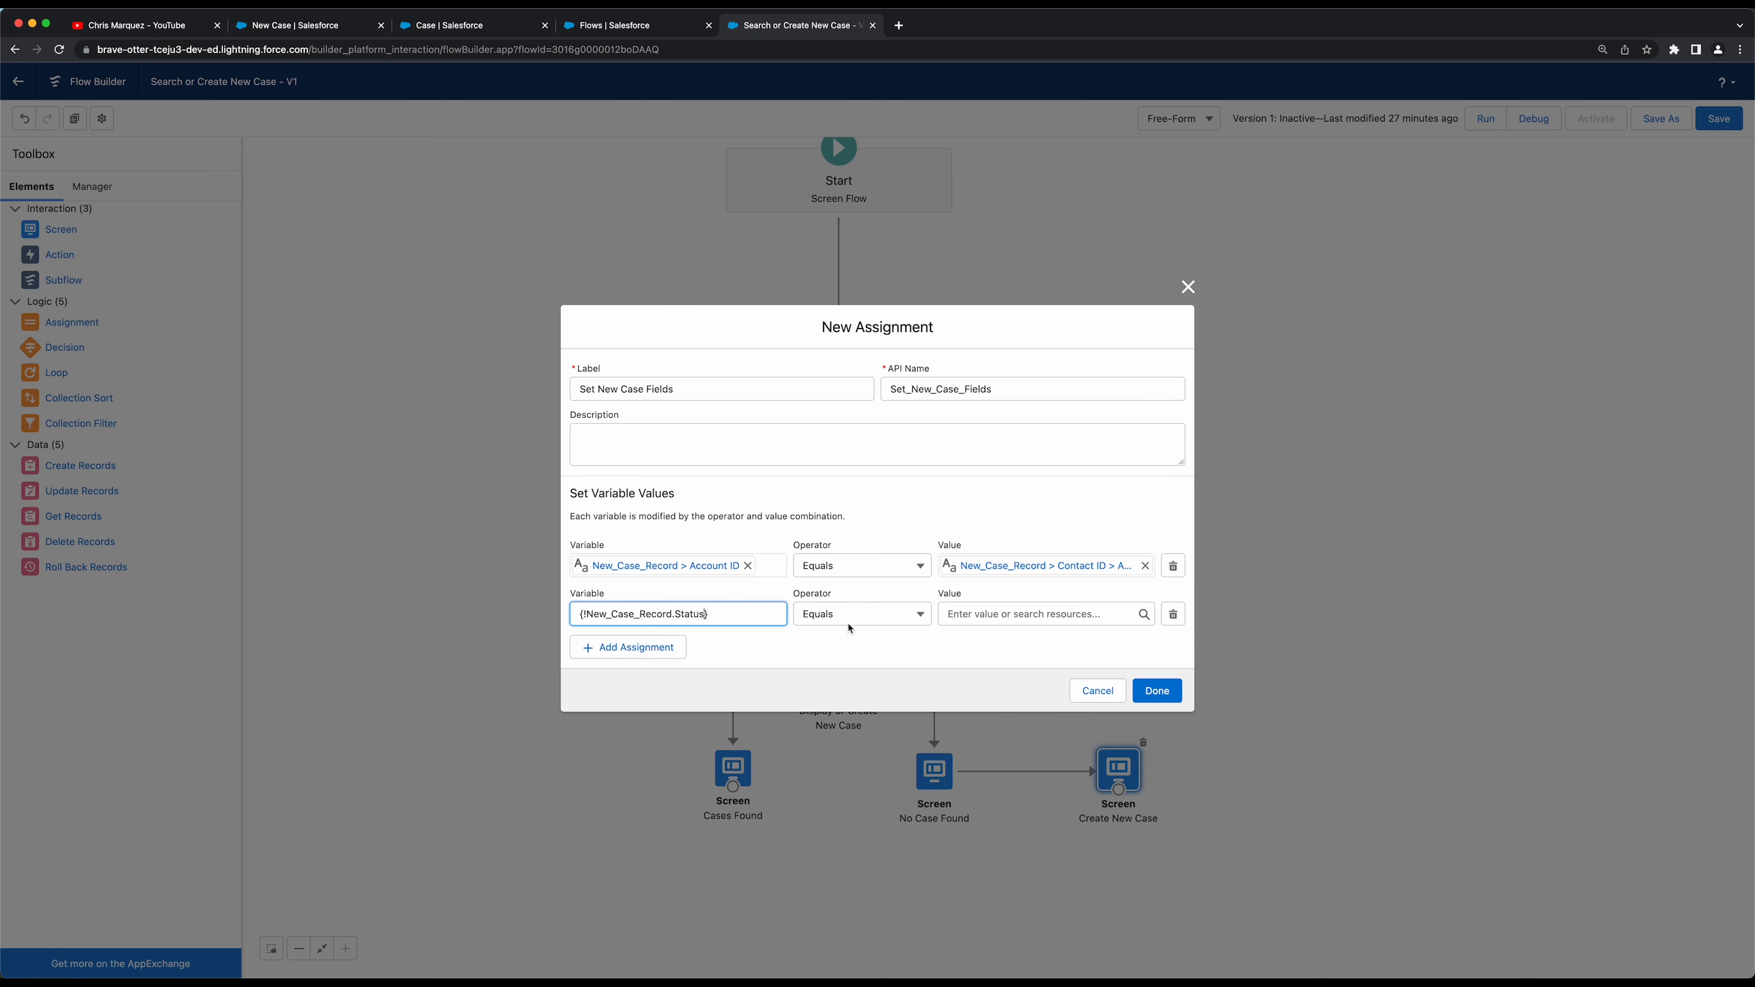
left_click(979, 613)
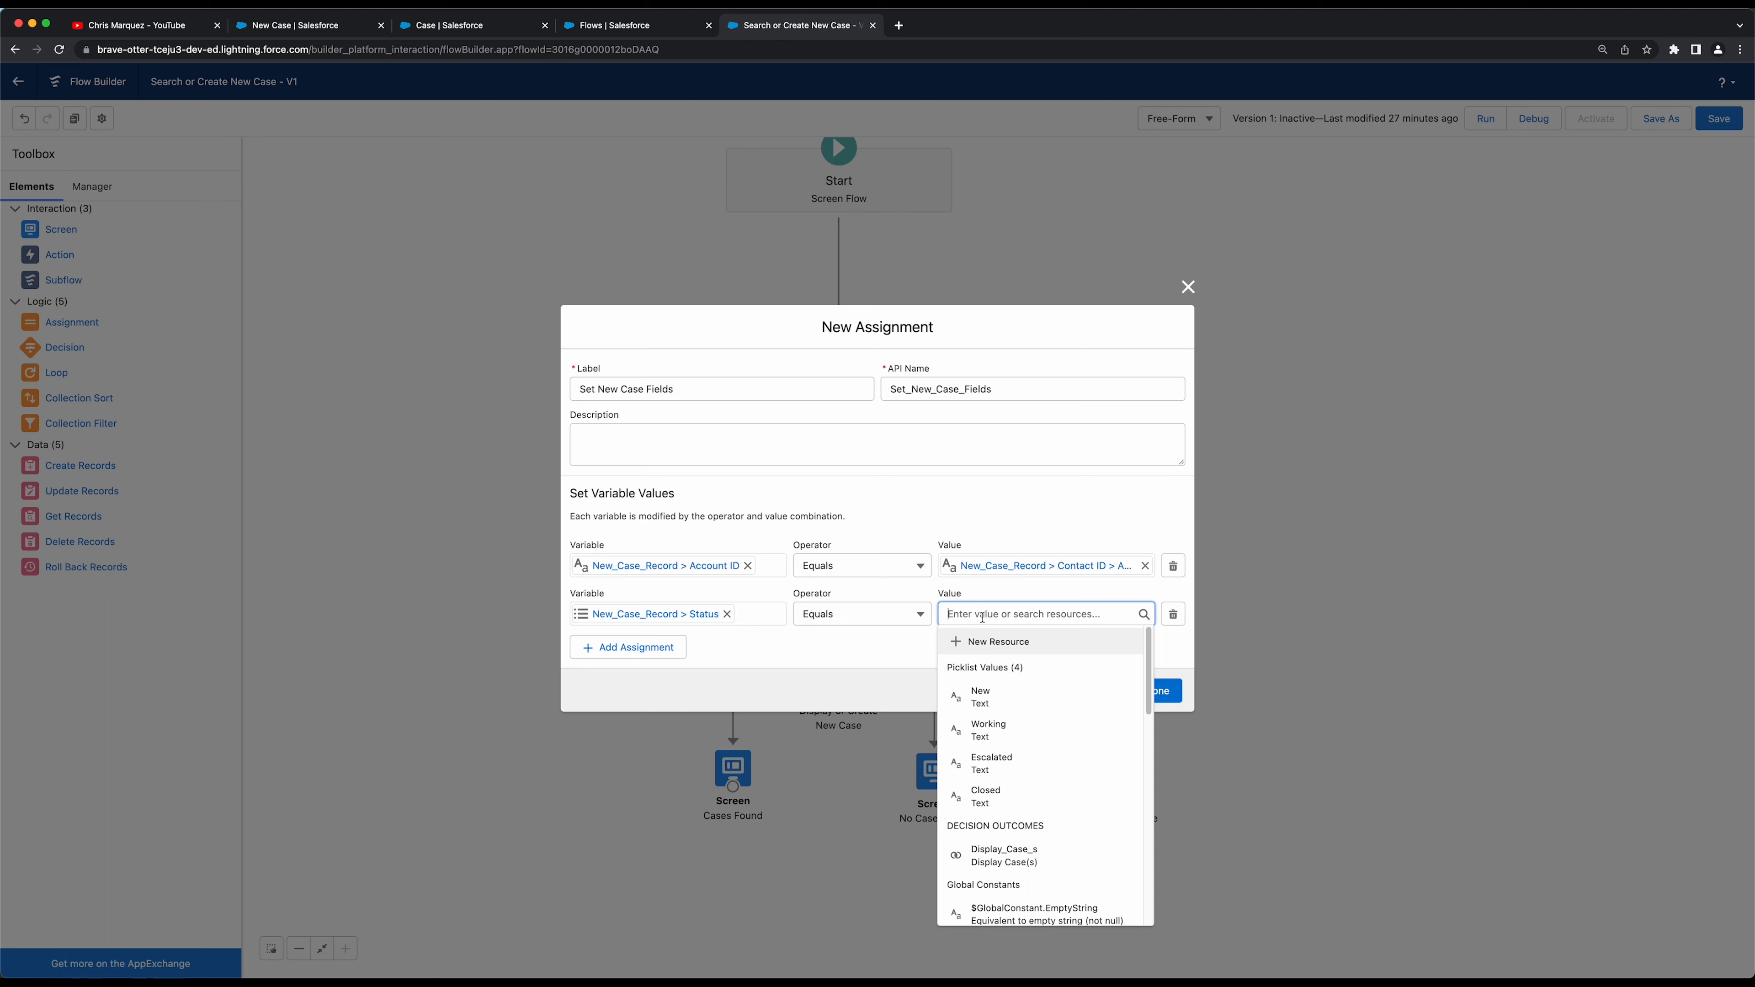
left_click(1005, 690)
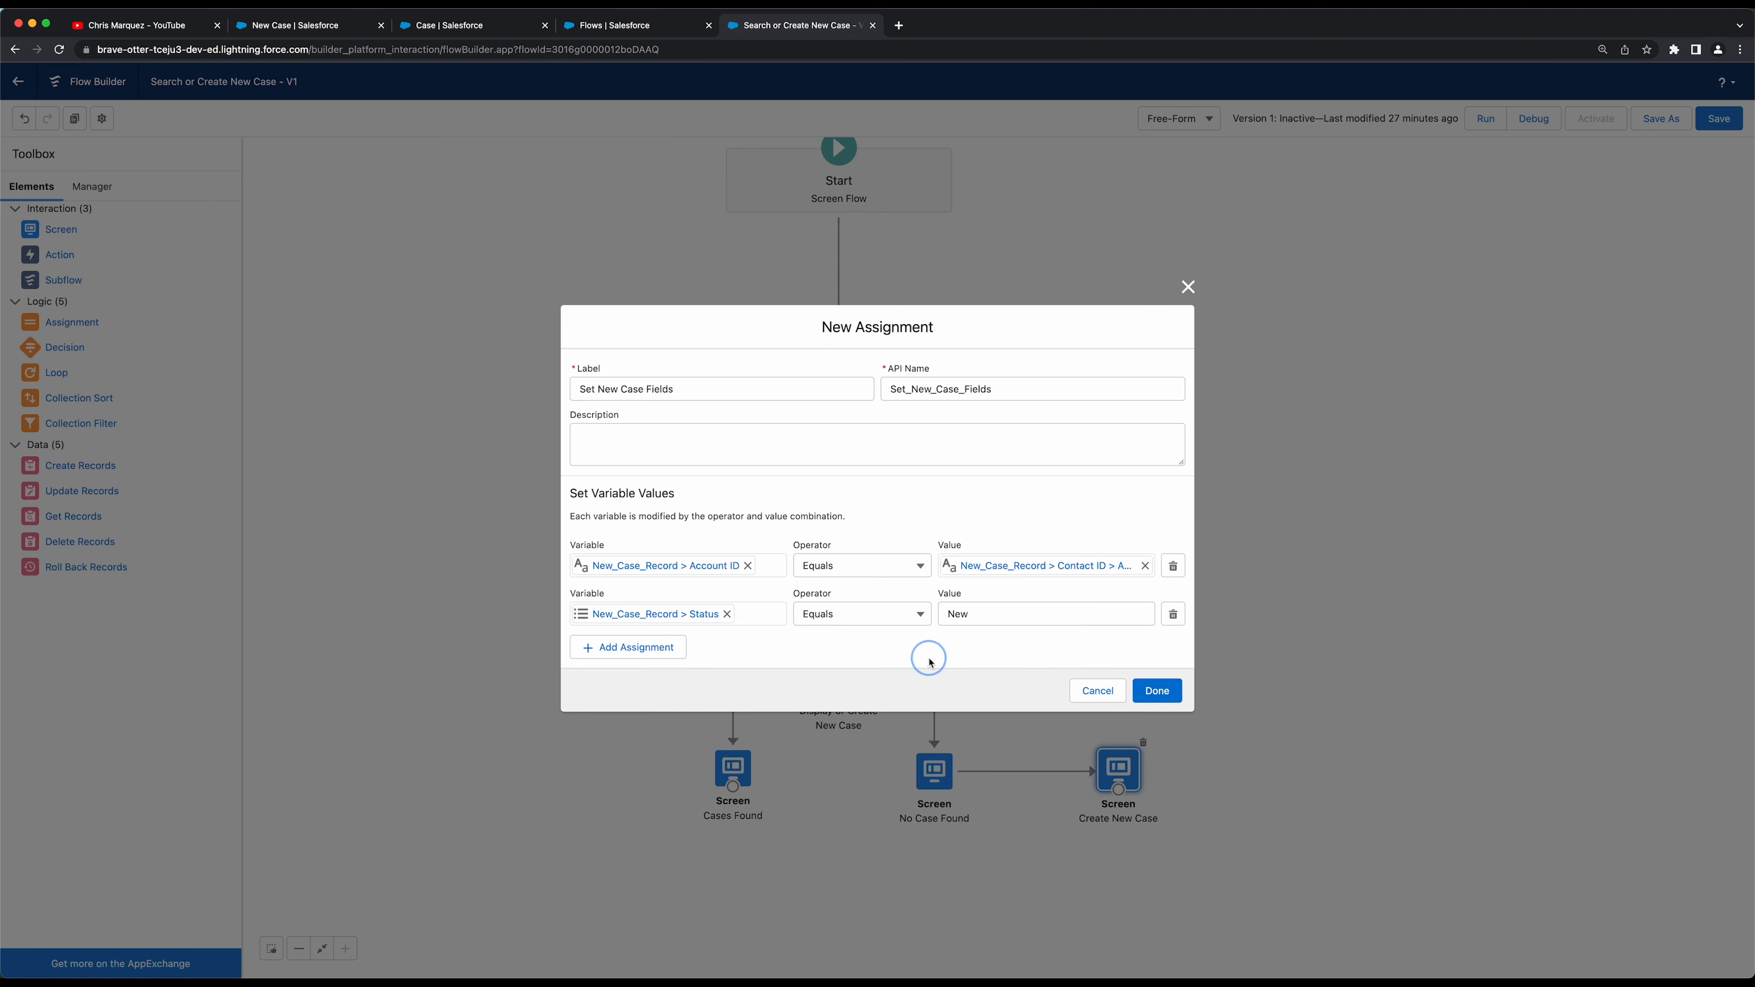
Add a third assignment with New_Case_Record's Origin field as its variable
left_click(645, 646)
left_click(653, 640)
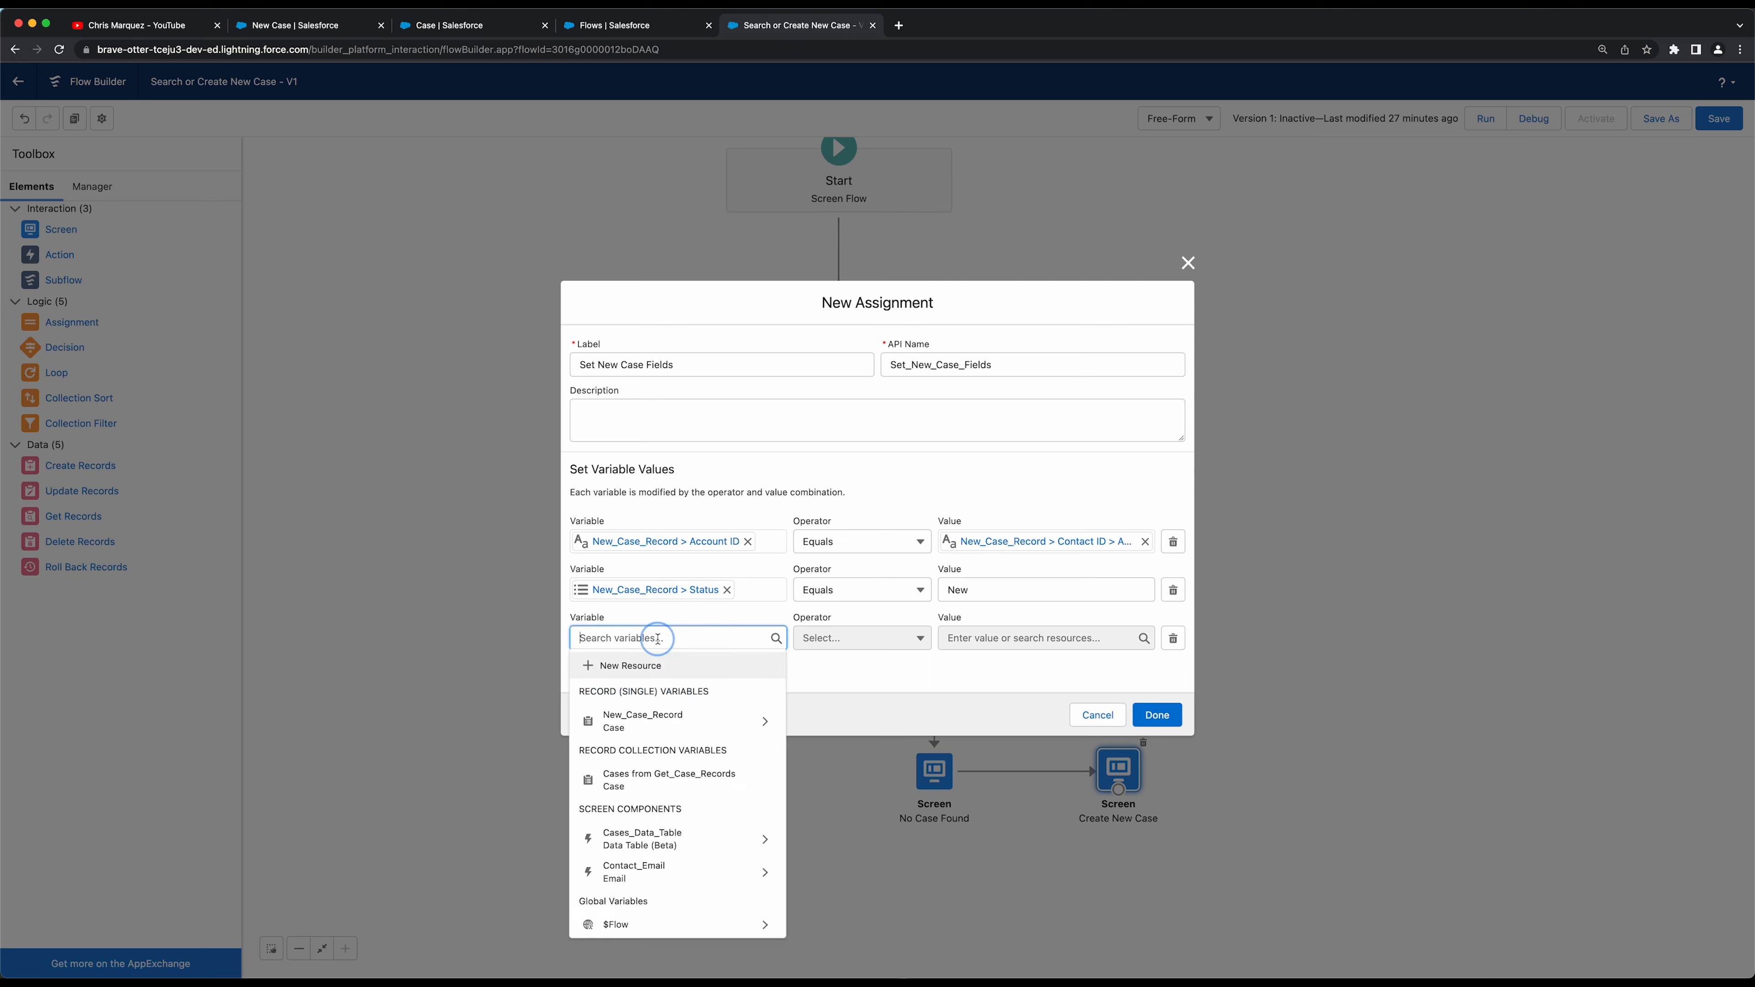
left_click(764, 719)
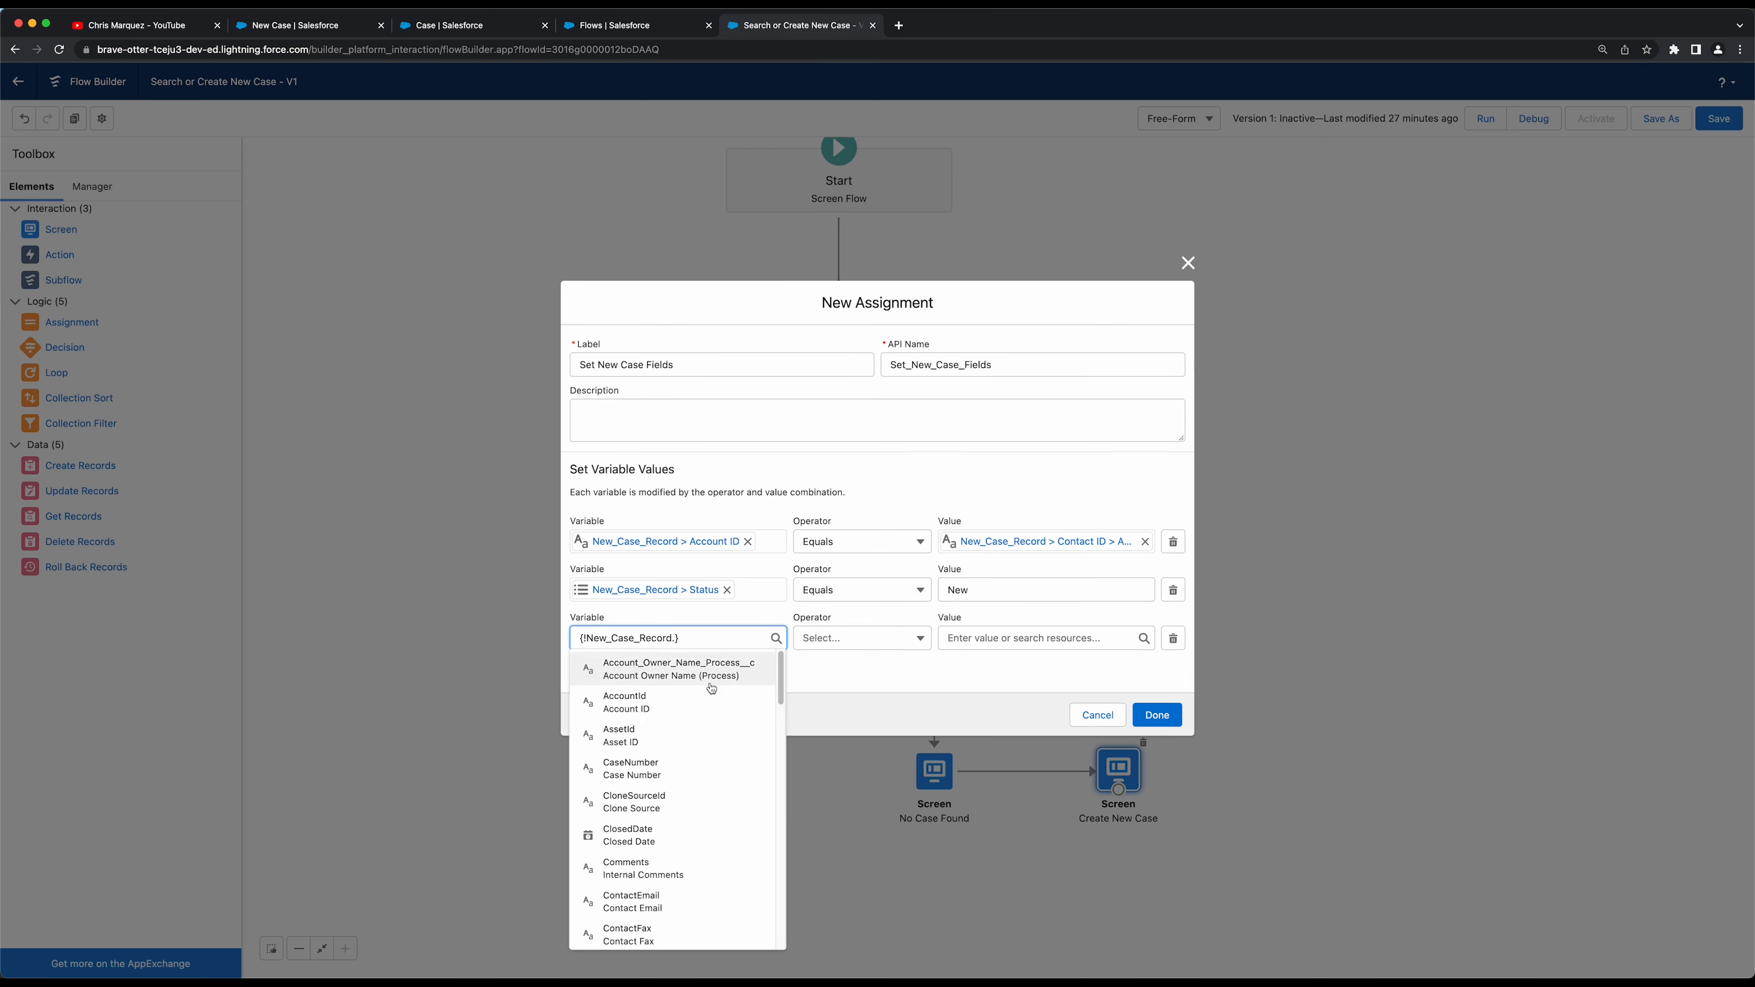
type("ori")
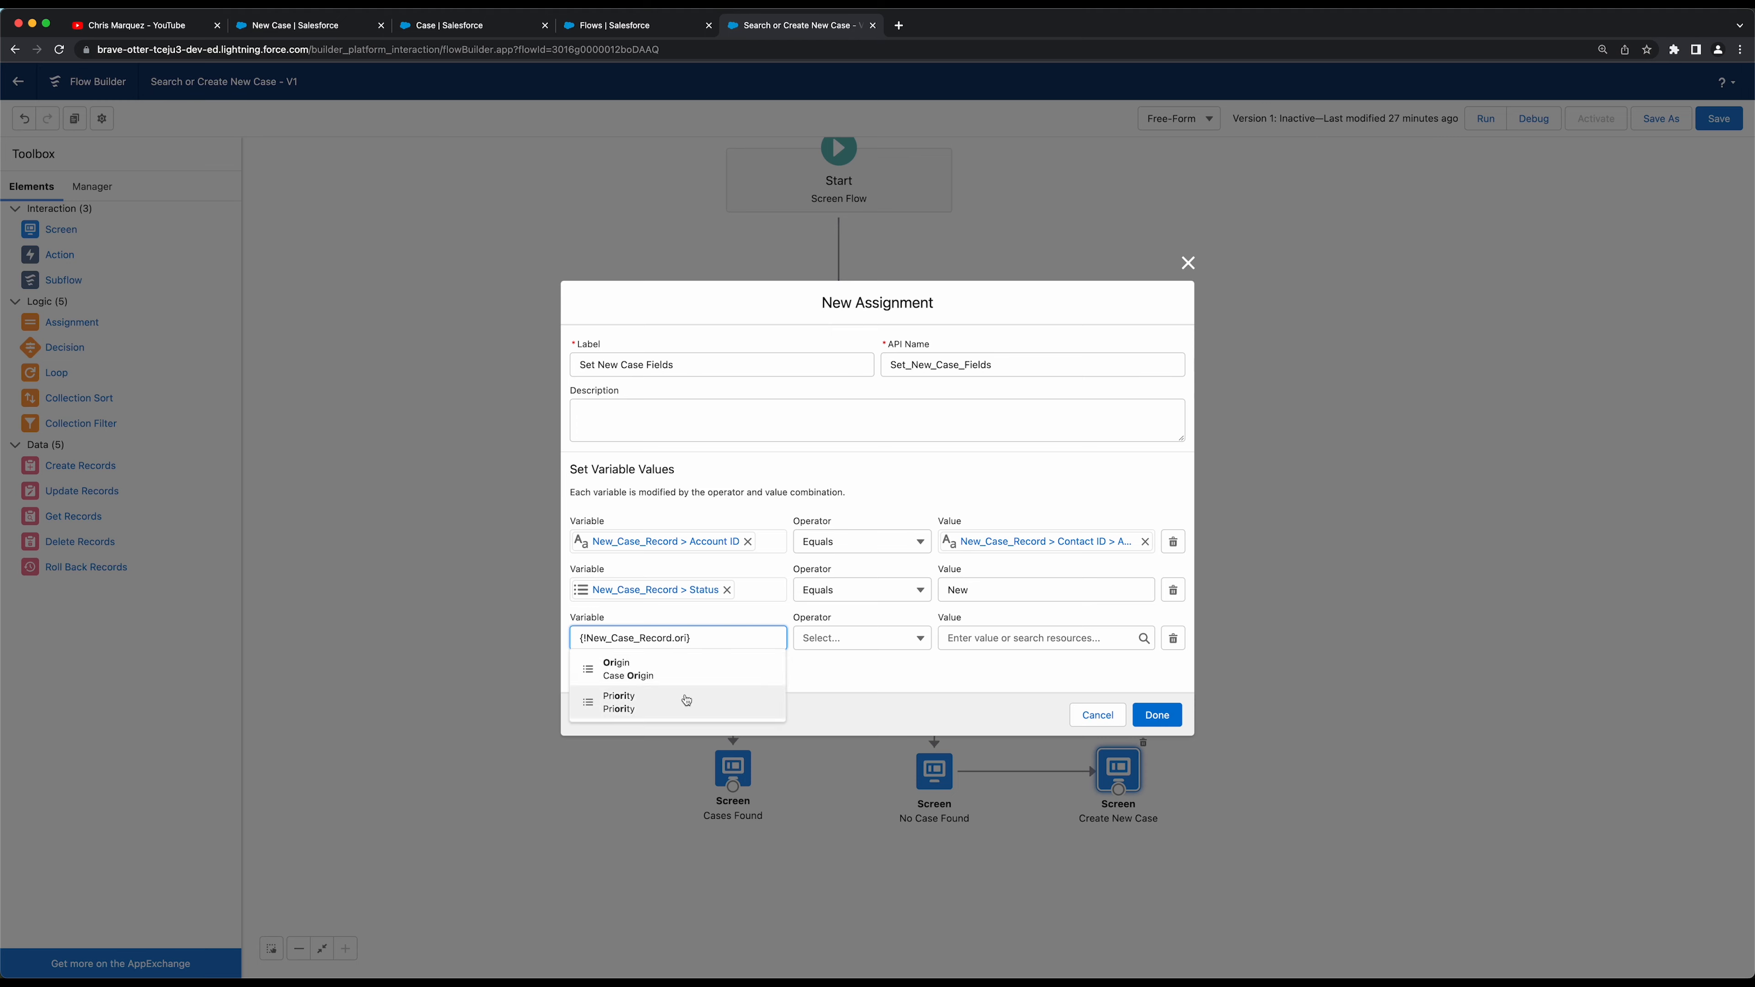
left_click(675, 668)
Set the Case Origin assignment's value to the Origin_Picklist screen component
left_click(1036, 638)
scroll(1044, 781, "down", 3)
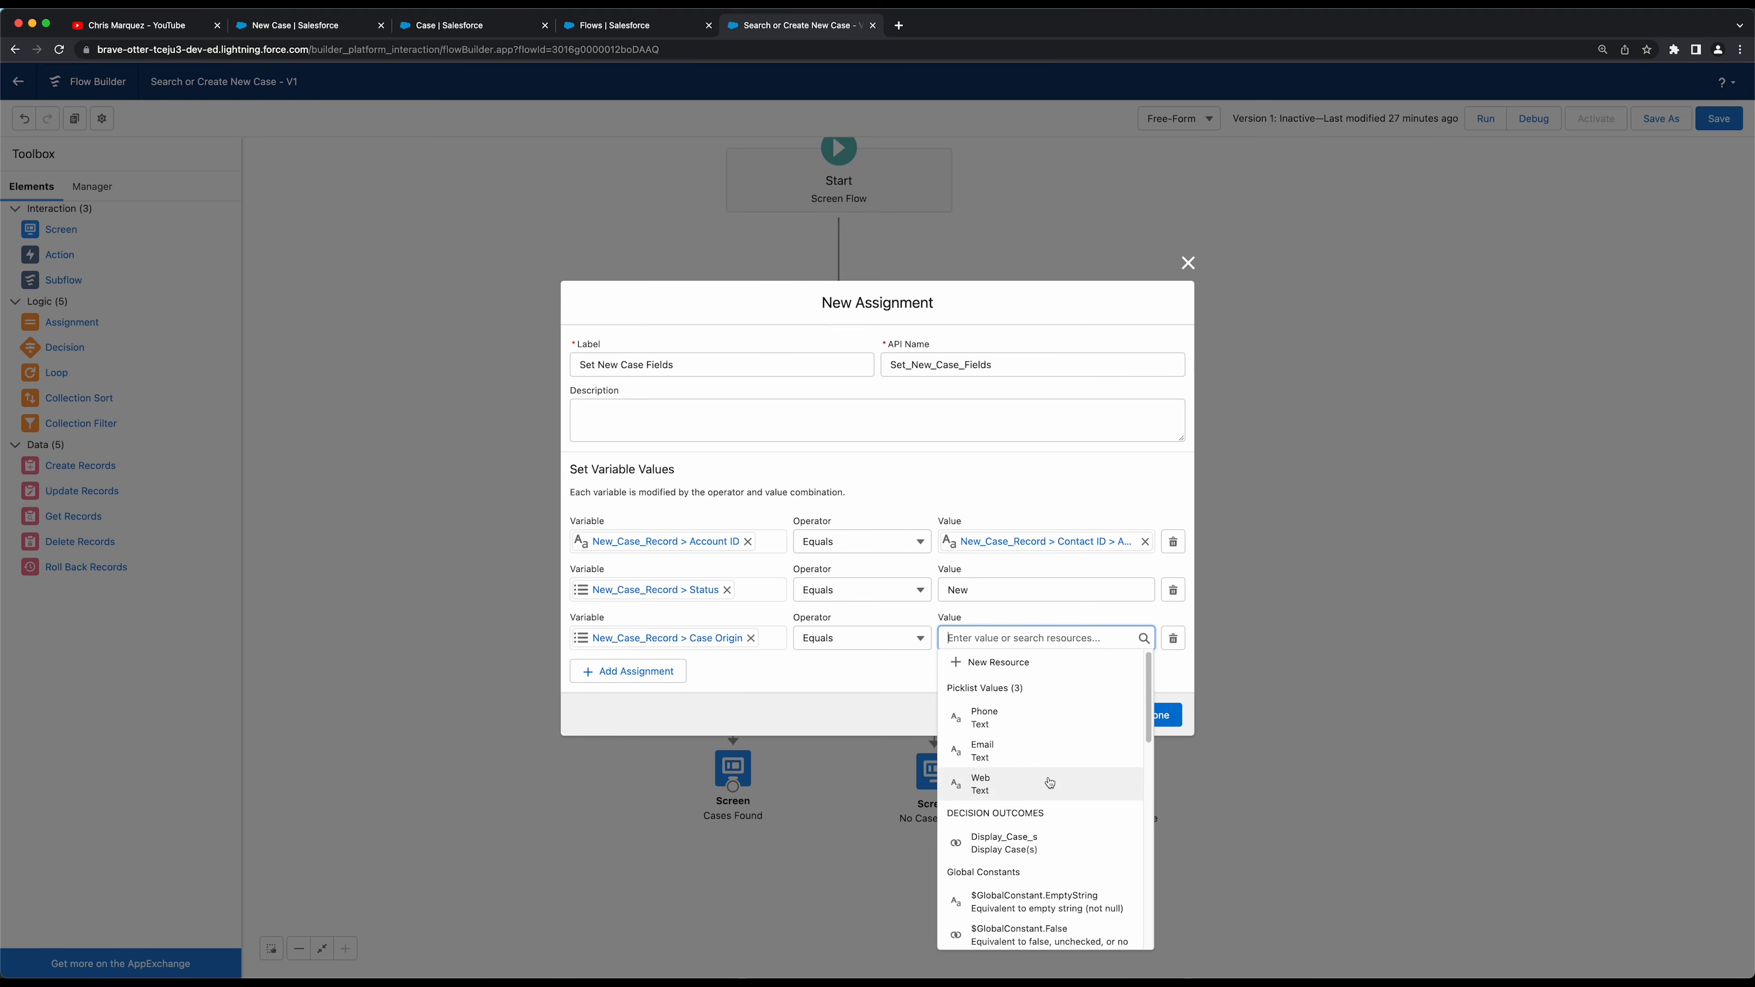
scroll(1050, 782, "down", 4)
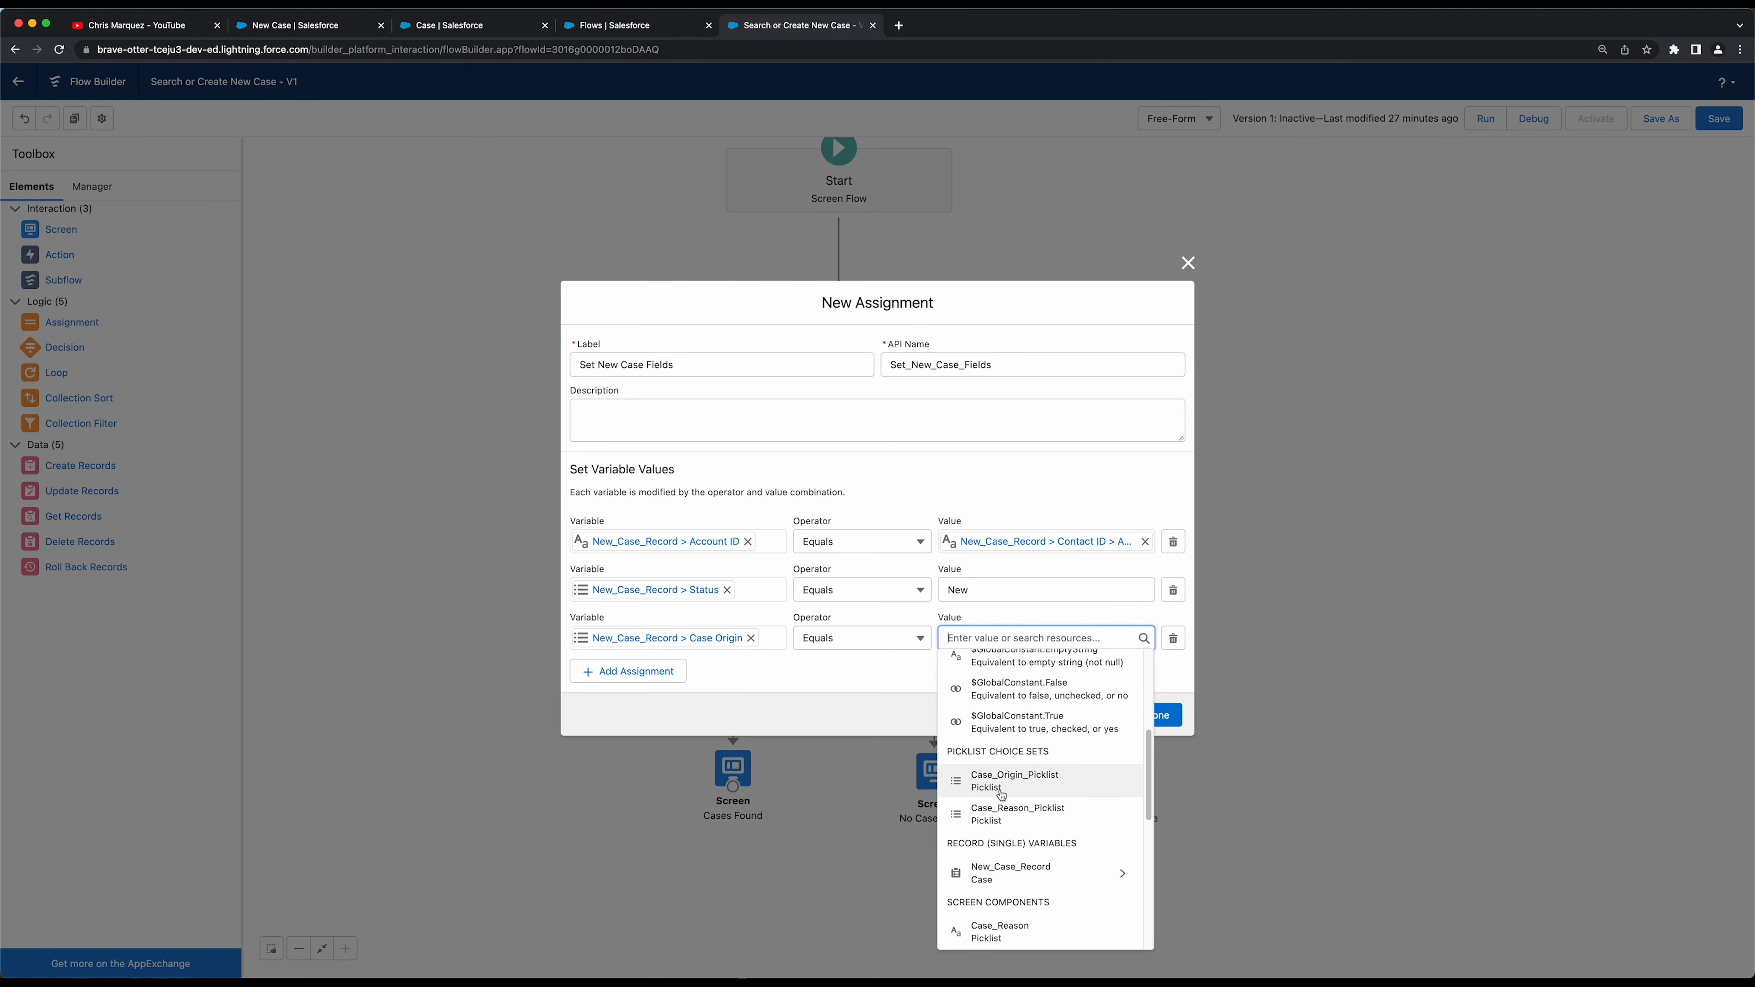
scroll(1015, 795, "down", 3)
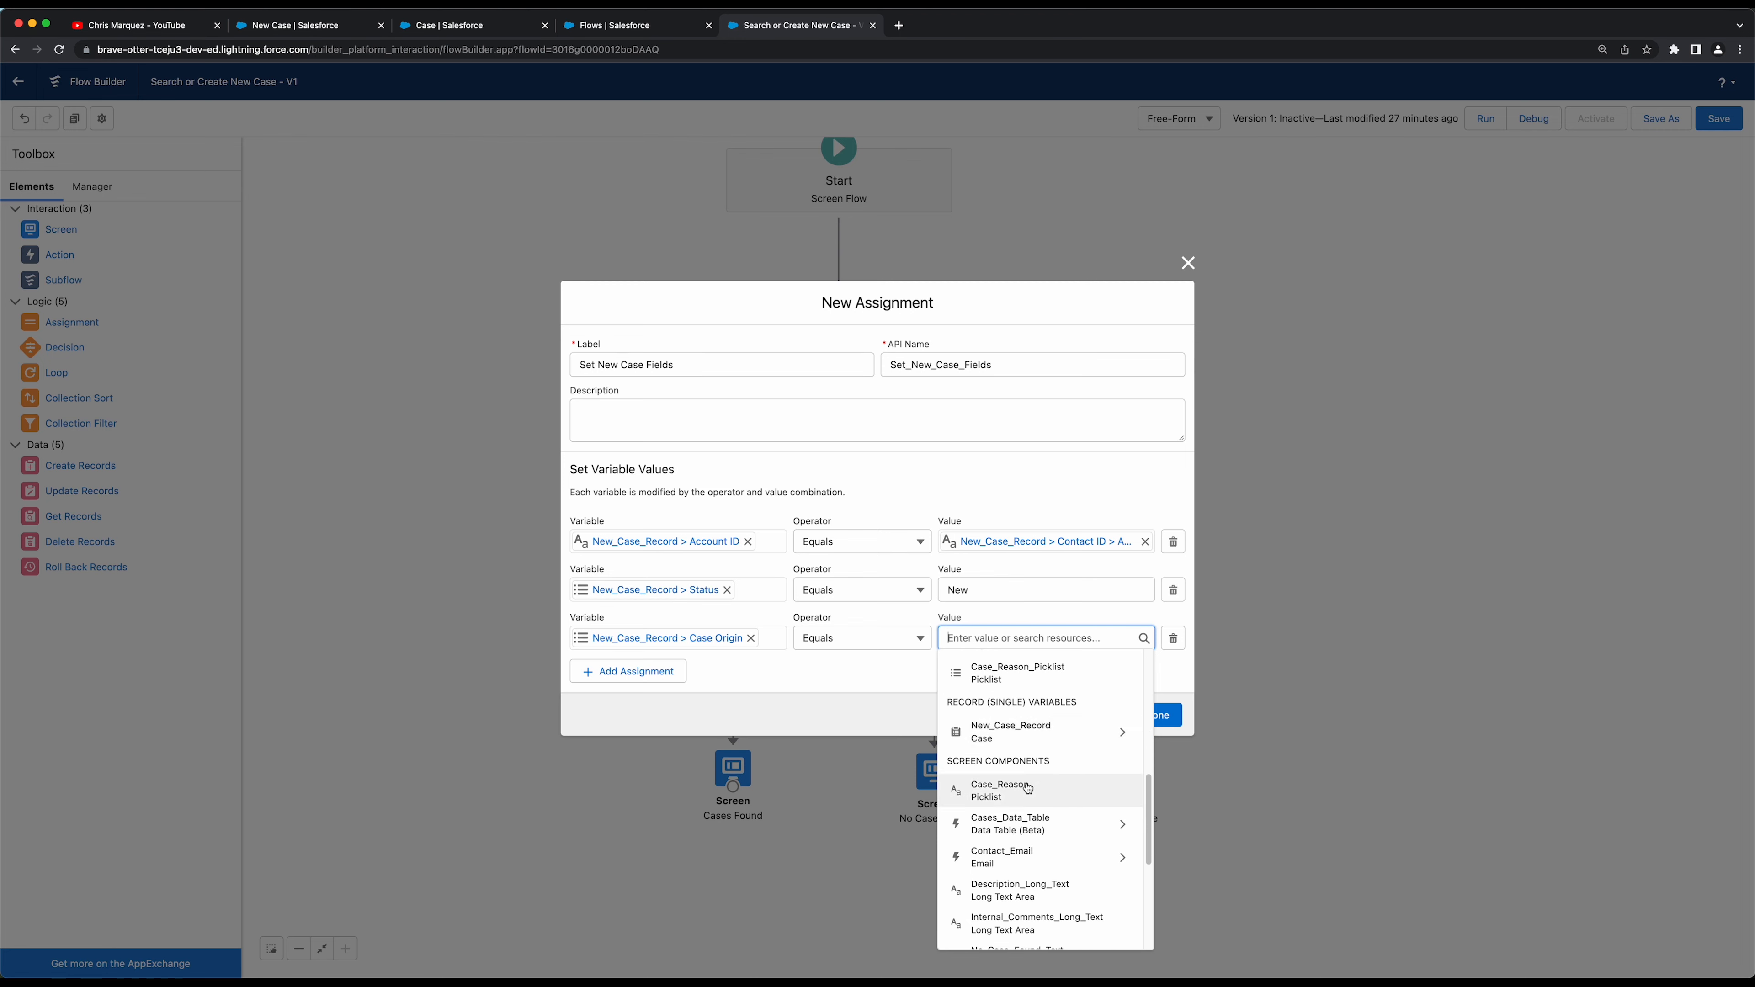
scroll(1022, 815, "down", 3)
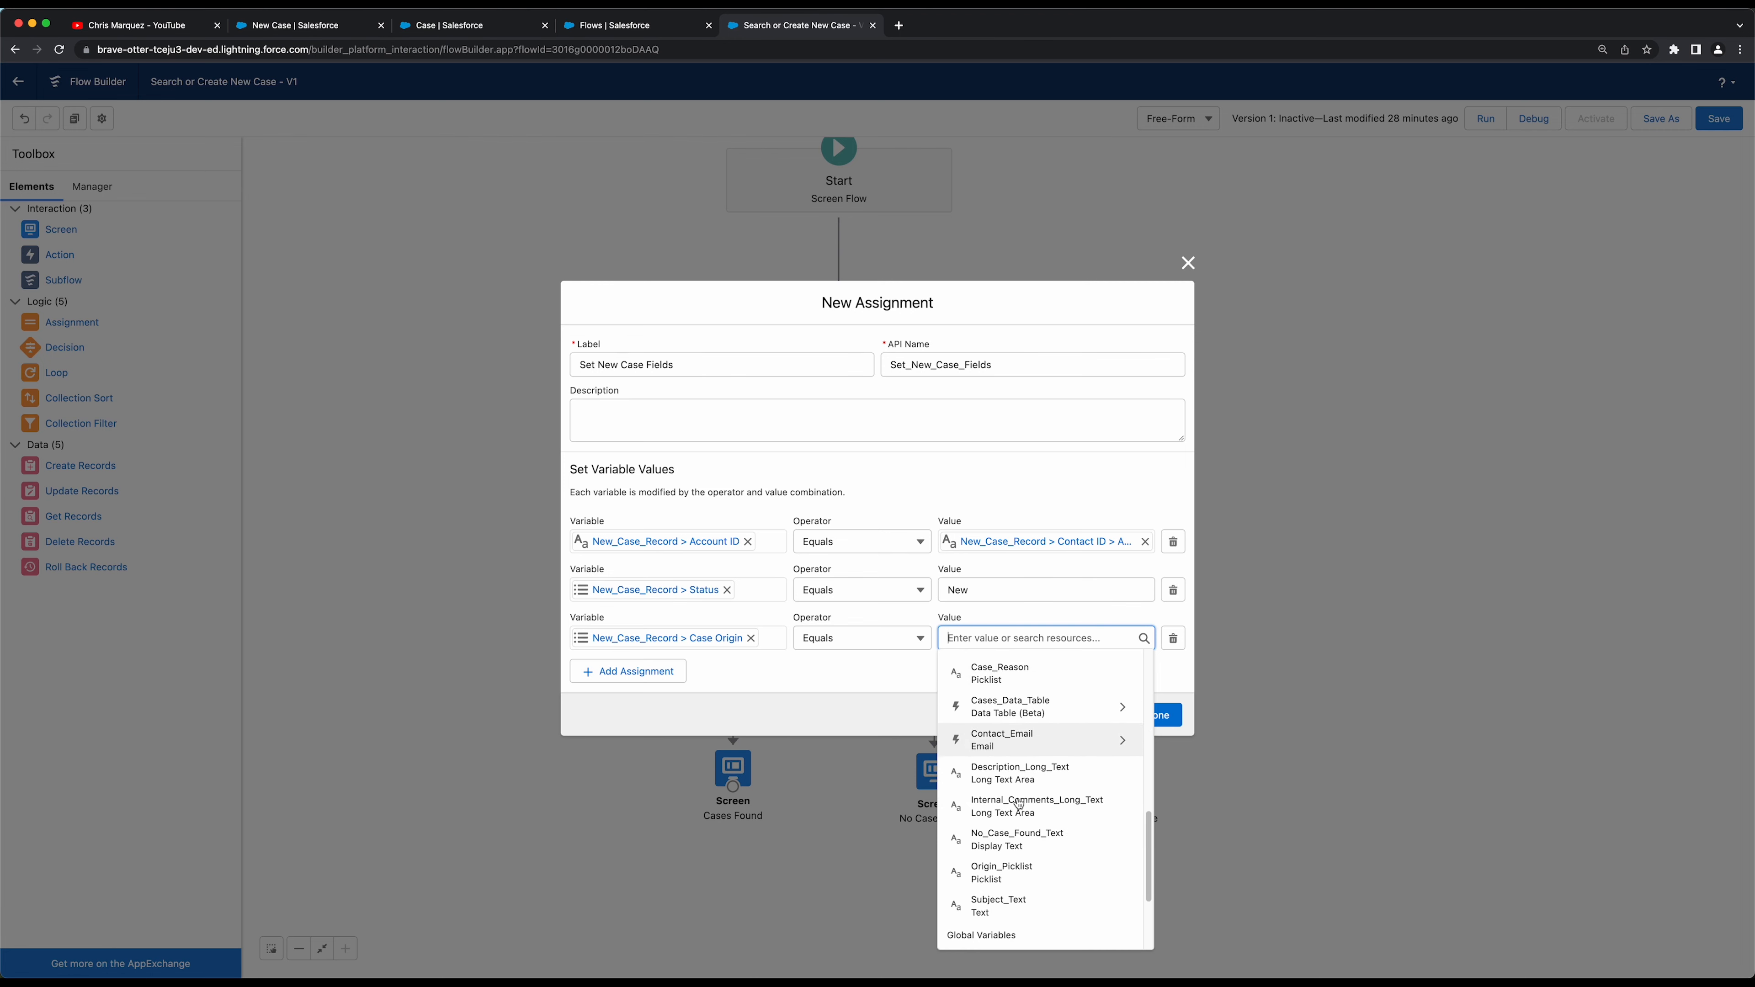
scroll(981, 774, "up", 3)
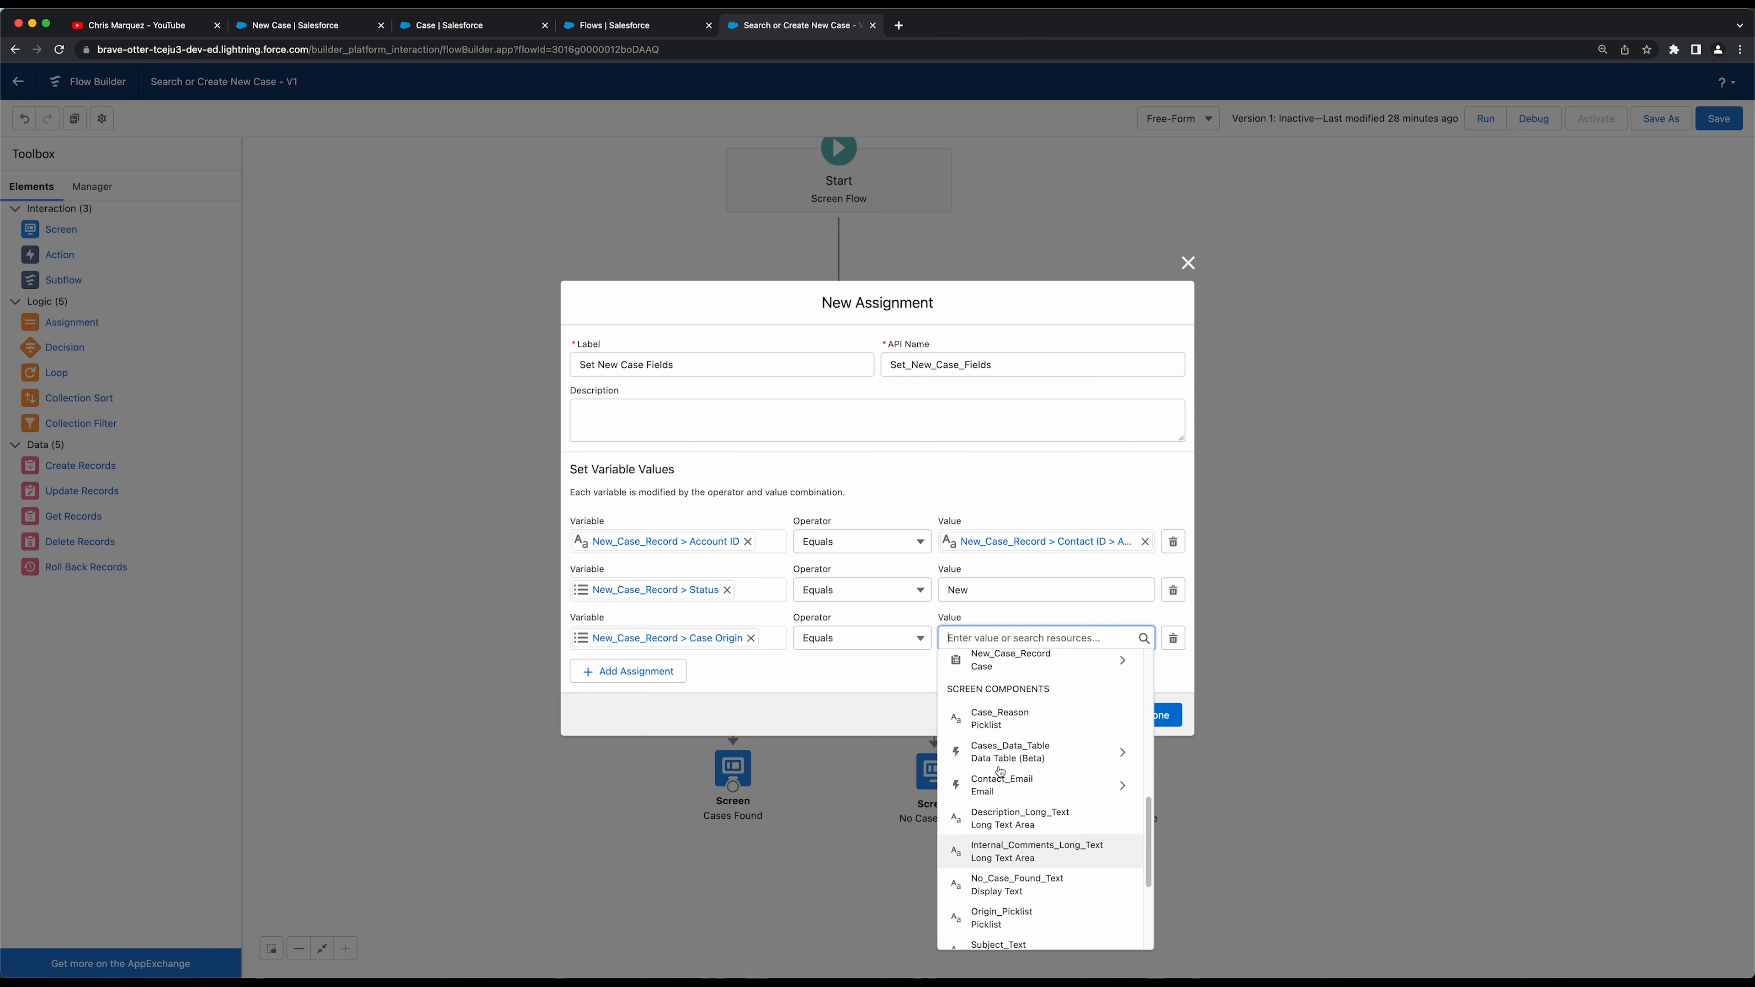
scroll(1044, 723, "up", 3)
scroll(1023, 809, "down", 5)
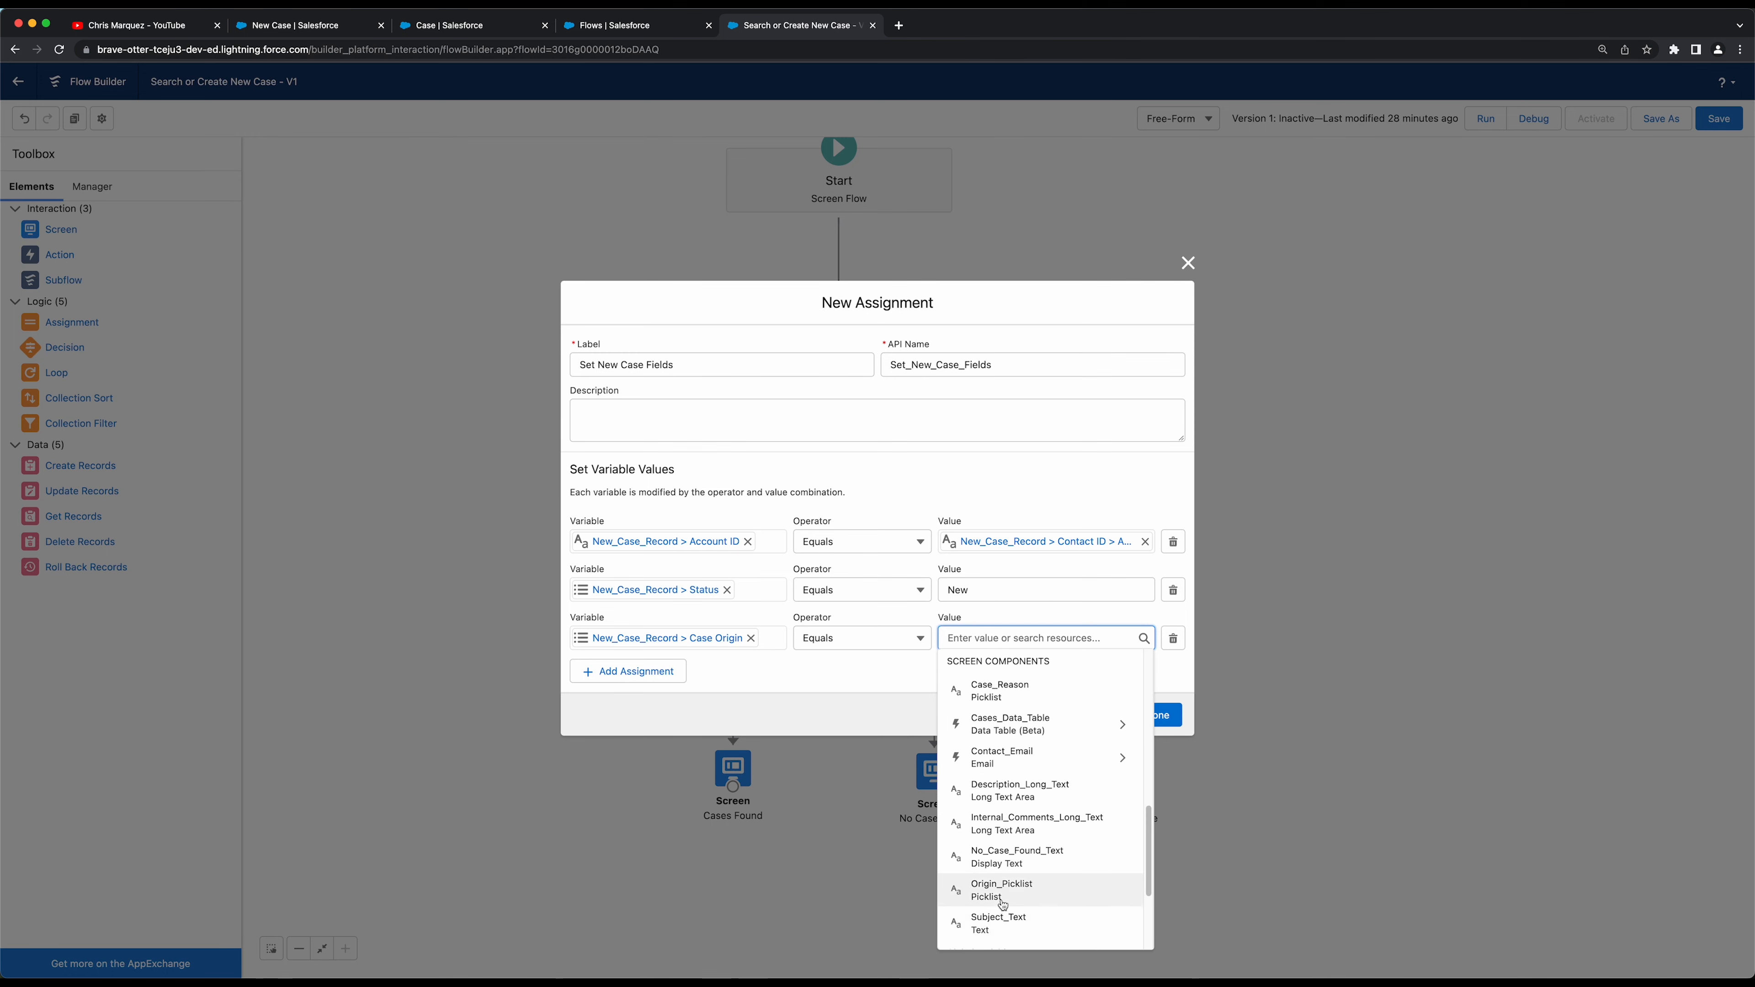
left_click(1016, 891)
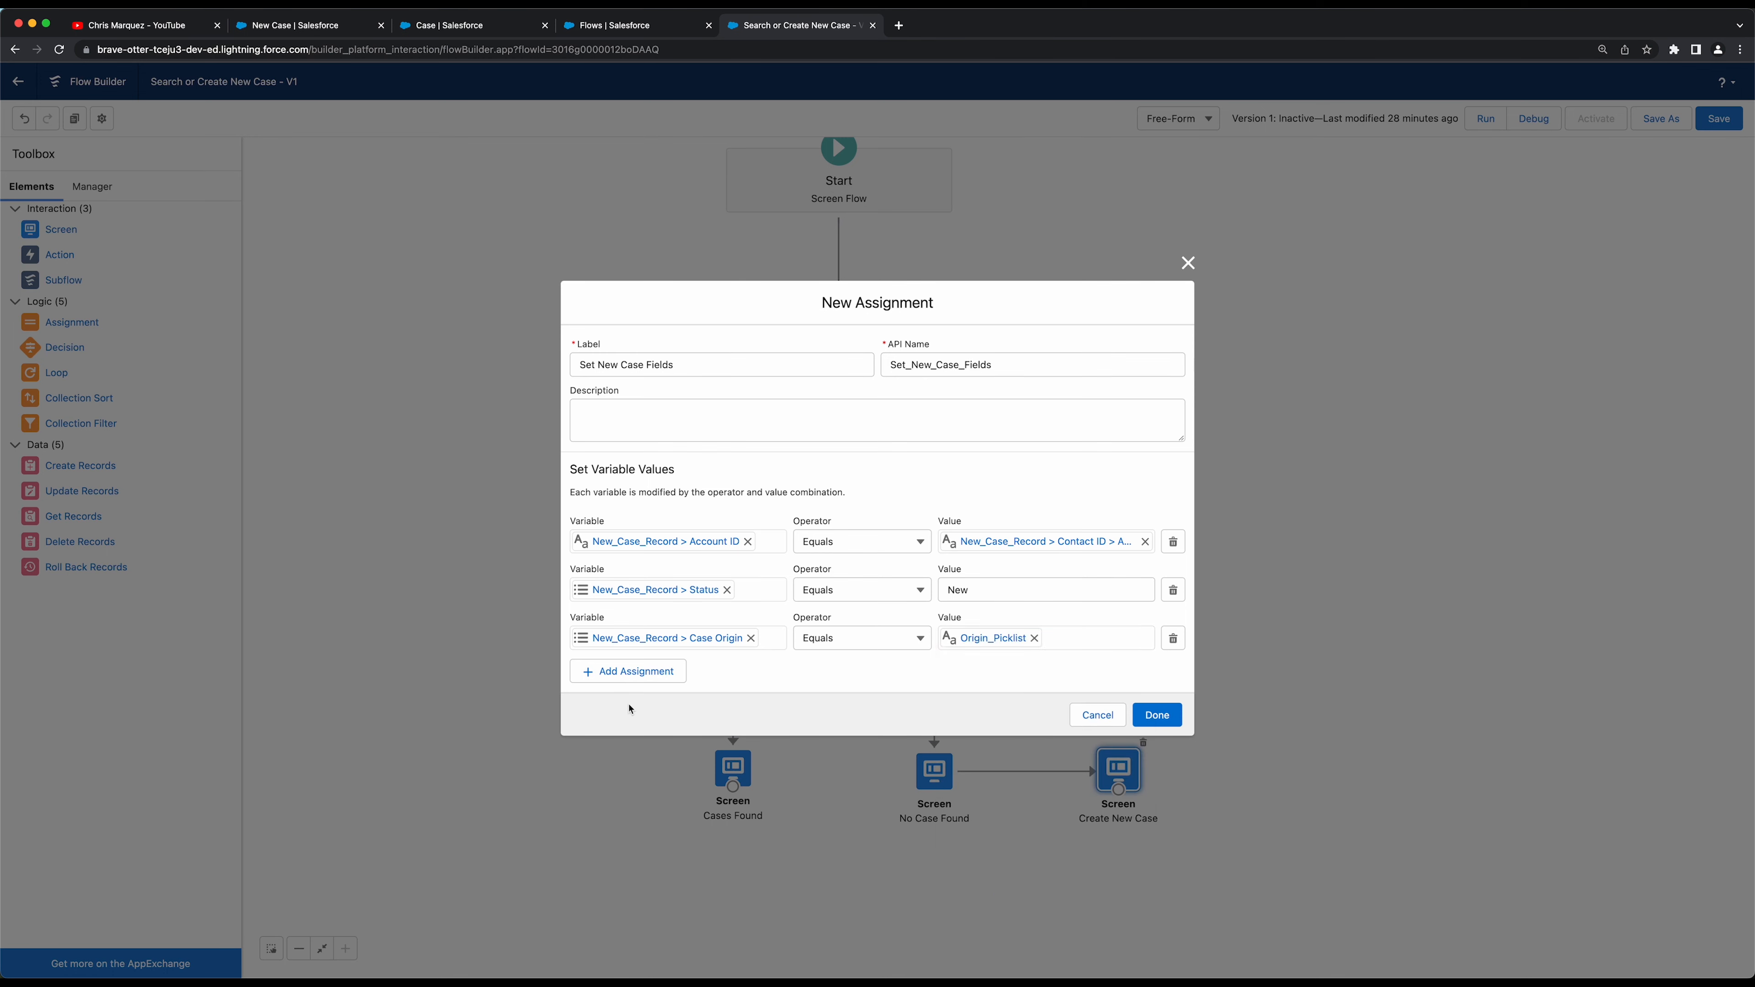
Add an assignment that sets New_Case_Record's Subject equal to the Subject_Text screen component
left_click(635, 670)
left_click(639, 661)
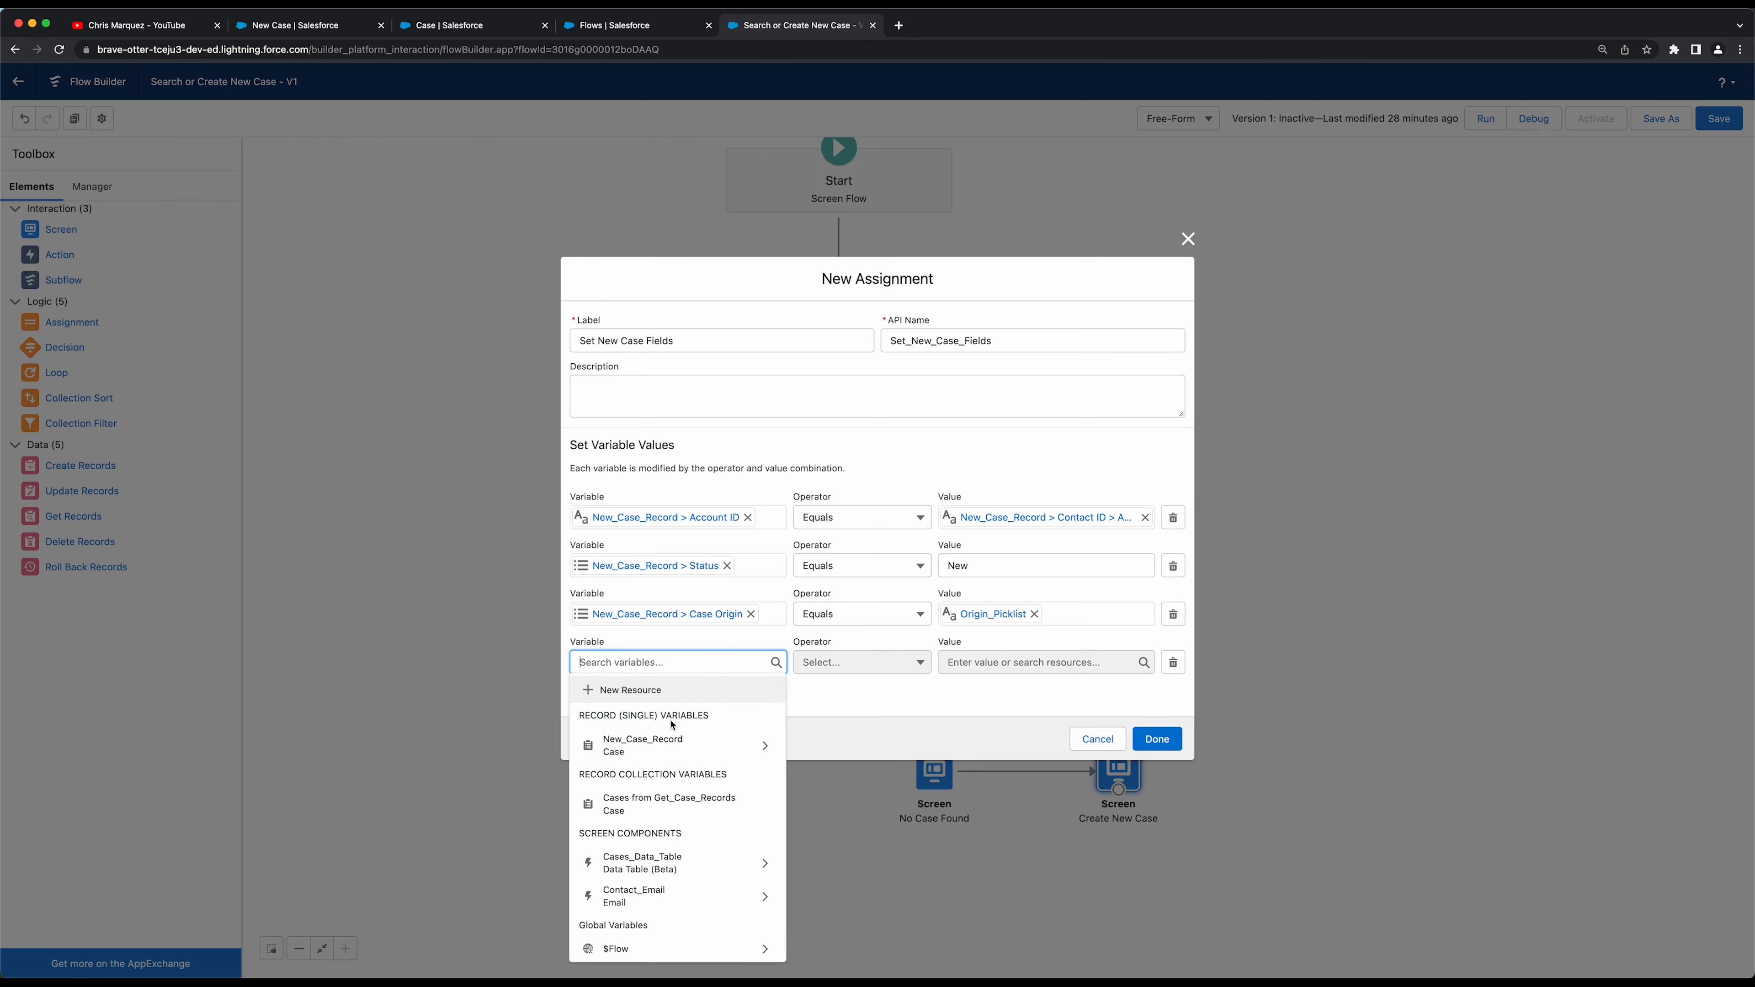
left_click(674, 742)
type("Subj")
left_click(678, 700)
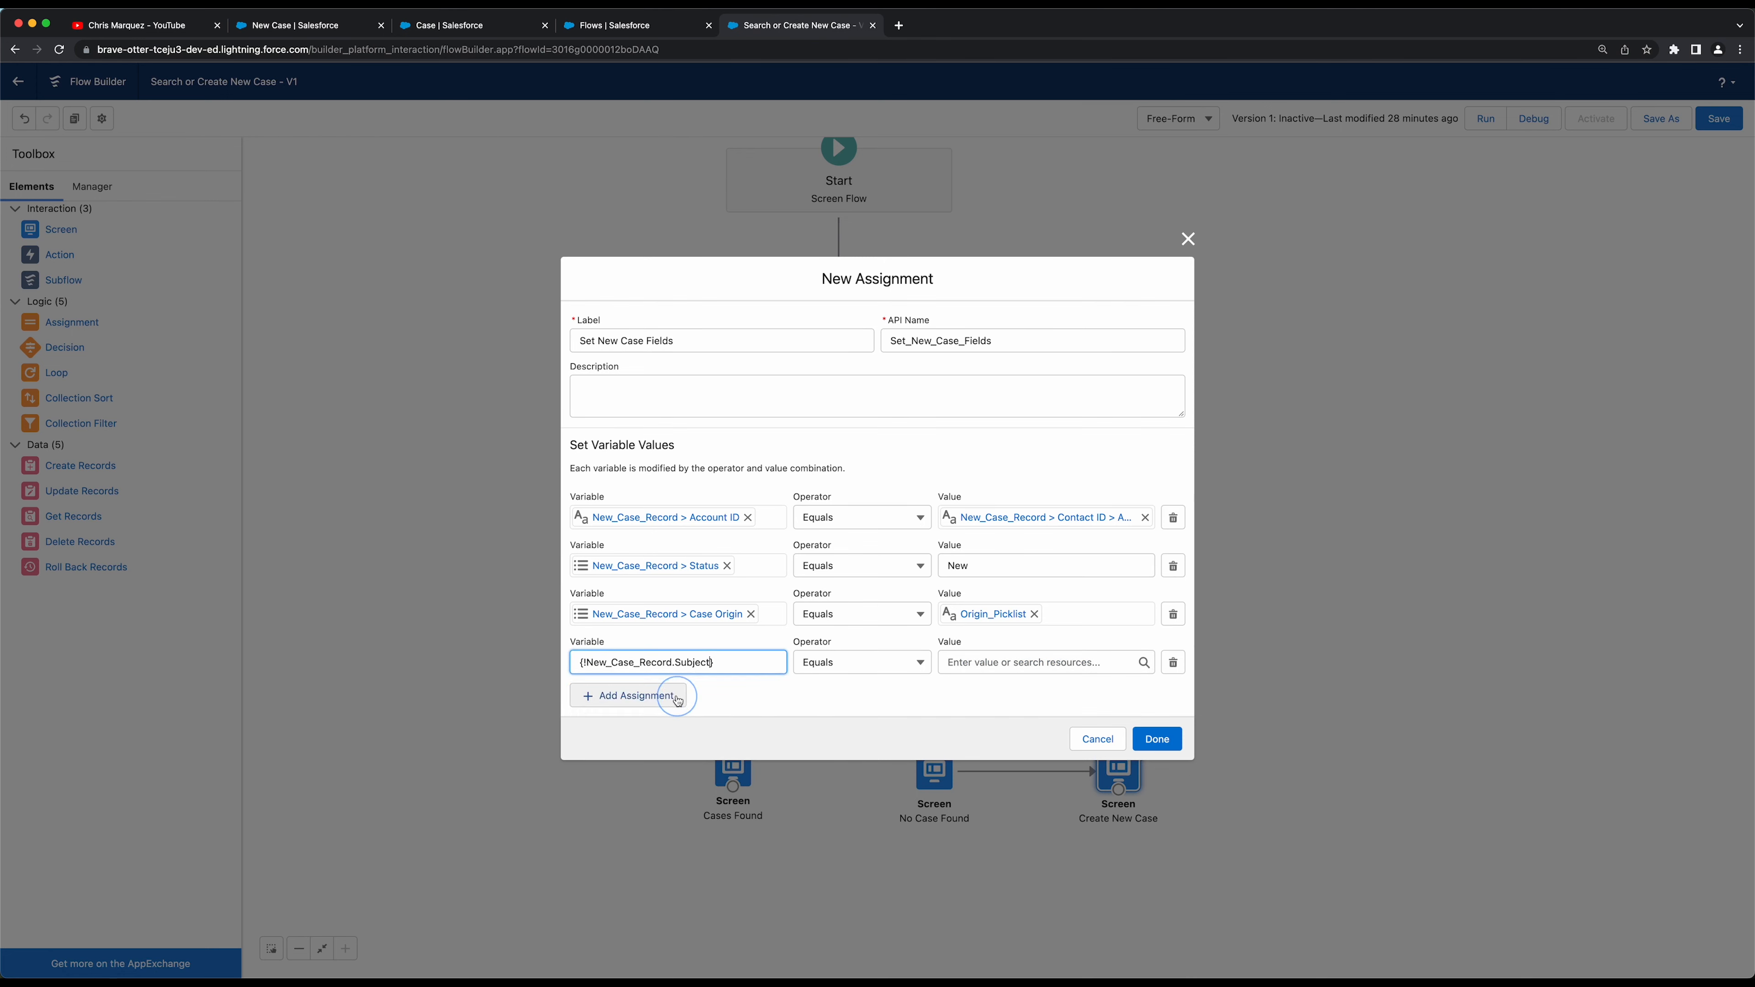
left_click(978, 664)
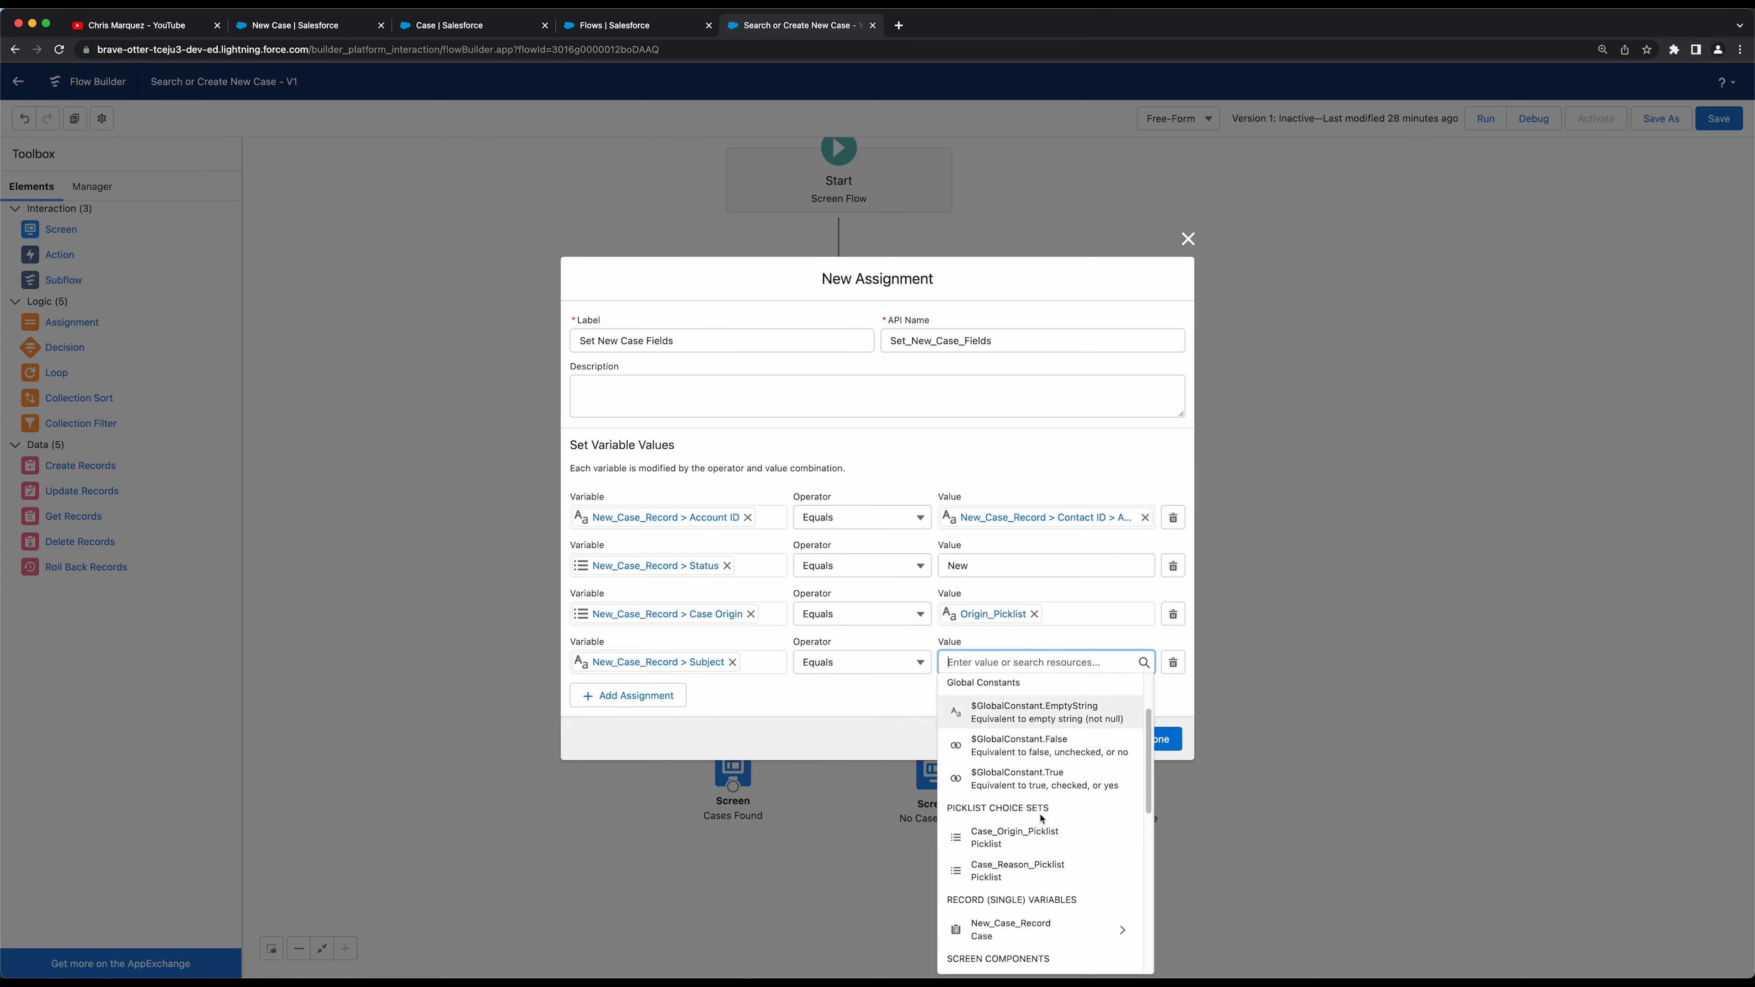
scroll(1004, 818, "down", 5)
scroll(1017, 818, "down", 3)
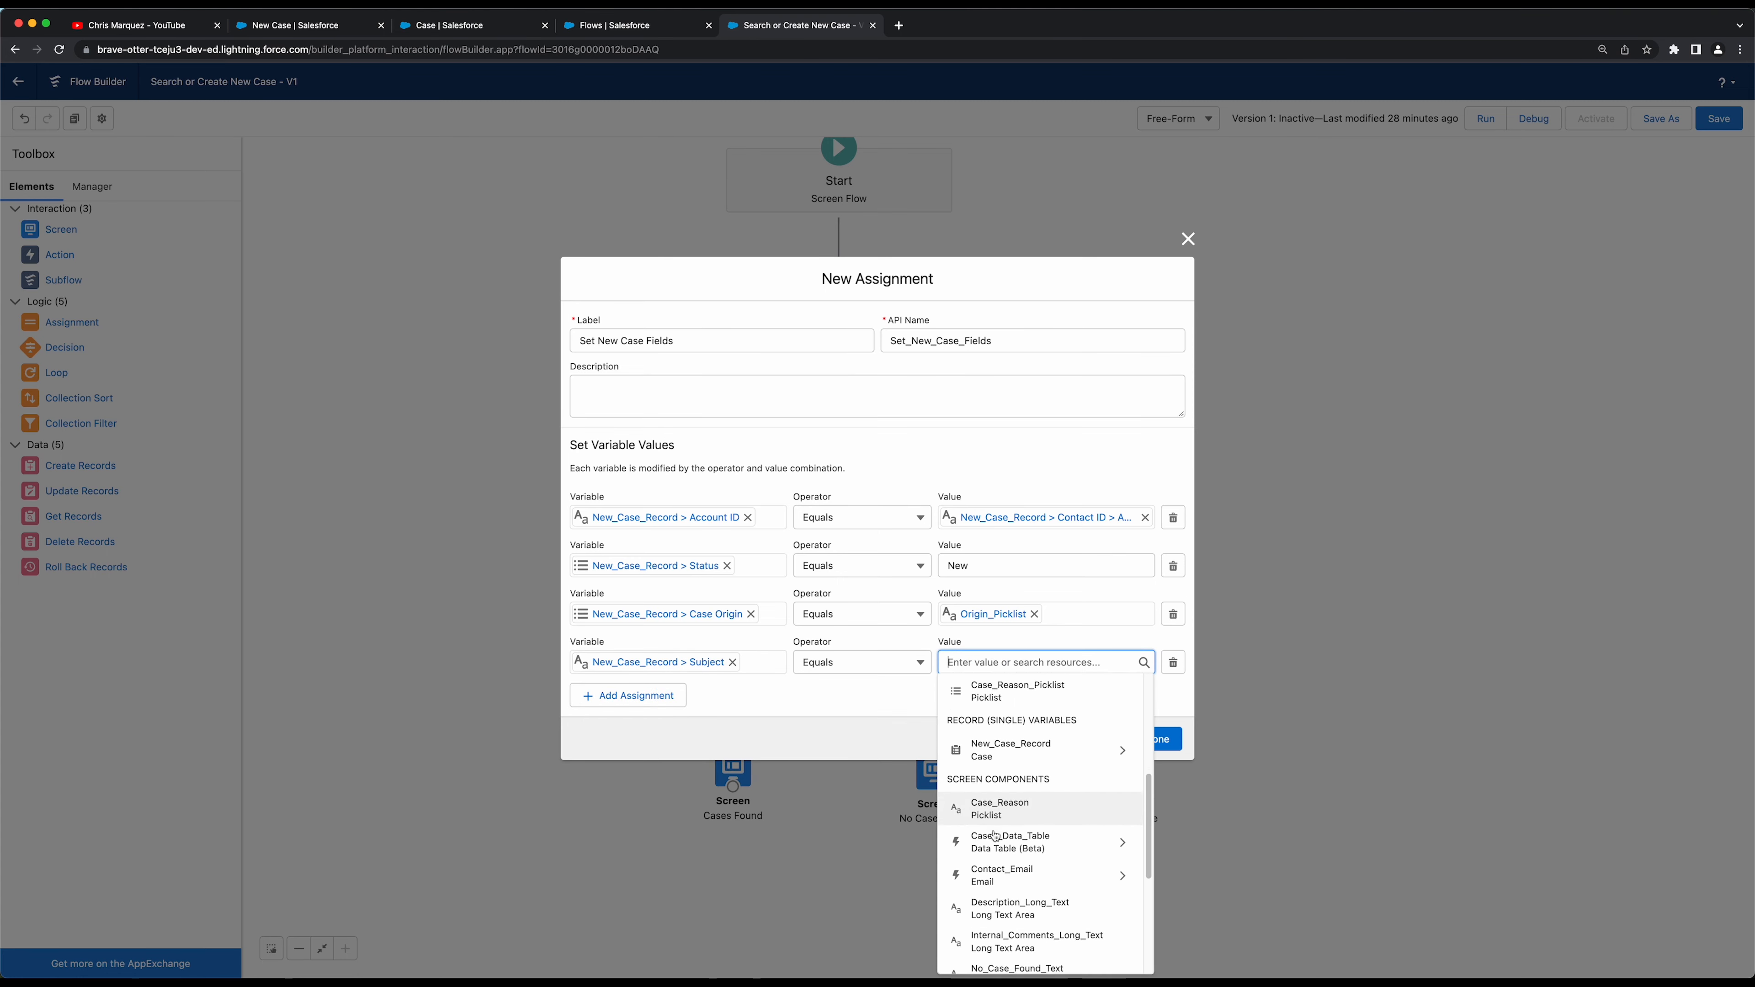
left_click(1000, 913)
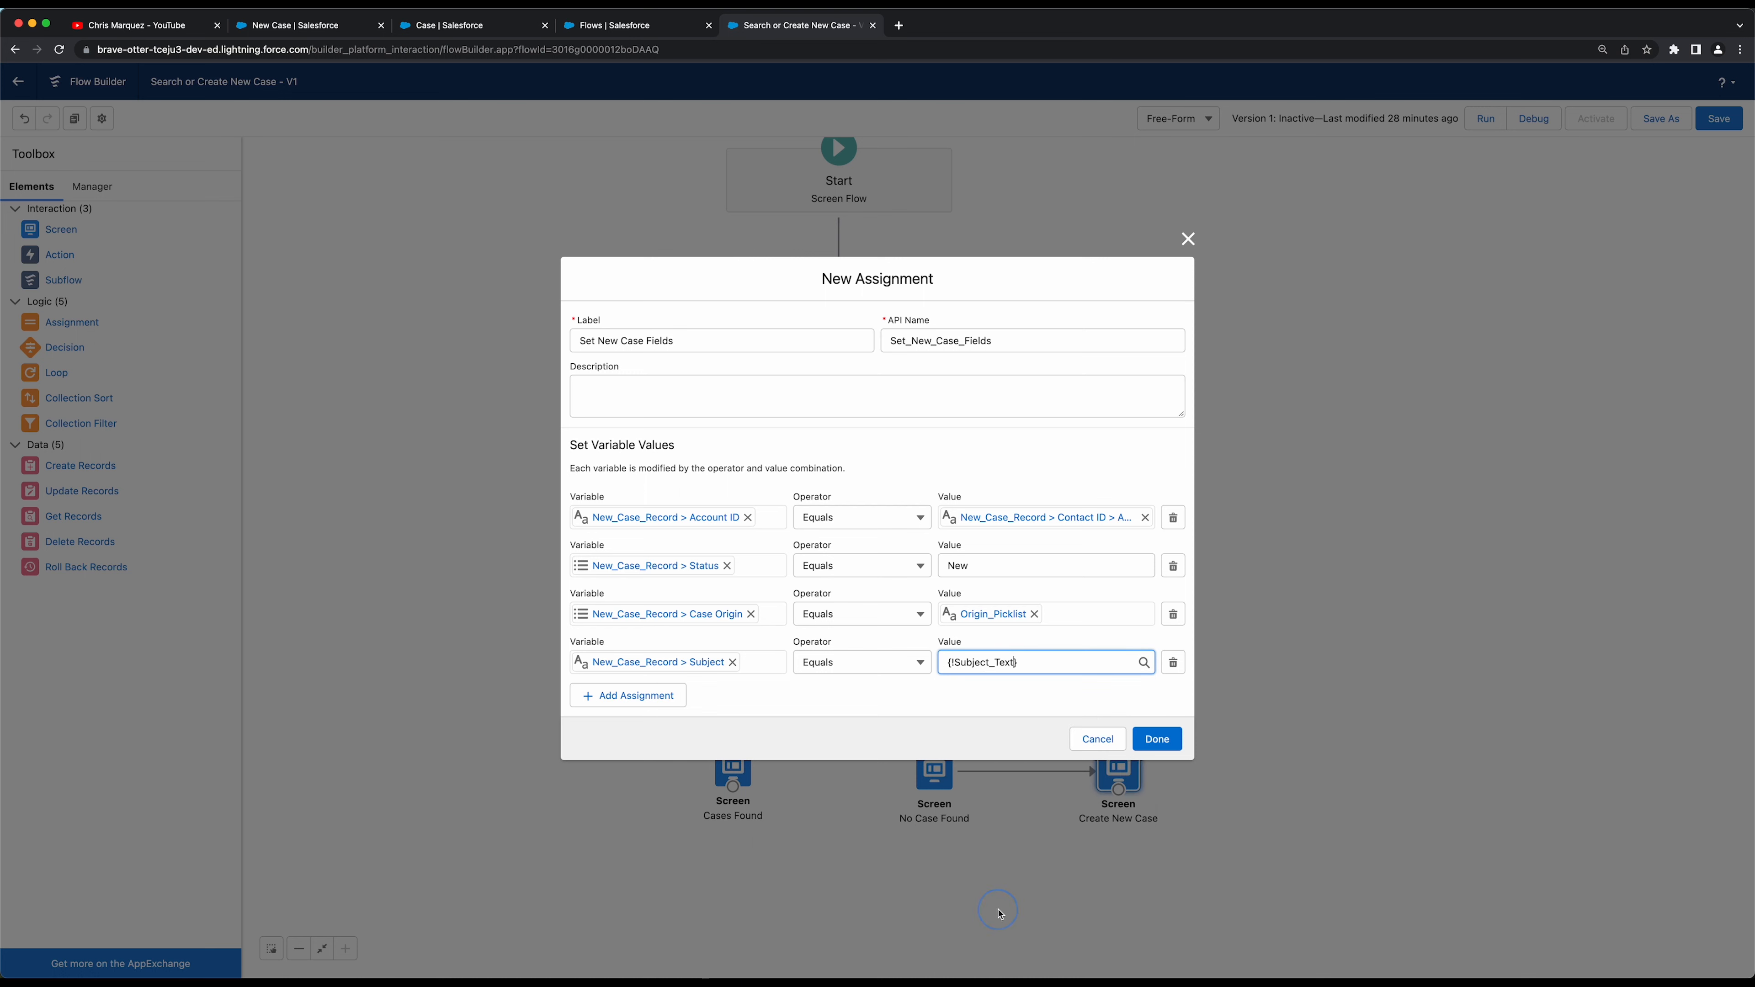
Assign Description_Long_Text to New_Case_Record's Description and Internal_Comments_Long_Text to its Internal Comments, completing the Set New Case Fields assignment
left_click(635, 695)
left_click(662, 687)
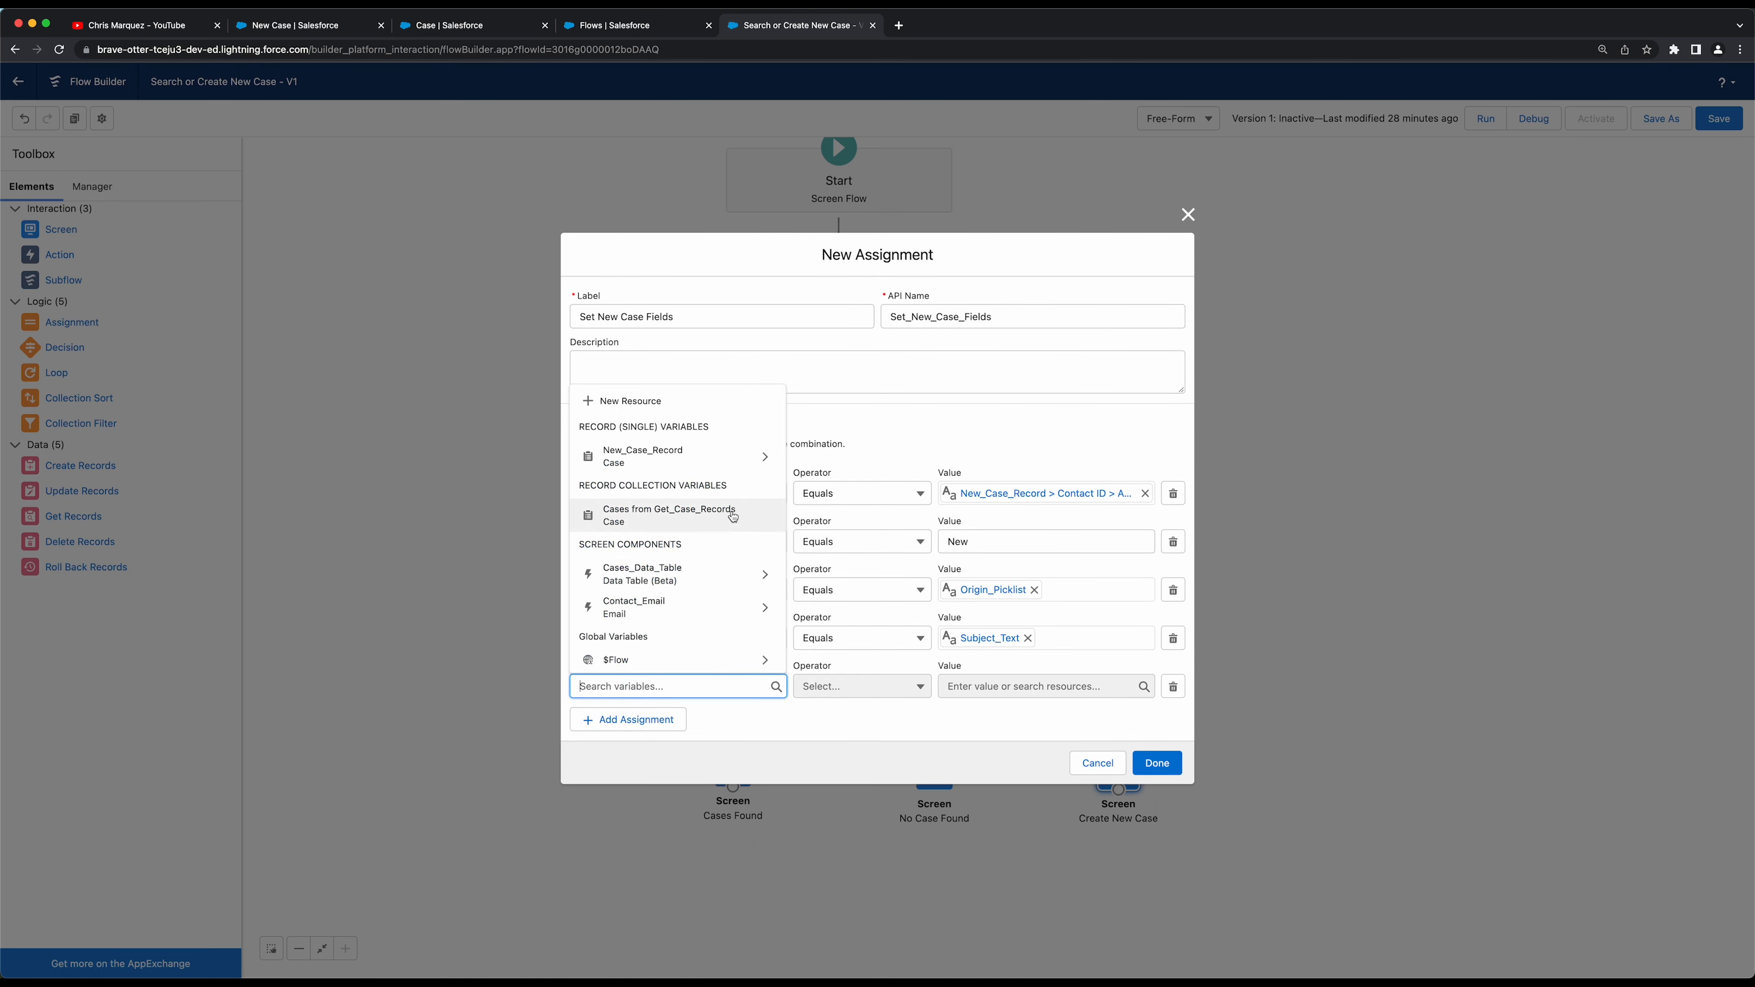
left_click(765, 455)
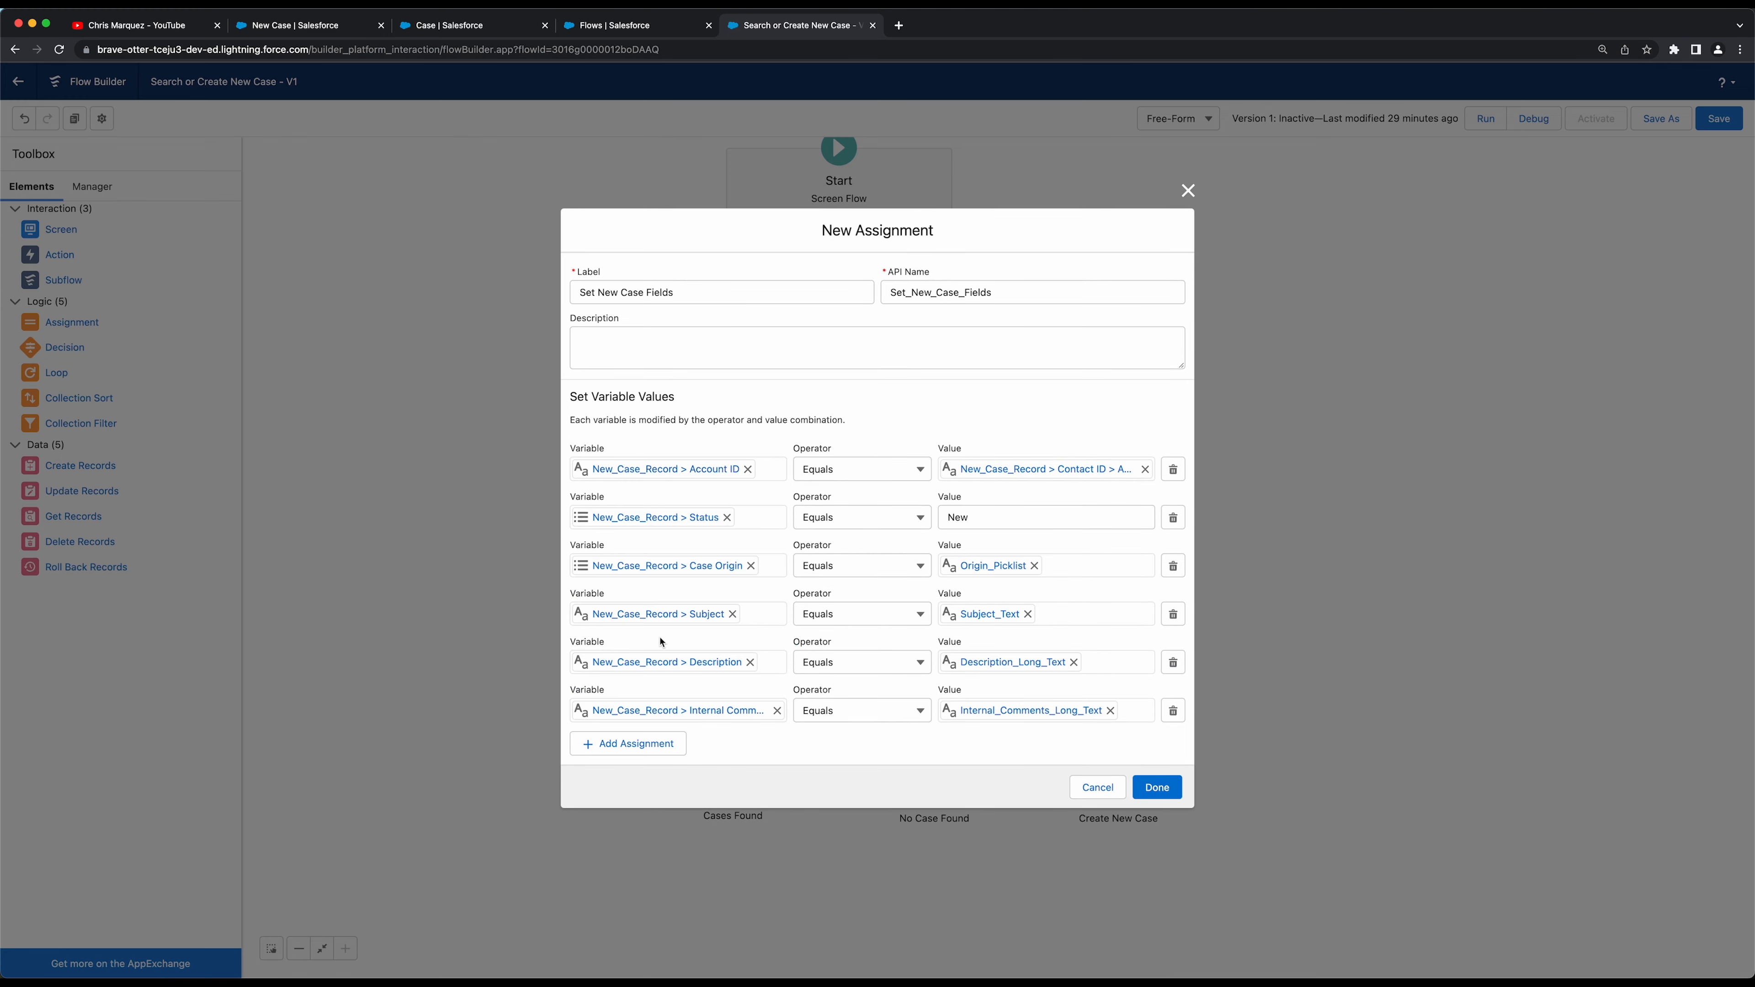
left_click(1157, 787)
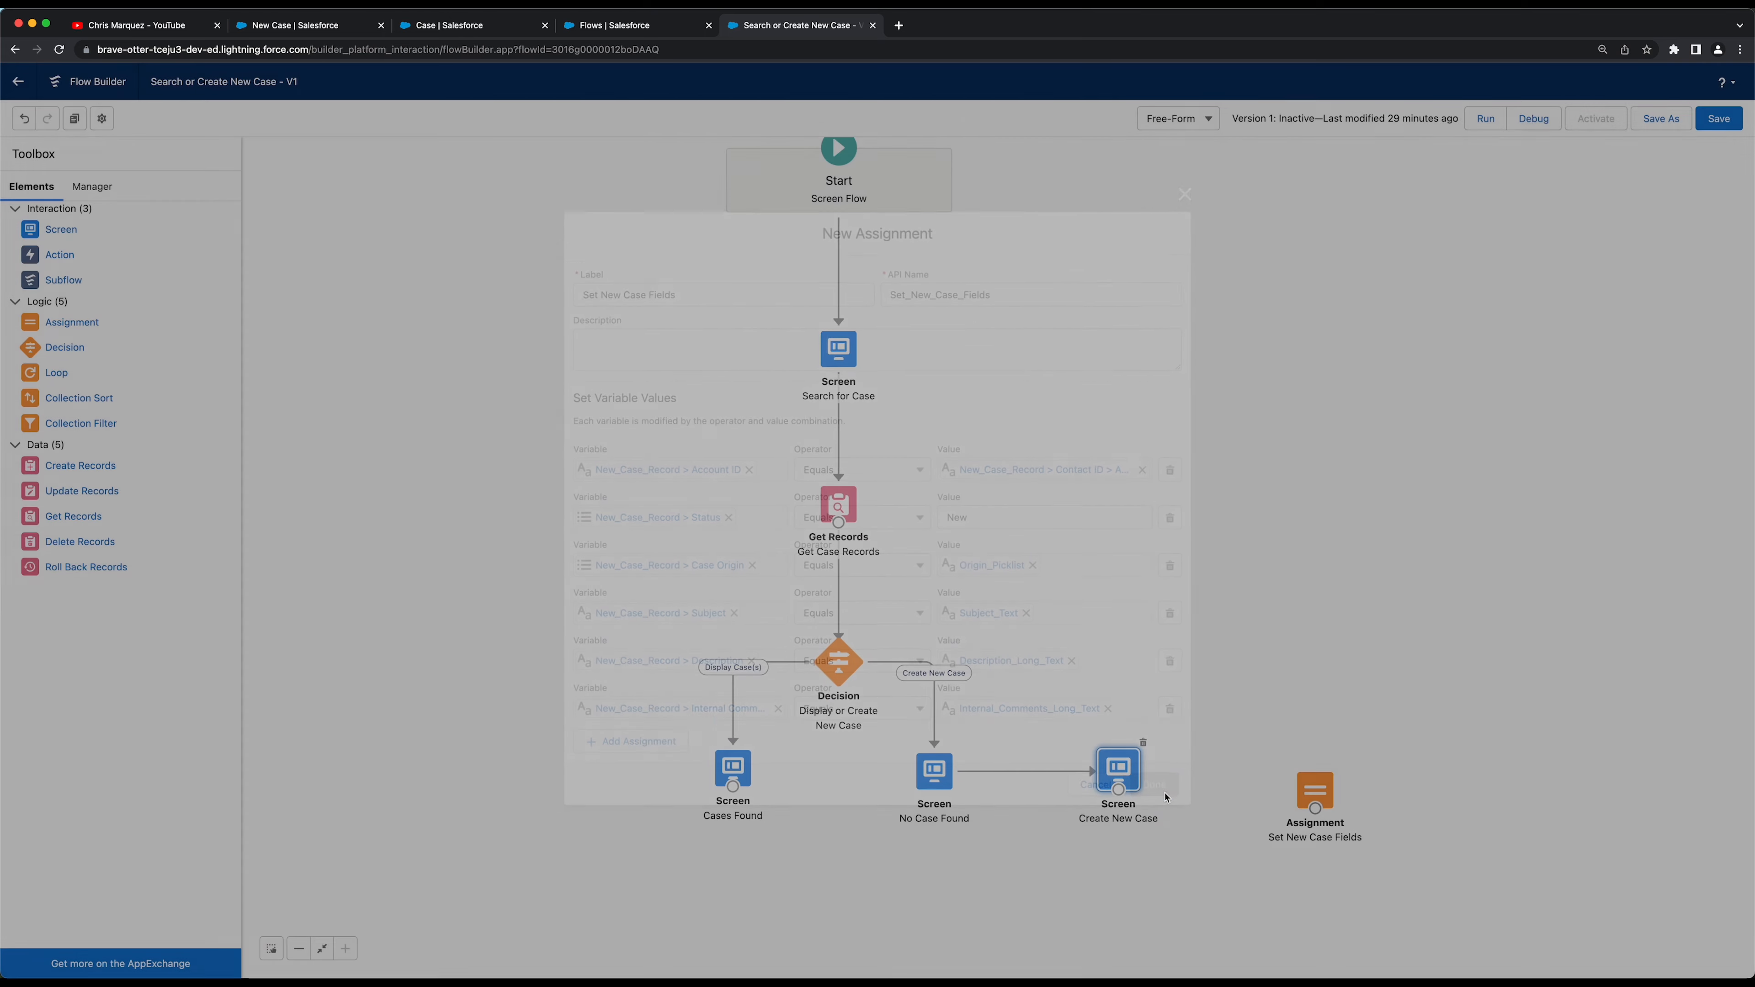
Line up the Set New Case Fields assignment beside the Create New Case screen and connect the screen to it
mouse_move(1304, 777)
left_mouse_down()
mouse_move(1255, 769)
mouse_move(1319, 773)
left_mouse_up()
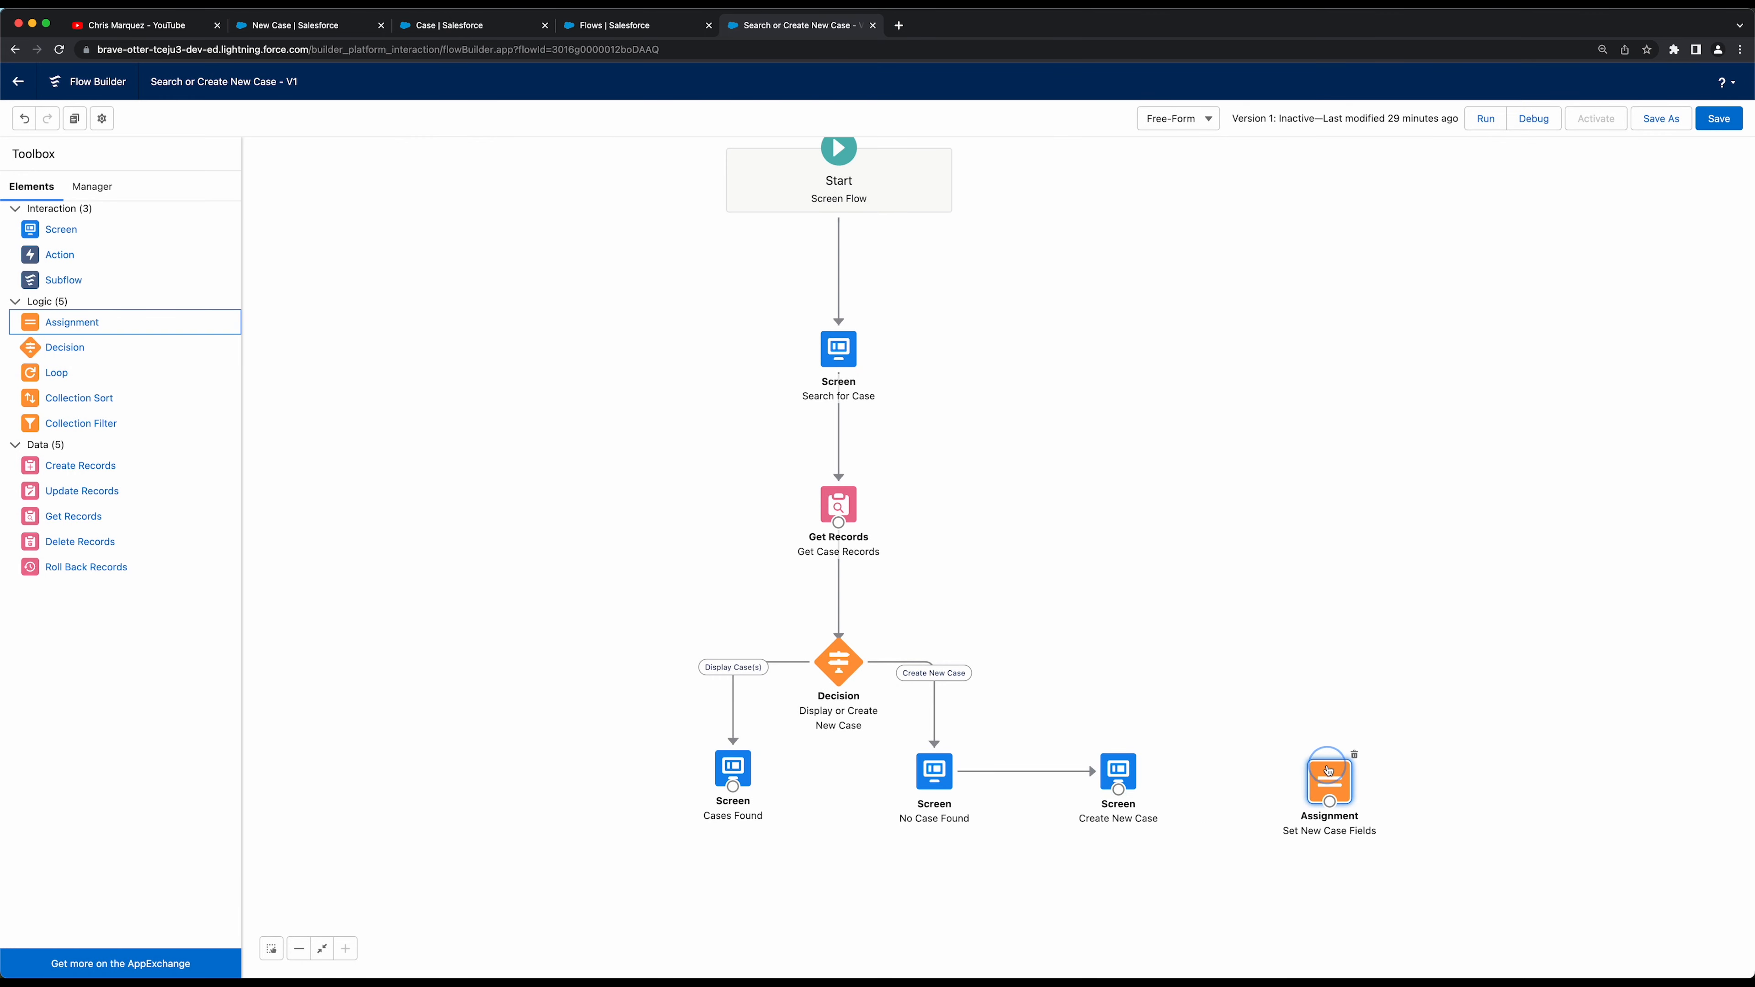
left_click_drag(1123, 792, 1271, 776)
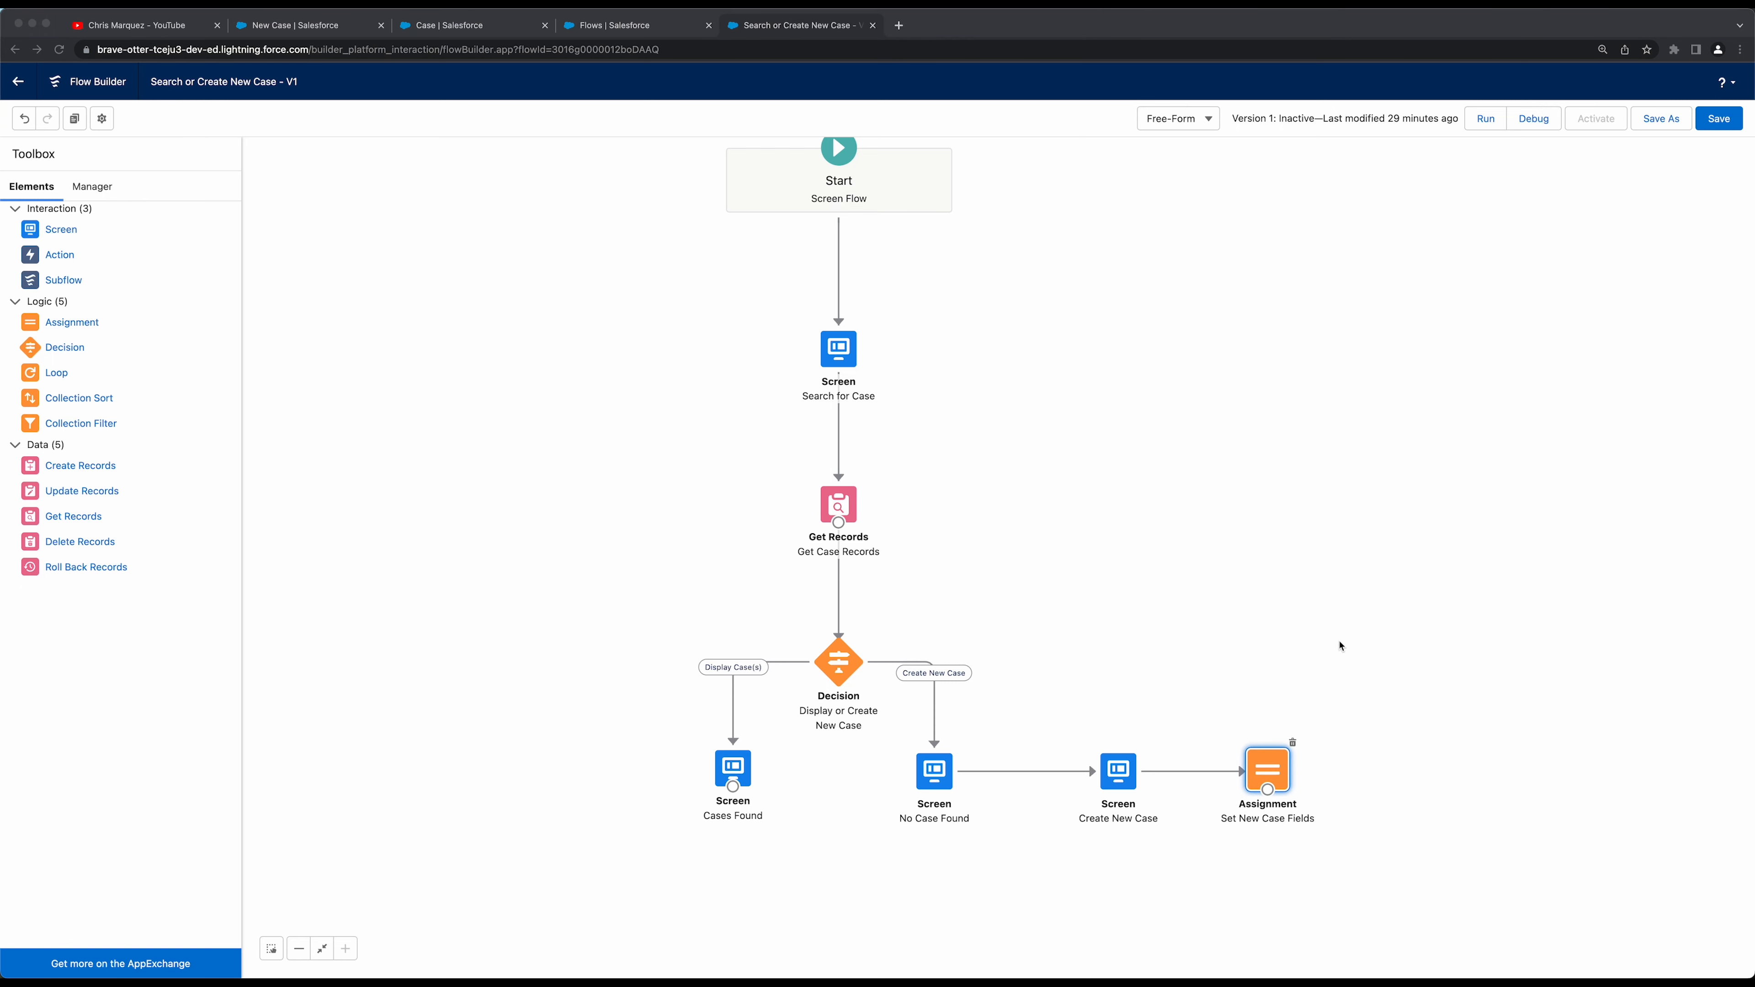
Add a Create Records element labelled Create New Case that creates one record using all values from New_Case_Record
left_click(314, 454)
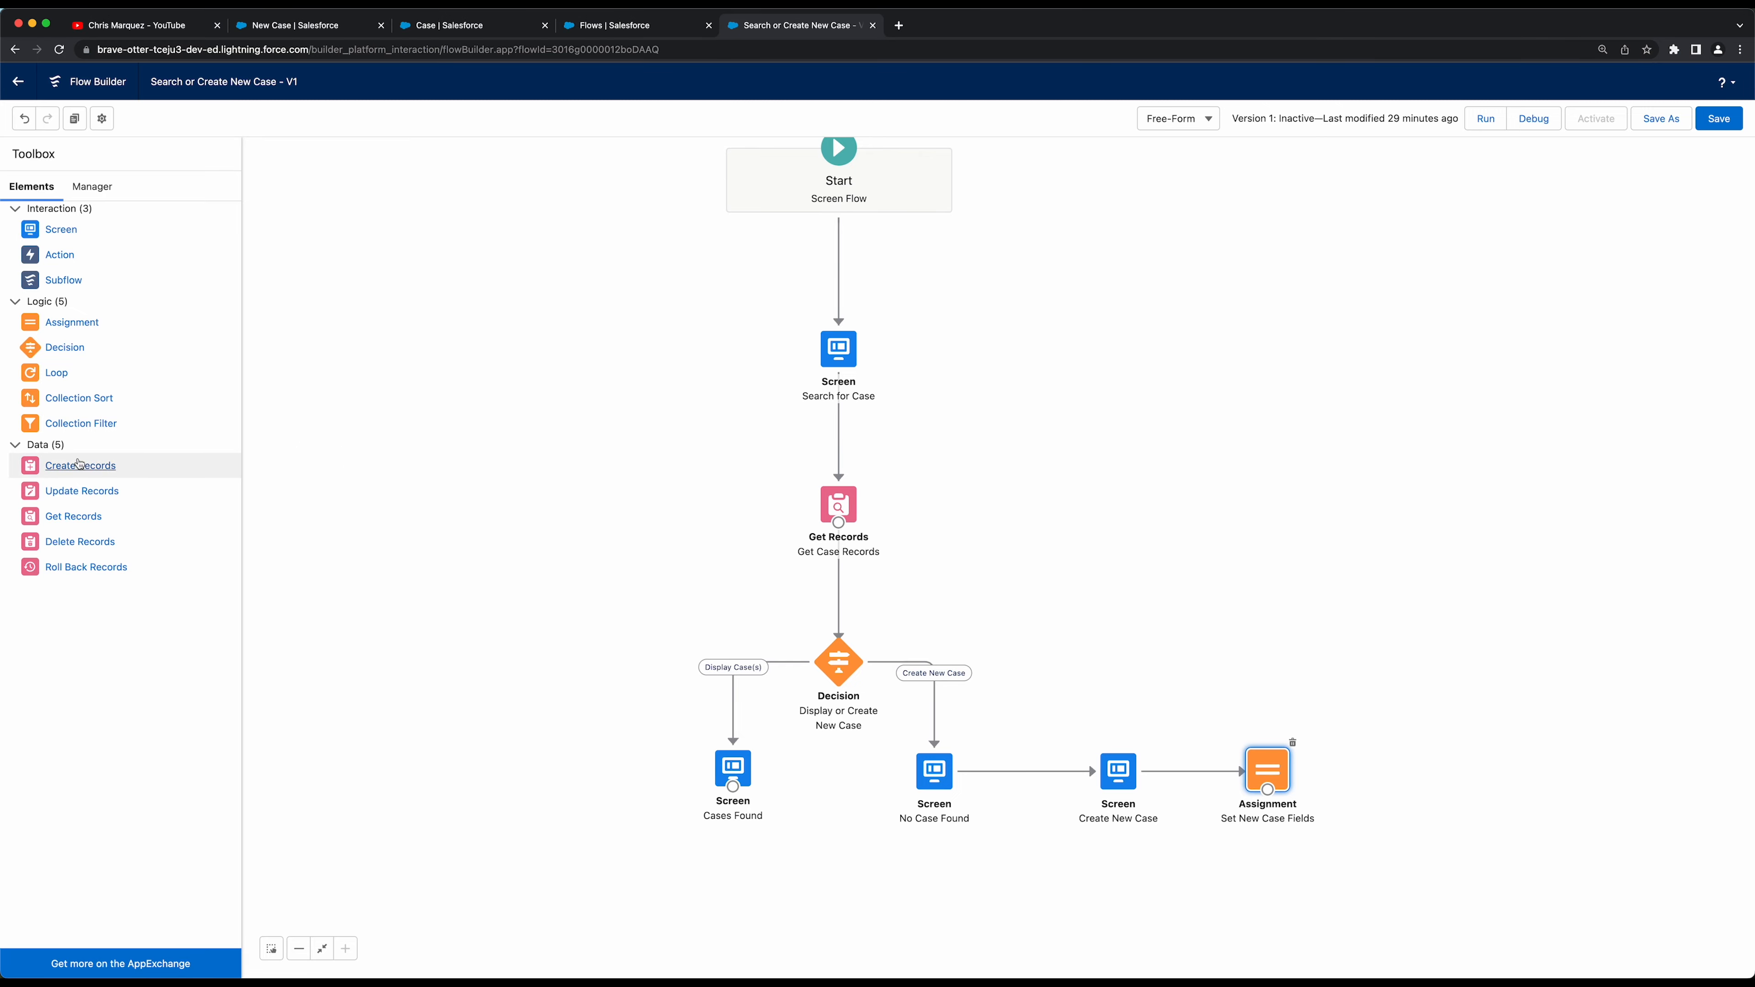
left_click_drag(70, 466, 1417, 763)
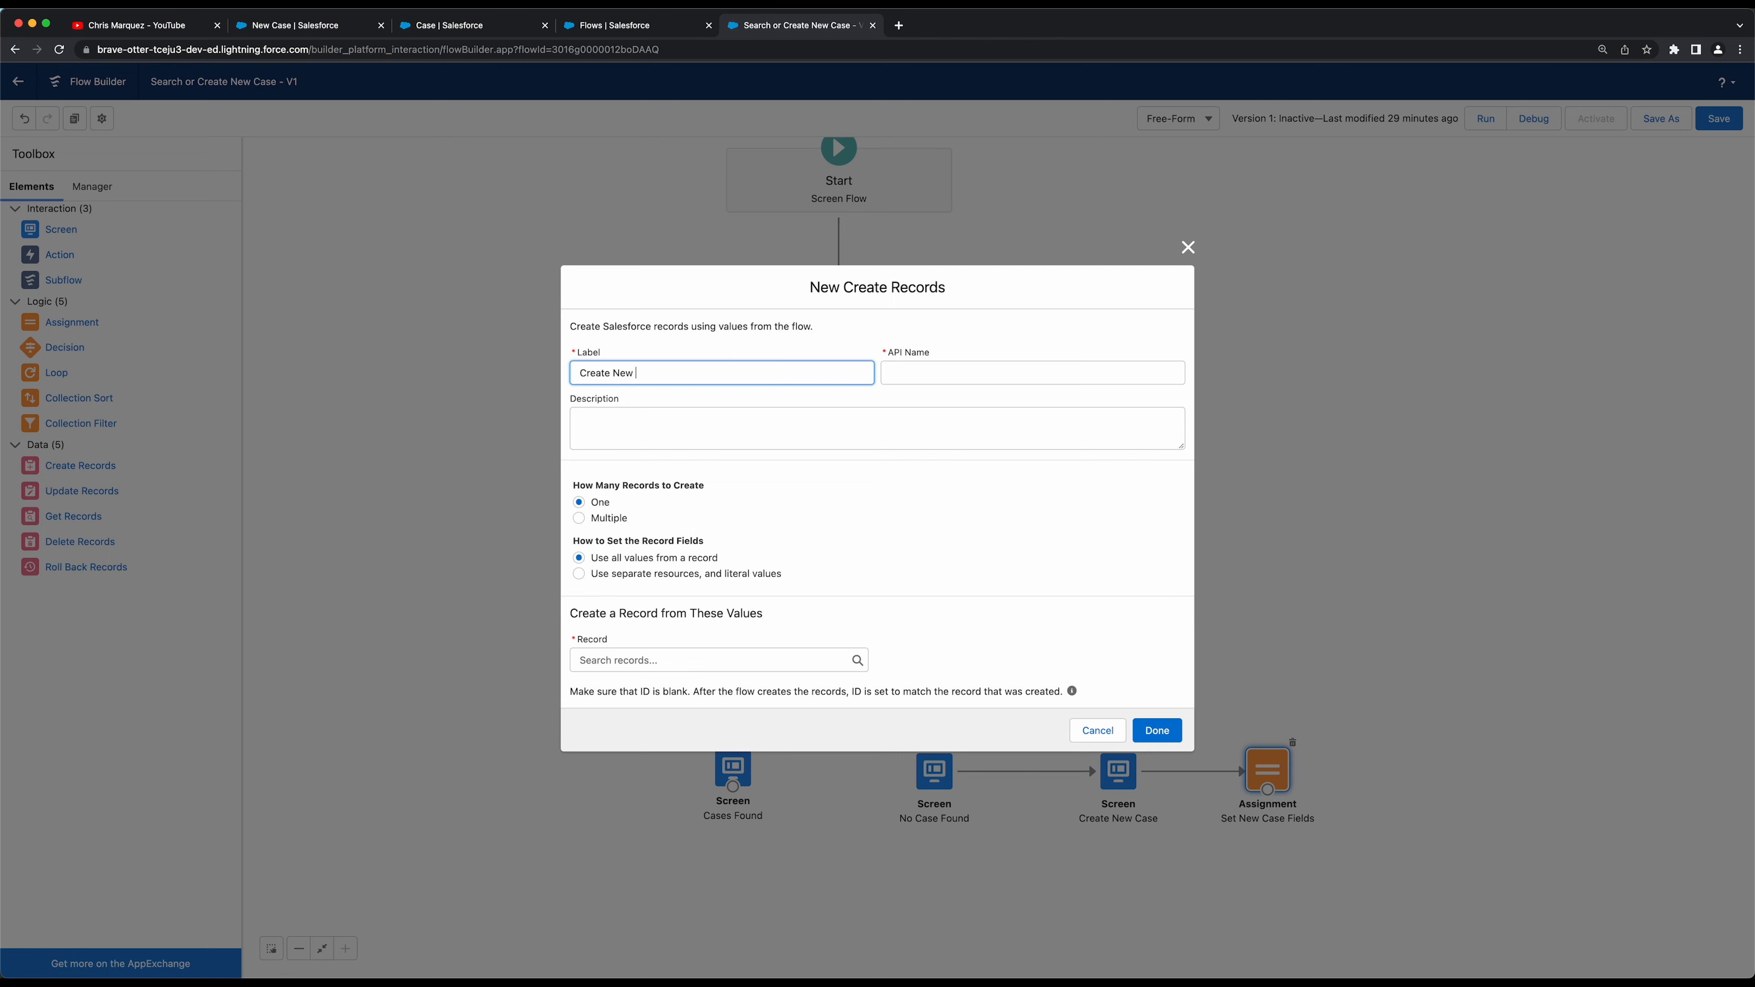
key("Tab")
key("Tab")
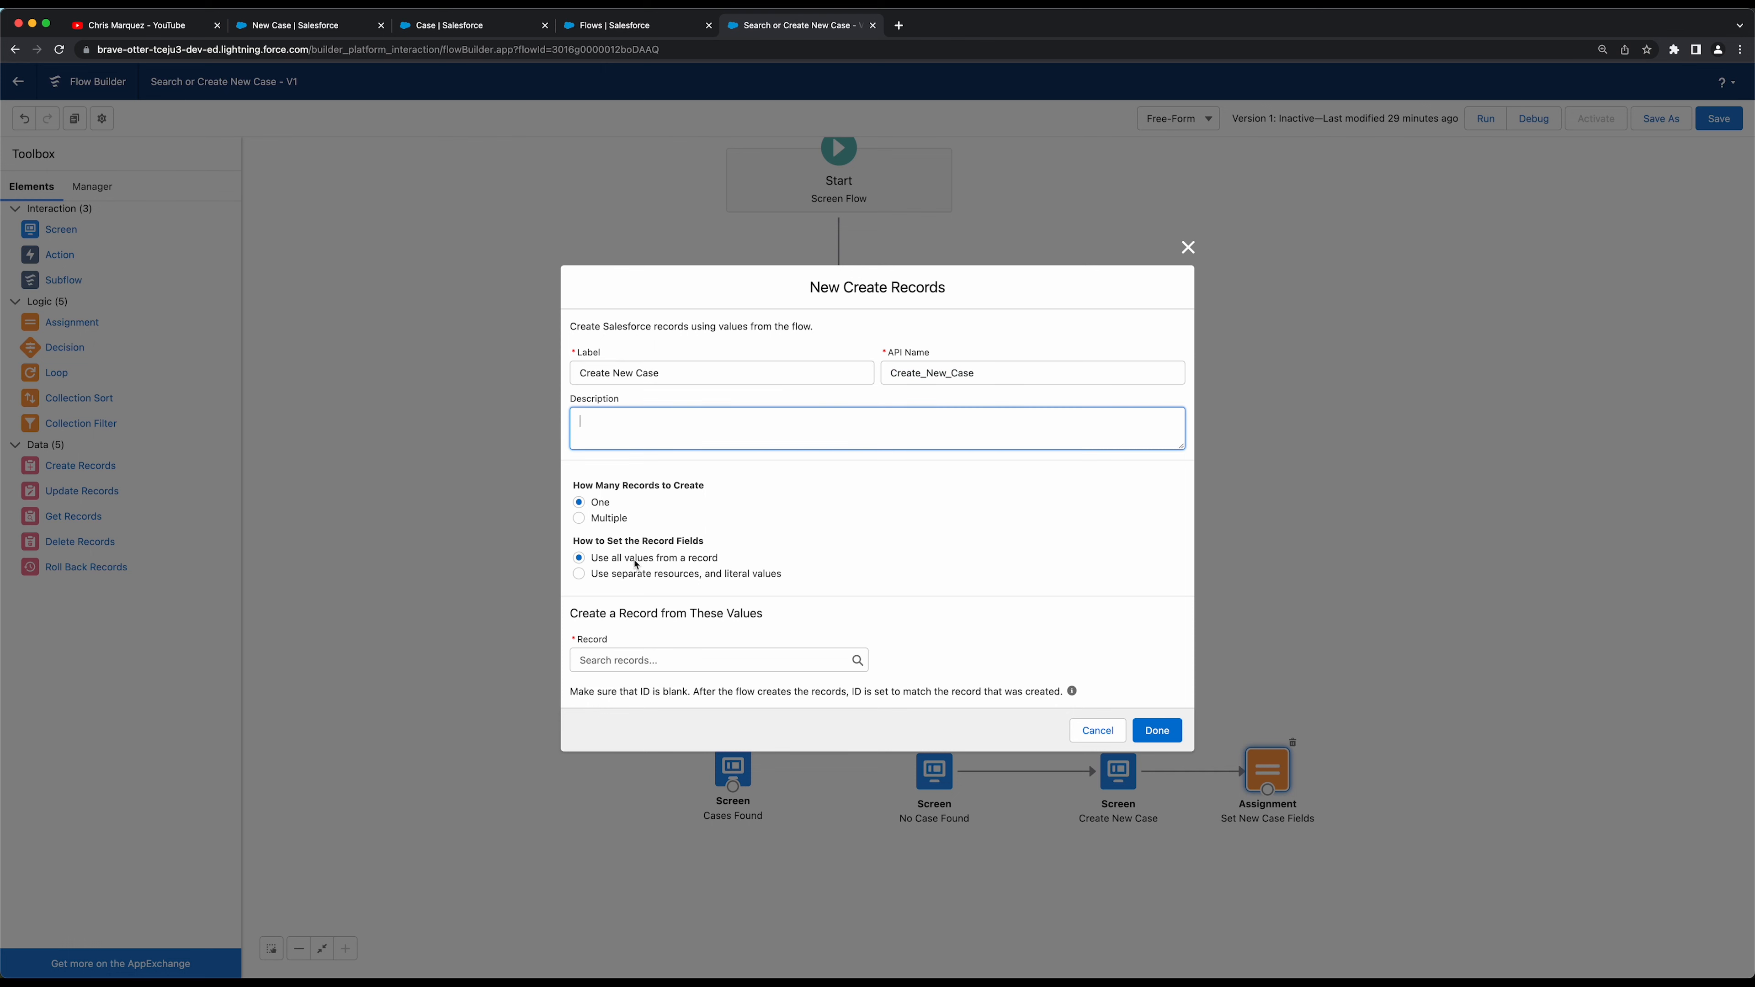
left_click(648, 653)
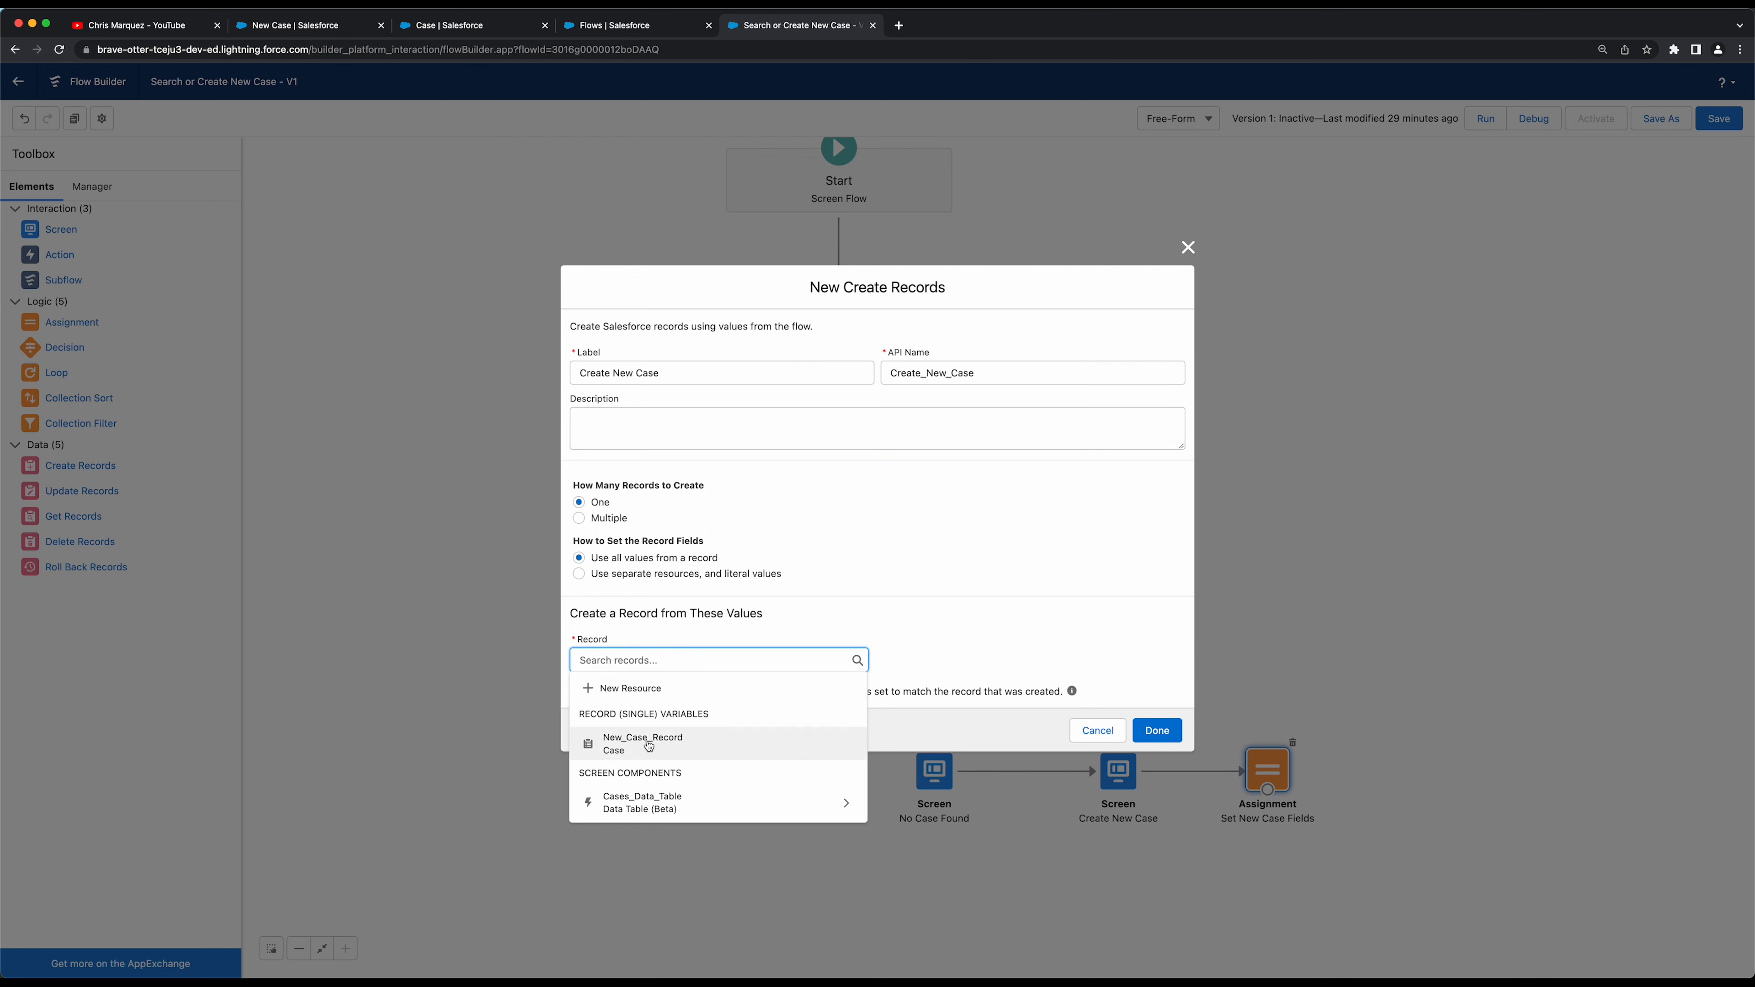
left_click(605, 748)
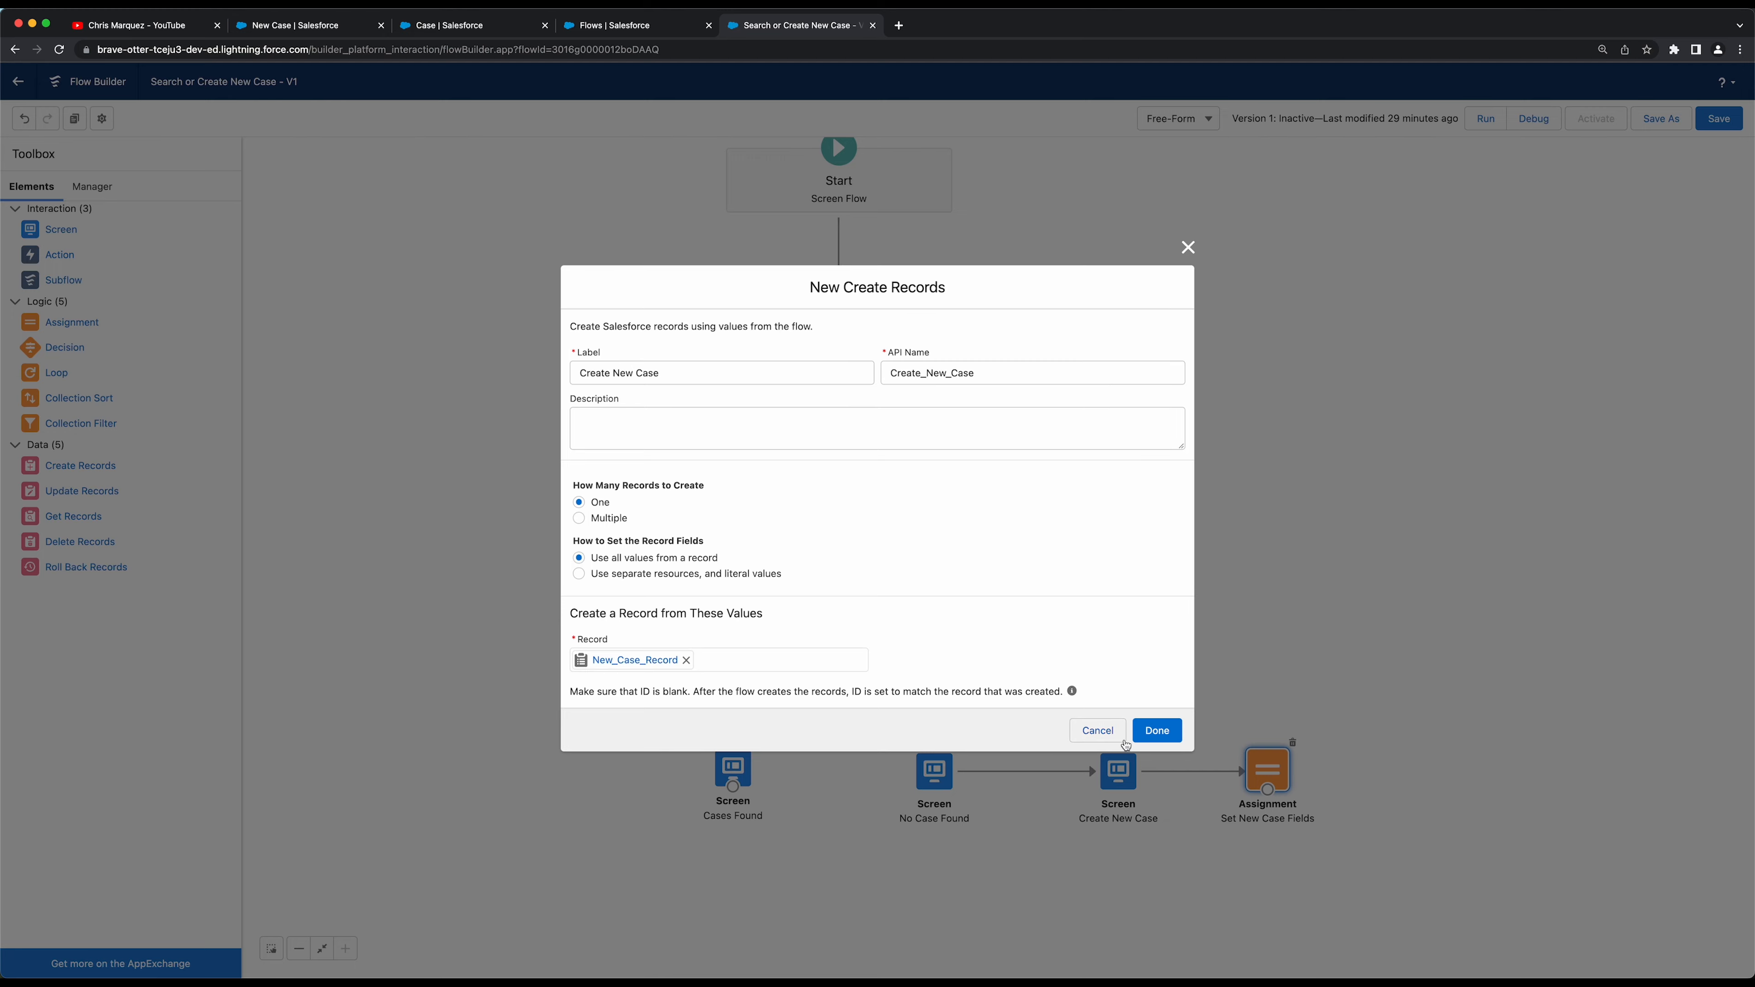
left_click(1158, 730)
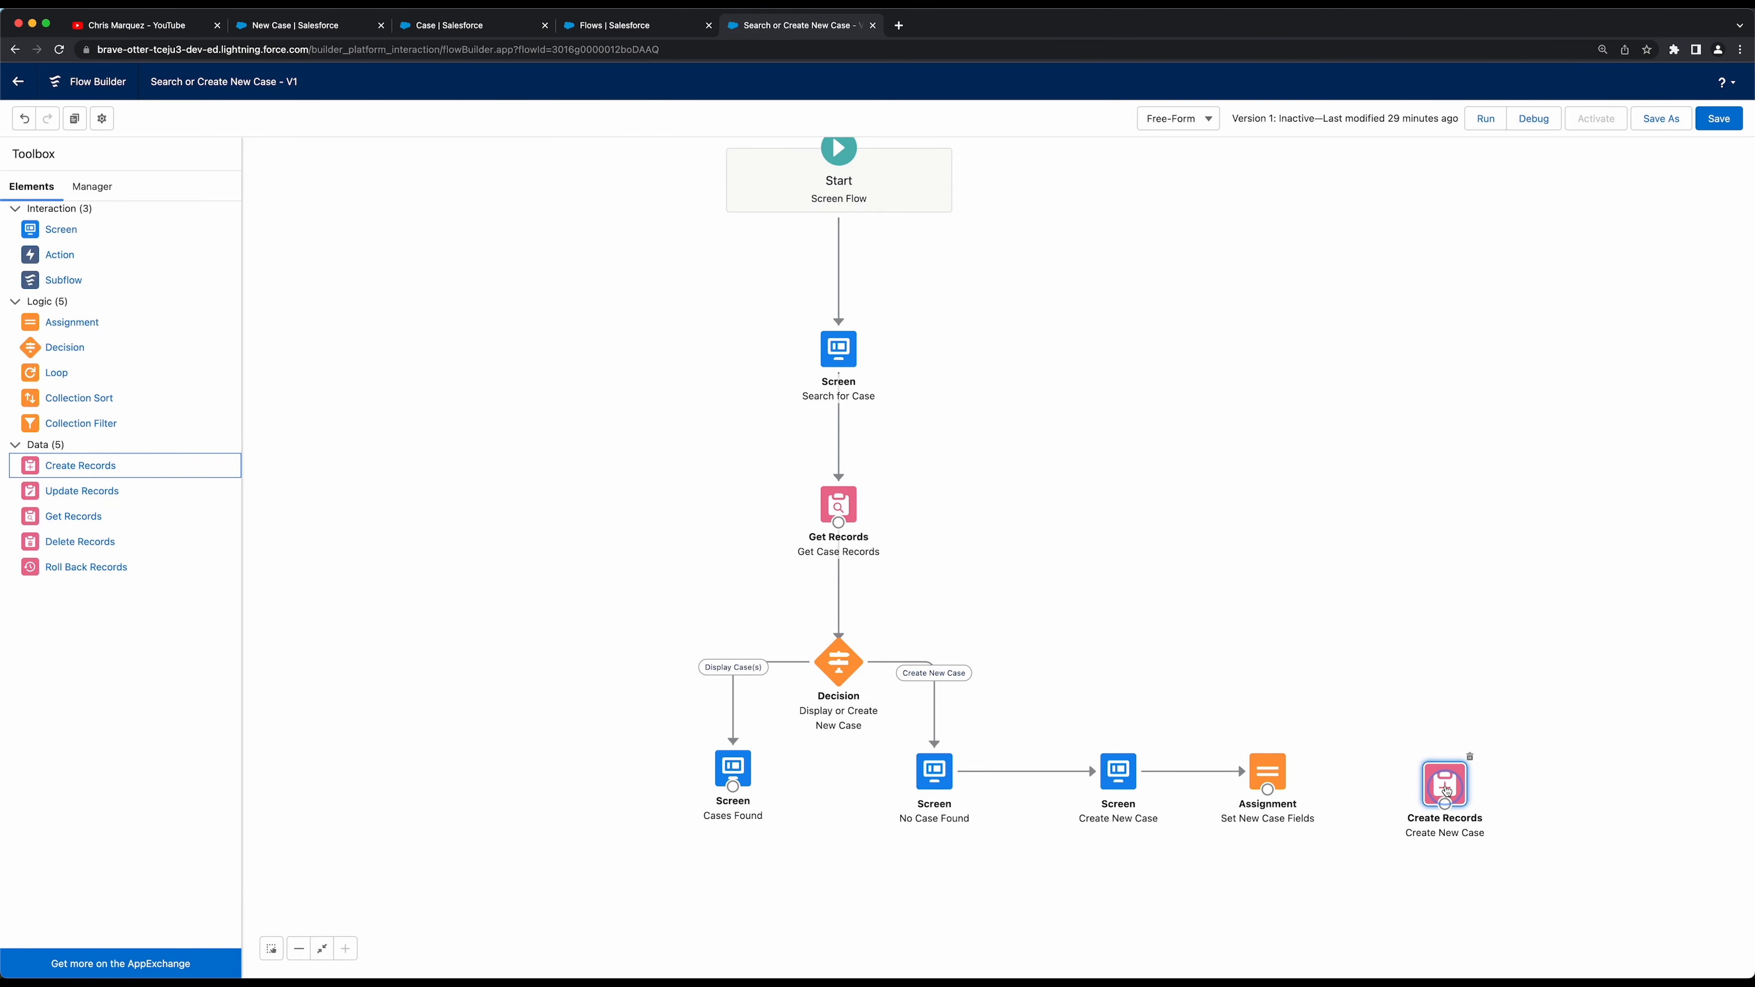
Align the Create New Case record element with the row and connect the Set New Case Fields assignment to it
mouse_move(1446, 804)
left_mouse_down()
mouse_move(1413, 784)
mouse_move(1429, 782)
left_mouse_up()
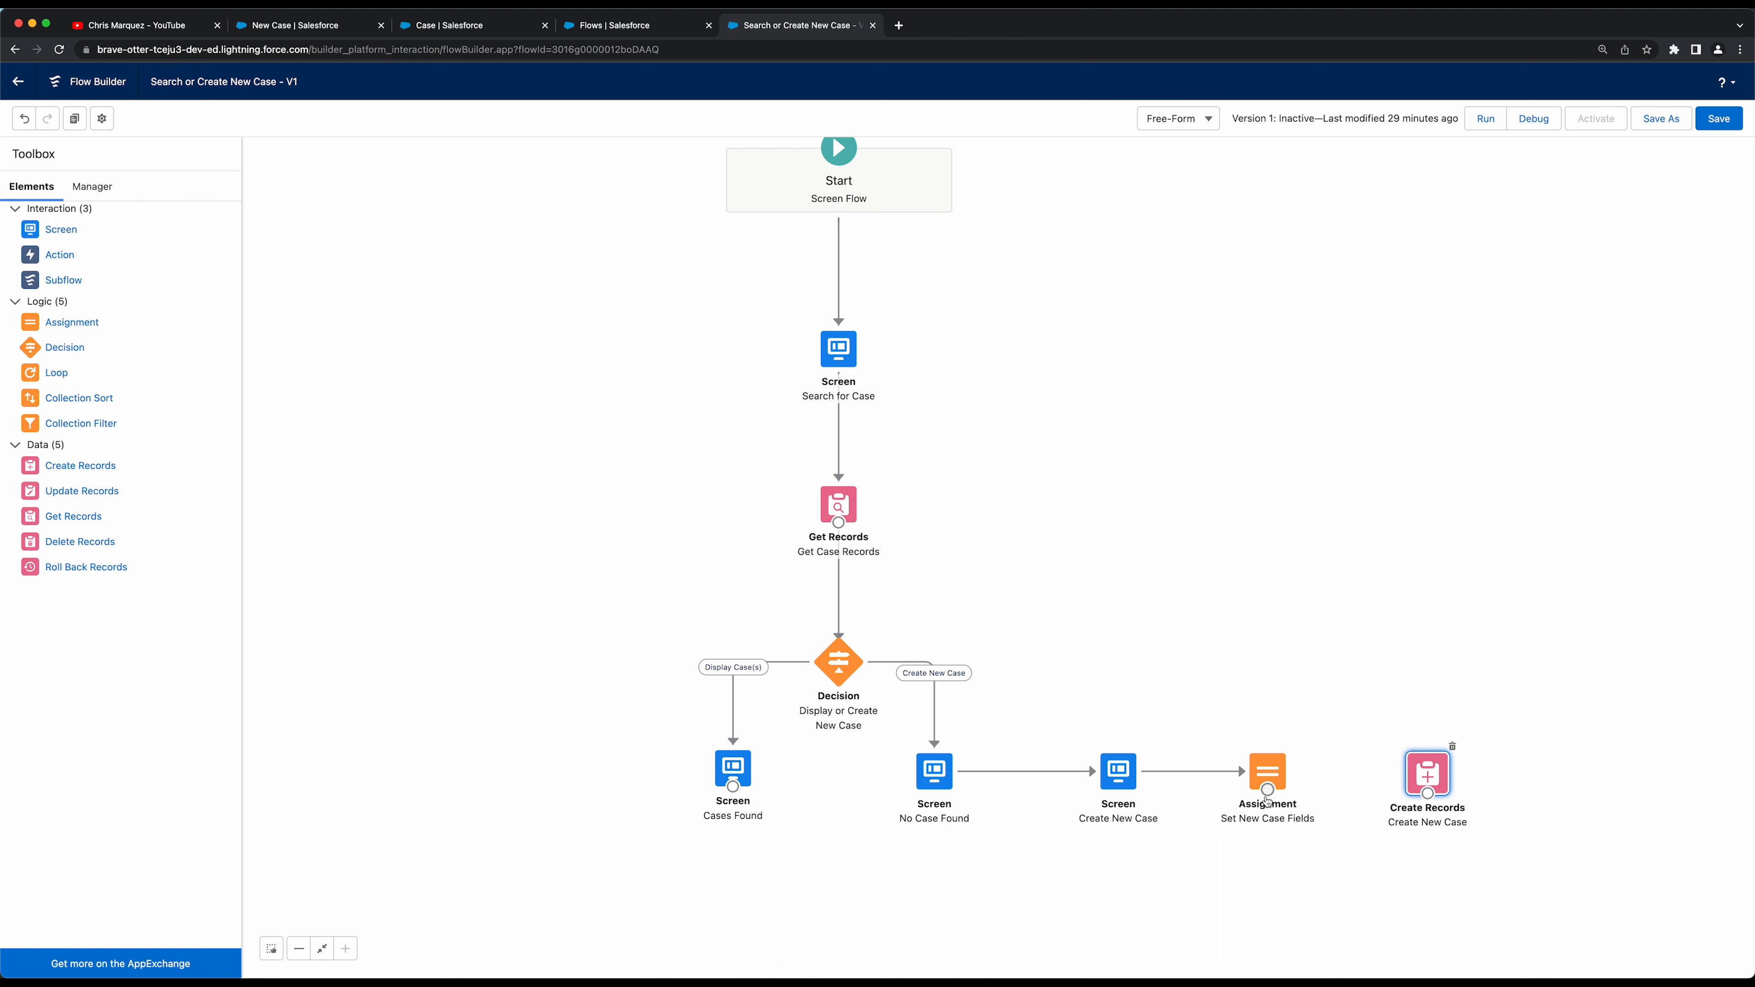
left_click_drag(1270, 791, 1425, 772)
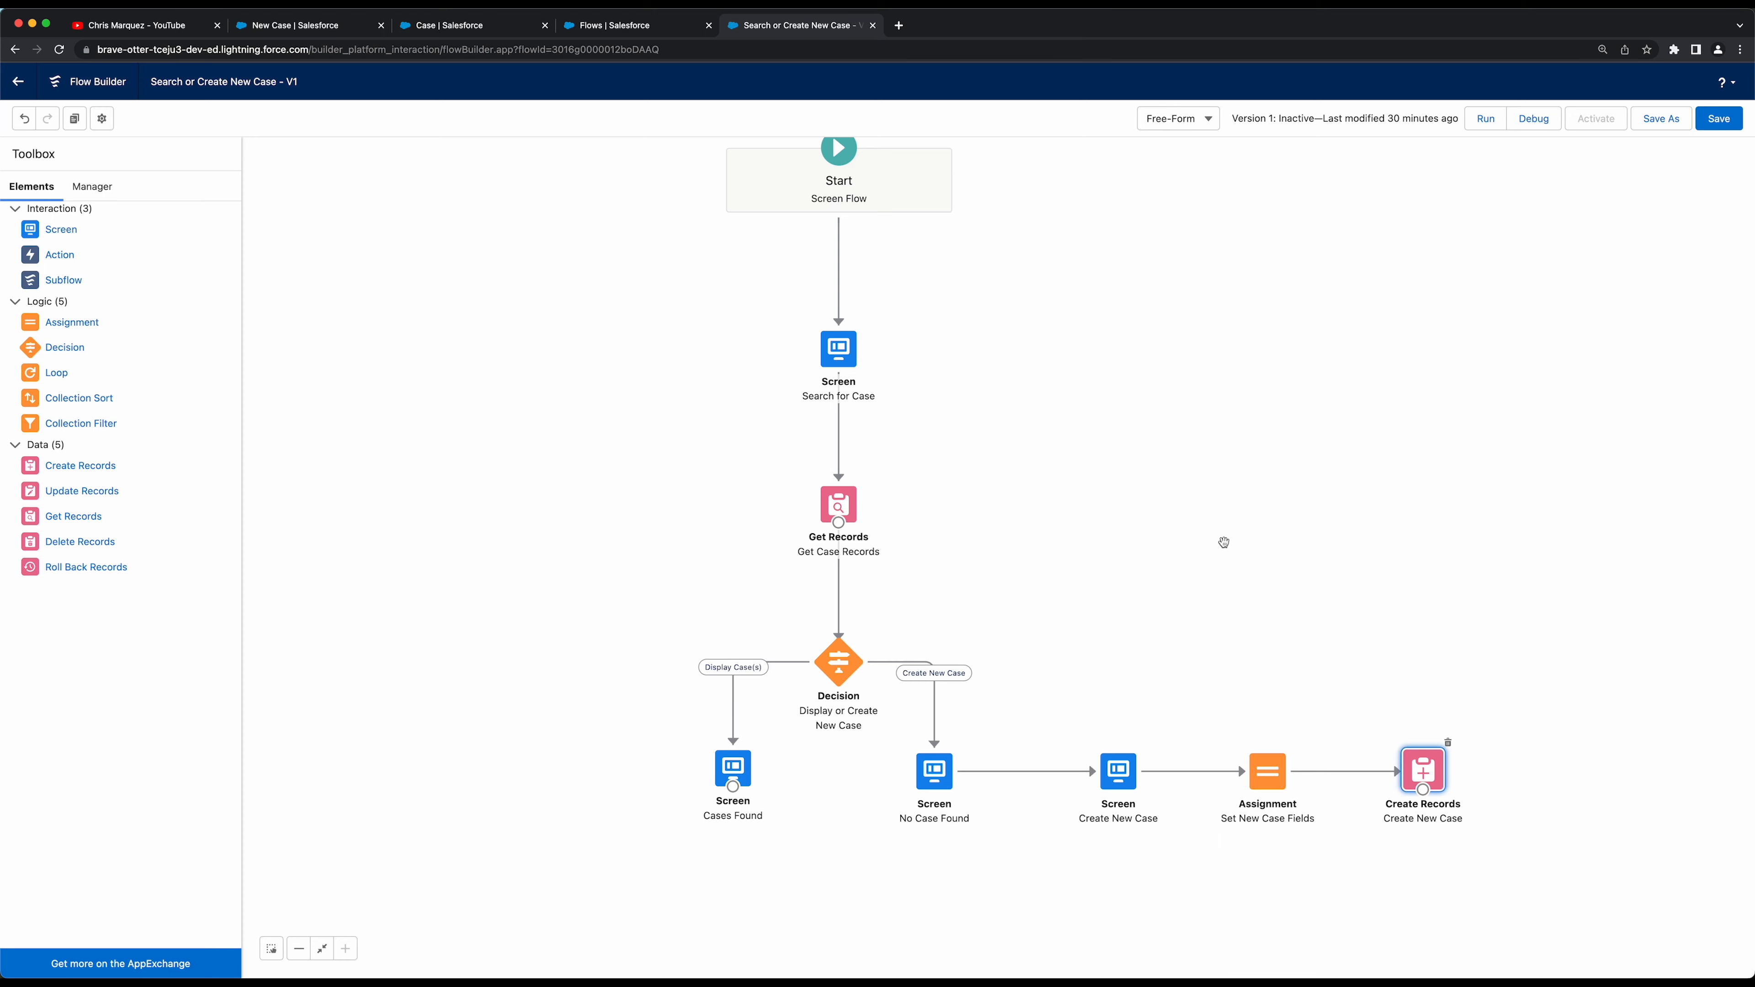
Review the Search for Case screen, the Get Case Records filters, and the Cases Found and No Case Found screens
left_click_drag(1223, 542, 1161, 580)
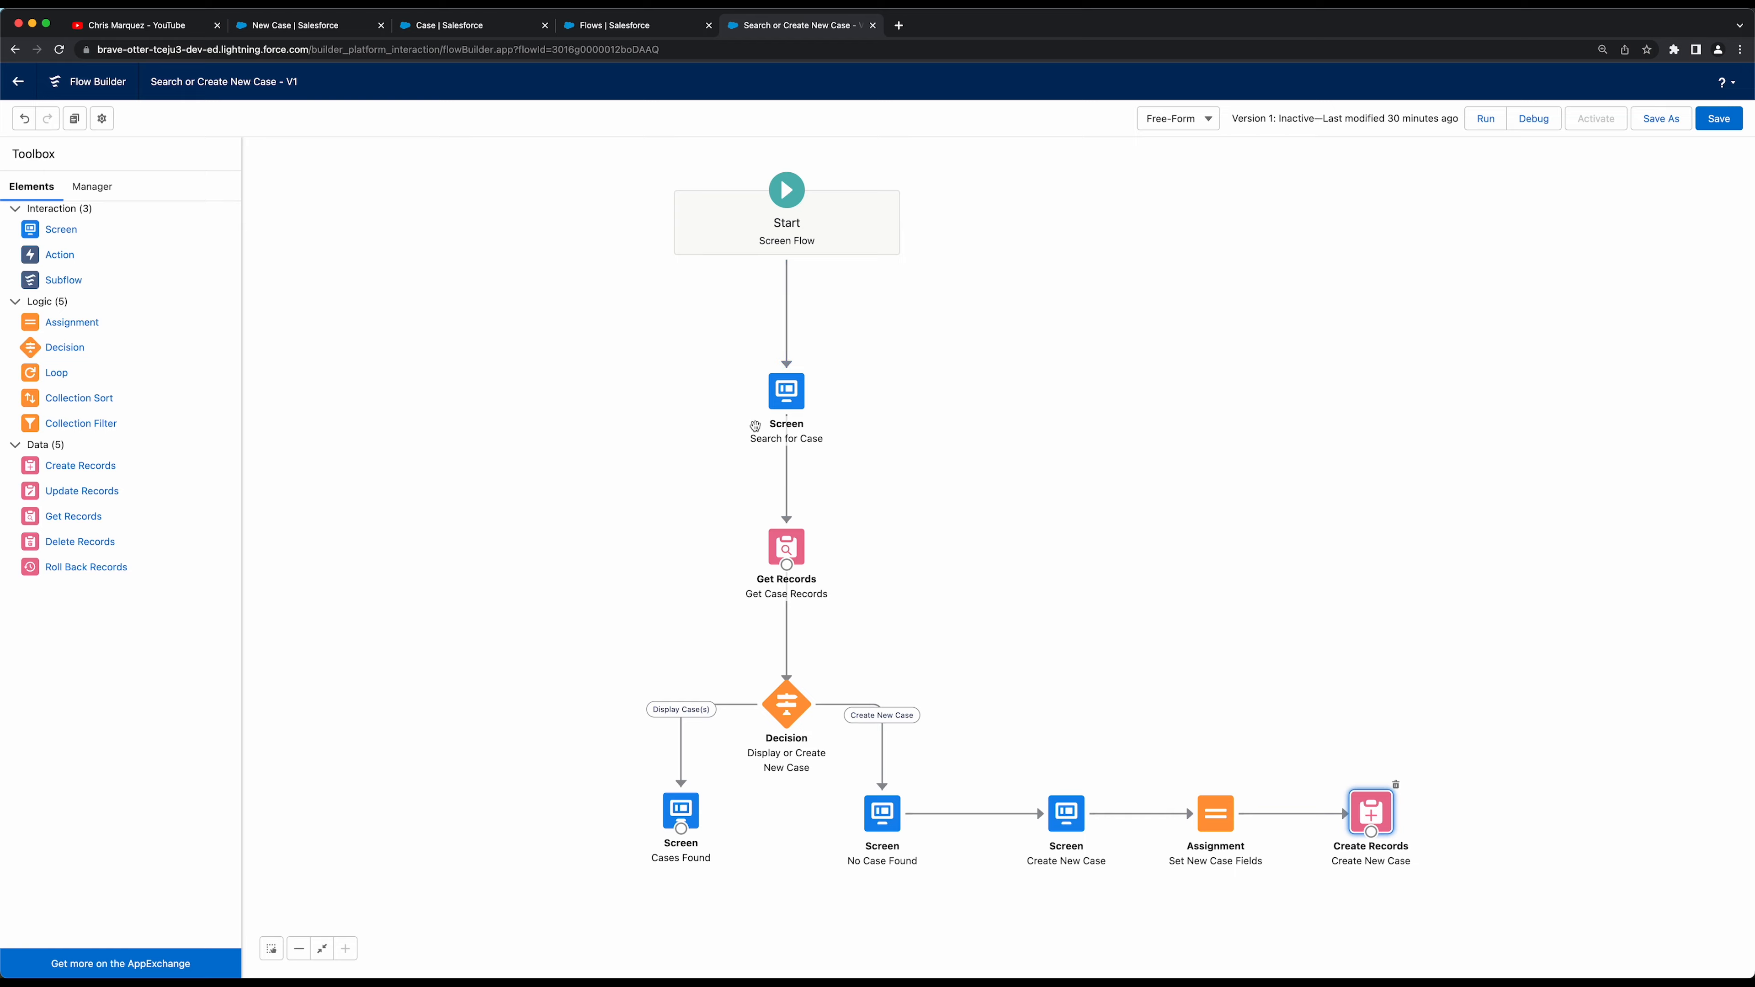
double_click(794, 389)
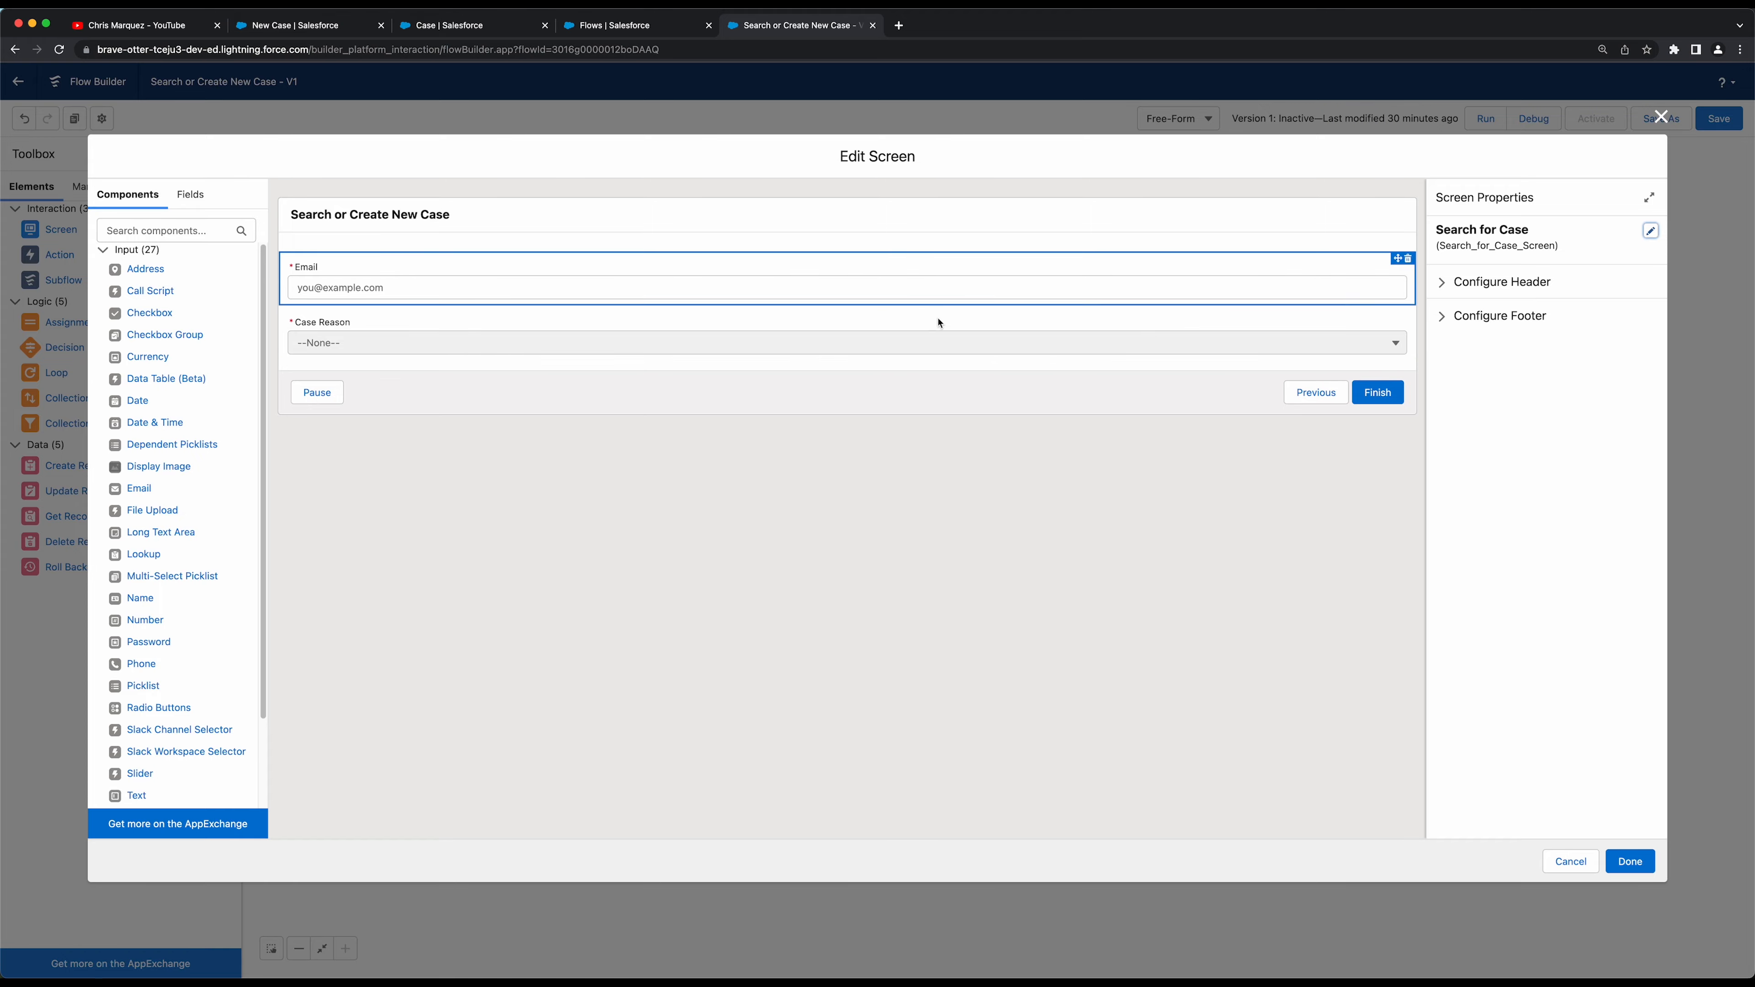
left_click(1661, 116)
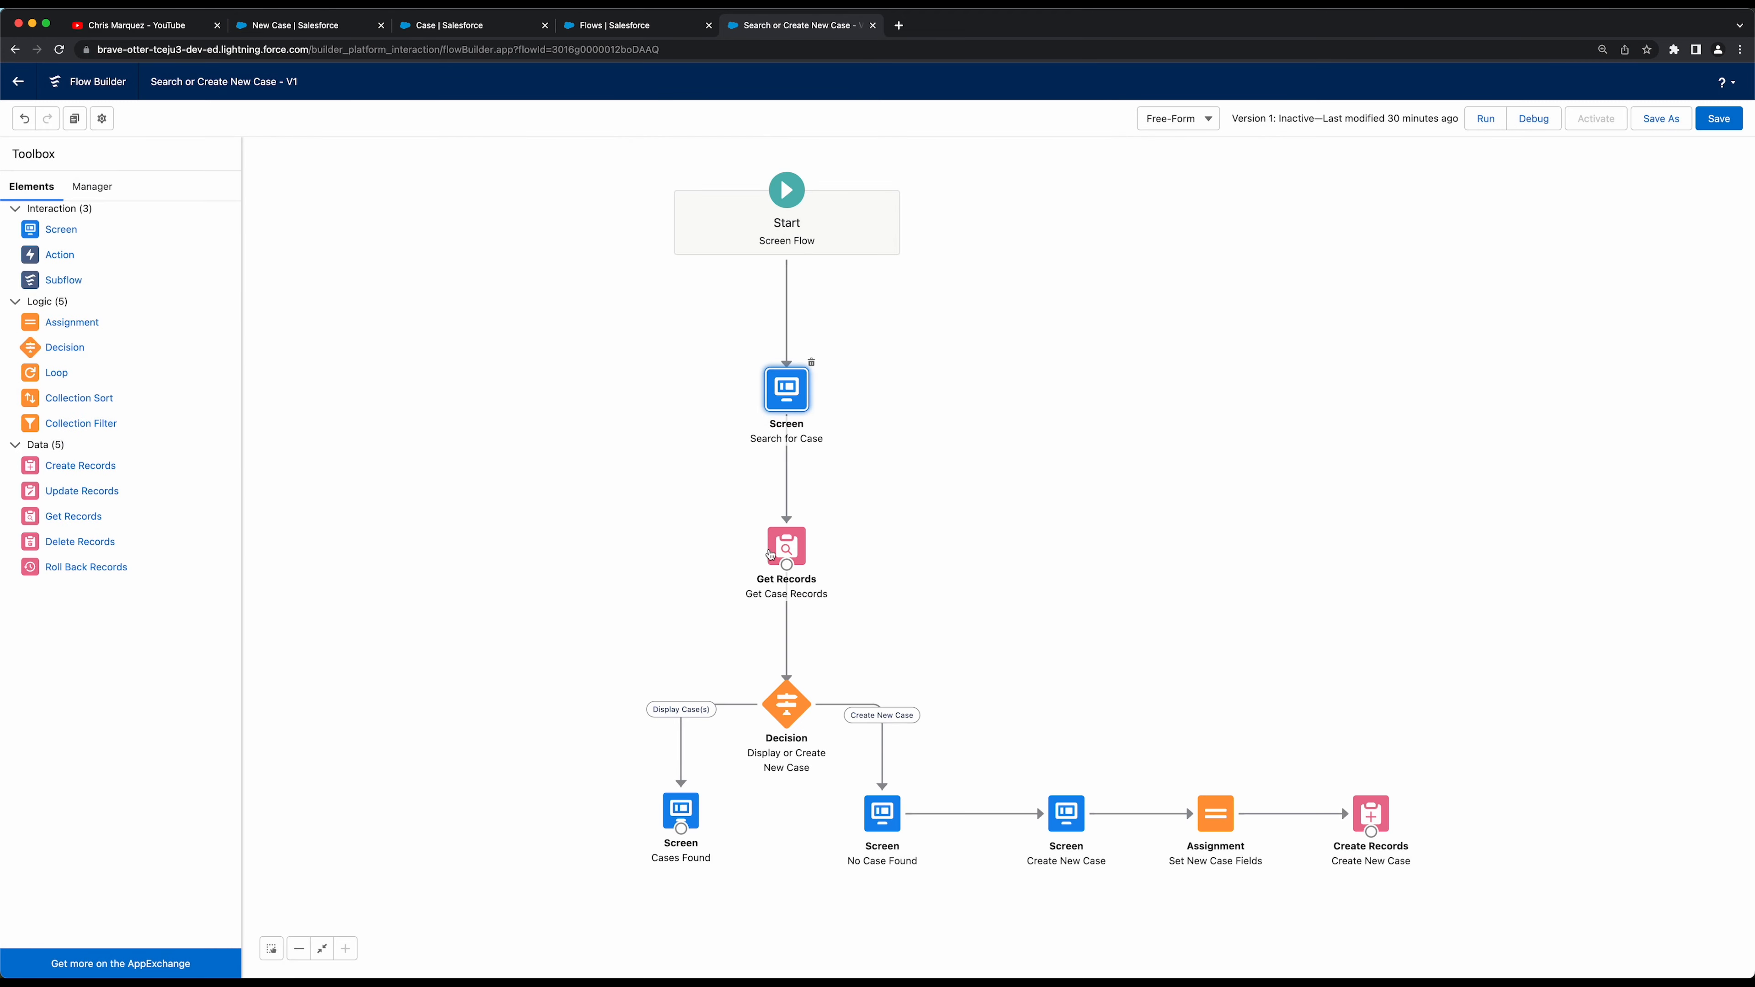
double_click(771, 555)
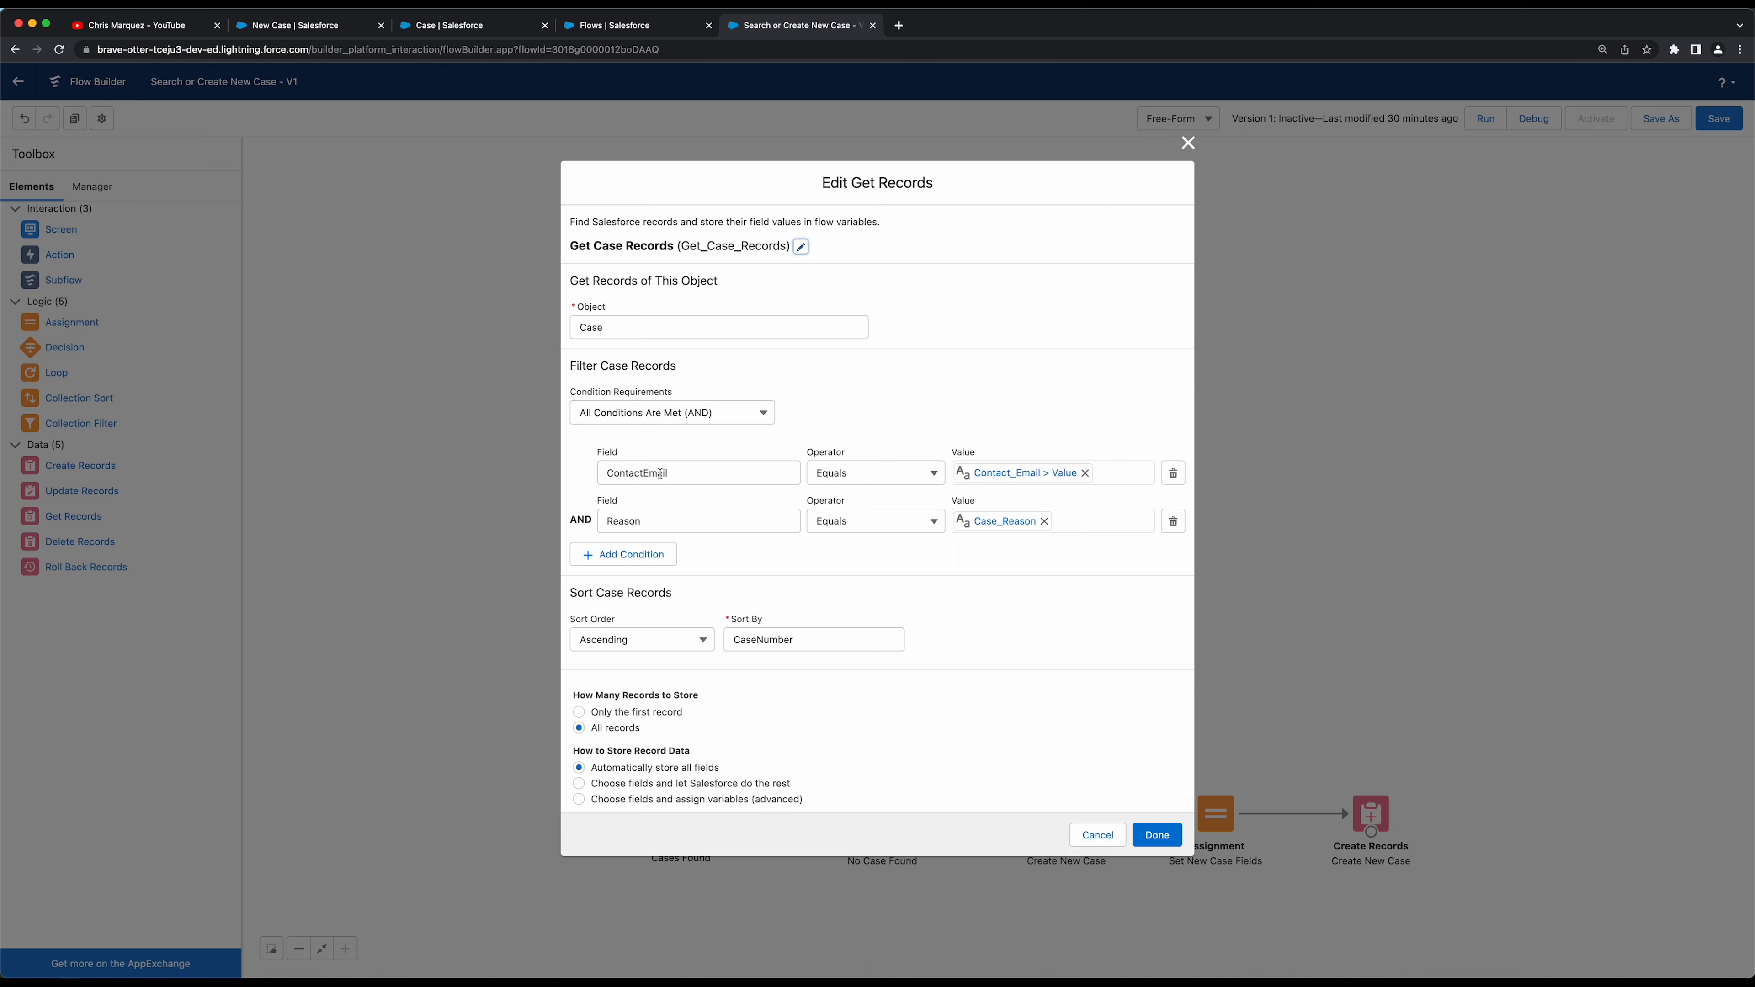
left_click(1199, 141)
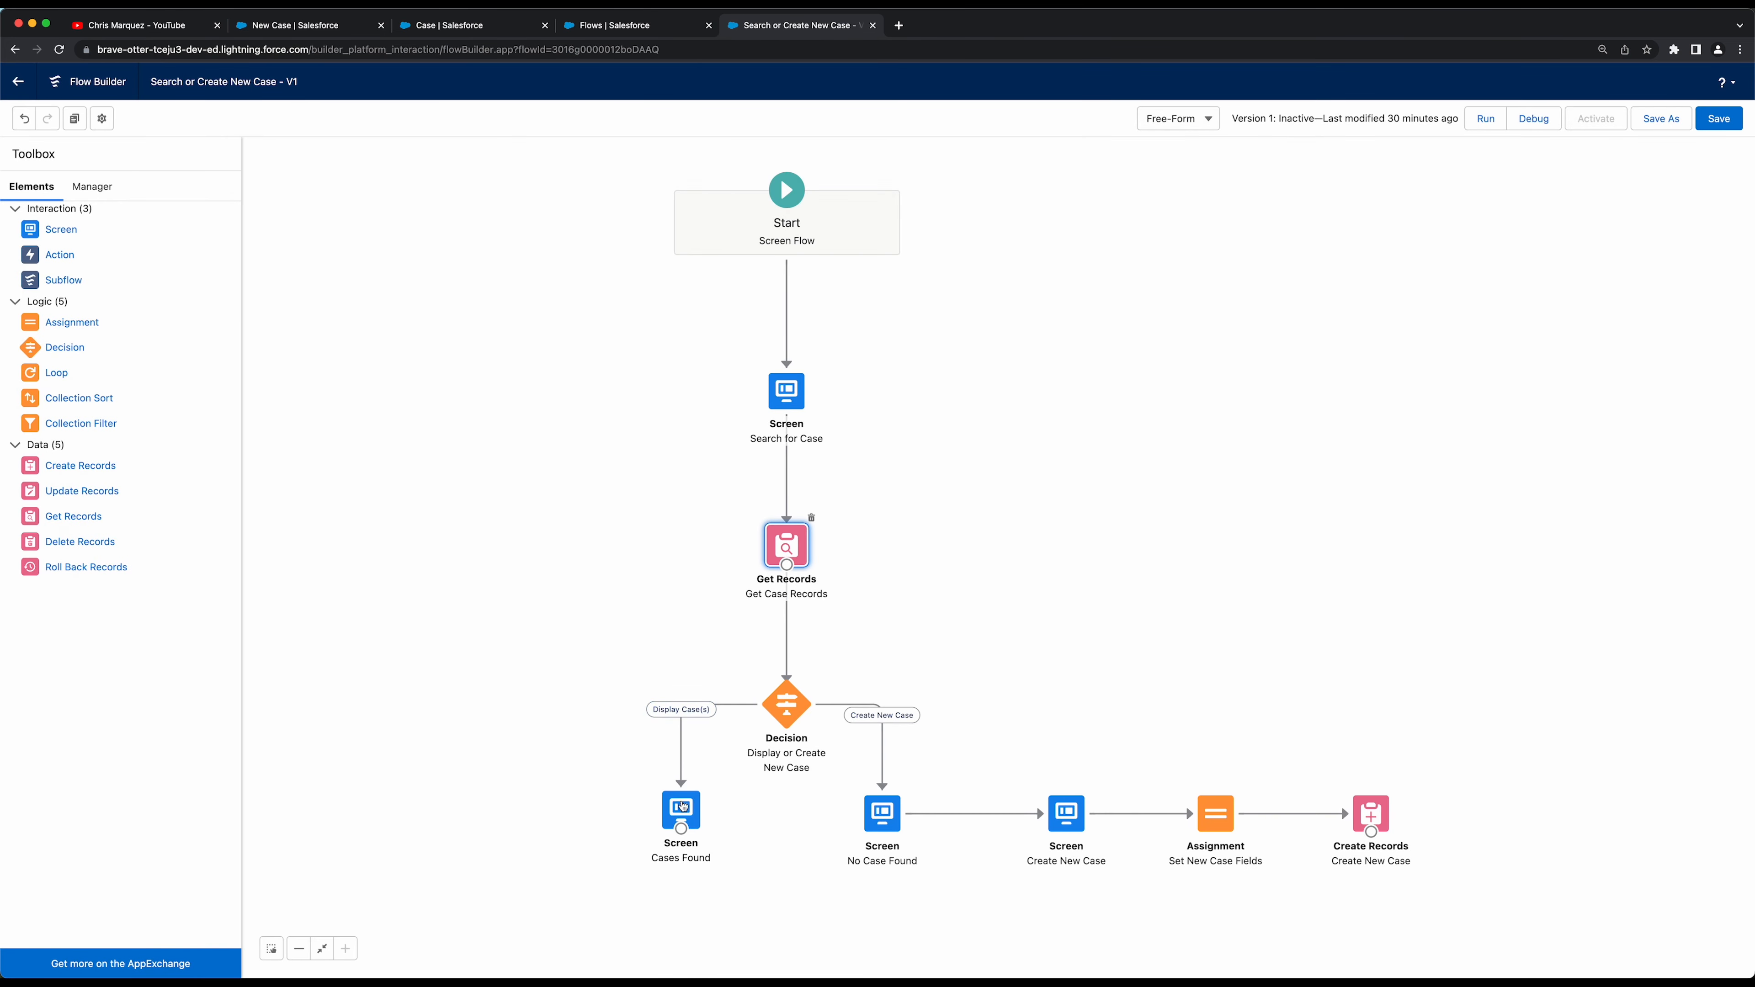
double_click(680, 810)
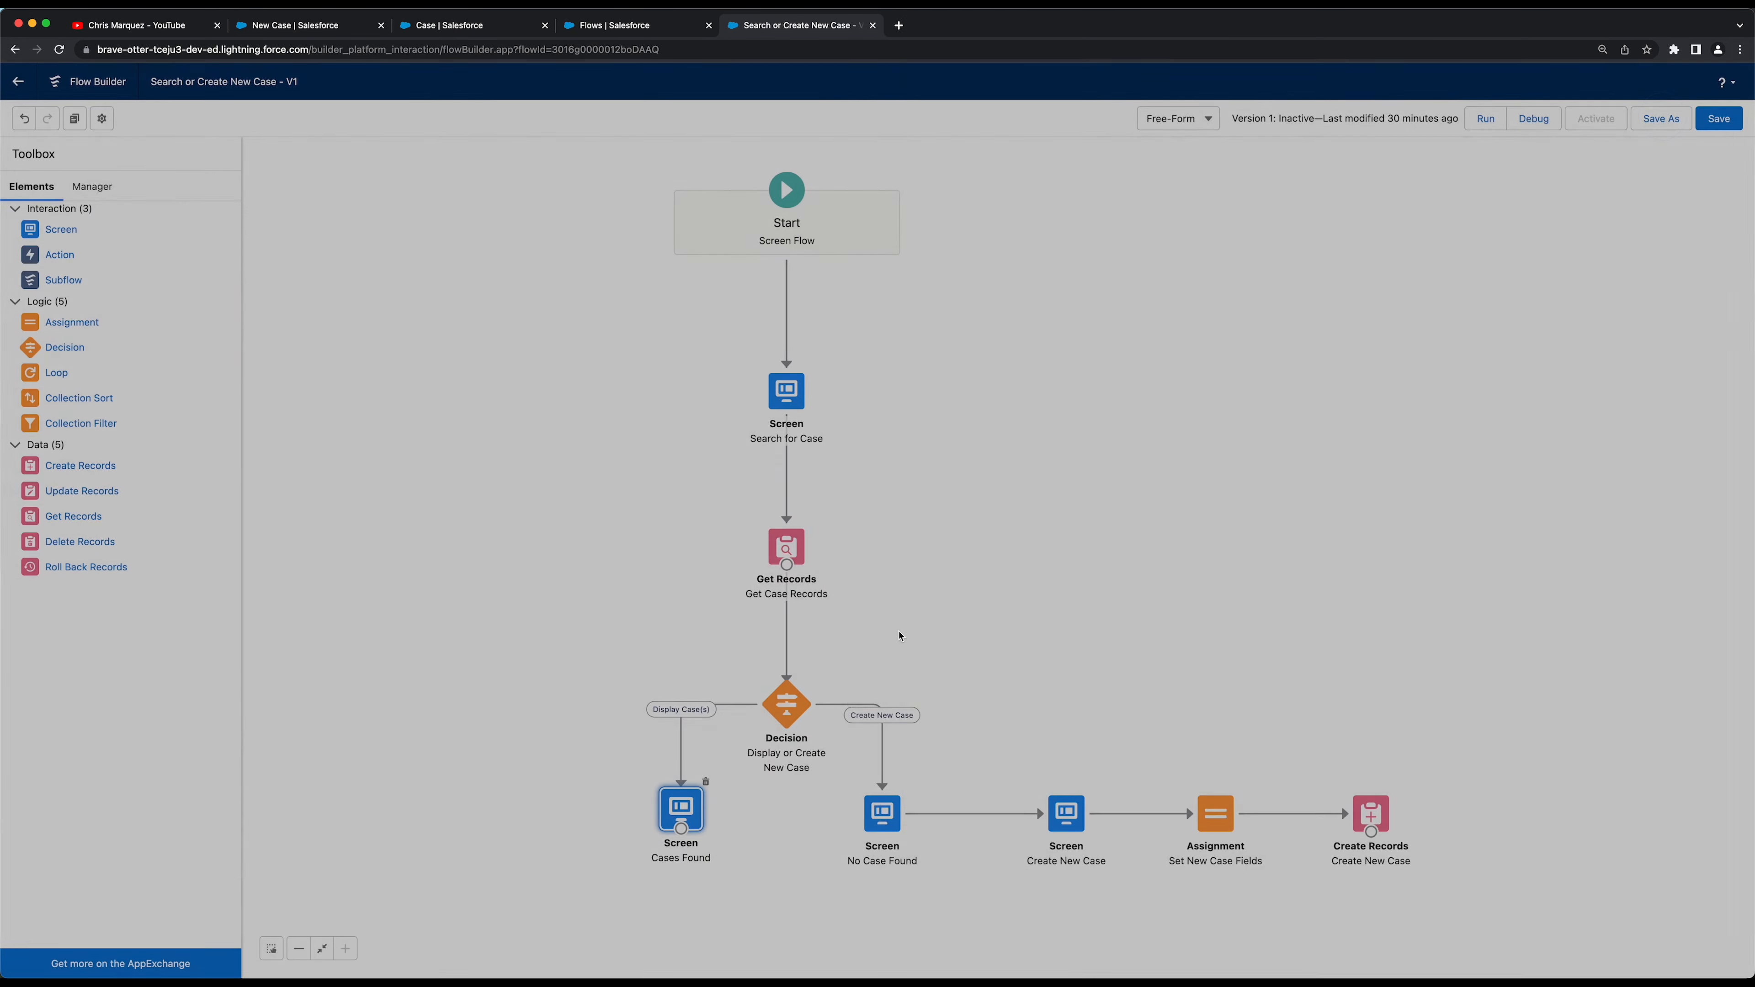
left_click(1661, 116)
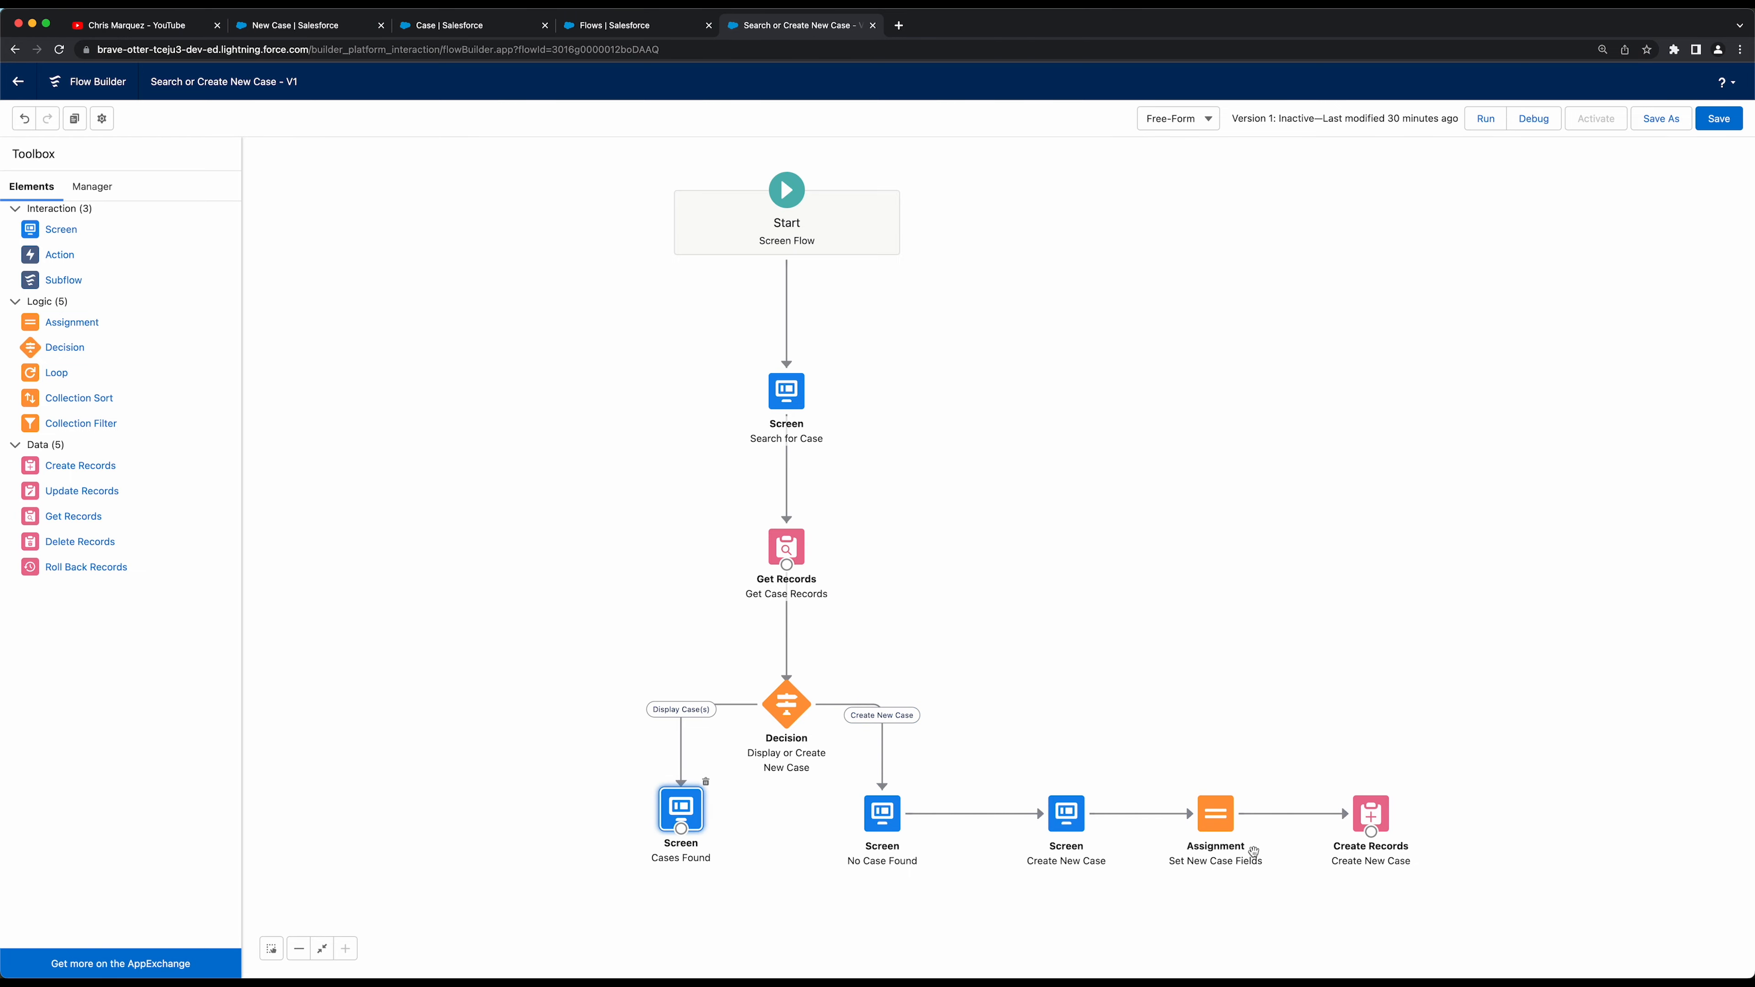
double_click(869, 822)
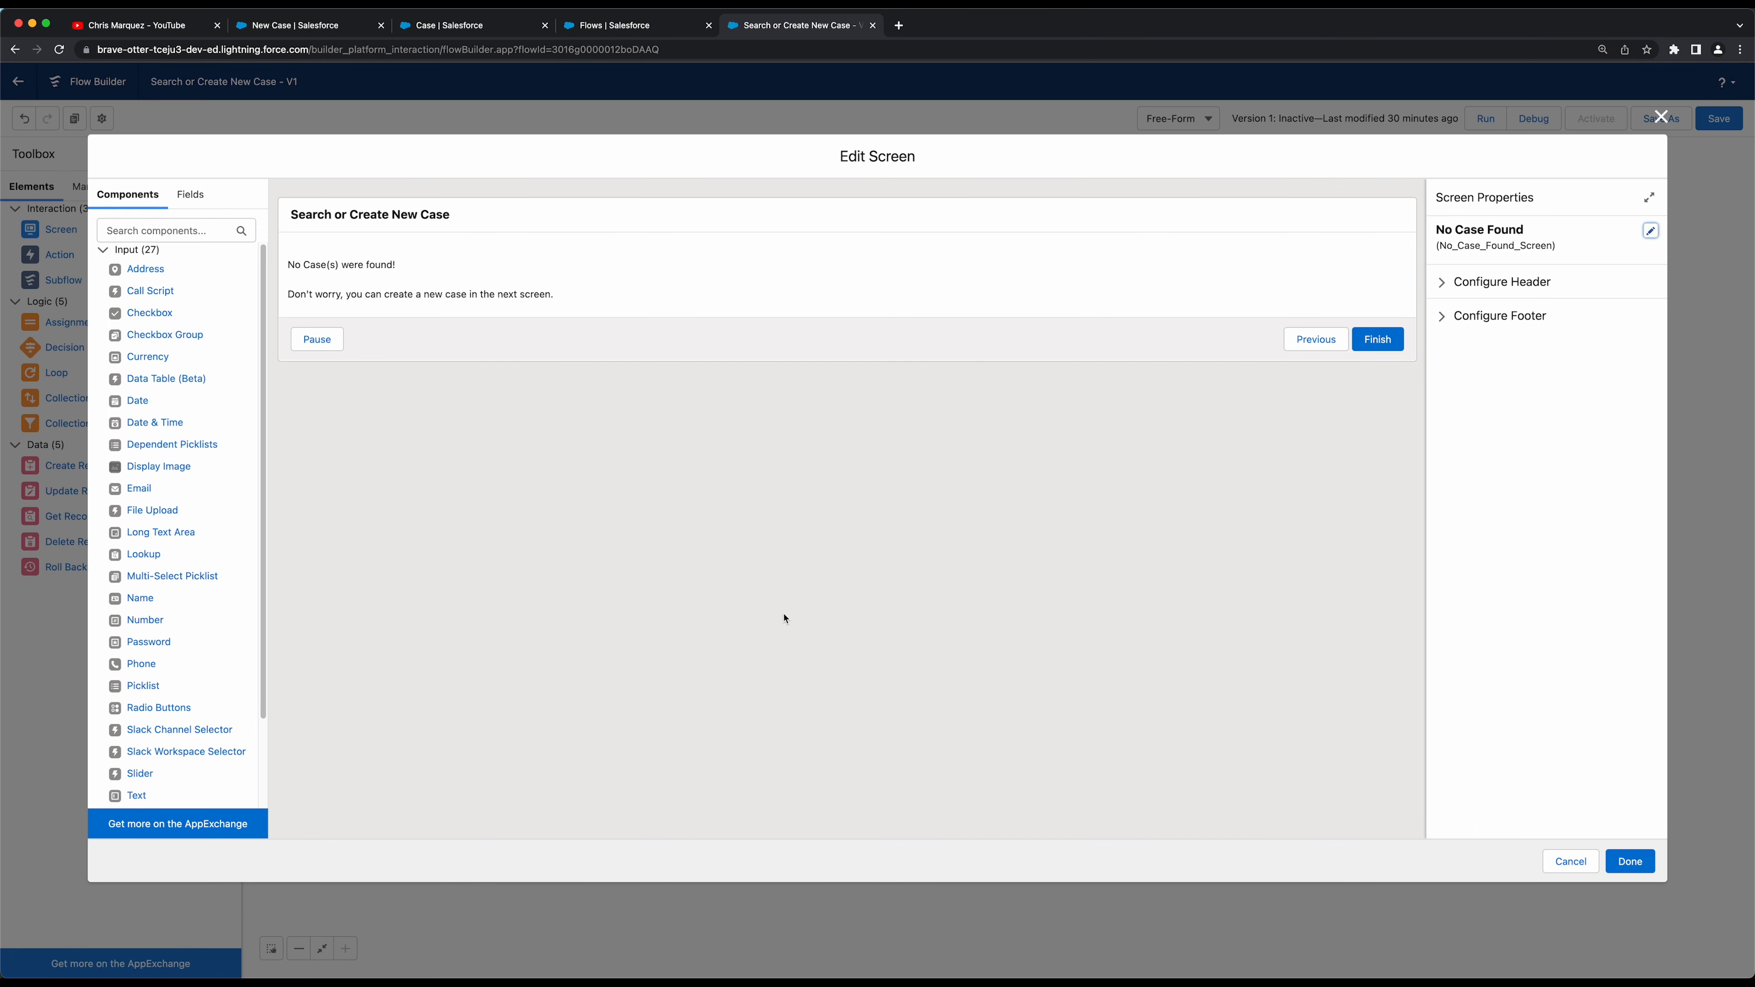
left_click(1660, 116)
Review the Contact Name lookup's advanced Record ID output on the Create New Case screen and the Set New Case Fields assignments
double_click(1066, 814)
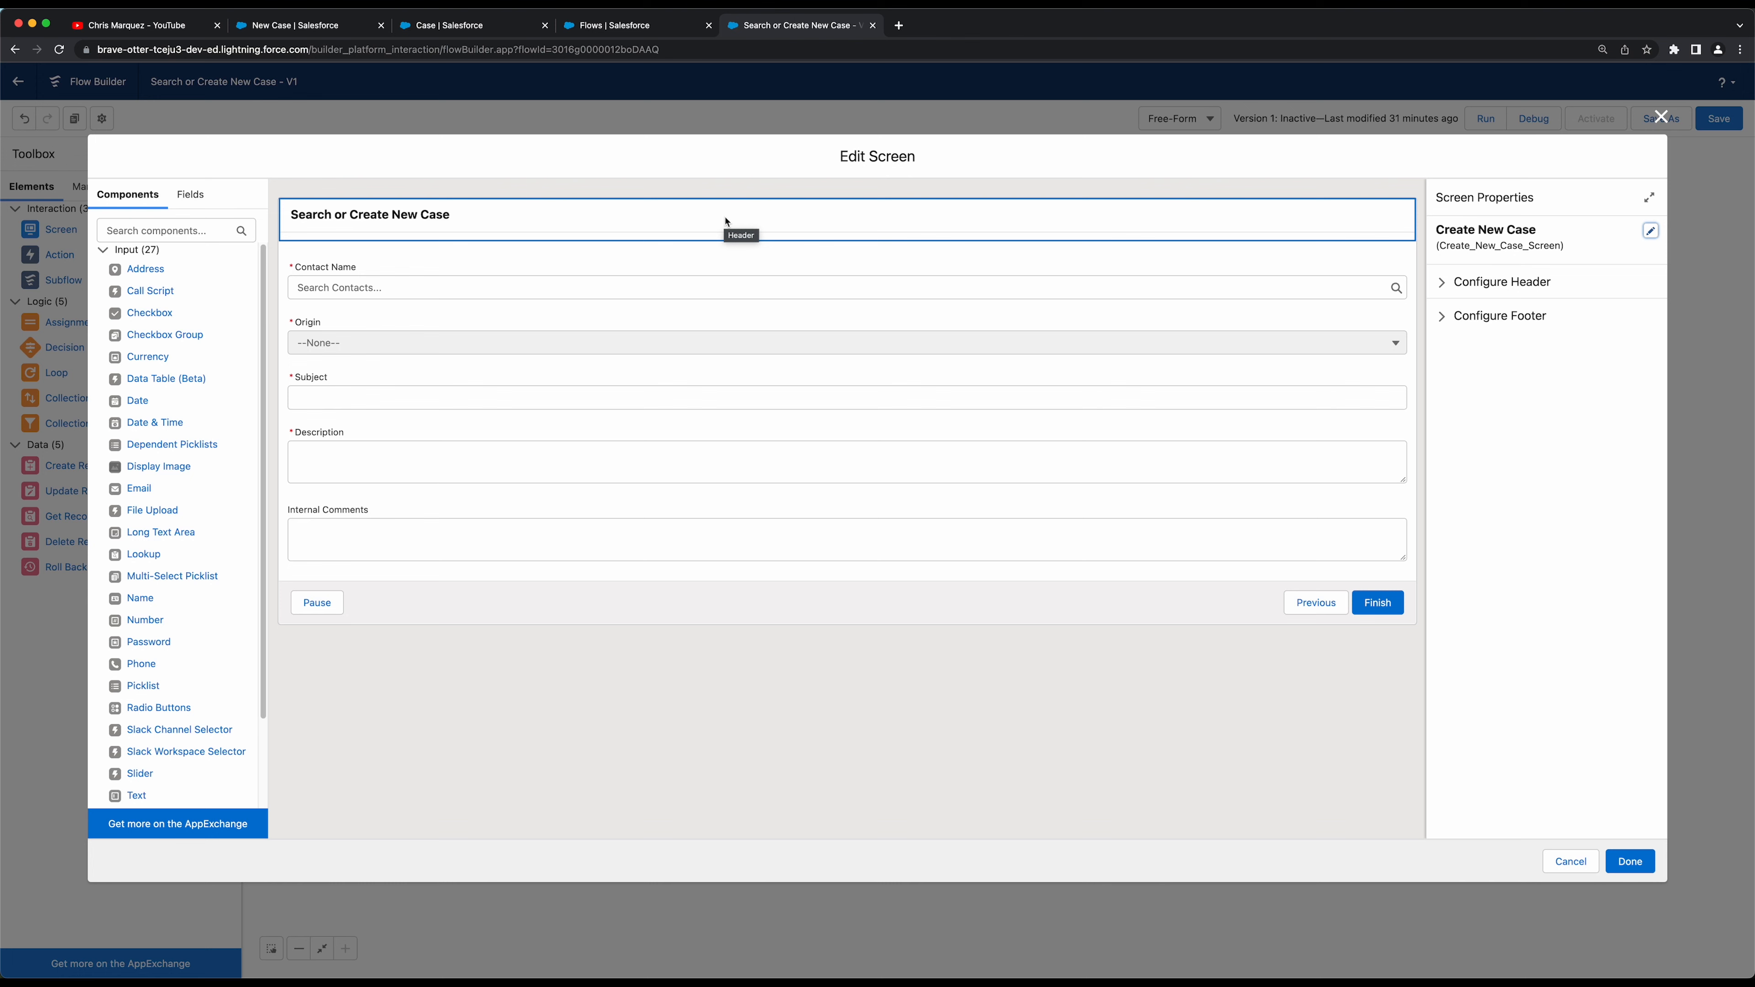
left_click(541, 279)
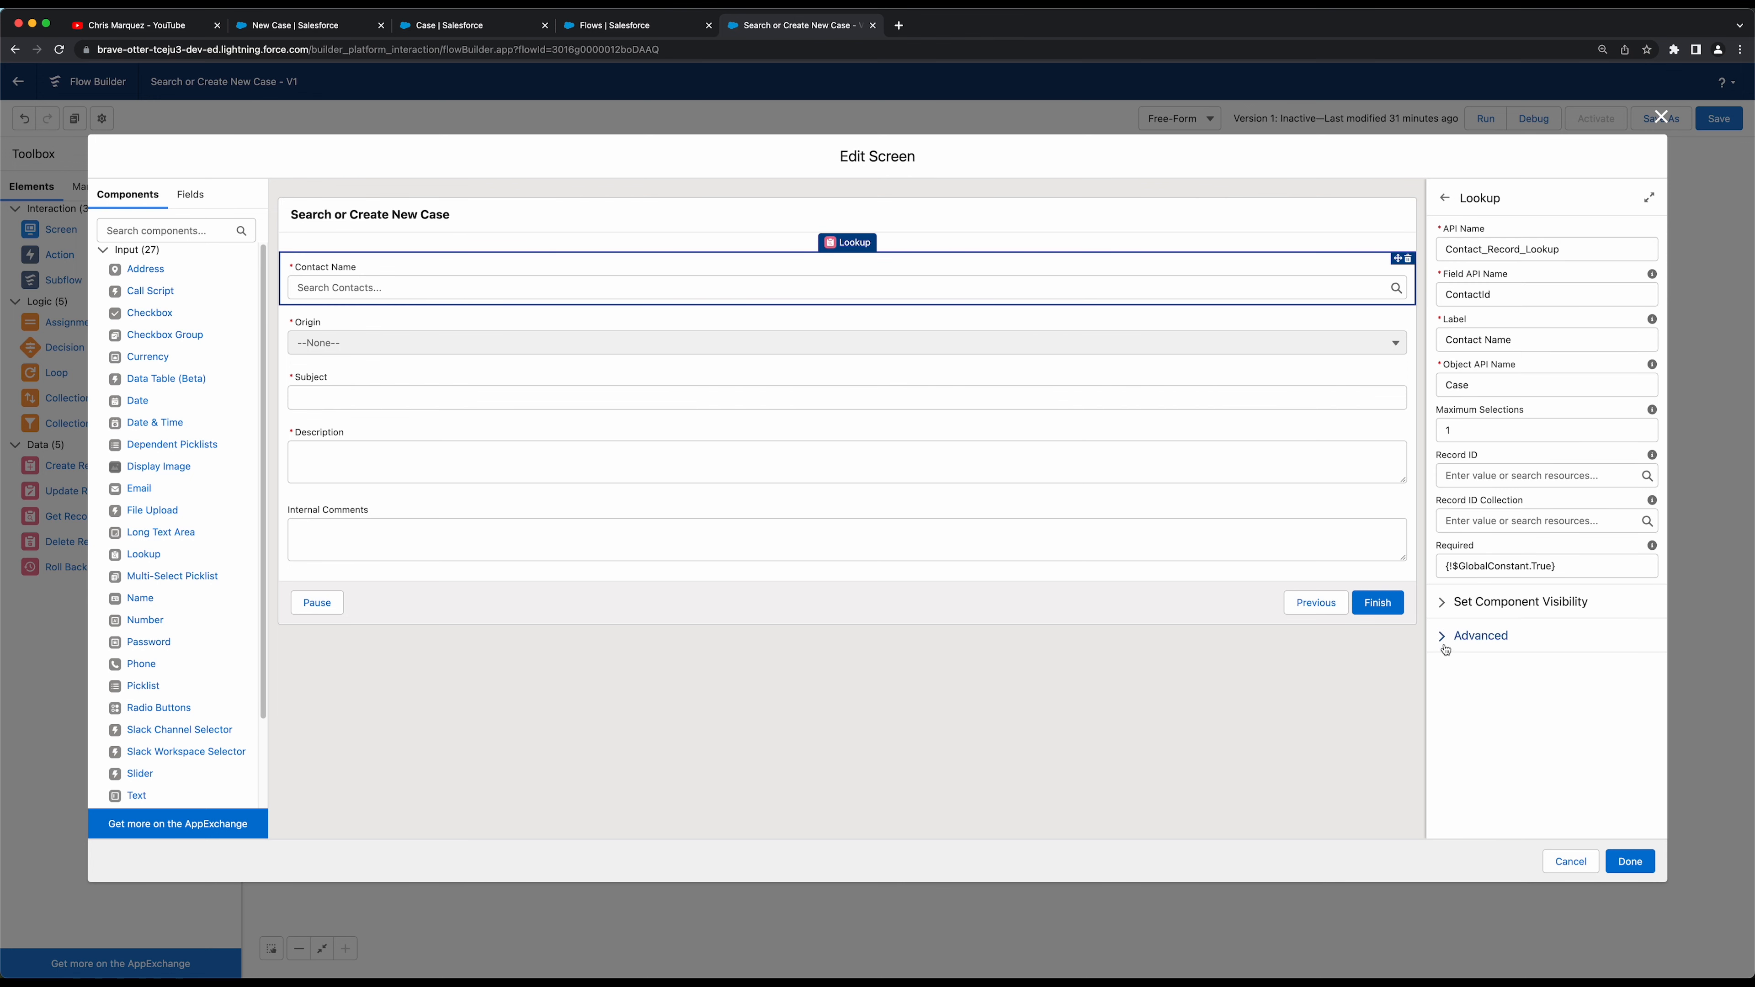
left_click(1480, 635)
scroll(1521, 776, "down", 2)
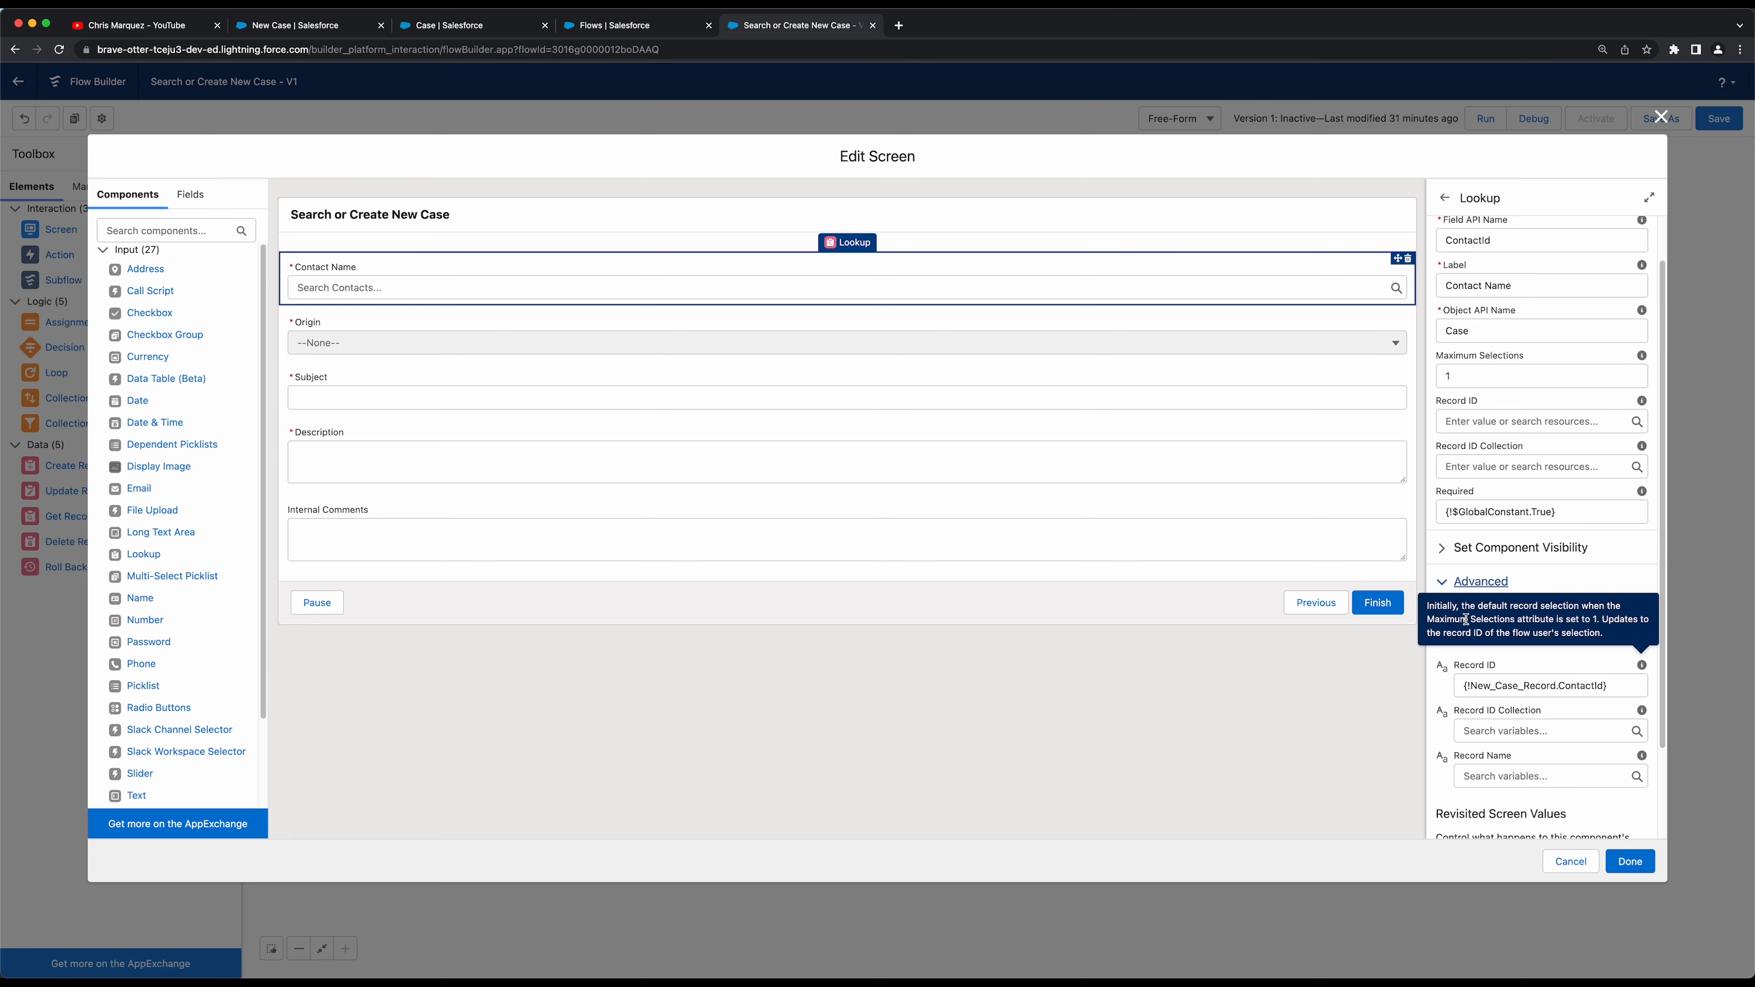
left_click(1630, 861)
double_click(1215, 813)
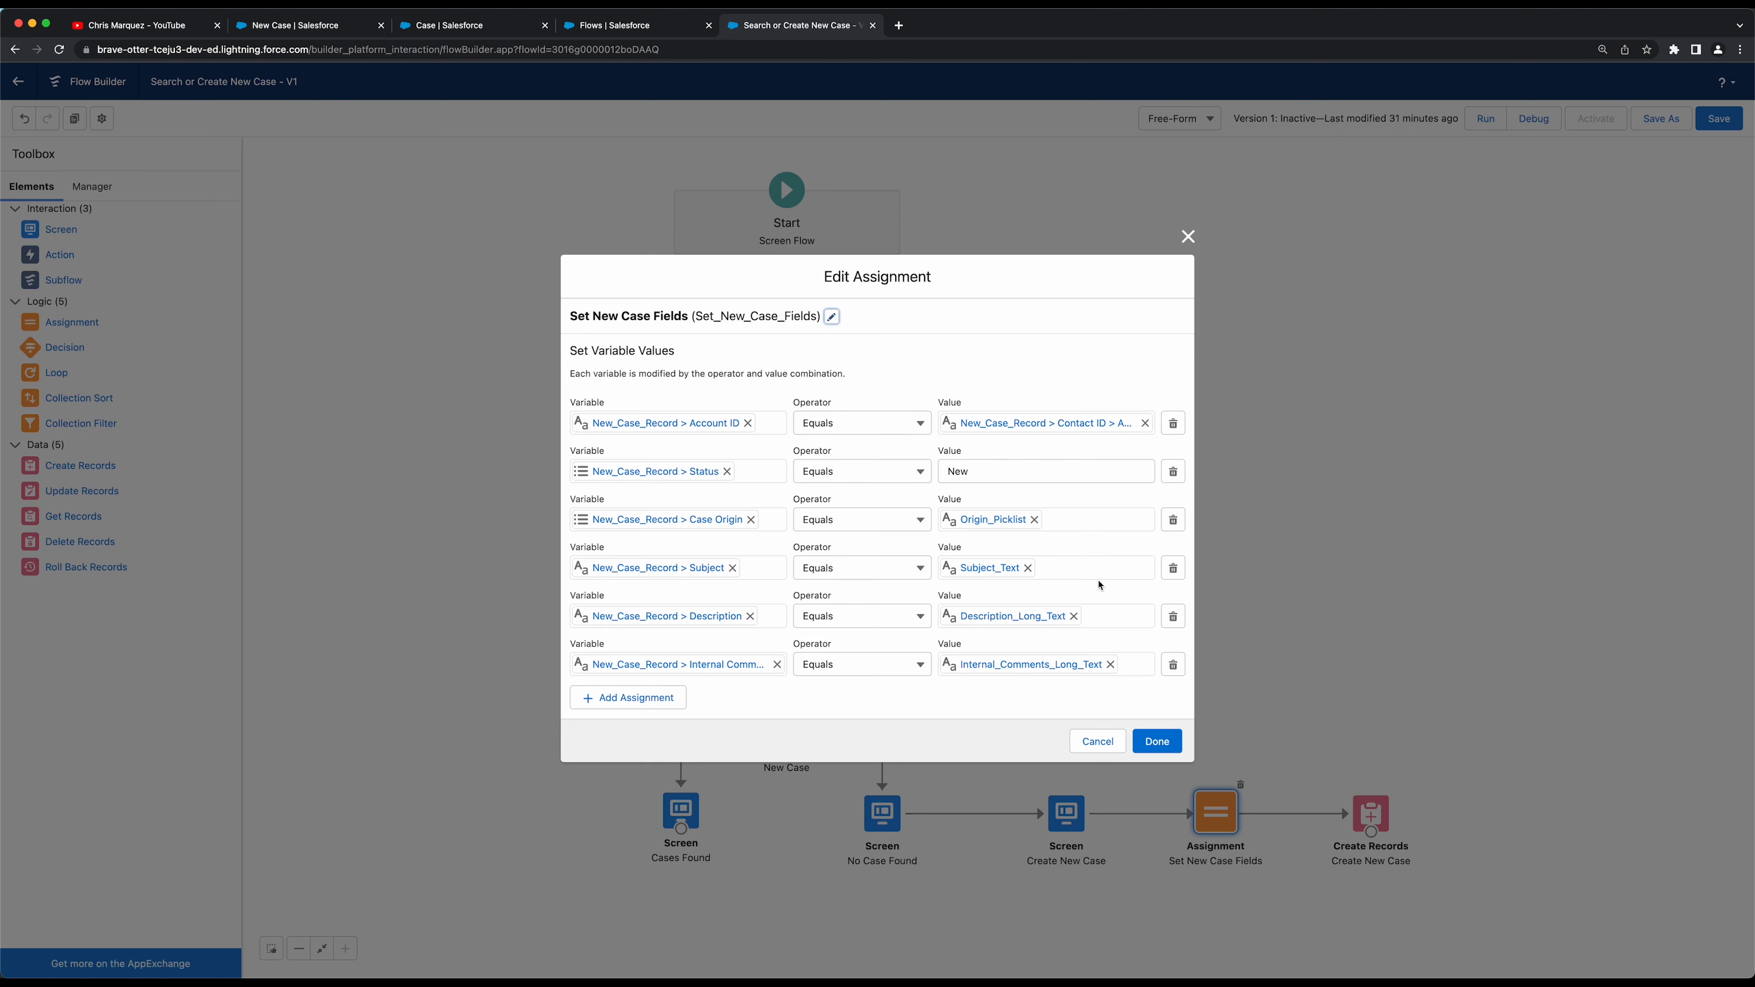
left_click(1189, 237)
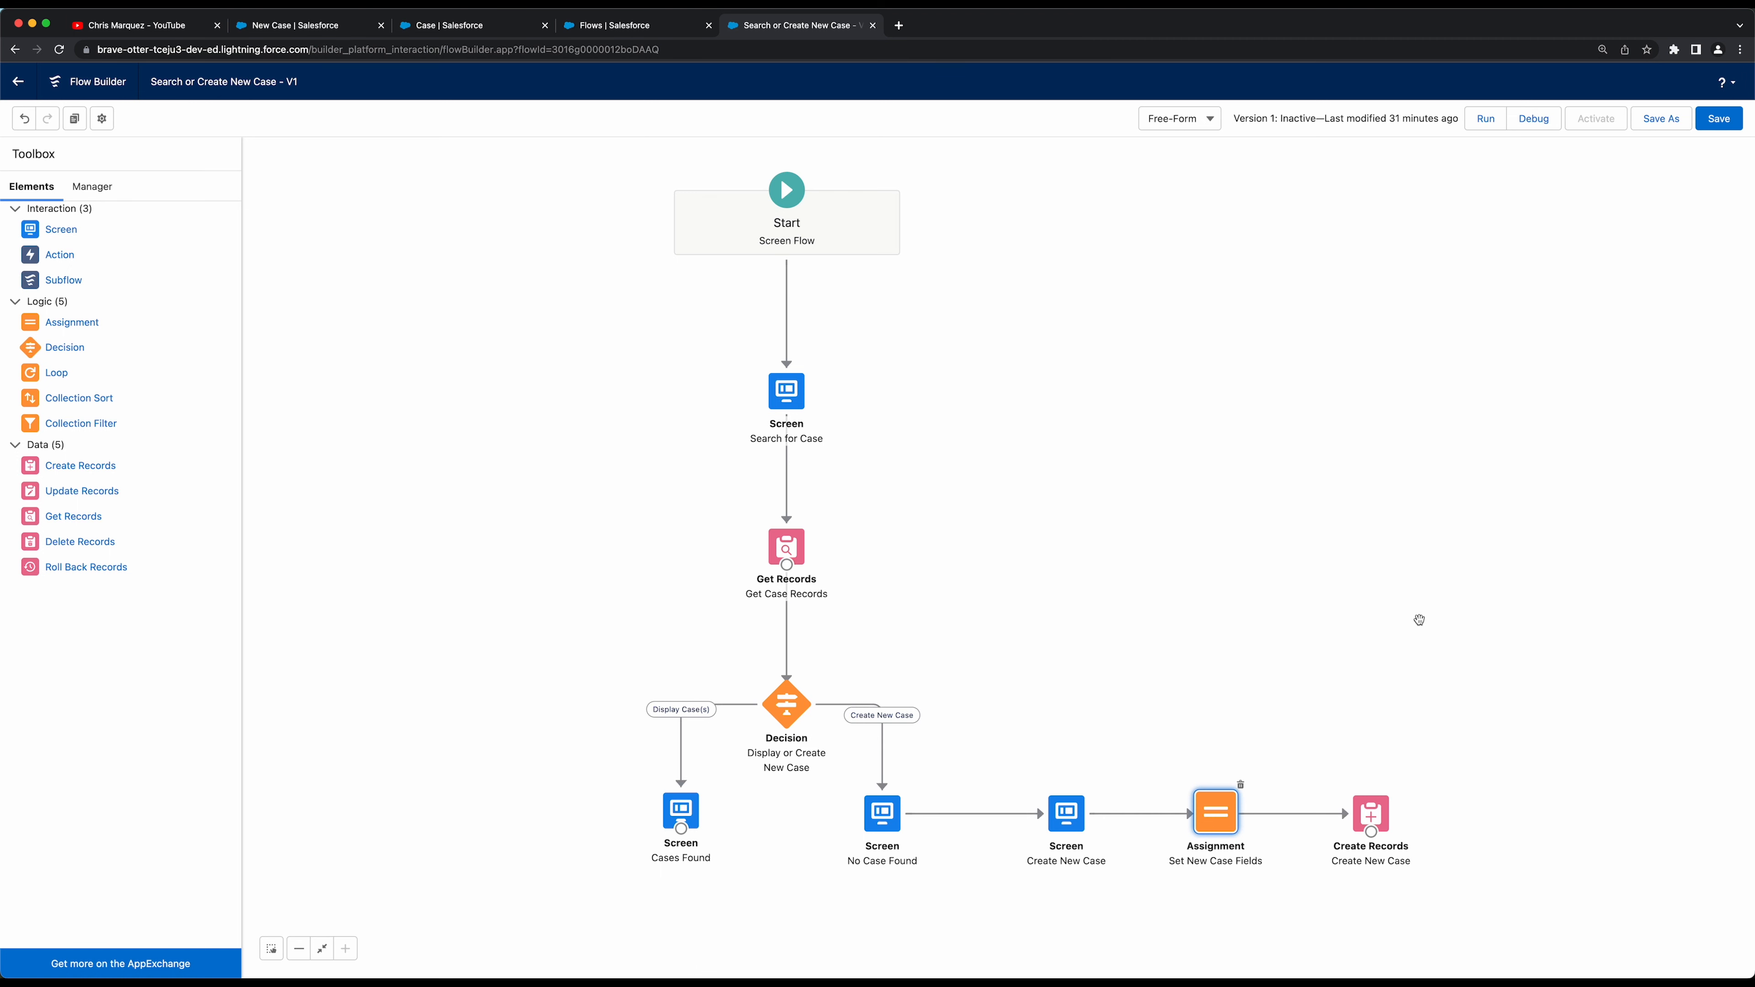
Save and activate the Search or Create New Case flow
left_click(1488, 446)
left_click(1710, 123)
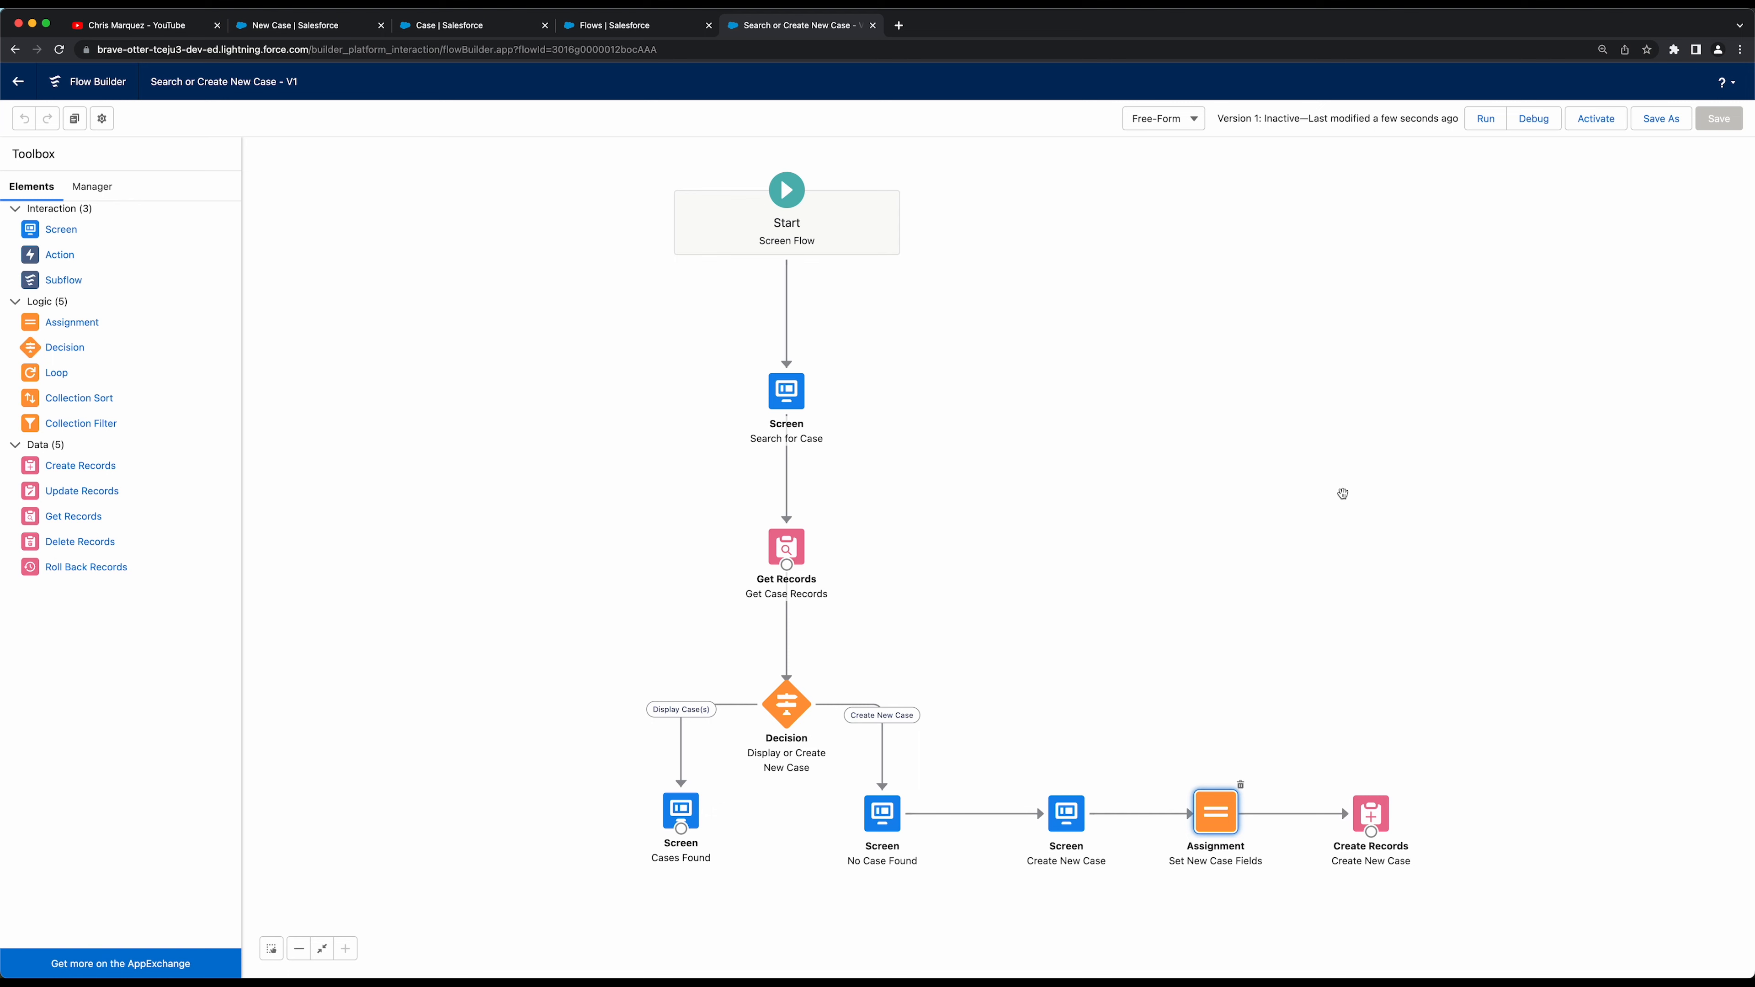
left_click(1598, 120)
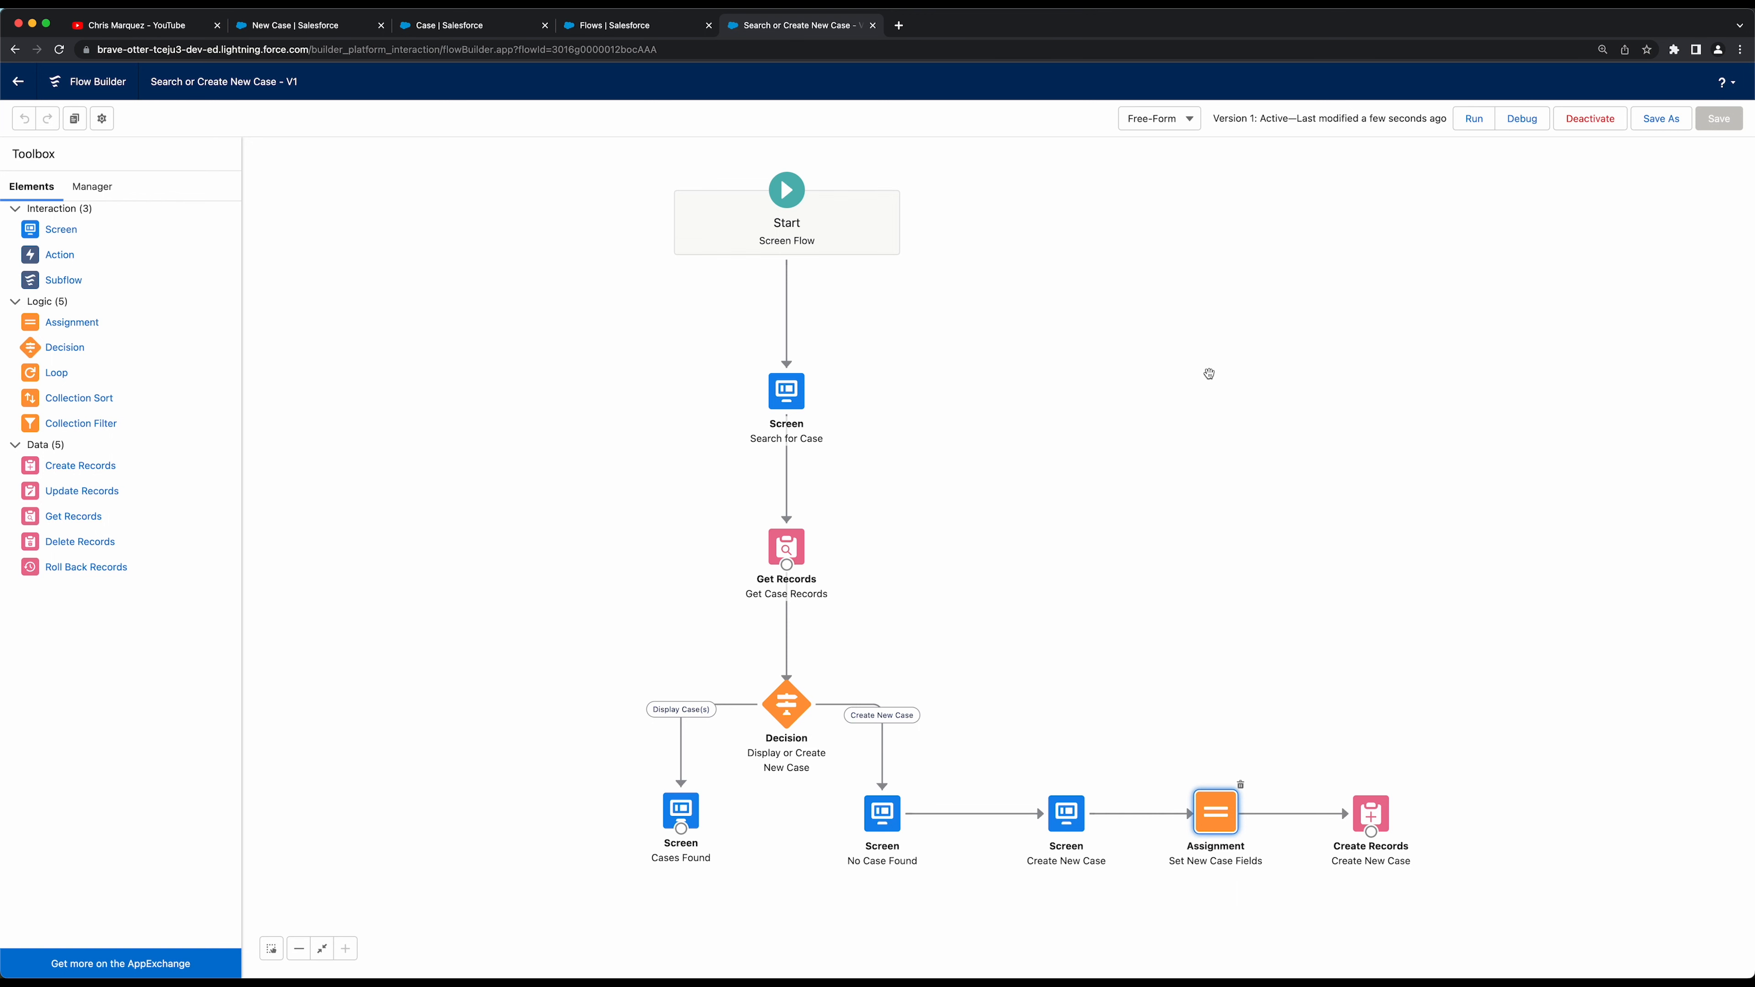
Run the flow, and open the case "Seeking guidance on electrical wiring installation for GC5060" from the Service app's recently viewed cases
left_click(1472, 129)
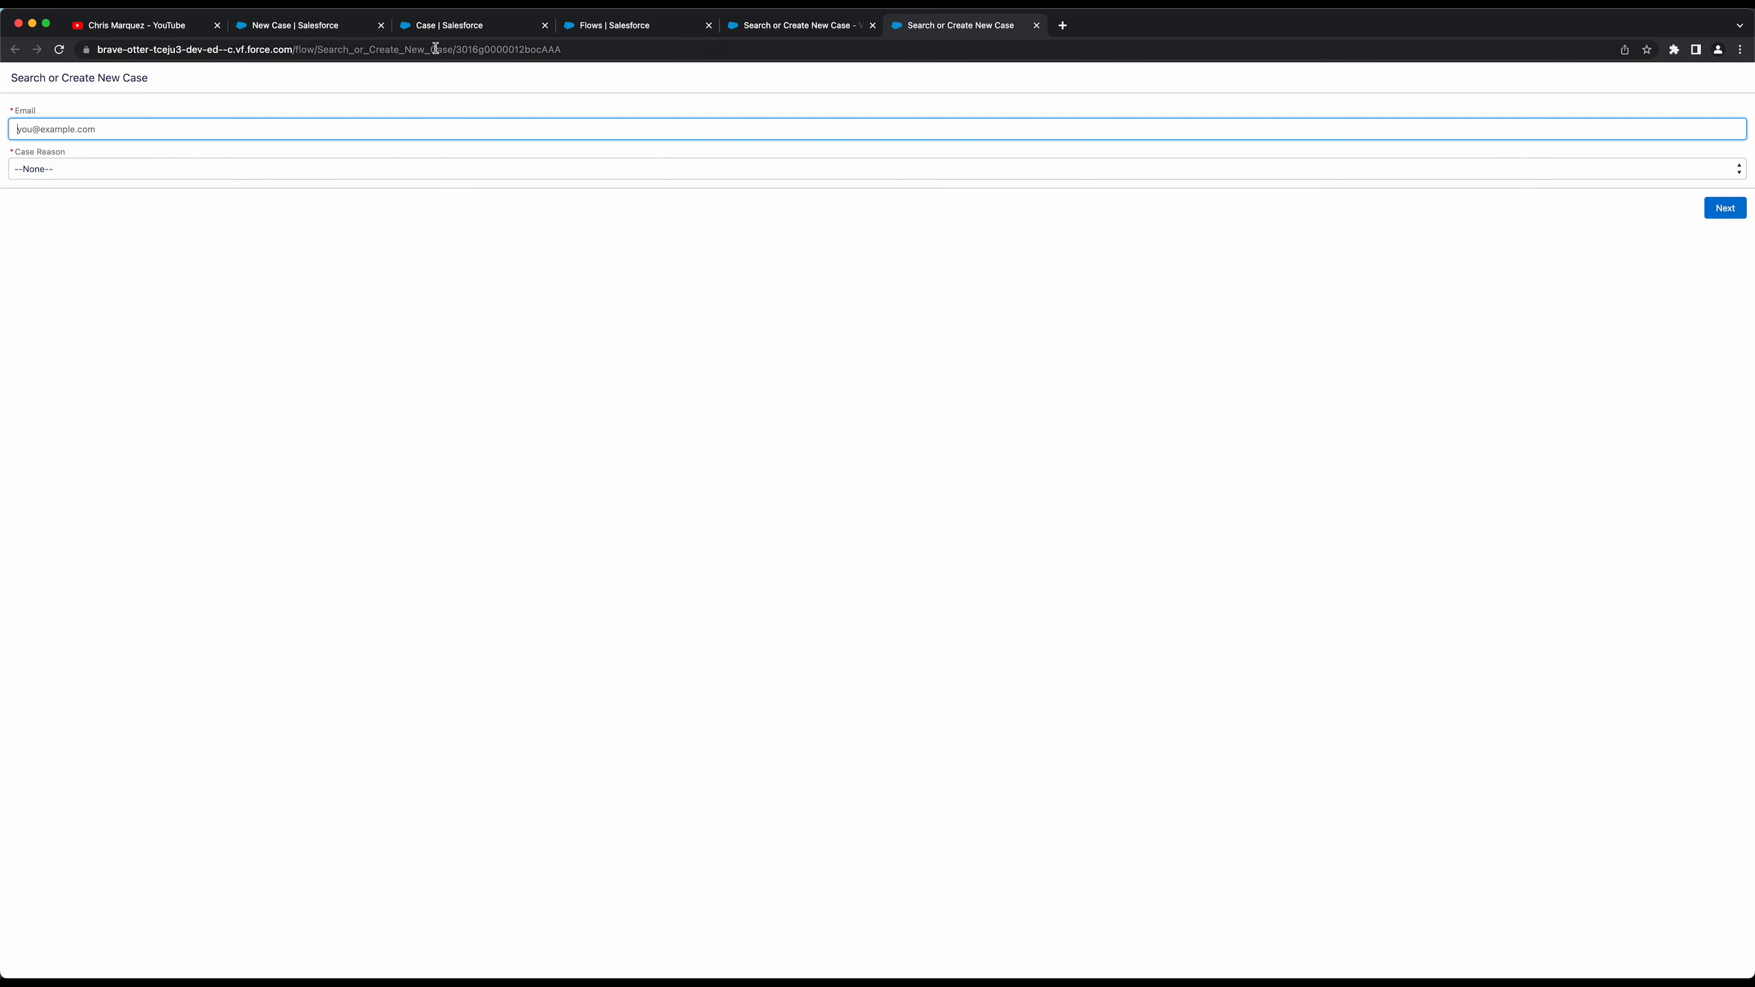
left_click(440, 33)
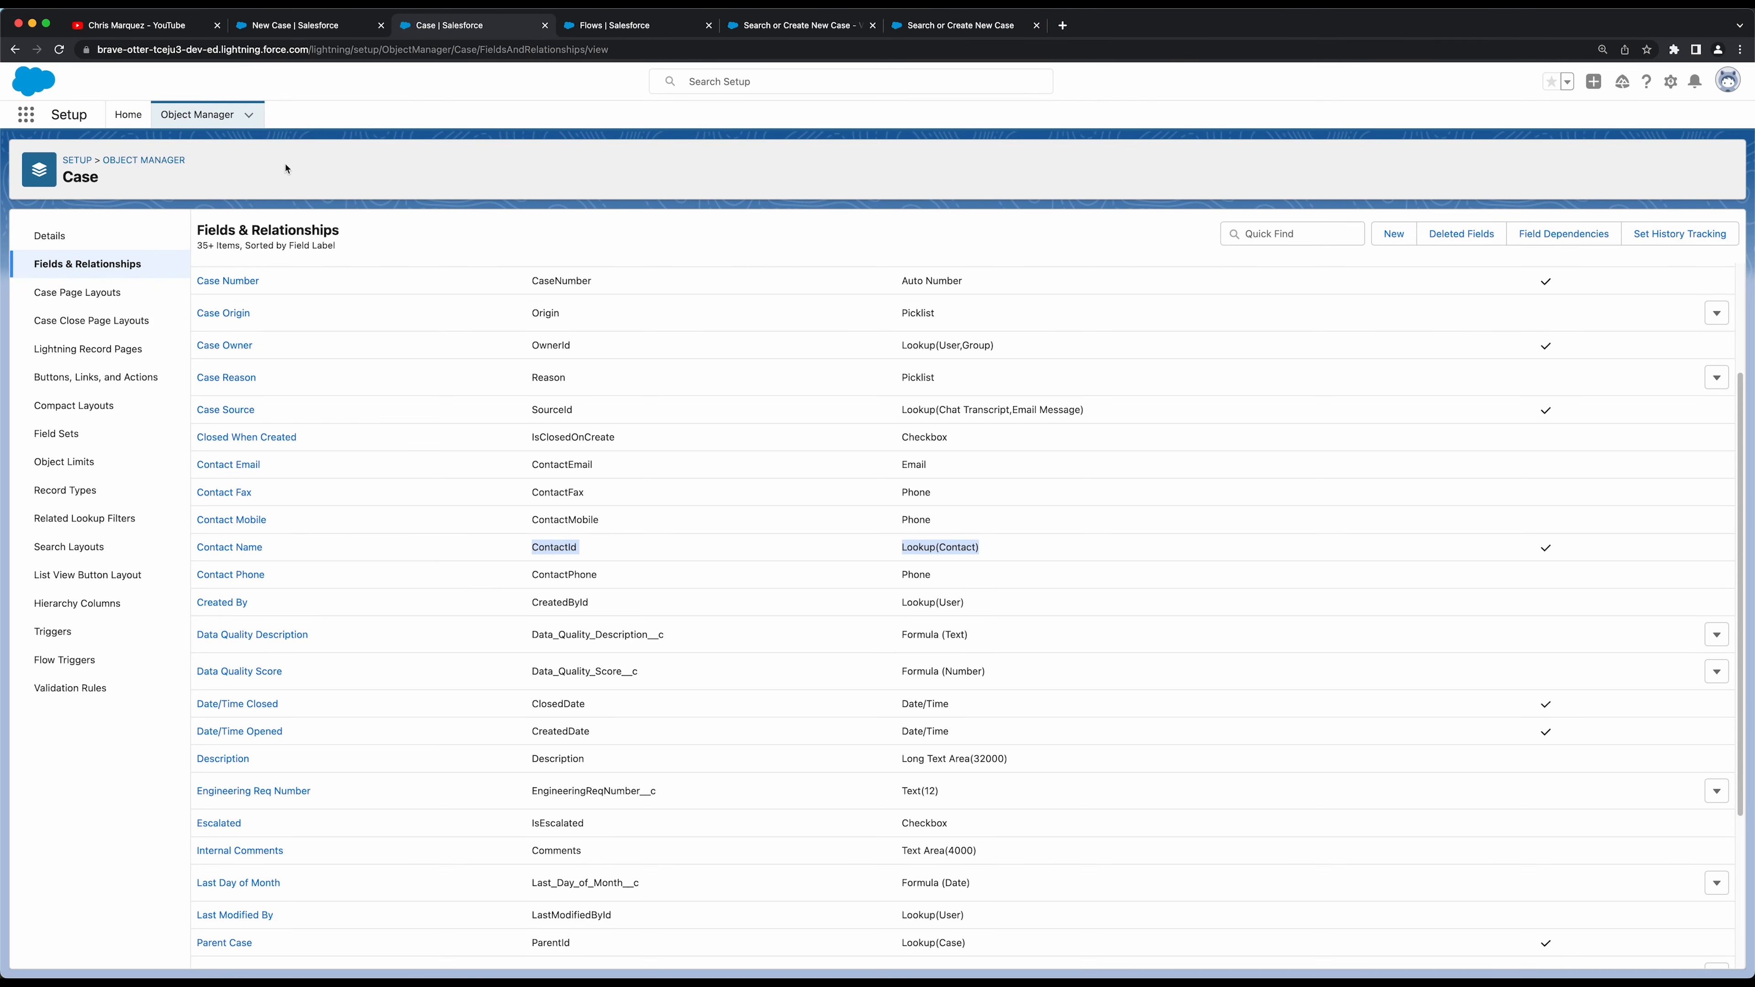
left_click(315, 26)
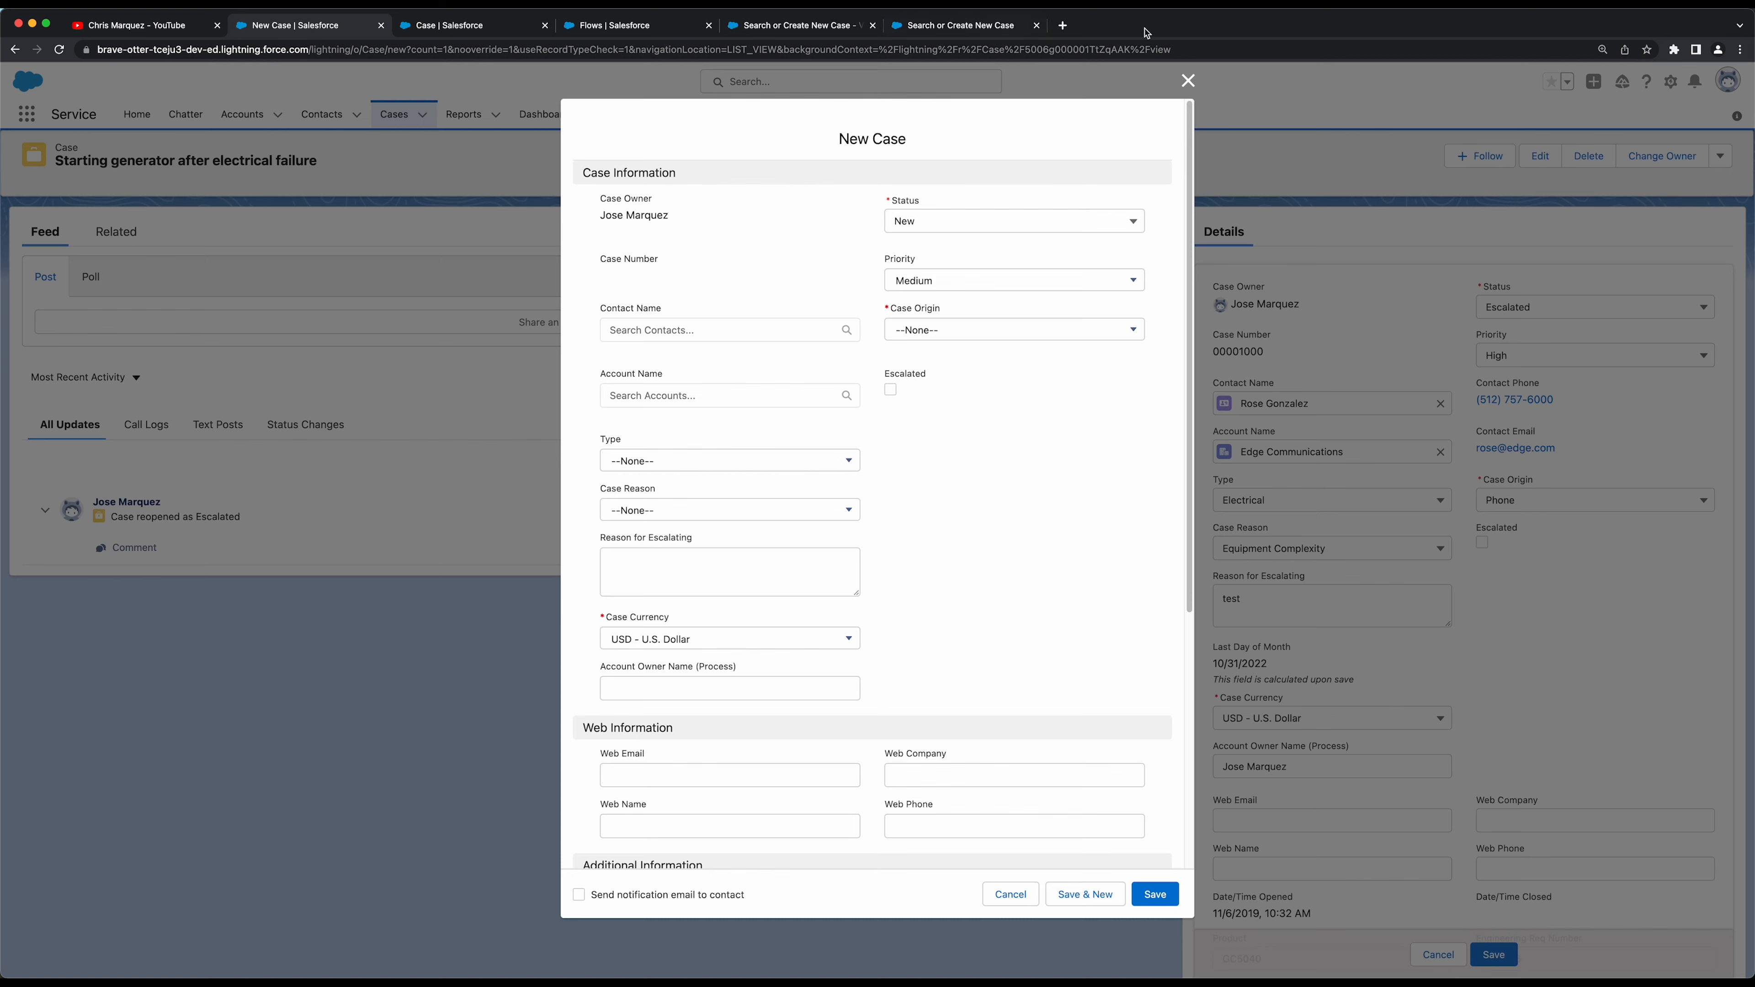
left_click(386, 116)
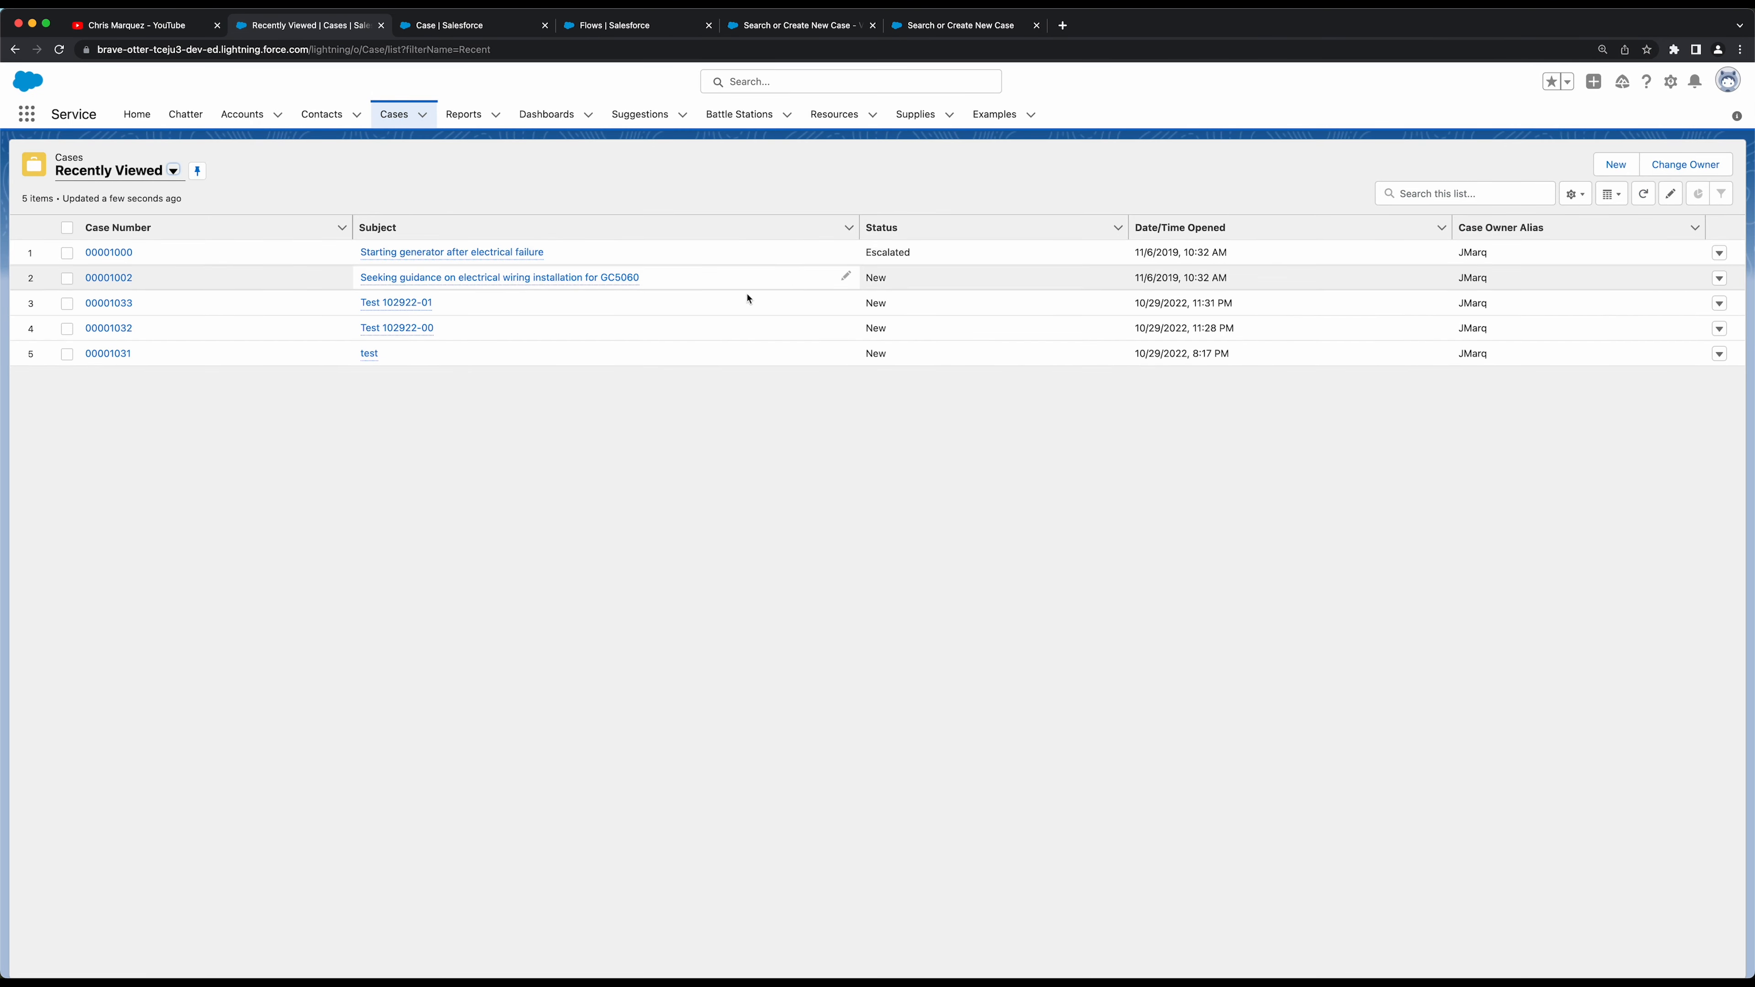
left_click(119, 279)
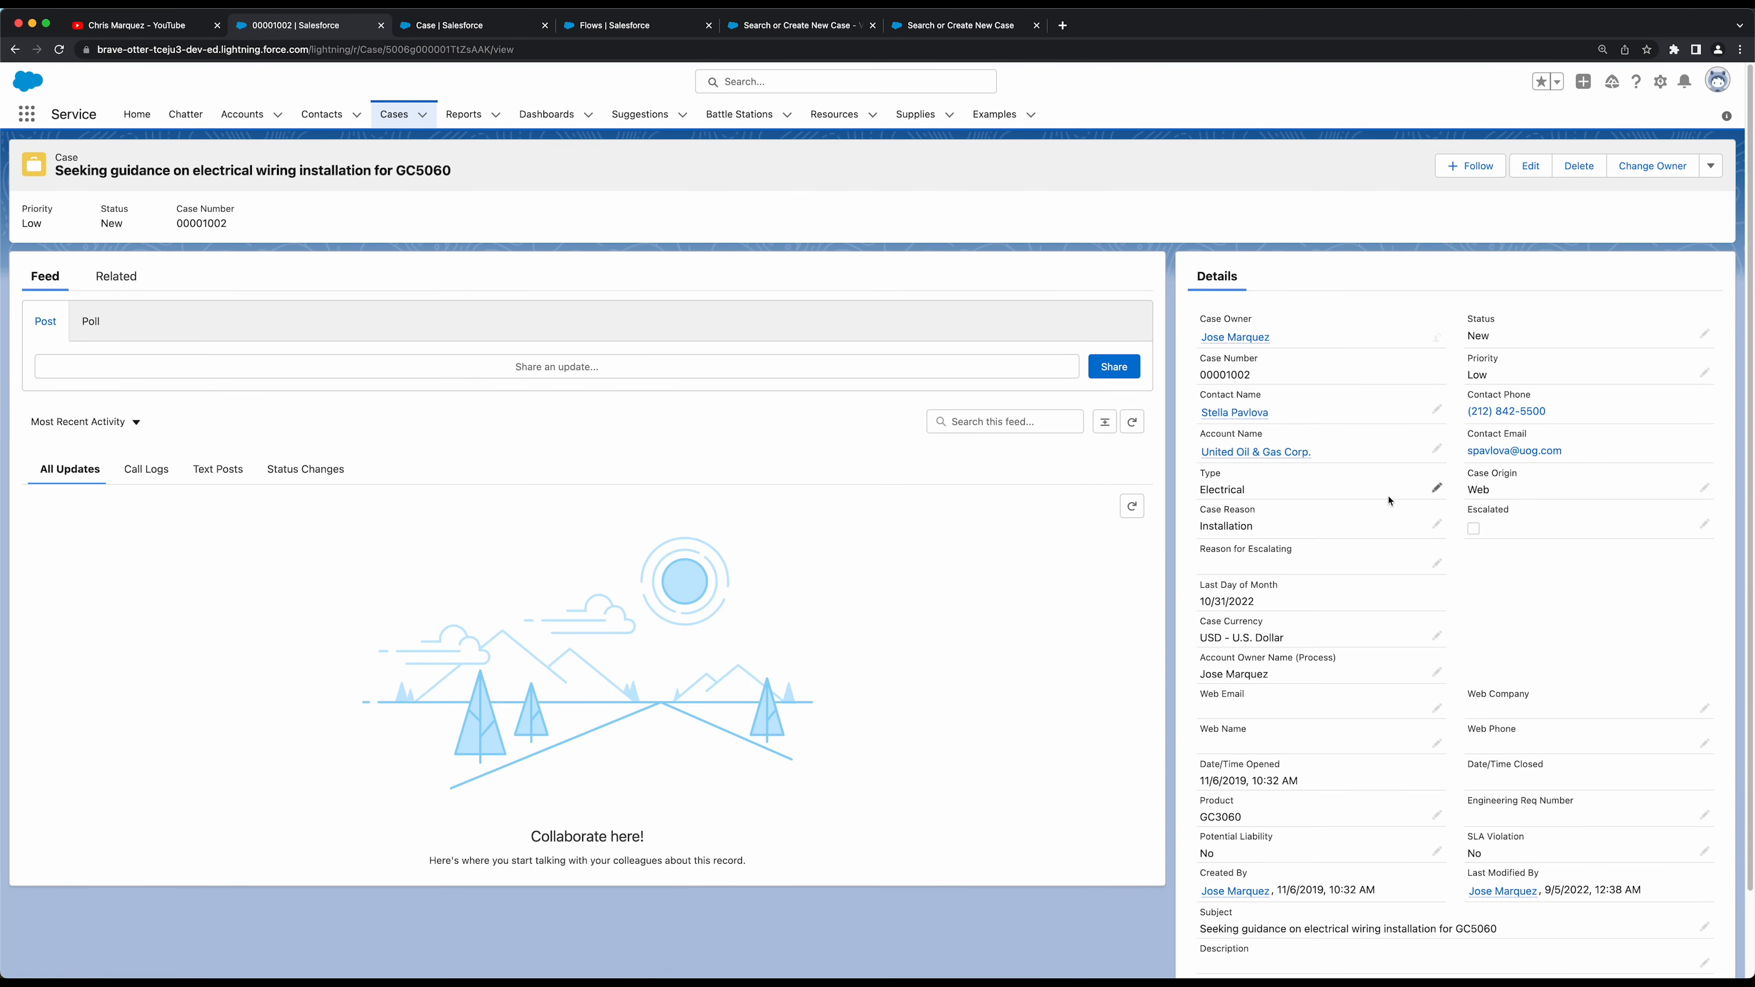
Copy the case's contact email into the Email field of the running Search or Create New Case flow
left_click(1581, 451)
left_click_drag(1582, 453, 1467, 473)
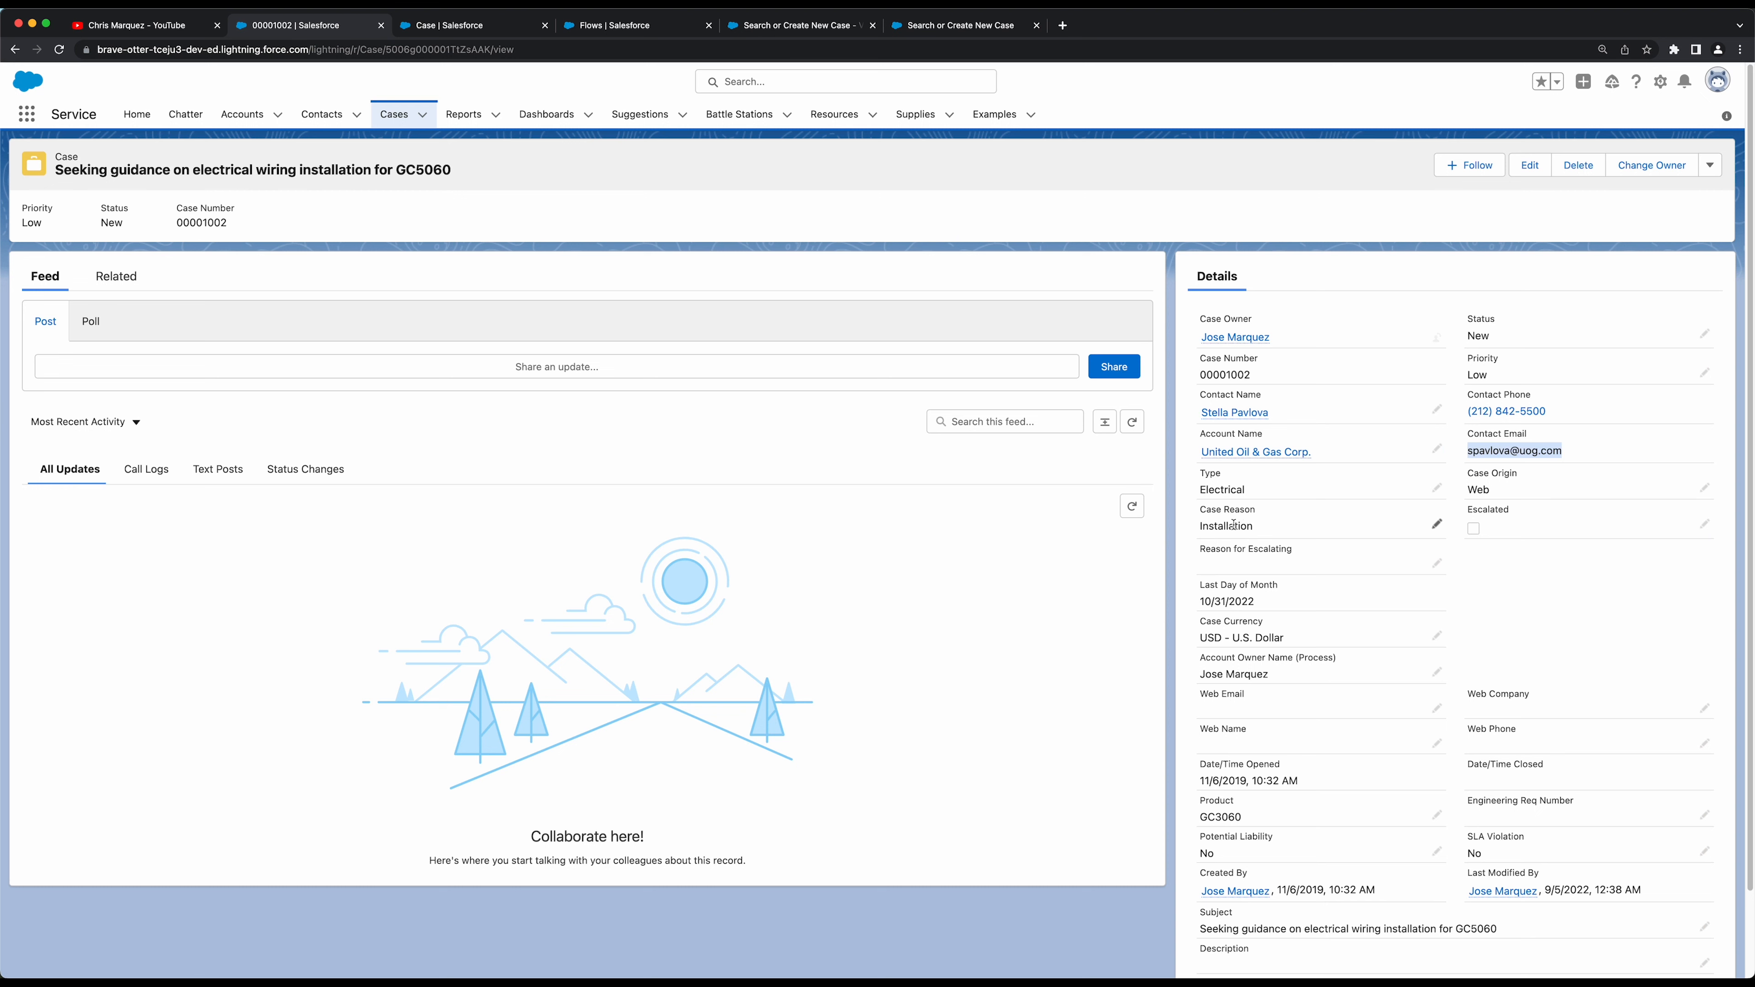
left_click(953, 25)
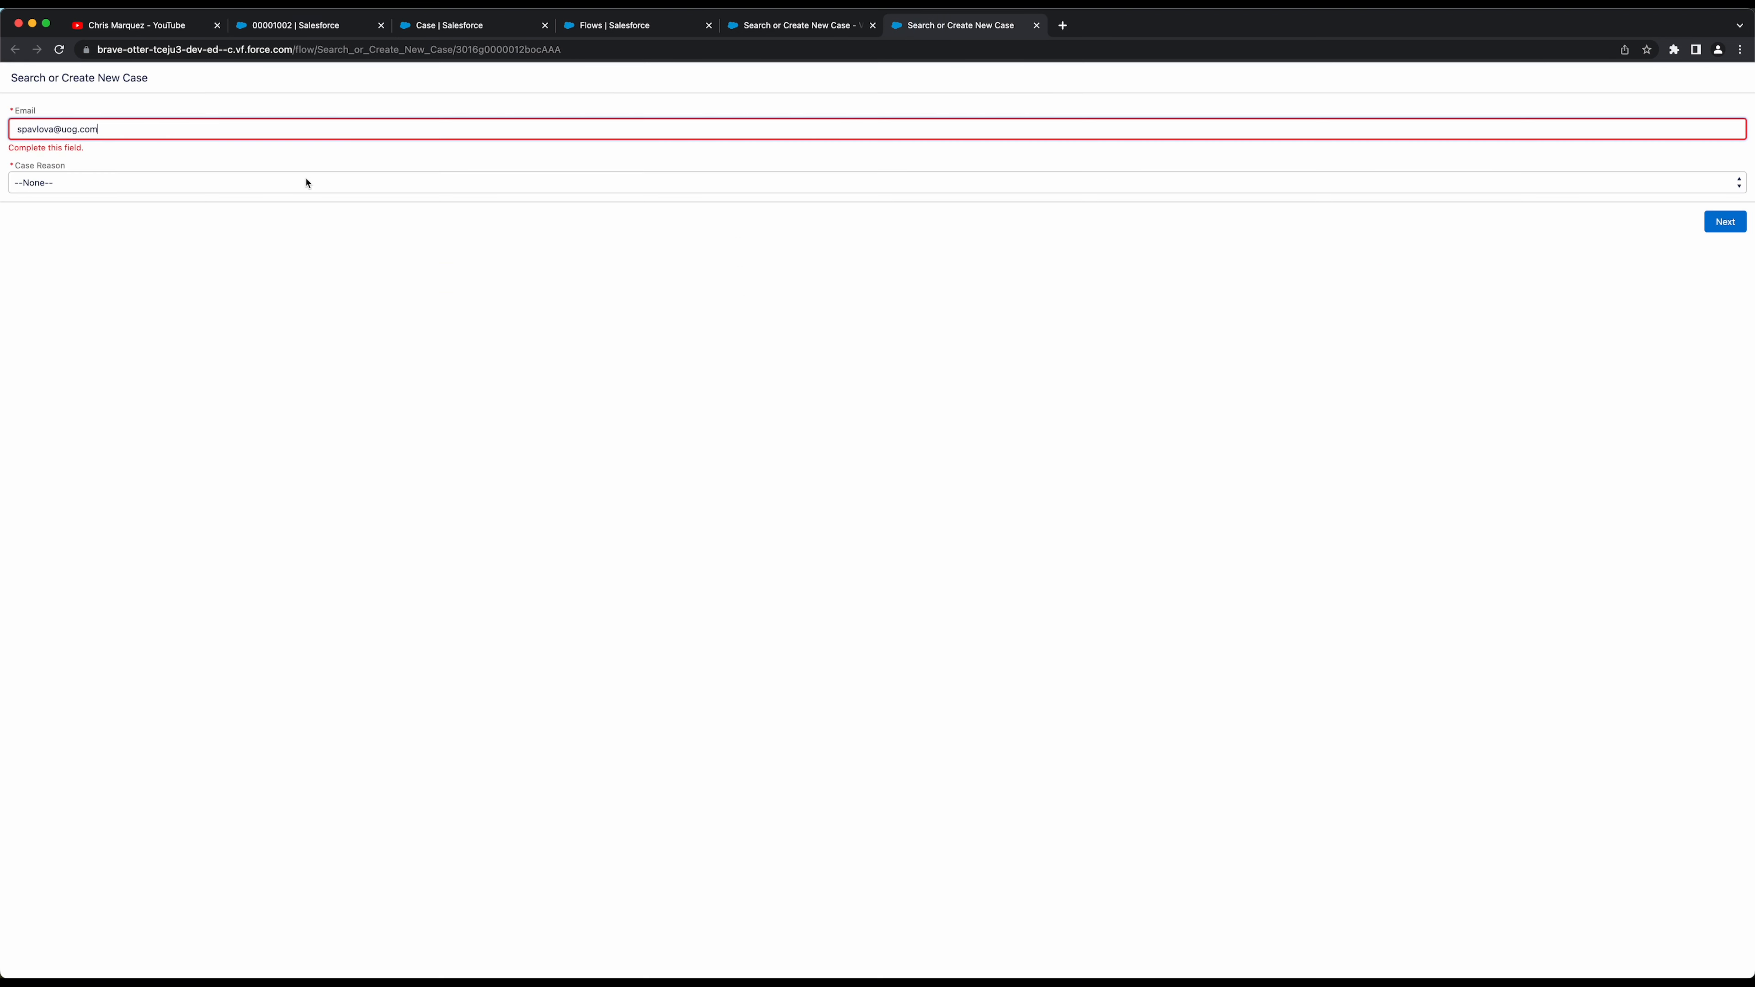
Set the Case Reason to Installation in the running flow and submit the case search
left_click(225, 185)
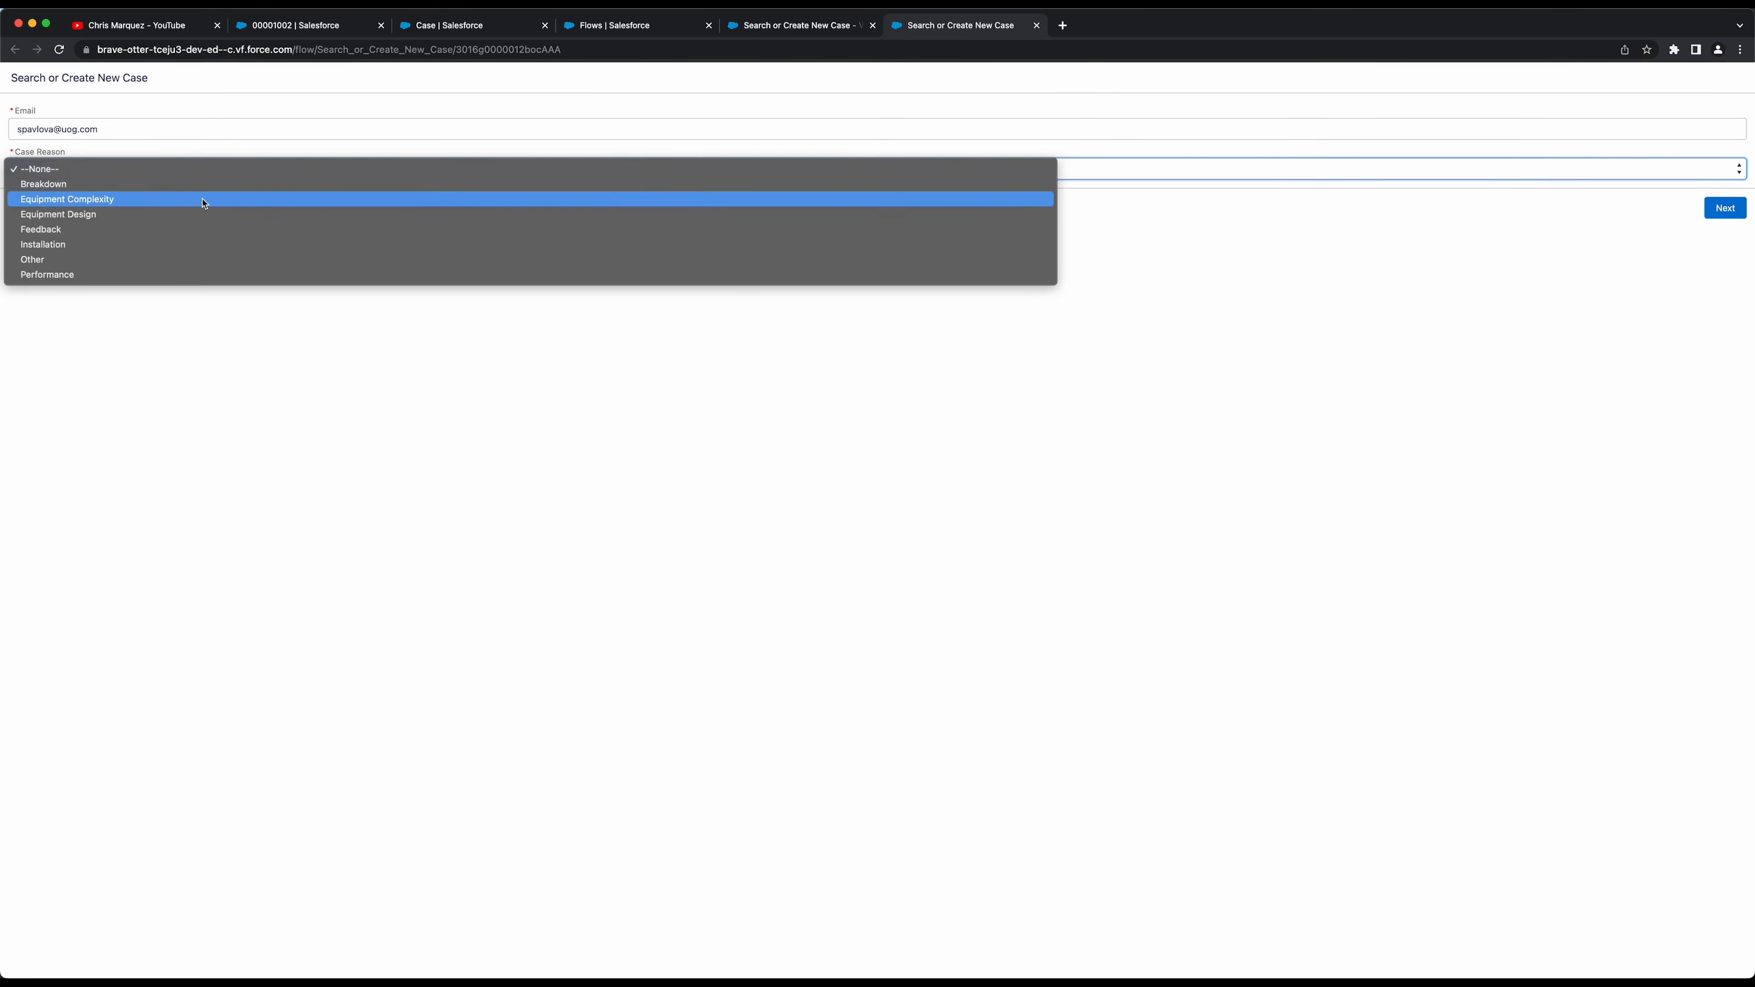
left_click(184, 245)
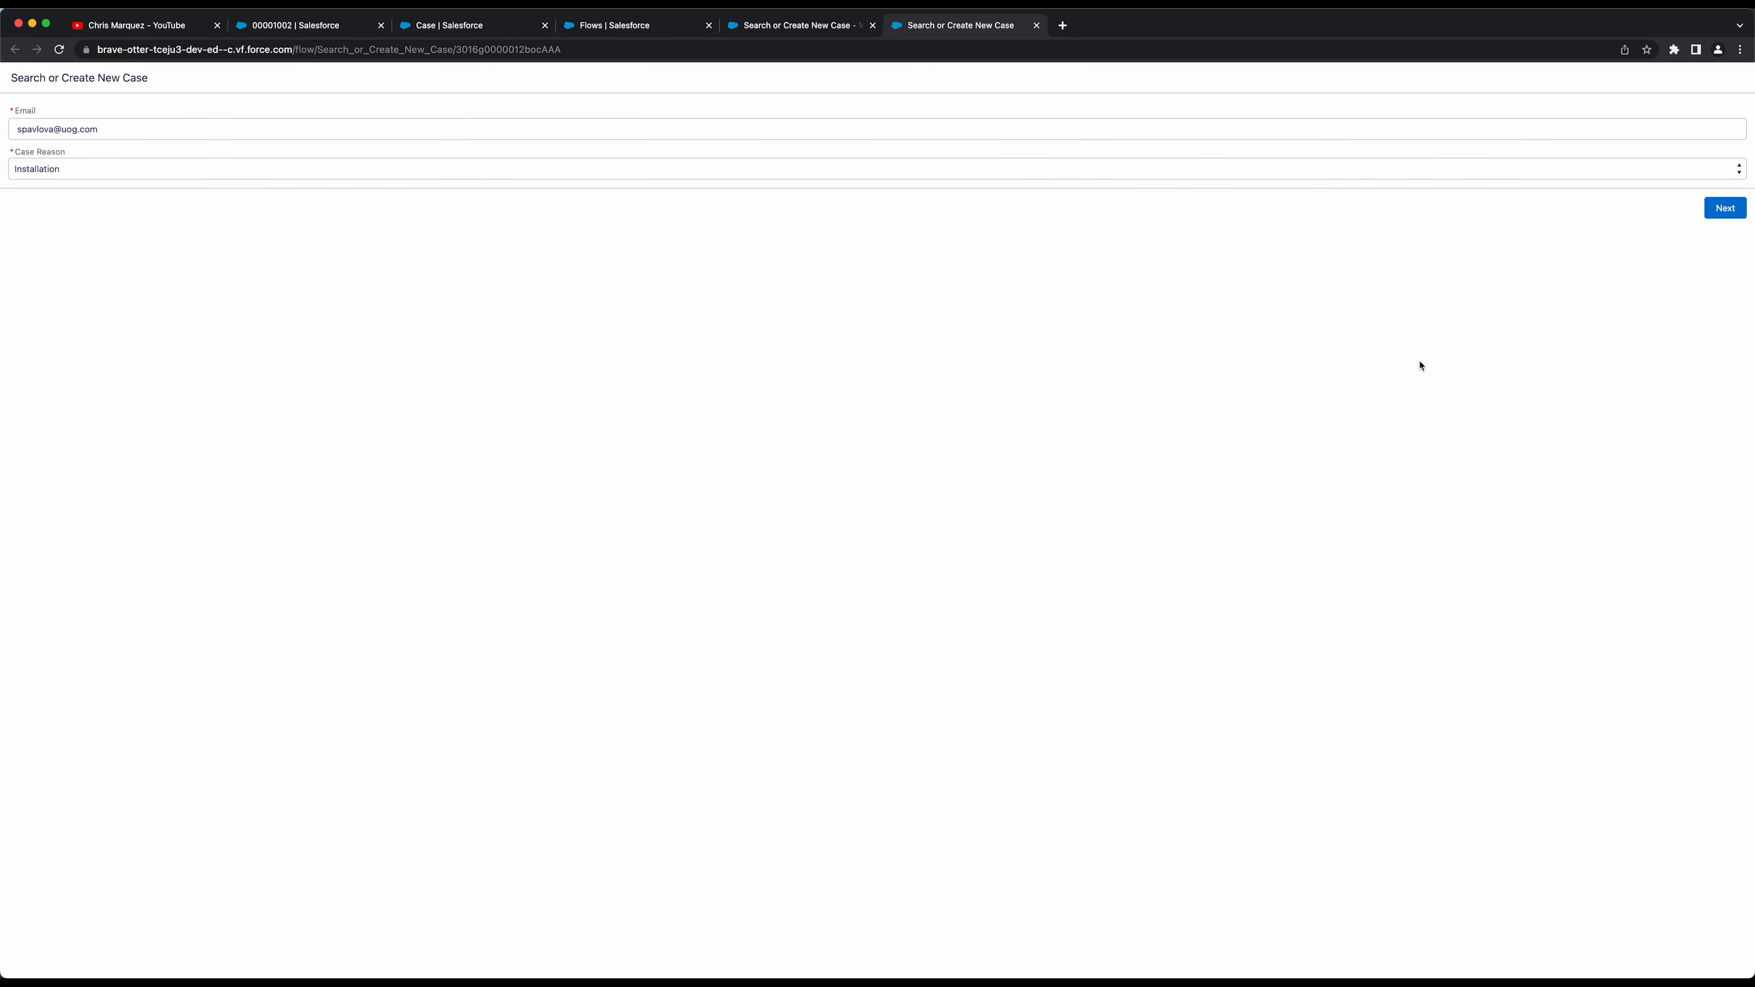
left_click(1712, 209)
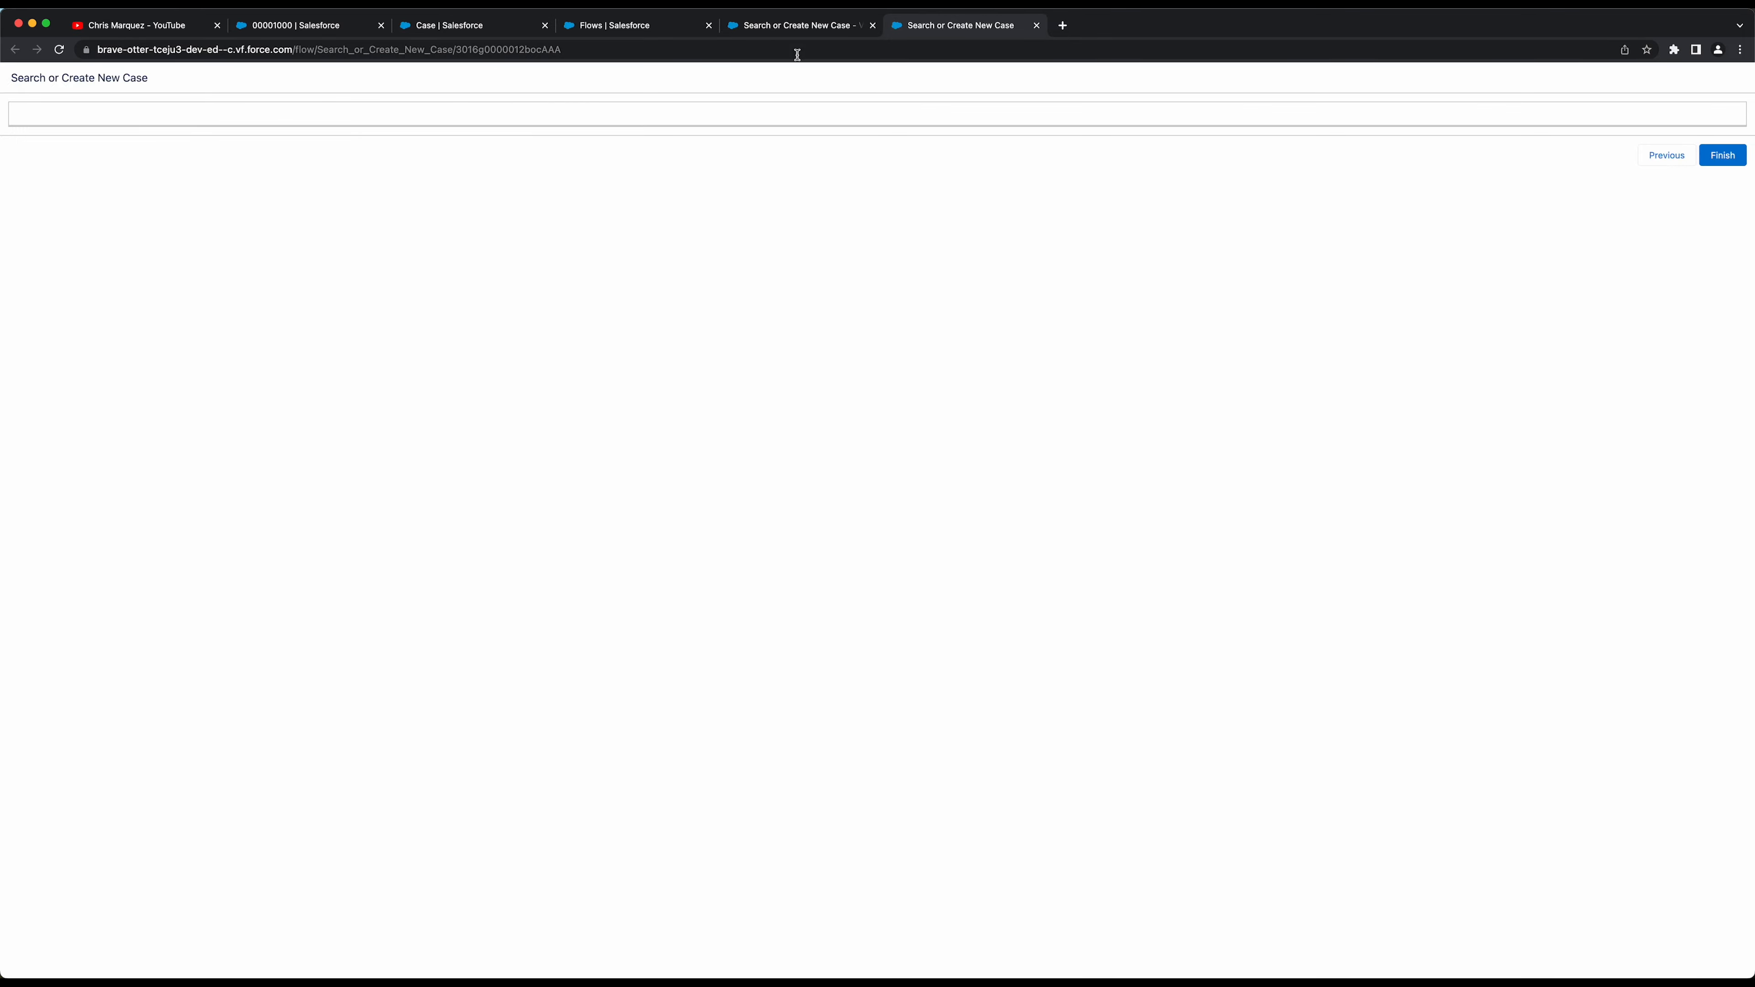
In Flow Builder, add a Case Number column to the data table on the Cases Found screen
left_click(799, 25)
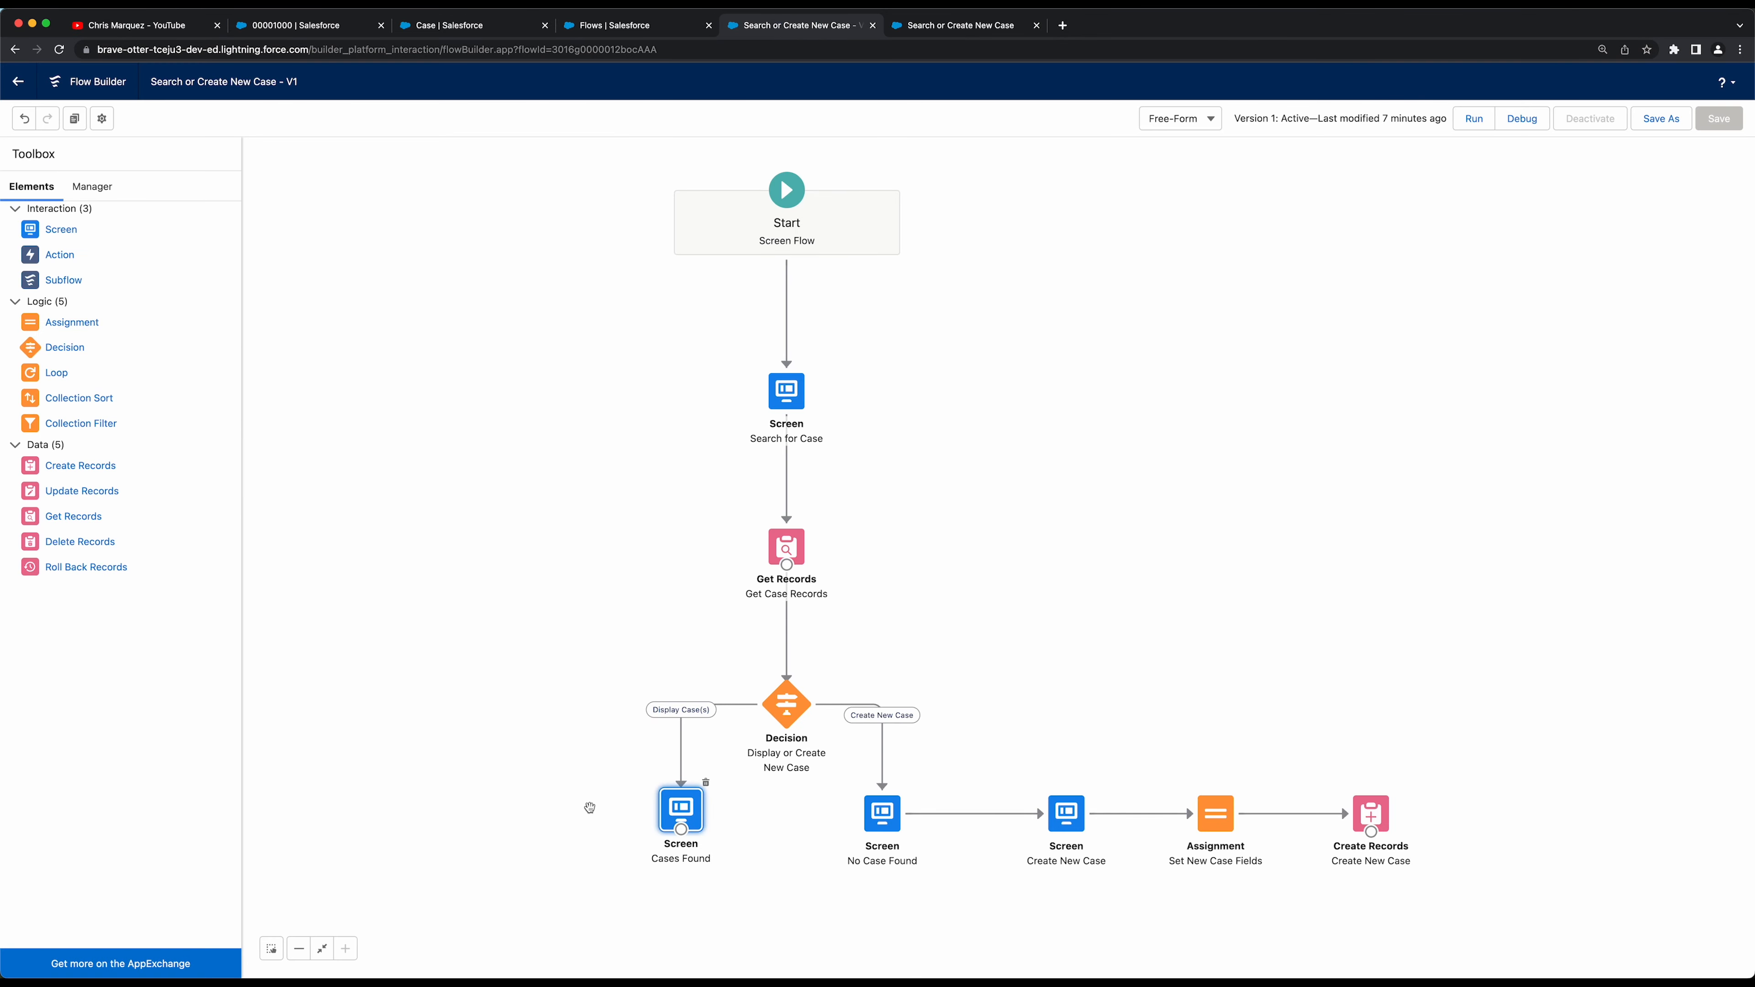
double_click(680, 810)
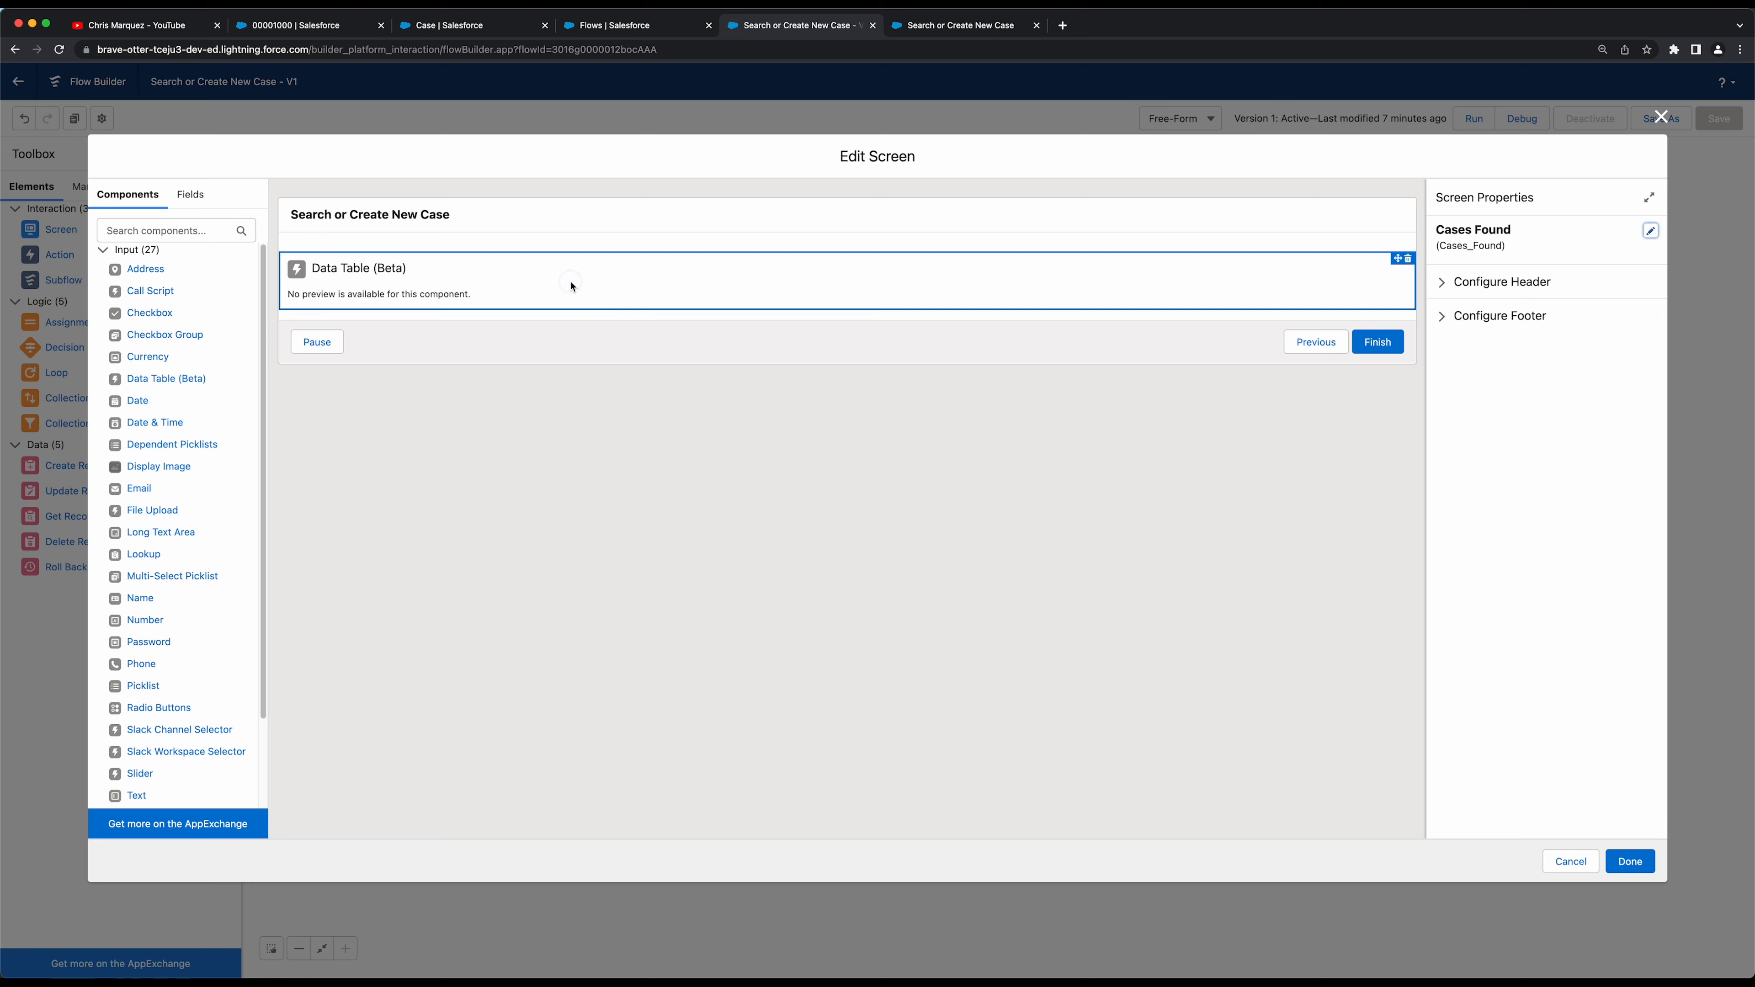
left_click(571, 283)
left_click(1444, 630)
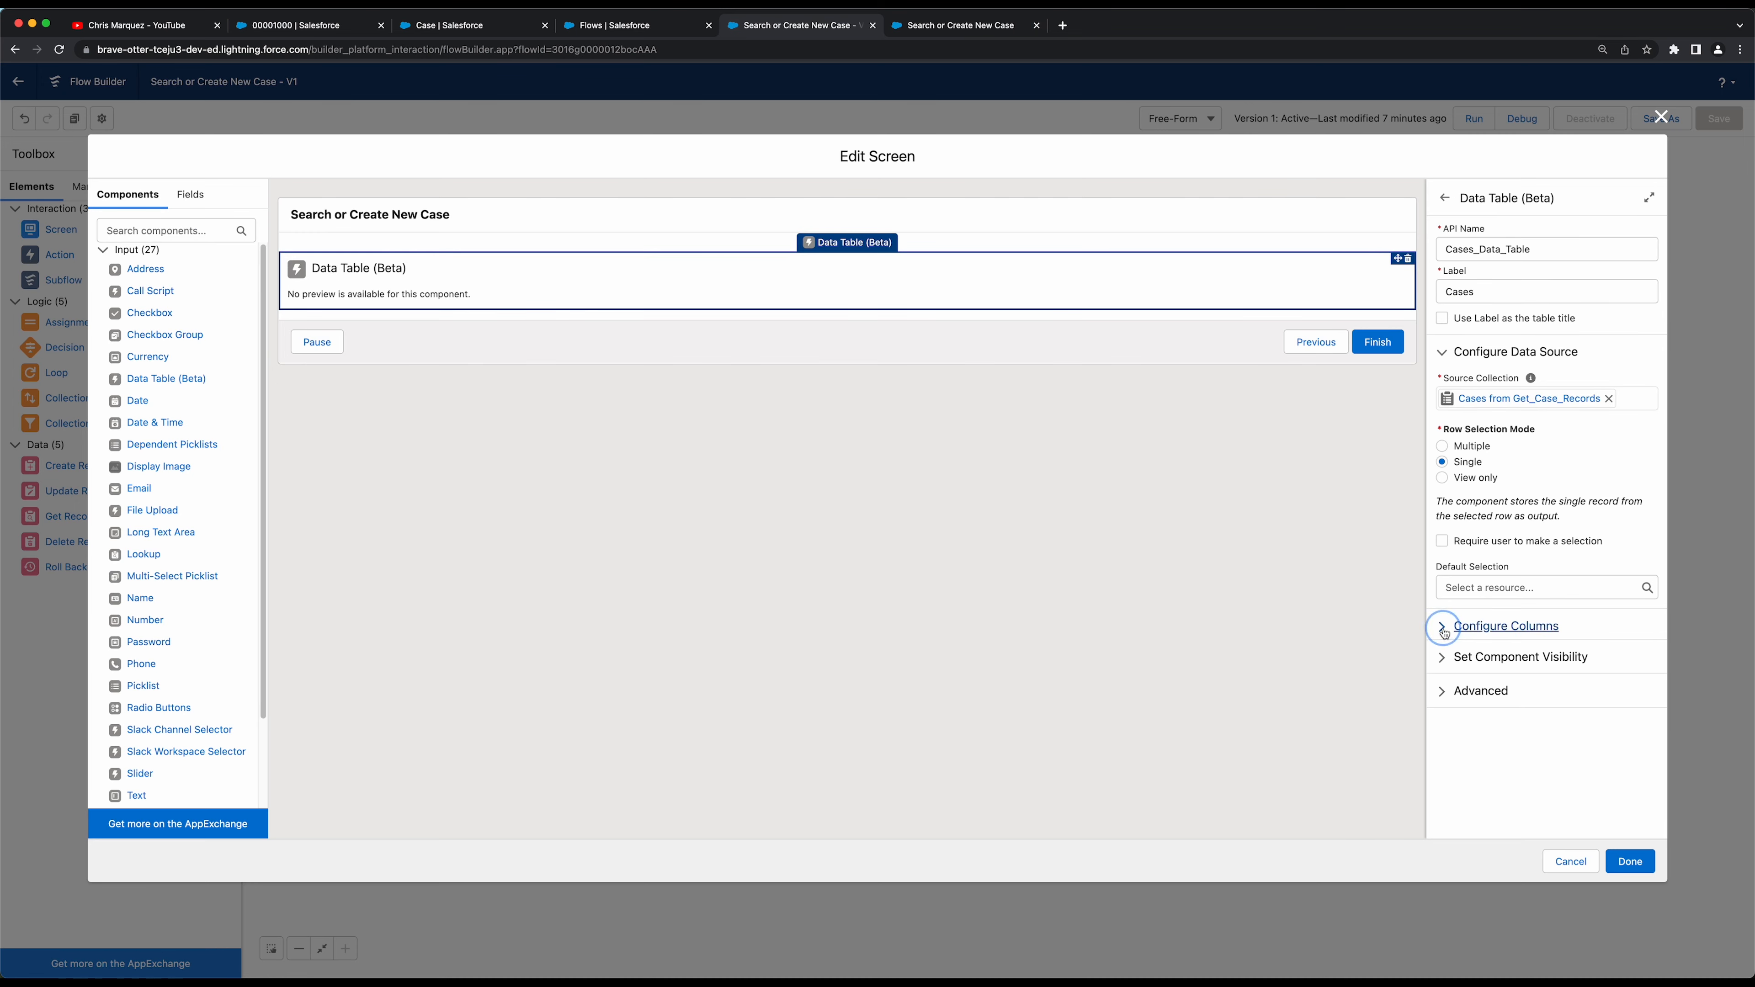
scroll(1578, 529, "down", 3)
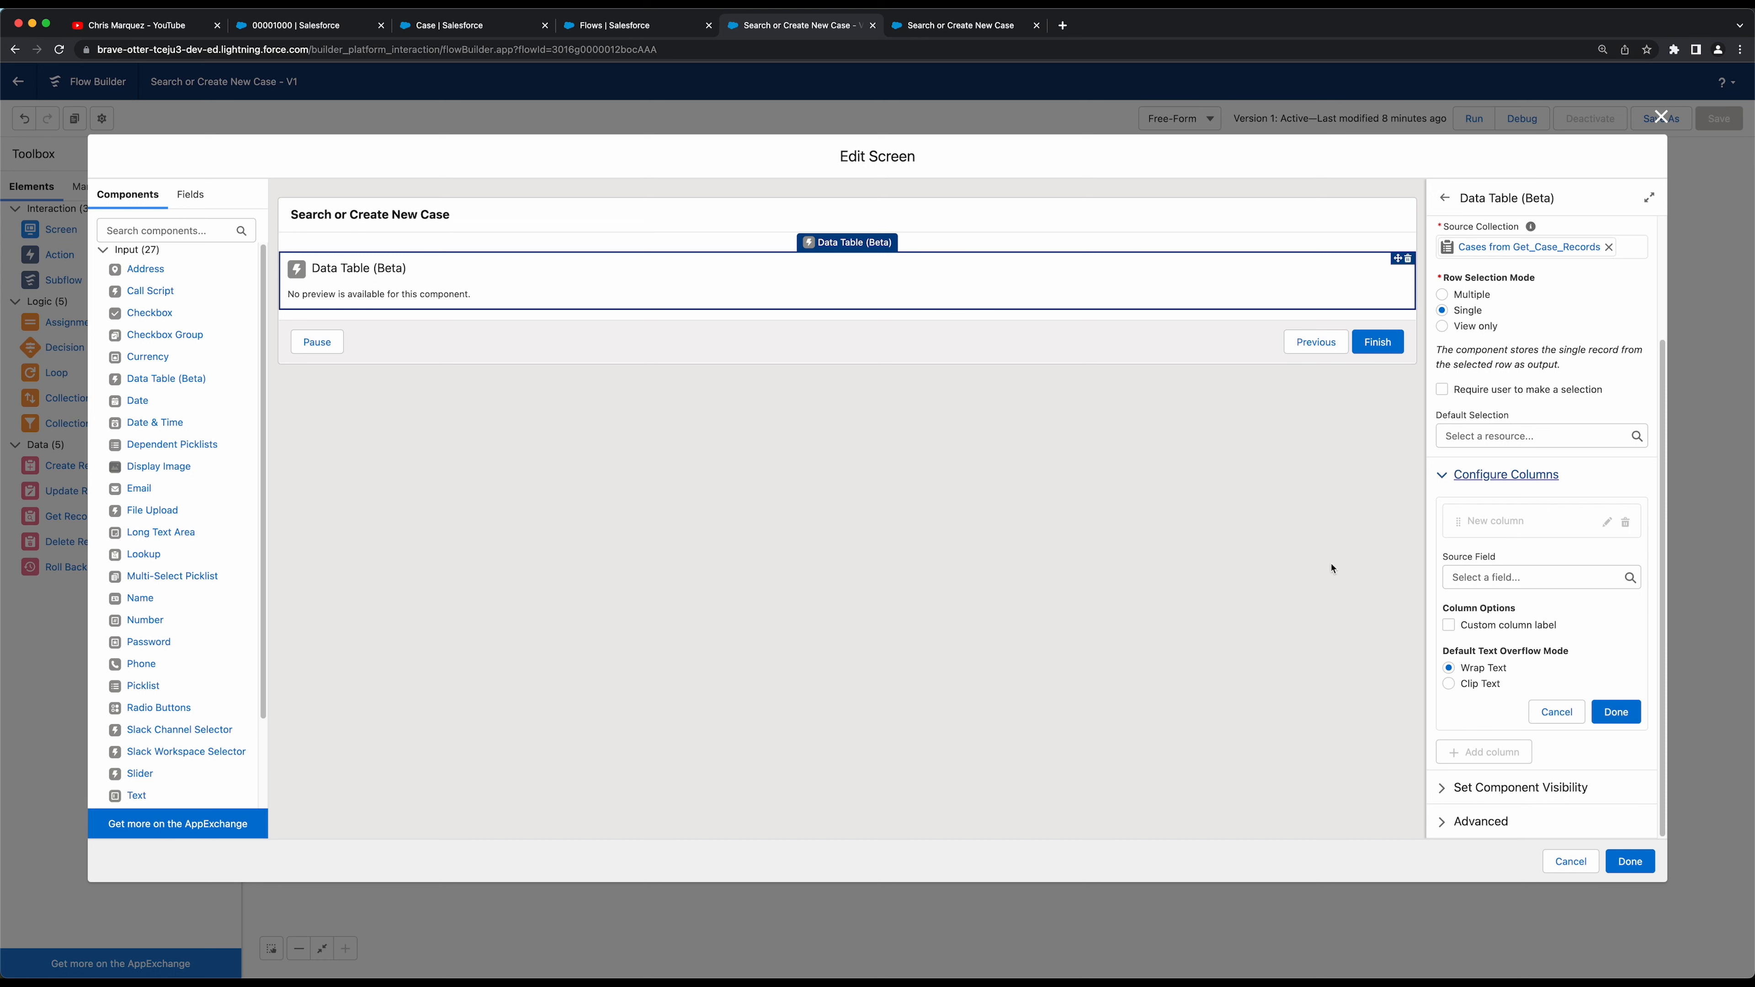
left_click(1476, 577)
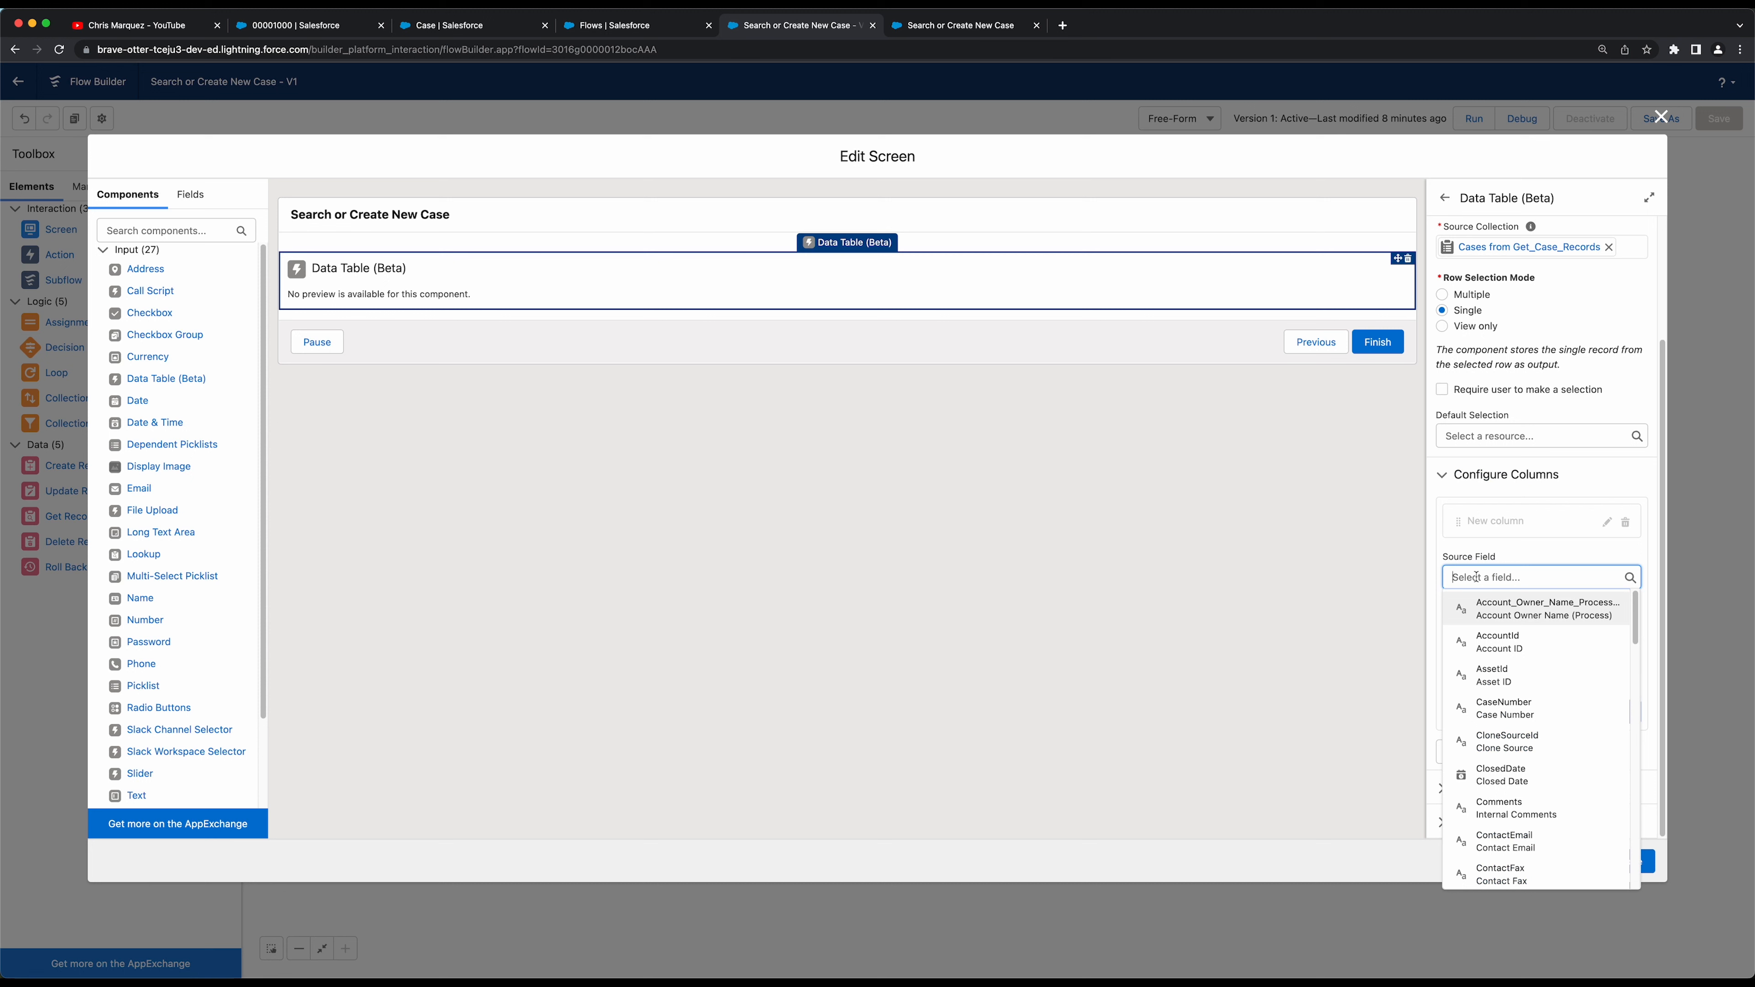
type("Case n")
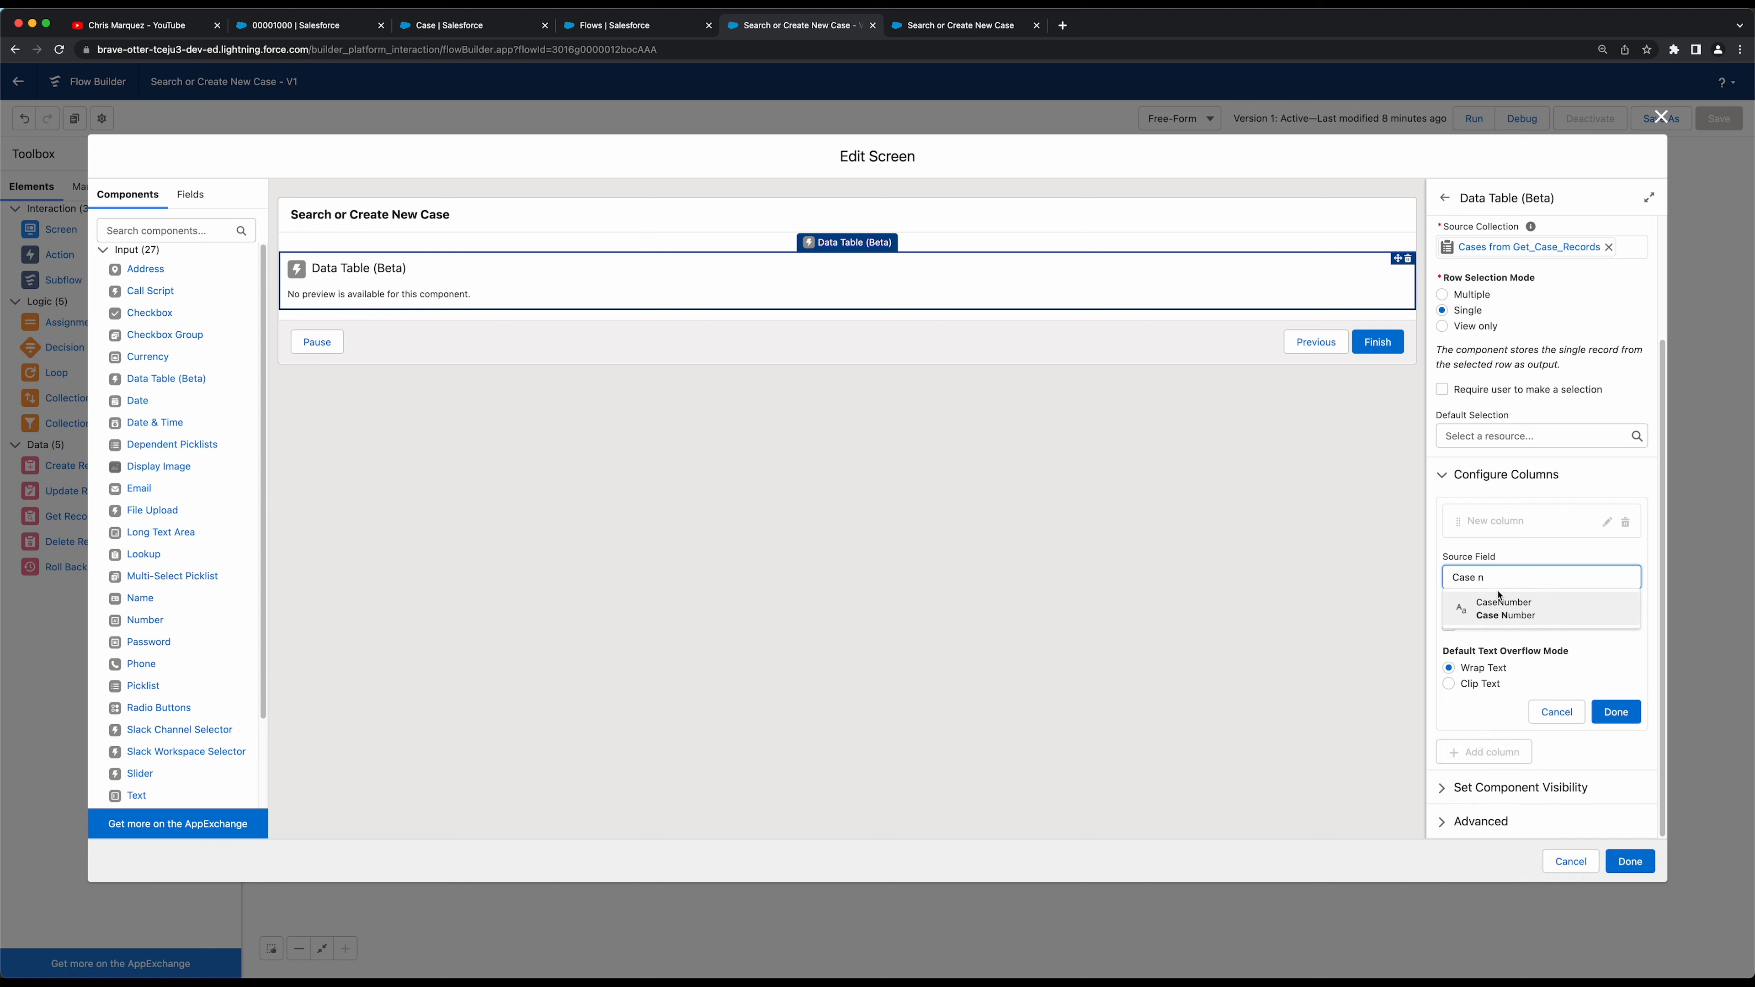
left_click(1501, 604)
left_click(1611, 711)
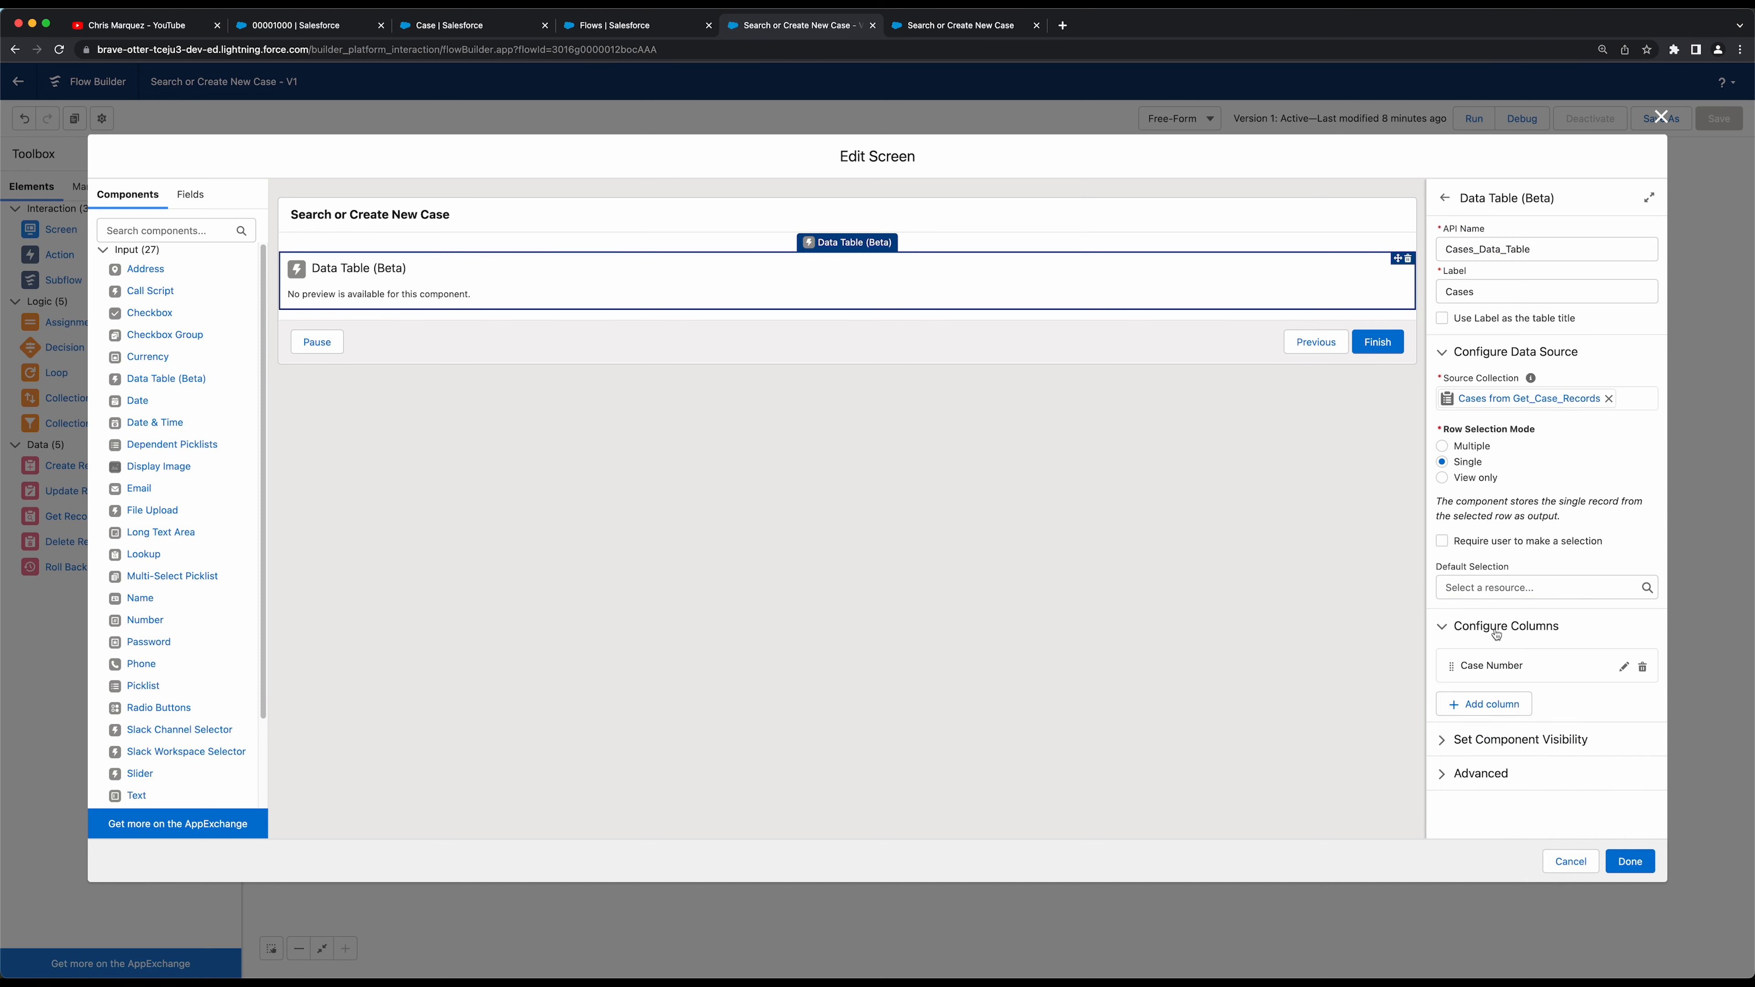
Add a Subject column to the Cases data table
left_click(1493, 704)
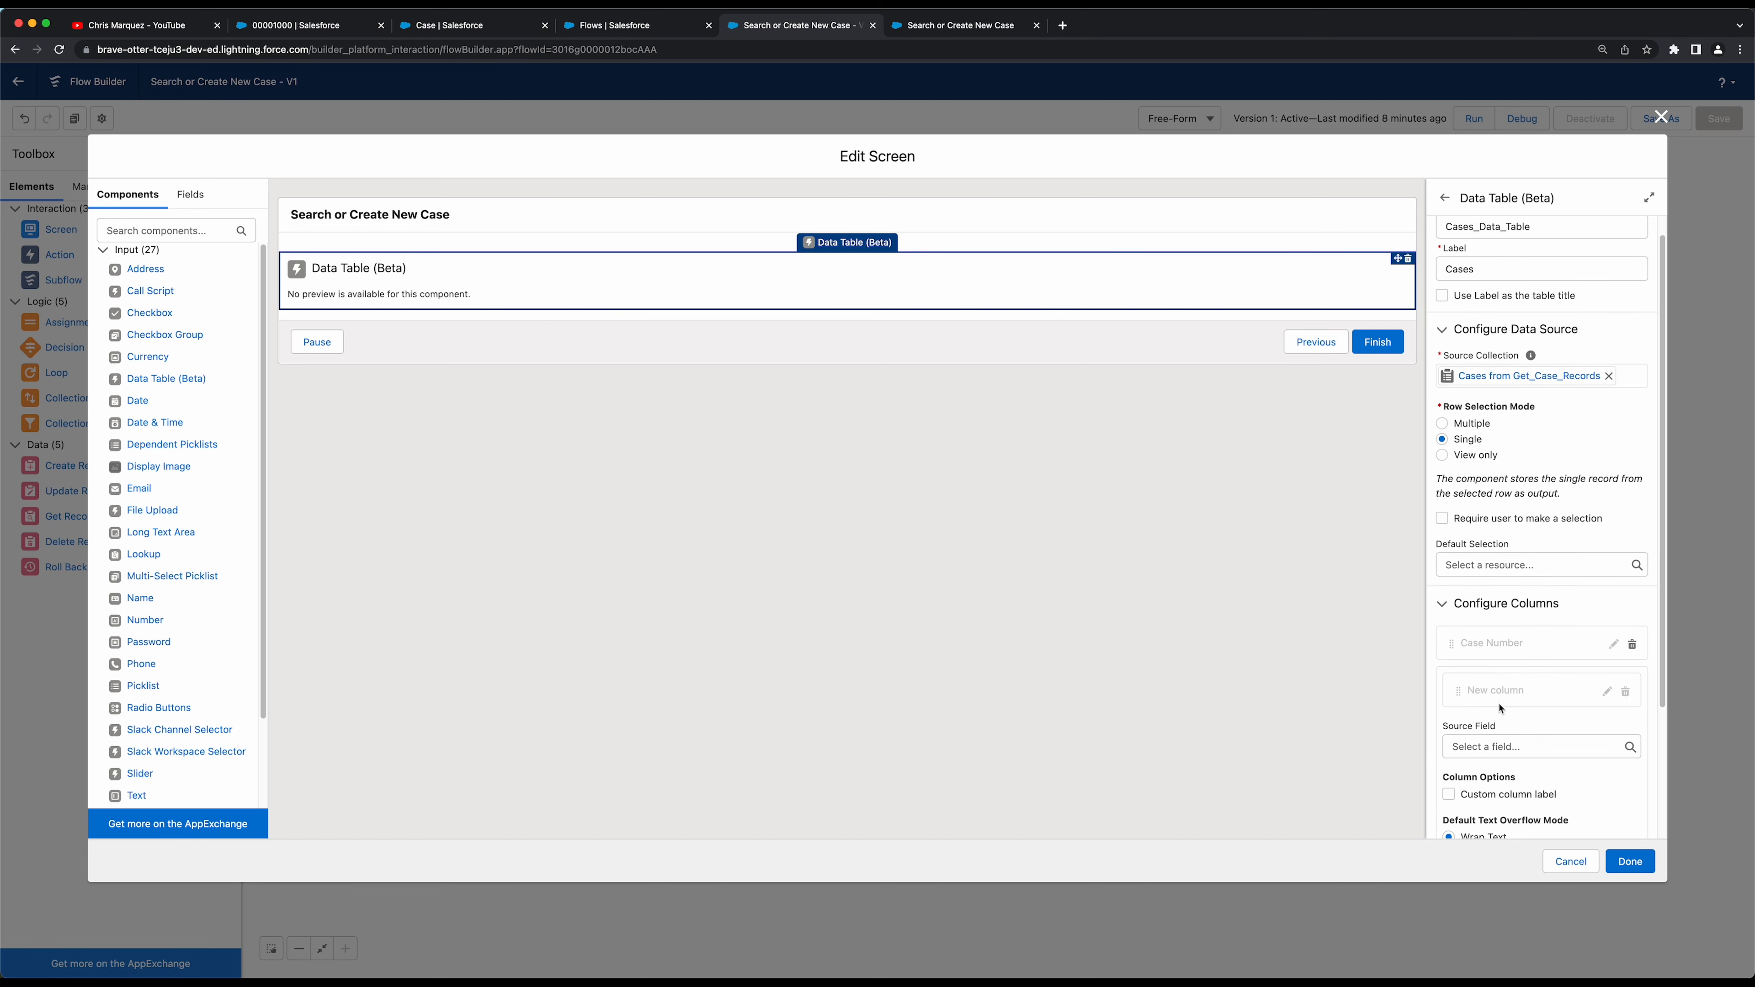
left_click(1508, 740)
type("S")
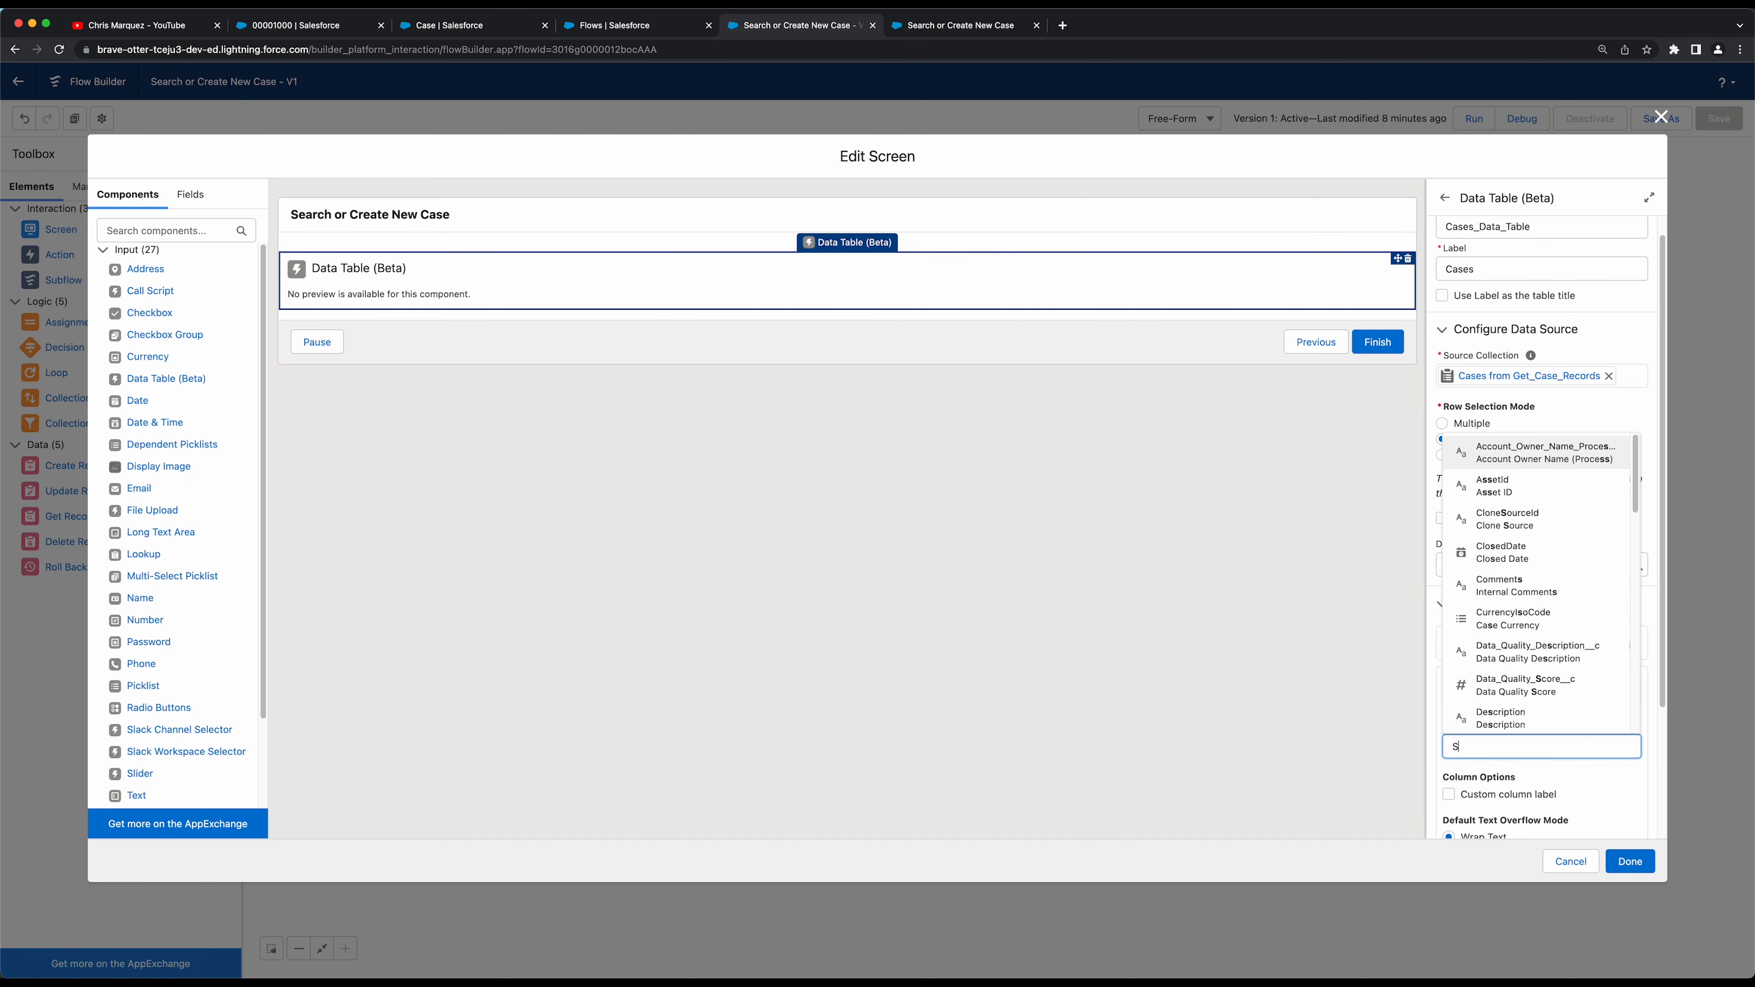
type("ubject")
key("Return")
scroll(1529, 785, "down", 2)
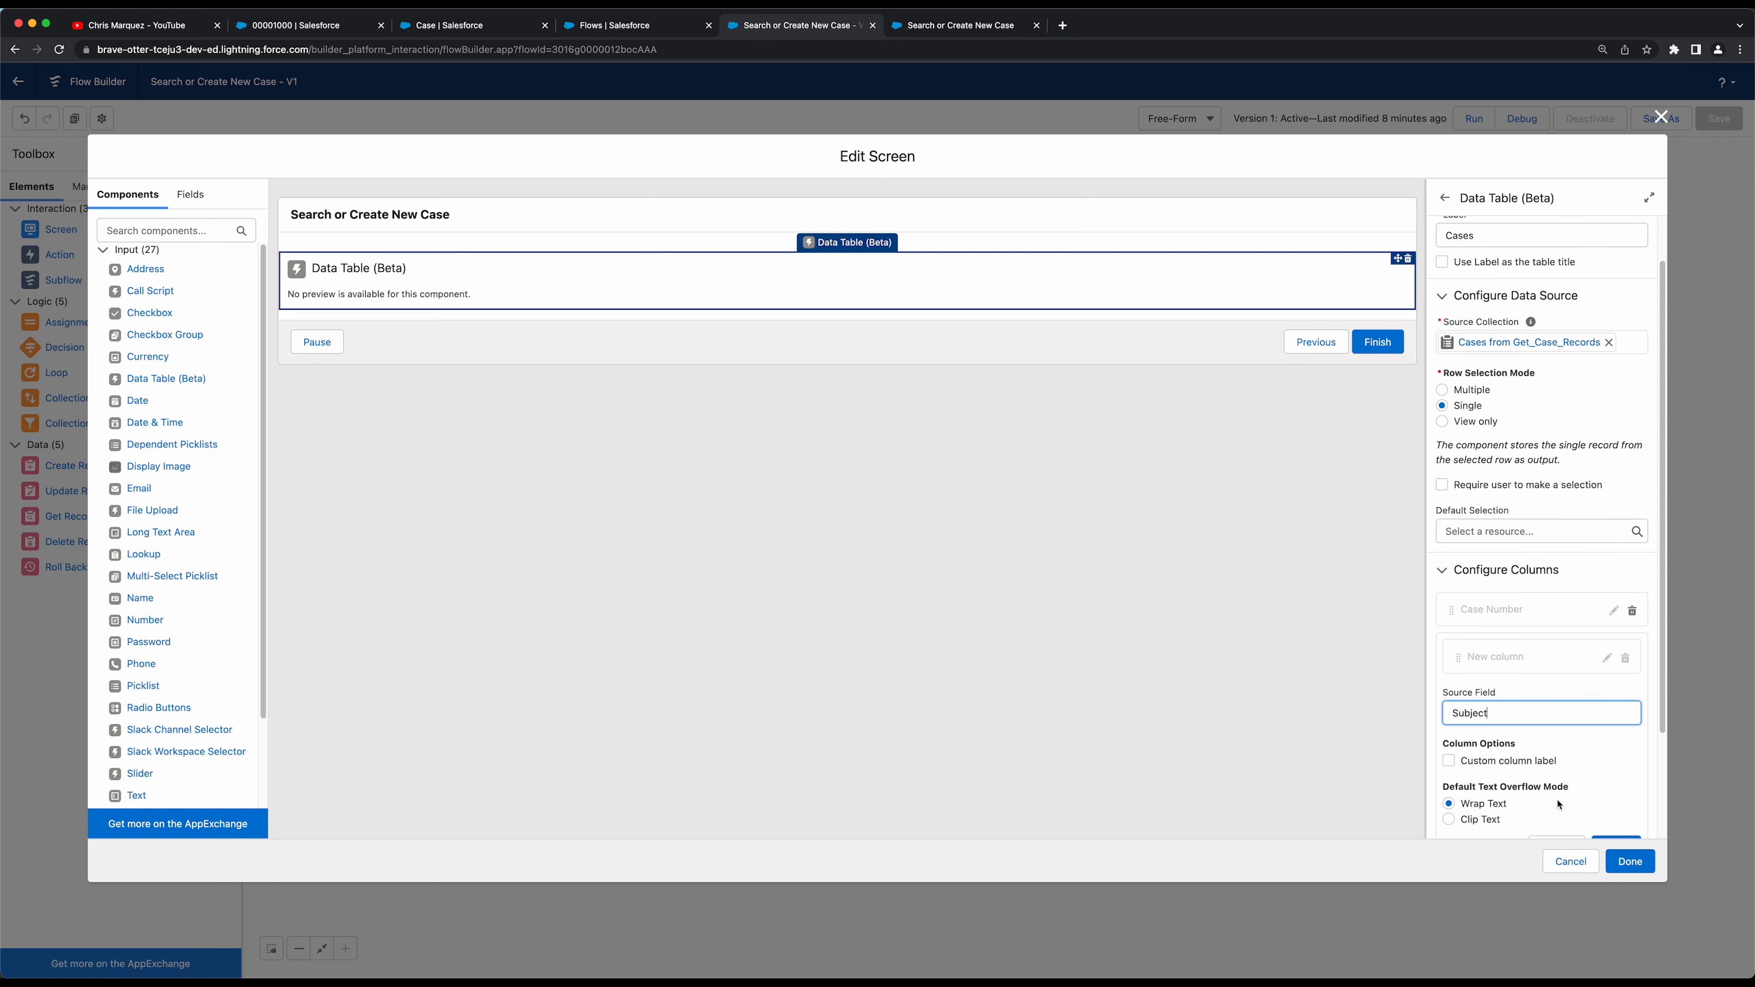
left_click(1623, 816)
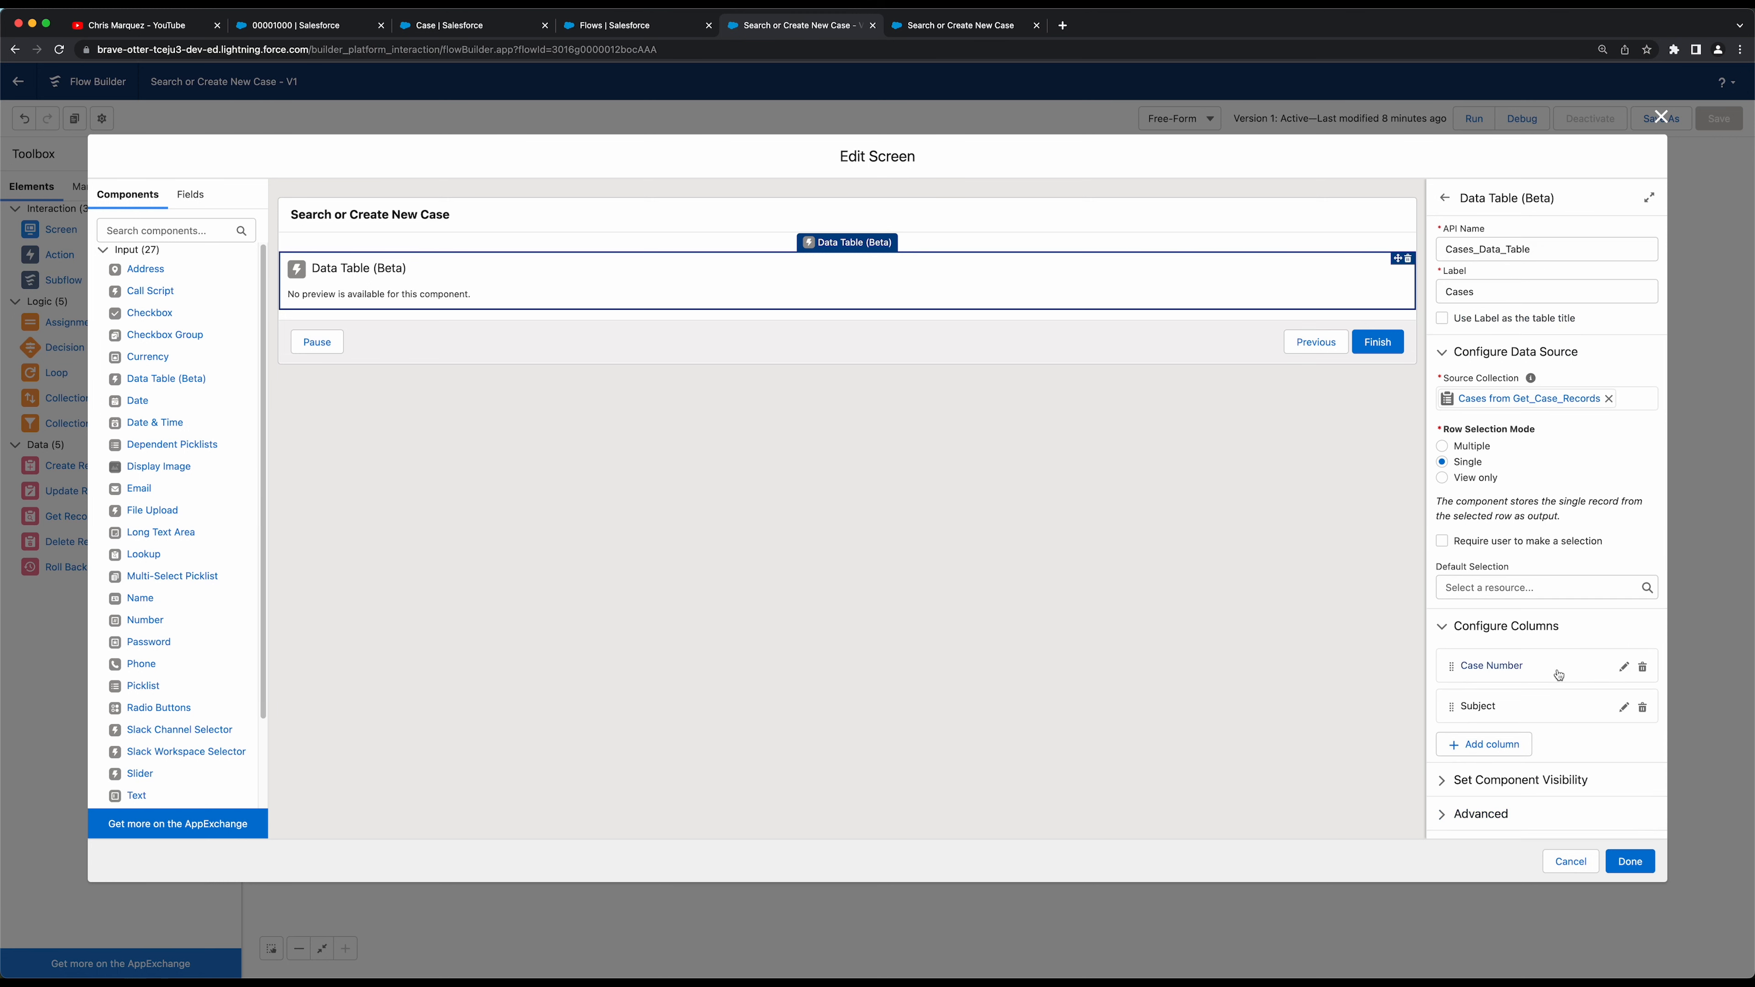
Add a Contact Email column to the Cases data table and accept the Cases Found screen changes
left_click(1486, 744)
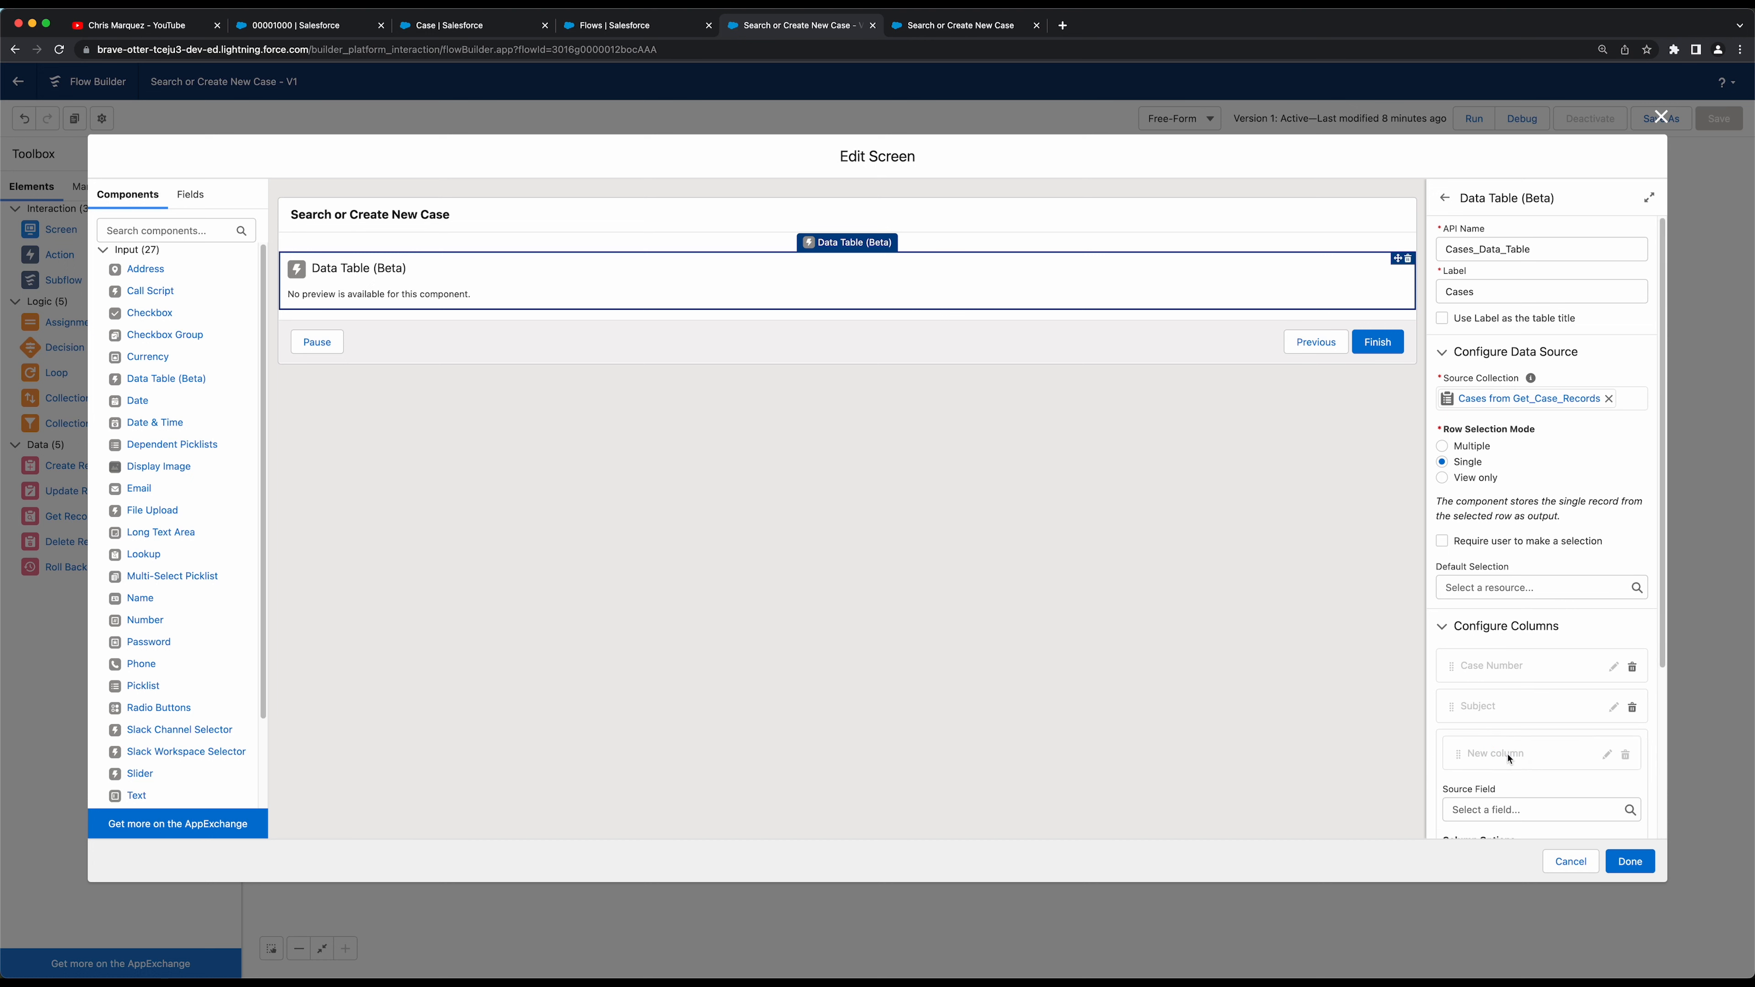
left_click(1519, 808)
type("email")
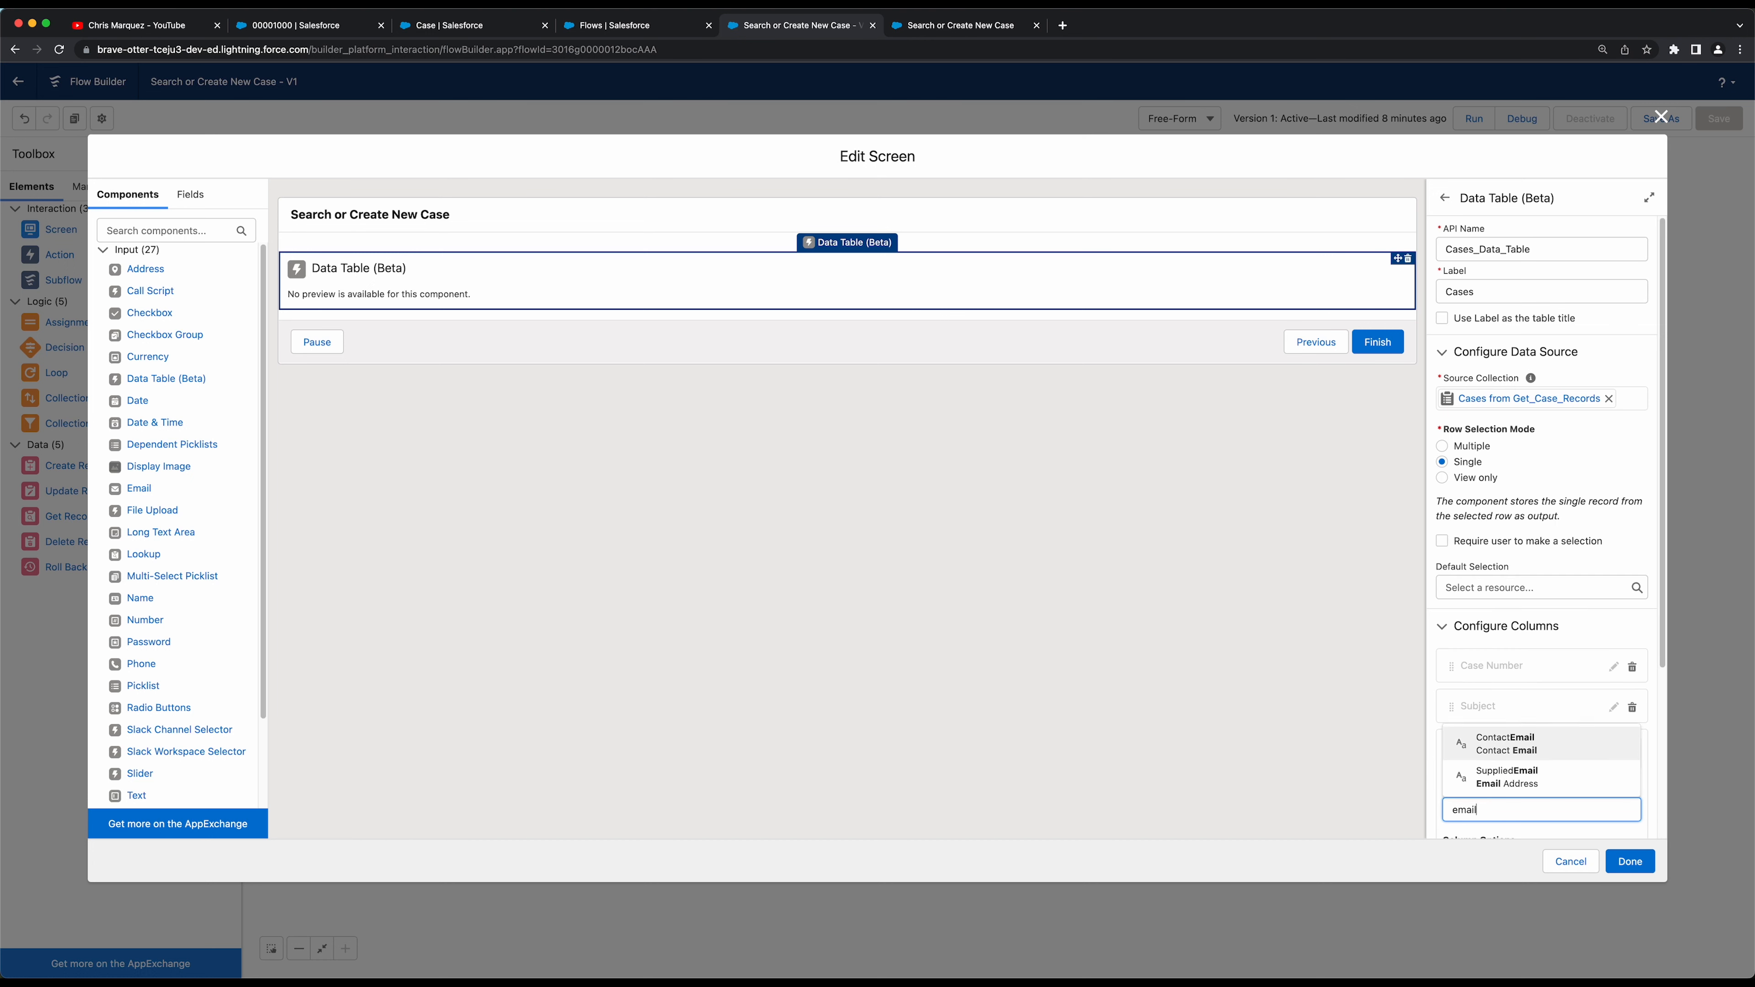
left_click(1507, 743)
scroll(1547, 781, "down", 2)
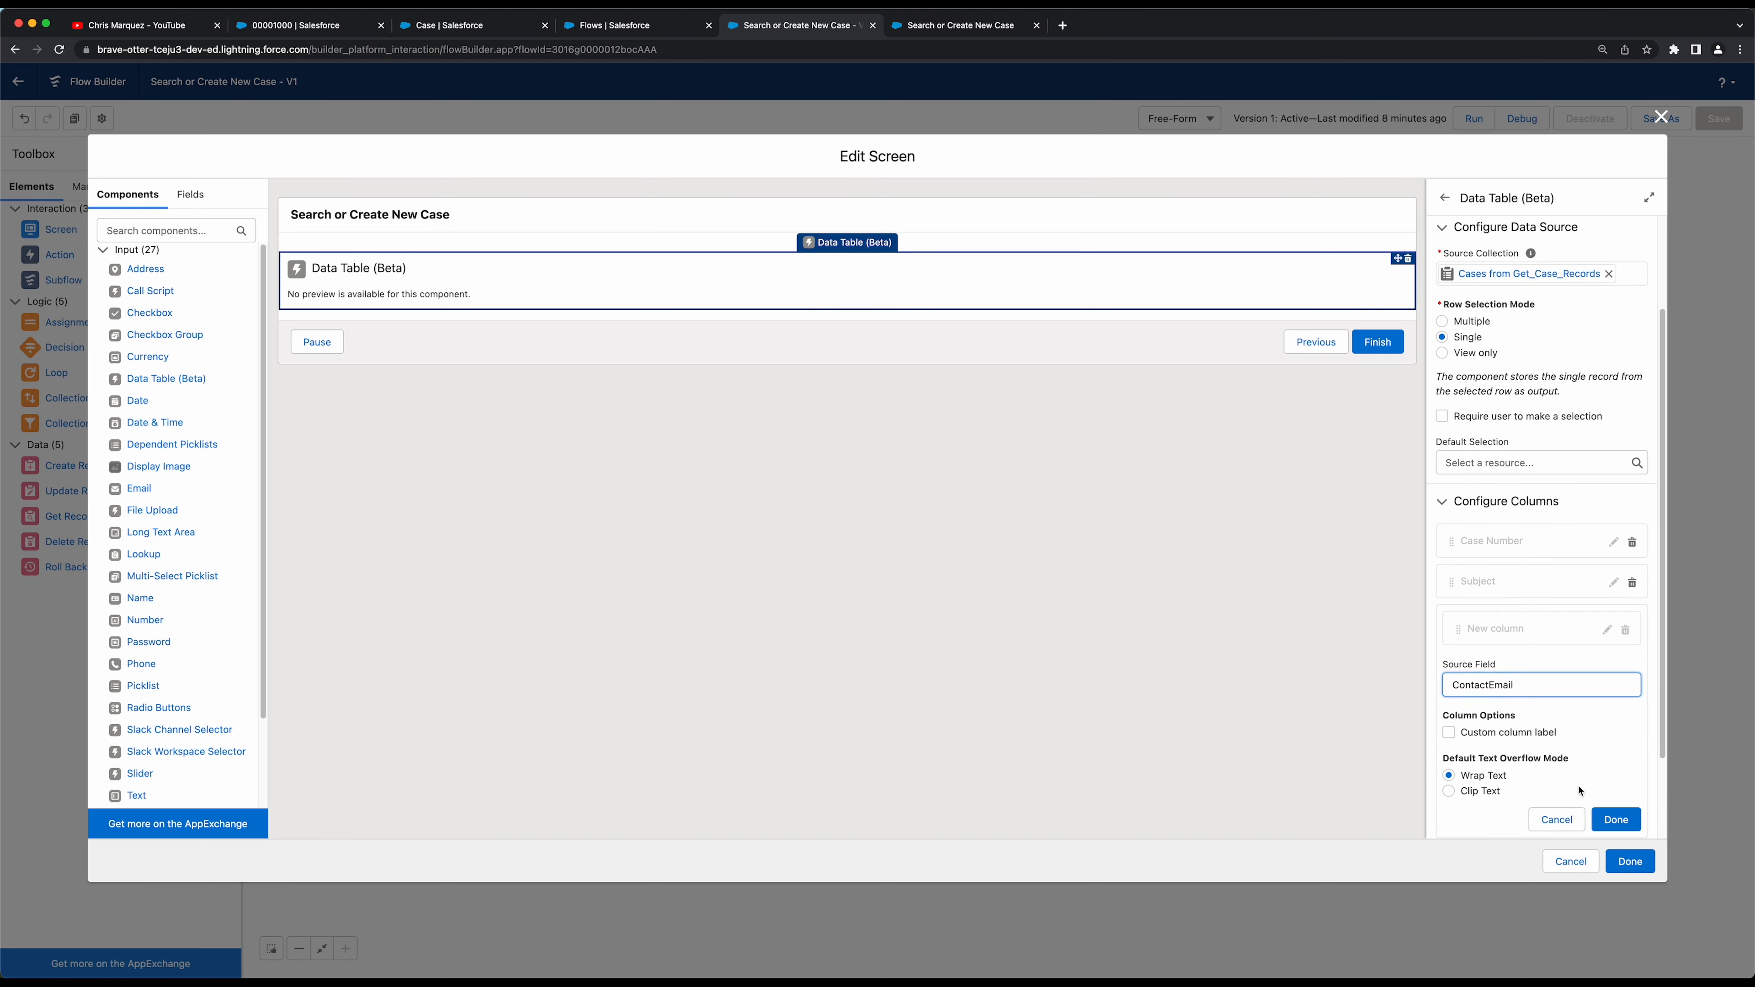
left_click(1616, 821)
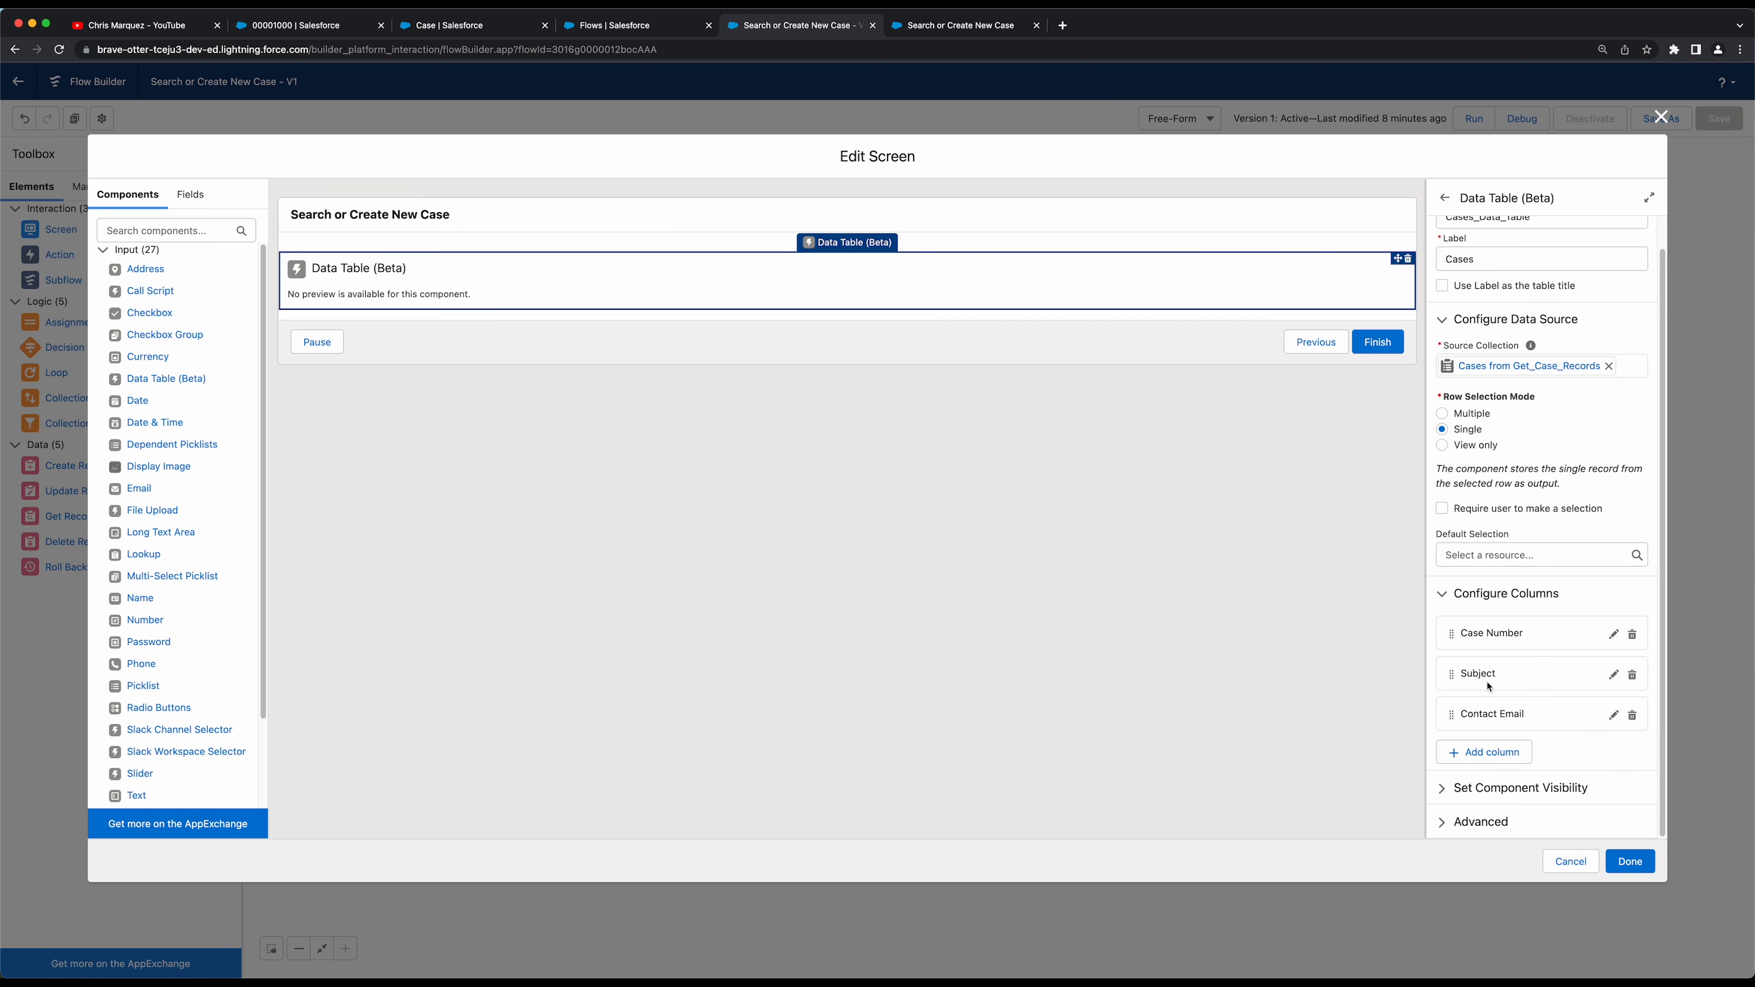
left_click(1620, 864)
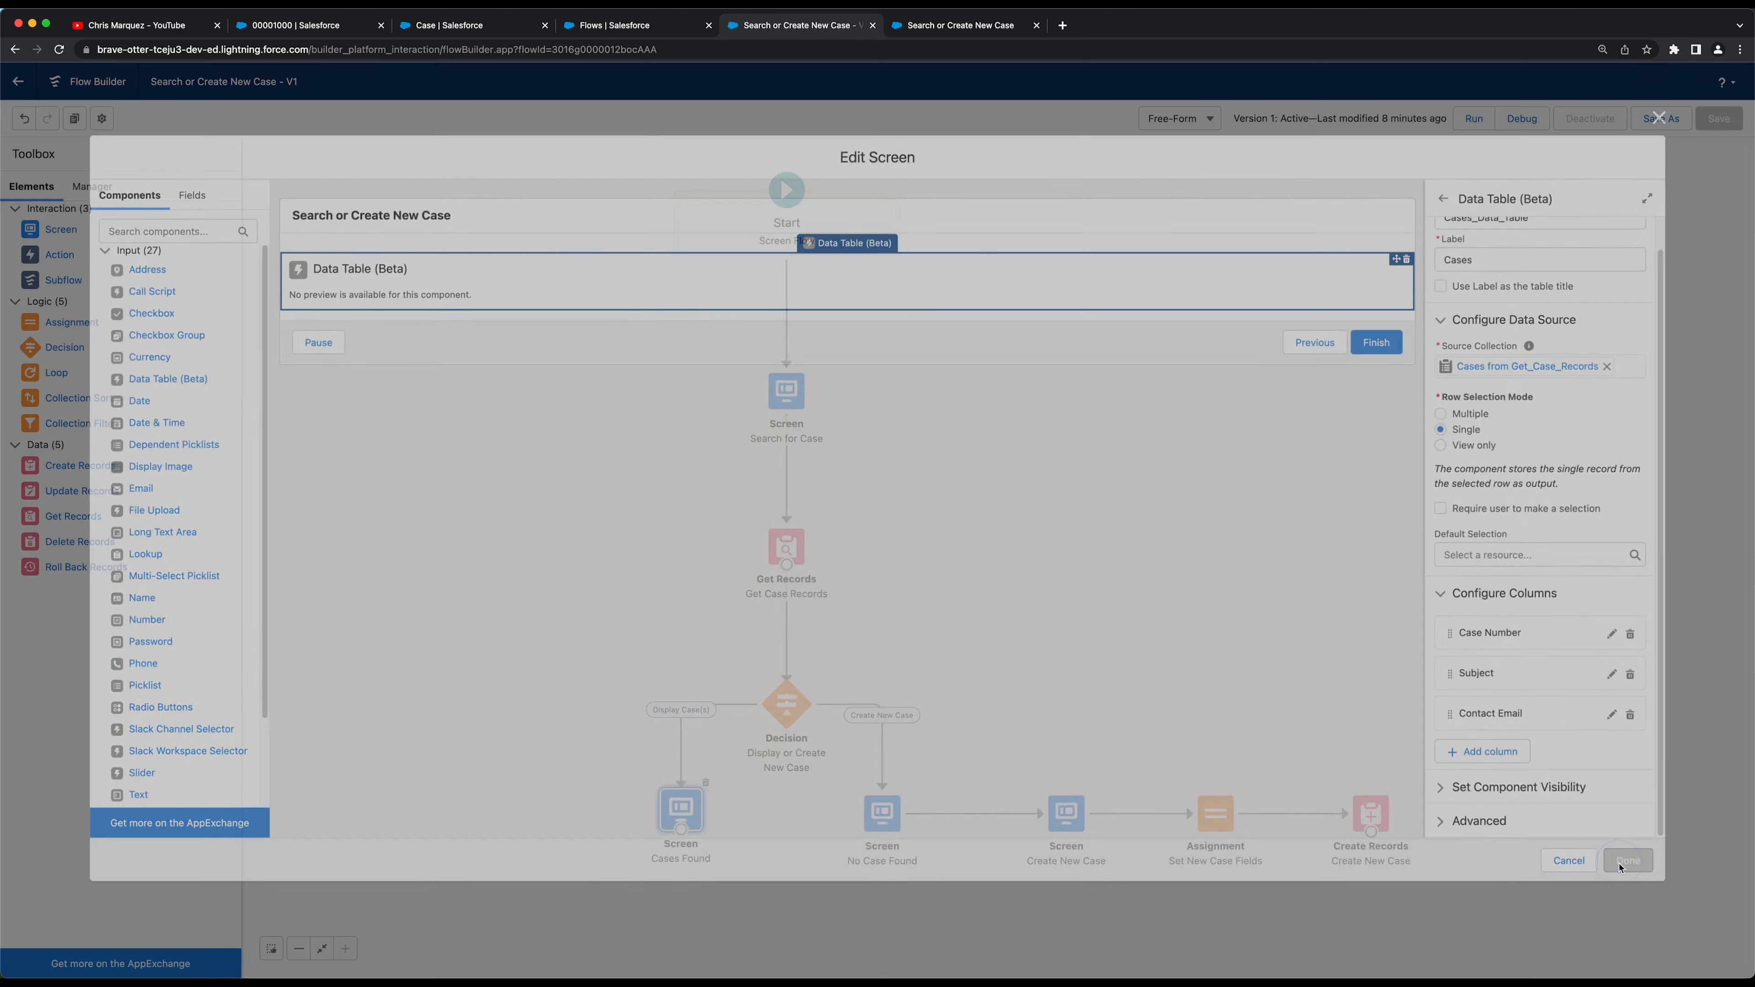
Save the flow as a new version, run it, and close the previous test run
left_click(1660, 119)
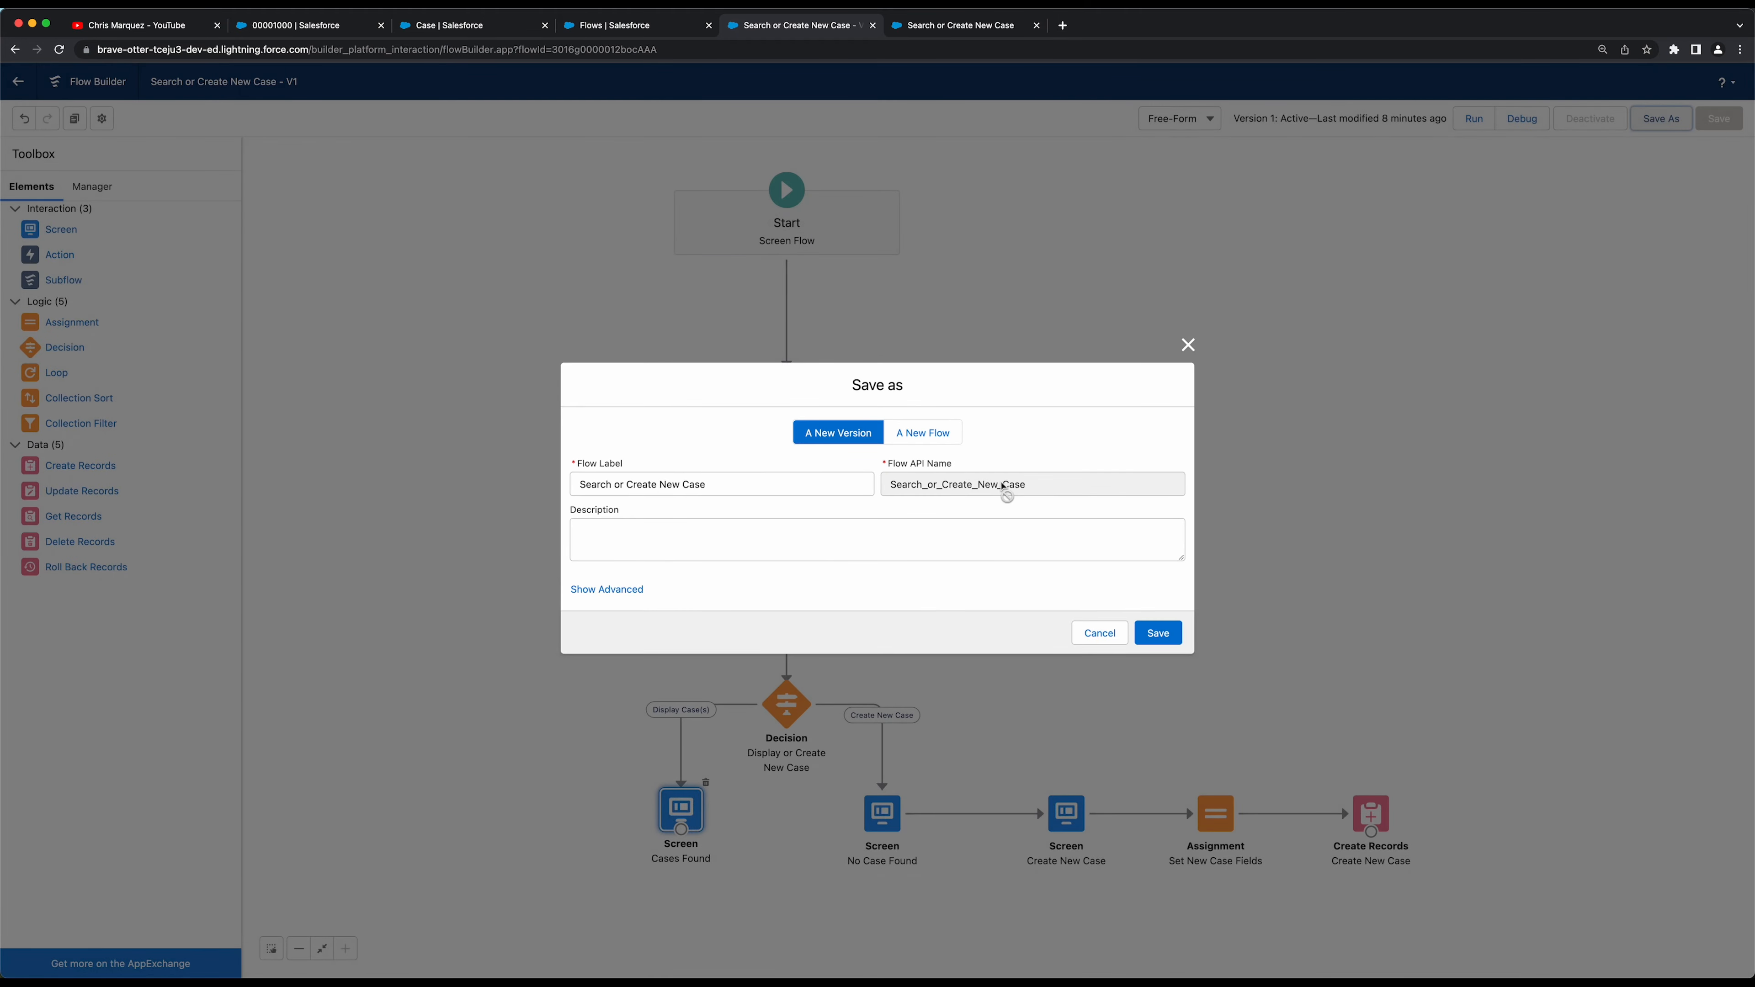
left_click(1159, 633)
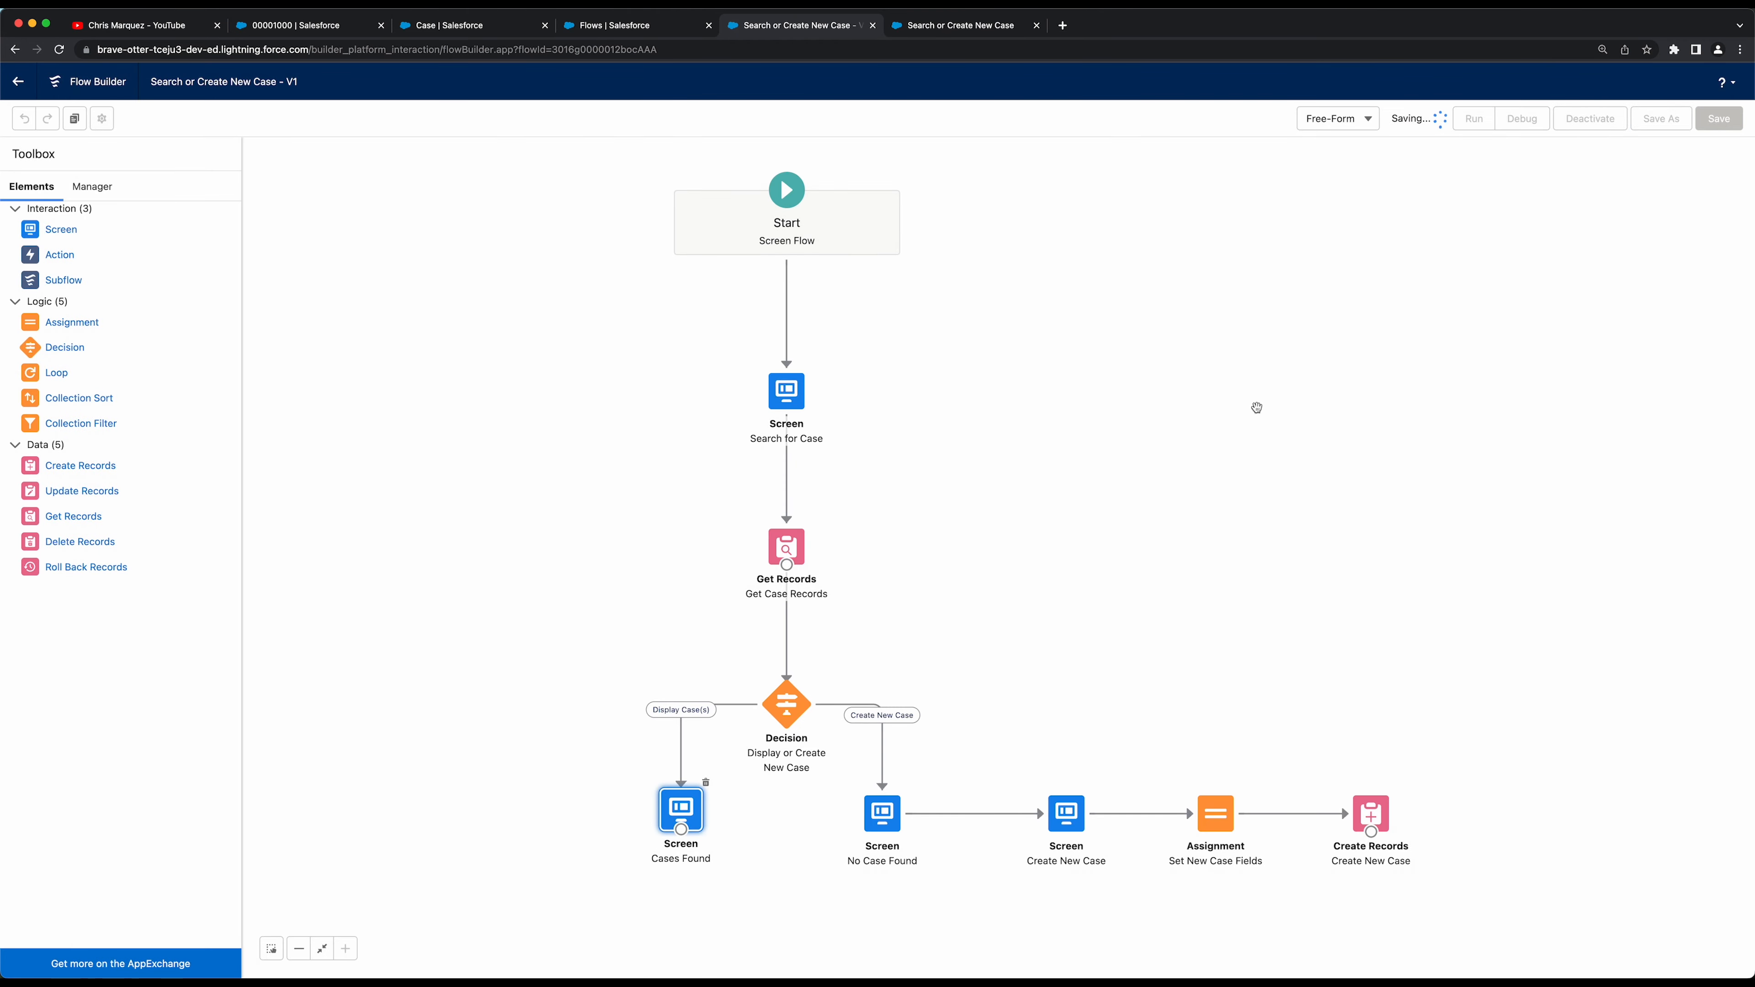
left_click(1475, 118)
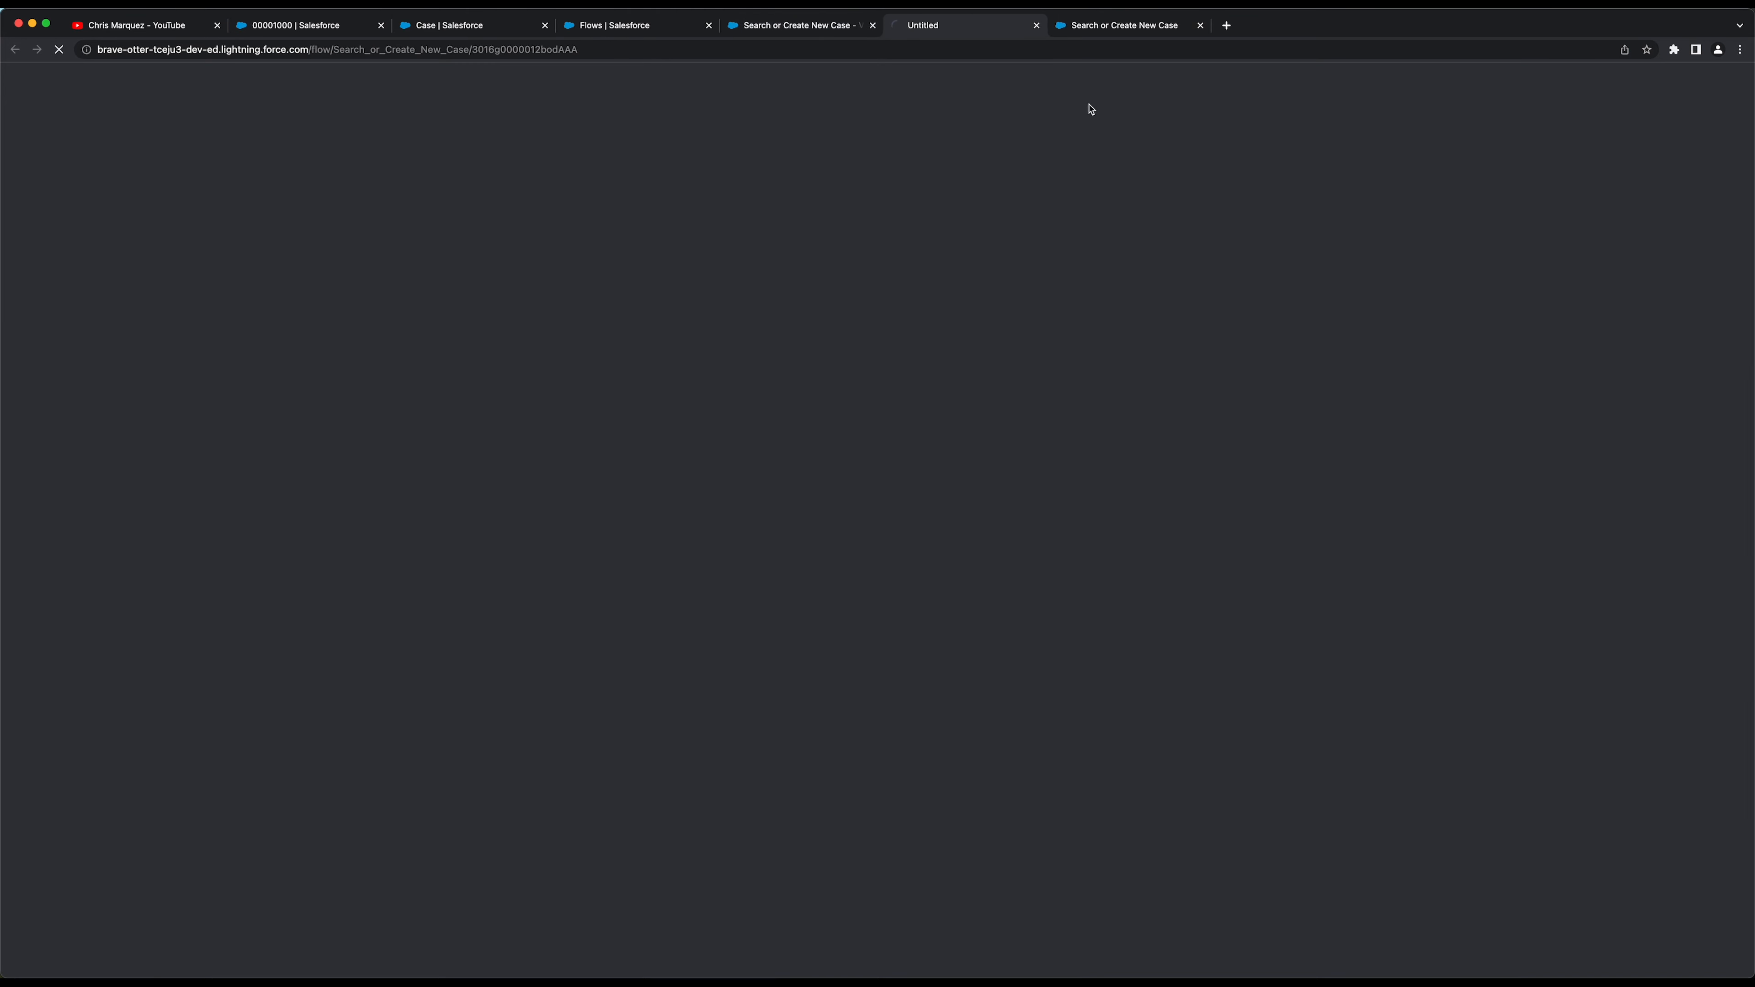
left_click(1200, 24)
Search the running flow using the "Starting generator after electrical failure" case's contact email and reason Equipment Complexity, and select the matching case
left_click(262, 25)
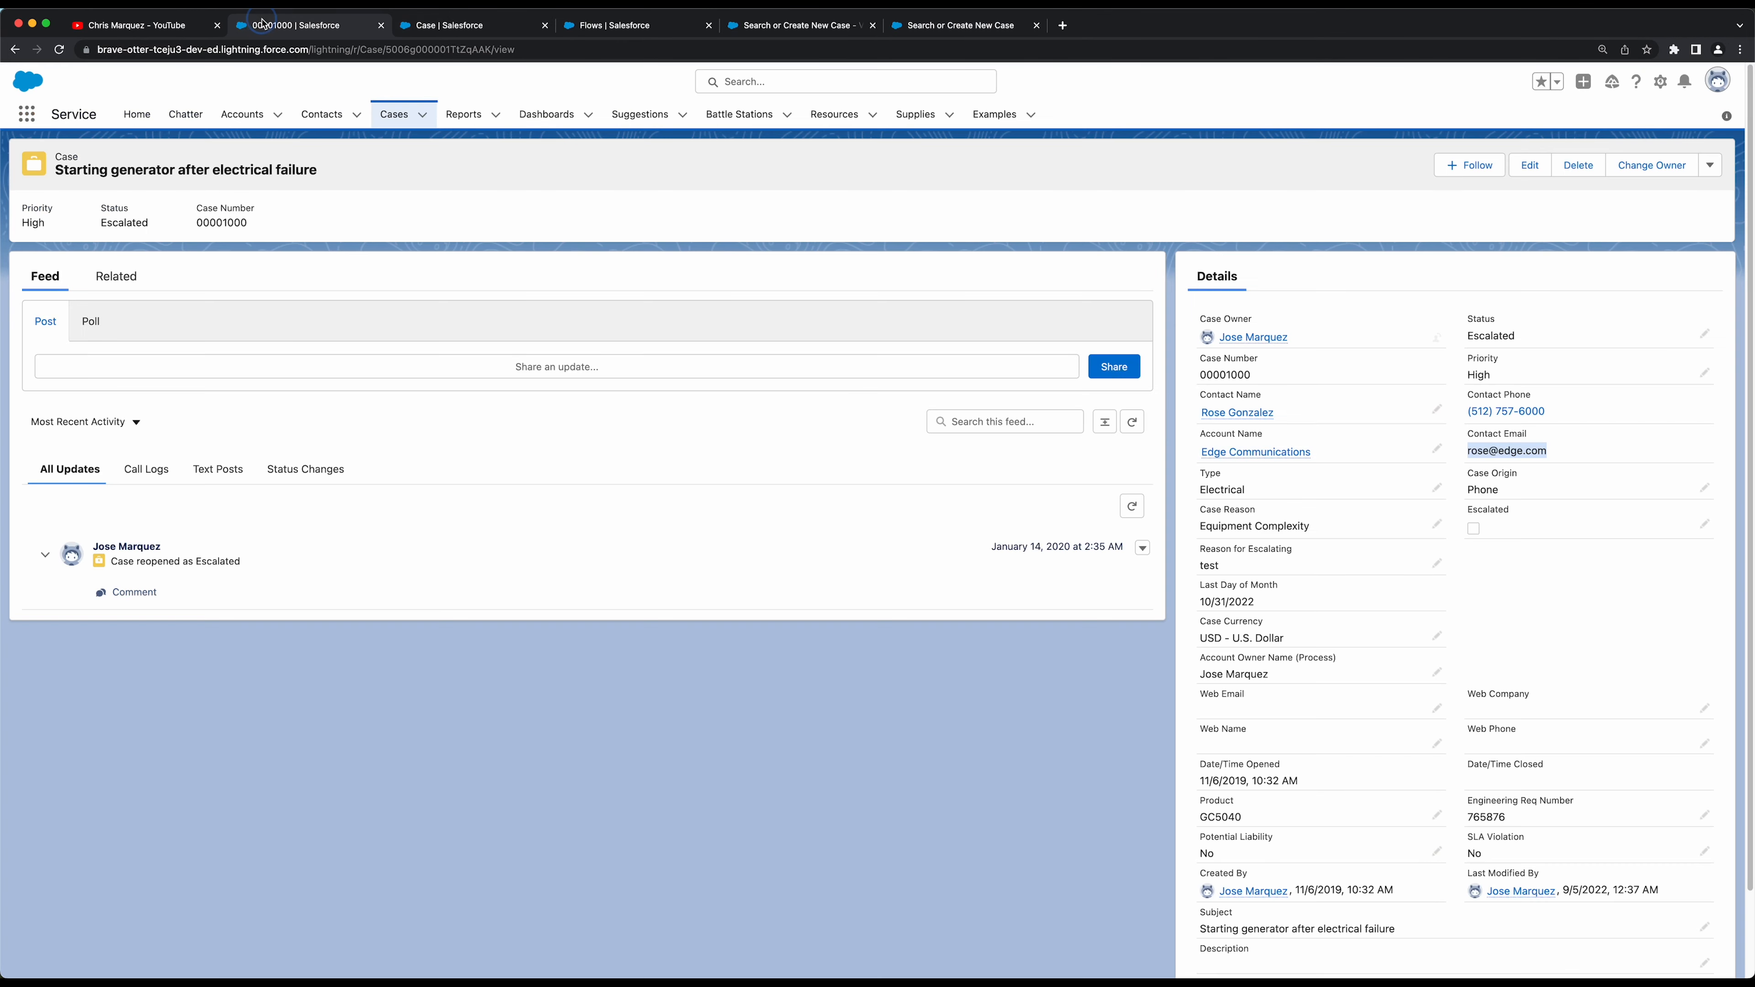
left_click(941, 31)
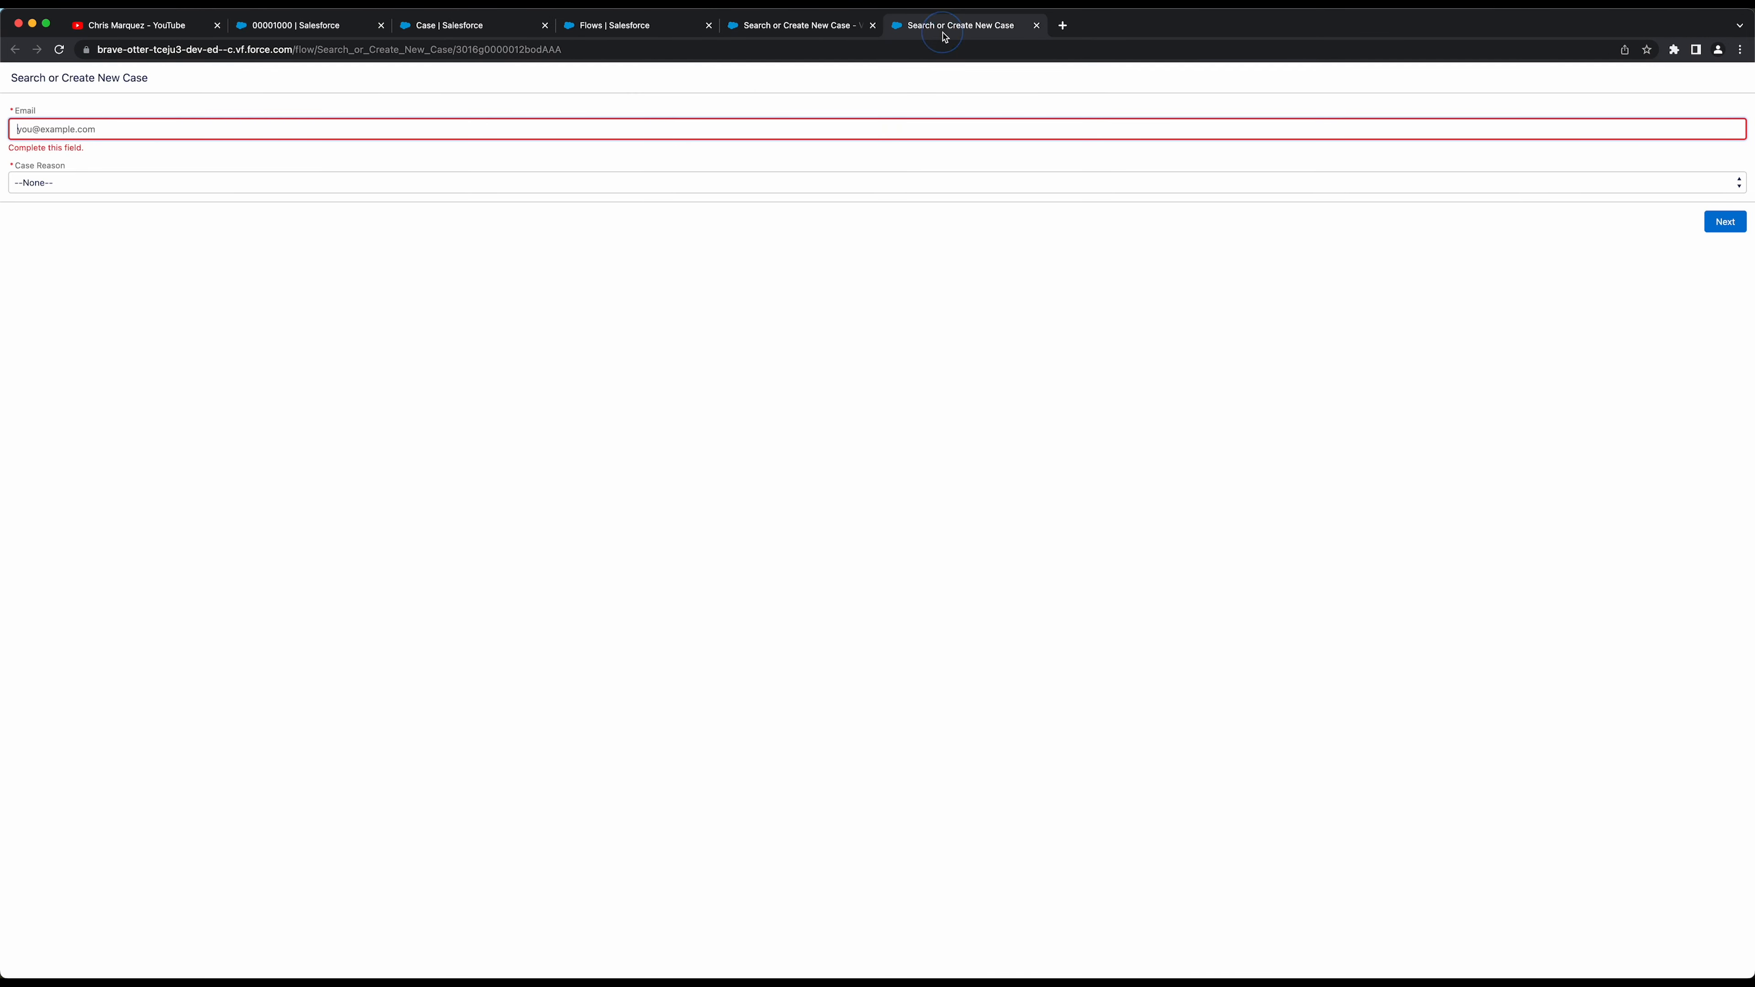
left_click(95, 183)
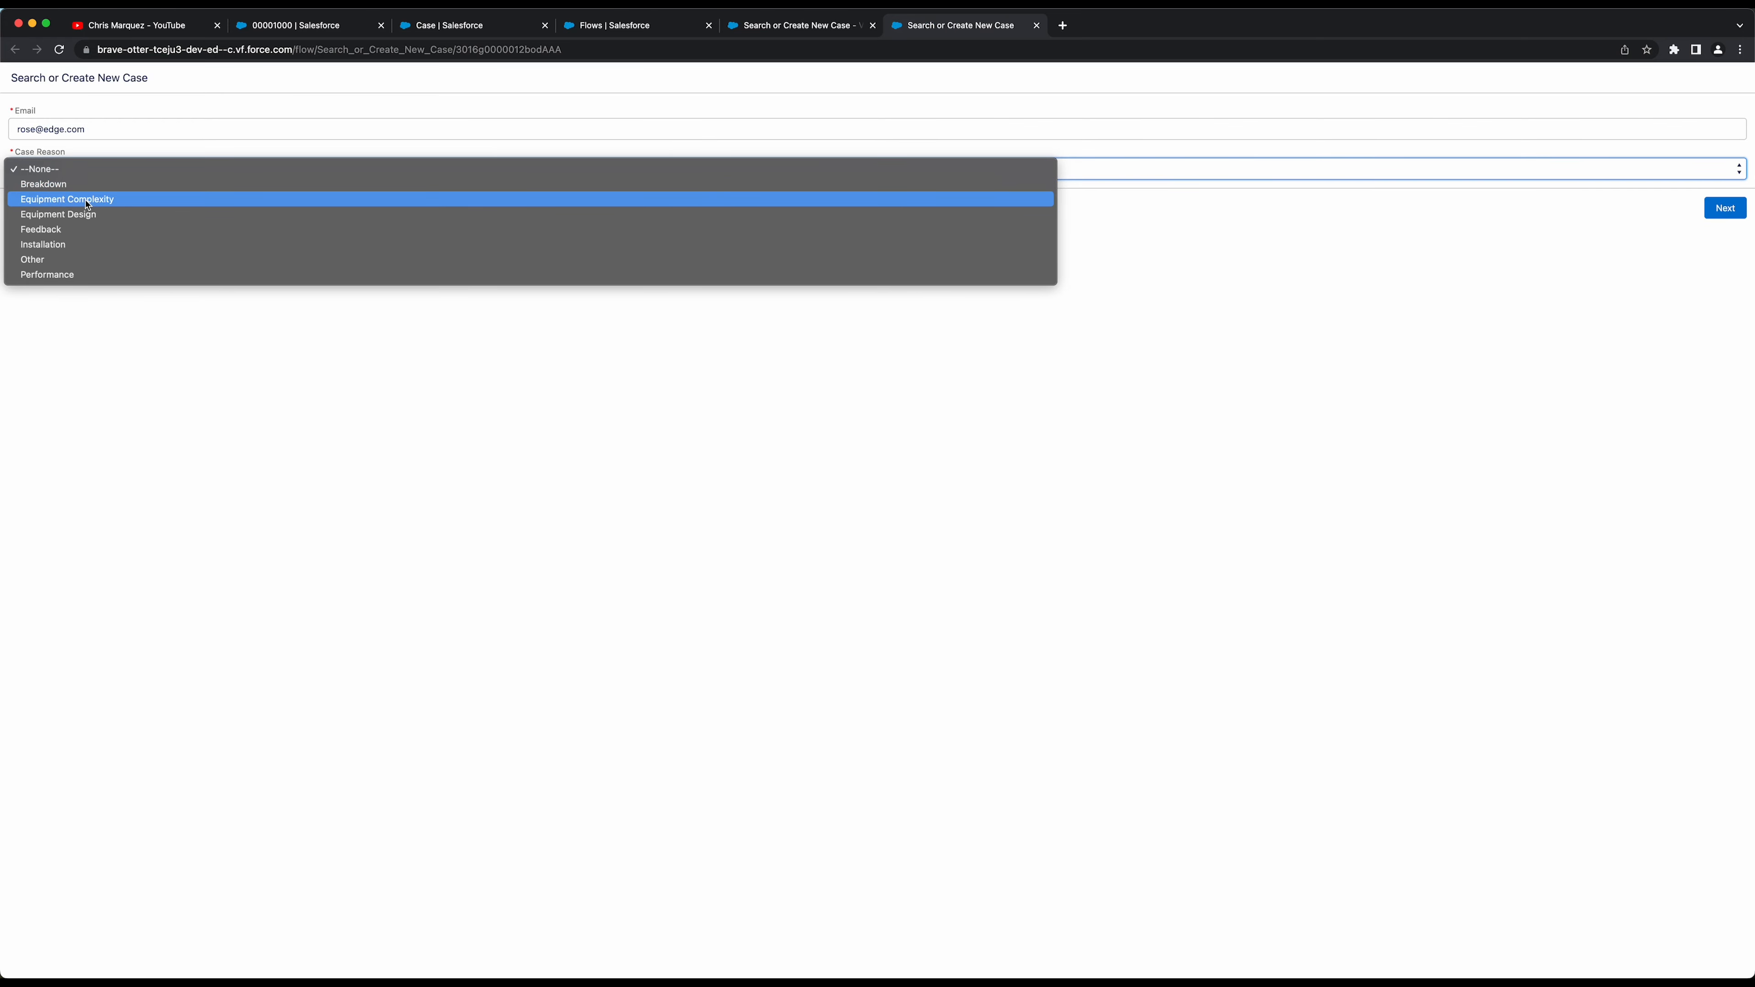
left_click(88, 201)
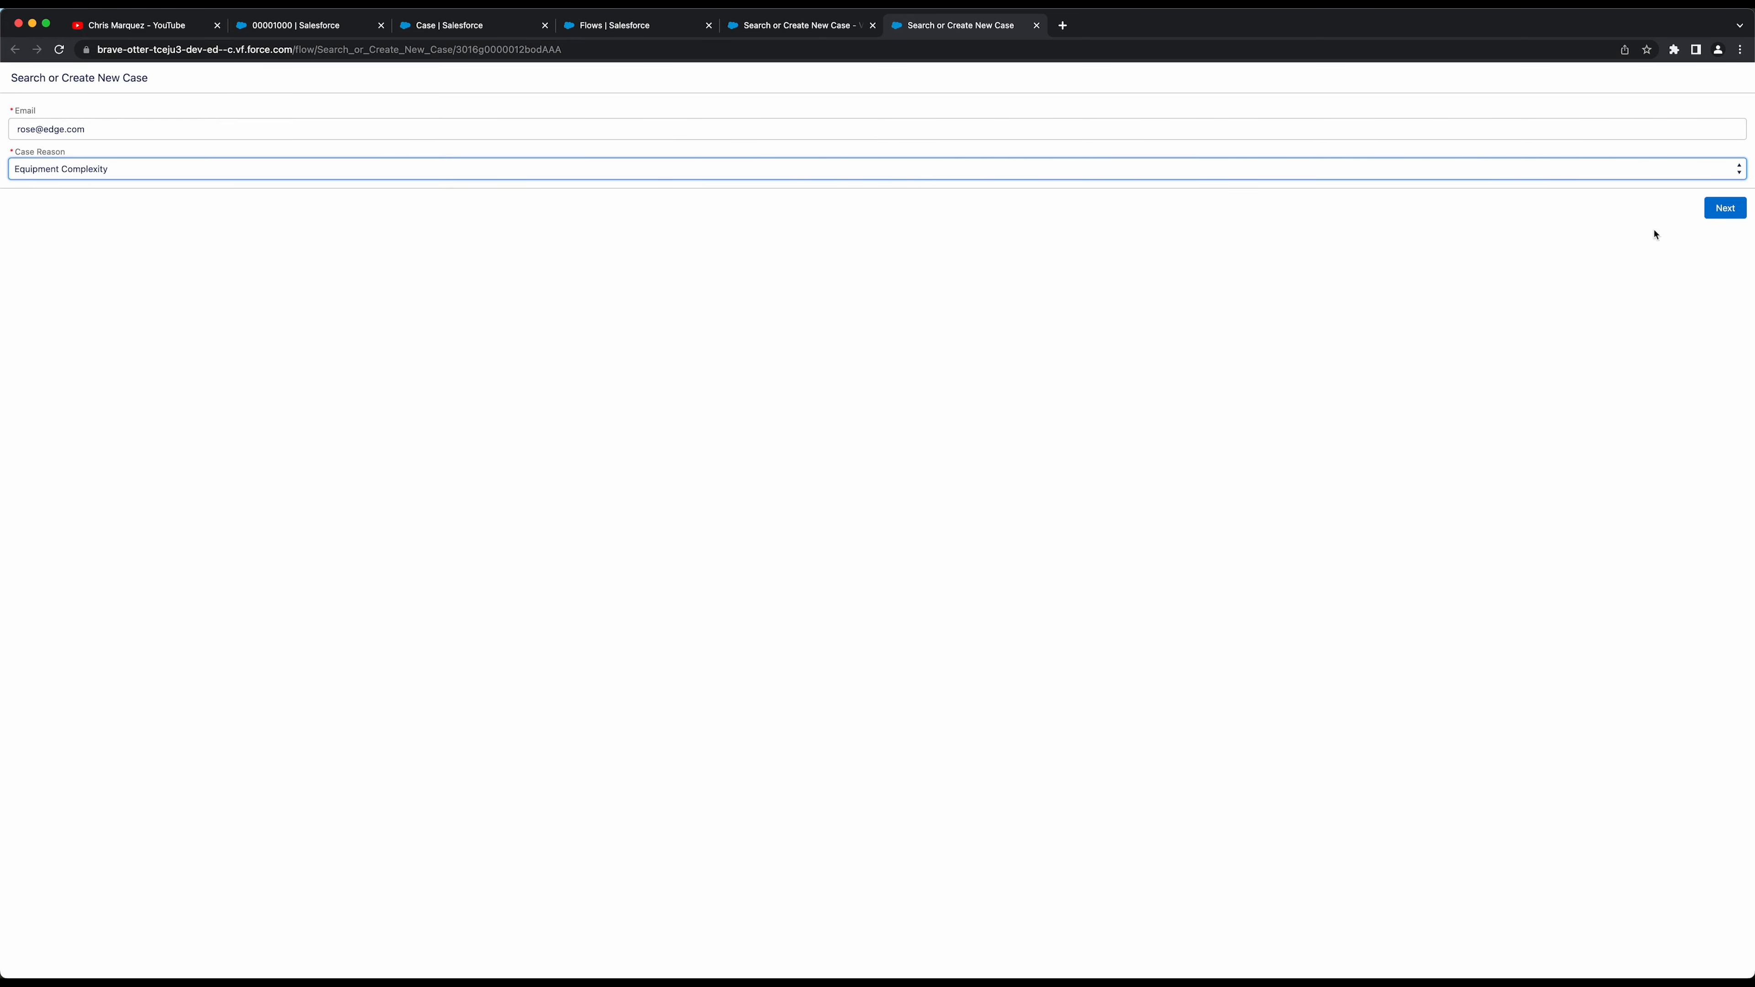
left_click(1723, 210)
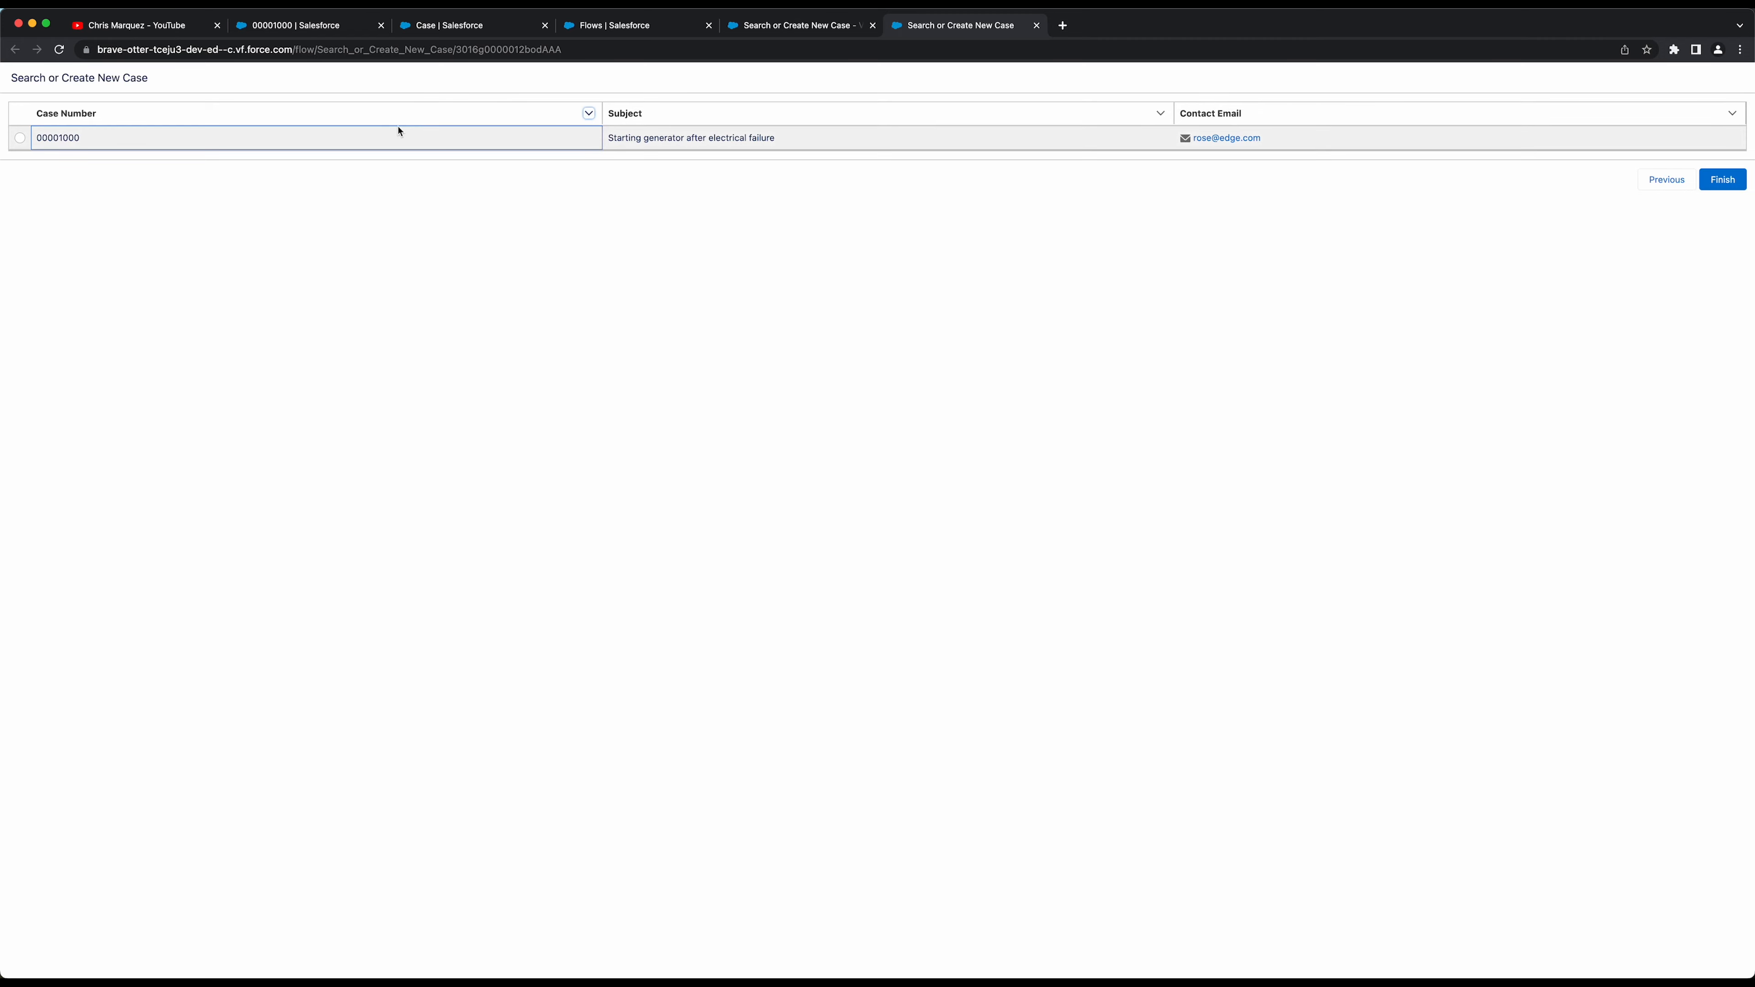
left_click(23, 140)
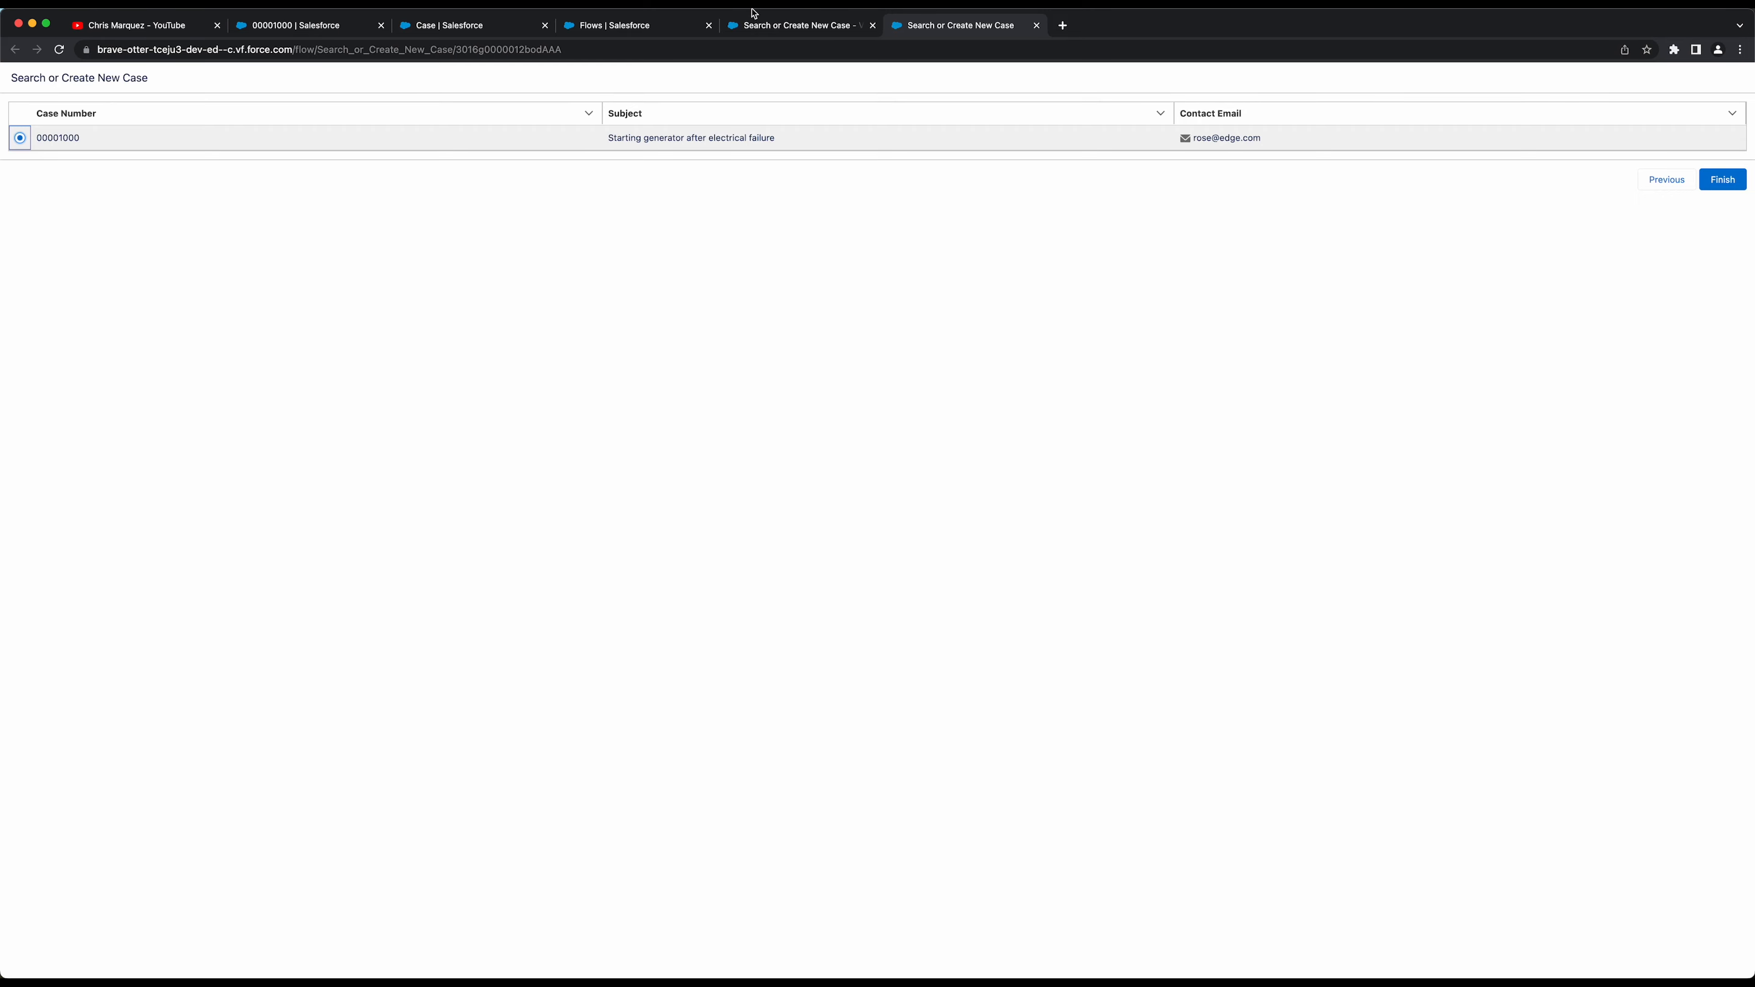
Restart the flow test and search with the same contact email and the case reason Other
left_click(800, 25)
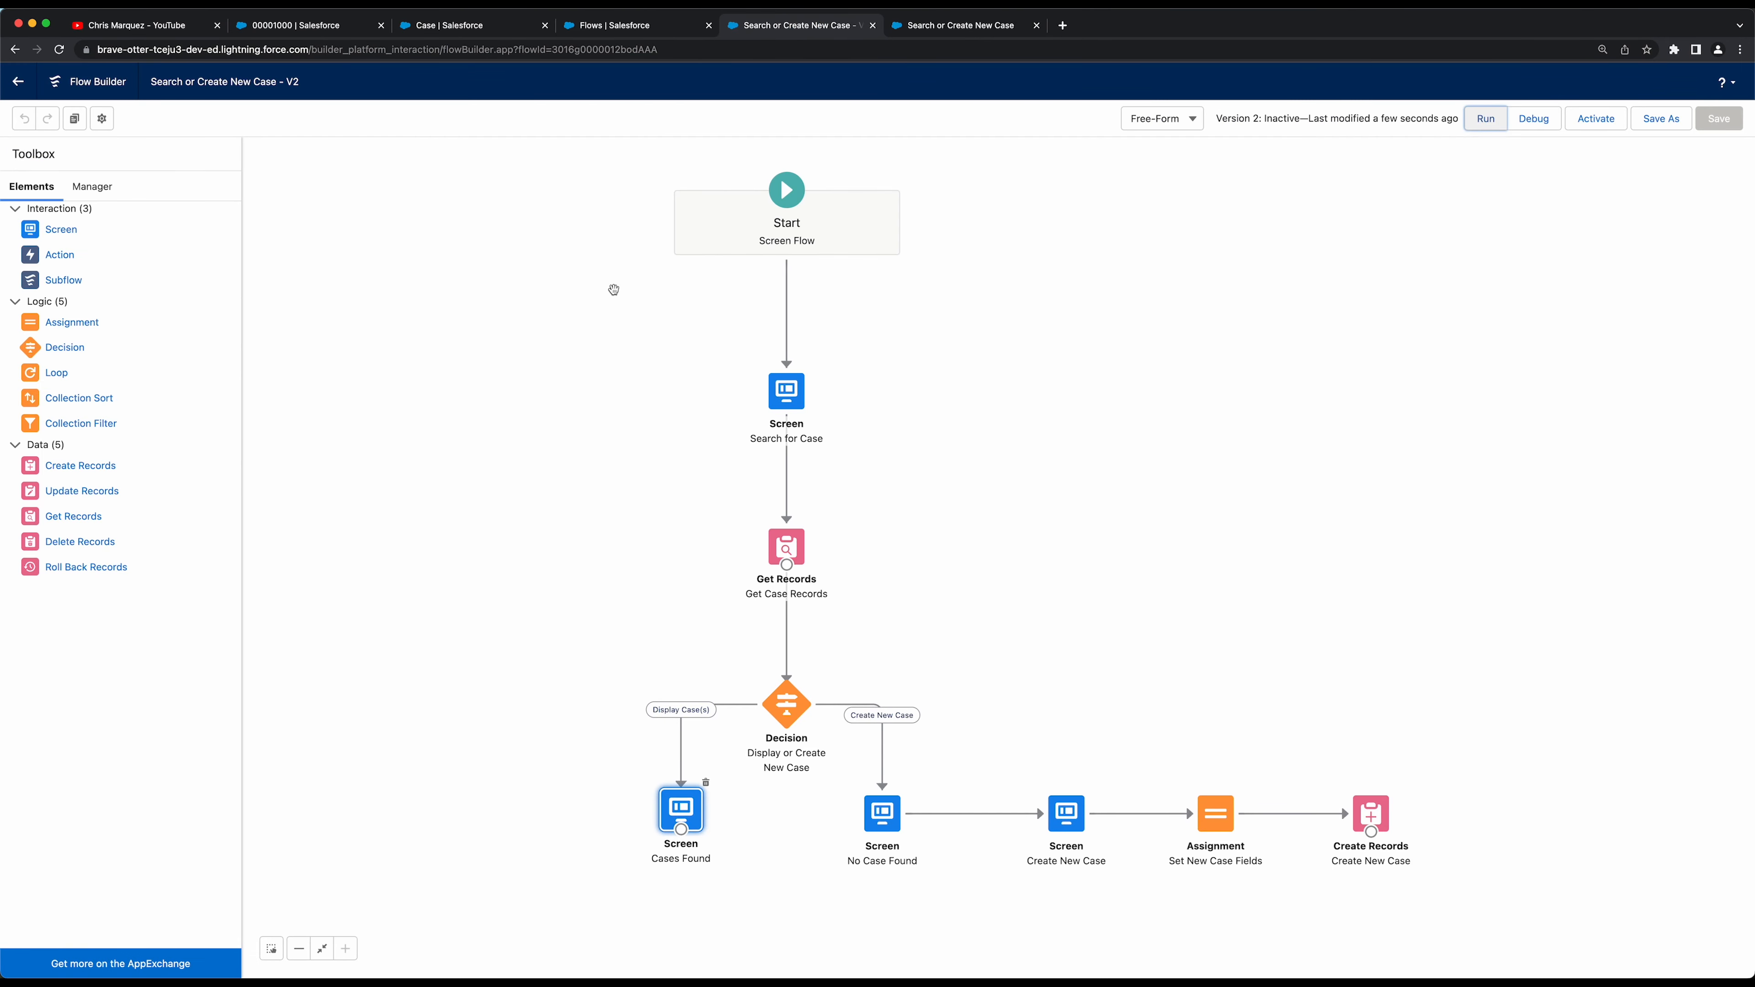
left_click(1003, 26)
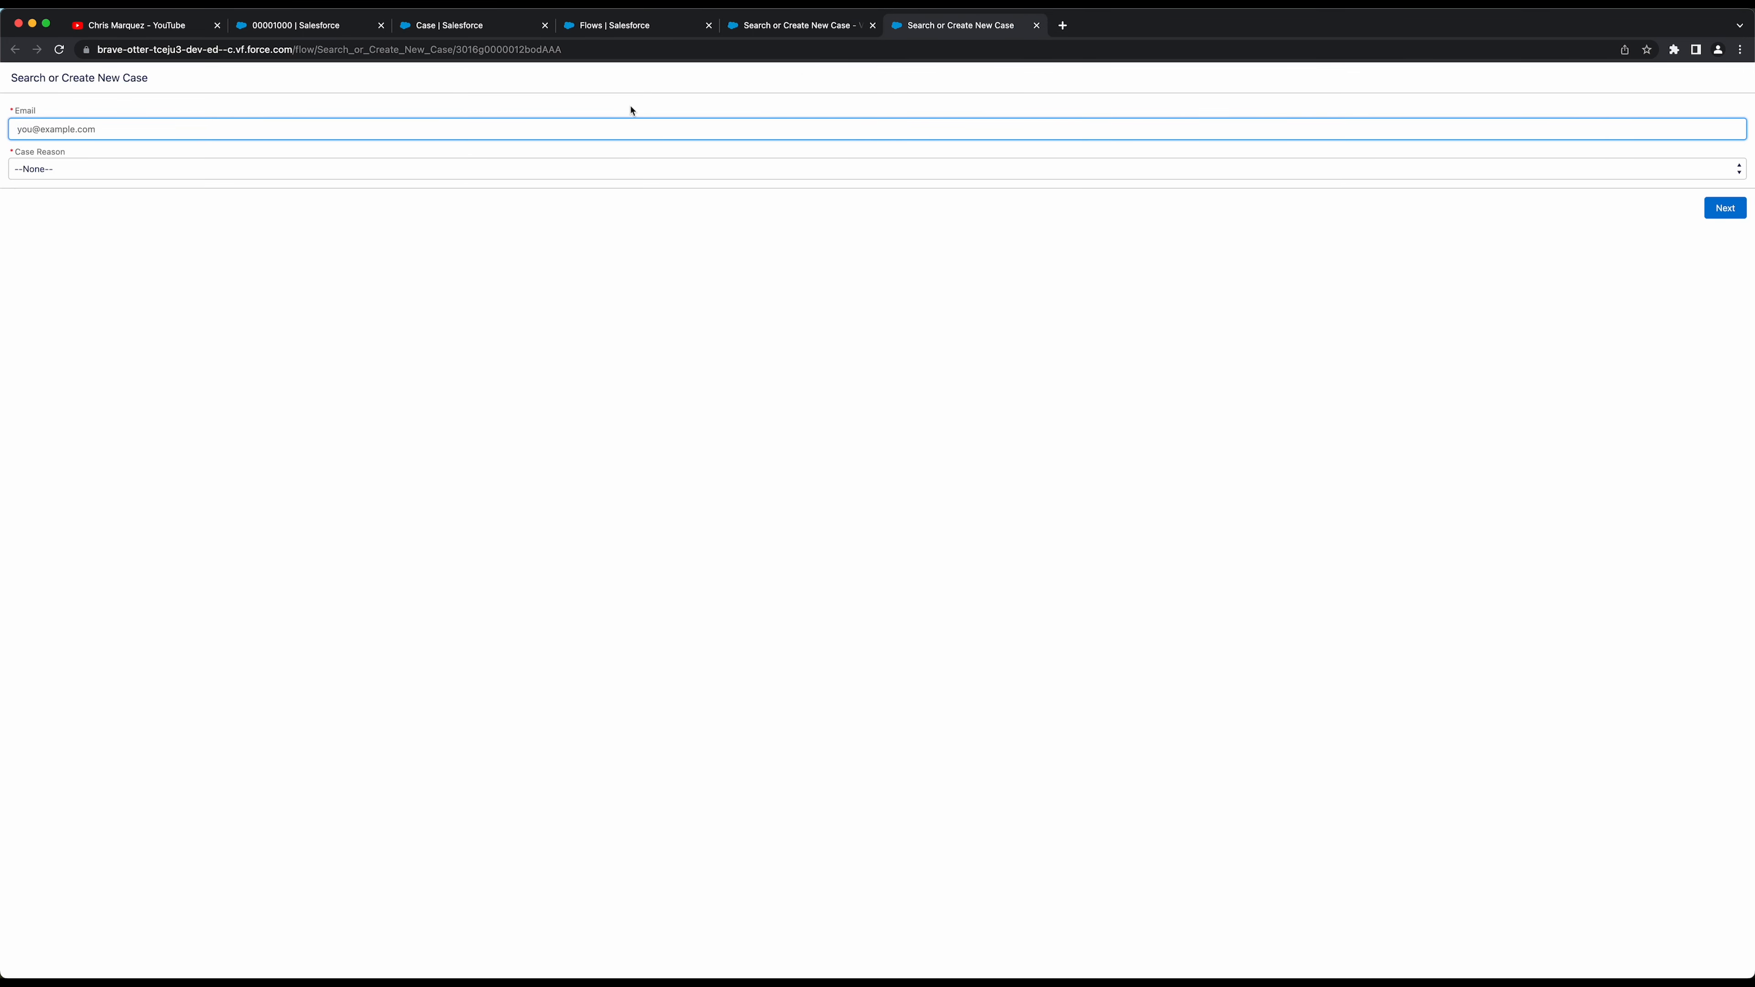
key("super+v")
left_click(468, 177)
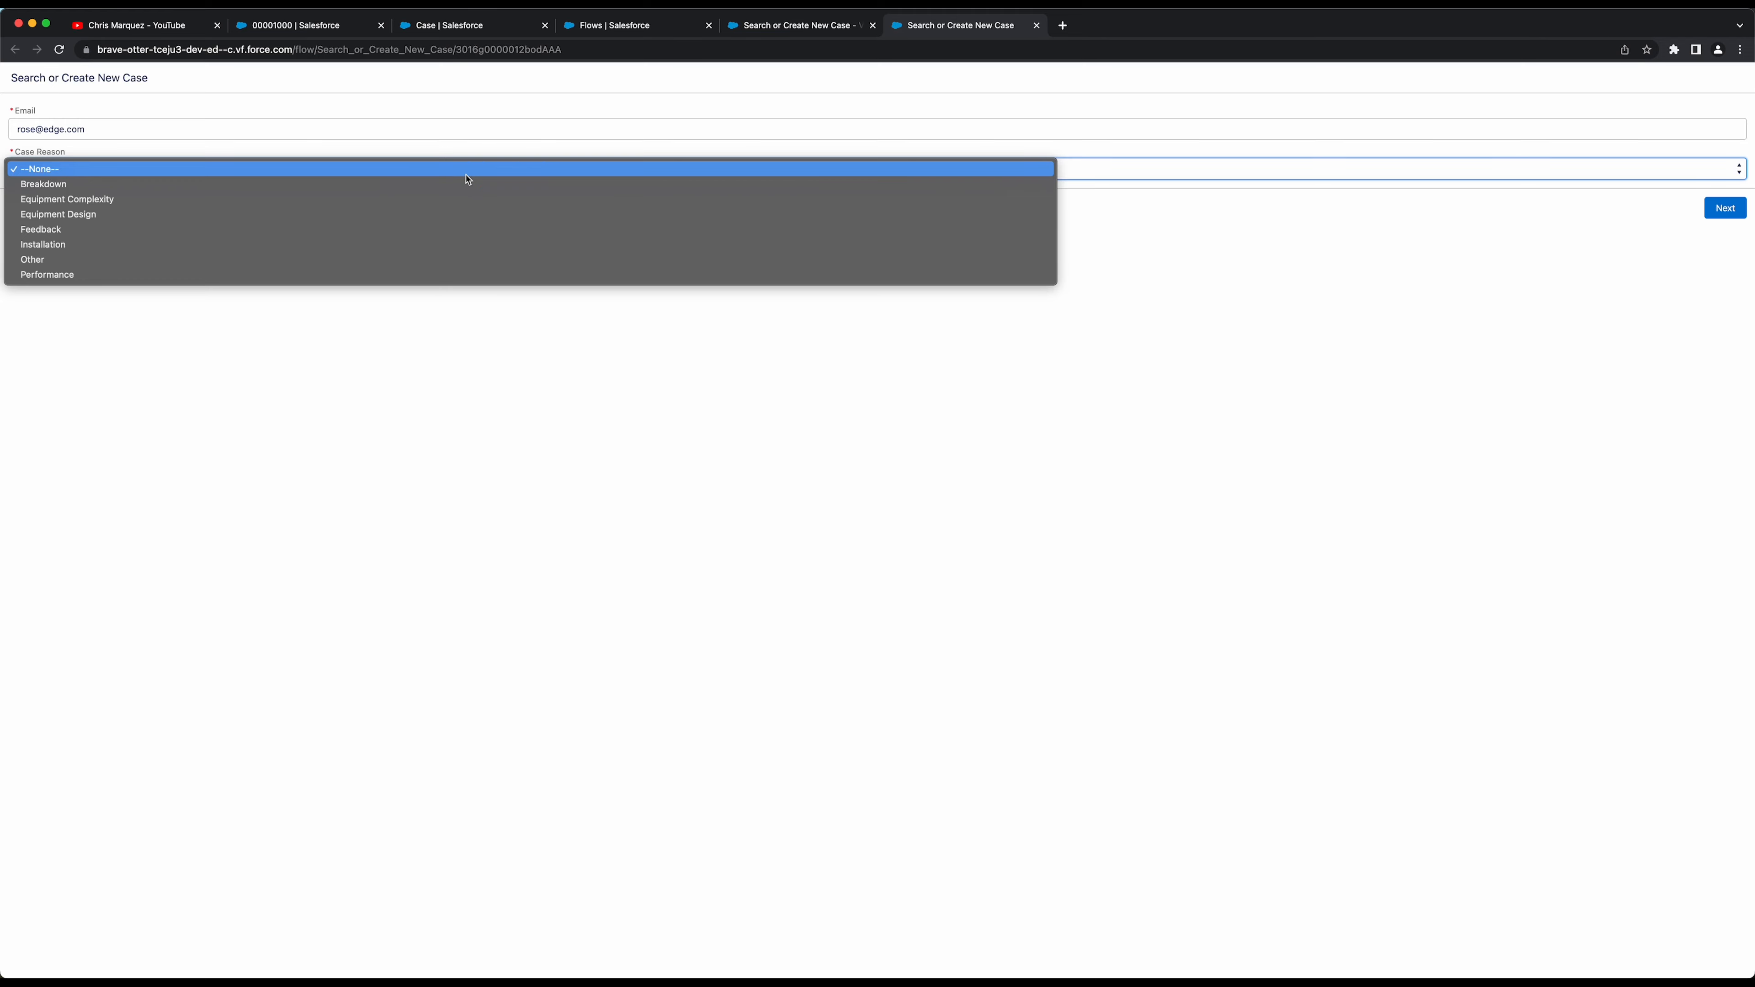
left_click(235, 259)
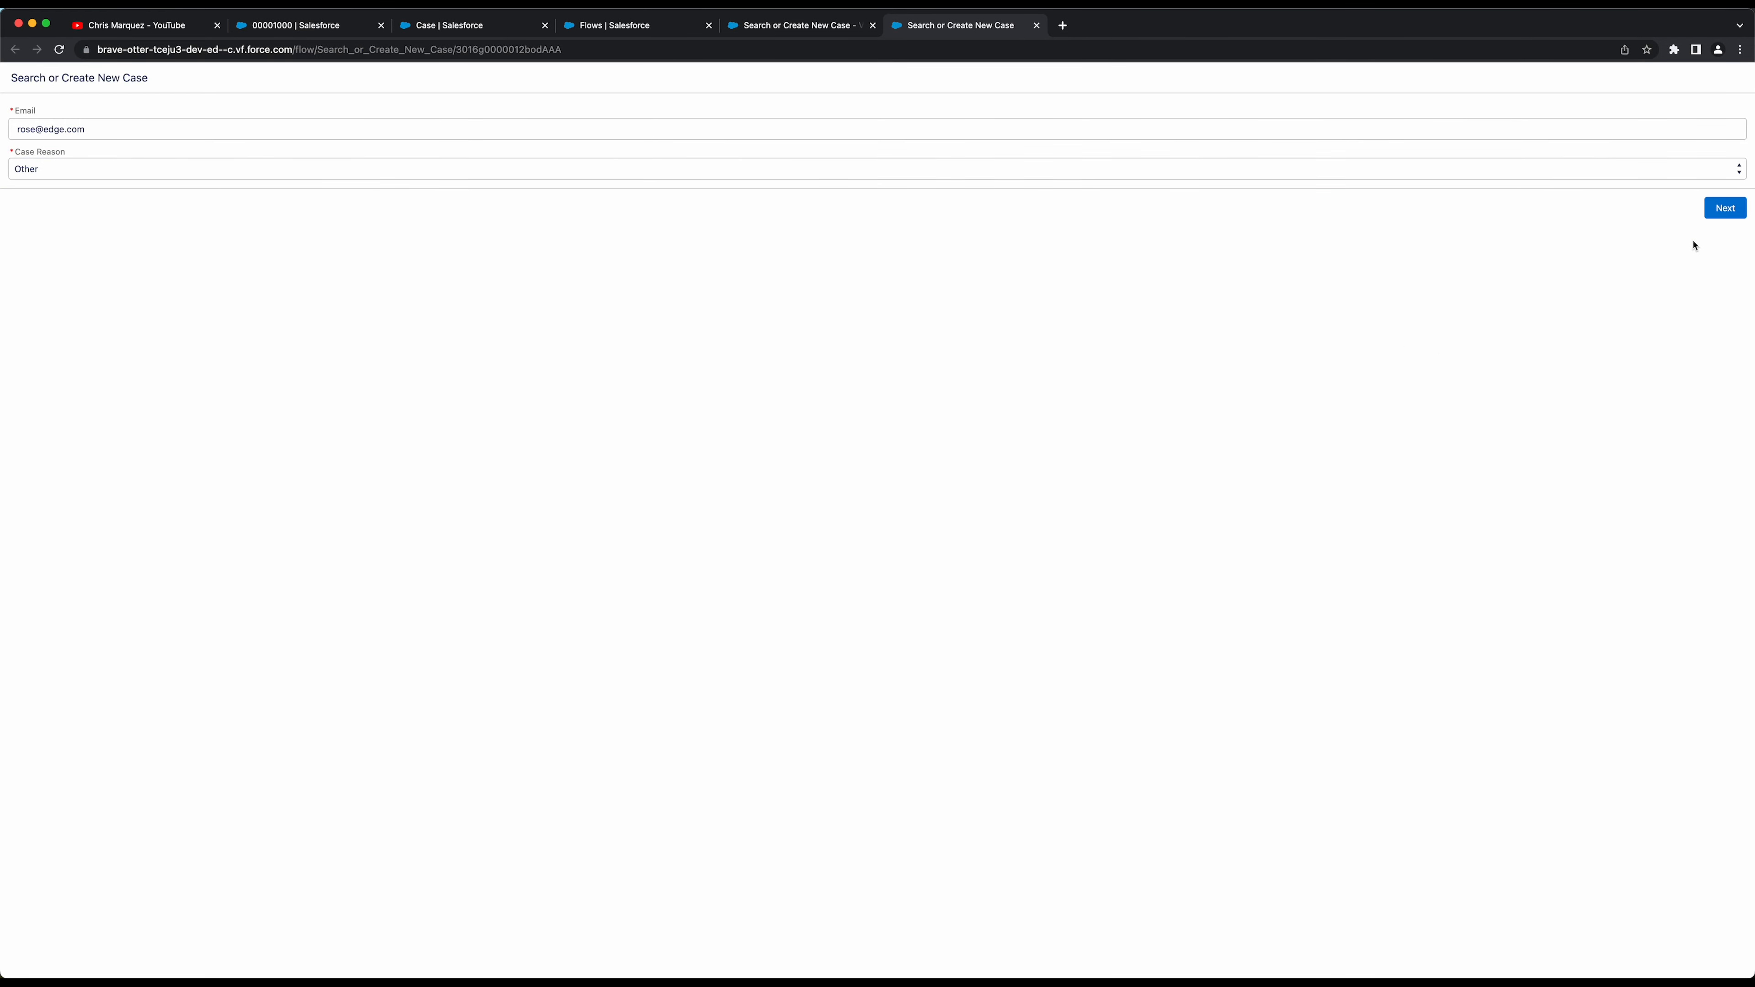
left_click(1724, 208)
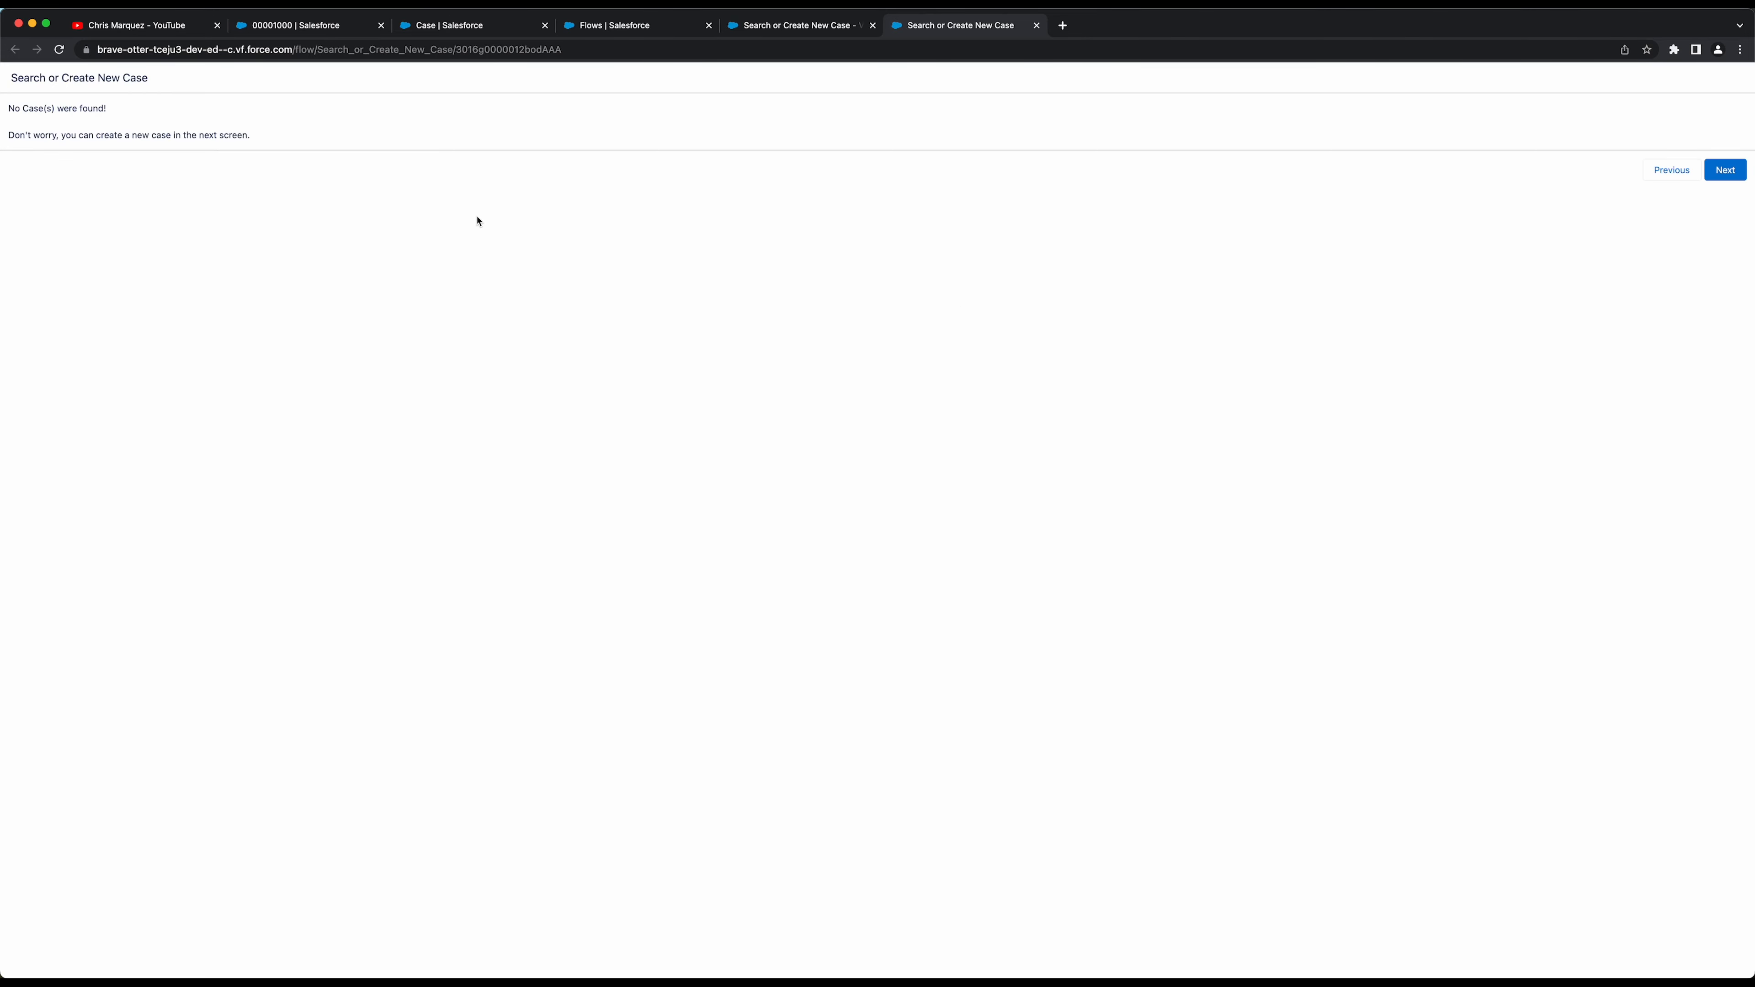
Read the No Case Found screen's message and continue to the case creation screen
left_click_drag(266, 134, 62, 108)
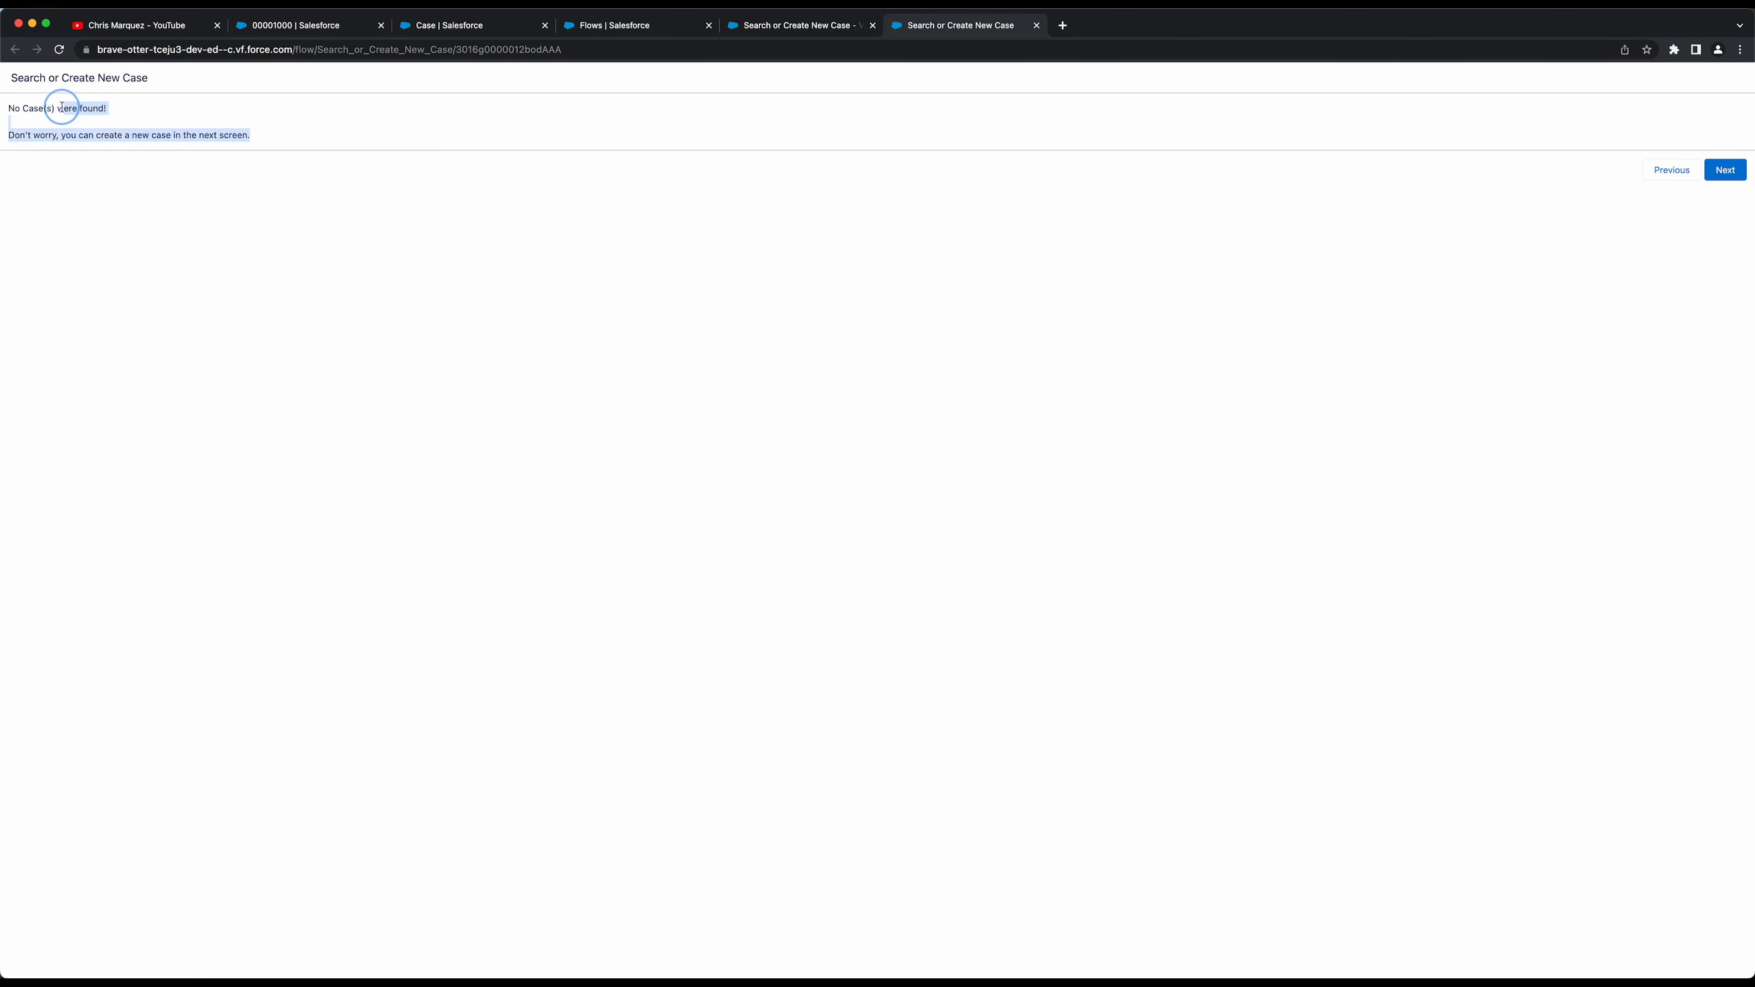
left_click(366, 323)
left_click(1725, 169)
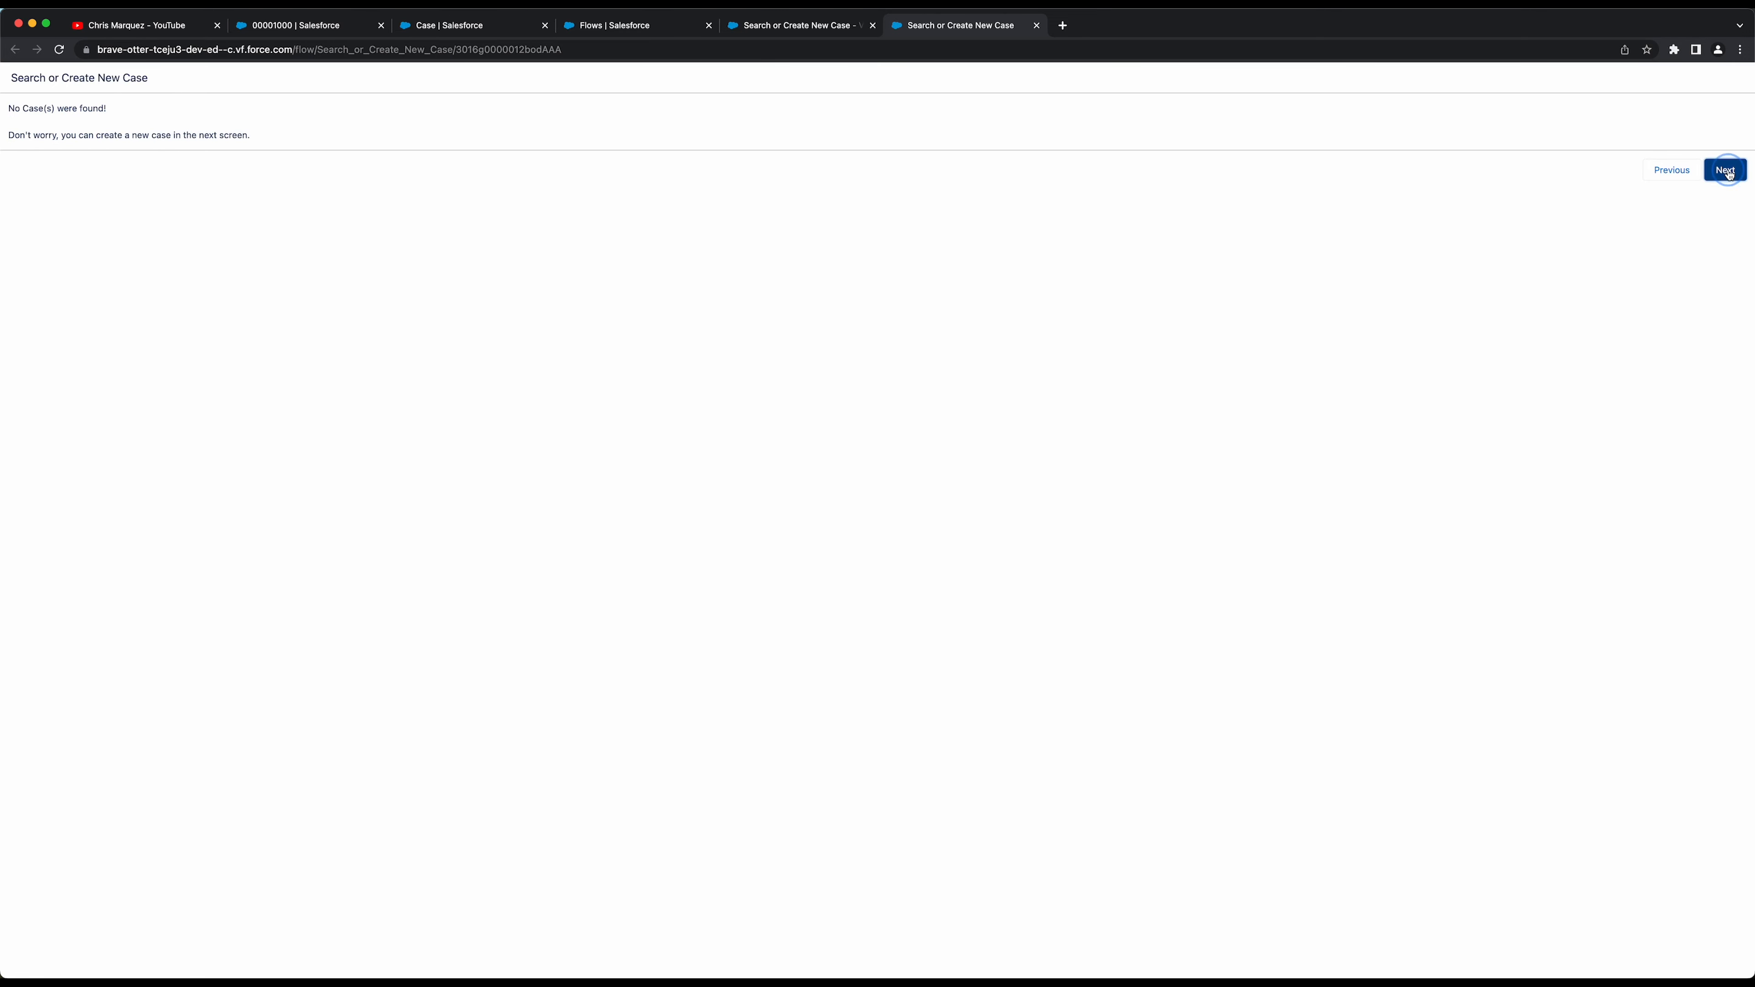
Search the new case's Contact Name lookup for AB and for AC in the full contact results
left_click(412, 128)
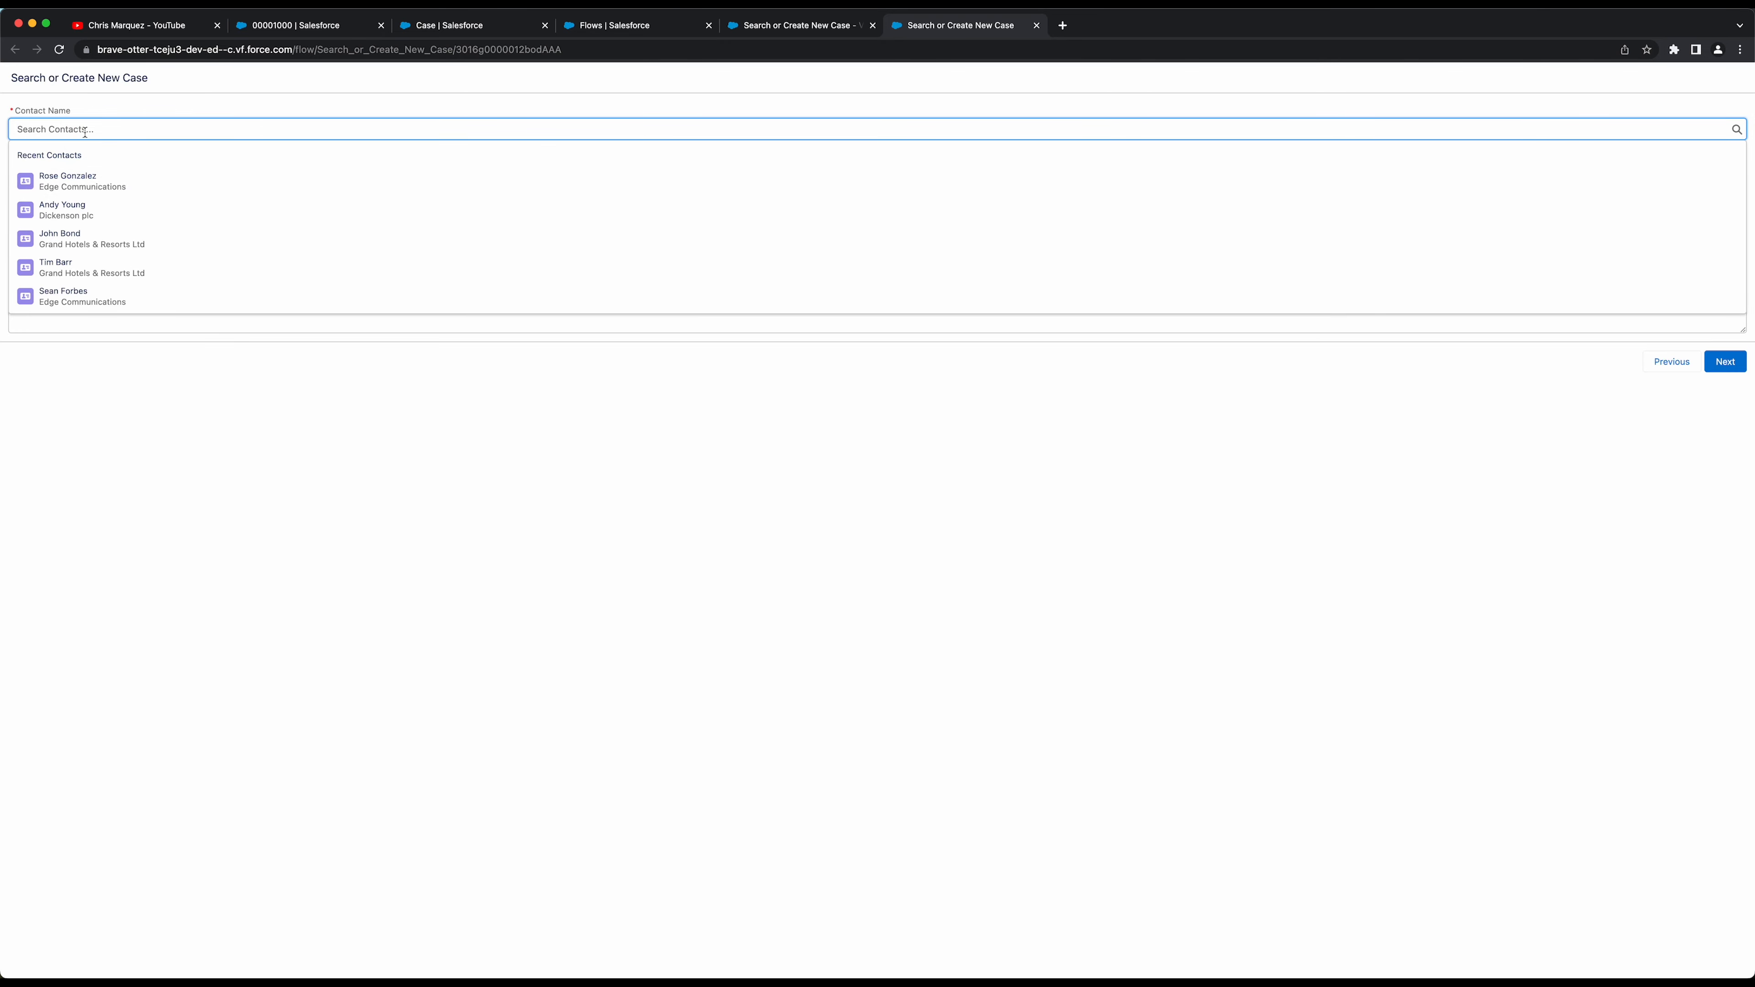
type("A")
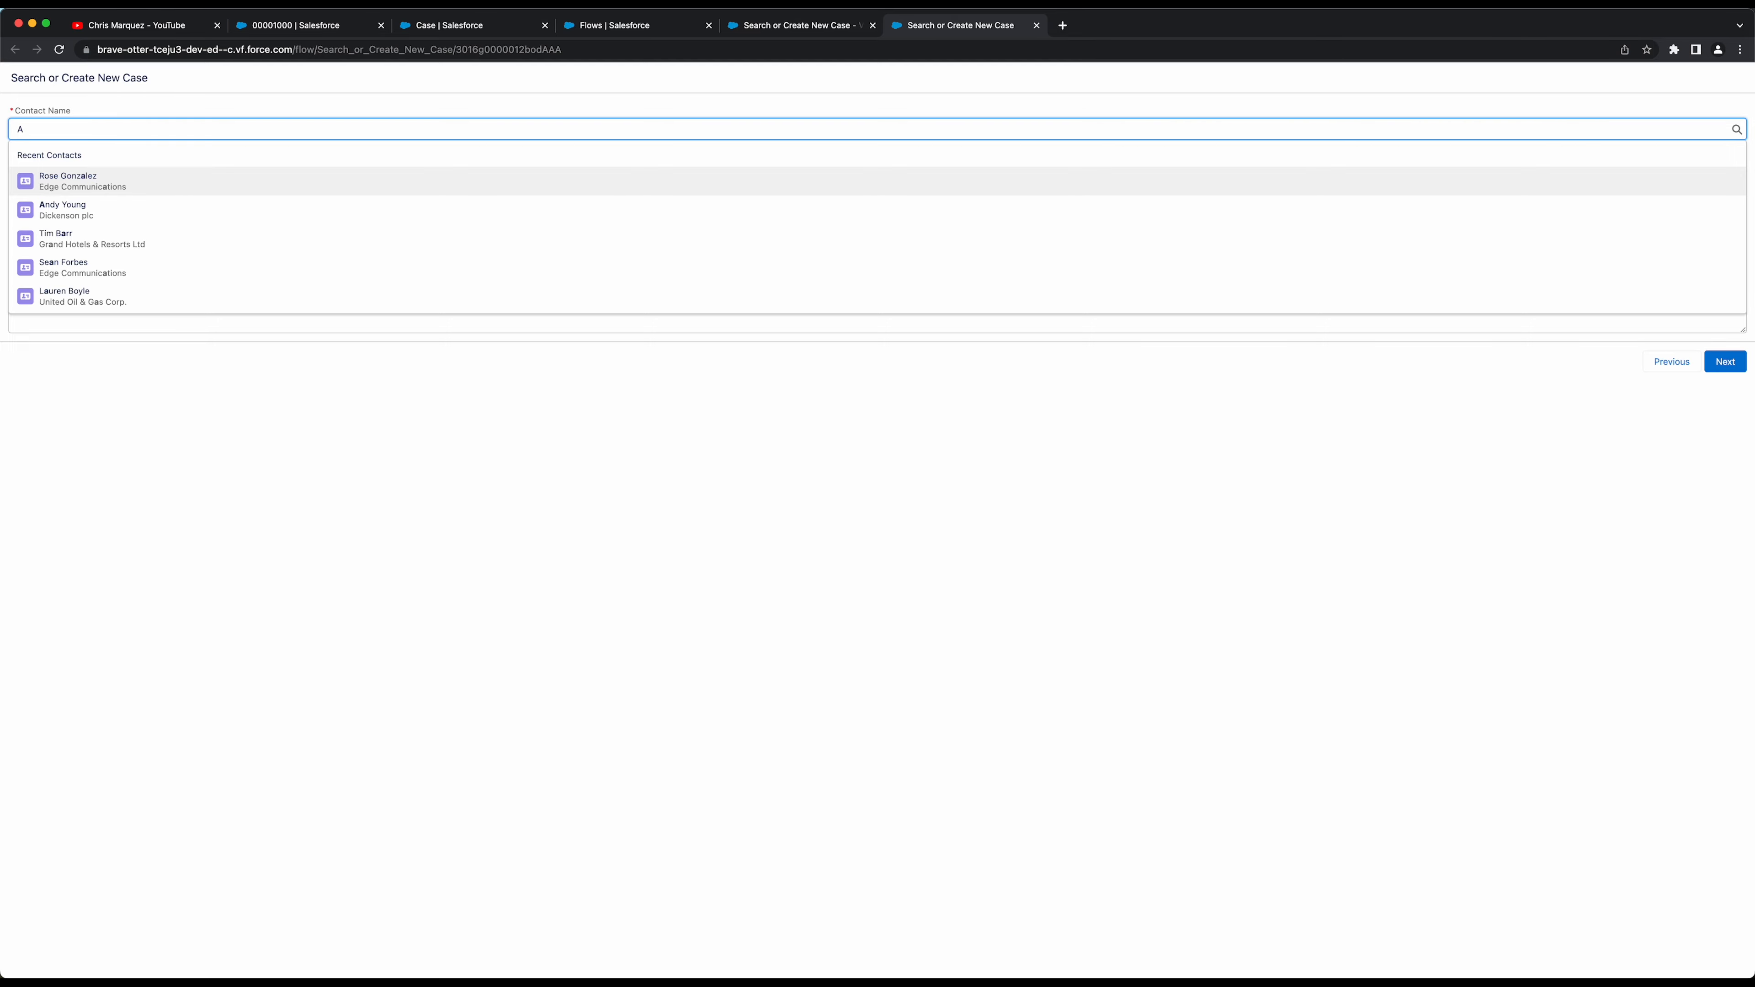
type("B")
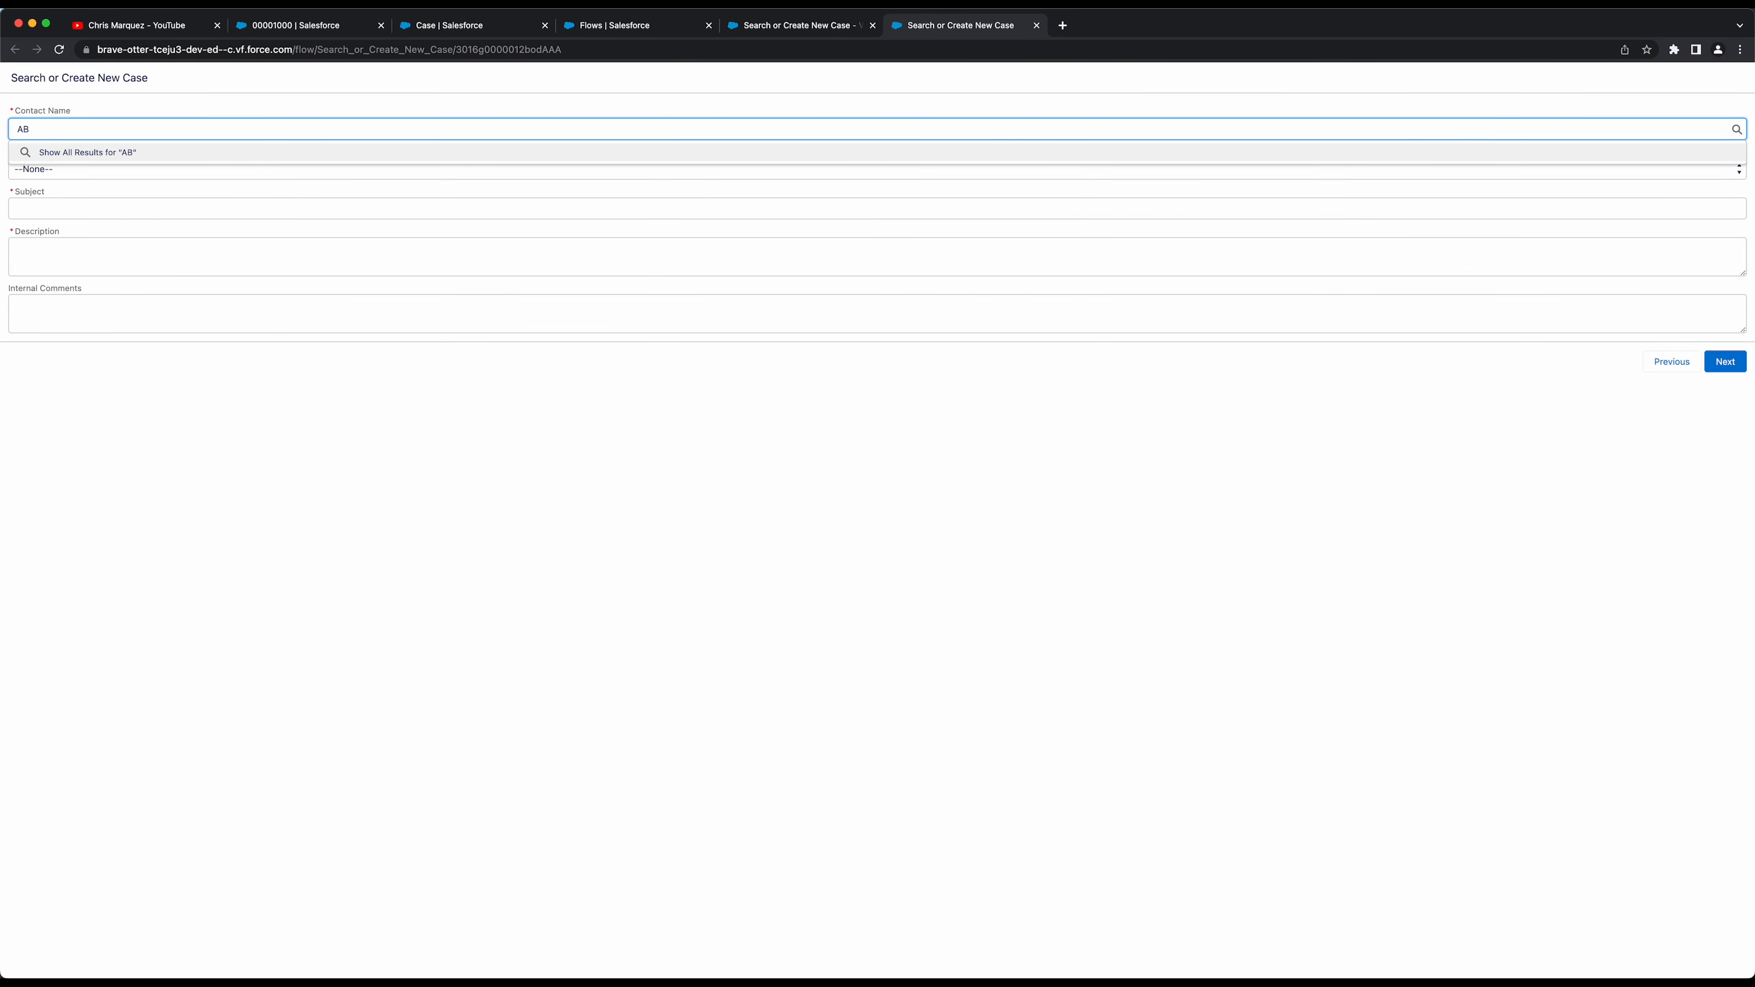
left_click(115, 155)
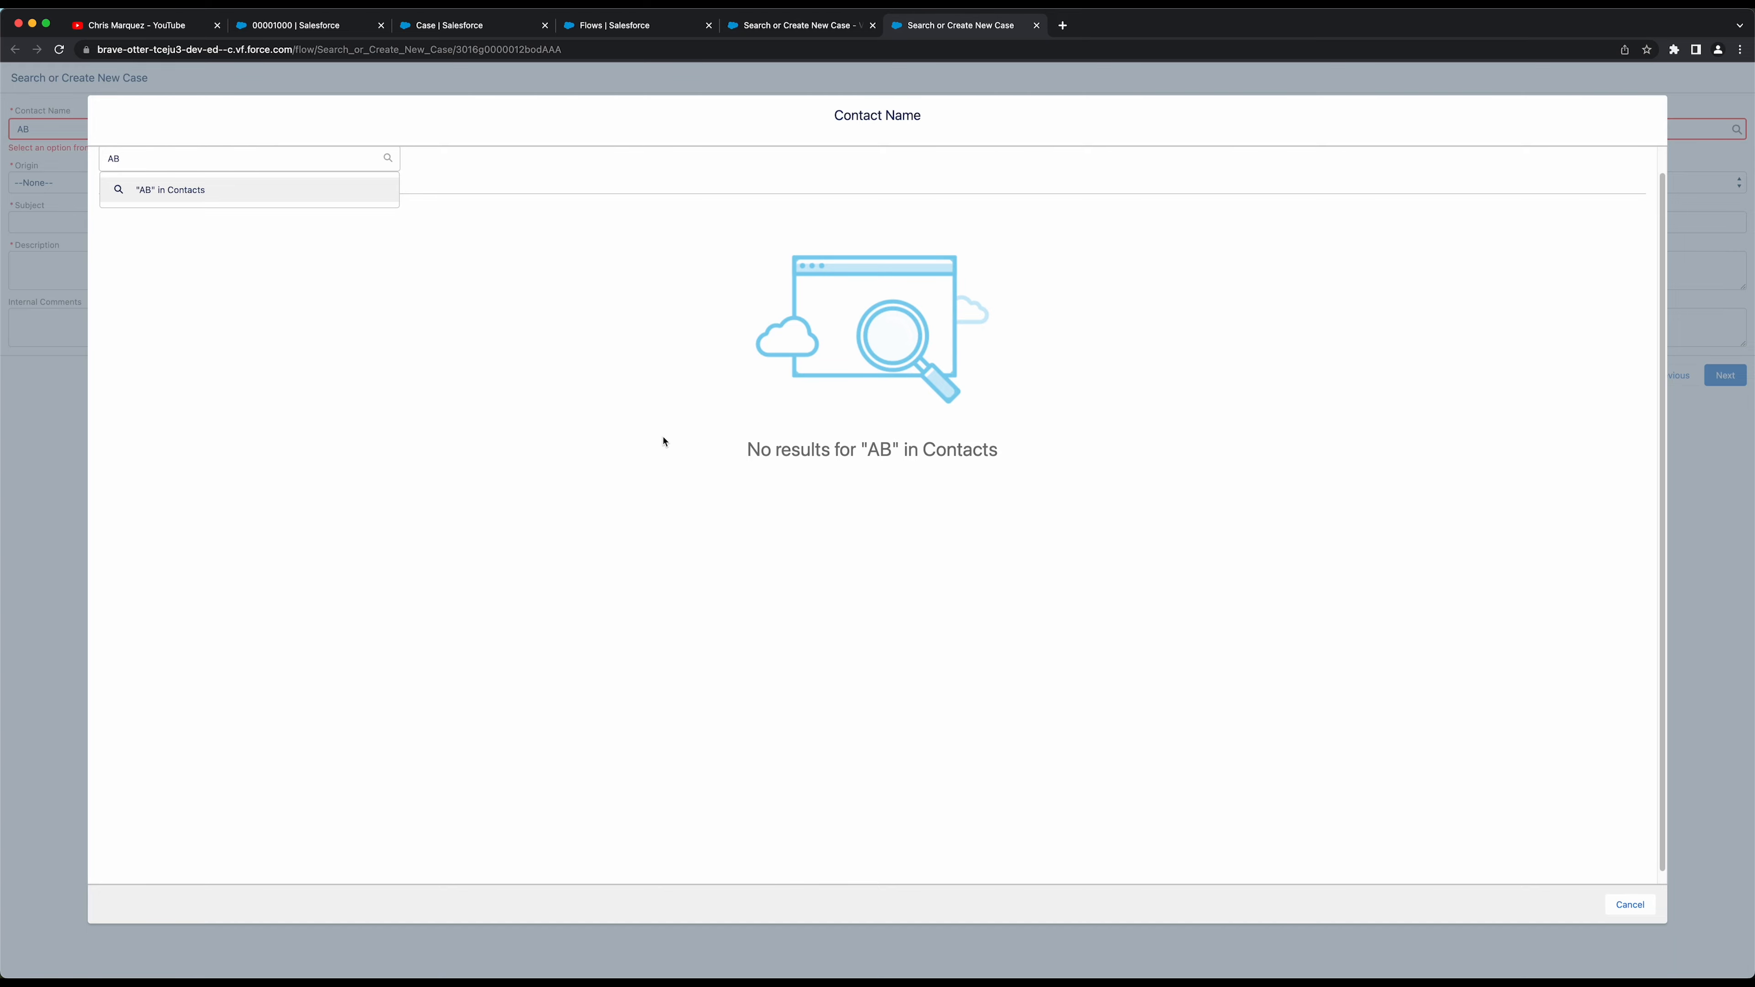
left_click(163, 160)
key("BackSpace")
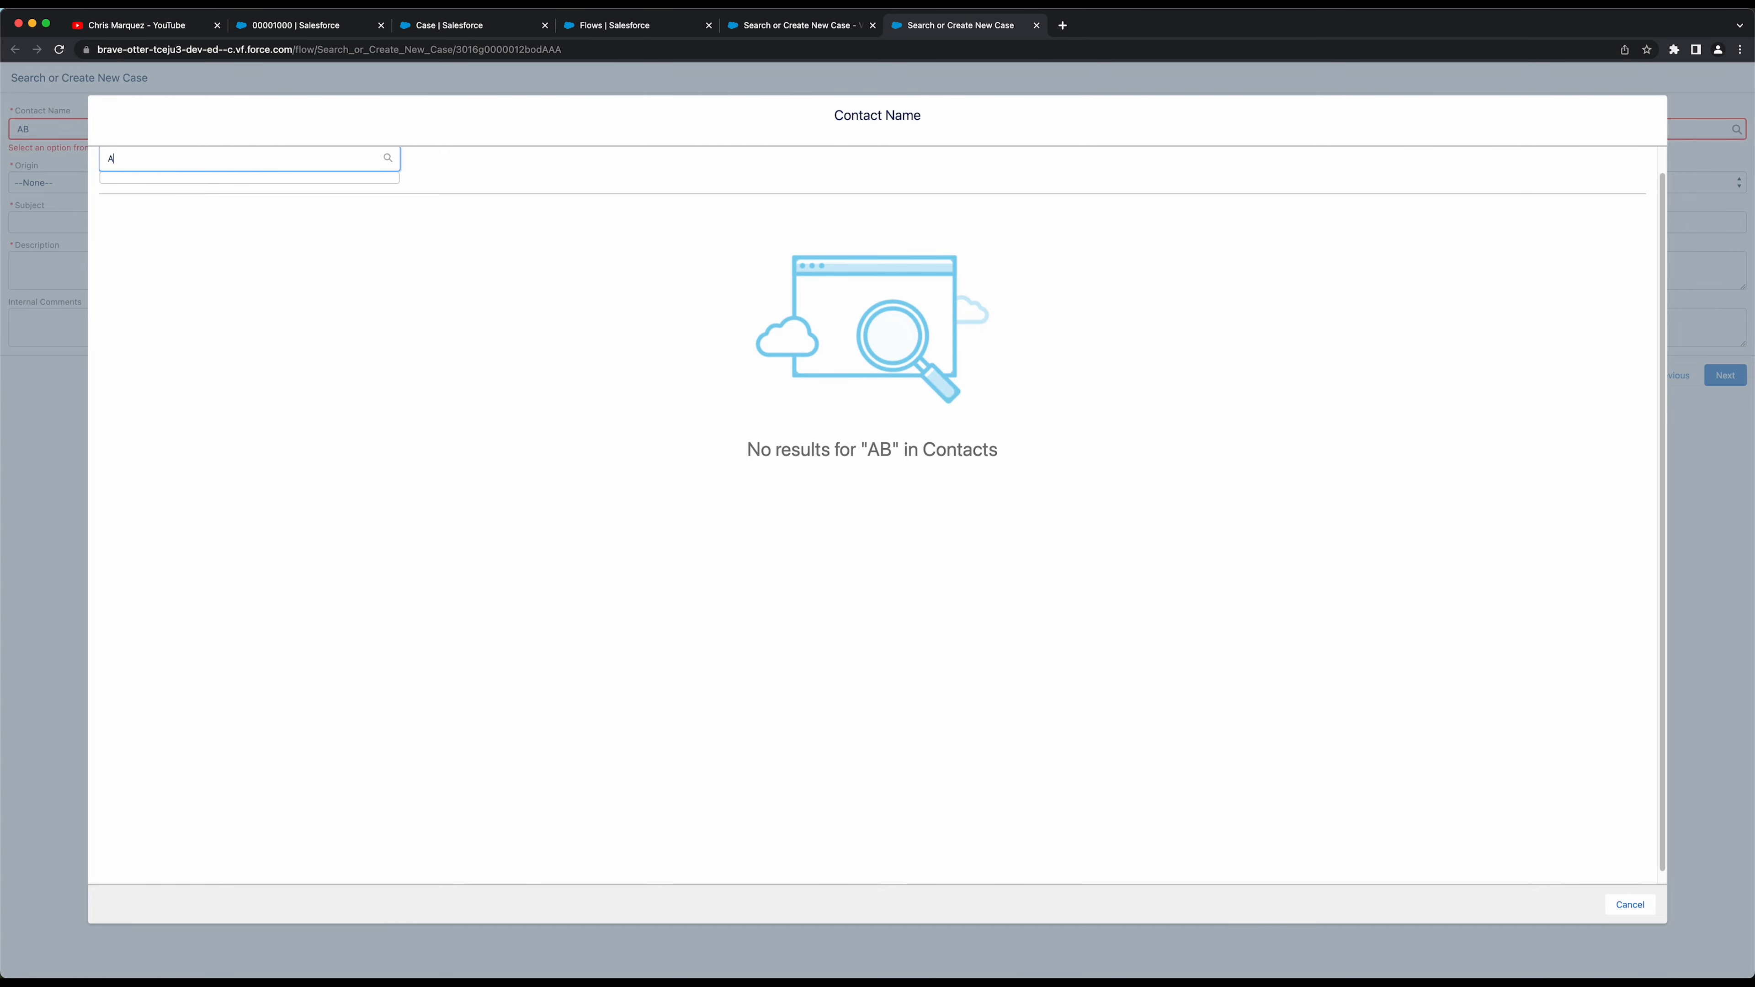
left_click(146, 188)
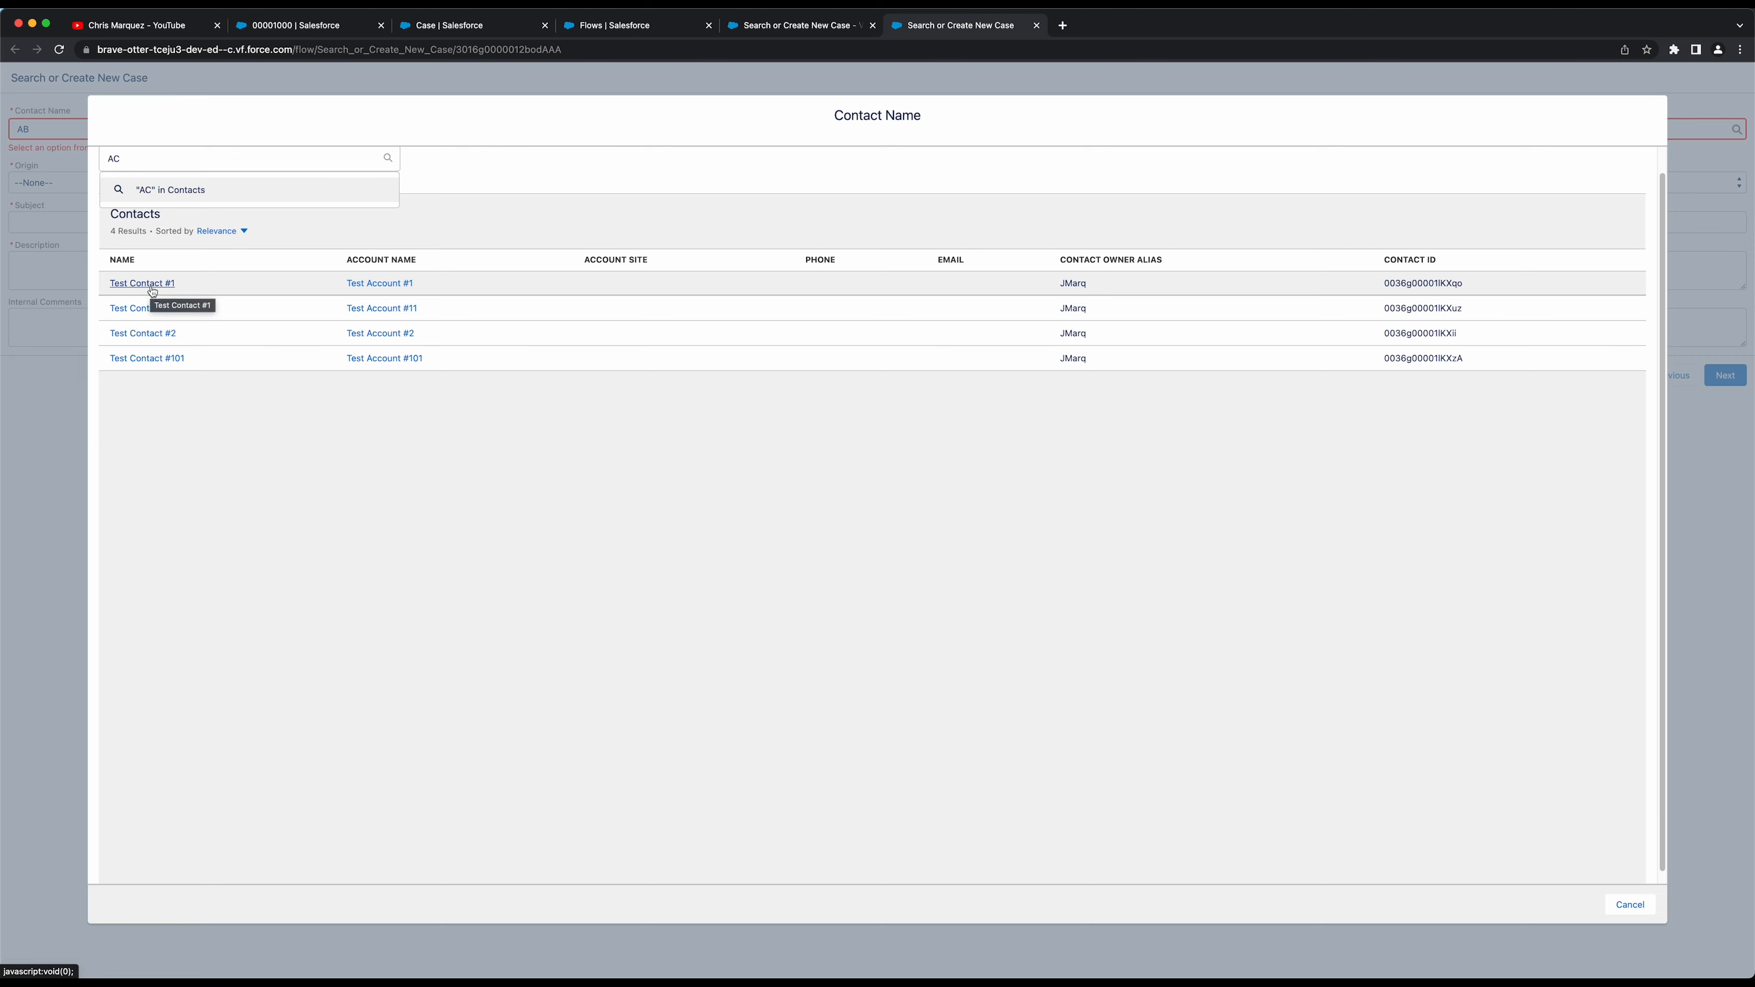
Search the contact lookup by the last name of the Dickenson plc contact and select that contact for the new case
left_click(172, 161)
key("BackSpace")
key("BackSpace")
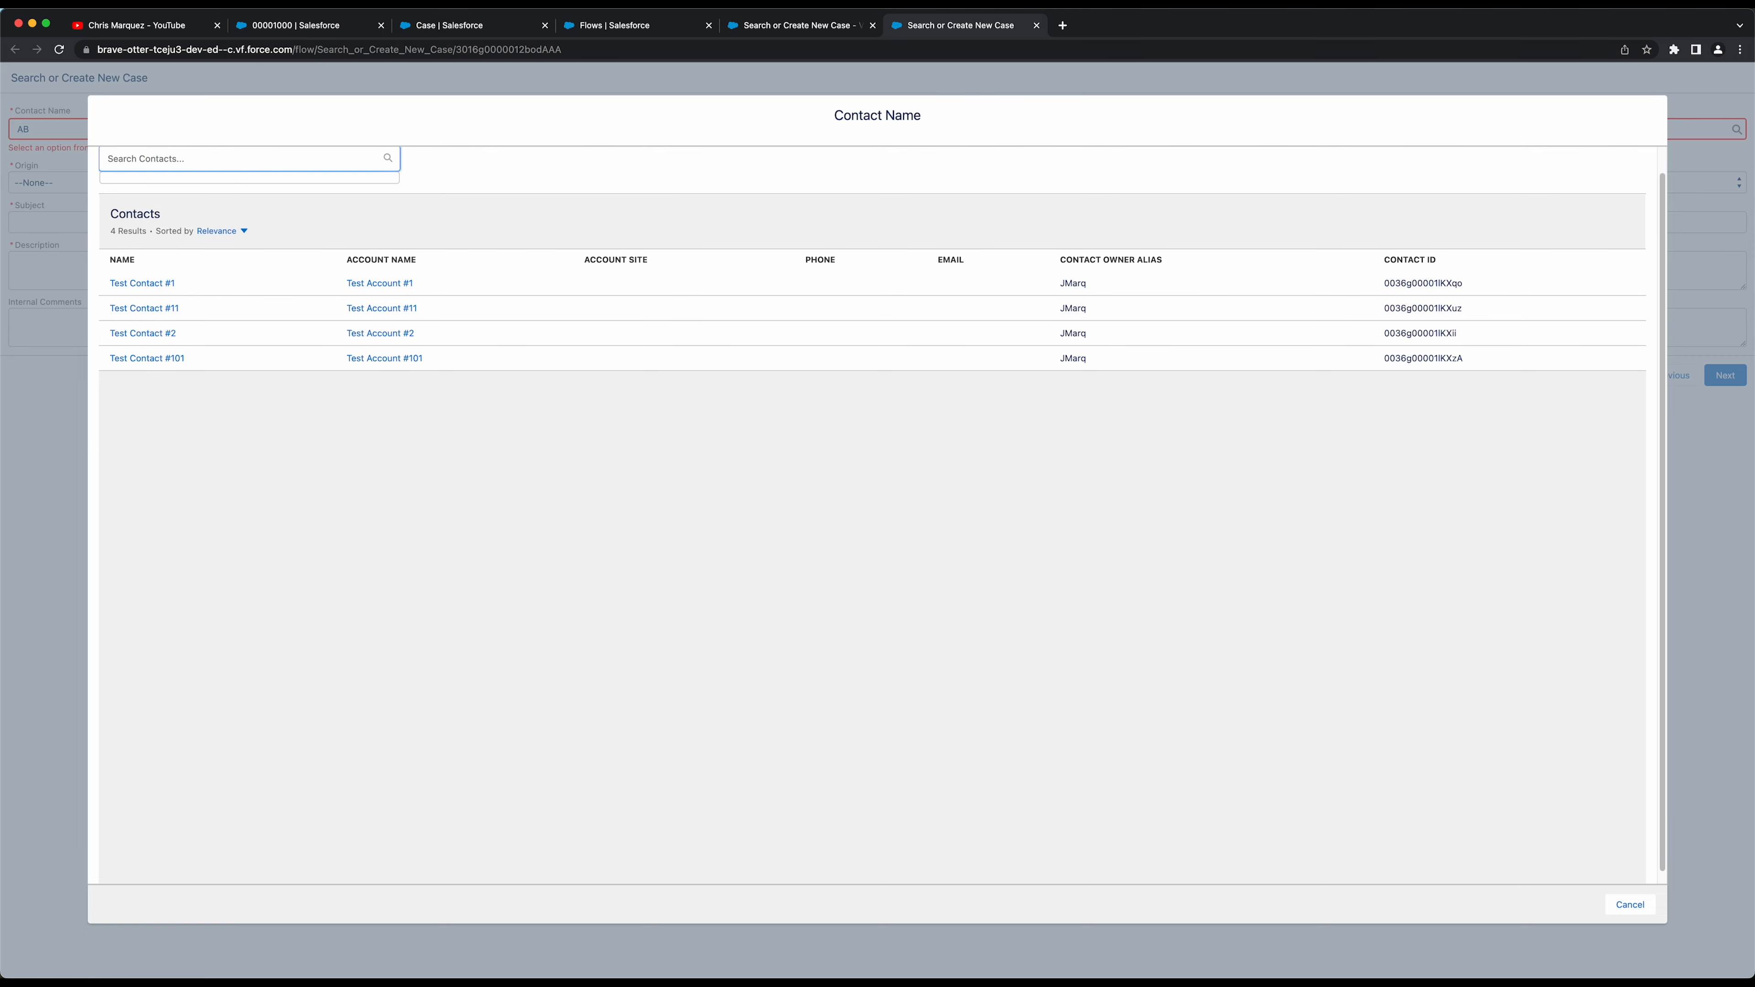
type("Young")
key("Return")
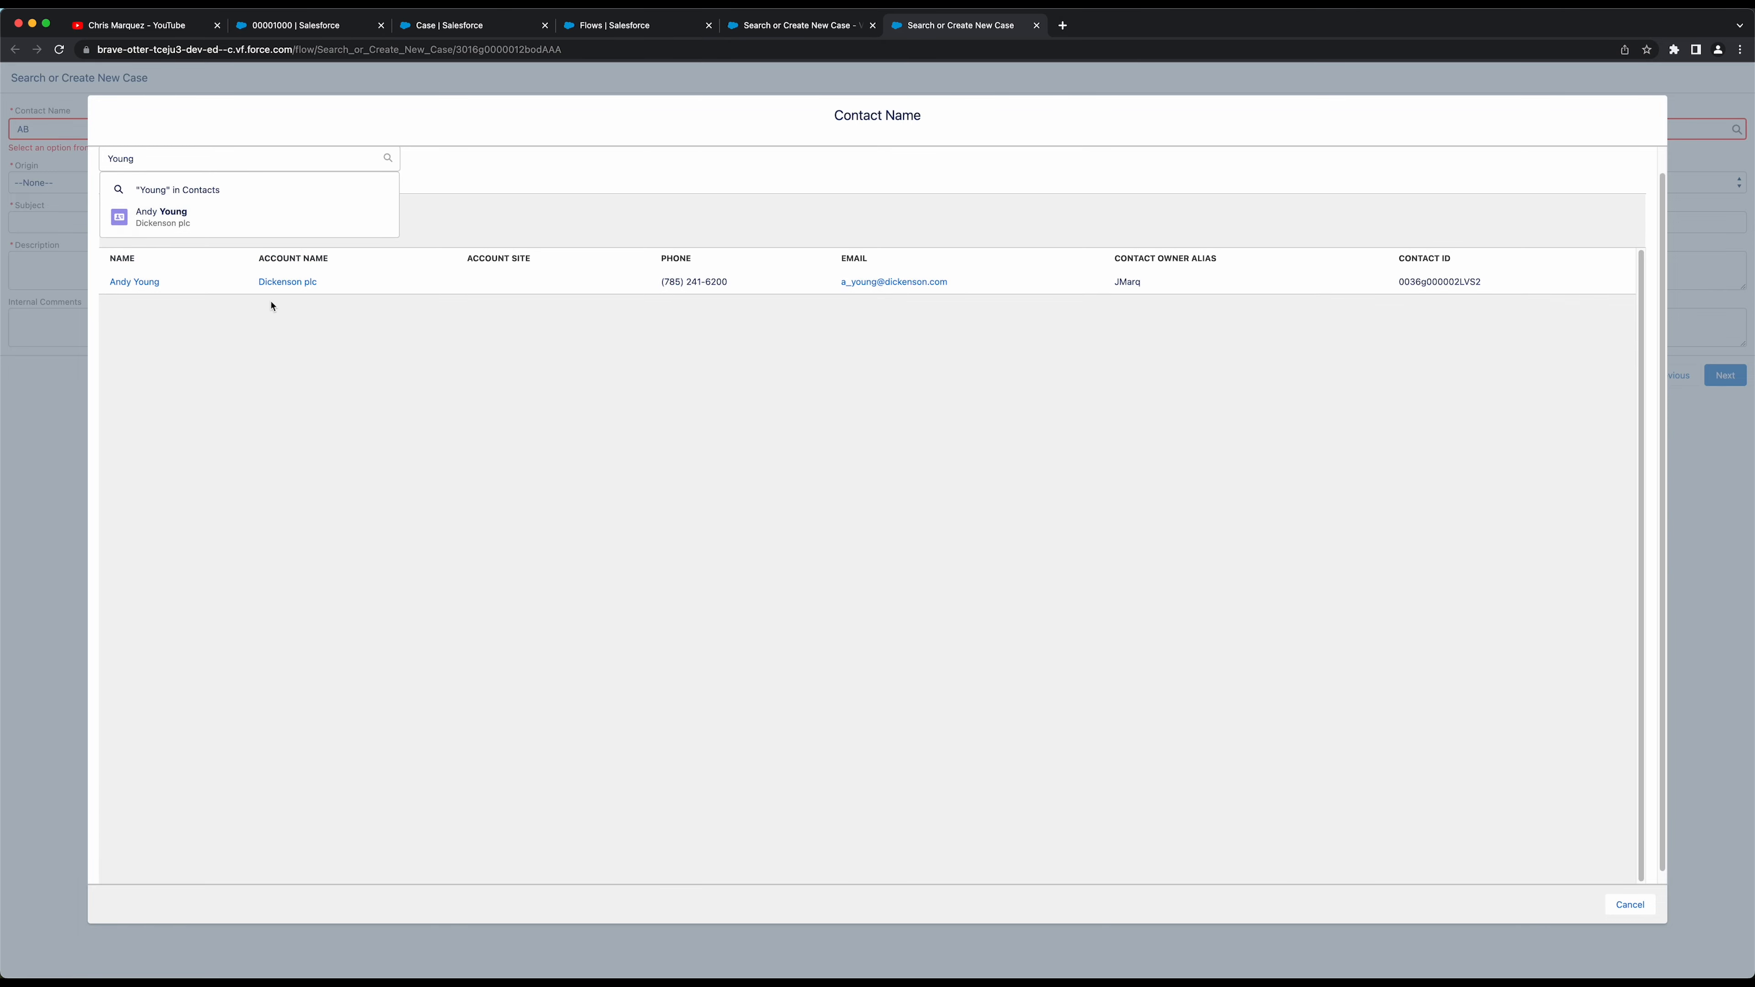
left_click(118, 283)
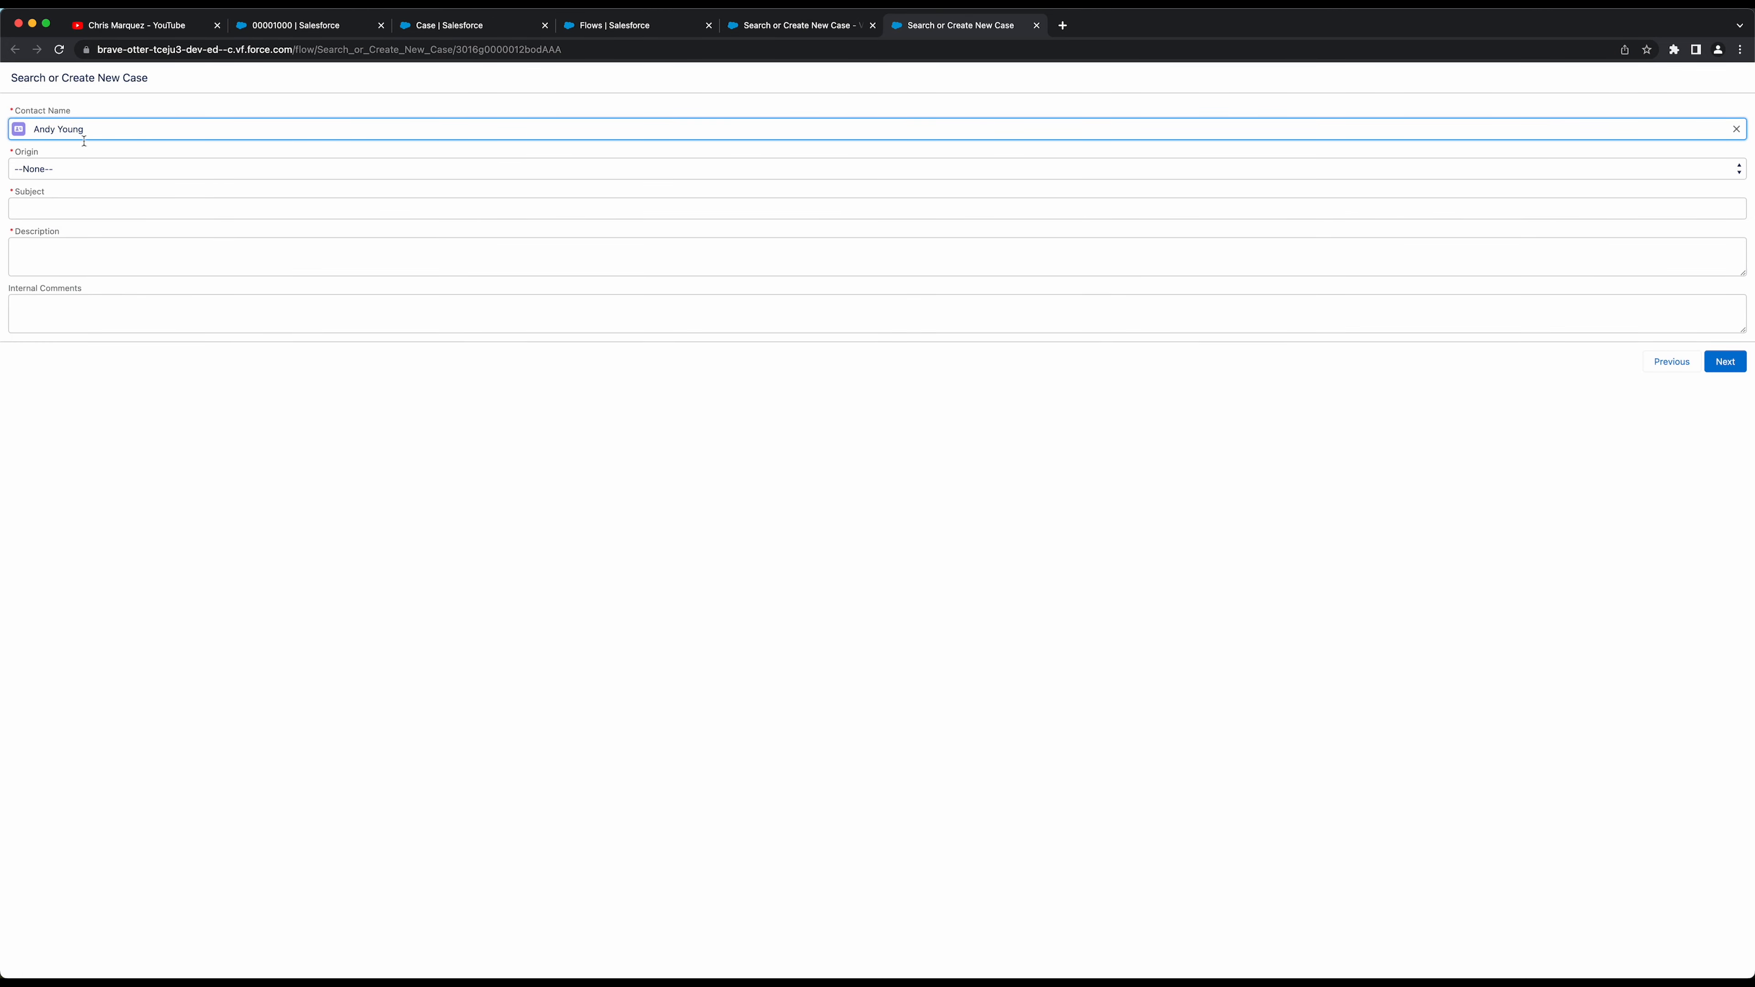
Submit the new case with origin Phone, subject "Test Subject 103022" and description "Test Description", leaving the internal comments blank
left_click(58, 166)
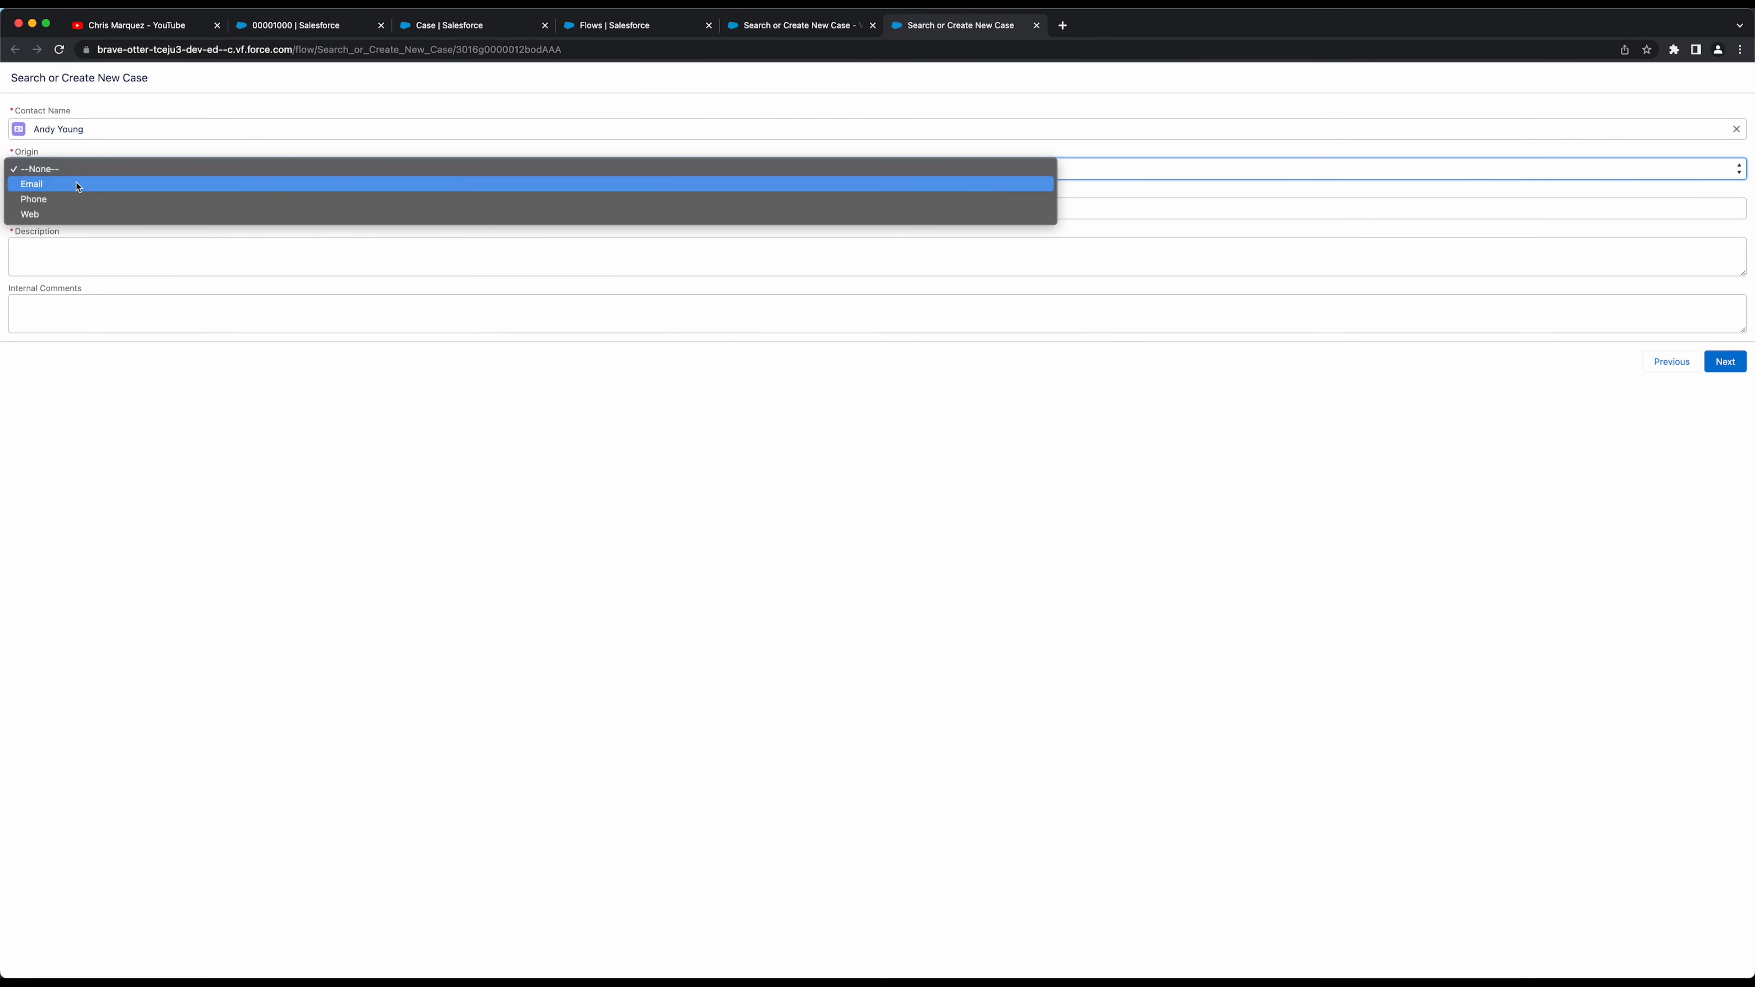
left_click(74, 199)
left_click(57, 210)
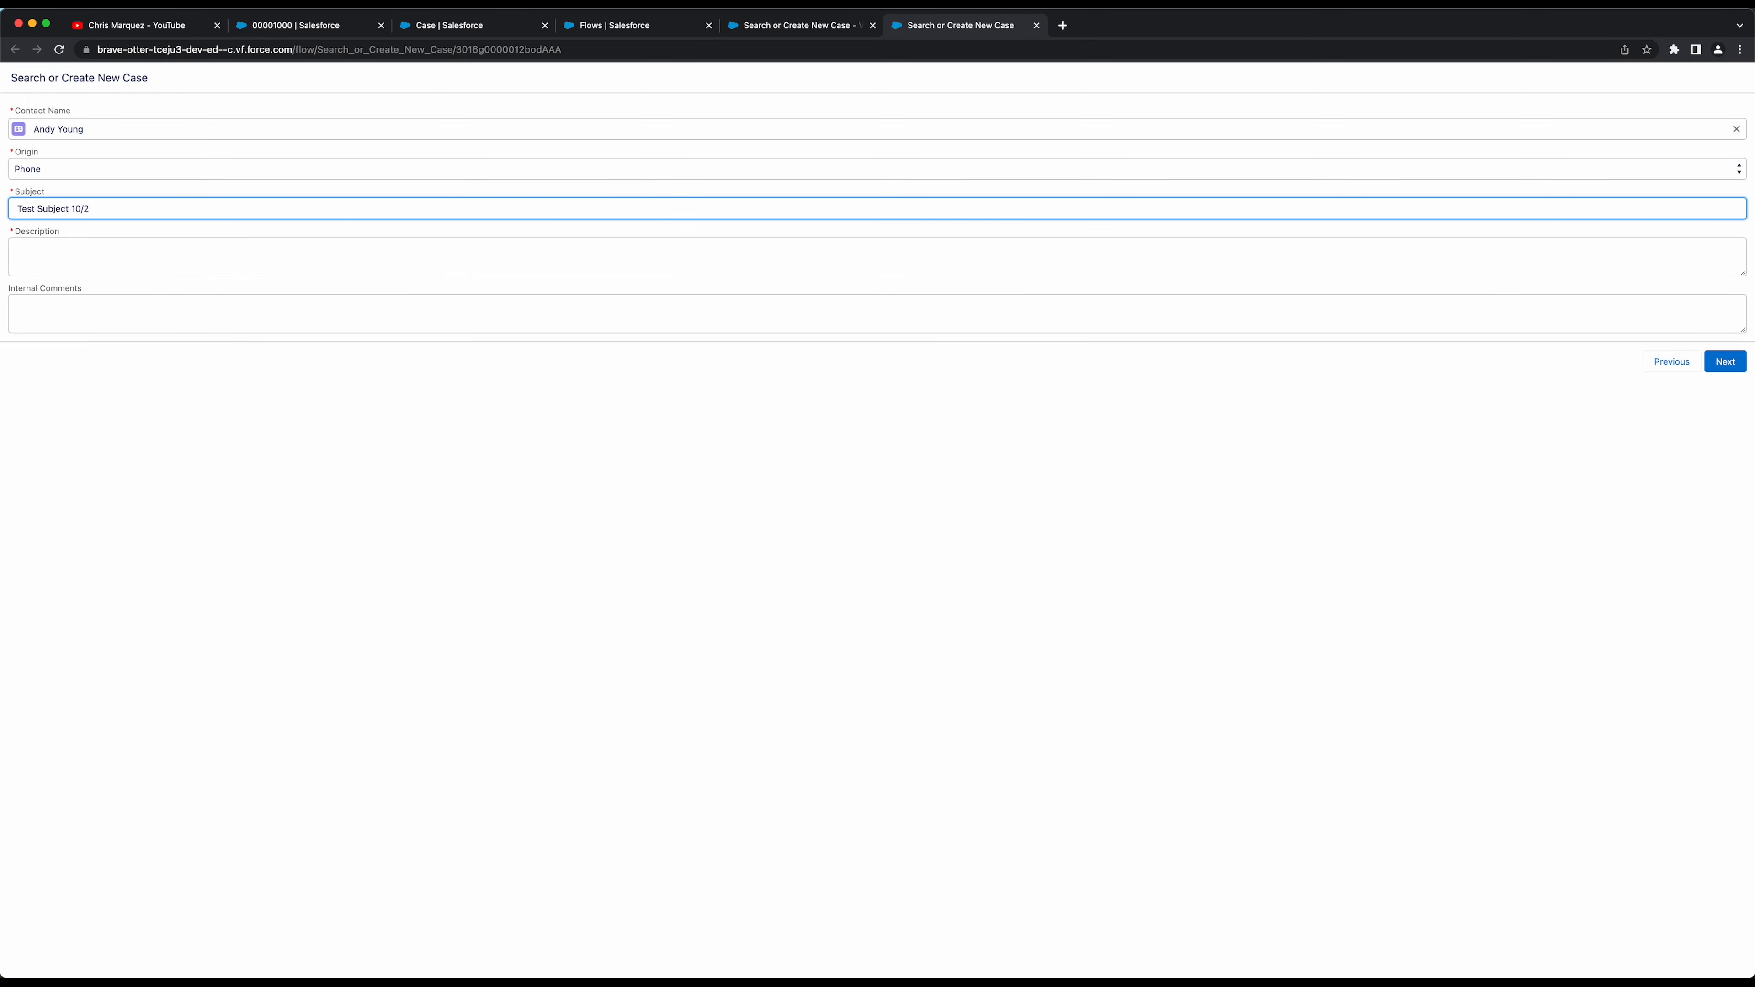
left_click(76, 257)
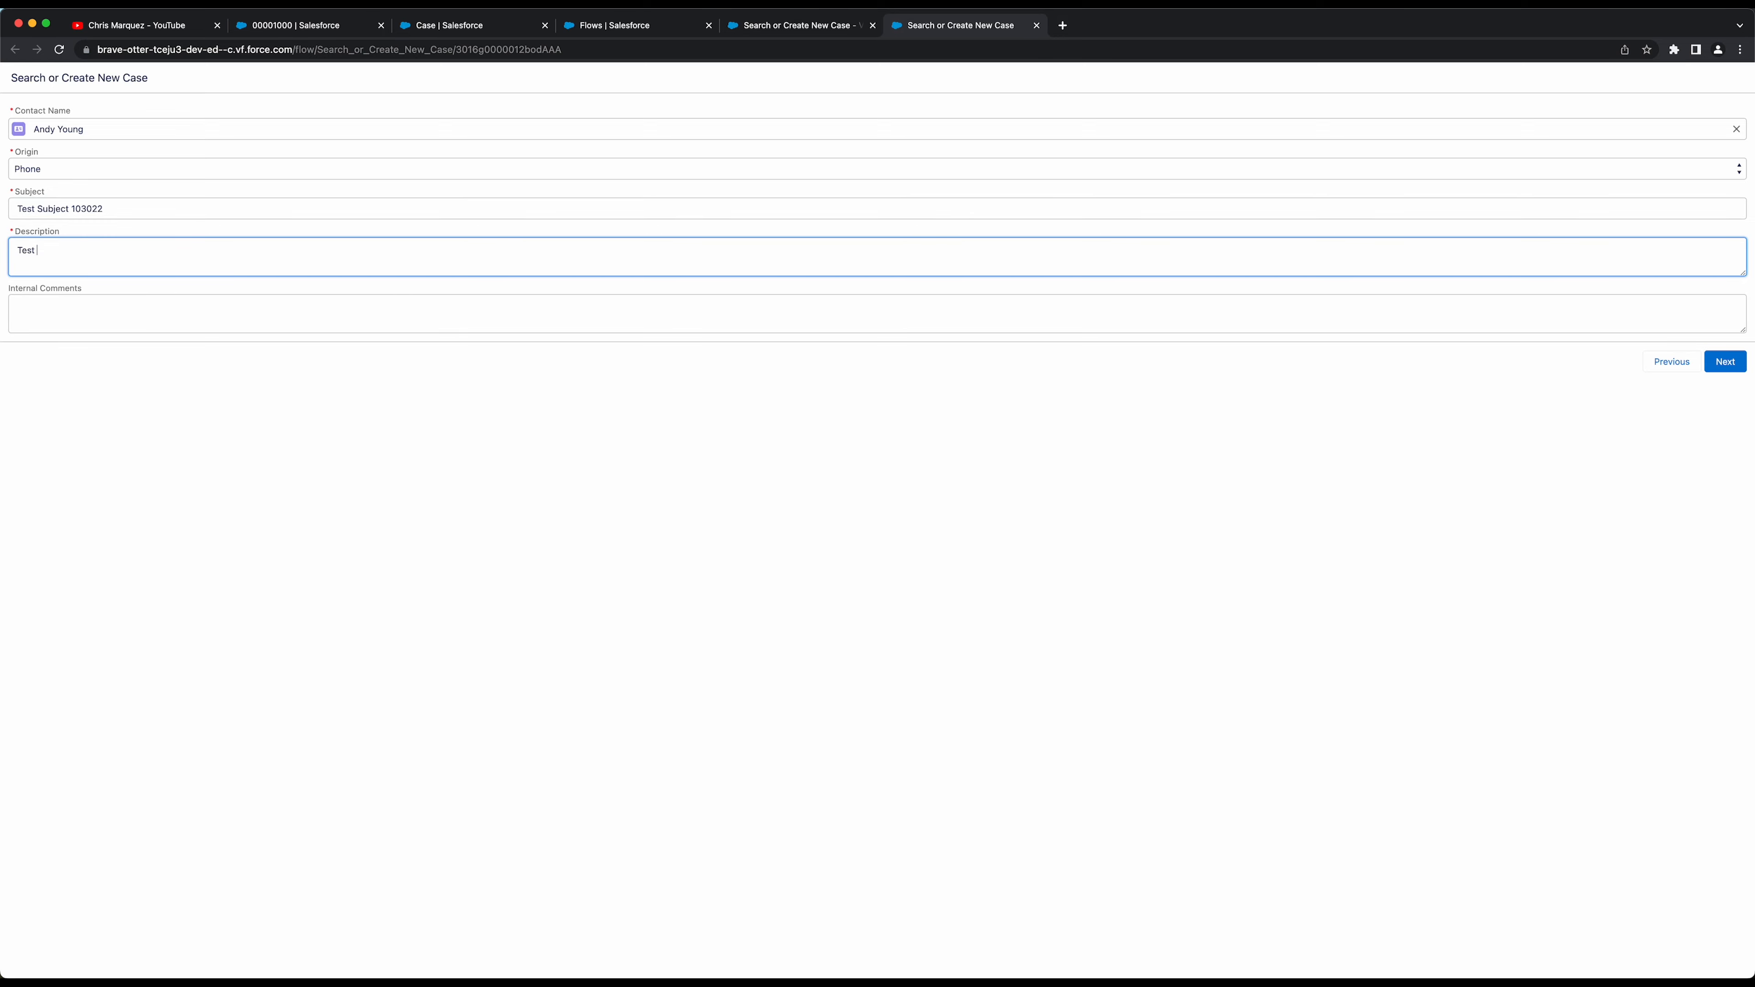
left_click(76, 307)
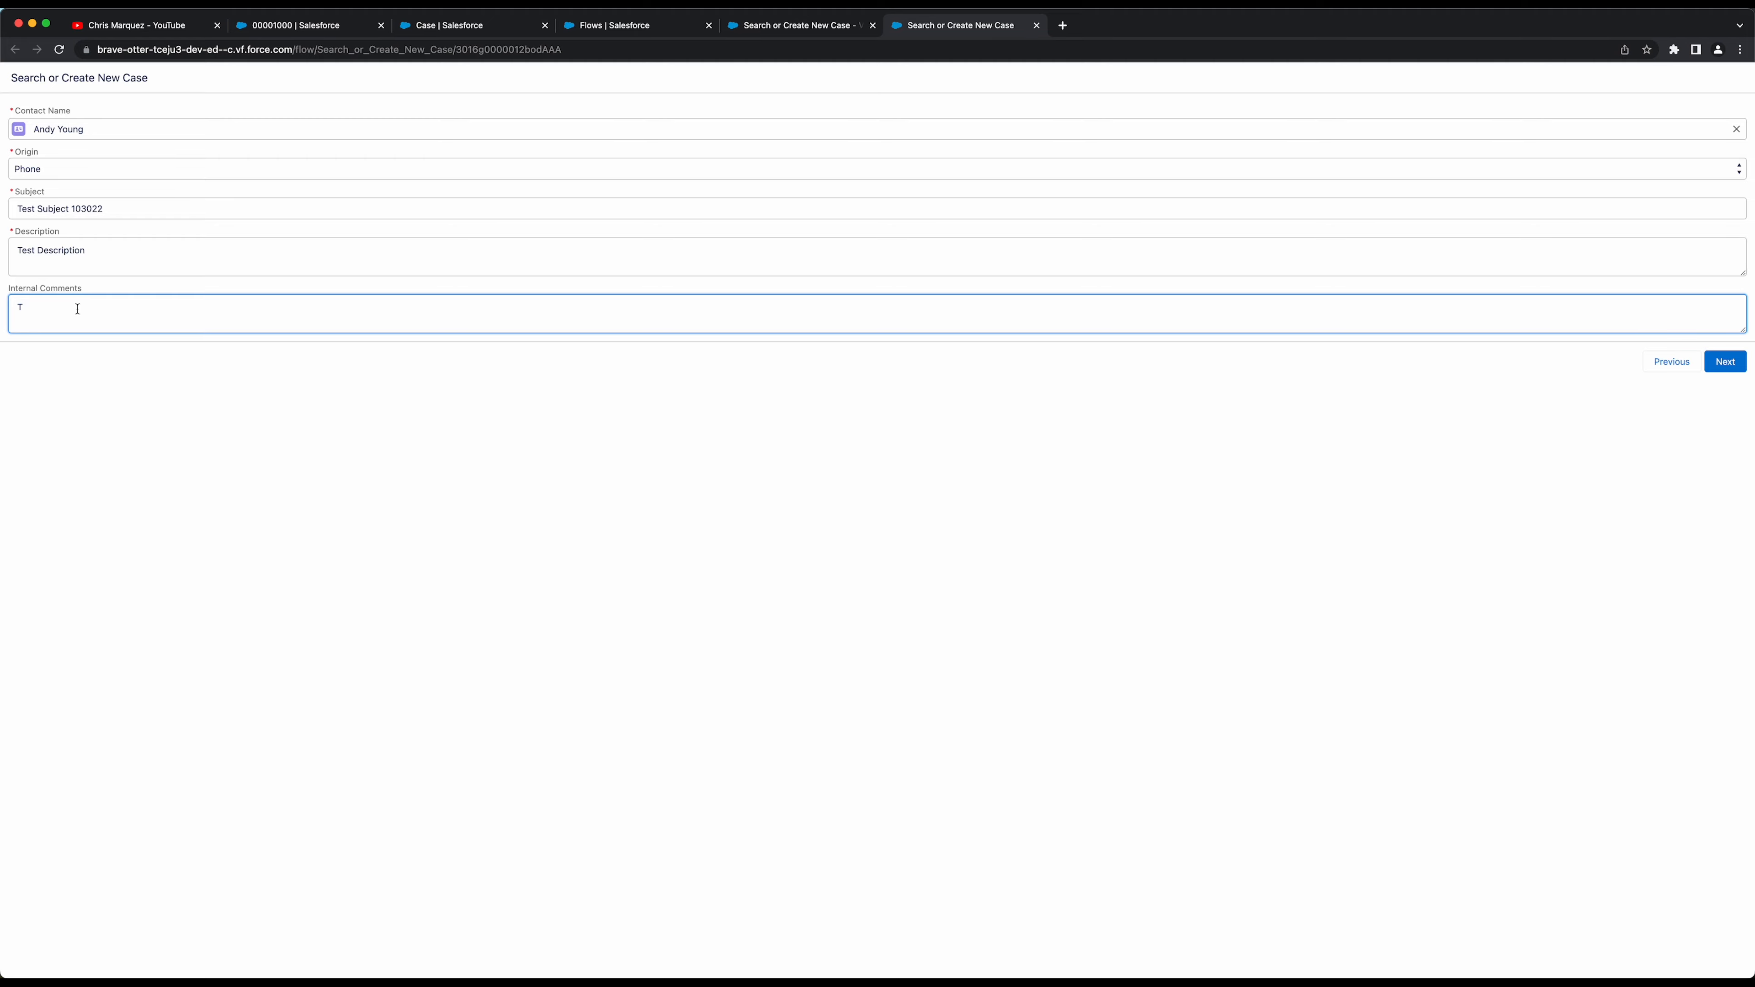
key("BackSpace")
left_click(159, 371)
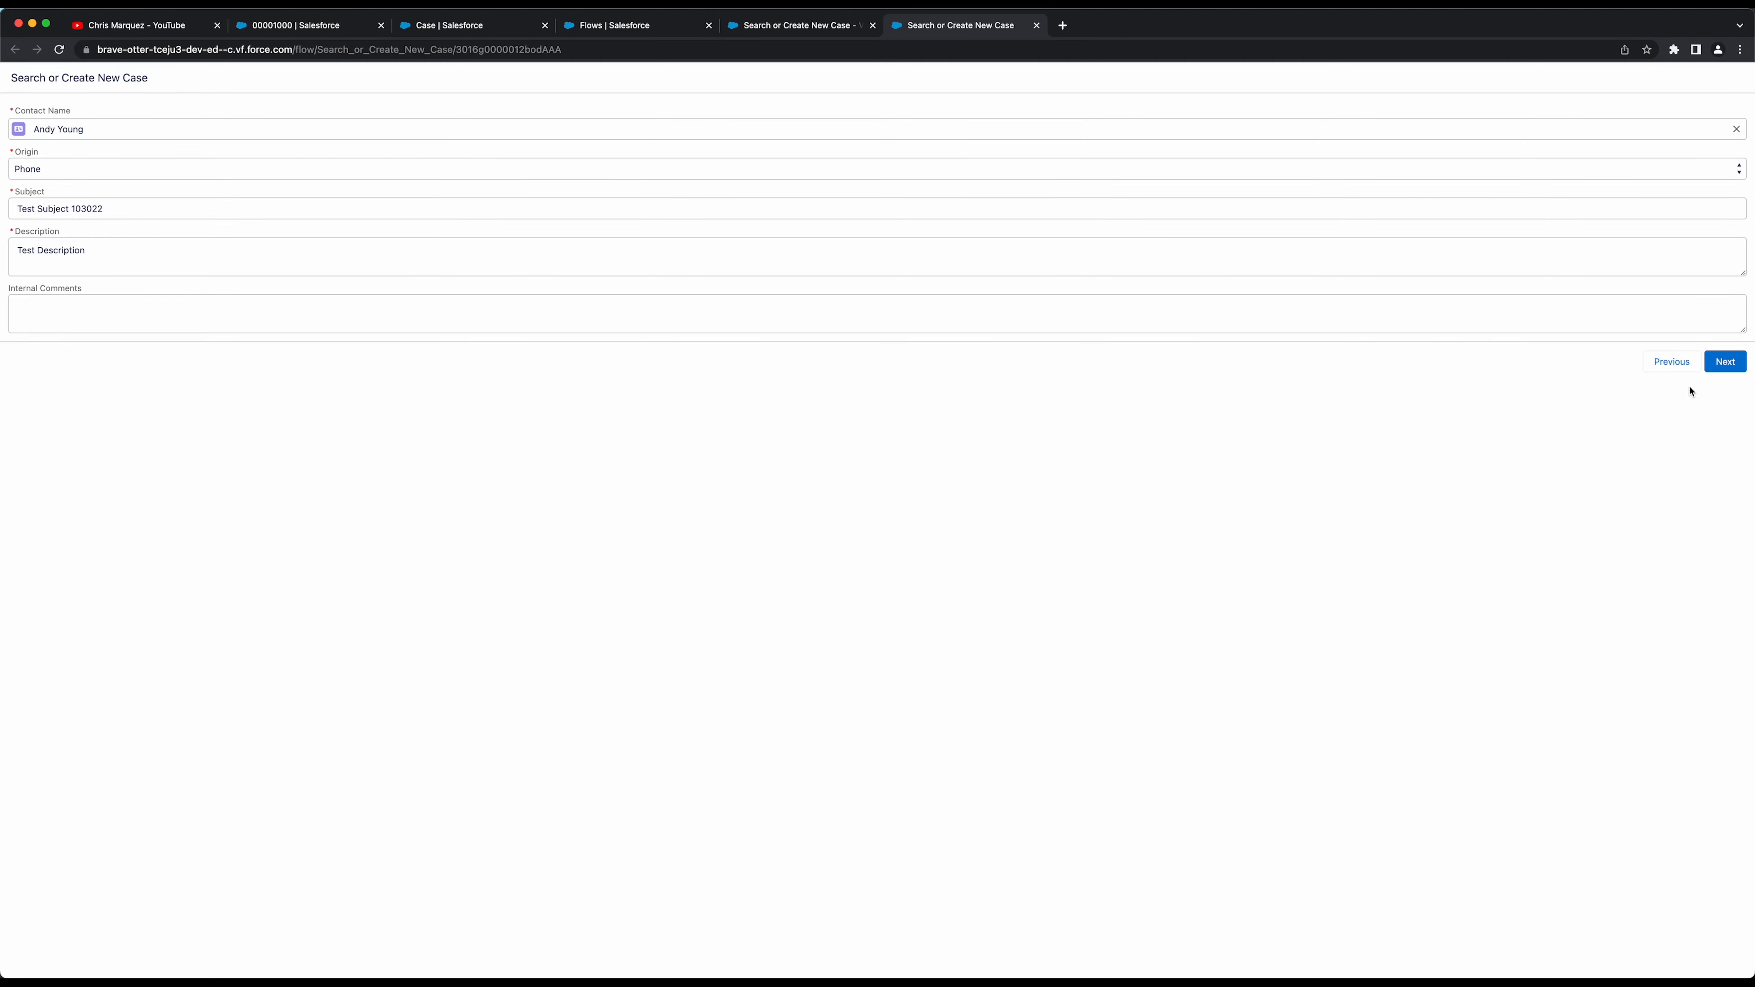
left_click(1725, 361)
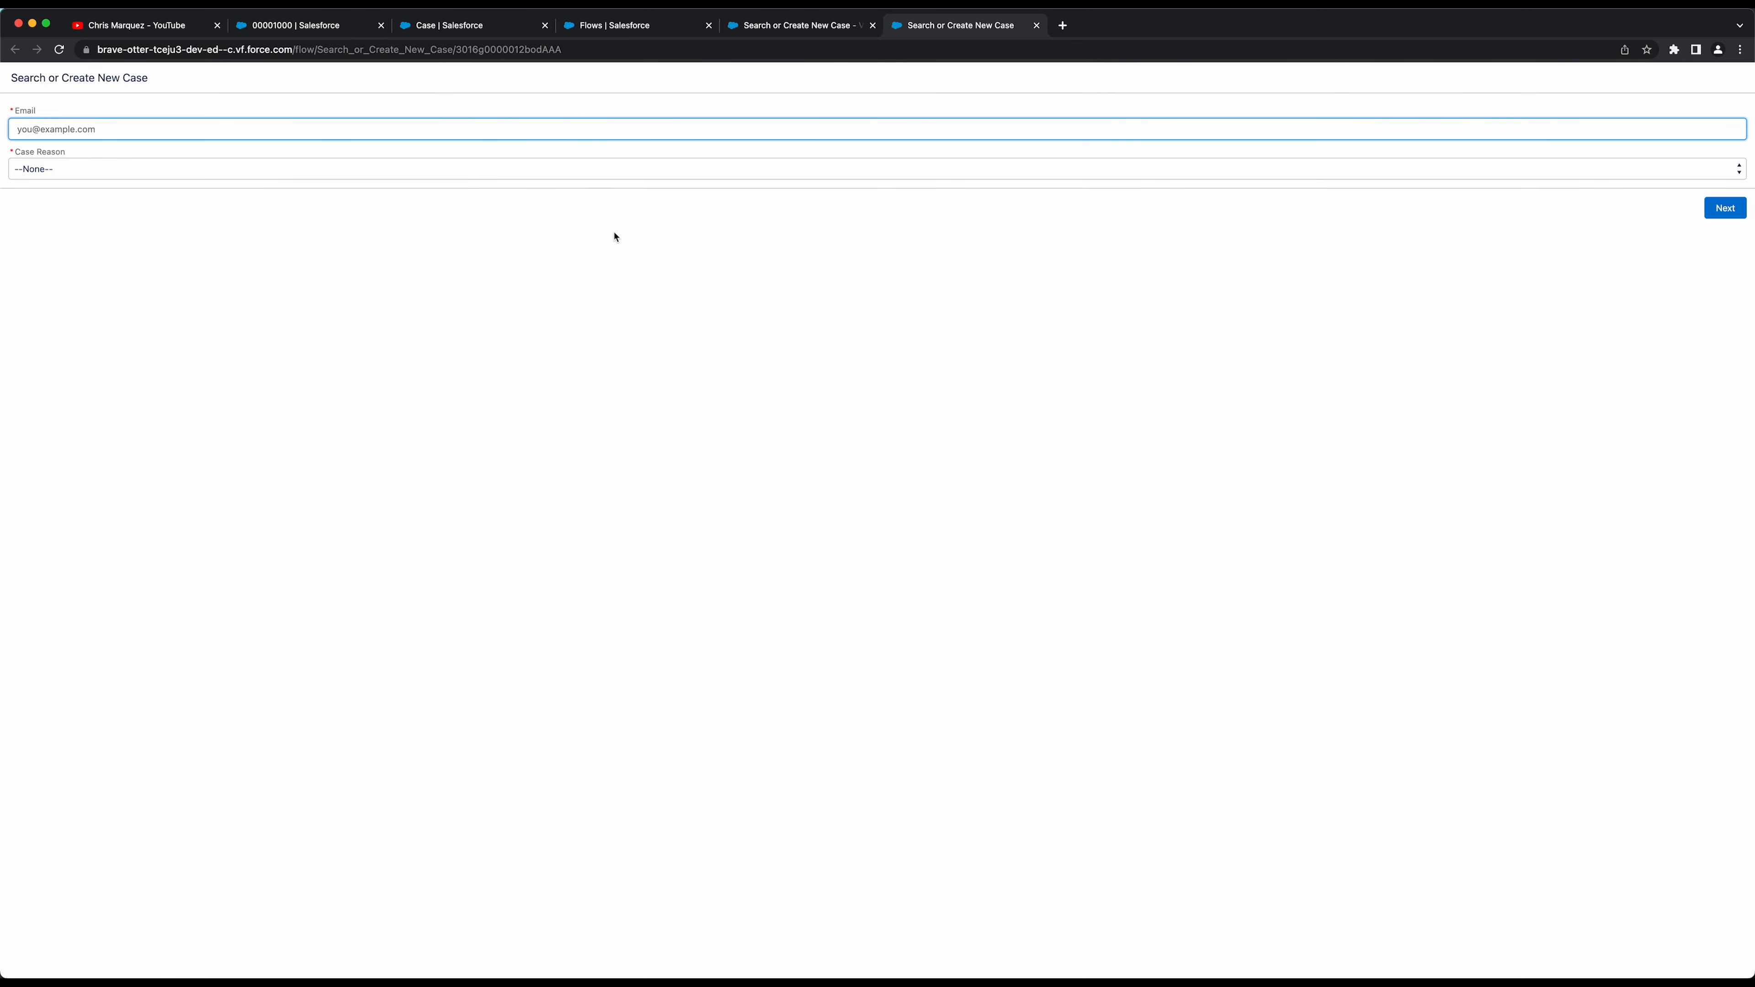
Open the newly created "Test Subject 103022" case from the recently viewed cases list
left_click(801, 27)
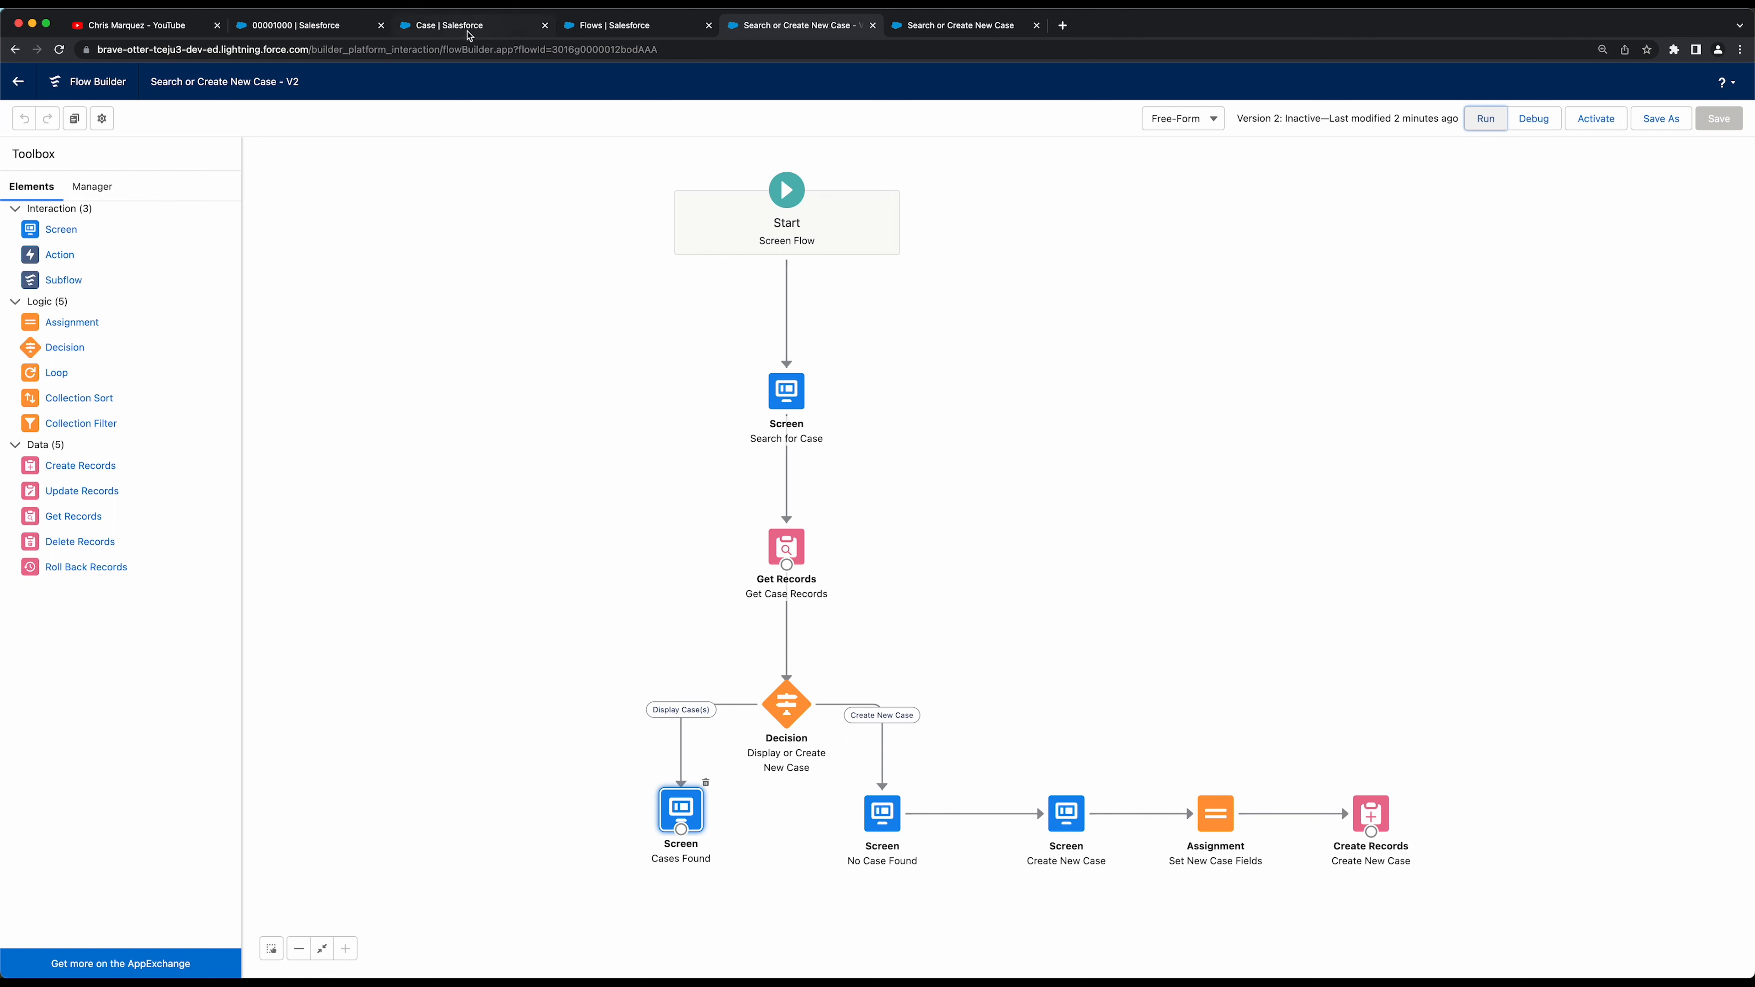
left_click(343, 23)
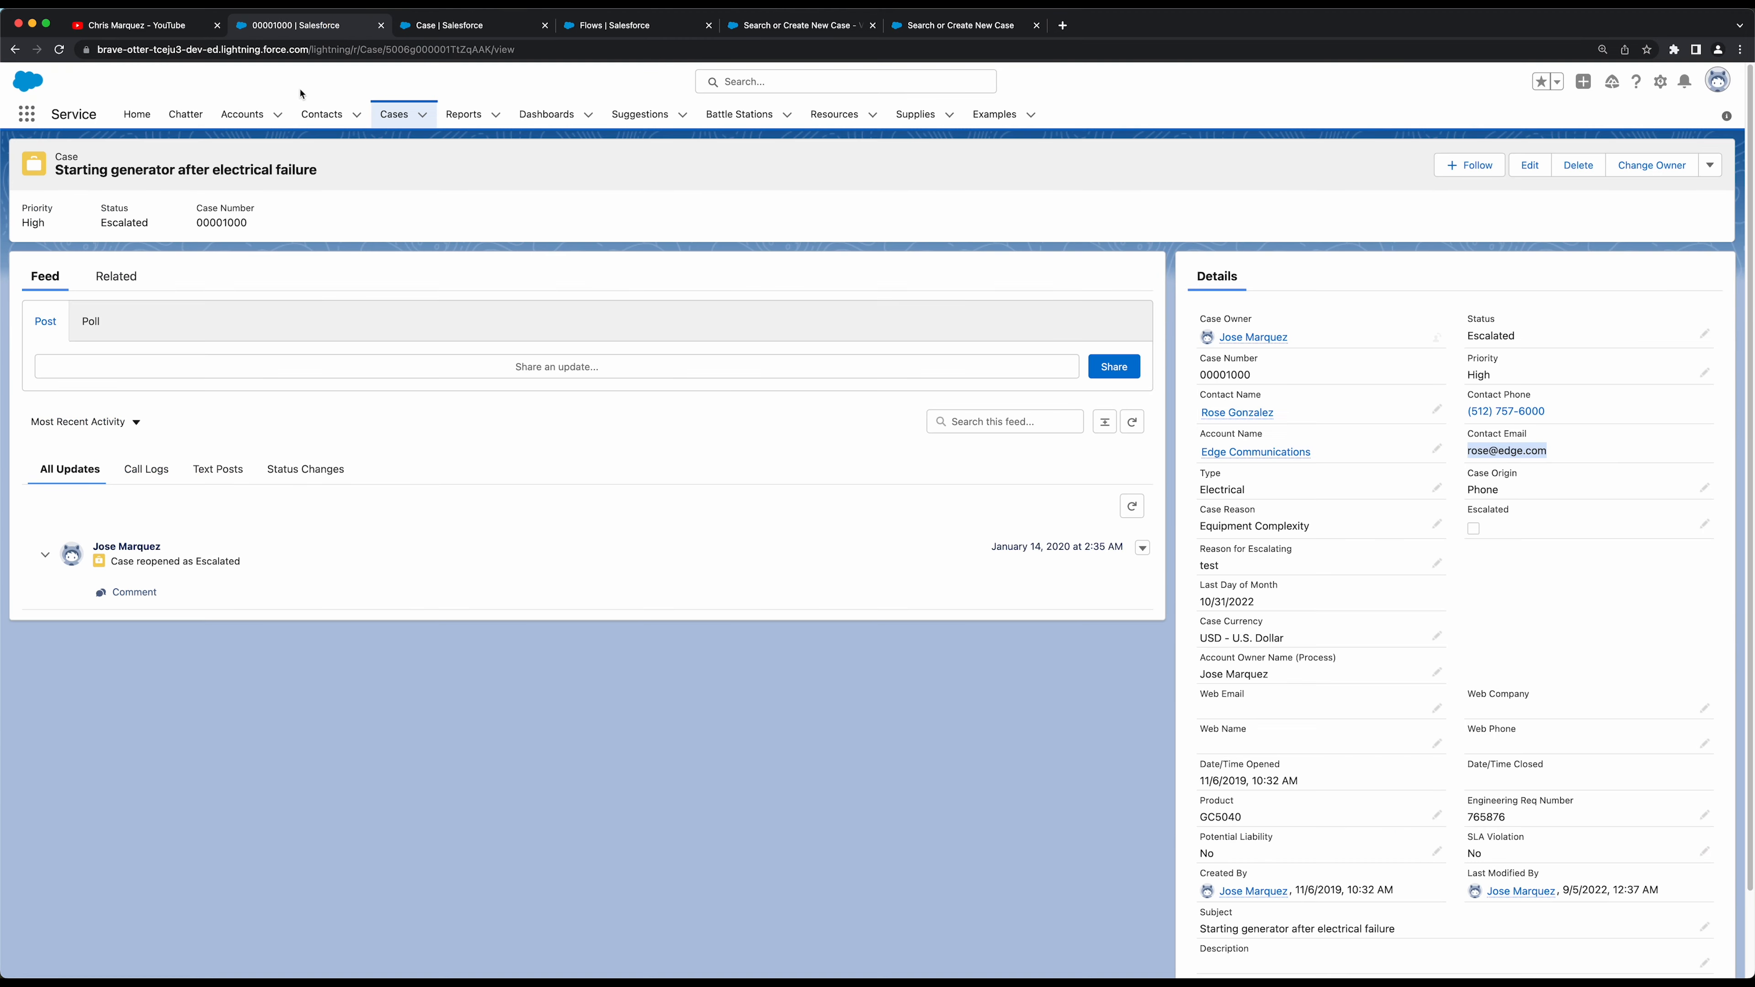
left_click(393, 114)
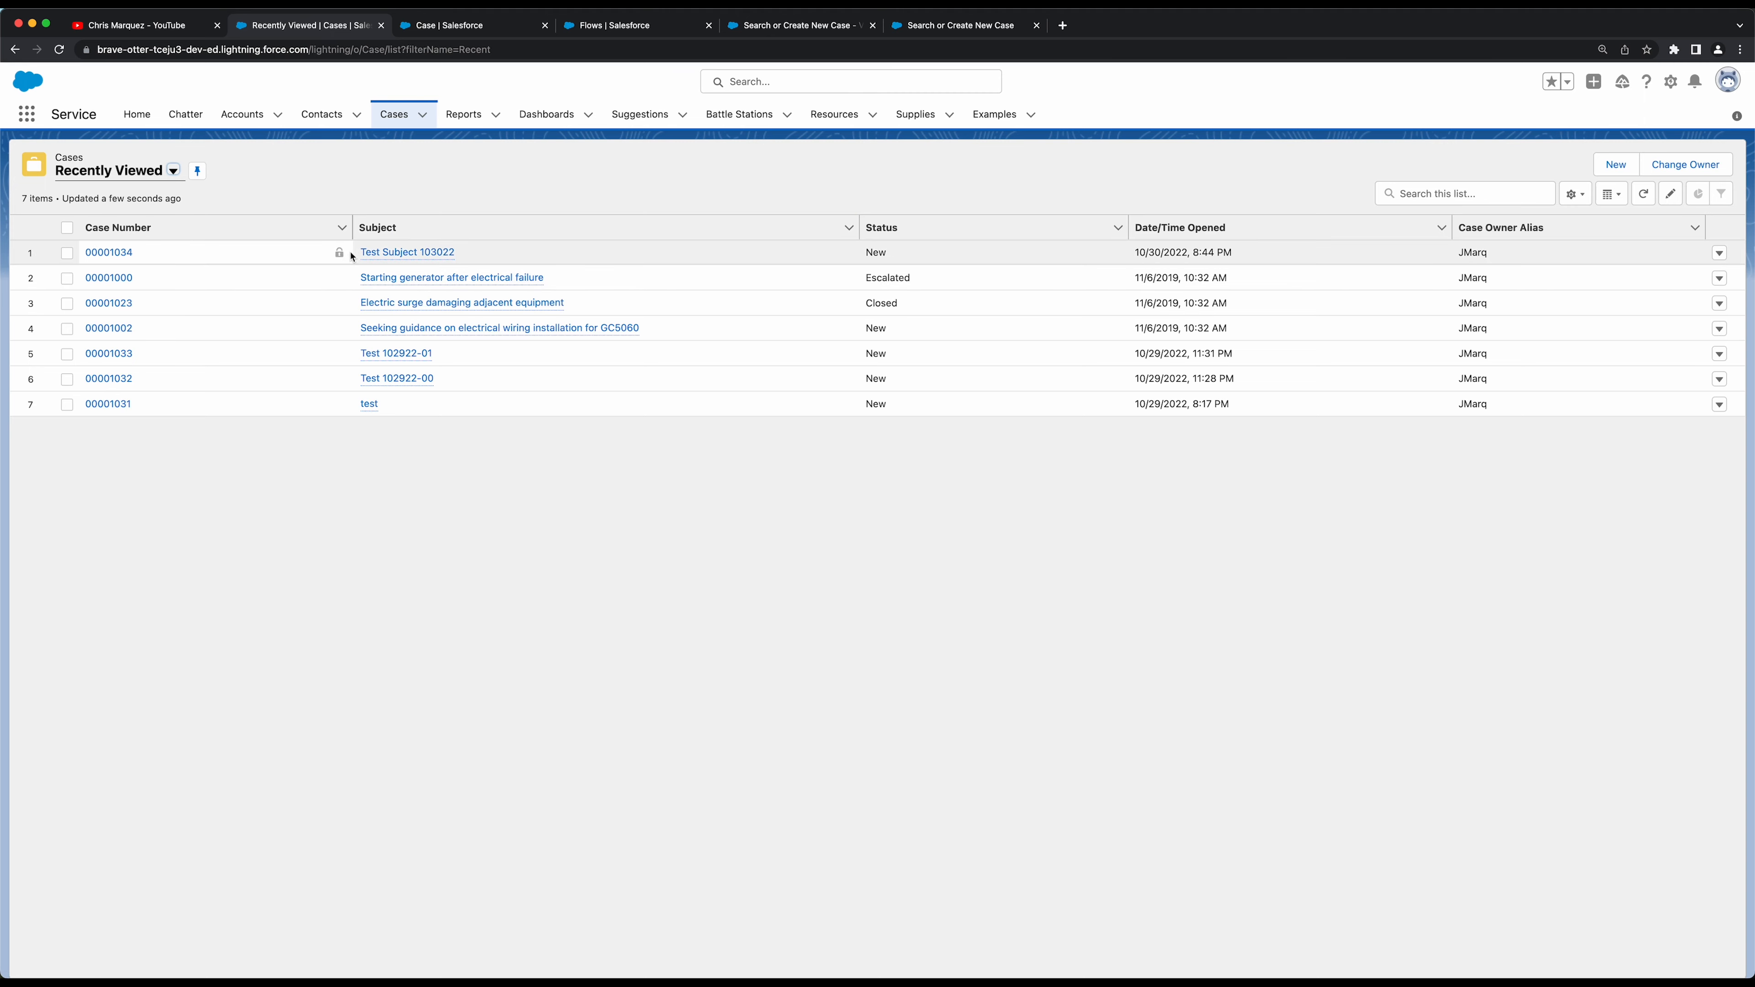
mouse_move(407, 256)
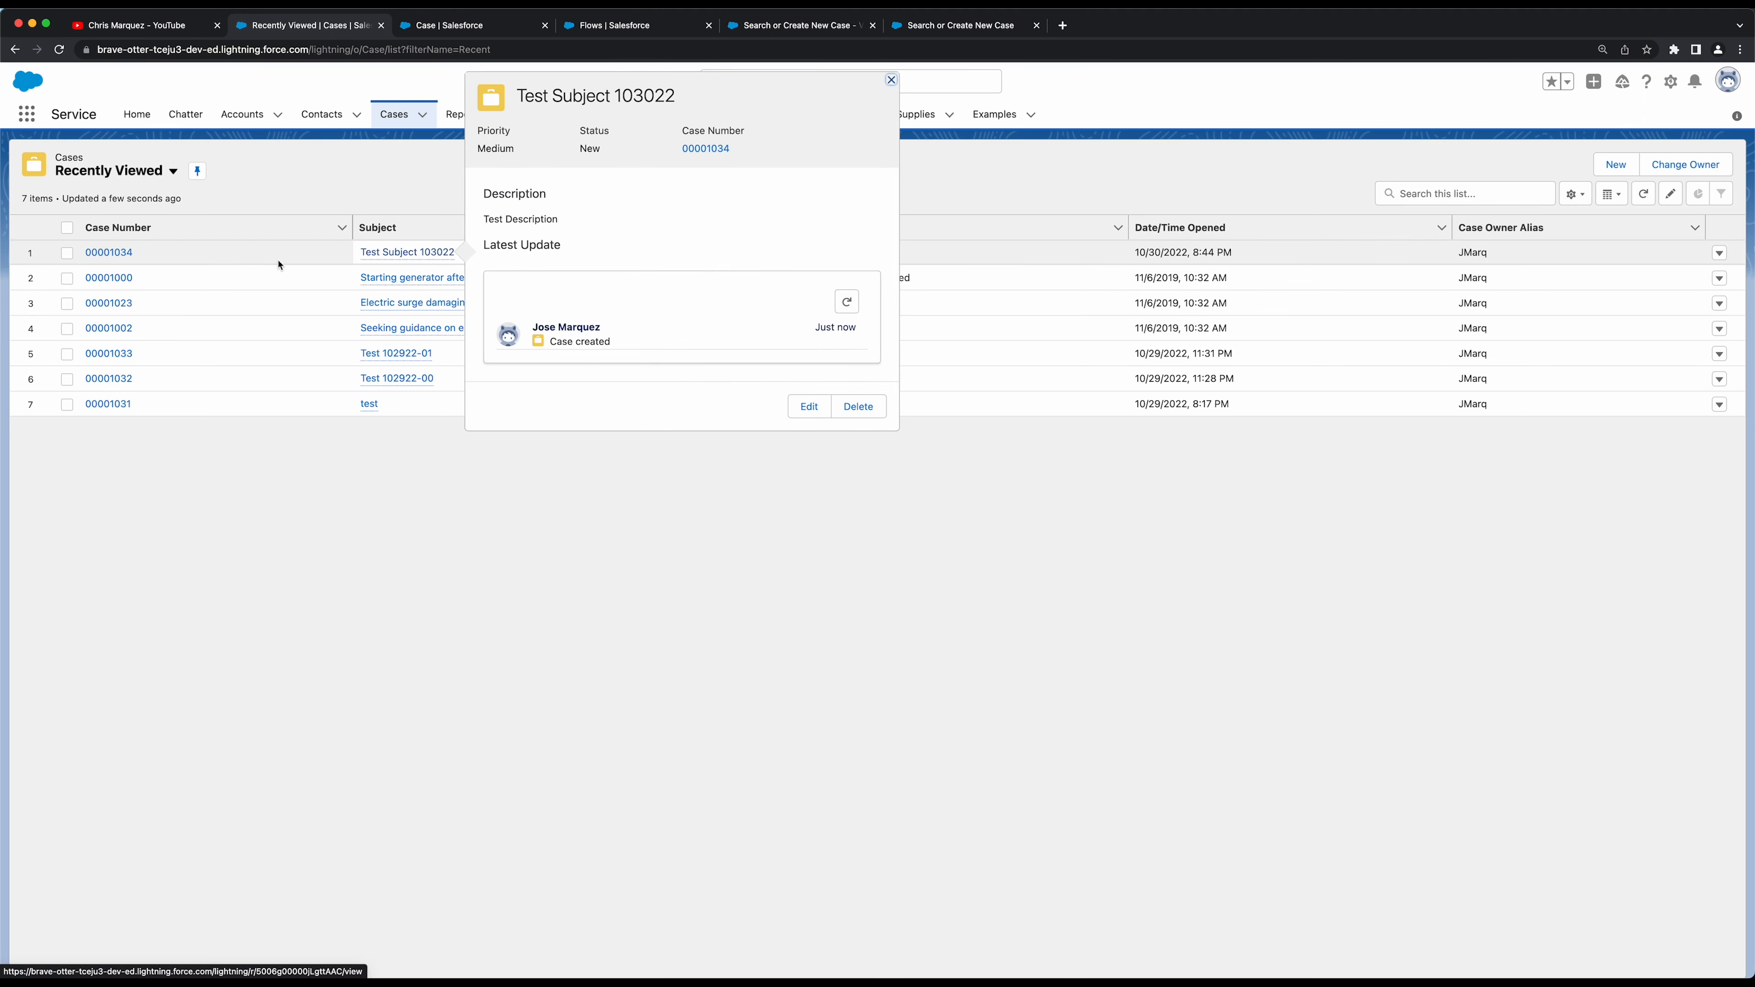
left_click(109, 253)
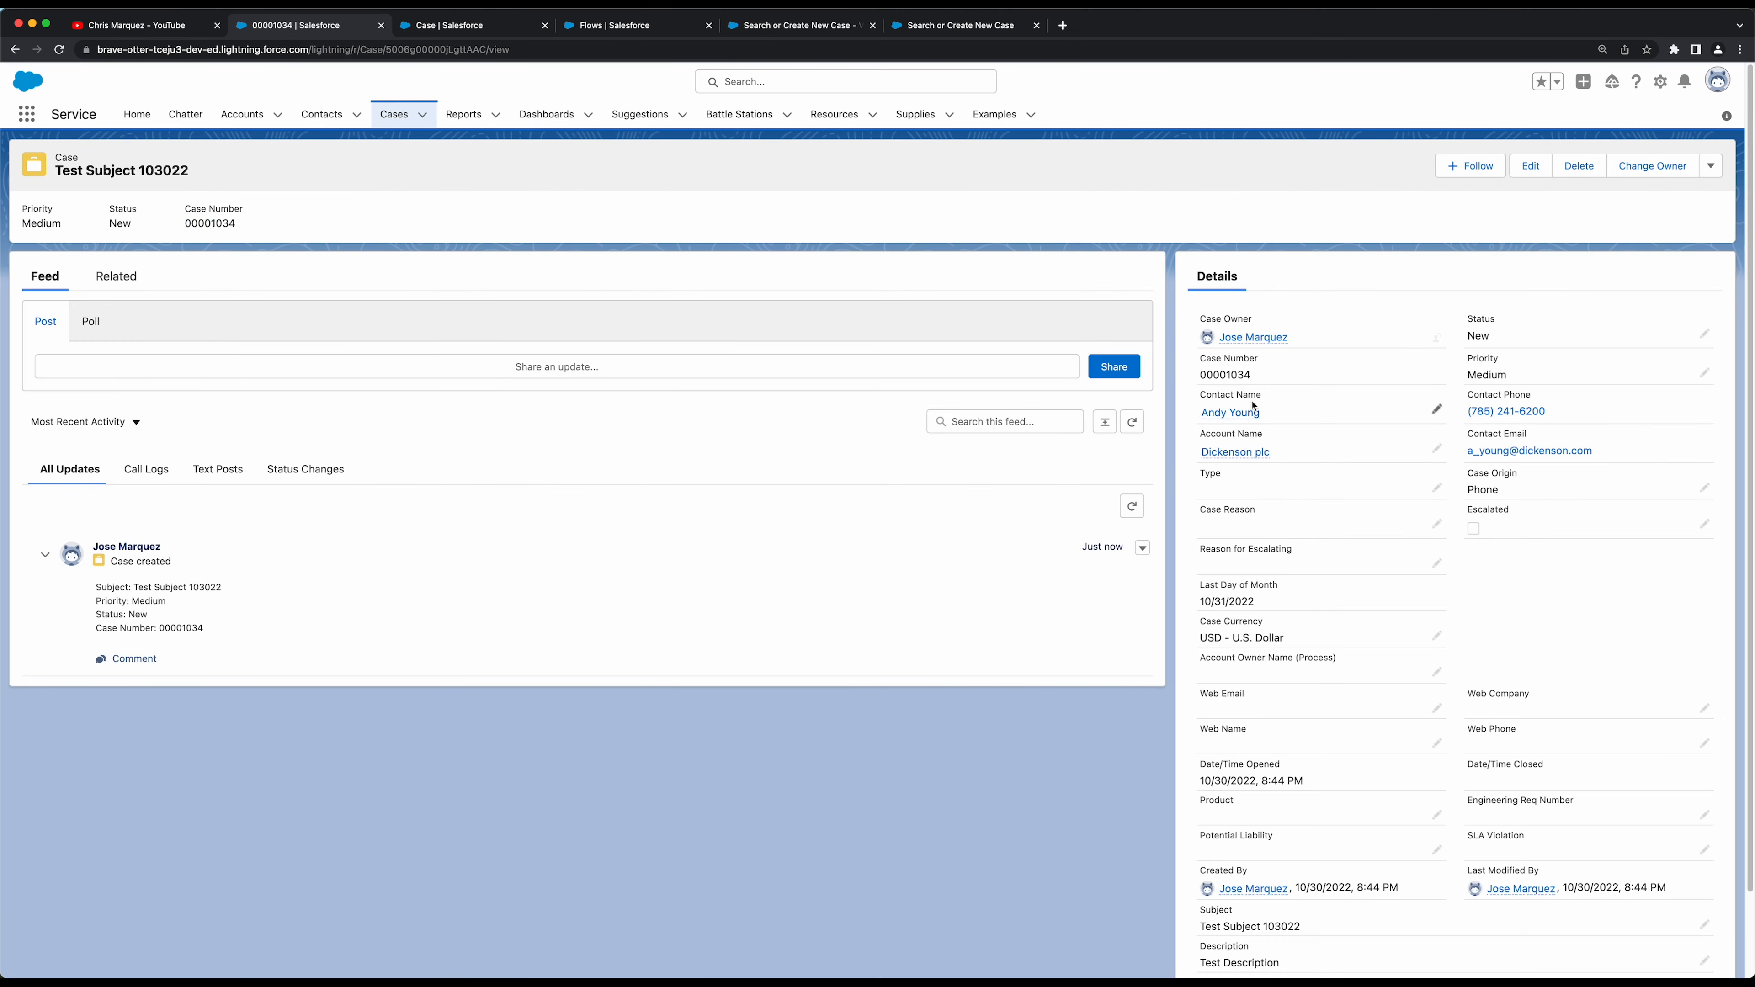
Check the new case's contact, account, subject and description, and return to the flow in Flow Builder
left_click_drag(1269, 396, 1194, 434)
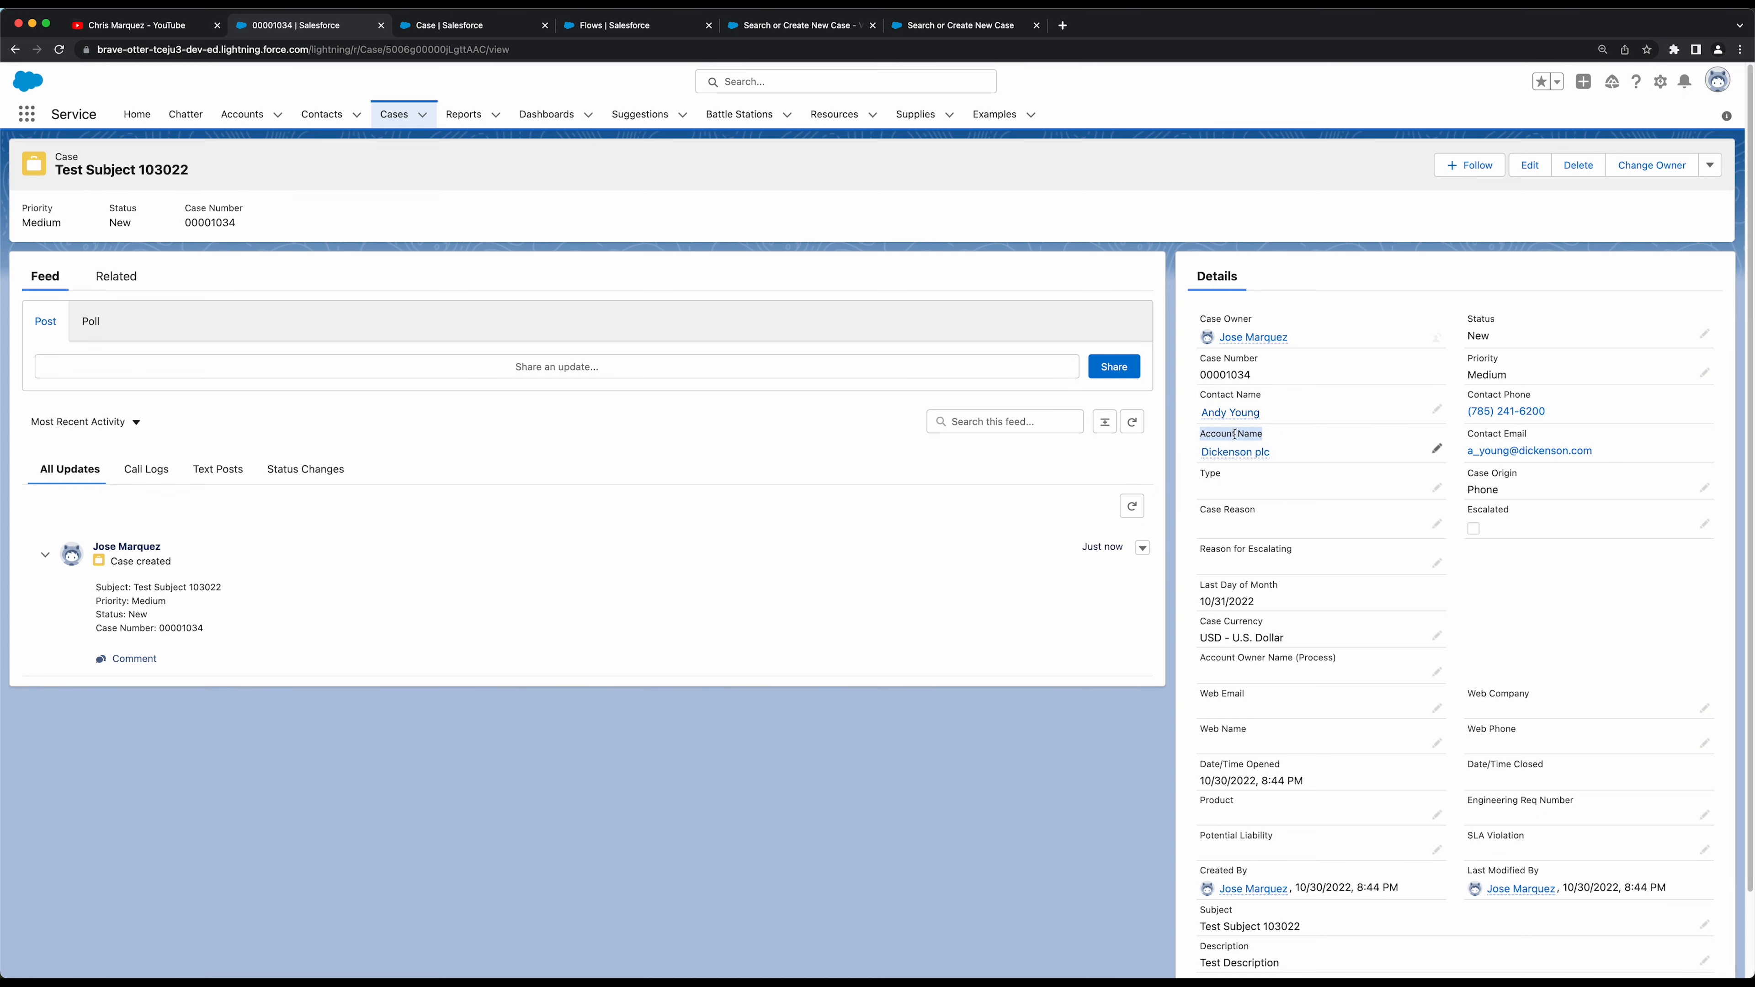
scroll(1313, 484, "down", 3)
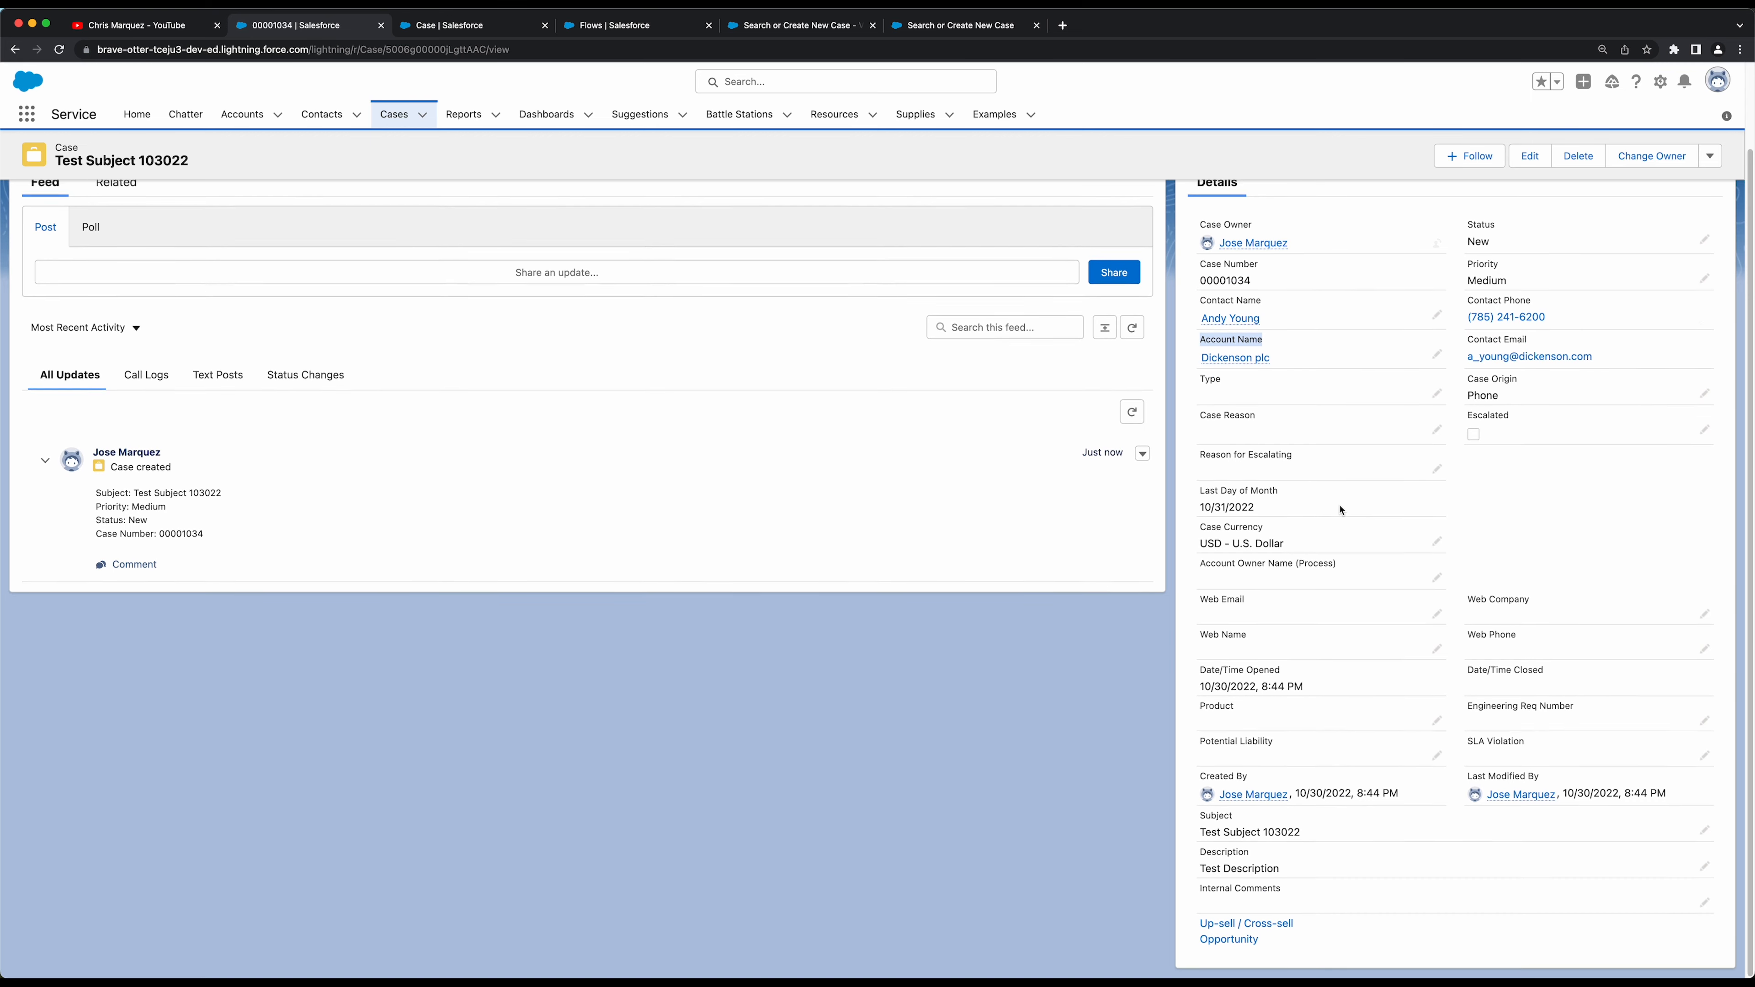
left_click_drag(1201, 834, 1195, 881)
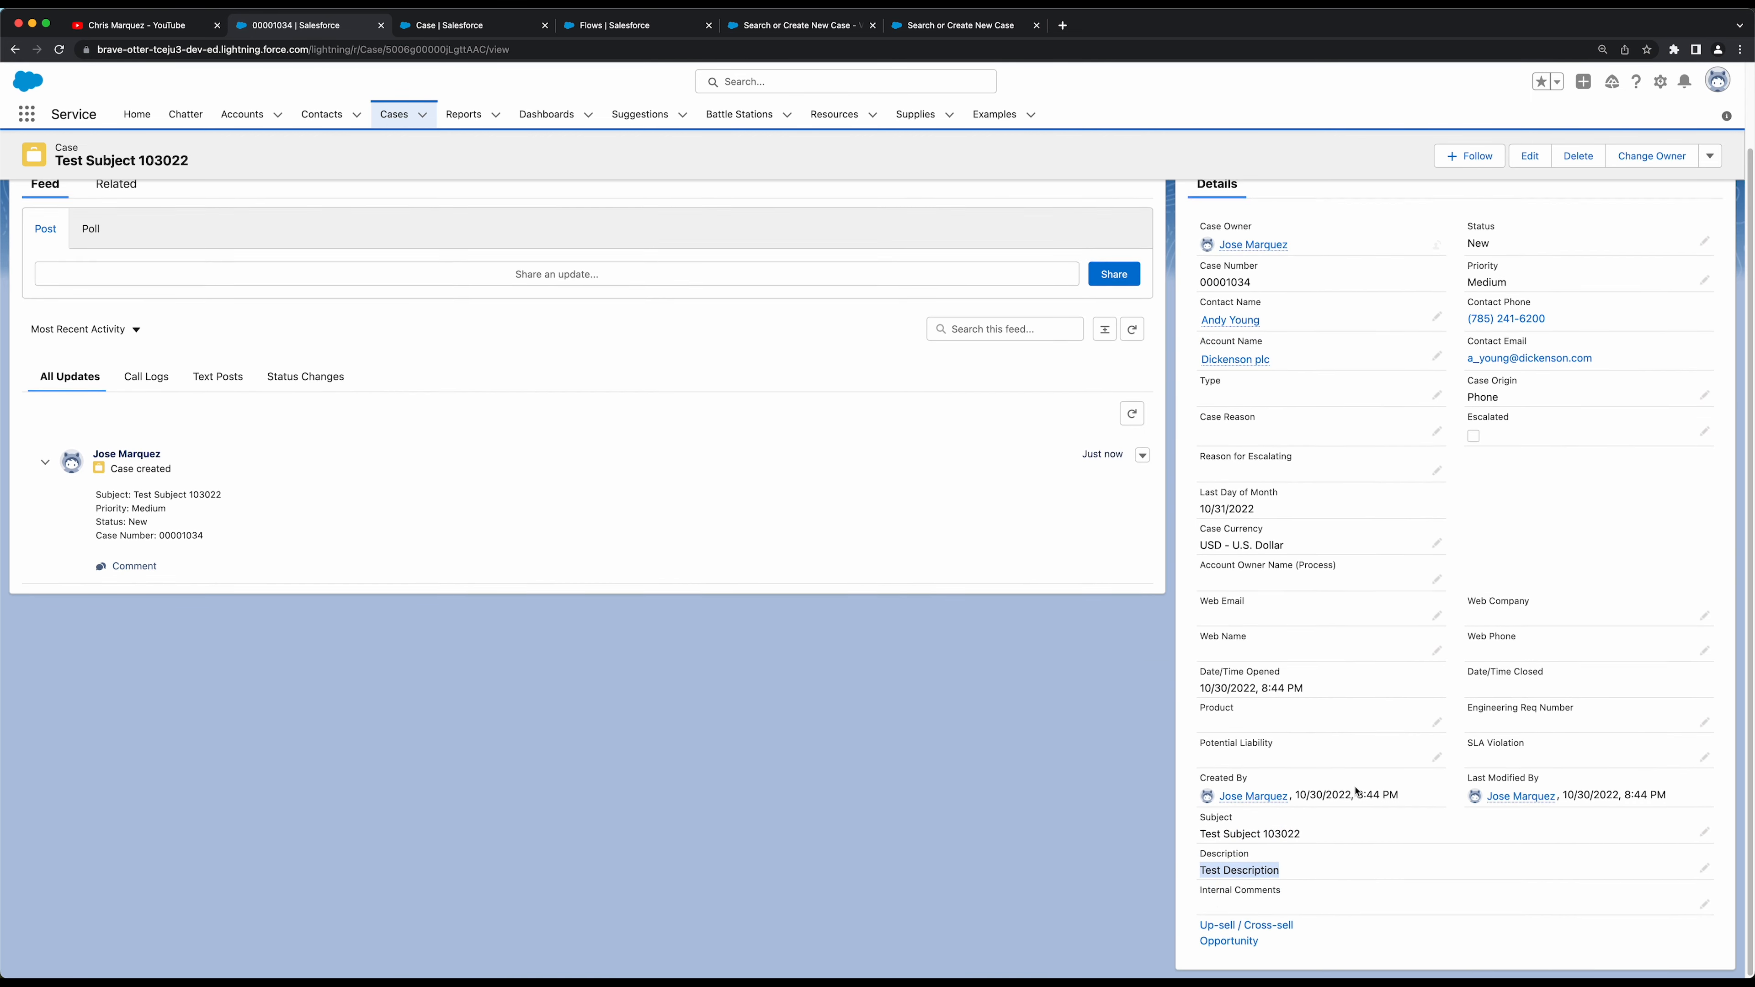
scroll(1299, 795, "up", 3)
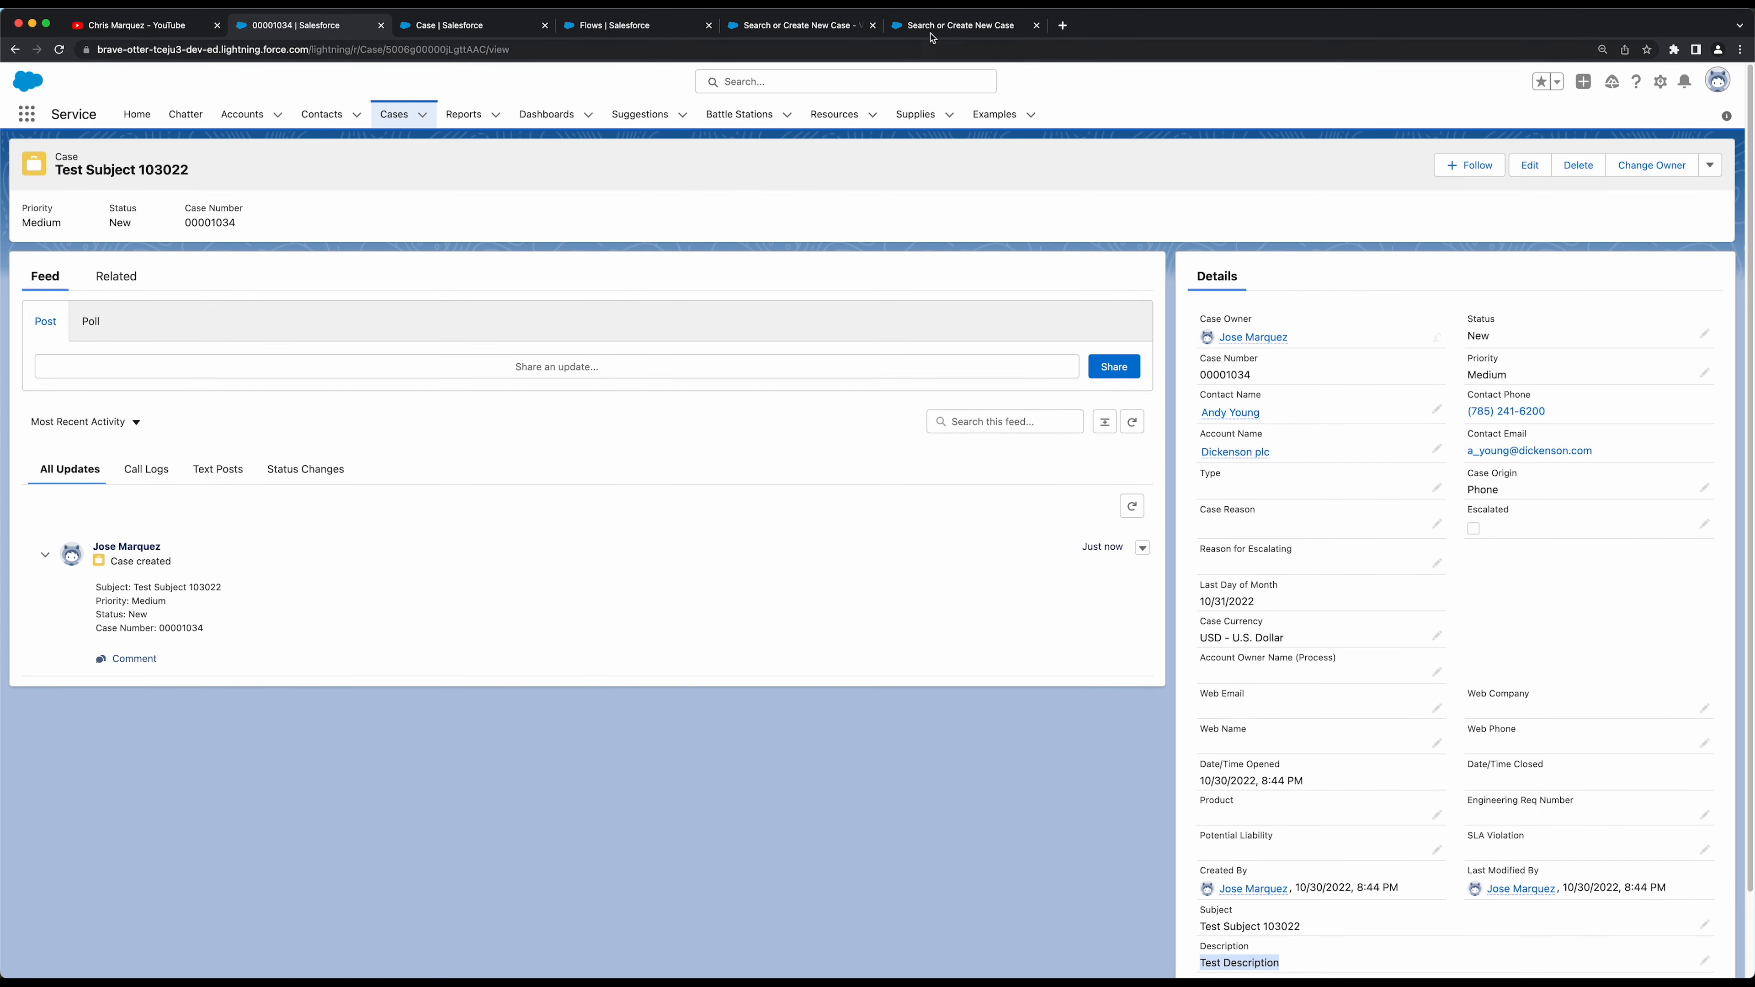
left_click(850, 25)
left_click_drag(1239, 593, 1247, 574)
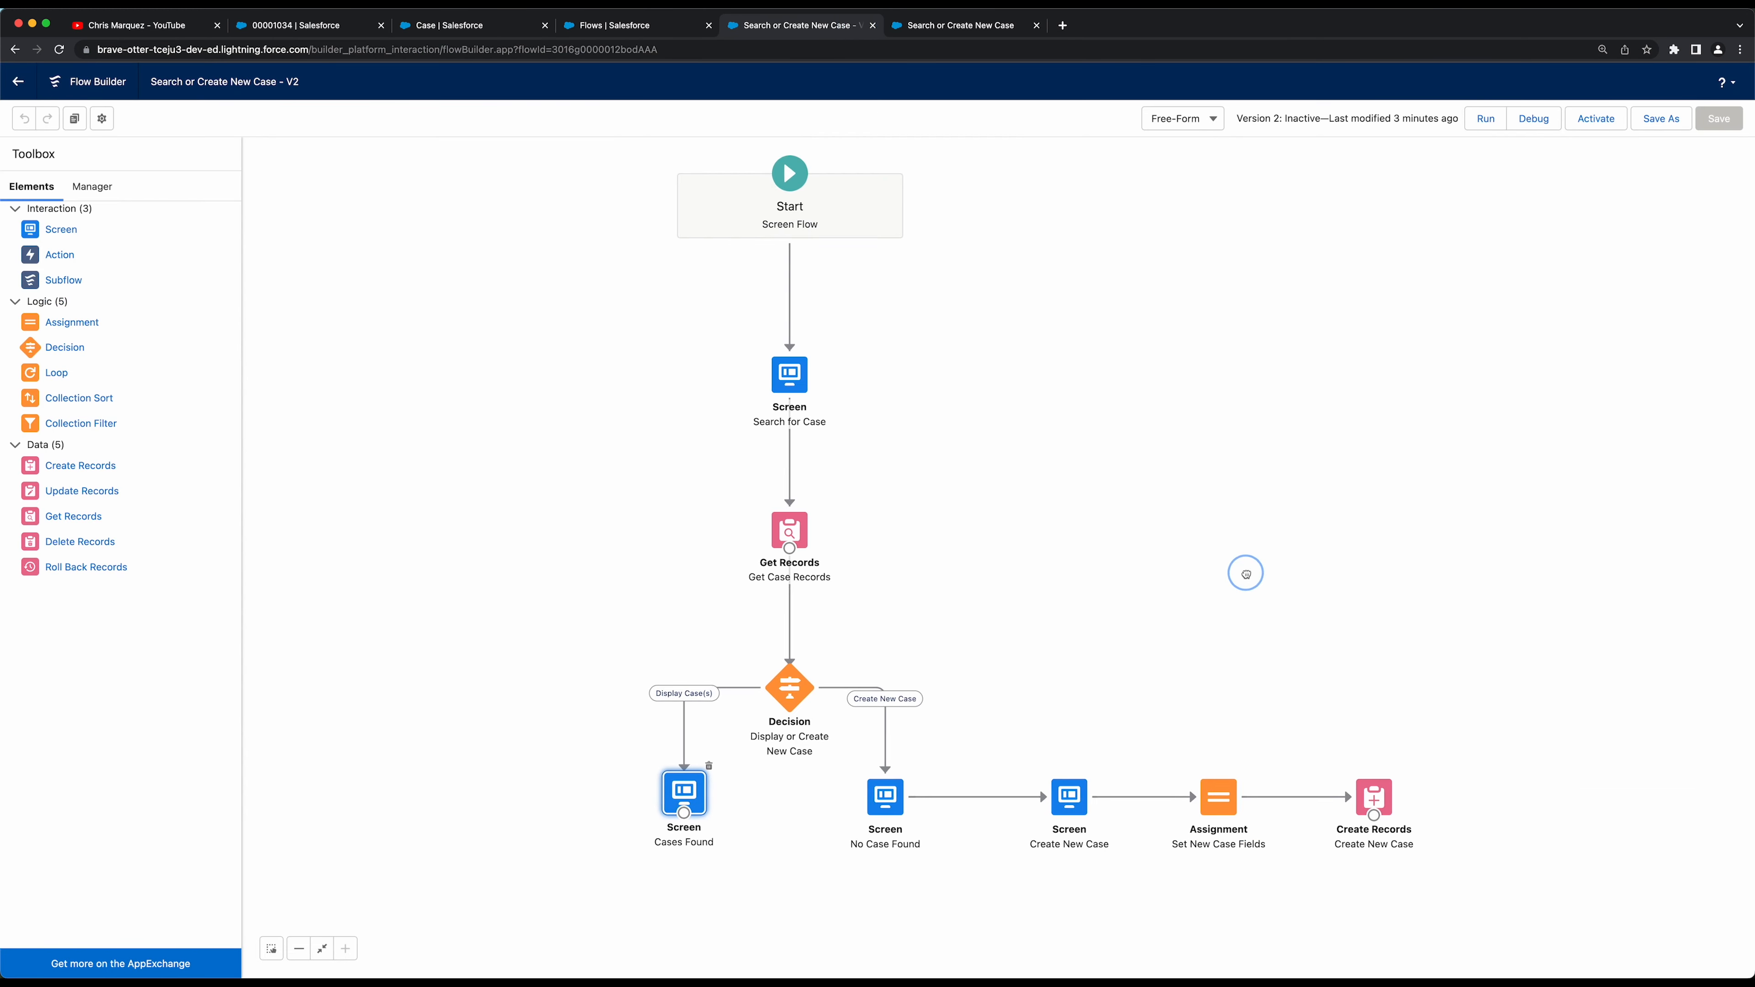